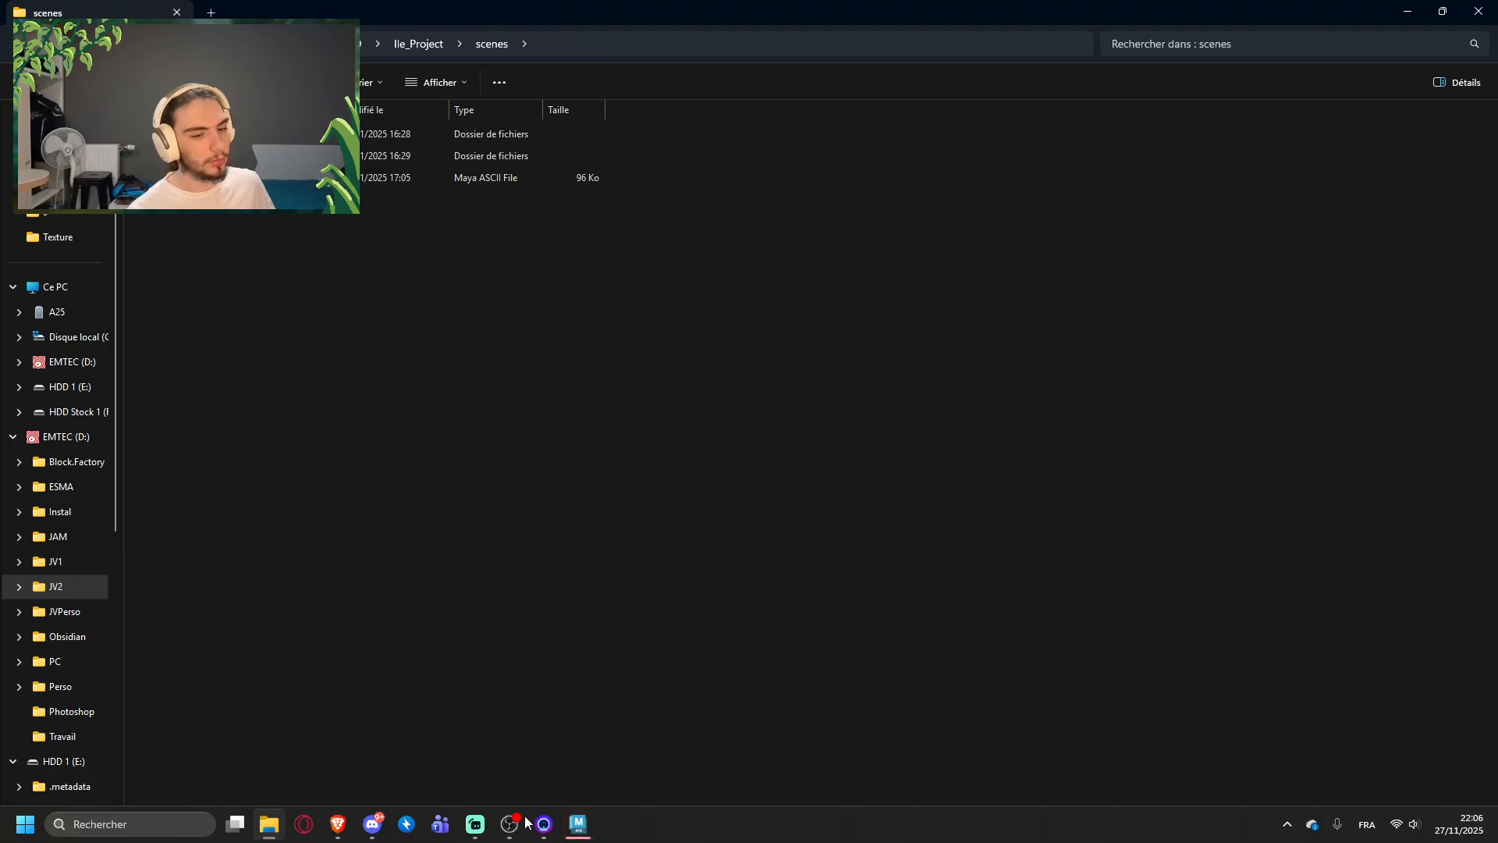
# Step: Switch to Maya and dismiss the Color Management error about the unreadable OCIO profile
pyautogui.click(577, 822)
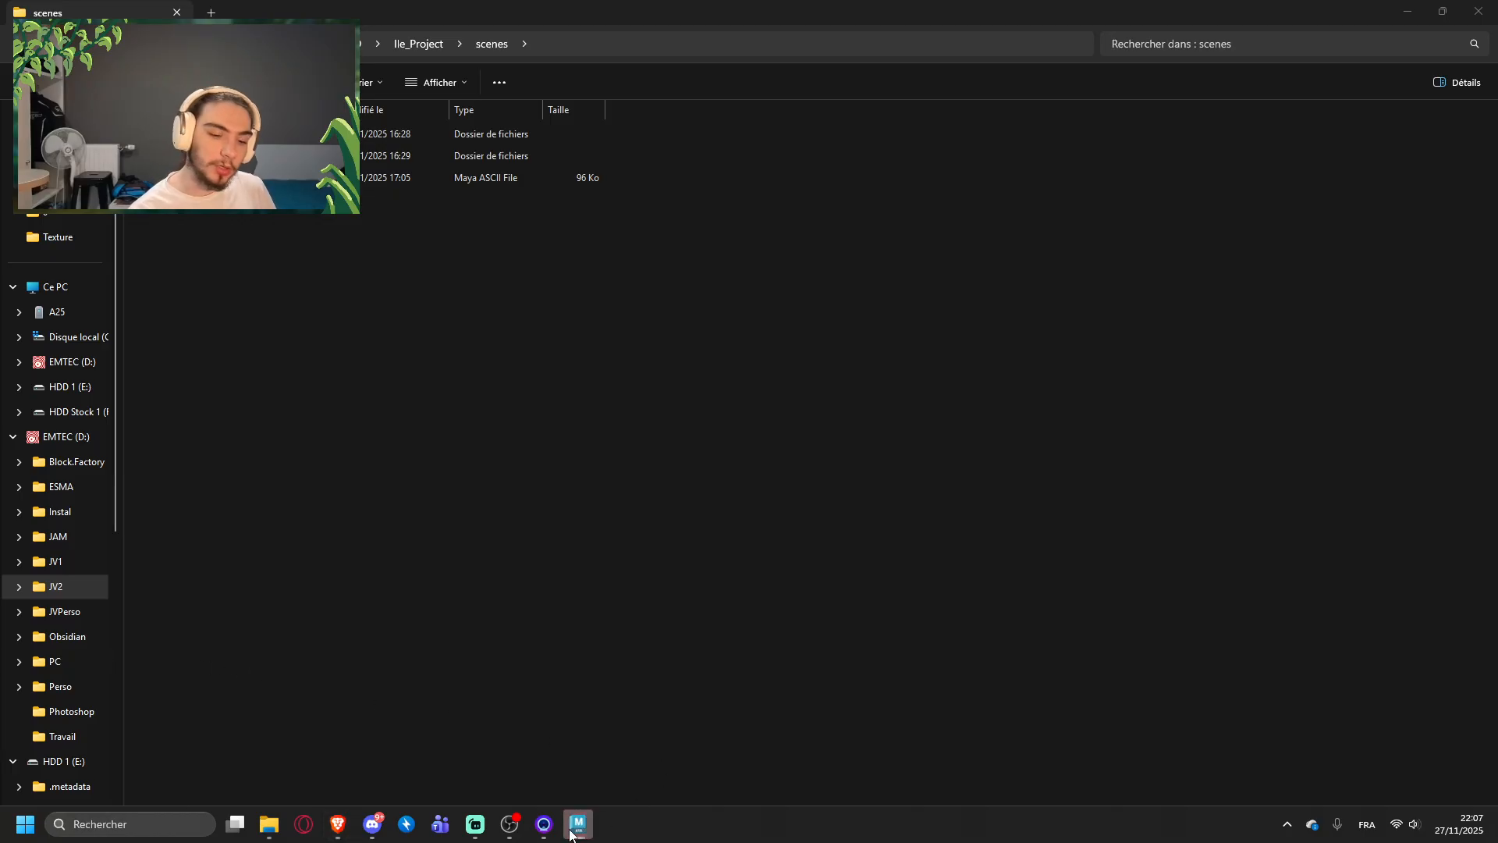
pyautogui.click(573, 830)
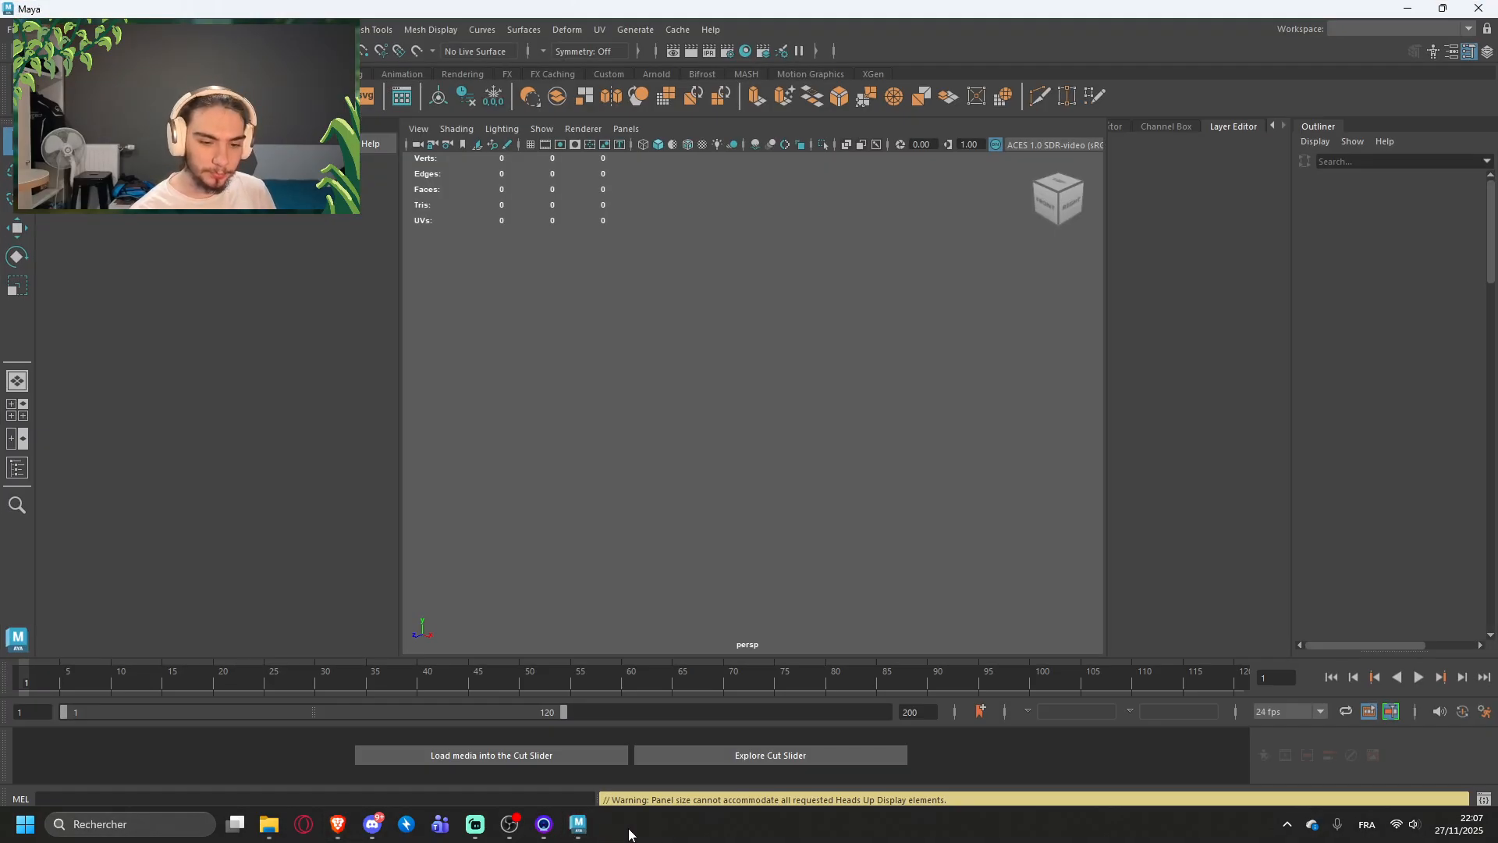
pyautogui.moveTo(580, 833)
pyautogui.click(582, 770)
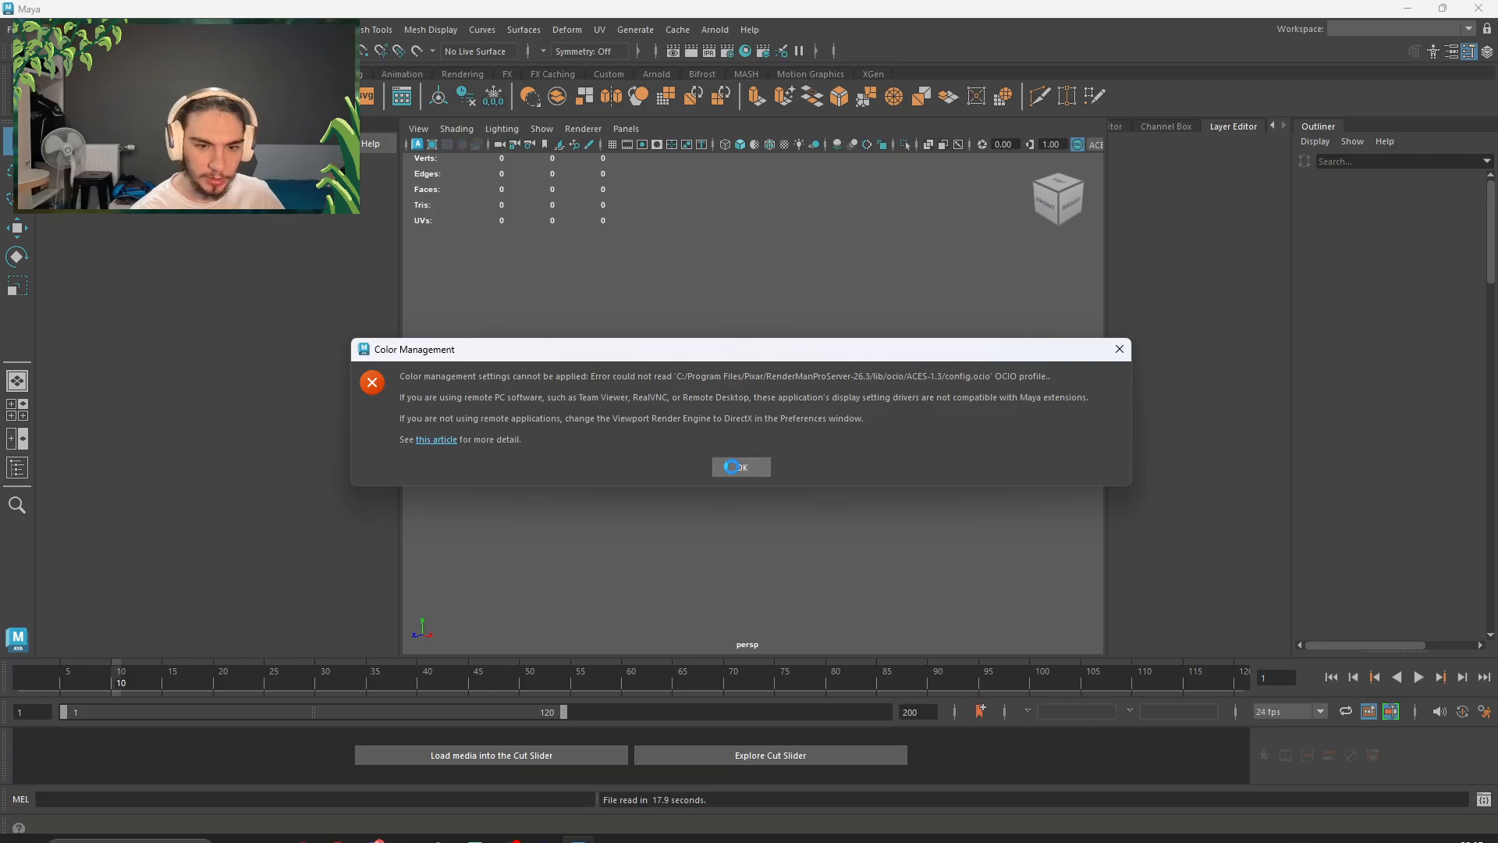
pyautogui.click(738, 466)
# Step: Move the File Explorer window out of the way and place the PureRef reference board over a corner of Maya
pyautogui.click(269, 824)
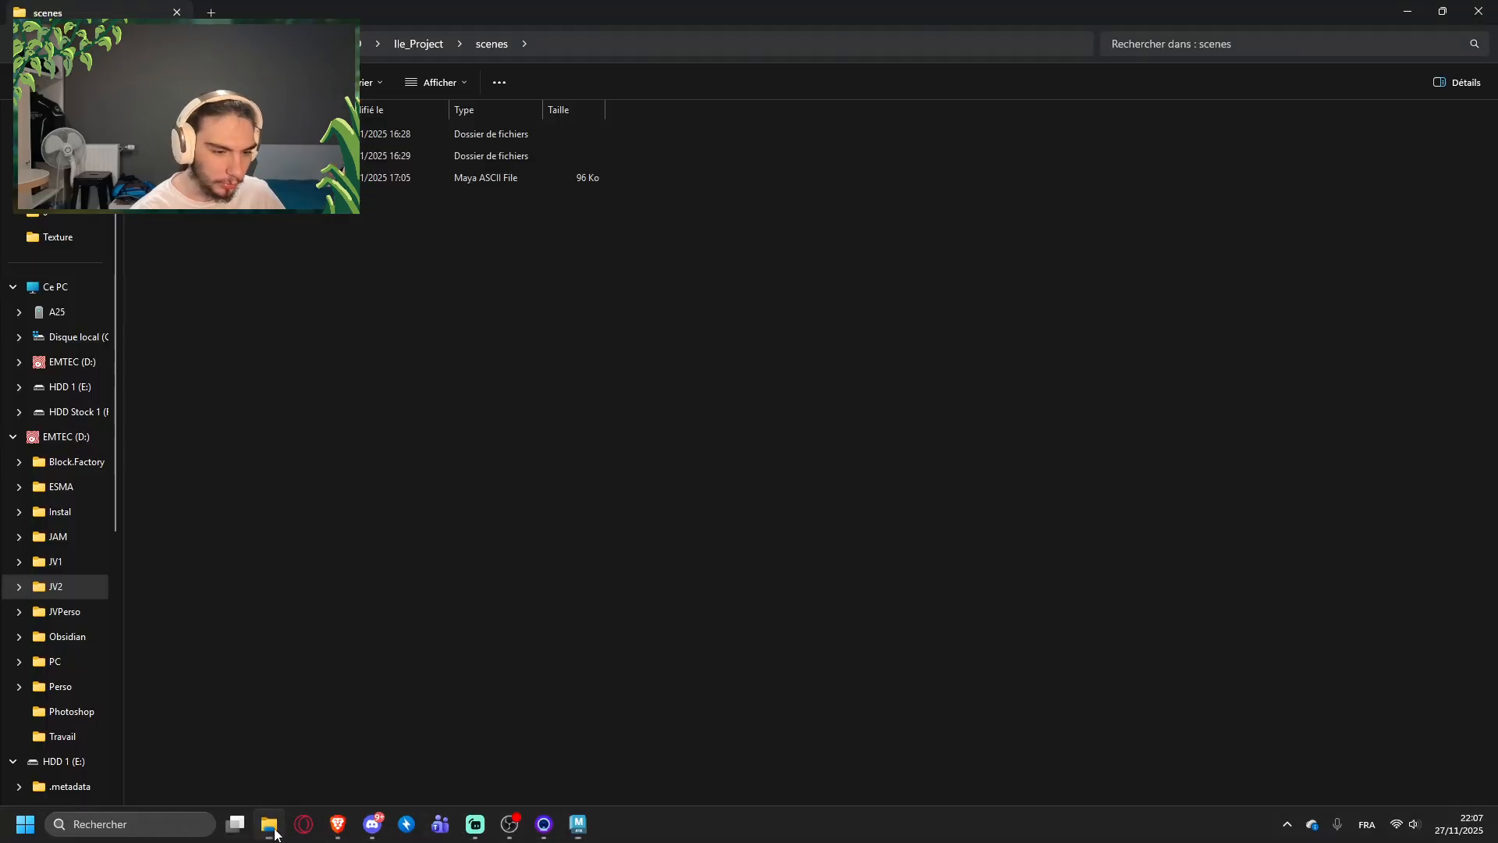
pyautogui.moveTo(441, 7); pyautogui.dragTo(0, 181)
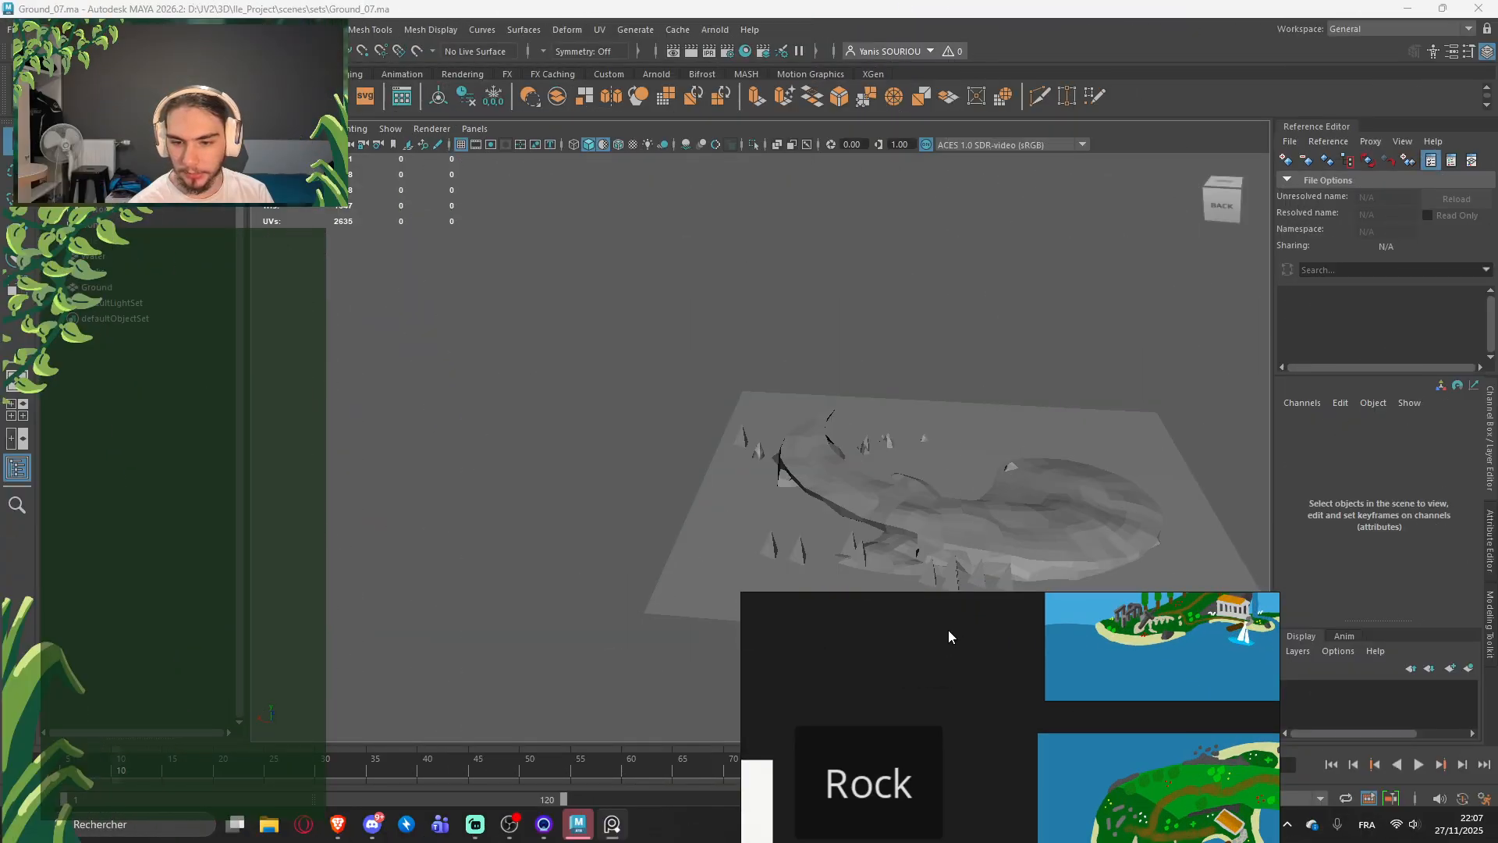
pyautogui.moveTo(1001, 619); pyautogui.dragTo(1220, 562)
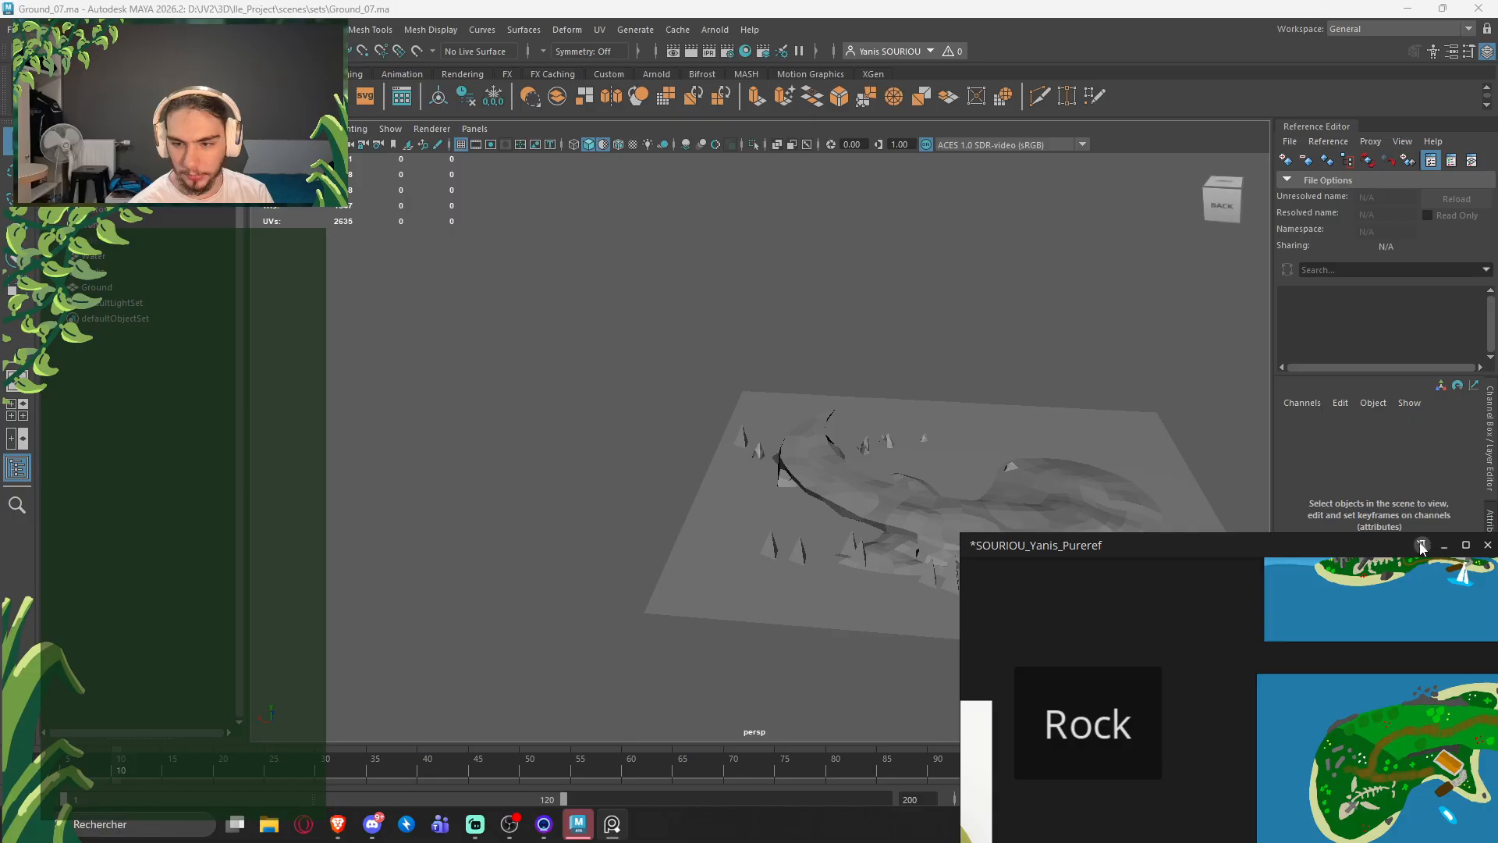
# Step: Examine the island sketches on the PureRef board and frame the plan view of the skeleton, ruins and house area
pyautogui.moveTo(1223, 680); pyautogui.dragTo(981, 577, button='middle')
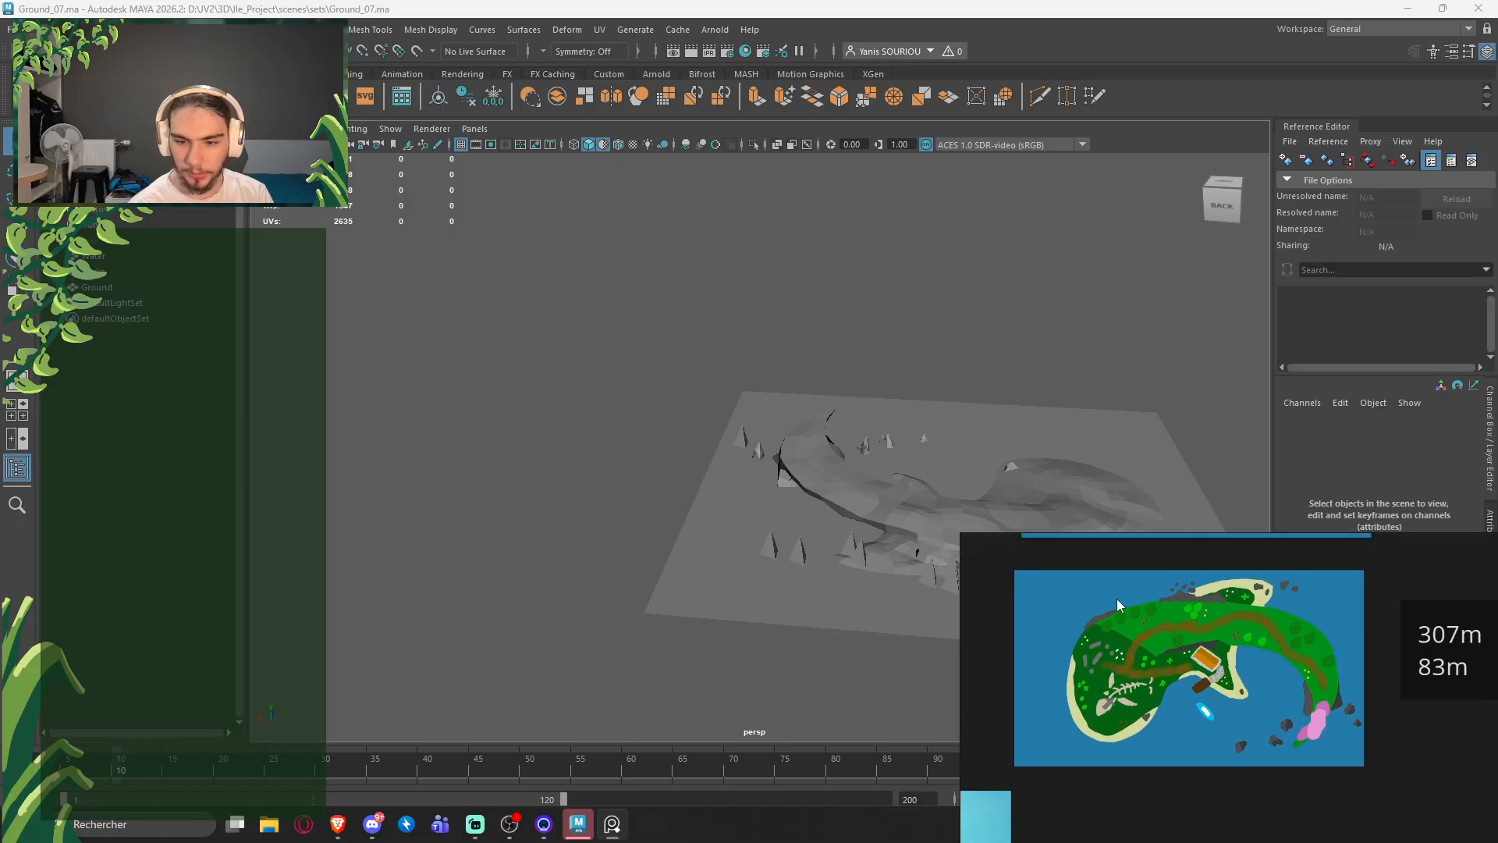
pyautogui.moveTo(1116, 597); pyautogui.dragTo(1119, 783, button='middle')
pyautogui.scroll(7, 1114, 688)
pyautogui.moveTo(1099, 619); pyautogui.dragTo(1079, 719, button='middle')
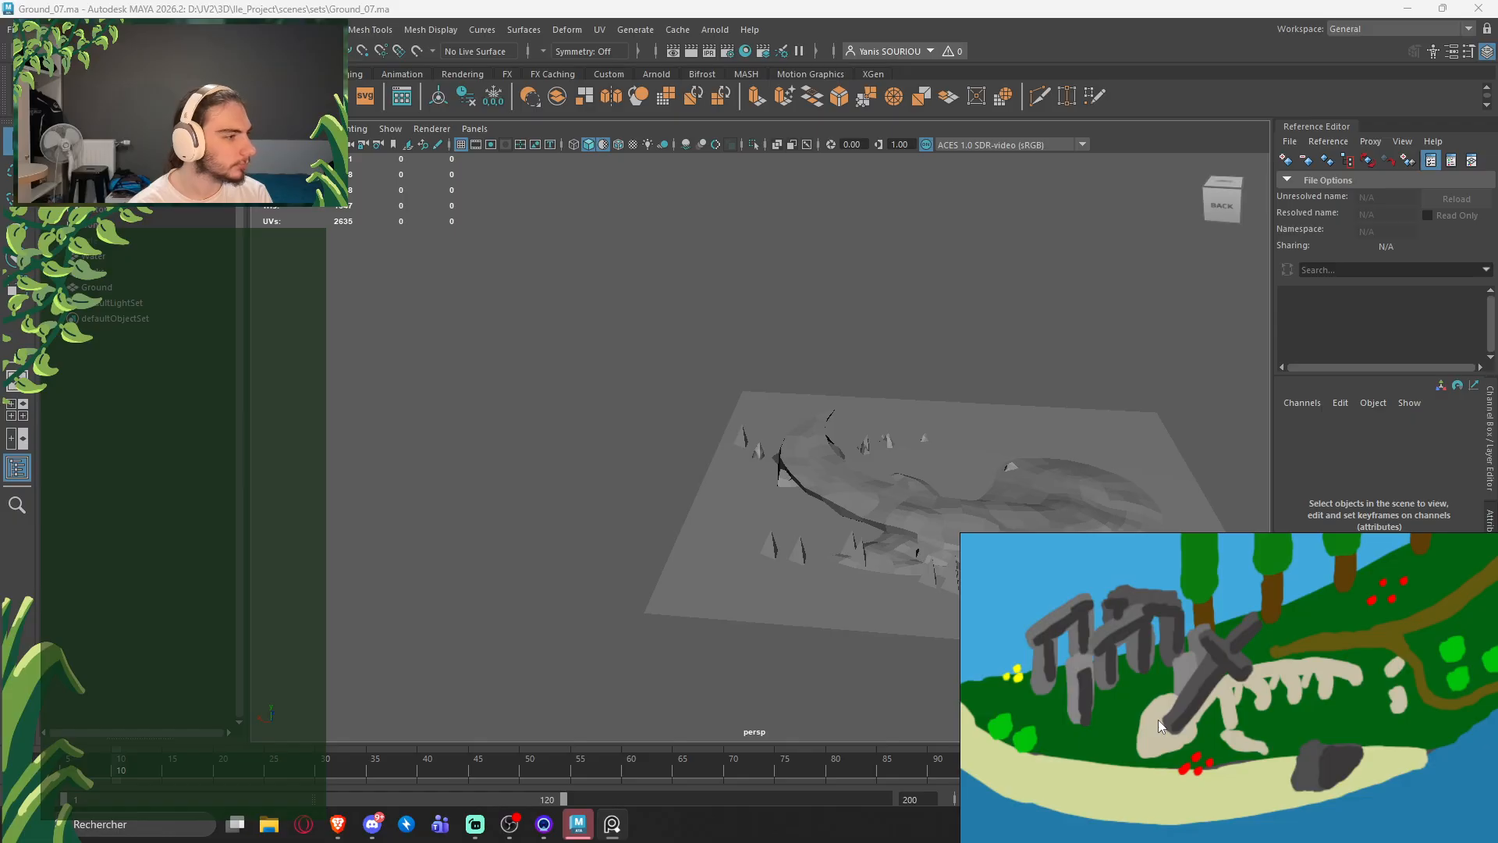
pyautogui.scroll(-4, 1158, 719)
pyautogui.moveTo(1160, 722); pyautogui.dragTo(1144, 522, button='middle')
pyautogui.moveTo(1144, 667); pyautogui.dragTo(1144, 521, button='middle')
pyautogui.moveTo(1144, 719); pyautogui.dragTo(1125, 502, button='middle')
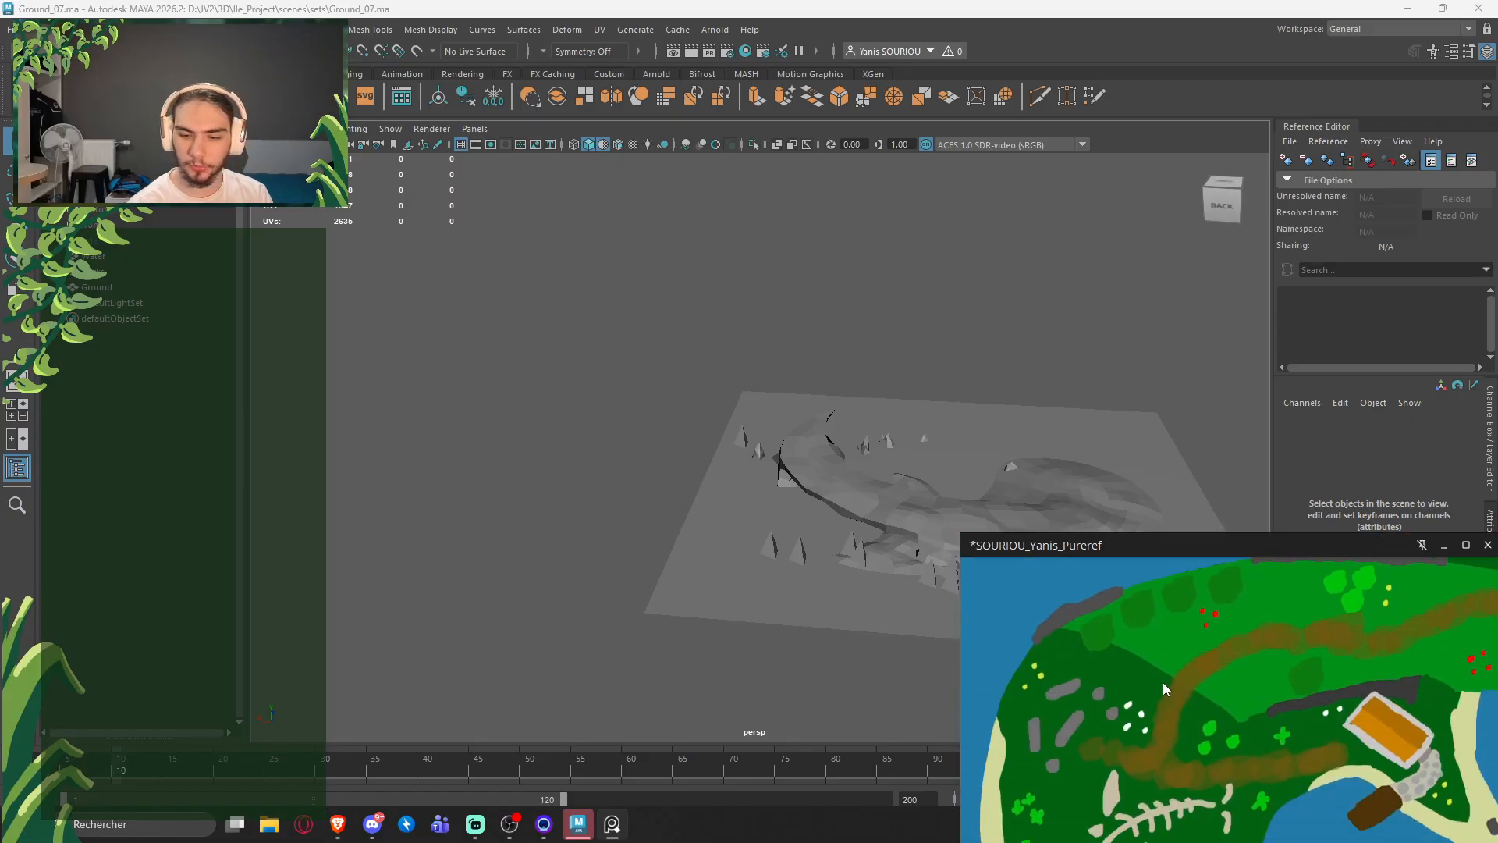
pyautogui.moveTo(1162, 682); pyautogui.dragTo(1167, 638, button='middle')
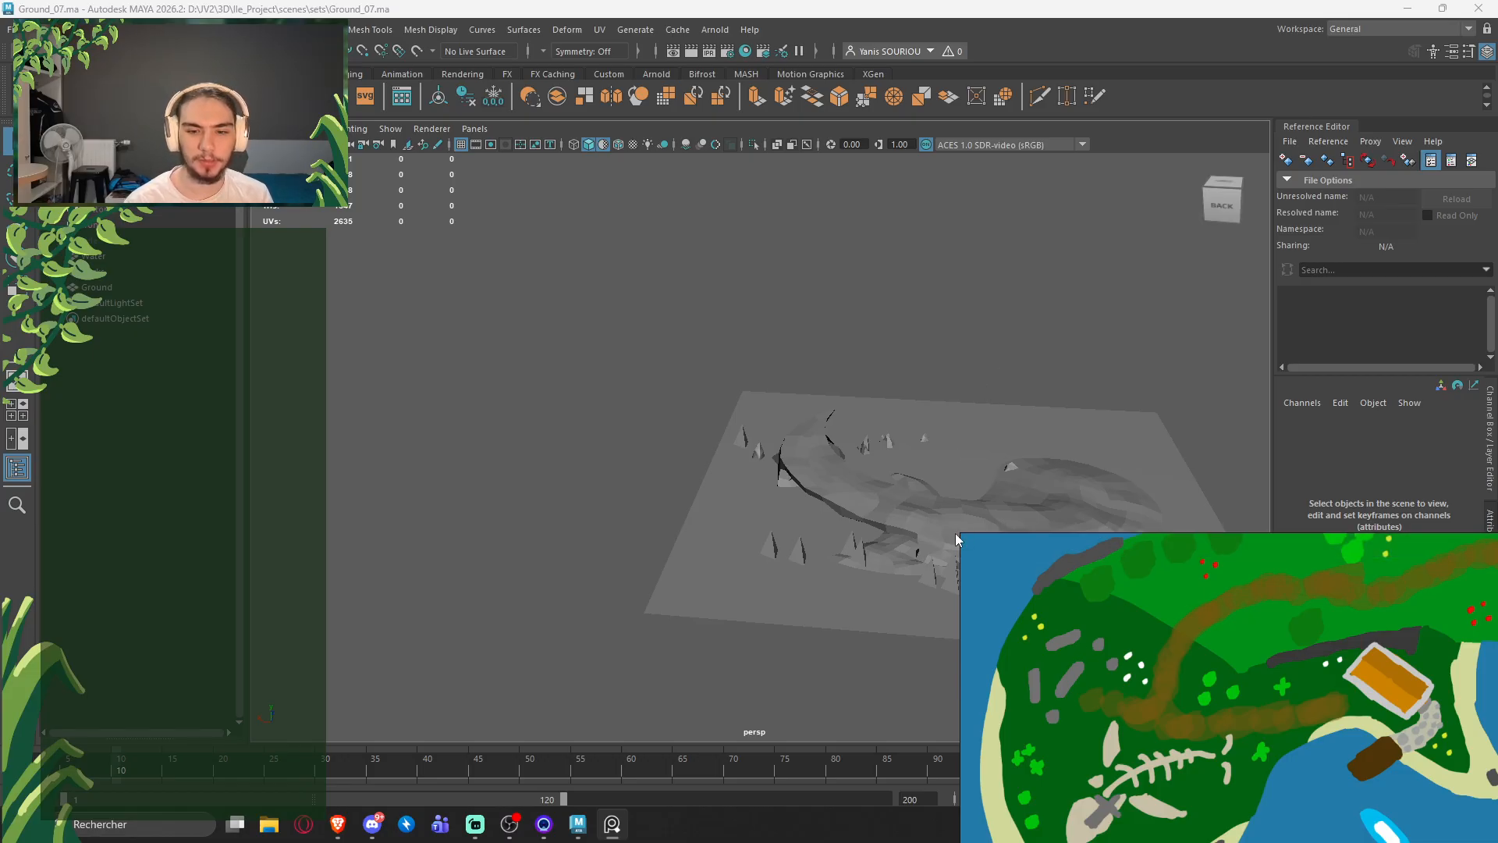
# Step: Select the Ground mesh of the island in Maya and save the scene
pyautogui.click(924, 414)
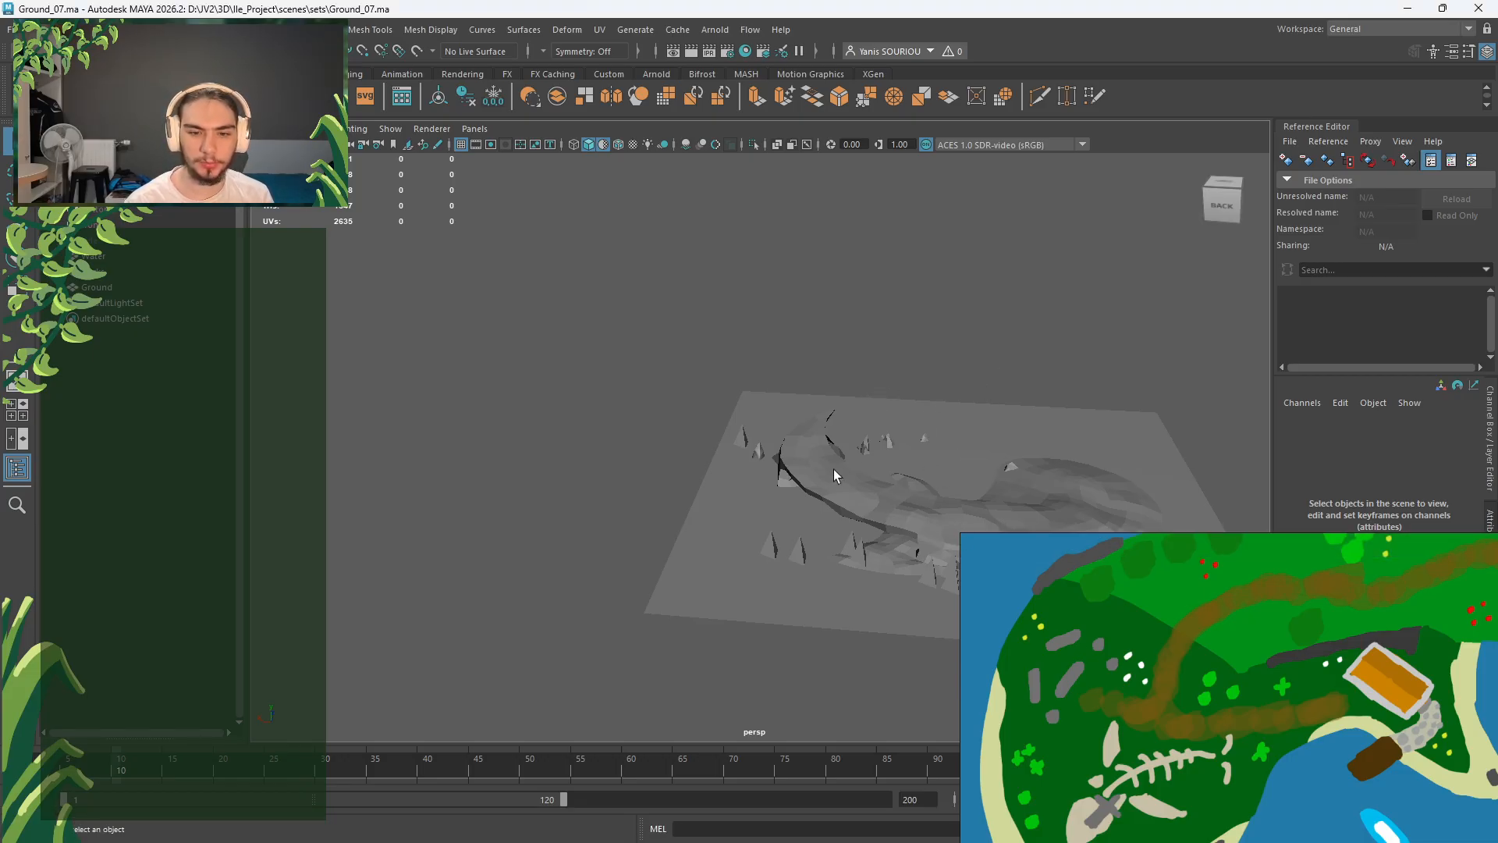
pyautogui.click(834, 470)
pyautogui.click(935, 421)
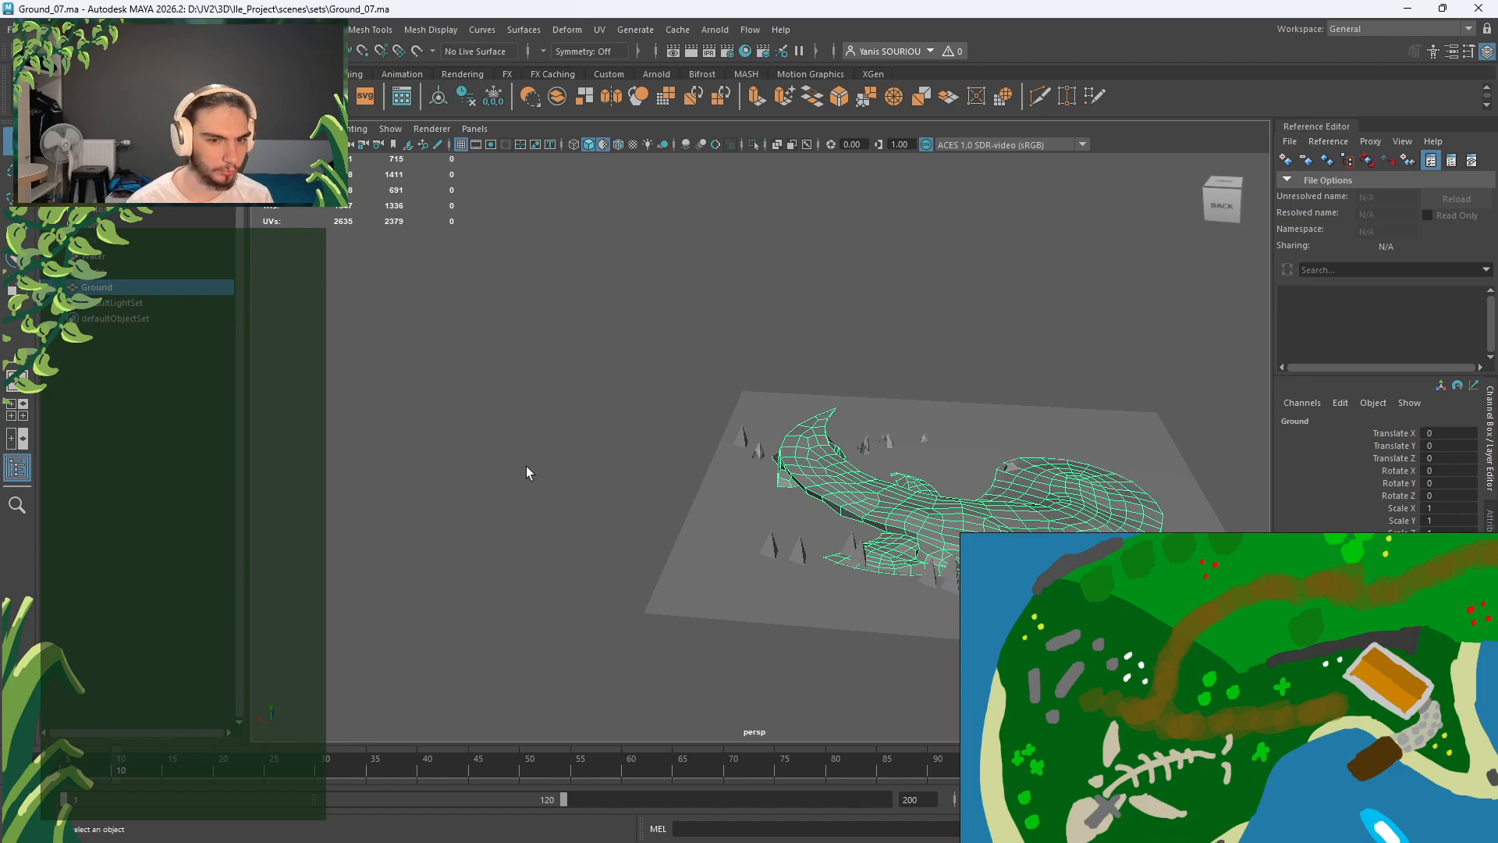
pyautogui.keyDown('alt'); pyautogui.moveTo(635, 410); pyautogui.dragTo(589, 413, button='middle'); pyautogui.keyUp('alt')
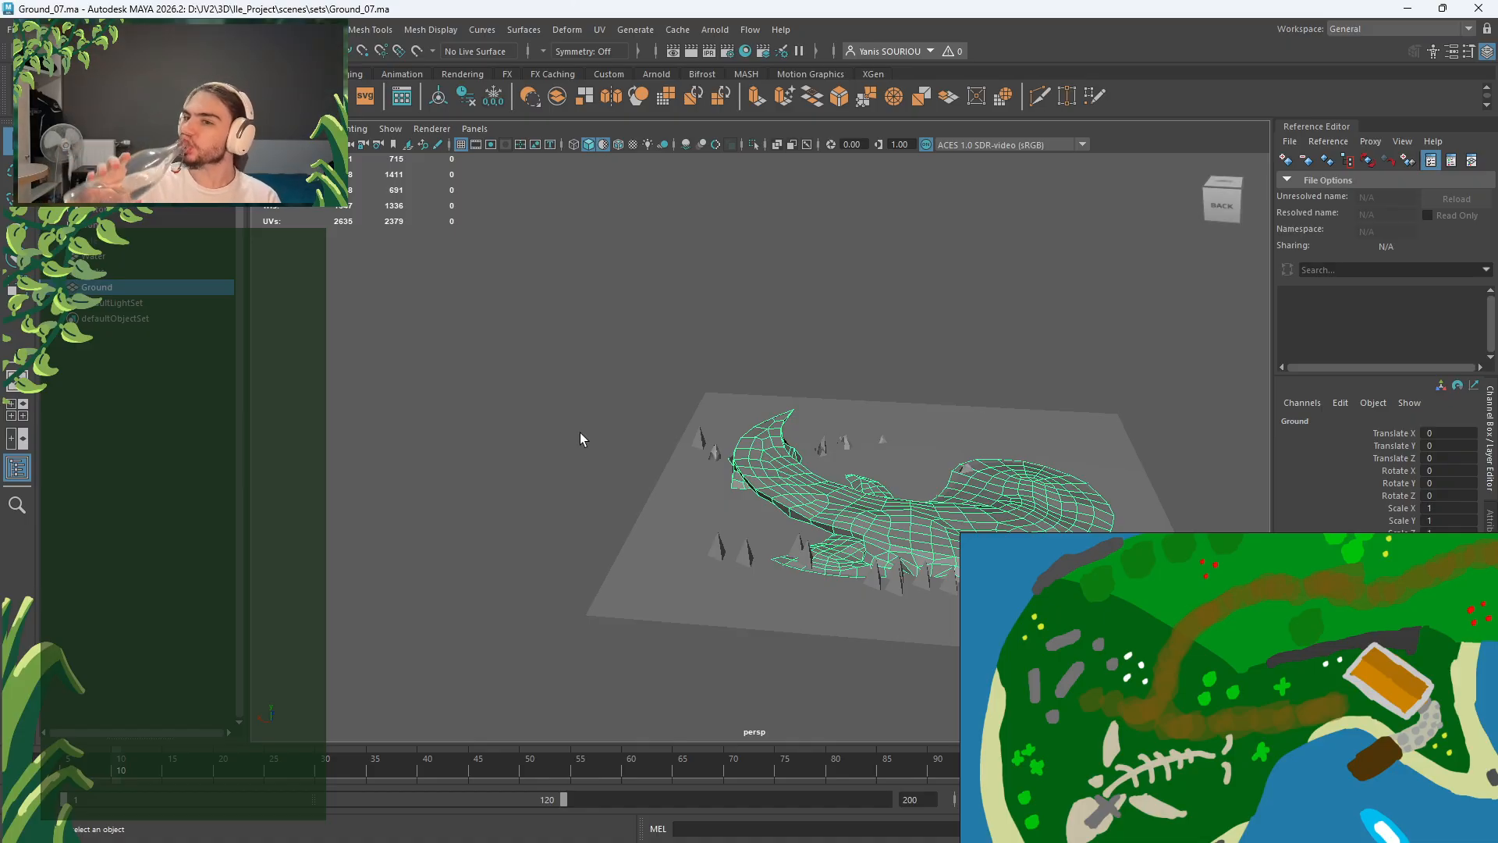
pyautogui.press('[')
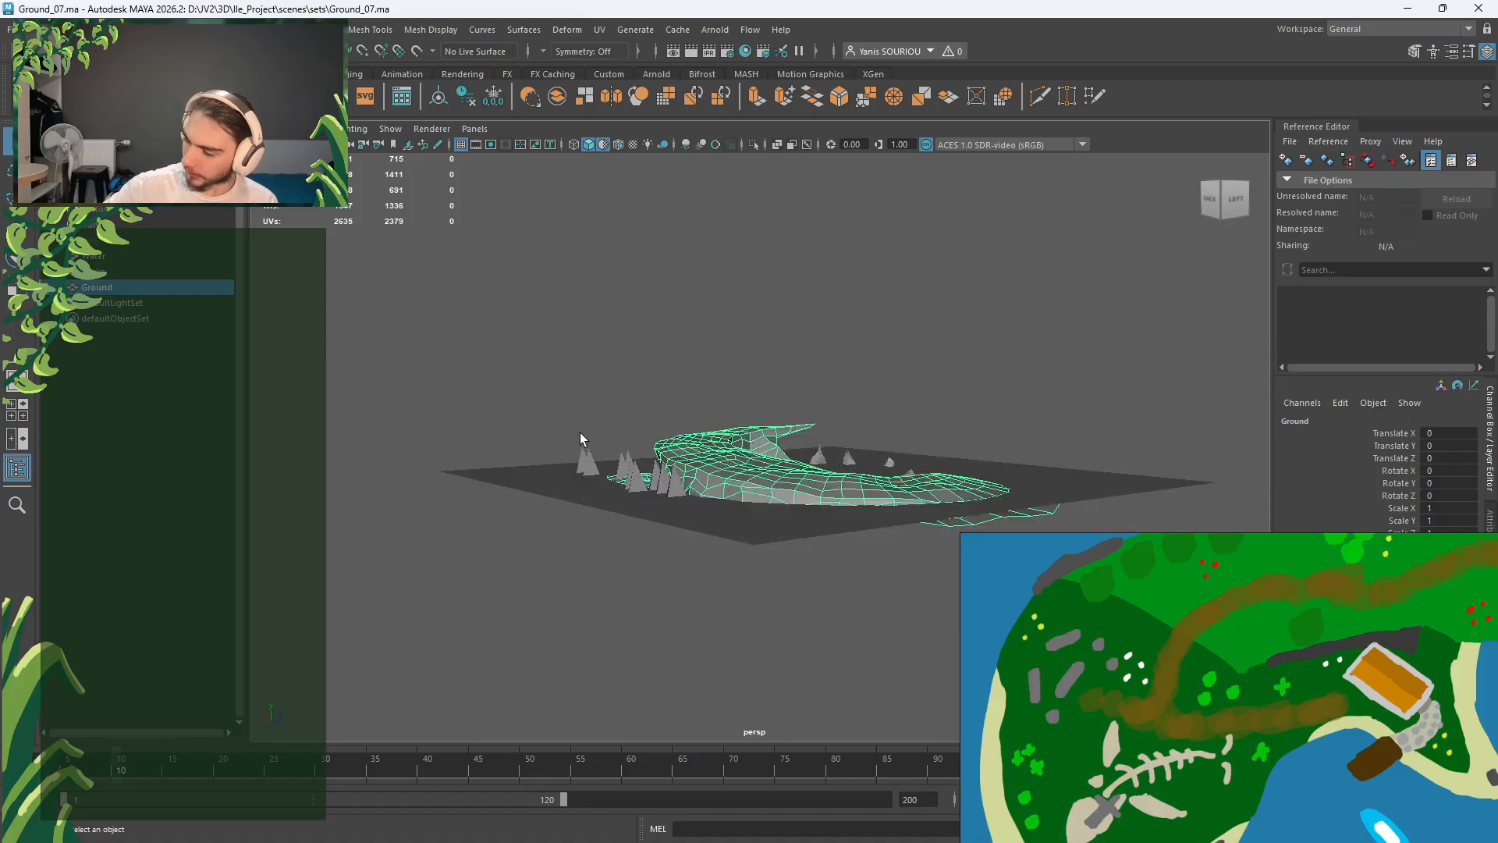
pyautogui.hotkey('ctrl', 's')
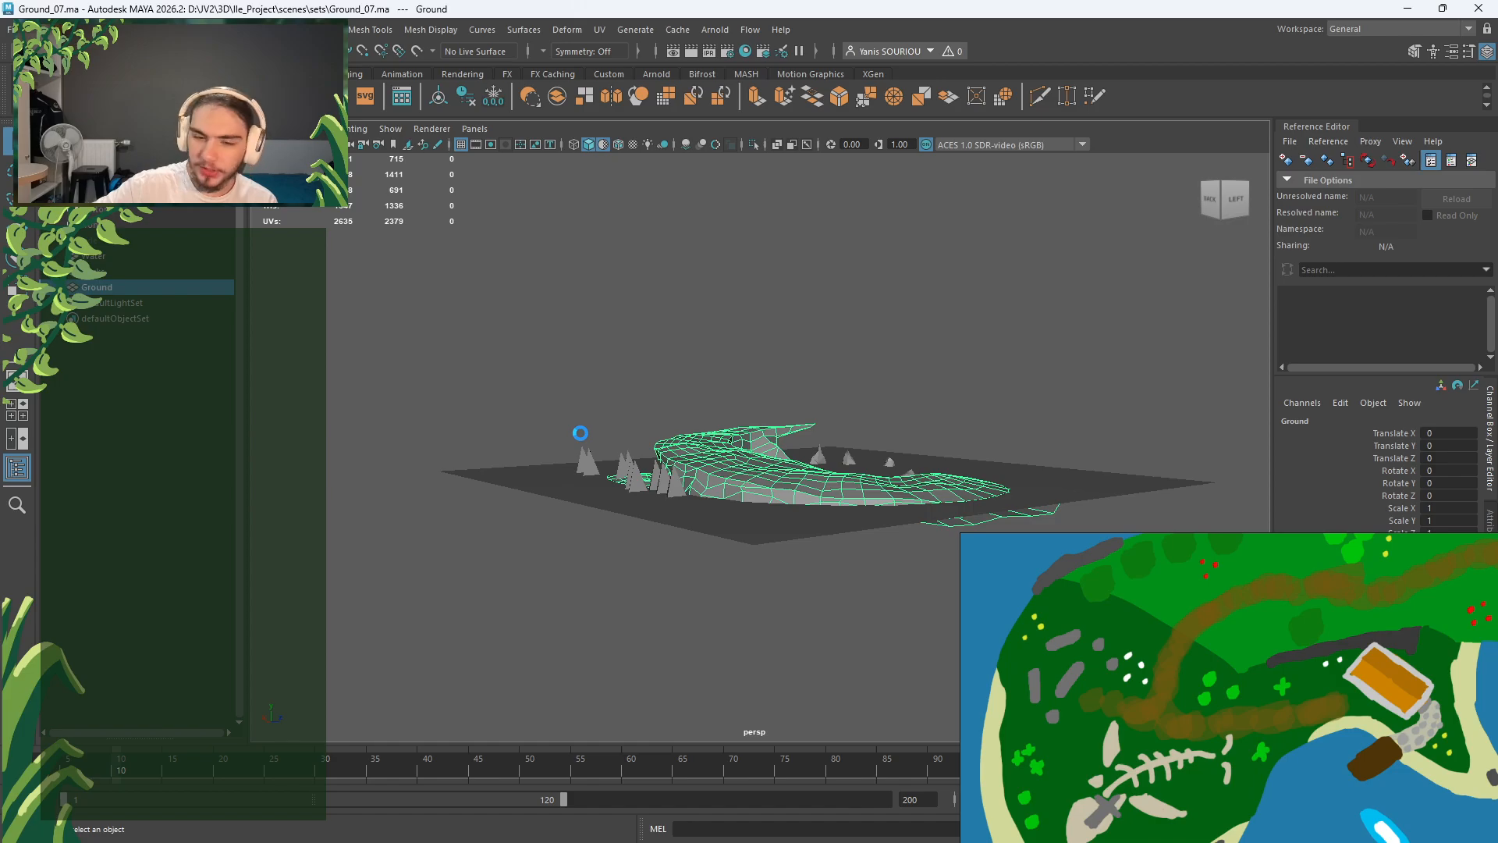
# Step: Select the Water plane and examine how it meets the island from below and from the side
pyautogui.click(632, 422)
pyautogui.keyDown('alt'); pyautogui.moveTo(785, 498); pyautogui.dragTo(671, 451); pyautogui.keyUp('alt')
pyautogui.scroll(3, 727, 434)
pyautogui.click(726, 434)
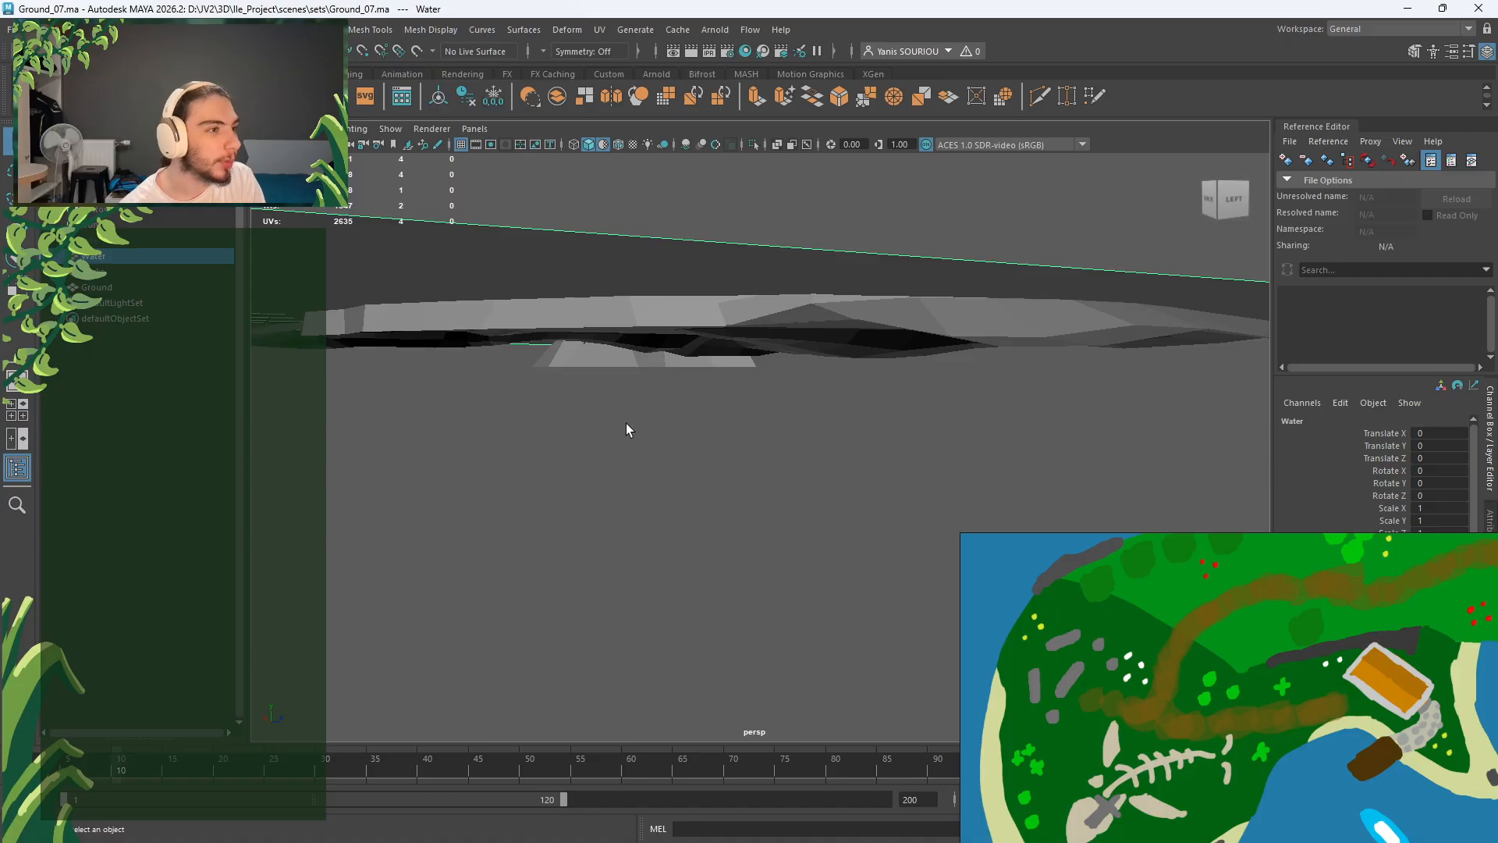
pyautogui.keyDown('alt'); pyautogui.moveTo(626, 423); pyautogui.dragTo(574, 449); pyautogui.keyUp('alt')
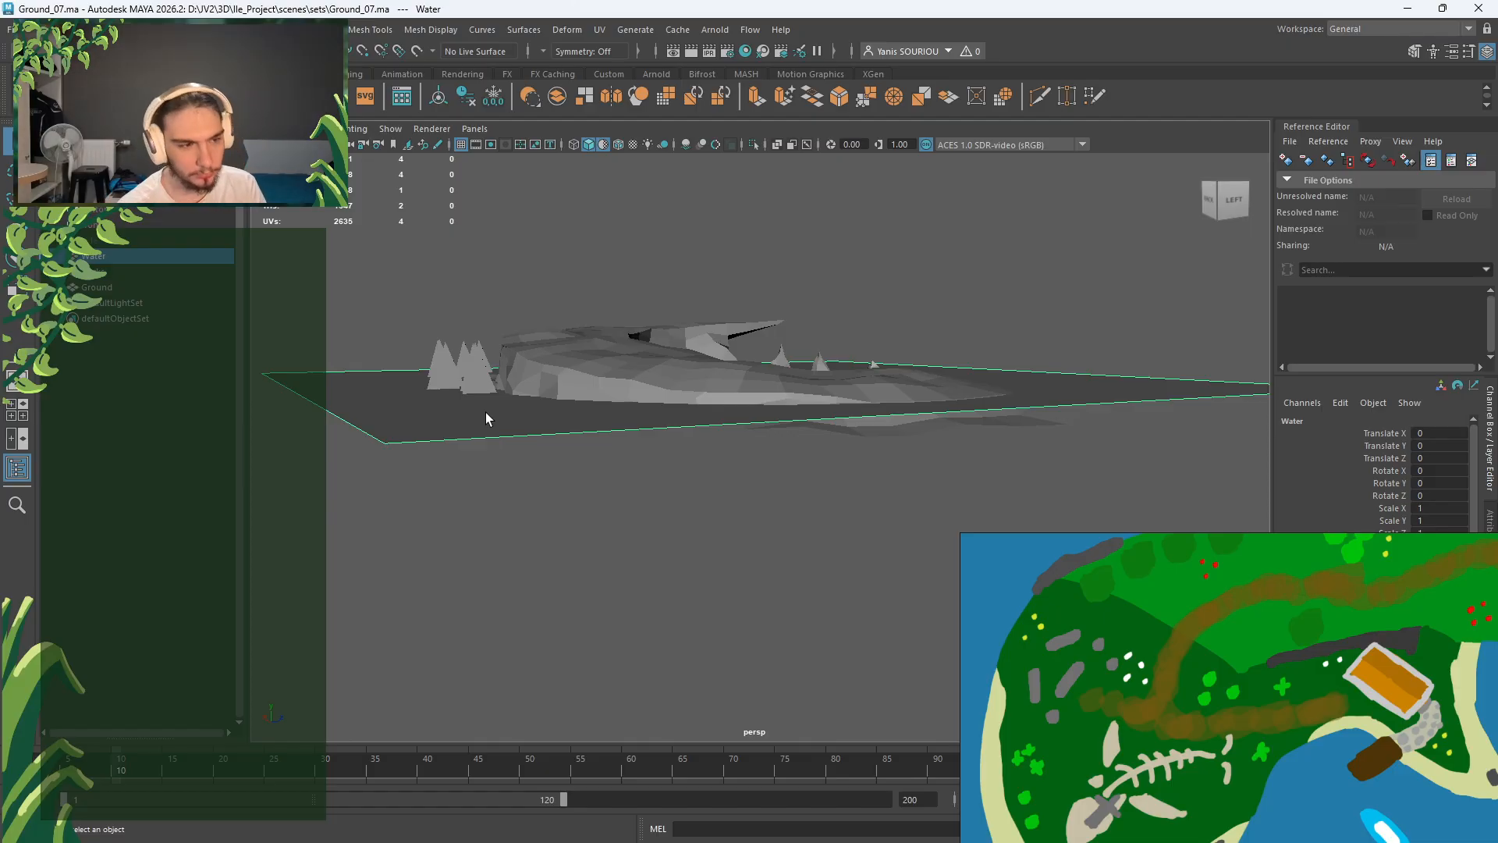
pyautogui.keyDown('alt'); pyautogui.moveTo(668, 431); pyautogui.dragTo(531, 462); pyautogui.keyUp('alt')
# Step: Isolate the Ground mesh to examine the island's topology from several angles, and restore the full scene
pyautogui.click(525, 465)
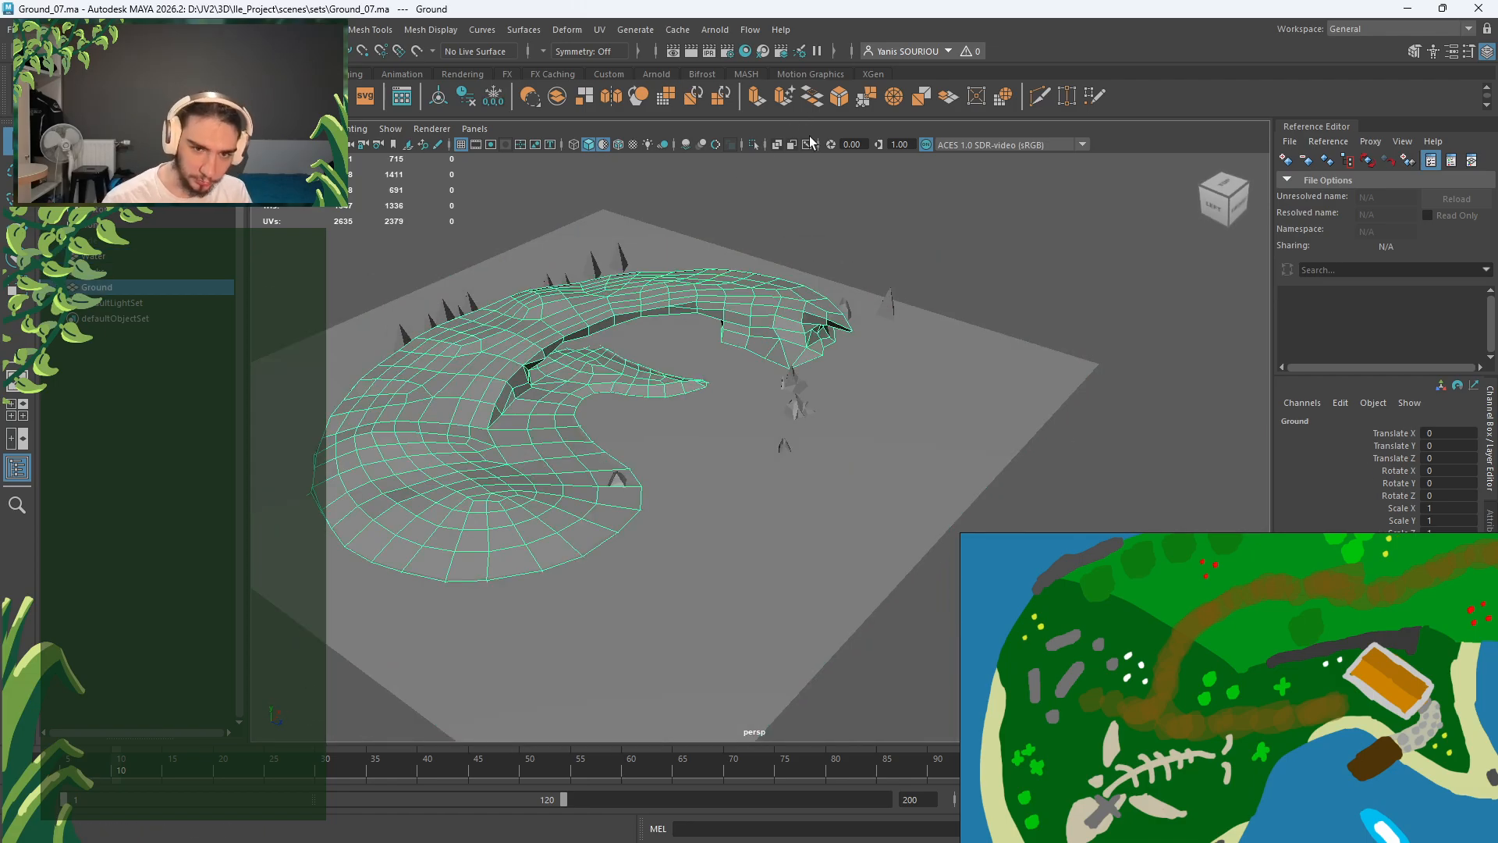
pyautogui.click(753, 144)
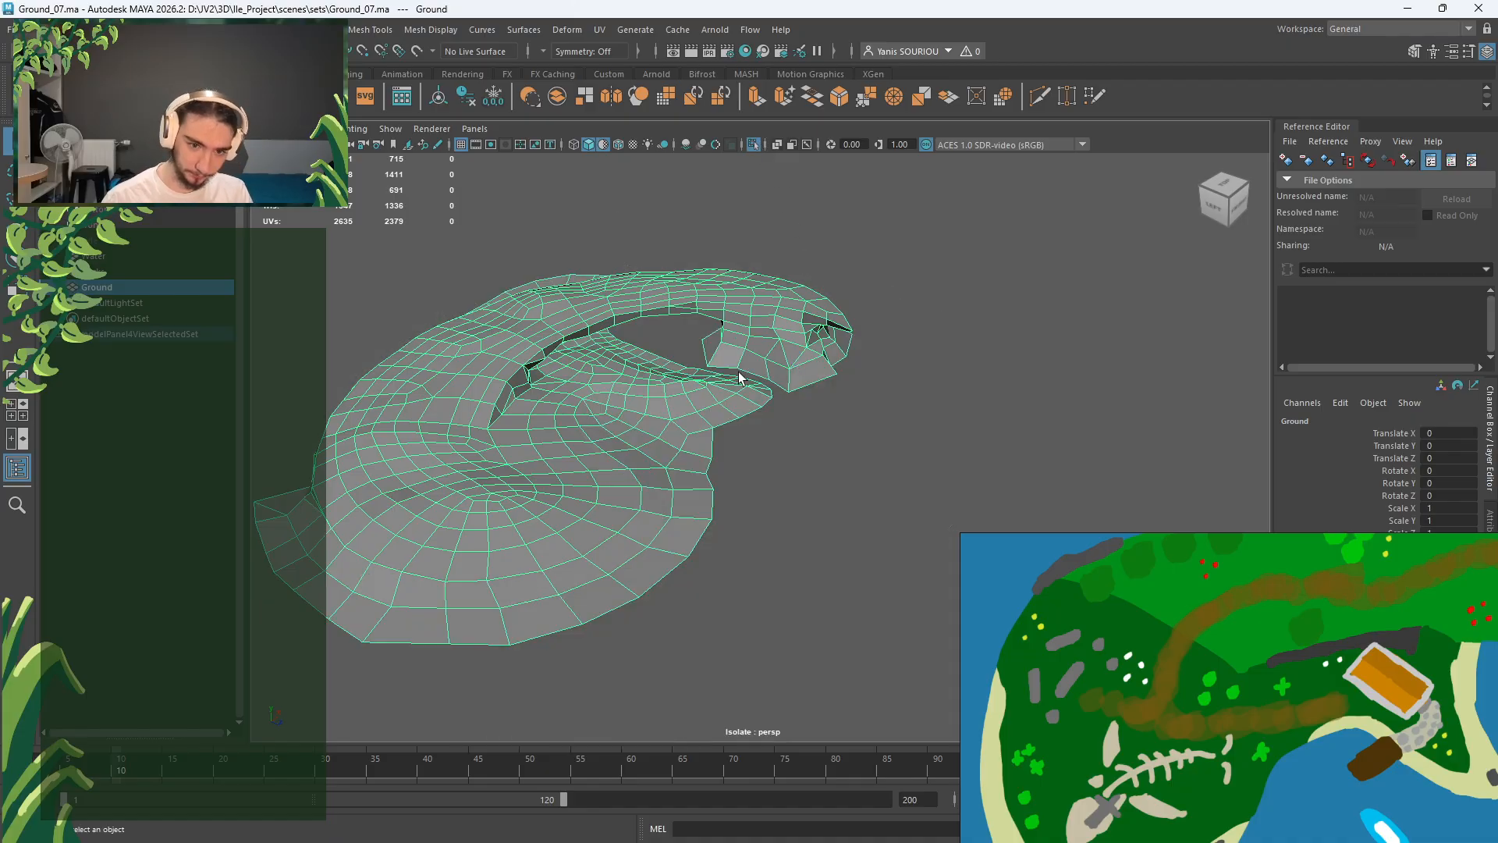
pyautogui.keyDown('alt'); pyautogui.moveTo(683, 410); pyautogui.dragTo(818, 382, button='middle'); pyautogui.keyUp('alt')
pyautogui.keyDown('alt'); pyautogui.moveTo(817, 383); pyautogui.dragTo(720, 426); pyautogui.keyUp('alt')
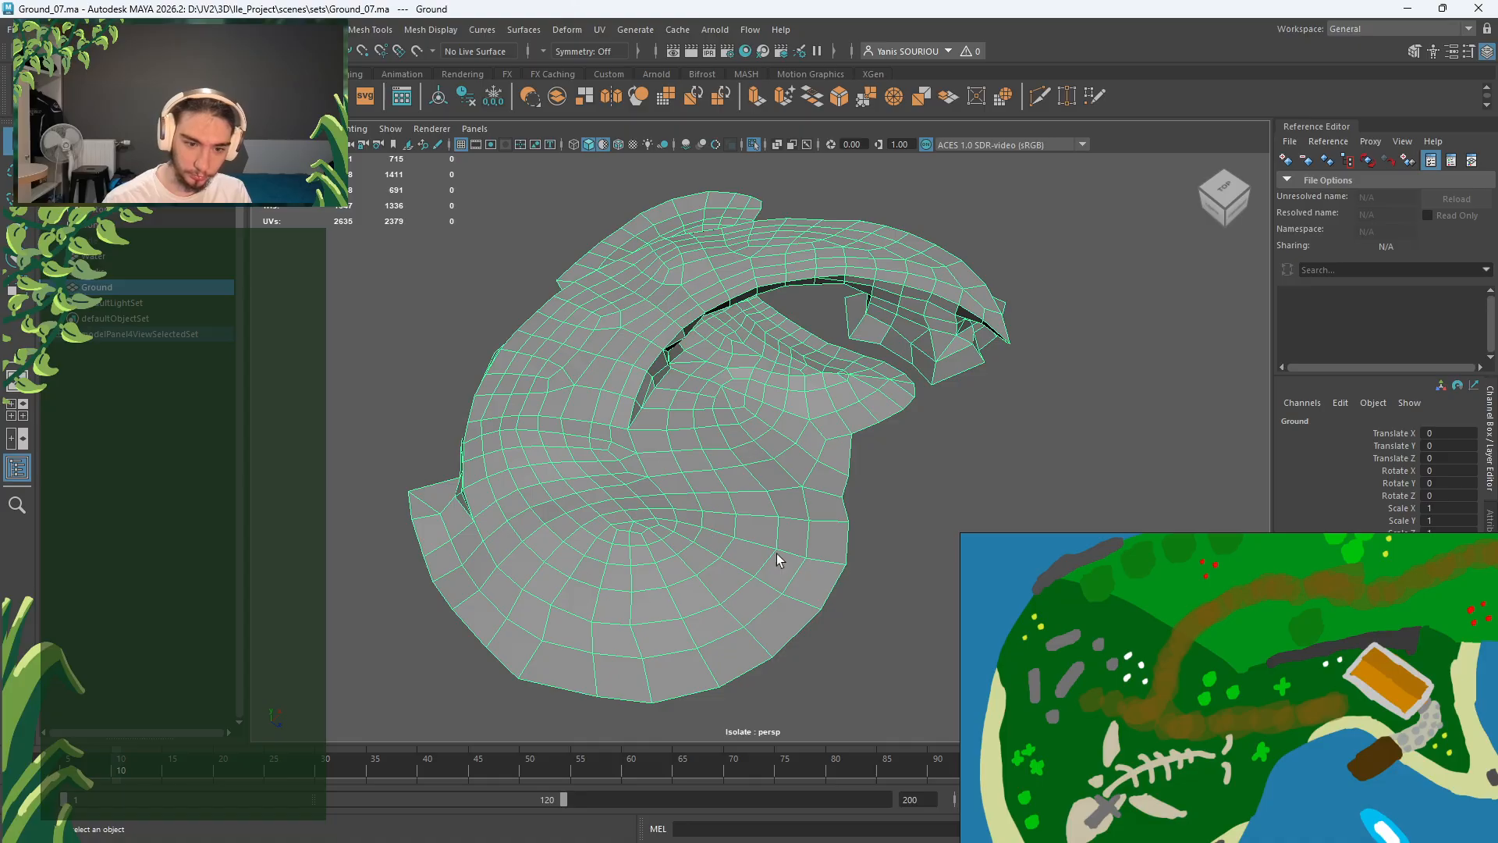
pyautogui.keyDown('alt'); pyautogui.moveTo(777, 554); pyautogui.dragTo(660, 549); pyautogui.keyUp('alt')
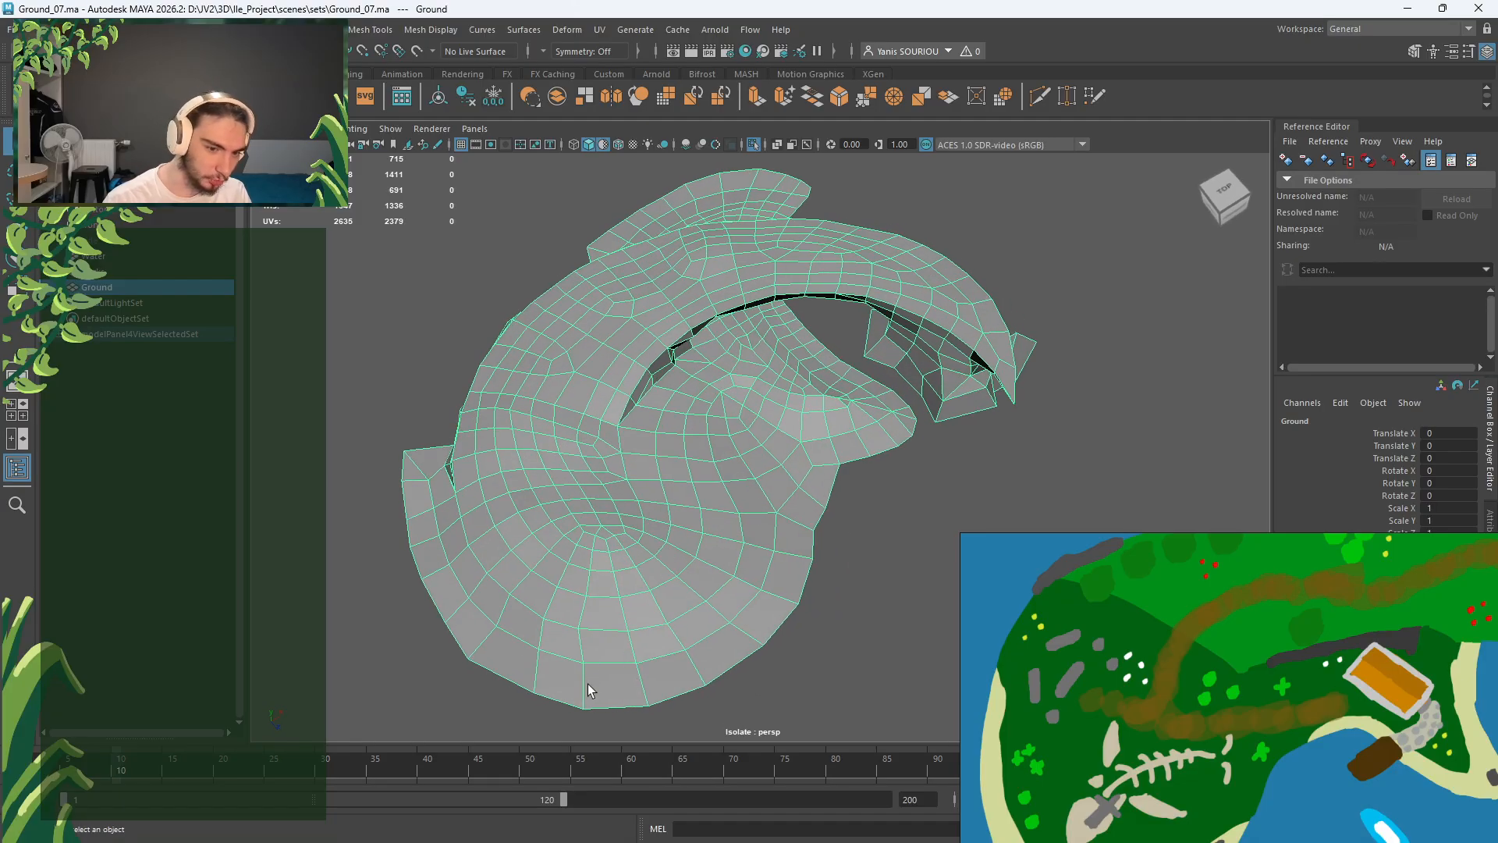
pyautogui.keyDown('alt'); pyautogui.moveTo(674, 606); pyautogui.dragTo(842, 373); pyautogui.keyUp('alt')
pyautogui.keyDown('alt'); pyautogui.moveTo(940, 390); pyautogui.dragTo(705, 164); pyautogui.keyUp('alt')
pyautogui.click(752, 145)
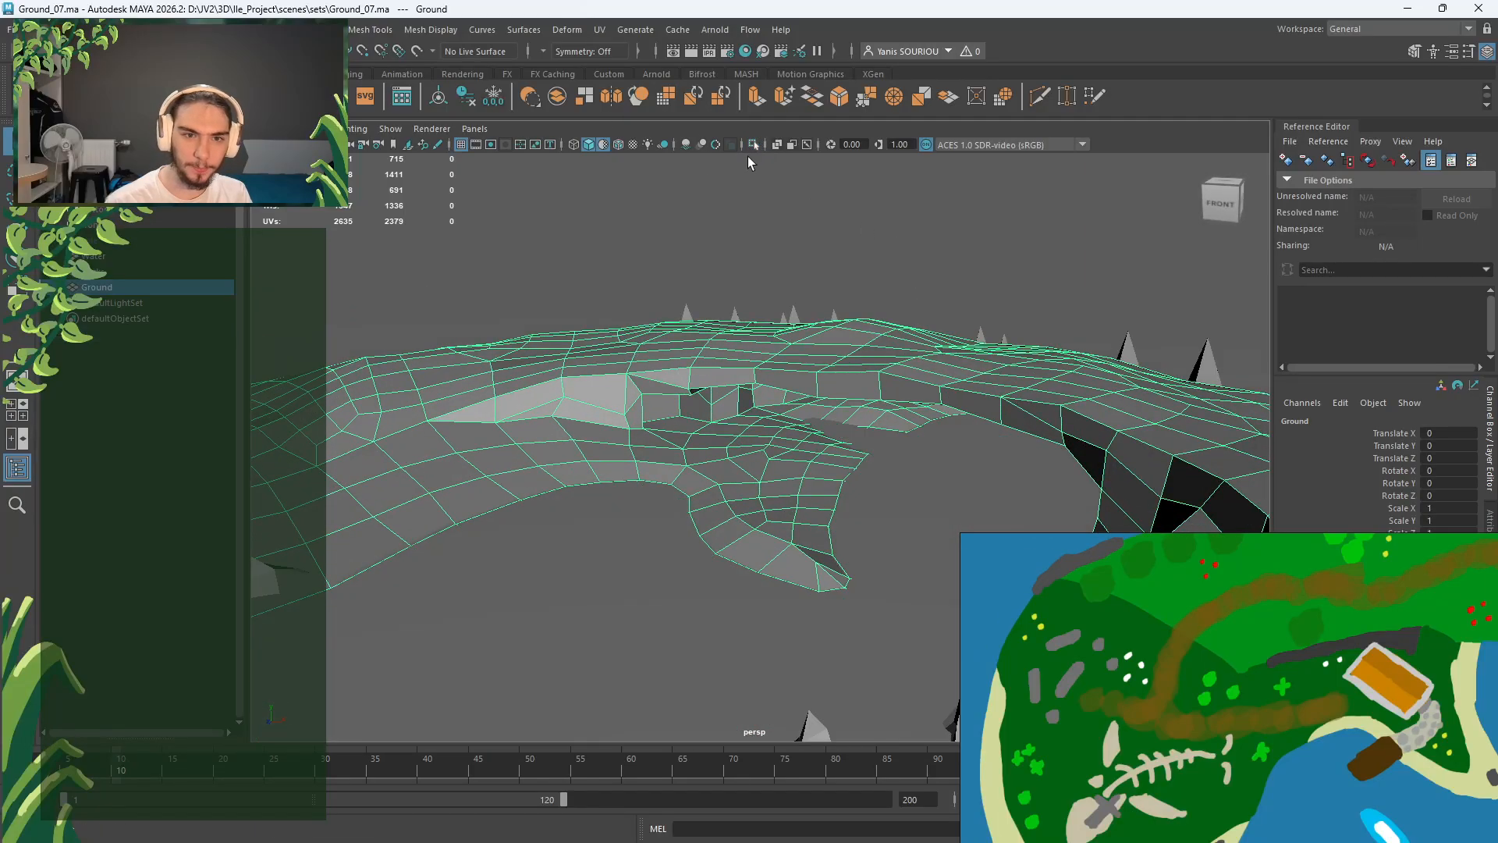
# Step: Select the Rocks mesh and examine the rocks standing in the water around the island's tip
pyautogui.scroll(-3, 682, 479)
pyautogui.click(778, 589)
pyautogui.scroll(5, 796, 468)
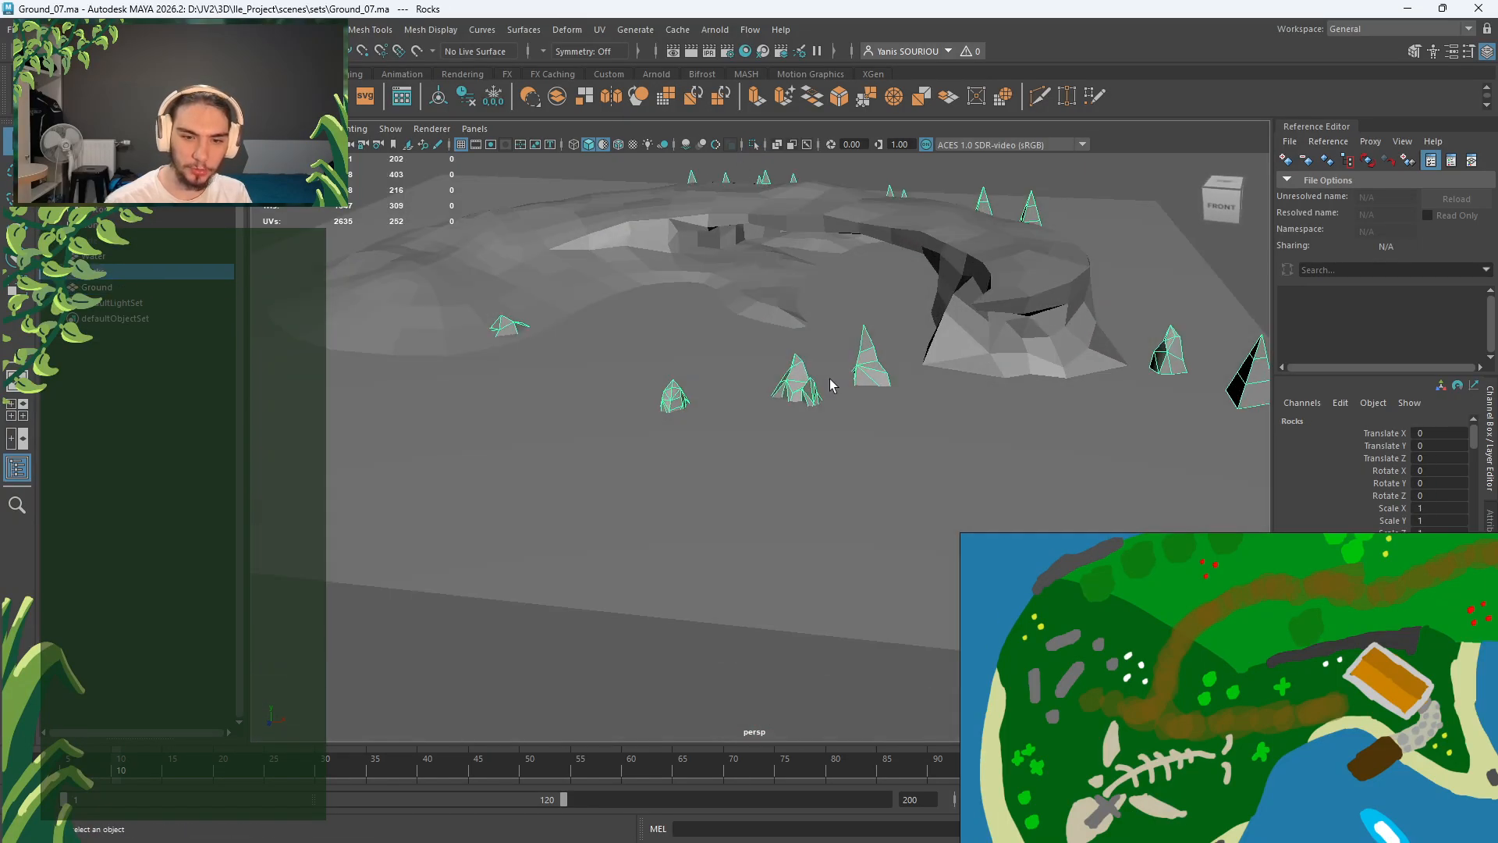
pyautogui.keyDown('alt'); pyautogui.moveTo(520, 475); pyautogui.dragTo(439, 439); pyautogui.keyUp('alt')
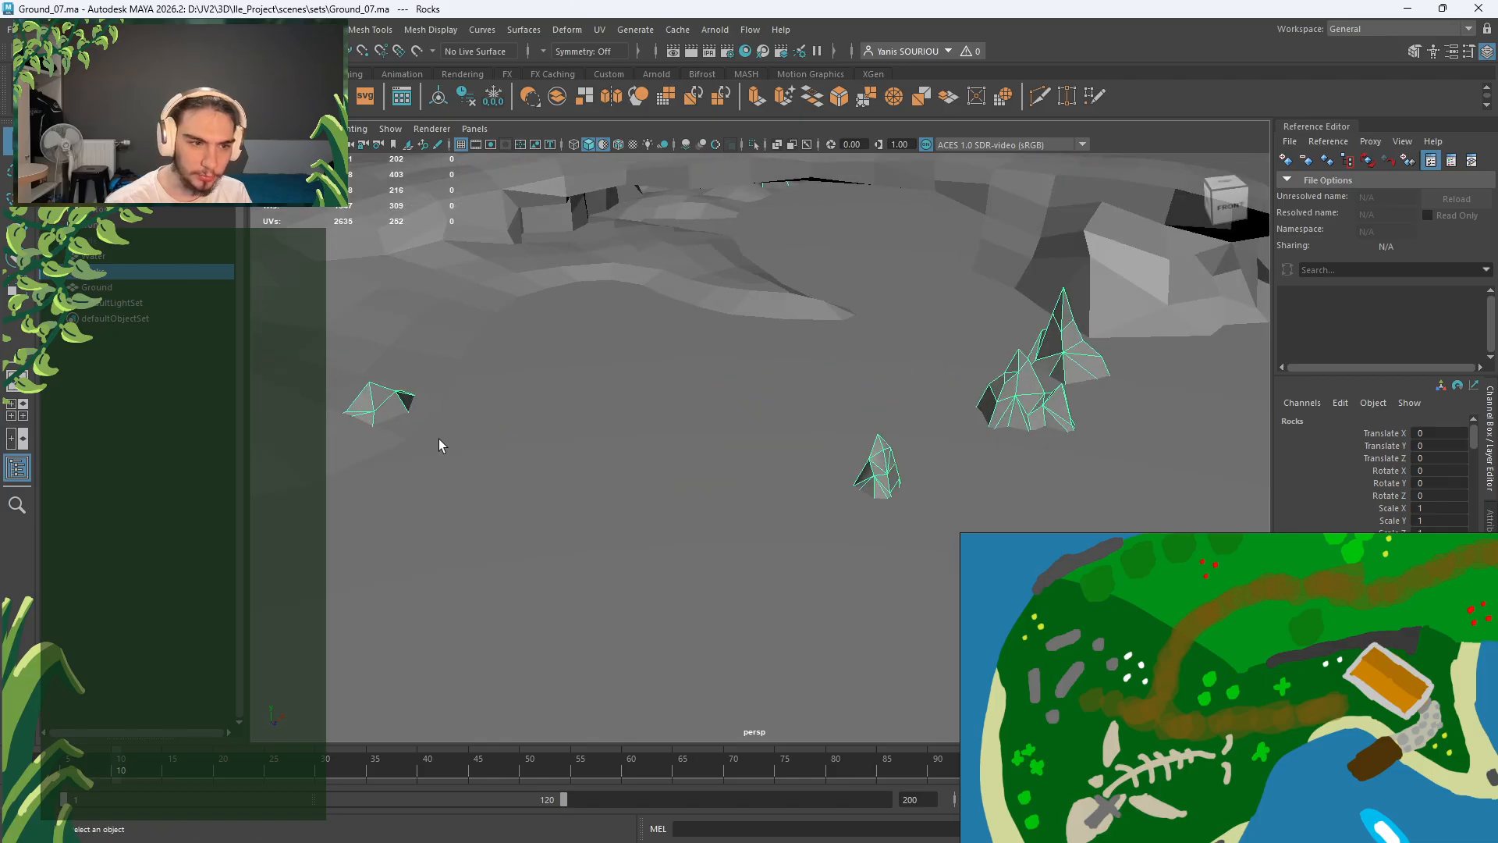
pyautogui.keyDown('alt'); pyautogui.moveTo(761, 415); pyautogui.dragTo(783, 341); pyautogui.keyUp('alt')
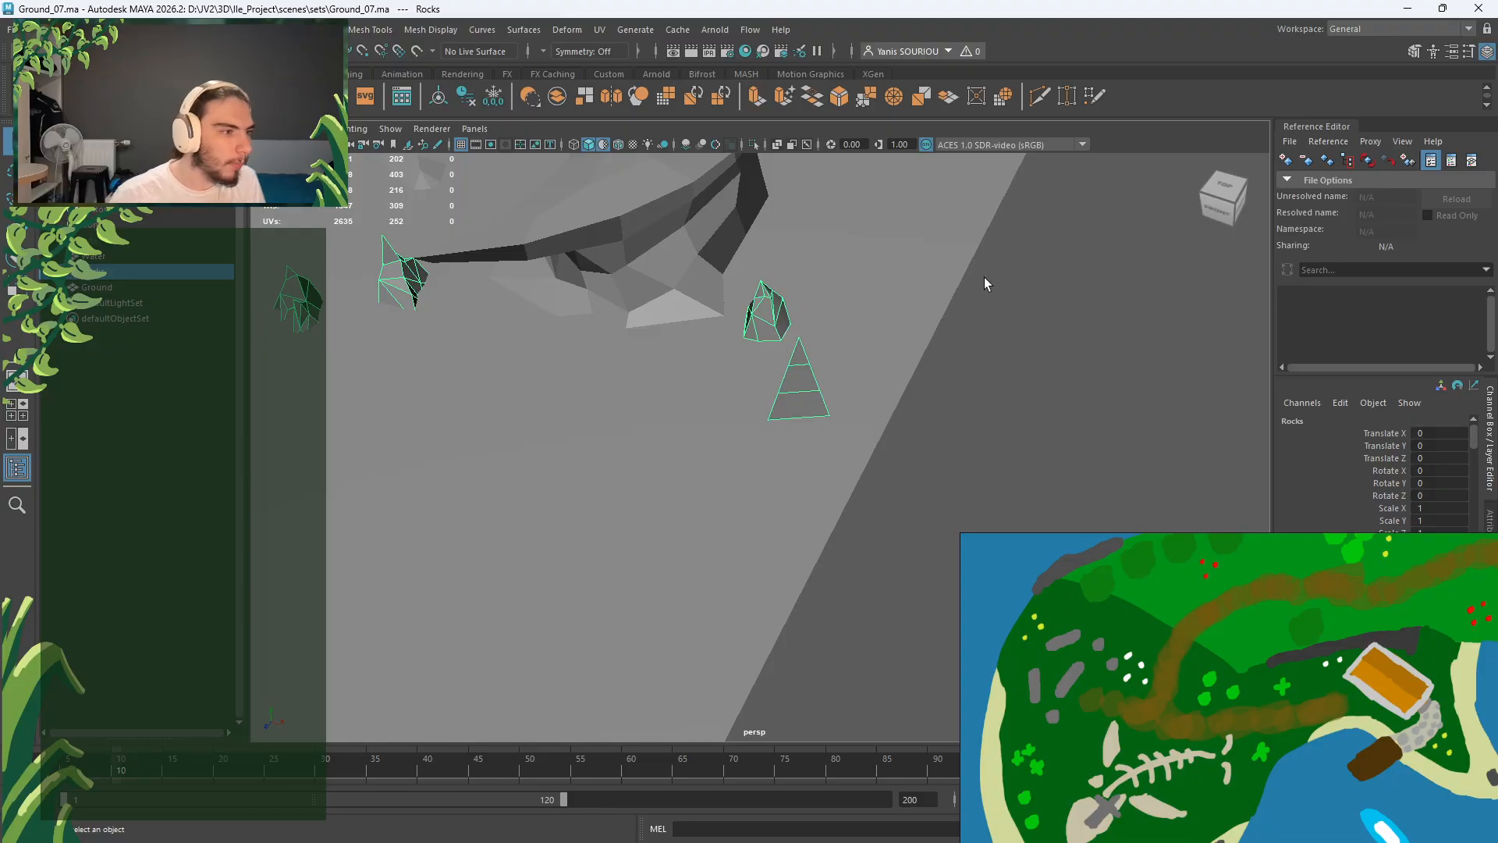
# Step: Examine the rock placement around the pink-covered island tip in the PureRef plan and frame the two outer rocks
pyautogui.moveTo(1176, 670)
pyautogui.mouseDown()
pyautogui.moveTo(1036, 634)
pyautogui.moveTo(1000, 599)
pyautogui.moveTo(1121, 629)
pyautogui.moveTo(1178, 665)
pyautogui.mouseUp()
pyautogui.moveTo(1178, 665); pyautogui.dragTo(1173, 668, button='right')
pyautogui.moveTo(1277, 690)
pyautogui.mouseDown(button='middle')
pyautogui.moveTo(1184, 657)
pyautogui.moveTo(946, 622)
pyautogui.mouseUp(button='middle')
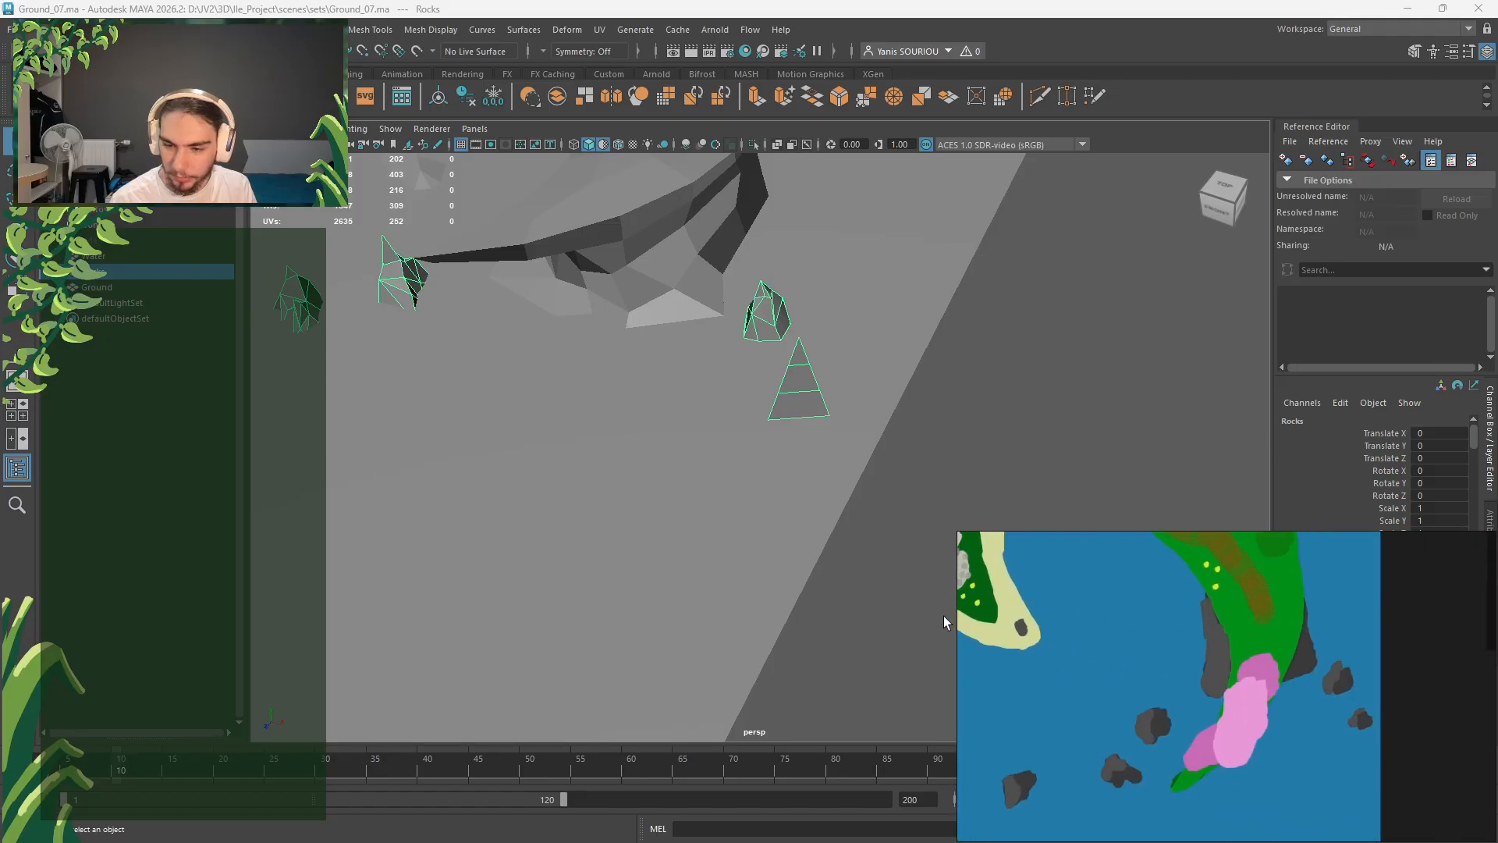
pyautogui.moveTo(1285, 808); pyautogui.dragTo(1140, 722, button='middle')
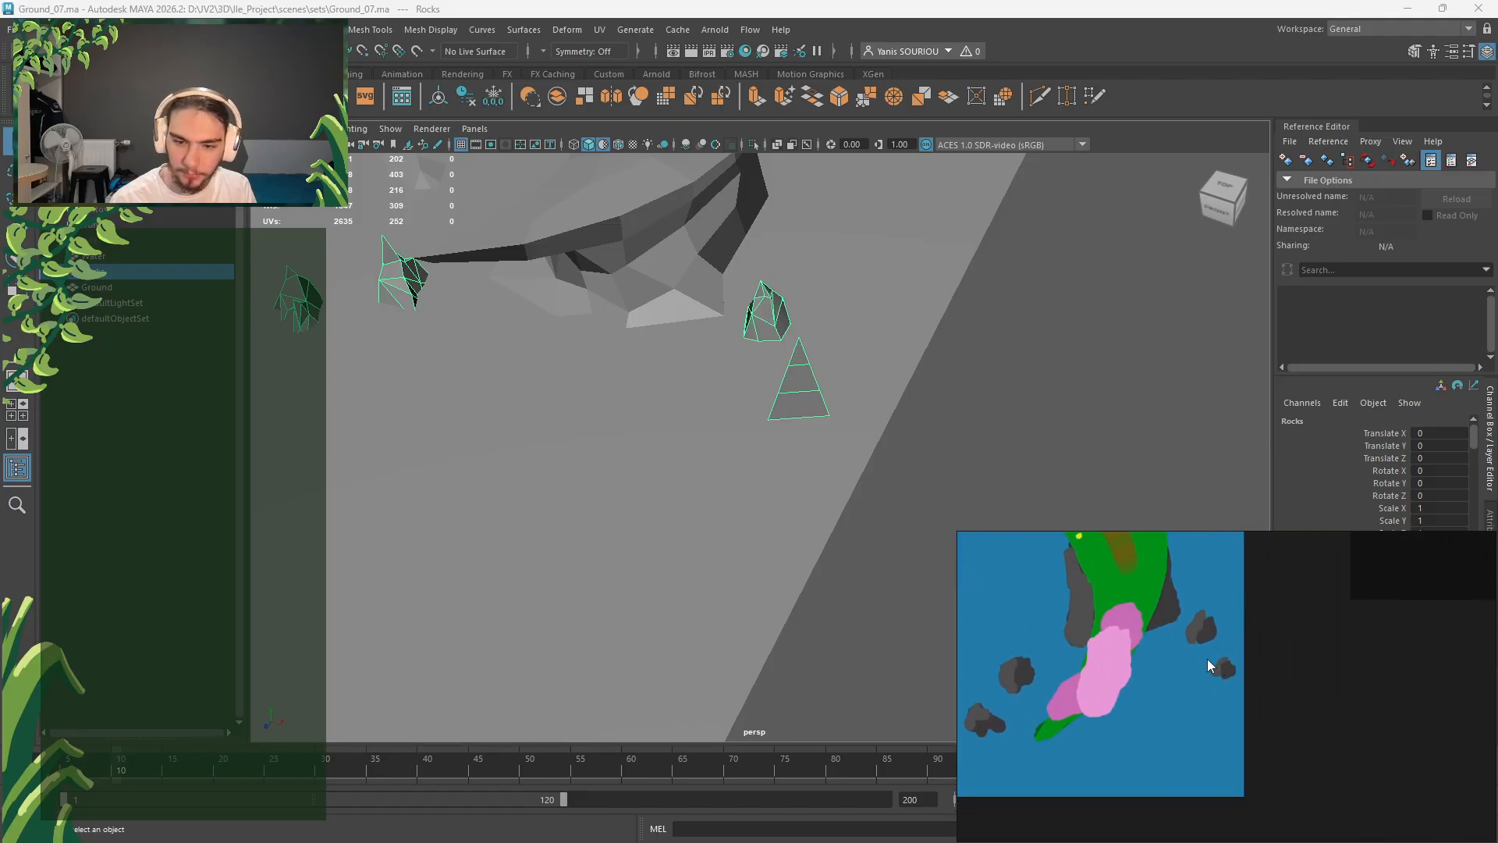
pyautogui.scroll(-2, 1207, 659)
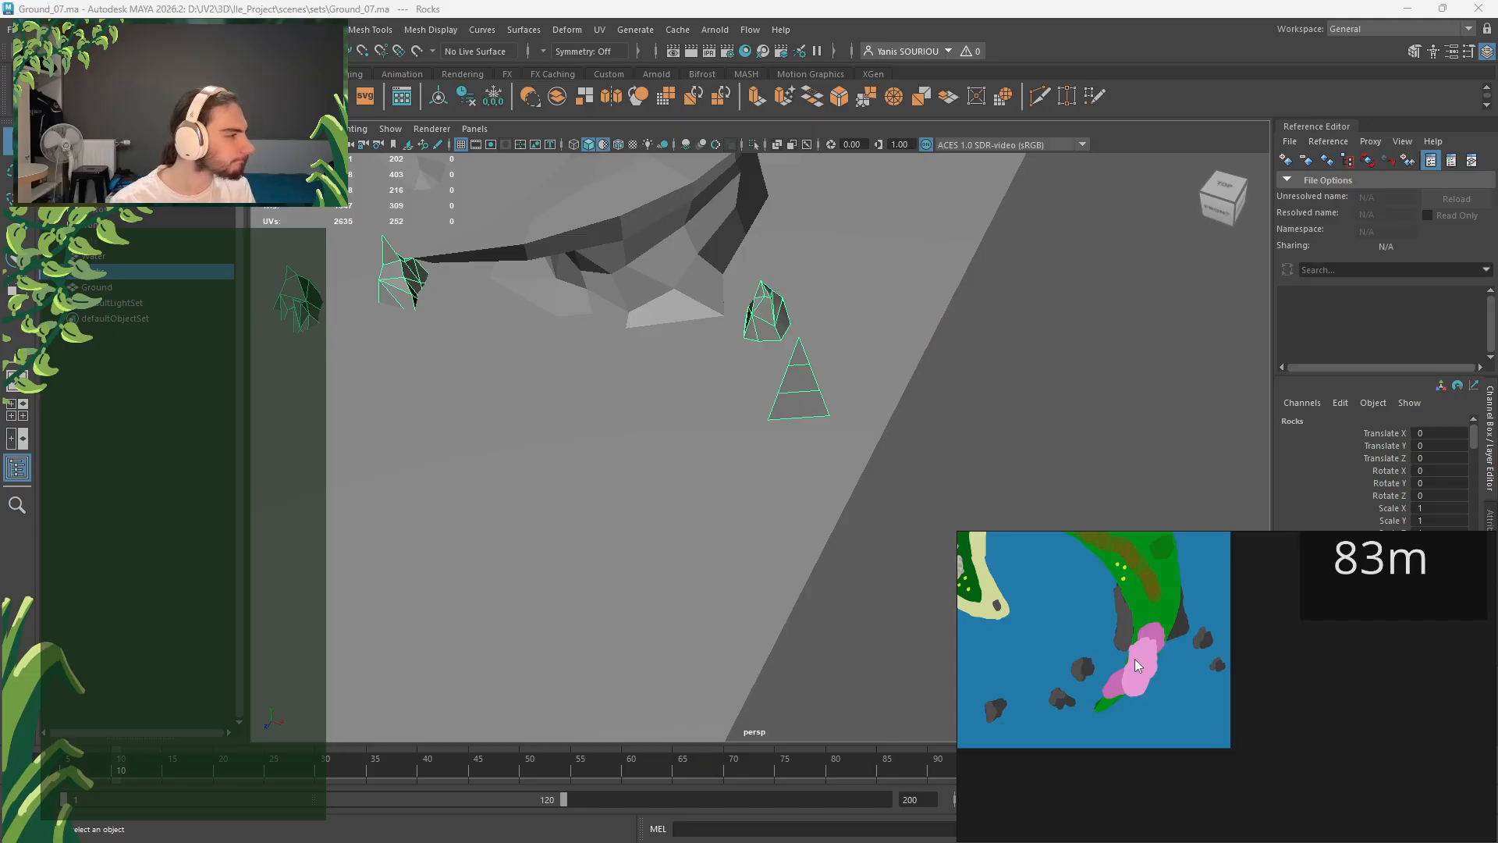
pyautogui.moveTo(1134, 658); pyautogui.dragTo(1117, 682, button='middle')
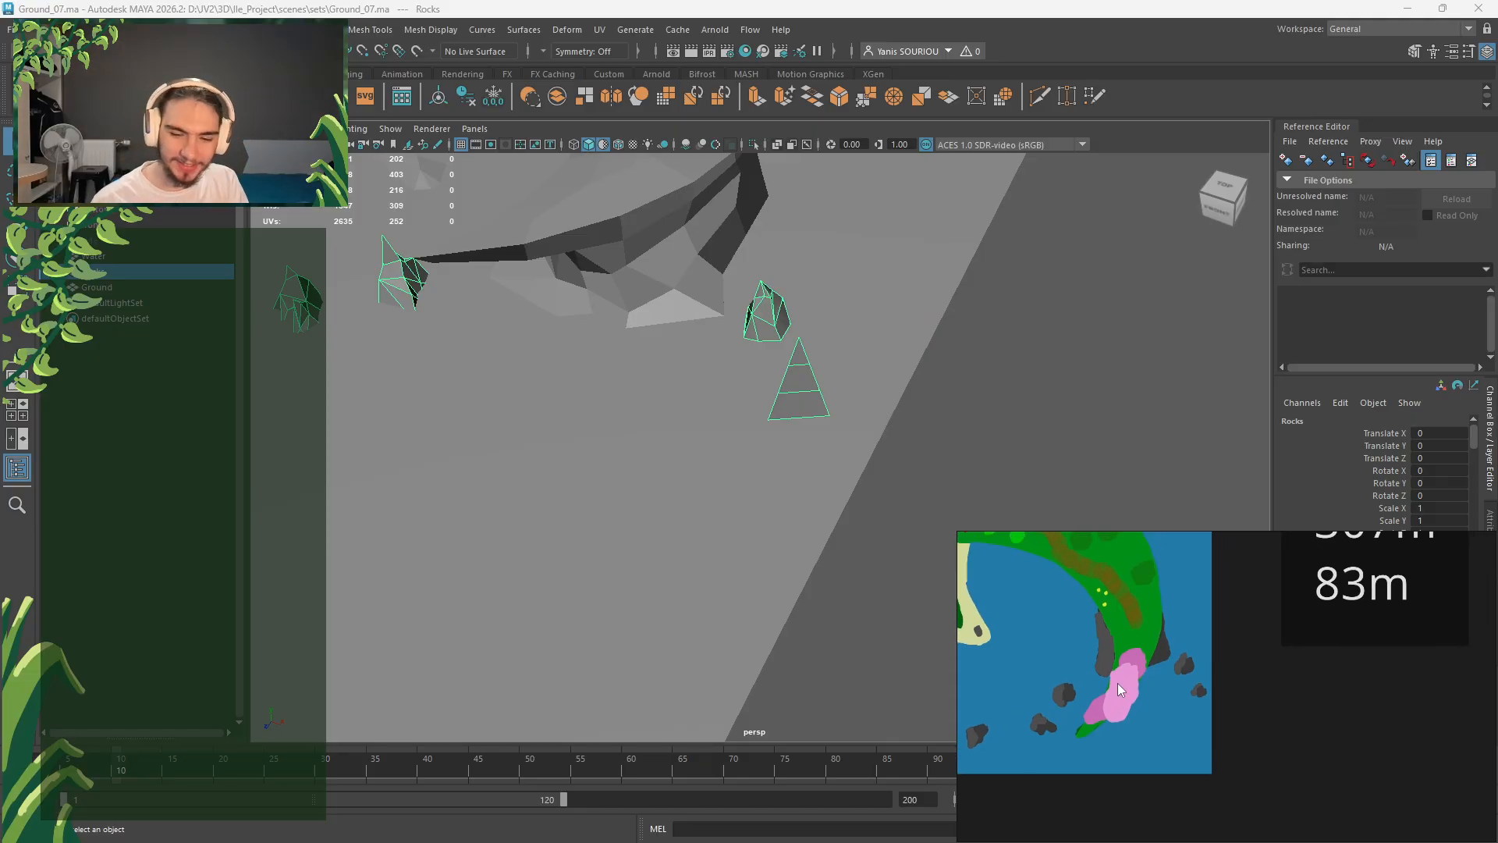
pyautogui.scroll(3, 1203, 683)
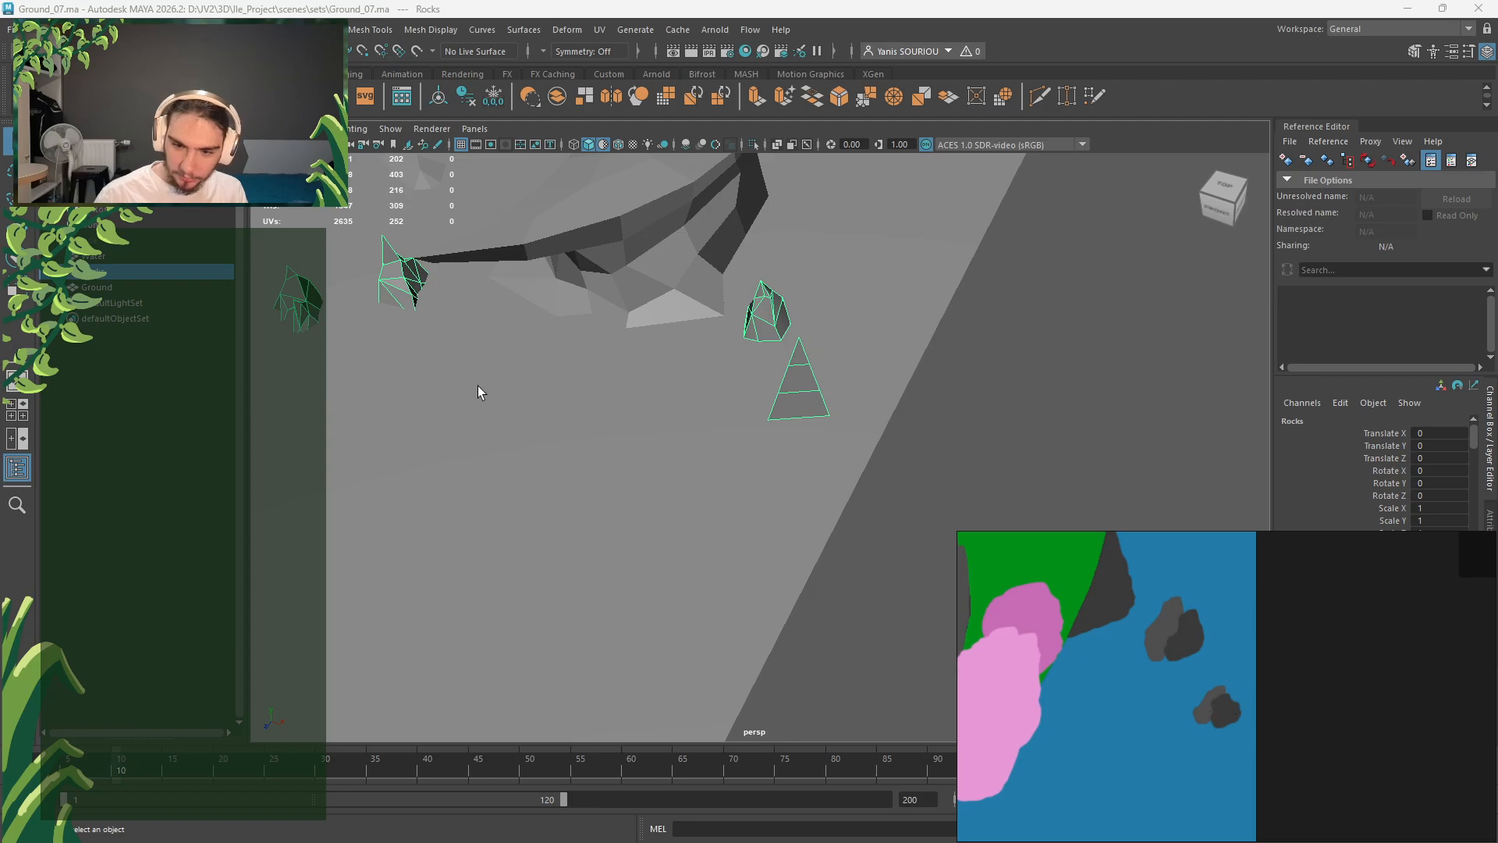
# Step: Switch the Rocks mesh to face selection and select the faces of the pyramid-shaped rock beyond the island's tip
pyautogui.keyDown('alt'); pyautogui.moveTo(736, 426); pyautogui.dragTo(605, 405); pyautogui.keyUp('alt')
pyautogui.keyDown('alt'); pyautogui.moveTo(605, 405); pyautogui.dragTo(673, 367, button='middle'); pyautogui.keyUp('alt')
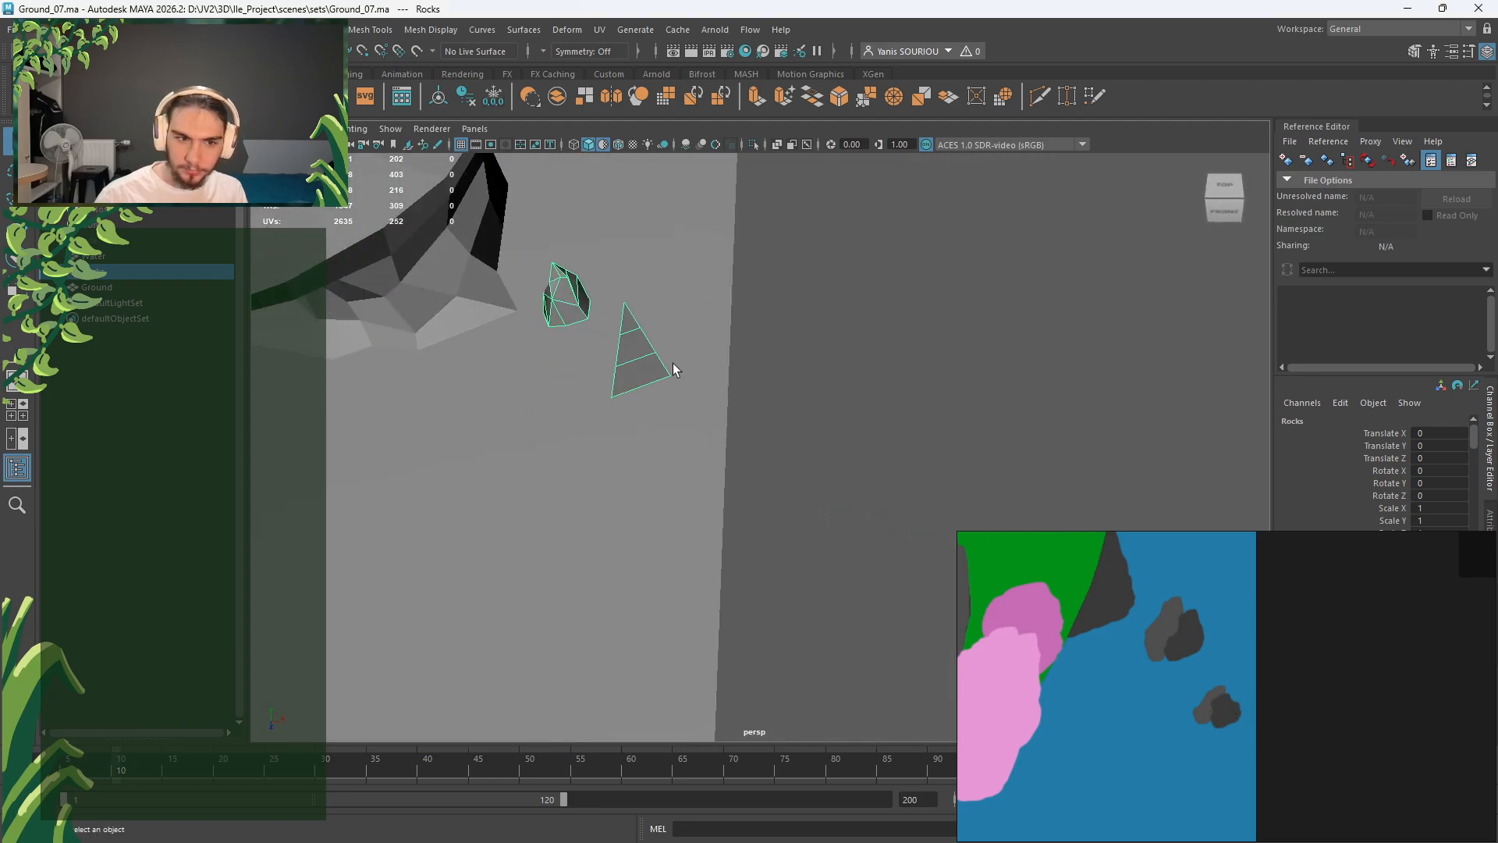
pyautogui.scroll(3, 678, 368)
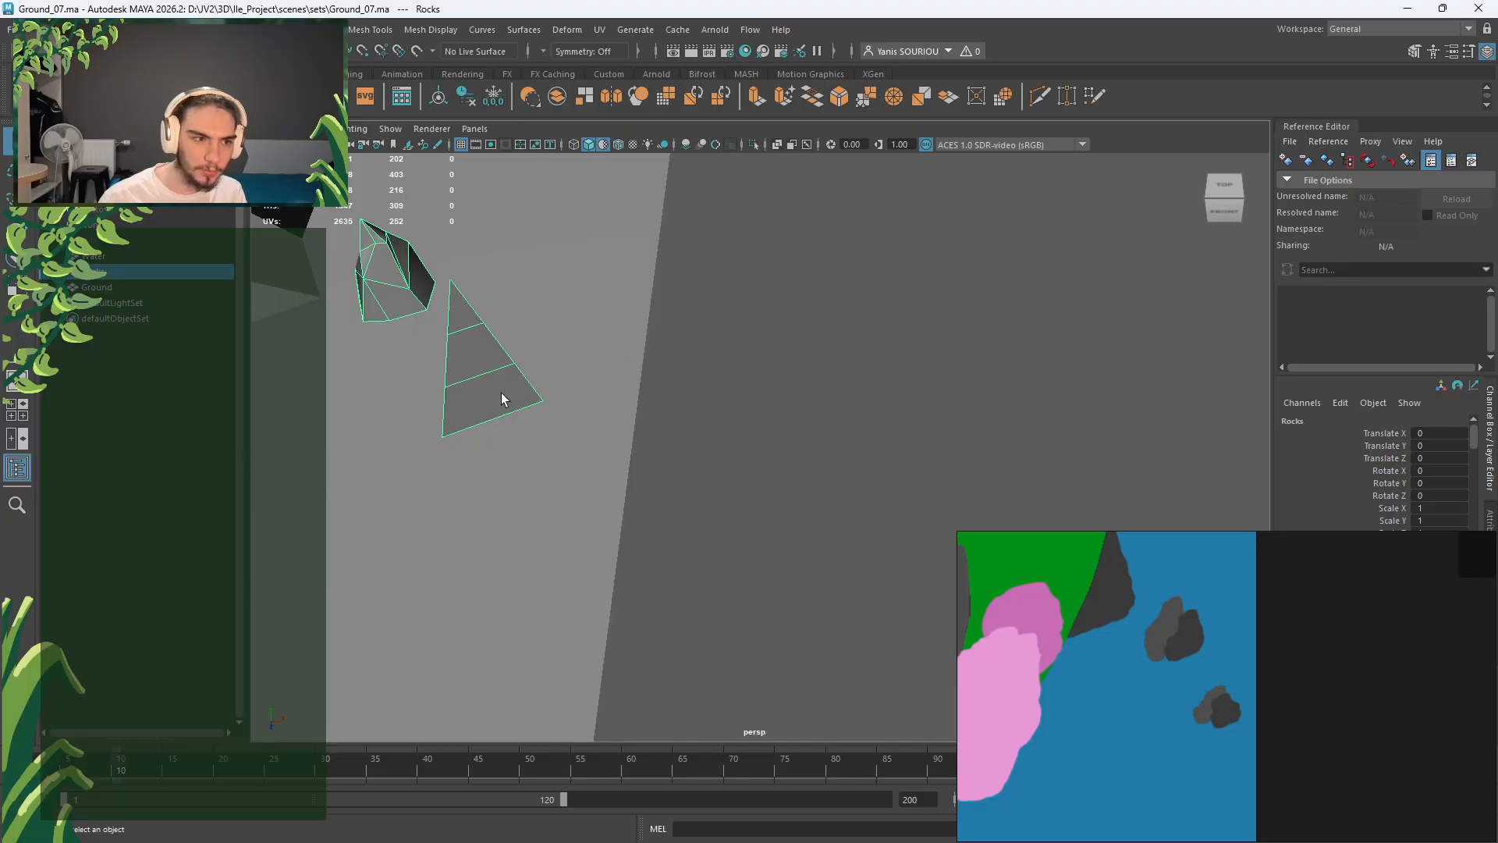
pyautogui.moveTo(501, 391); pyautogui.dragTo(508, 424, button='right')
pyautogui.click(489, 395)
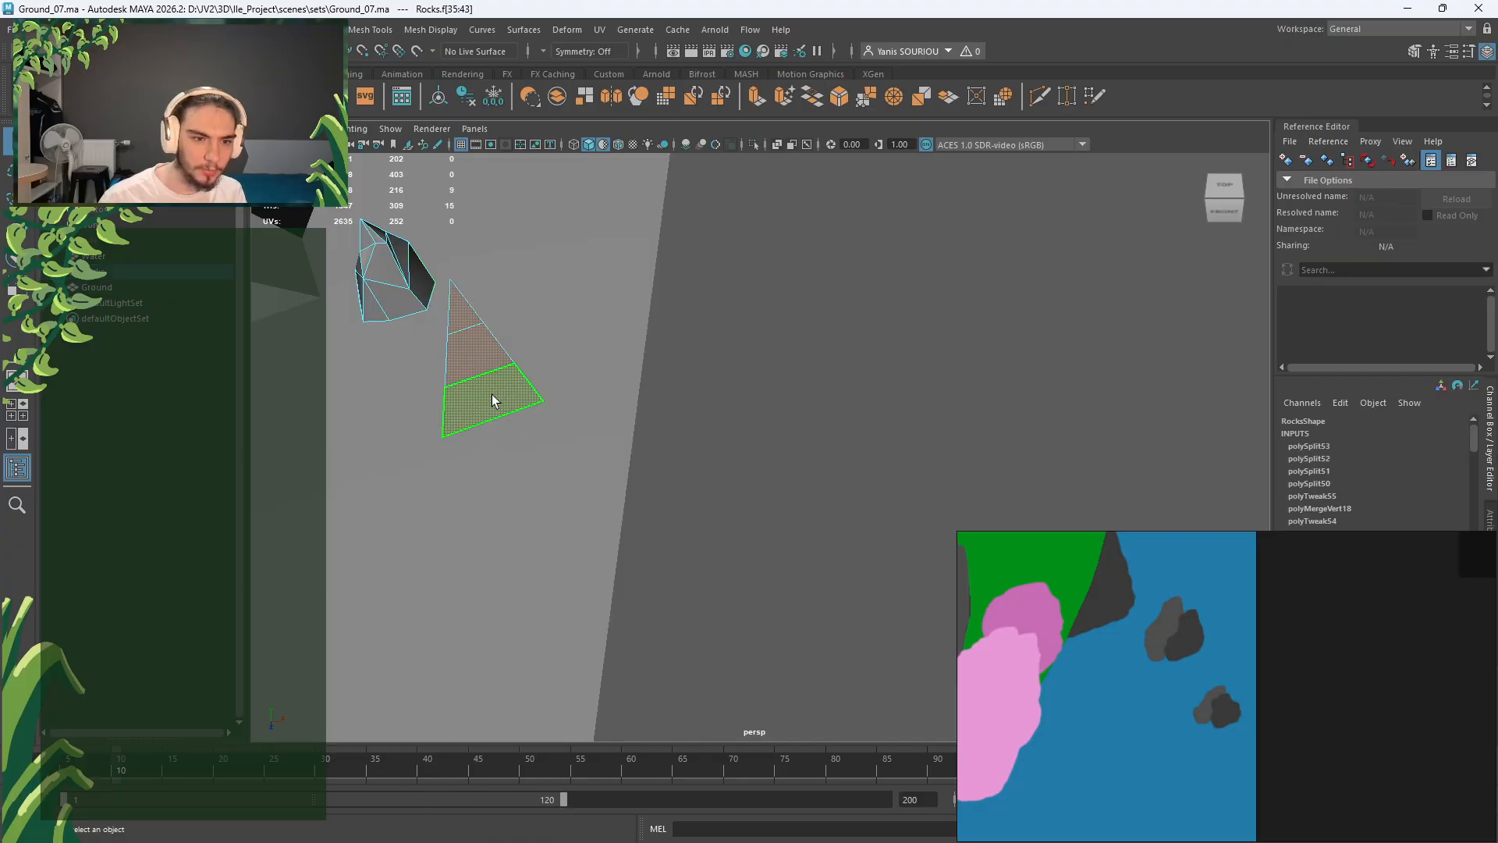
pyautogui.keyDown('alt'); pyautogui.moveTo(499, 395); pyautogui.dragTo(435, 385); pyautogui.keyUp('alt')
pyautogui.scroll(2, 510, 381)
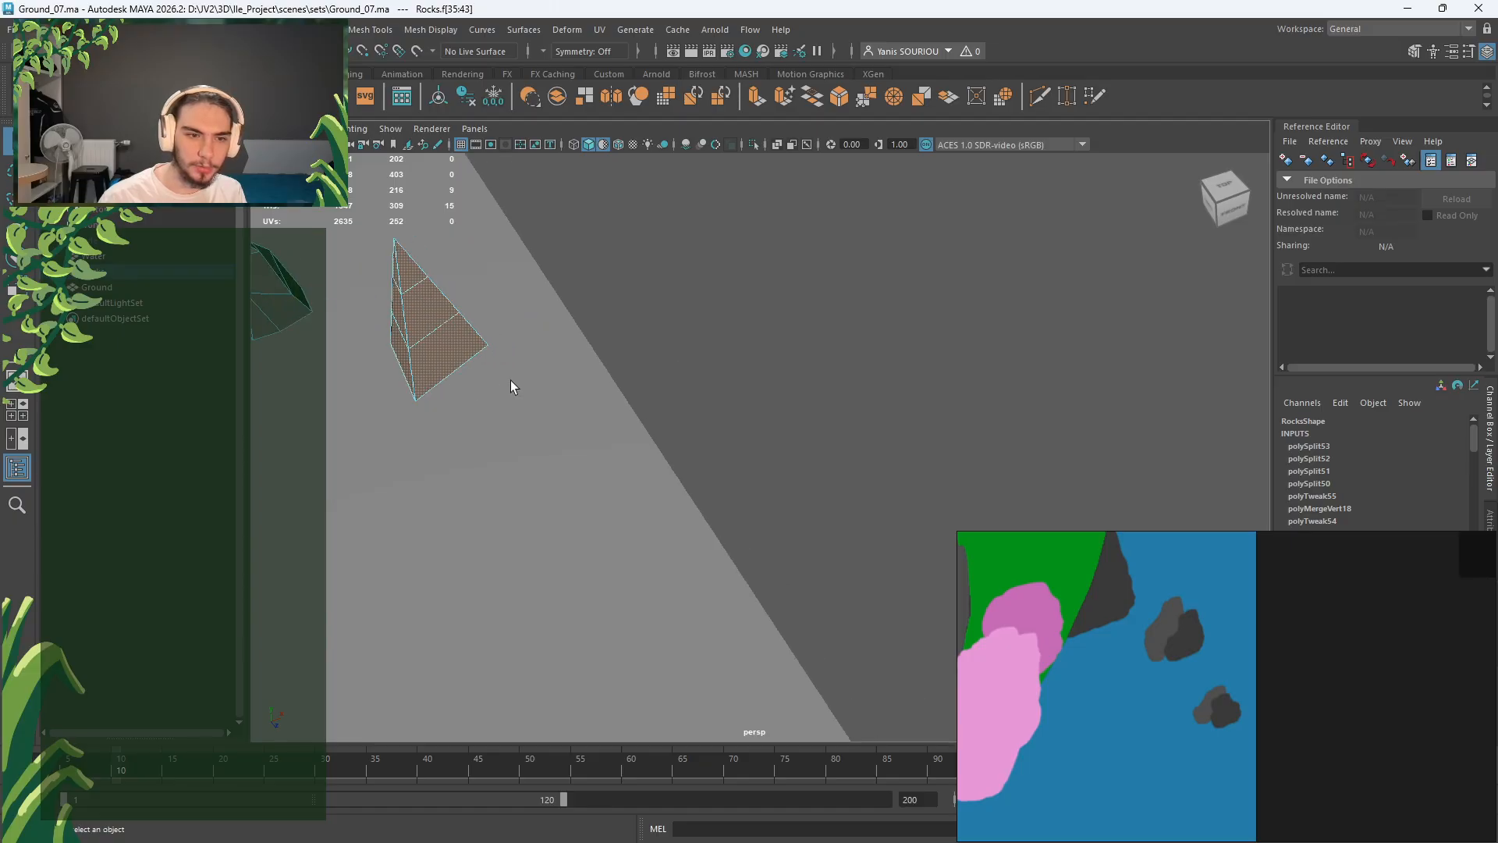
# Step: Select all faces of the faceted rock next to the pyramid-shaped one and inspect its shape
pyautogui.click(427, 349)
pyautogui.keyDown('alt'); pyautogui.moveTo(554, 354); pyautogui.dragTo(574, 451); pyautogui.keyUp('alt')
pyautogui.keyDown('alt'); pyautogui.moveTo(554, 441); pyautogui.dragTo(646, 395, button='middle'); pyautogui.keyUp('alt')
pyautogui.keyDown('alt'); pyautogui.moveTo(646, 396); pyautogui.dragTo(632, 322); pyautogui.keyUp('alt')
pyautogui.keyDown('alt'); pyautogui.moveTo(597, 308); pyautogui.dragTo(664, 597, button='middle'); pyautogui.keyUp('alt')
pyautogui.keyDown('alt'); pyautogui.moveTo(699, 344); pyautogui.dragTo(417, 274); pyautogui.keyUp('alt')
pyautogui.doubleClick(396, 367)
pyautogui.keyDown('alt'); pyautogui.moveTo(396, 367); pyautogui.dragTo(664, 367); pyautogui.keyUp('alt')
pyautogui.keyDown('alt'); pyautogui.moveTo(664, 367); pyautogui.dragTo(803, 377, button='middle'); pyautogui.keyUp('alt')
pyautogui.keyDown('alt'); pyautogui.moveTo(808, 381); pyautogui.dragTo(505, 399); pyautogui.keyUp('alt')
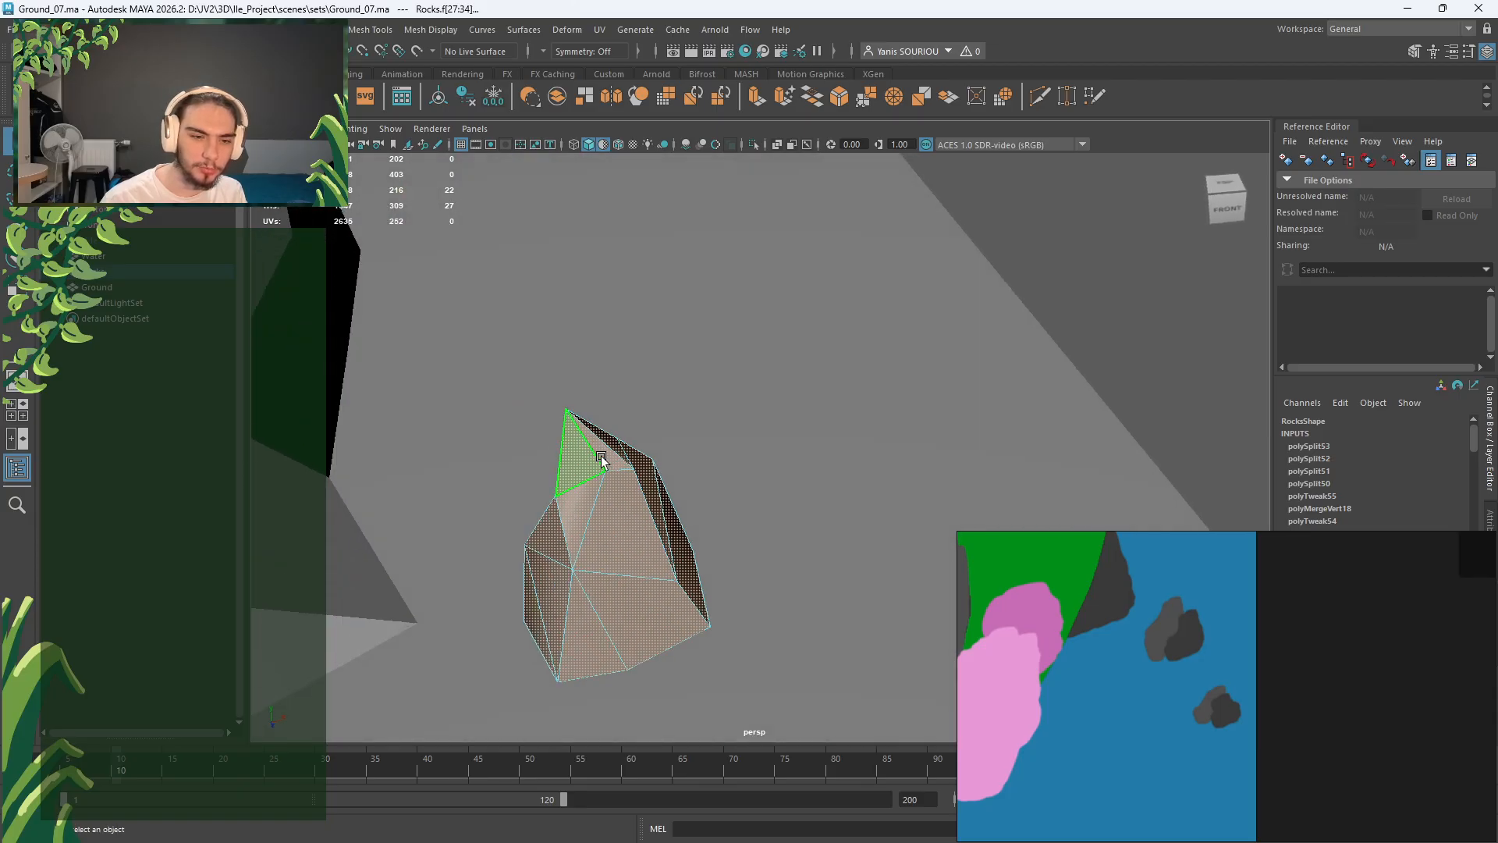
# Step: Examine the two outer rocks and the placement of all rocks around the island in the top view
pyautogui.press('w')
pyautogui.moveTo(598, 438); pyautogui.dragTo(598, 464)
pyautogui.keyDown('alt'); pyautogui.moveTo(669, 548); pyautogui.dragTo(587, 503); pyautogui.keyUp('alt')
pyautogui.scroll(-3, 587, 503)
pyautogui.keyDown('alt'); pyautogui.moveTo(585, 508); pyautogui.dragTo(755, 277, button='middle'); pyautogui.keyUp('alt')
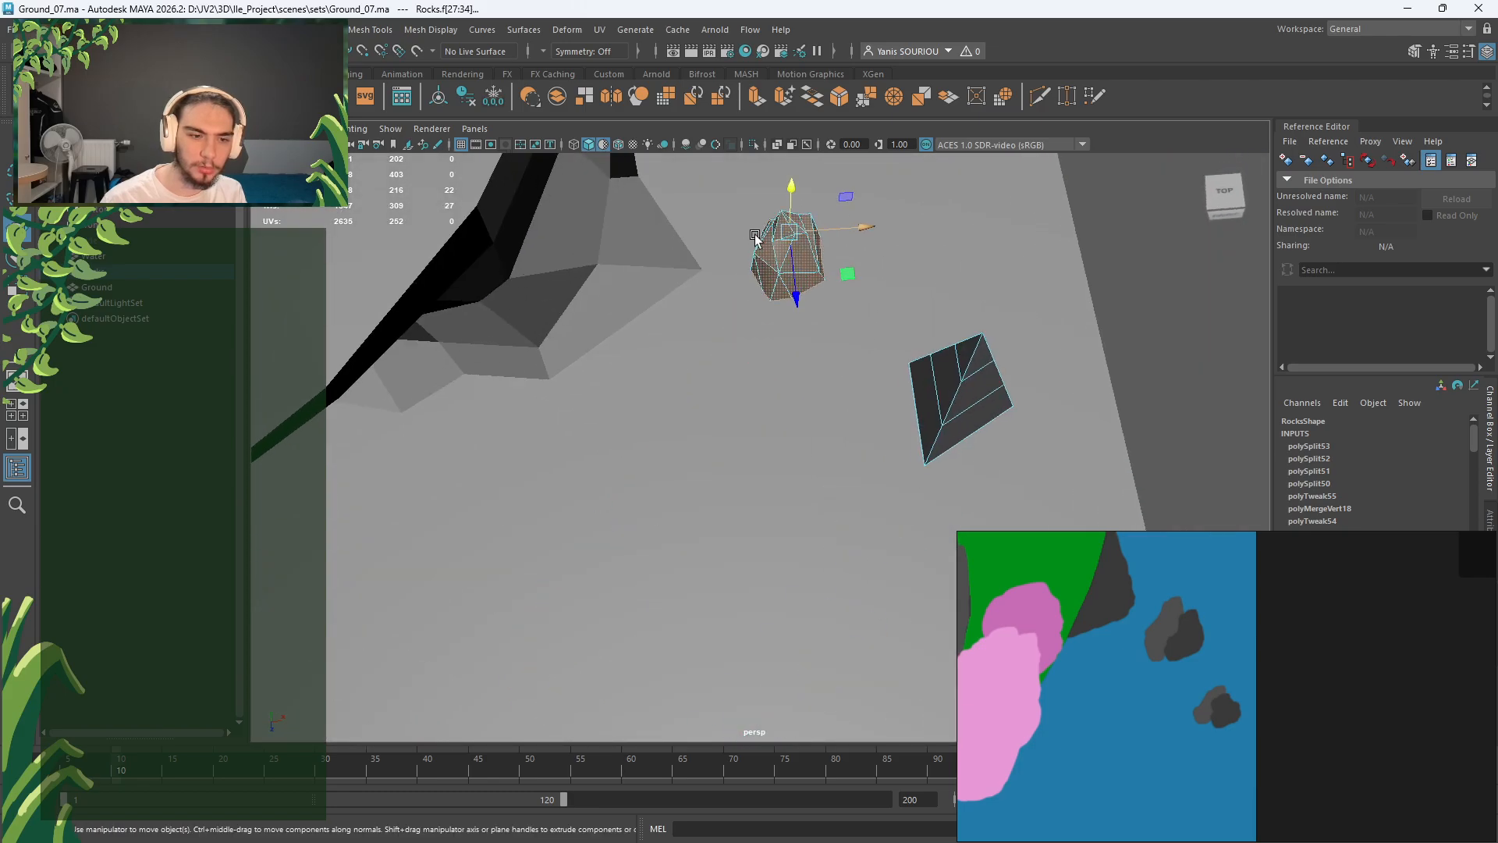
pyautogui.press('space')
pyautogui.press('space')
pyautogui.scroll(-6, 644, 316)
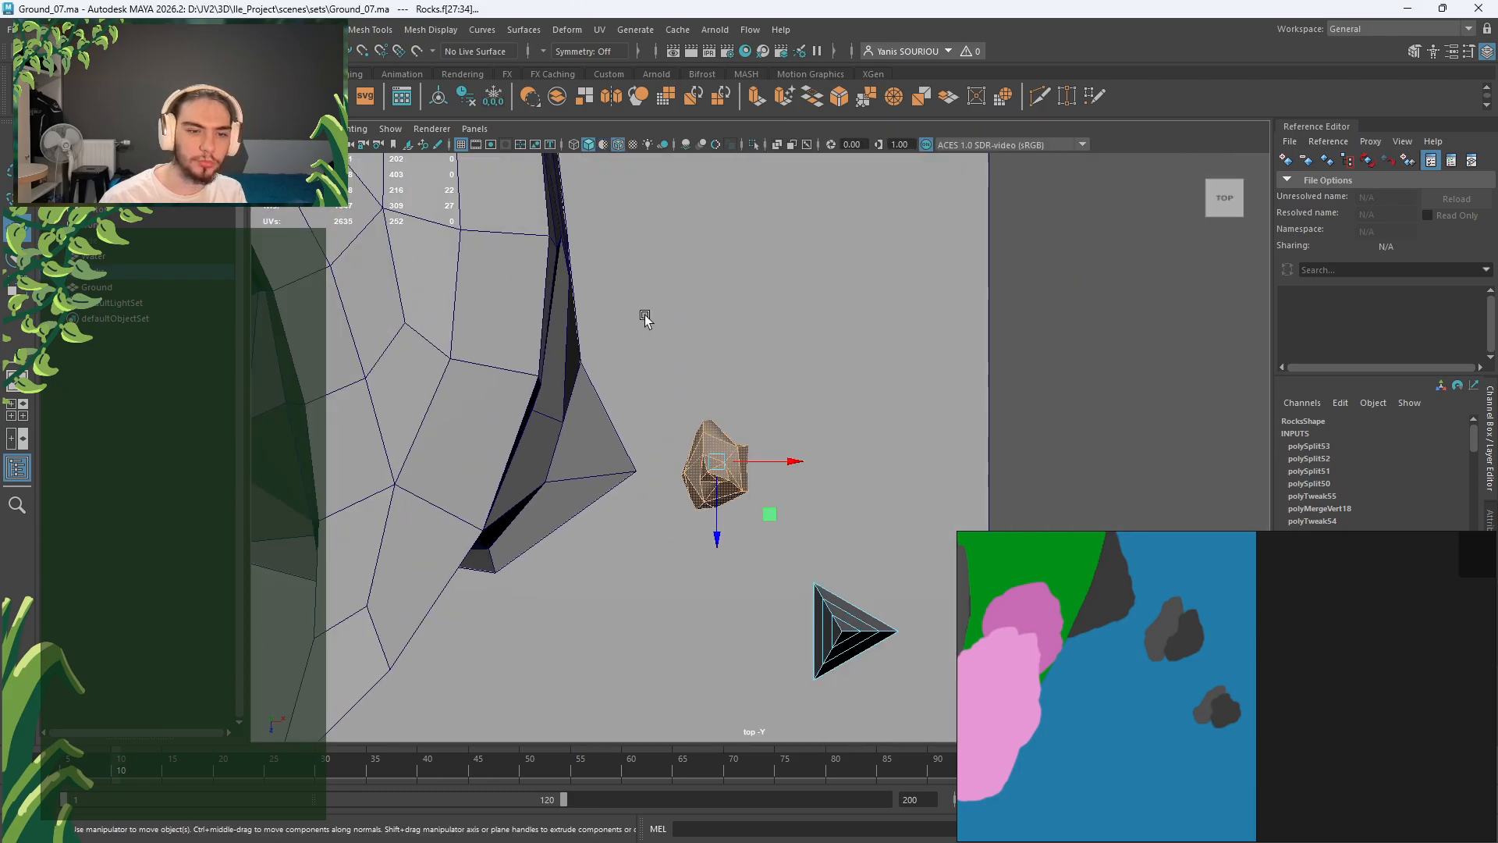
pyautogui.scroll(-4, 645, 316)
pyautogui.keyDown('alt'); pyautogui.moveTo(644, 316); pyautogui.dragTo(723, 354, button='middle'); pyautogui.keyUp('alt')
pyautogui.scroll(2, 783, 355)
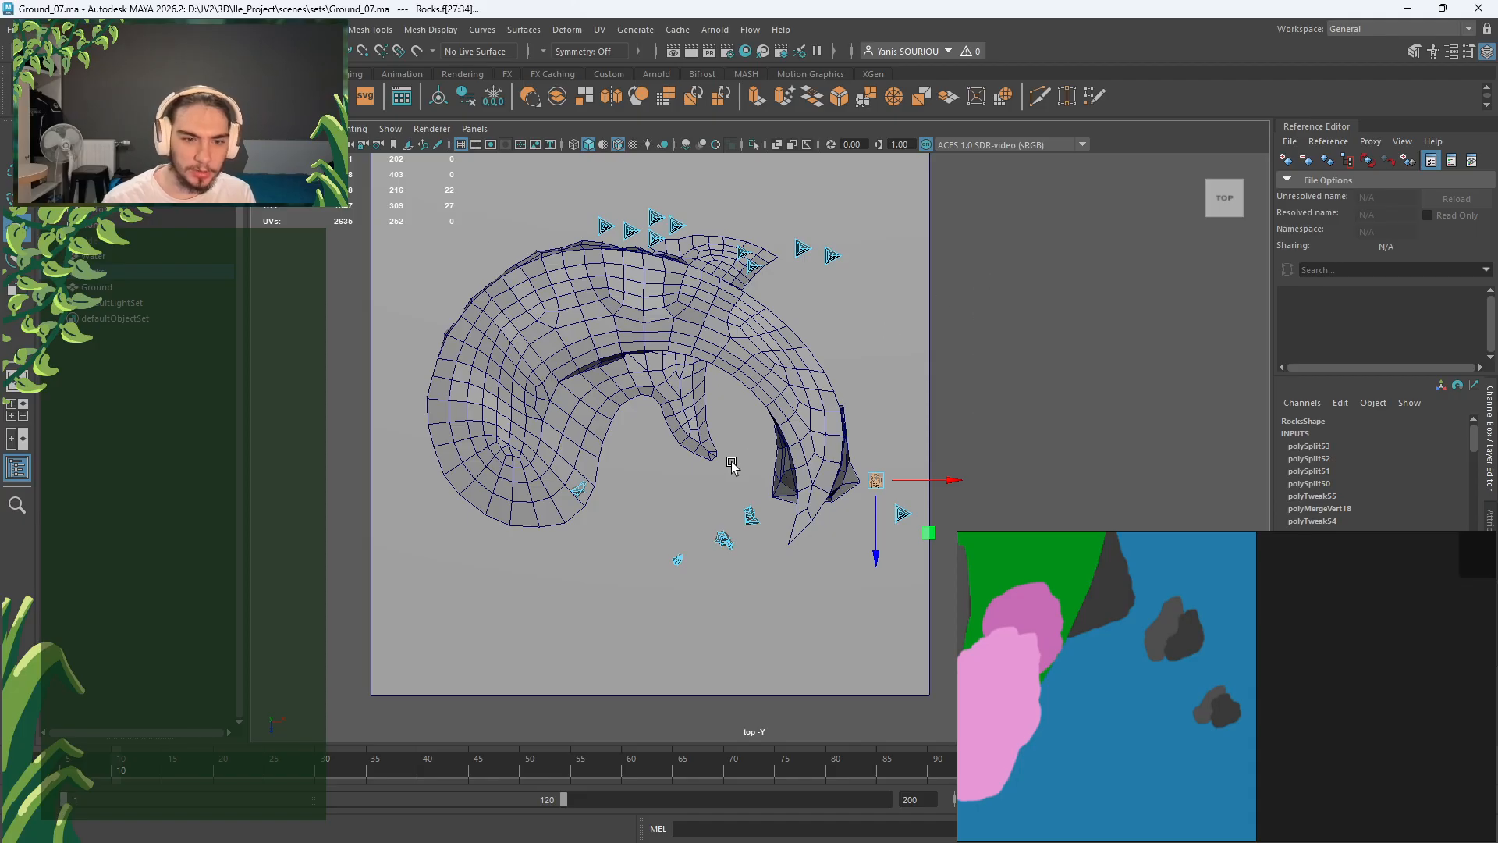
pyautogui.scroll(1, 733, 460)
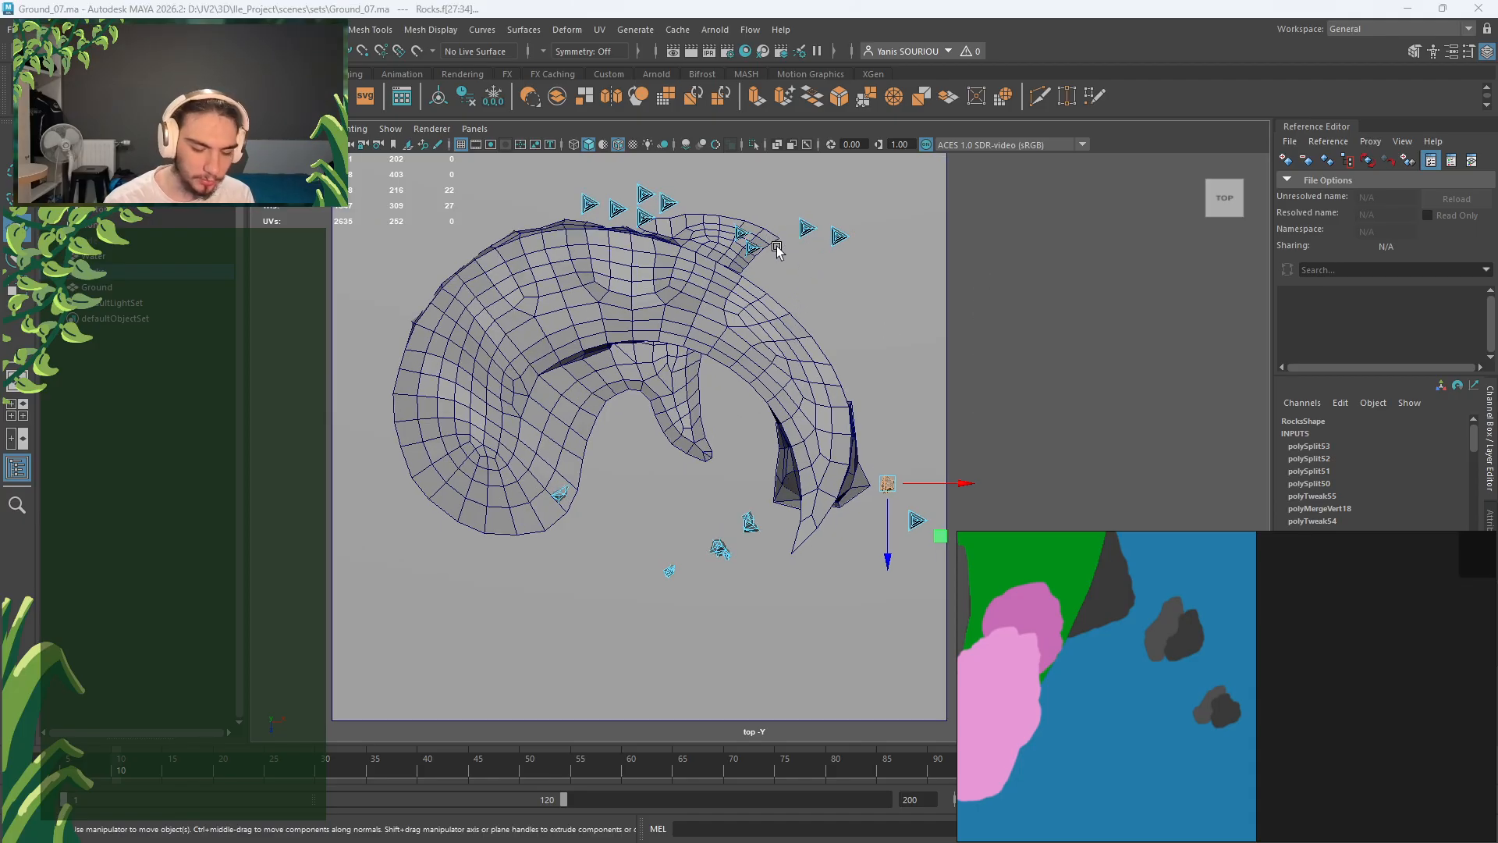
# Step: In the perspective view, cut a diagonal edge across the last quad at the Ground mesh's pointed side tip near the pyramid rocks
pyautogui.press('space')
pyautogui.press('space')
pyautogui.scroll(-6, 1003, 351)
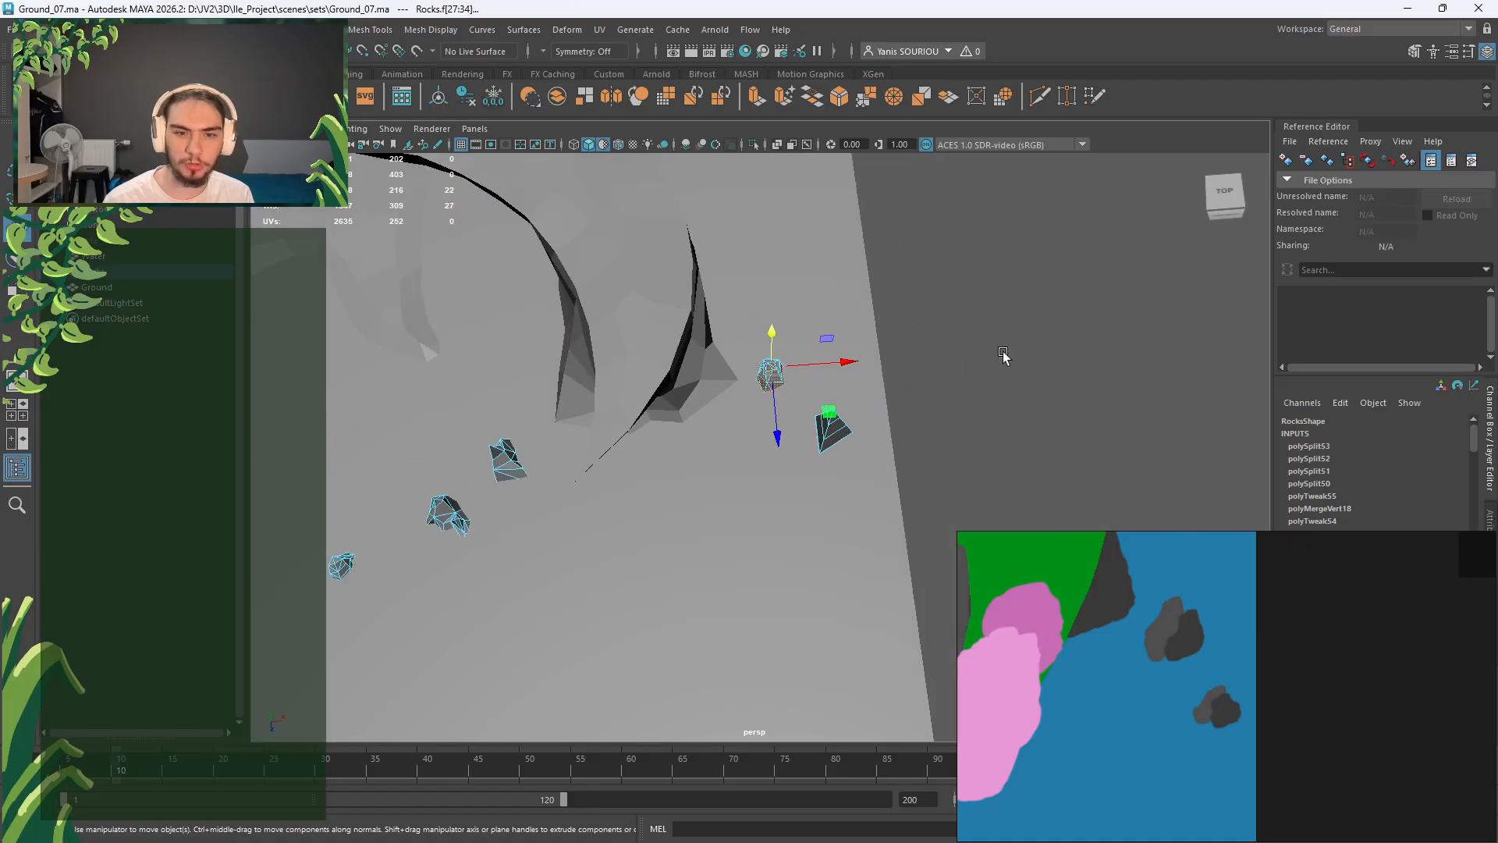
pyautogui.doubleClick(633, 292)
pyautogui.keyDown('alt'); pyautogui.moveTo(635, 292); pyautogui.dragTo(831, 694, button='middle'); pyautogui.keyUp('alt')
pyautogui.scroll(10, 809, 529)
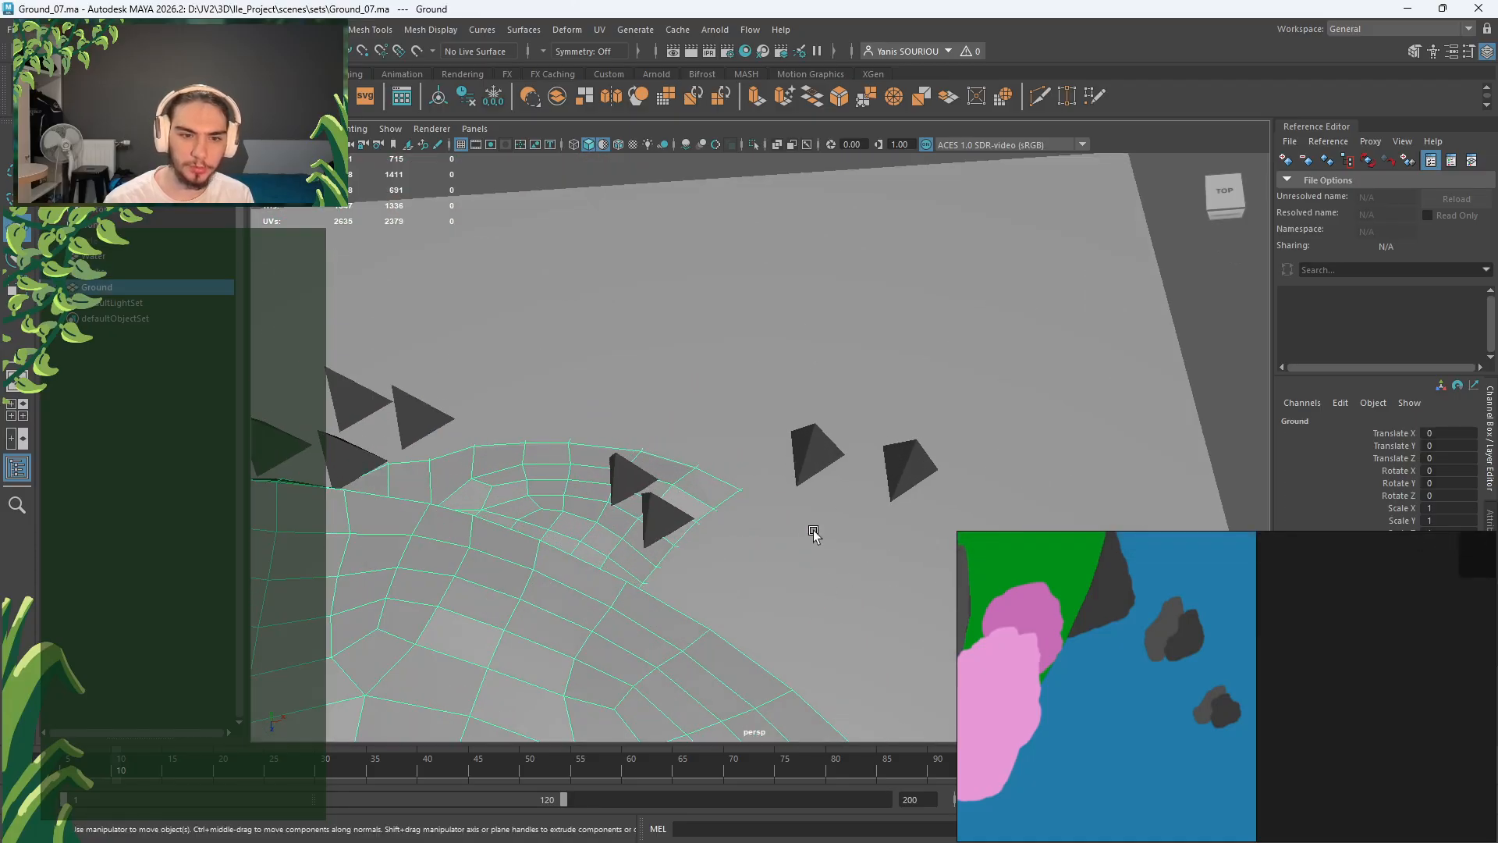
pyautogui.keyDown('alt'); pyautogui.moveTo(833, 473); pyautogui.dragTo(819, 432); pyautogui.keyUp('alt')
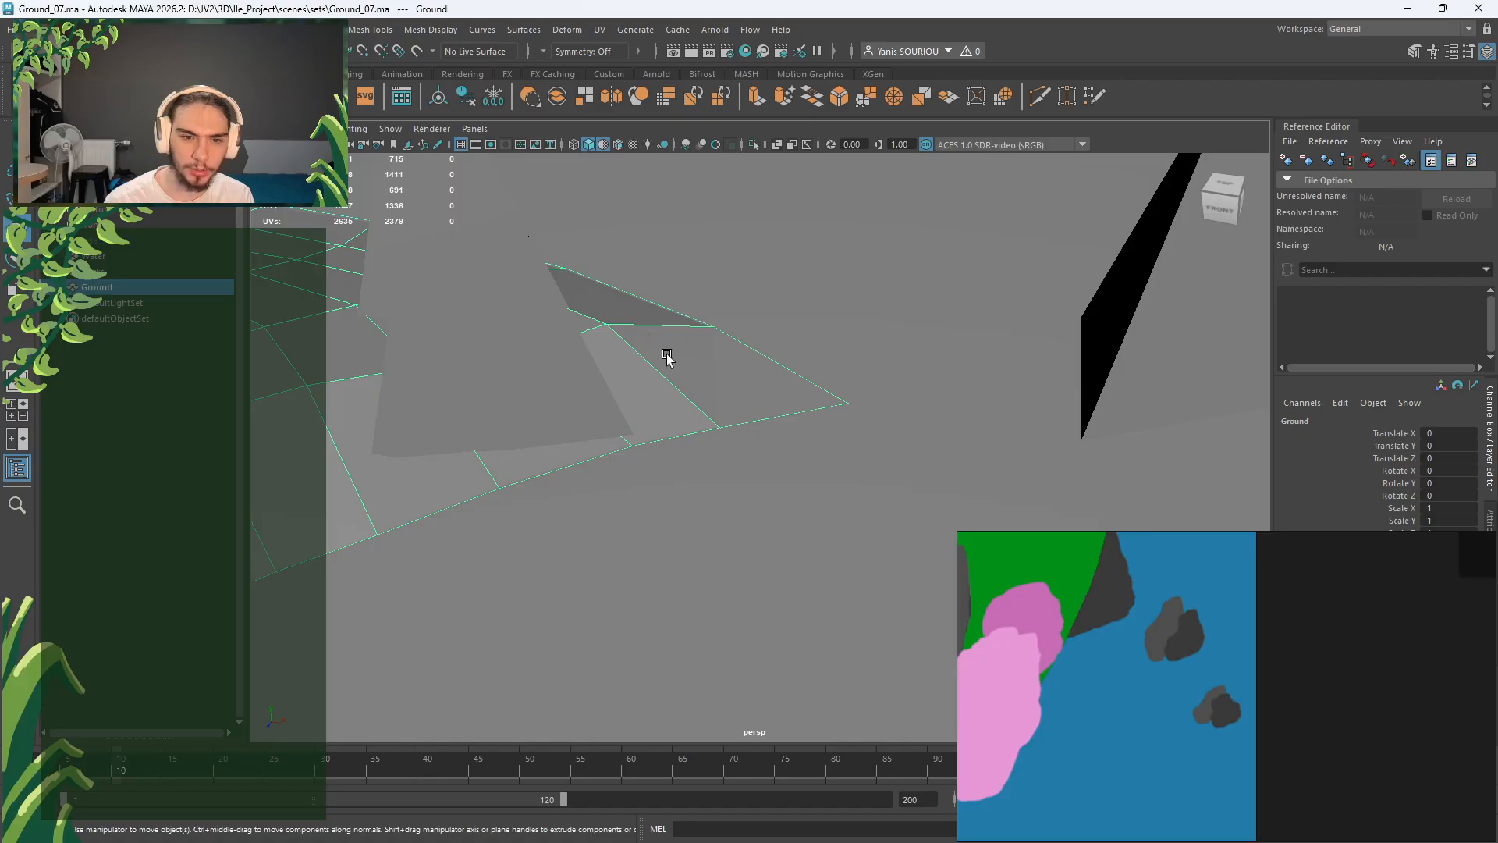
pyautogui.moveTo(667, 357); pyautogui.dragTo(668, 335, button='right')
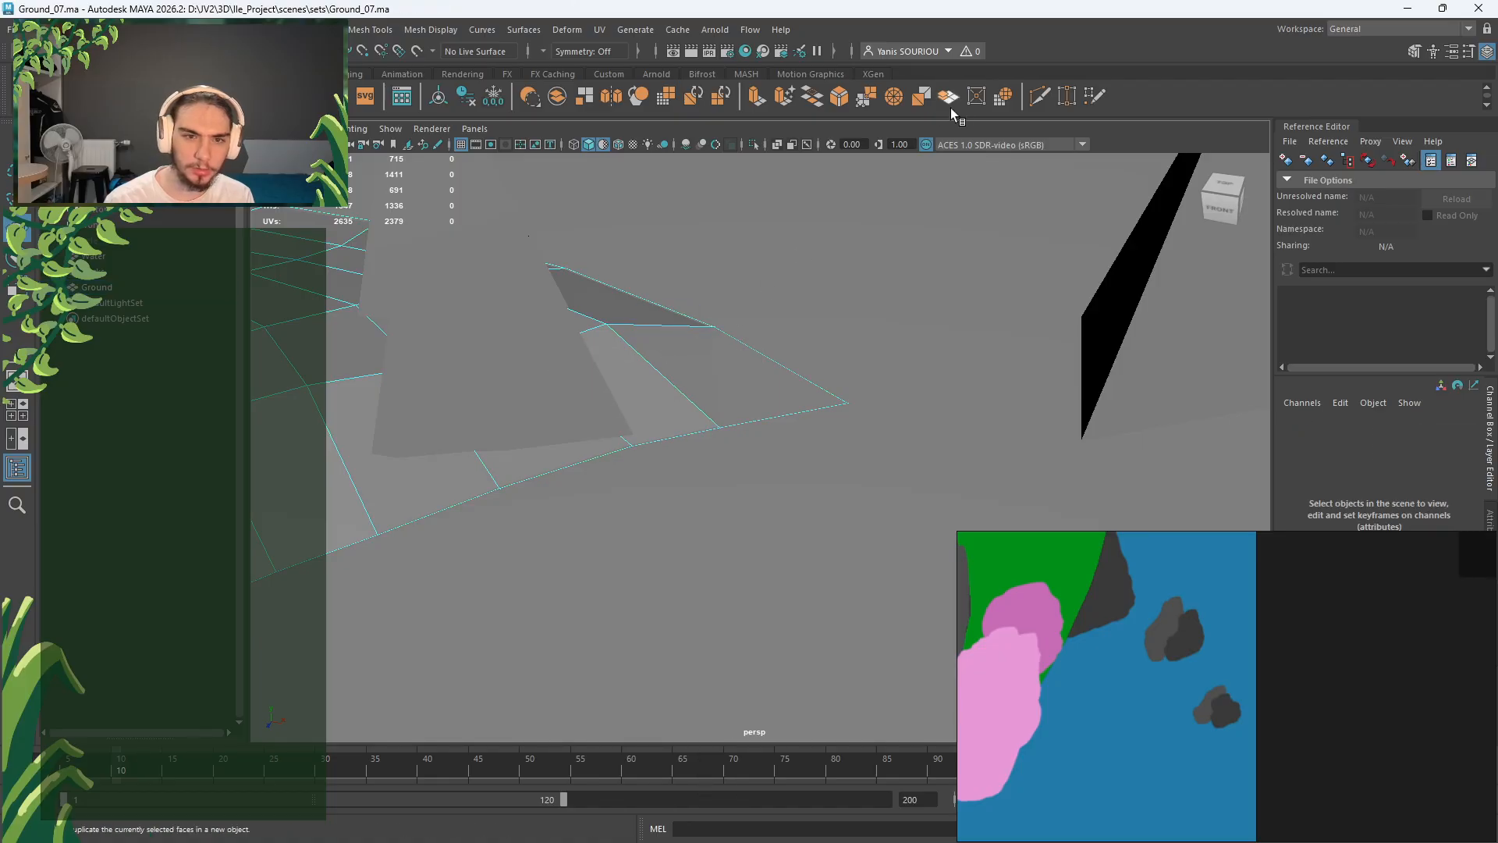
pyautogui.click(1036, 96)
pyautogui.click(606, 323)
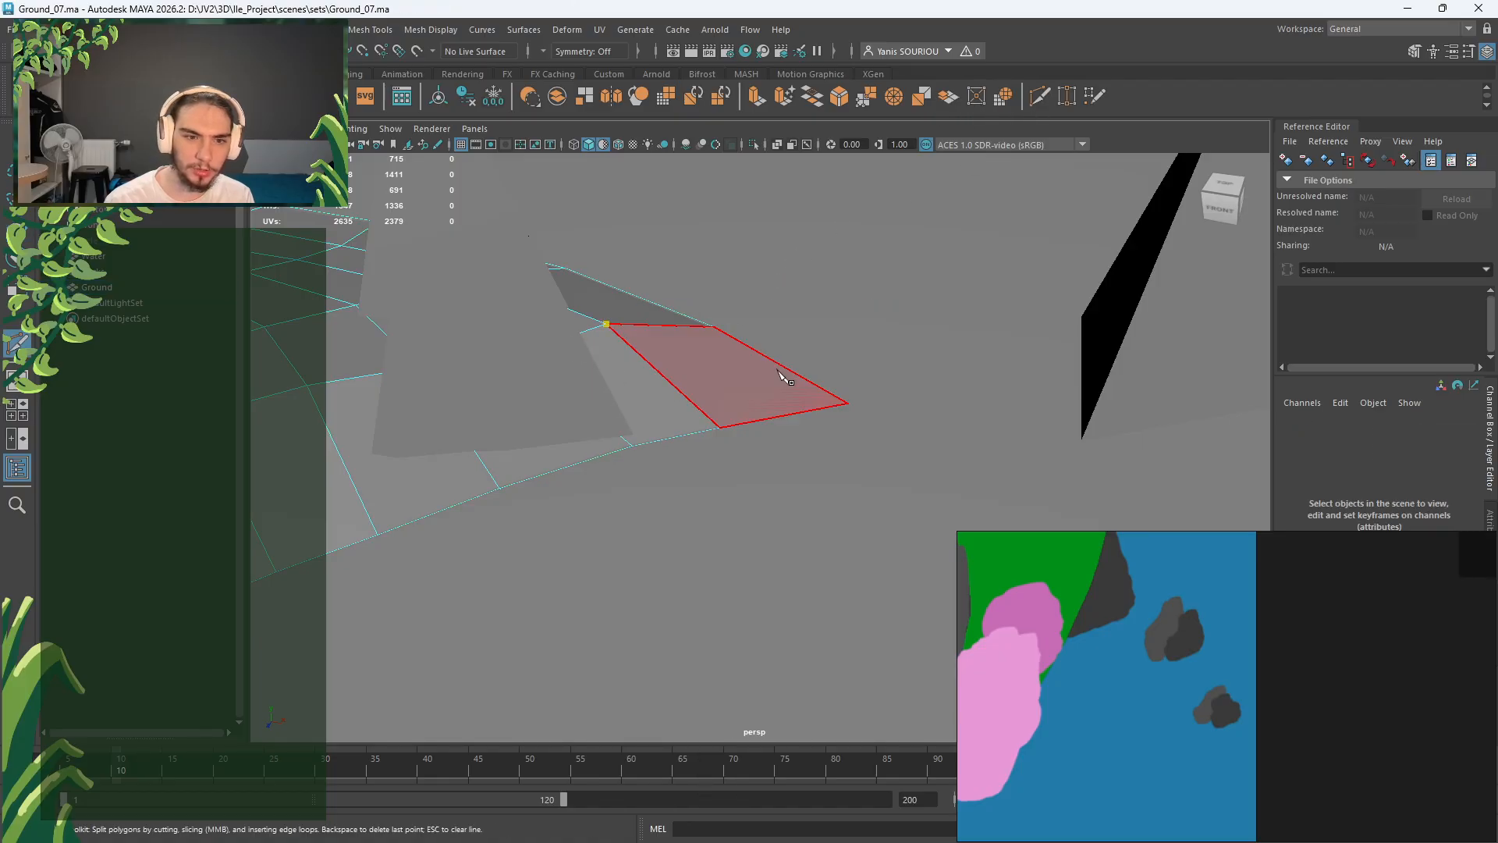
pyautogui.click(848, 403)
pyautogui.rightClick(1022, 518)
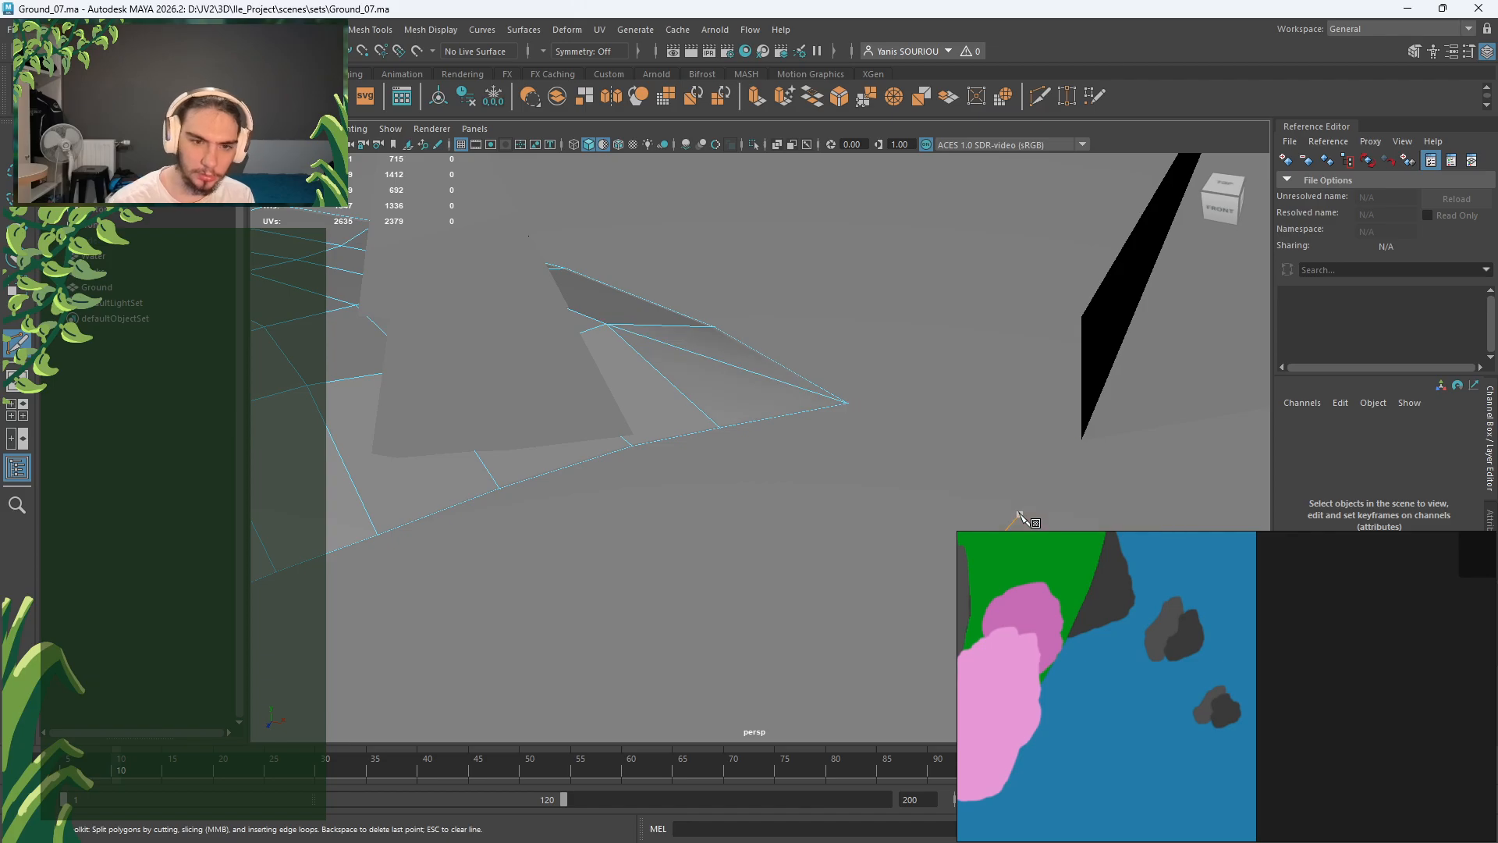
pyautogui.press('q')
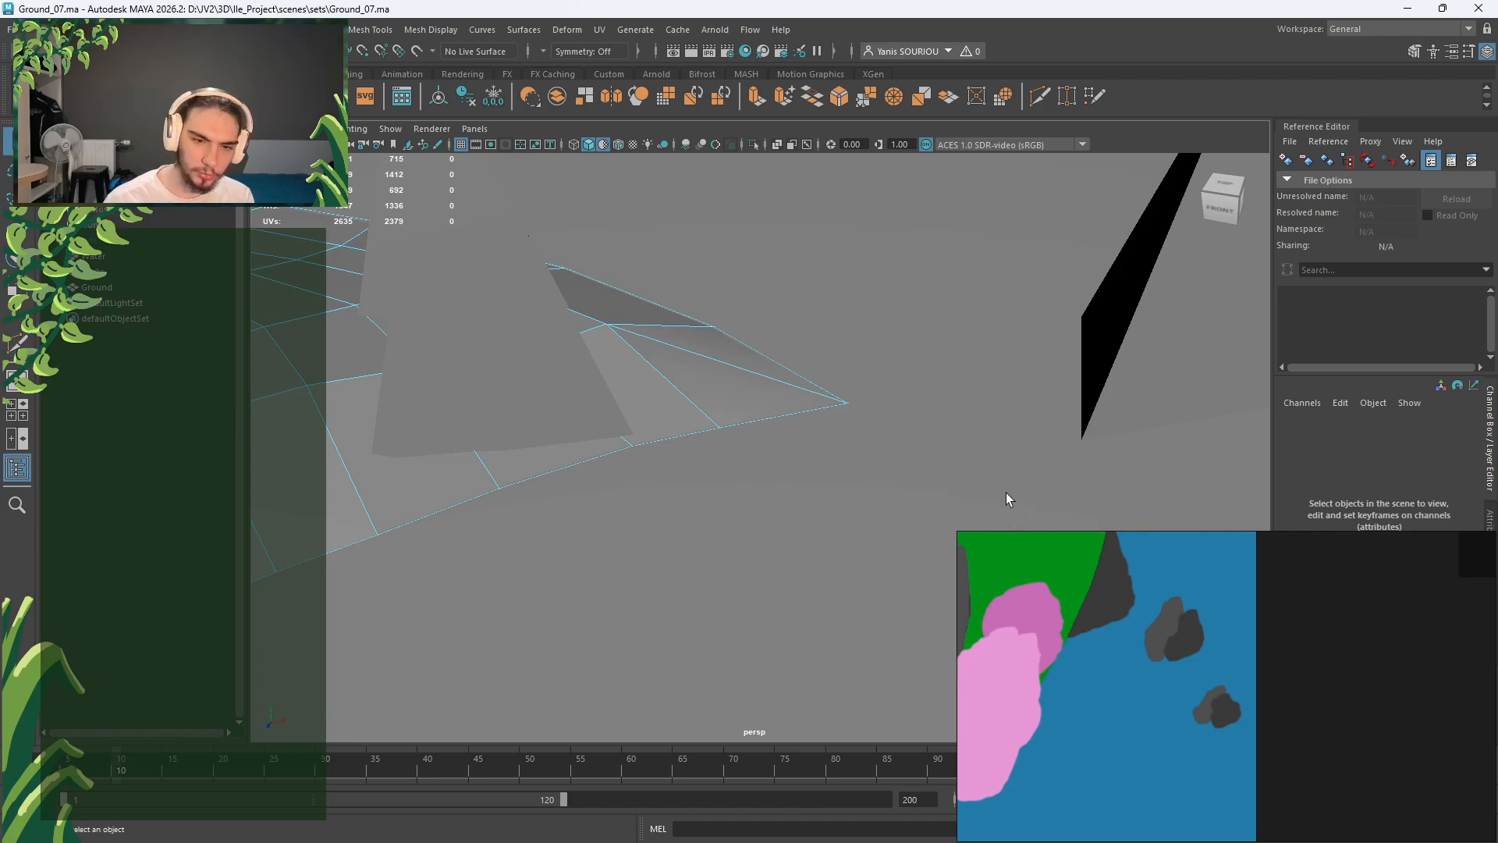
# Step: Move the outermost vertex of the Ground's side tip inward along the ground plane to blunt the point
pyautogui.click(845, 403)
pyautogui.moveTo(849, 401); pyautogui.dragTo(825, 401, button='right')
pyautogui.click(847, 403)
pyautogui.press('w')
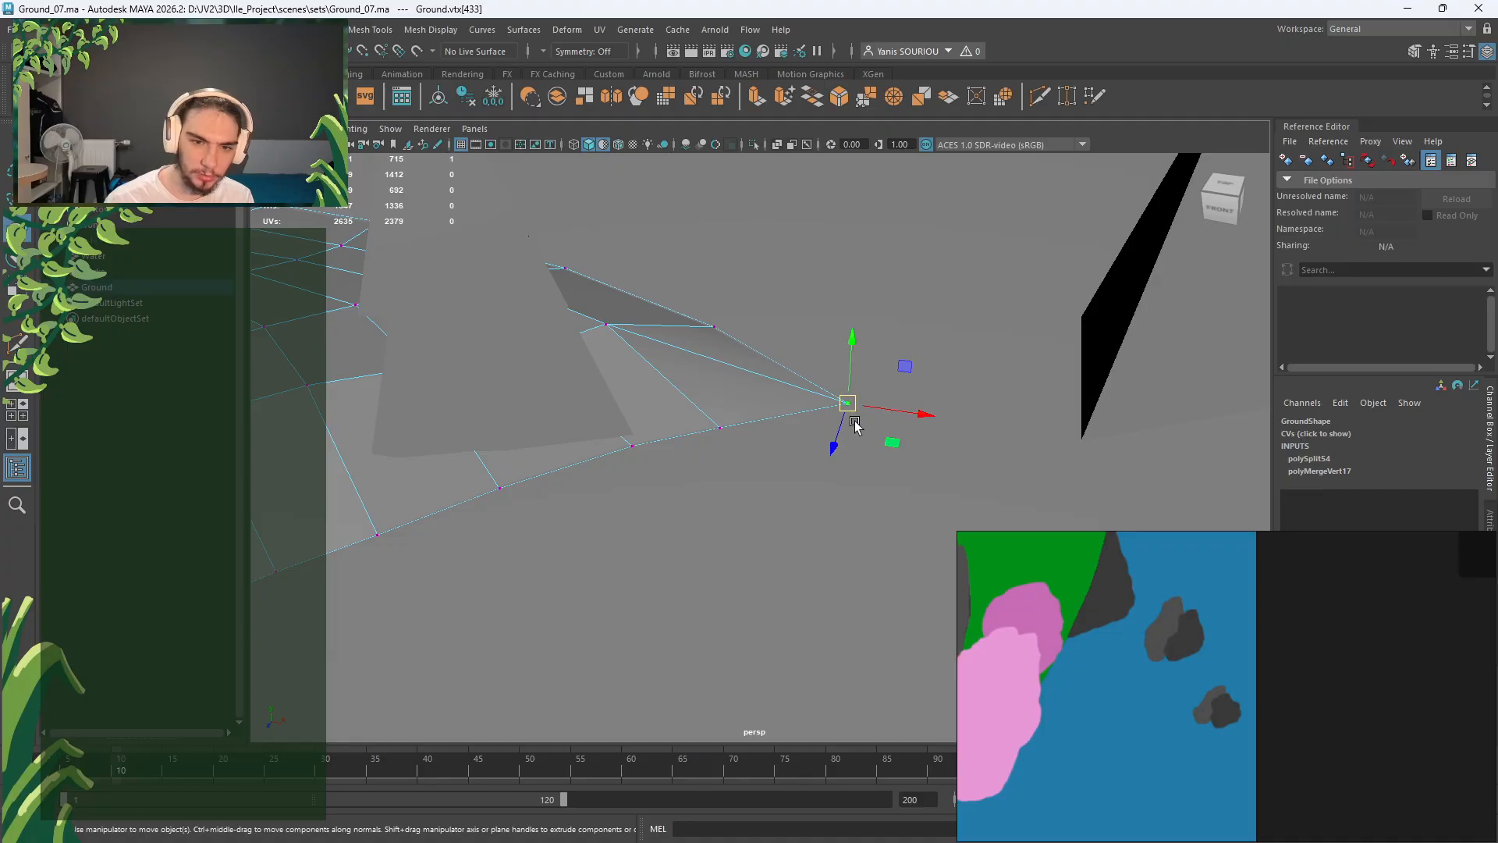
pyautogui.moveTo(890, 435); pyautogui.dragTo(806, 418, button='middle')
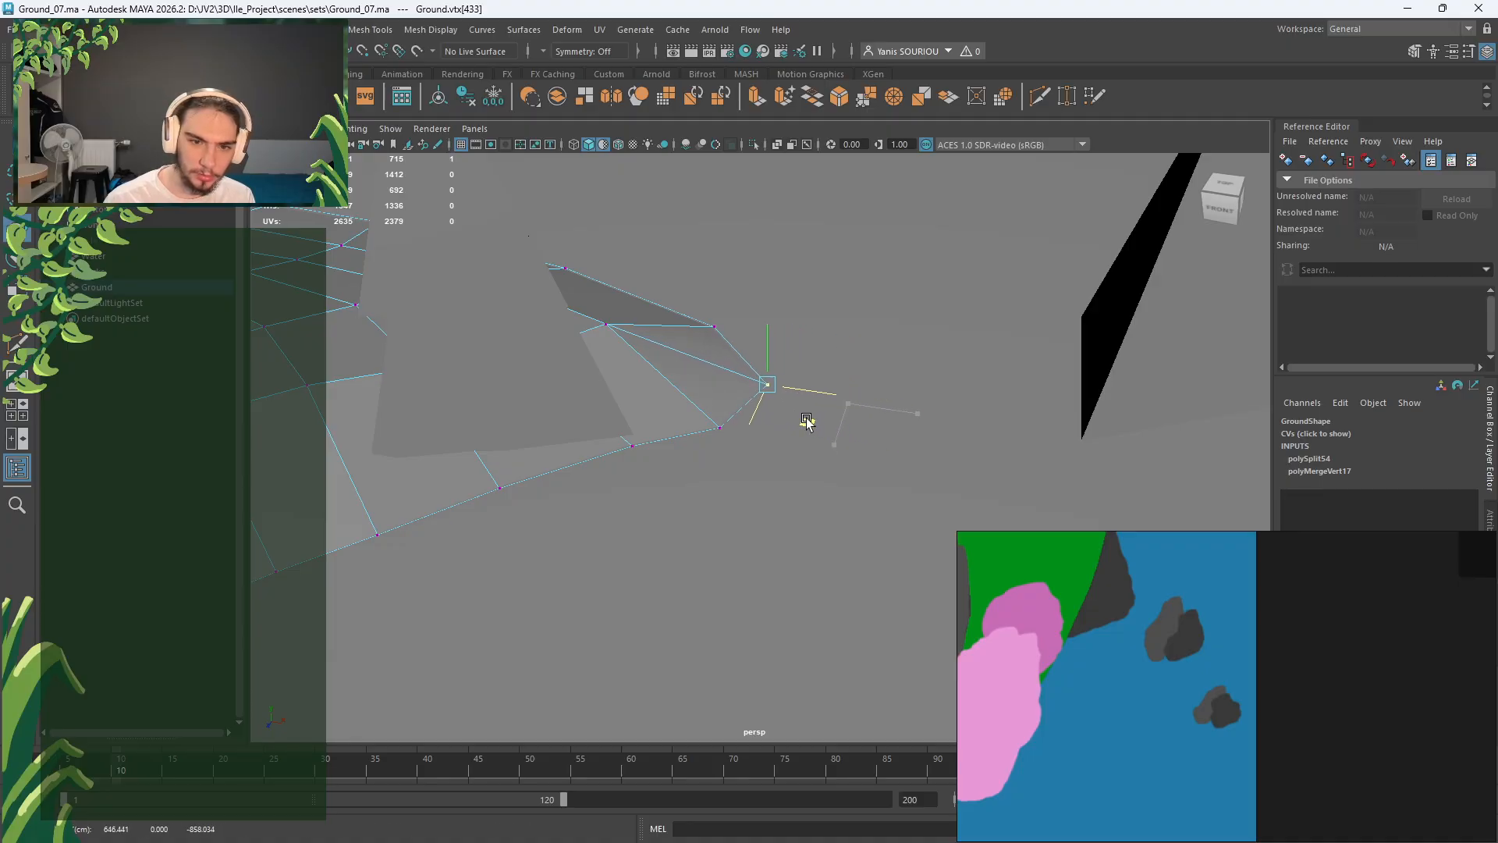
pyautogui.keyDown('alt'); pyautogui.moveTo(806, 418); pyautogui.dragTo(809, 528); pyautogui.keyUp('alt')
pyautogui.scroll(-6, 810, 528)
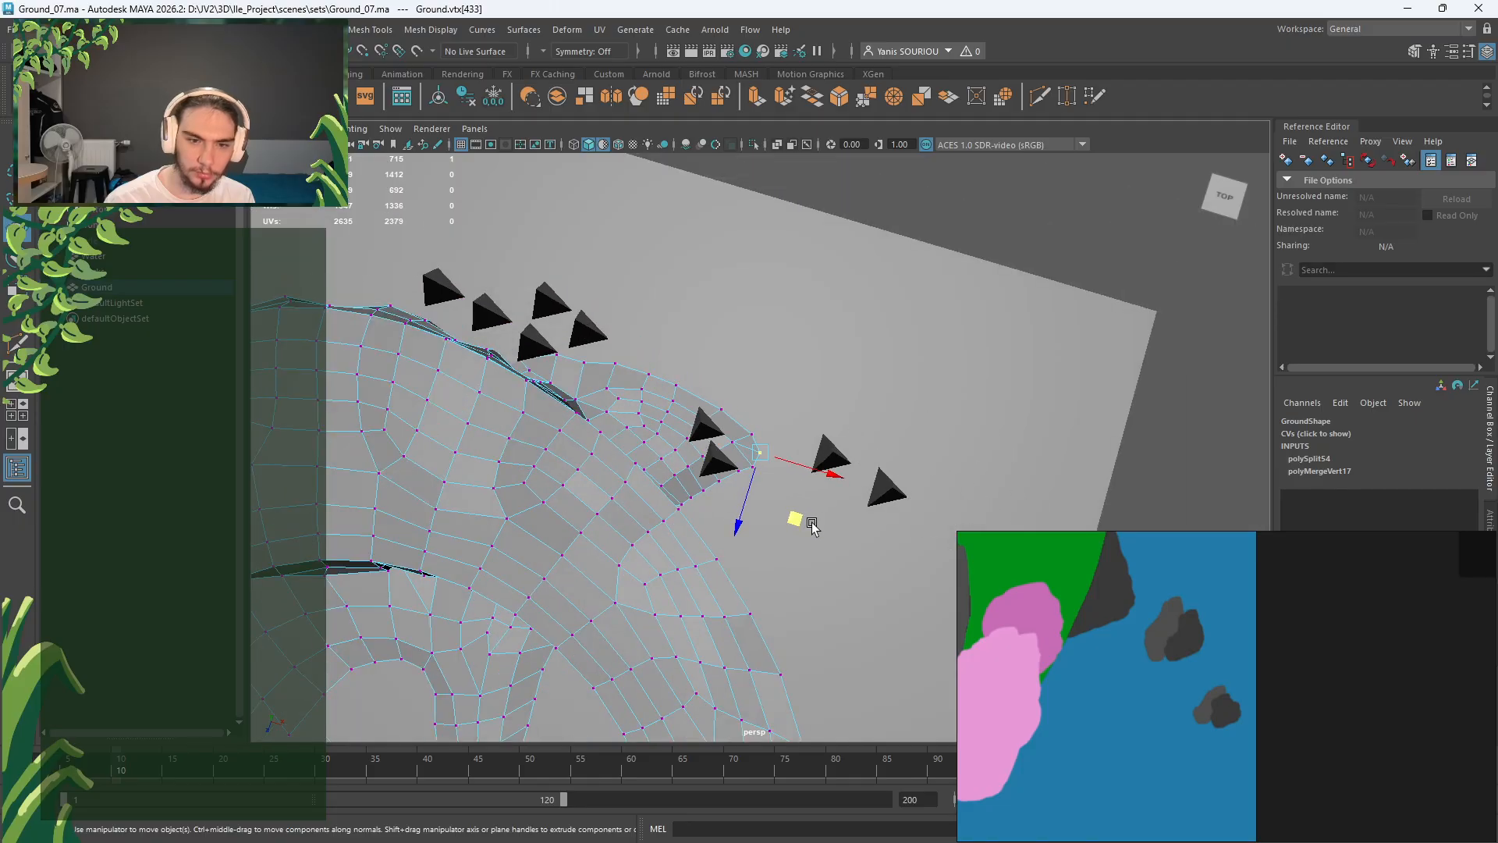
pyautogui.click(807, 469)
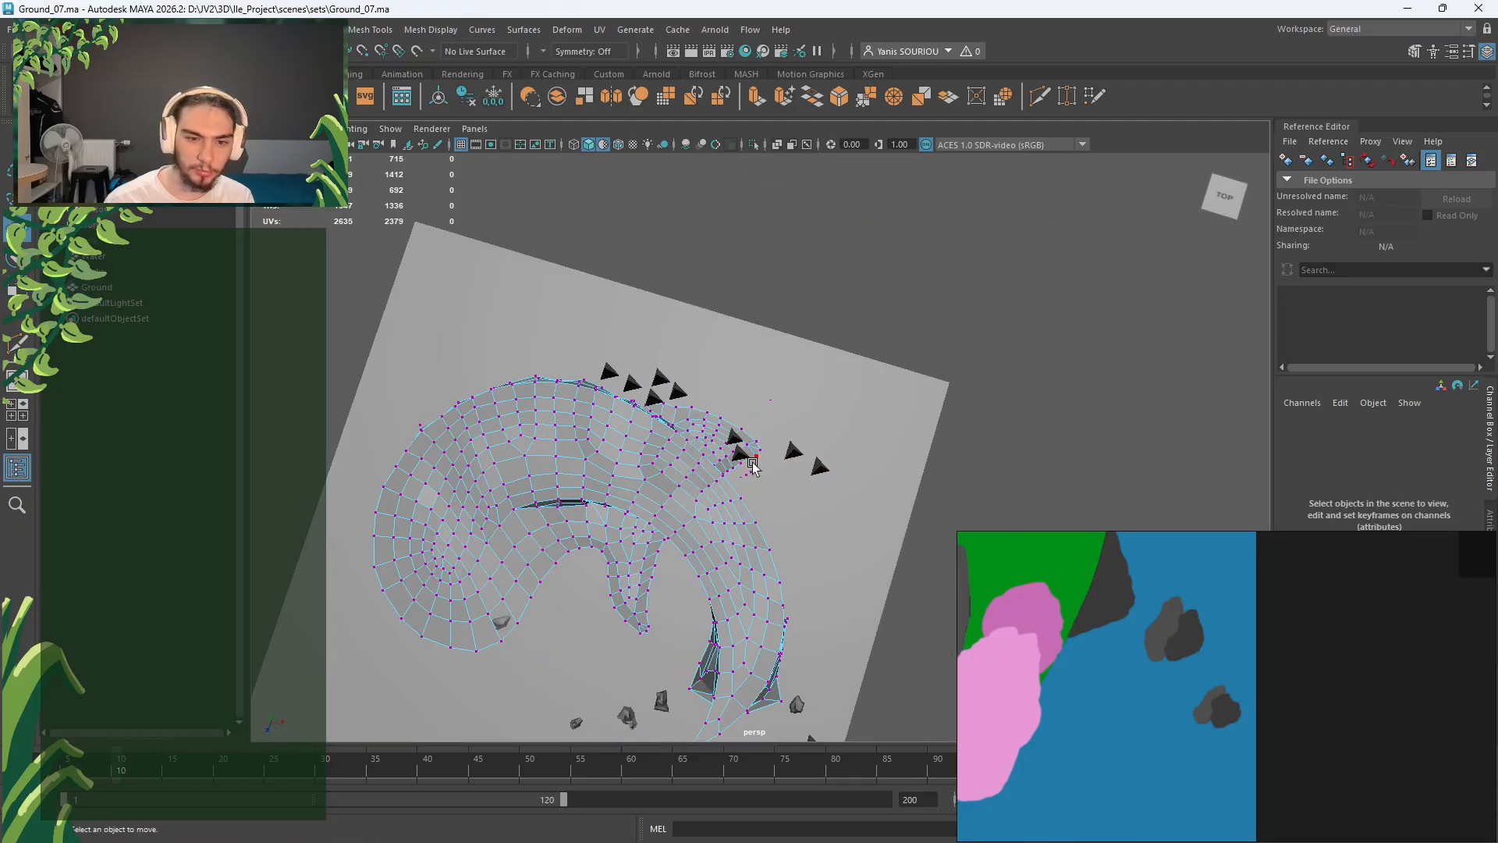
# Step: Return to the Rocks mesh, select all faces of the pyramid-shaped rock beyond the island's tip and frame it
pyautogui.scroll(5, 762, 475)
pyautogui.keyDown('alt'); pyautogui.moveTo(762, 475); pyautogui.dragTo(652, 414); pyautogui.keyUp('alt')
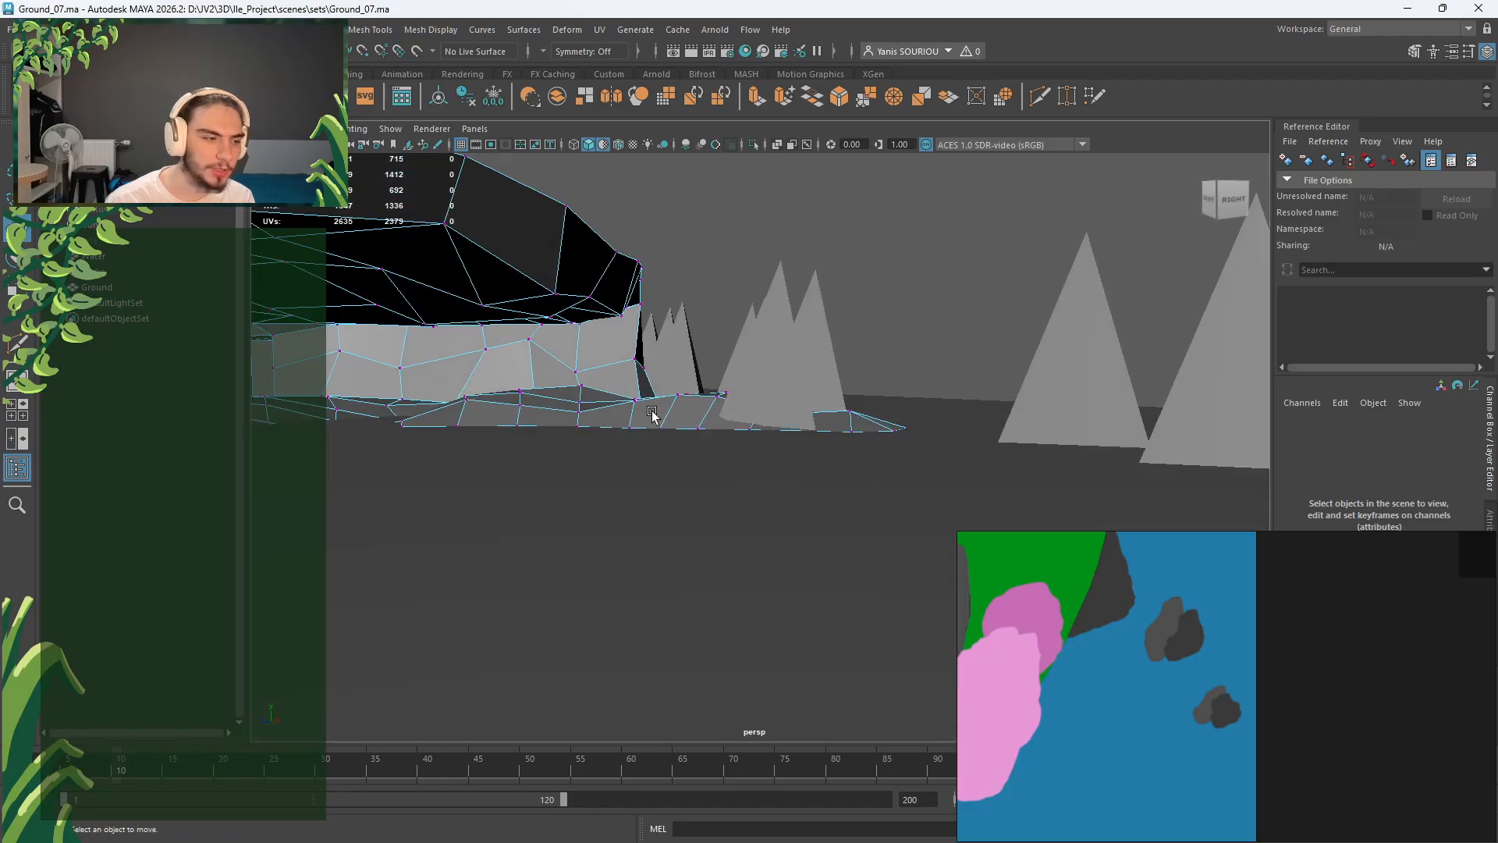
pyautogui.moveTo(443, 388)
pyautogui.keyDown('alt'); pyautogui.mouseDown()
pyautogui.moveTo(512, 465)
pyautogui.moveTo(655, 541)
pyautogui.moveTo(752, 358)
pyautogui.moveTo(784, 464)
pyautogui.moveTo(809, 471)
pyautogui.moveTo(947, 351)
pyautogui.mouseUp(); pyautogui.keyUp('alt')
pyautogui.moveTo(946, 351)
pyautogui.mouseDown(button='right')
pyautogui.moveTo(1027, 325)
pyautogui.moveTo(1019, 393)
pyautogui.mouseUp(button='right')
pyautogui.click(864, 439)
pyautogui.doubleClick(828, 415)
pyautogui.scroll(6, 991, 419)
pyautogui.keyDown('alt'); pyautogui.moveTo(986, 421); pyautogui.dragTo(752, 461, button='middle'); pyautogui.keyUp('alt')
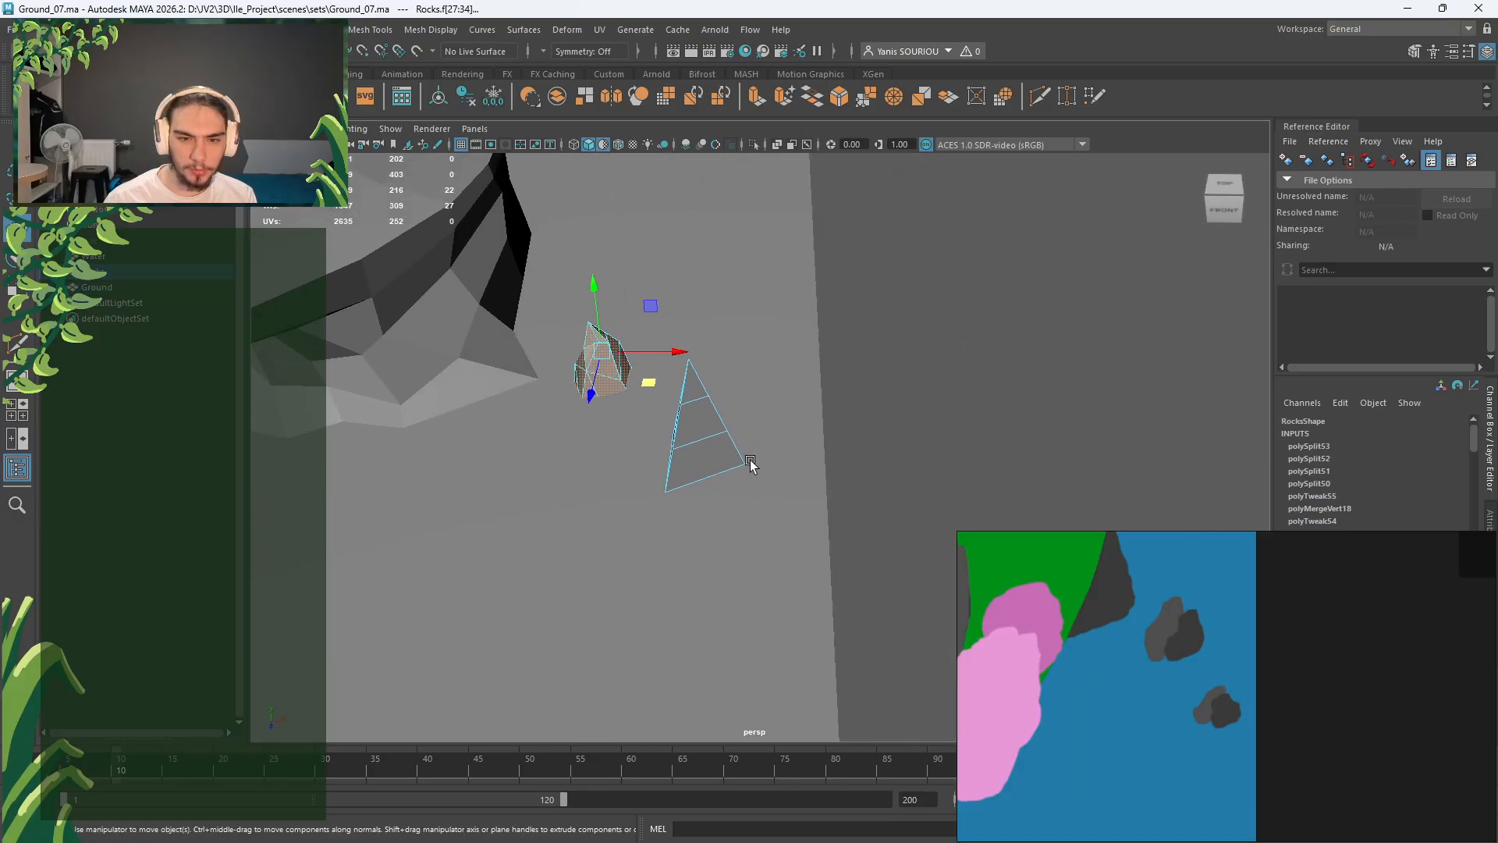
pyautogui.doubleClick(702, 461)
pyautogui.scroll(4, 805, 468)
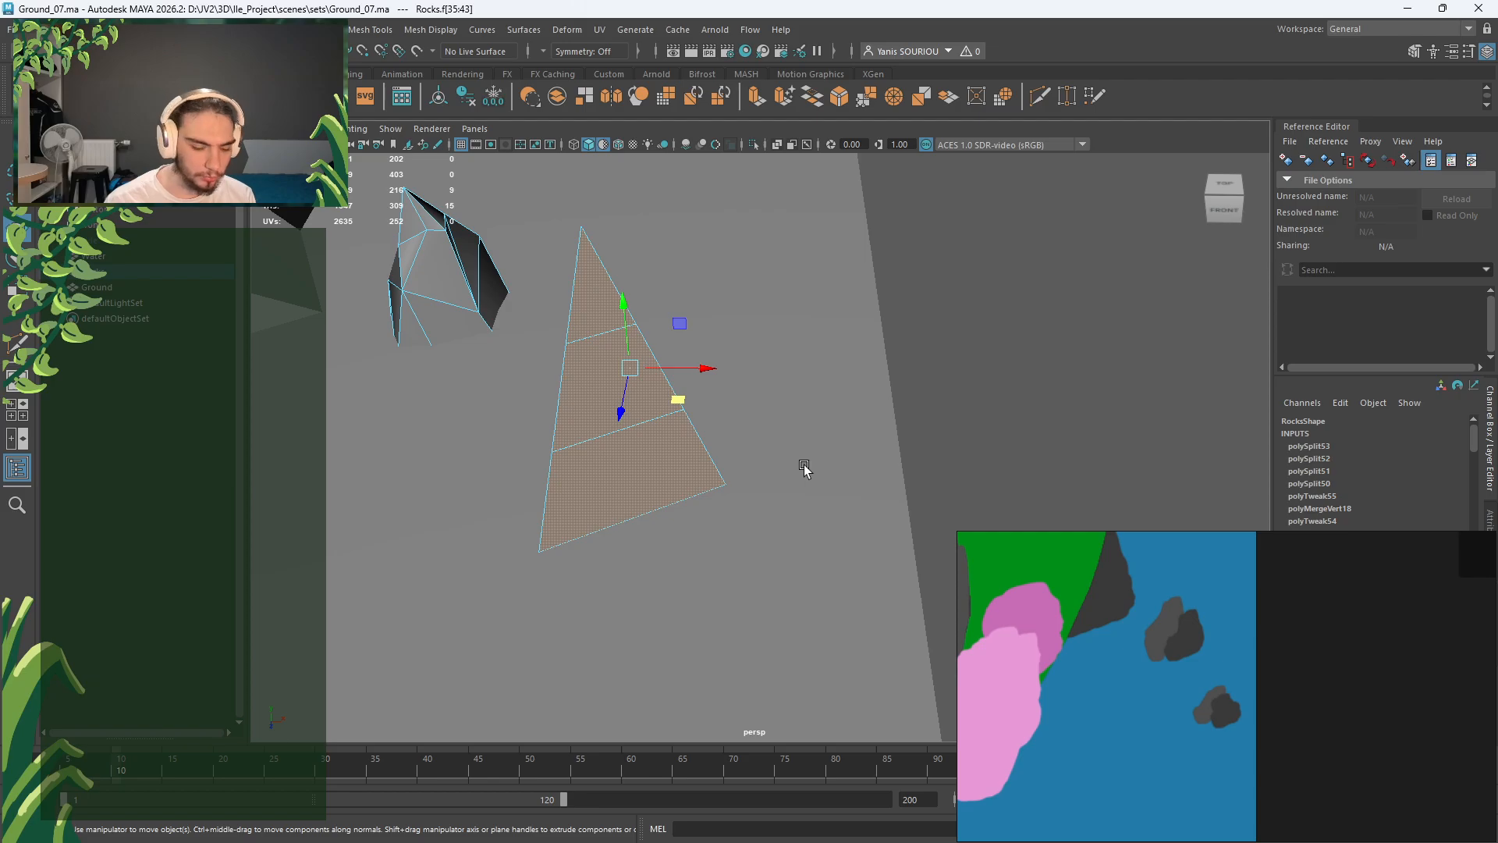
pyautogui.press('f')
pyautogui.scroll(-6, 805, 468)
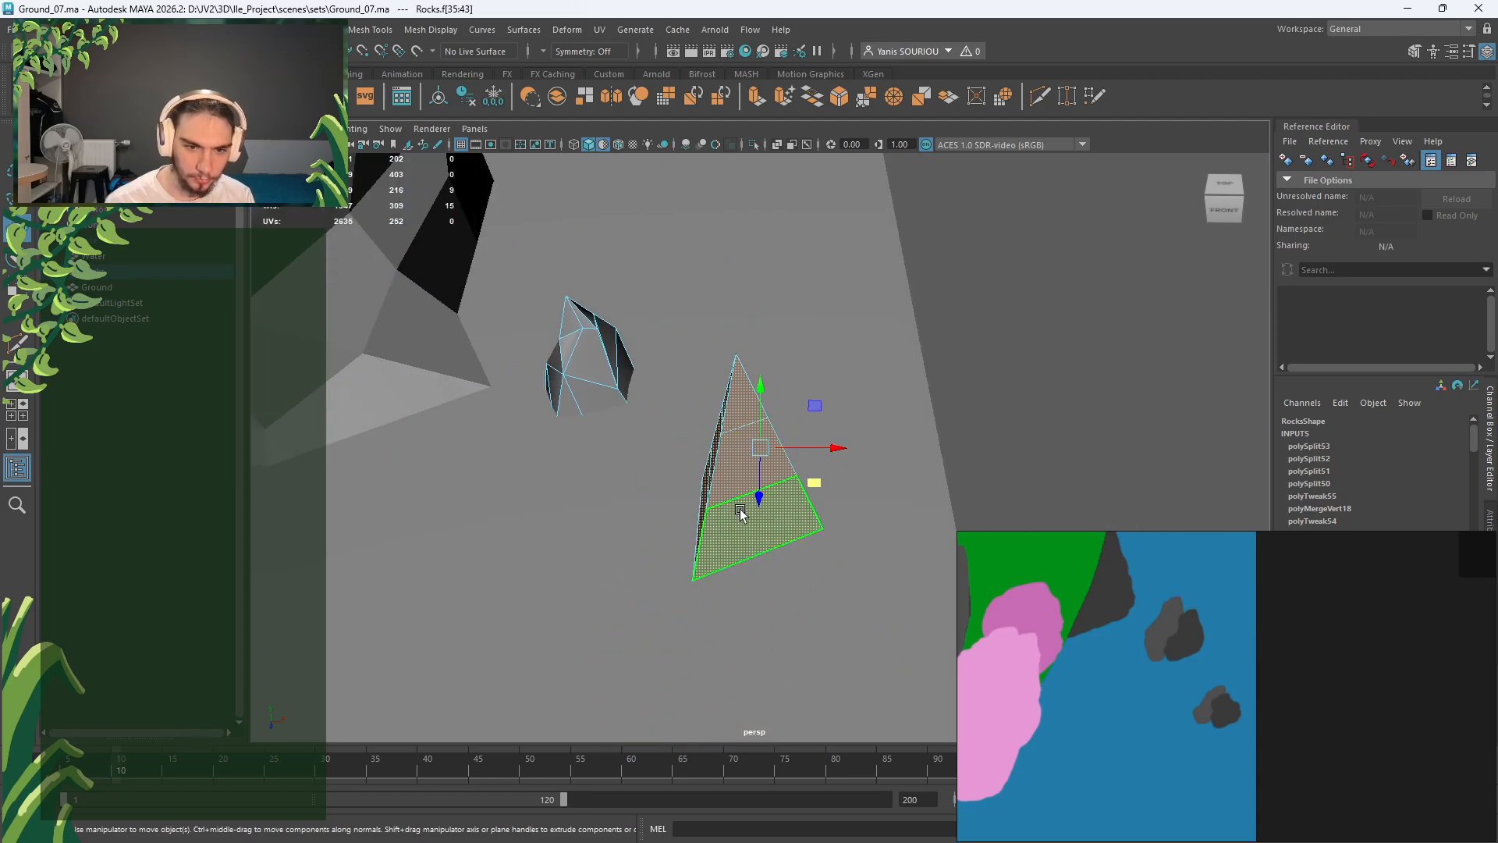
# Step: Extrude the lower face of the pyramid-shaped rock outward, and extrude the upper face of that new block upward
pyautogui.click(732, 552)
pyautogui.moveTo(732, 552)
pyautogui.keyDown('alt'); pyautogui.mouseDown()
pyautogui.moveTo(769, 556)
pyautogui.moveTo(755, 574)
pyautogui.moveTo(742, 558)
pyautogui.mouseUp(); pyautogui.keyUp('alt')
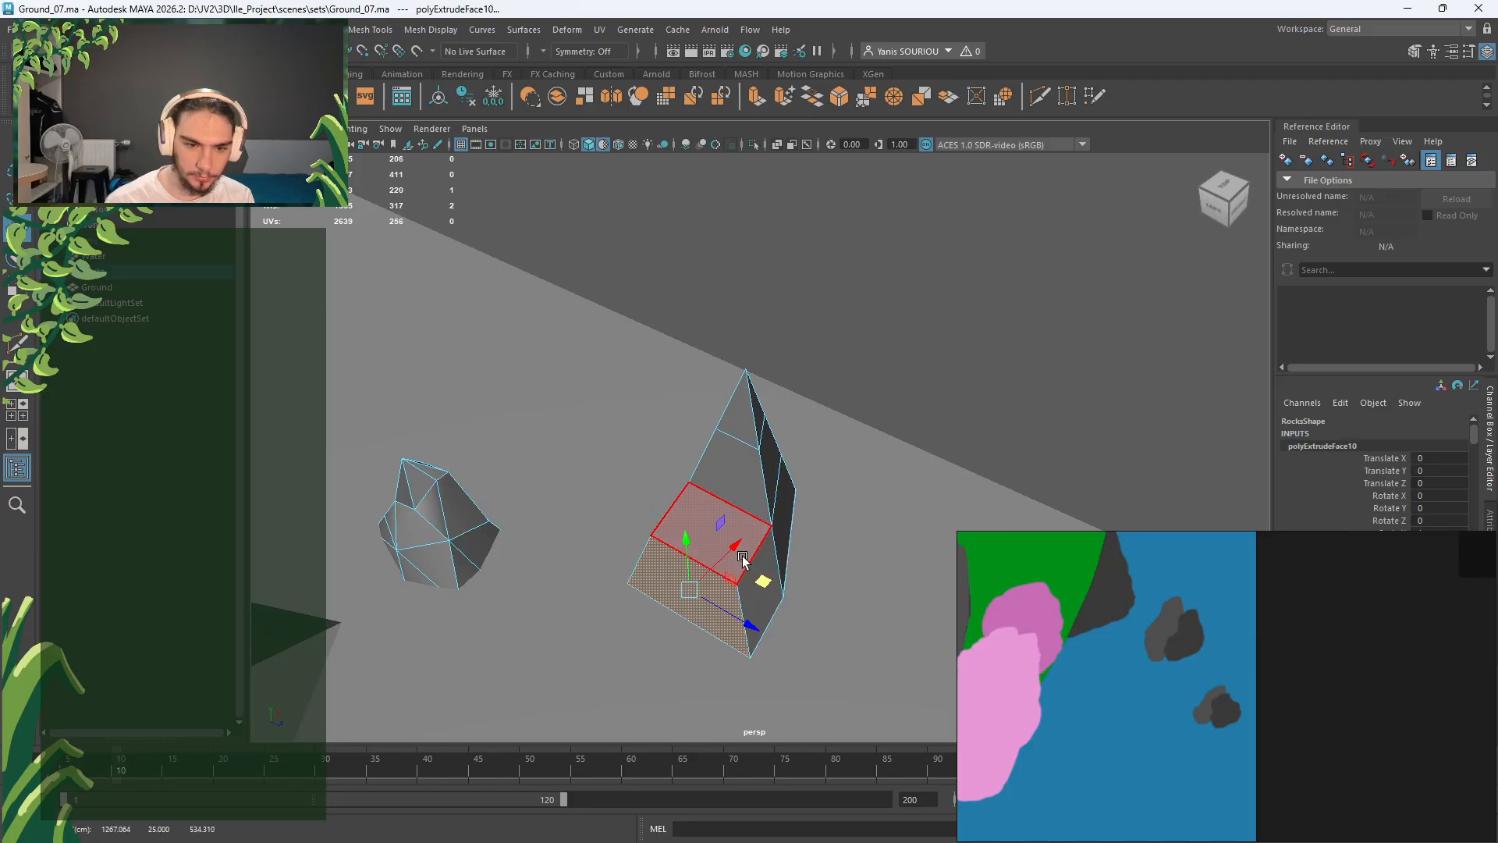
pyautogui.click(760, 539)
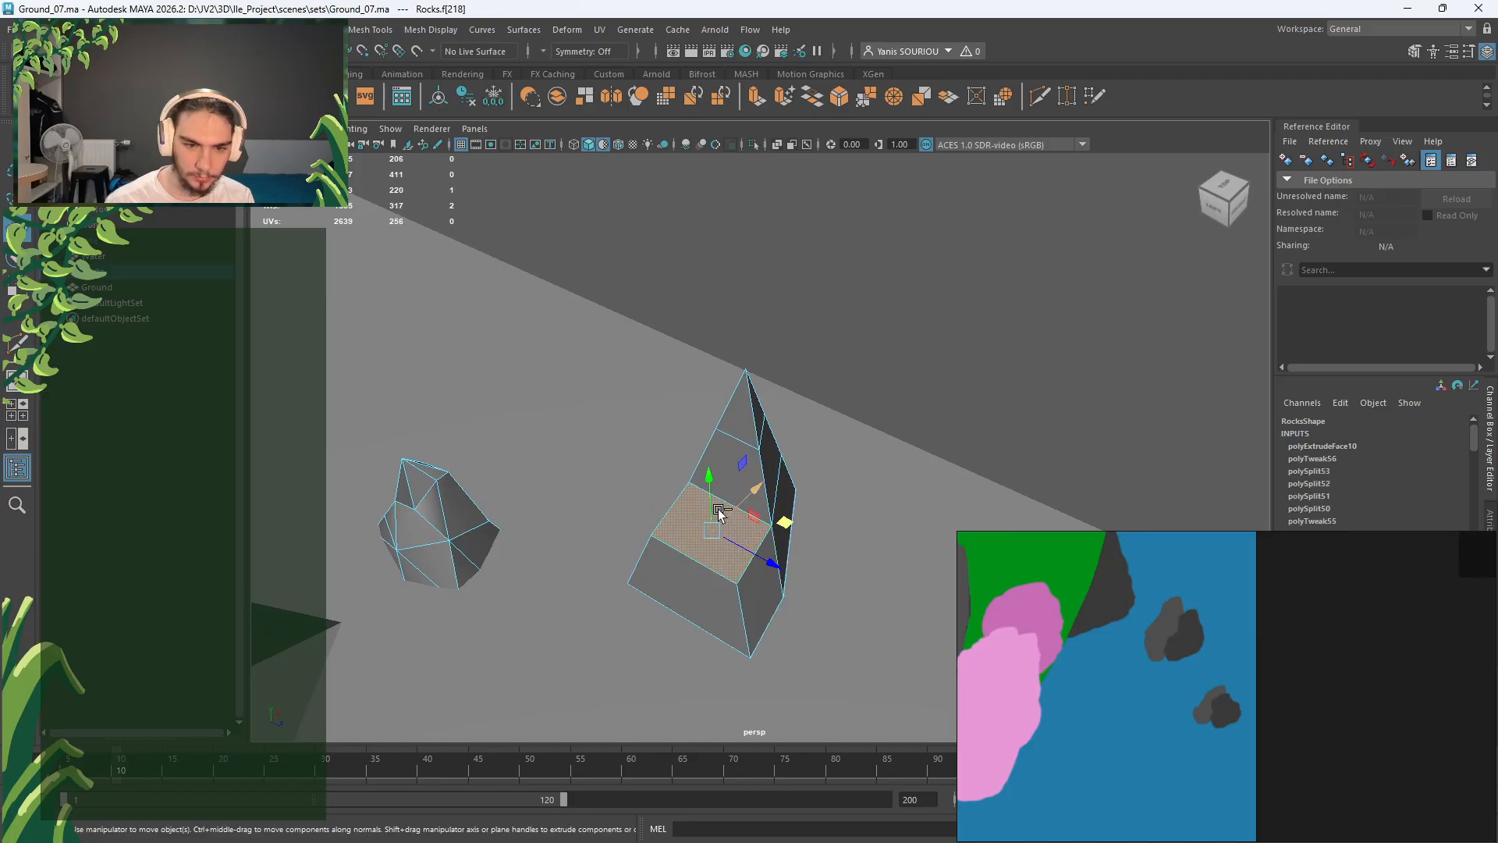
pyautogui.keyDown('shift'); pyautogui.moveTo(711, 506); pyautogui.dragTo(781, 556); pyautogui.keyUp('shift')
# Step: Extrude the remaining side faces of the pyramid-shaped rock outward to widen its base into stepped ledges
pyautogui.click(781, 556)
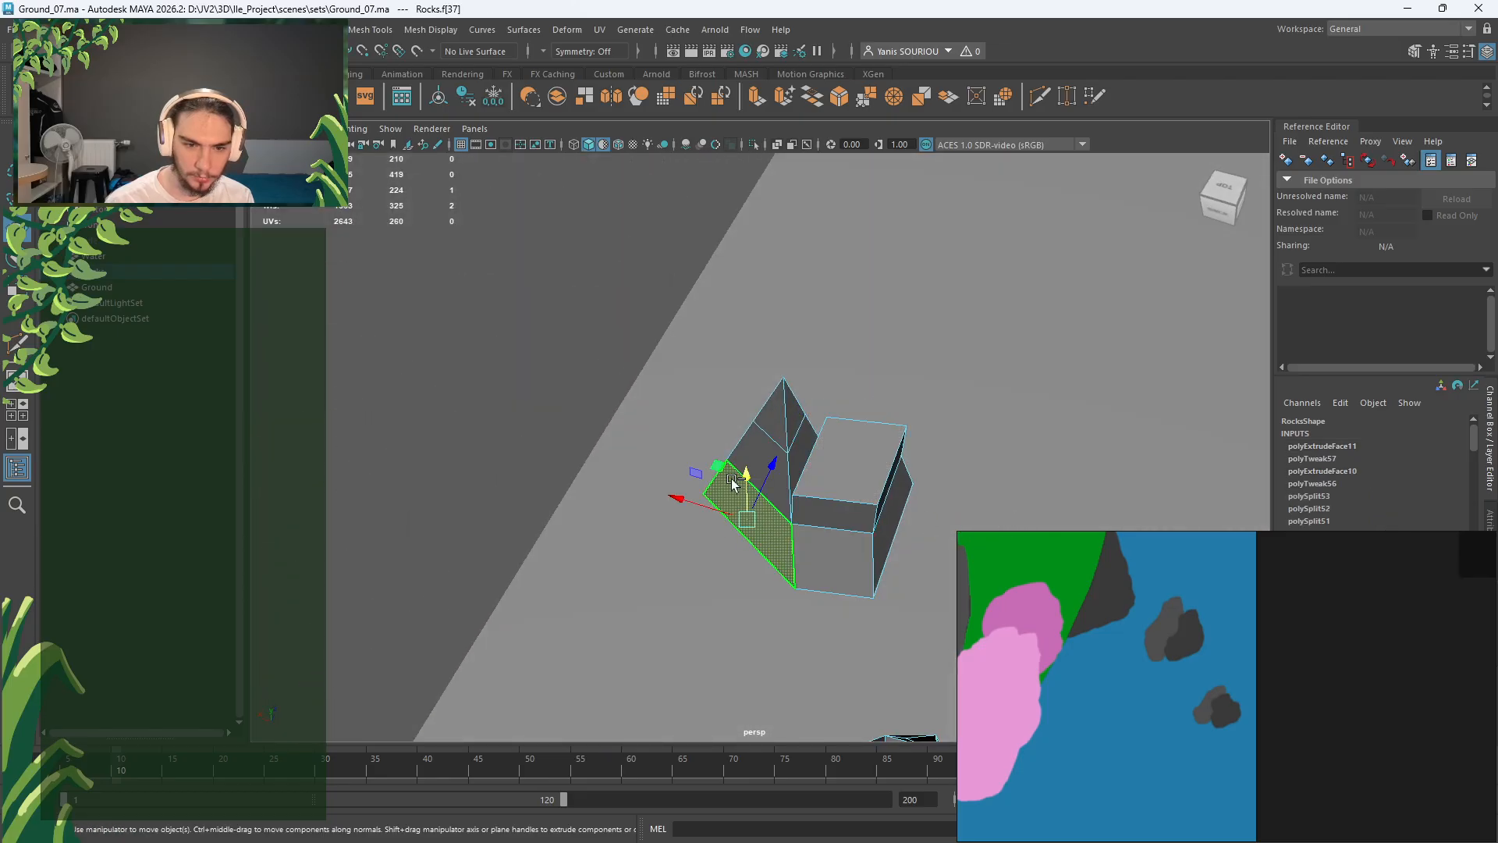
pyautogui.keyDown('shift'); pyautogui.moveTo(733, 482); pyautogui.dragTo(893, 546); pyautogui.keyUp('shift')
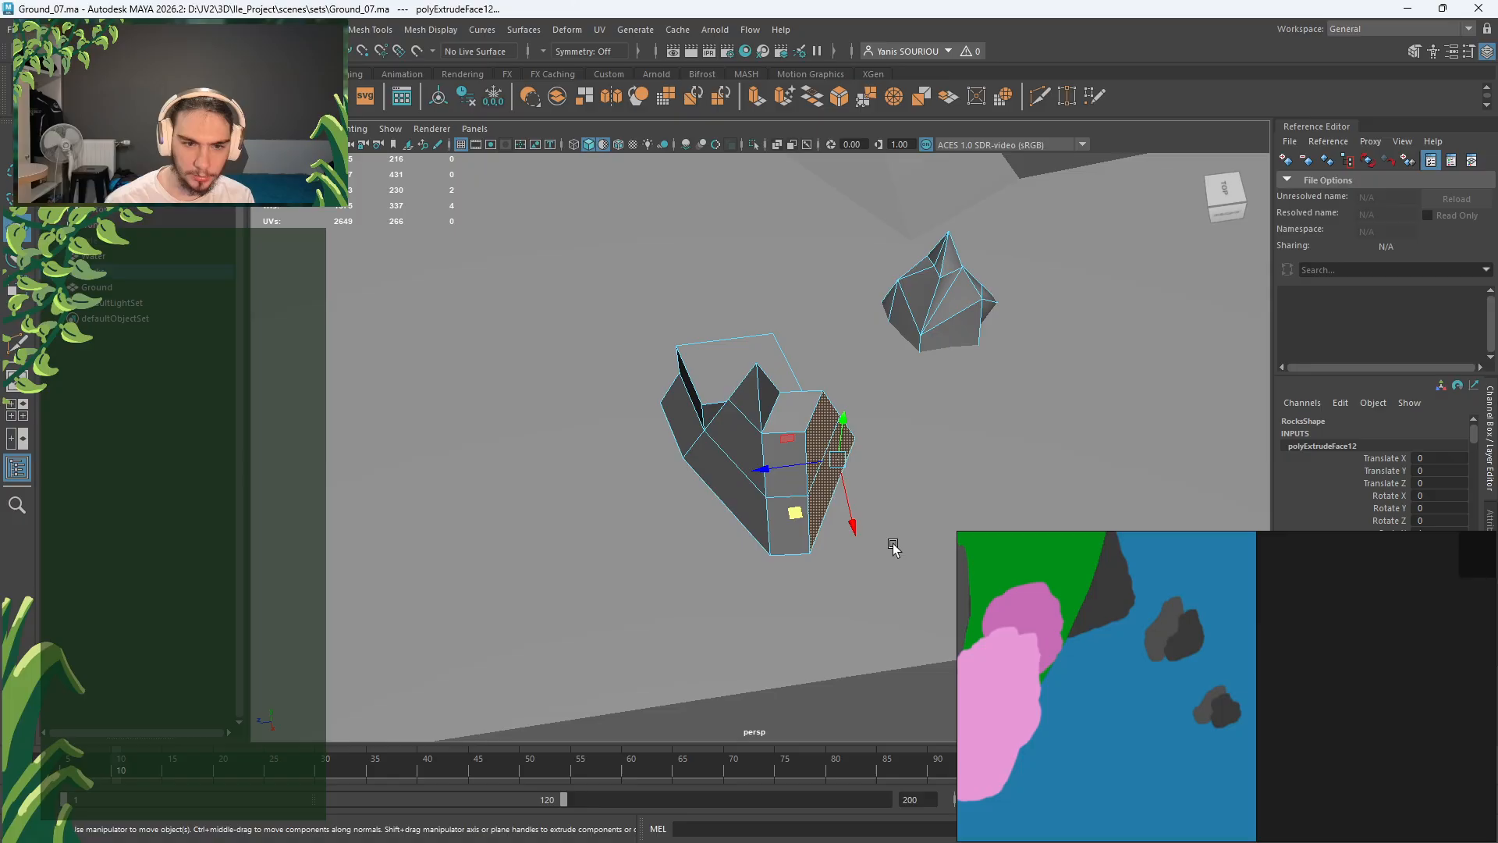
pyautogui.click(733, 511)
pyautogui.keyDown('shift'); pyautogui.click(777, 542); pyautogui.keyUp('shift')
pyautogui.keyDown('shift'); pyautogui.moveTo(690, 541); pyautogui.dragTo(762, 531); pyautogui.keyUp('shift')
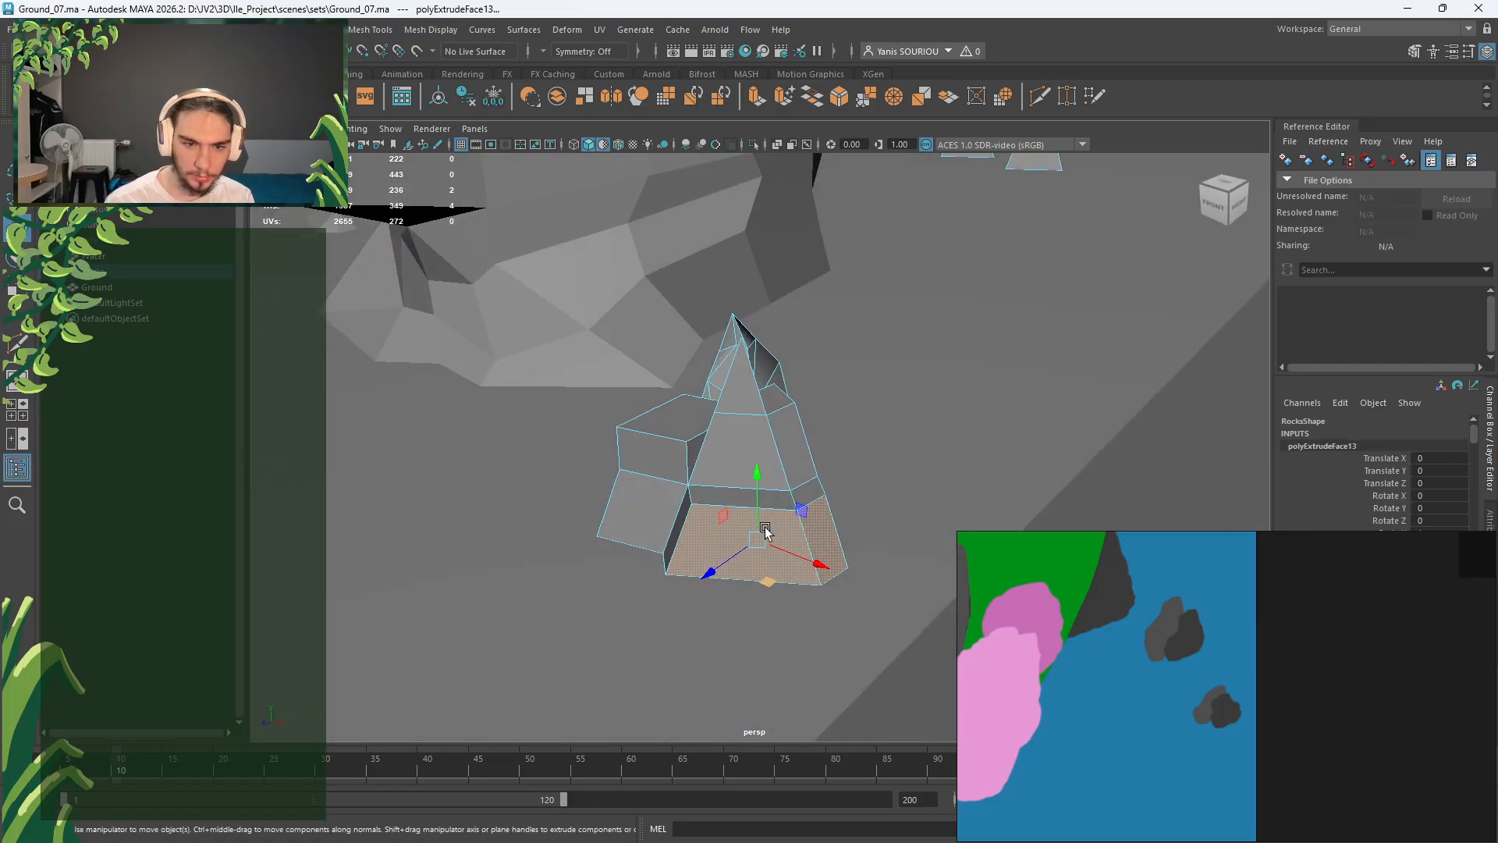
# Step: In the top view, pull two outer base vertices of the rock's front ledge outward to reshape its outline
pyautogui.press('space')
pyautogui.press('space')
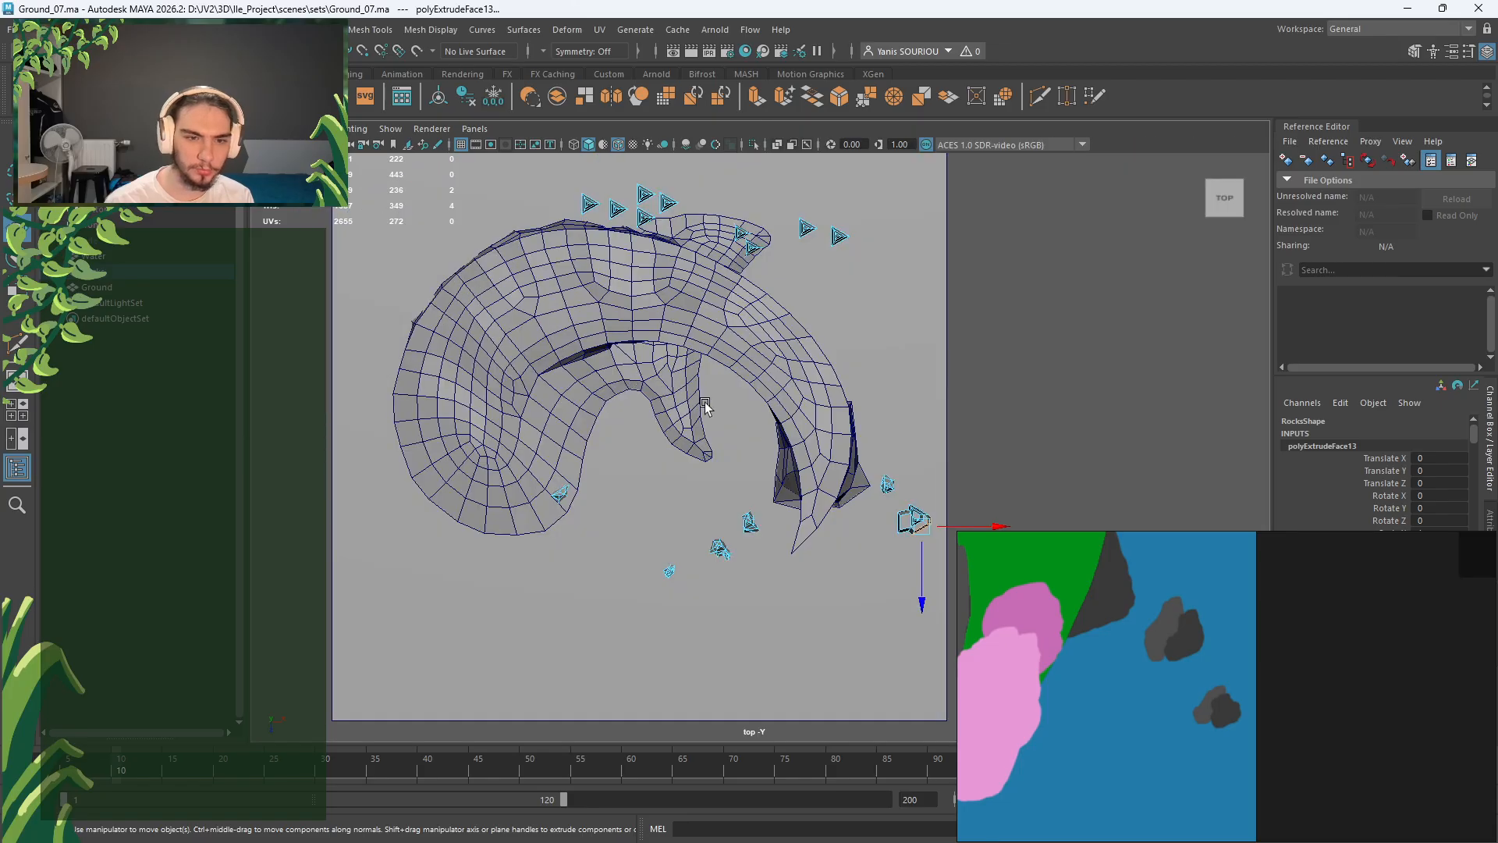
pyautogui.press('f')
pyautogui.scroll(-5, 782, 437)
pyautogui.moveTo(724, 397); pyautogui.dragTo(676, 398, button='right')
pyautogui.click(632, 547)
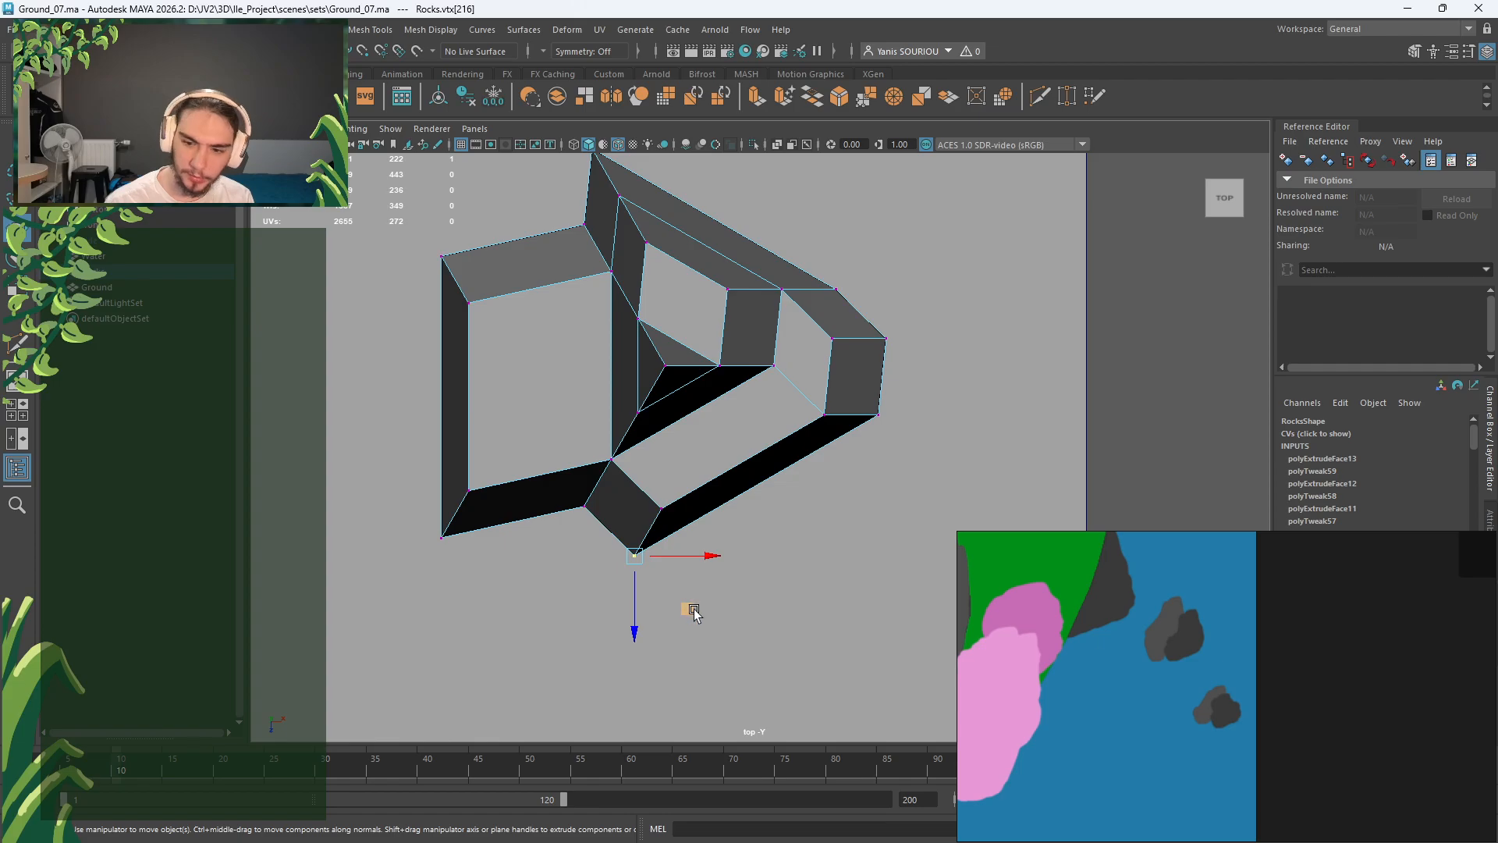
pyautogui.moveTo(697, 614); pyautogui.dragTo(692, 633)
pyautogui.click(877, 414)
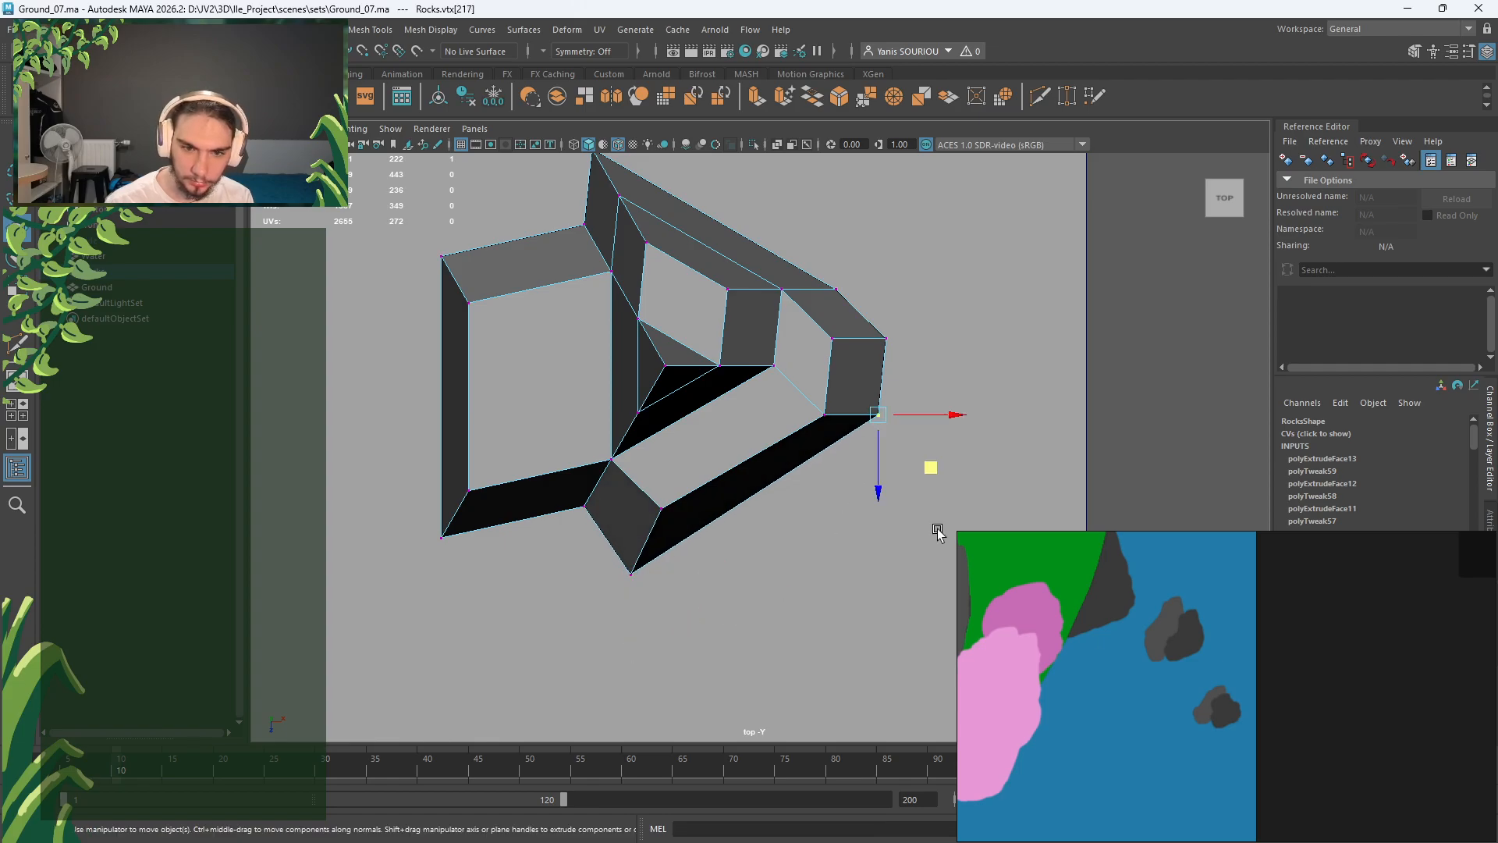
pyautogui.moveTo(934, 475); pyautogui.dragTo(895, 564)
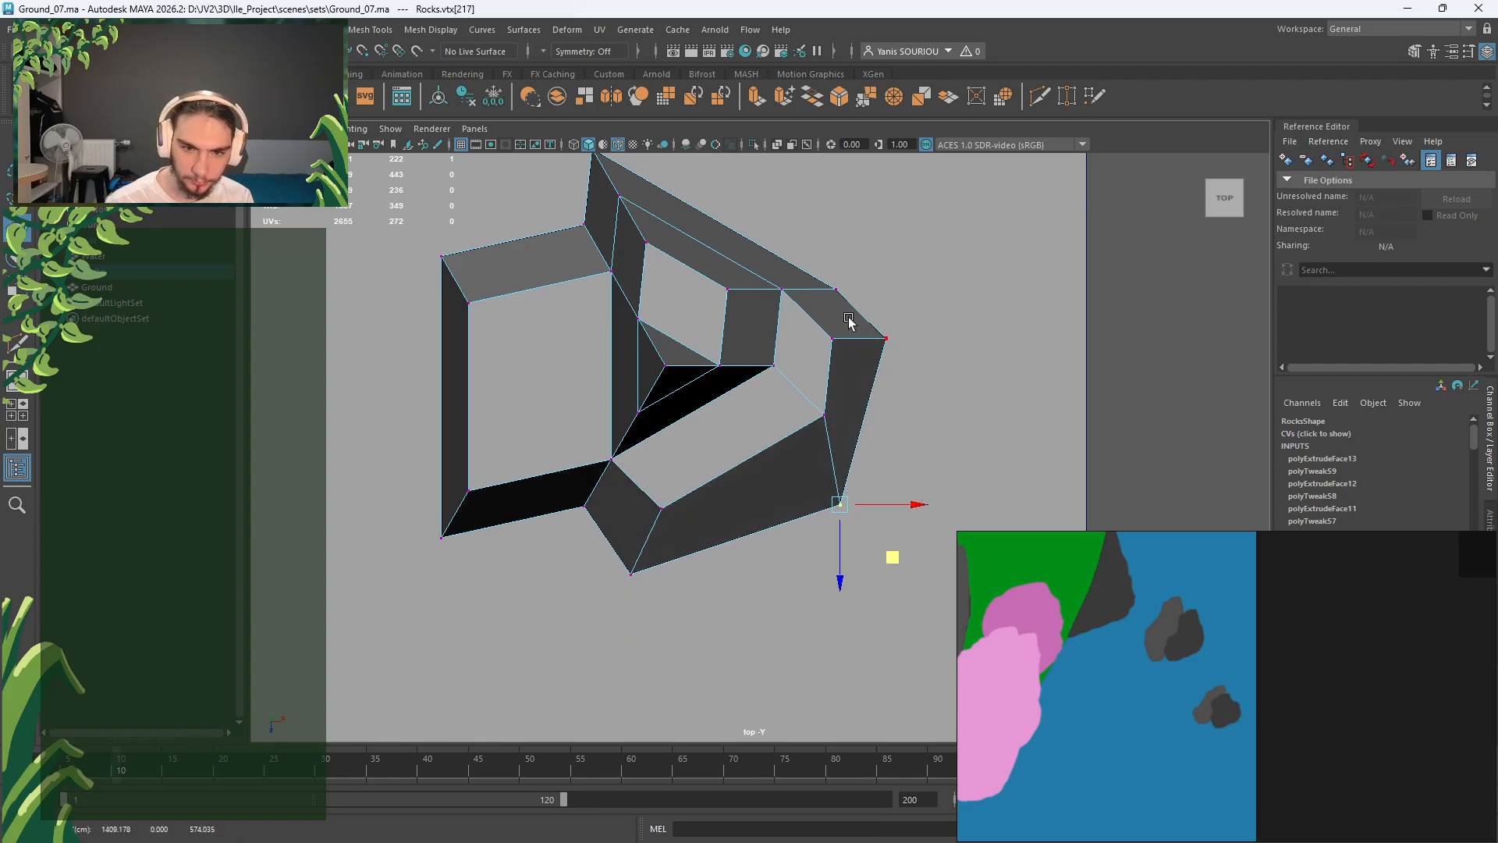
# Step: Shift the base vertex between the block and the front ledge slightly, and move the block's front outer base corner forward
pyautogui.click(593, 510)
pyautogui.moveTo(636, 561)
pyautogui.mouseDown()
pyautogui.moveTo(632, 545)
pyautogui.moveTo(642, 561)
pyautogui.mouseUp()
pyautogui.click(451, 539)
pyautogui.click(447, 537)
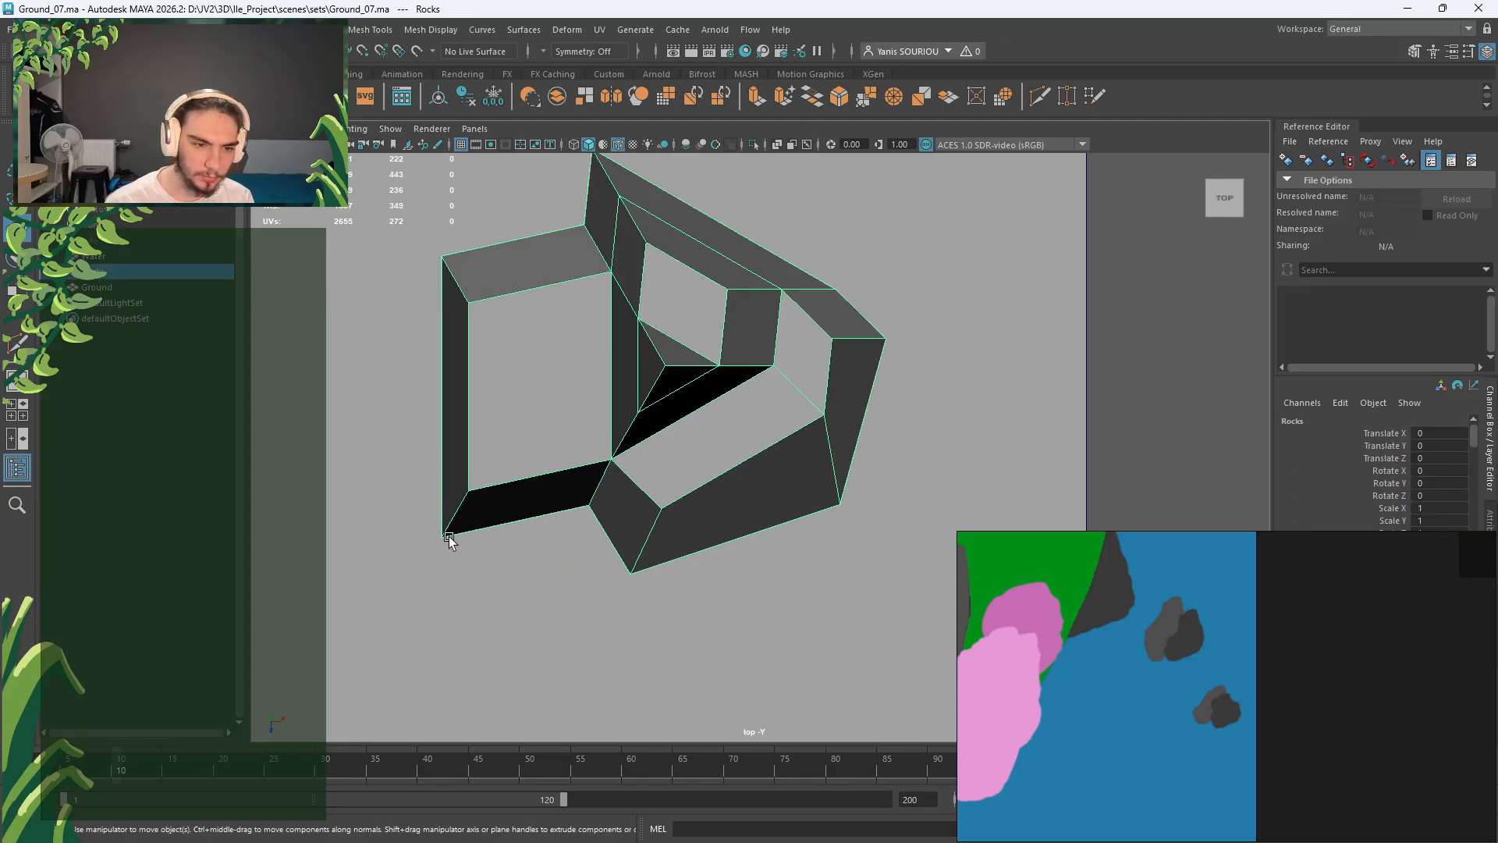
pyautogui.moveTo(448, 538); pyautogui.dragTo(421, 398, button='right')
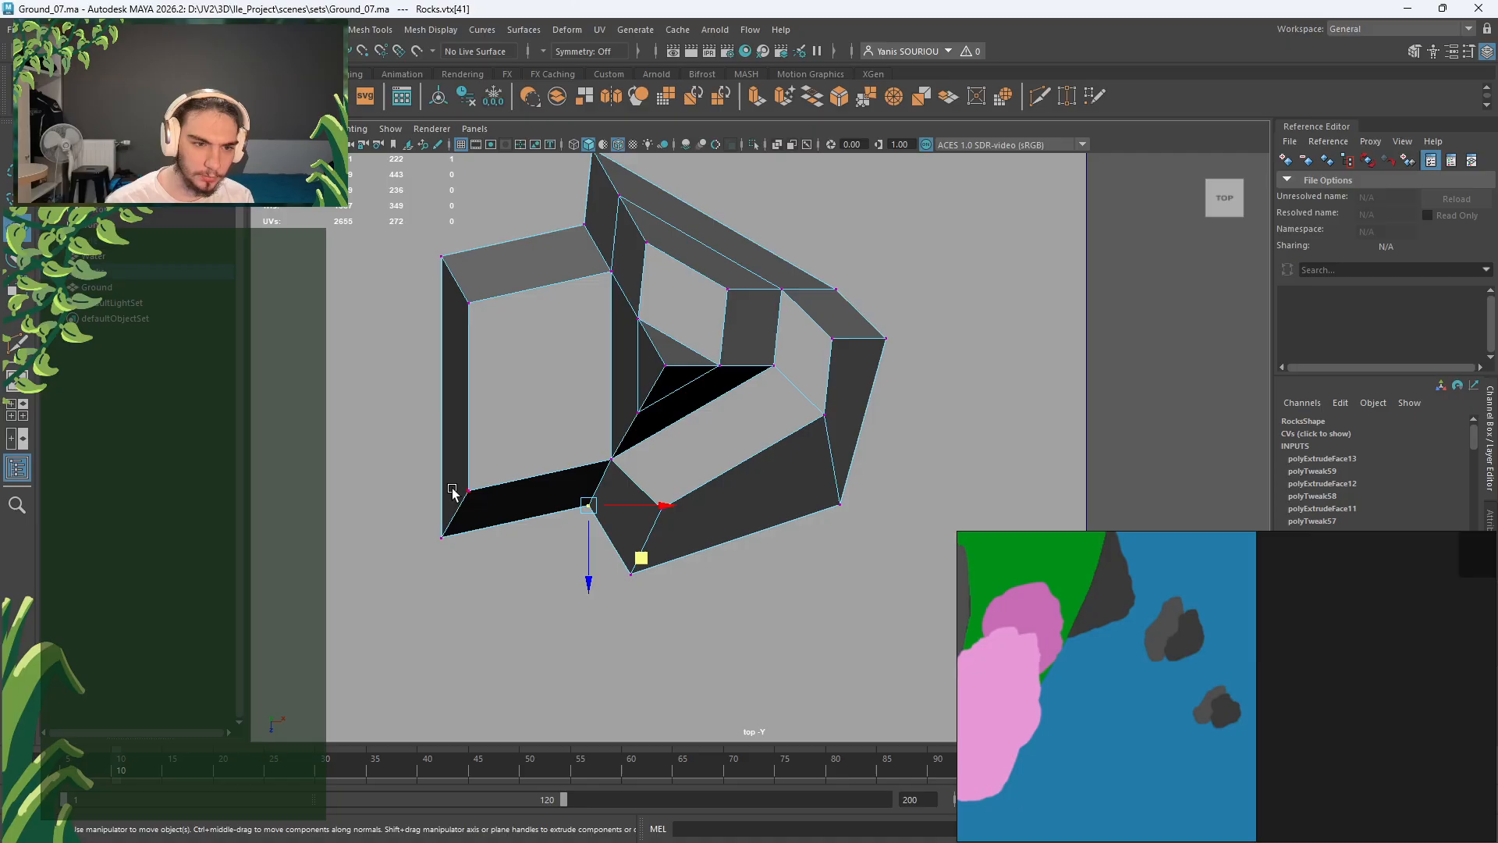
pyautogui.click(442, 534)
pyautogui.moveTo(495, 586)
pyautogui.mouseDown()
pyautogui.moveTo(518, 606)
pyautogui.moveTo(505, 613)
pyautogui.mouseUp()
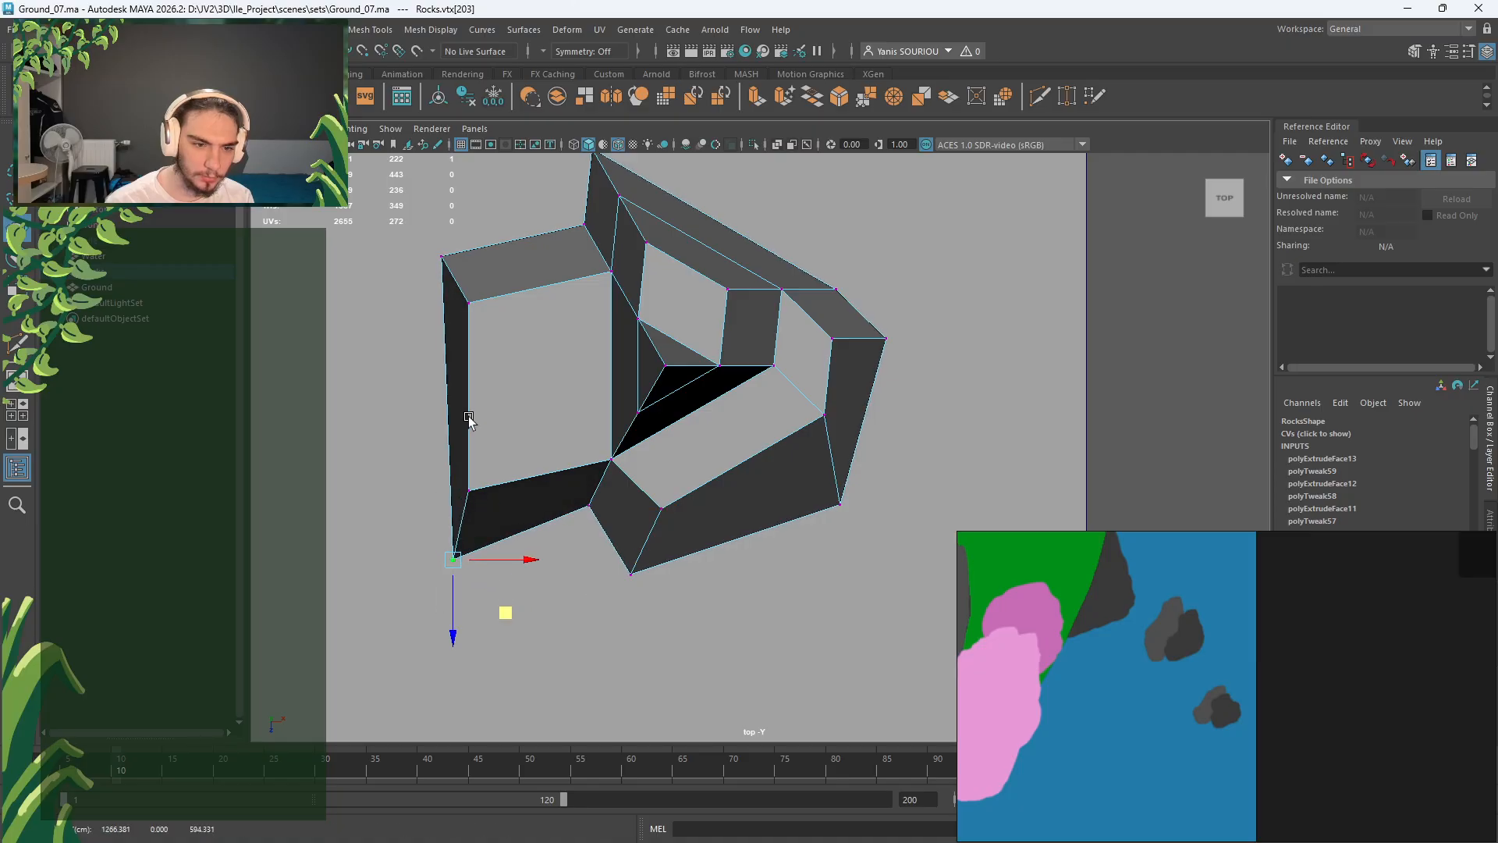
# Step: Pull the block's rear outer base corner and the two overlapping vertices above it forward toward the block's front
pyautogui.click(448, 266)
pyautogui.moveTo(500, 331); pyautogui.dragTo(481, 487)
pyautogui.click(469, 303)
pyautogui.moveTo(525, 377); pyautogui.dragTo(565, 485)
pyautogui.click(466, 310)
pyautogui.moveTo(521, 355); pyautogui.dragTo(530, 437)
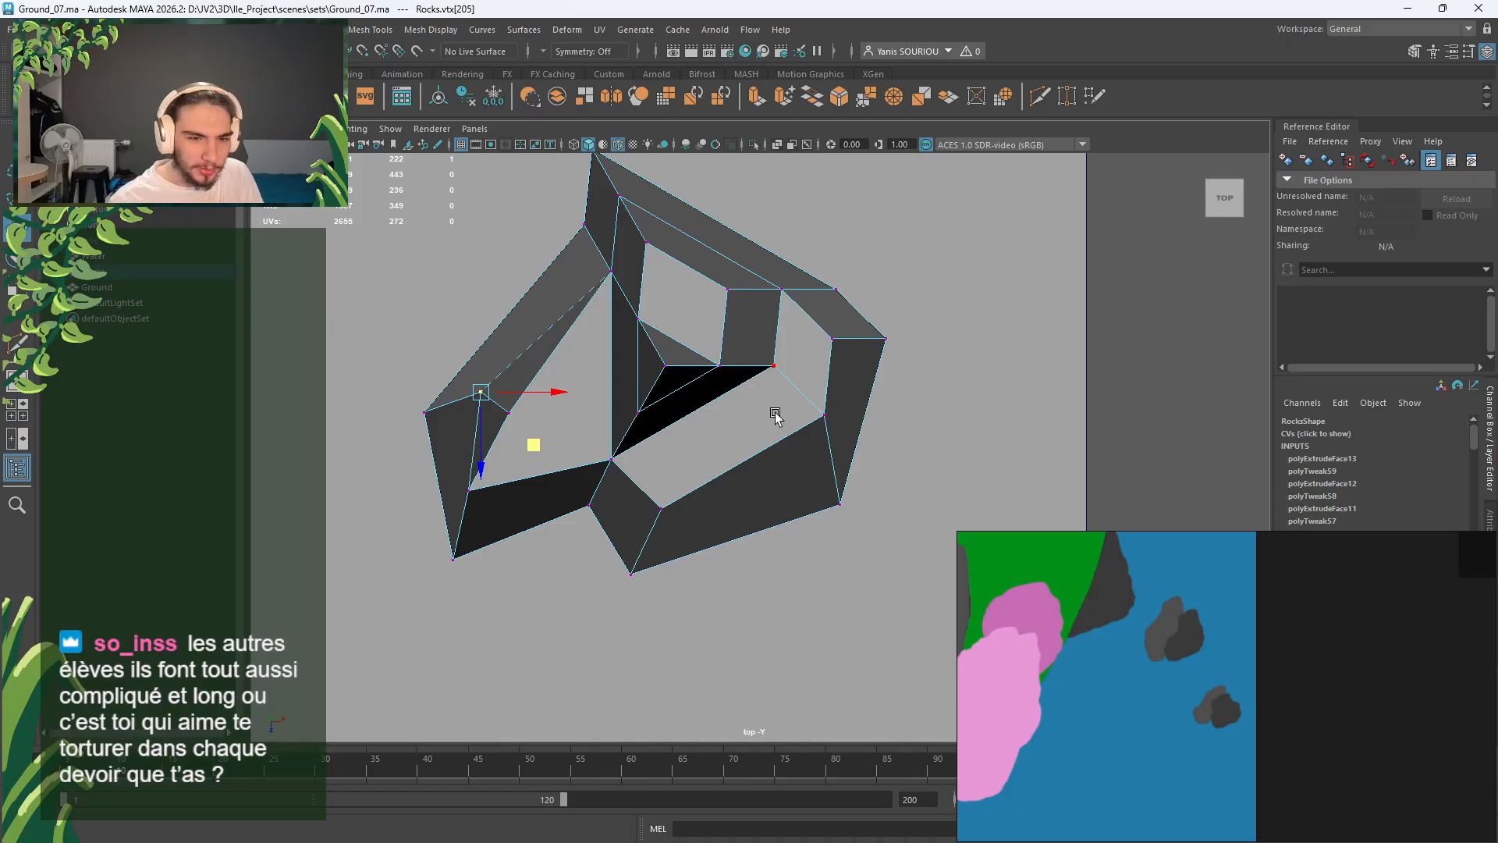
# Step: Move the inner rear base vertex of the block outward to fill the notch, and nudge its outer side corner inward
pyautogui.keyDown('alt'); pyautogui.moveTo(630, 411); pyautogui.dragTo(717, 542, button='middle'); pyautogui.keyUp('alt')
pyautogui.click(673, 368)
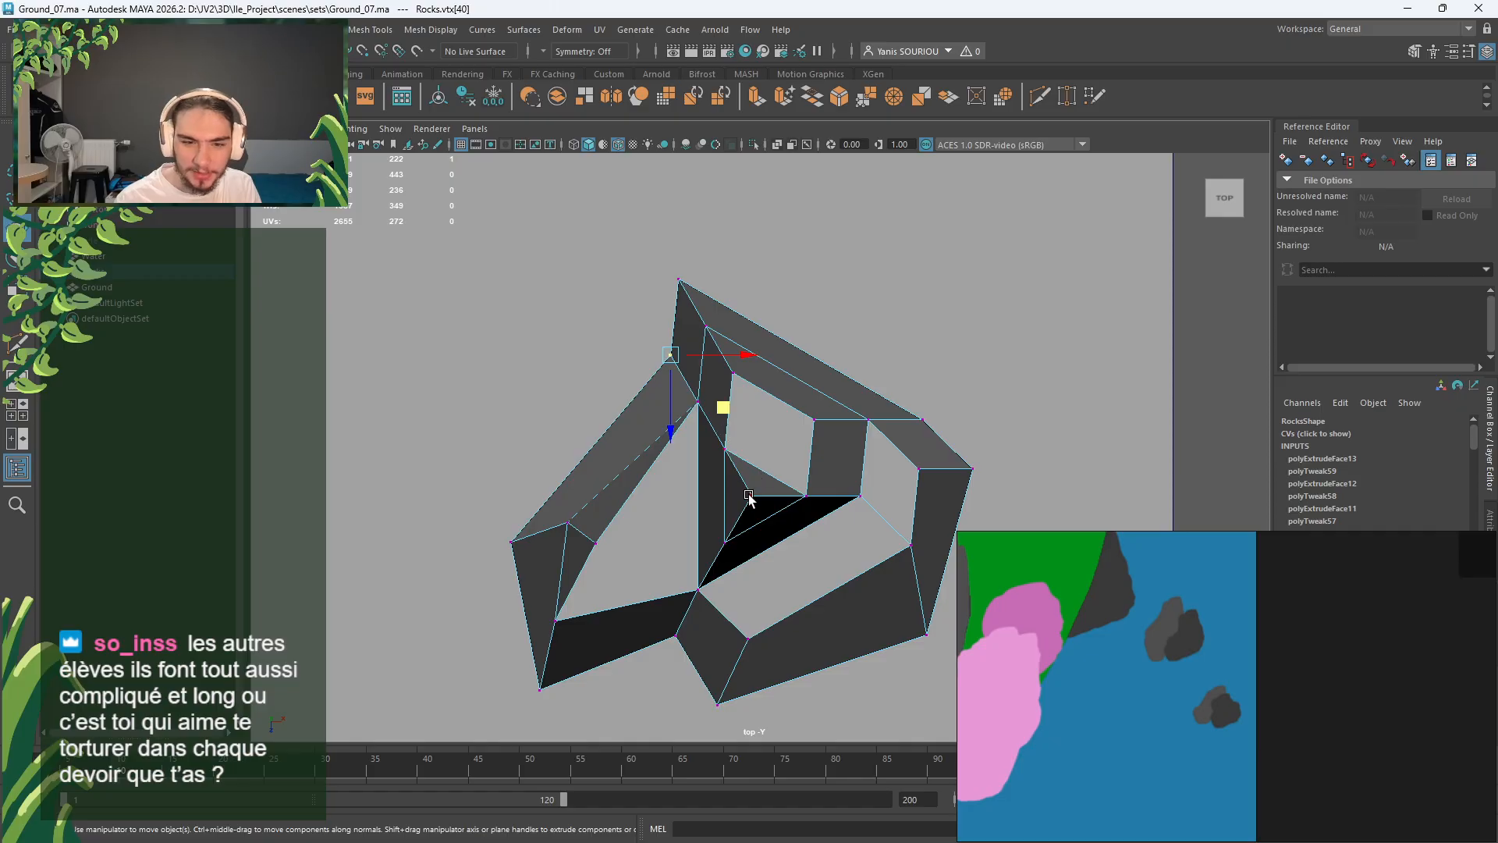
pyautogui.moveTo(719, 413); pyautogui.dragTo(626, 492)
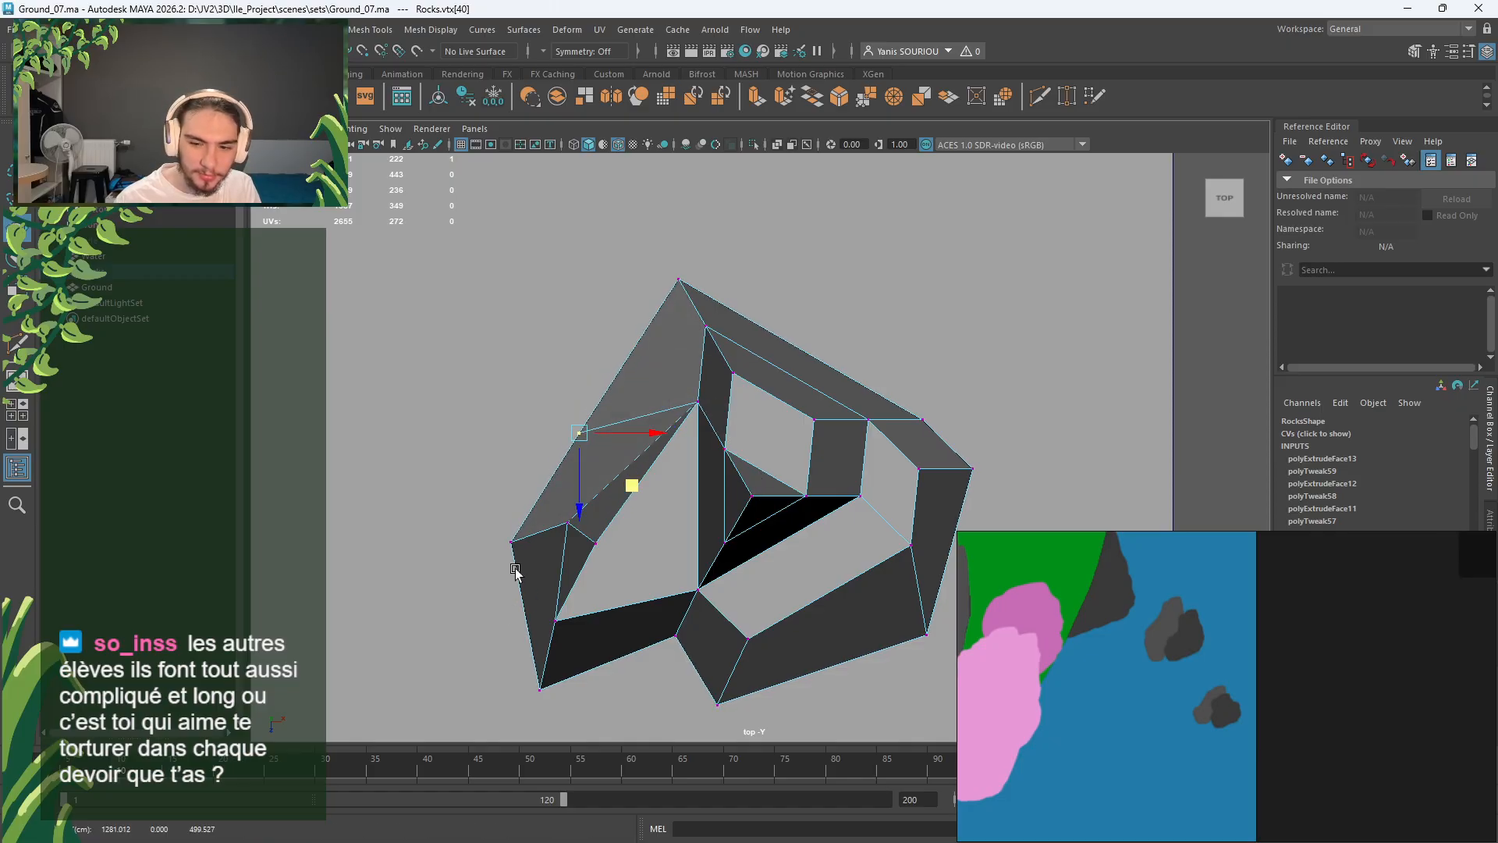
pyautogui.click(511, 540)
pyautogui.moveTo(562, 602); pyautogui.dragTo(572, 618)
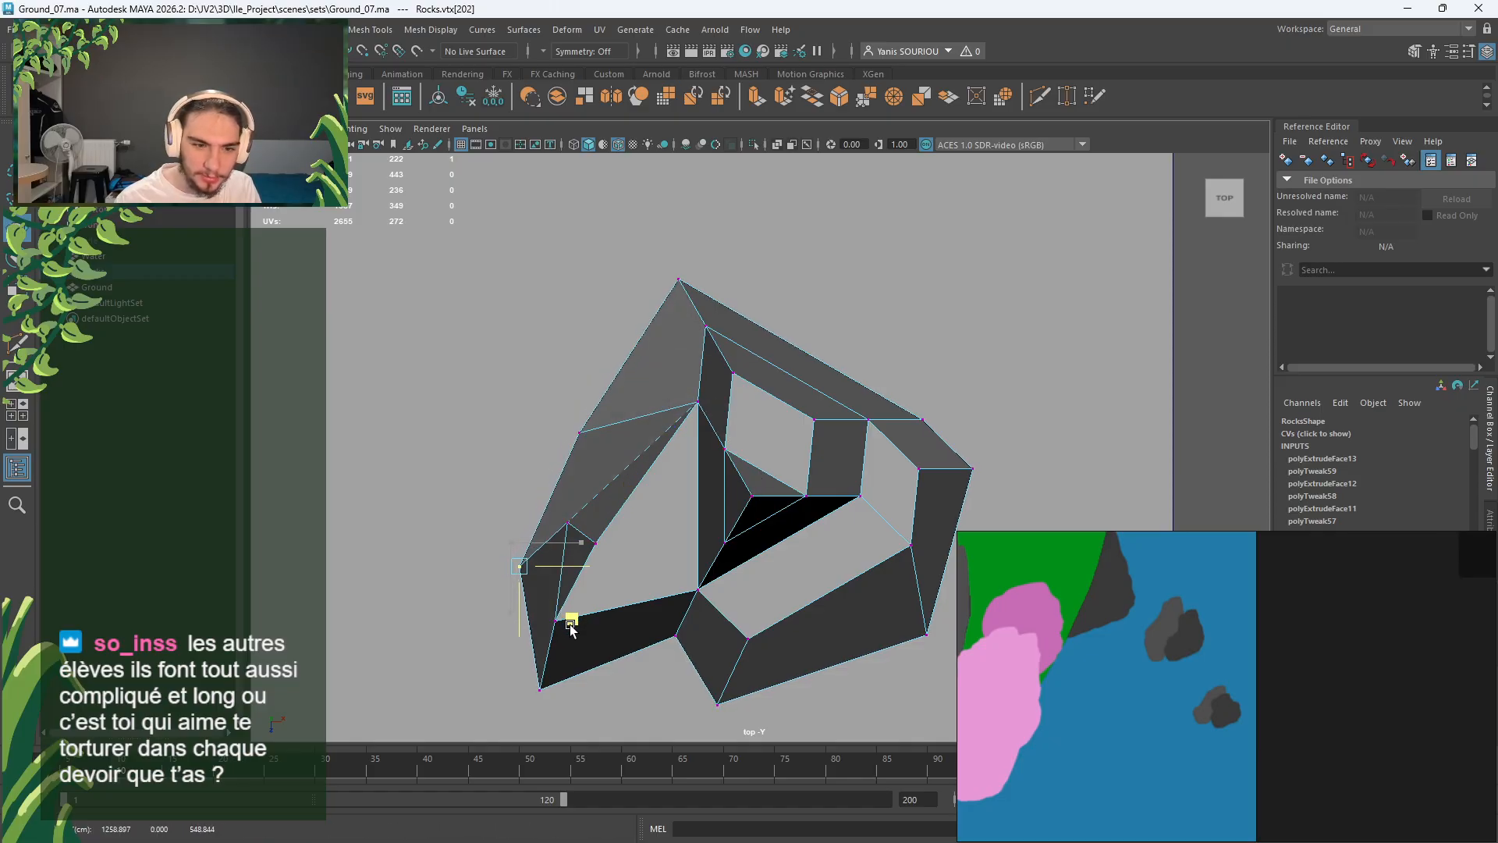
# Step: In the top view, move the rock's rear-left outer base vertex rearward and inward to reshape the outline
pyautogui.click(575, 431)
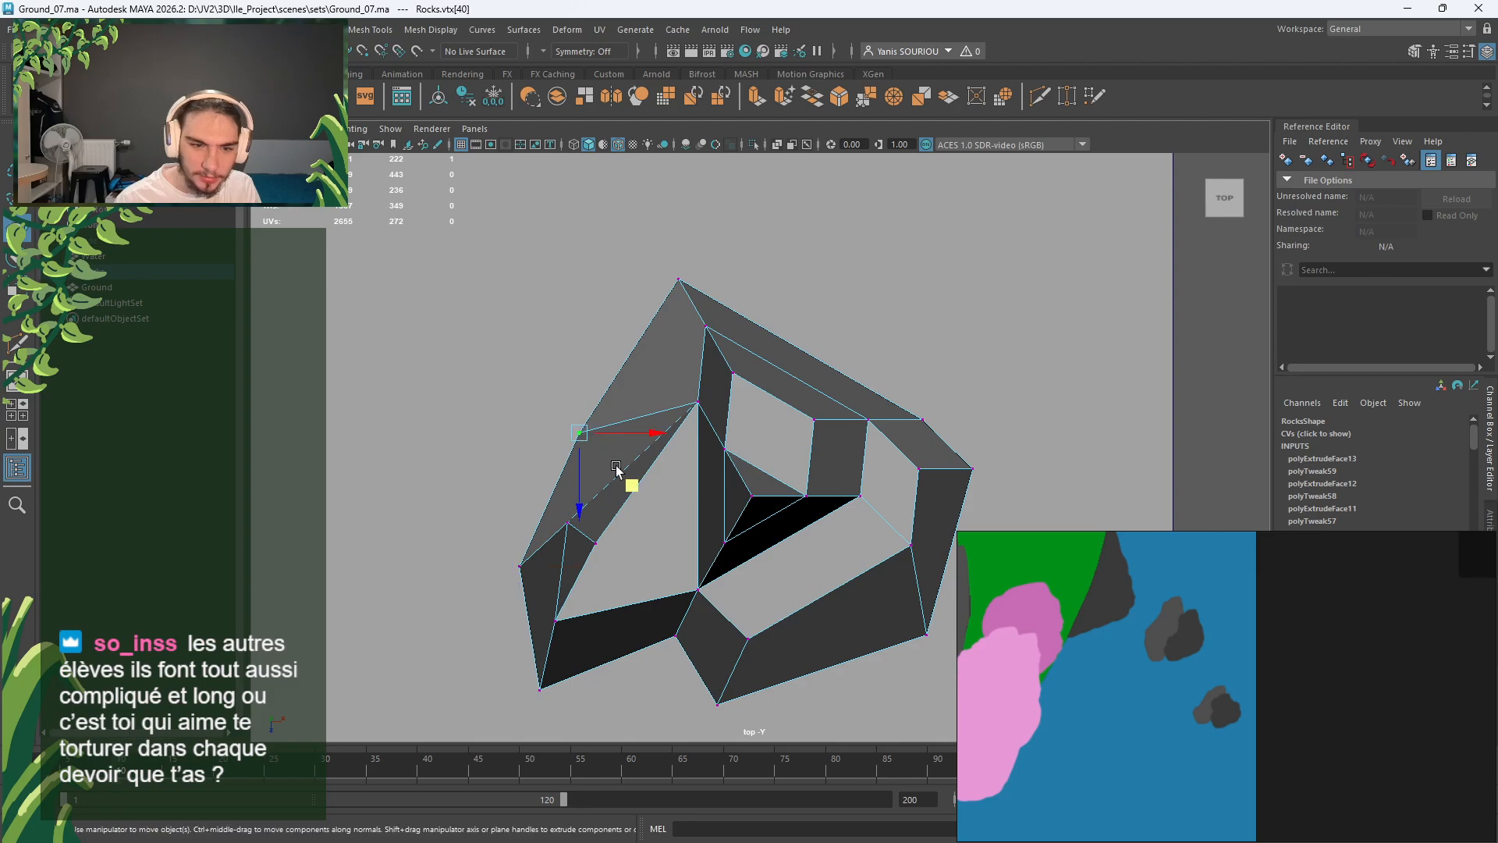
pyautogui.moveTo(628, 484); pyautogui.dragTo(667, 428)
pyautogui.click(679, 283)
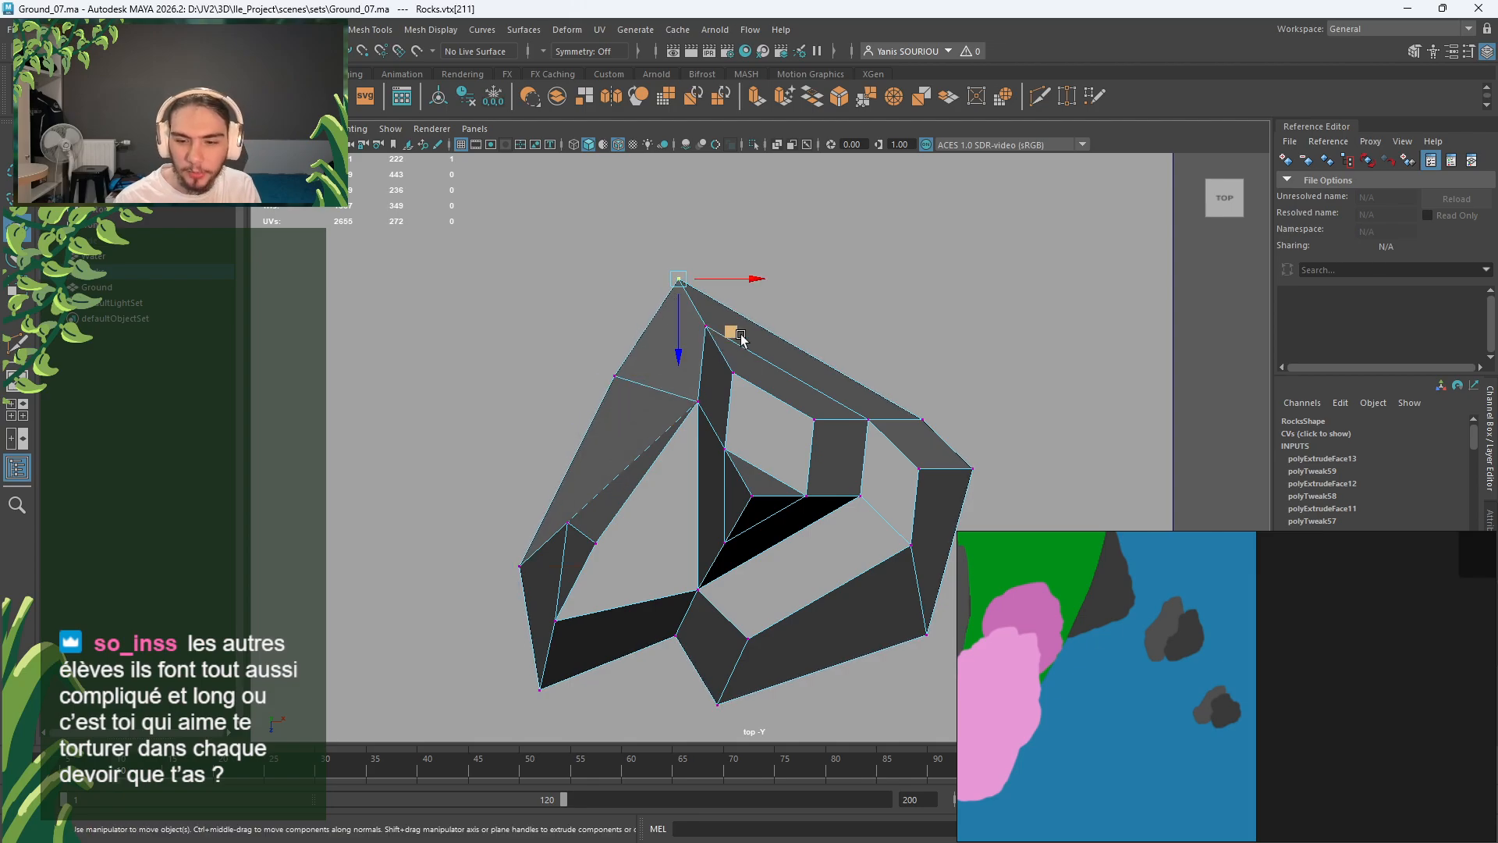
pyautogui.keyDown('alt'); pyautogui.moveTo(930, 525); pyautogui.dragTo(816, 524, button='middle'); pyautogui.keyUp('alt')
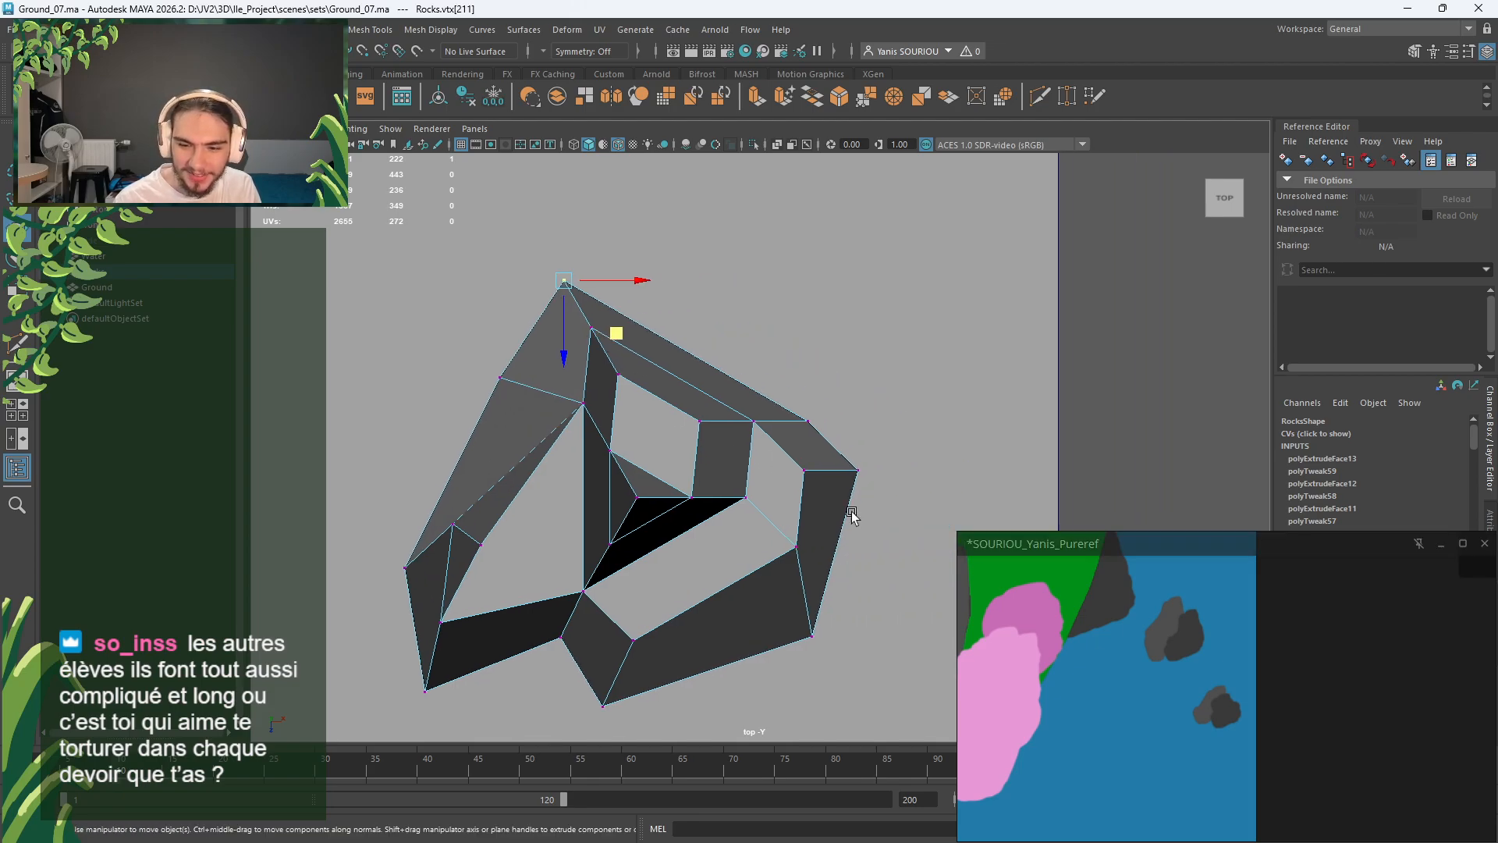
# Step: Pull the rock's right outer base corner forward and shift the neighbouring rear-right base vertex inward to round the silhouette
pyautogui.click(856, 470)
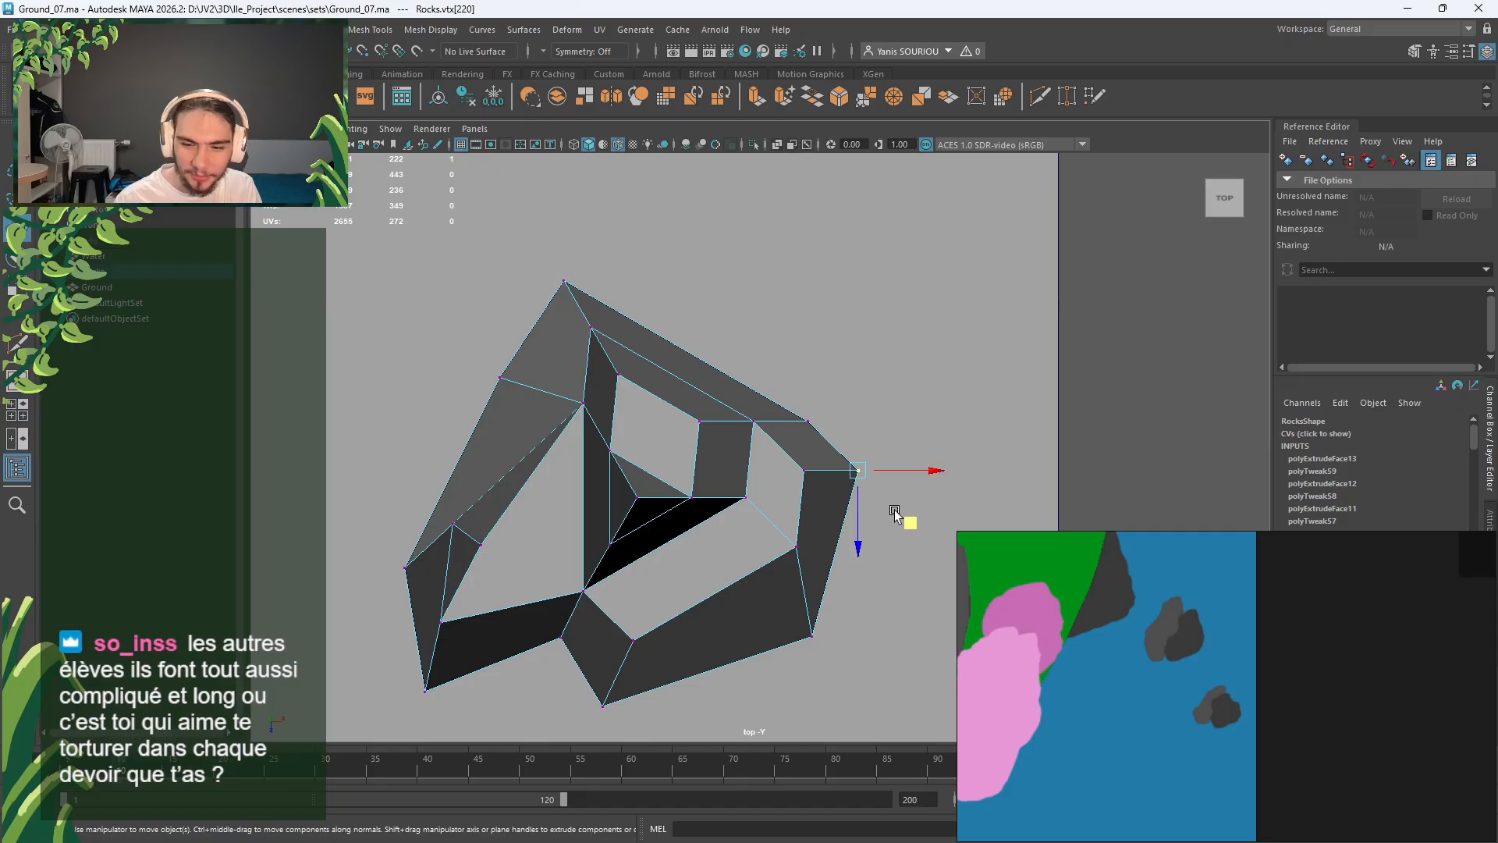
pyautogui.moveTo(911, 525); pyautogui.dragTo(895, 569)
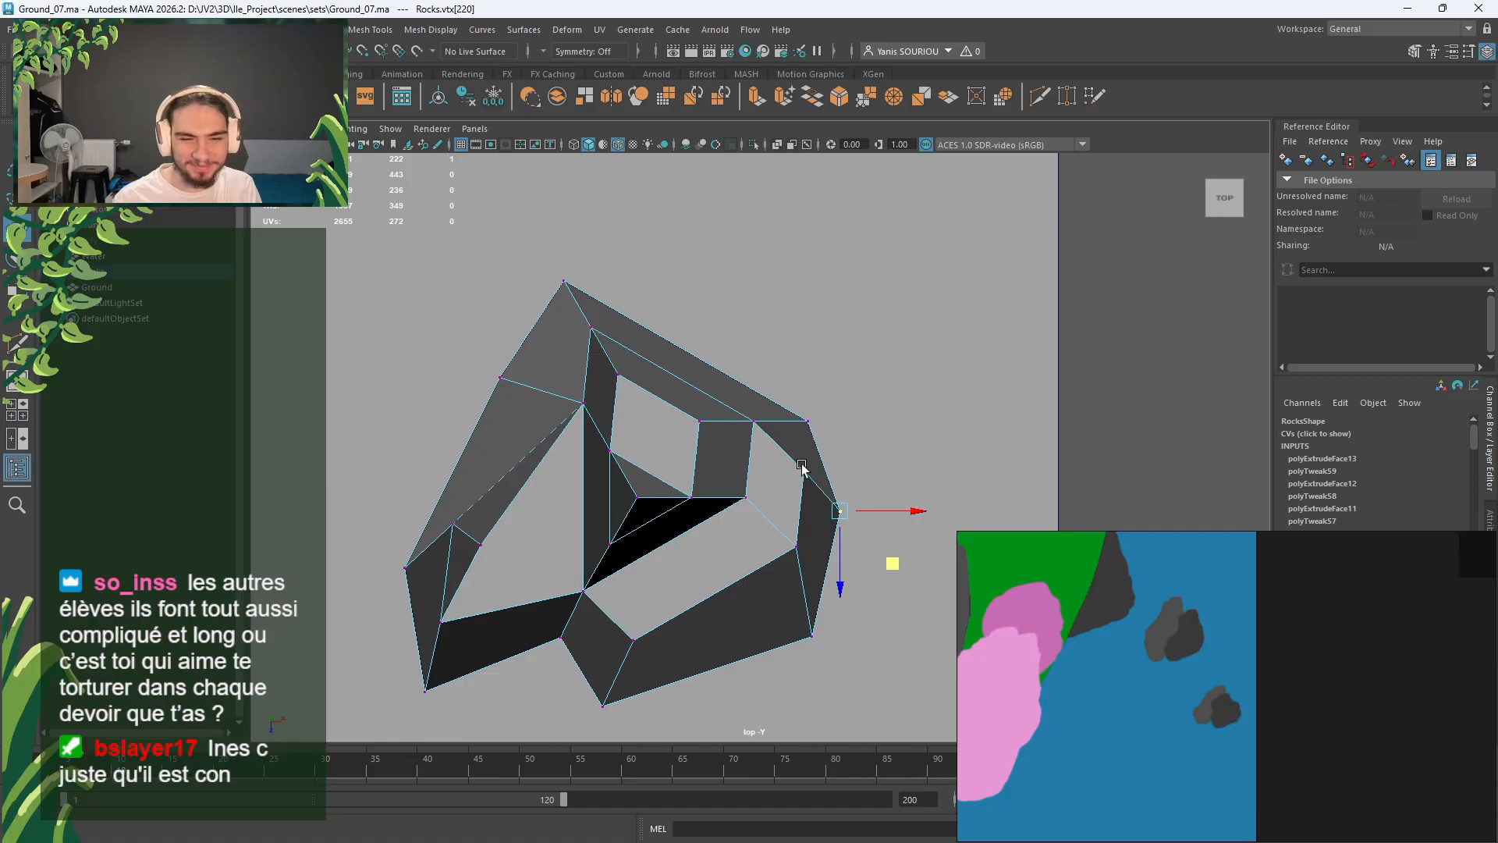
pyautogui.click(808, 424)
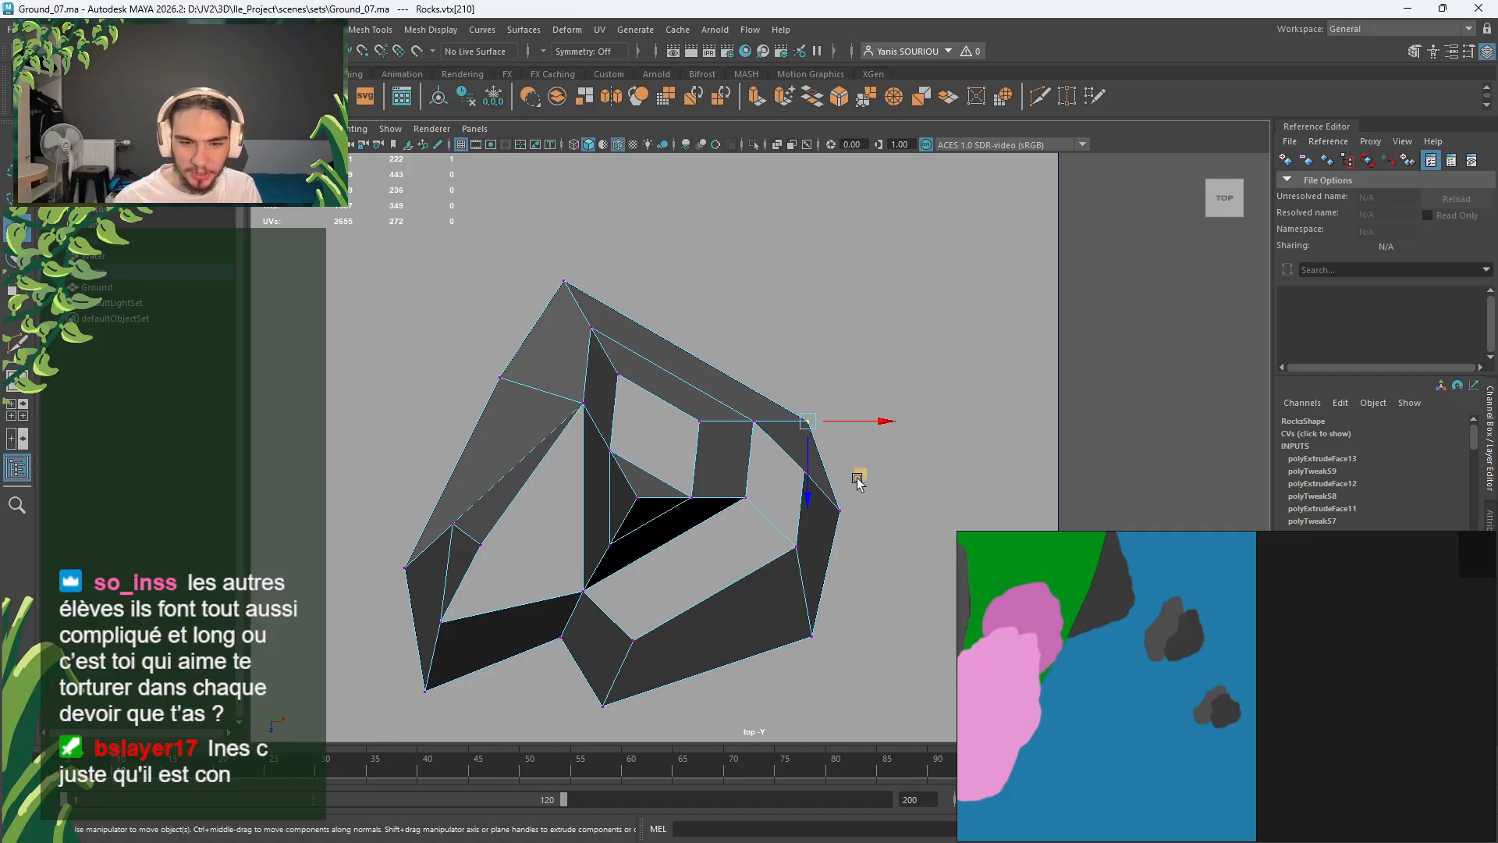
pyautogui.moveTo(859, 475); pyautogui.dragTo(820, 465)
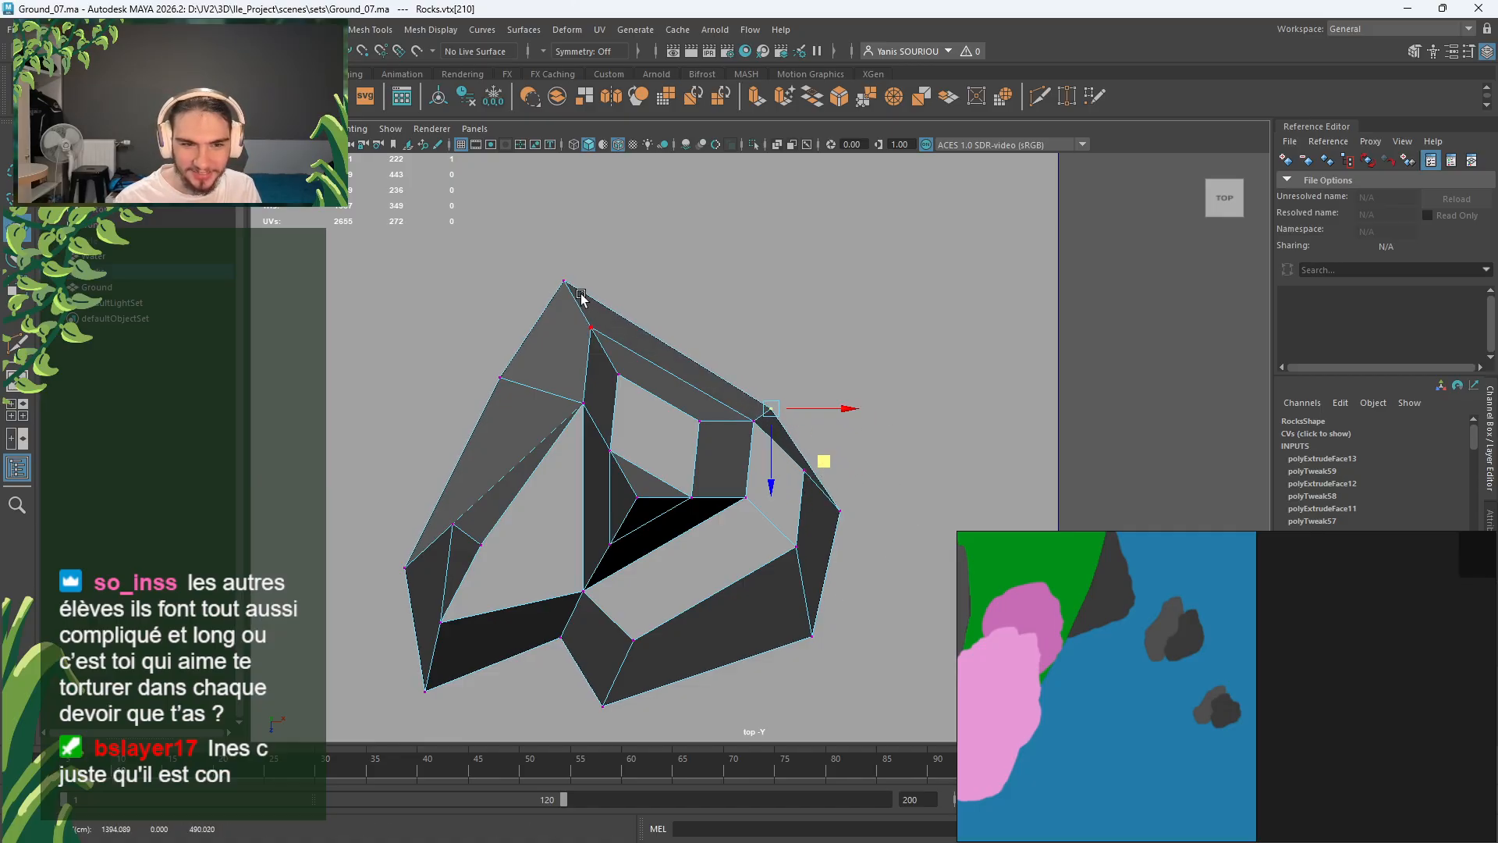
# Step: Flatten the rock's pointed rear tip by moving its base vertex forward and inward, along with the adjacent mid-height vertex
pyautogui.click(577, 298)
pyautogui.moveTo(616, 336); pyautogui.dragTo(663, 418)
pyautogui.press('Right')
pyautogui.keyDown('alt'); pyautogui.moveTo(708, 451); pyautogui.dragTo(688, 525, button='middle'); pyautogui.keyUp('alt')
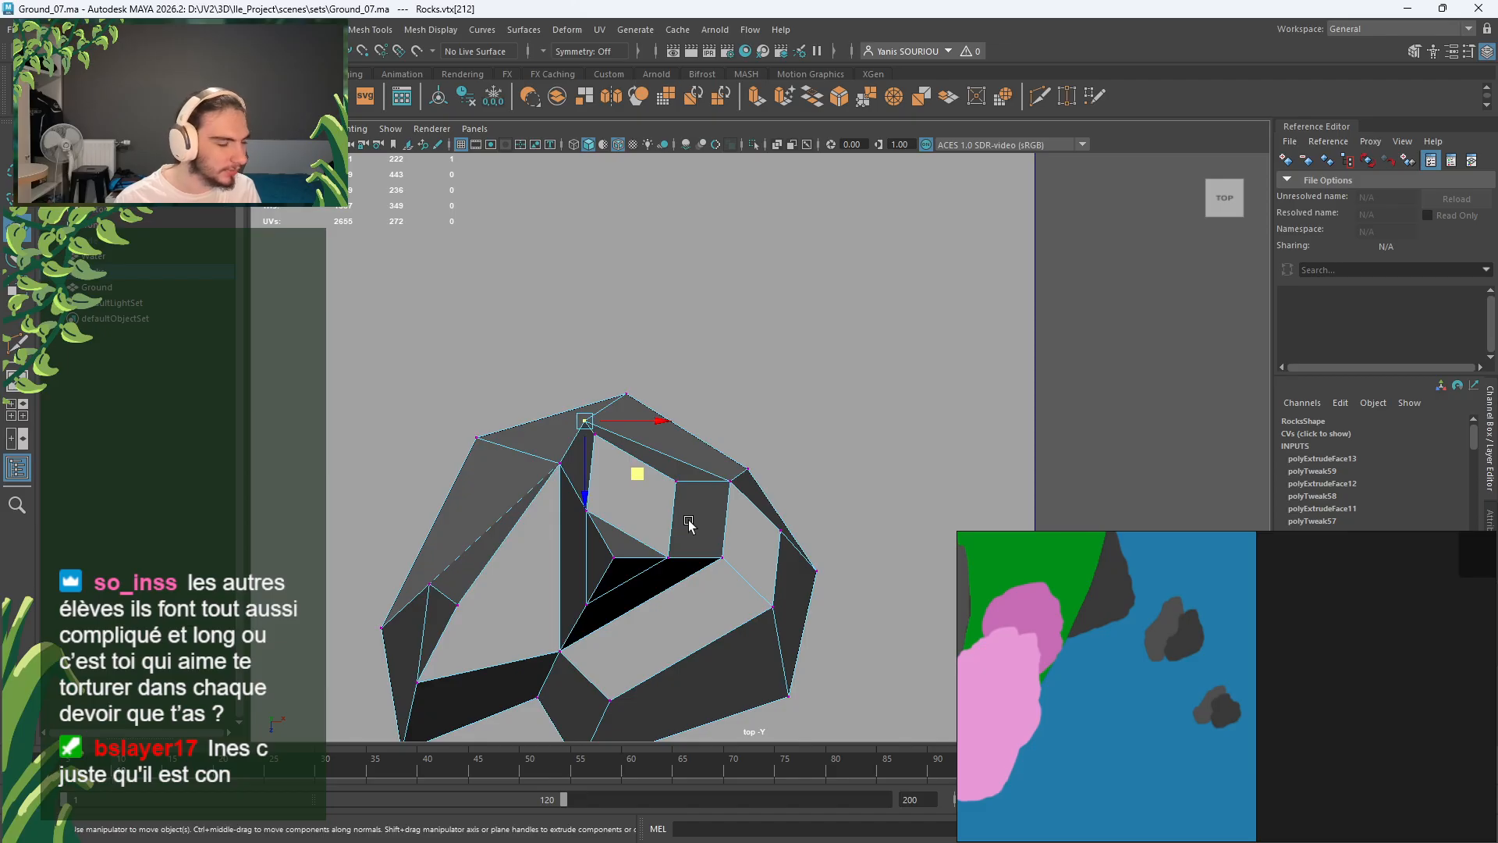
# Step: Separate the two overlapping vertices at the left block's rear inner corner, pulling the top one forward and outward and the lower one outward
pyautogui.click(552, 470)
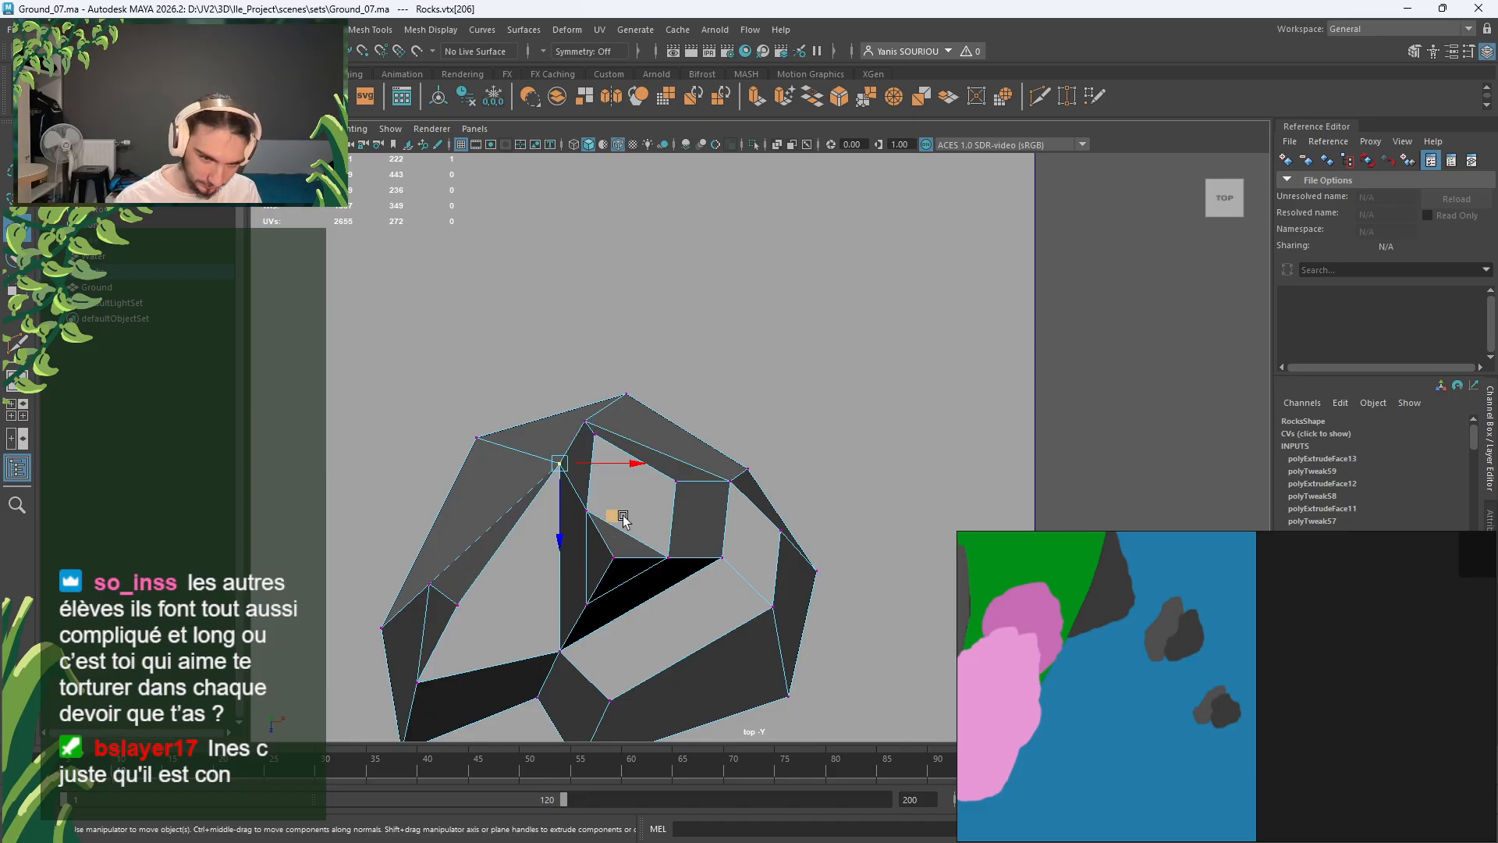
pyautogui.moveTo(612, 515); pyautogui.dragTo(584, 596)
pyautogui.click(557, 468)
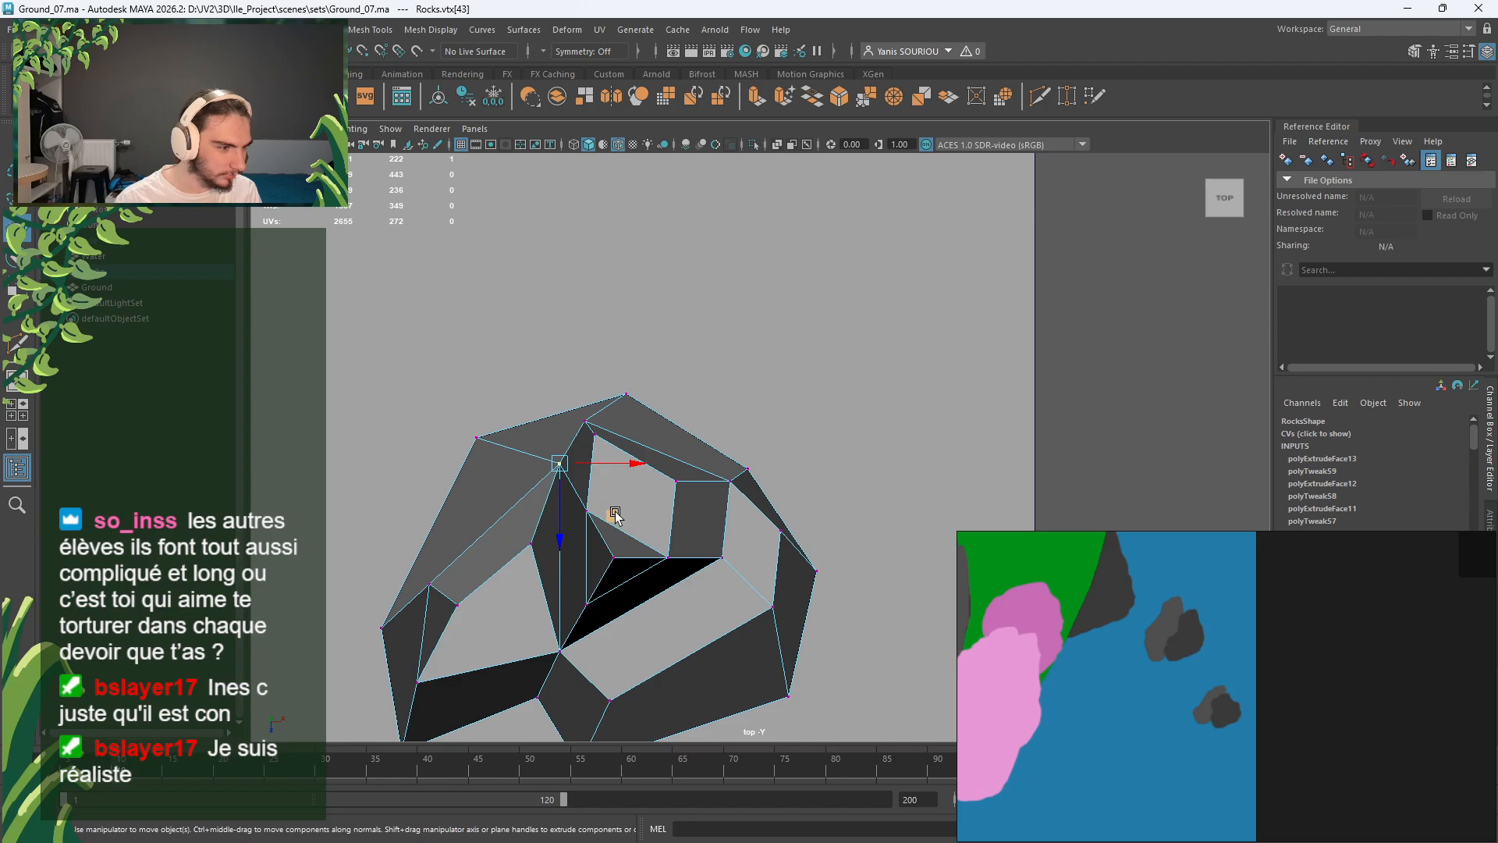
pyautogui.moveTo(615, 515); pyautogui.dragTo(572, 523)
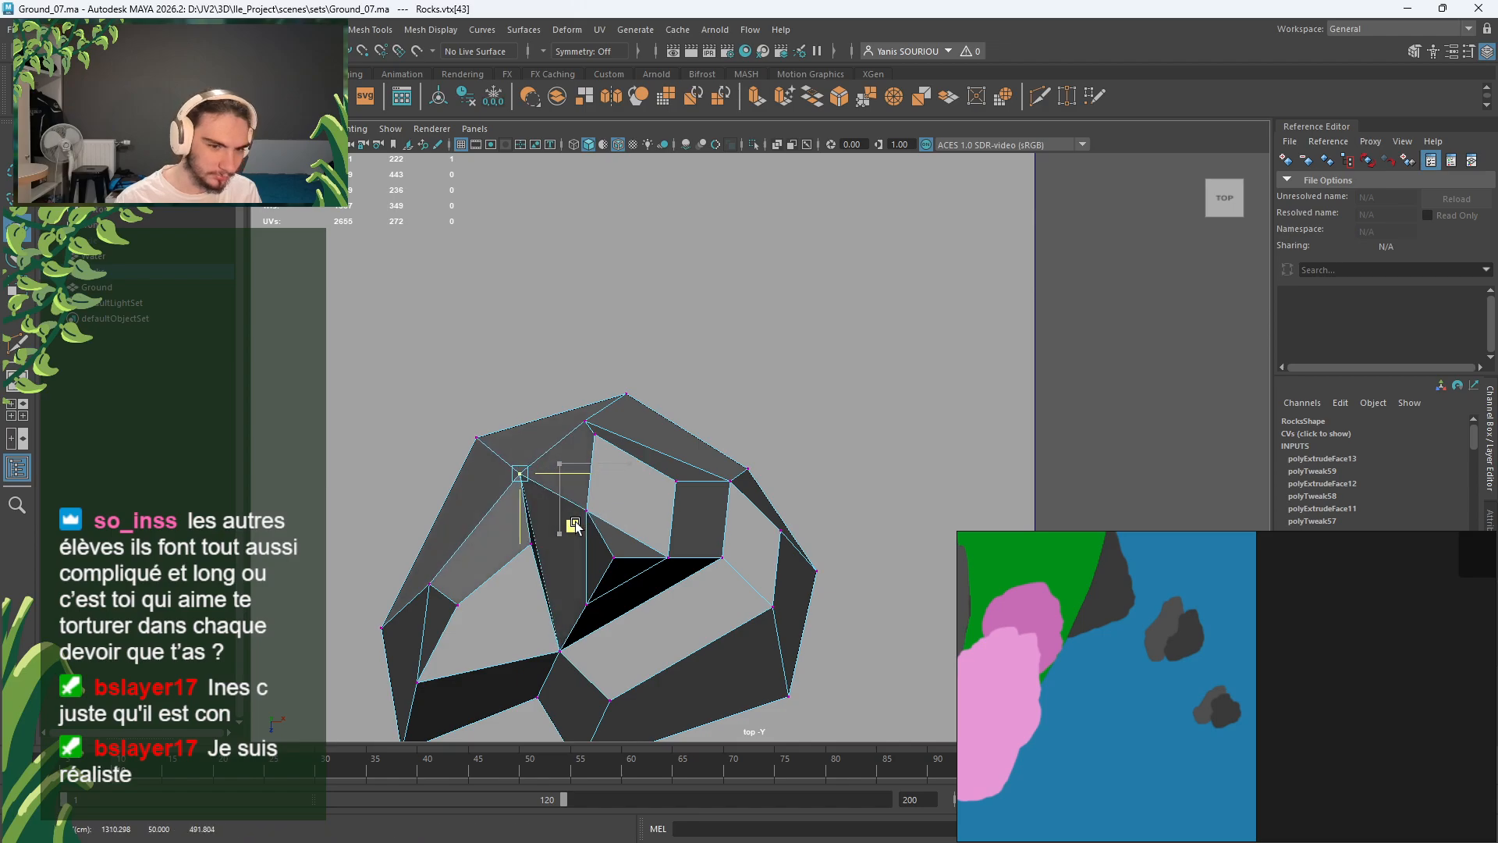
pyautogui.click(537, 546)
pyautogui.moveTo(585, 597); pyautogui.dragTo(548, 595)
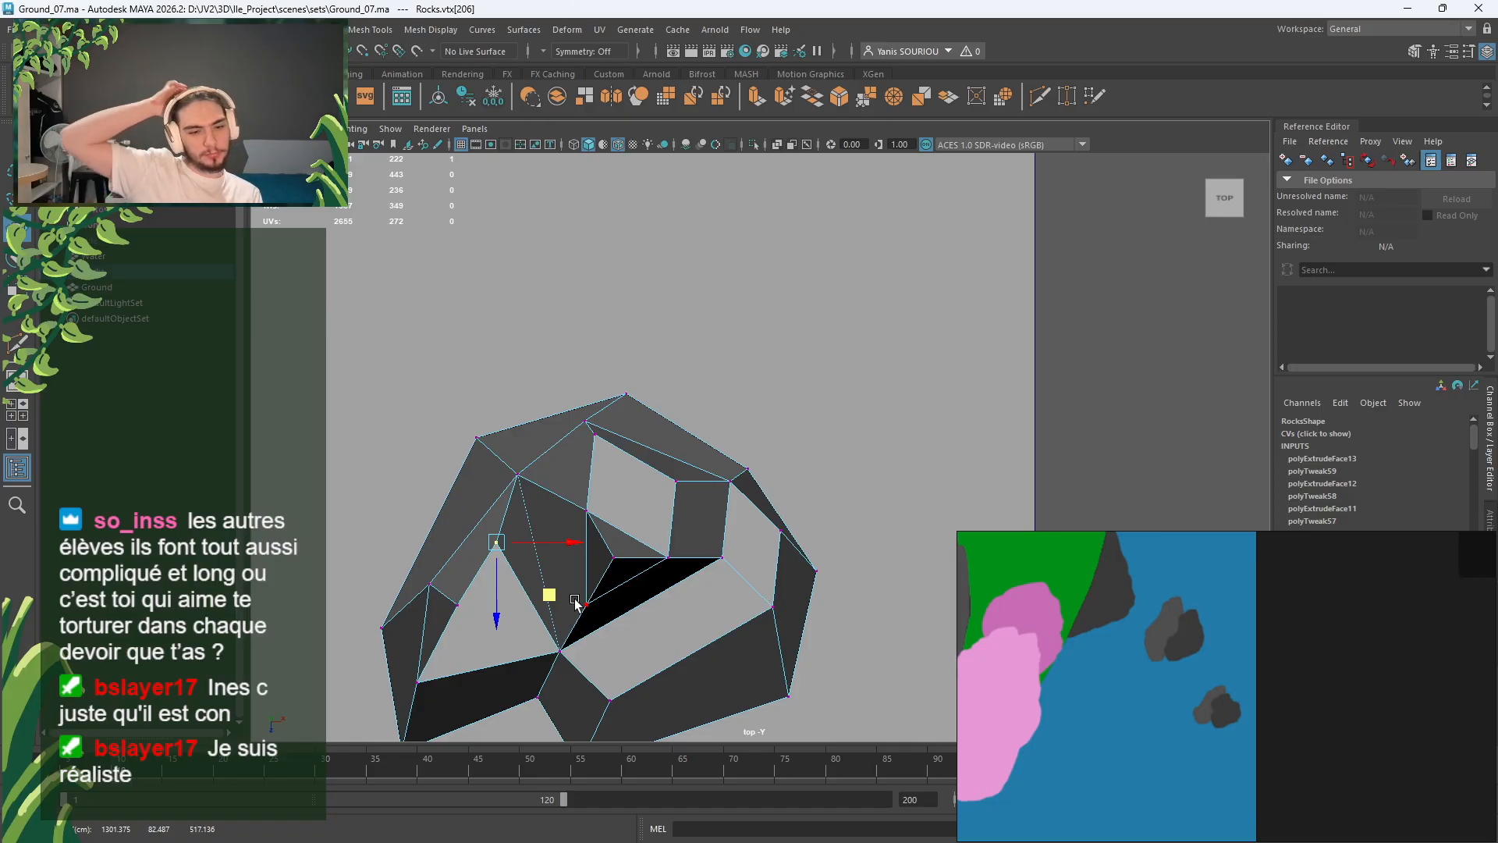
# Step: Move the left block's front inner top vertex rearward and outward, and snap the front outer top vertex onto it
pyautogui.click(559, 650)
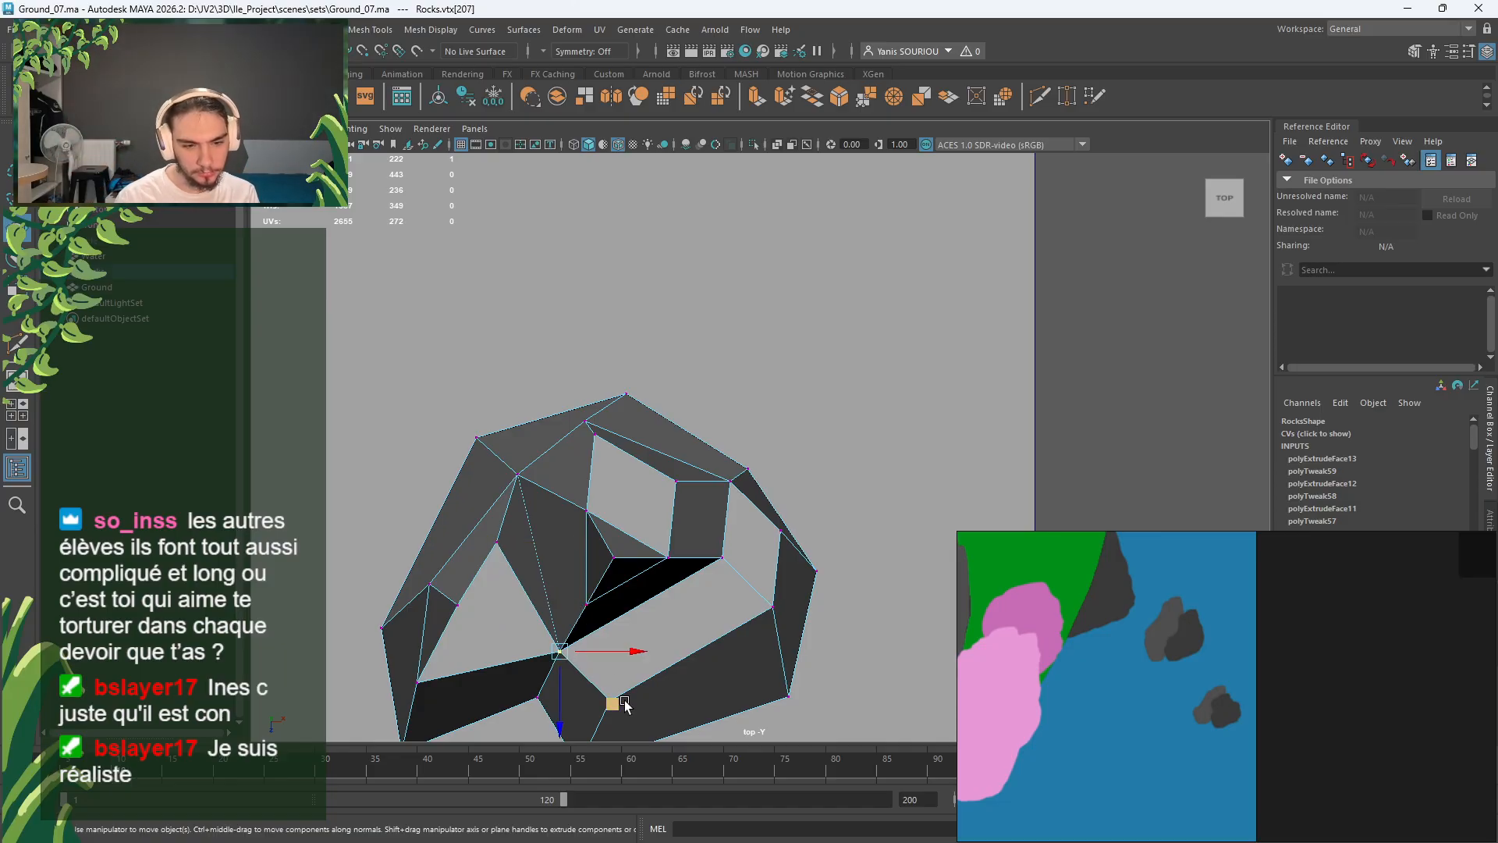
pyautogui.moveTo(617, 712); pyautogui.dragTo(485, 673)
pyautogui.click(419, 680)
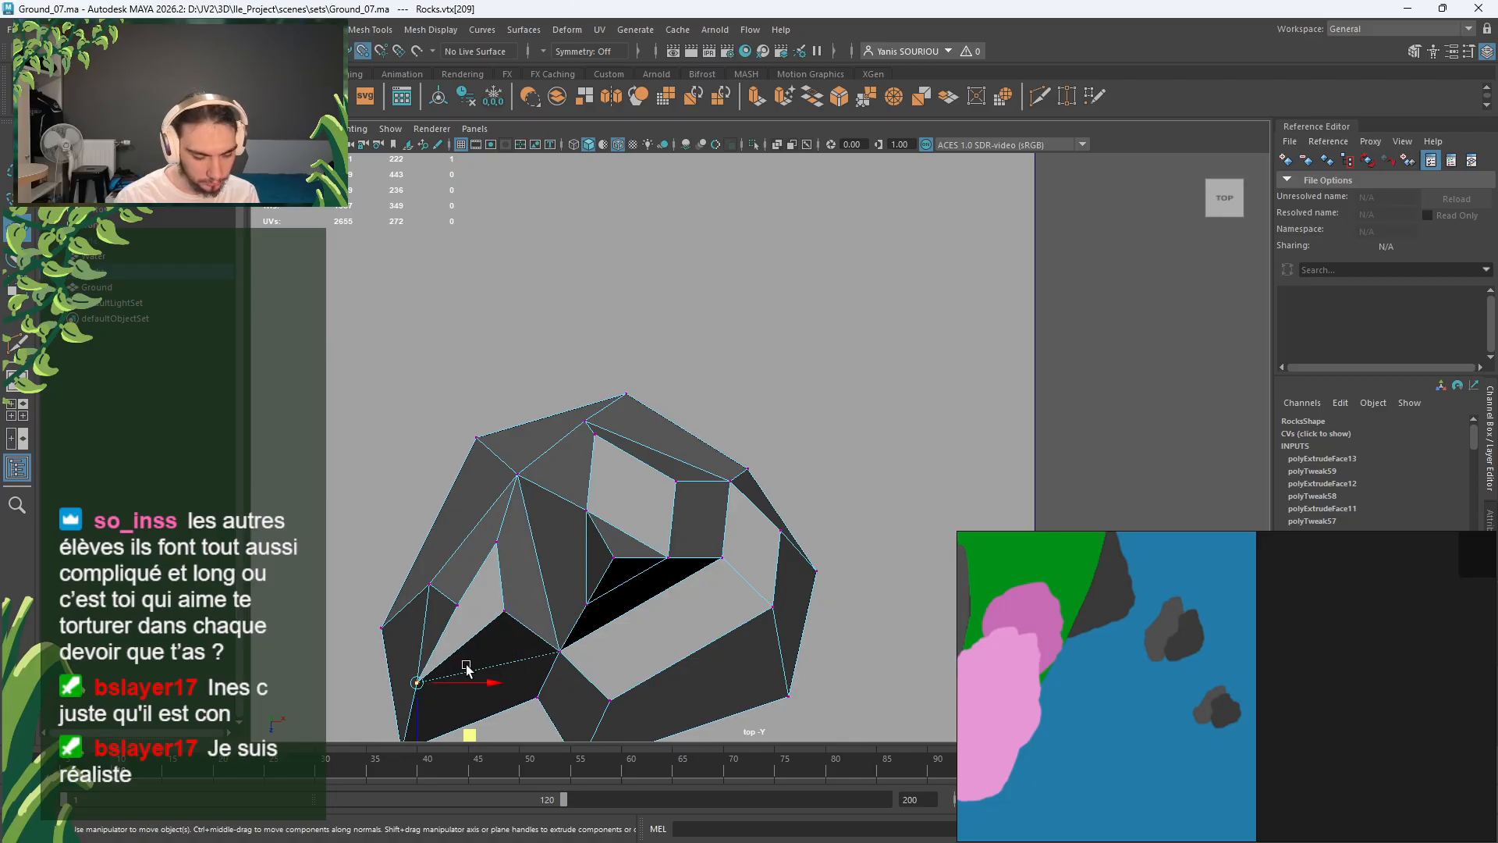
pyautogui.click(504, 614)
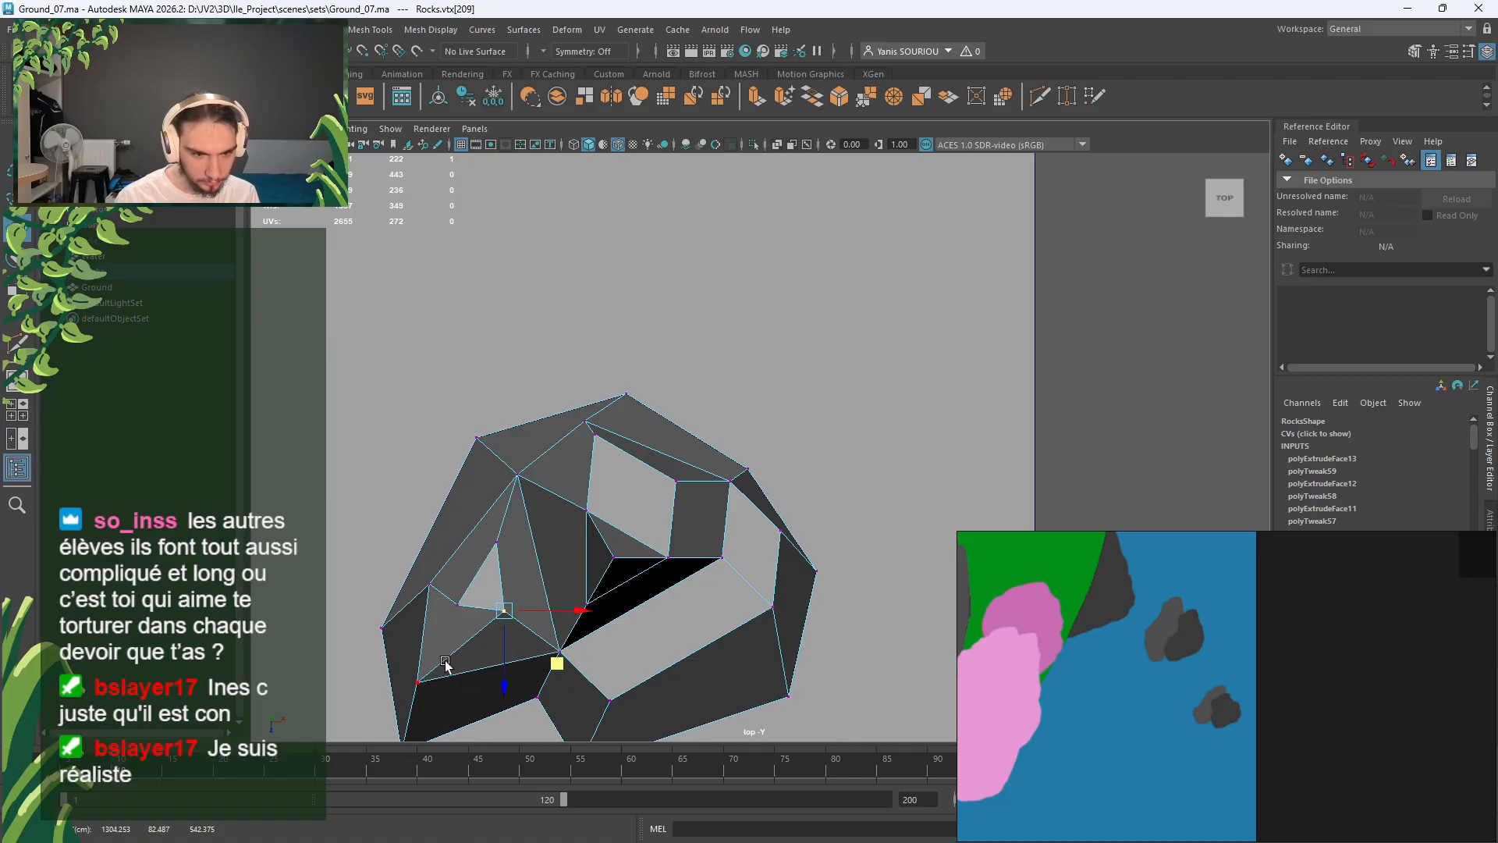
# Step: Nudge the mid-height vertex at the left block's front outer corner slightly rearward and inward
pyautogui.click(450, 613)
pyautogui.click(424, 680)
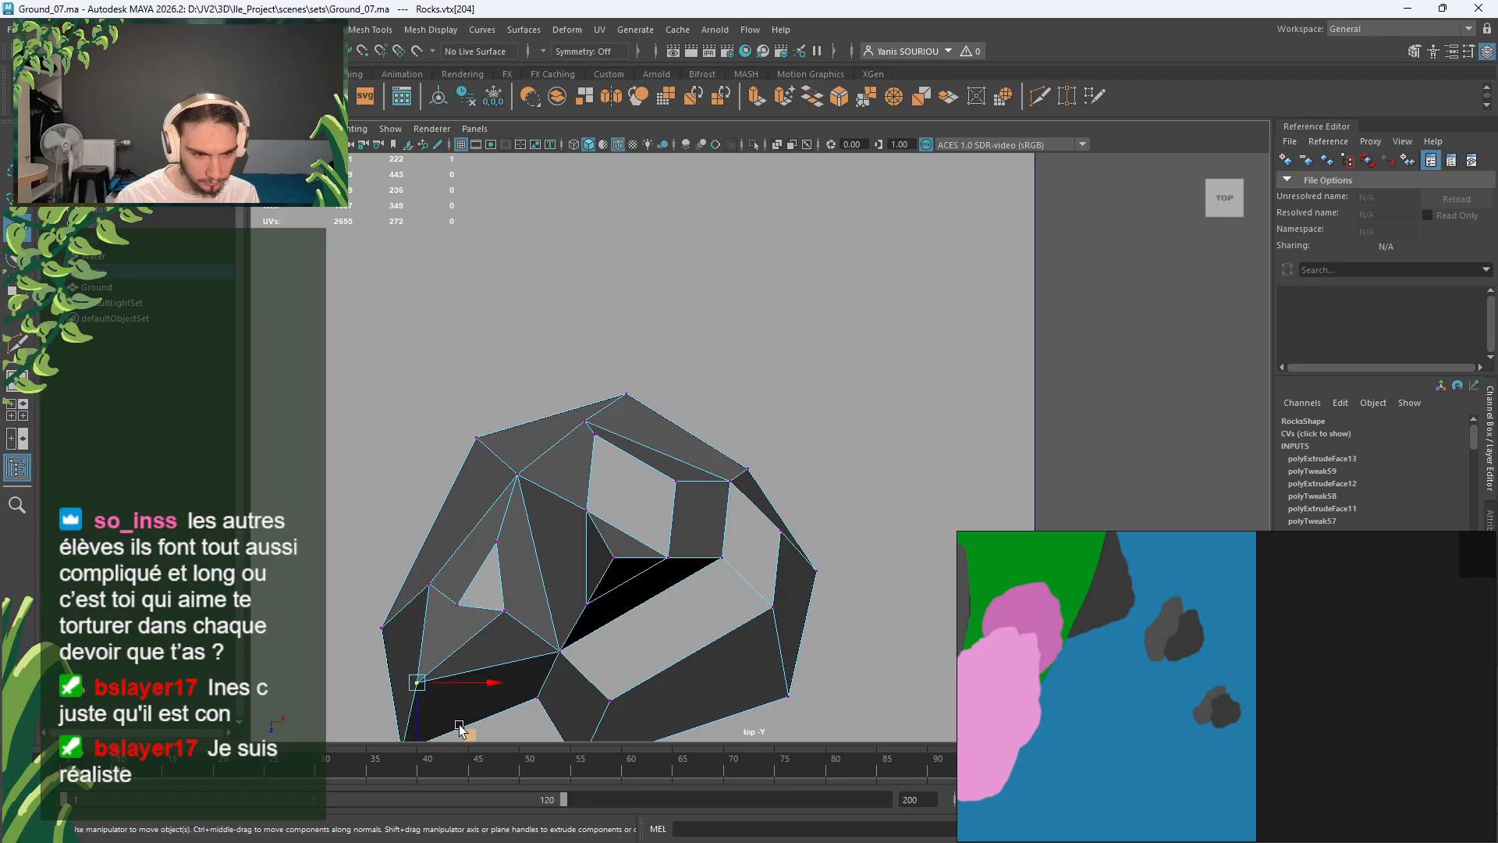
pyautogui.moveTo(462, 730)
pyautogui.mouseDown()
pyautogui.moveTo(510, 700)
pyautogui.moveTo(473, 700)
pyautogui.moveTo(501, 728)
pyautogui.moveTo(468, 720)
pyautogui.mouseUp()
pyautogui.click(518, 474)
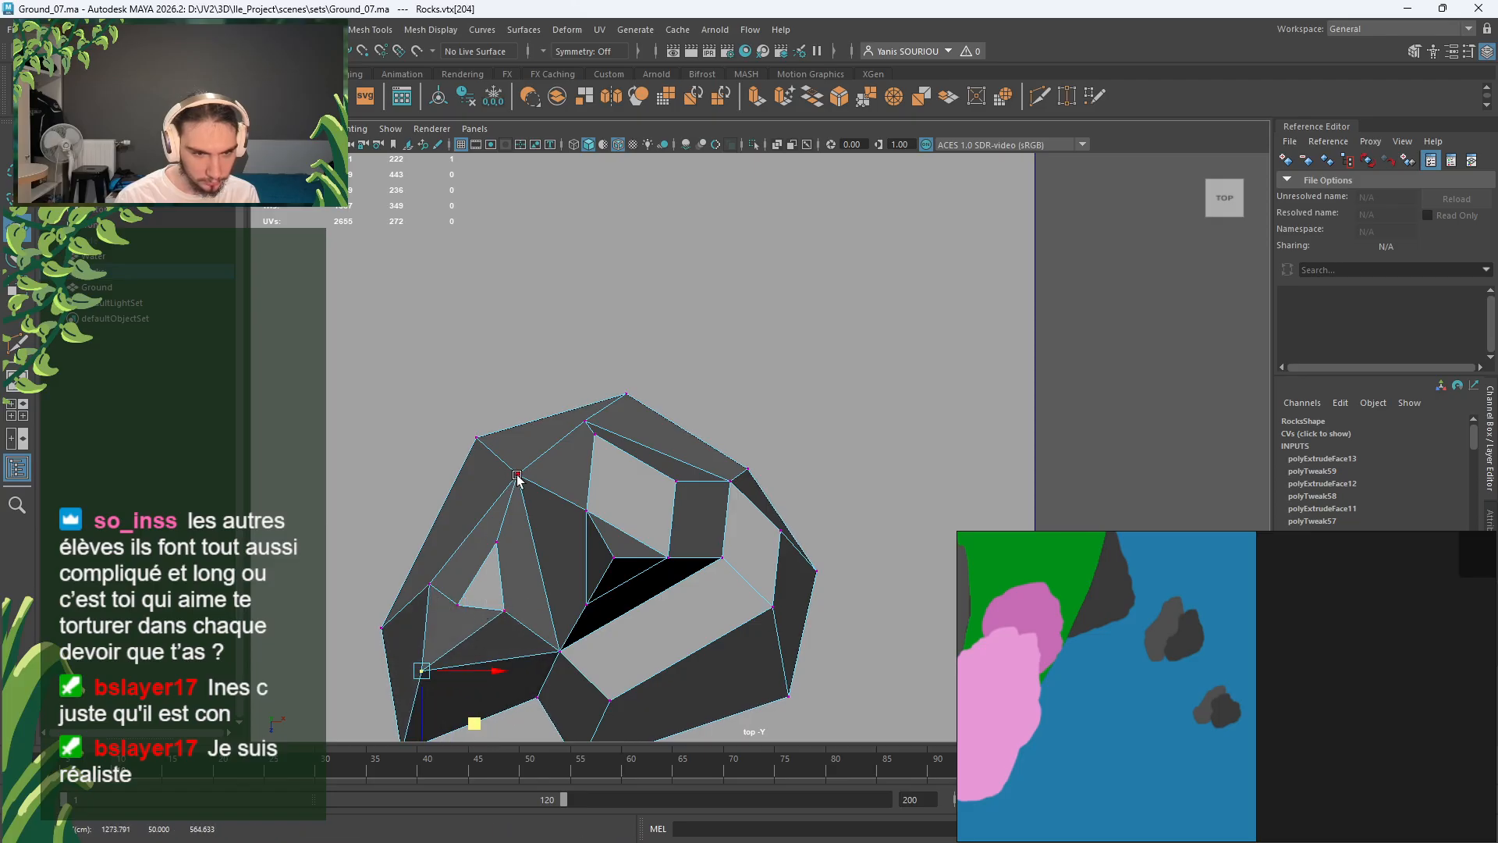
# Step: Snap the central peak's rear-left top vertex onto the inner top vertex in front of it, and shift the rear-right top vertex left
pyautogui.click(594, 440)
pyautogui.moveTo(643, 487); pyautogui.dragTo(627, 499)
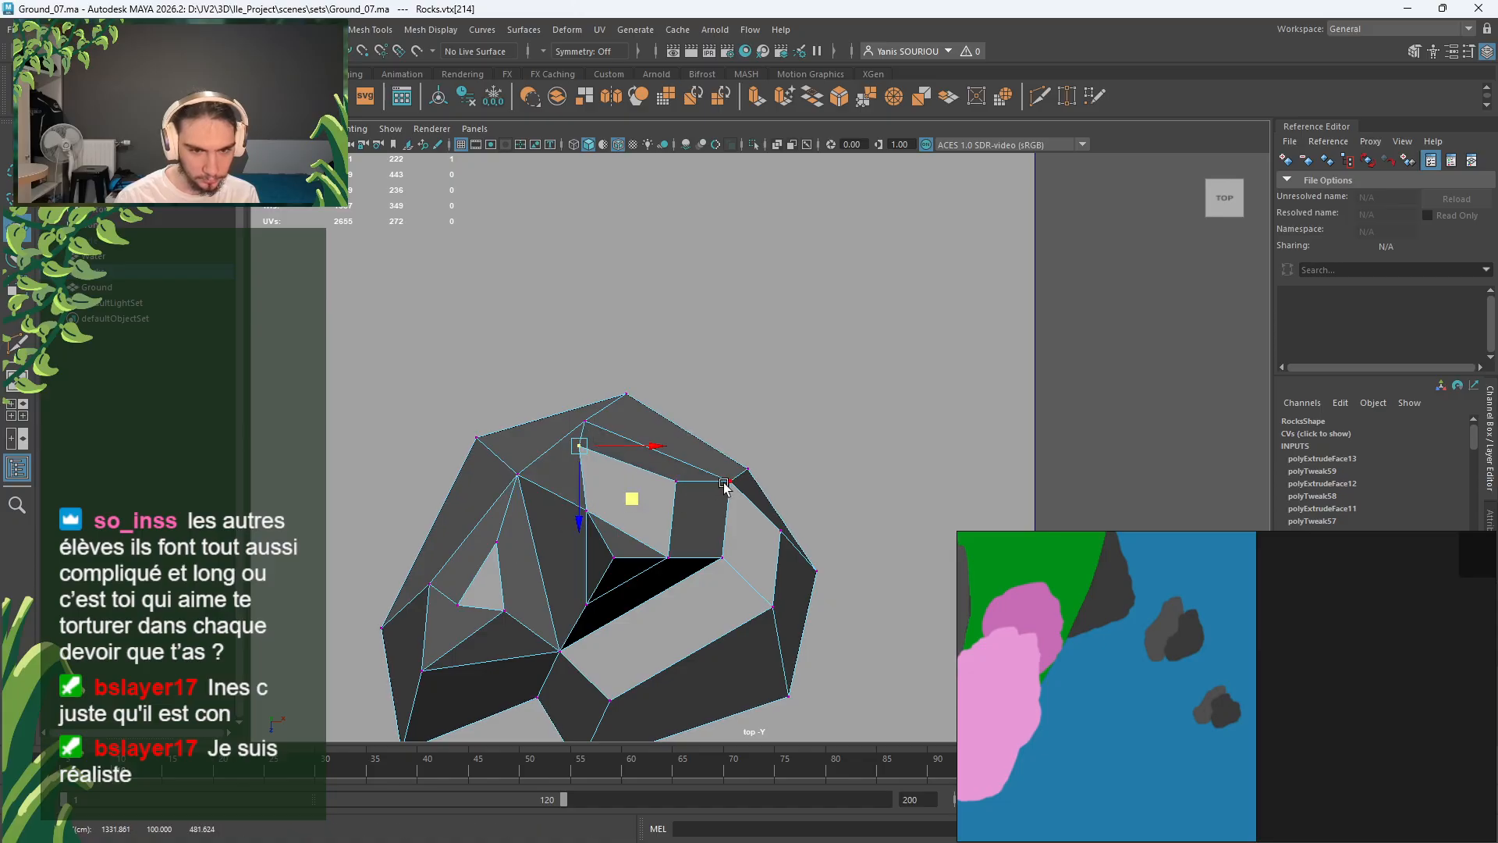
pyautogui.press('x')
pyautogui.moveTo(596, 512); pyautogui.dragTo(589, 513, button='middle')
pyautogui.click(673, 482)
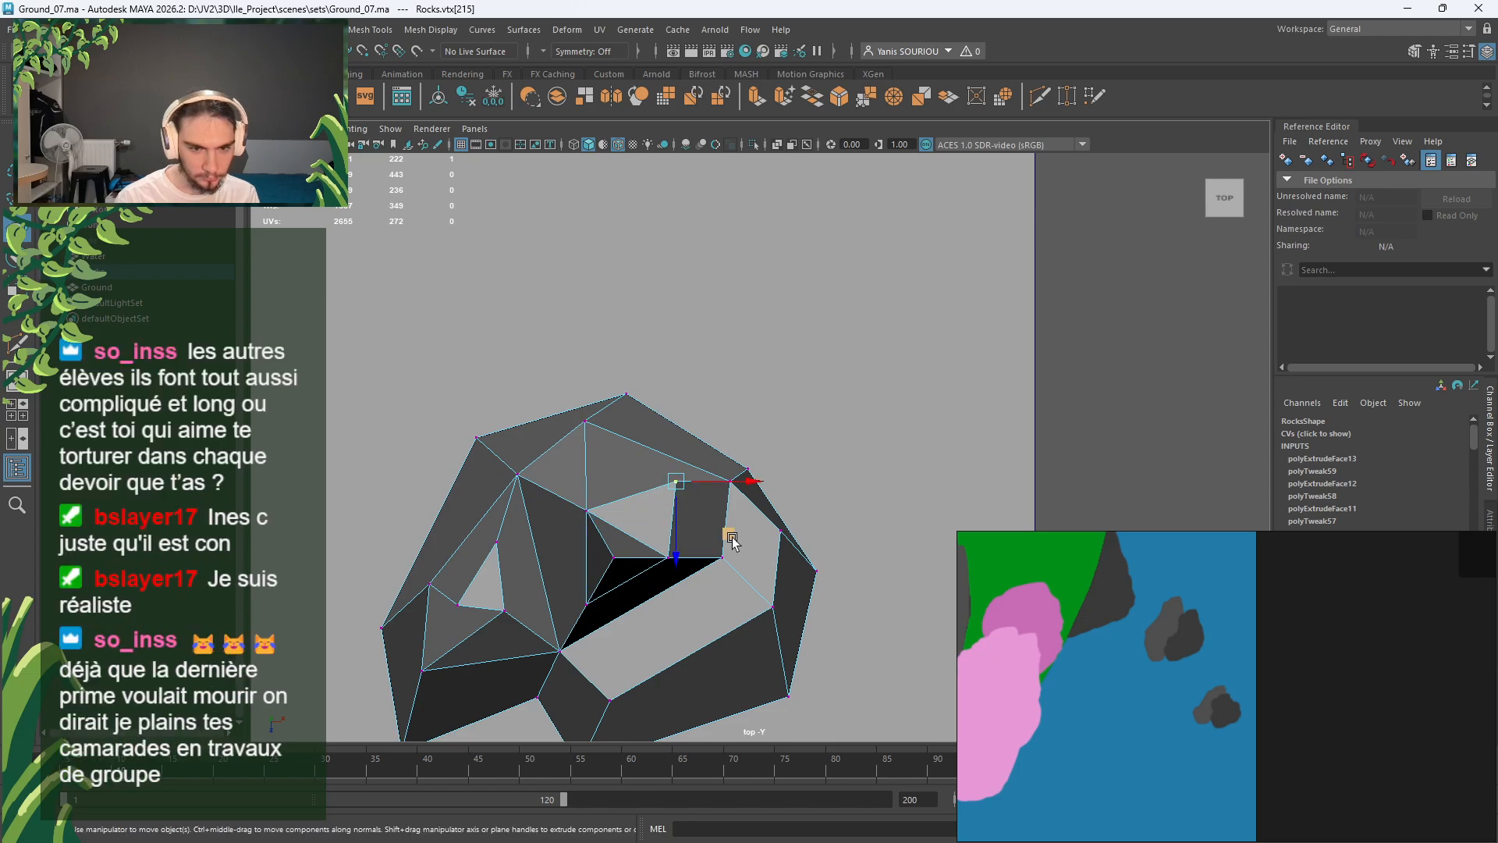
pyautogui.moveTo(726, 538); pyautogui.dragTo(703, 538, button='middle')
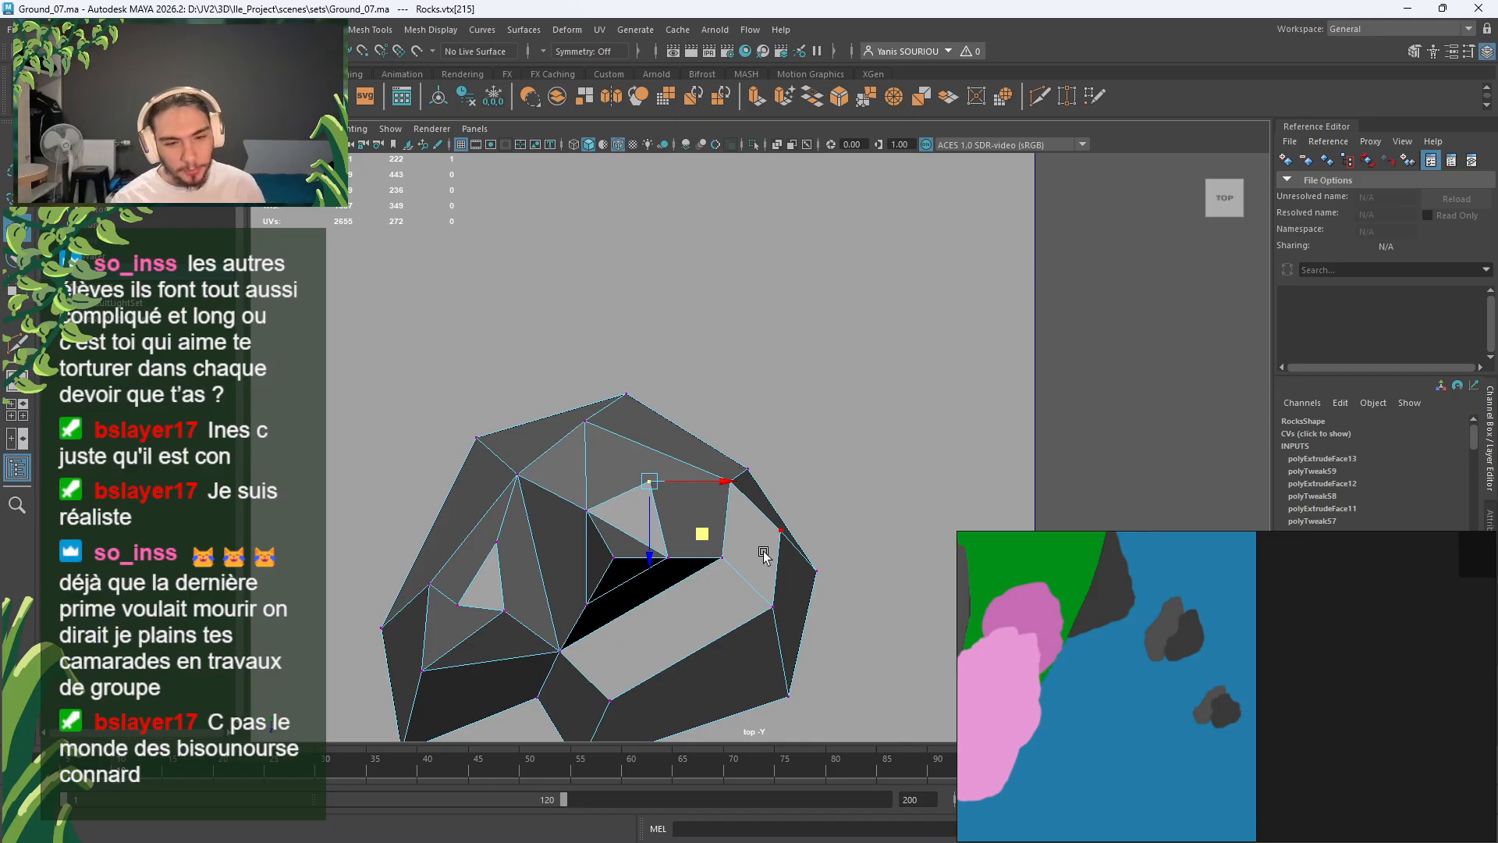
# Step: Move the right ledge's rear outer top vertex slightly inward, and pull its front outer top vertex forward
pyautogui.click(764, 556)
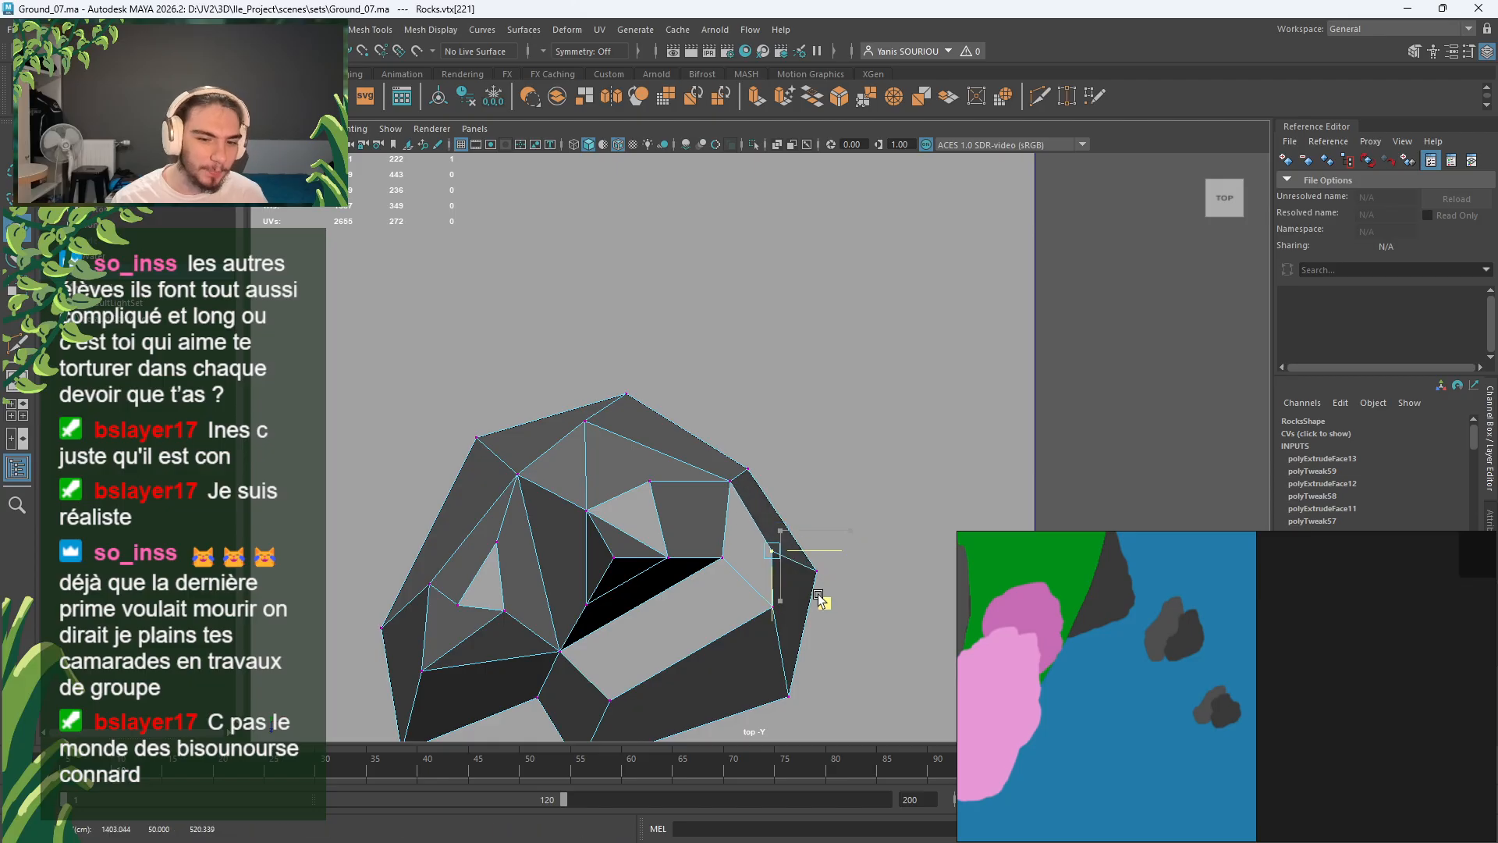
pyautogui.moveTo(812, 582); pyautogui.dragTo(811, 592)
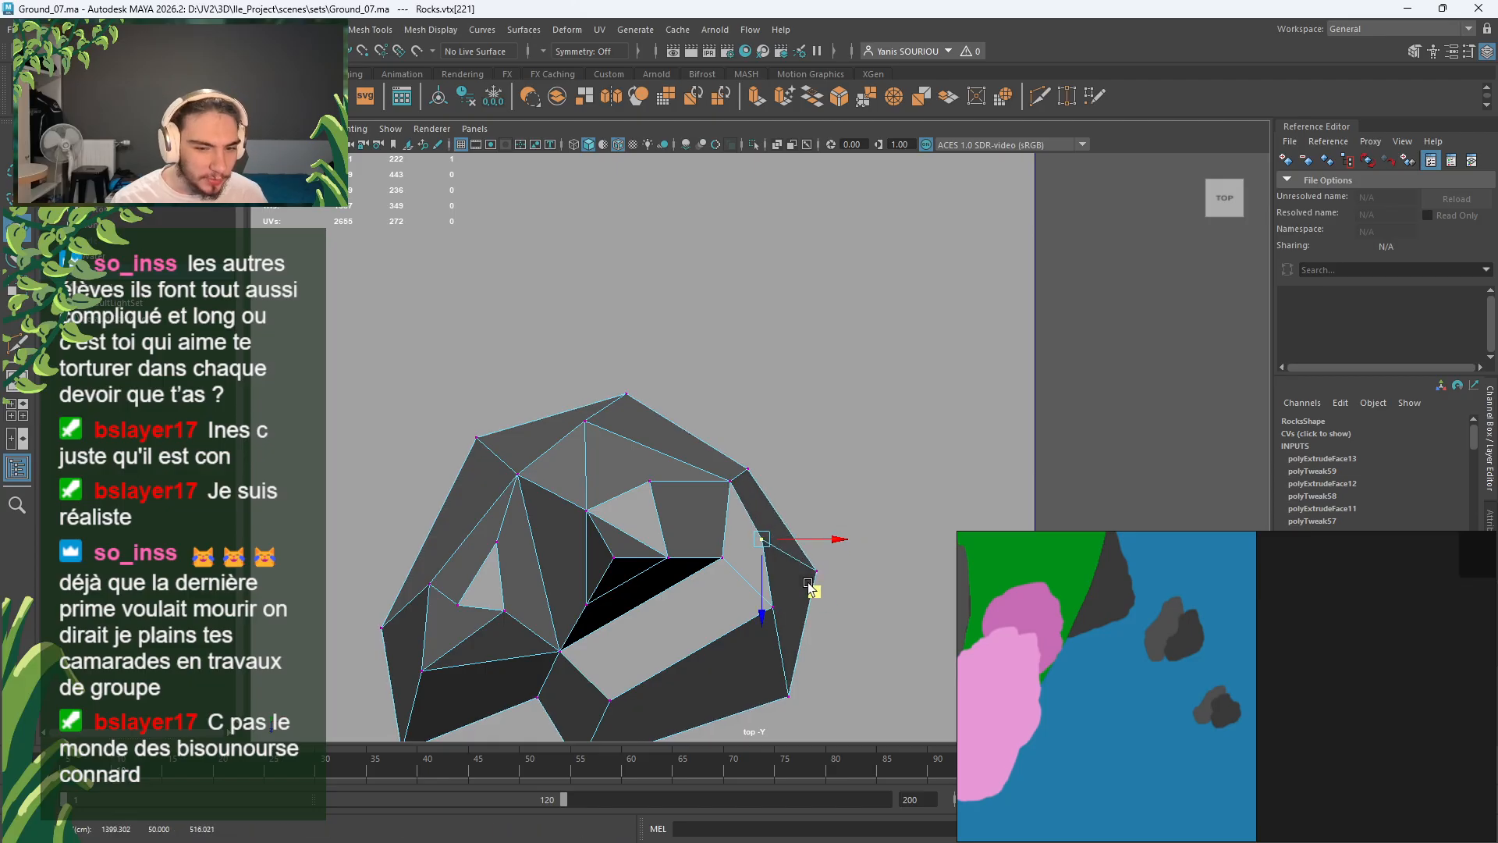
pyautogui.click(773, 608)
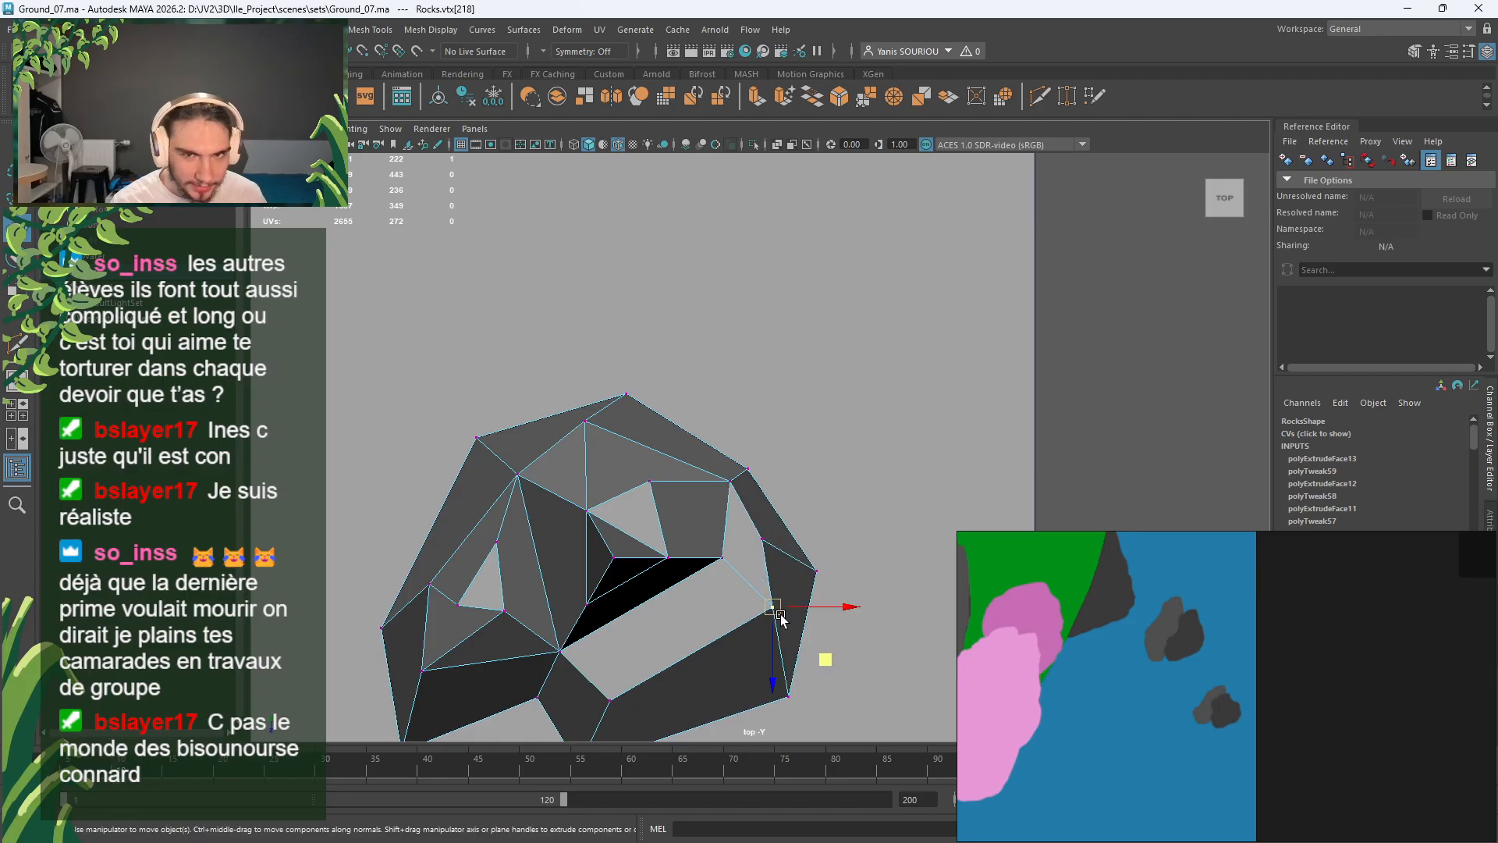
pyautogui.moveTo(831, 665); pyautogui.dragTo(822, 714)
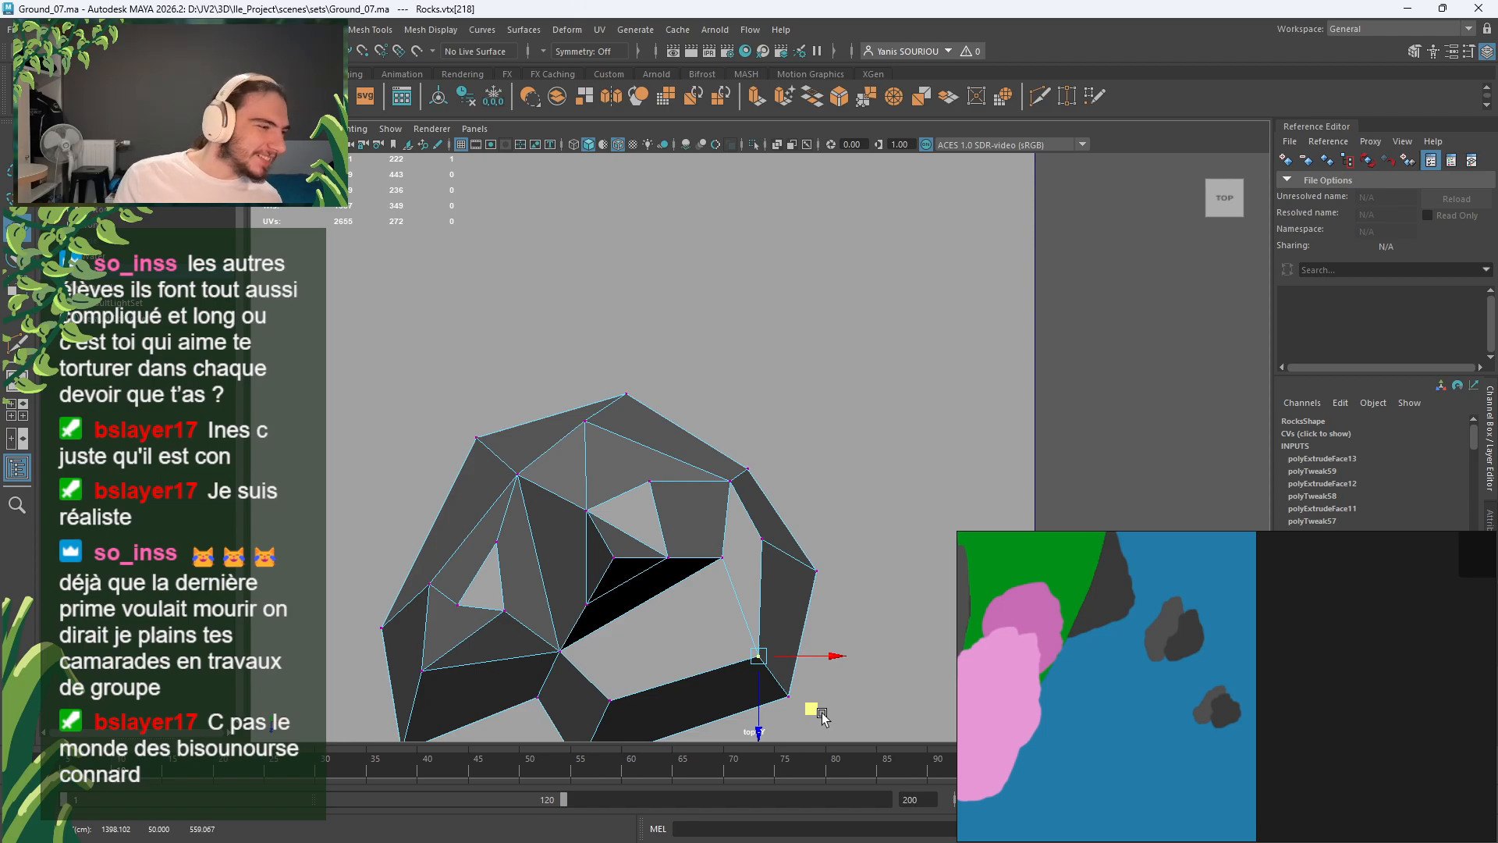
# Step: Shift the vertex where the left block meets the front ledge outward, and snap the ledge's front-left top vertex onto its front-right one
pyautogui.click(560, 650)
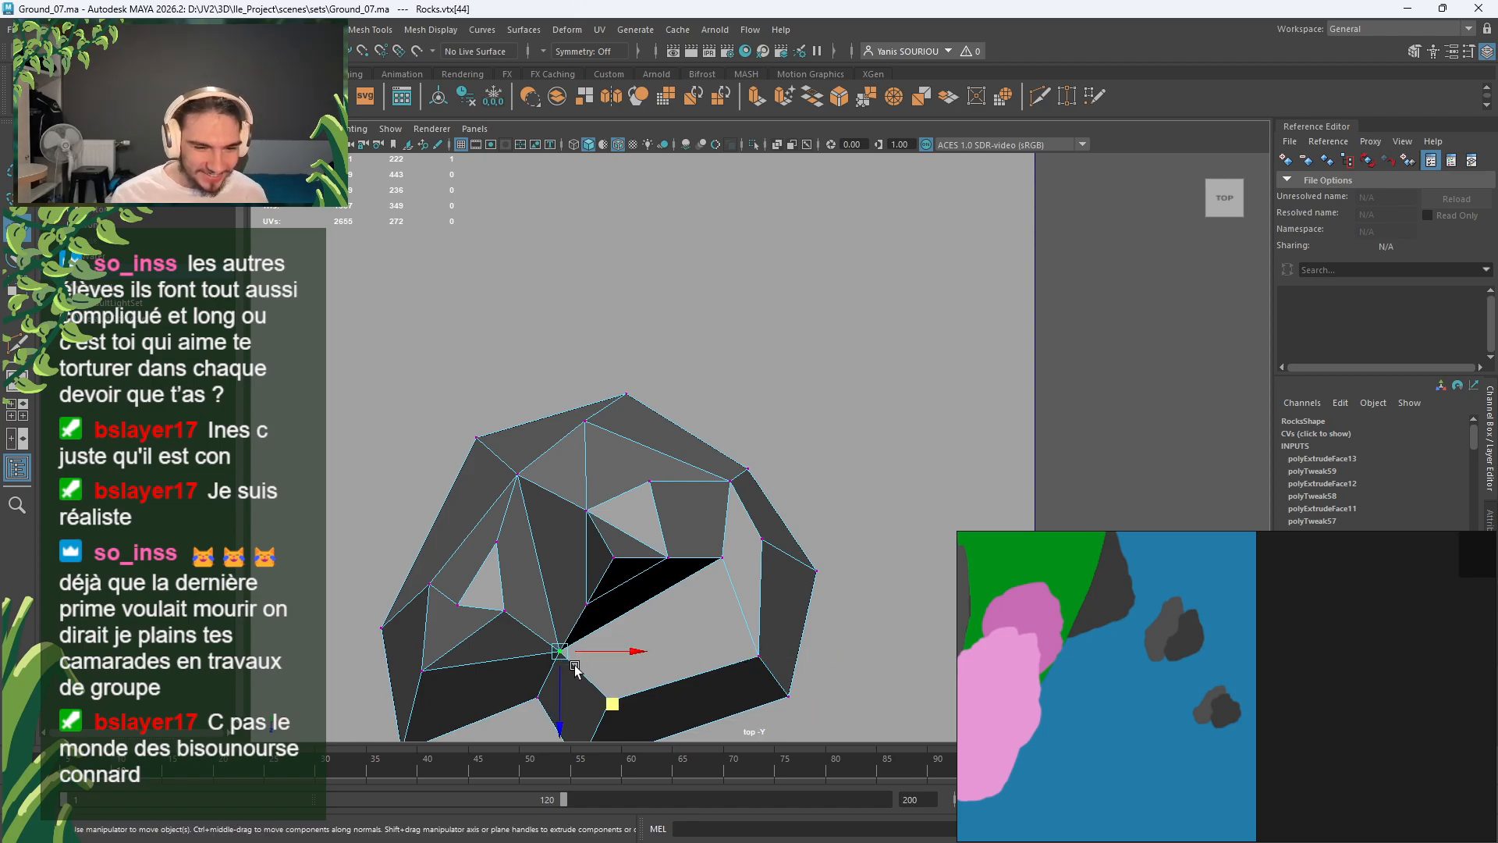
pyautogui.moveTo(611, 706); pyautogui.dragTo(595, 722)
pyautogui.click(613, 706)
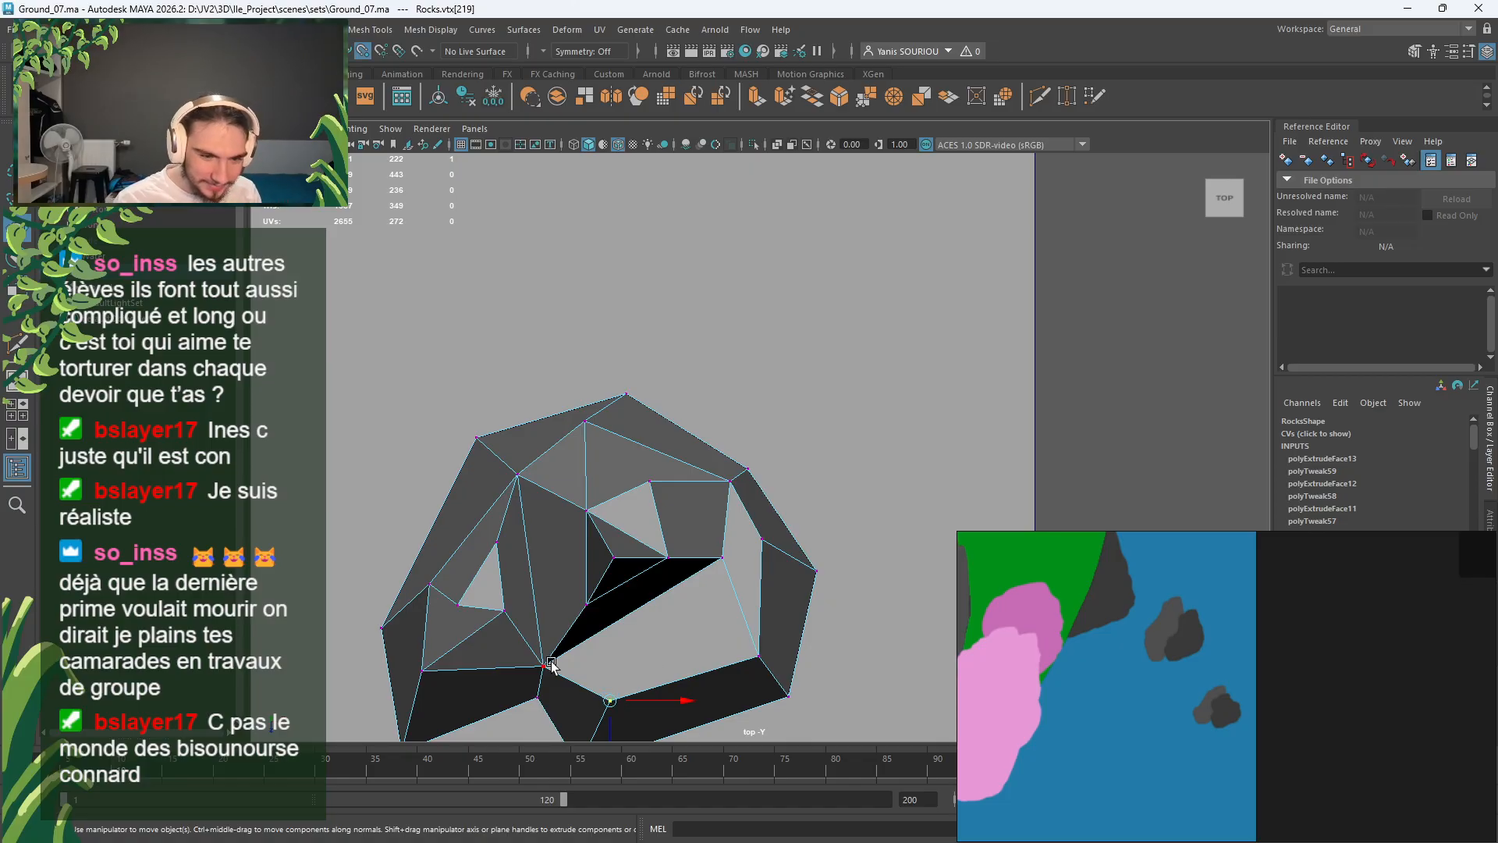
pyautogui.press('x')
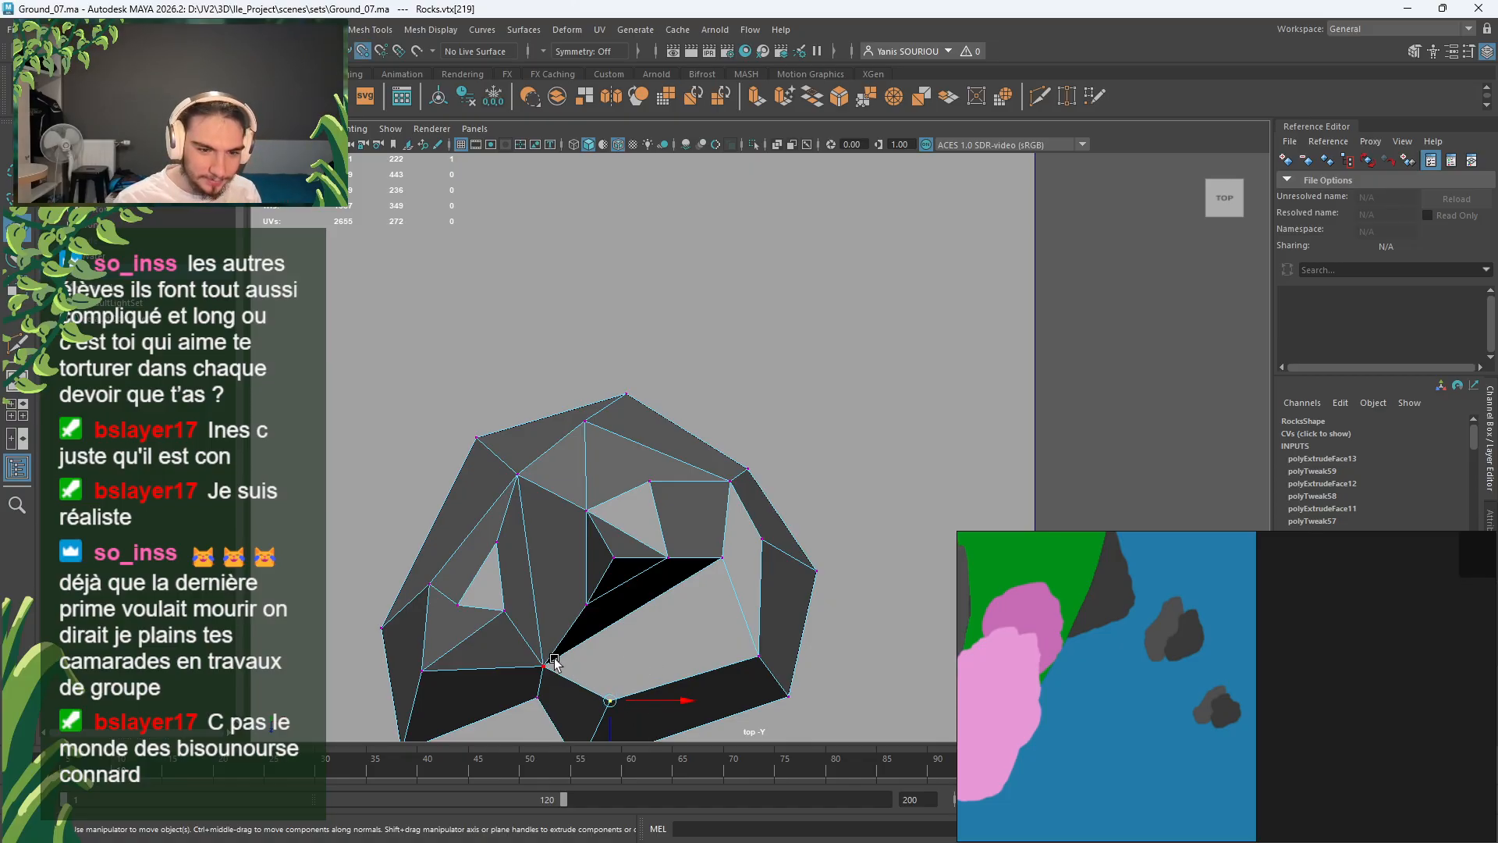
pyautogui.moveTo(732, 655); pyautogui.dragTo(753, 655, button='middle')
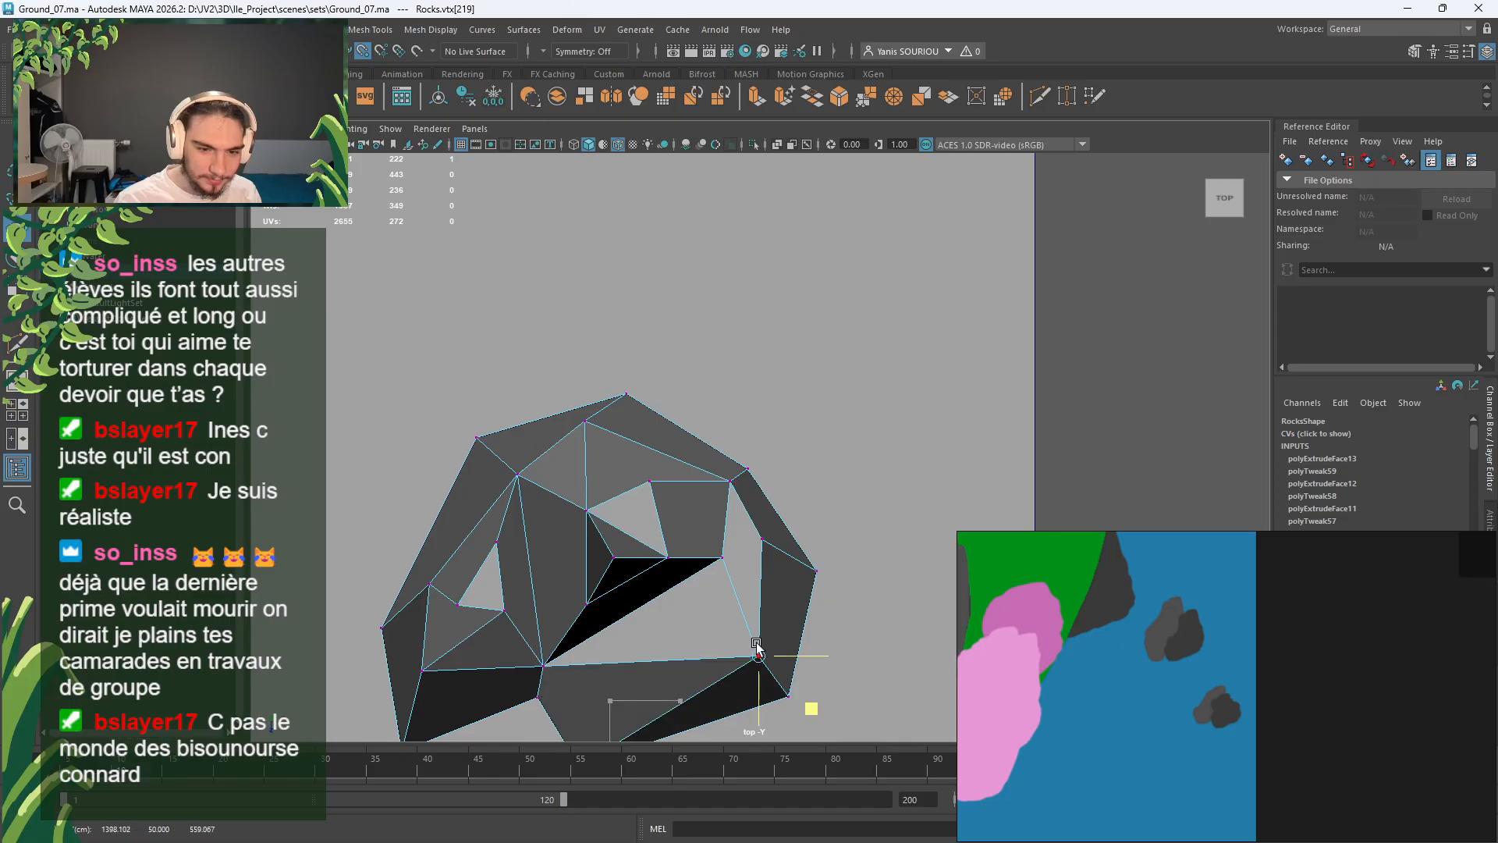
# Step: Pull the central peak's front-right lower vertex forward, and nudge the top vertex behind it slightly rearward and right
pyautogui.click(718, 573)
pyautogui.moveTo(775, 610); pyautogui.dragTo(752, 666)
pyautogui.click(673, 560)
pyautogui.moveTo(721, 610); pyautogui.dragTo(728, 600)
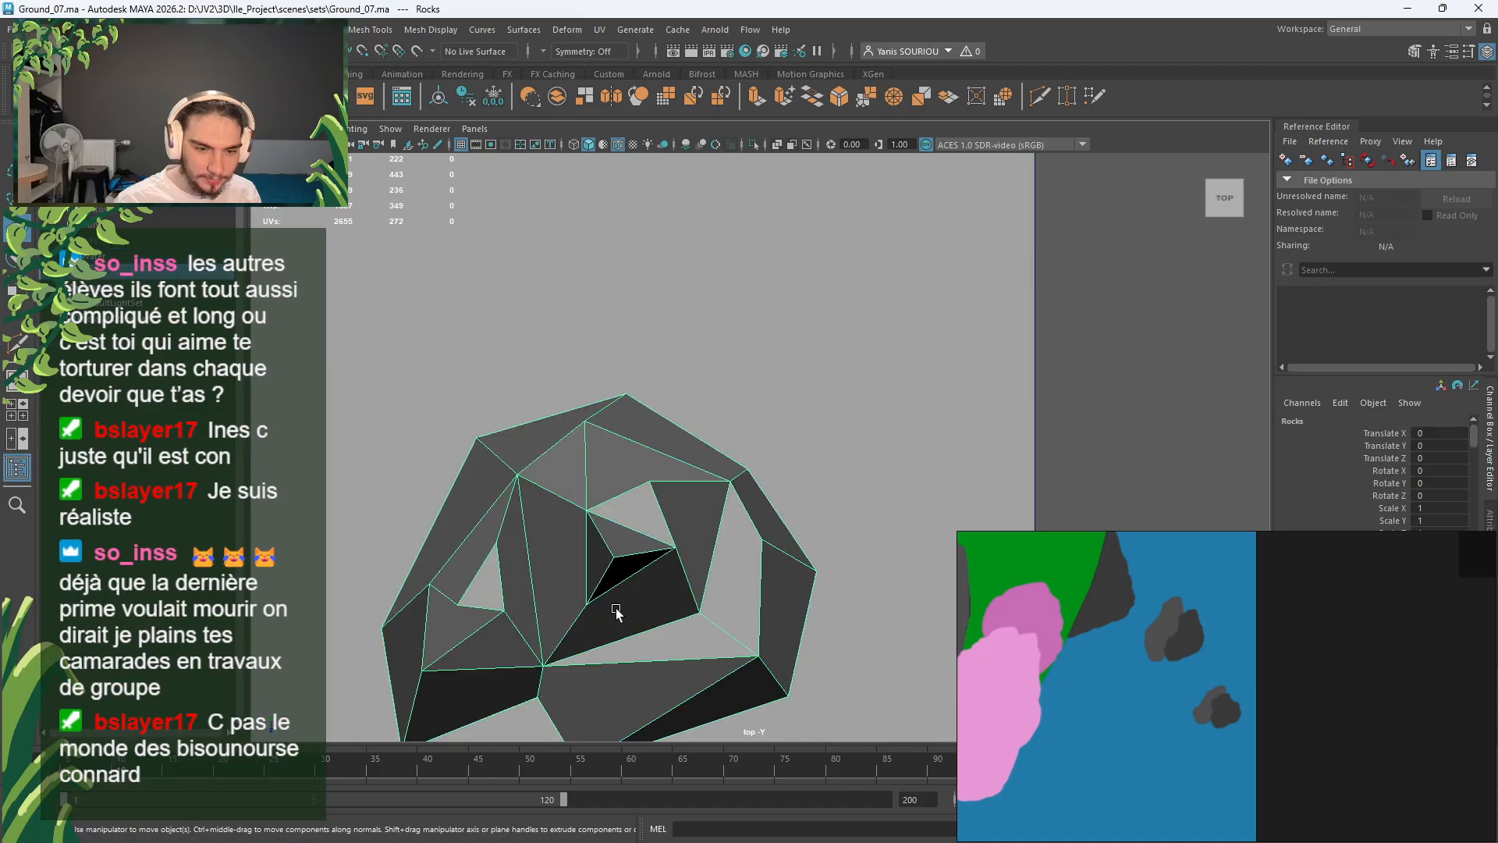
# Step: Return to vertex editing and shift the two vertices of the central peak's dark inner face left and slightly forward
pyautogui.moveTo(610, 396); pyautogui.dragTo(520, 392, button='right')
pyautogui.click(583, 606)
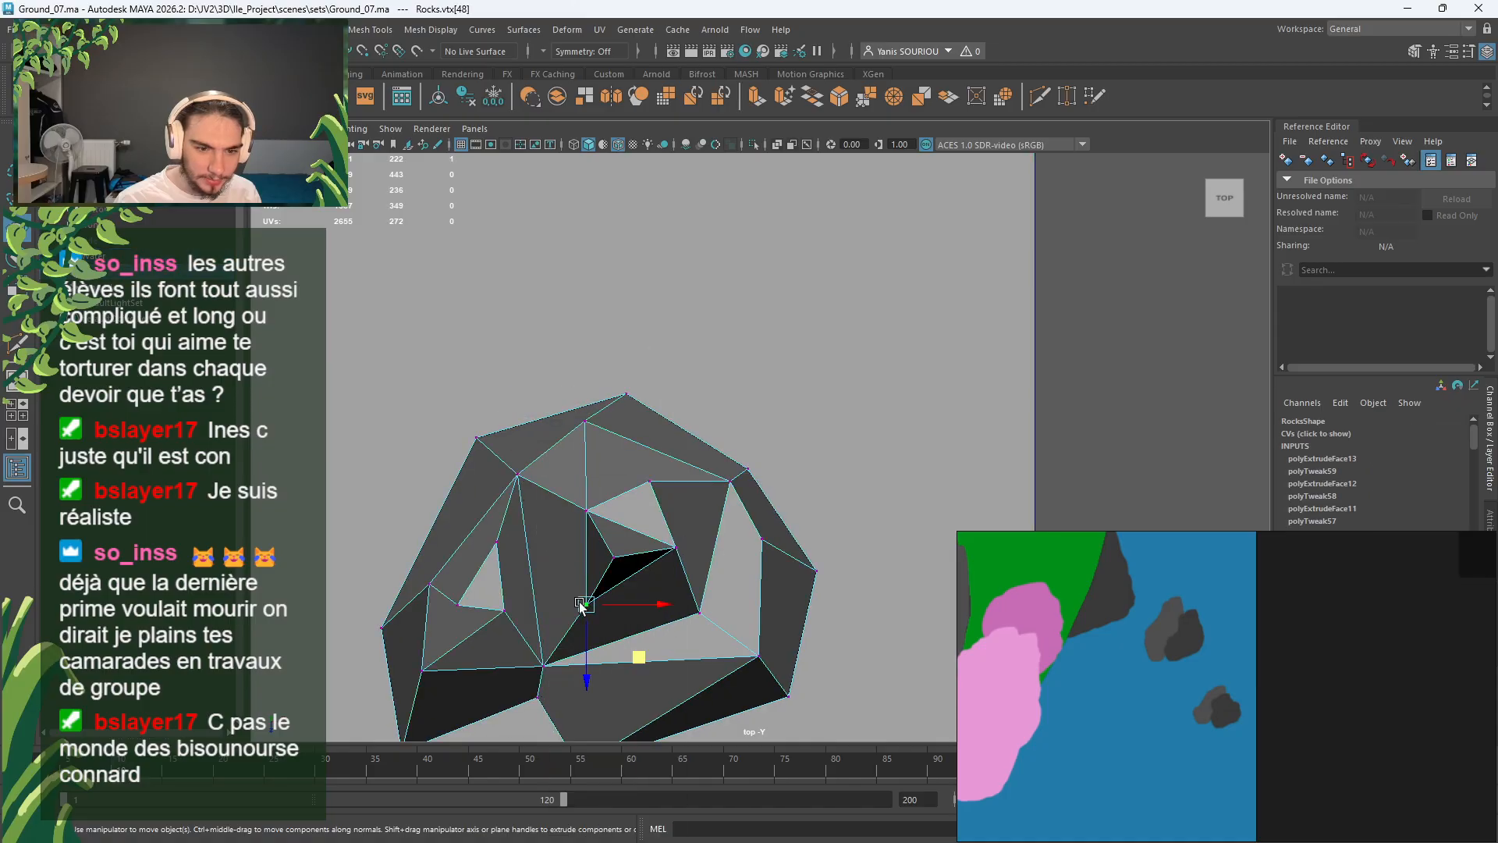
pyautogui.moveTo(647, 654)
pyautogui.mouseDown()
pyautogui.moveTo(596, 649)
pyautogui.moveTo(629, 661)
pyautogui.mouseUp()
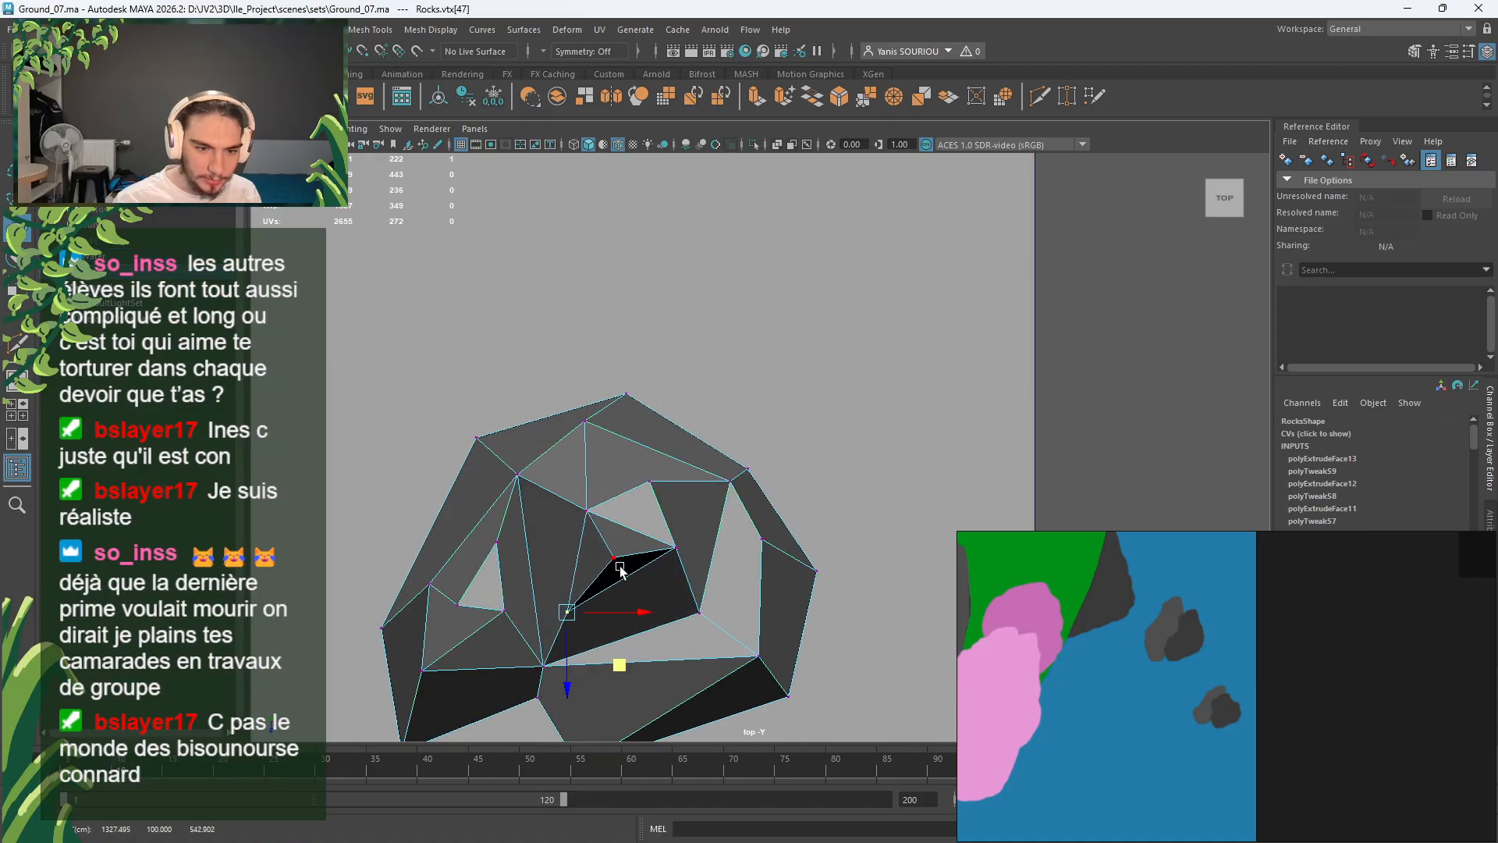
pyautogui.click(618, 563)
pyautogui.moveTo(669, 614); pyautogui.dragTo(637, 625)
# Step: Move the central peak's rear and inner-left top vertices left, and snap the leftover overlapping top vertex onto the inner-left one
pyautogui.click(586, 510)
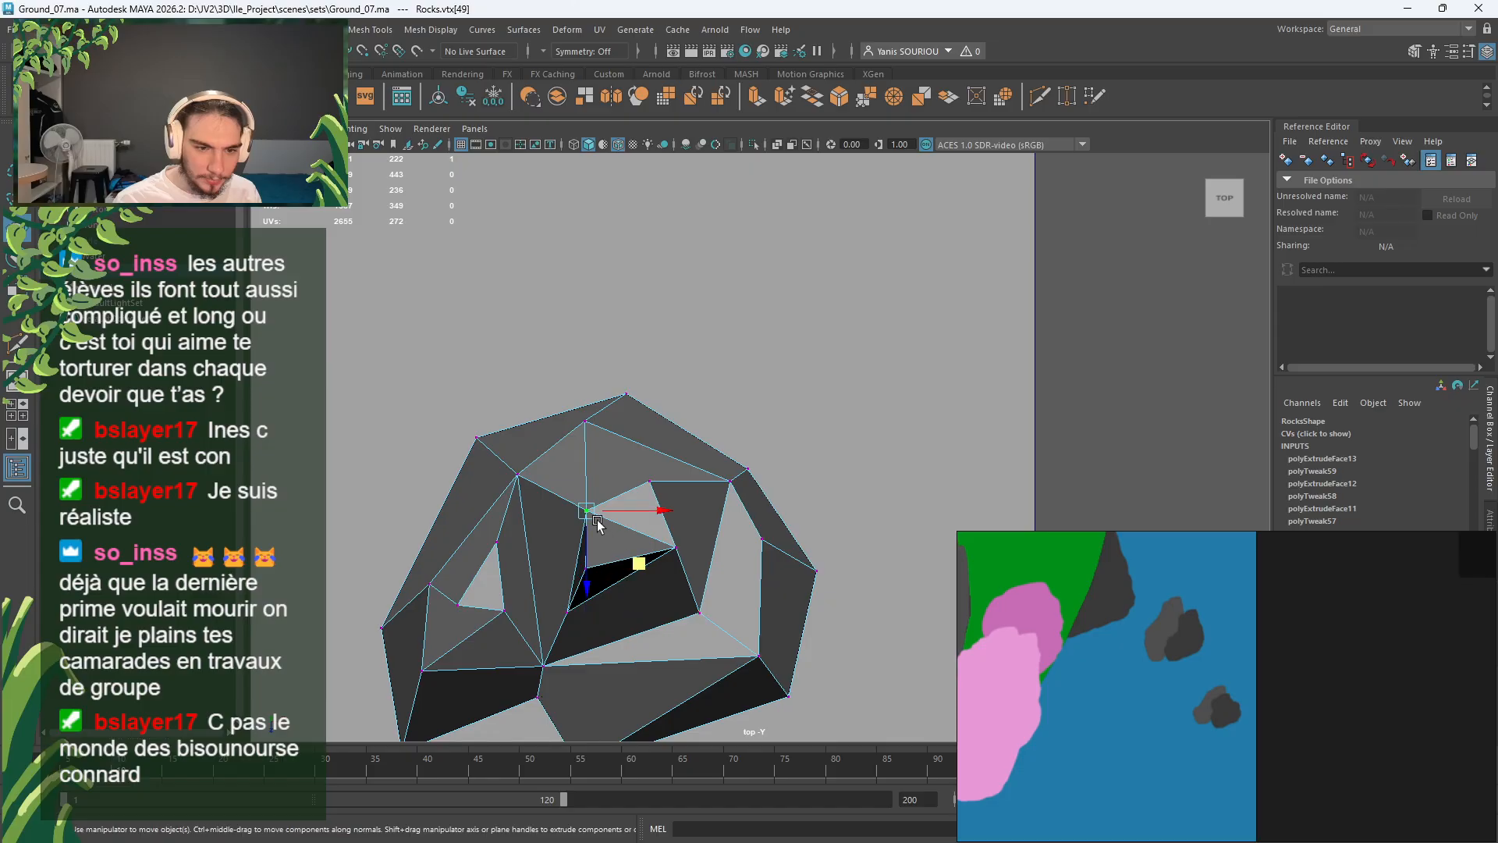
pyautogui.click(648, 483)
pyautogui.moveTo(703, 536); pyautogui.dragTo(609, 597)
pyautogui.click(590, 515)
pyautogui.click(587, 511)
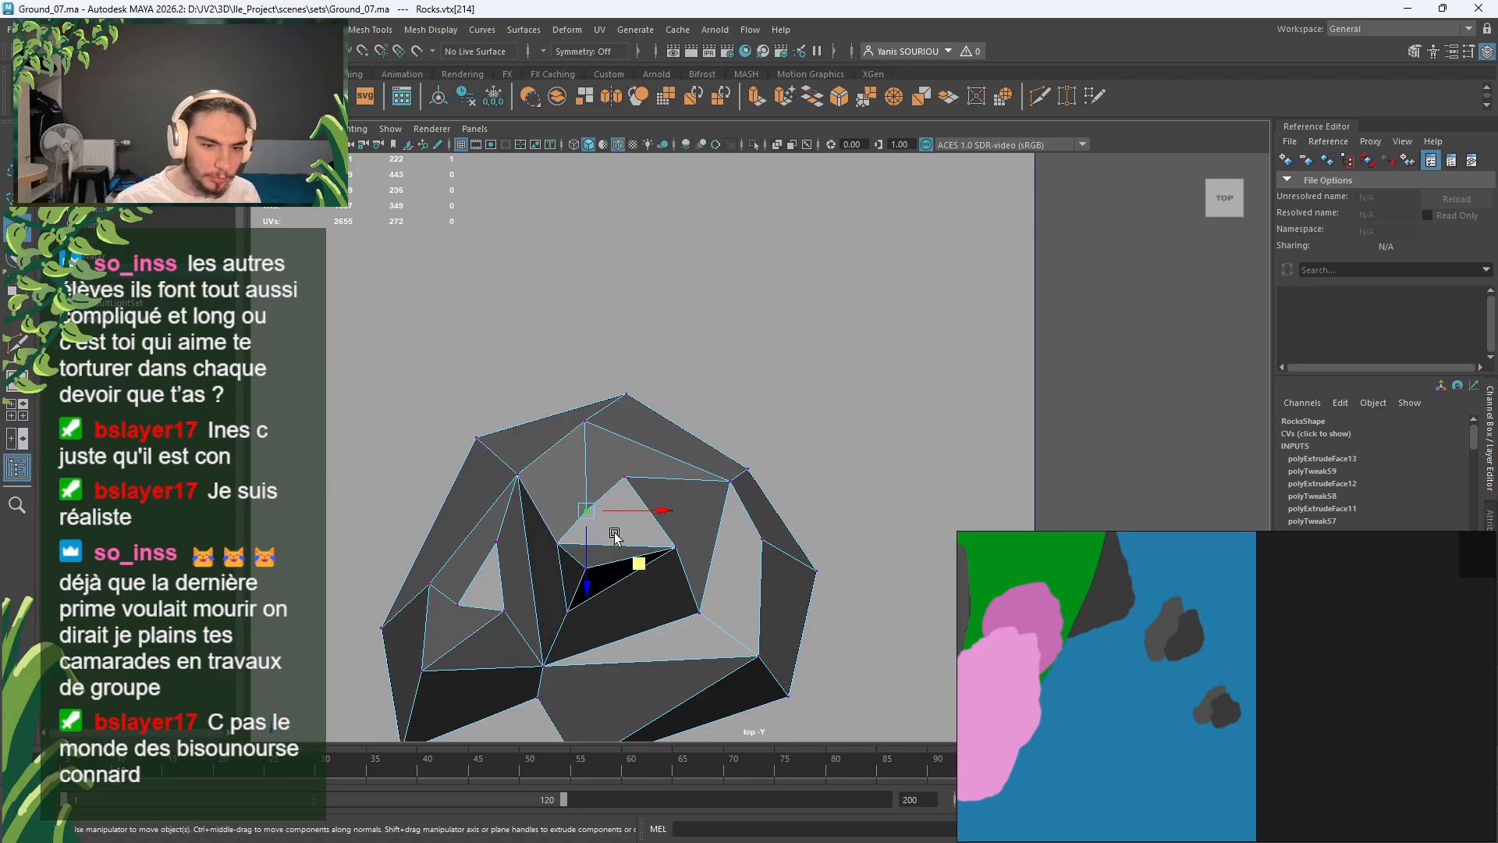
pyautogui.moveTo(567, 540); pyautogui.dragTo(553, 549, button='middle')
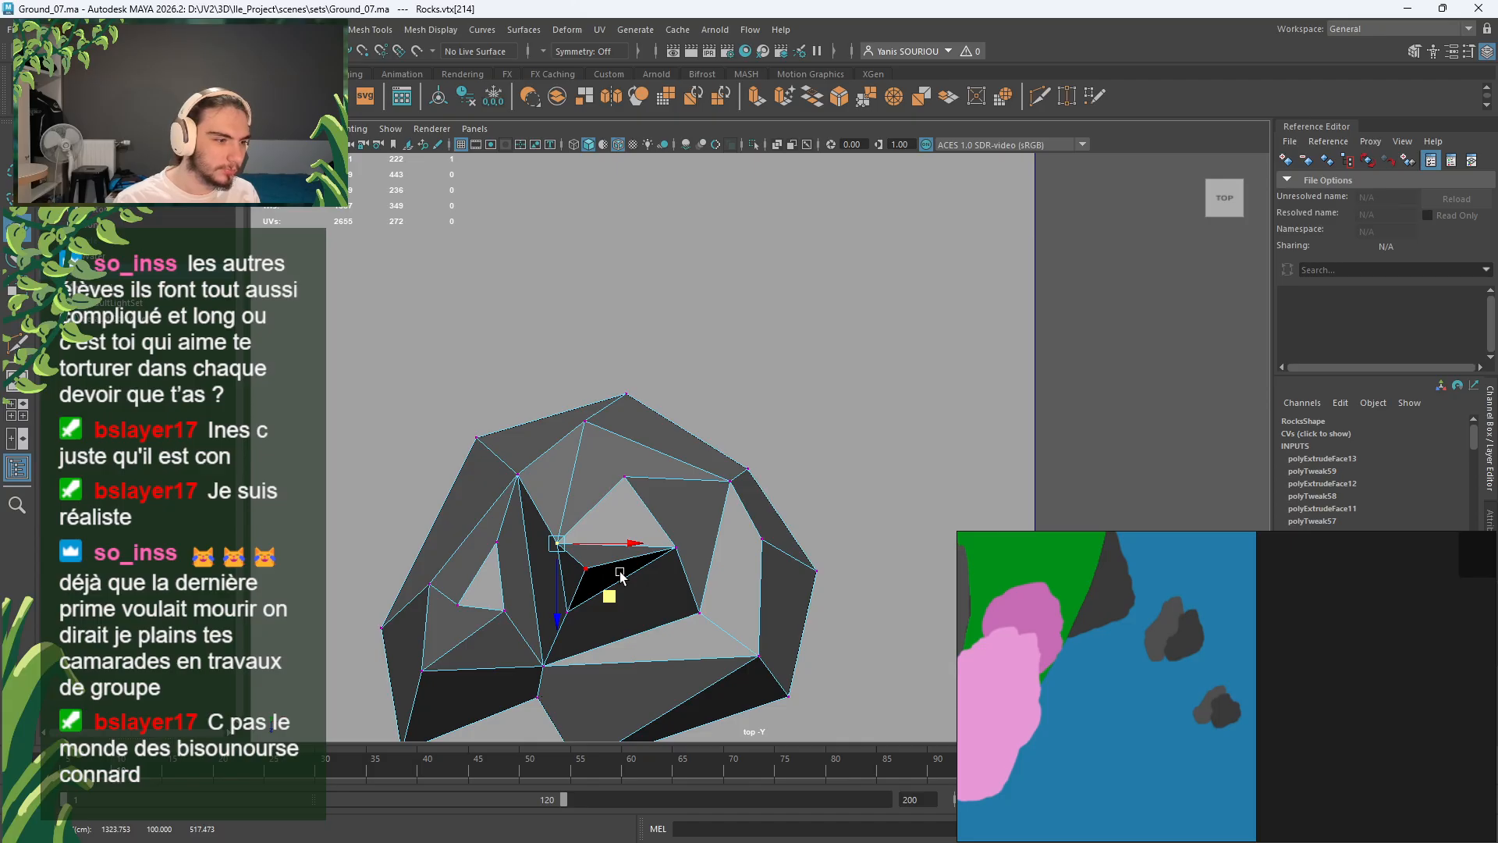
pyautogui.scroll(-2, 620, 576)
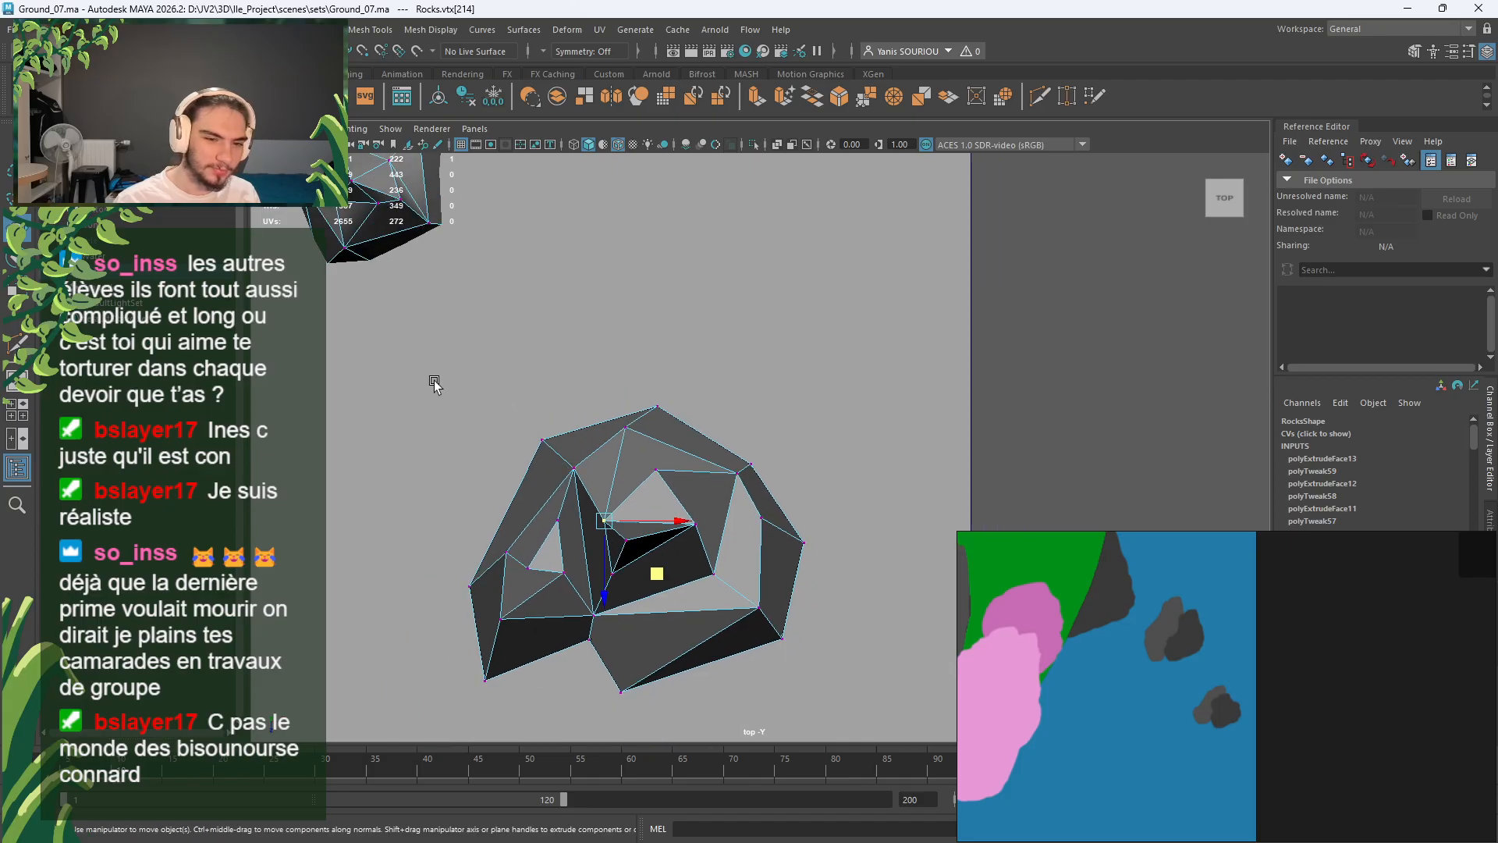
# Step: Merge all overlapping vertices of the large rock with a distance threshold of 0.01 and return to vertex editing
pyautogui.moveTo(431, 377); pyautogui.dragTo(851, 692)
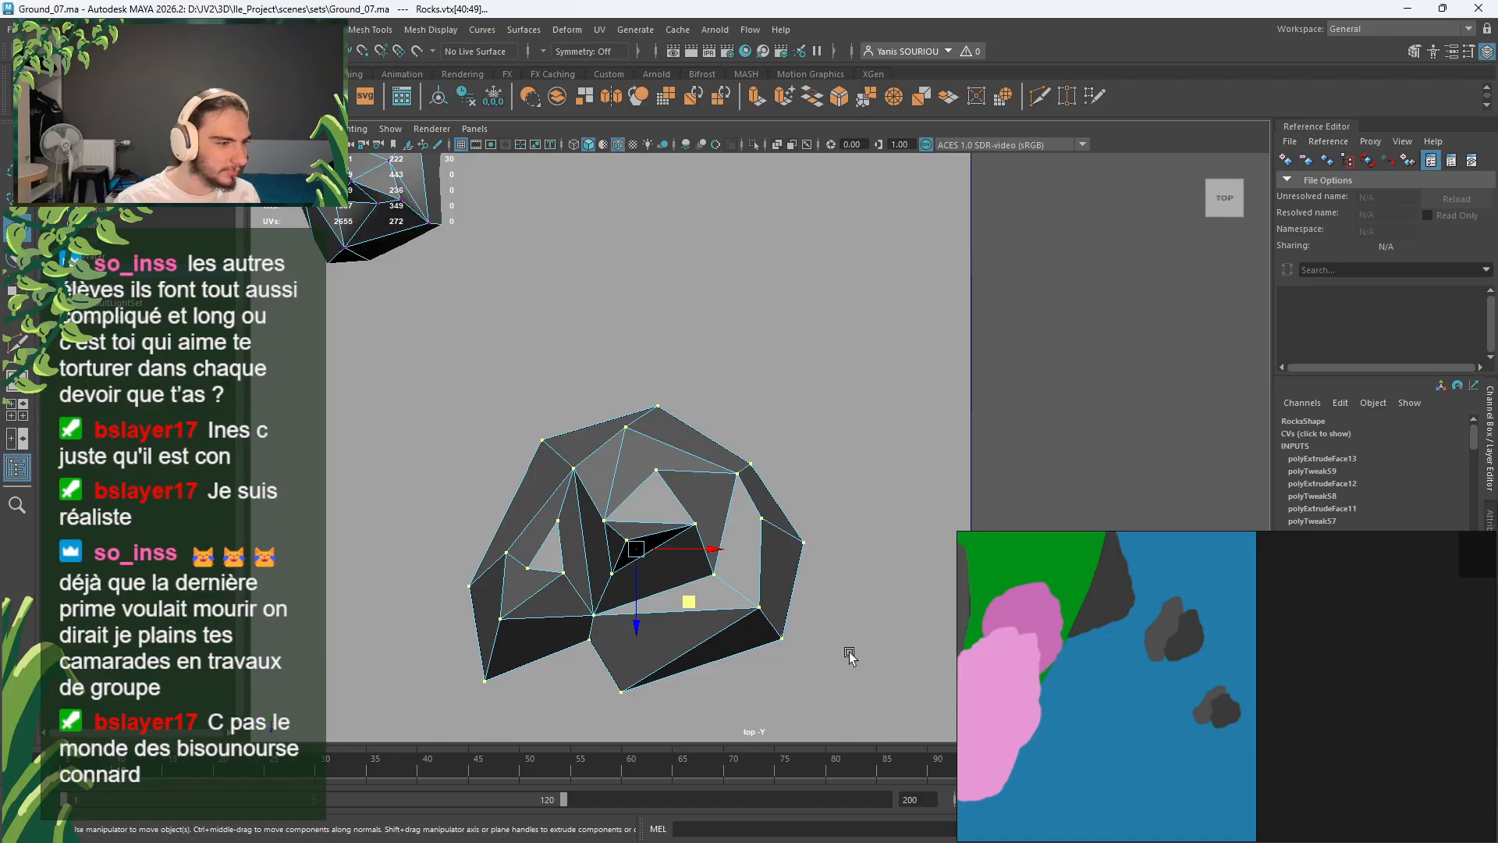
pyautogui.keyDown('shift'); pyautogui.moveTo(905, 521); pyautogui.dragTo(1004, 448, button='right'); pyautogui.keyUp('shift')
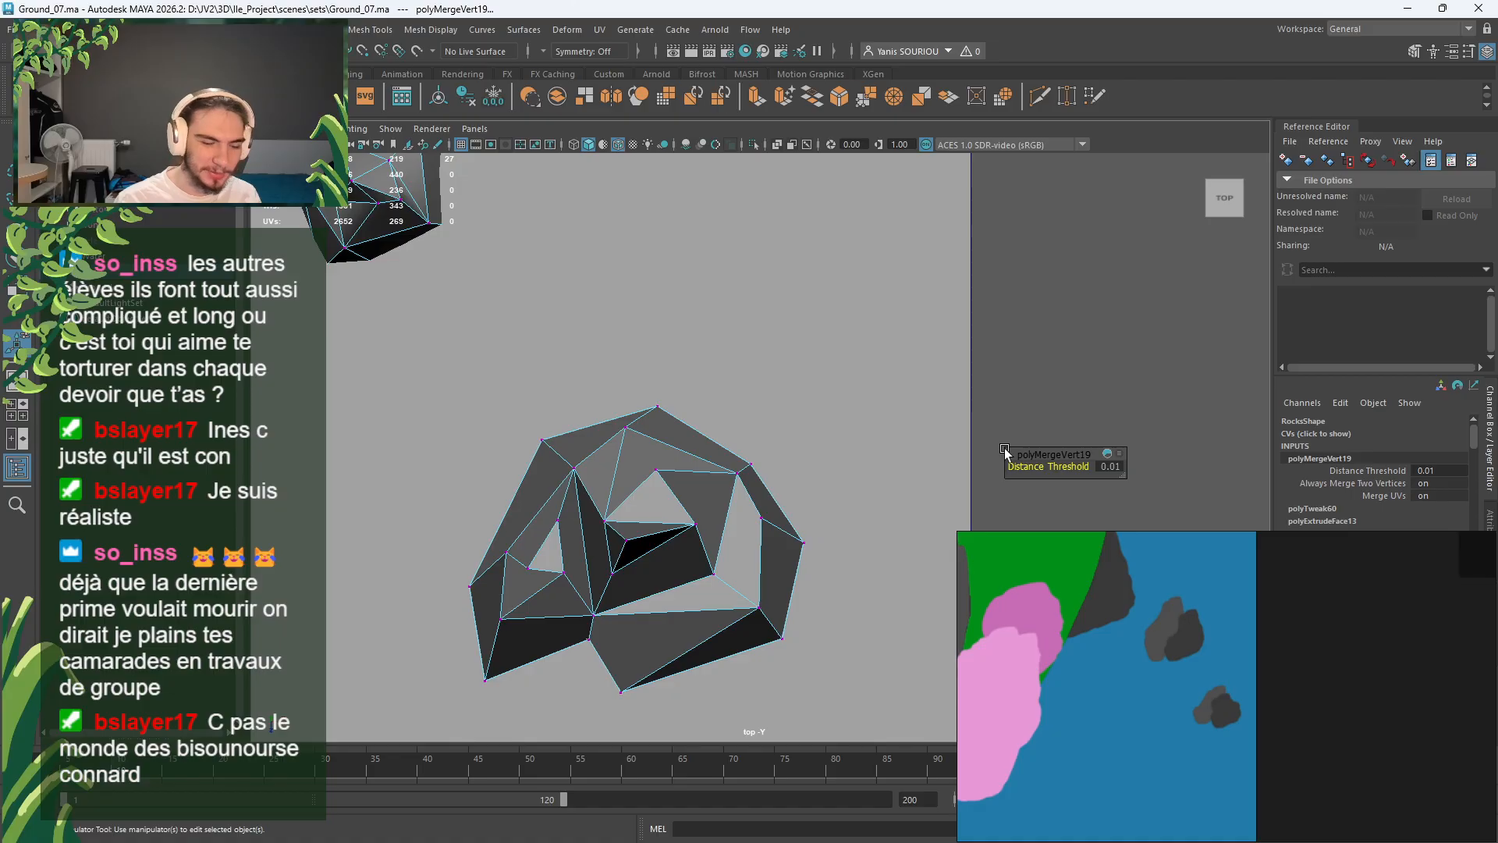
pyautogui.moveTo(660, 397); pyautogui.dragTo(611, 402, button='right')
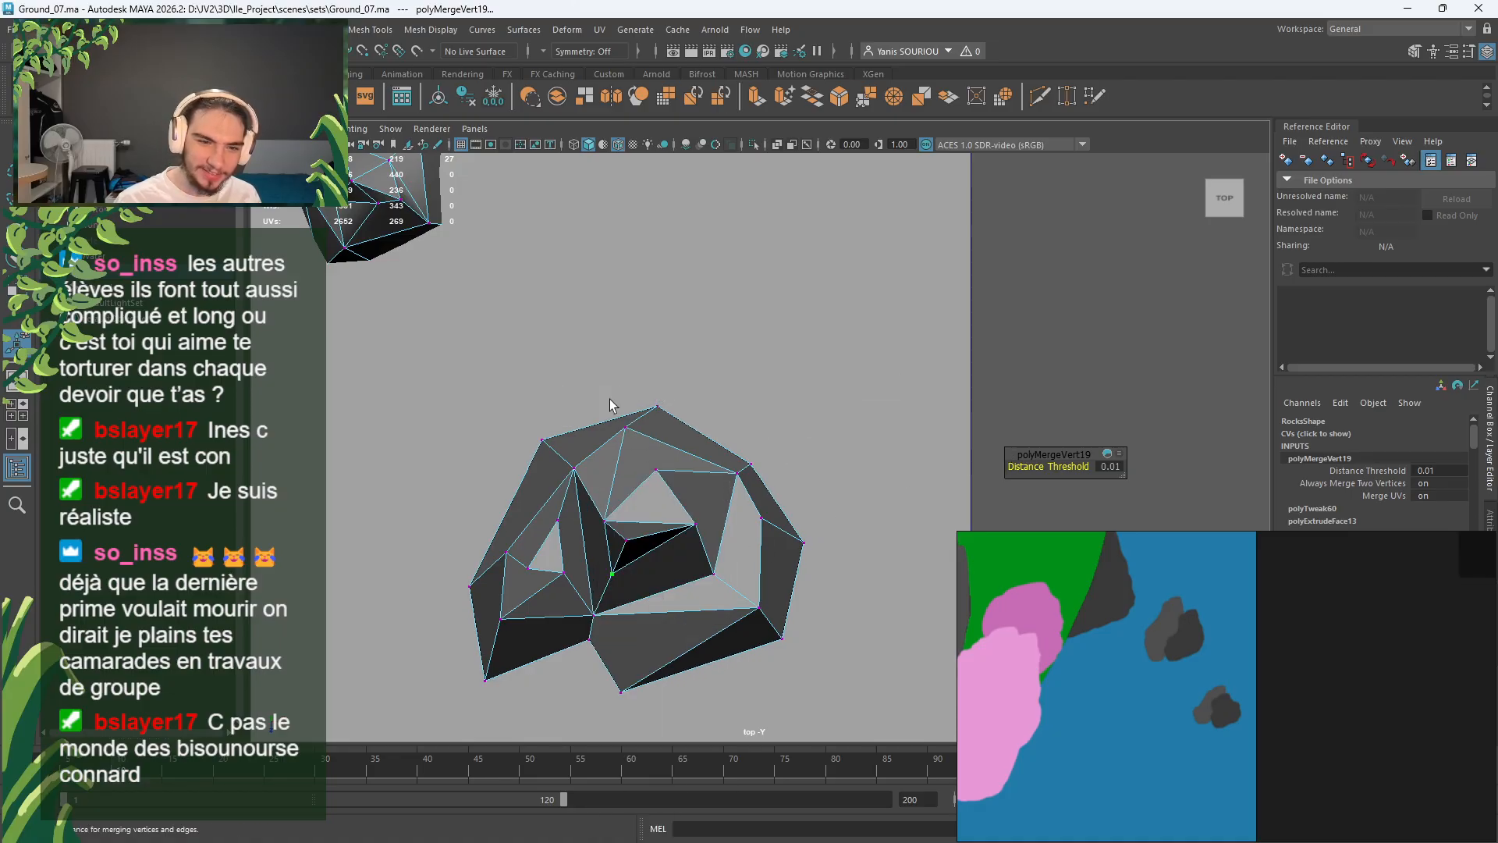
# Step: In the perspective view, raise the left block's inner top vertex so the block forms a small secondary peak
pyautogui.press('q')
pyautogui.press('space')
pyautogui.press('space')
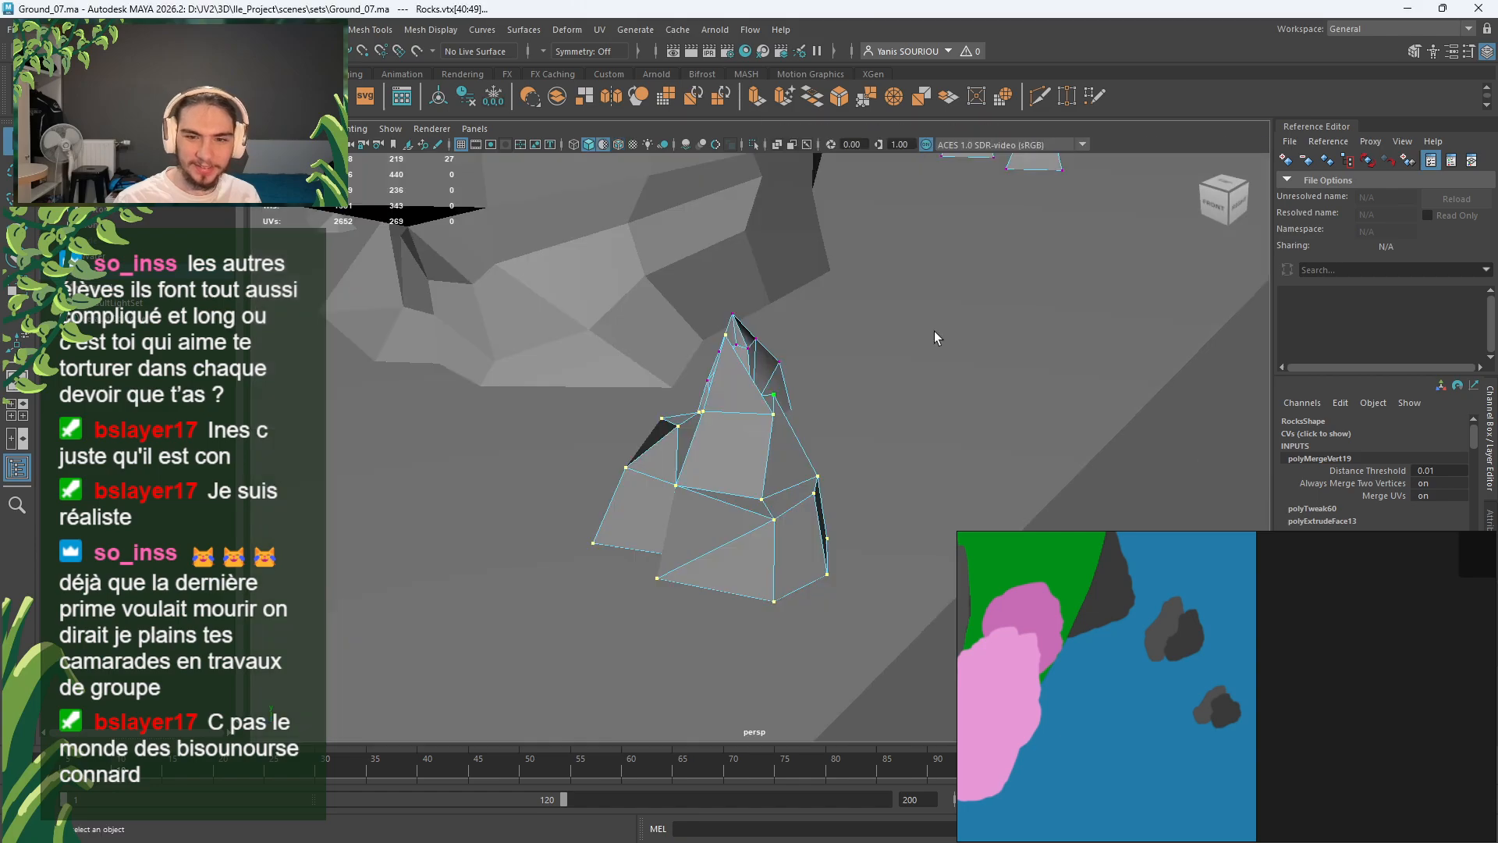
pyautogui.keyDown('alt'); pyautogui.moveTo(933, 331); pyautogui.dragTo(894, 424); pyautogui.keyUp('alt')
pyautogui.scroll(6, 694, 470)
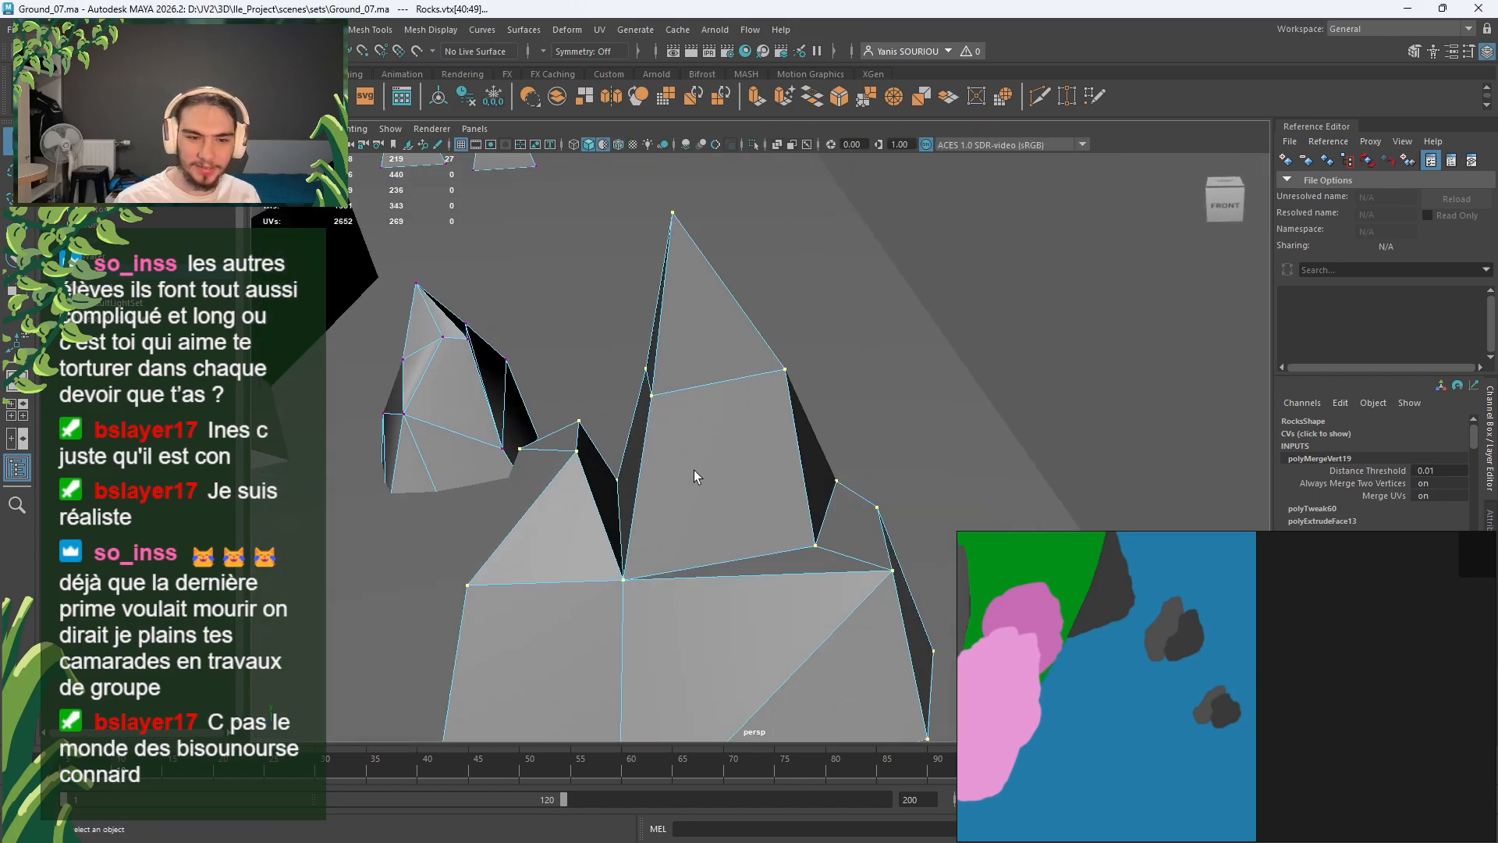
pyautogui.click(629, 494)
pyautogui.press('w')
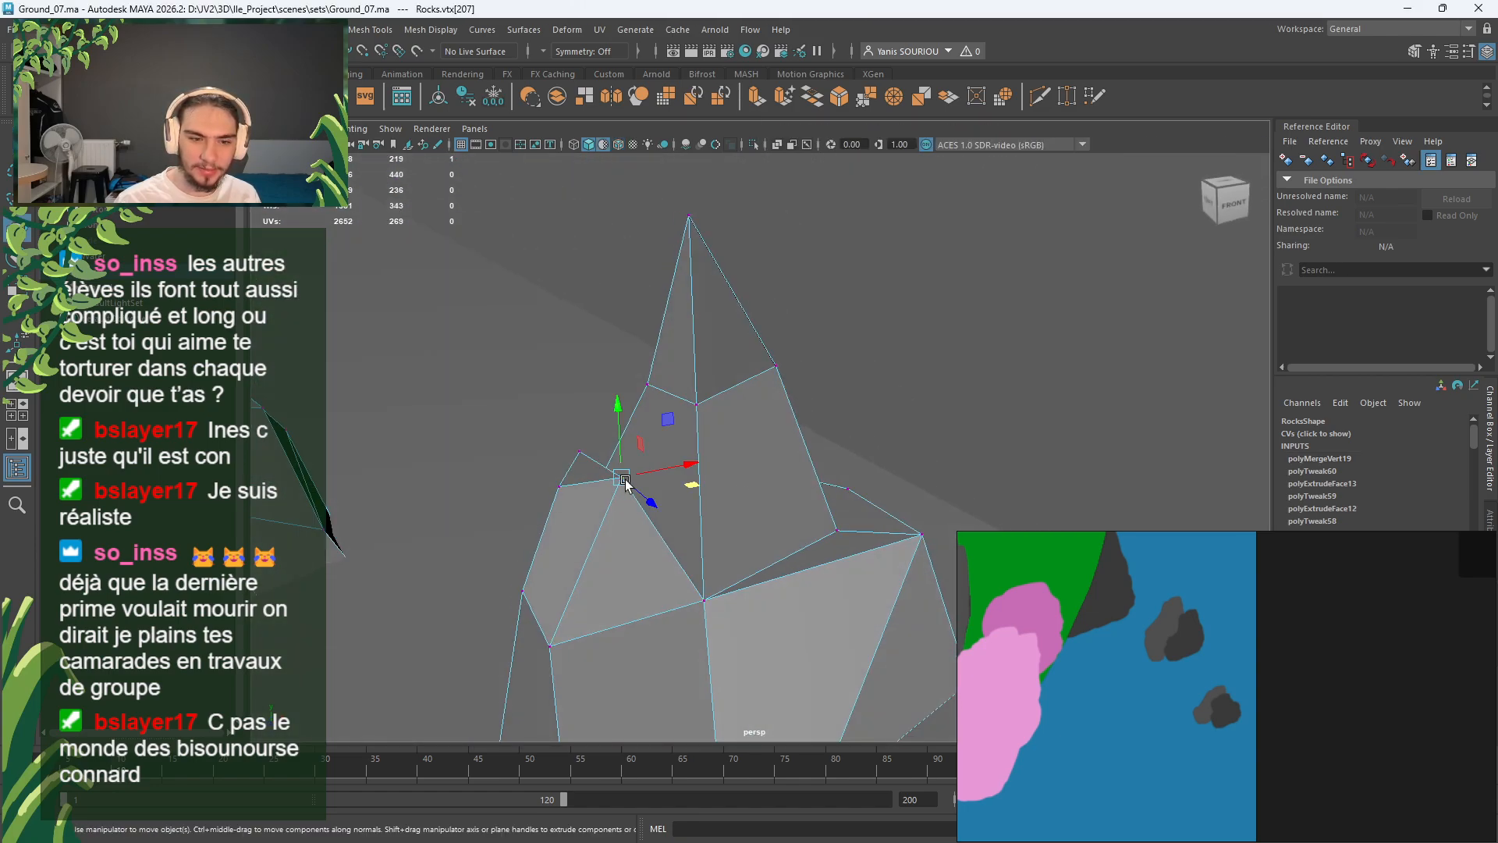
pyautogui.moveTo(626, 455); pyautogui.dragTo(725, 429)
pyautogui.click(721, 416)
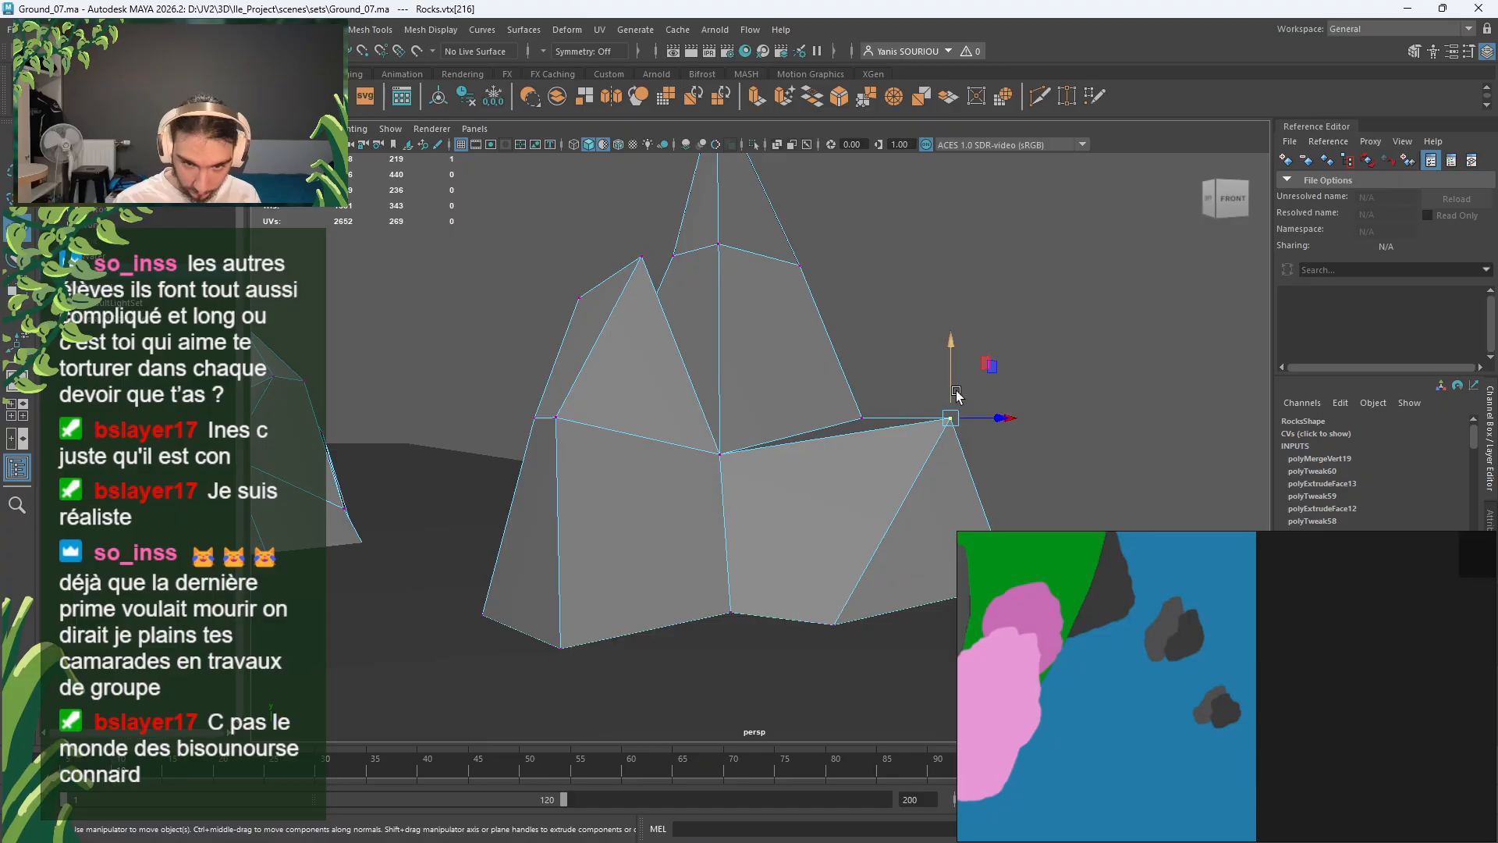
# Step: Lower the front ledge's right top vertex and the neighbouring vertex on the rock's right side
pyautogui.moveTo(956, 394); pyautogui.dragTo(722, 364)
pyautogui.click(719, 458)
pyautogui.click(834, 492)
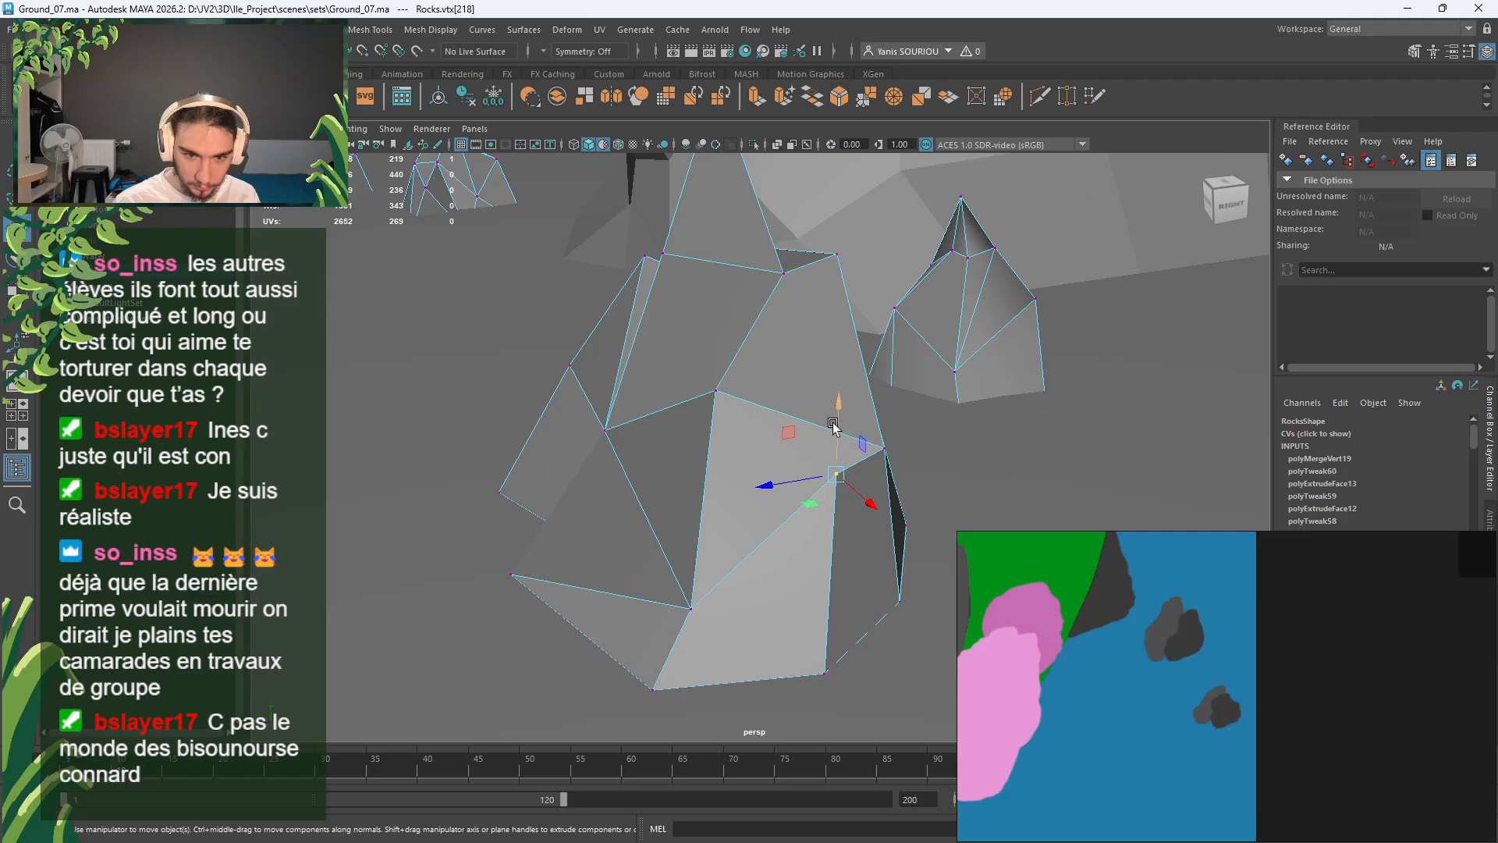
pyautogui.keyDown('alt'); pyautogui.moveTo(825, 451); pyautogui.dragTo(842, 484); pyautogui.keyUp('alt')
# Step: Adjust the rock's rear-right side vertices and raise the shoulder vertex above them toward the central peak's summit
pyautogui.click(702, 445)
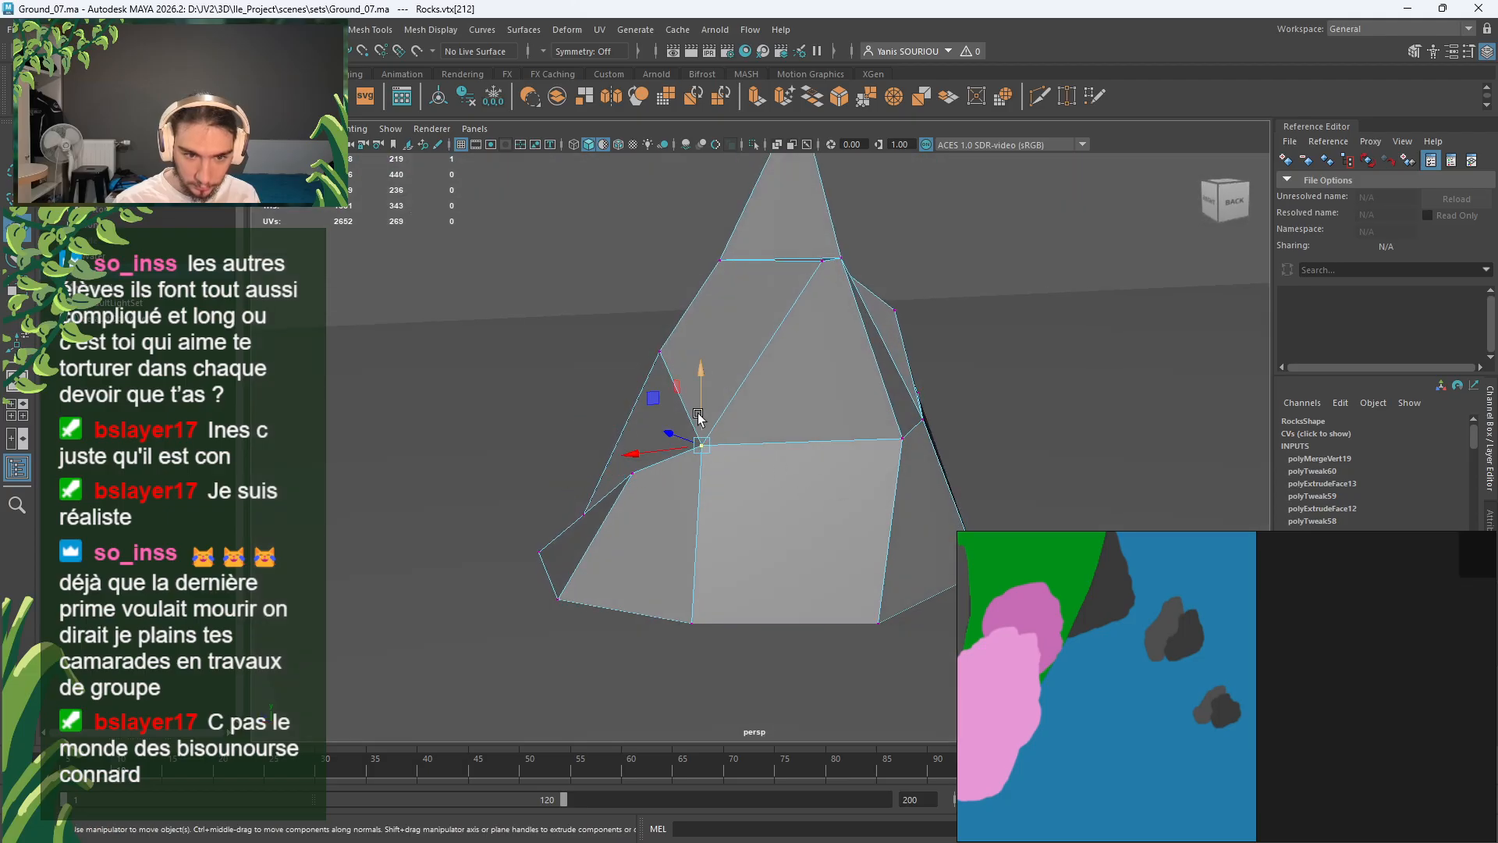
pyautogui.keyDown('alt'); pyautogui.moveTo(803, 391); pyautogui.dragTo(839, 320); pyautogui.keyUp('alt')
pyautogui.click(793, 365)
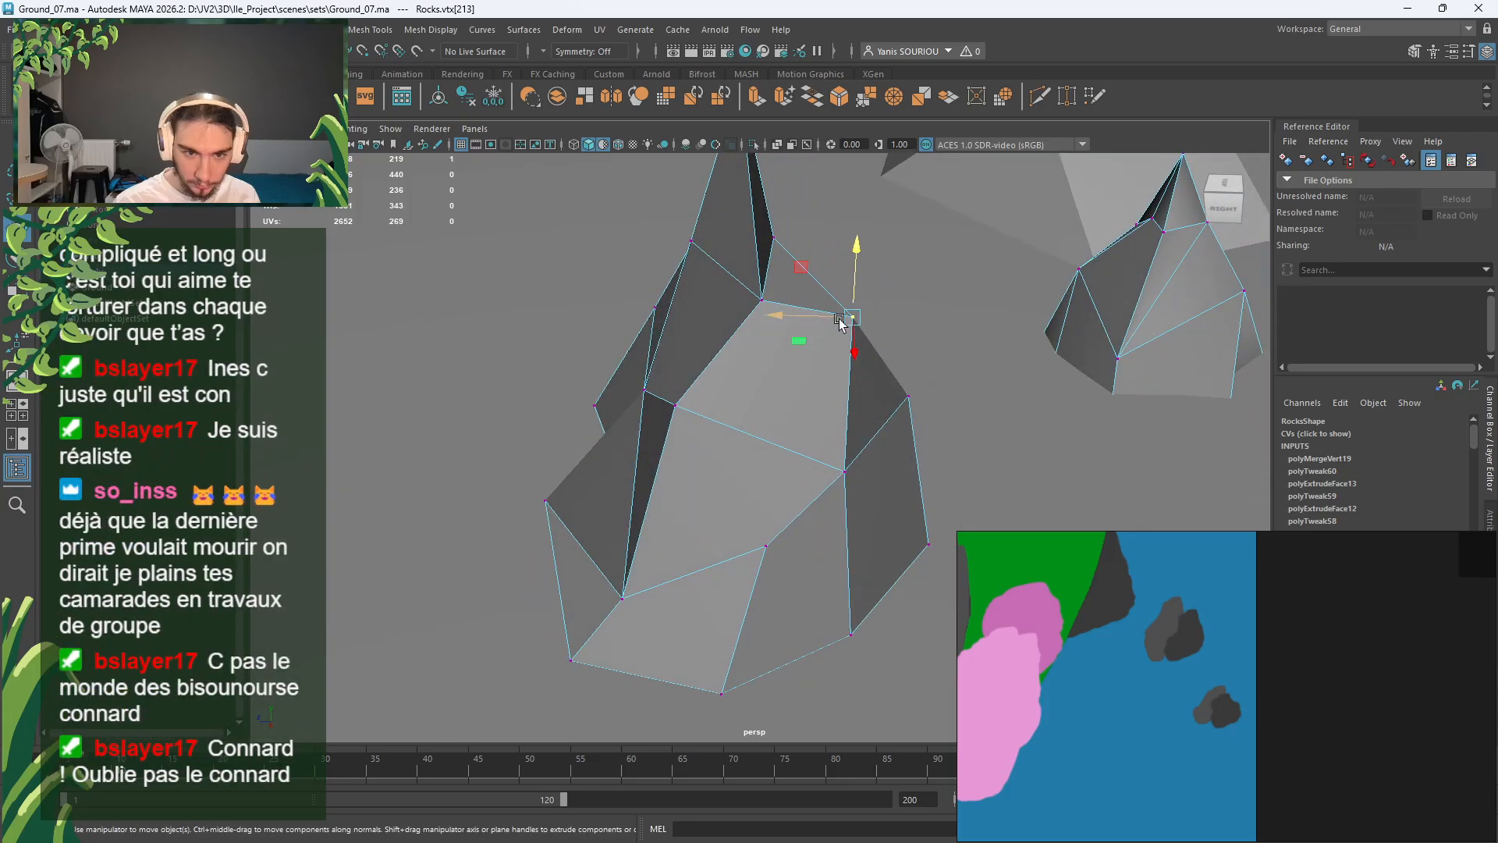
pyautogui.click(764, 301)
pyautogui.moveTo(775, 281); pyautogui.dragTo(776, 194)
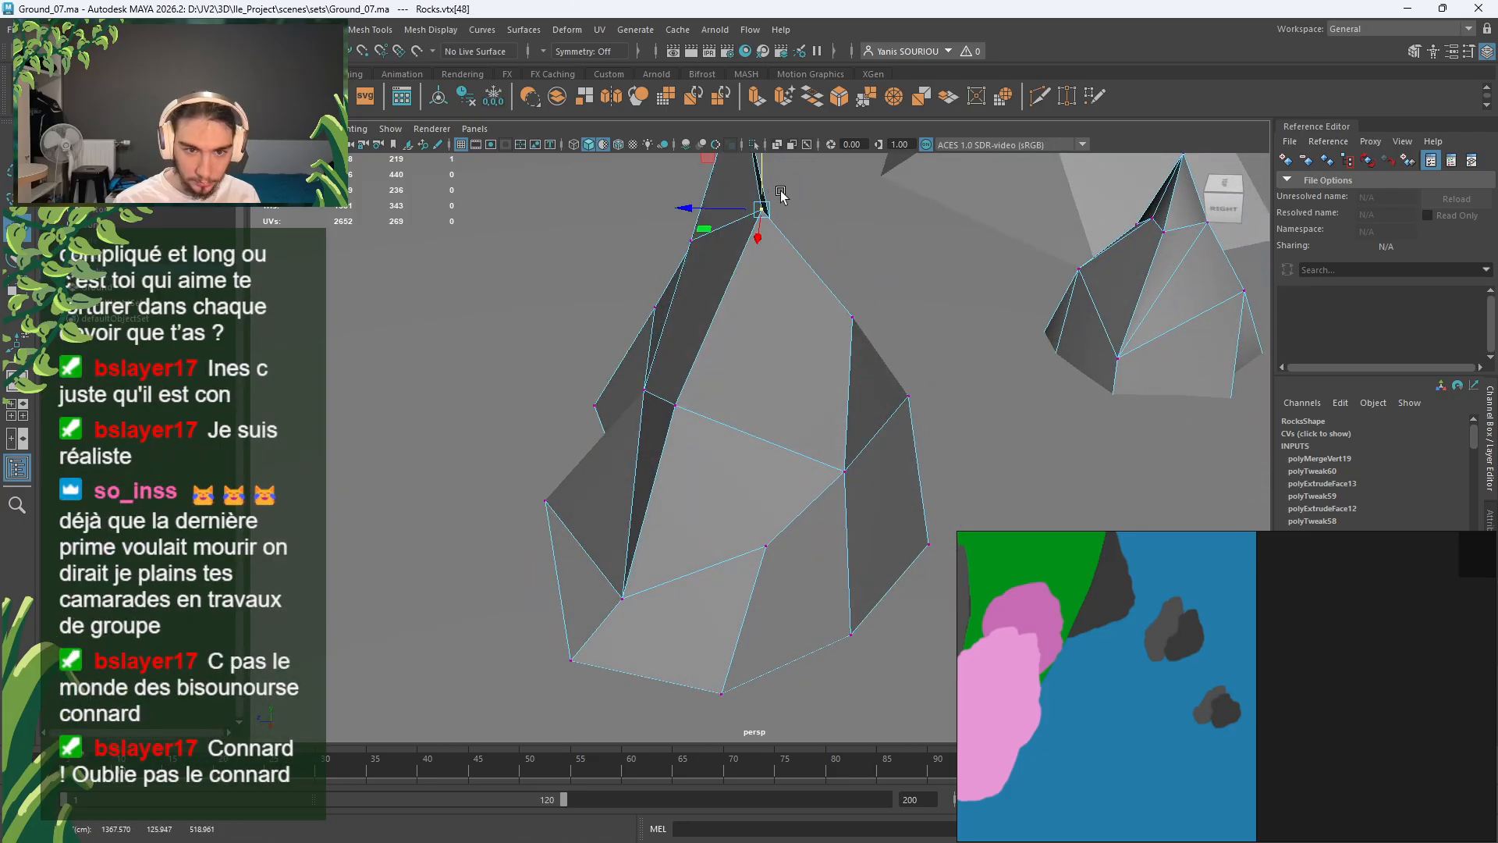
# Step: Adjust the height of the rear vertex in the gap between the central peak and the small left peak
pyautogui.keyDown('alt'); pyautogui.moveTo(859, 326); pyautogui.dragTo(708, 326); pyautogui.keyUp('alt')
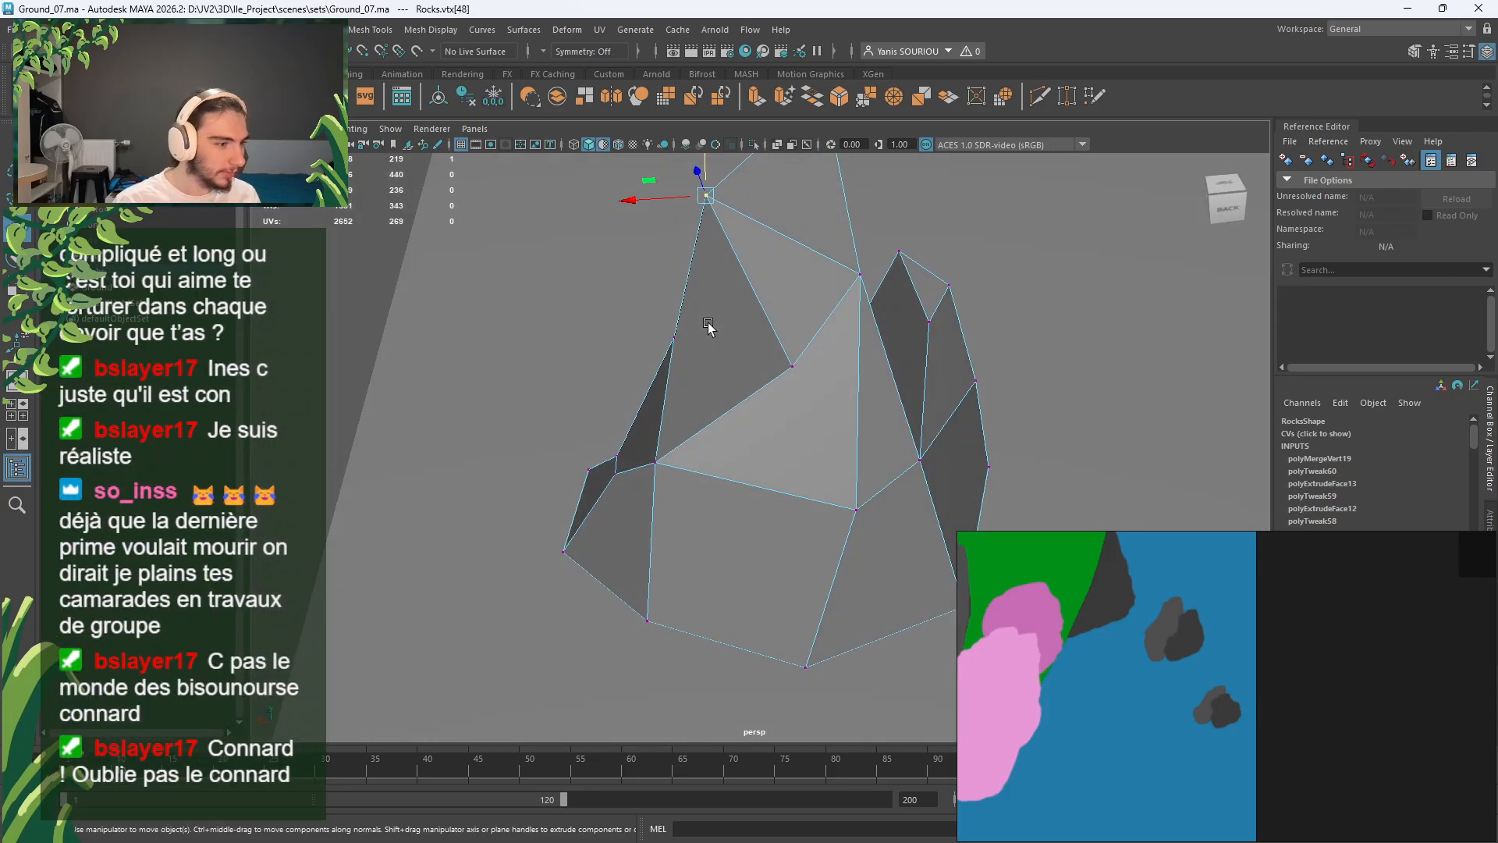
pyautogui.click(855, 500)
pyautogui.keyDown('alt'); pyautogui.moveTo(853, 502); pyautogui.dragTo(919, 538); pyautogui.keyUp('alt')
pyautogui.click(826, 521)
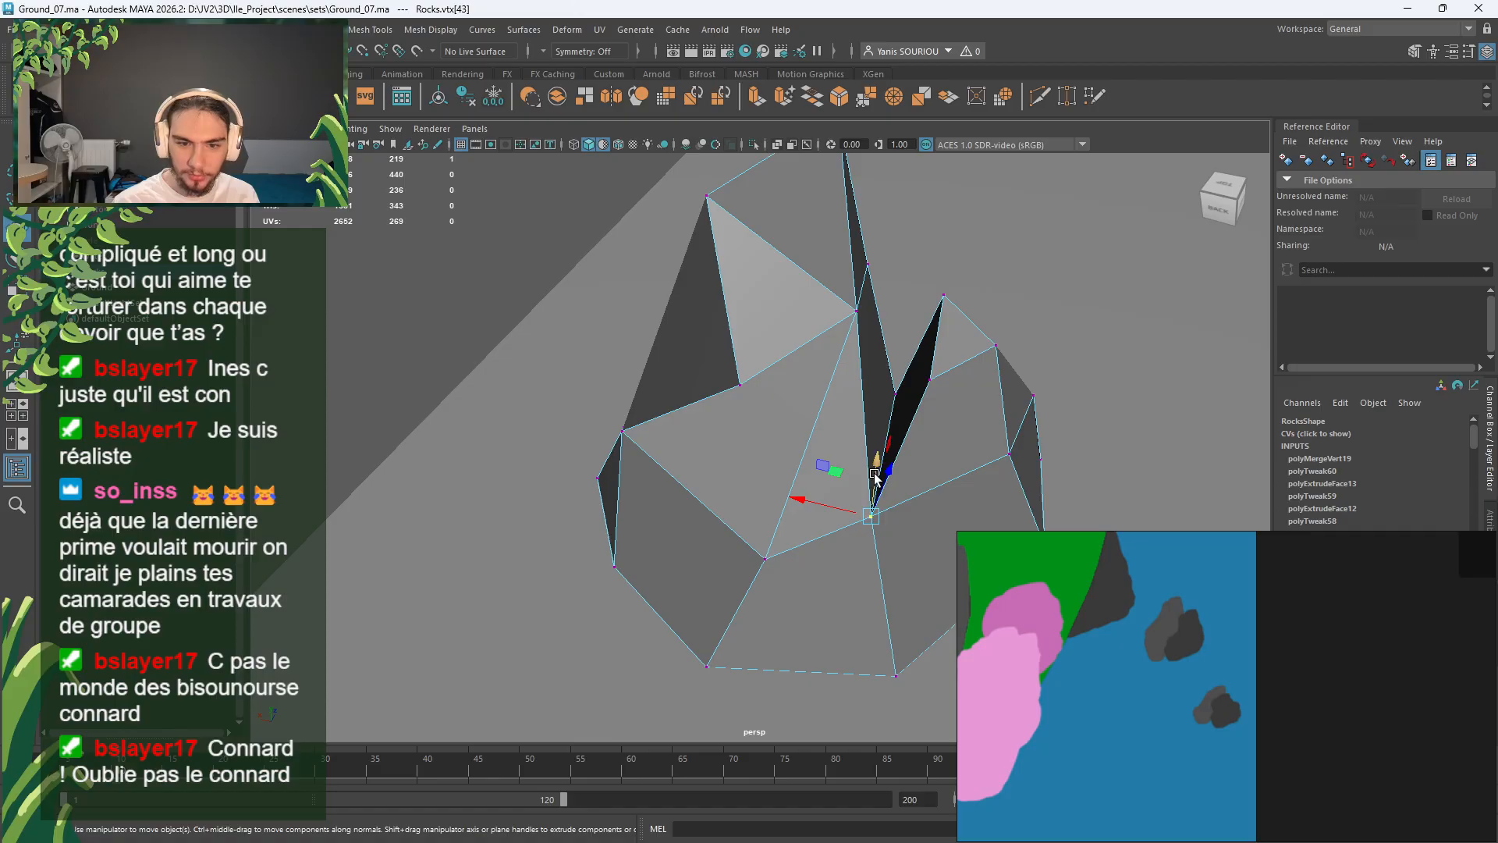
pyautogui.moveTo(879, 473); pyautogui.dragTo(736, 376)
pyautogui.click(647, 429)
# Step: Adjust the heights of the central peak's rear upper vertex and its summit vertex
pyautogui.click(856, 278)
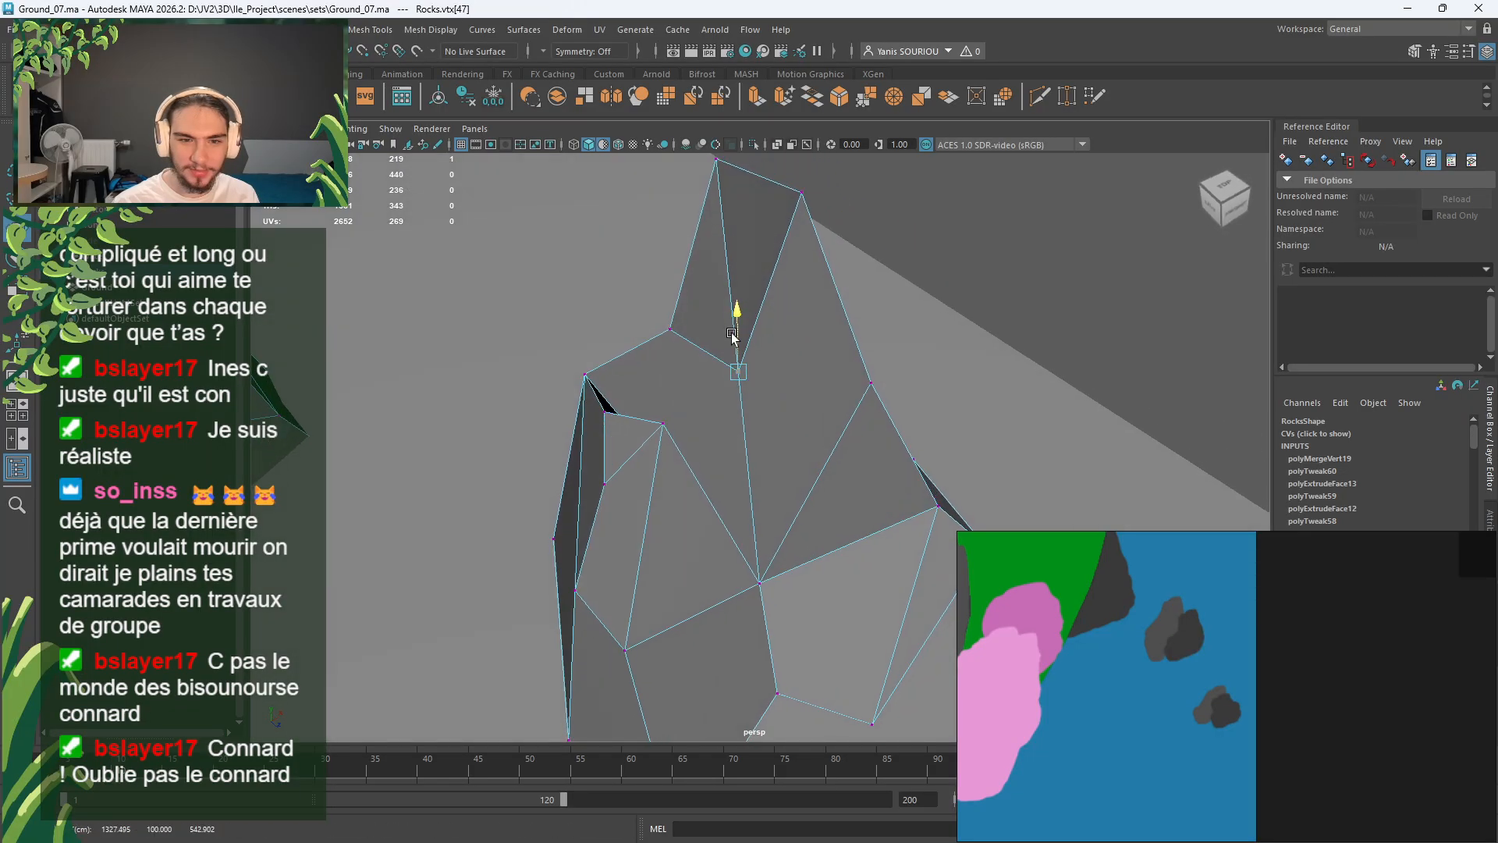
pyautogui.keyDown('alt'); pyautogui.moveTo(746, 274); pyautogui.dragTo(762, 222); pyautogui.keyUp('alt')
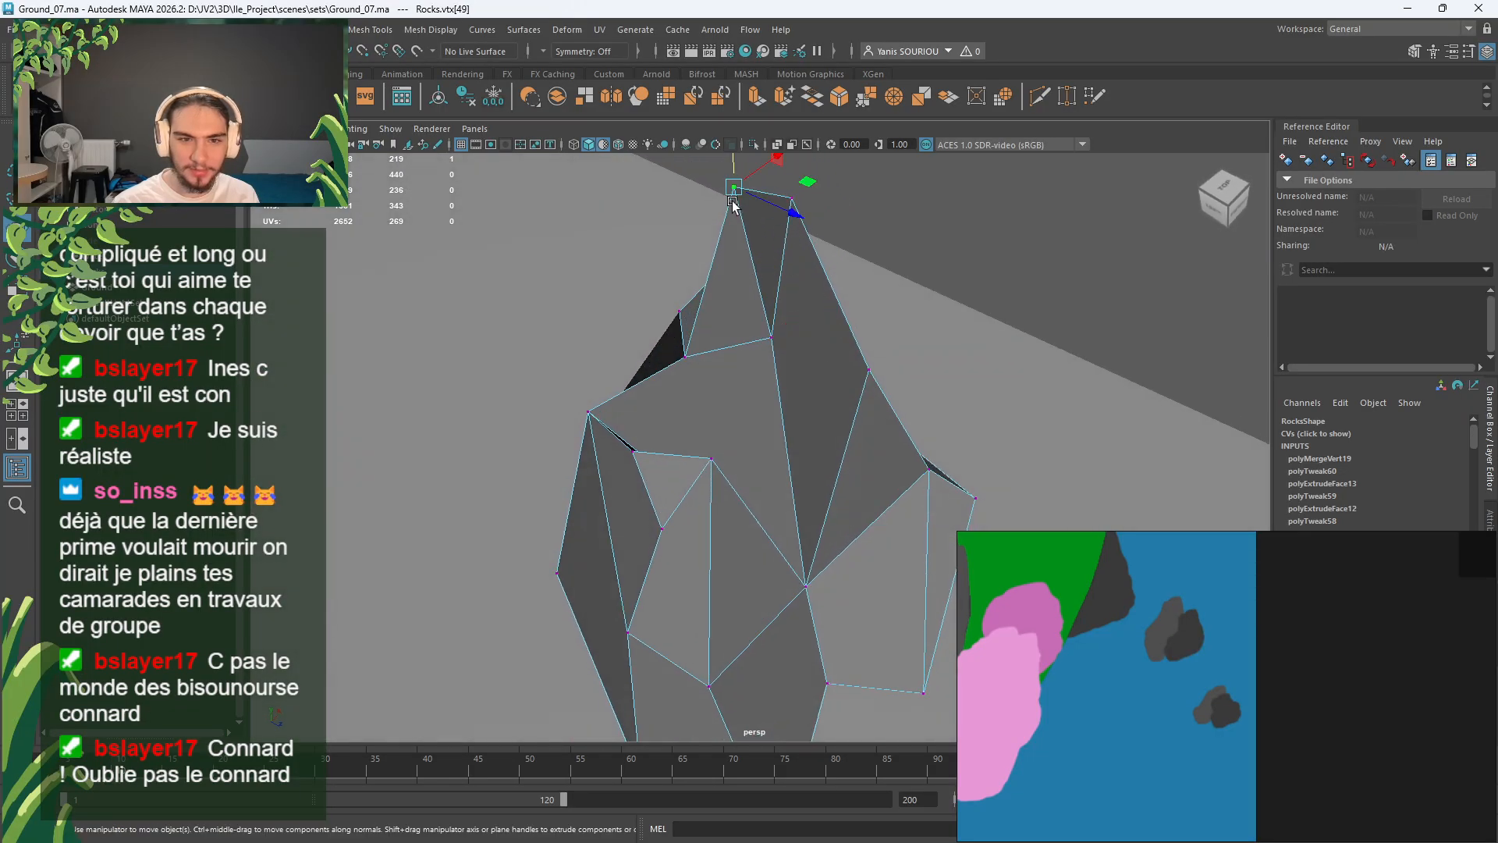
pyautogui.moveTo(730, 171); pyautogui.dragTo(589, 323)
# Step: Lower the two upper vertices on the inner and rear side of the small left peak
pyautogui.click(576, 355)
pyautogui.click(600, 314)
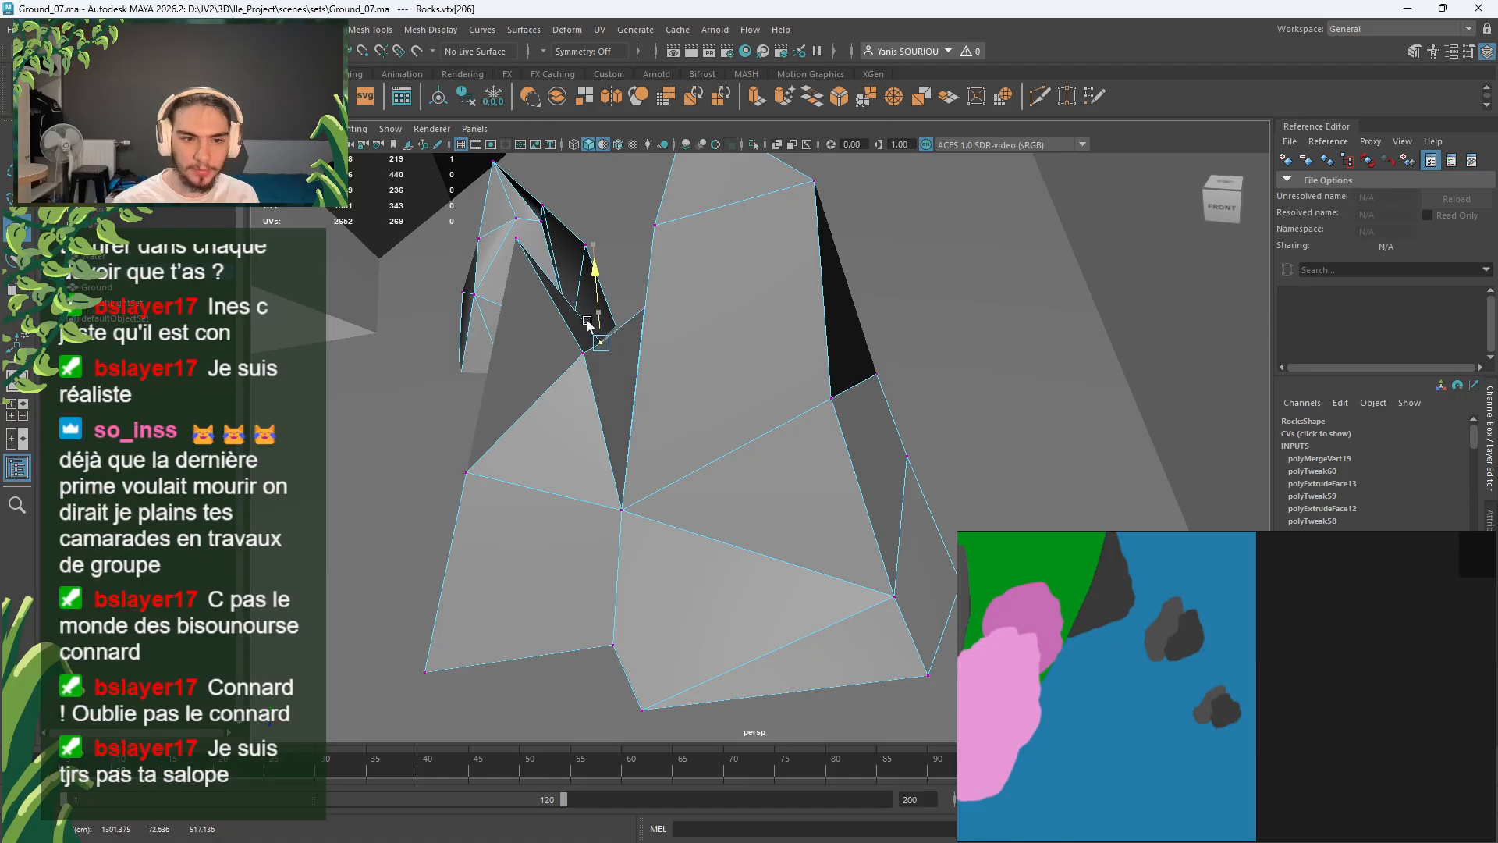
pyautogui.click(524, 254)
pyautogui.moveTo(509, 221); pyautogui.dragTo(491, 256)
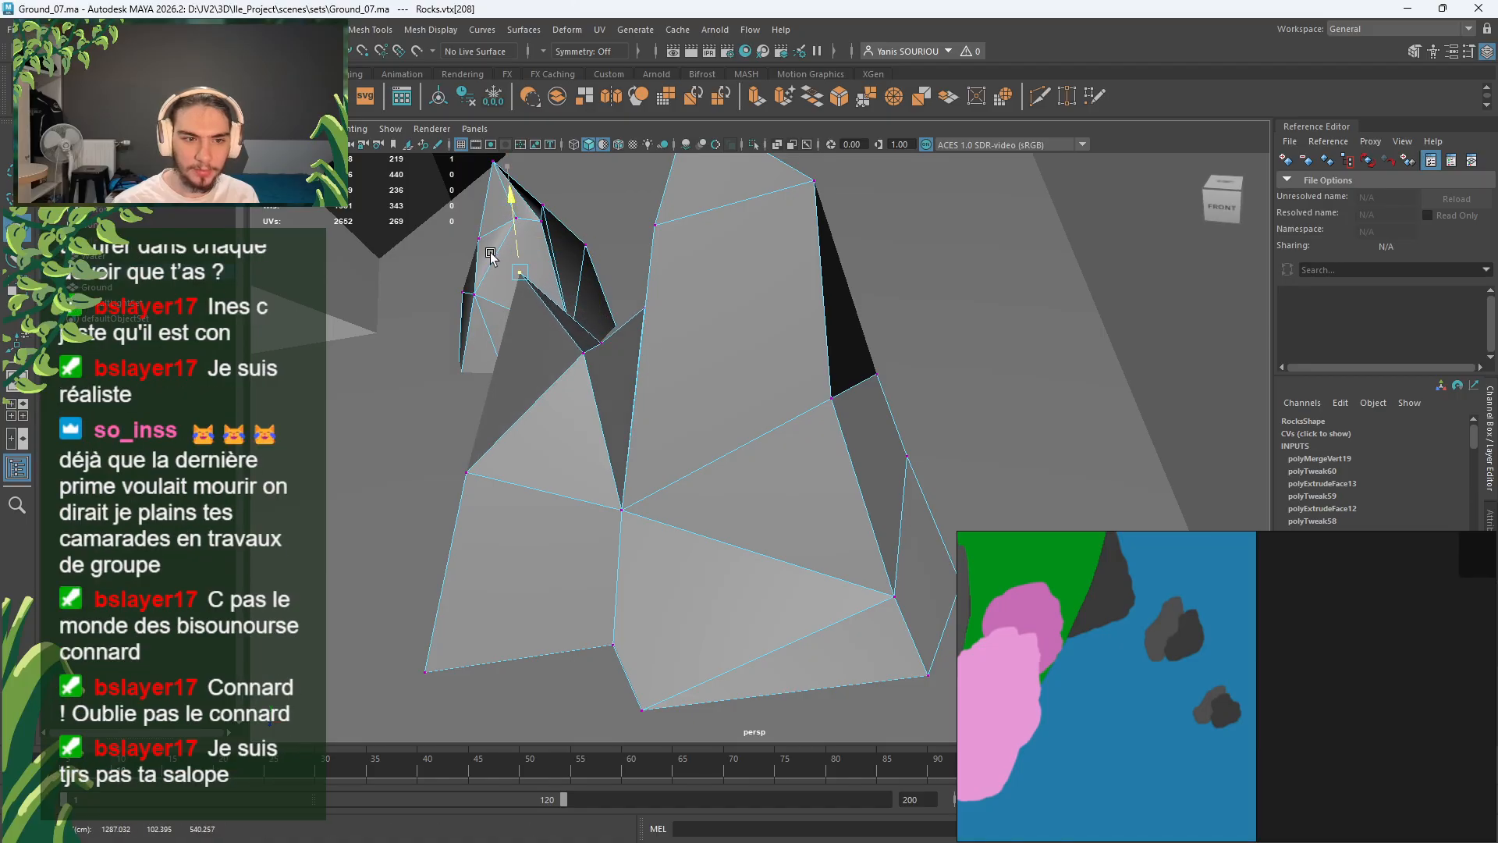
pyautogui.keyDown('alt'); pyautogui.moveTo(526, 335); pyautogui.dragTo(709, 422); pyautogui.keyUp('alt')
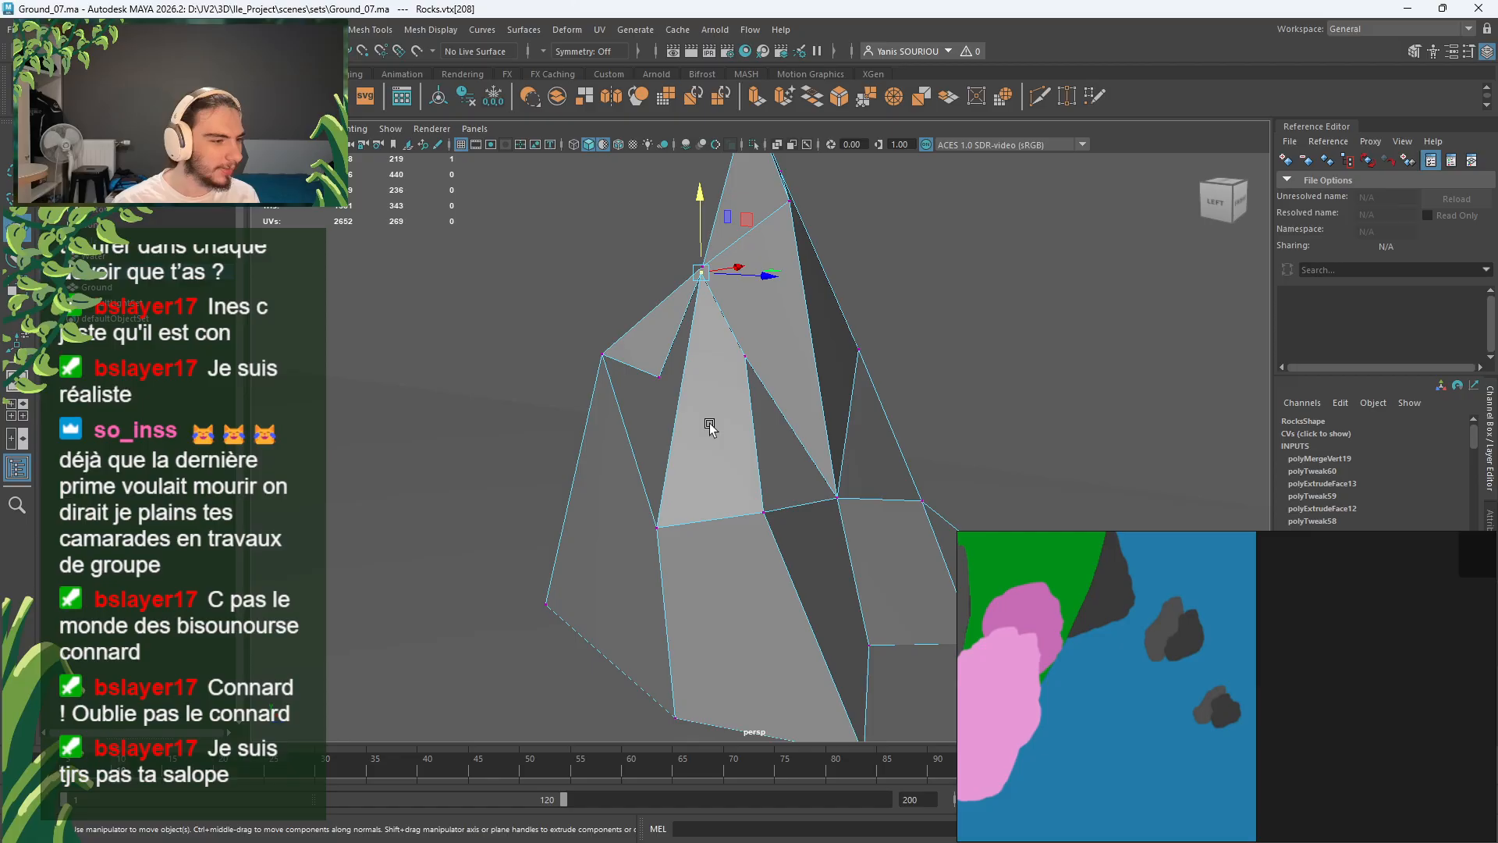
# Step: Use Multi-Cut to split the rear face of the central peak, connecting its middle vertex to the lower corner vertex
pyautogui.scroll(-4, 709, 423)
pyautogui.keyDown('alt'); pyautogui.moveTo(709, 423); pyautogui.dragTo(943, 518); pyautogui.keyUp('alt')
pyautogui.scroll(-3, 828, 500)
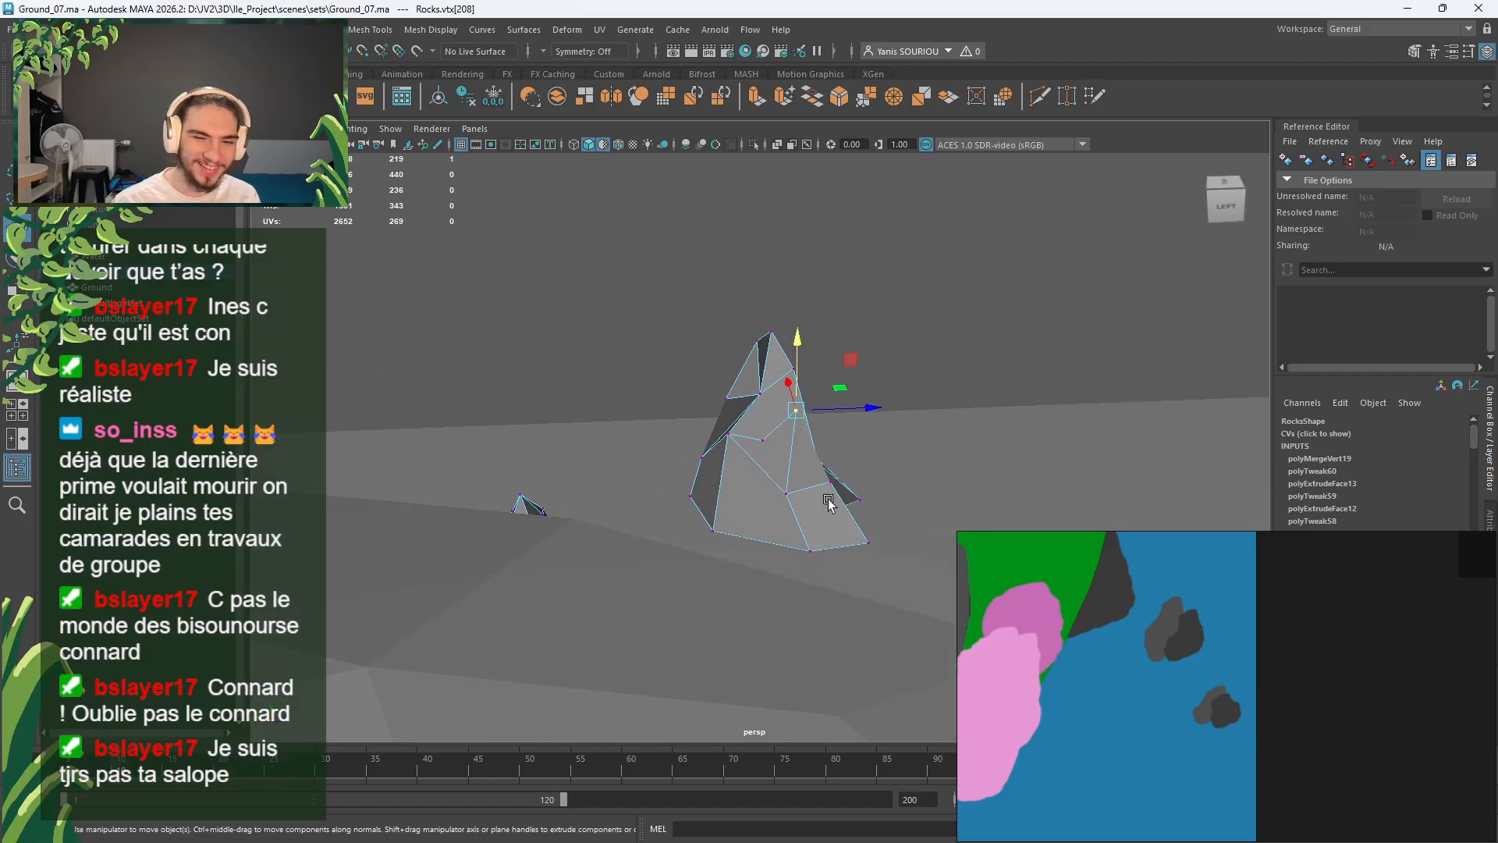
pyautogui.keyDown('alt'); pyautogui.moveTo(829, 499); pyautogui.dragTo(862, 345); pyautogui.keyUp('alt')
pyautogui.scroll(3, 829, 502)
pyautogui.scroll(4, 816, 454)
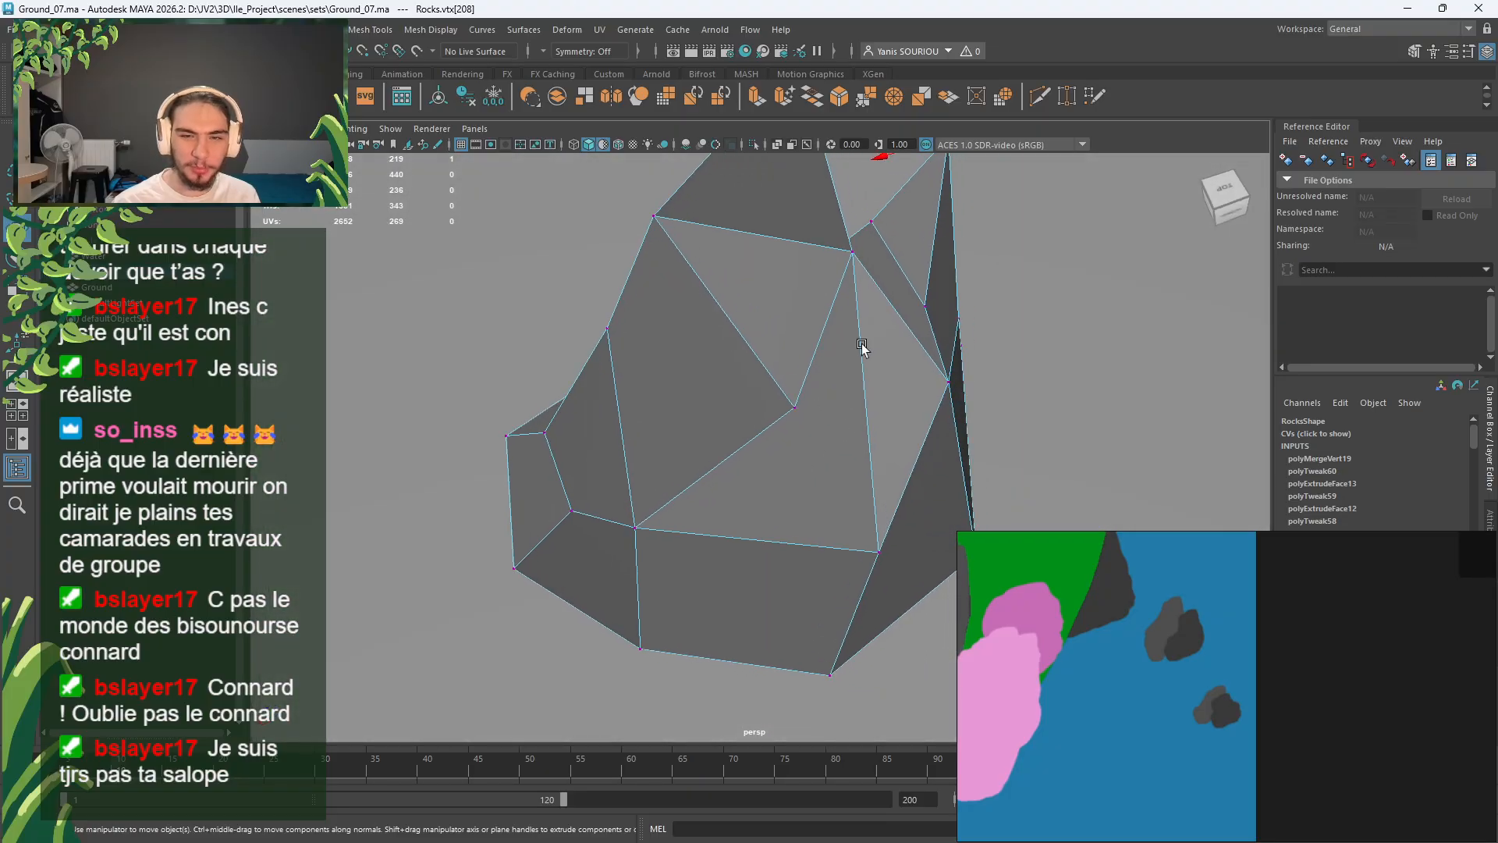
pyautogui.click(1037, 97)
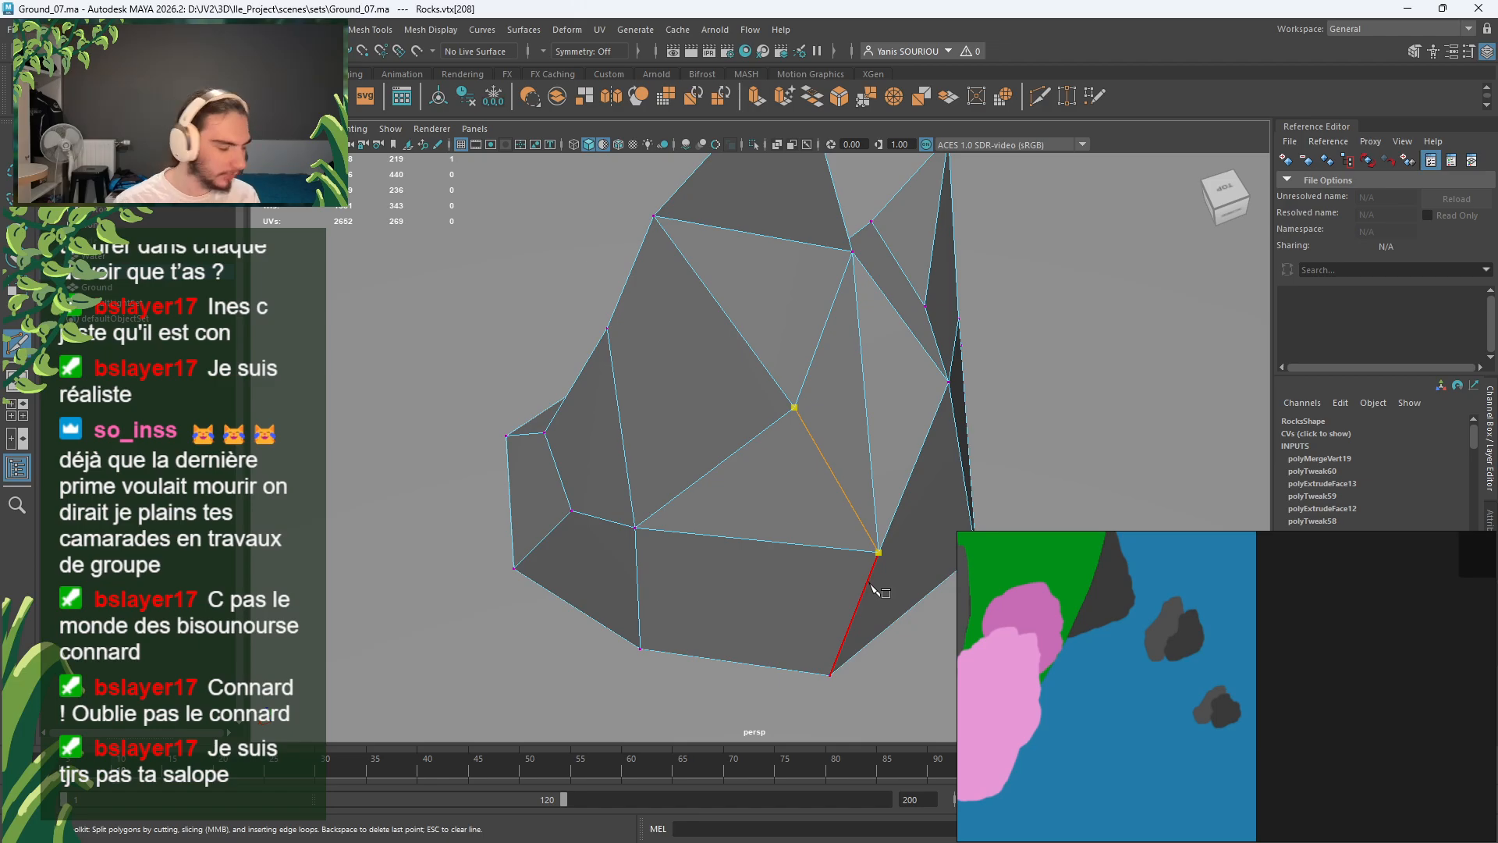
pyautogui.press('Return')
pyautogui.keyDown('alt'); pyautogui.moveTo(933, 574); pyautogui.dragTo(885, 471); pyautogui.keyUp('alt')
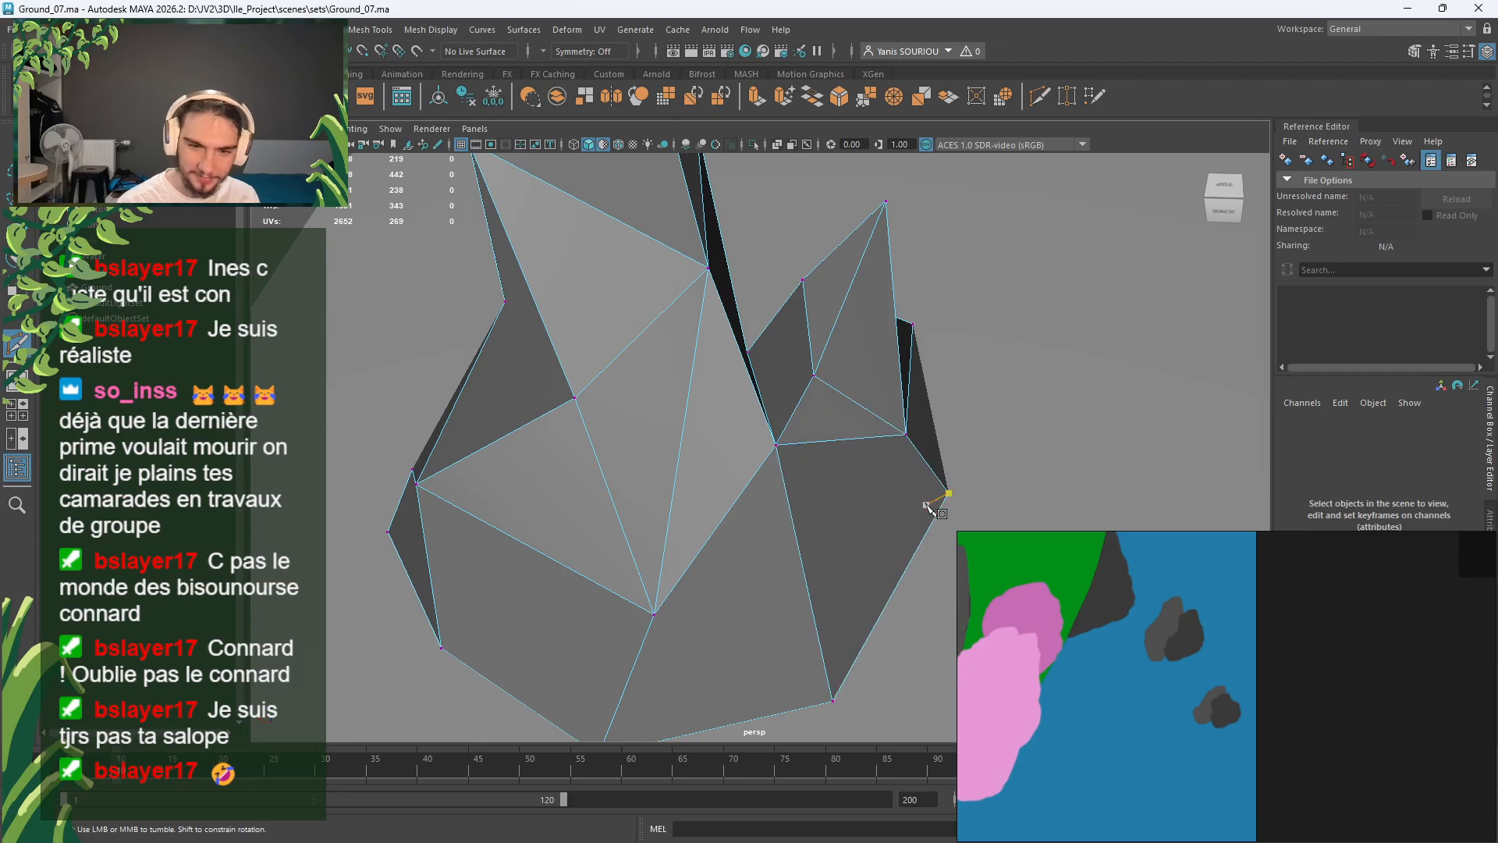
# Step: Cut connecting edges between vertices across the small left peak and the rock's right side to triangulate their bent faces
pyautogui.keyDown('alt'); pyautogui.moveTo(977, 388); pyautogui.dragTo(730, 233); pyautogui.keyUp('alt')
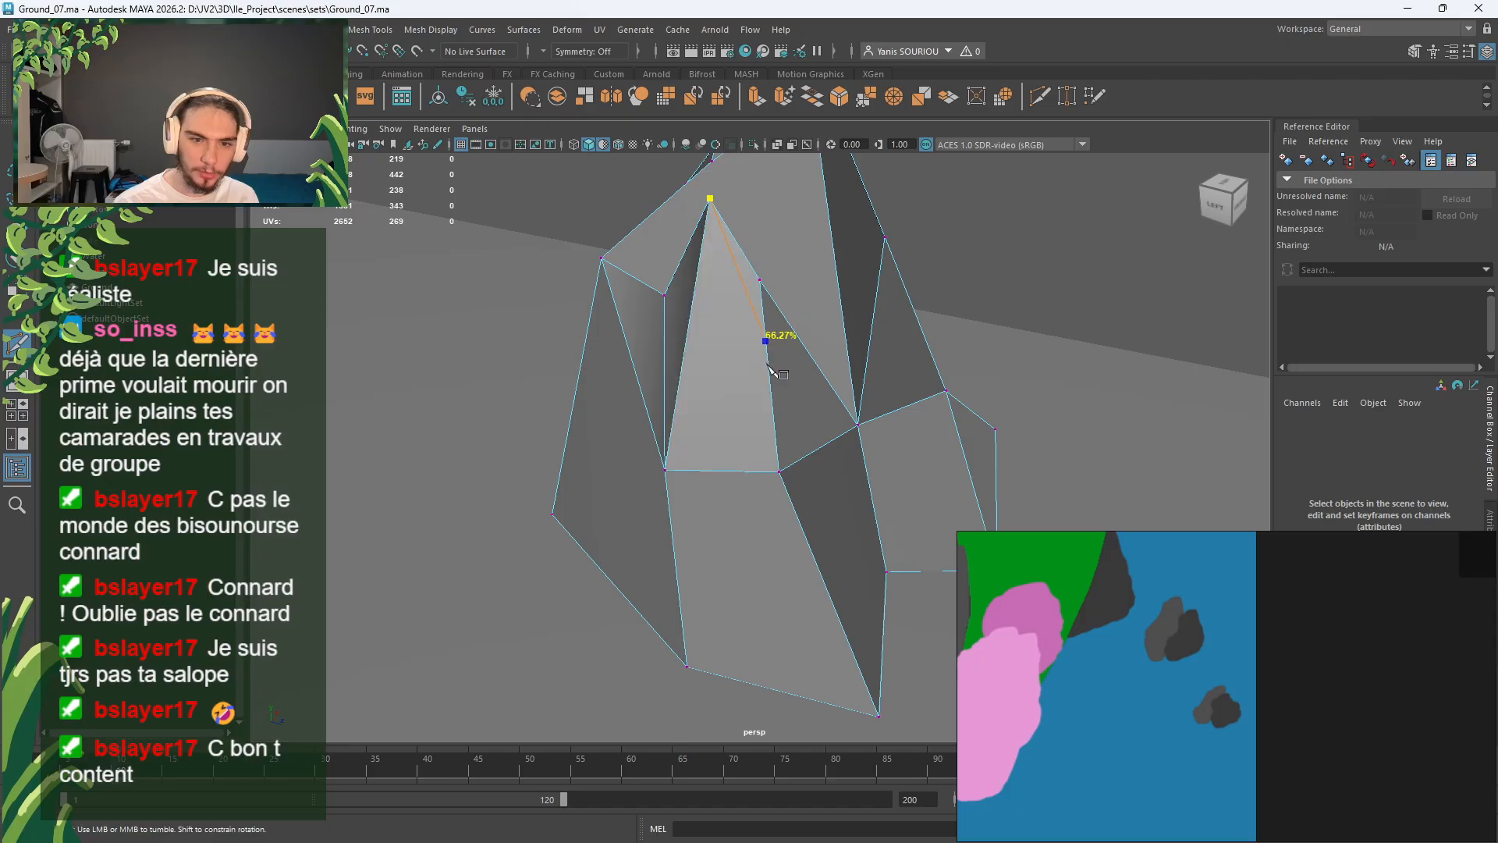
pyautogui.keyDown('alt'); pyautogui.moveTo(801, 530); pyautogui.dragTo(804, 577); pyautogui.keyUp('alt')
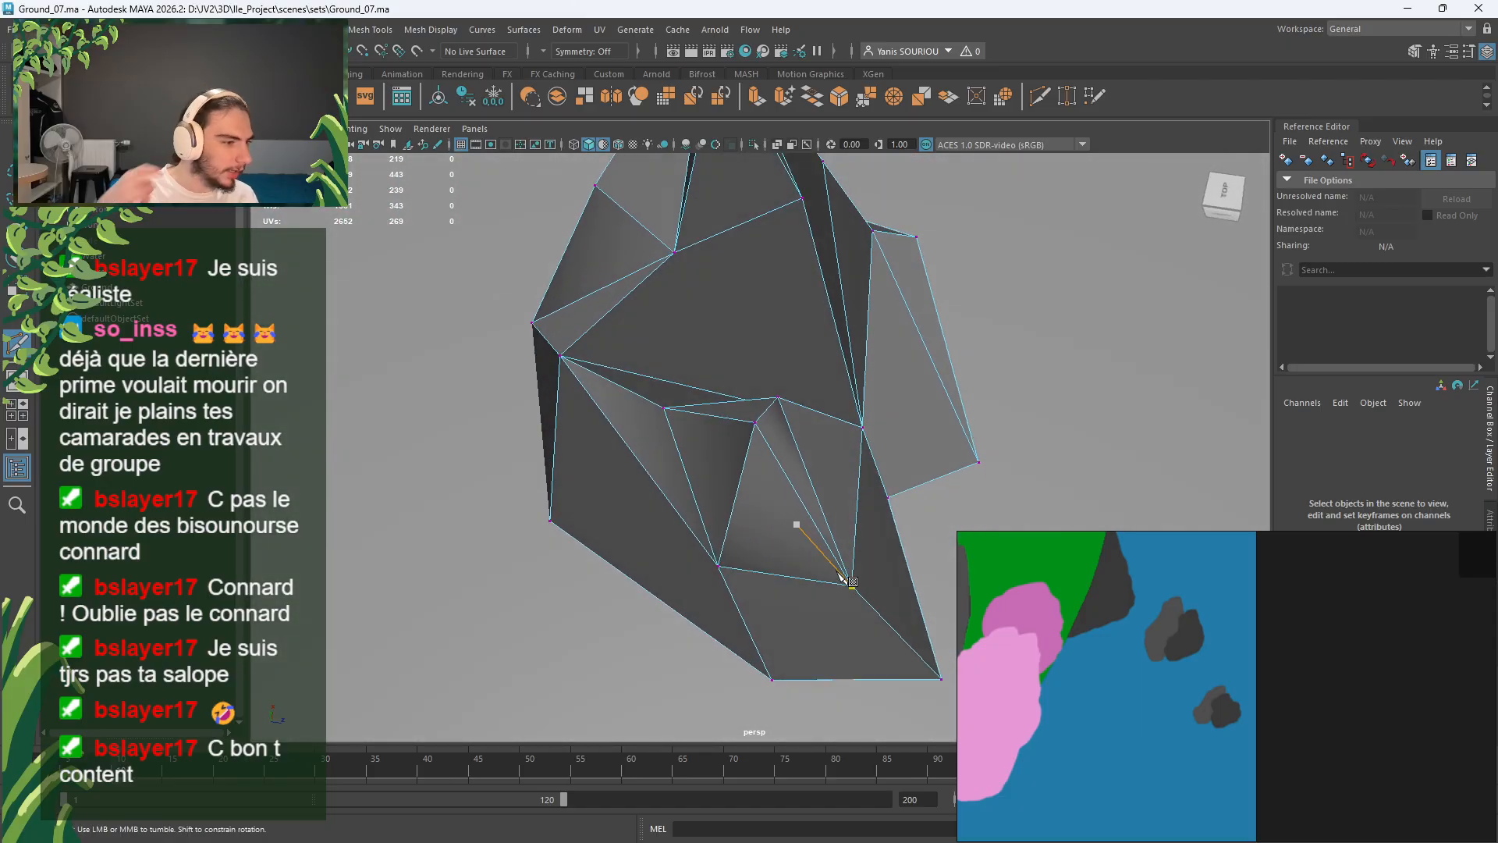
pyautogui.keyDown('alt'); pyautogui.moveTo(852, 581); pyautogui.dragTo(683, 402); pyautogui.keyUp('alt')
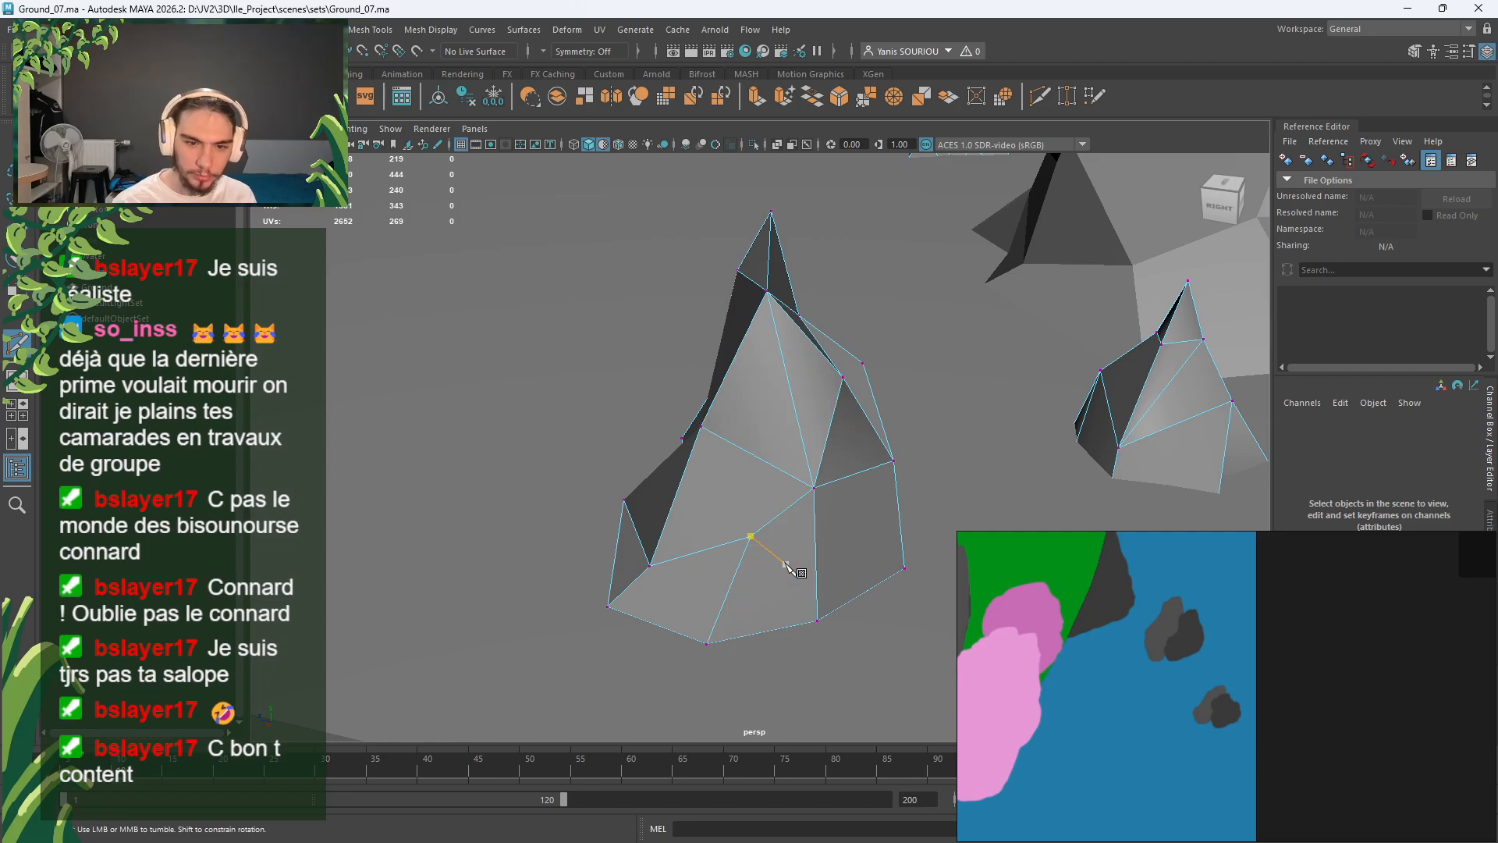
pyautogui.keyDown('alt'); pyautogui.moveTo(786, 563); pyautogui.dragTo(713, 544); pyautogui.keyUp('alt')
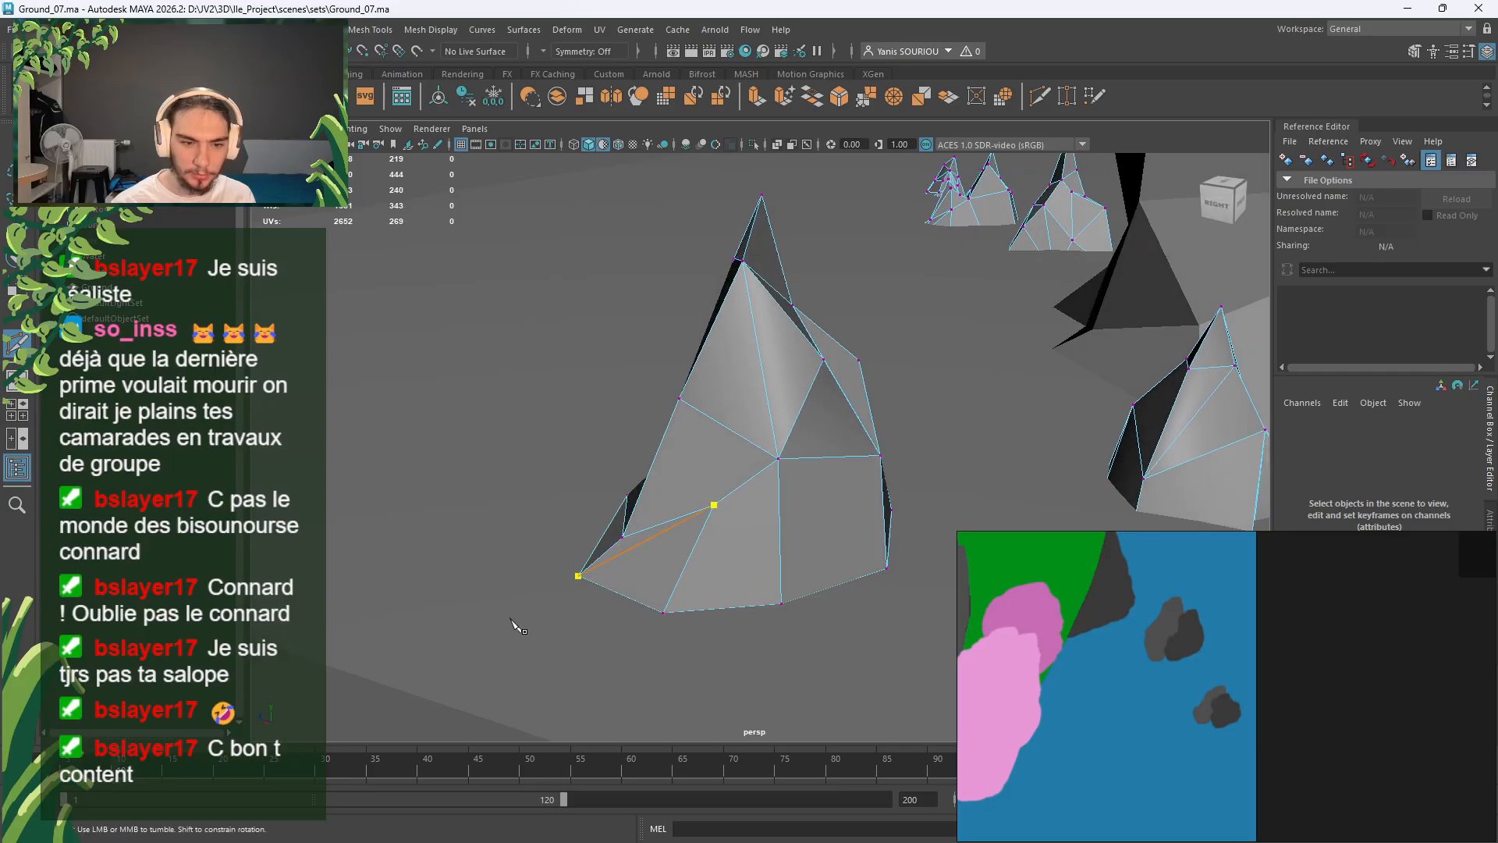
pyautogui.keyDown('alt'); pyautogui.moveTo(591, 624); pyautogui.dragTo(687, 608); pyautogui.keyUp('alt')
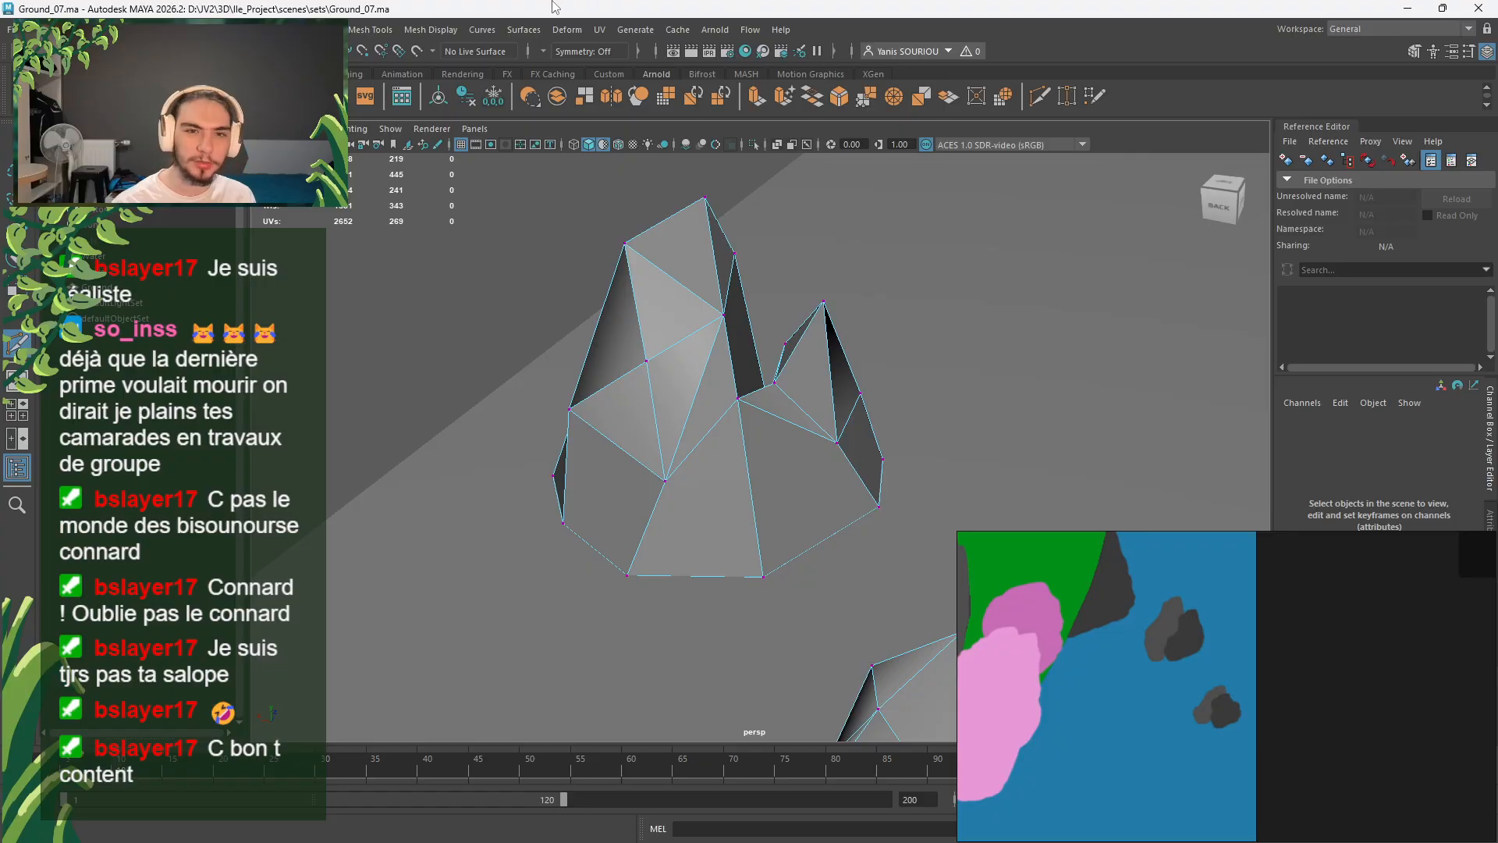
# Step: Cut diagonal edges across the central peak's front face and from the front notch vertex to the ledge's lower corner
pyautogui.click(572, 412)
pyautogui.keyDown('alt'); pyautogui.moveTo(575, 415); pyautogui.dragTo(893, 441); pyautogui.keyUp('alt')
pyautogui.scroll(3, 605, 438)
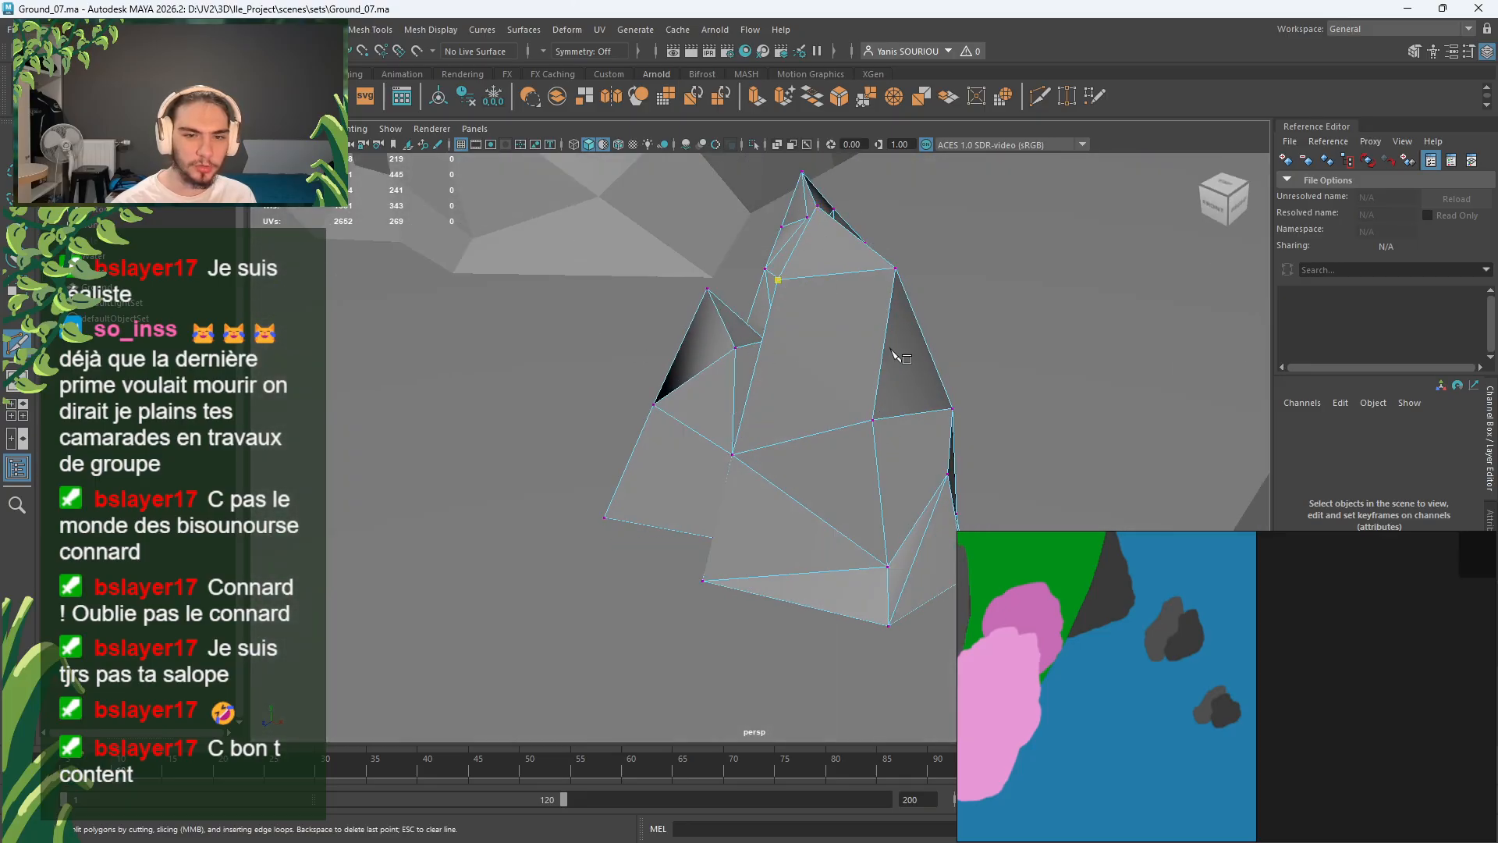
pyautogui.press('Return')
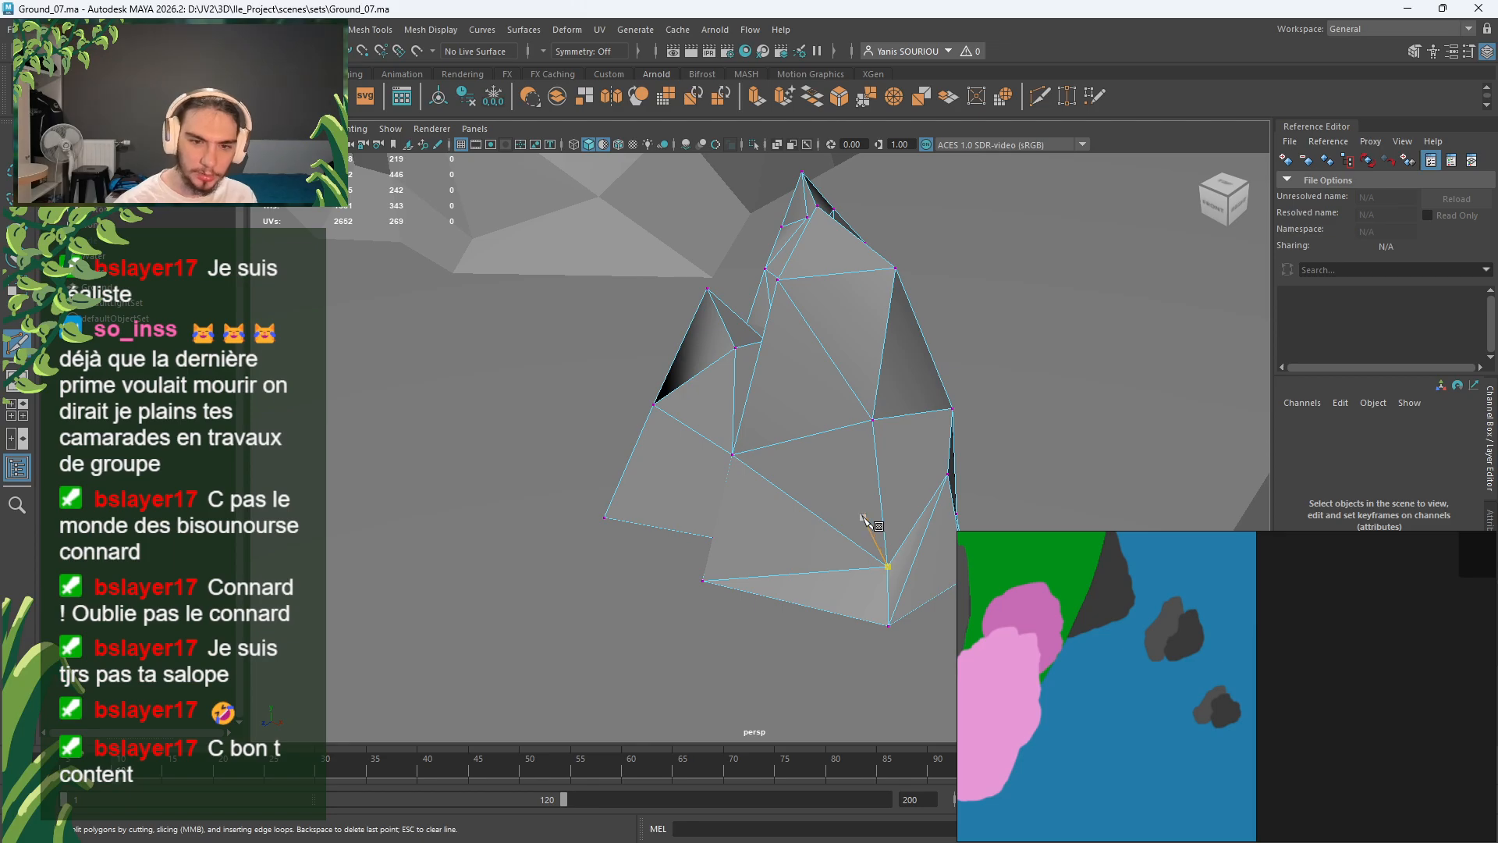
pyautogui.keyDown('alt'); pyautogui.moveTo(863, 495); pyautogui.dragTo(812, 466); pyautogui.keyUp('alt')
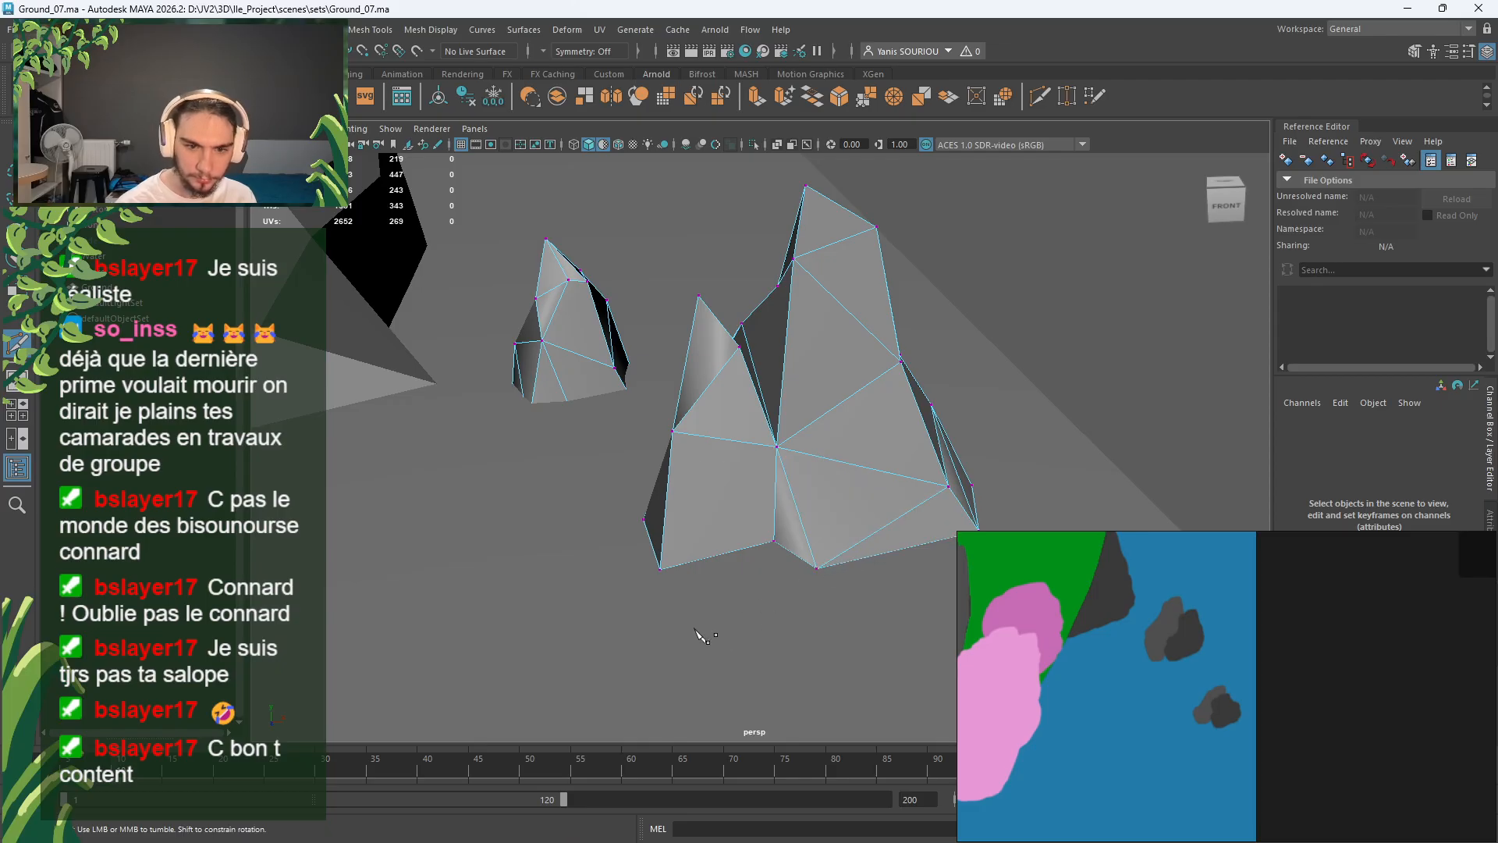
pyautogui.keyDown('alt'); pyautogui.moveTo(702, 636); pyautogui.dragTo(747, 391); pyautogui.keyUp('alt')
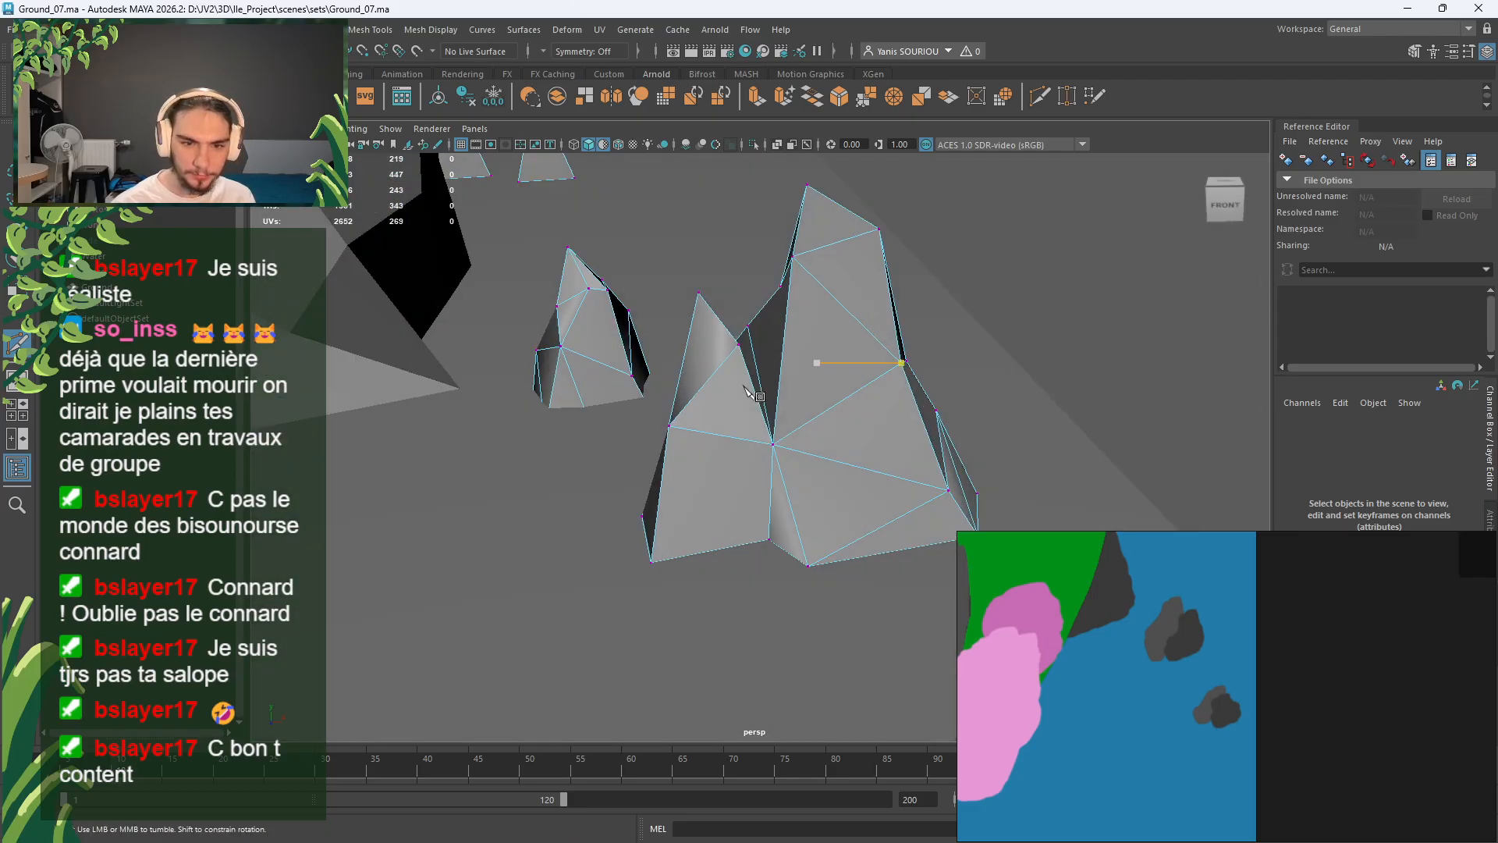
# Step: In face mode, select the four leftover faces on the large rock's underside and delete them
pyautogui.moveTo(790, 378); pyautogui.dragTo(833, 396, button='right')
pyautogui.doubleClick(837, 373)
pyautogui.keyDown('alt'); pyautogui.moveTo(855, 451); pyautogui.dragTo(865, 417); pyautogui.keyUp('alt')
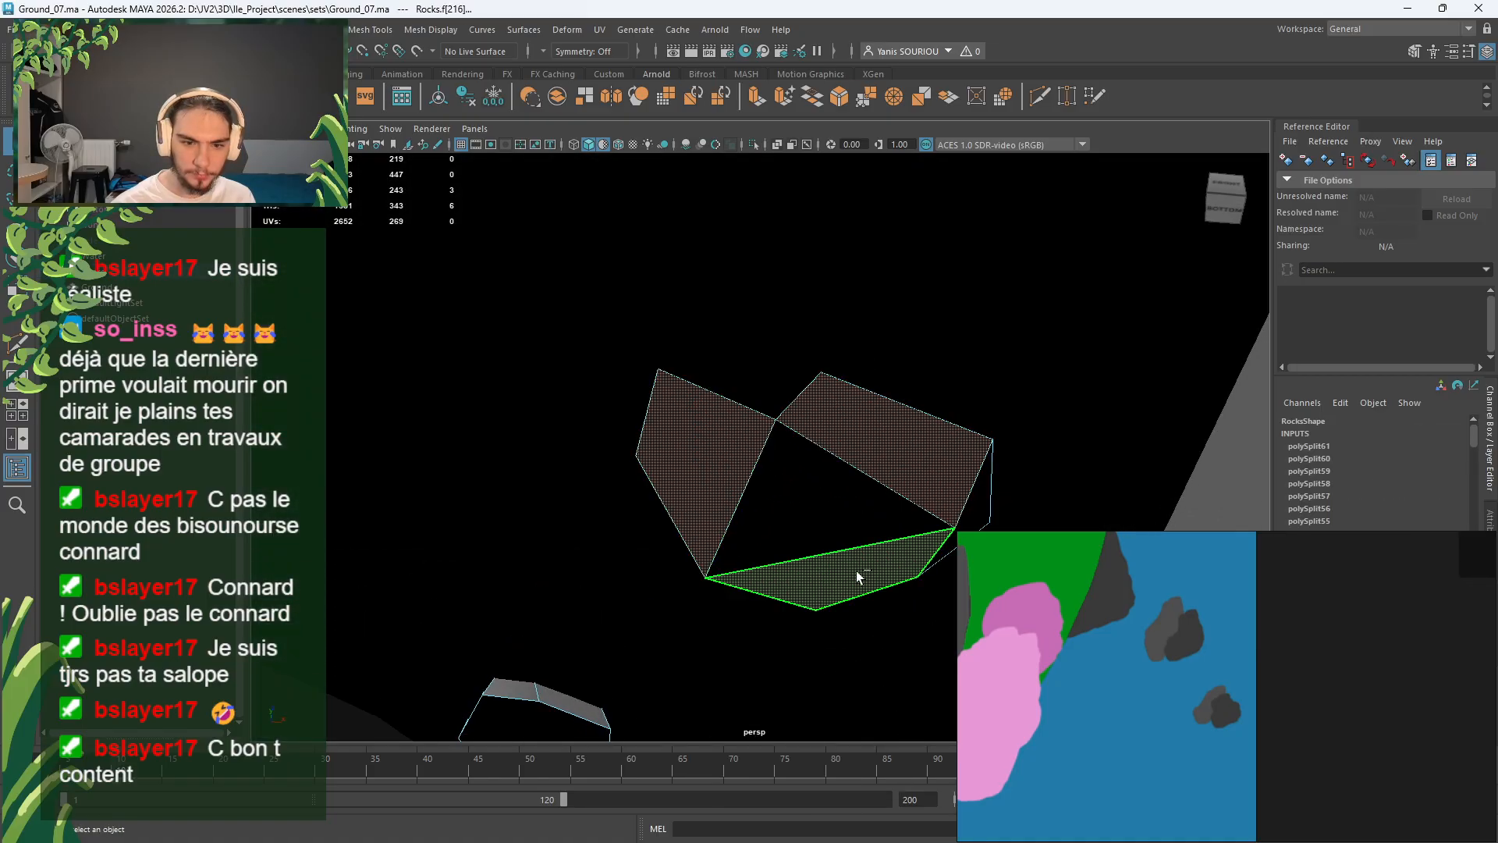
pyautogui.click(970, 515)
pyautogui.keyDown('shift'); pyautogui.click(970, 515); pyautogui.keyUp('shift')
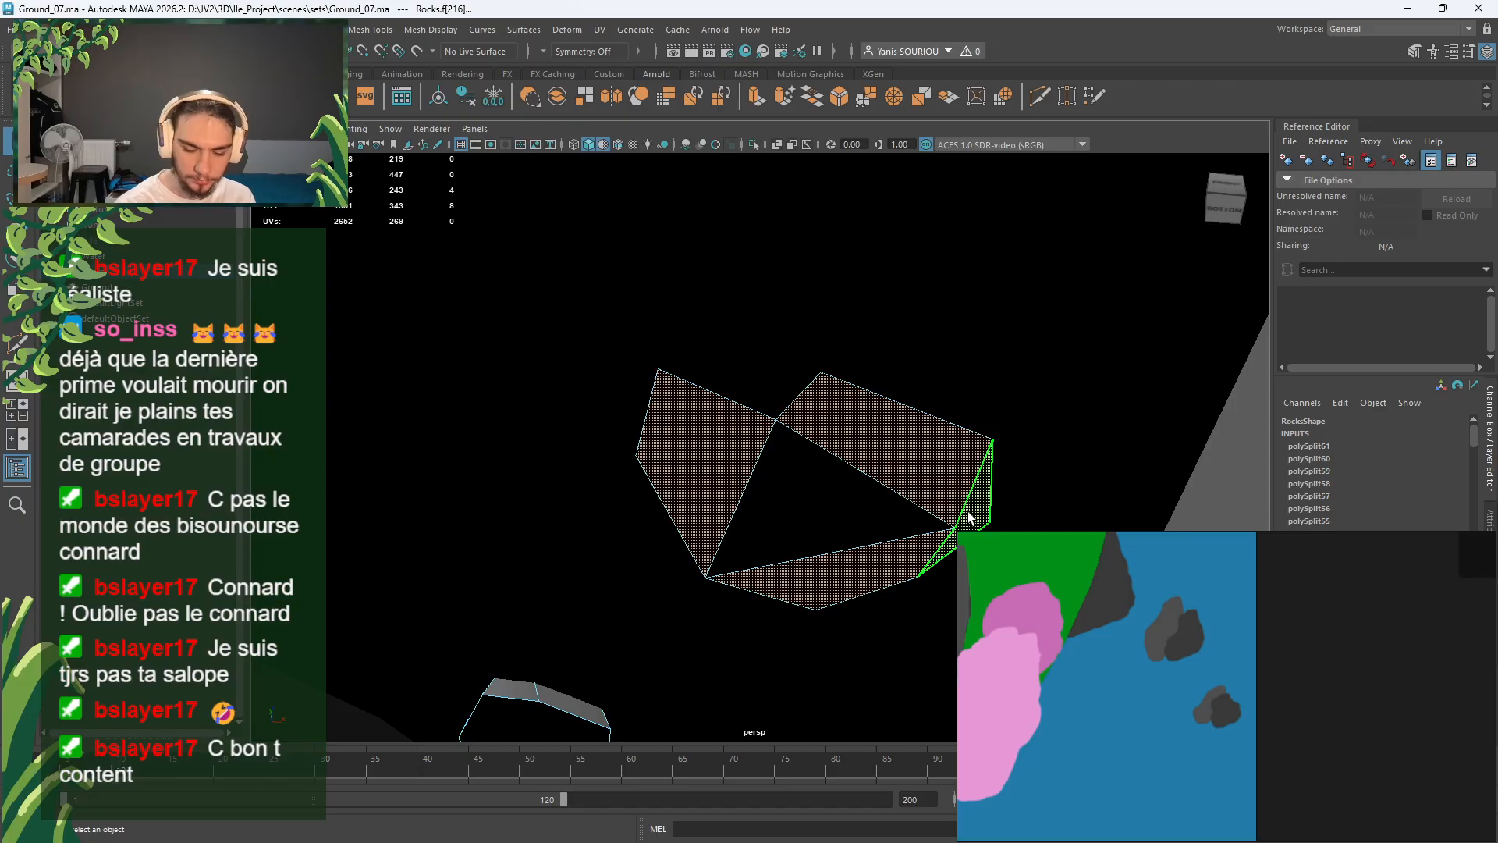
pyautogui.press('Delete')
# Step: Select the whole large two-peaked rock and adjust its scale and height slightly against the ground
pyautogui.keyDown('alt'); pyautogui.moveTo(808, 547); pyautogui.dragTo(815, 634); pyautogui.keyUp('alt')
pyautogui.doubleClick(835, 515)
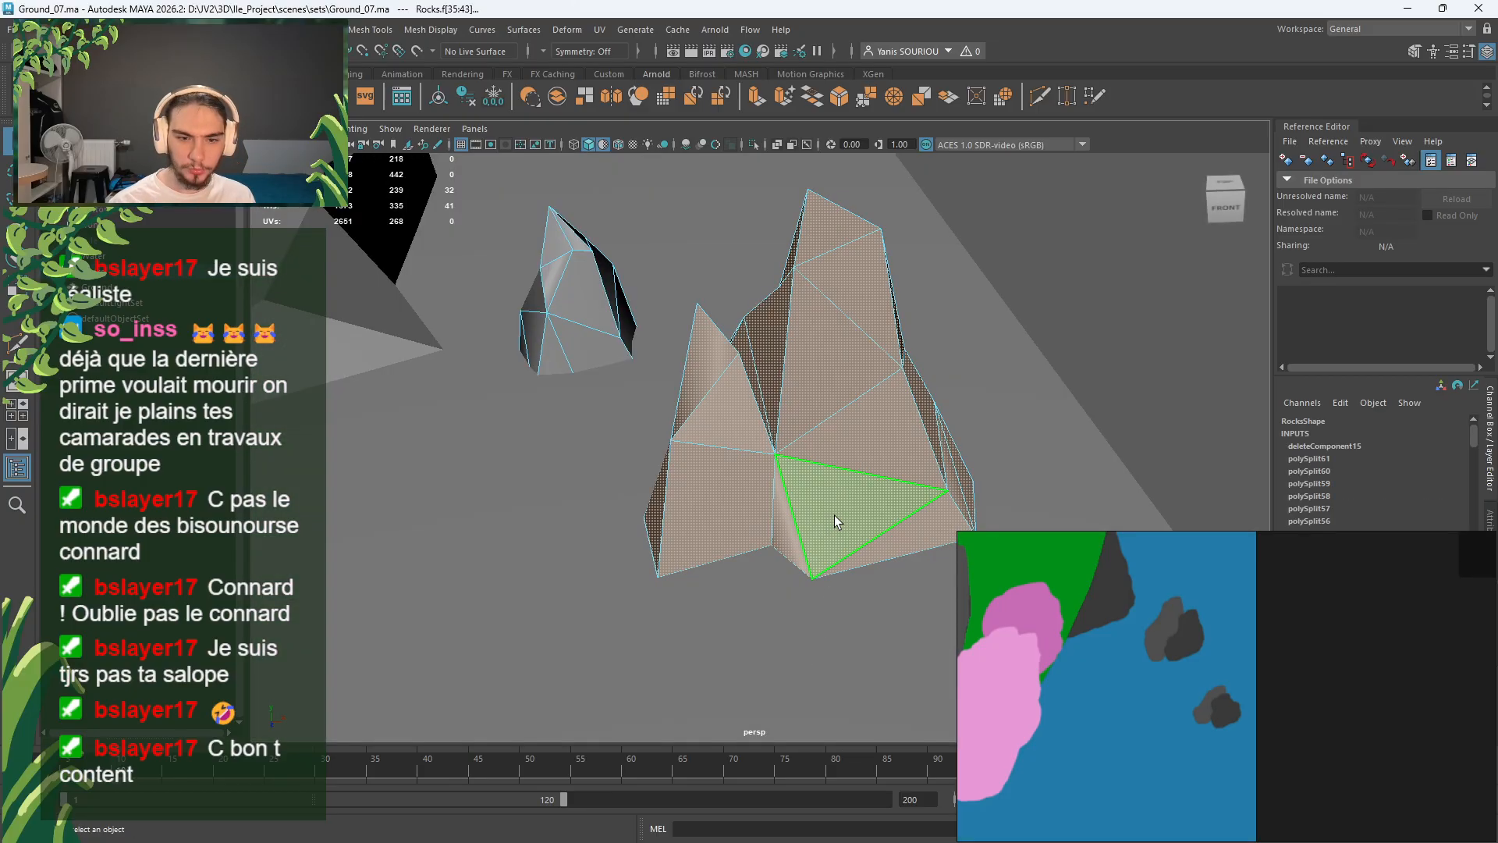
pyautogui.keyDown('alt'); pyautogui.moveTo(835, 515); pyautogui.dragTo(830, 507); pyautogui.keyUp('alt')
pyautogui.press('w')
pyautogui.scroll(-2, 828, 499)
pyautogui.press('r')
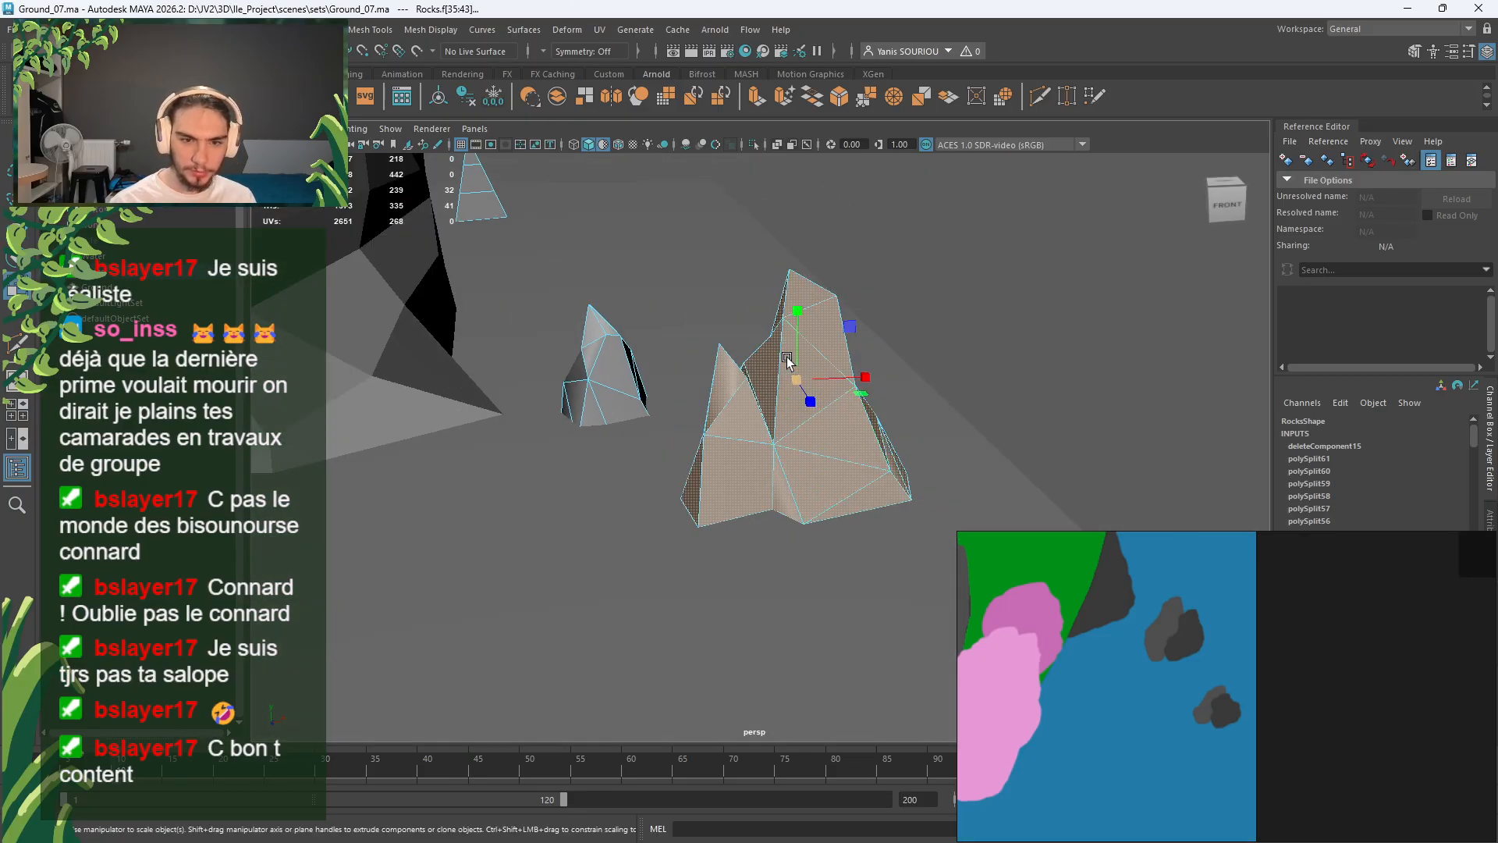
pyautogui.moveTo(800, 382)
pyautogui.mouseDown()
pyautogui.moveTo(821, 379)
pyautogui.moveTo(802, 363)
pyautogui.moveTo(802, 401)
pyautogui.moveTo(802, 382)
pyautogui.mouseUp()
pyautogui.press('w')
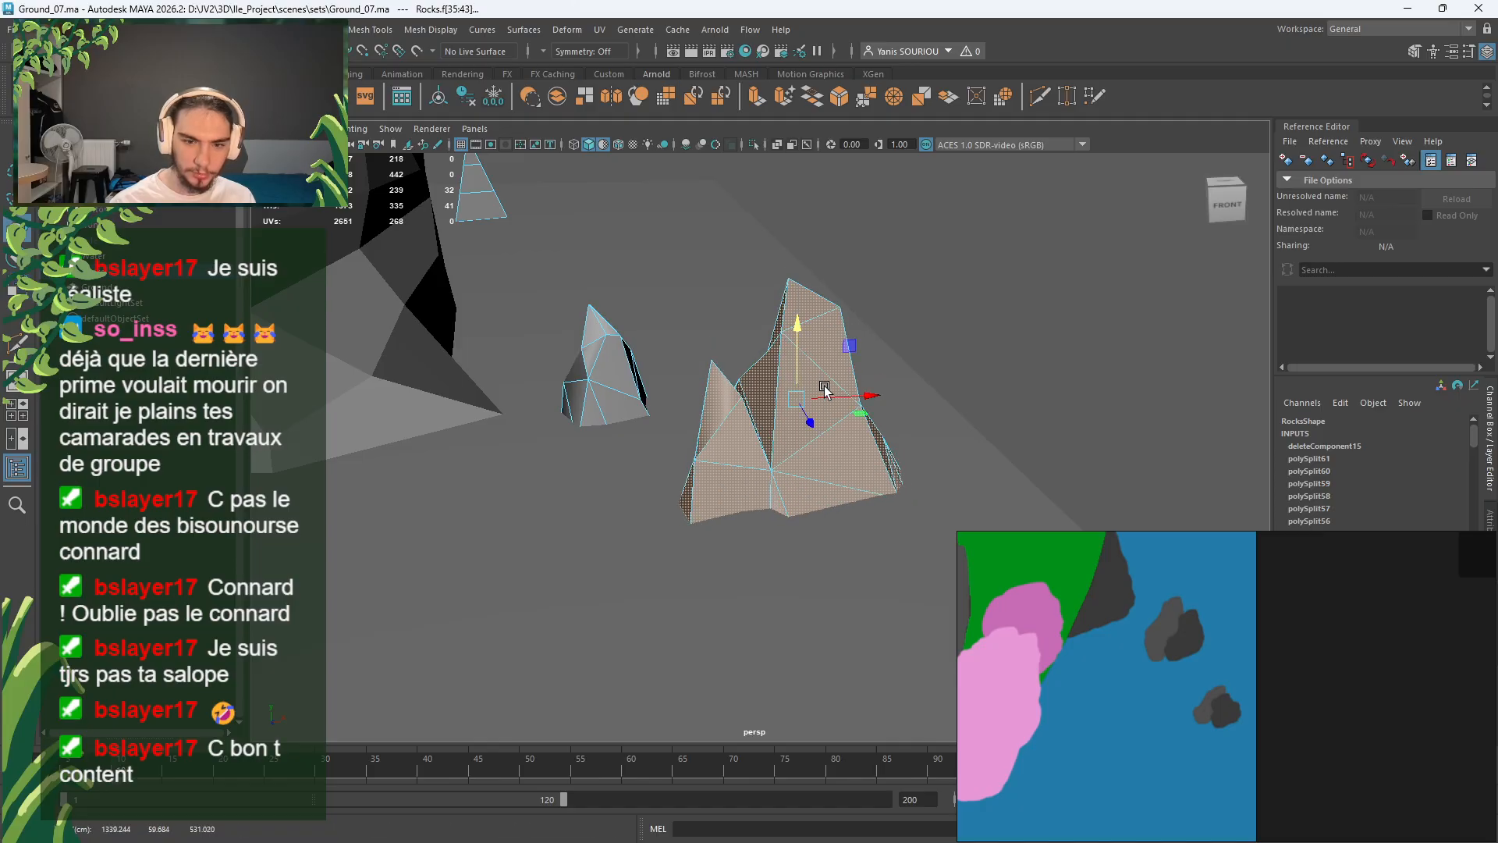
# Step: Compare the rock cluster's placement beside the island with the offshore rocks in the reference sketch from above
pyautogui.moveTo(1028, 561); pyautogui.dragTo(1184, 625, button='middle')
pyautogui.click(1060, 398)
pyautogui.keyDown('alt'); pyautogui.moveTo(1060, 398); pyautogui.dragTo(790, 479); pyautogui.keyUp('alt')
pyautogui.scroll(-3, 801, 388)
pyautogui.keyDown('alt'); pyautogui.moveTo(962, 423); pyautogui.dragTo(859, 394, button='right'); pyautogui.keyUp('alt')
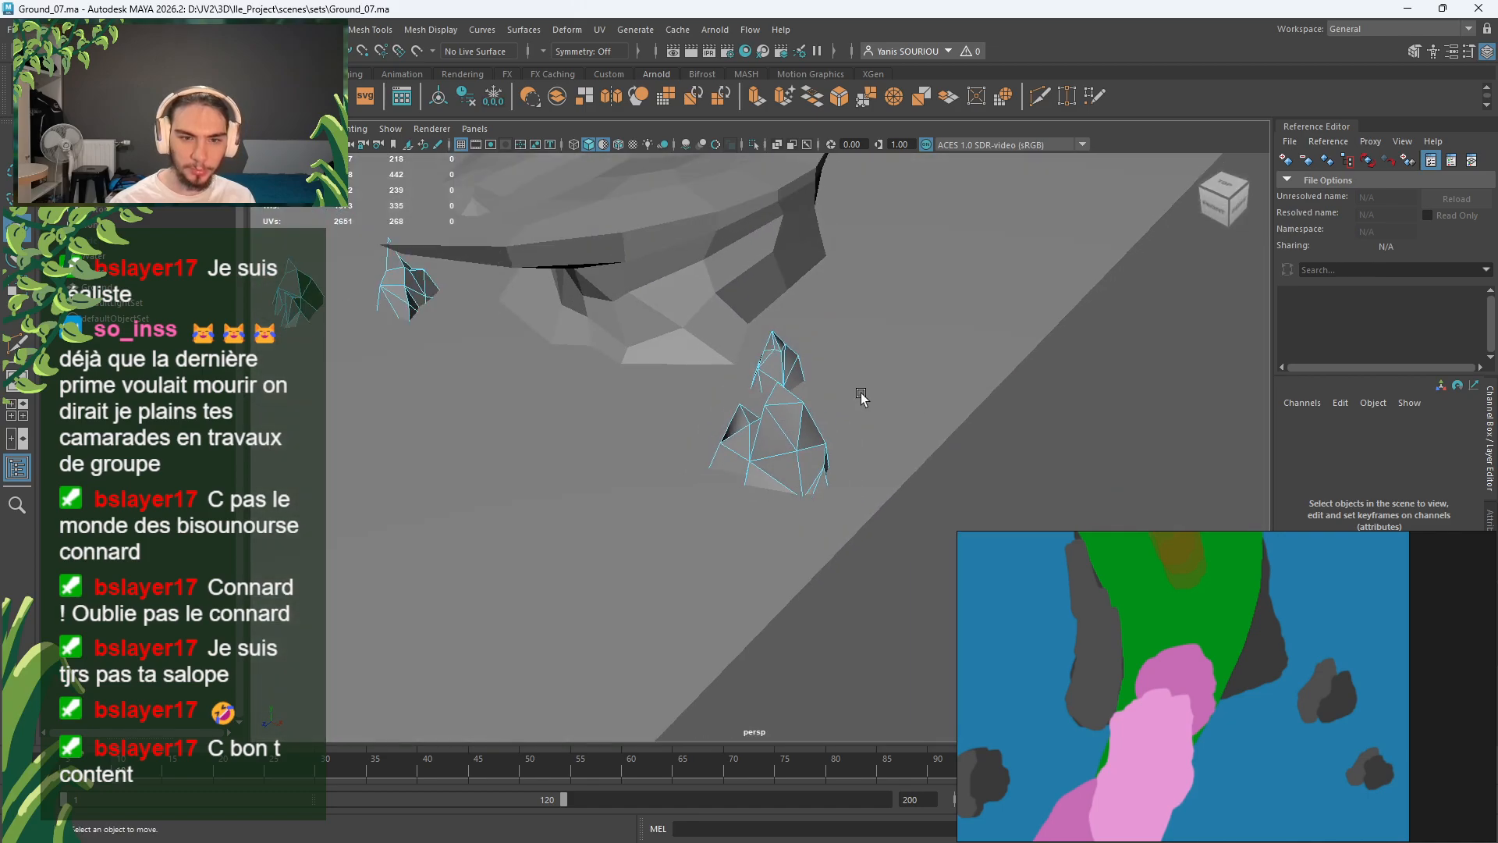
pyautogui.keyDown('alt'); pyautogui.moveTo(859, 395); pyautogui.dragTo(913, 368); pyautogui.keyUp('alt')
pyautogui.keyDown('alt'); pyautogui.moveTo(912, 367); pyautogui.dragTo(695, 378, button='right'); pyautogui.keyUp('alt')
pyautogui.keyDown('alt'); pyautogui.moveTo(694, 378); pyautogui.dragTo(746, 428); pyautogui.keyUp('alt')
pyautogui.keyDown('alt'); pyautogui.moveTo(746, 428); pyautogui.dragTo(911, 374, button='middle'); pyautogui.keyUp('alt')
pyautogui.moveTo(911, 374)
pyautogui.keyDown('alt'); pyautogui.mouseDown()
pyautogui.moveTo(799, 352)
pyautogui.moveTo(680, 438)
pyautogui.moveTo(918, 406)
pyautogui.moveTo(925, 390)
pyautogui.mouseUp(); pyautogui.keyUp('alt')
pyautogui.keyDown('alt'); pyautogui.moveTo(926, 390); pyautogui.dragTo(742, 419, button='middle'); pyautogui.keyUp('alt')
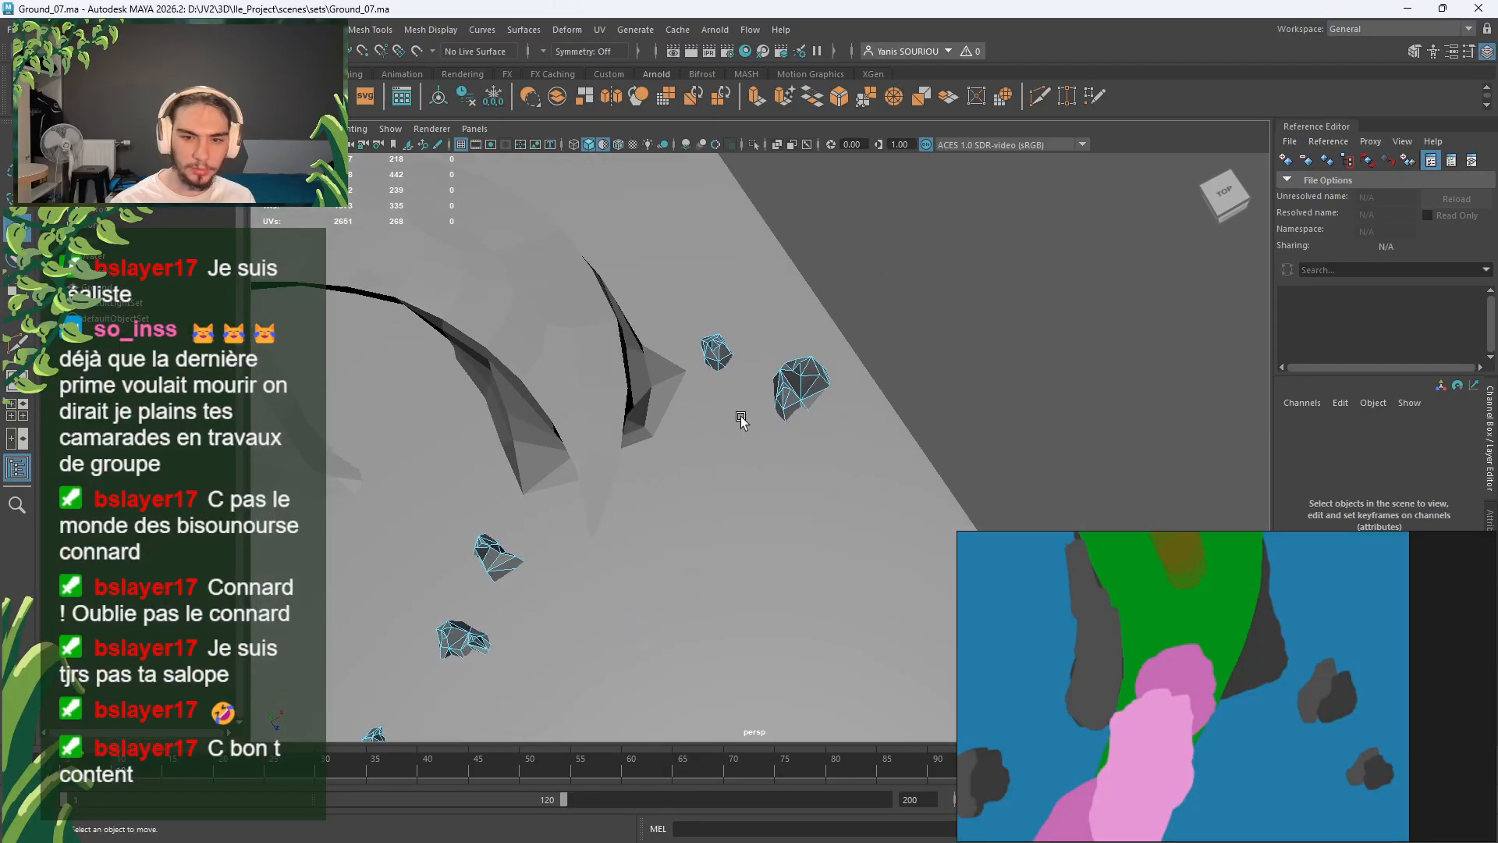
# Step: Multi-Cut an edge across the small rock's large middle face, from its upper right vertex to its lower left vertex
pyautogui.keyDown('alt'); pyautogui.moveTo(742, 418); pyautogui.dragTo(946, 401, button='right'); pyautogui.keyUp('alt')
pyautogui.keyDown('alt'); pyautogui.moveTo(849, 298); pyautogui.dragTo(762, 365, button='middle'); pyautogui.keyUp('alt')
pyautogui.keyDown('alt'); pyautogui.moveTo(762, 365); pyautogui.dragTo(788, 312, button='right'); pyautogui.keyUp('alt')
pyautogui.keyDown('alt'); pyautogui.moveTo(787, 312); pyautogui.dragTo(823, 341); pyautogui.keyUp('alt')
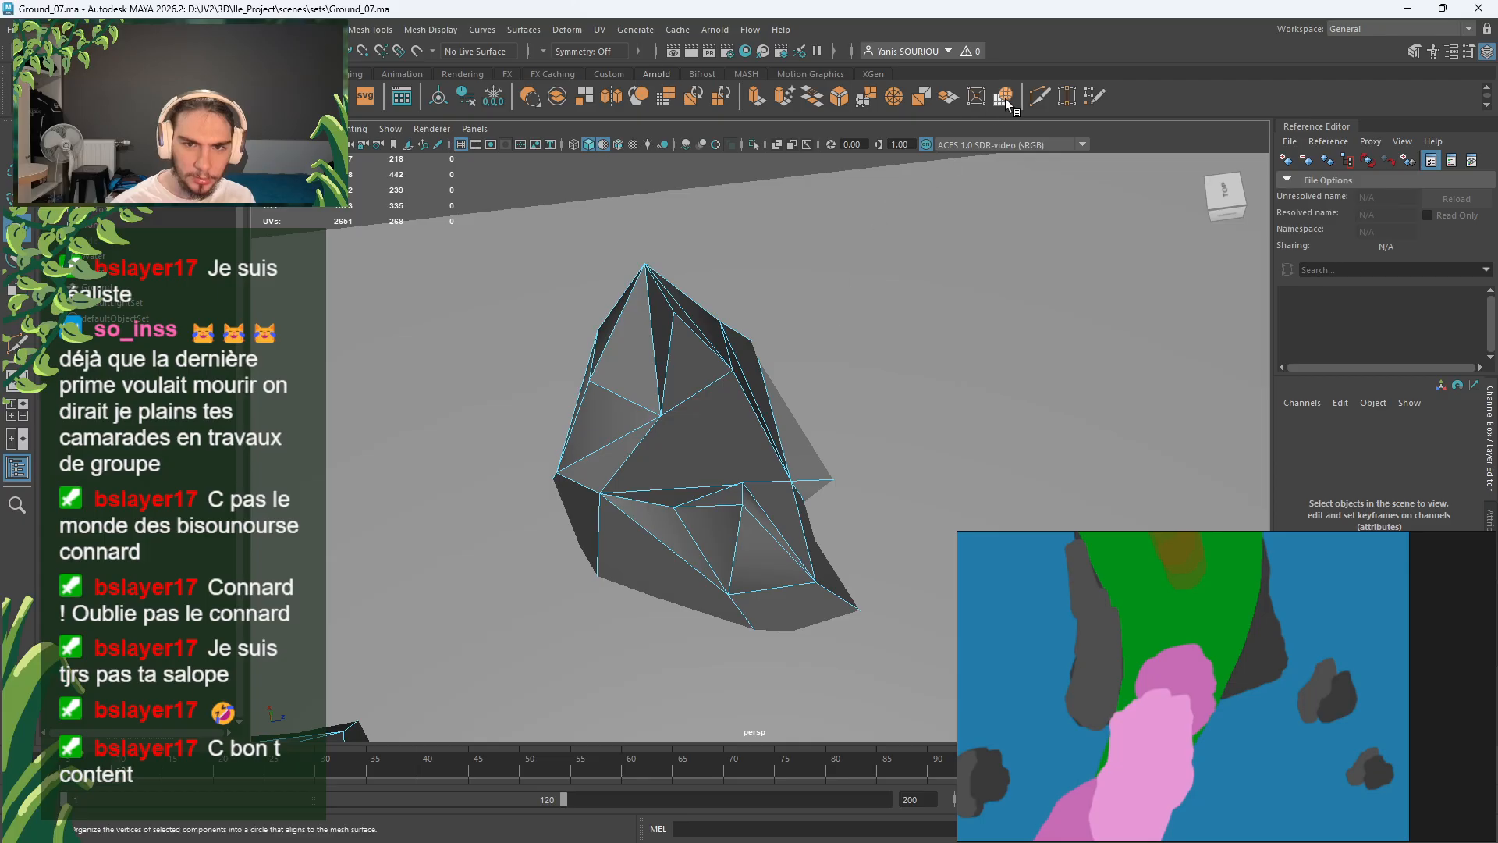
pyautogui.click(1040, 95)
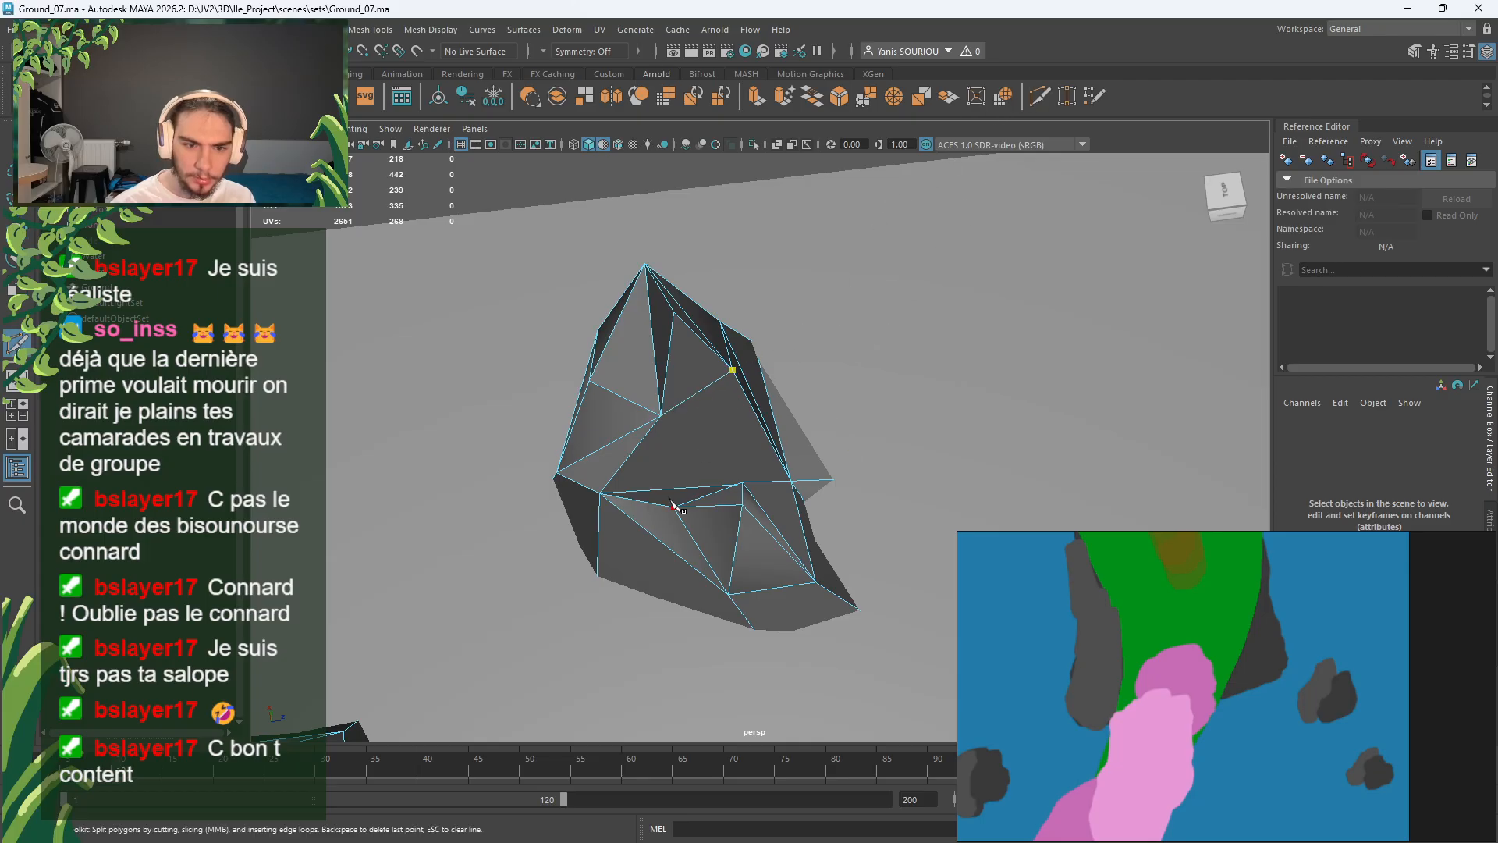
pyautogui.press('Return')
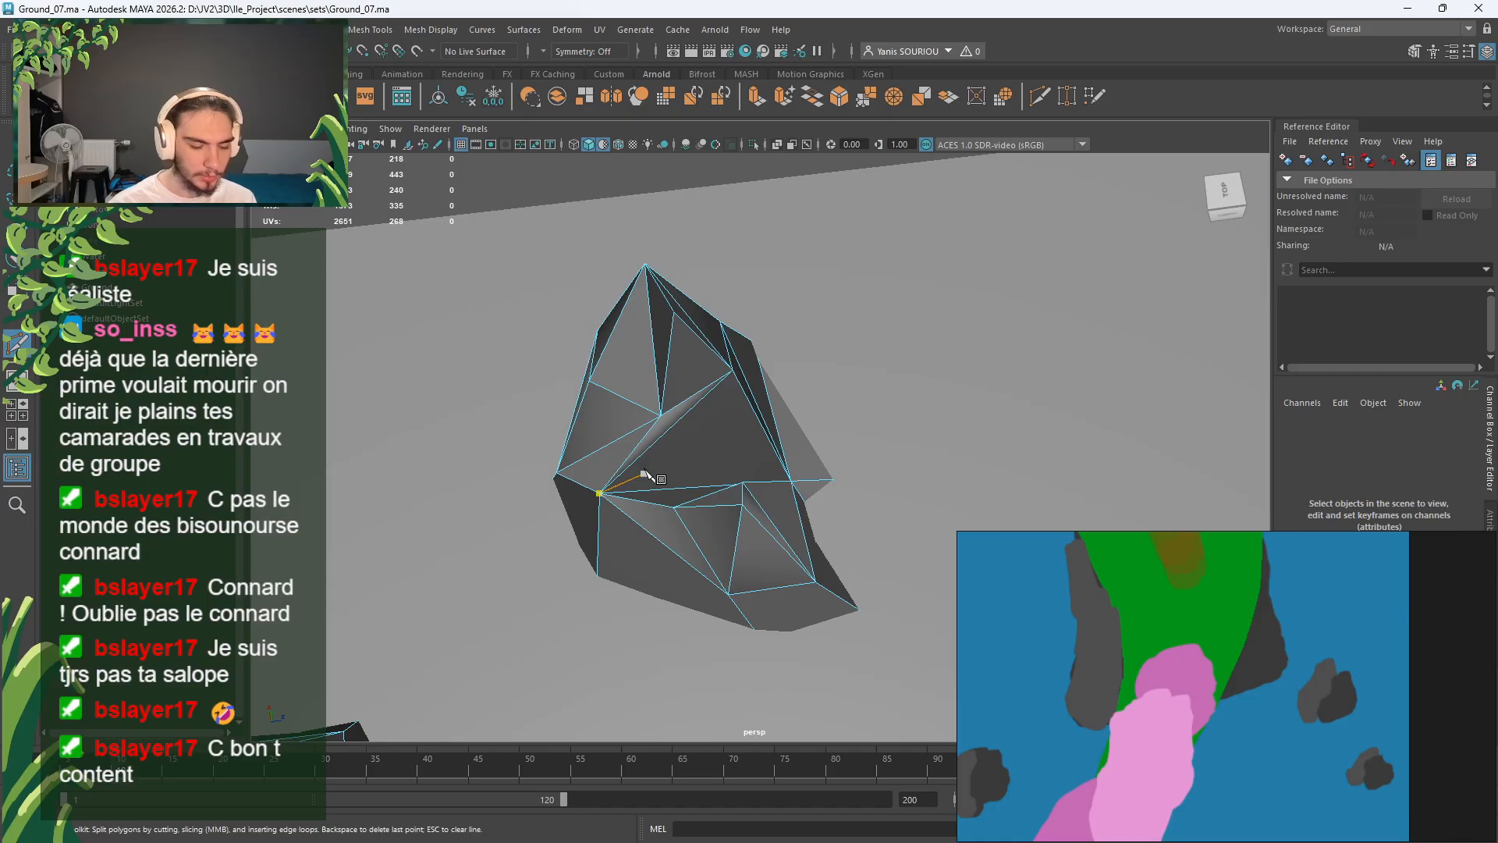
pyautogui.press('q')
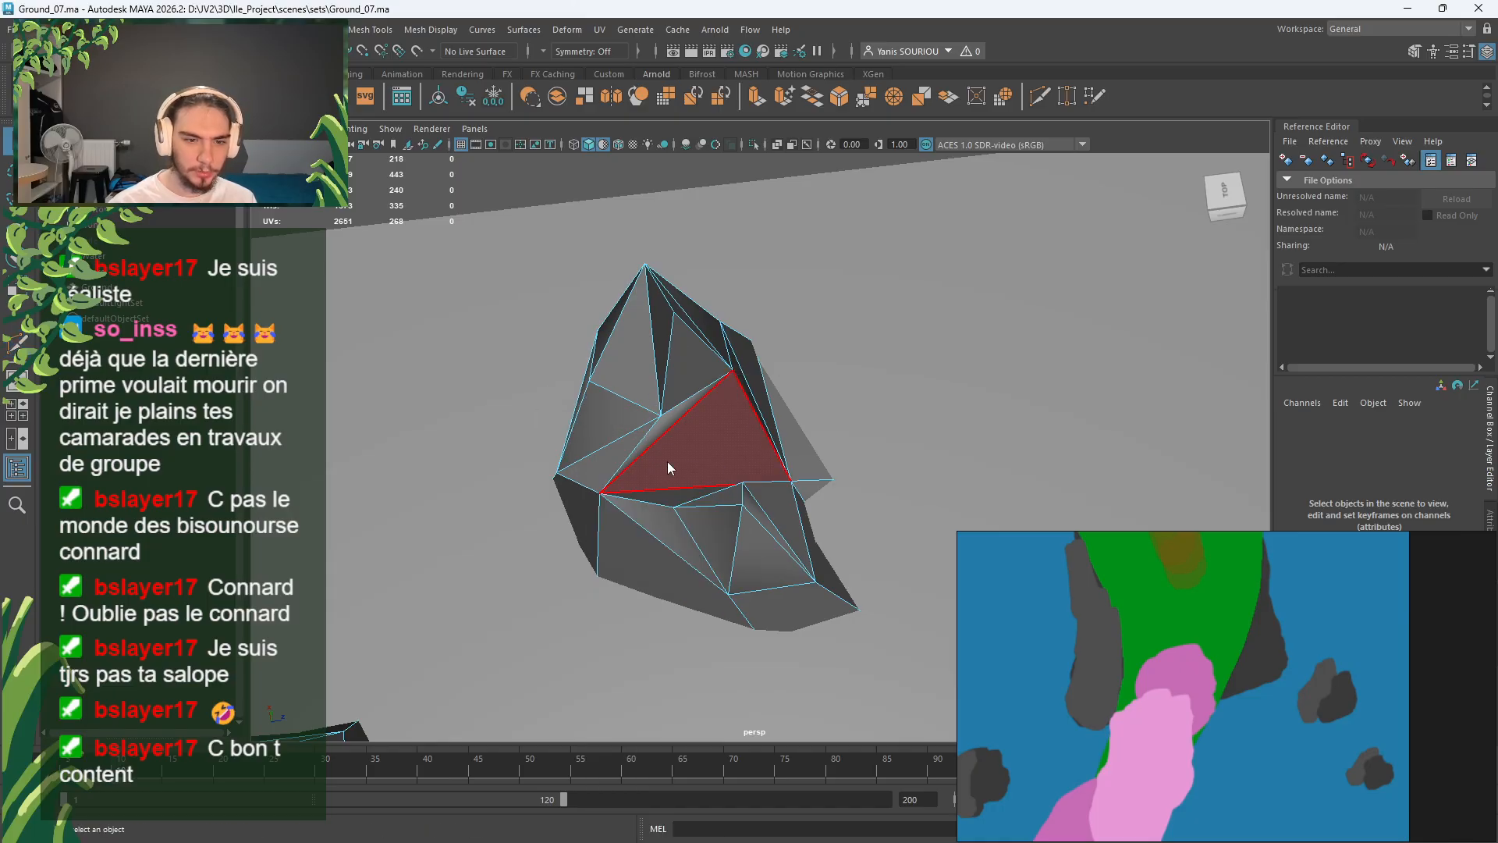
# Step: Select all of this rock's faces, harden their edges for faceted shading, and return to object mode
pyautogui.hotkey('ctrl', 'a')
pyautogui.click(682, 453)
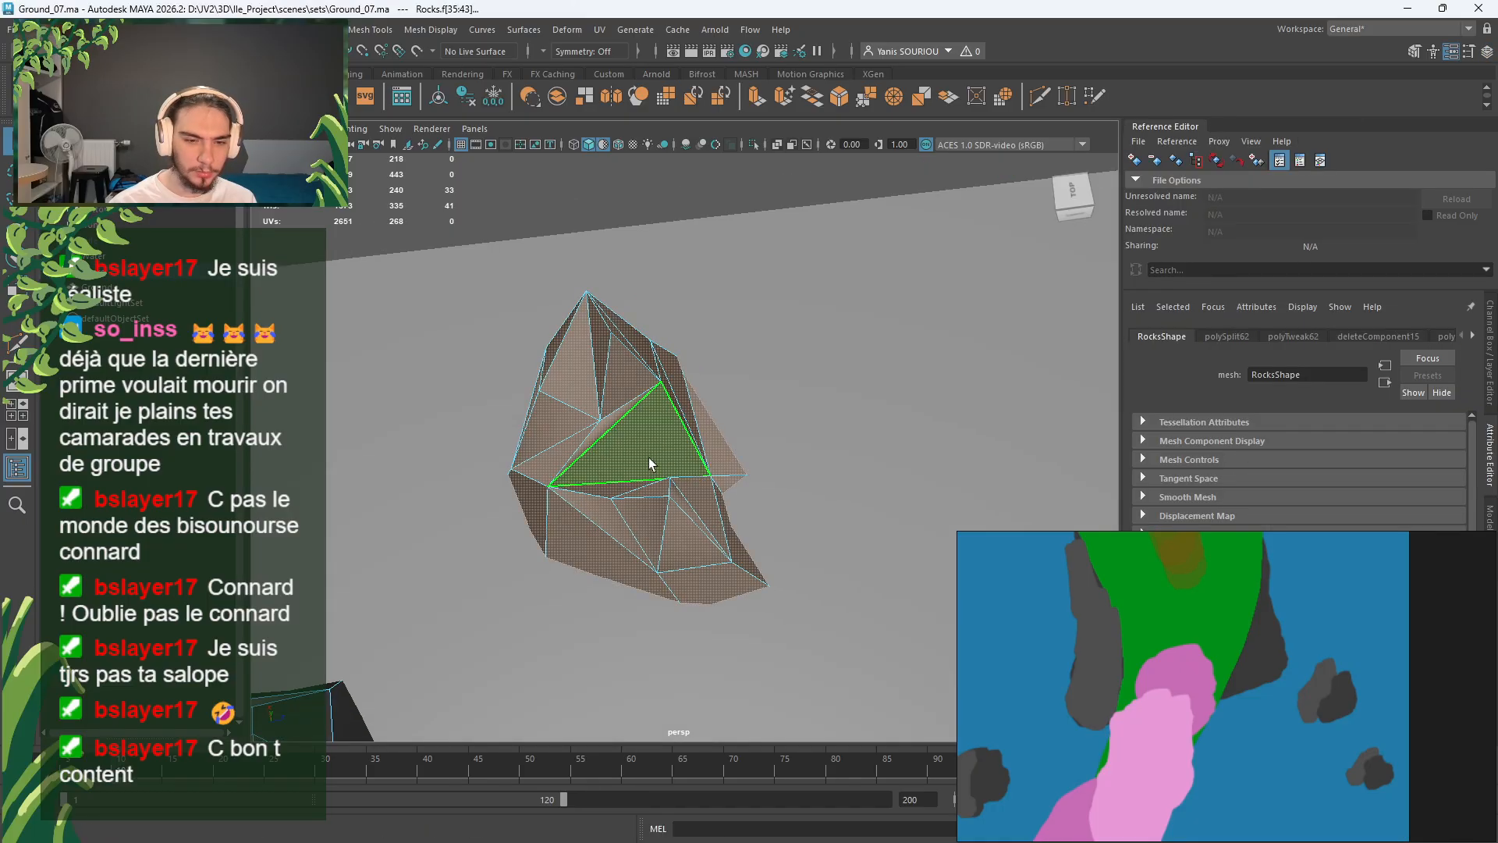
pyautogui.doubleClick(666, 475)
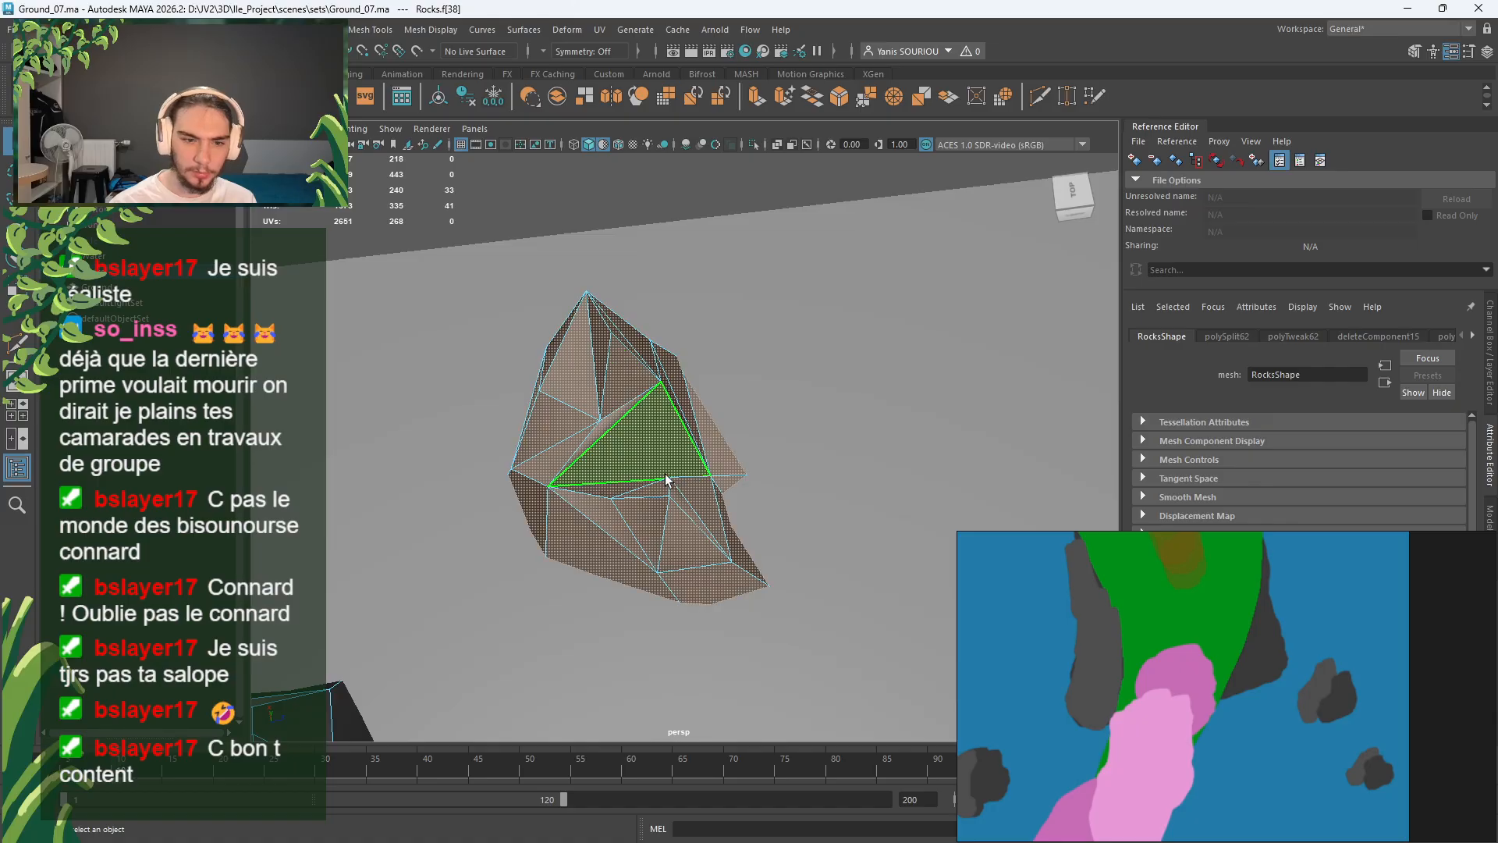
pyautogui.moveTo(652, 444)
pyautogui.keyDown('shift'); pyautogui.mouseDown(button='right')
pyautogui.moveTo(700, 459)
pyautogui.moveTo(652, 447)
pyautogui.mouseUp(button='right'); pyautogui.keyUp('shift')
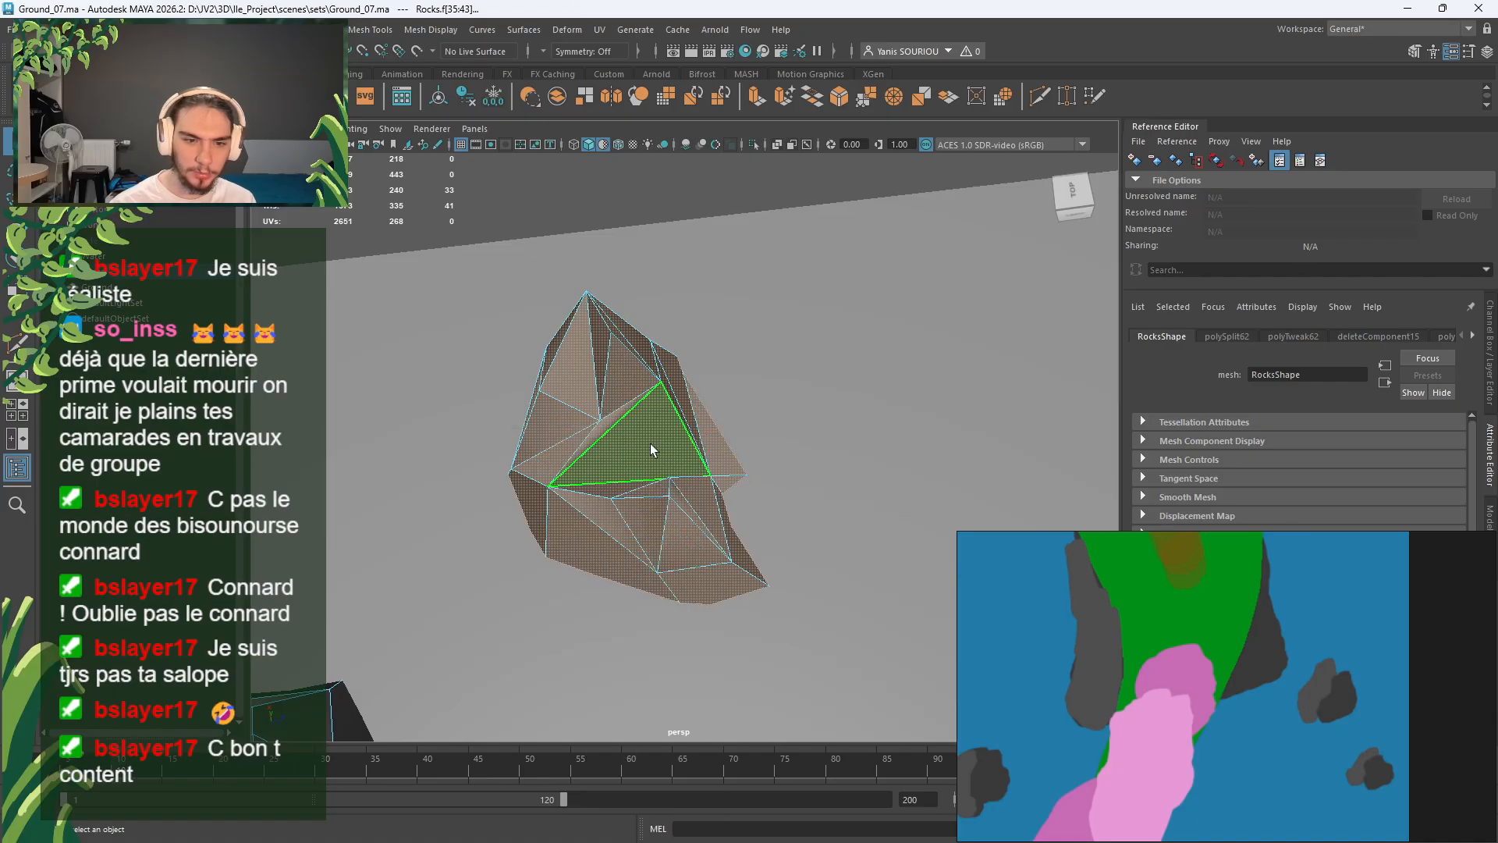
pyautogui.keyDown('shift'); pyautogui.moveTo(651, 396); pyautogui.dragTo(652, 398, button='right'); pyautogui.keyUp('shift')
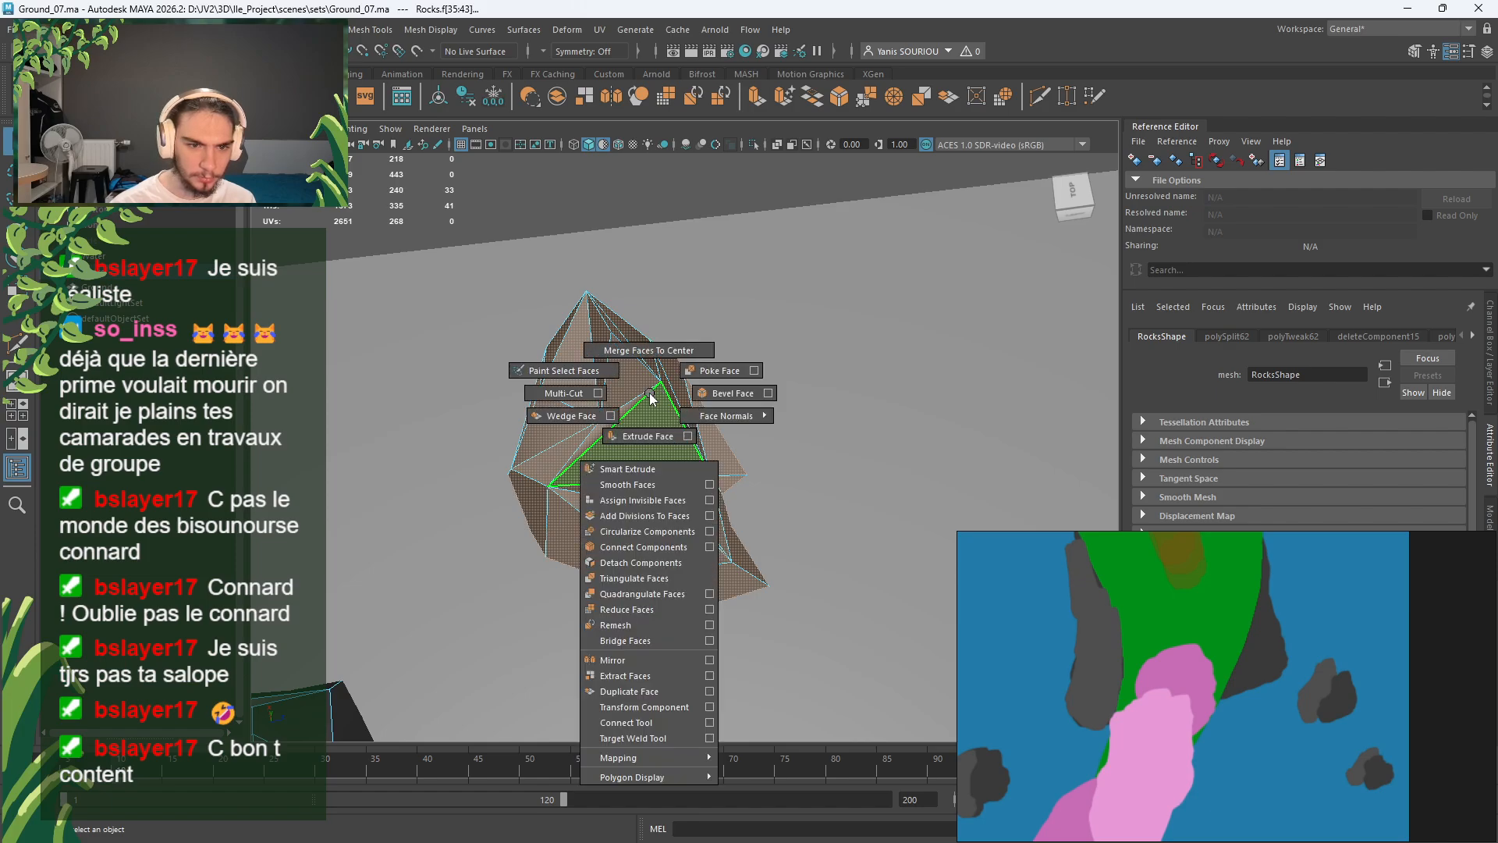
pyautogui.keyDown('shift'); pyautogui.moveTo(650, 393); pyautogui.dragTo(650, 393, button='right'); pyautogui.keyUp('shift')
pyautogui.moveTo(650, 393); pyautogui.dragTo(715, 362, button='right')
pyautogui.click(678, 212)
pyautogui.keyDown('alt'); pyautogui.moveTo(678, 213); pyautogui.dragTo(802, 398); pyautogui.keyUp('alt')
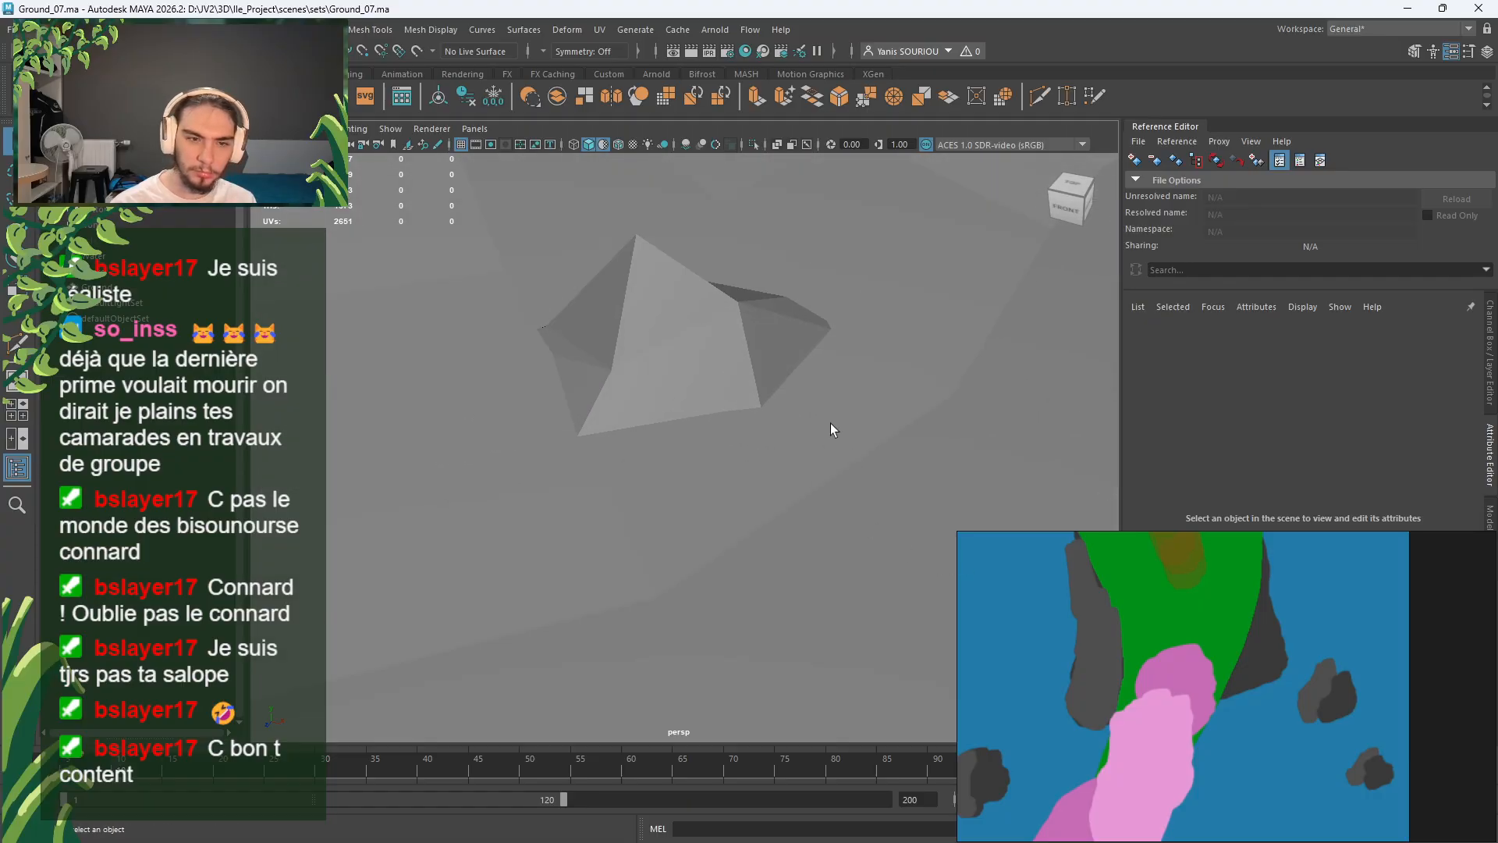
# Step: Chamfer the peak vertex of the low rock beside the island, with a width of 0.25
pyautogui.moveTo(666, 279); pyautogui.dragTo(709, 322, button='right')
pyautogui.click(667, 320)
pyautogui.rightClick(668, 320)
pyautogui.keyDown('shift'); pyautogui.rightClick(659, 324); pyautogui.keyUp('shift')
pyautogui.keyDown('alt'); pyautogui.moveTo(708, 320); pyautogui.dragTo(667, 397); pyautogui.keyUp('alt')
pyautogui.keyDown('alt'); pyautogui.moveTo(661, 466); pyautogui.dragTo(704, 264, button='middle'); pyautogui.keyUp('alt')
pyautogui.scroll(4, 701, 303)
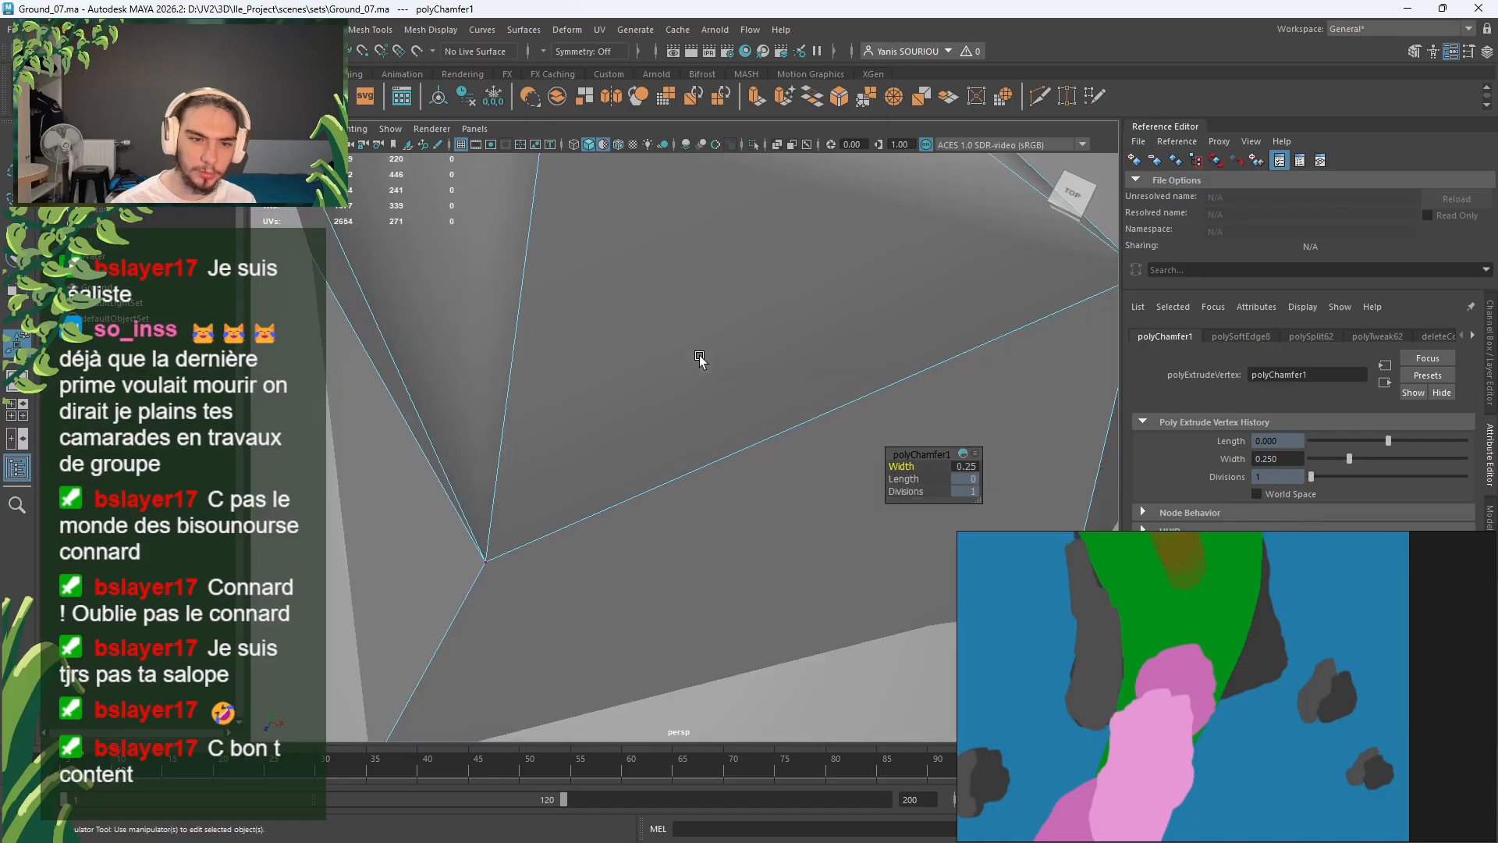
pyautogui.keyDown('alt'); pyautogui.moveTo(699, 358); pyautogui.dragTo(653, 412, button='middle'); pyautogui.keyUp('alt')
pyautogui.scroll(-2, 657, 417)
pyautogui.keyDown('alt'); pyautogui.moveTo(657, 417); pyautogui.dragTo(552, 369); pyautogui.keyUp('alt')
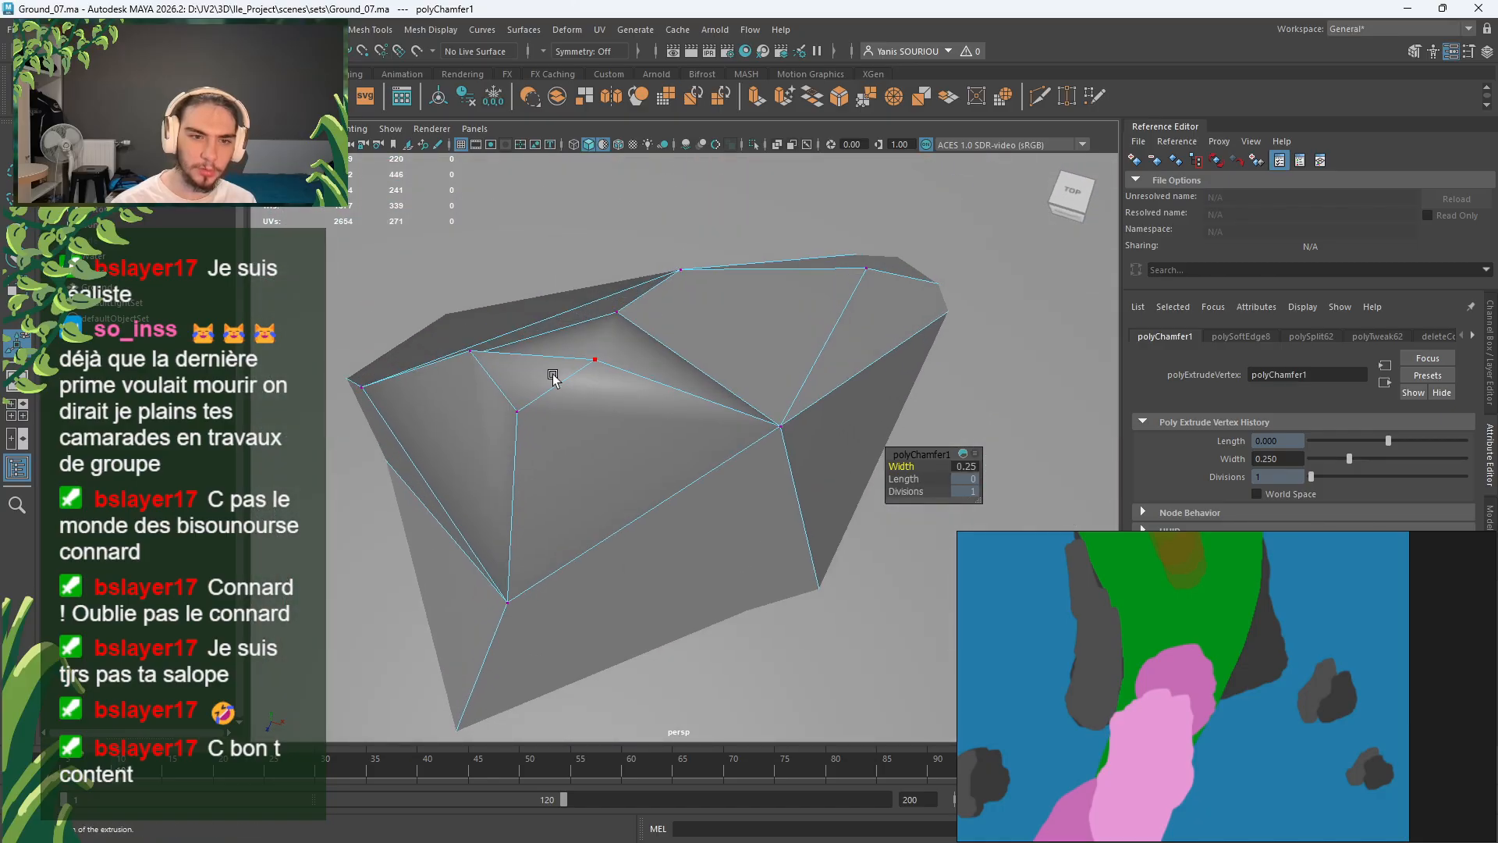
# Step: Select the small triangular face at the chamfered peak and move it down to flatten the rock's top
pyautogui.rightClick(551, 375)
pyautogui.click(550, 416)
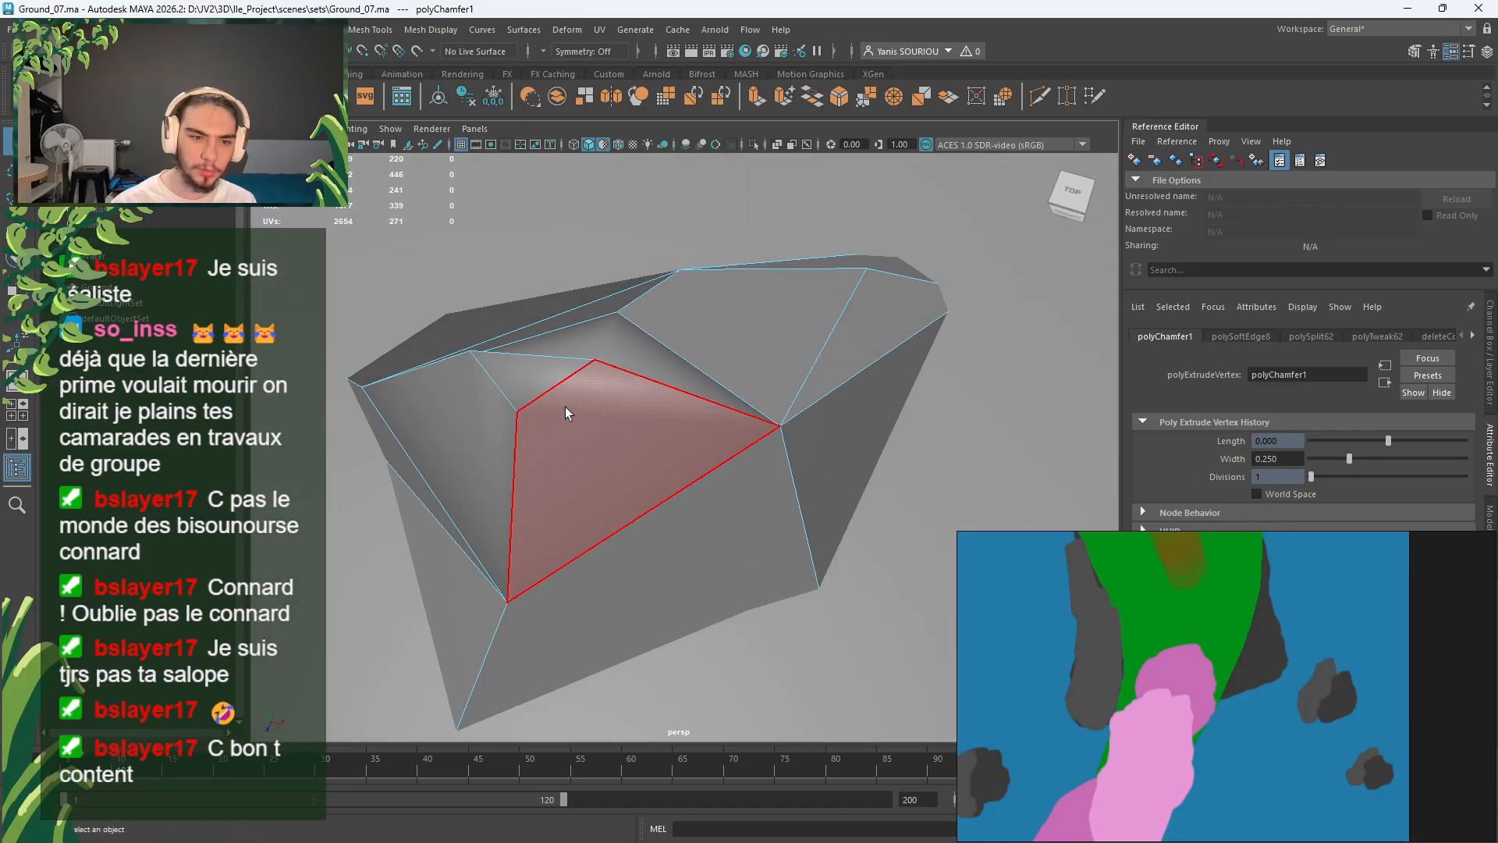
pyautogui.click(557, 387)
pyautogui.press('f')
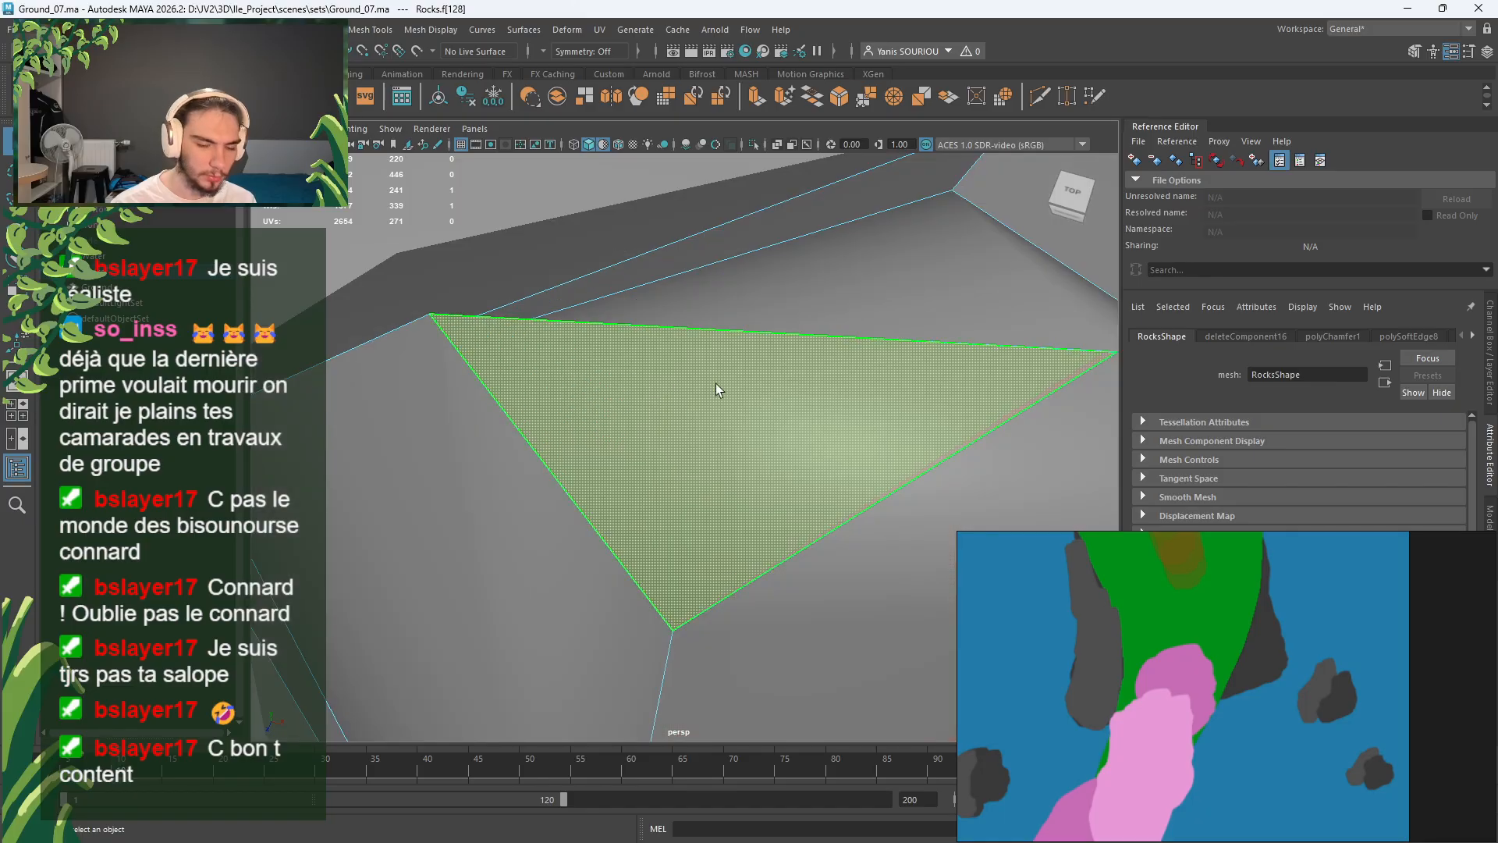
pyautogui.keyDown('alt'); pyautogui.moveTo(714, 382); pyautogui.dragTo(847, 497); pyautogui.keyUp('alt')
pyautogui.press('w')
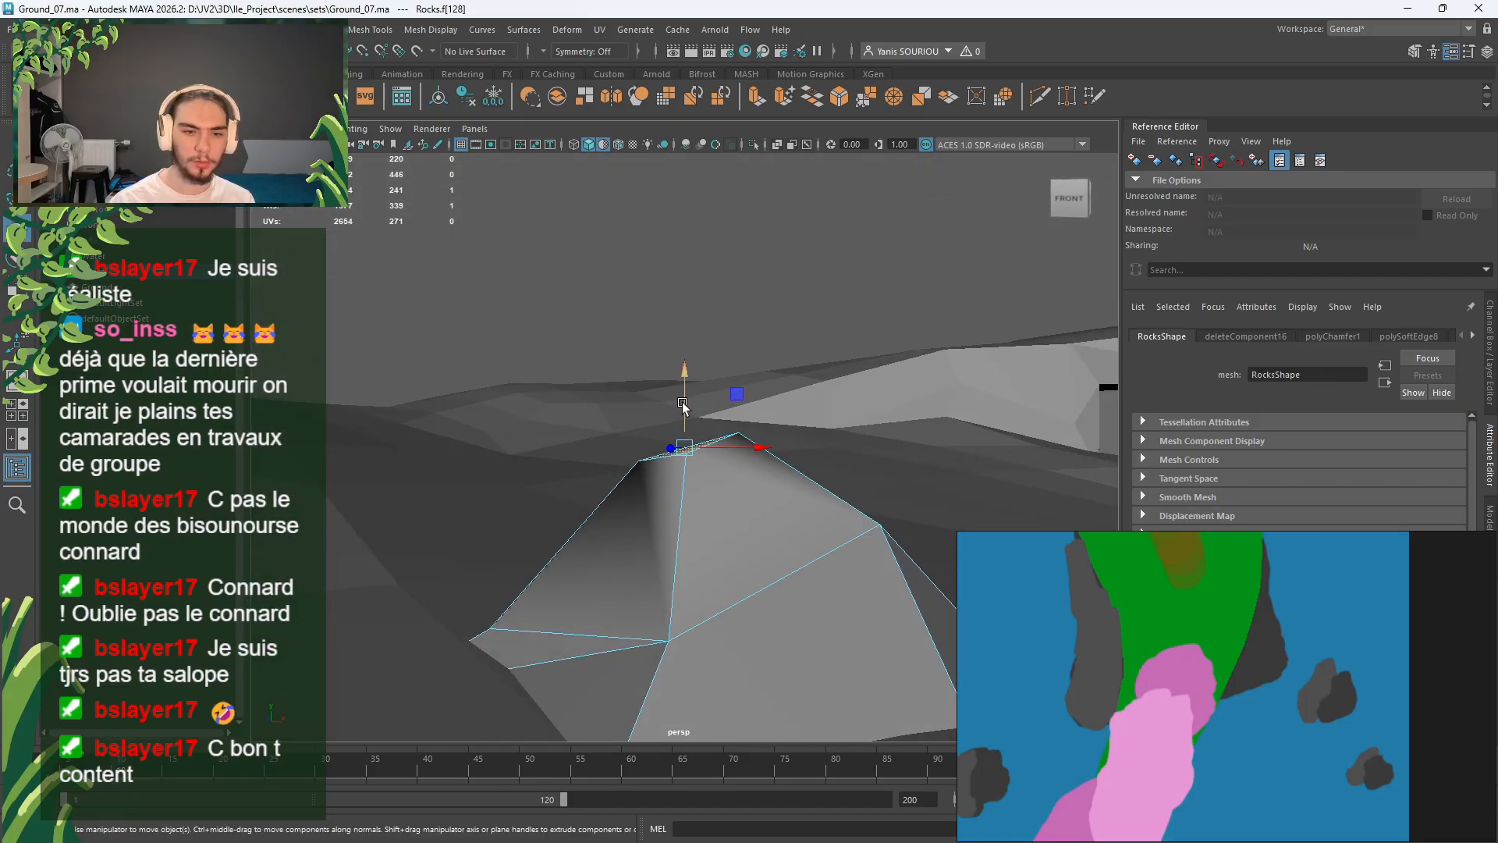
pyautogui.moveTo(682, 404); pyautogui.dragTo(672, 455)
# Step: Multi-Cut two edges from the flattened top's front corners to the middle vertex below, triangulating the bent face
pyautogui.keyDown('alt'); pyautogui.moveTo(863, 525); pyautogui.dragTo(923, 590); pyautogui.keyUp('alt')
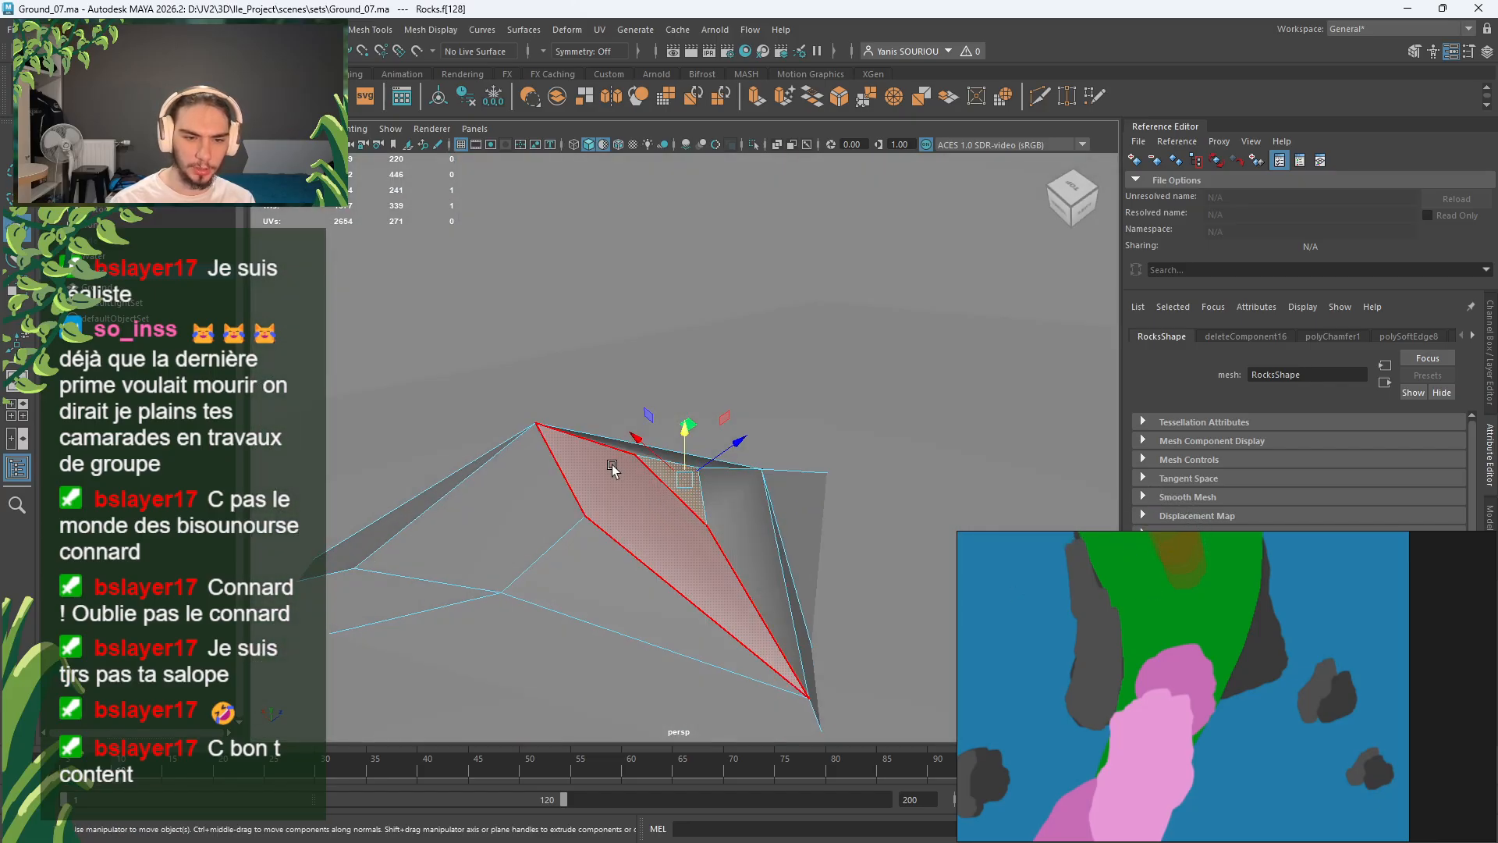
pyautogui.moveTo(648, 572)
pyautogui.keyDown('alt'); pyautogui.mouseDown()
pyautogui.moveTo(754, 581)
pyautogui.moveTo(779, 546)
pyautogui.moveTo(673, 576)
pyautogui.mouseUp(); pyautogui.keyUp('alt')
pyautogui.click(1039, 95)
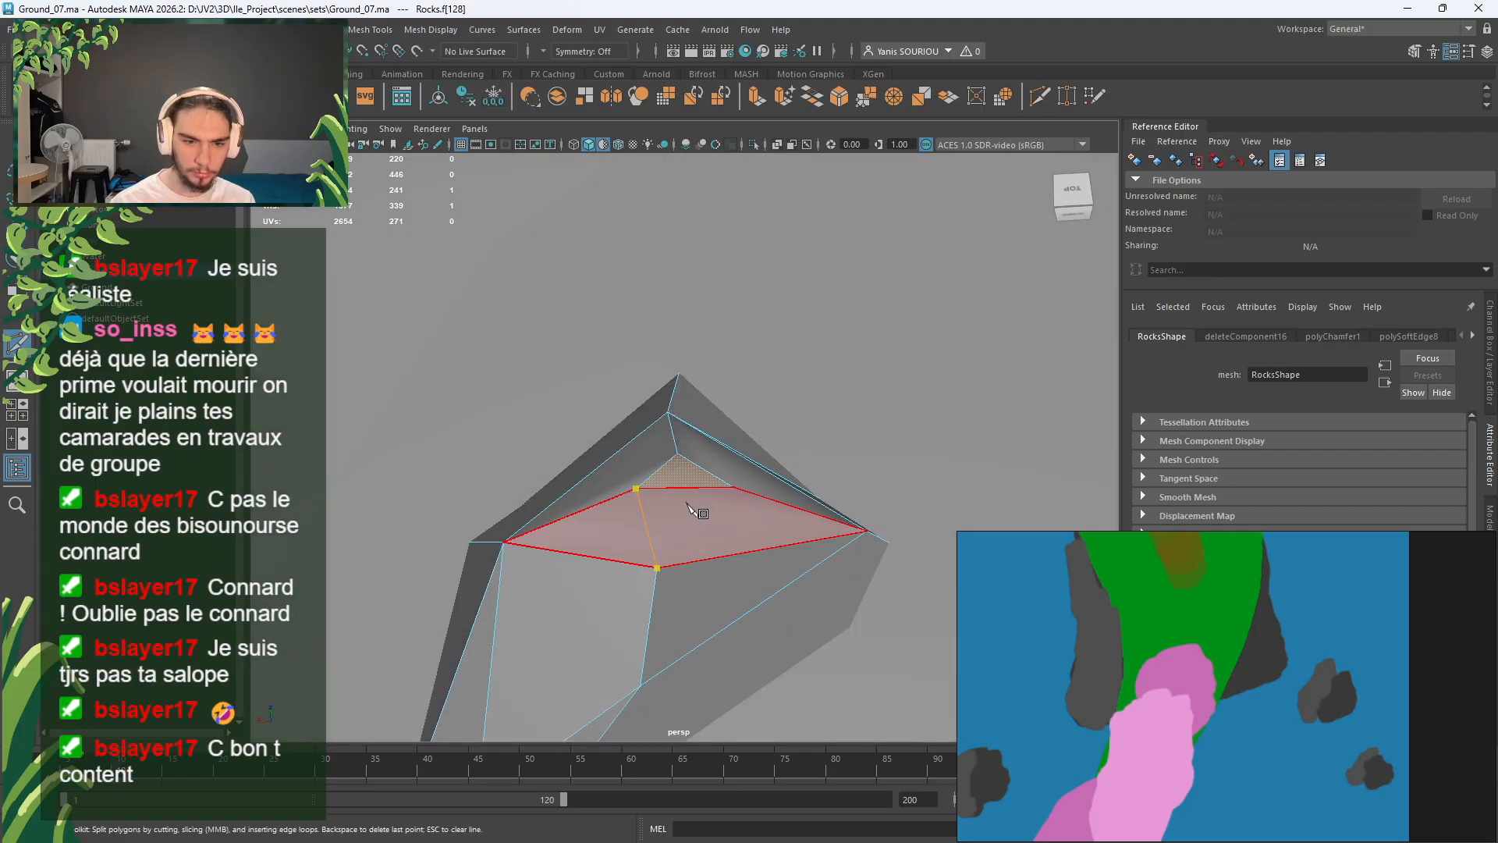
pyautogui.rightClick(727, 538)
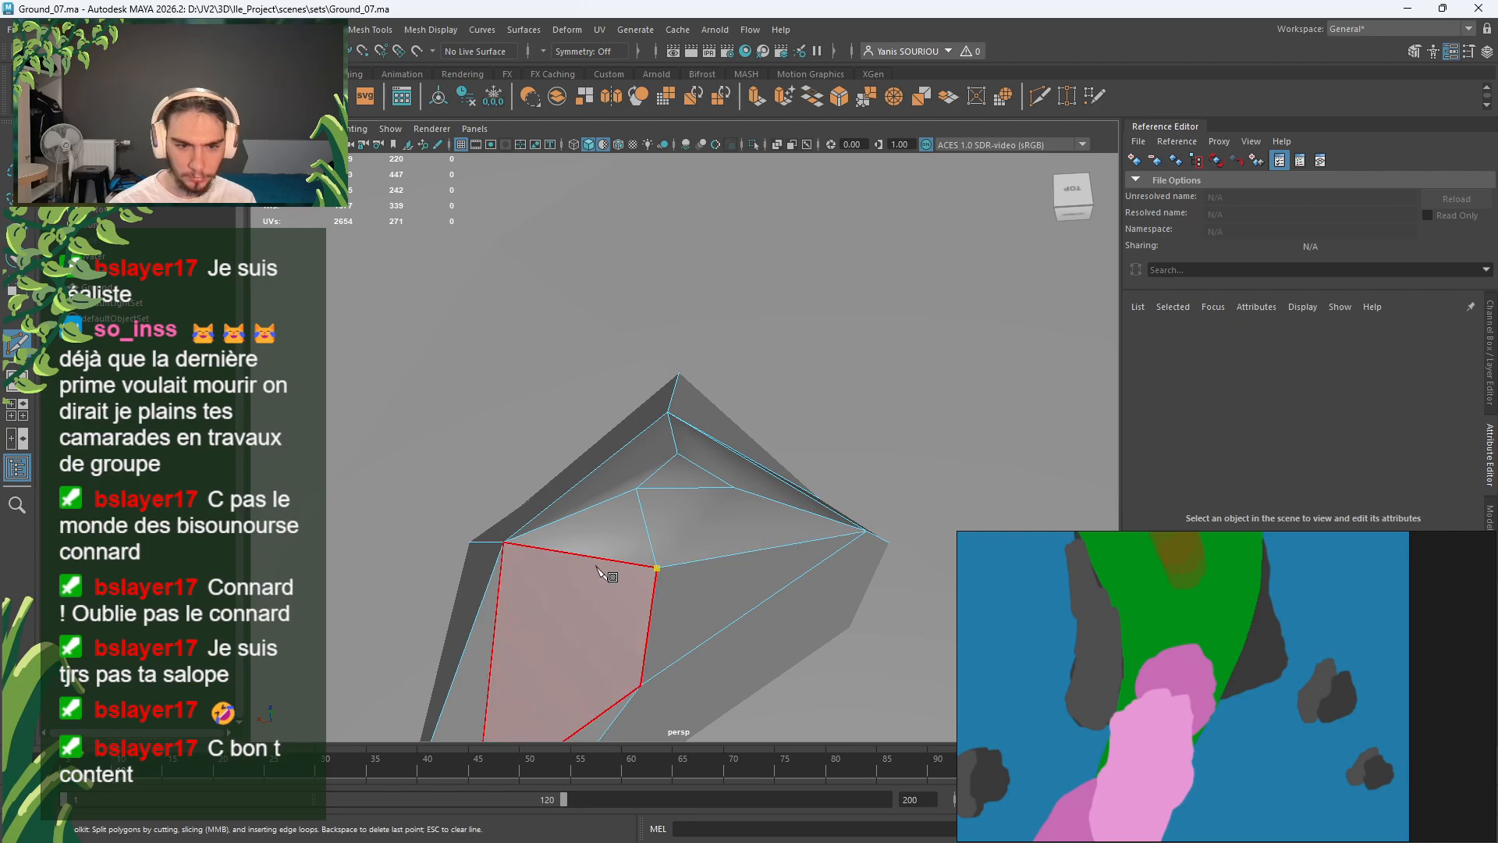
pyautogui.click(654, 567)
pyautogui.rightClick(667, 515)
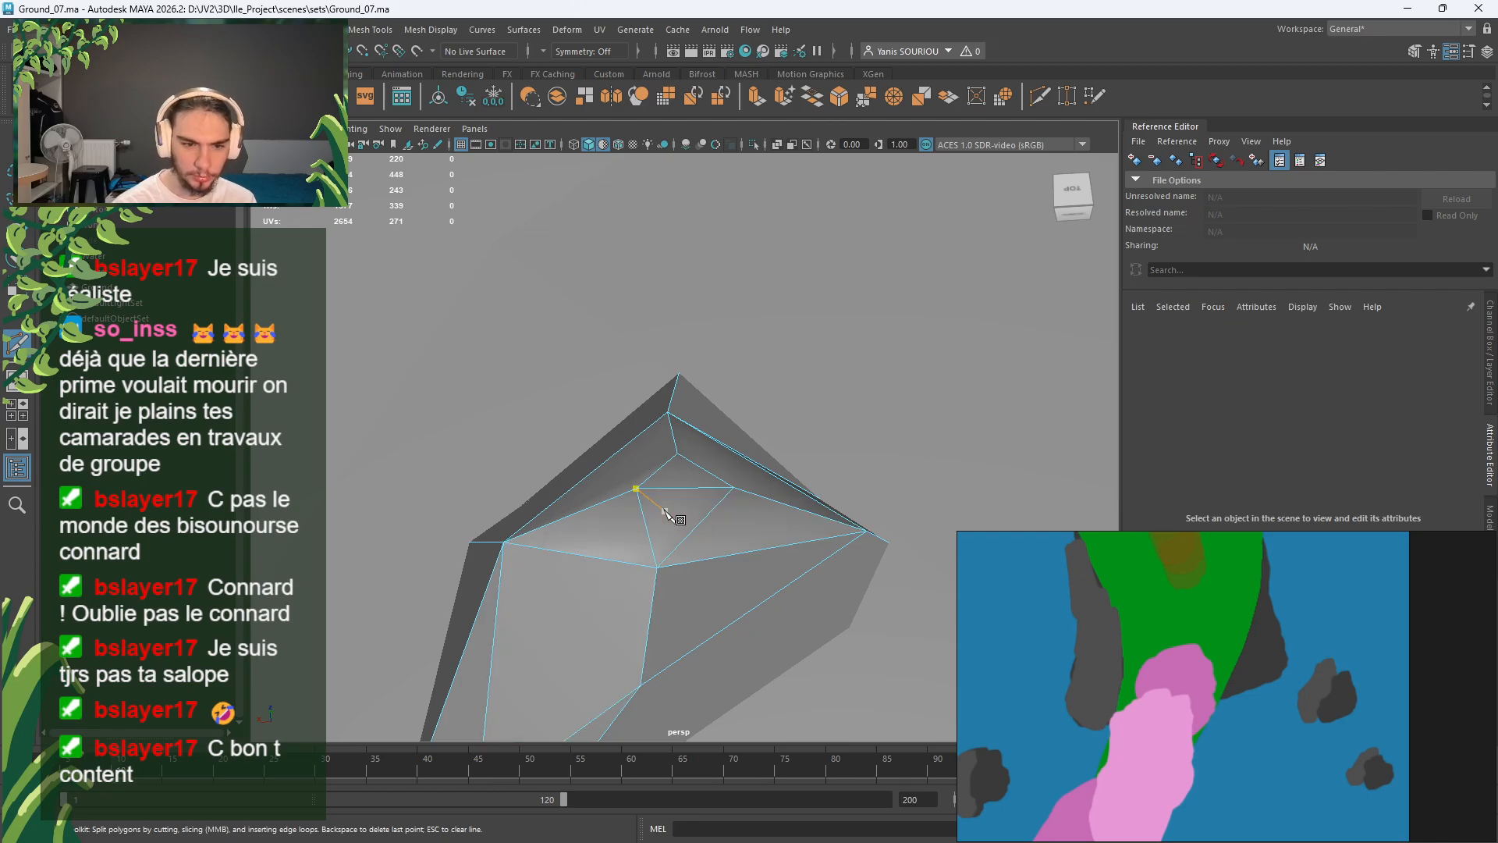
# Step: Return to object mode and review the island's rocks and remaining placeholder spikes against the full map reference
pyautogui.keyDown('alt'); pyautogui.moveTo(667, 515); pyautogui.dragTo(440, 441); pyautogui.keyUp('alt')
pyautogui.keyDown('alt'); pyautogui.moveTo(702, 484); pyautogui.dragTo(629, 481, button='right'); pyautogui.keyUp('alt')
pyautogui.keyDown('alt'); pyautogui.moveTo(628, 481); pyautogui.dragTo(552, 468); pyautogui.keyUp('alt')
pyautogui.keyDown('alt'); pyautogui.moveTo(710, 472); pyautogui.dragTo(643, 468, button='right'); pyautogui.keyUp('alt')
pyautogui.keyDown('alt'); pyautogui.moveTo(642, 468); pyautogui.dragTo(610, 474); pyautogui.keyUp('alt')
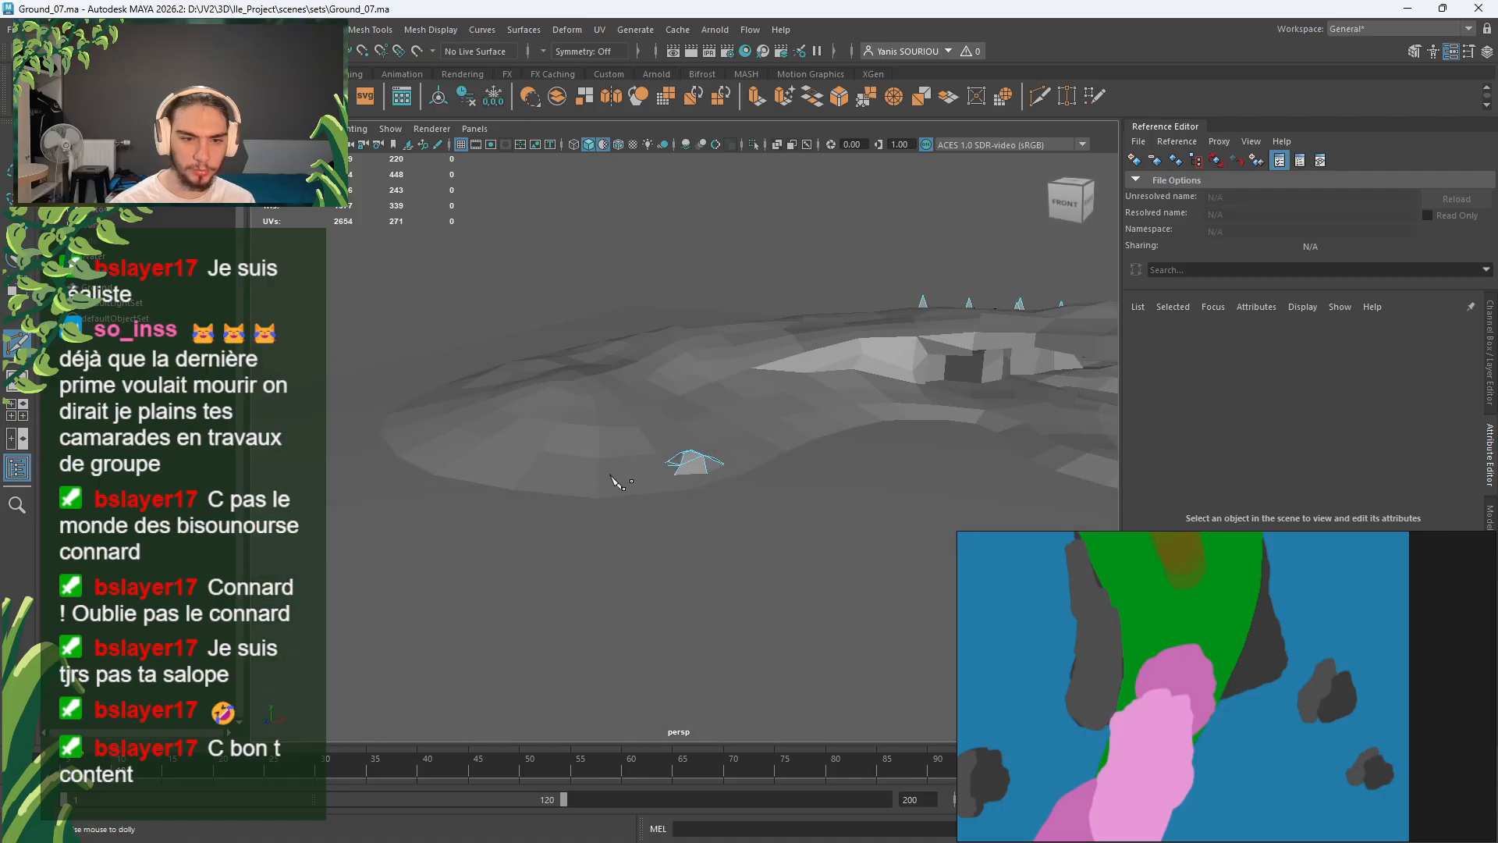
pyautogui.rightClick(662, 302)
pyautogui.moveTo(764, 288); pyautogui.dragTo(812, 268, button='right')
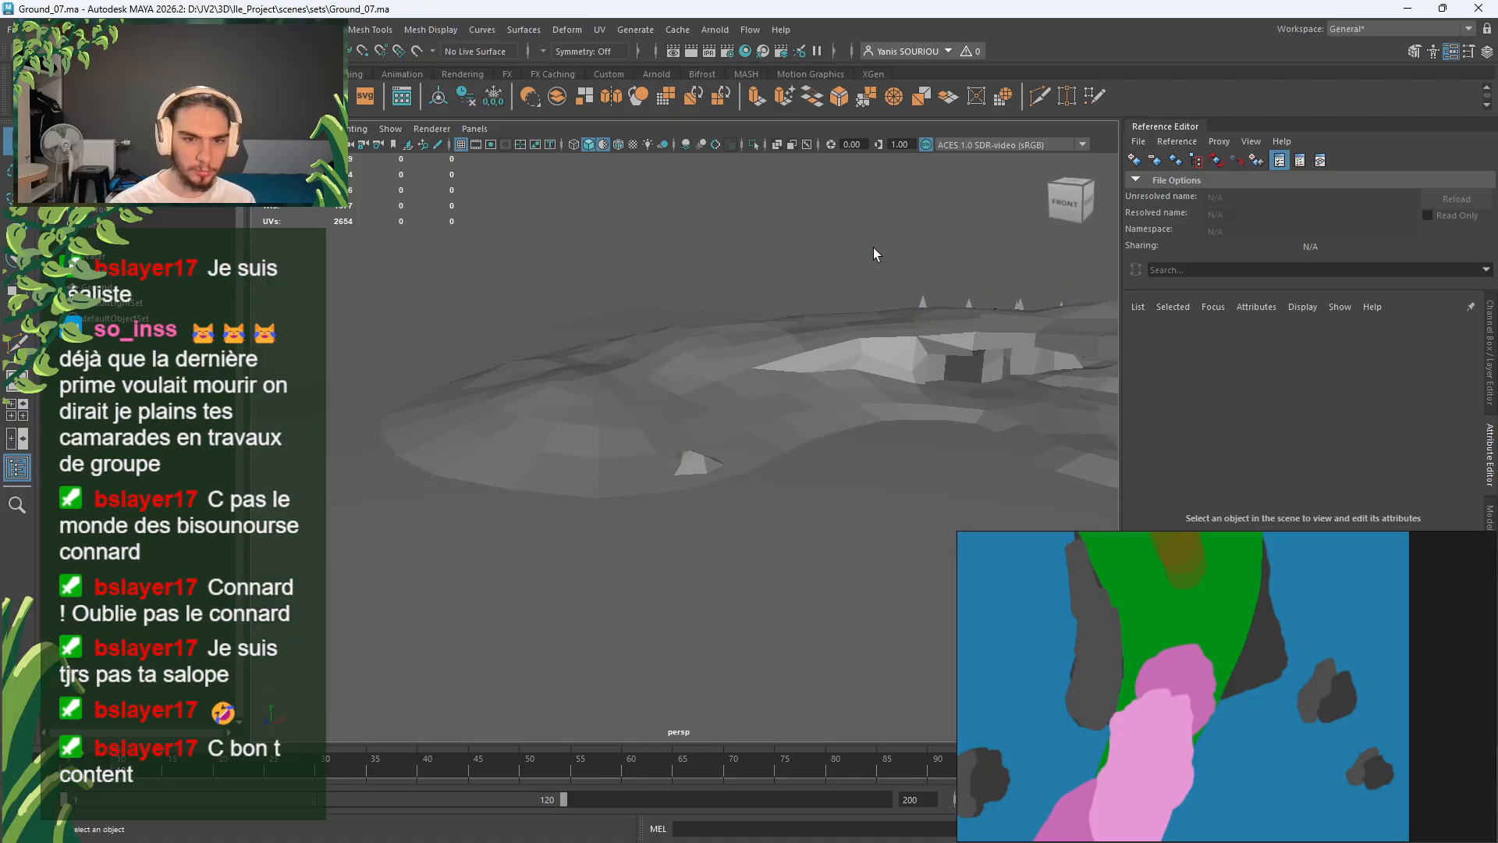
pyautogui.keyDown('alt'); pyautogui.moveTo(873, 246); pyautogui.dragTo(698, 527); pyautogui.keyUp('alt')
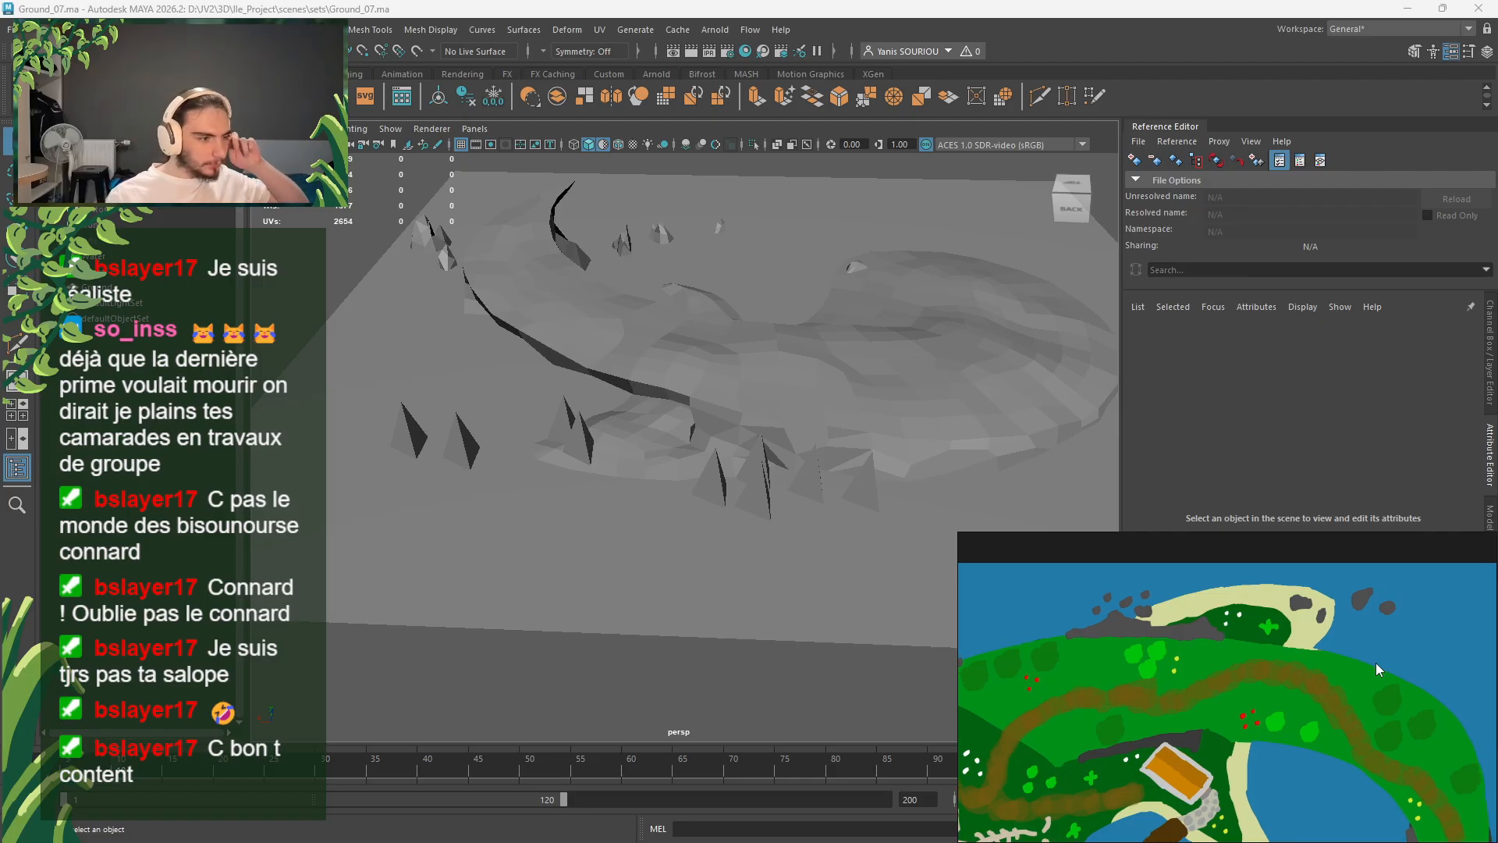
pyautogui.scroll(-3, 780, 415)
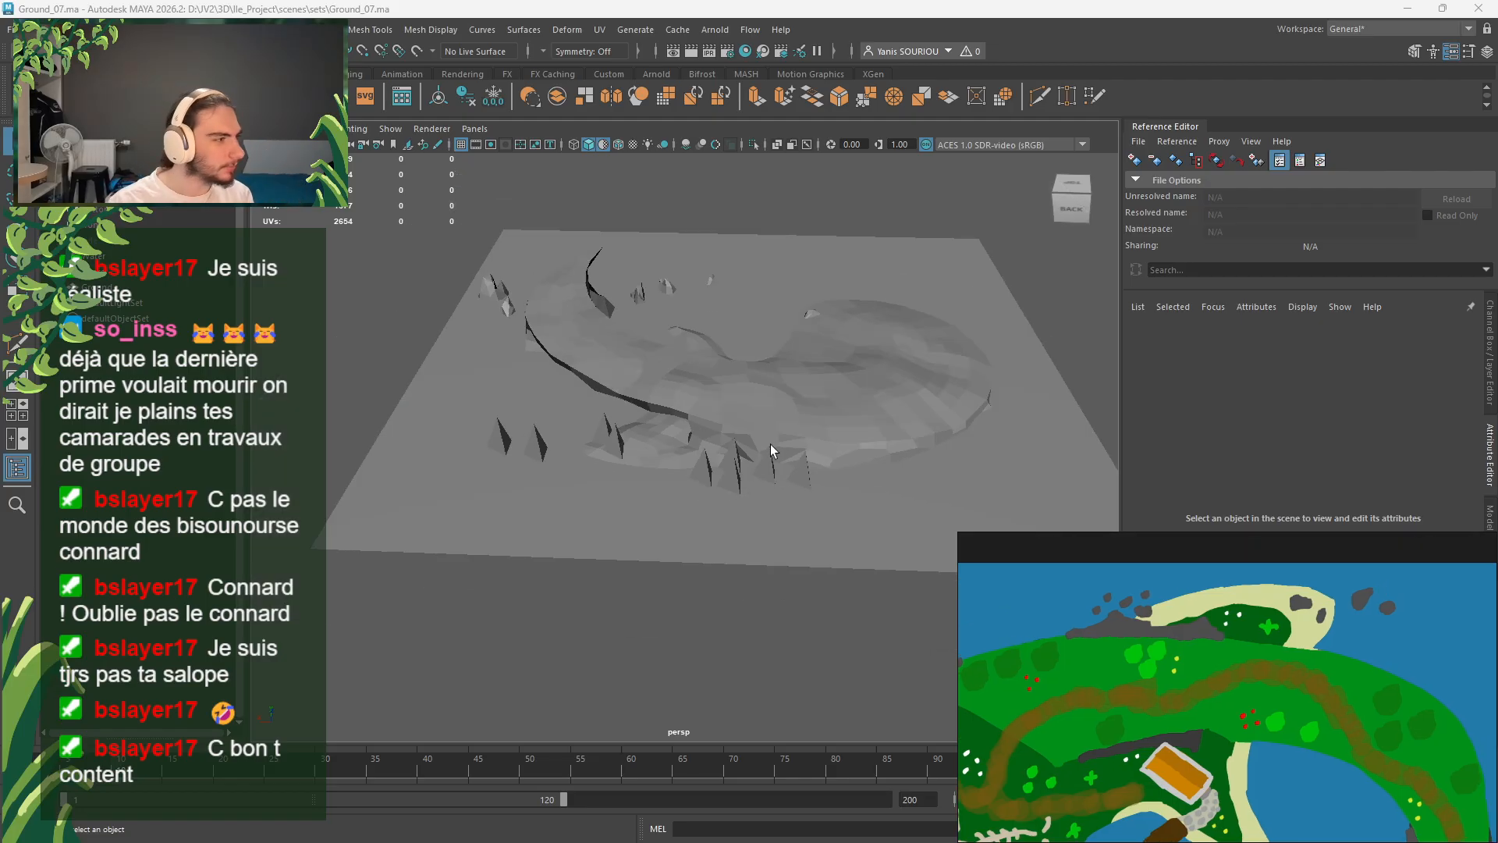
pyautogui.scroll(2, 771, 445)
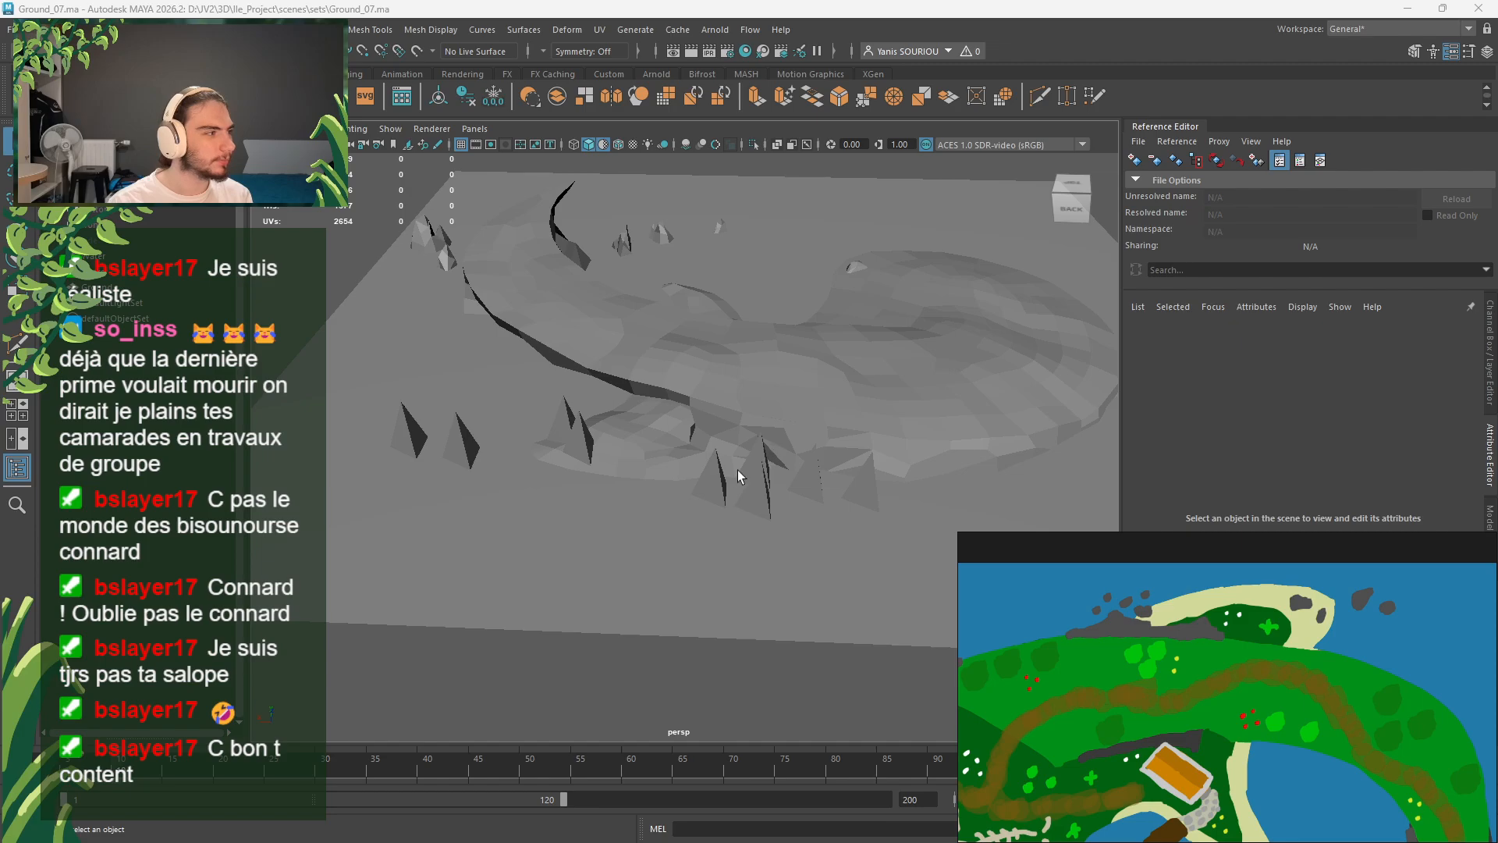
pyautogui.keyDown('alt'); pyautogui.moveTo(733, 471); pyautogui.dragTo(525, 435); pyautogui.keyUp('alt')
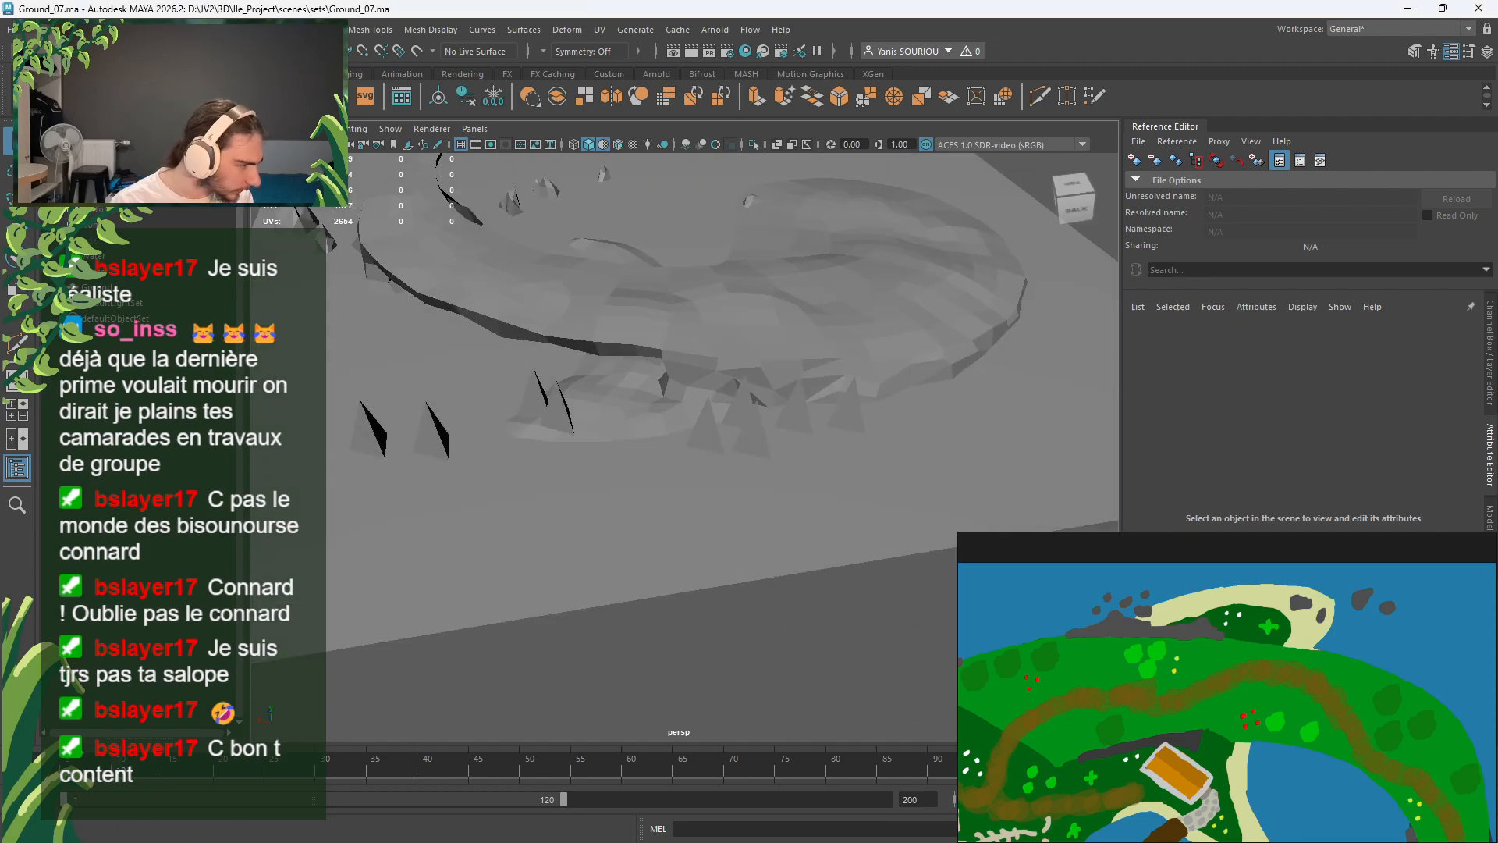
pyautogui.keyDown('alt'); pyautogui.moveTo(592, 480); pyautogui.dragTo(682, 396); pyautogui.keyUp('alt')
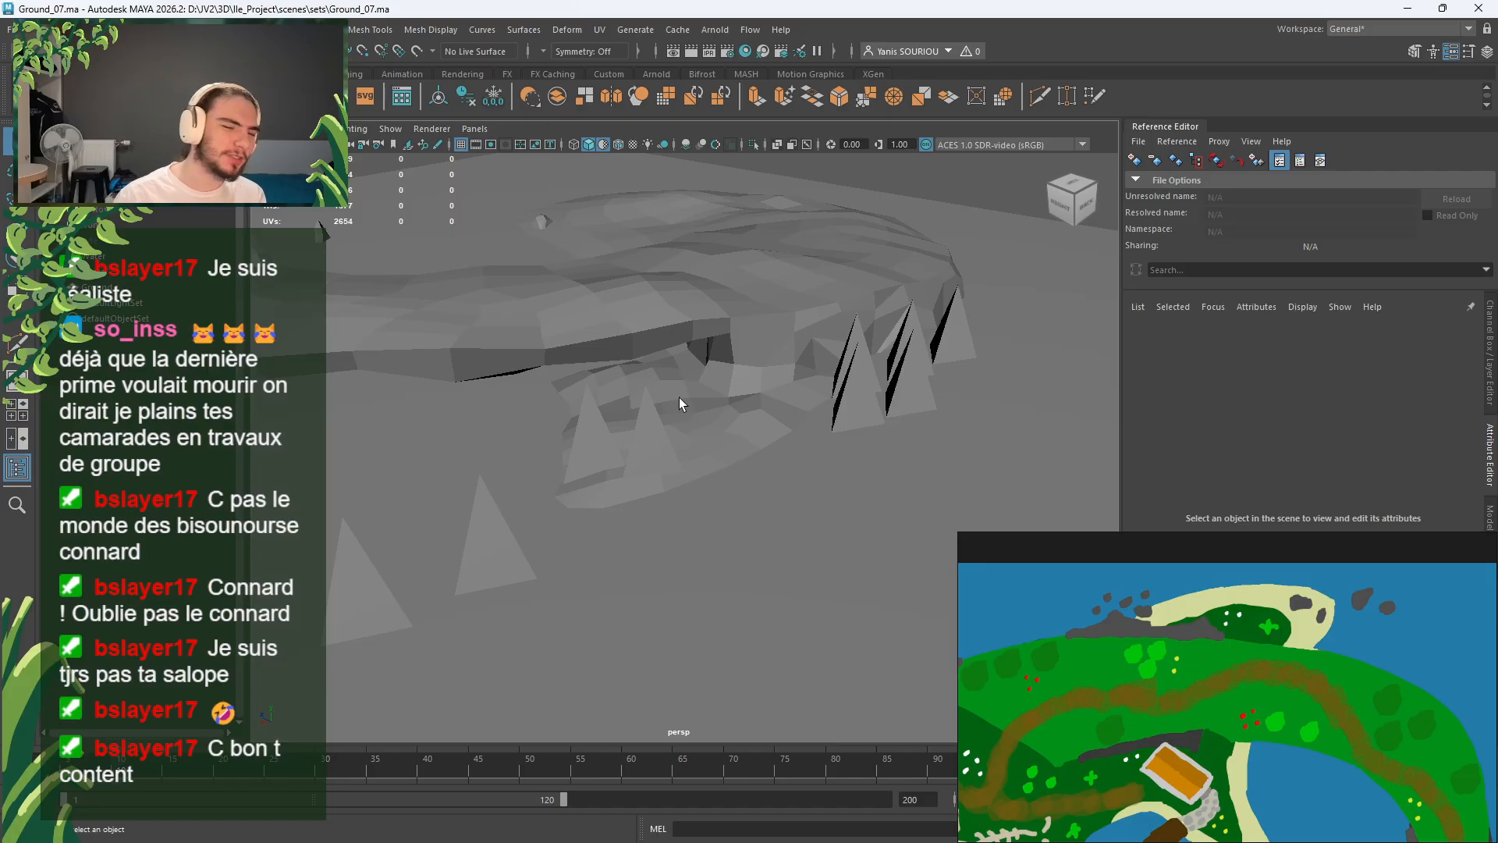
pyautogui.keyDown('alt'); pyautogui.moveTo(679, 397); pyautogui.dragTo(557, 457); pyautogui.keyUp('alt')
pyautogui.keyDown('alt'); pyautogui.moveTo(593, 434); pyautogui.dragTo(676, 380, button='middle'); pyautogui.keyUp('alt')
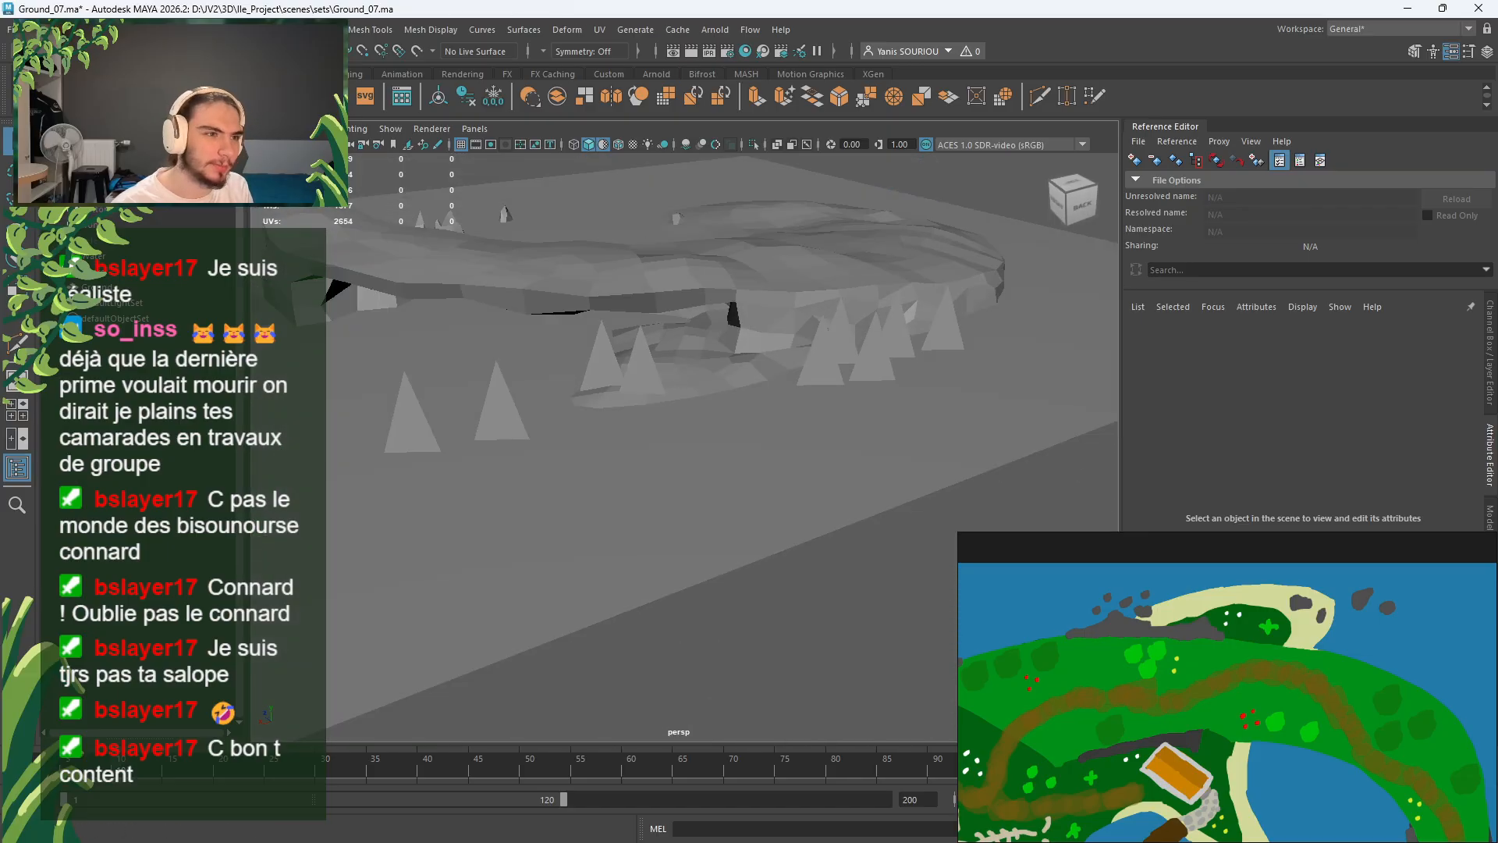
# Step: Save Ground_07.ma and open the scene Temple_03.ma from the assets/temple folder
pyautogui.hotkey('ctrl', 's')
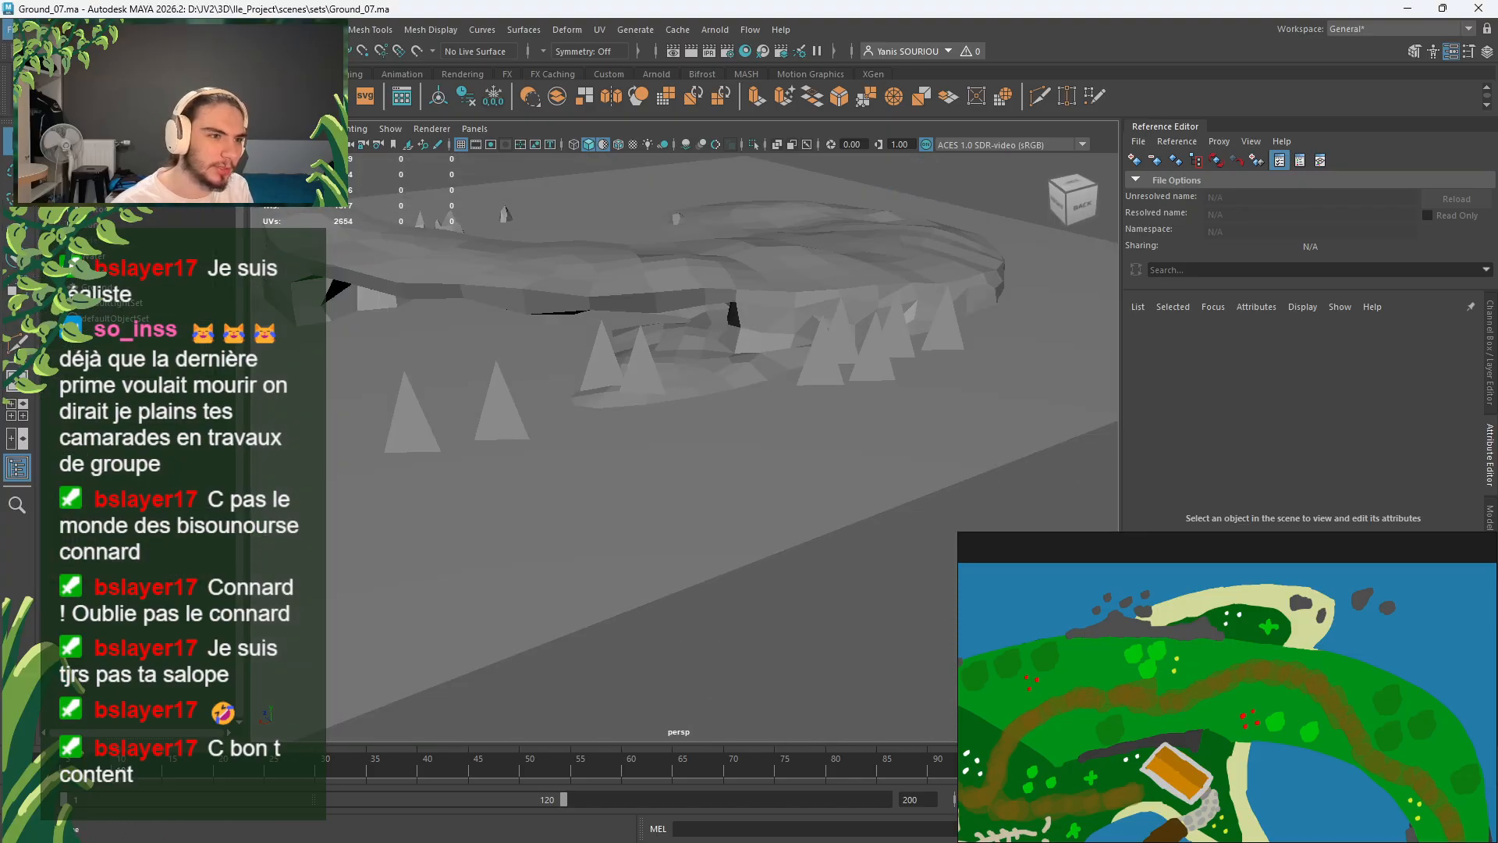
pyautogui.hotkey('ctrl', 'o')
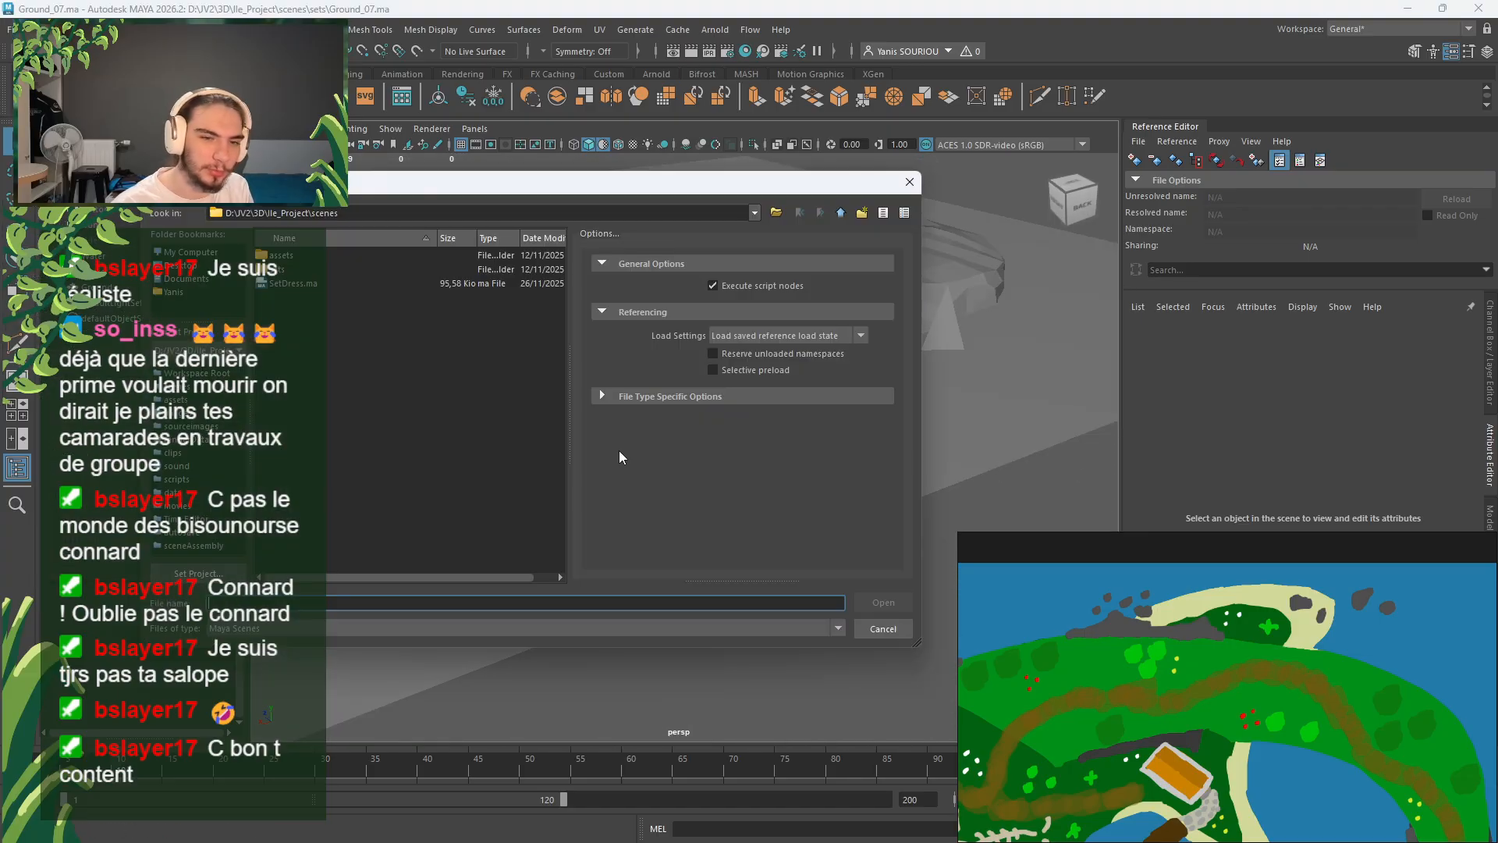
pyautogui.doubleClick(275, 256)
pyautogui.doubleClick(301, 273)
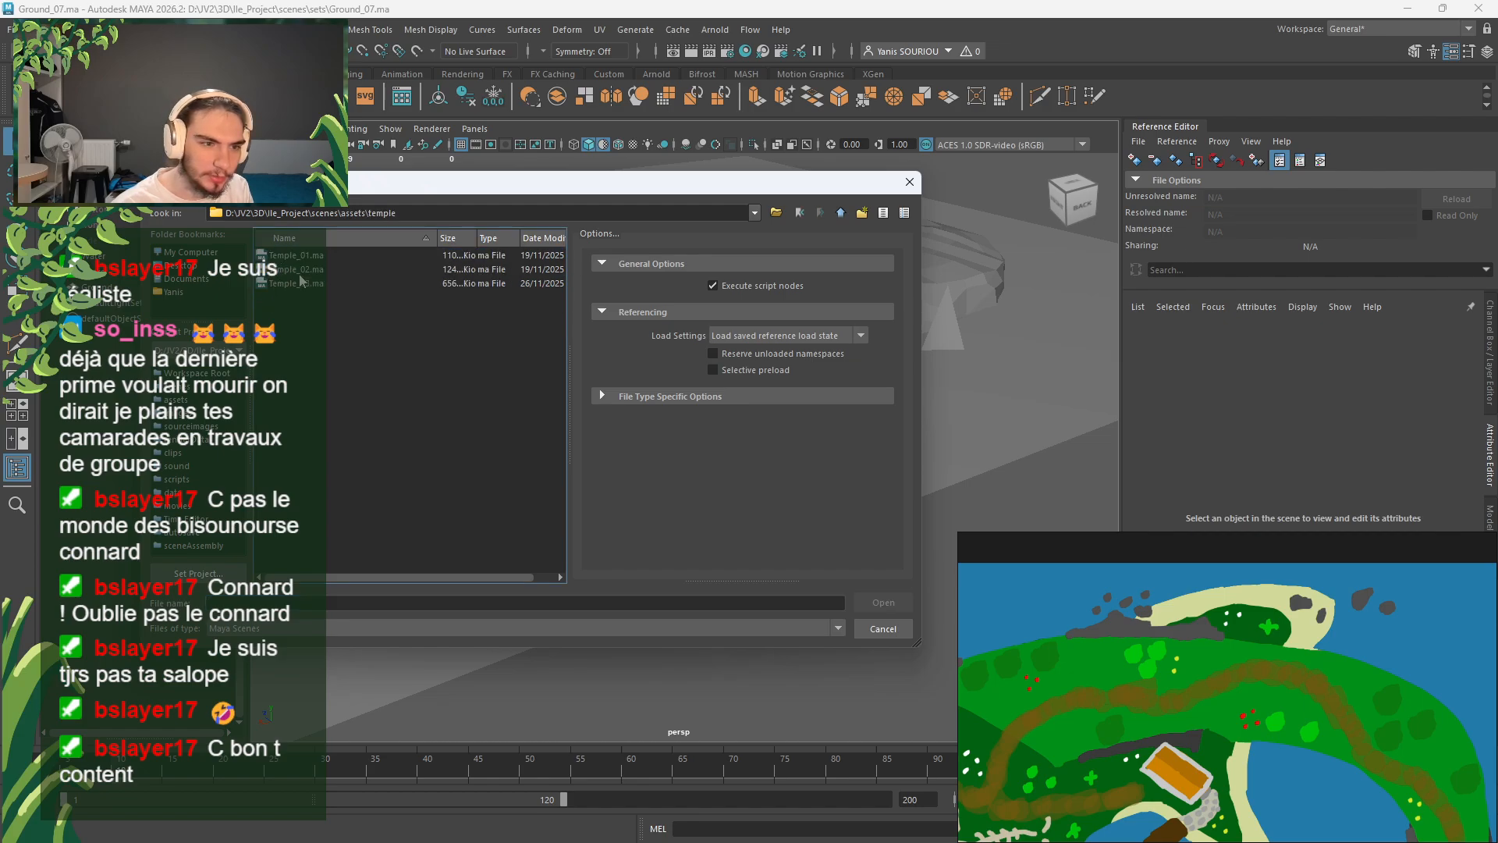
pyautogui.doubleClick(308, 284)
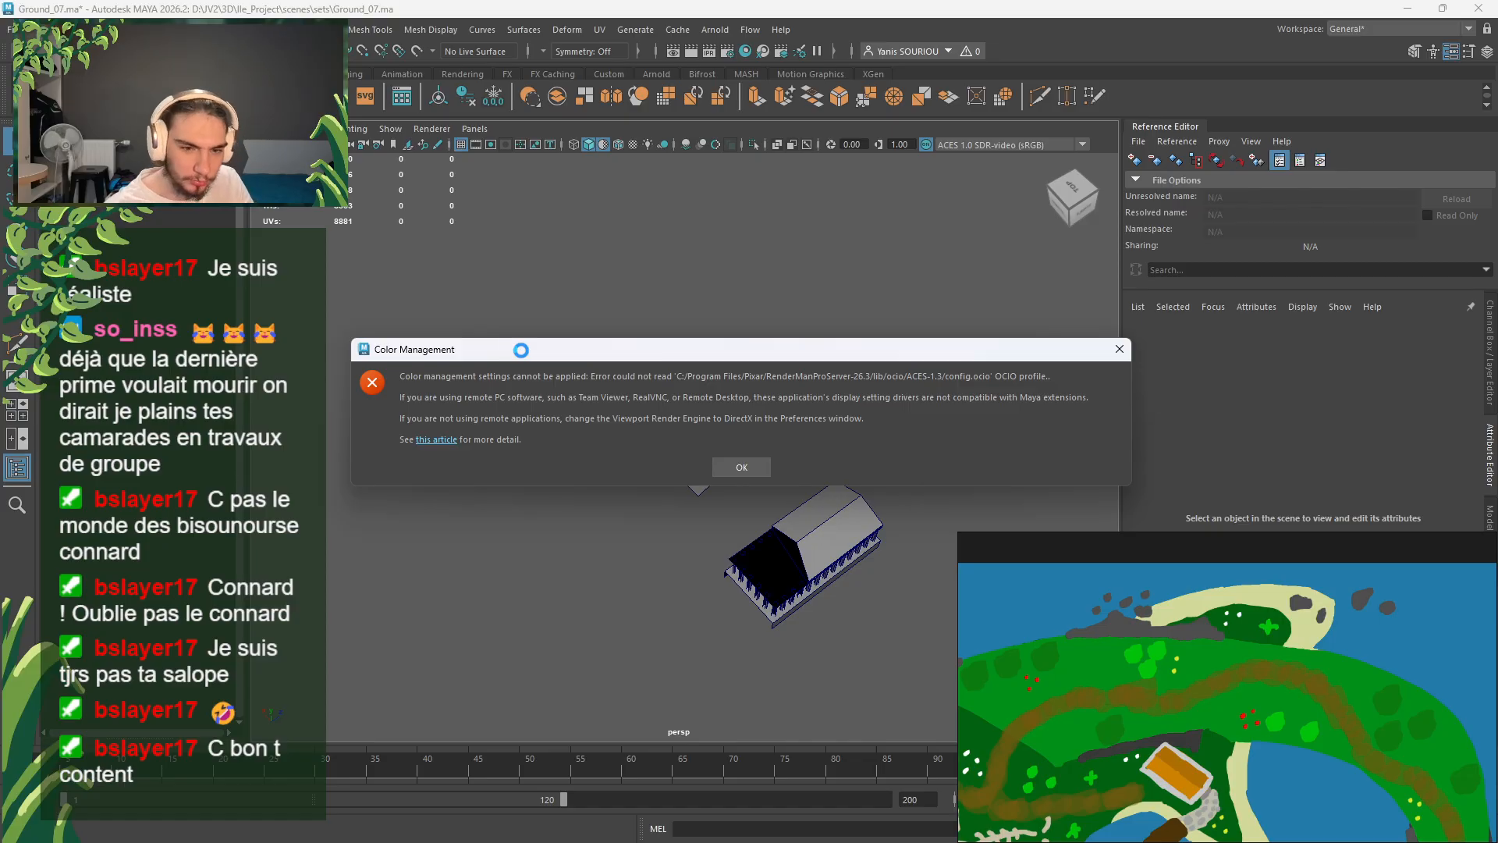
# Step: Dismiss the OCIO profile error and proceed with the default output transform ACES 1.0 SDR-video (sRGB)
pyautogui.click(736, 465)
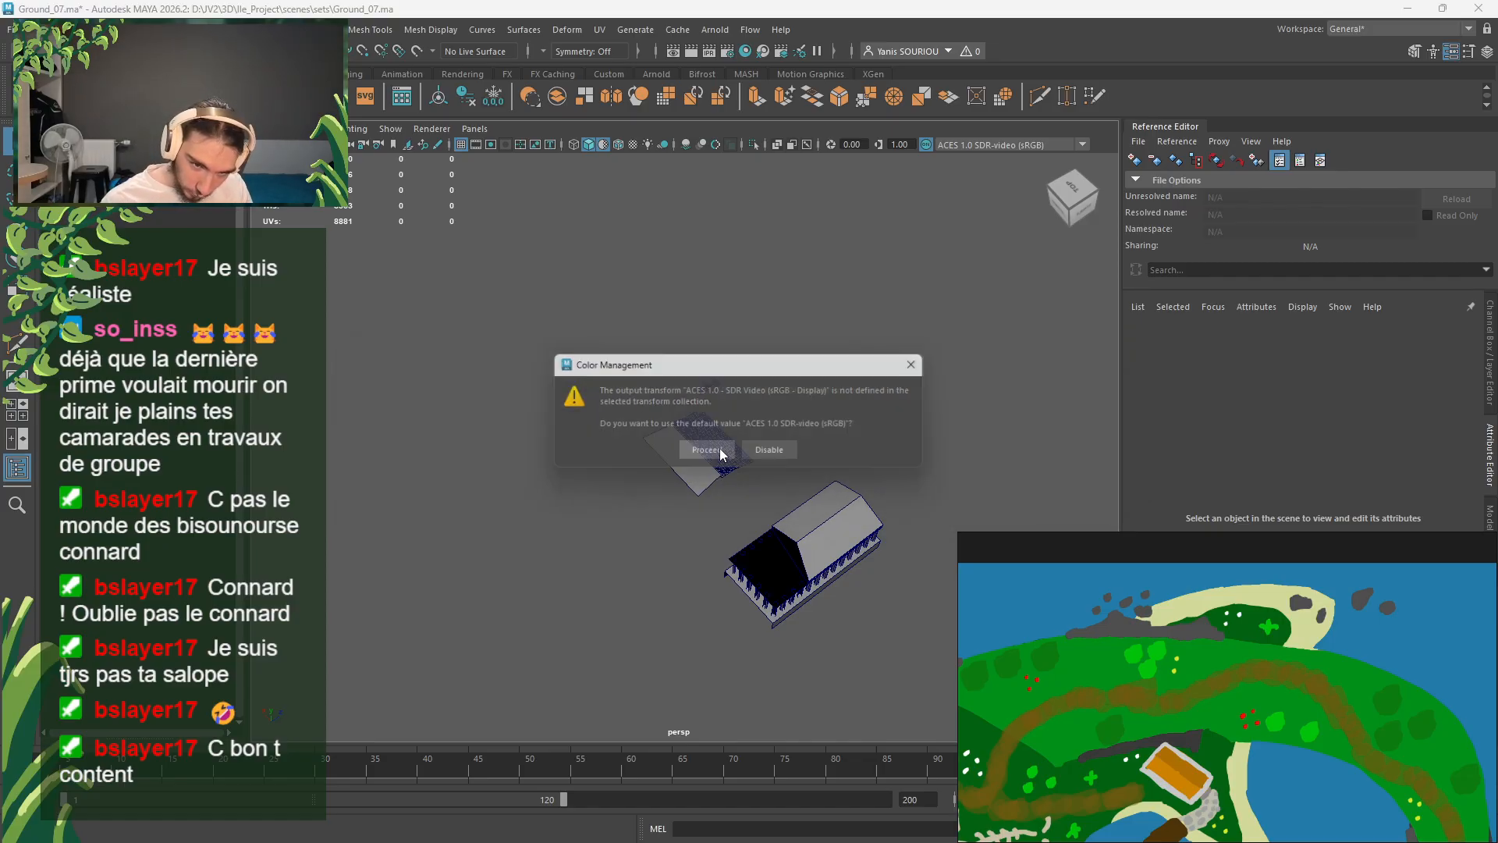
pyautogui.click(722, 454)
# Step: Delete the two overlapping tile-field meshes and the ridge tile strip covering the simple roof shape
pyautogui.keyDown('alt'); pyautogui.moveTo(719, 462); pyautogui.dragTo(806, 459); pyautogui.keyUp('alt')
pyautogui.scroll(4, 732, 478)
pyautogui.scroll(5, 747, 444)
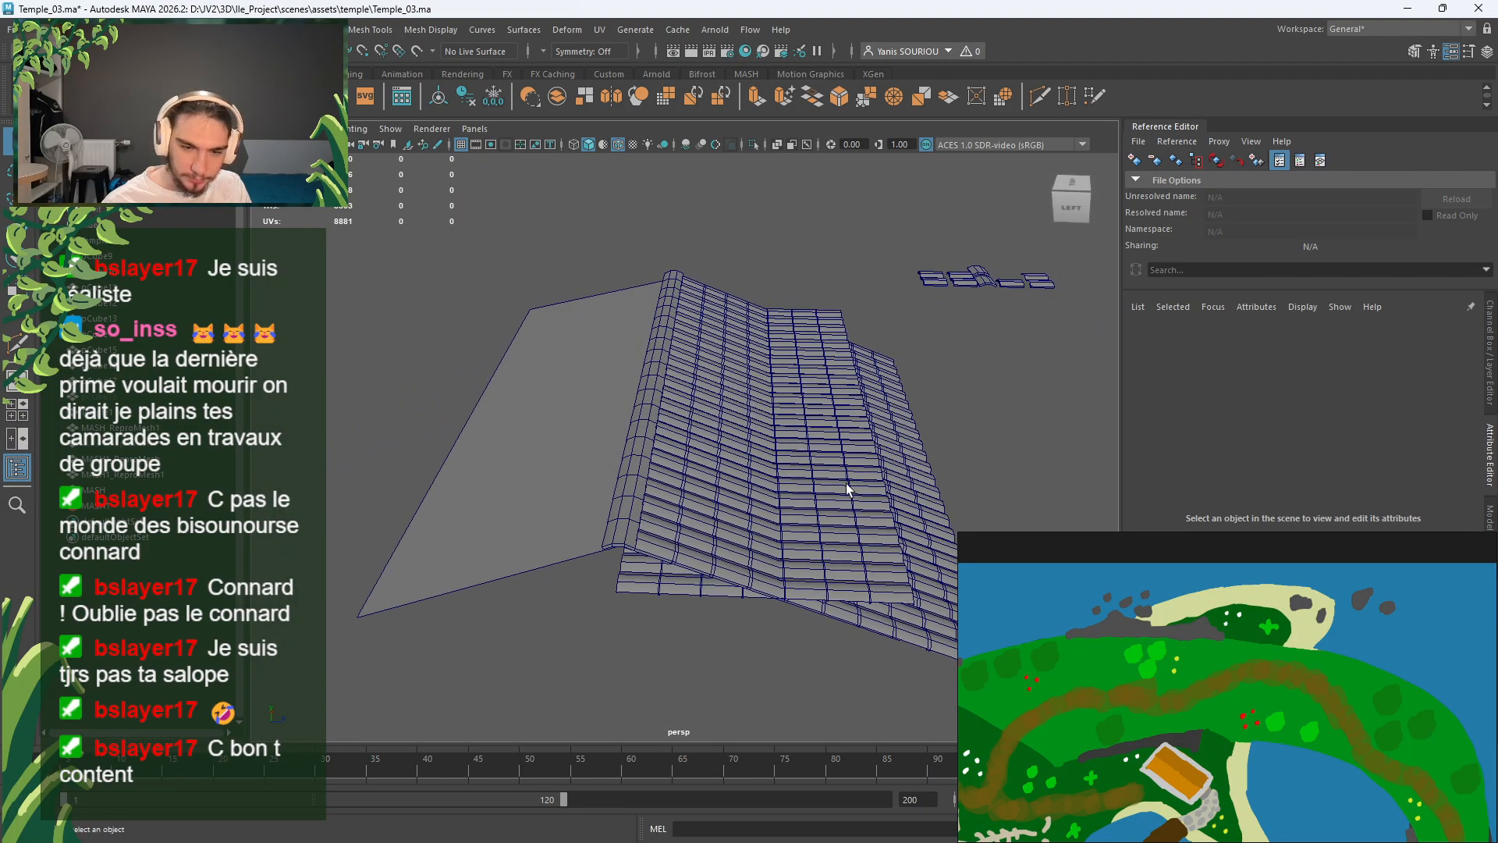
pyautogui.click(826, 489)
pyautogui.press('Delete')
pyautogui.click(706, 517)
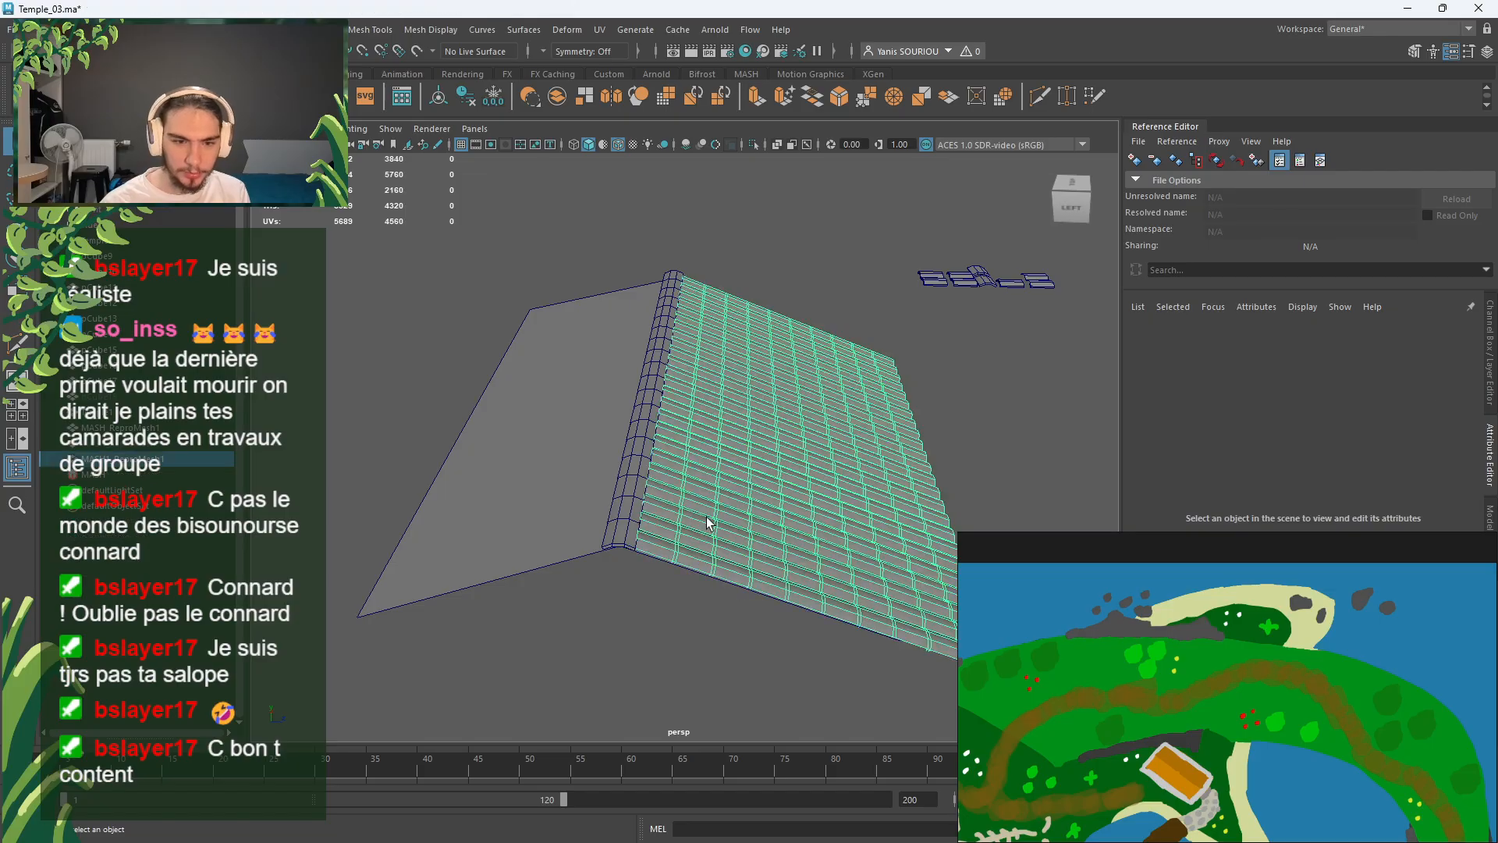
pyautogui.press('Delete')
pyautogui.click(624, 507)
pyautogui.press('Delete')
# Step: Delete the leftover MASH_ReproMesh object from the scene
pyautogui.scroll(-3, 625, 507)
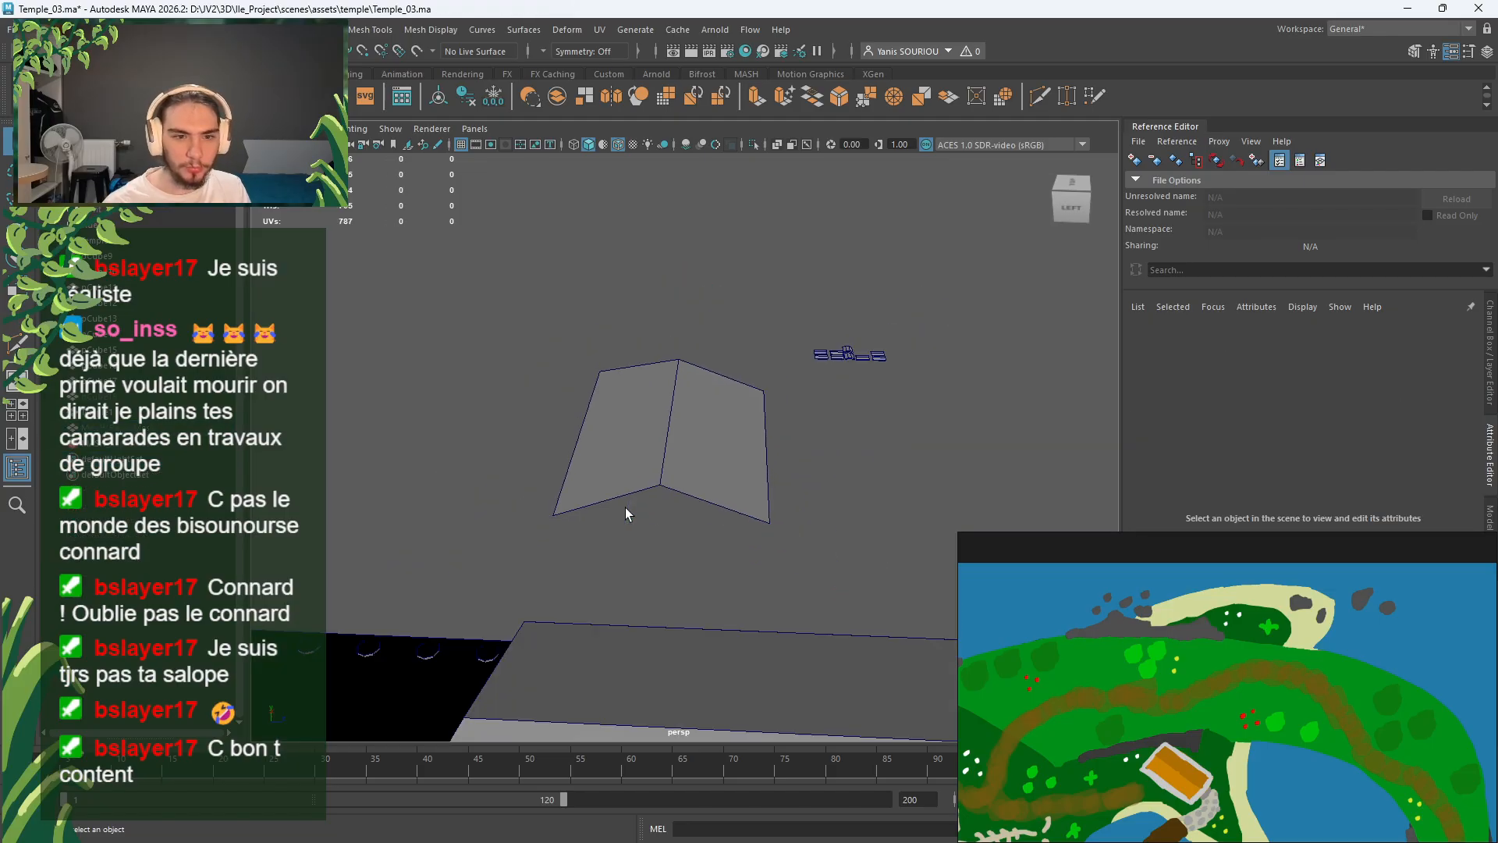
pyautogui.keyDown('alt'); pyautogui.moveTo(625, 507); pyautogui.dragTo(537, 490); pyautogui.keyUp('alt')
pyautogui.scroll(4, 702, 500)
pyautogui.scroll(4, 536, 490)
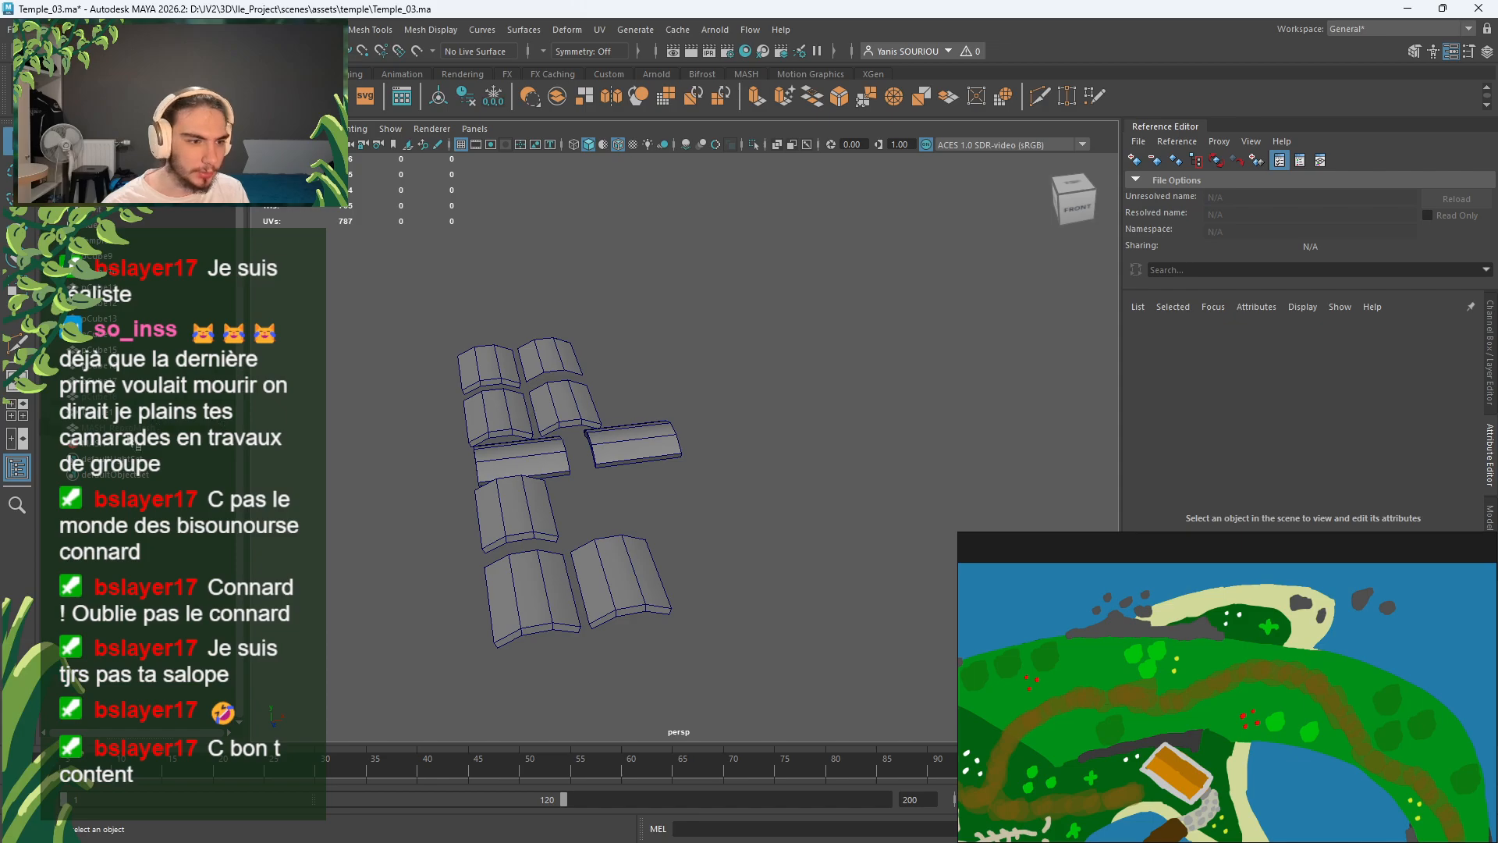
pyautogui.click(121, 443)
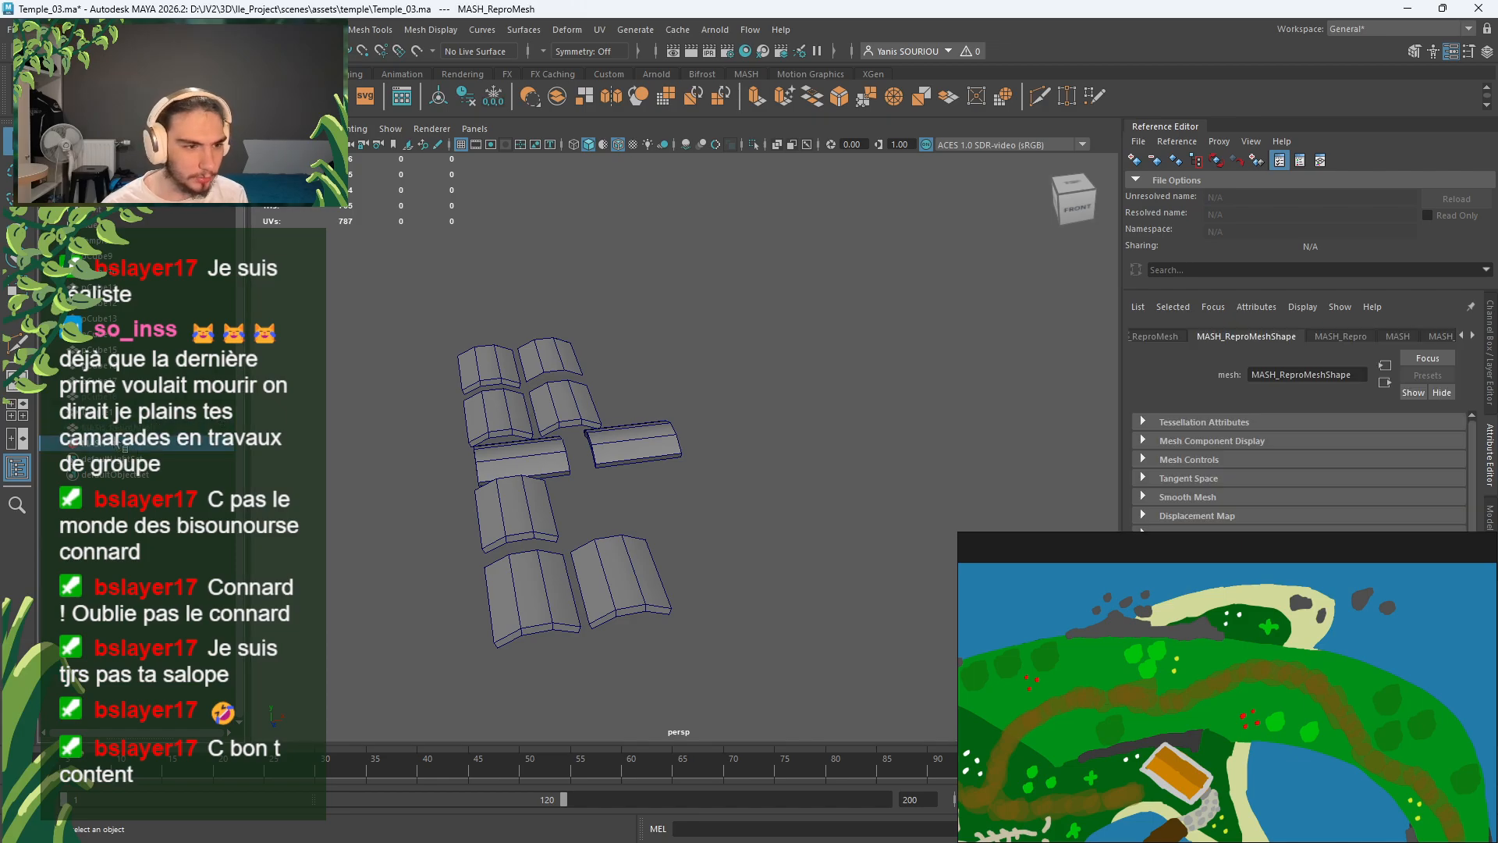
pyautogui.press('Delete')
# Step: Unhide the hidden object pCube18 and delete it
pyautogui.click(154, 397)
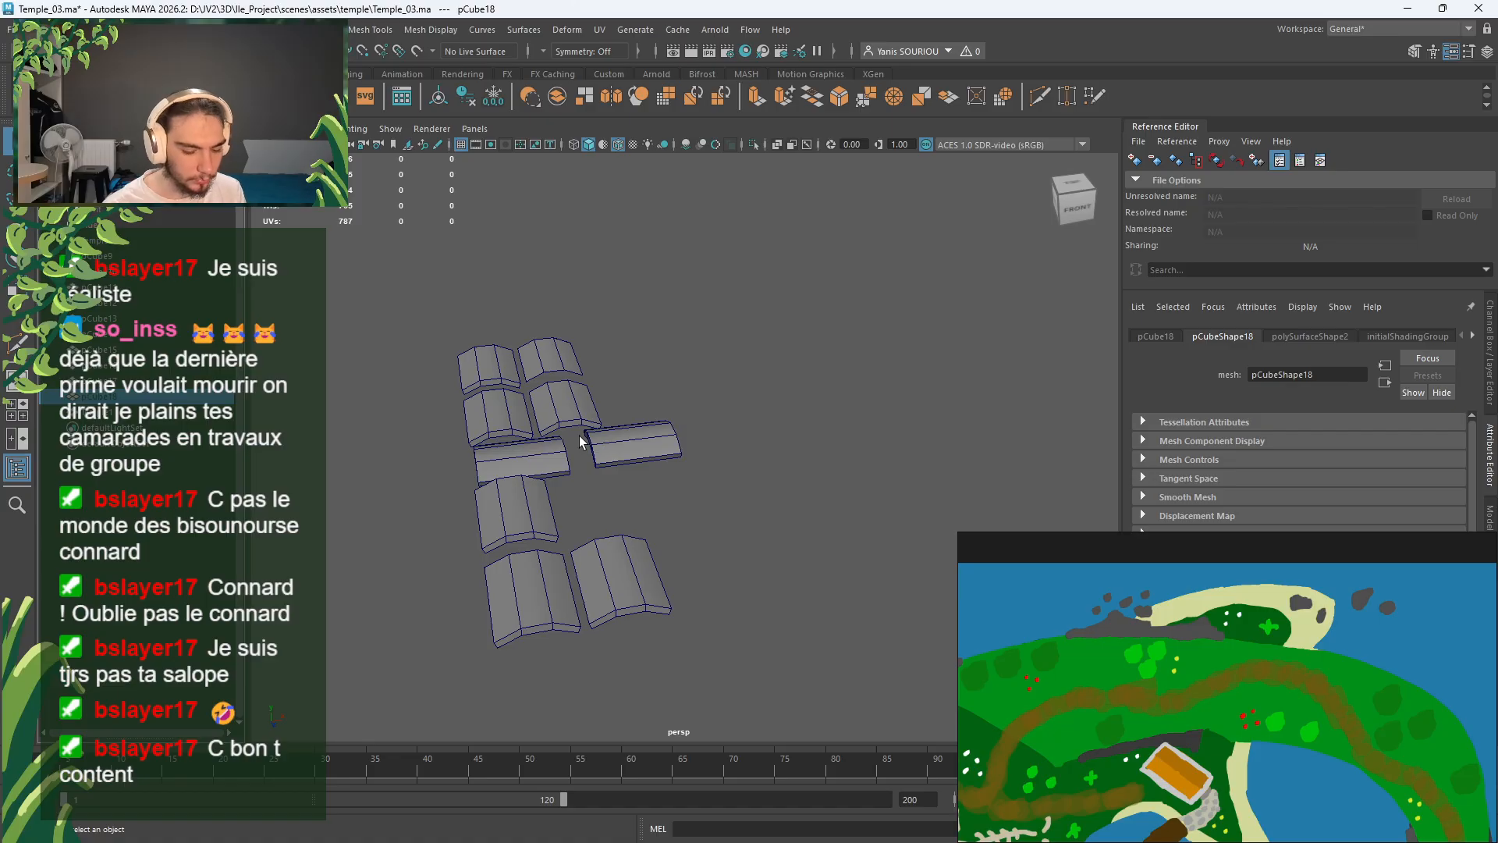
pyautogui.hotkey('ctrl', 'h')
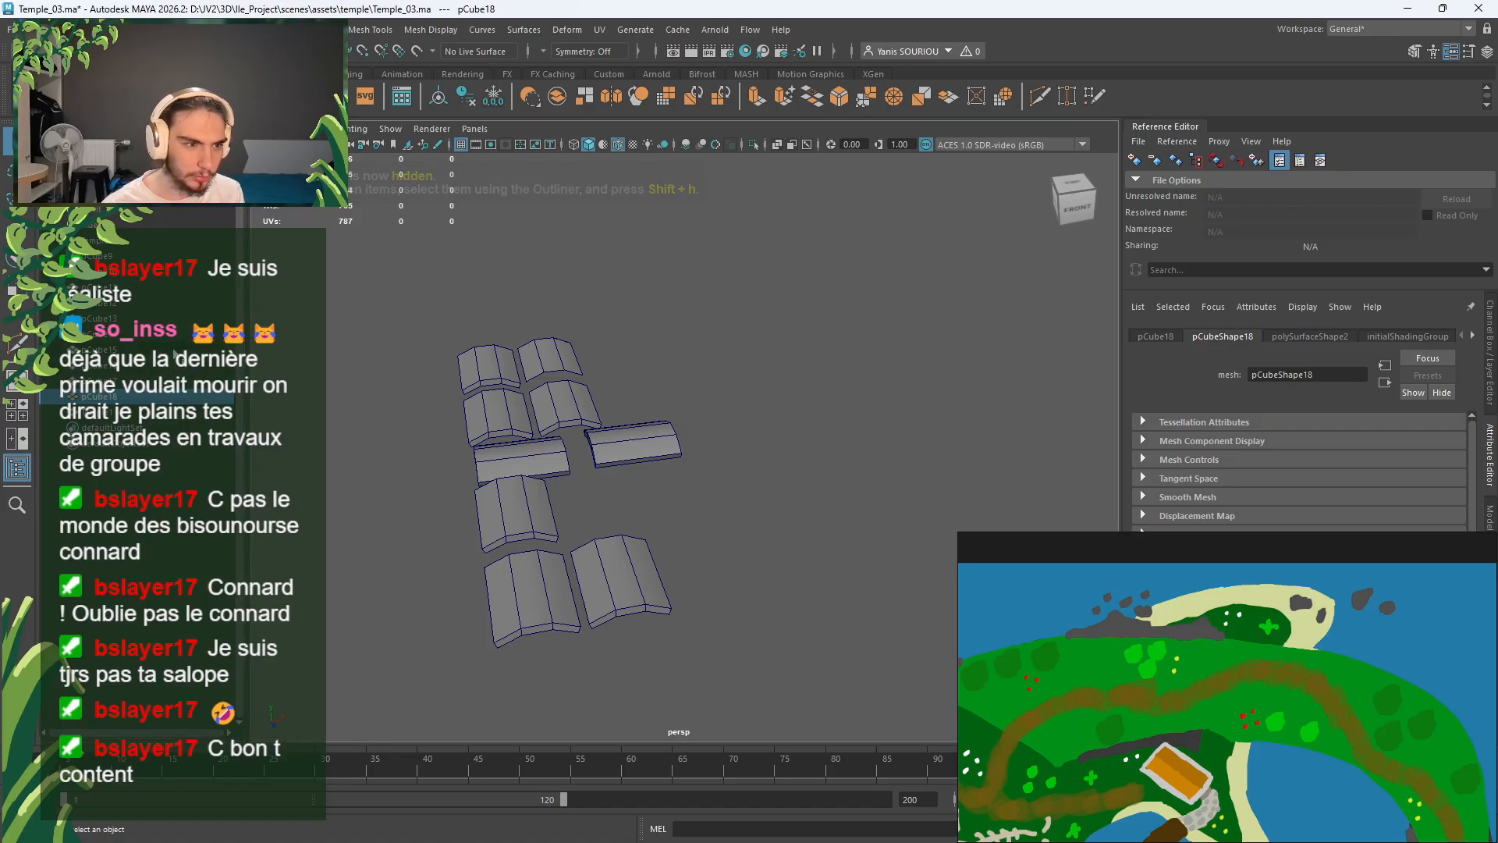
pyautogui.click(173, 349)
pyautogui.click(154, 396)
pyautogui.scroll(-12, 629, 498)
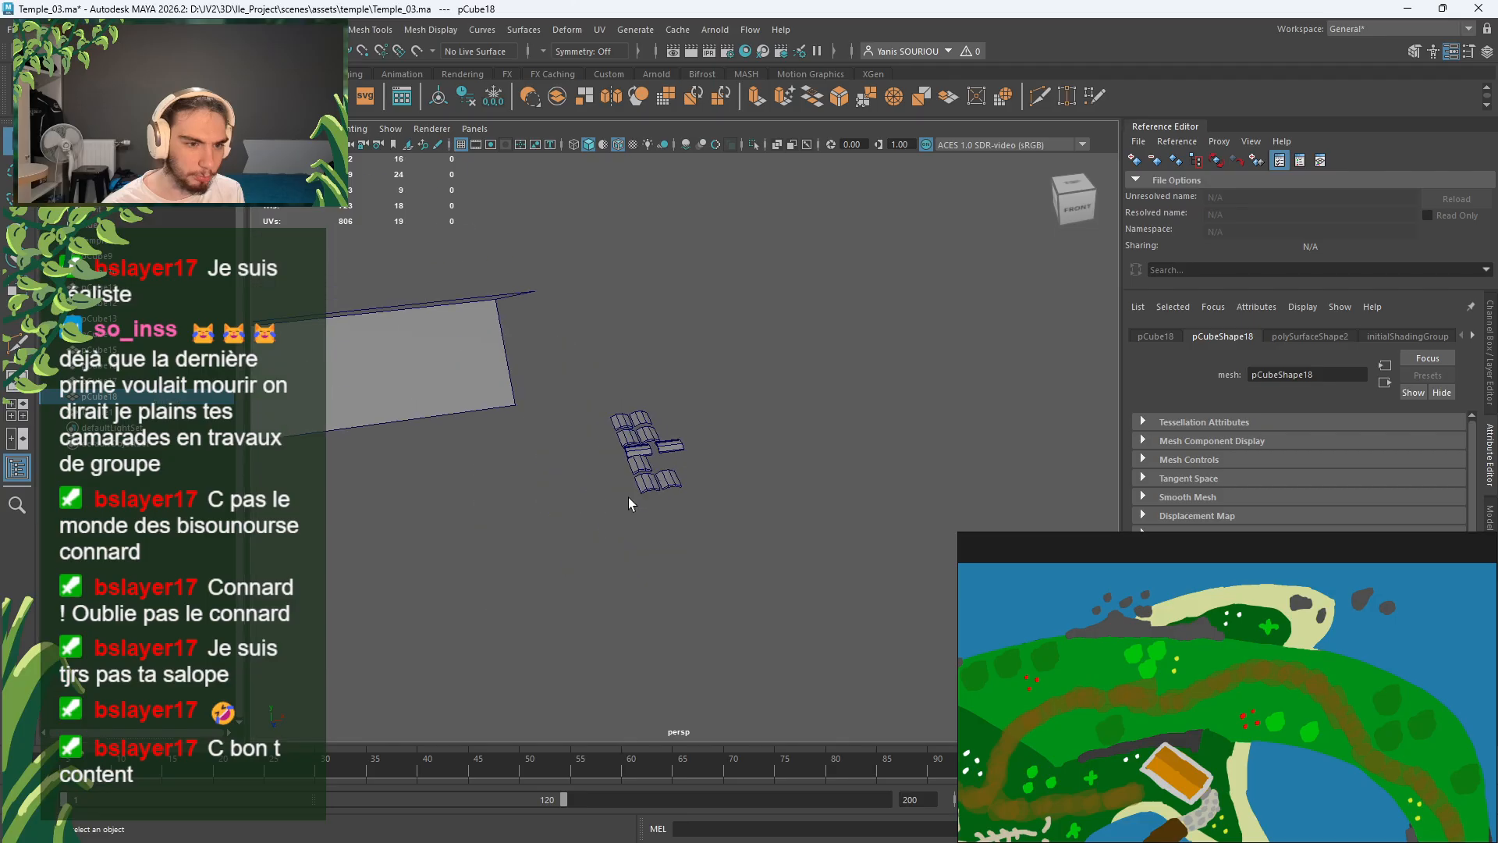
pyautogui.scroll(5, 608, 498)
pyautogui.keyDown('alt'); pyautogui.moveTo(447, 489); pyautogui.dragTo(732, 518); pyautogui.keyUp('alt')
pyautogui.scroll(5, 779, 471)
pyautogui.press('Delete')
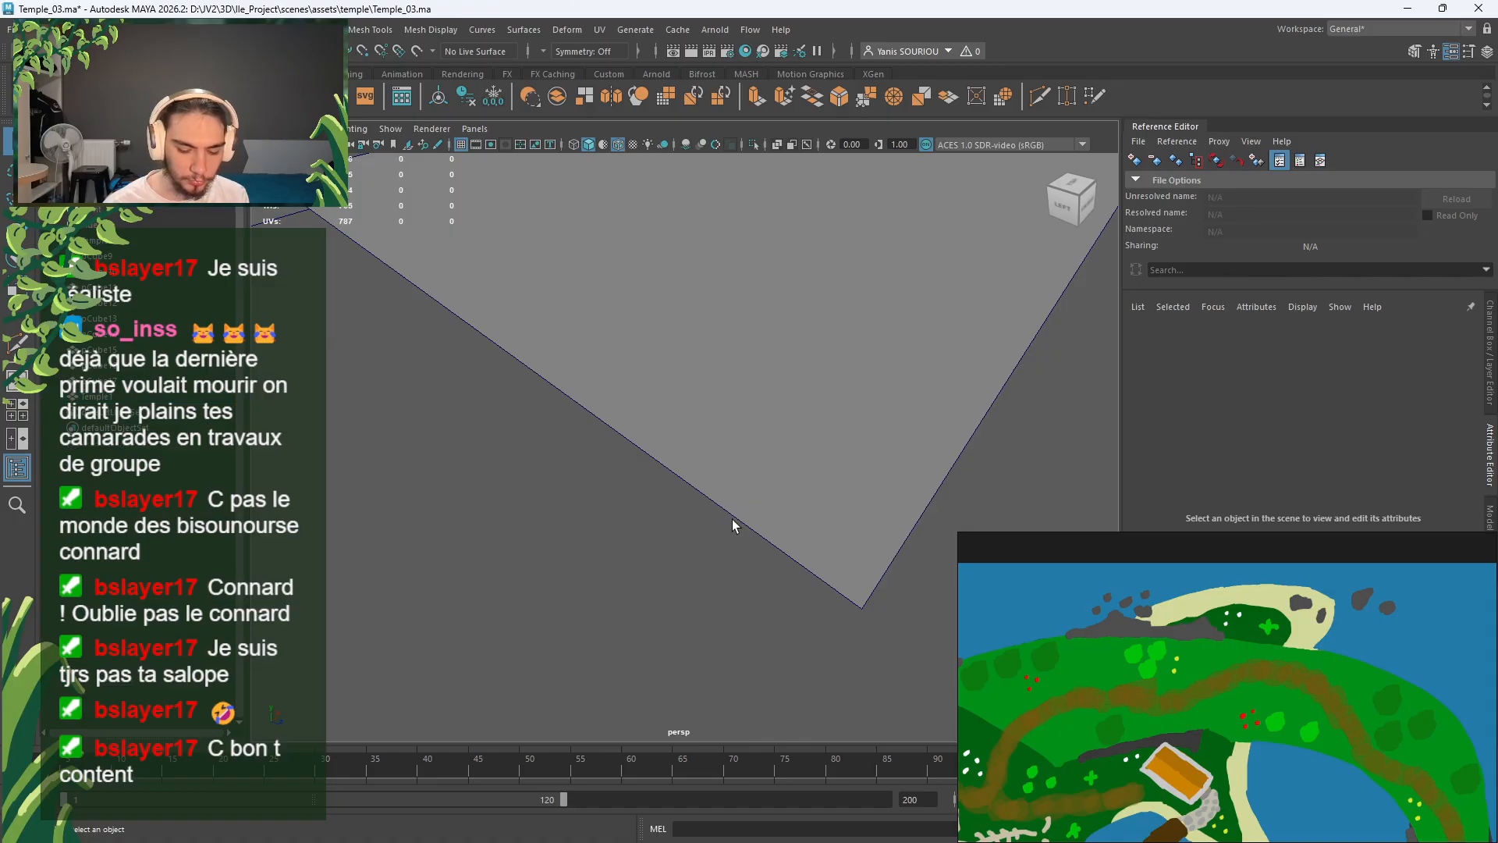
# Step: Delete the leftover inner face on the underside of the roof tile pCube15 in face mode
pyautogui.scroll(-5, 732, 518)
pyautogui.keyDown('alt'); pyautogui.moveTo(731, 518); pyautogui.dragTo(1025, 530, button='middle'); pyautogui.keyUp('alt')
pyautogui.scroll(3, 324, 545)
pyautogui.scroll(3, 691, 559)
pyautogui.keyDown('alt'); pyautogui.moveTo(825, 540); pyautogui.dragTo(1157, 491); pyautogui.keyUp('alt')
pyautogui.scroll(2, 773, 548)
pyautogui.keyDown('alt'); pyautogui.moveTo(770, 549); pyautogui.dragTo(770, 517, button='middle'); pyautogui.keyUp('alt')
pyautogui.keyDown('alt'); pyautogui.moveTo(770, 516); pyautogui.dragTo(963, 340); pyautogui.keyUp('alt')
pyautogui.click(689, 338)
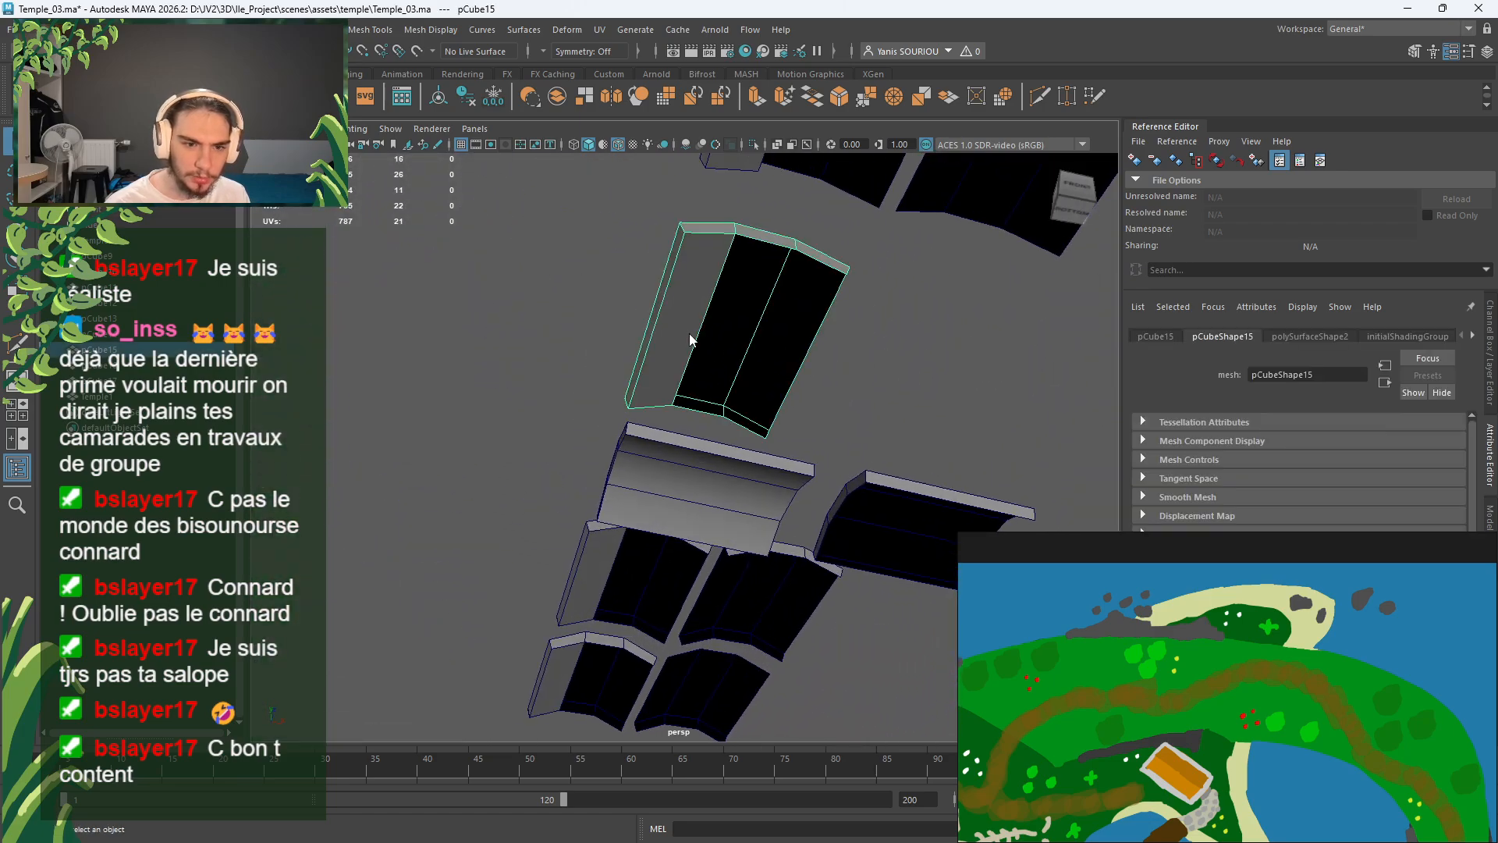
pyautogui.moveTo(686, 336)
pyautogui.mouseDown(button='right')
pyautogui.moveTo(687, 373)
pyautogui.moveTo(686, 337)
pyautogui.mouseUp(button='right')
pyautogui.click(689, 322)
pyautogui.press('Delete')
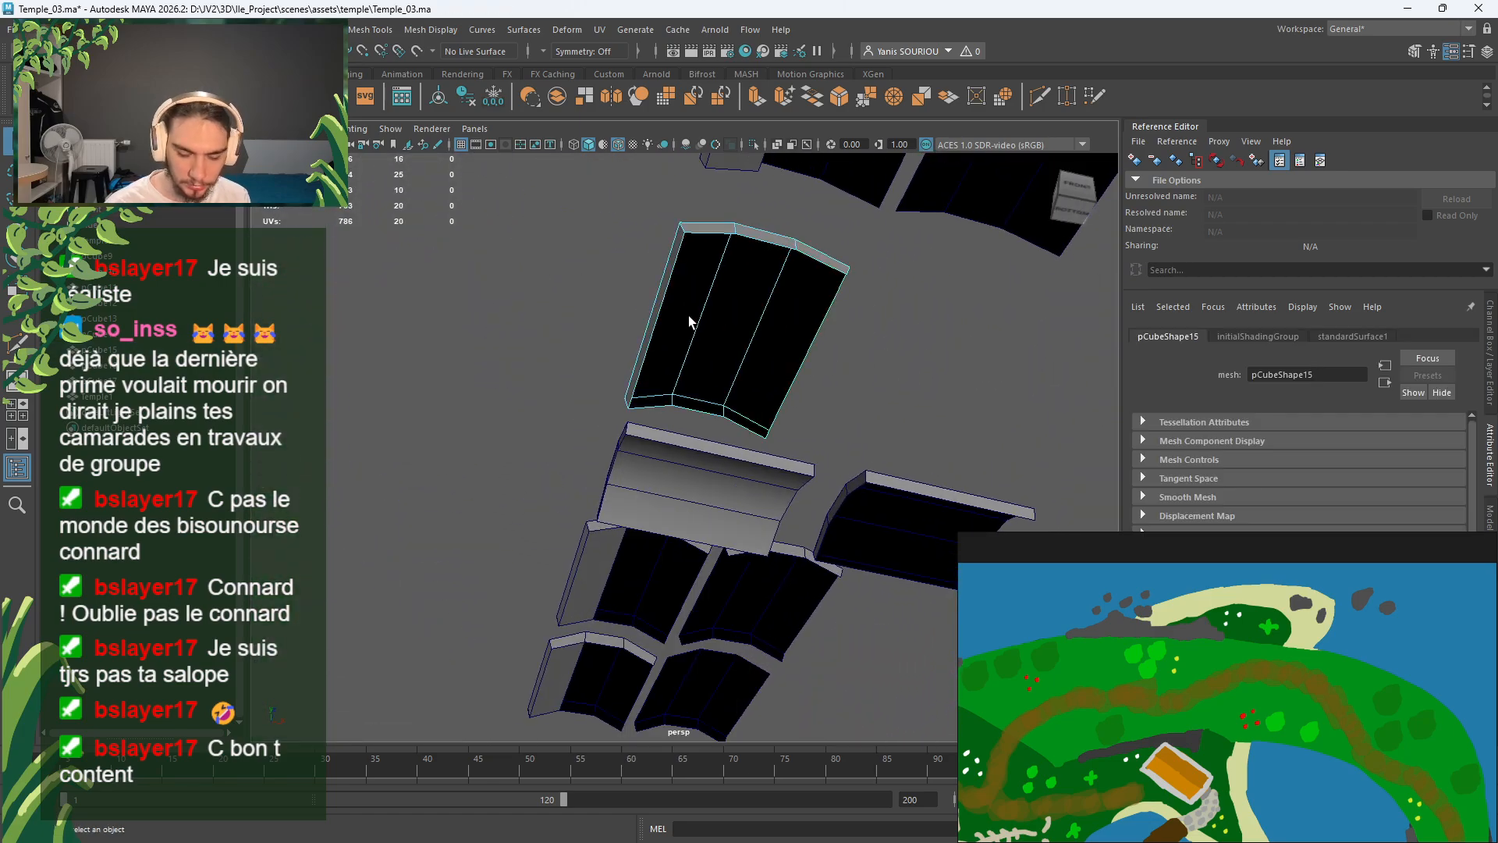
# Step: Compare the tiles pCube9 and pCube15 from below and from the side to check their geometry
pyautogui.click(689, 470)
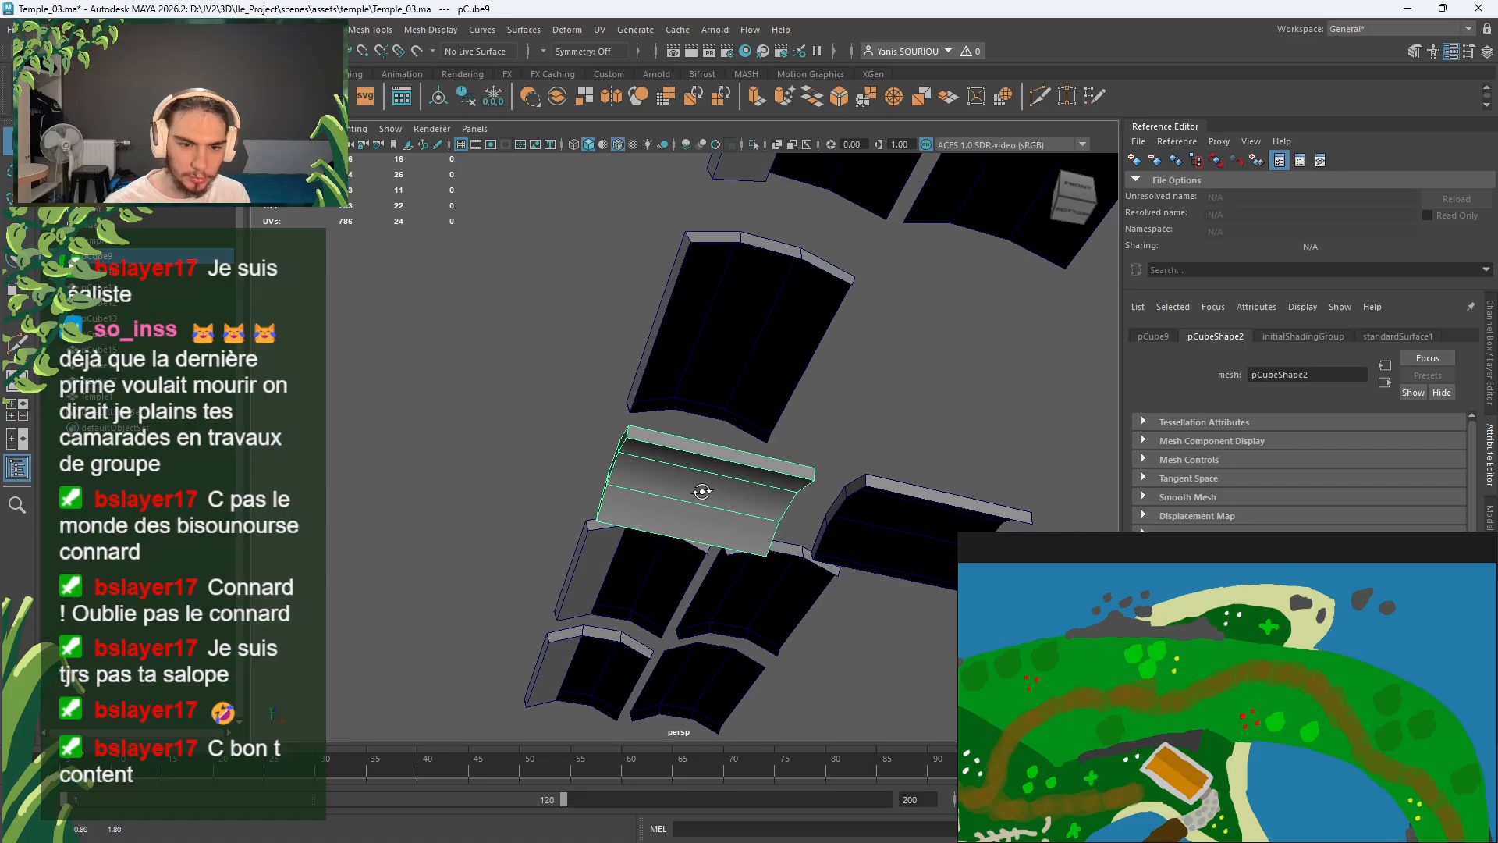
pyautogui.keyDown('alt'); pyautogui.moveTo(689, 470); pyautogui.dragTo(747, 410); pyautogui.keyUp('alt')
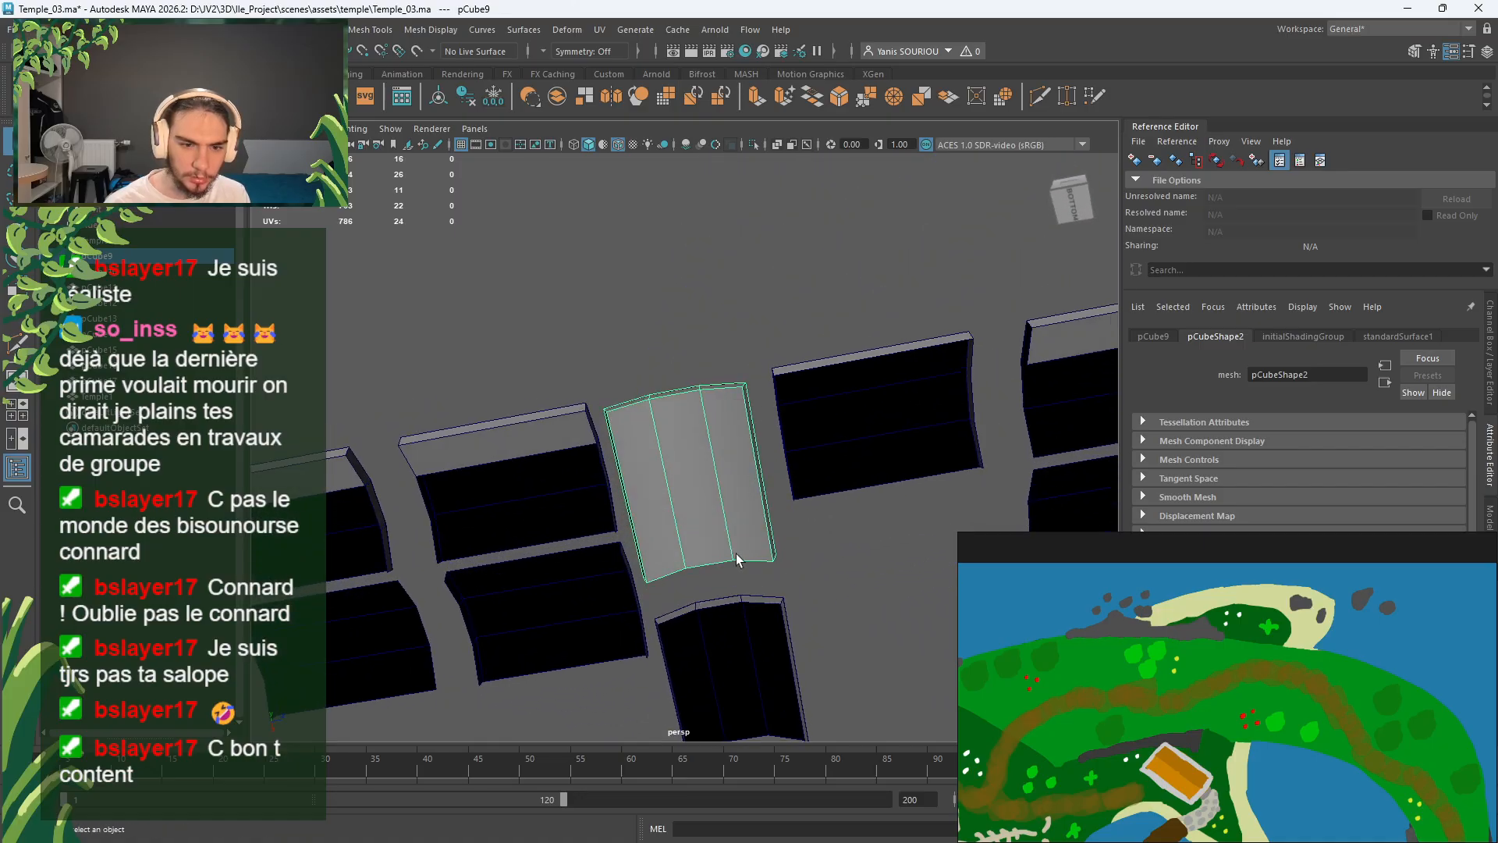
pyautogui.keyDown('alt'); pyautogui.moveTo(738, 574); pyautogui.dragTo(762, 492); pyautogui.keyUp('alt')
pyautogui.keyDown('alt'); pyautogui.moveTo(762, 492); pyautogui.dragTo(555, 376, button='middle'); pyautogui.keyUp('alt')
pyautogui.click(652, 281)
pyautogui.keyDown('alt'); pyautogui.moveTo(652, 293); pyautogui.dragTo(625, 381, button='right'); pyautogui.keyUp('alt')
pyautogui.keyDown('alt'); pyautogui.moveTo(625, 382); pyautogui.dragTo(629, 488); pyautogui.keyUp('alt')
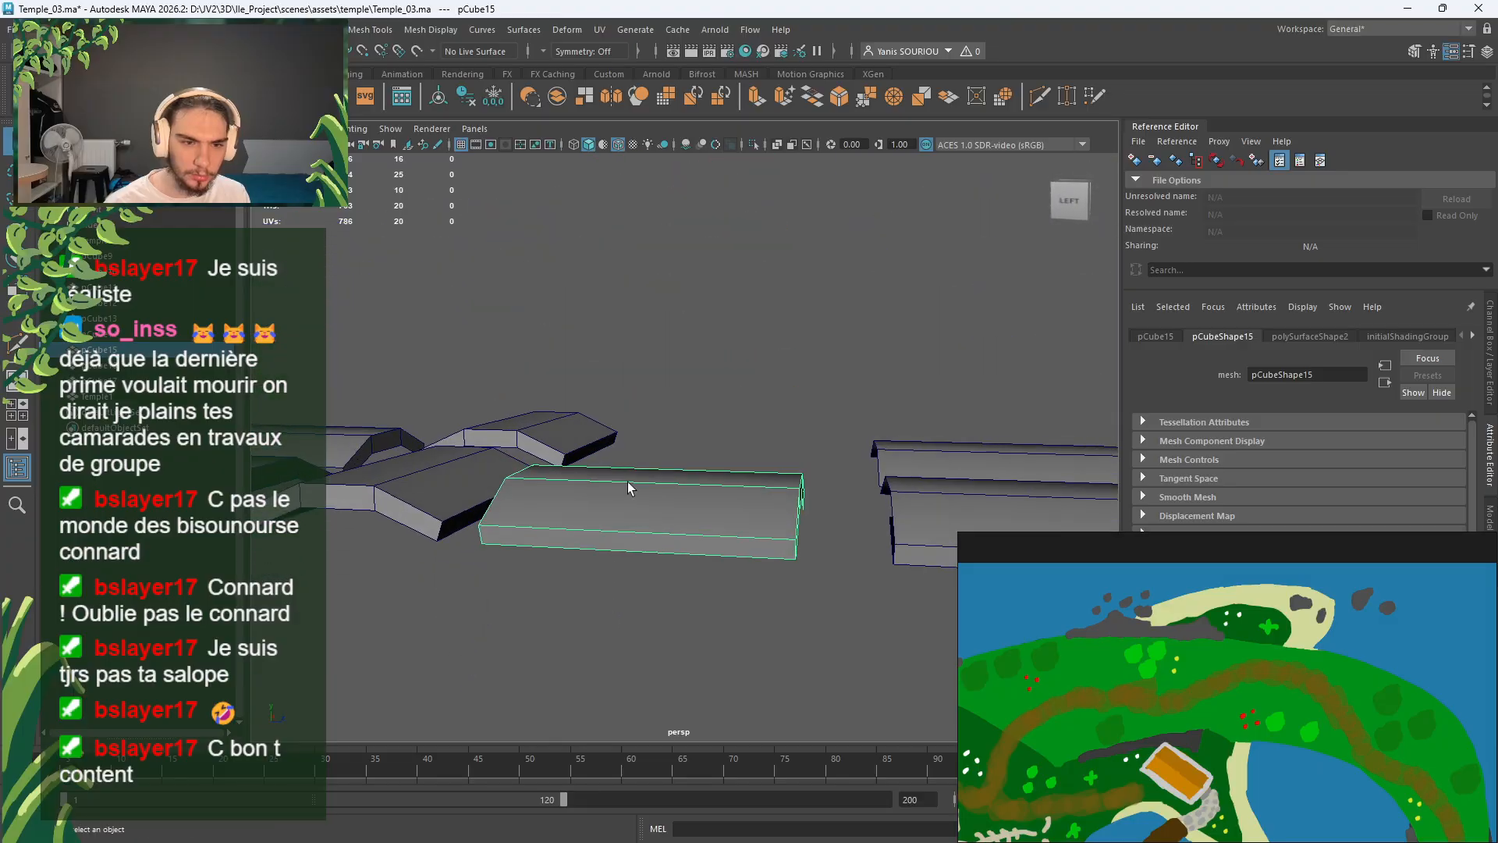
pyautogui.keyDown('alt'); pyautogui.moveTo(629, 488); pyautogui.dragTo(605, 433, button='right'); pyautogui.keyUp('alt')
pyautogui.keyDown('alt'); pyautogui.moveTo(605, 433); pyautogui.dragTo(658, 505); pyautogui.keyUp('alt')
pyautogui.moveTo(657, 444)
pyautogui.mouseDown(button='right')
pyautogui.moveTo(699, 432)
pyautogui.moveTo(656, 437)
pyautogui.mouseUp(button='right')
pyautogui.moveTo(572, 500); pyautogui.dragTo(657, 378, button='right')
# Step: Select the eight other roof tiles and delete them, keeping only pCube15
pyautogui.click(531, 487)
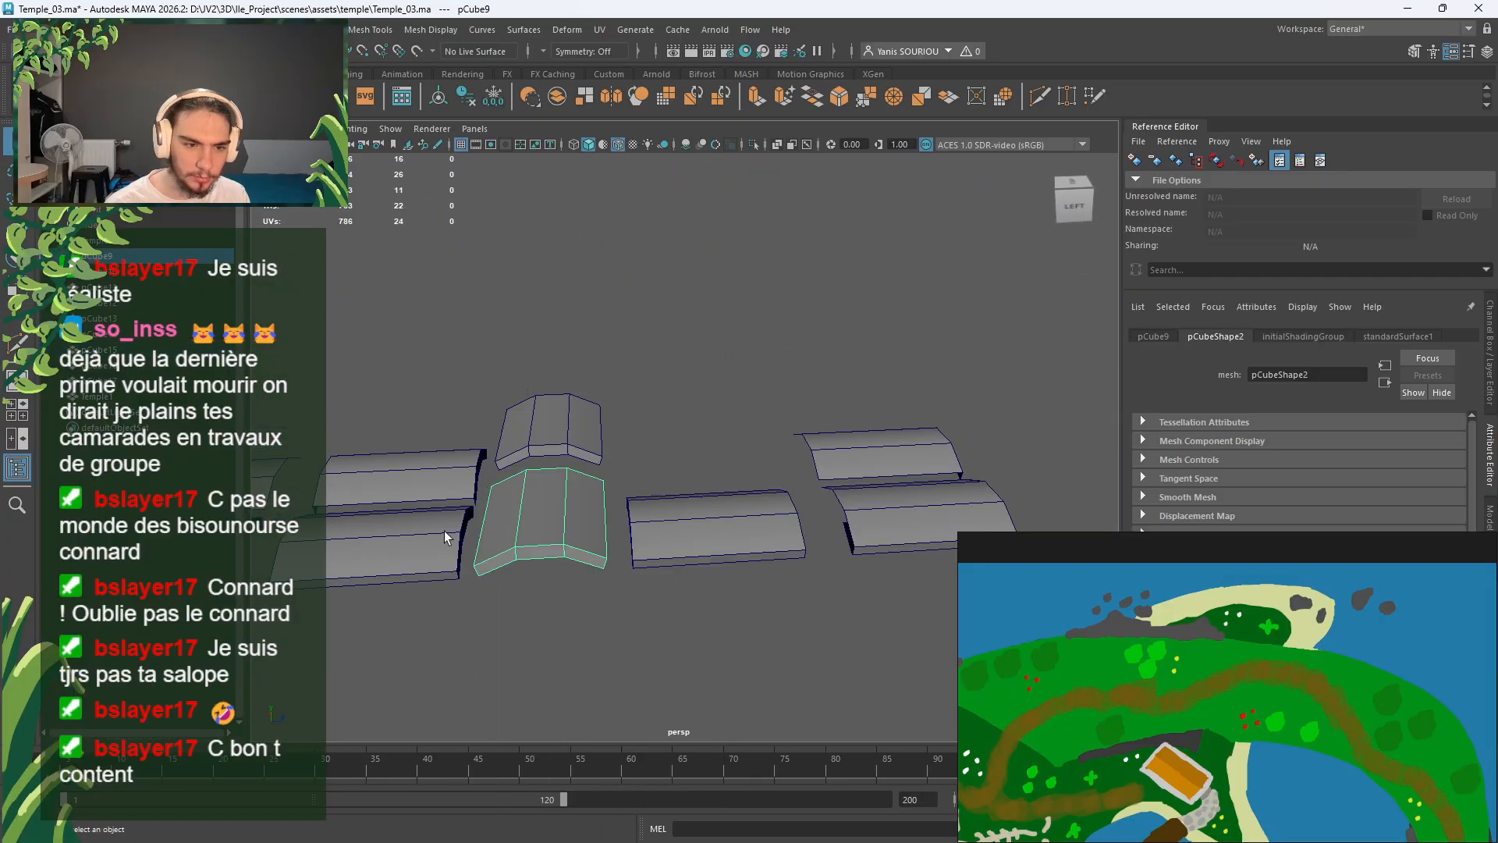
pyautogui.scroll(-3, 445, 531)
pyautogui.keyDown('shift'); pyautogui.click(505, 507); pyautogui.keyUp('shift')
pyautogui.keyDown('shift'); pyautogui.click(379, 513); pyautogui.keyUp('shift')
pyautogui.keyDown('shift'); pyautogui.click(391, 471); pyautogui.keyUp('shift')
pyautogui.keyDown('shift'); pyautogui.click(493, 471); pyautogui.keyUp('shift')
pyautogui.keyDown('shift'); pyautogui.click(597, 442); pyautogui.keyUp('shift')
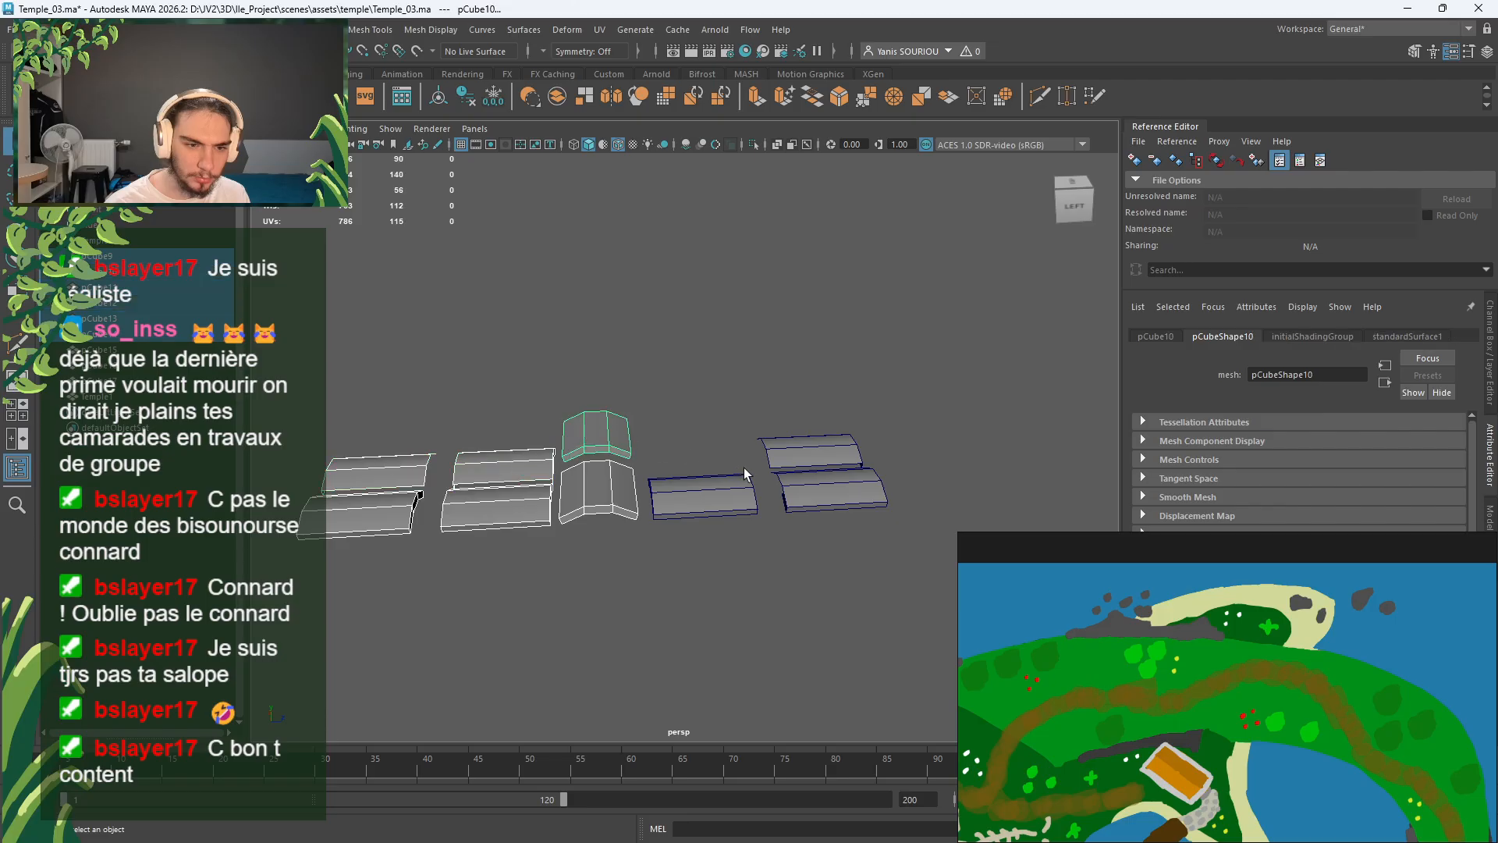
pyautogui.keyDown('shift'); pyautogui.click(832, 478); pyautogui.keyUp('shift')
pyautogui.keyDown('shift'); pyautogui.click(816, 456); pyautogui.keyUp('shift')
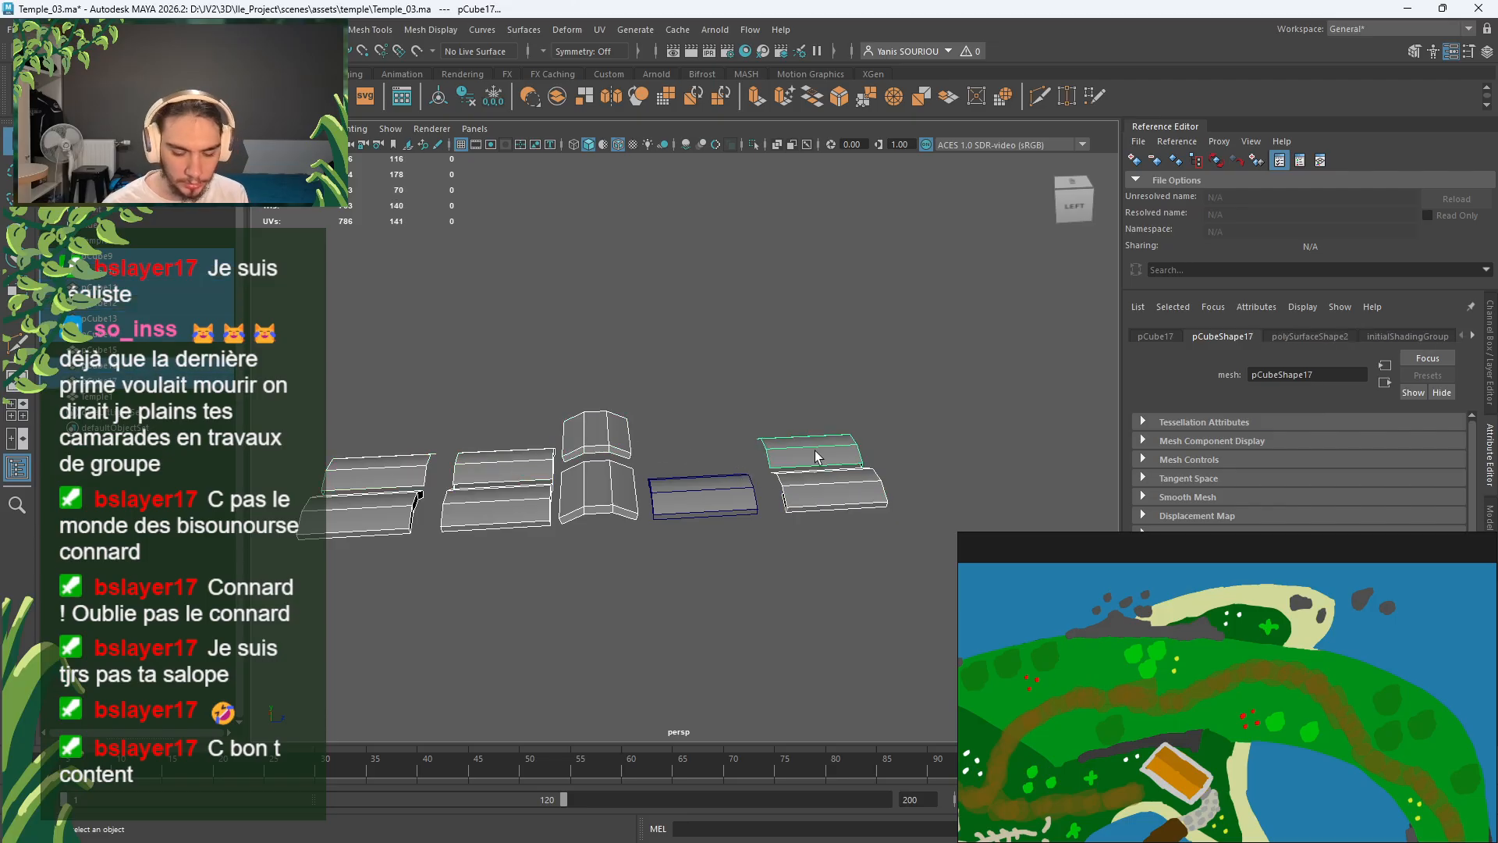
pyautogui.press('Delete')
# Step: Rename the remaining roof tile pCube15 to Tuile
pyautogui.click(661, 489)
pyautogui.scroll(-2, 675, 486)
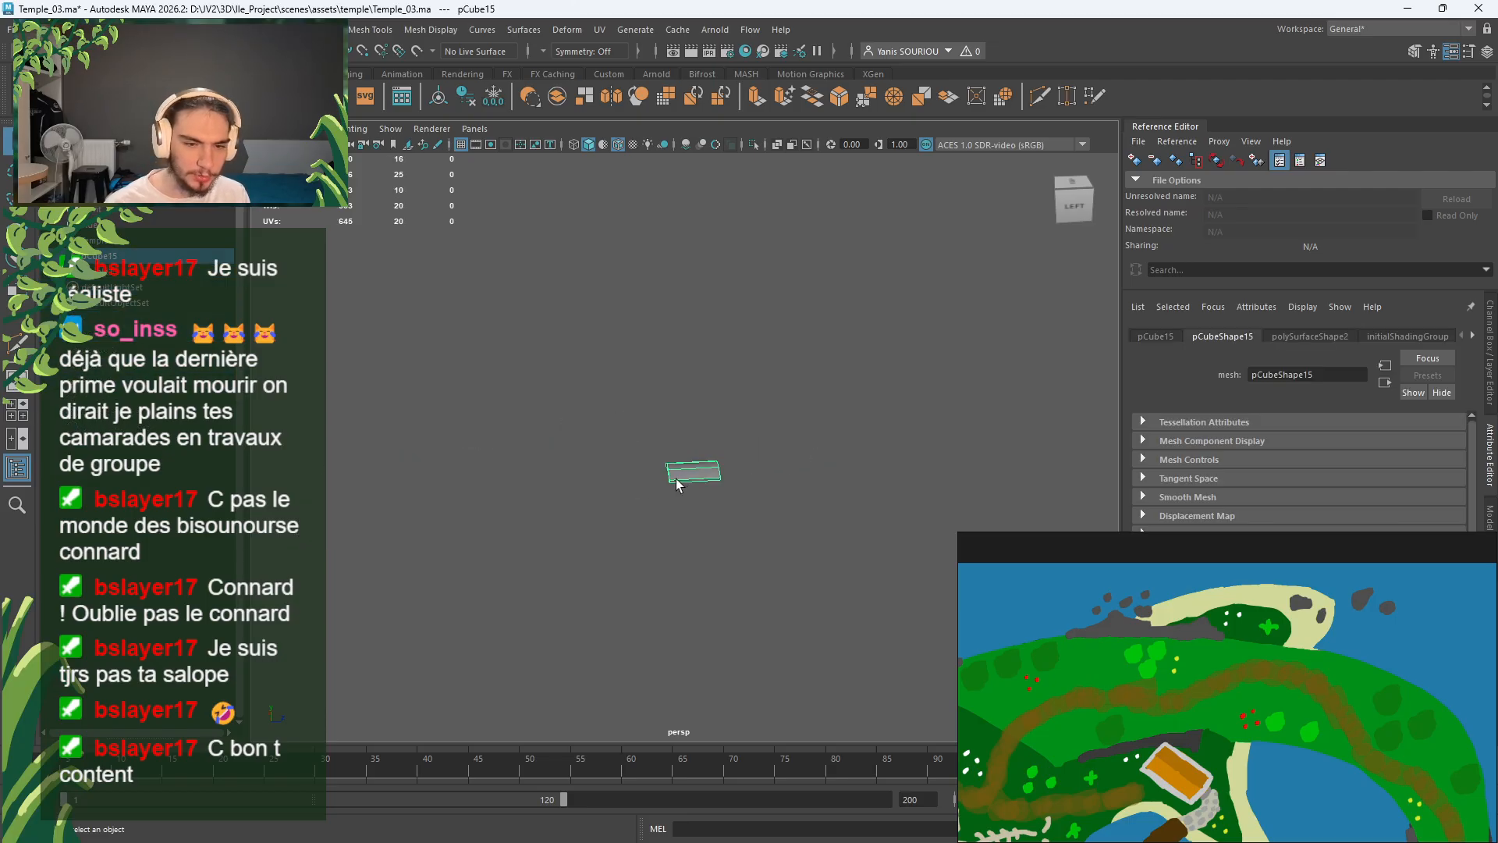
pyautogui.doubleClick(118, 259)
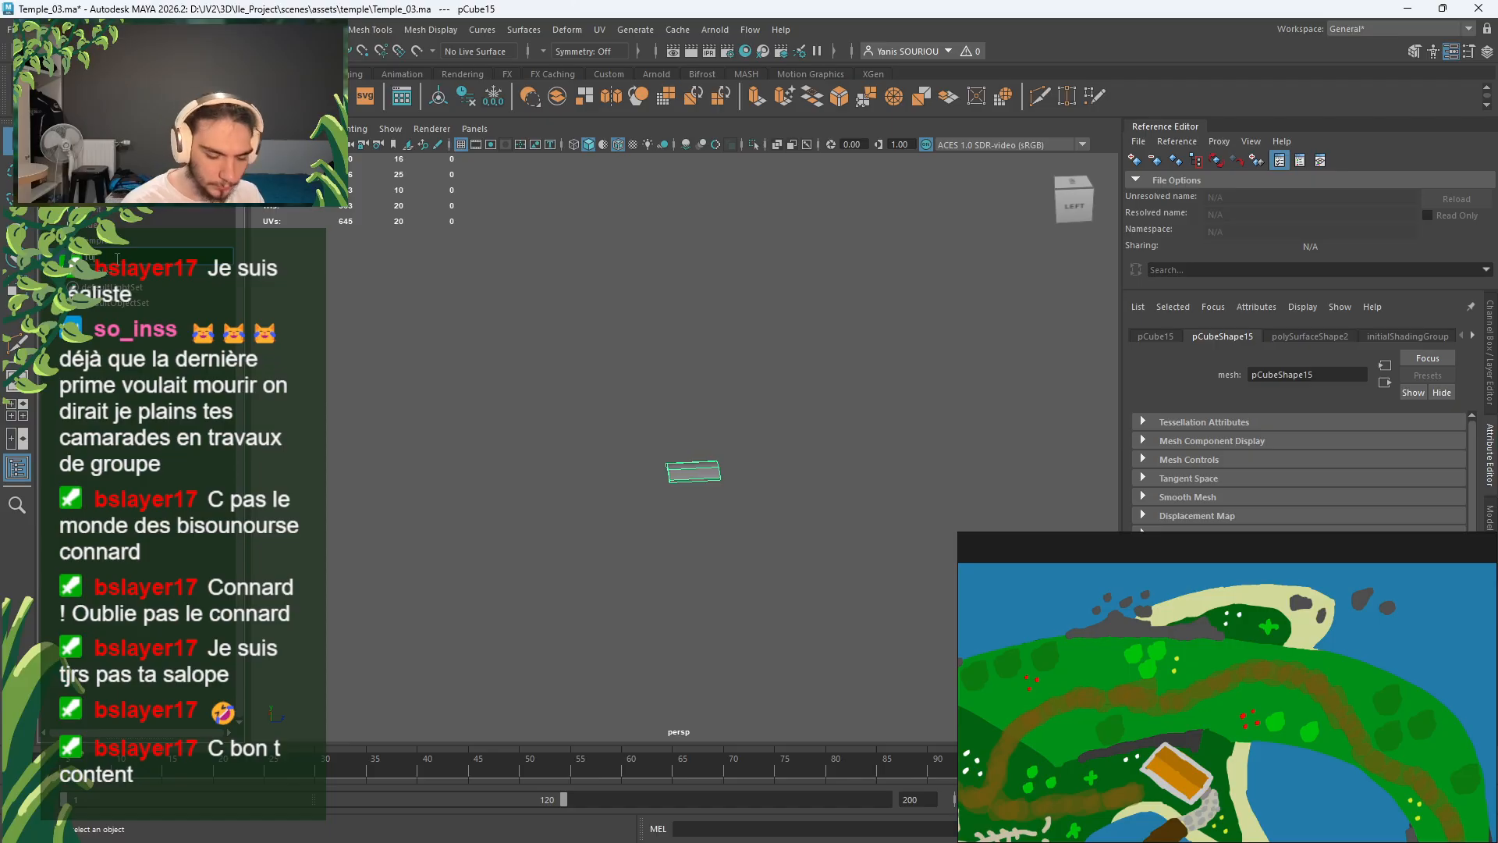
pyautogui.press('Return')
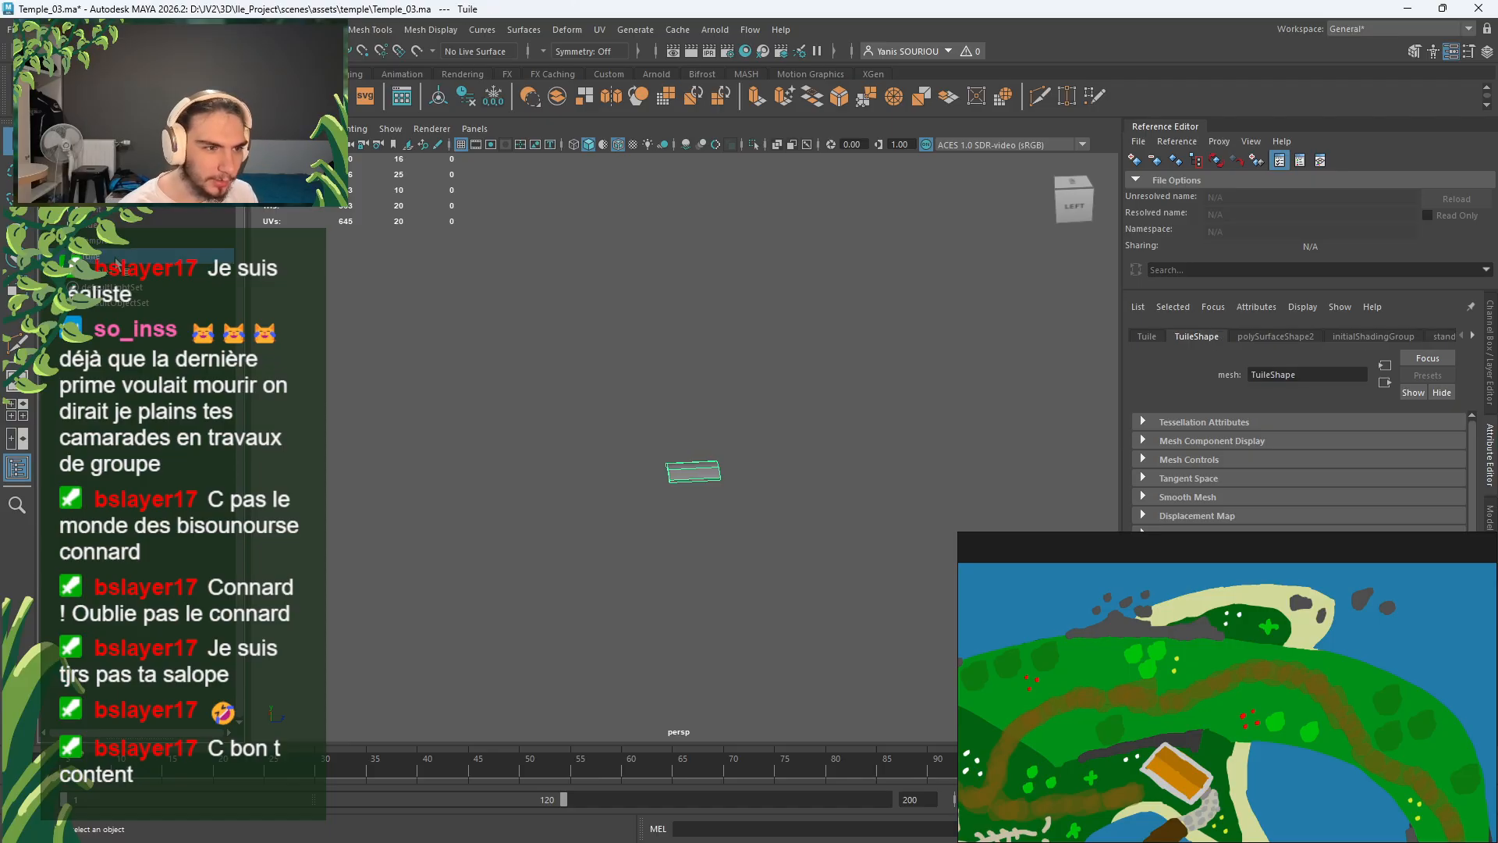
# Step: Reselect the Tuile tile and close the PureRef reference board, saving its changes
pyautogui.click(545, 421)
pyautogui.scroll(-3, 747, 461)
pyautogui.keyDown('alt'); pyautogui.moveTo(747, 461); pyautogui.dragTo(691, 485); pyautogui.keyUp('alt')
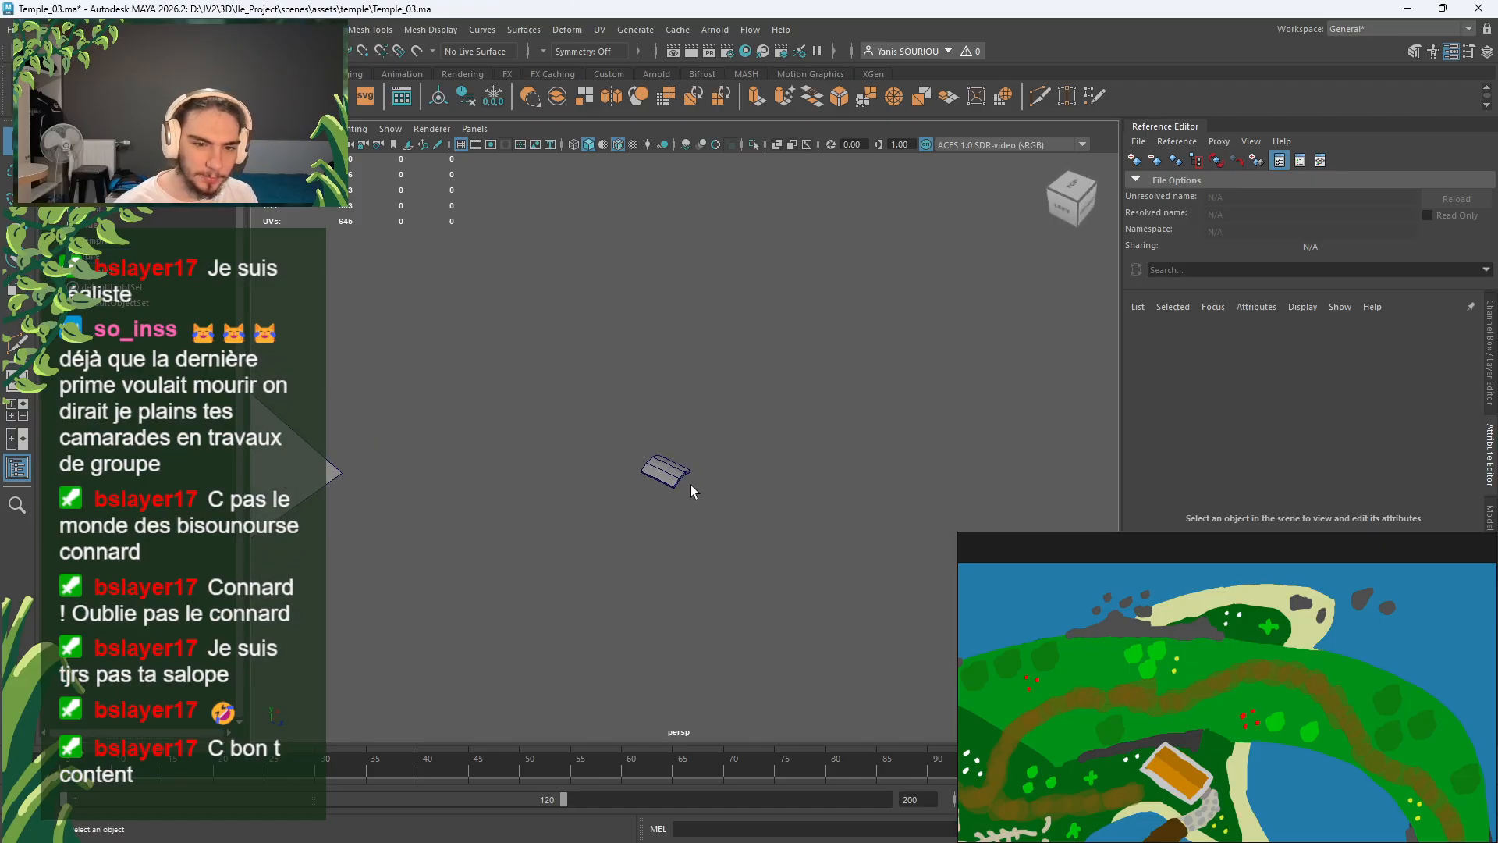
pyautogui.scroll(2, 691, 484)
pyautogui.click(678, 481)
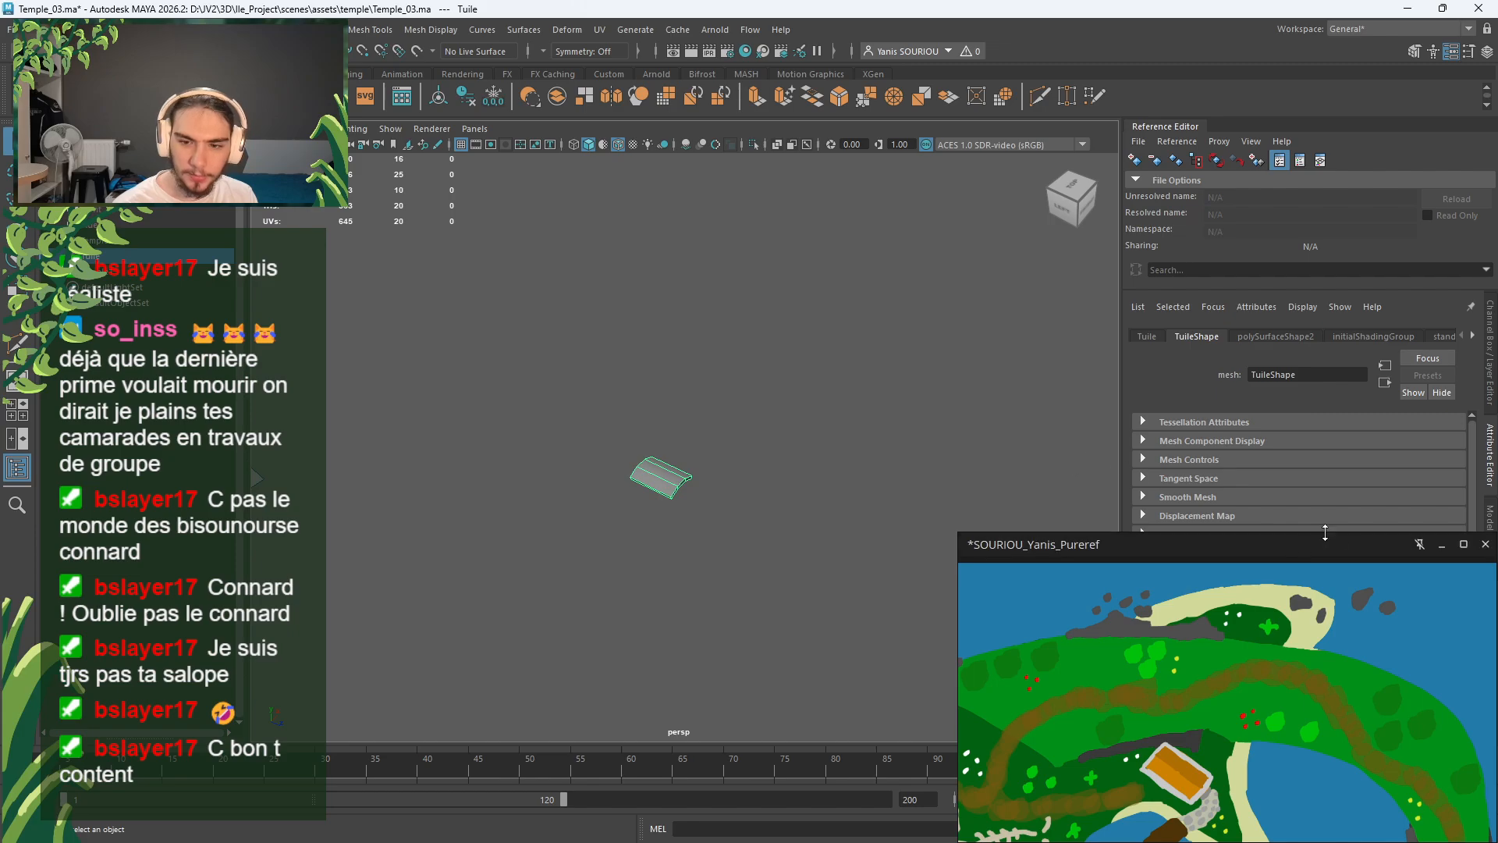
pyautogui.click(1486, 544)
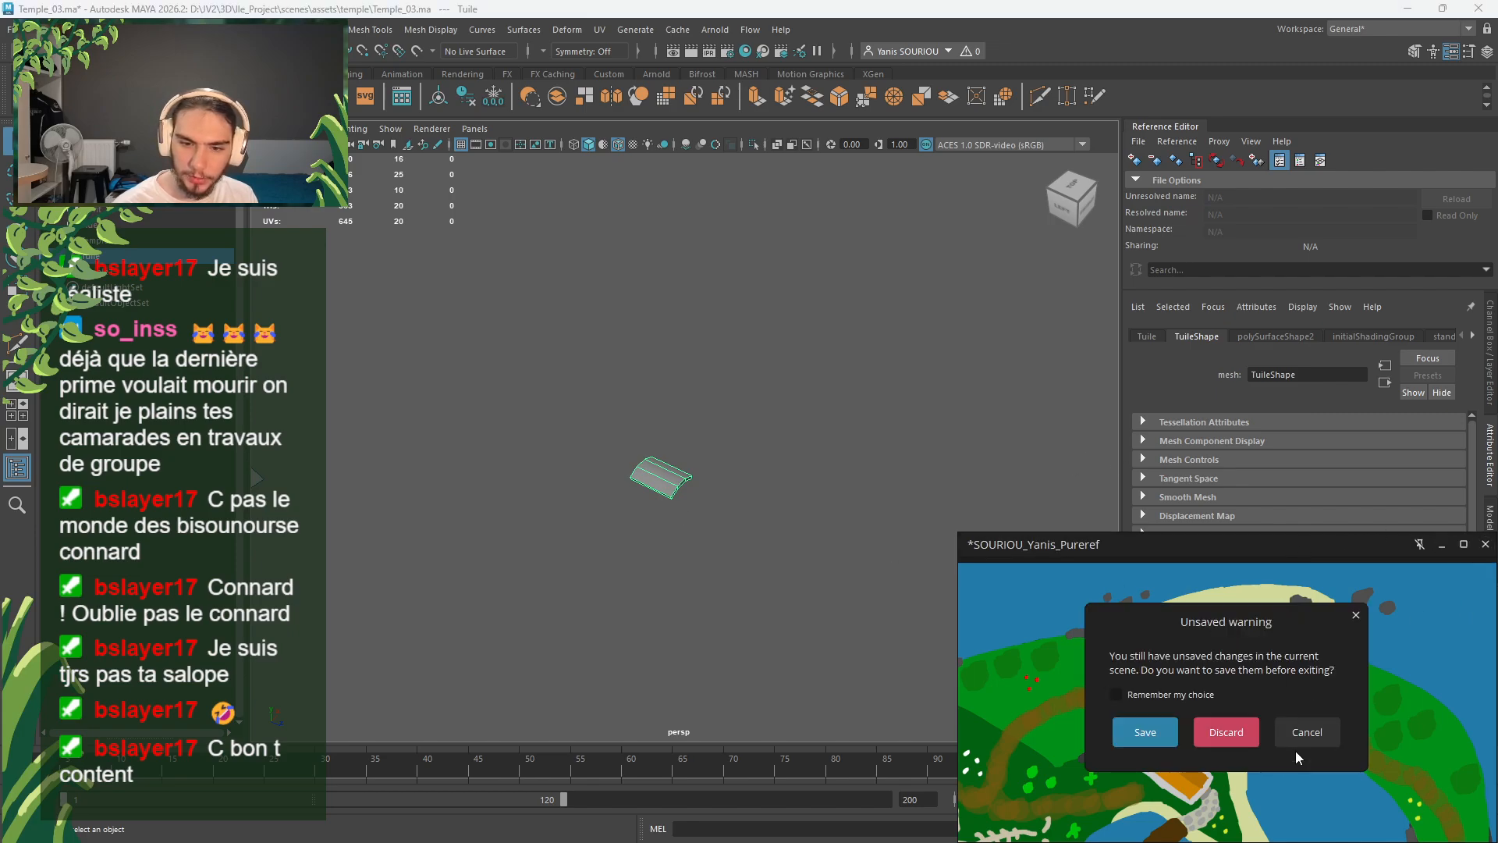
pyautogui.click(1159, 738)
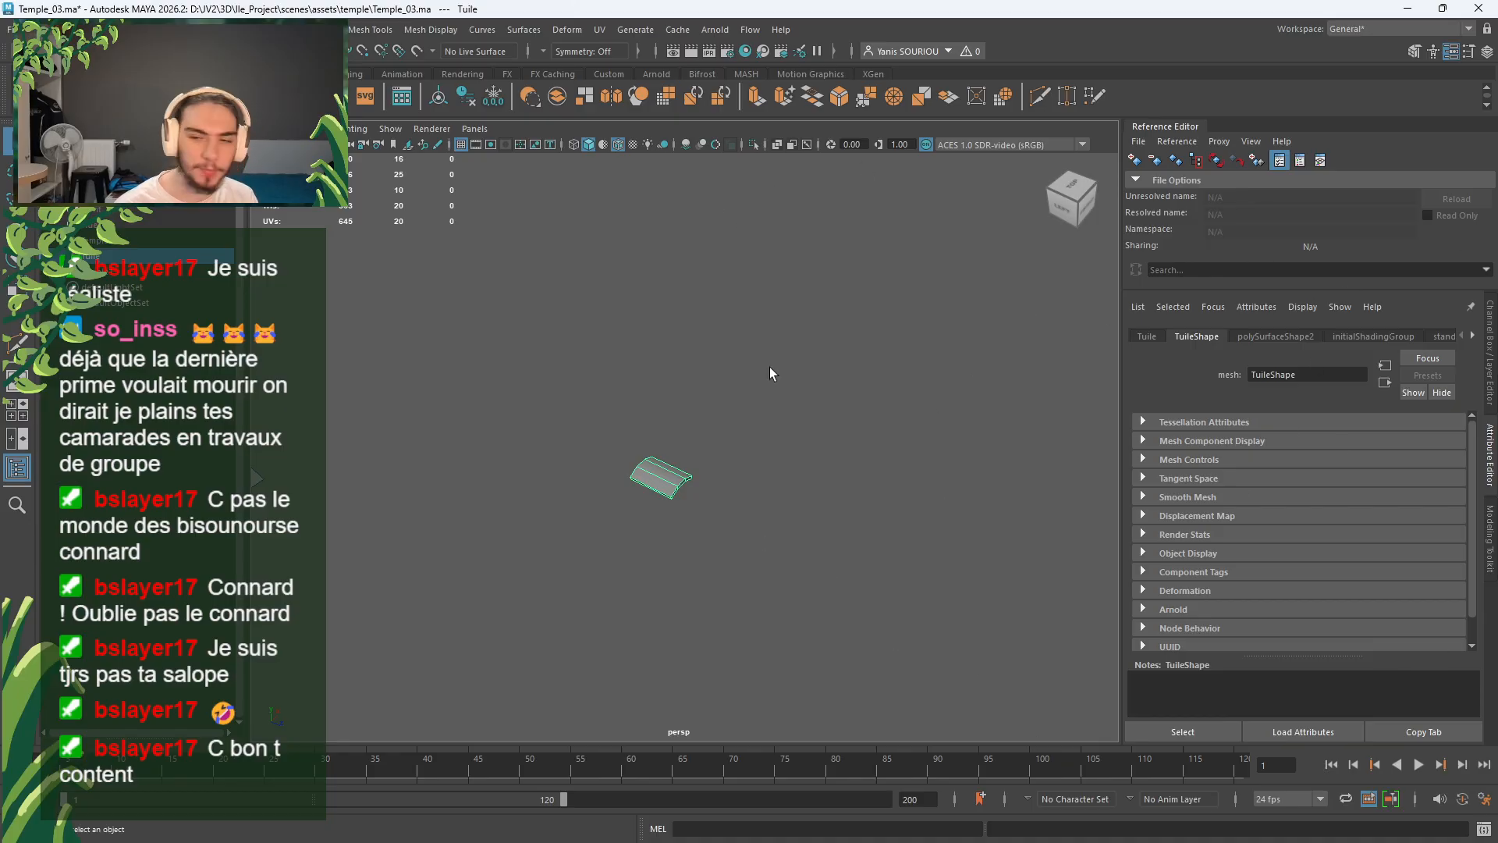
# Step: Turn on the display of the grid in the perspective view around the roof and tile
pyautogui.scroll(-9, 769, 367)
pyautogui.keyDown('alt'); pyautogui.moveTo(770, 366); pyautogui.dragTo(662, 429); pyautogui.keyUp('alt')
pyautogui.scroll(5, 661, 428)
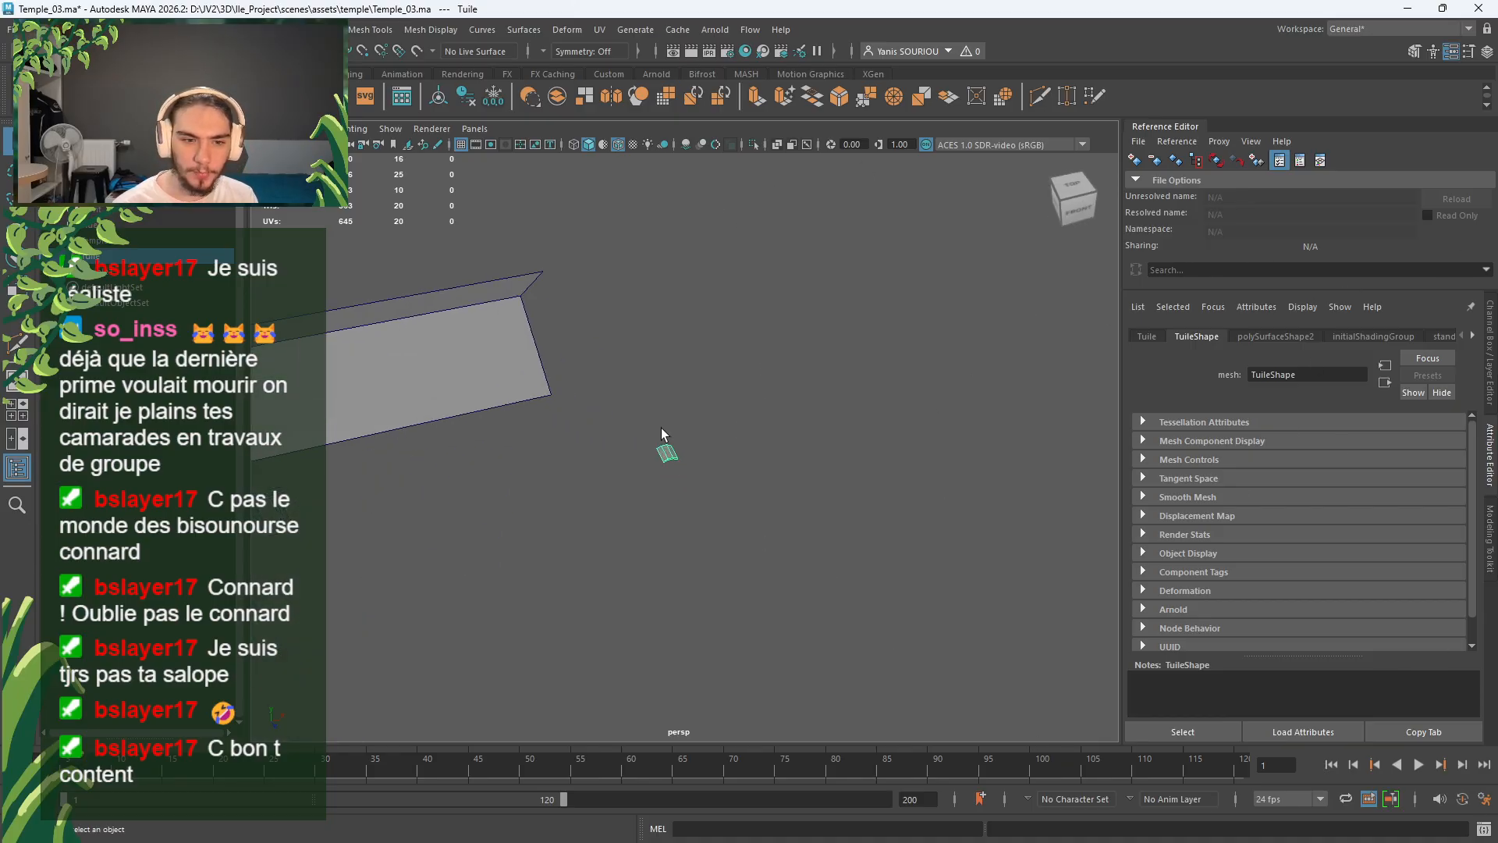
pyautogui.keyDown('alt'); pyautogui.moveTo(661, 427); pyautogui.dragTo(921, 395, button='middle'); pyautogui.keyUp('alt')
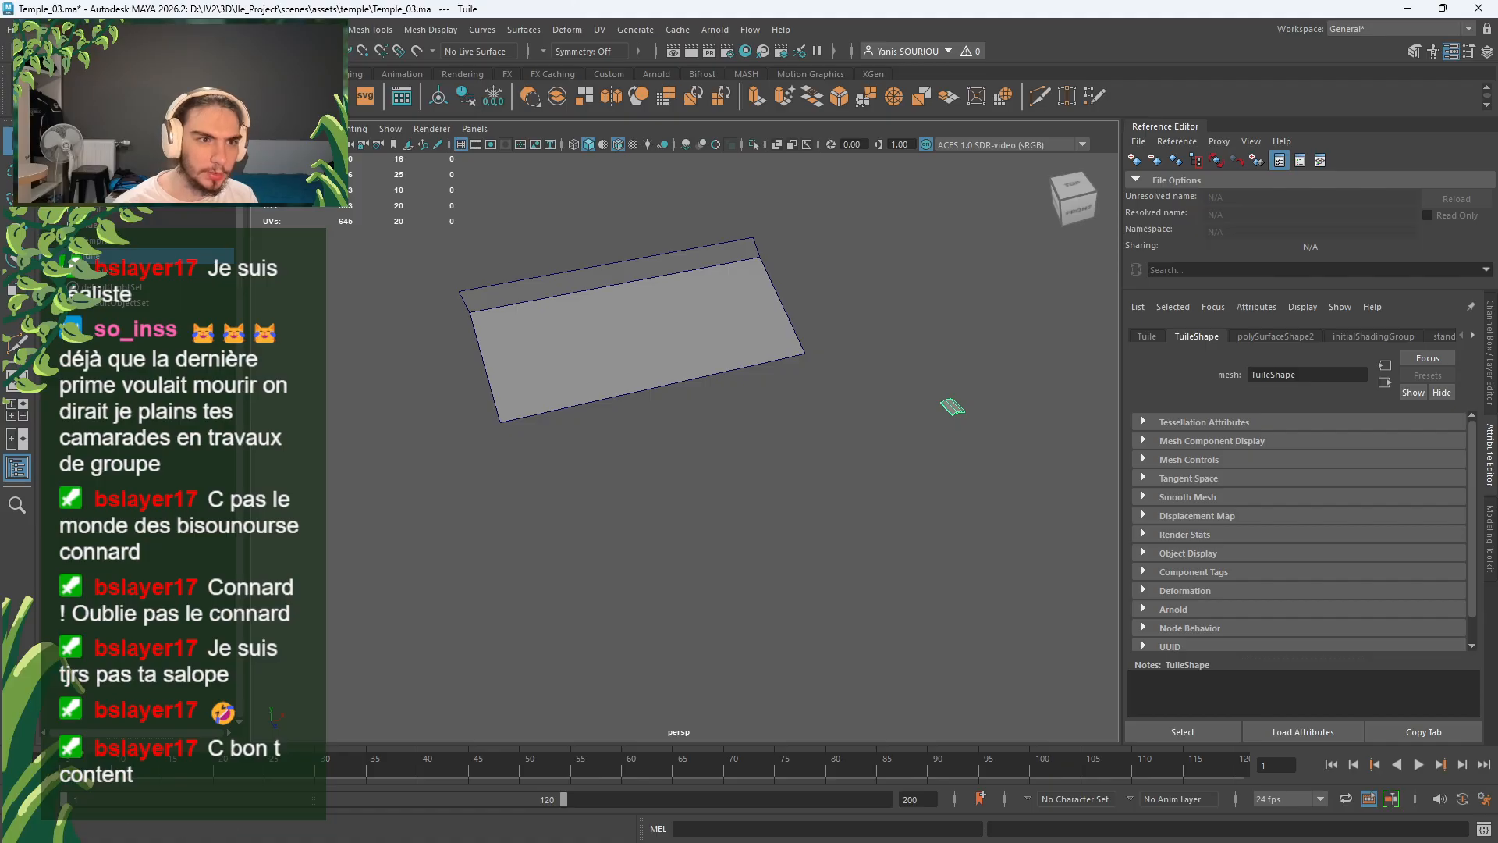
pyautogui.click(235, 30)
pyautogui.moveTo(192, 29)
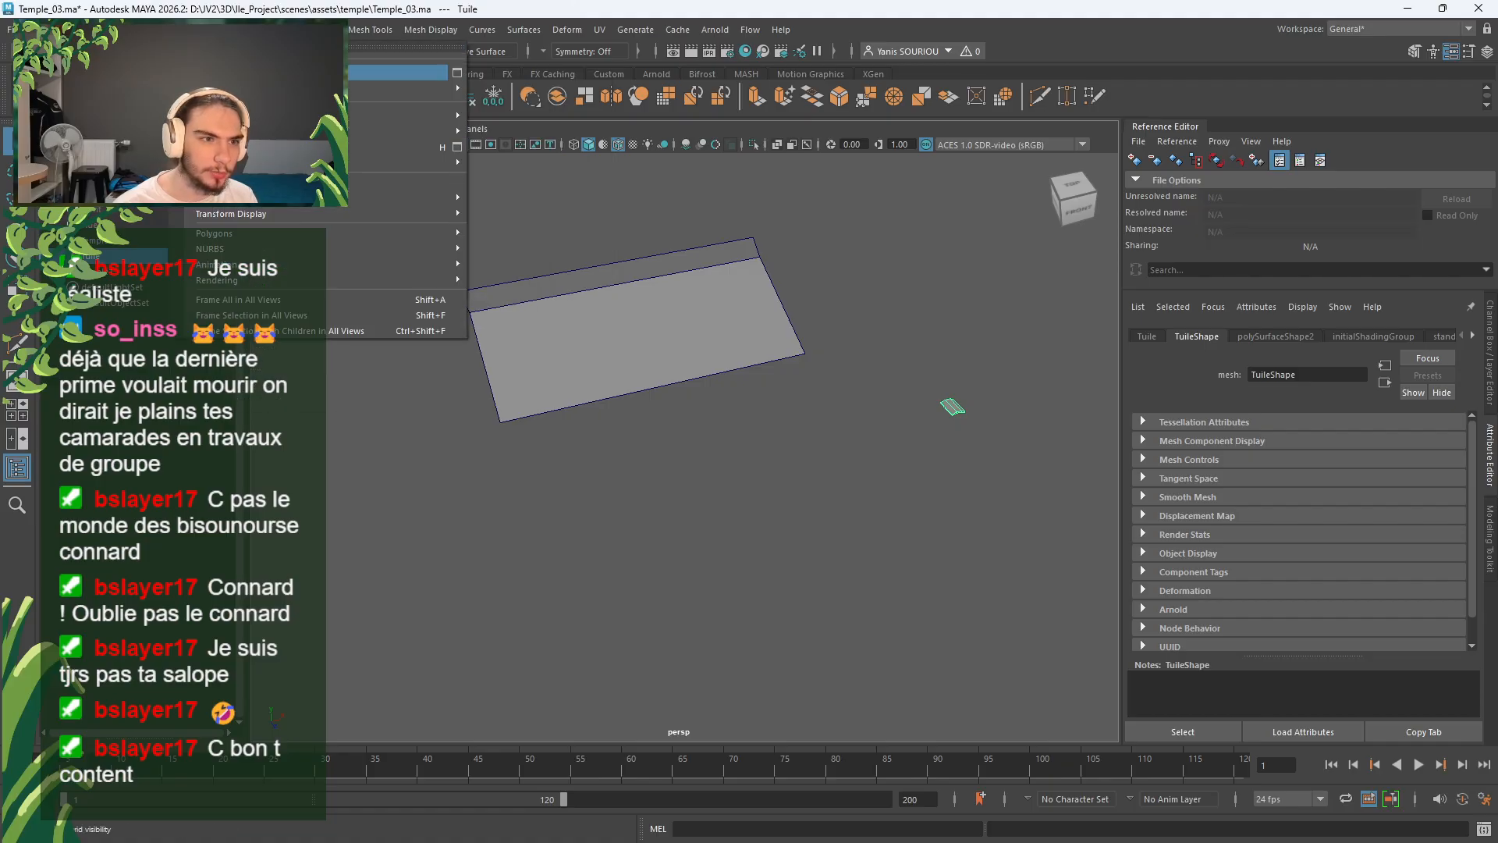
pyautogui.click(209, 72)
# Step: Move the Tuile tile down to the grid and snap it to the grid origin near the roof's edge
pyautogui.scroll(-10, 589, 355)
pyautogui.keyDown('alt'); pyautogui.moveTo(588, 354); pyautogui.dragTo(671, 394); pyautogui.keyUp('alt')
pyautogui.scroll(6, 606, 411)
pyautogui.scroll(3, 663, 397)
pyautogui.click(536, 380)
pyautogui.scroll(3, 525, 390)
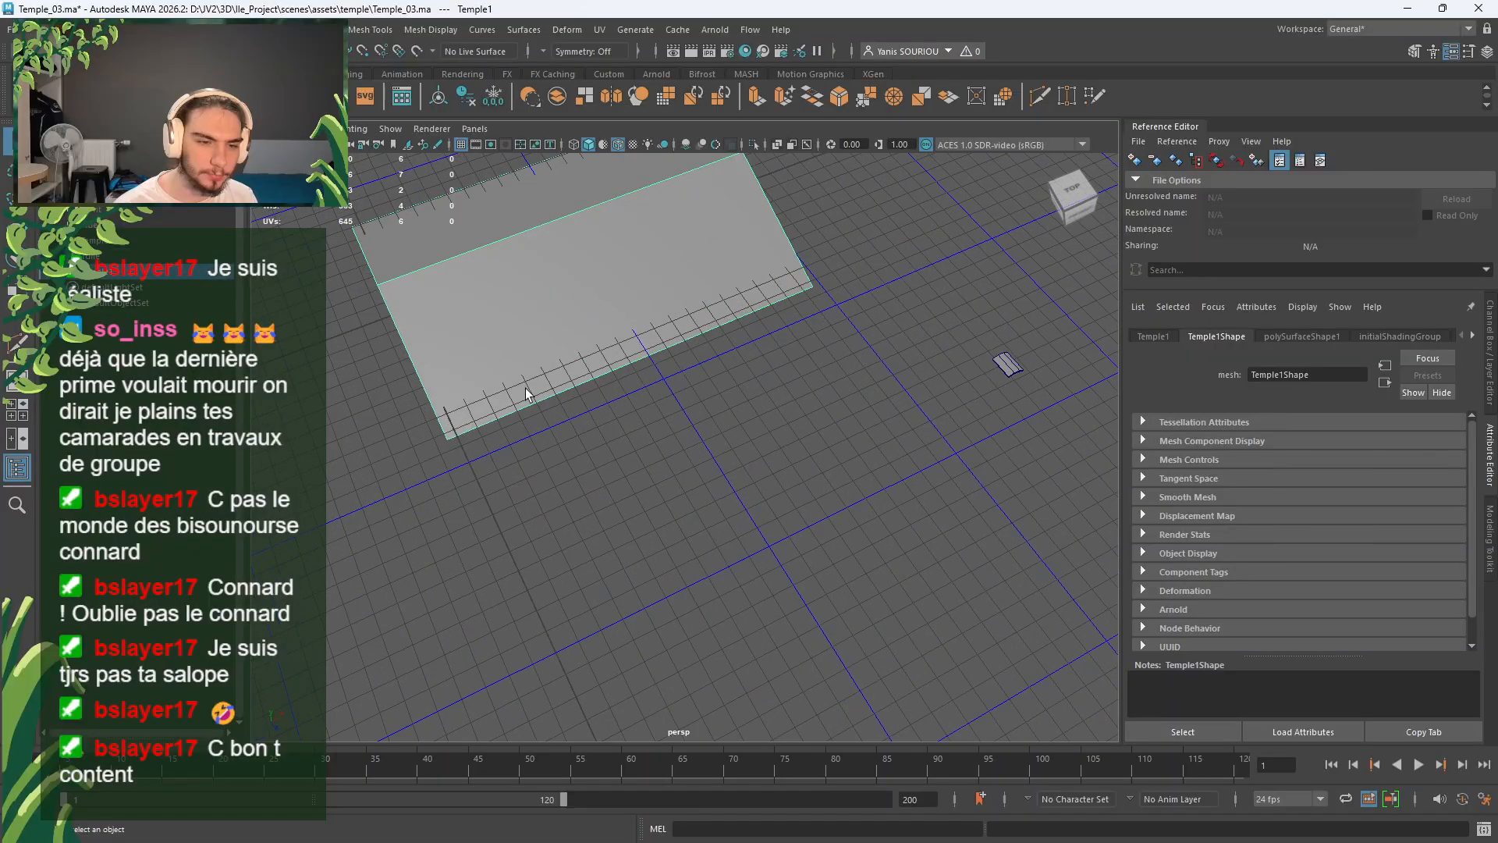
pyautogui.keyDown('alt'); pyautogui.moveTo(524, 392); pyautogui.dragTo(768, 362); pyautogui.keyUp('alt')
pyautogui.click(947, 221)
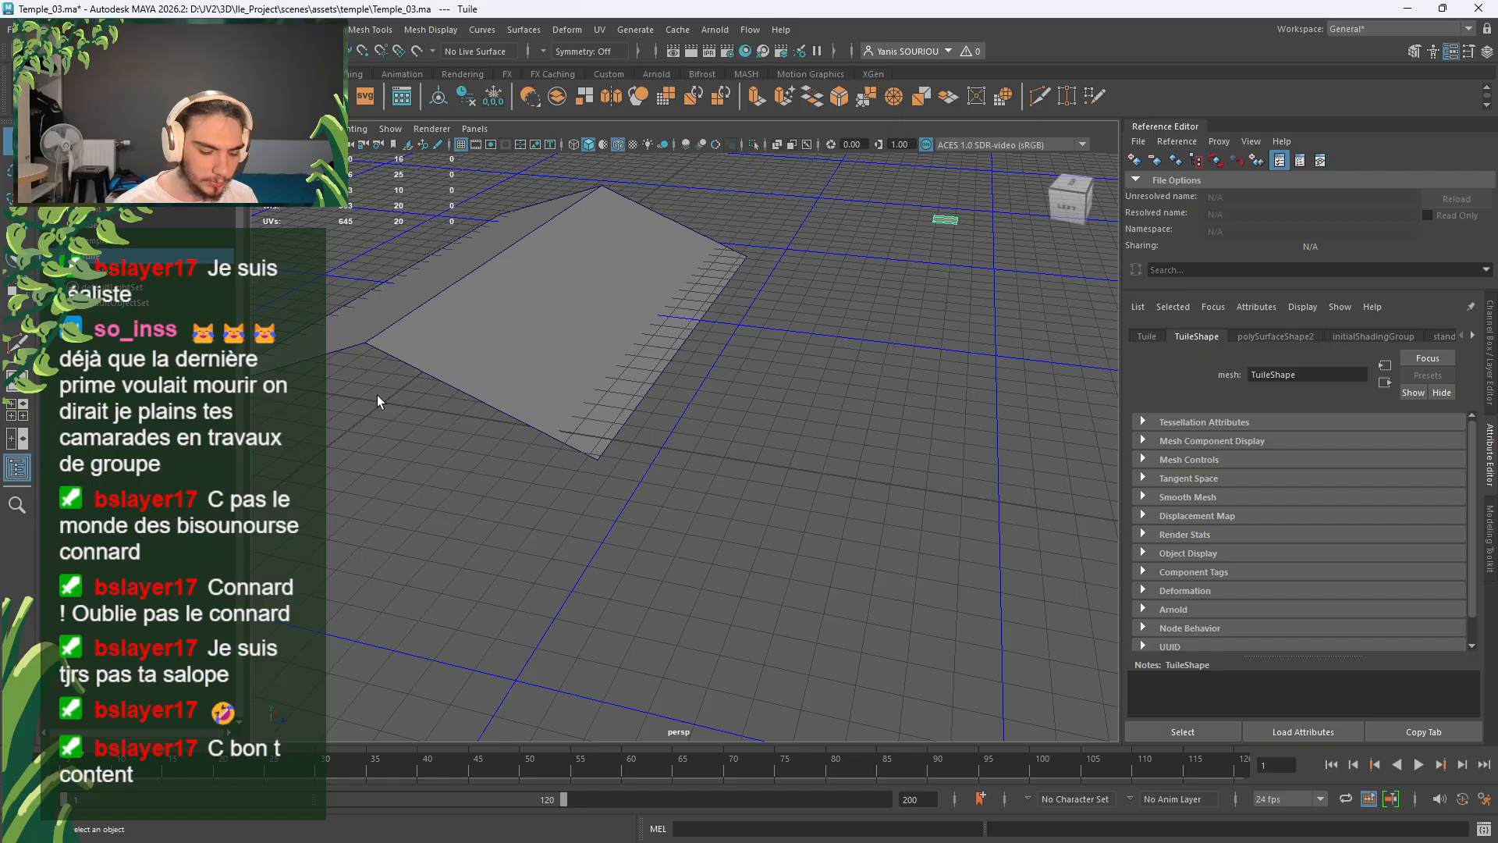
pyautogui.press('w')
pyautogui.moveTo(938, 221); pyautogui.dragTo(921, 316)
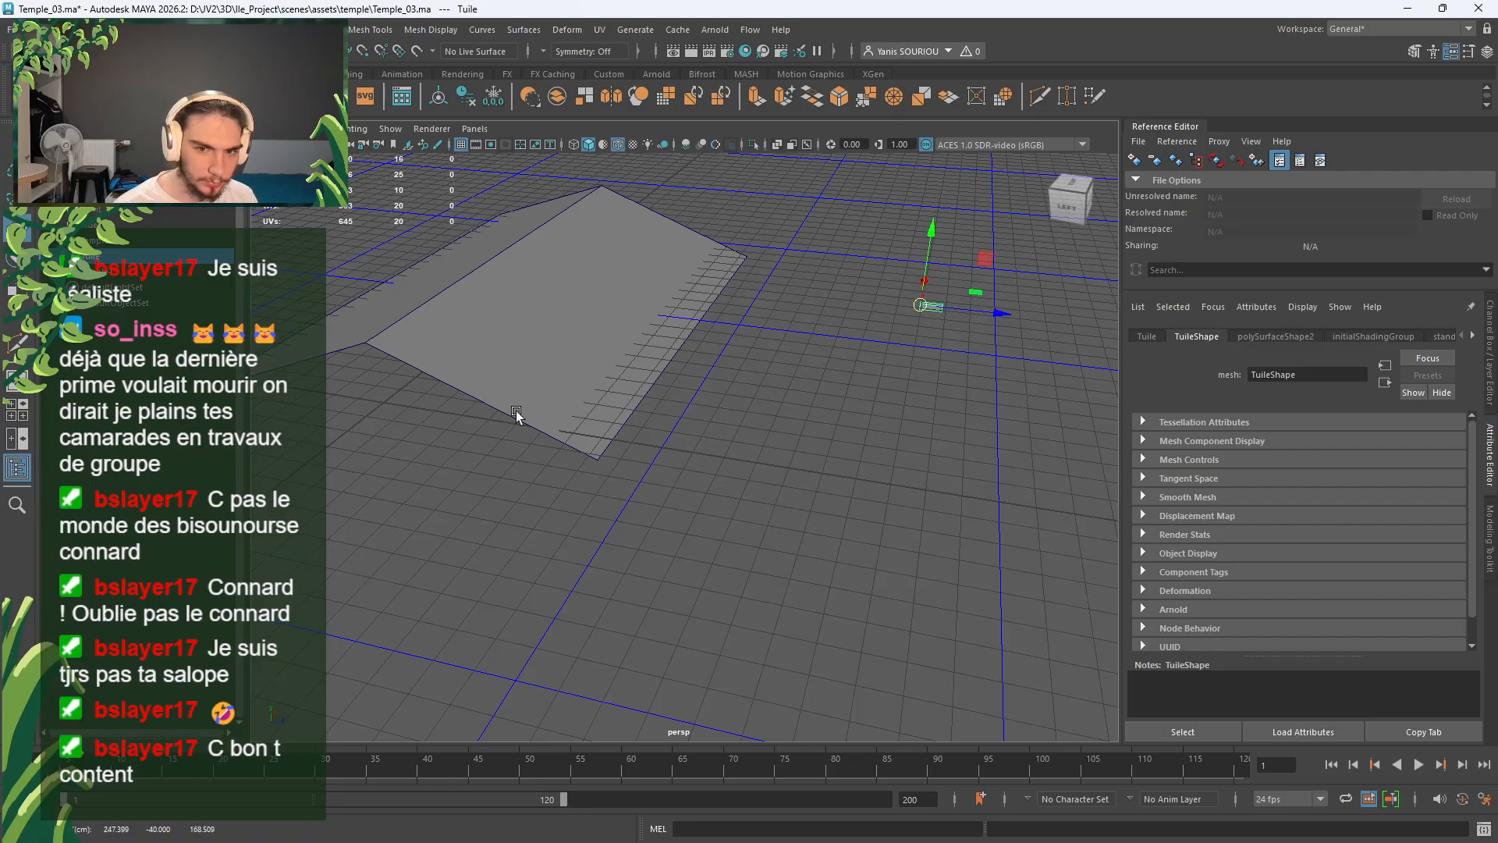
pyautogui.middleClick(390, 407)
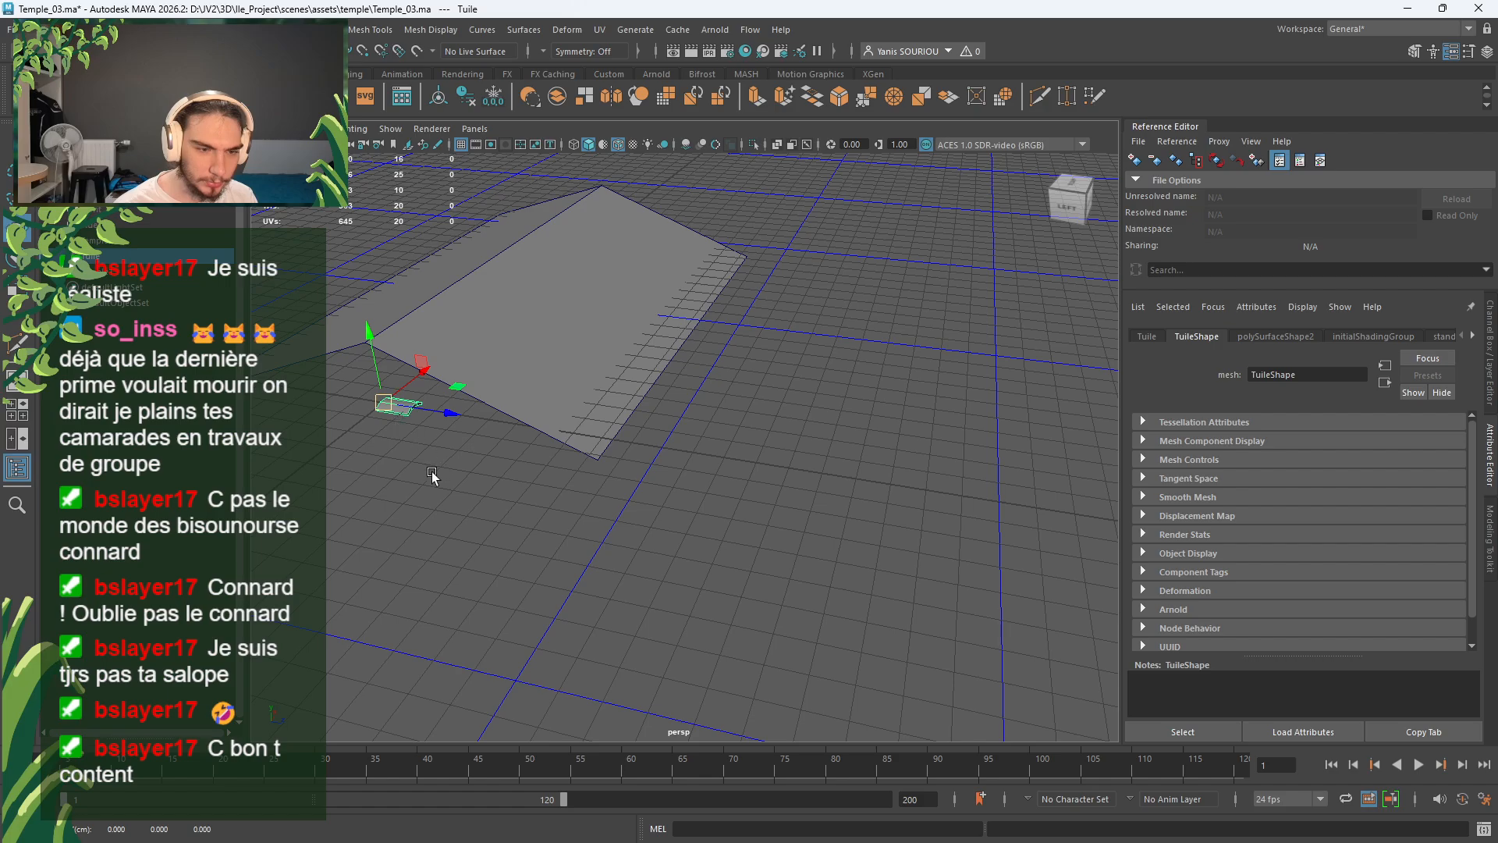
# Step: Try to duplicate the Tuile tile in place
pyautogui.press('f')
pyautogui.keyDown('alt'); pyautogui.moveTo(522, 468); pyautogui.dragTo(818, 479); pyautogui.keyUp('alt')
pyautogui.hotkey('ctrl', 'd')
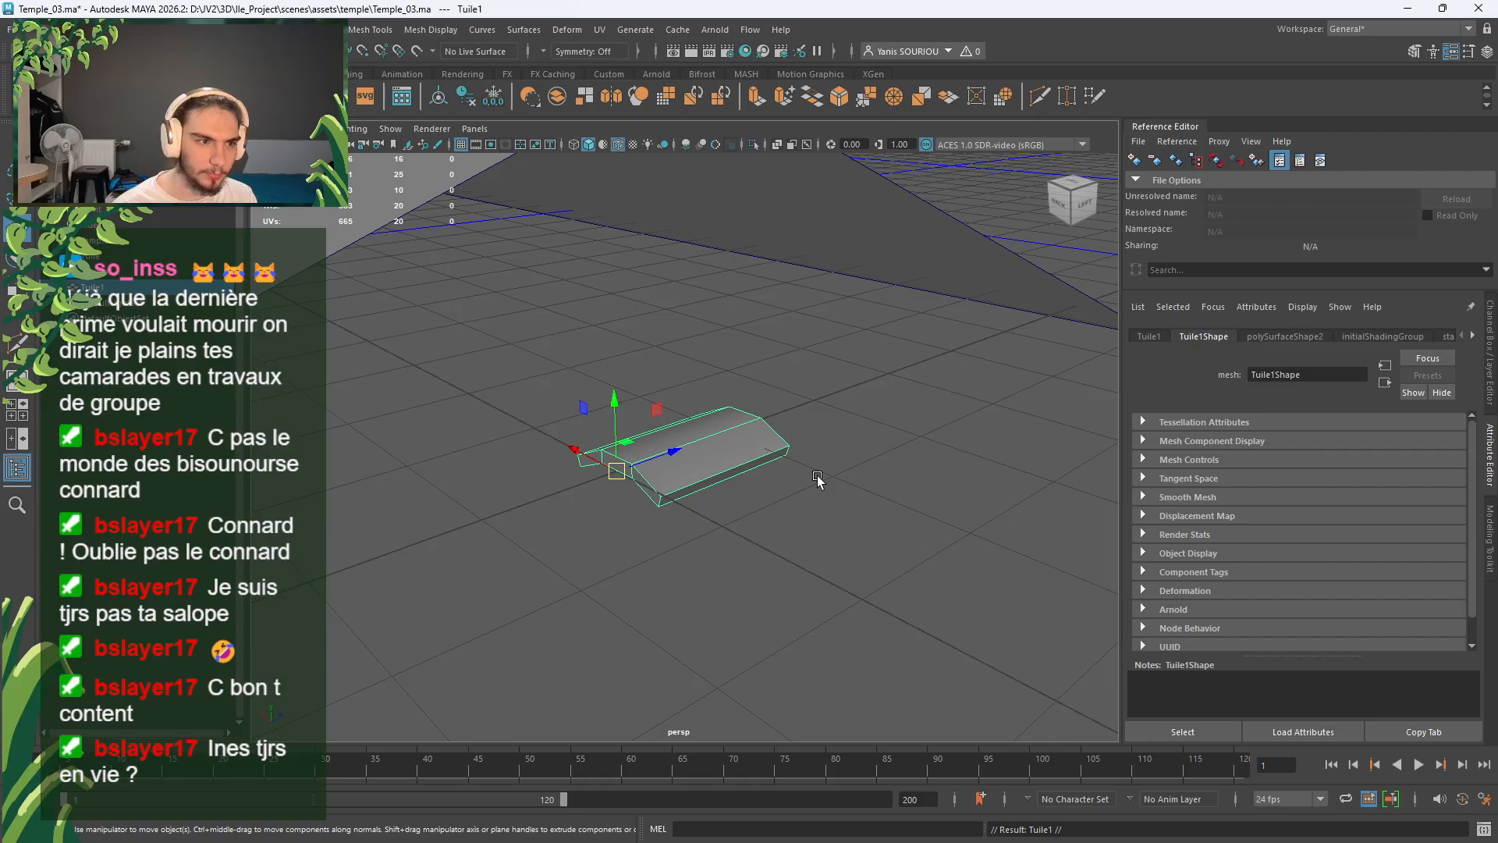
pyautogui.hotkey('ctrl', 'z')
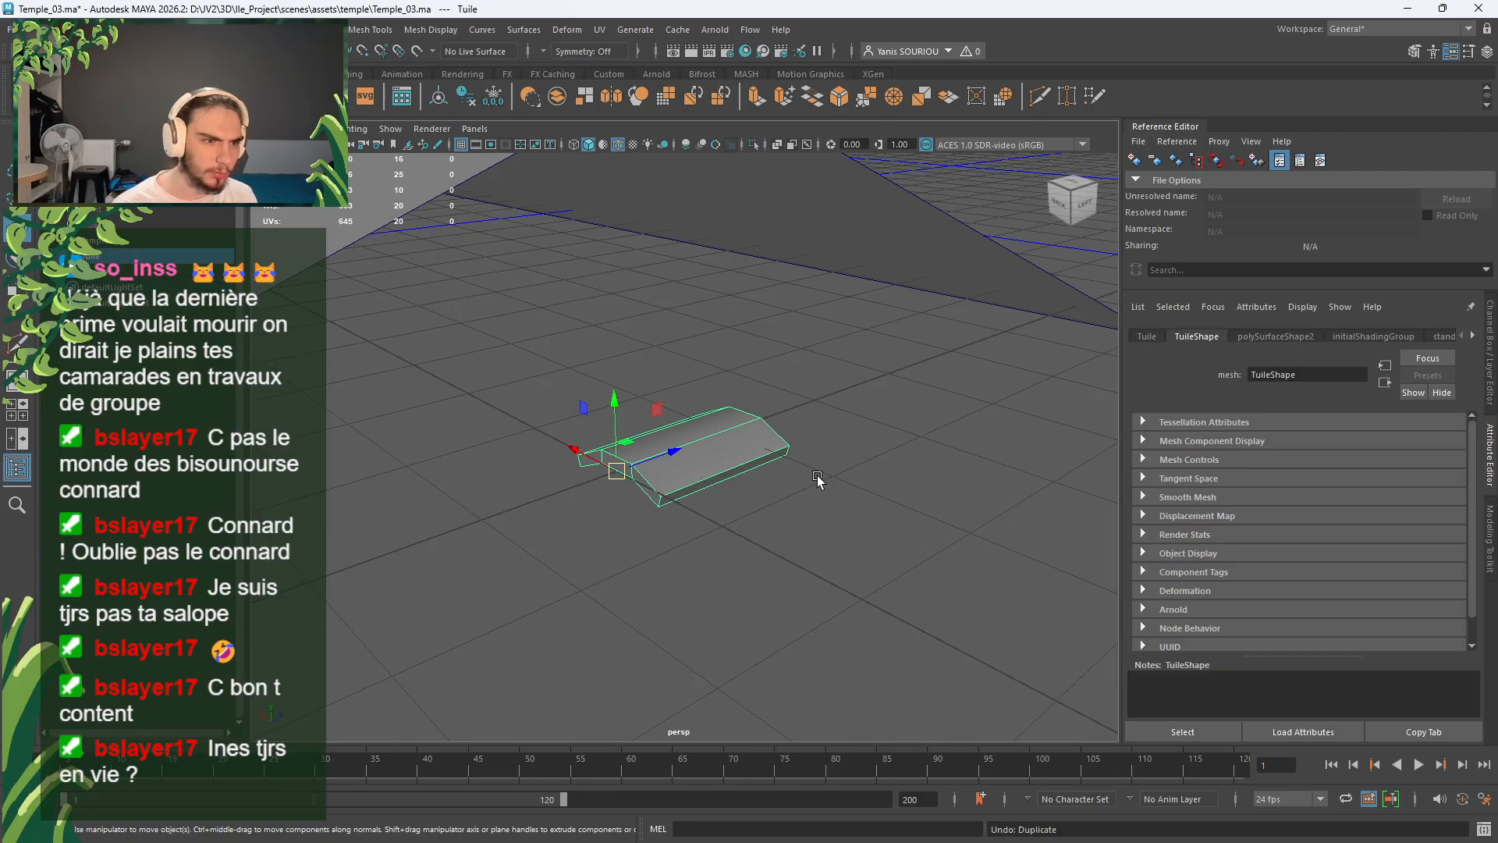
pyautogui.keyDown('alt'); pyautogui.moveTo(810, 479); pyautogui.dragTo(761, 465); pyautogui.keyUp('alt')
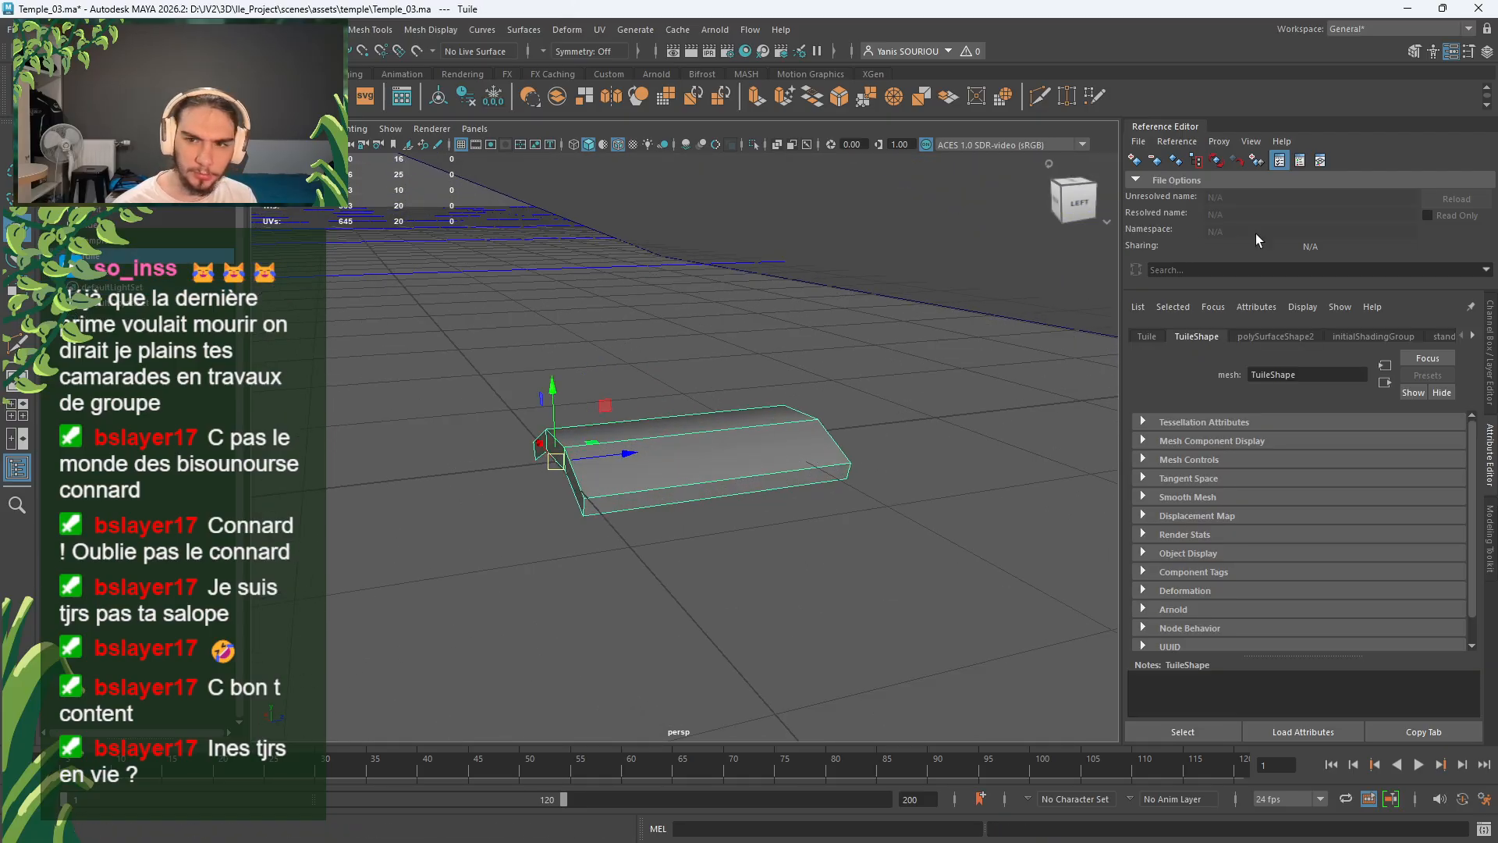
# Step: Show the Tuile tile's transform channels and freeze its transformations at the grid origin
pyautogui.click(1492, 402)
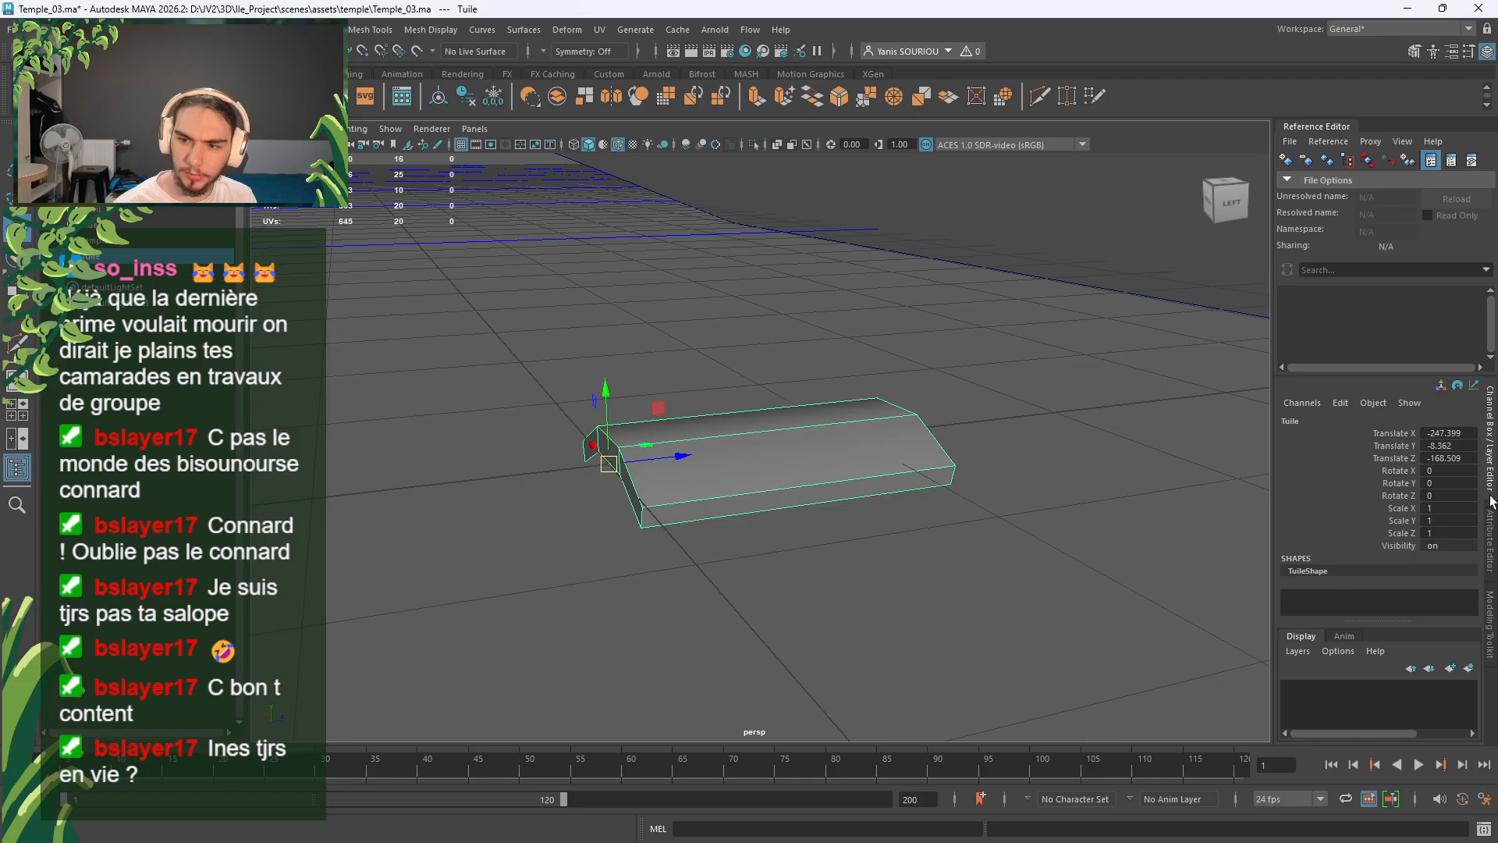
pyautogui.click(1492, 503)
pyautogui.click(1492, 373)
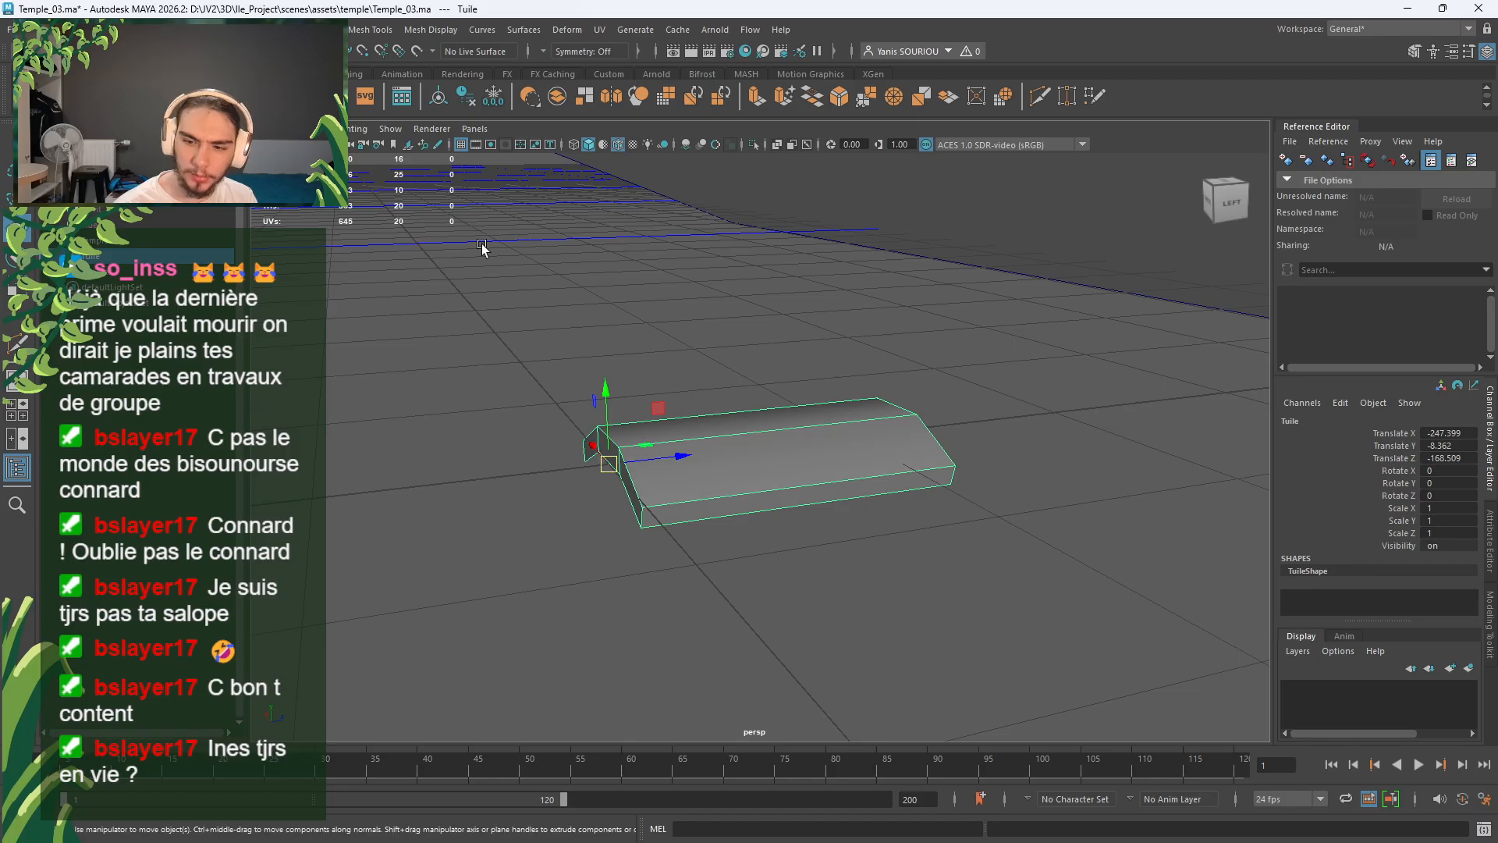
pyautogui.click(478, 104)
# Step: Rotate the Tuile tile to 2 degrees in X and freeze its transformations
pyautogui.keyDown('alt'); pyautogui.moveTo(747, 394); pyautogui.dragTo(649, 393); pyautogui.keyUp('alt')
pyautogui.press('e')
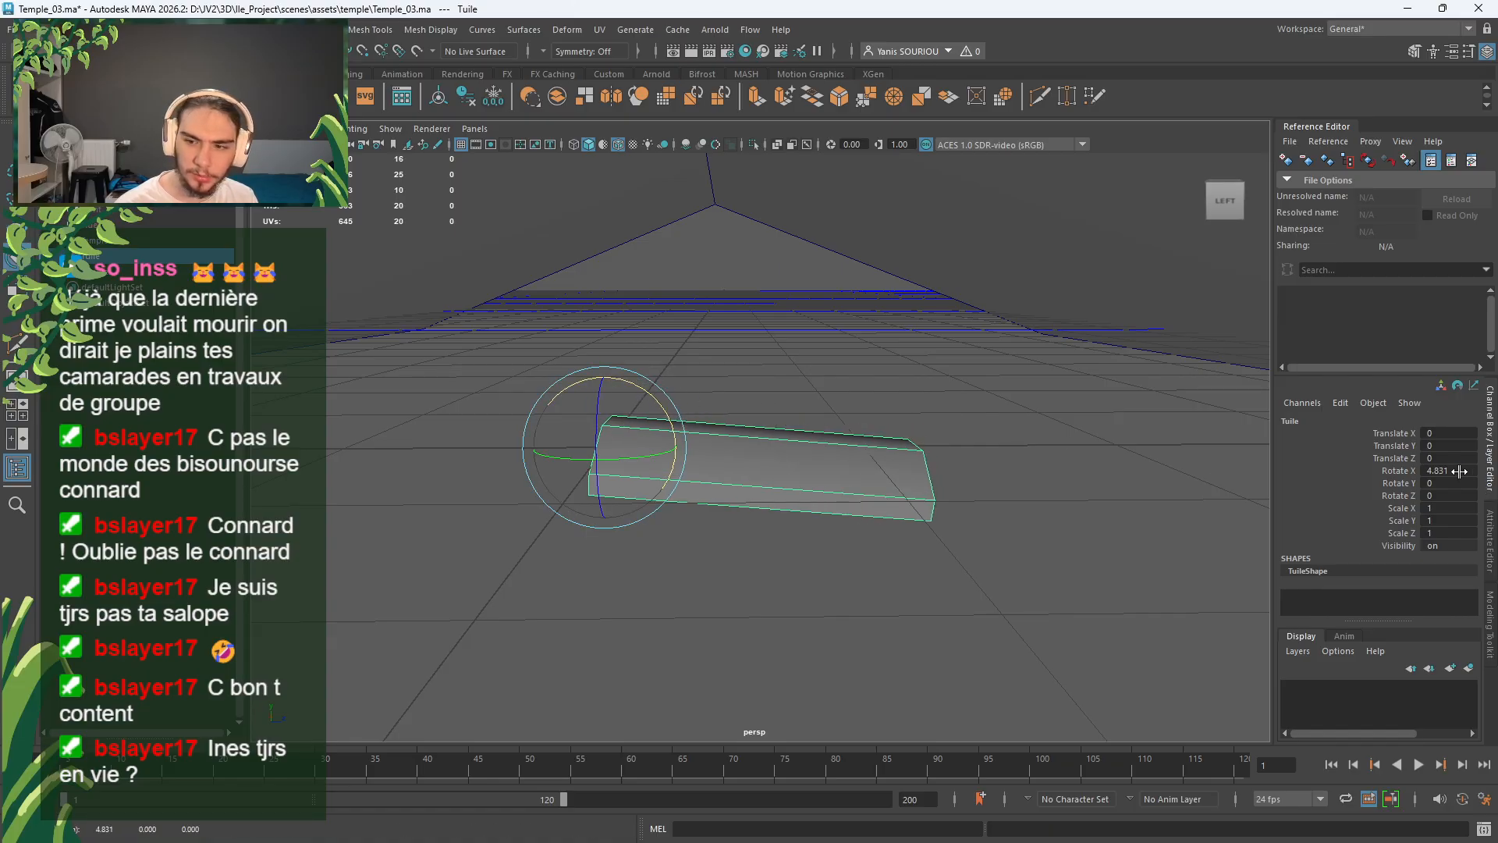
pyautogui.doubleClick(1458, 471)
pyautogui.write('2')
pyautogui.press('Return')
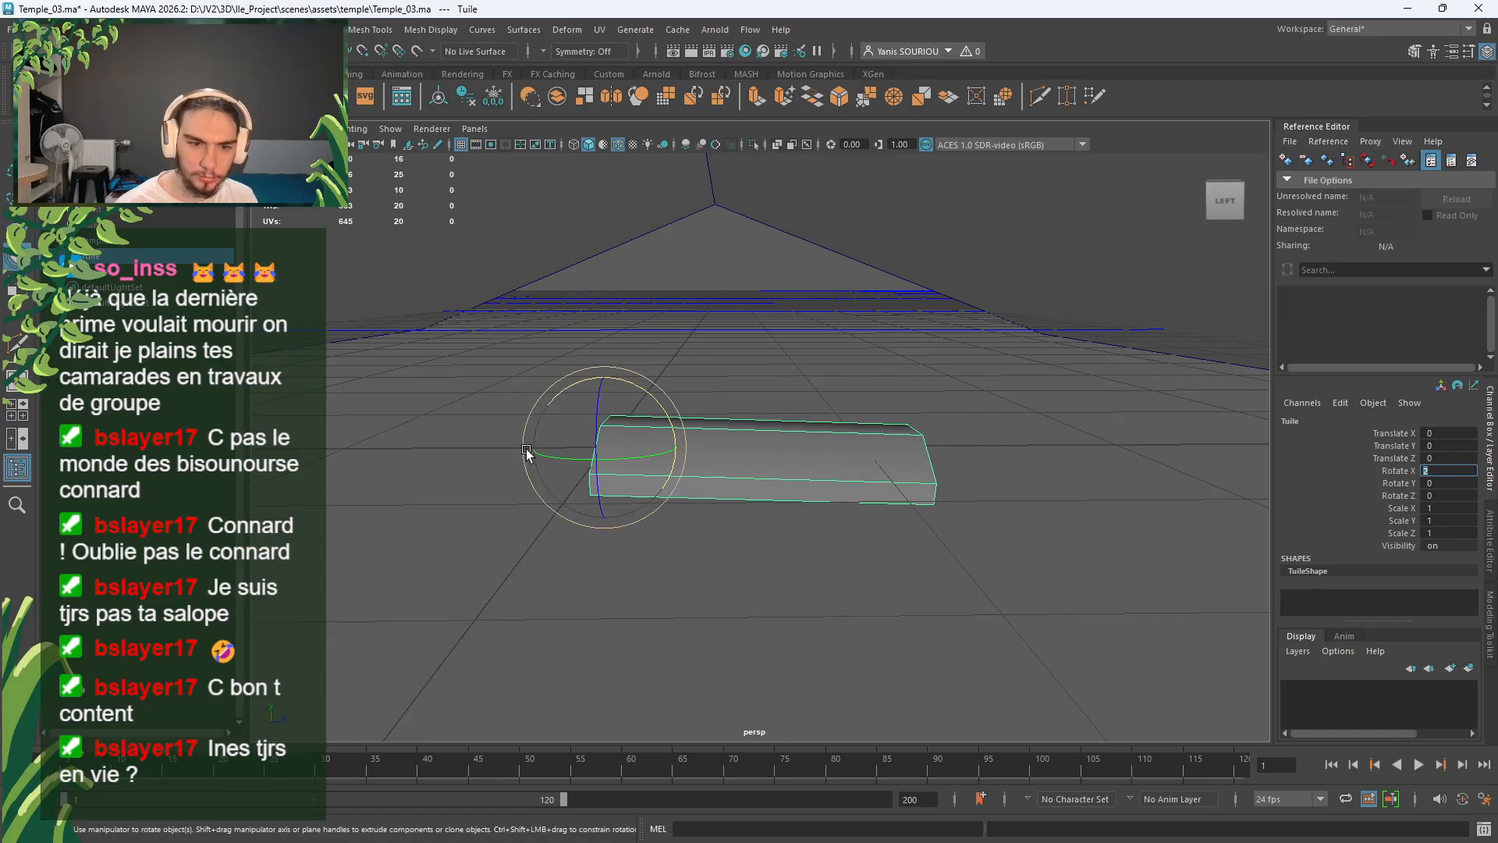
pyautogui.click(658, 336)
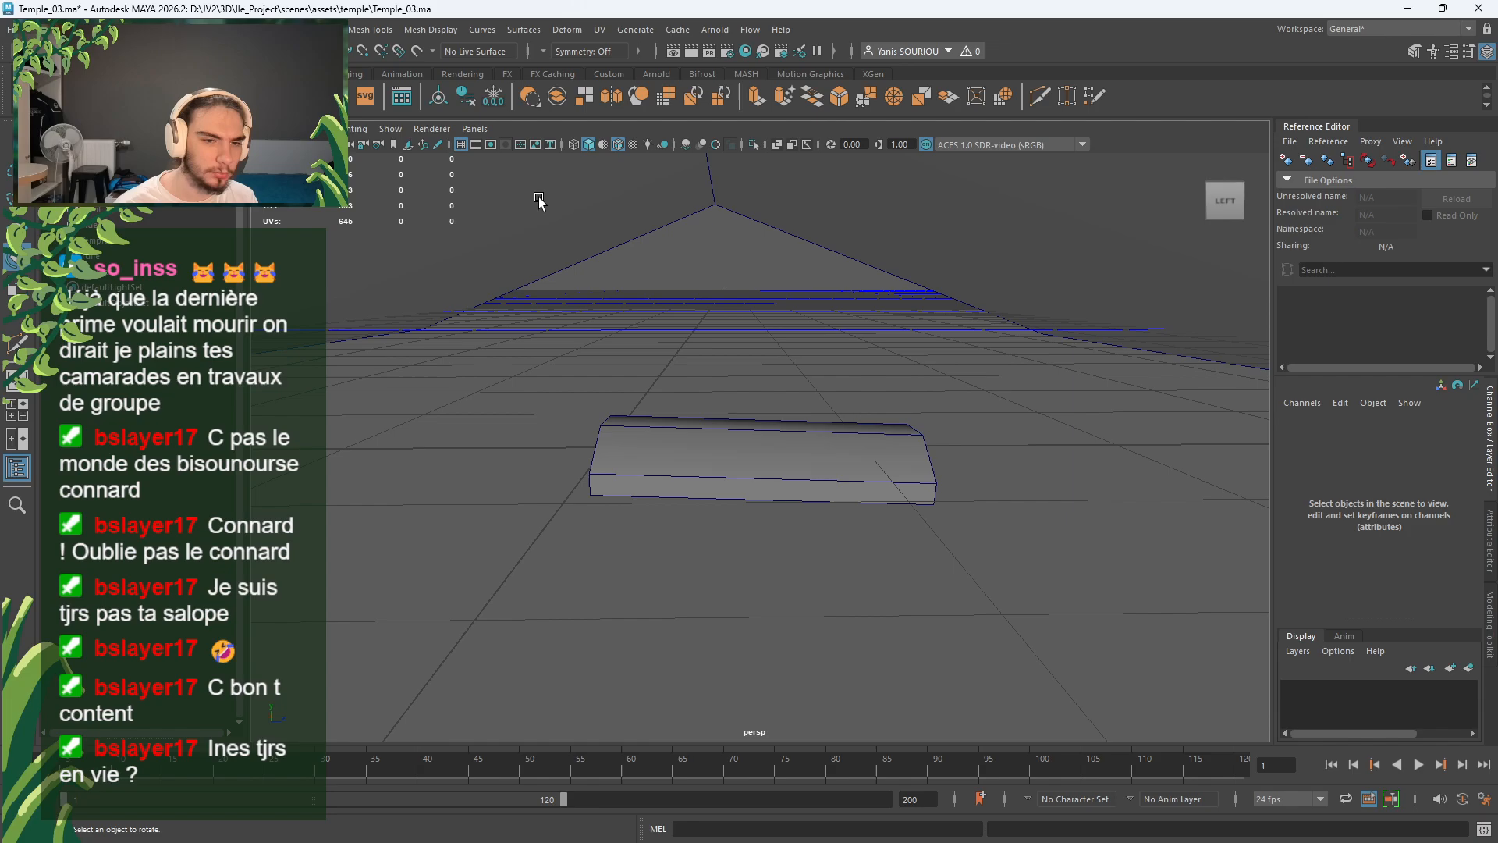
pyautogui.click(709, 459)
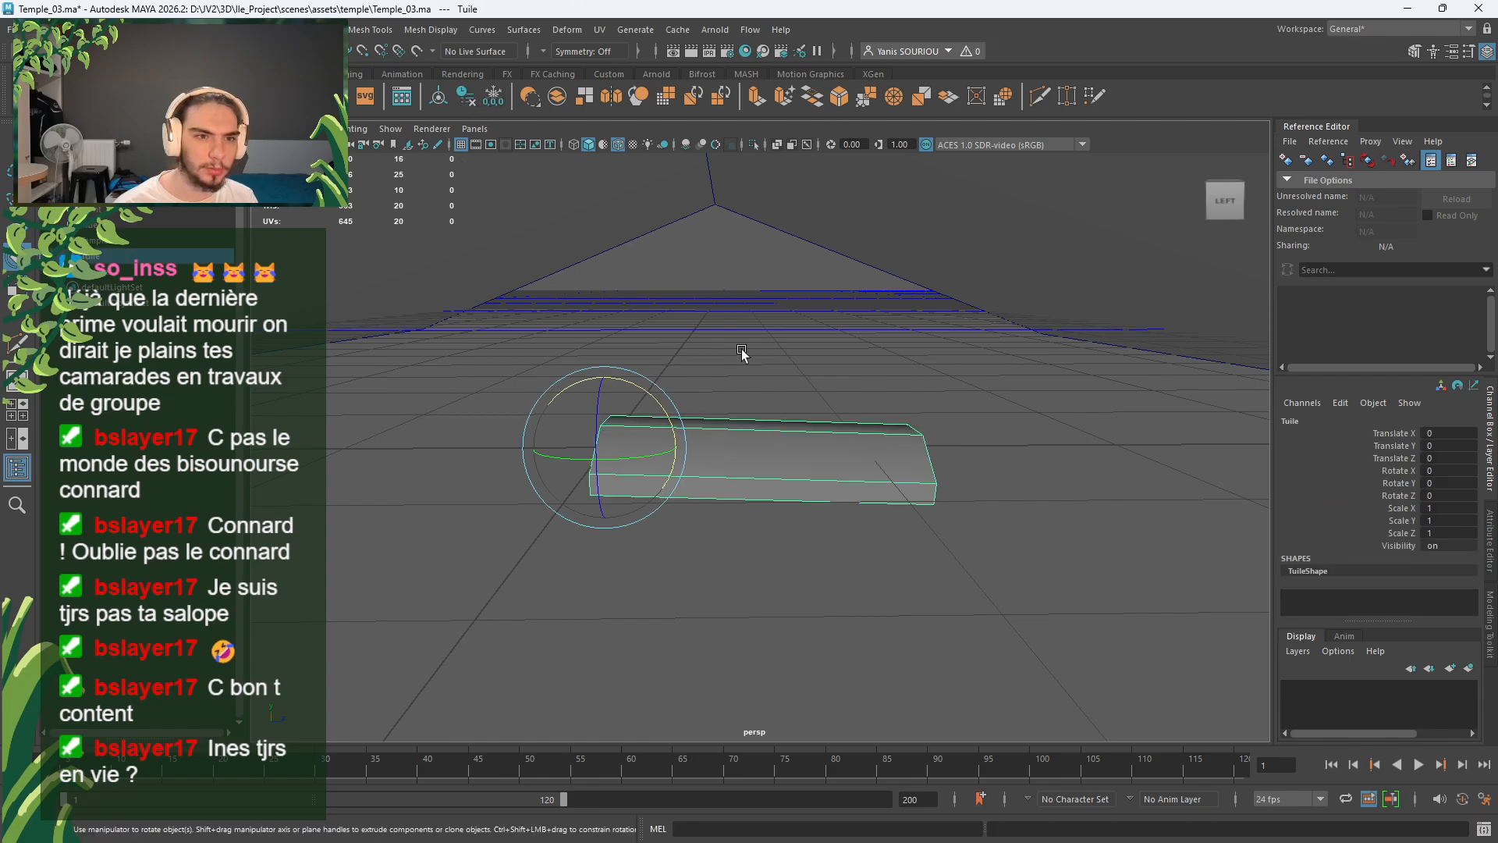
# Step: Duplicate the Tuile tile, turn the copy 90 degrees in Y and freeze its transformations
pyautogui.keyDown('alt'); pyautogui.moveTo(741, 353); pyautogui.dragTo(823, 458); pyautogui.keyUp('alt')
pyautogui.hotkey('ctrl', 'd')
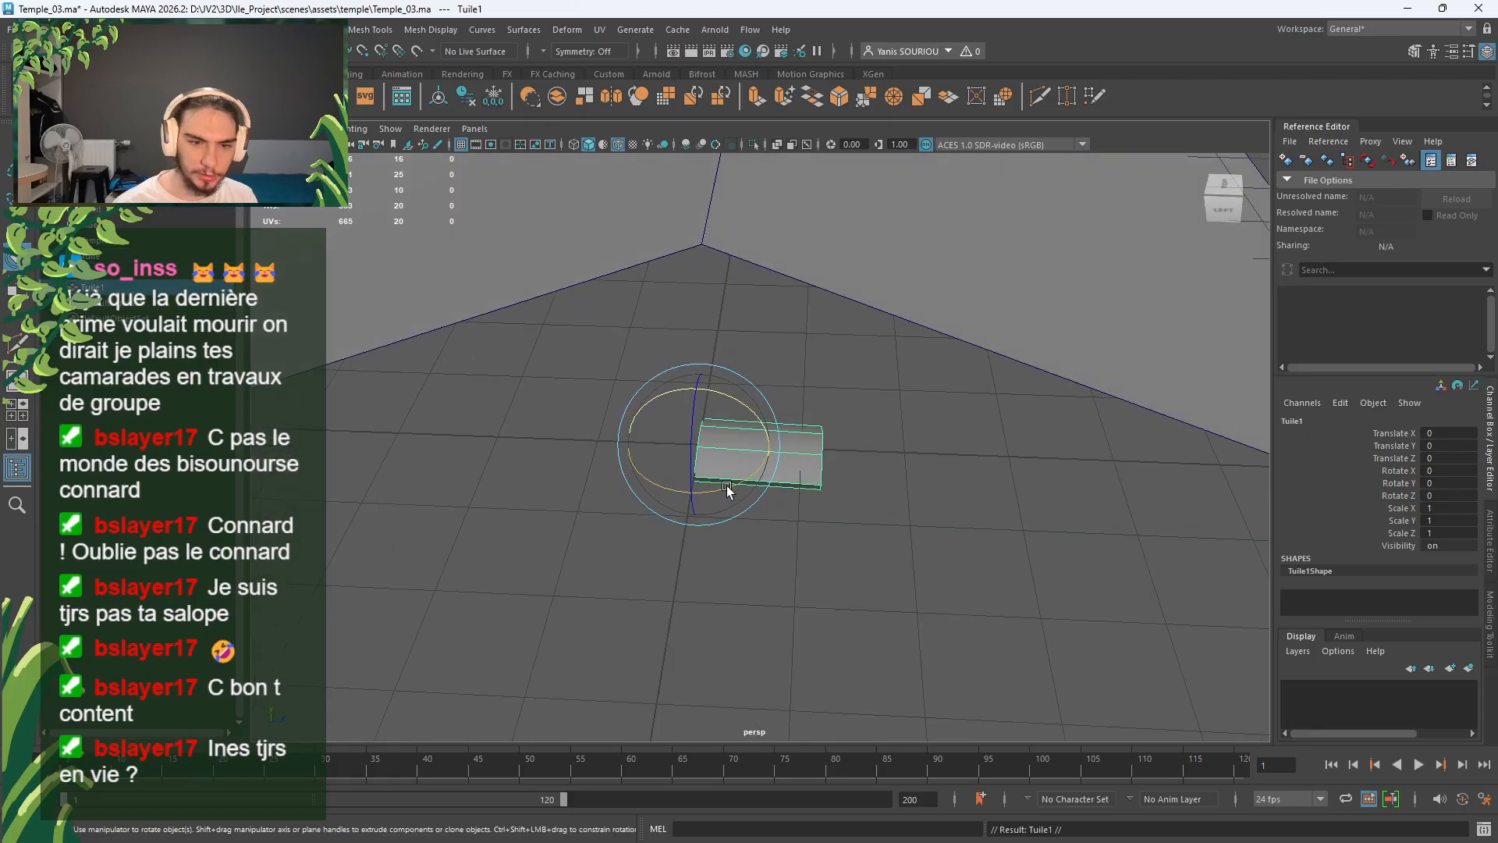
pyautogui.moveTo(727, 489); pyautogui.dragTo(1004, 380)
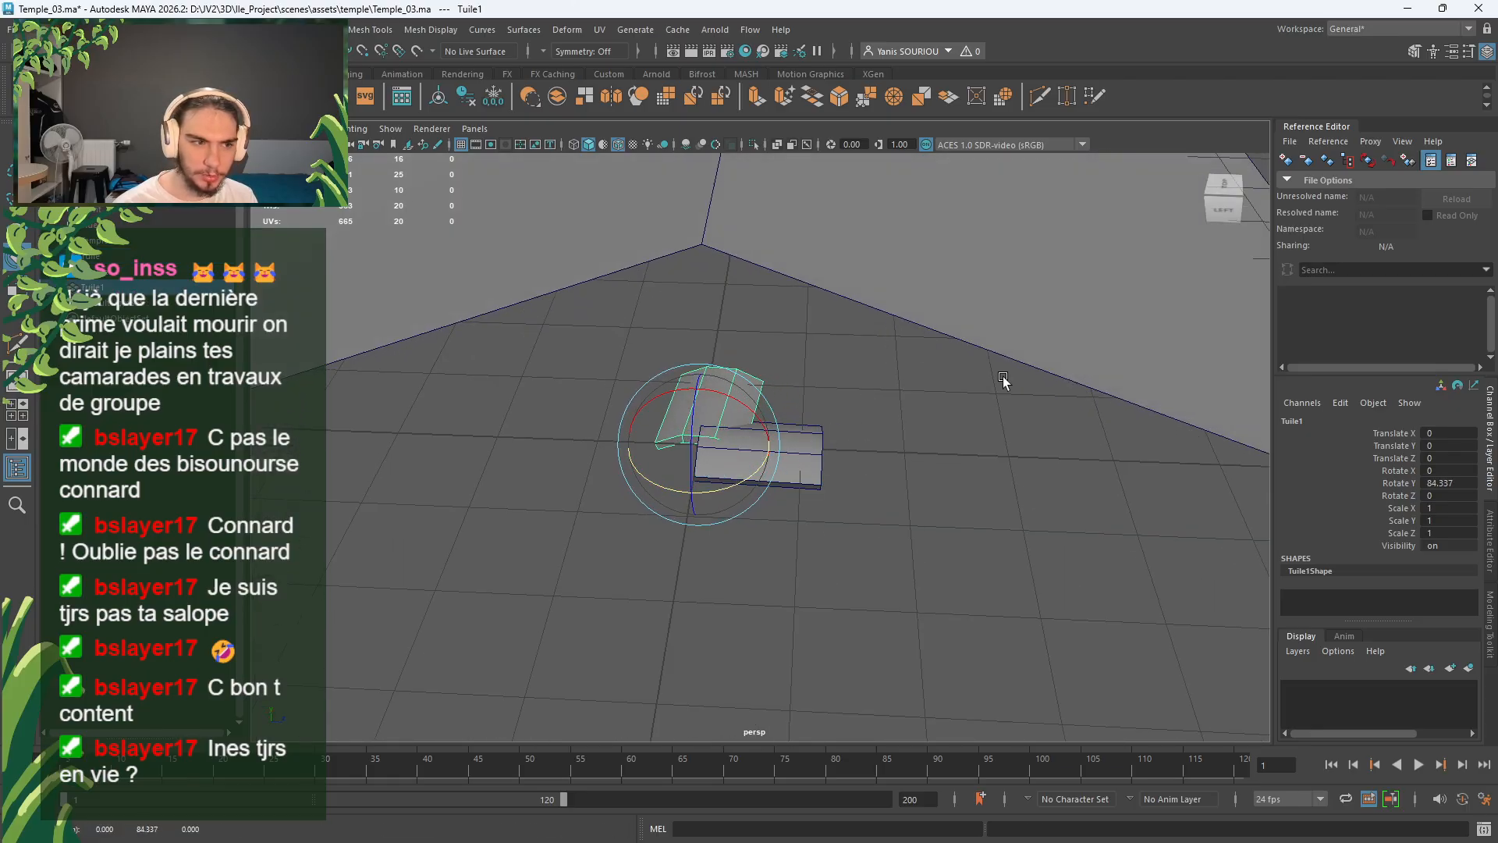
pyautogui.doubleClick(1438, 482)
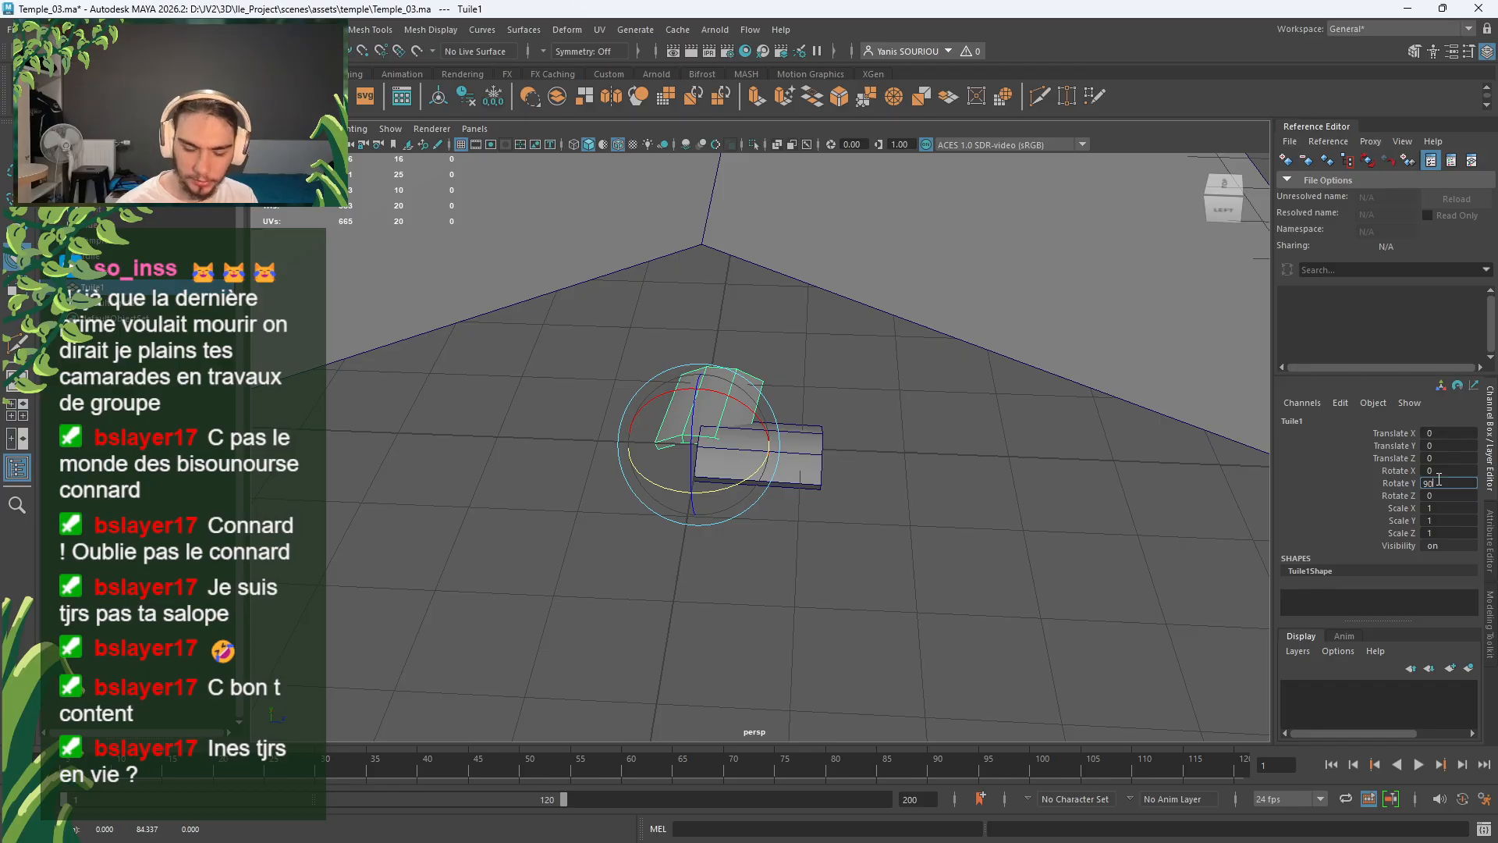
pyautogui.press('Return')
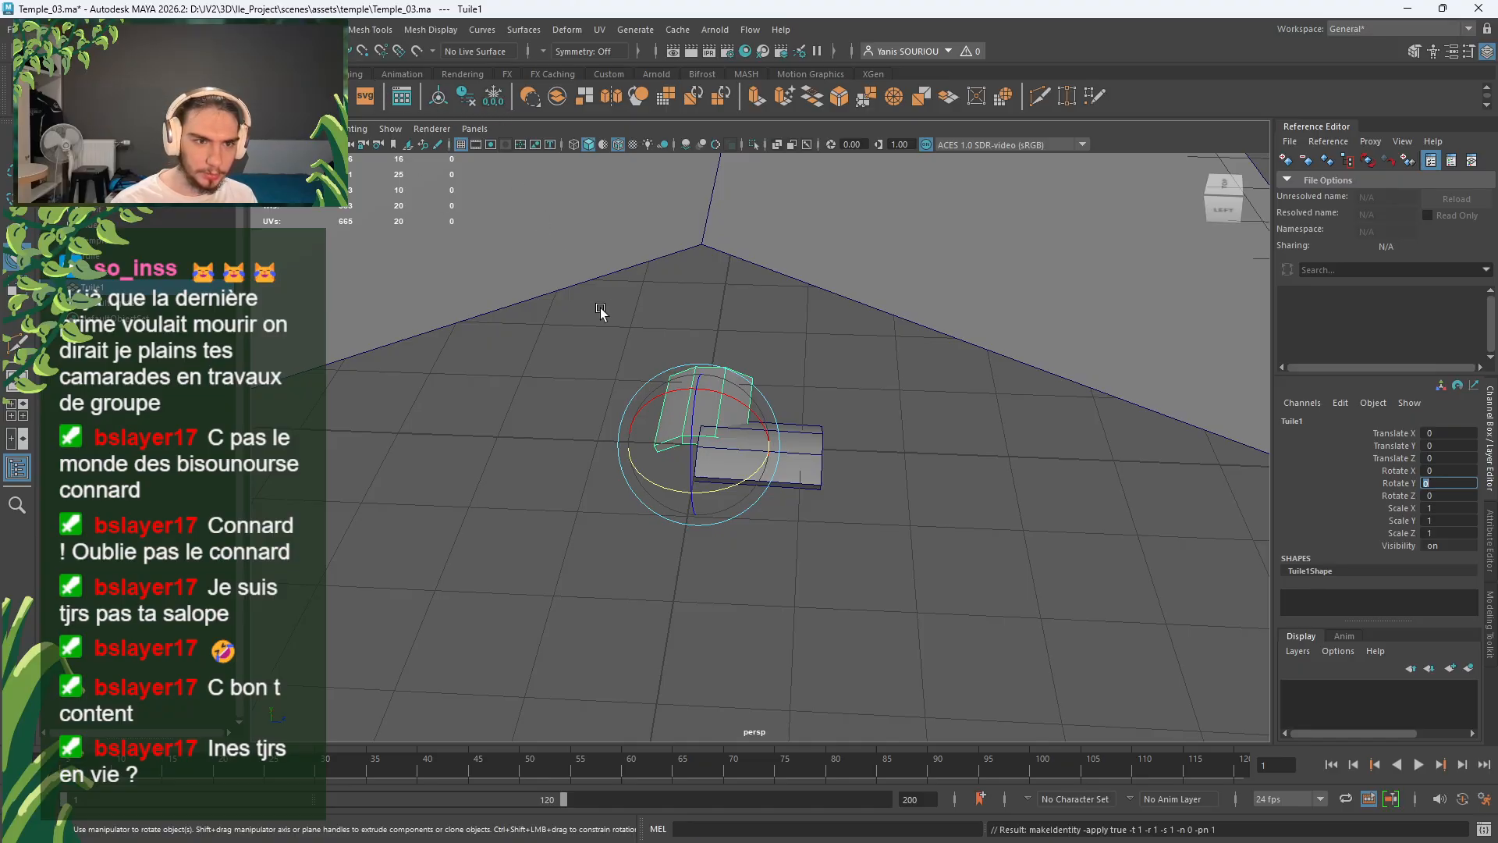
pyautogui.click(605, 351)
pyautogui.click(678, 382)
# Step: Open the MASH Editor docked beside the Reference Editor and create a MASH network from the turned tile copy
pyautogui.scroll(-5, 678, 382)
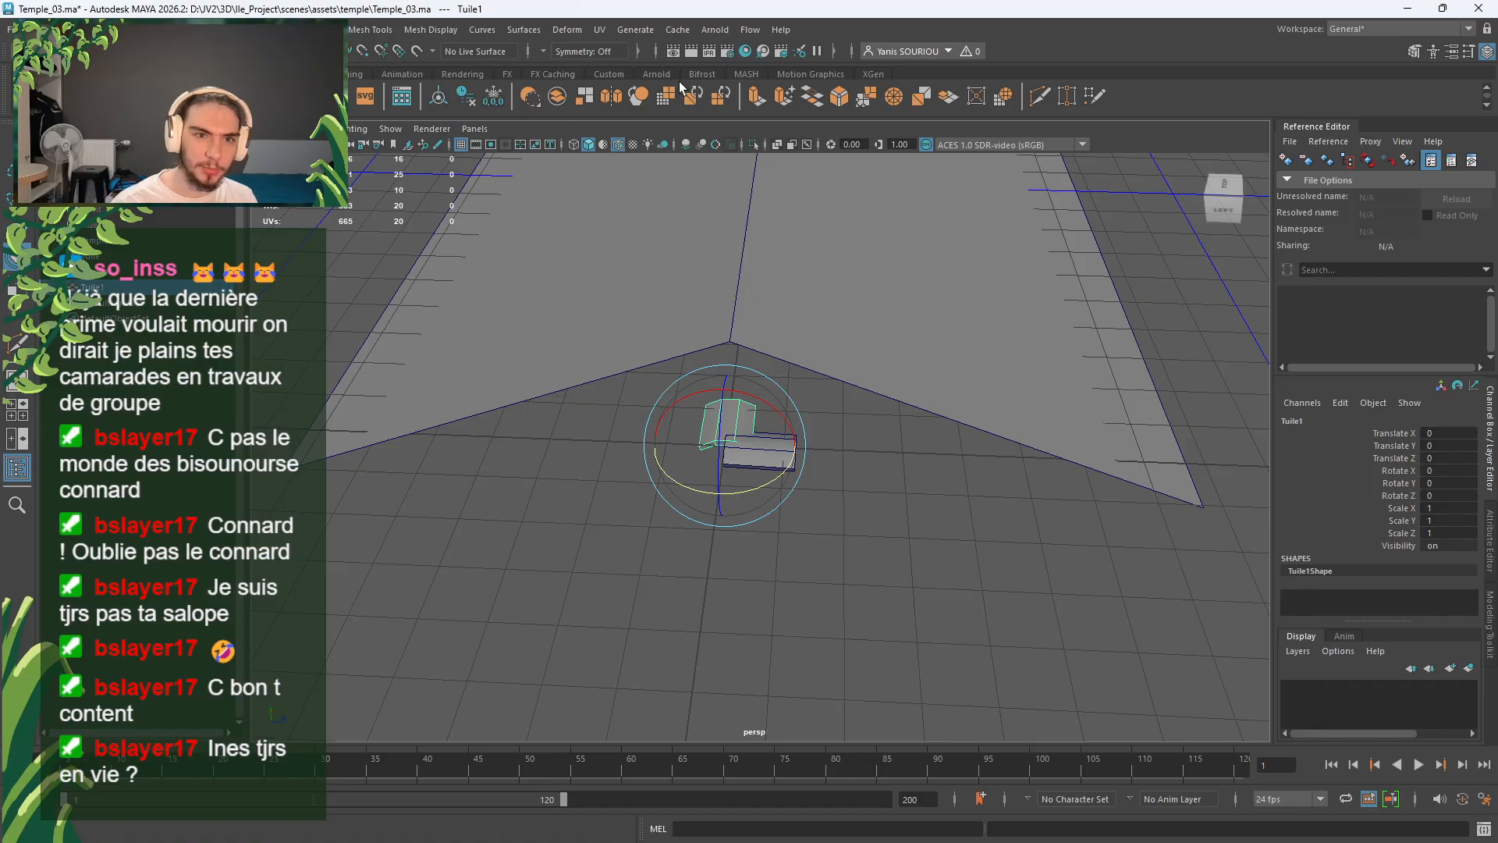
pyautogui.click(755, 76)
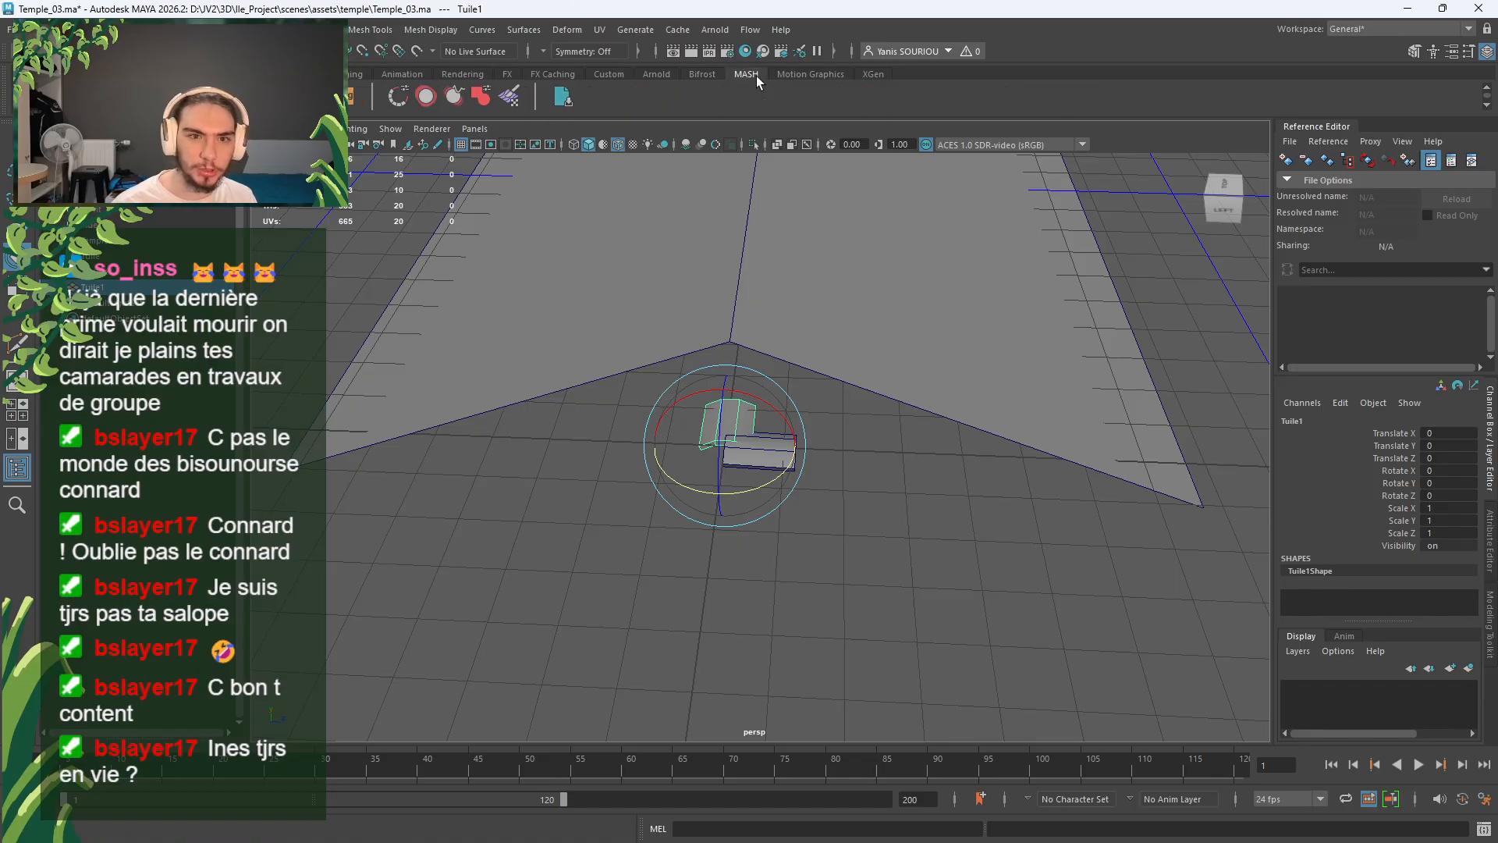
pyautogui.click(61, 96)
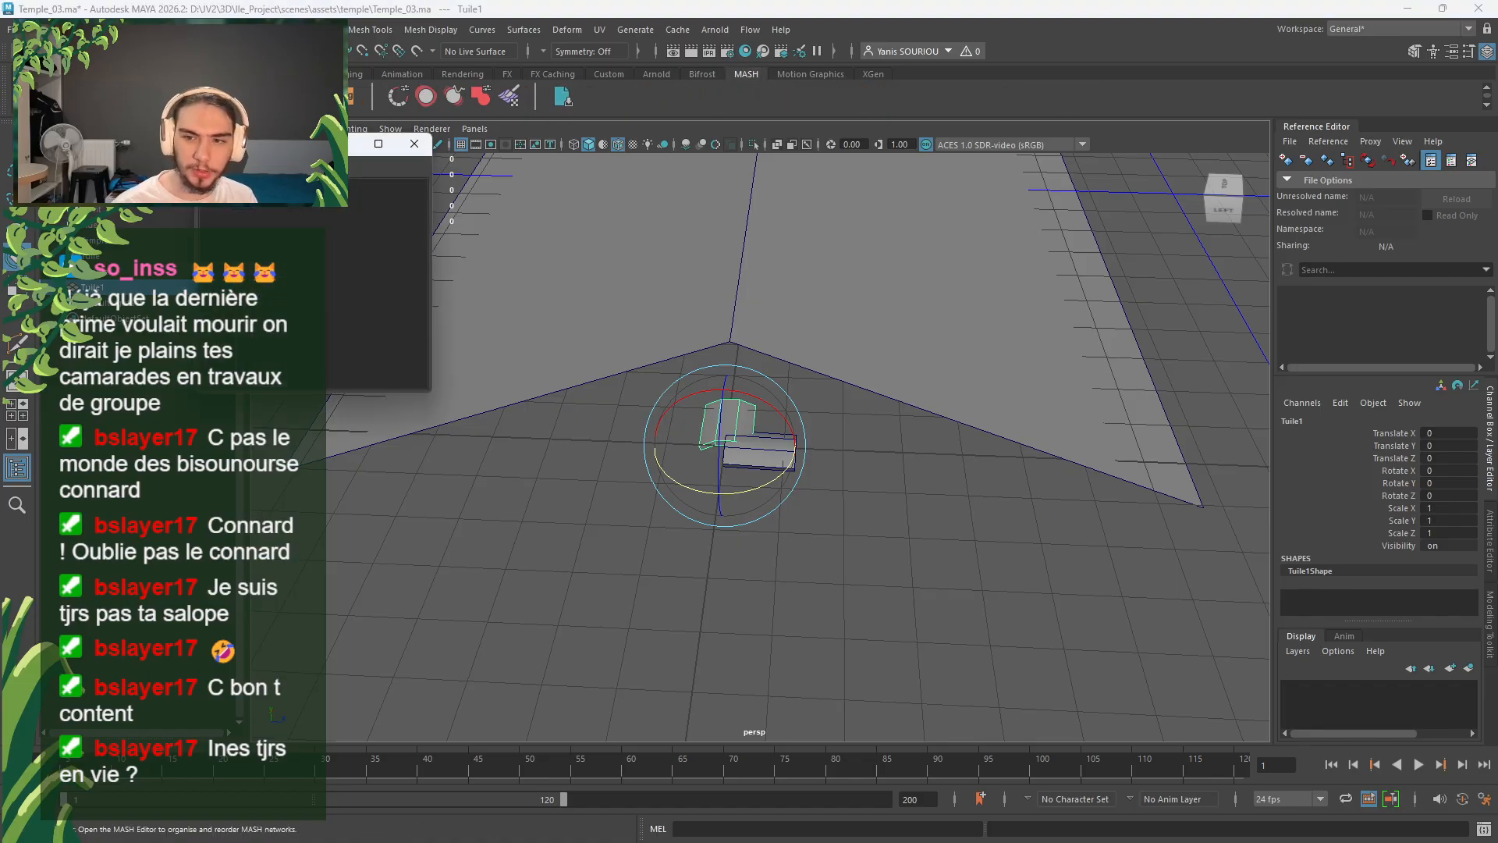
pyautogui.moveTo(234, 144); pyautogui.dragTo(1387, 131)
pyautogui.click(1283, 143)
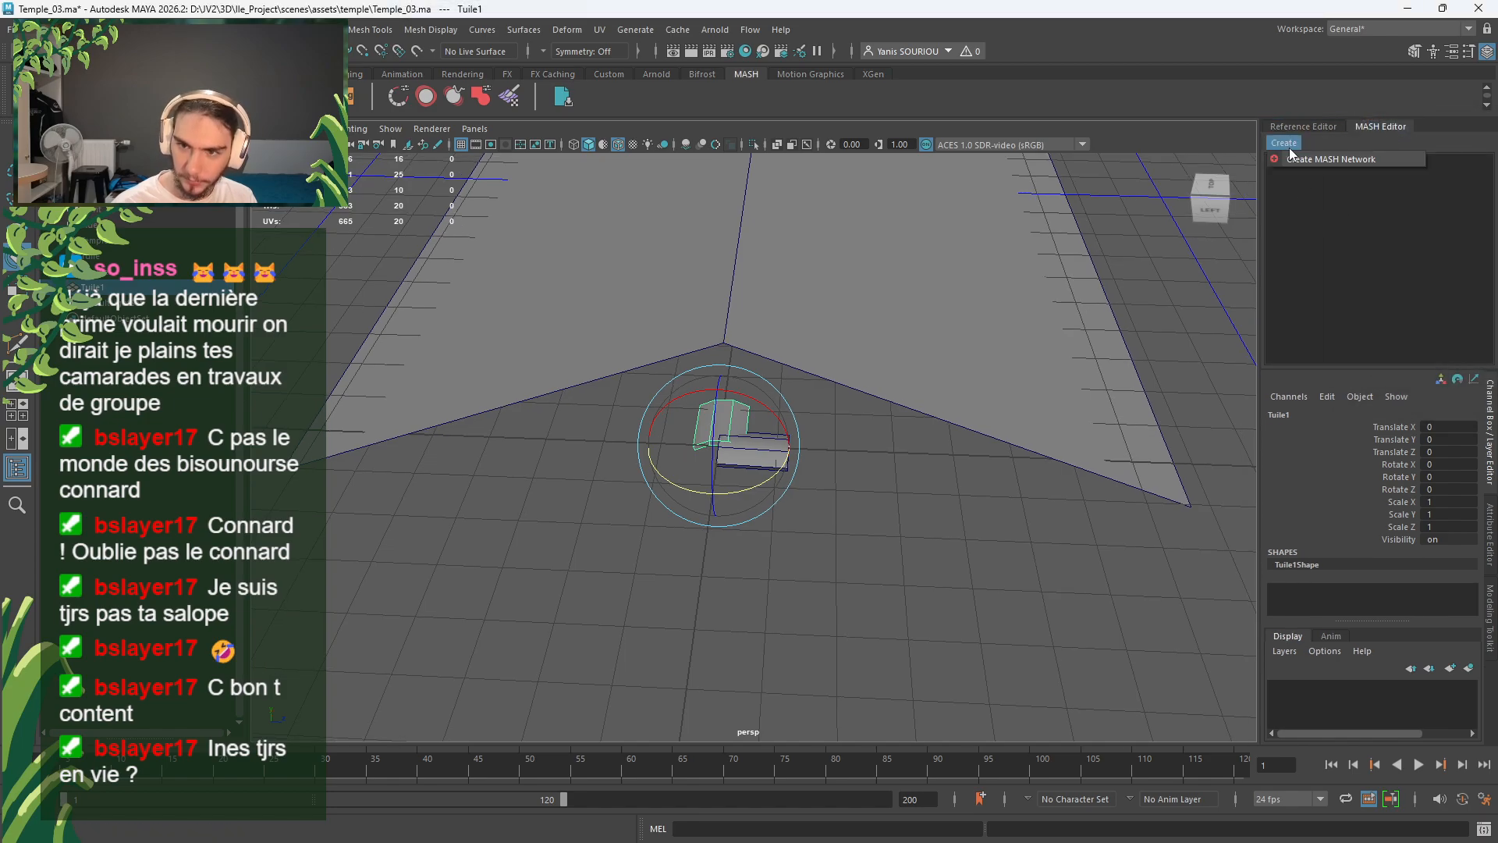
pyautogui.click(1313, 159)
# Step: Move the Temple1 roof mesh to about X 1.9 and Y -131.5 so its ridge end meets the tile row
pyautogui.keyDown('alt'); pyautogui.moveTo(1111, 261); pyautogui.dragTo(829, 325); pyautogui.keyUp('alt')
pyautogui.click(827, 323)
pyautogui.press('w')
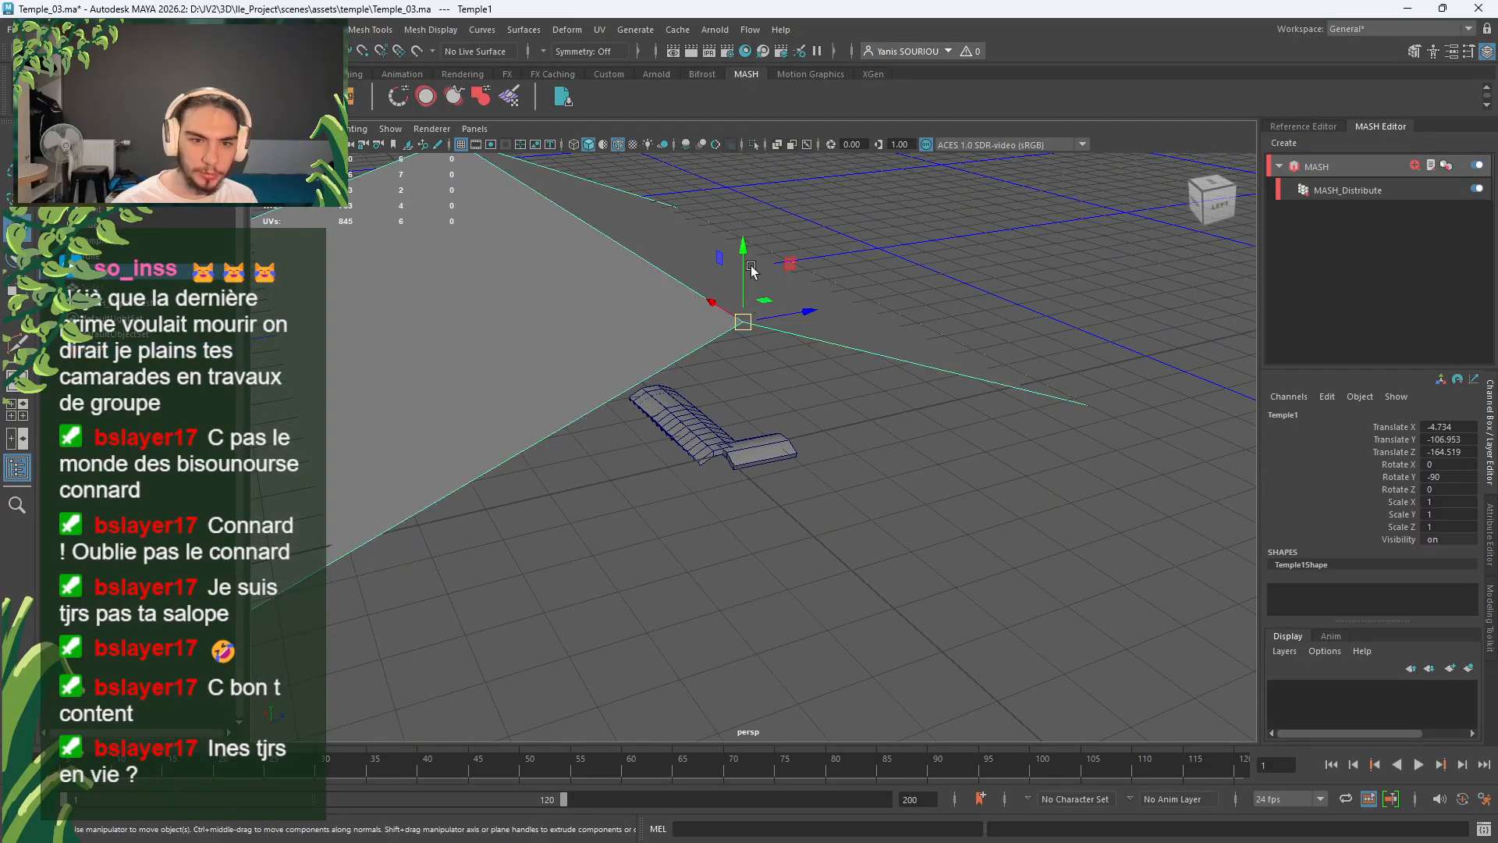
pyautogui.moveTo(747, 270); pyautogui.dragTo(974, 589)
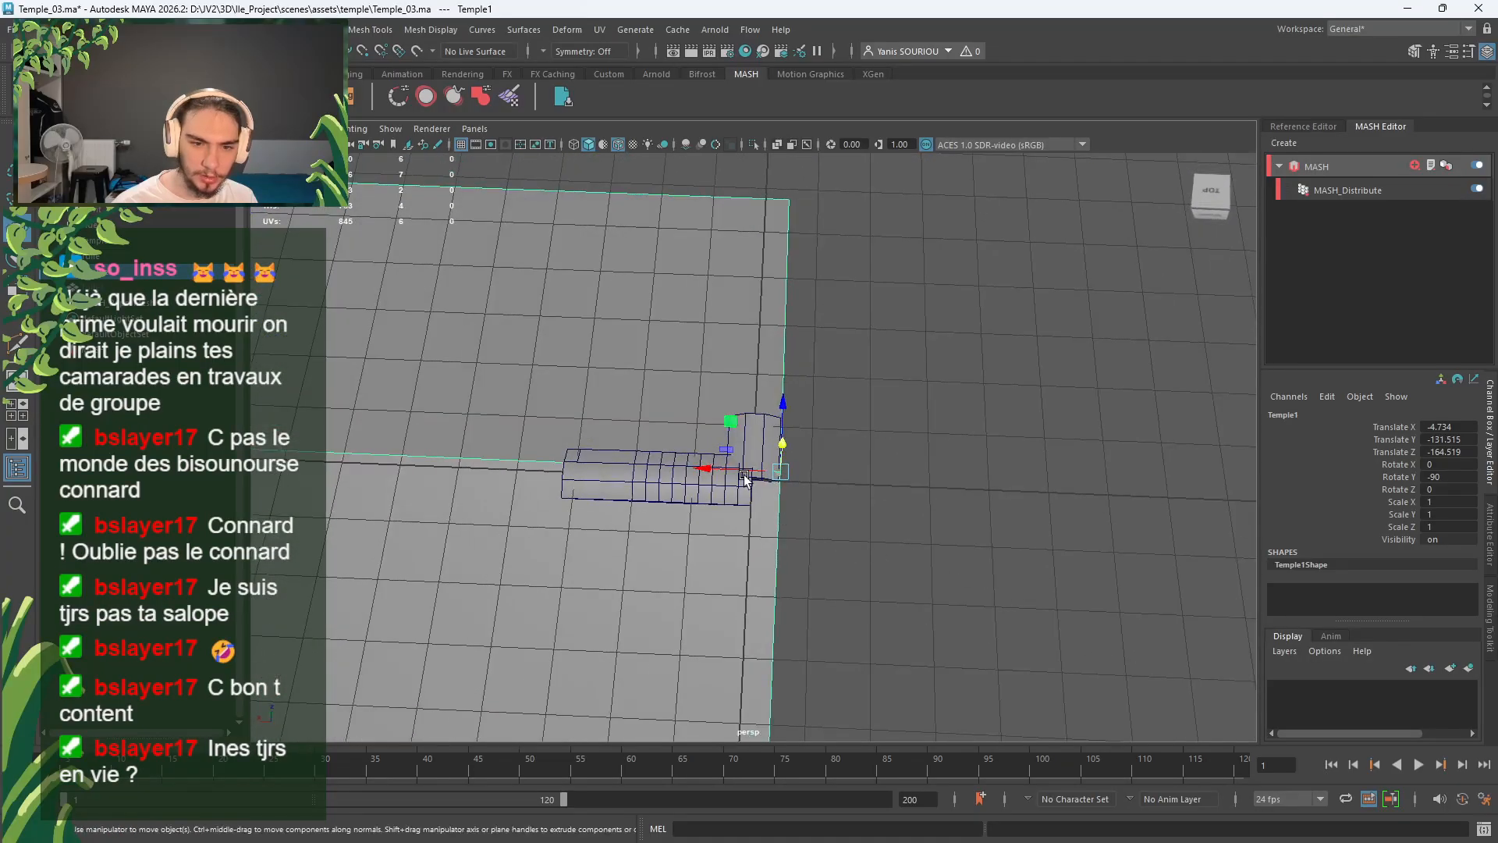
pyautogui.moveTo(739, 472); pyautogui.dragTo(665, 468)
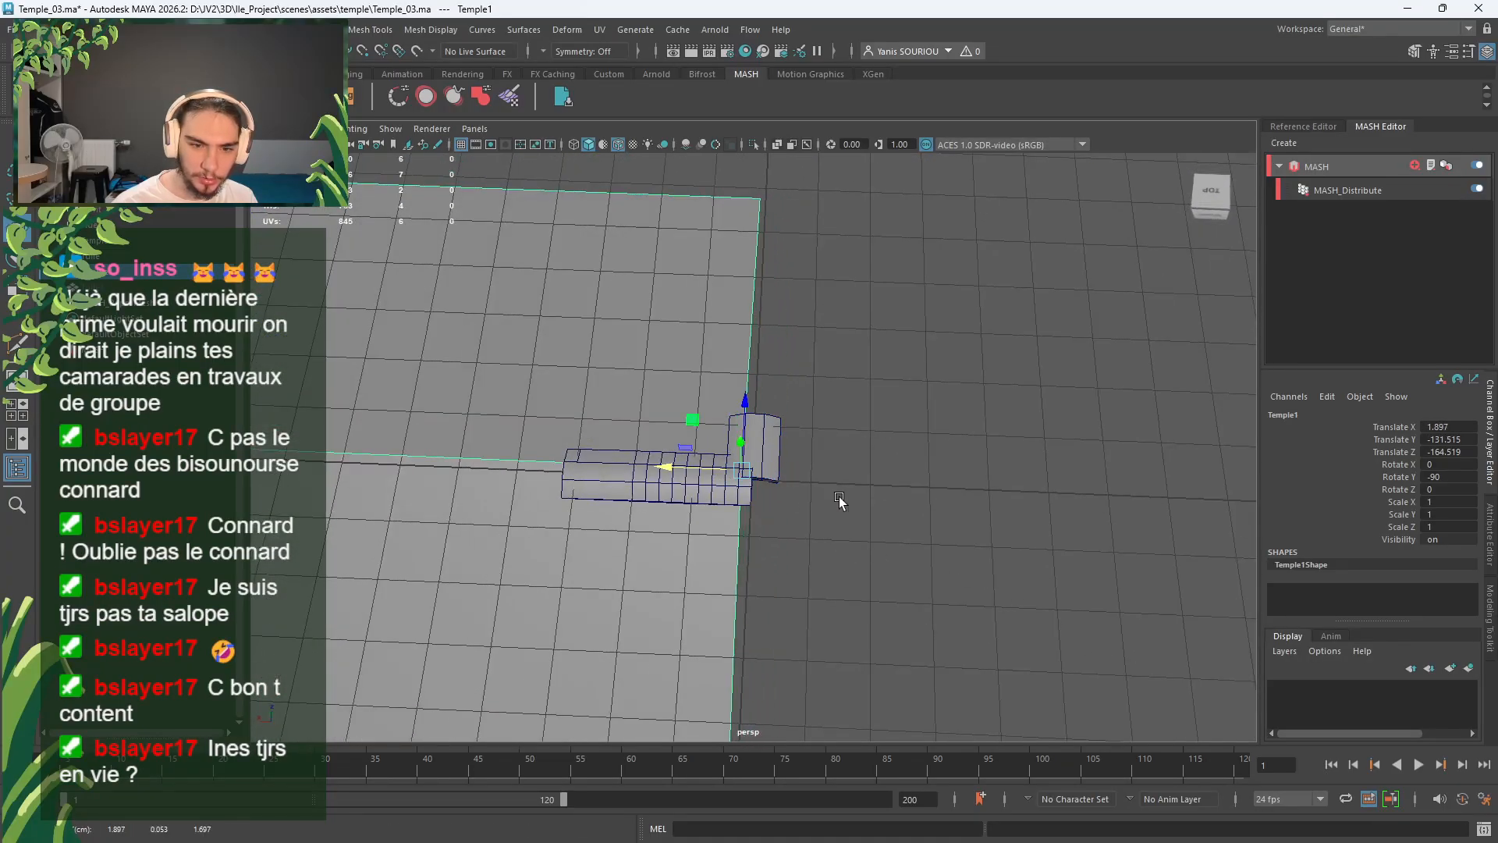
# Step: Set the number of points of MASH_Distribute to 20
pyautogui.click(1318, 188)
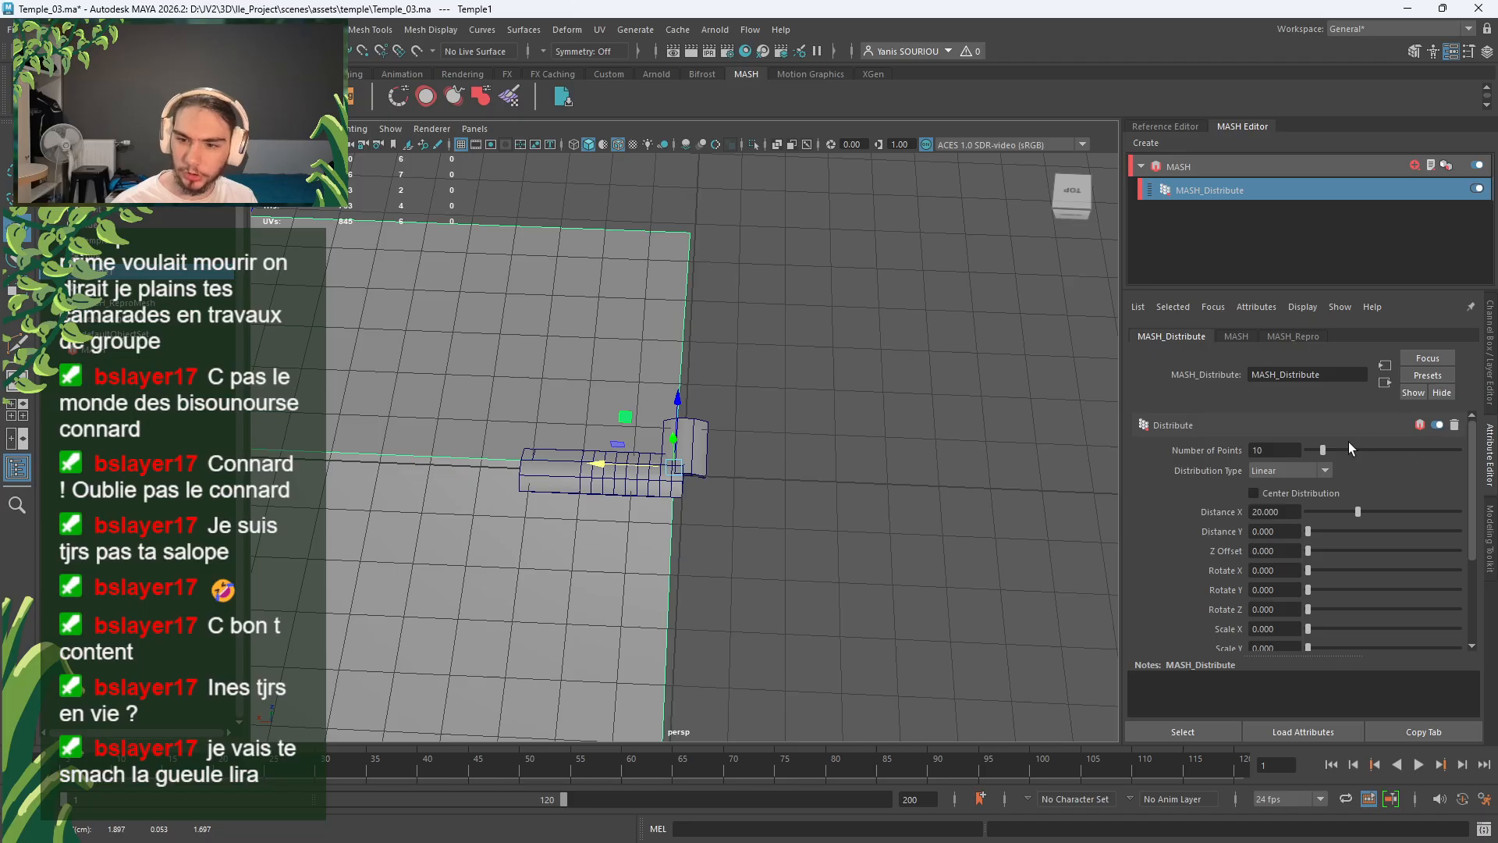
pyautogui.moveTo(1326, 452); pyautogui.dragTo(1350, 455)
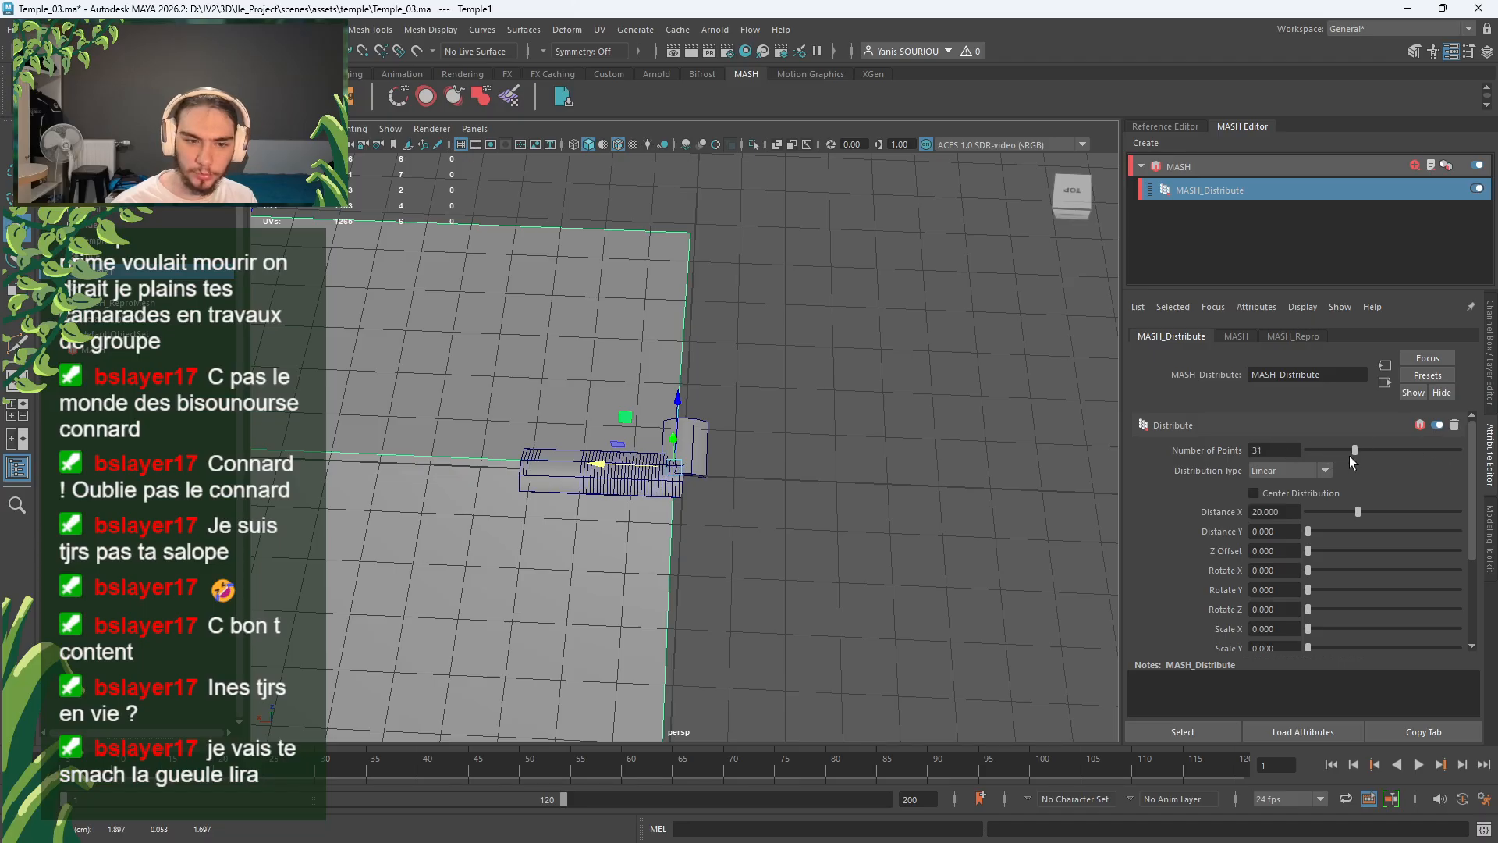
pyautogui.click(1266, 453)
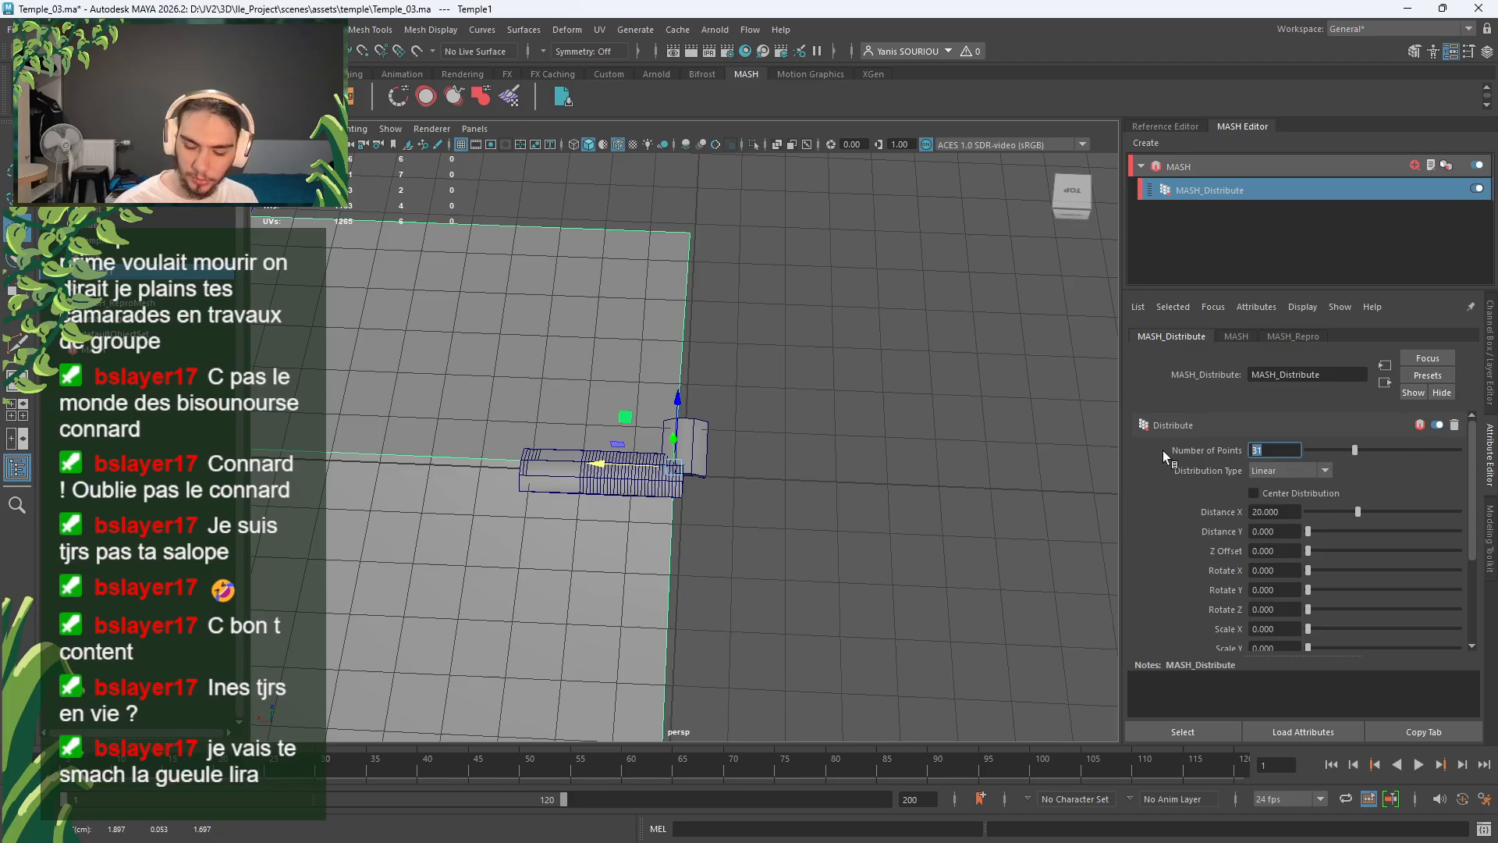
pyautogui.write('20')
pyautogui.press('Return')
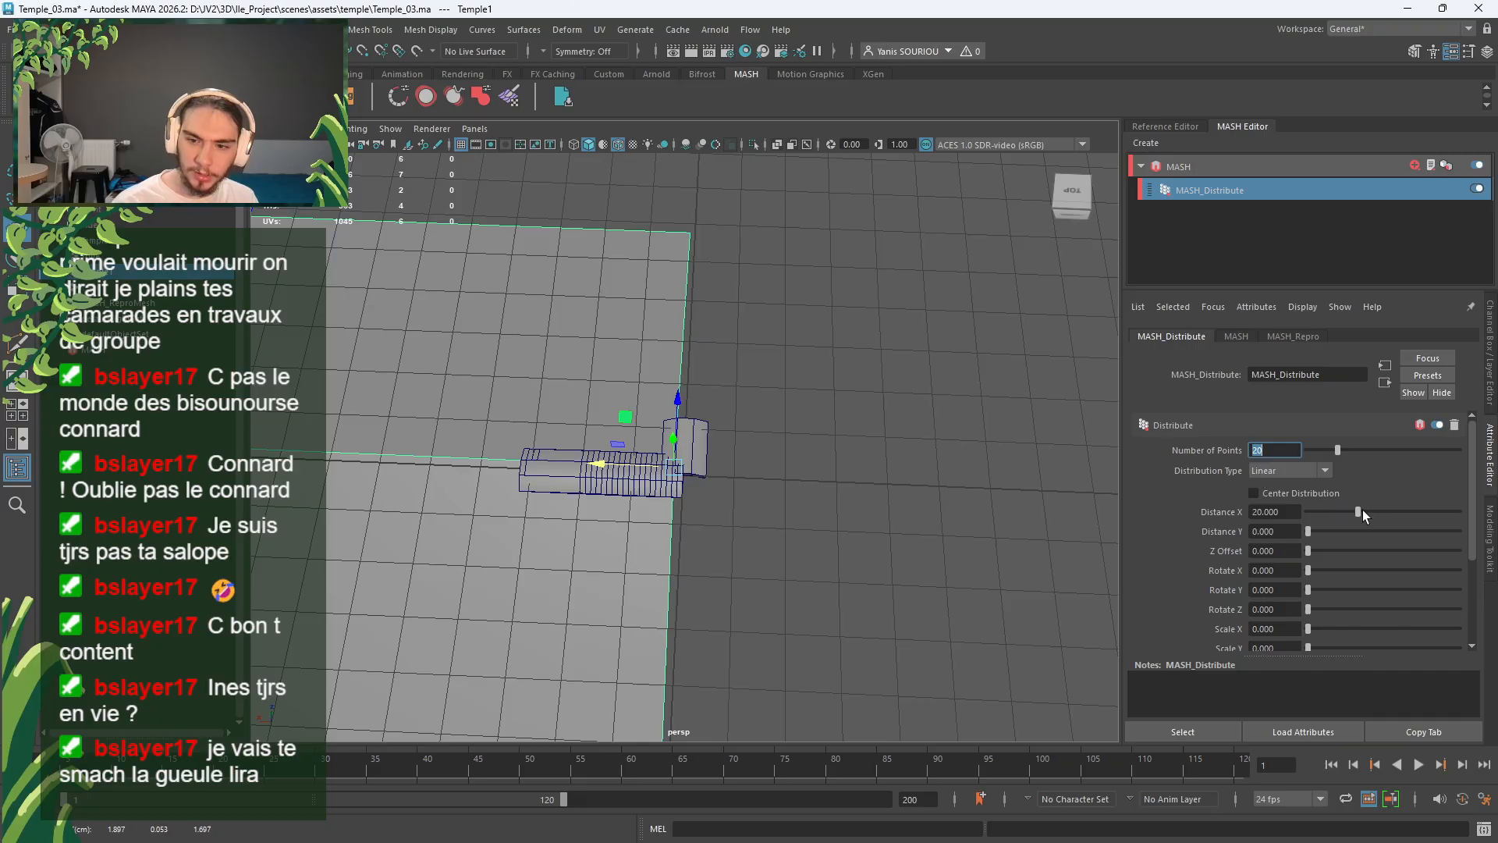
# Step: Stretch the tile row along the whole roof ridge by raising the Distance X of MASH_Distribute to 200
pyautogui.moveTo(1359, 511); pyautogui.dragTo(1460, 515)
pyautogui.scroll(-3, 480, 441)
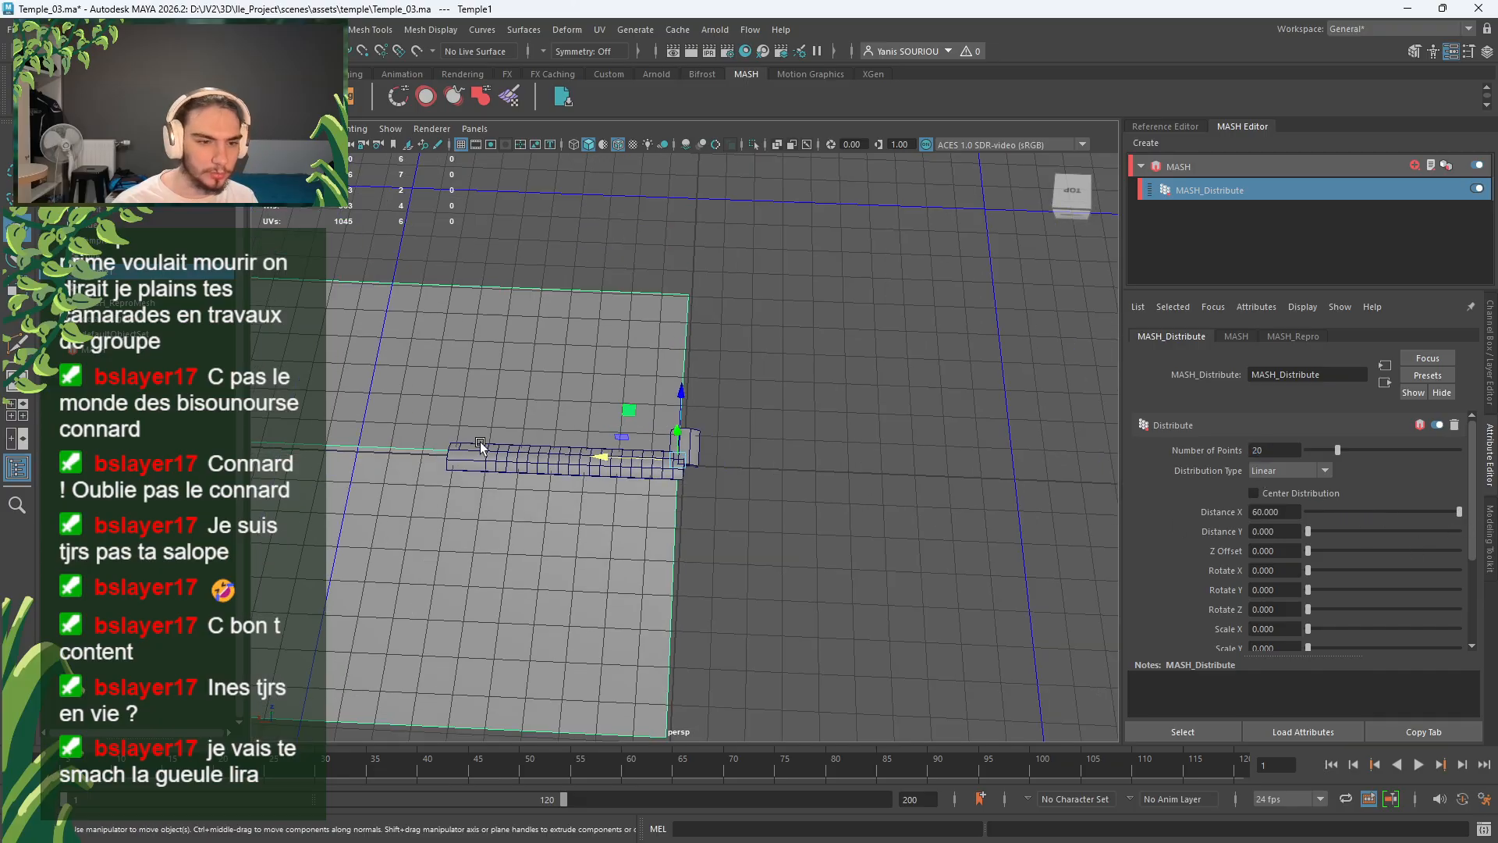
pyautogui.keyDown('alt'); pyautogui.moveTo(480, 441); pyautogui.dragTo(795, 412, button='middle'); pyautogui.keyUp('alt')
pyautogui.keyDown('alt'); pyautogui.moveTo(775, 458); pyautogui.dragTo(810, 442); pyautogui.keyUp('alt')
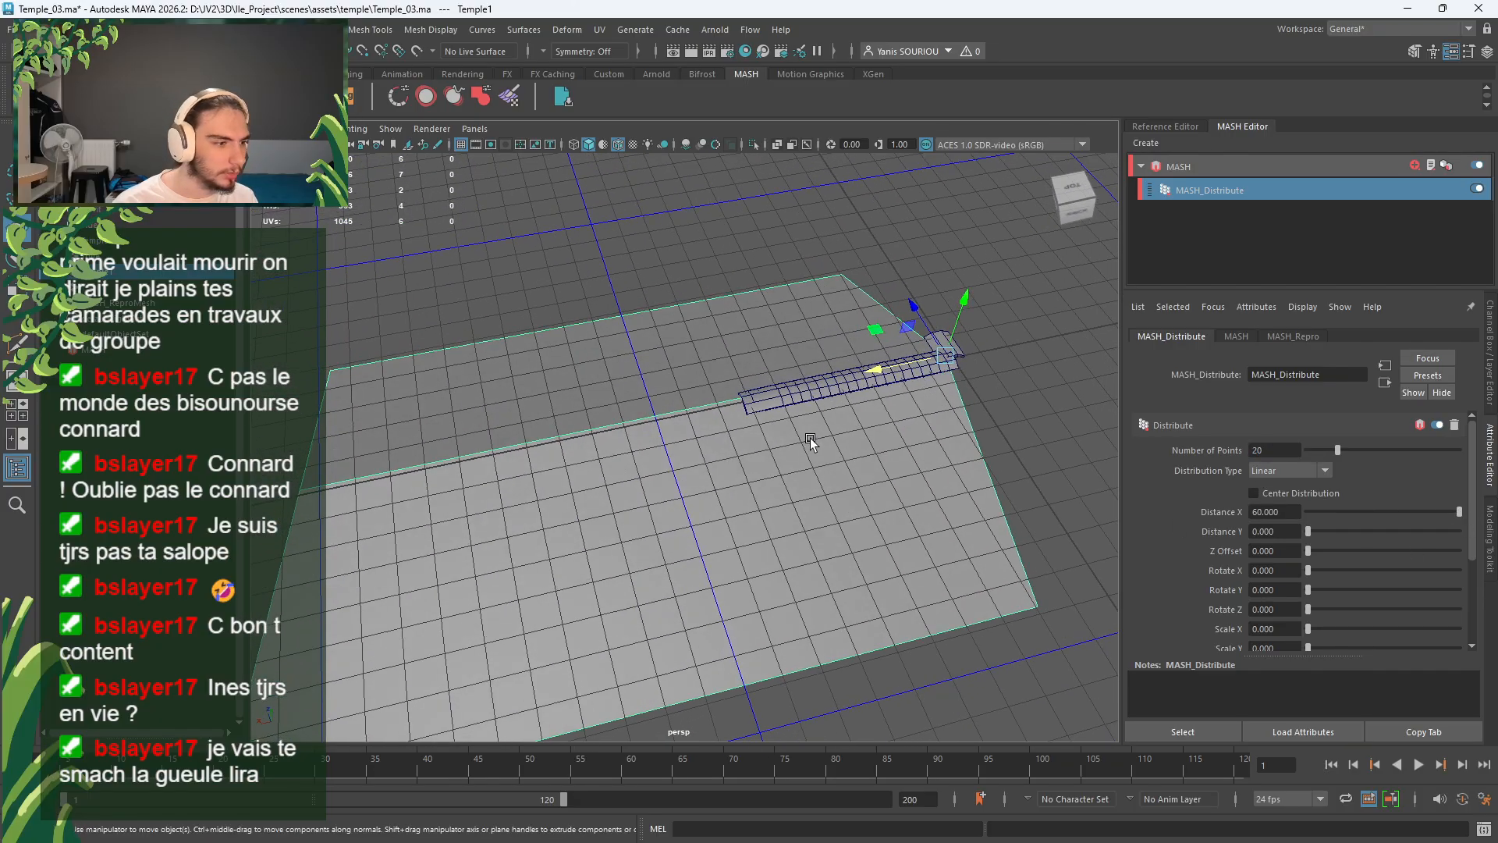
pyautogui.keyDown('alt'); pyautogui.moveTo(679, 438); pyautogui.dragTo(927, 477); pyautogui.keyUp('alt')
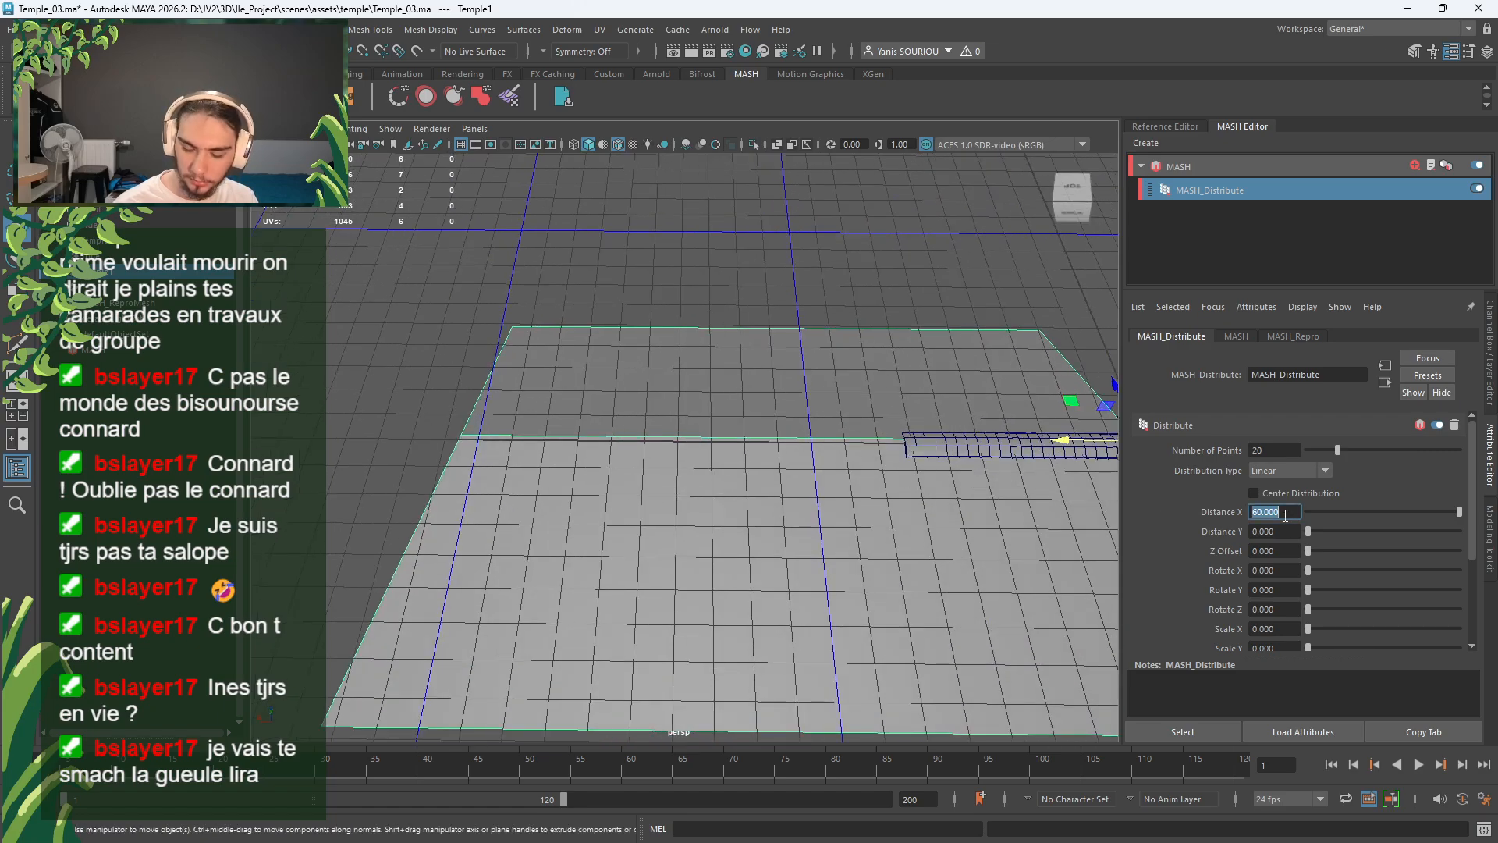
pyautogui.press('Return')
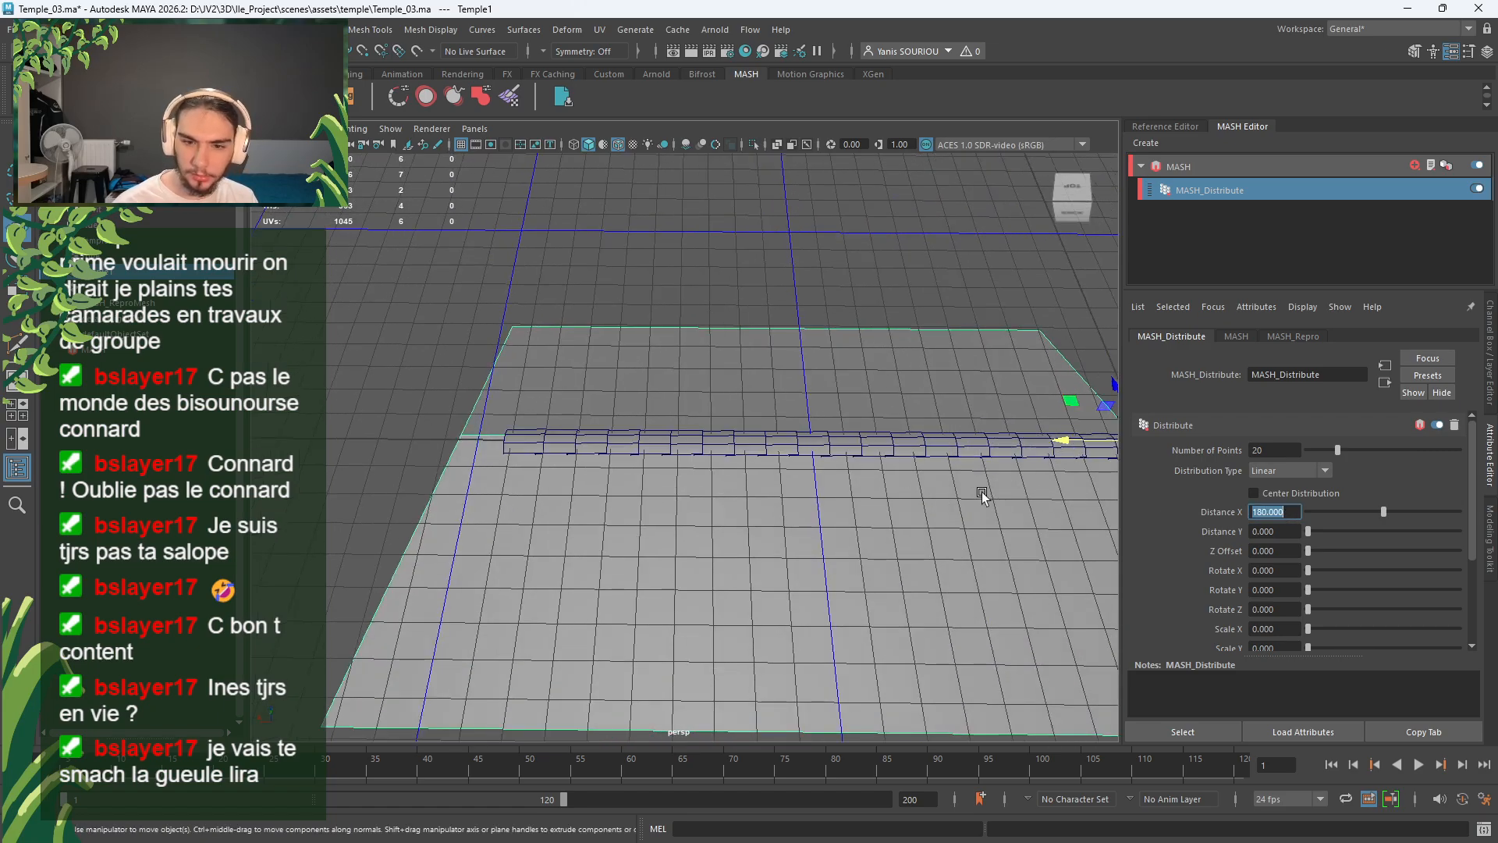
pyautogui.keyDown('alt'); pyautogui.moveTo(982, 495); pyautogui.dragTo(889, 488, button='middle'); pyautogui.keyUp('alt')
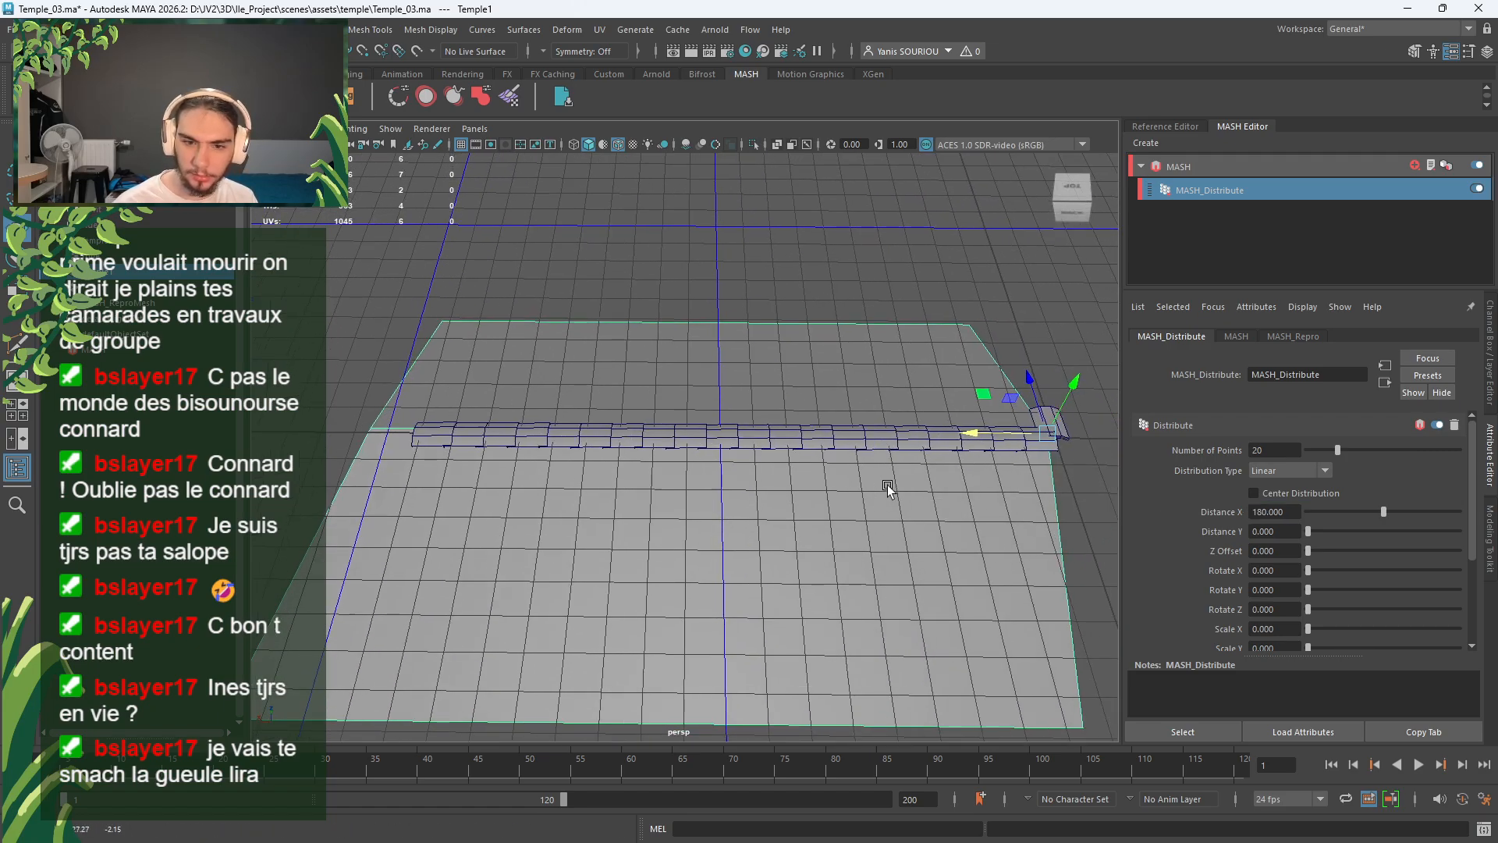
pyautogui.doubleClick(1280, 513)
pyautogui.write('20')
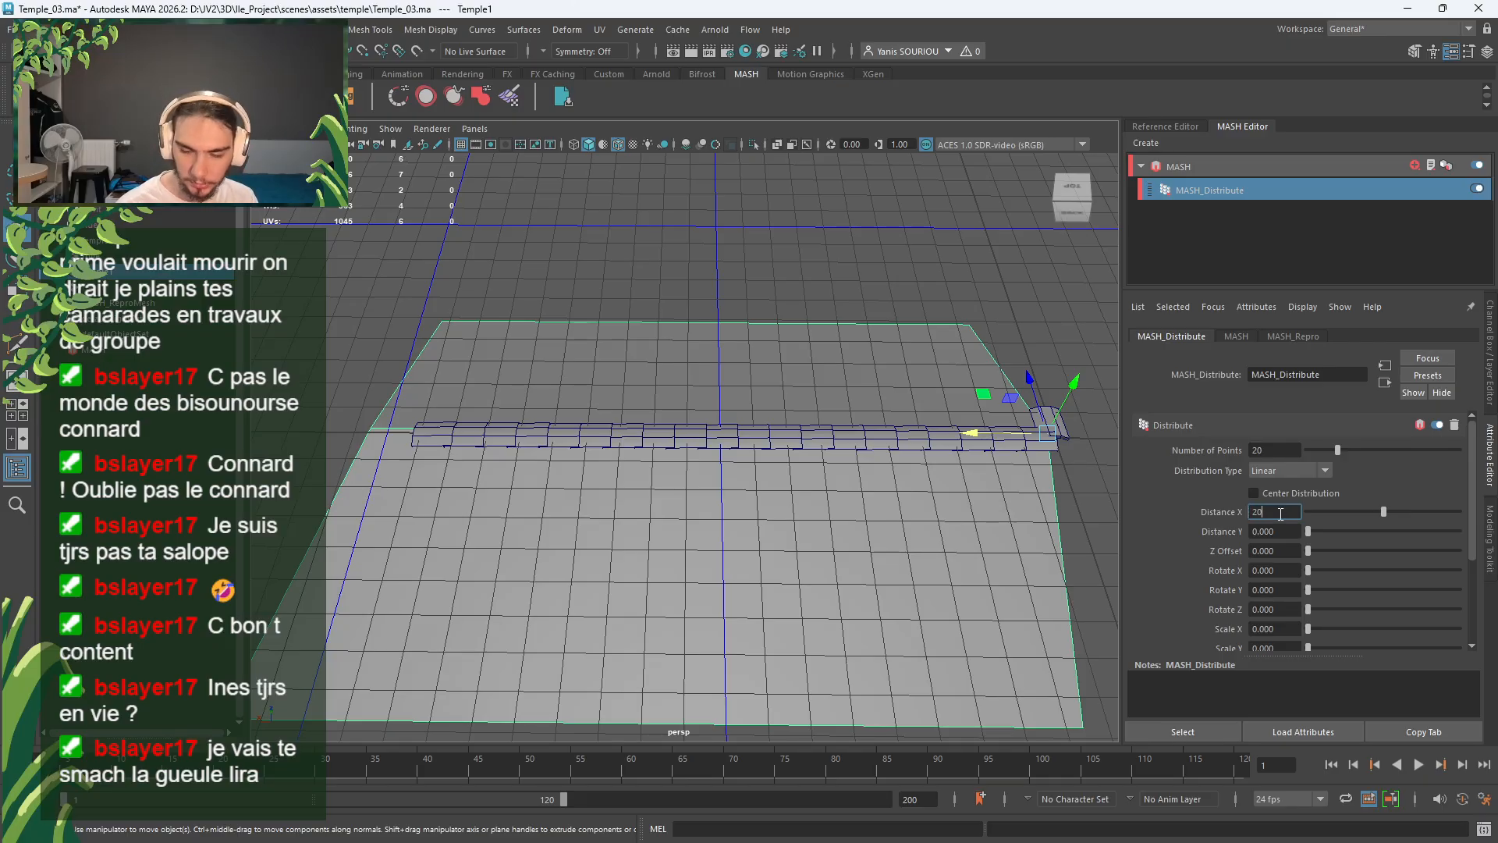
pyautogui.write('0')
pyautogui.press('Return')
pyautogui.click(942, 587)
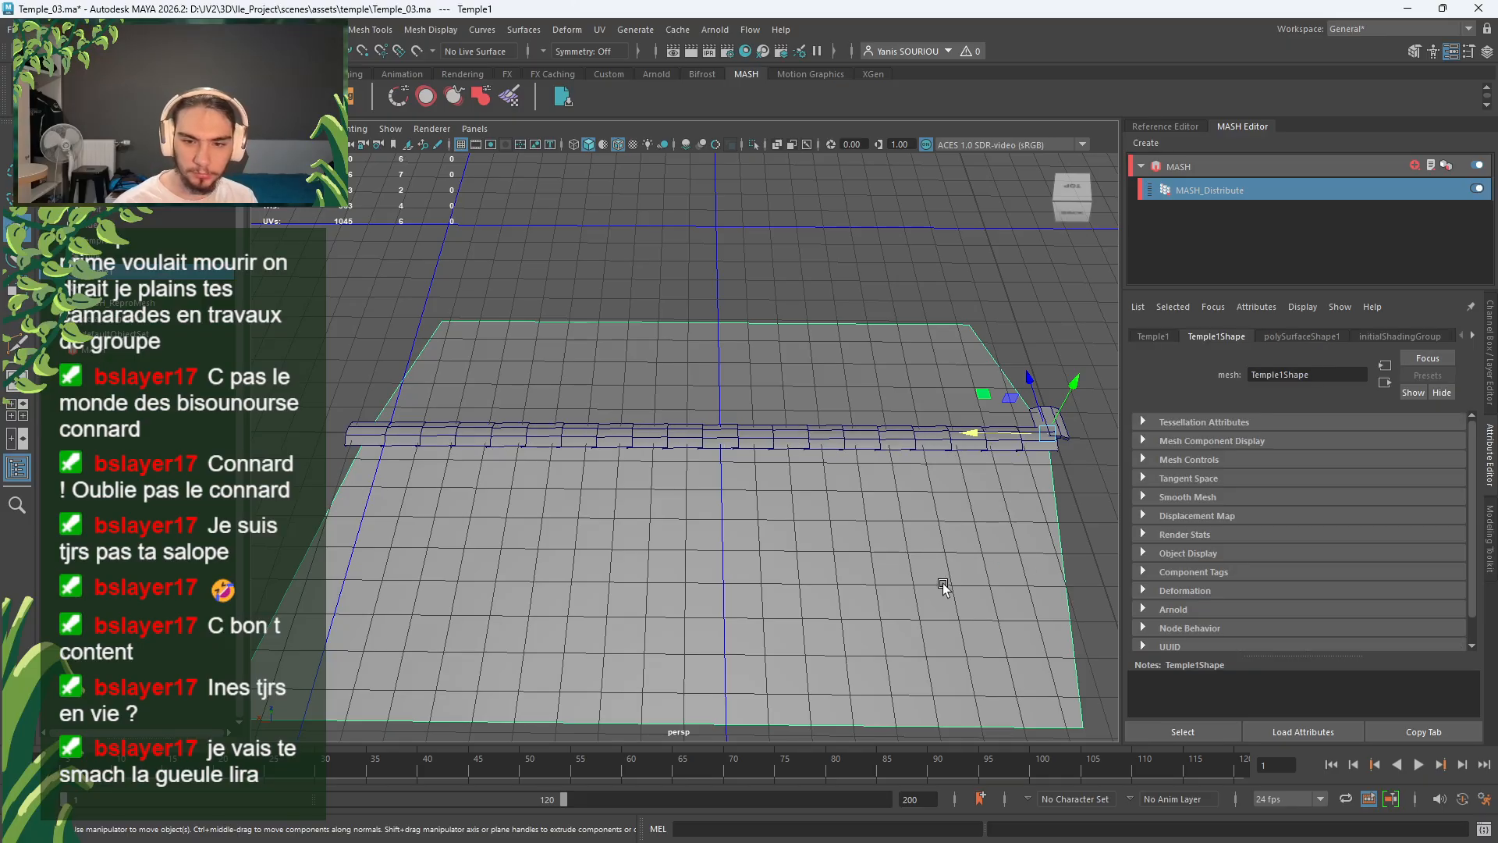
# Step: Examine how the tiles overlap and sit on the roof ridge from the row's end, the side and below
pyautogui.keyDown('alt'); pyautogui.moveTo(947, 586); pyautogui.dragTo(669, 523); pyautogui.keyUp('alt')
pyautogui.keyDown('alt'); pyautogui.moveTo(438, 461); pyautogui.dragTo(785, 393, button='middle'); pyautogui.keyUp('alt')
pyautogui.keyDown('alt'); pyautogui.moveTo(786, 392); pyautogui.dragTo(574, 472); pyautogui.keyUp('alt')
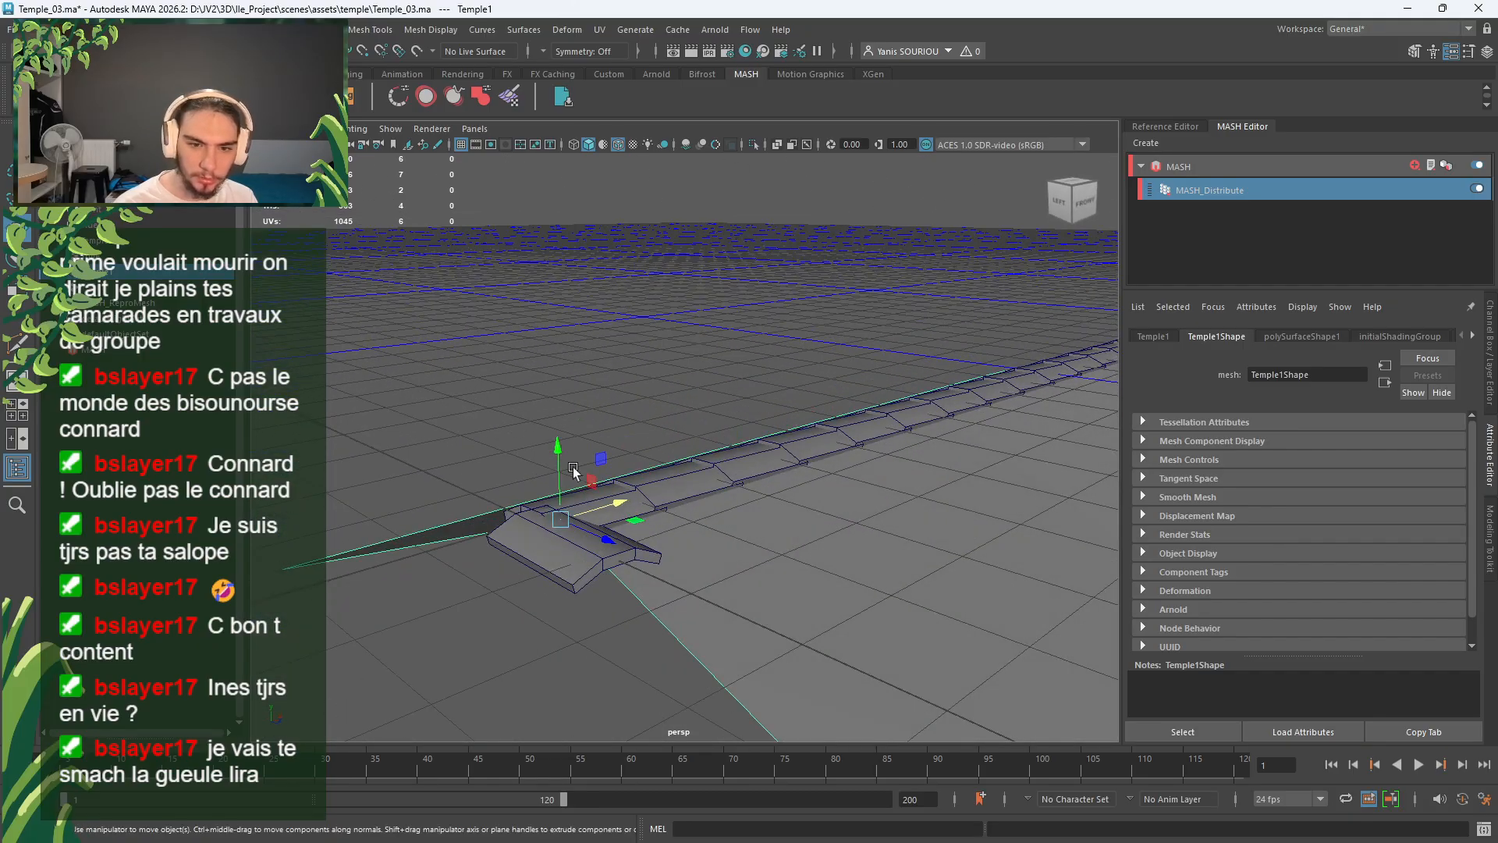
pyautogui.keyDown('alt'); pyautogui.moveTo(732, 493); pyautogui.dragTo(444, 531); pyautogui.keyUp('alt')
pyautogui.scroll(5, 630, 503)
pyautogui.scroll(-5, 628, 503)
pyautogui.keyDown('alt'); pyautogui.moveTo(712, 544); pyautogui.dragTo(822, 484); pyautogui.keyUp('alt')
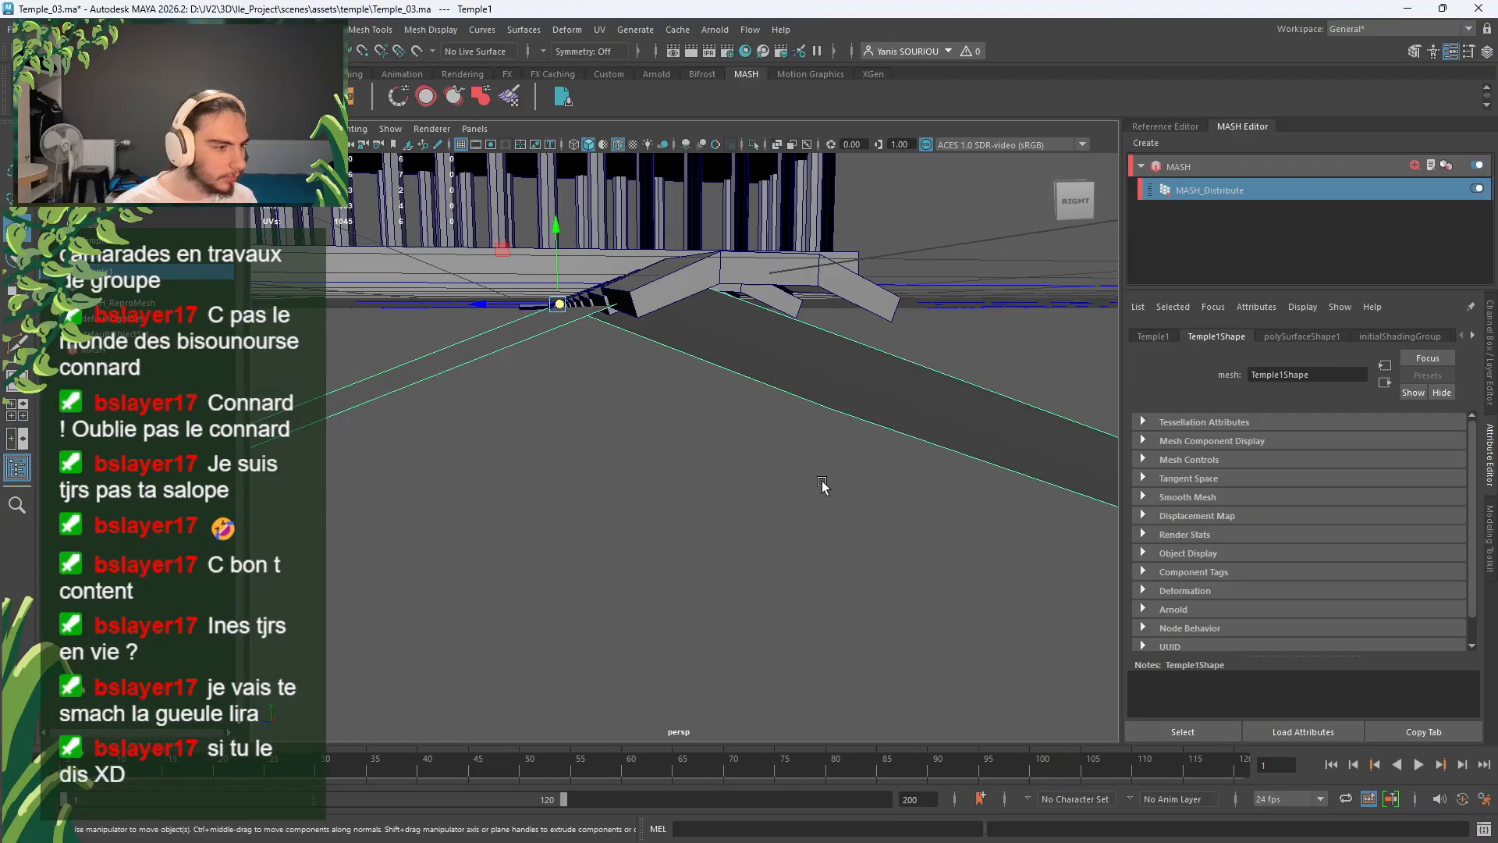
pyautogui.keyDown('alt'); pyautogui.moveTo(823, 484); pyautogui.dragTo(1288, 448); pyautogui.keyUp('alt')
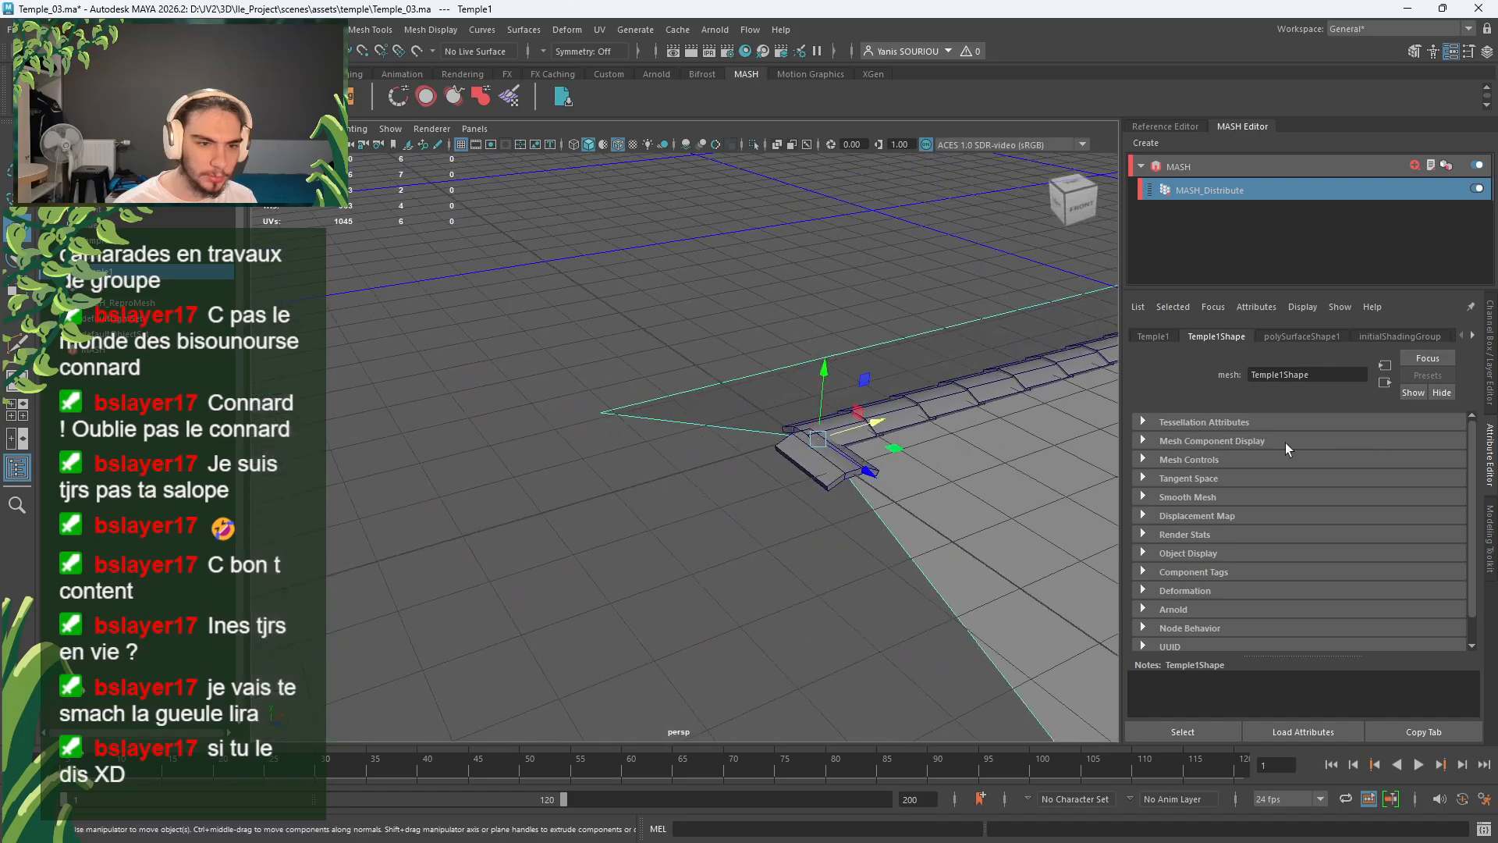
pyautogui.keyDown('alt'); pyautogui.moveTo(1023, 423); pyautogui.dragTo(818, 423, button='middle'); pyautogui.keyUp('alt')
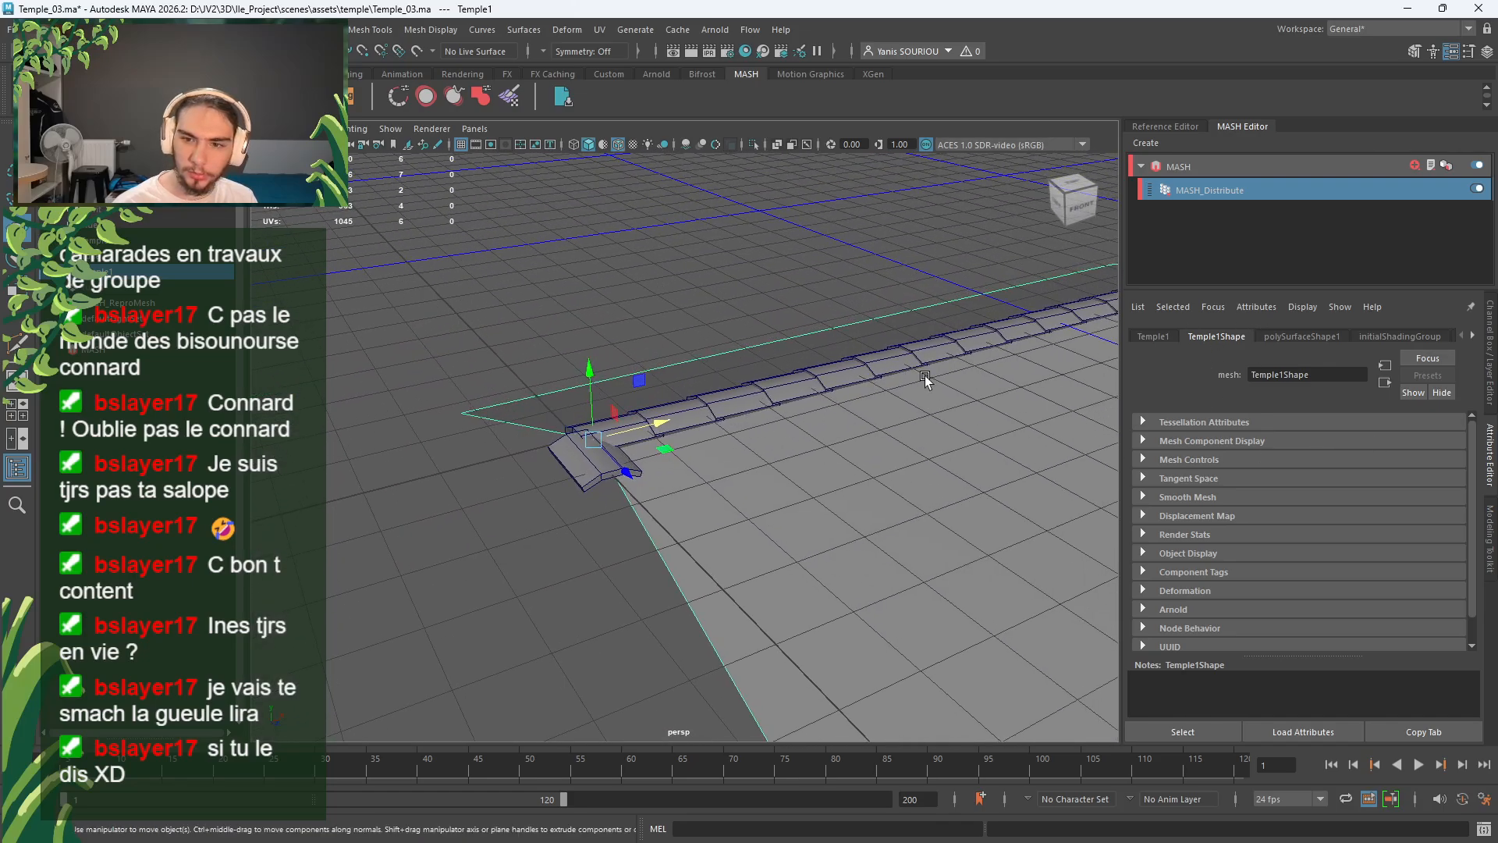
# Step: Reduce the number of points of MASH_Distribute to 19
pyautogui.click(1256, 194)
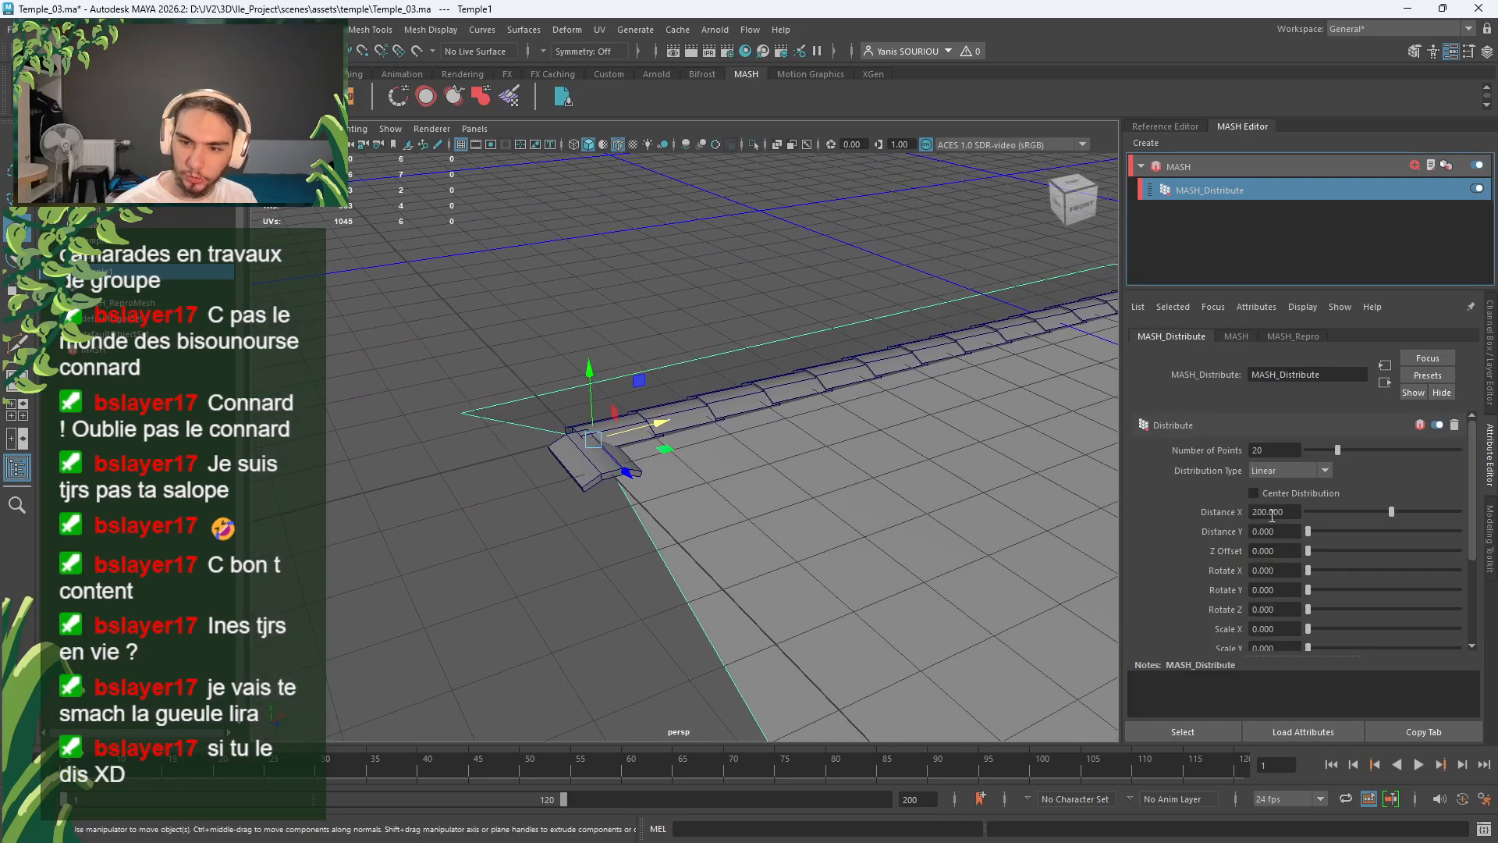
pyautogui.click(1264, 451)
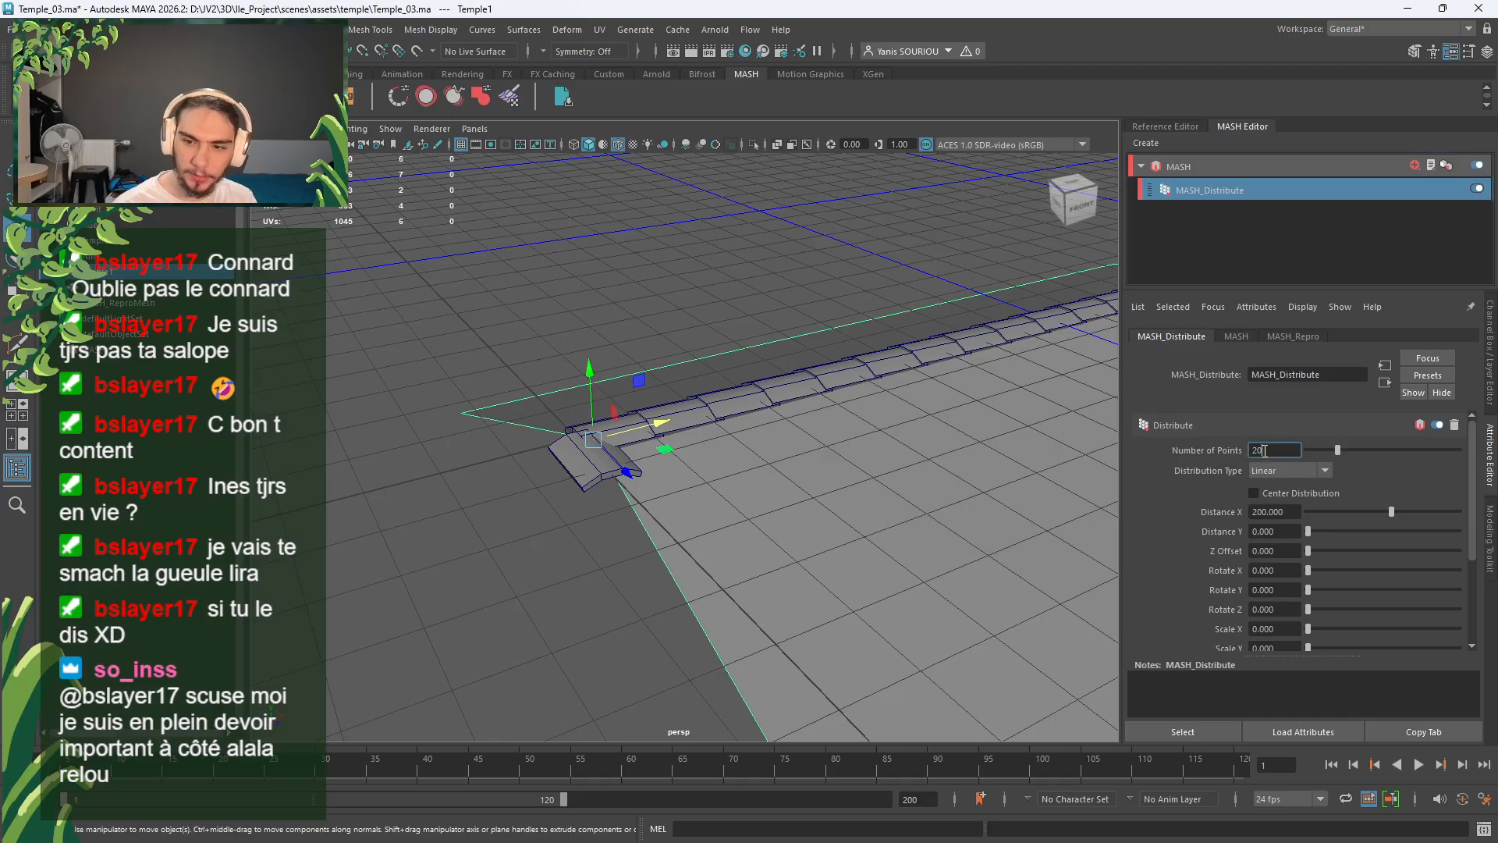
pyautogui.write('19')
pyautogui.press('Return')
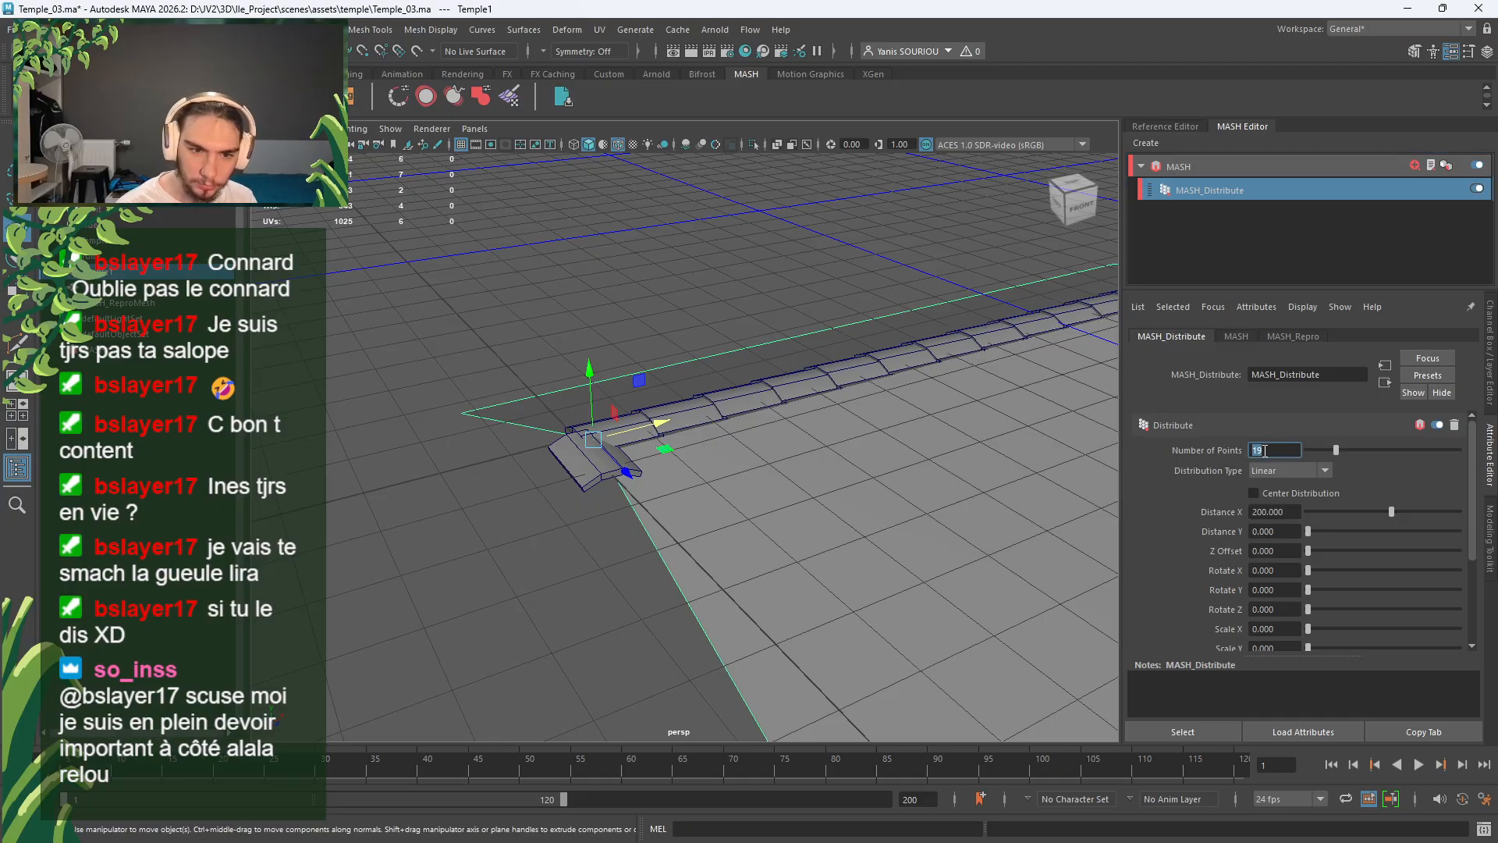
# Step: Set the number of points of MASH_Distribute to 18
pyautogui.press('Return')
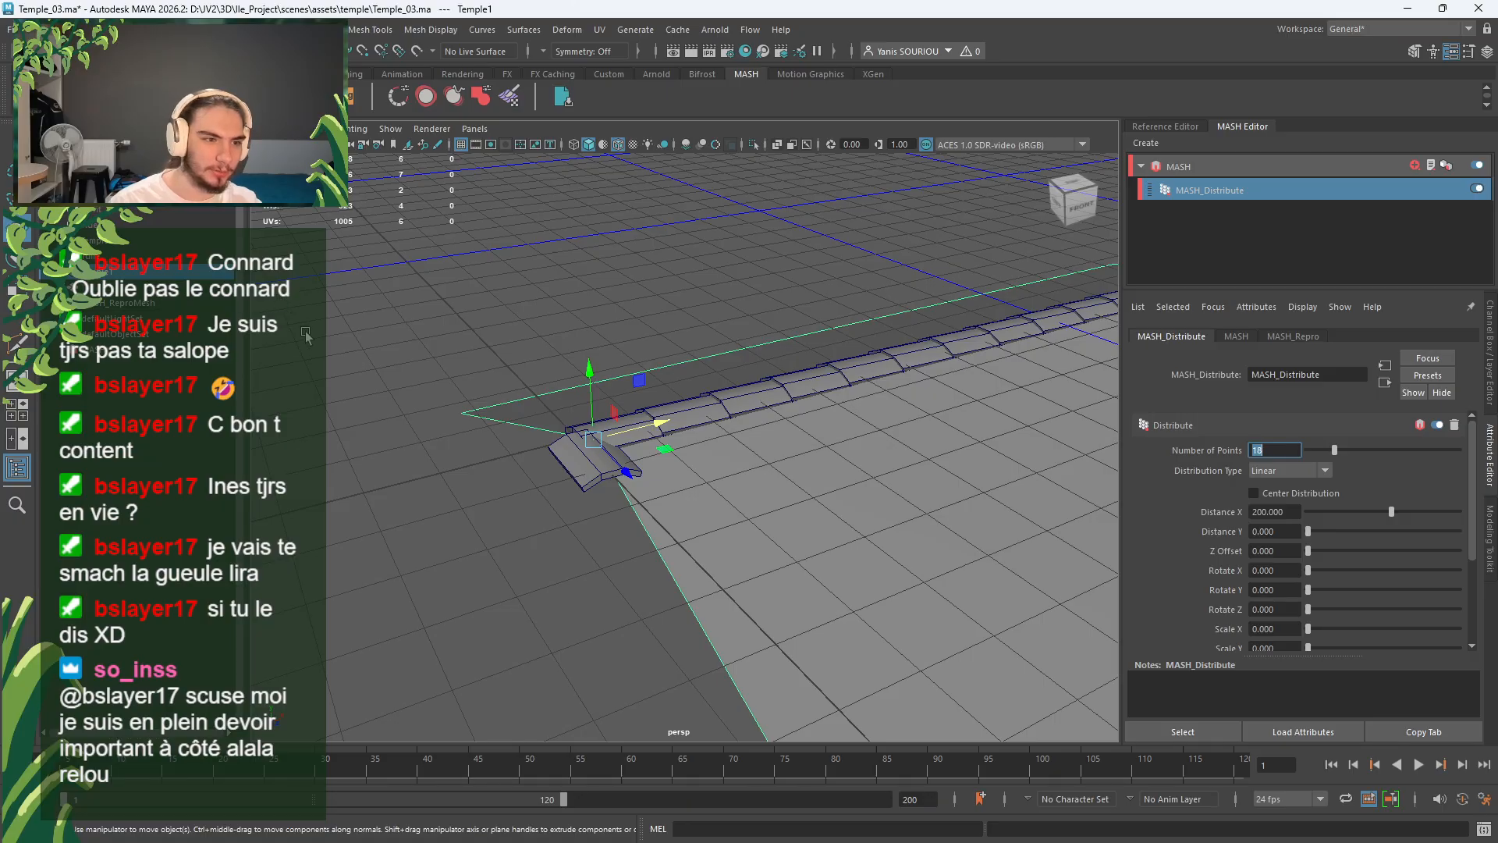
pyautogui.click(430, 365)
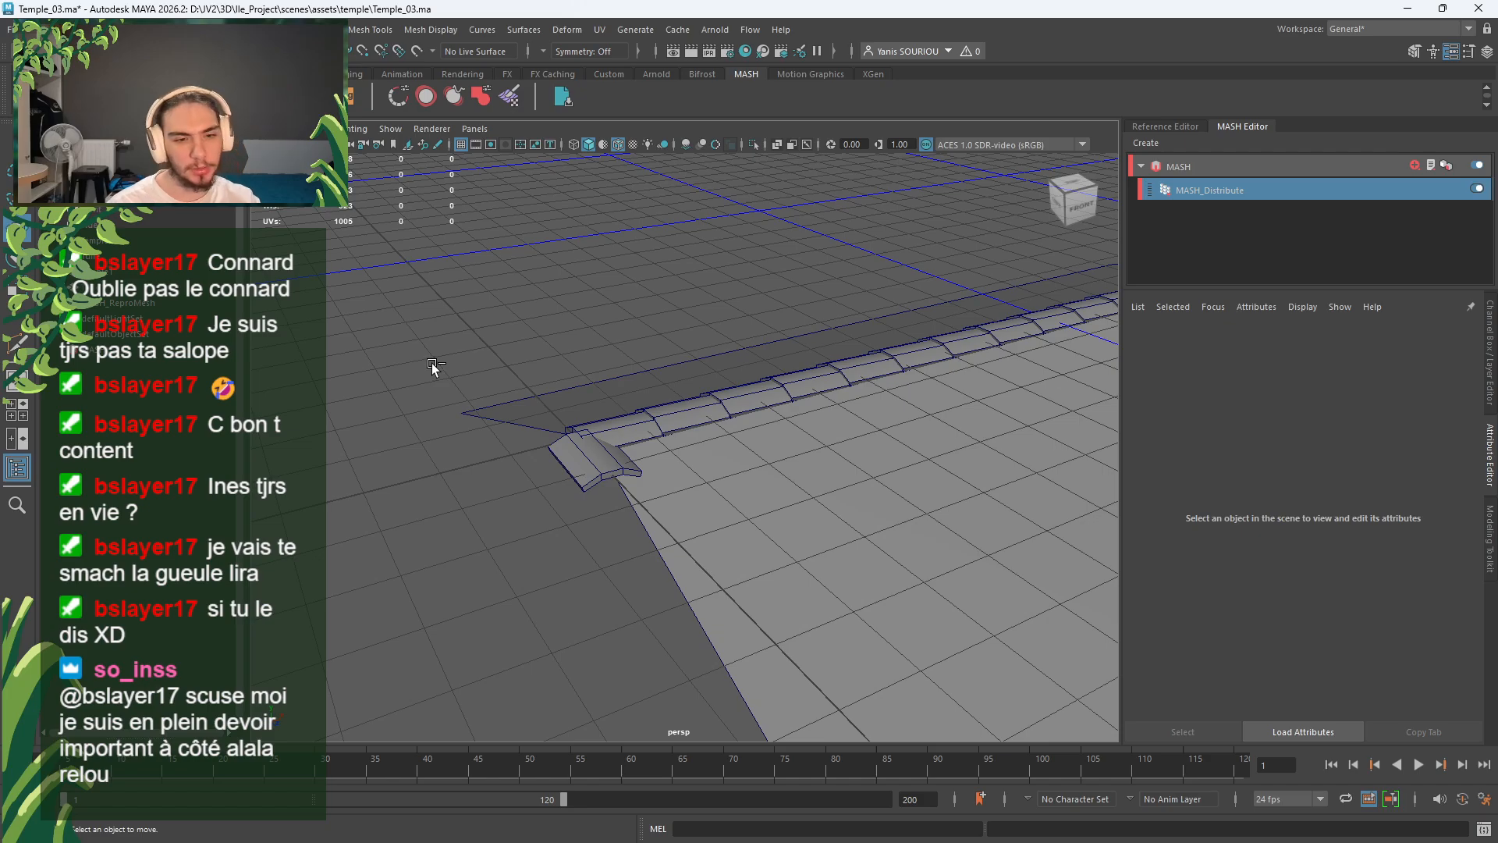
# Step: Duplicate the ridge tile row MASH_ReproMesh and raise the copy about 66 units straight above the roof
pyautogui.keyDown('alt'); pyautogui.moveTo(432, 362); pyautogui.dragTo(644, 439); pyautogui.keyUp('alt')
pyautogui.click(679, 397)
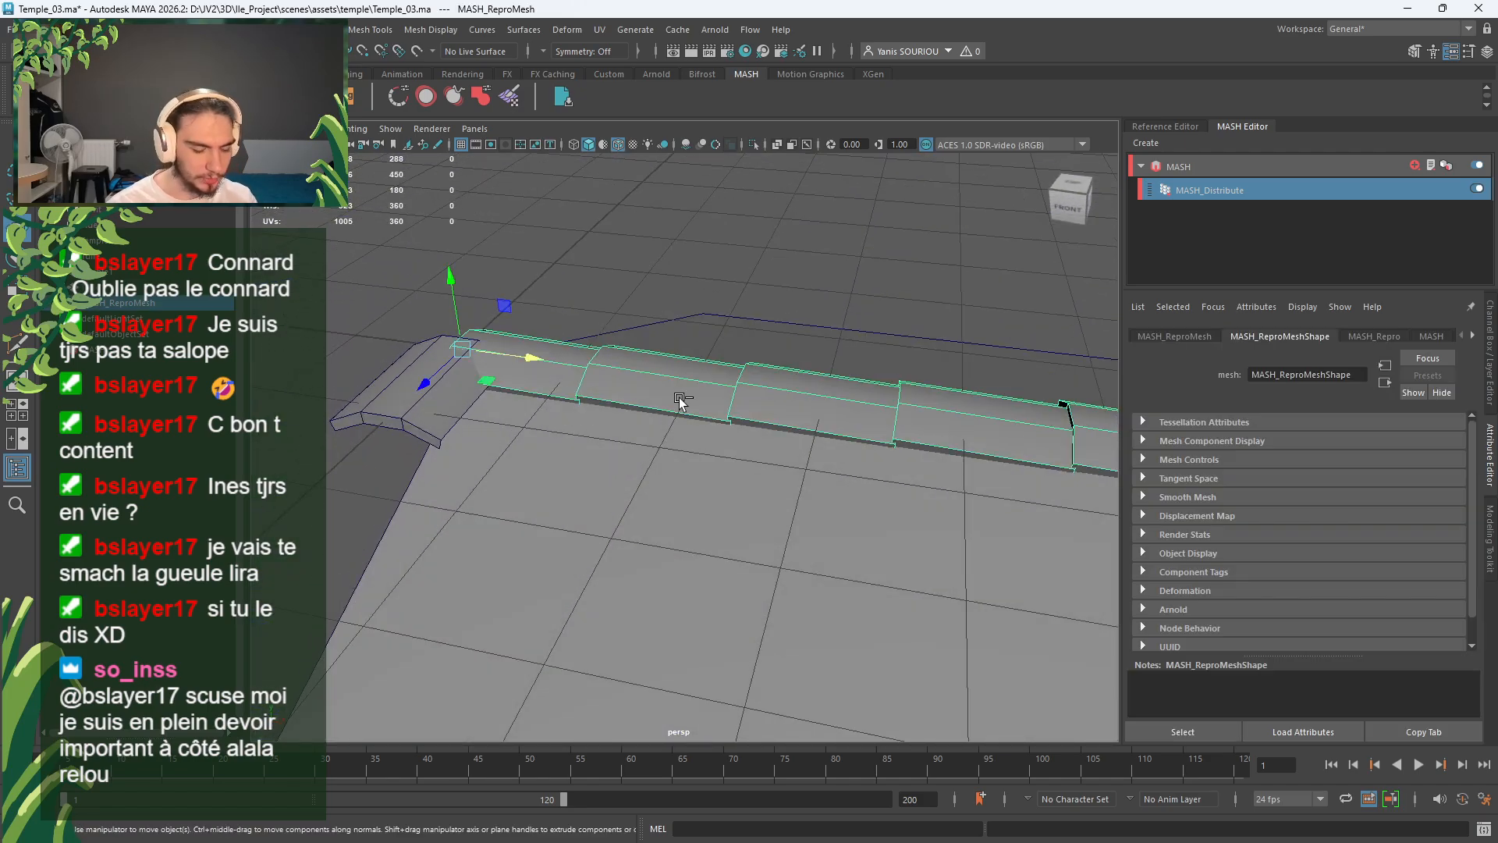
pyautogui.hotkey('ctrl', 'd')
pyautogui.moveTo(452, 308); pyautogui.dragTo(436, 168)
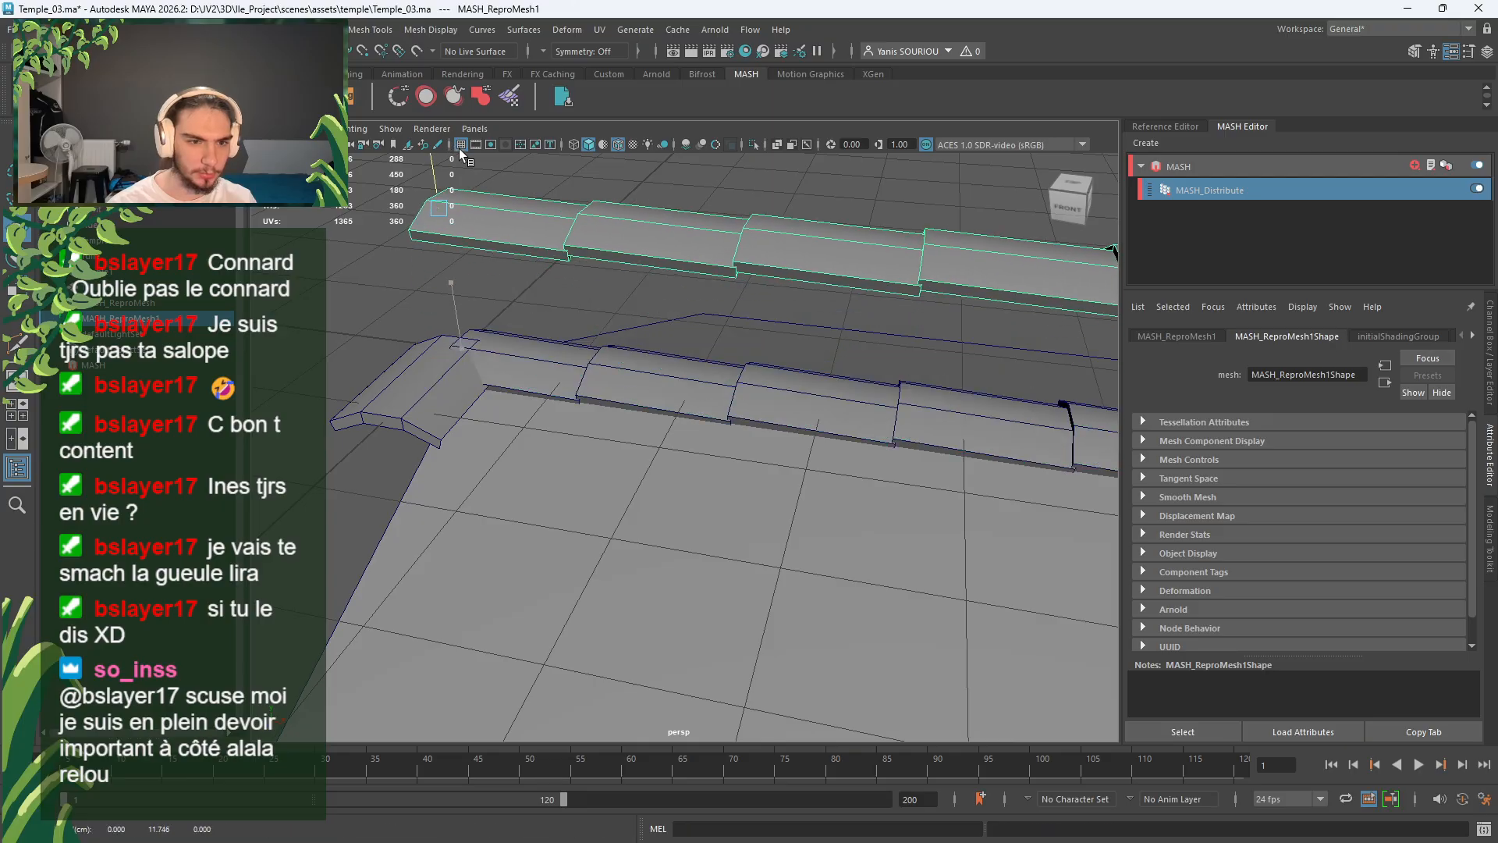
pyautogui.scroll(-5, 710, 362)
pyautogui.moveTo(633, 344); pyautogui.dragTo(656, 204)
pyautogui.scroll(-4, 727, 310)
pyautogui.keyDown('alt'); pyautogui.moveTo(729, 311); pyautogui.dragTo(899, 369); pyautogui.keyUp('alt')
pyautogui.scroll(4, 781, 358)
pyautogui.scroll(4, 714, 418)
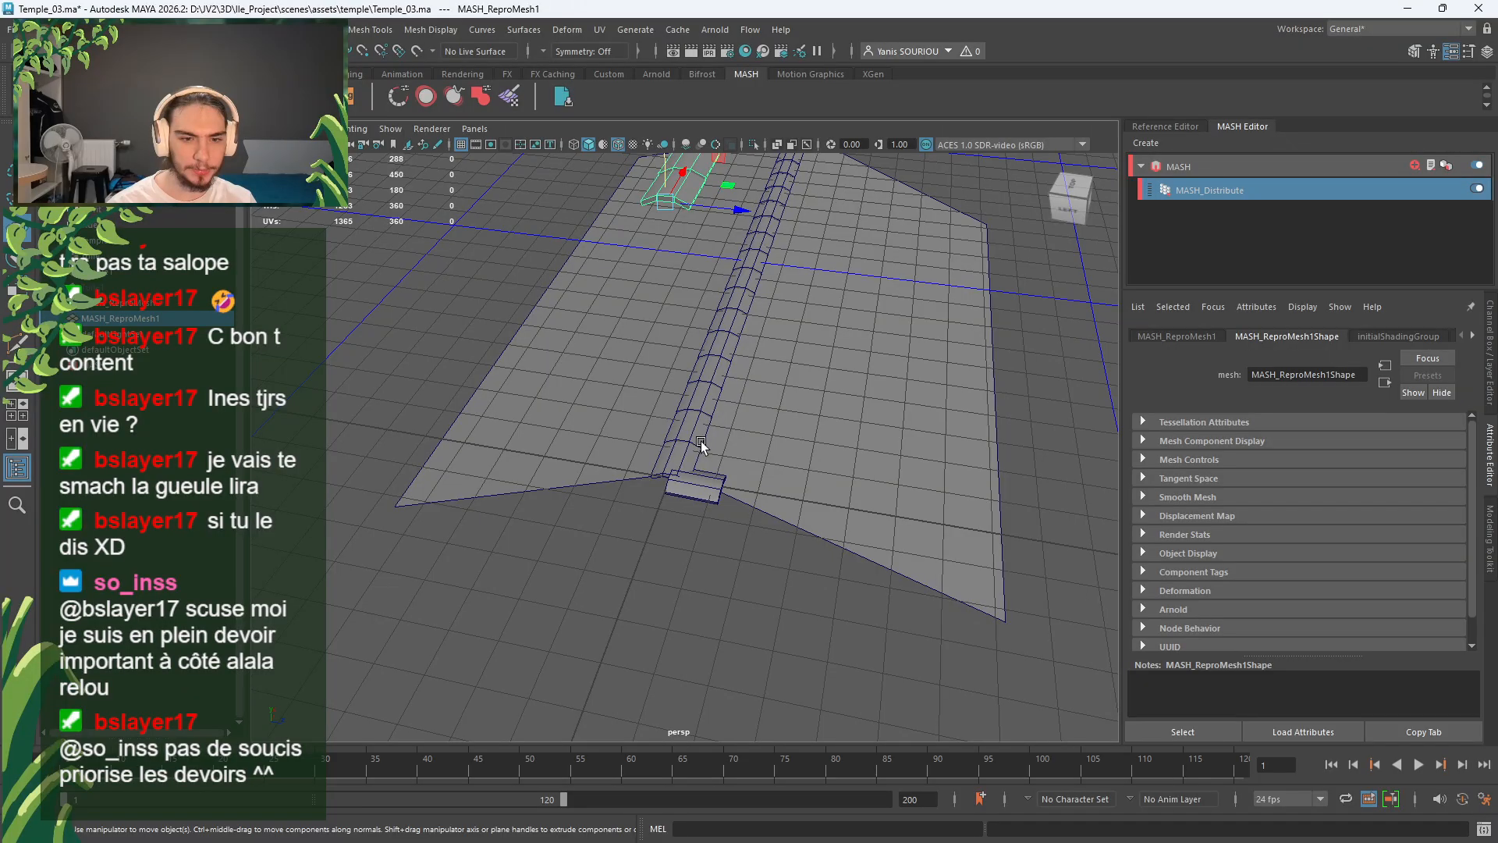
# Step: Tilt the base Tuile tile at the ridge's end about its X axis to about 16.7 degrees, following the roof slope
pyautogui.click(697, 487)
pyautogui.keyDown('alt'); pyautogui.moveTo(697, 487); pyautogui.dragTo(783, 505); pyautogui.keyUp('alt')
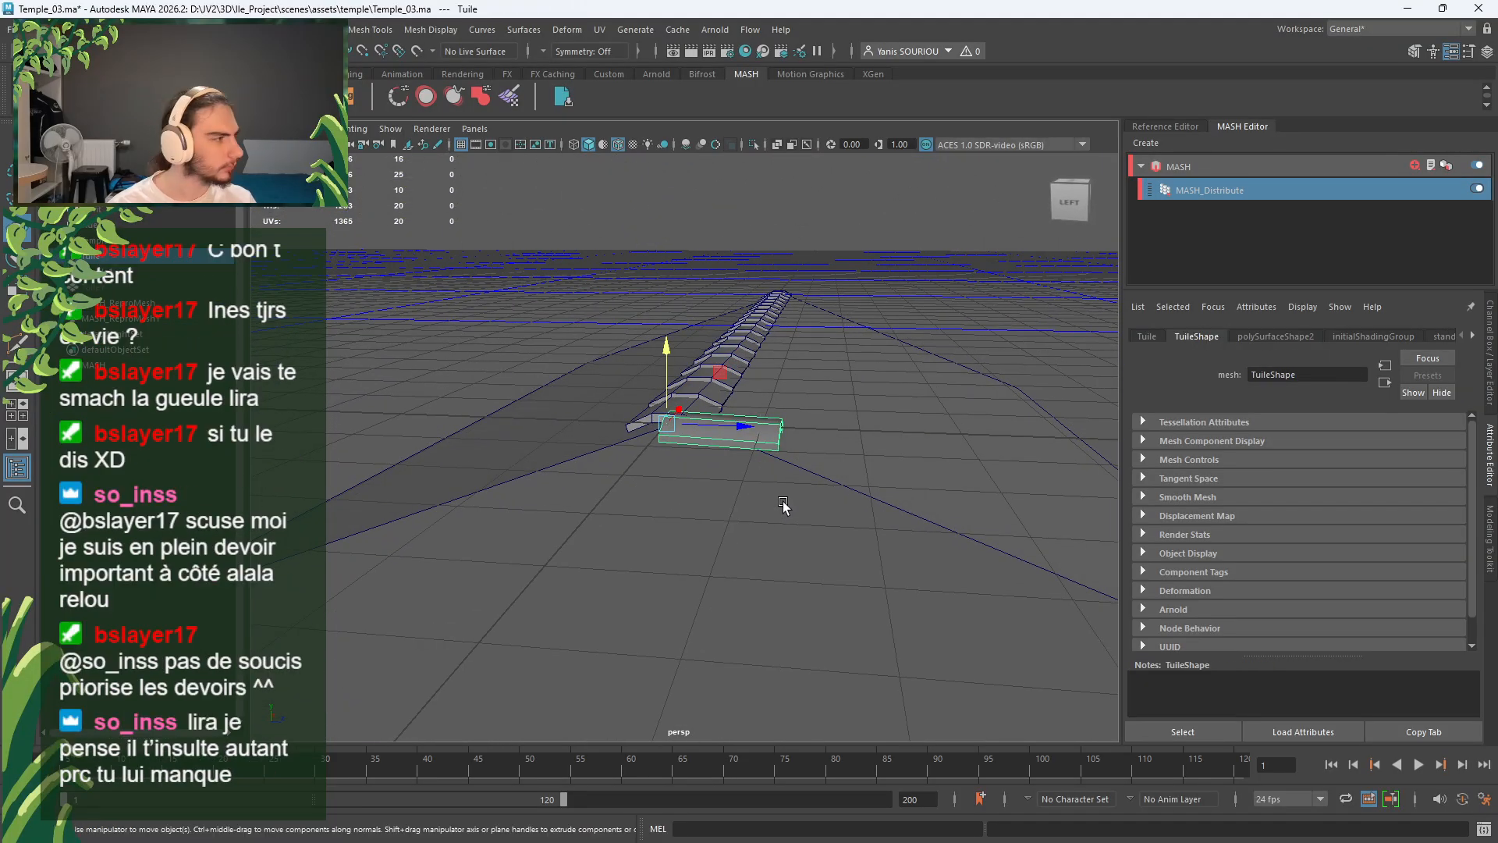
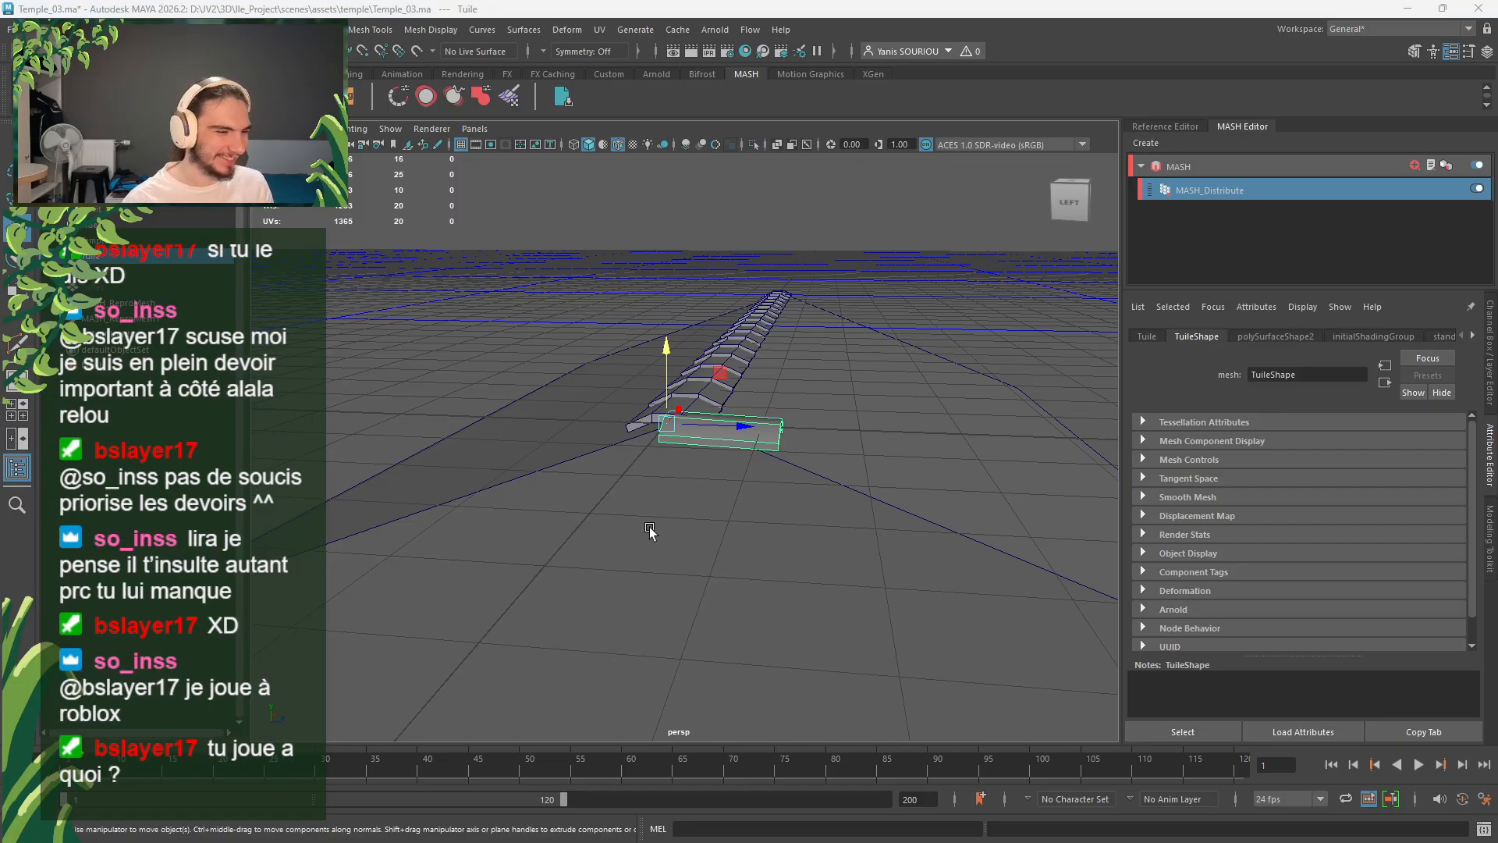
pyautogui.keyDown('alt'); pyautogui.moveTo(771, 577); pyautogui.dragTo(793, 518); pyautogui.keyUp('alt')
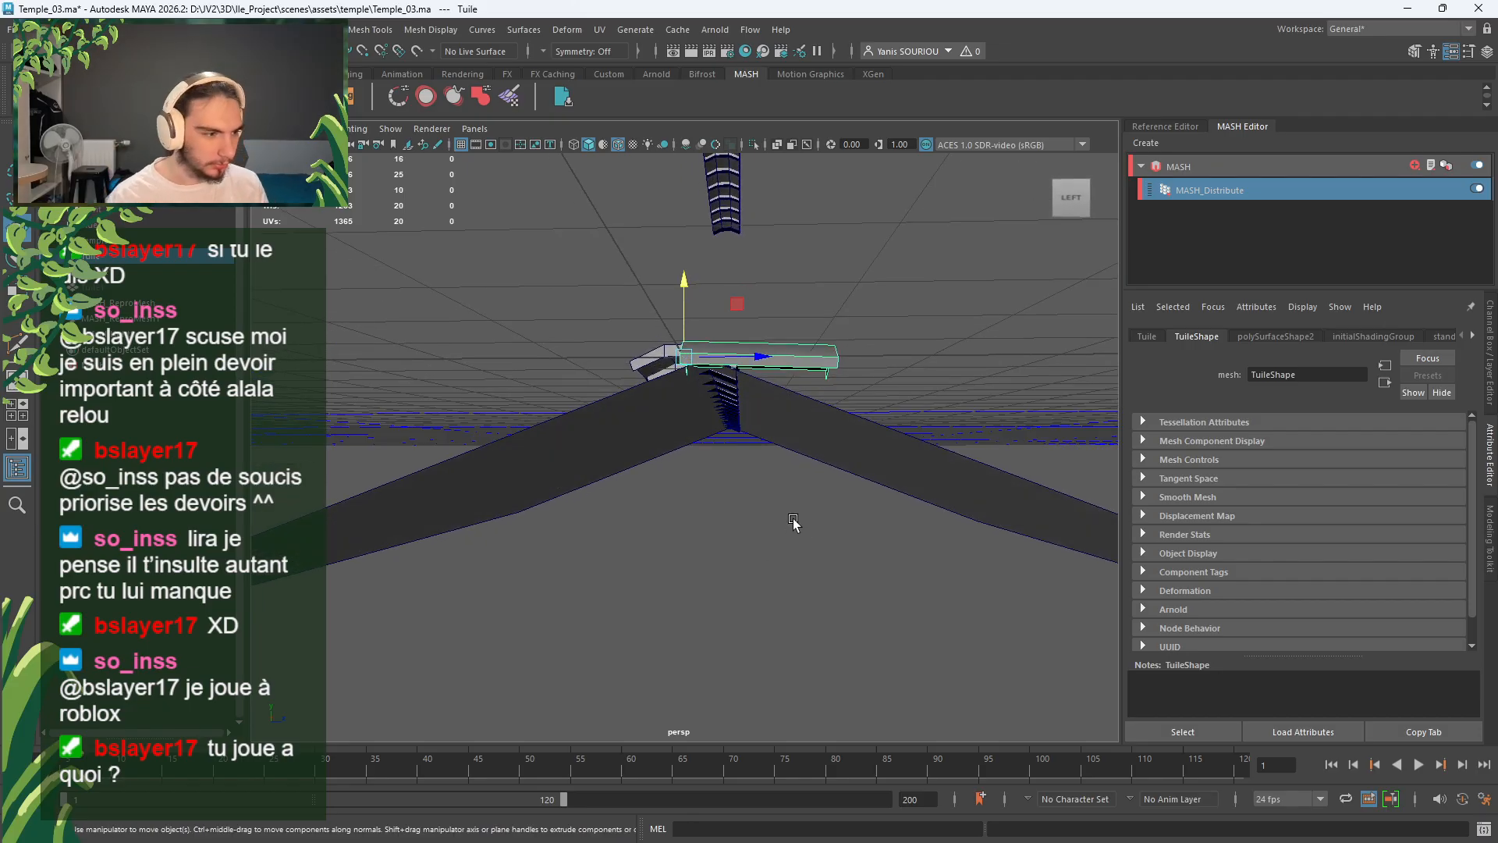
pyautogui.keyDown('alt'); pyautogui.moveTo(793, 521); pyautogui.dragTo(782, 561); pyautogui.keyUp('alt')
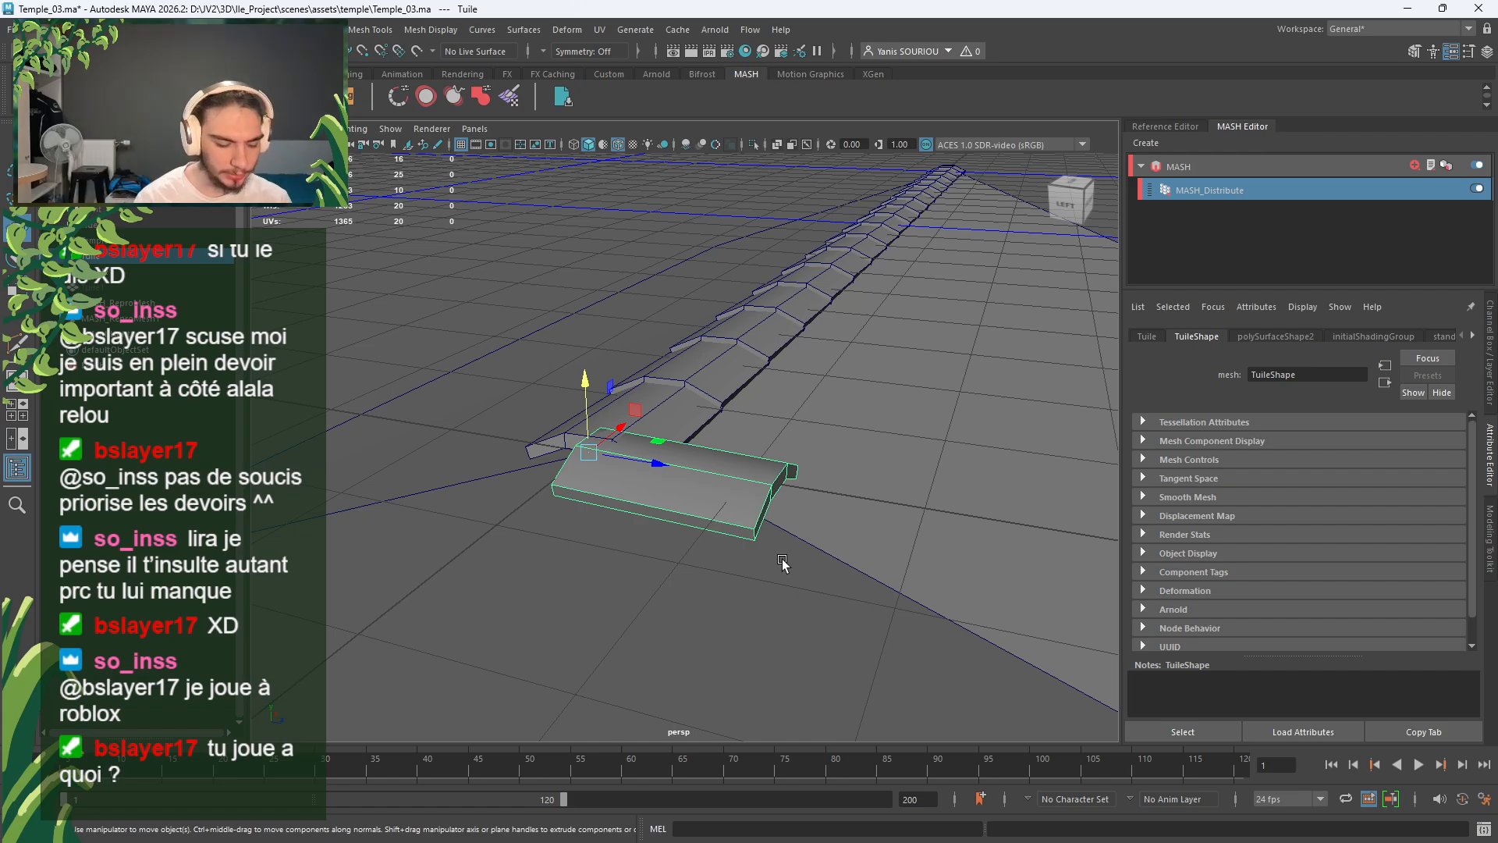
pyautogui.keyDown('alt'); pyautogui.moveTo(782, 561); pyautogui.dragTo(829, 538); pyautogui.keyUp('alt')
pyautogui.press('e')
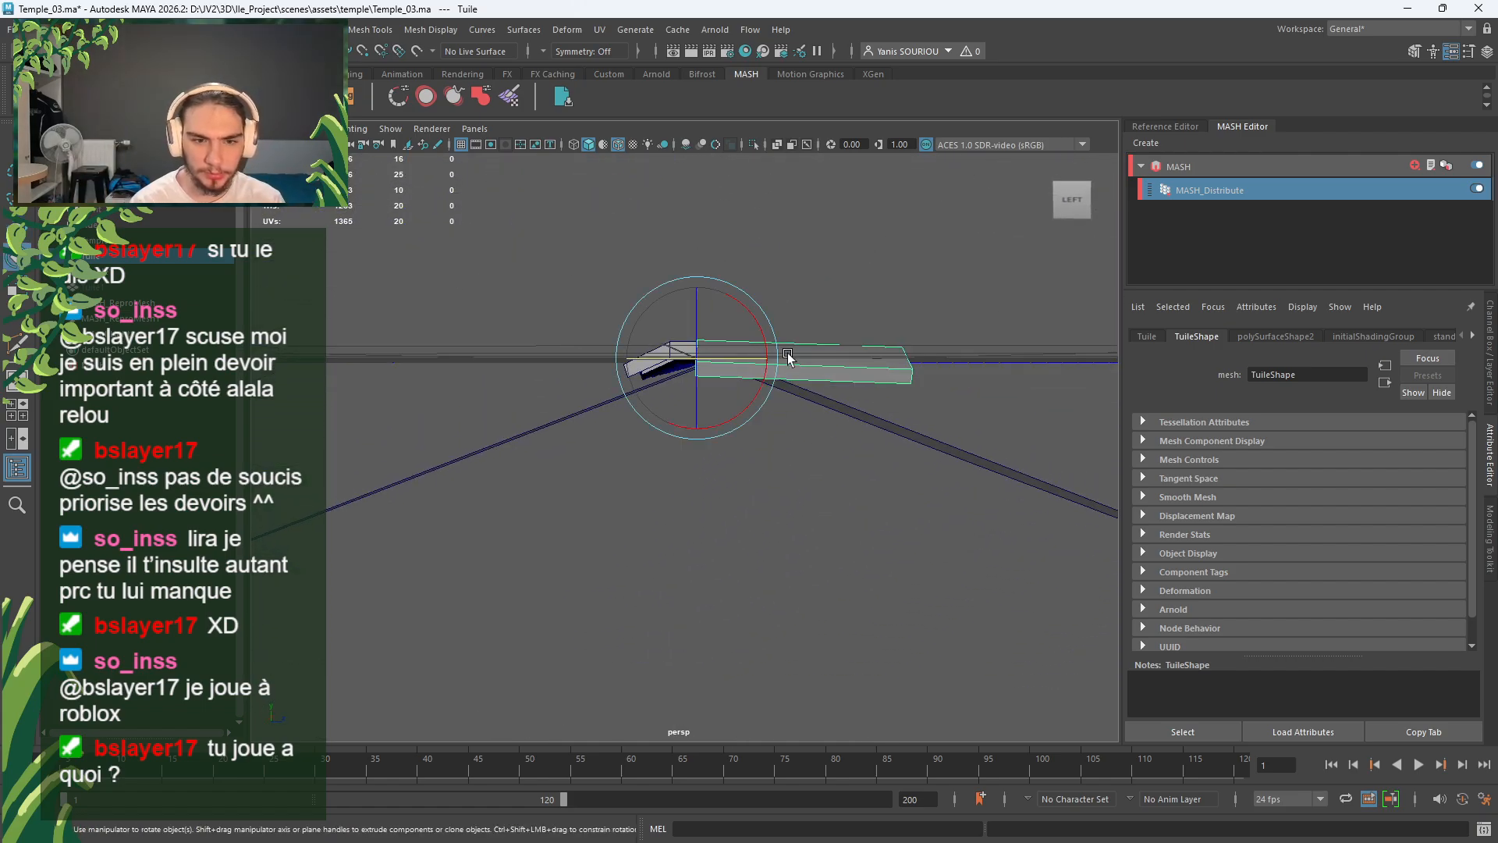
pyautogui.moveTo(742, 312); pyautogui.dragTo(770, 384)
pyautogui.keyDown('alt'); pyautogui.moveTo(1042, 399); pyautogui.dragTo(1053, 446); pyautogui.keyUp('alt')
pyautogui.click(1491, 400)
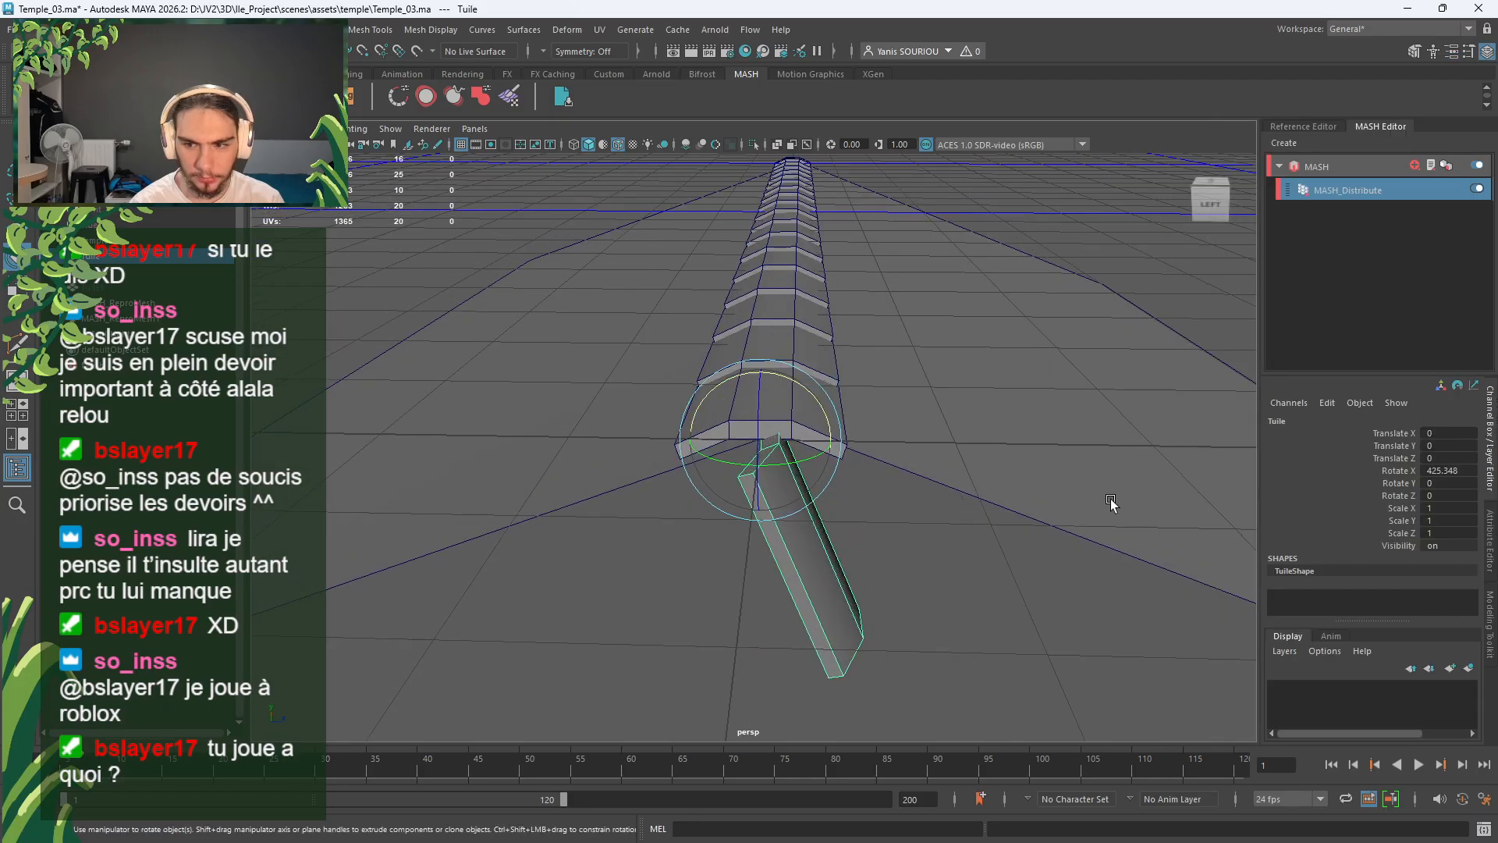
pyautogui.keyDown('alt'); pyautogui.moveTo(1101, 504); pyautogui.dragTo(1100, 513); pyautogui.keyUp('alt')
pyautogui.moveTo(822, 419); pyautogui.dragTo(761, 350)
pyautogui.keyDown('alt'); pyautogui.moveTo(1168, 573); pyautogui.dragTo(1141, 547); pyautogui.keyUp('alt')
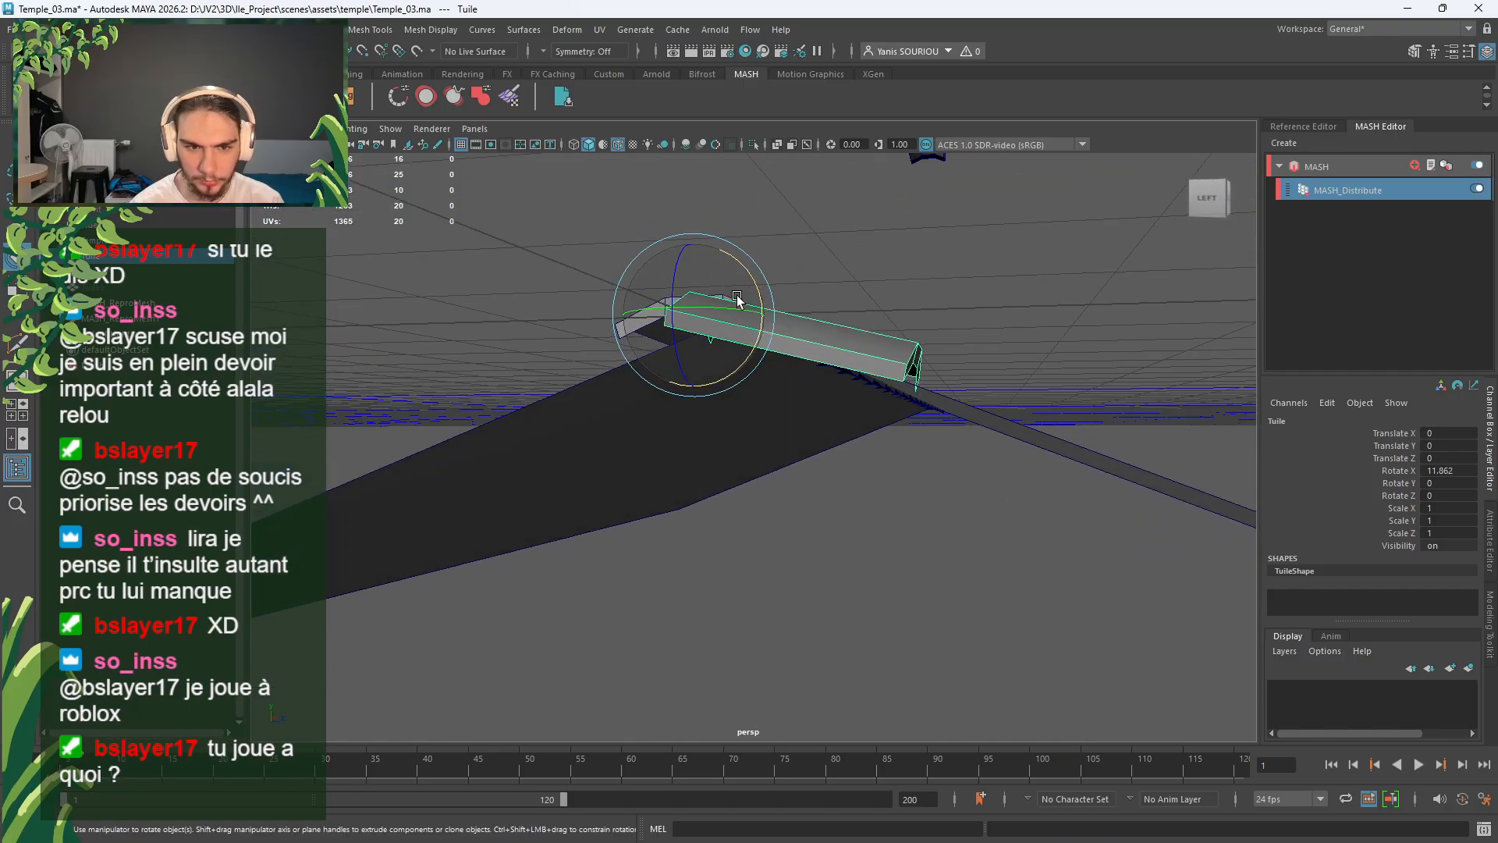
pyautogui.keyDown('alt'); pyautogui.moveTo(724, 265); pyautogui.dragTo(731, 323); pyautogui.keyUp('alt')
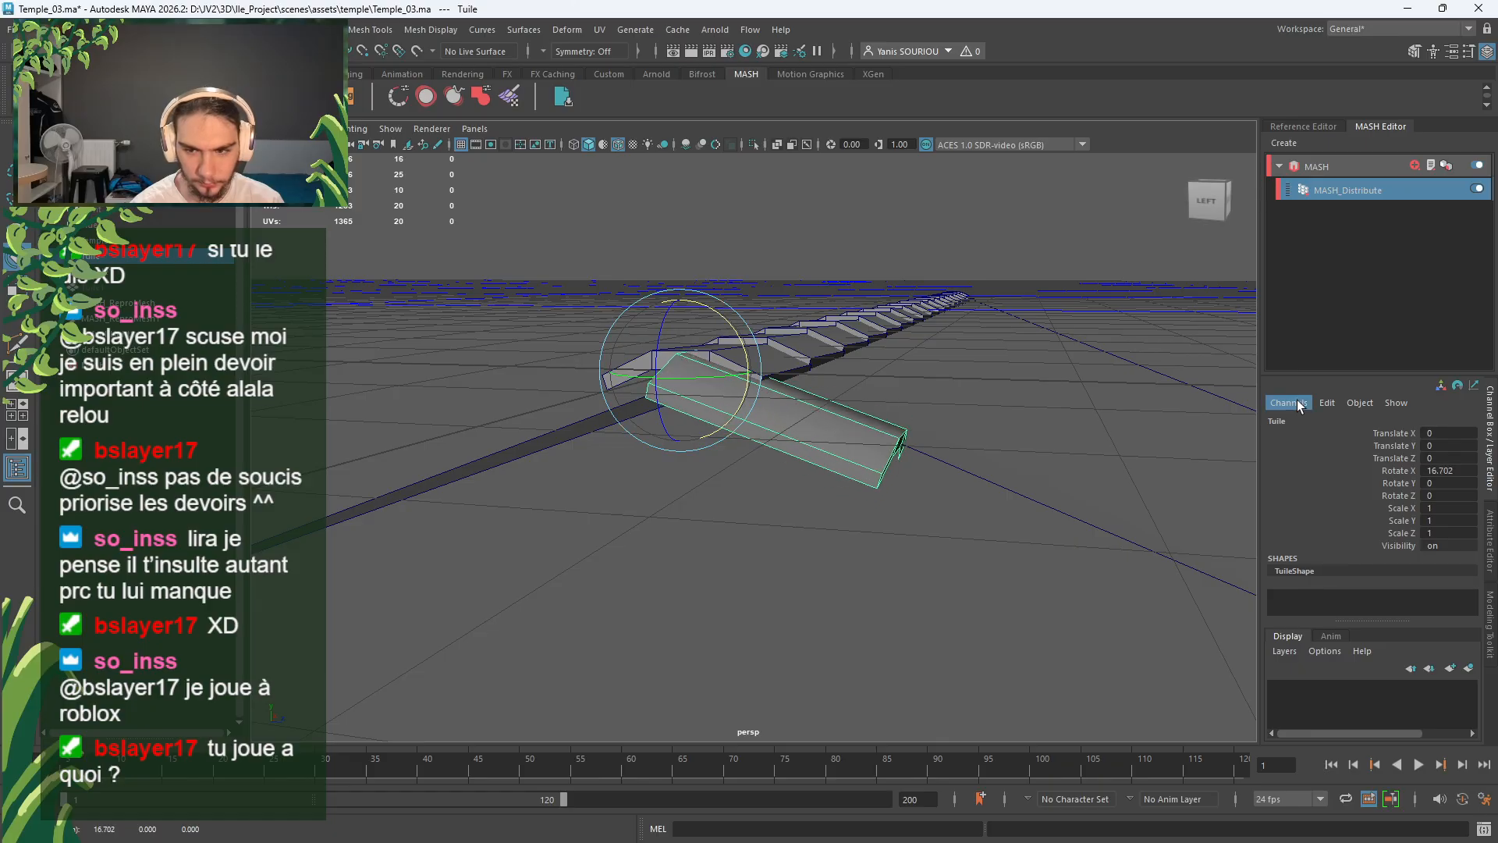
# Step: Set the Rotate X of the base Tuile tile to exactly 16
pyautogui.click(1441, 470)
pyautogui.write('16')
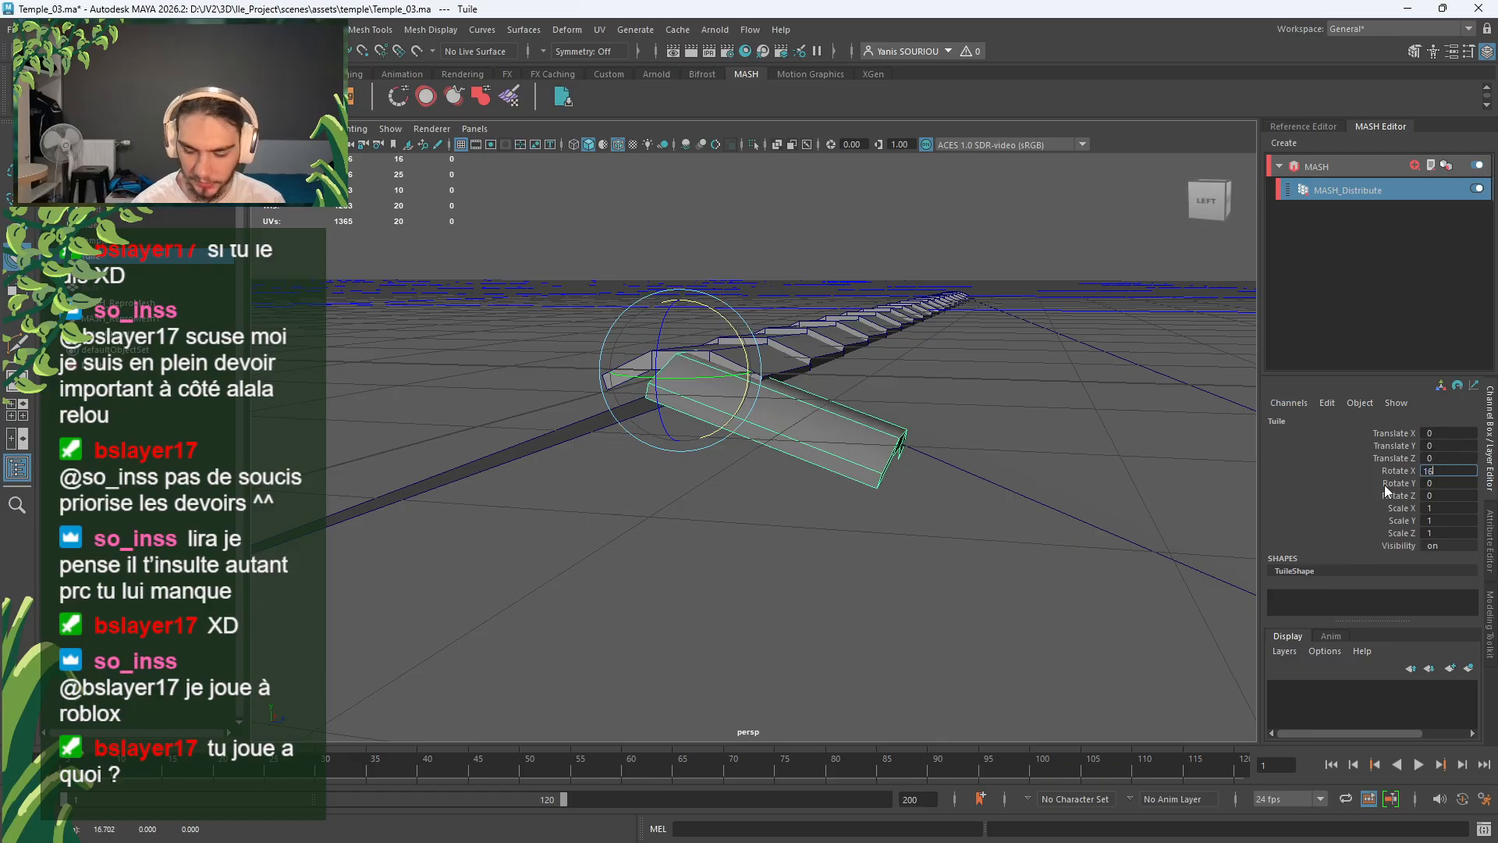
pyautogui.press('Return')
pyautogui.keyDown('alt'); pyautogui.moveTo(1013, 496); pyautogui.dragTo(913, 493); pyautogui.keyUp('alt')
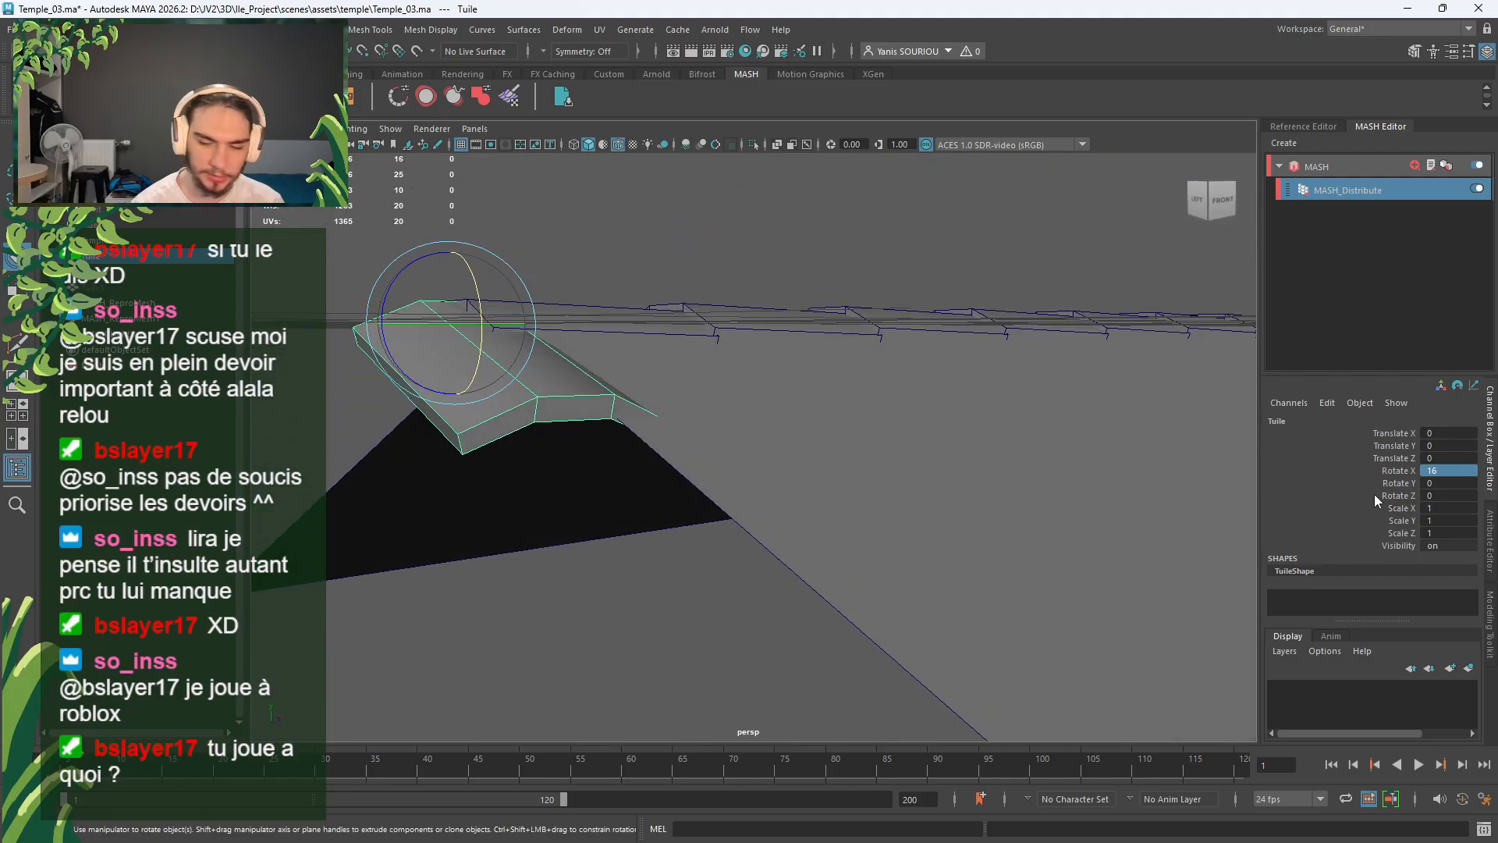
pyautogui.keyDown('alt'); pyautogui.moveTo(1080, 564); pyautogui.dragTo(730, 609); pyautogui.keyUp('alt')
pyautogui.scroll(-4, 730, 608)
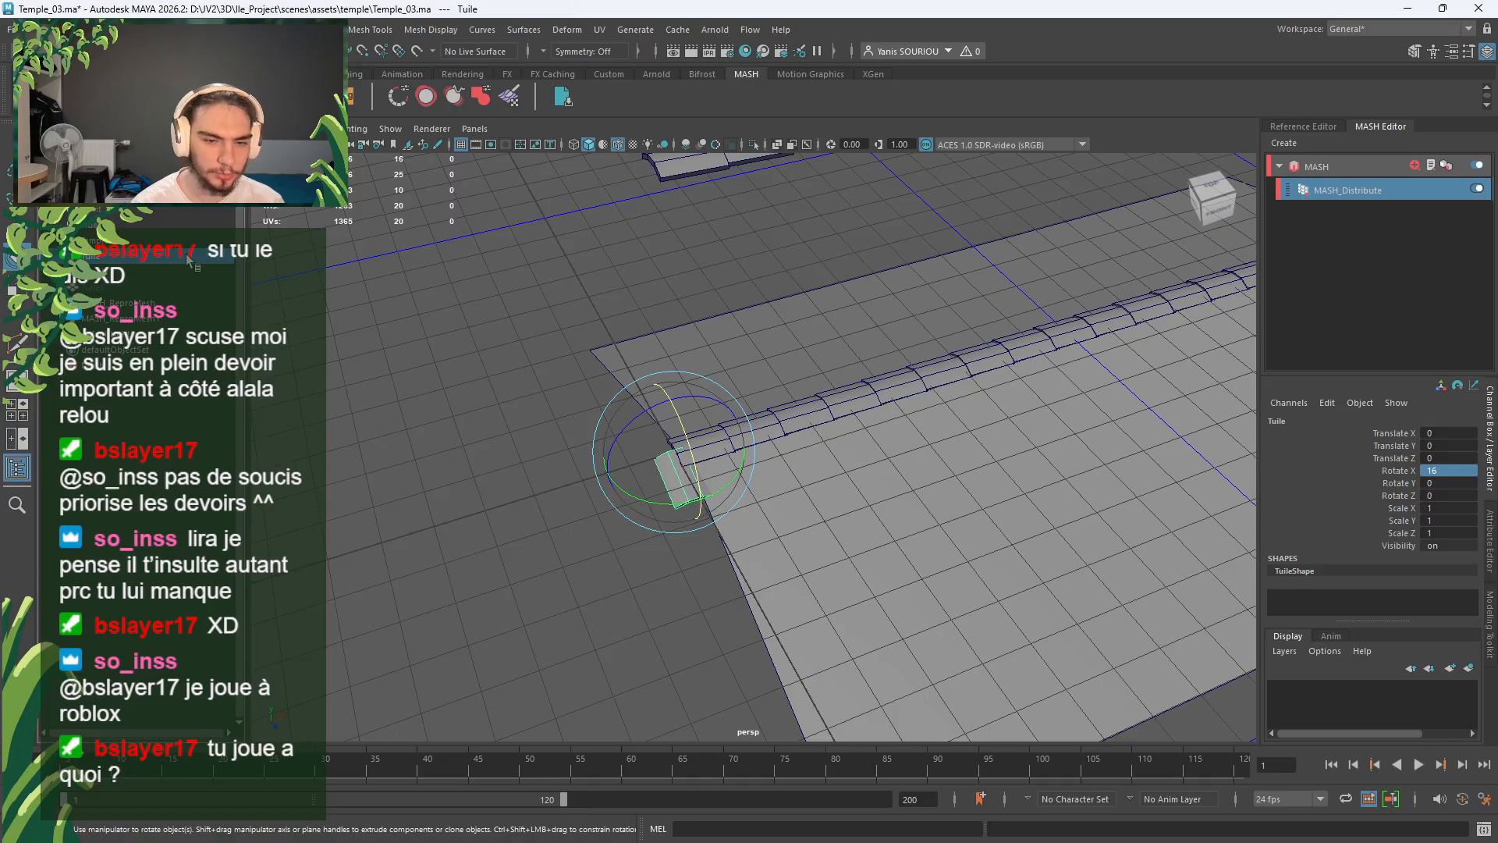
# Step: Delete the original MASH network with its ridge tile row MASH_ReproMesh, keeping the raised duplicate row
pyautogui.click(473, 394)
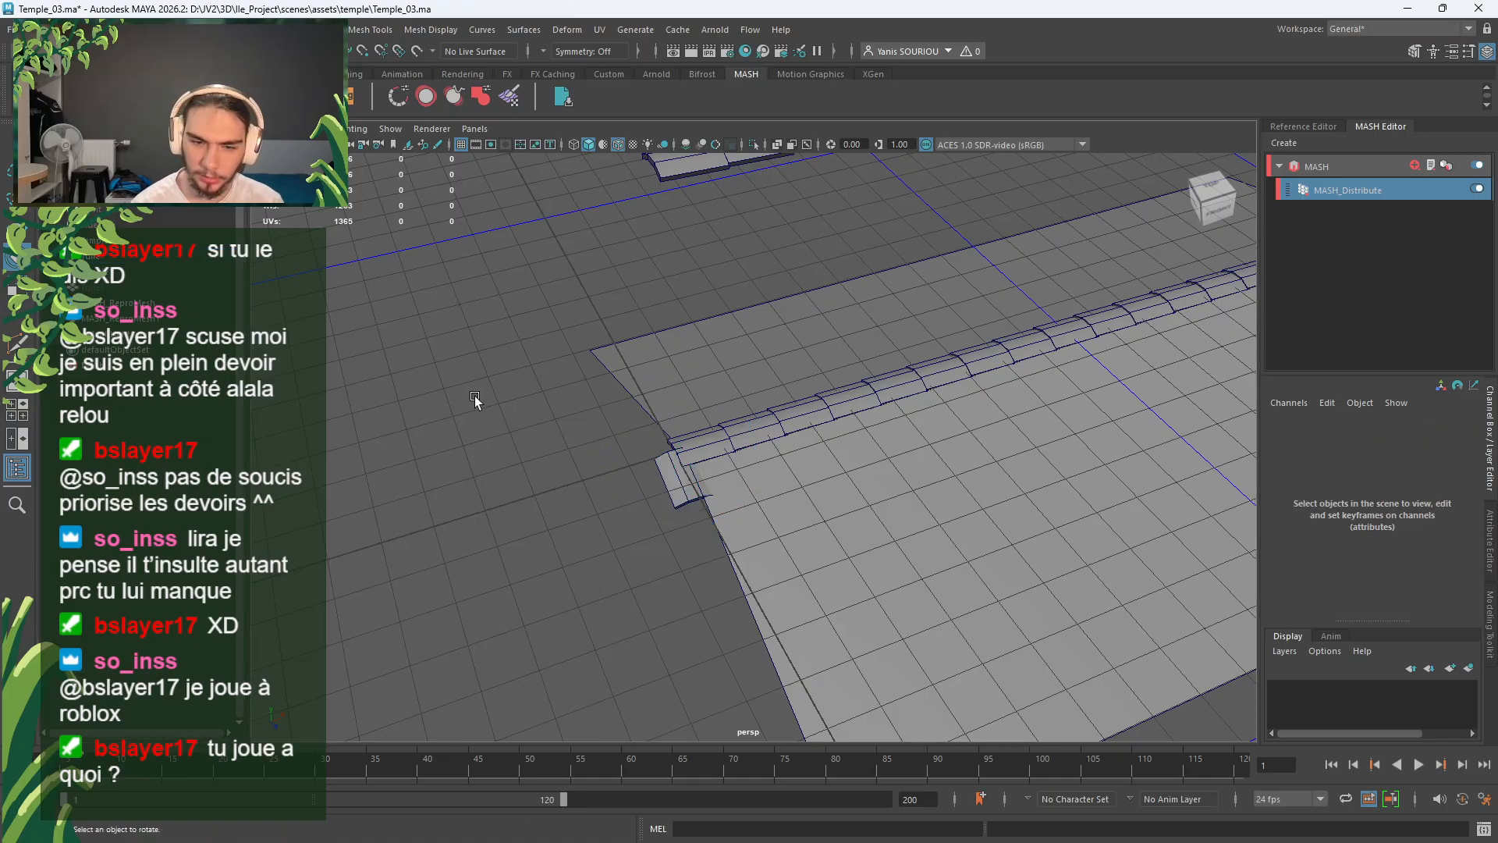
pyautogui.hotkey('ctrl', 's')
pyautogui.hotkey('ctrl', 'z')
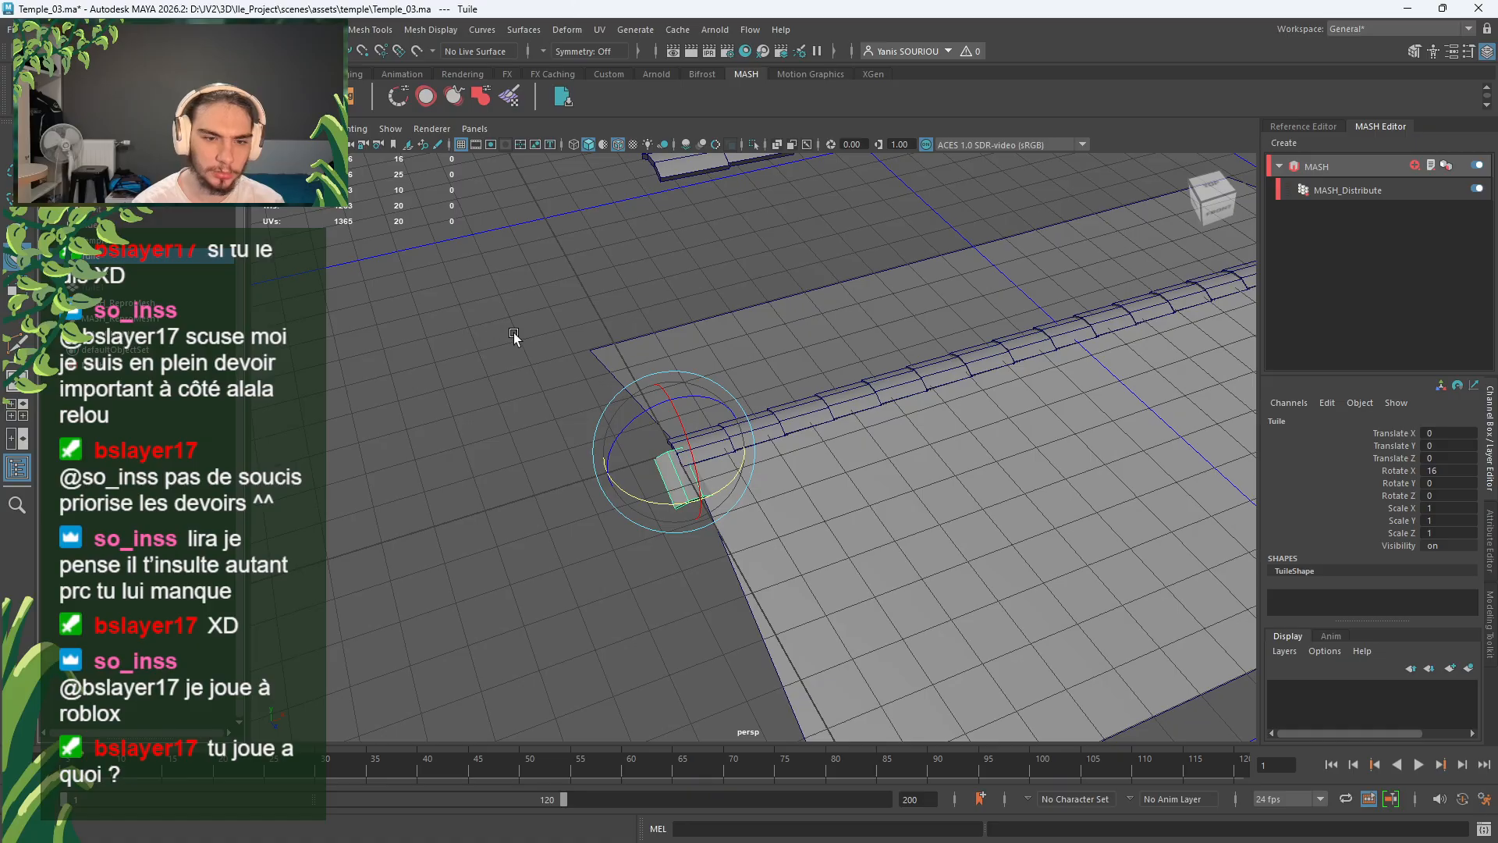
pyautogui.click(503, 382)
pyautogui.click(170, 318)
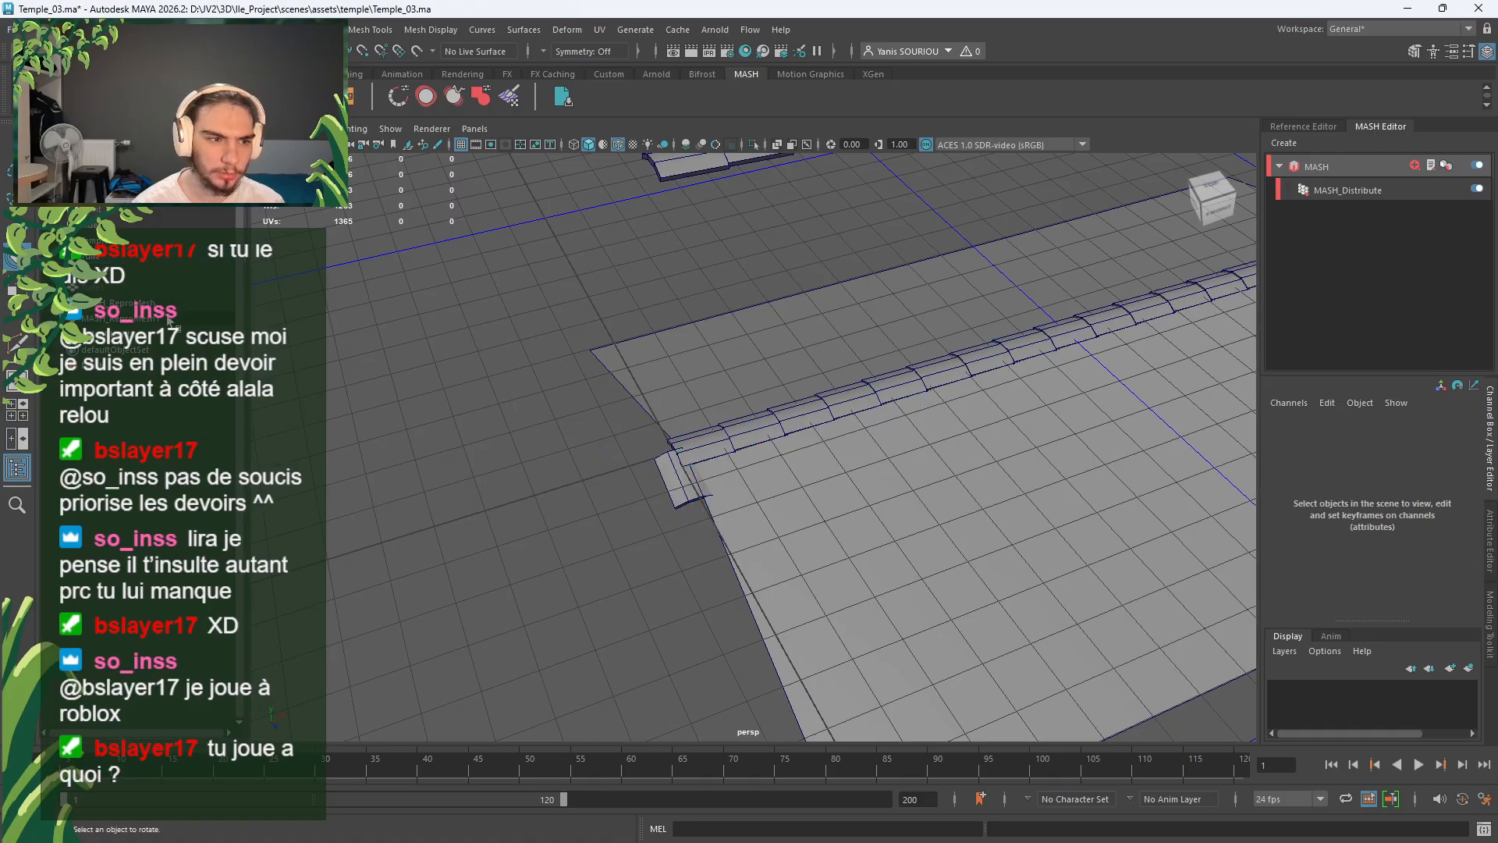
pyautogui.press('f')
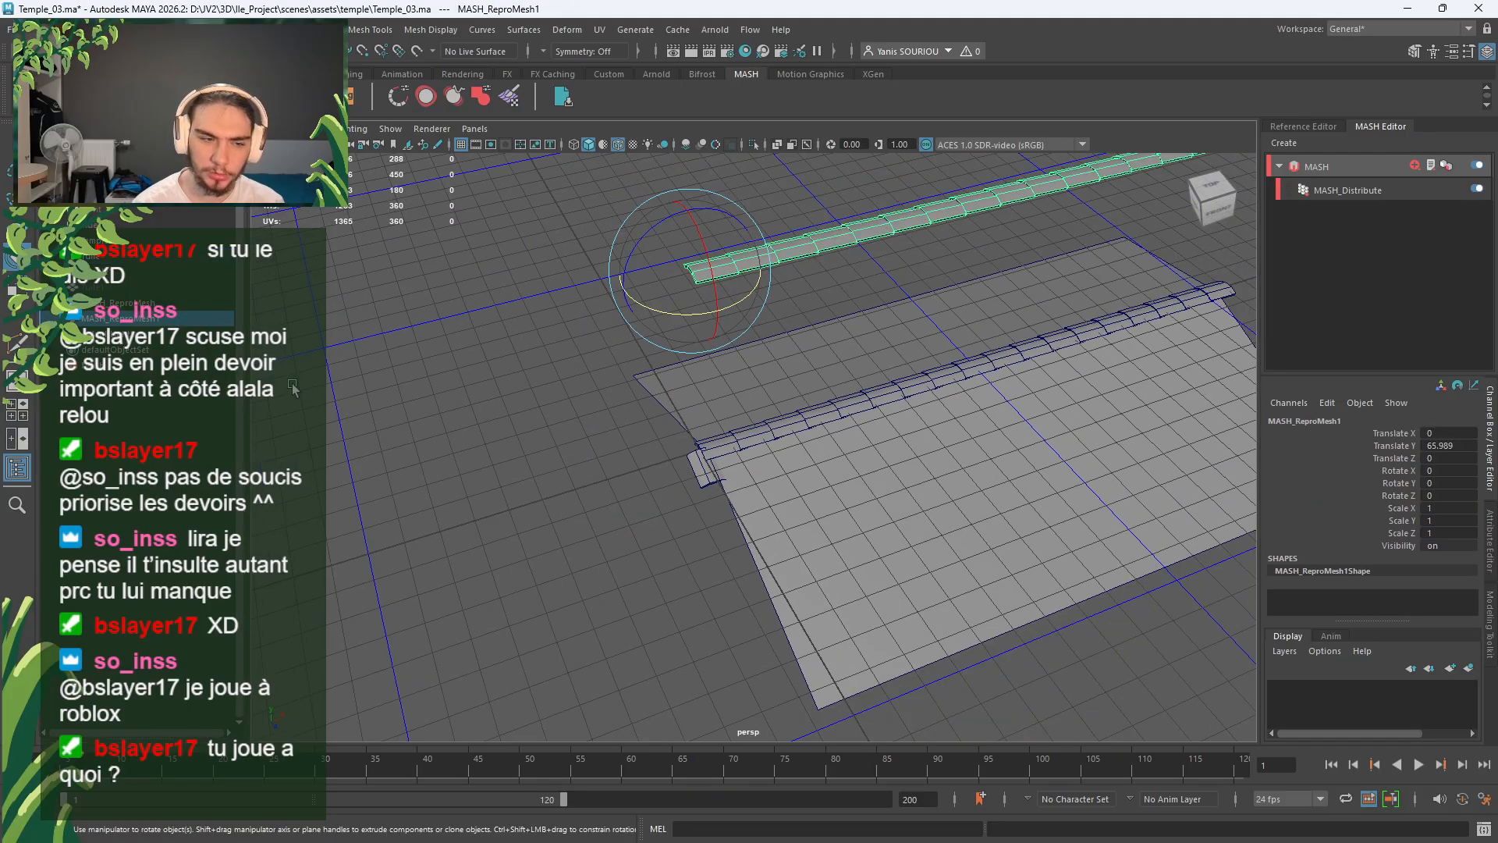
pyautogui.click(171, 302)
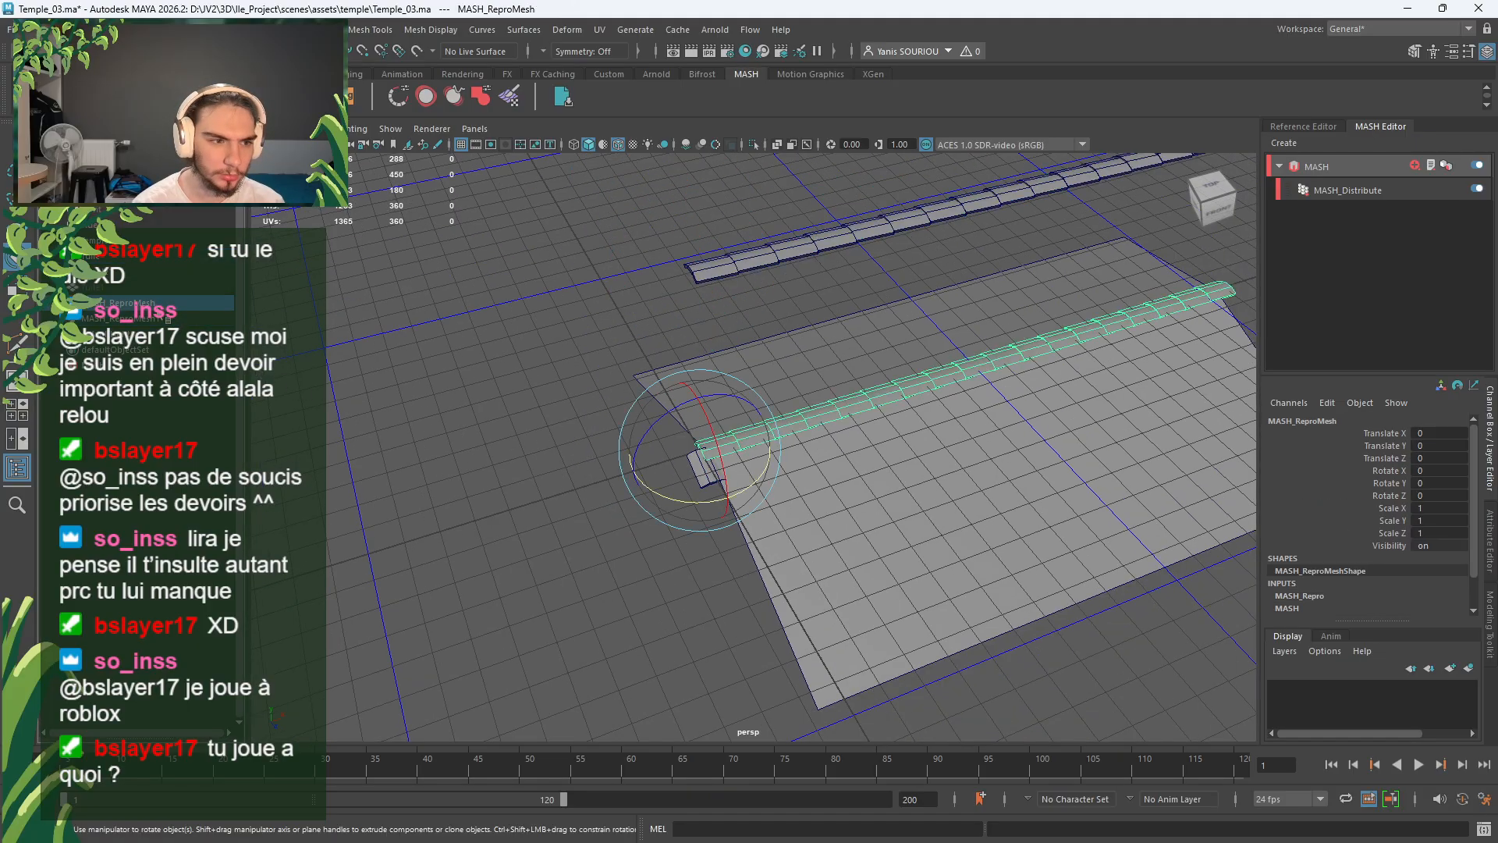
pyautogui.click(1221, 288)
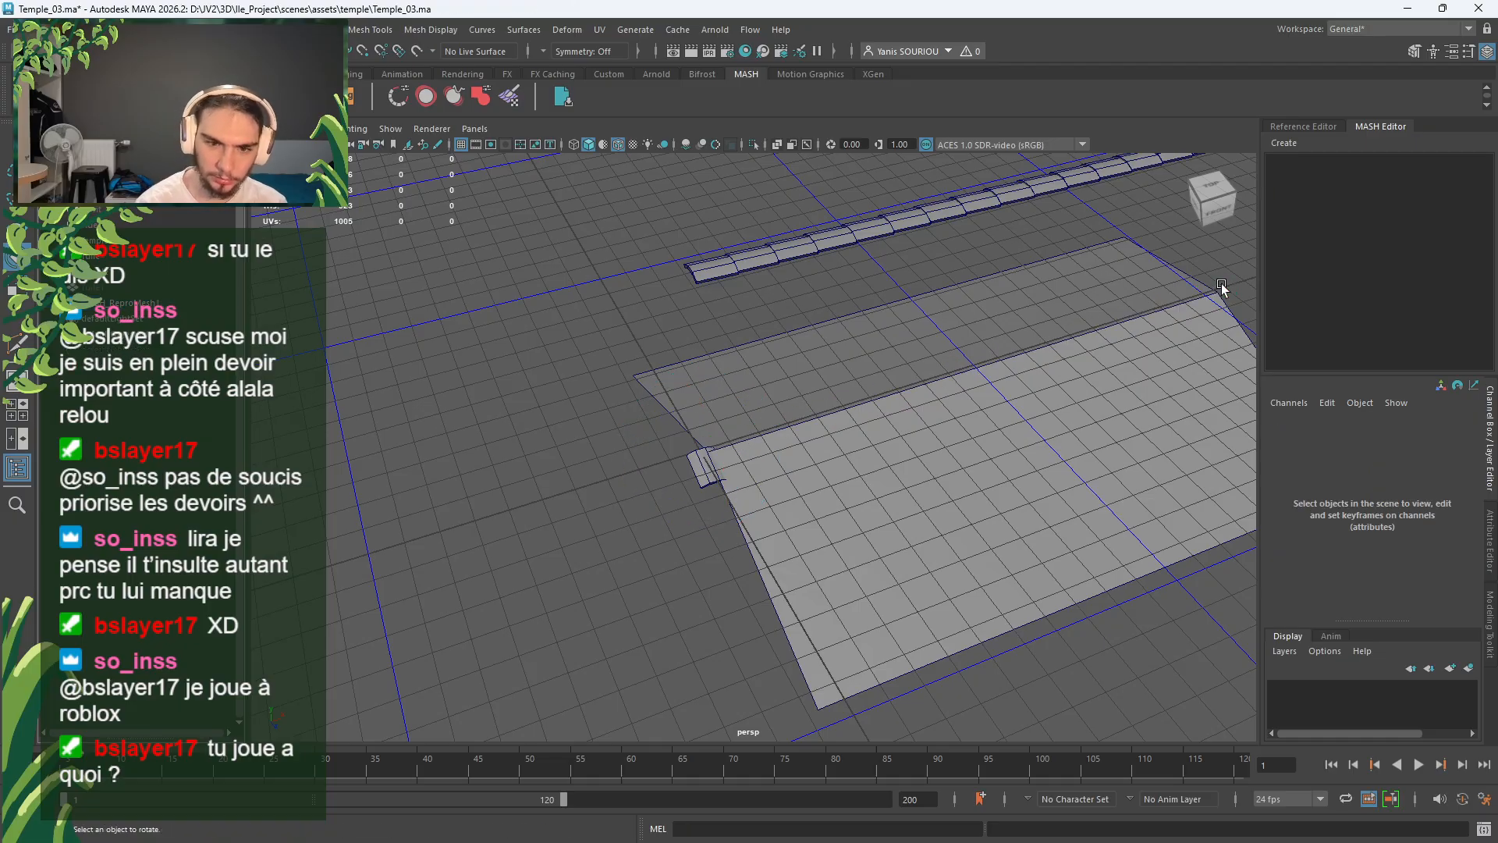
pyautogui.click(185, 287)
pyautogui.press('Delete')
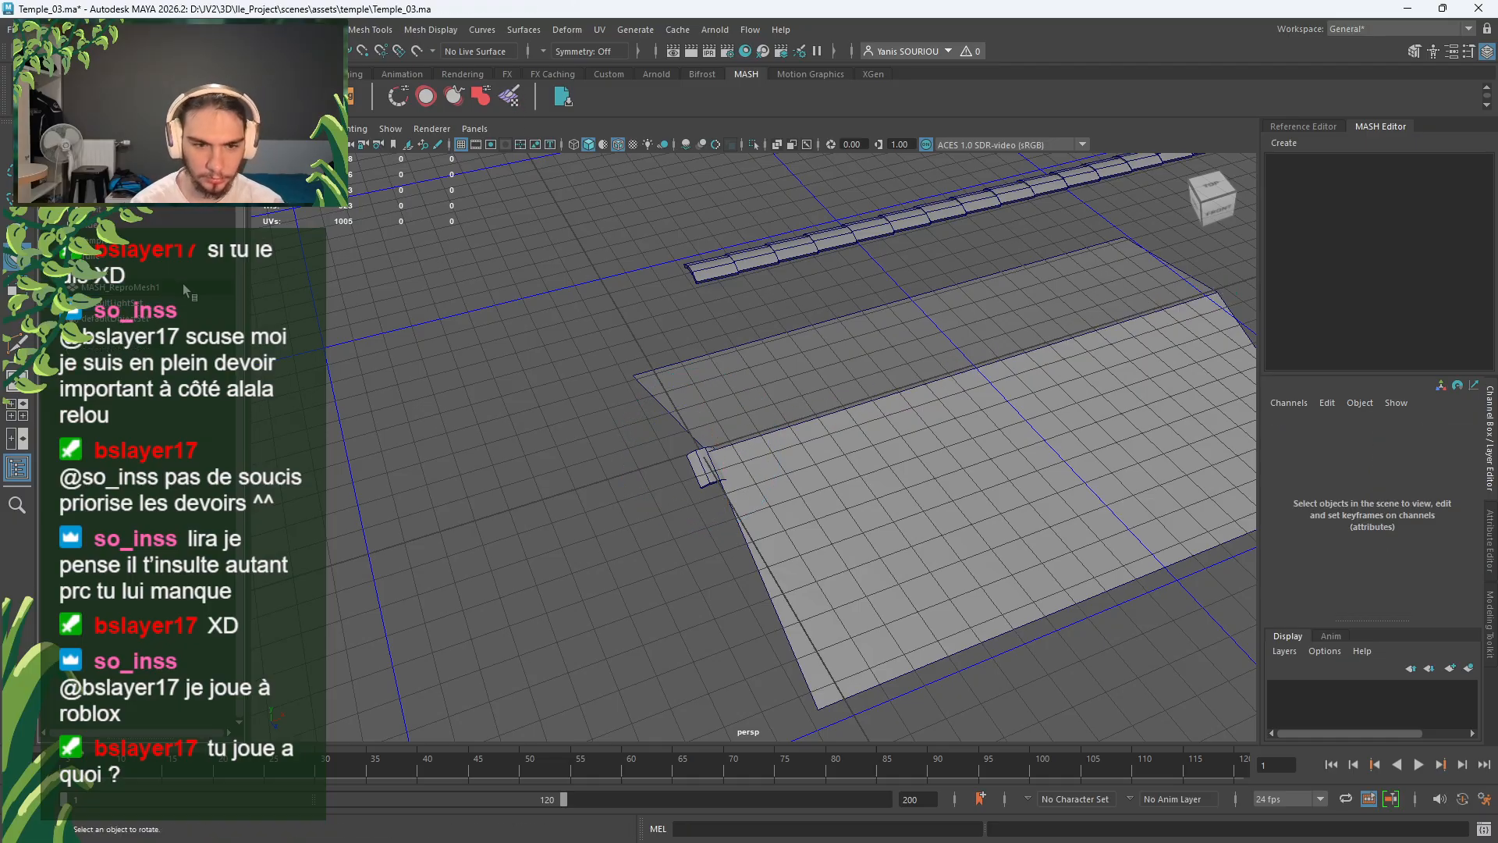
# Step: Create a new MASH network from the tilted Tuile tile and open its MASH_Distribute settings
pyautogui.click(177, 260)
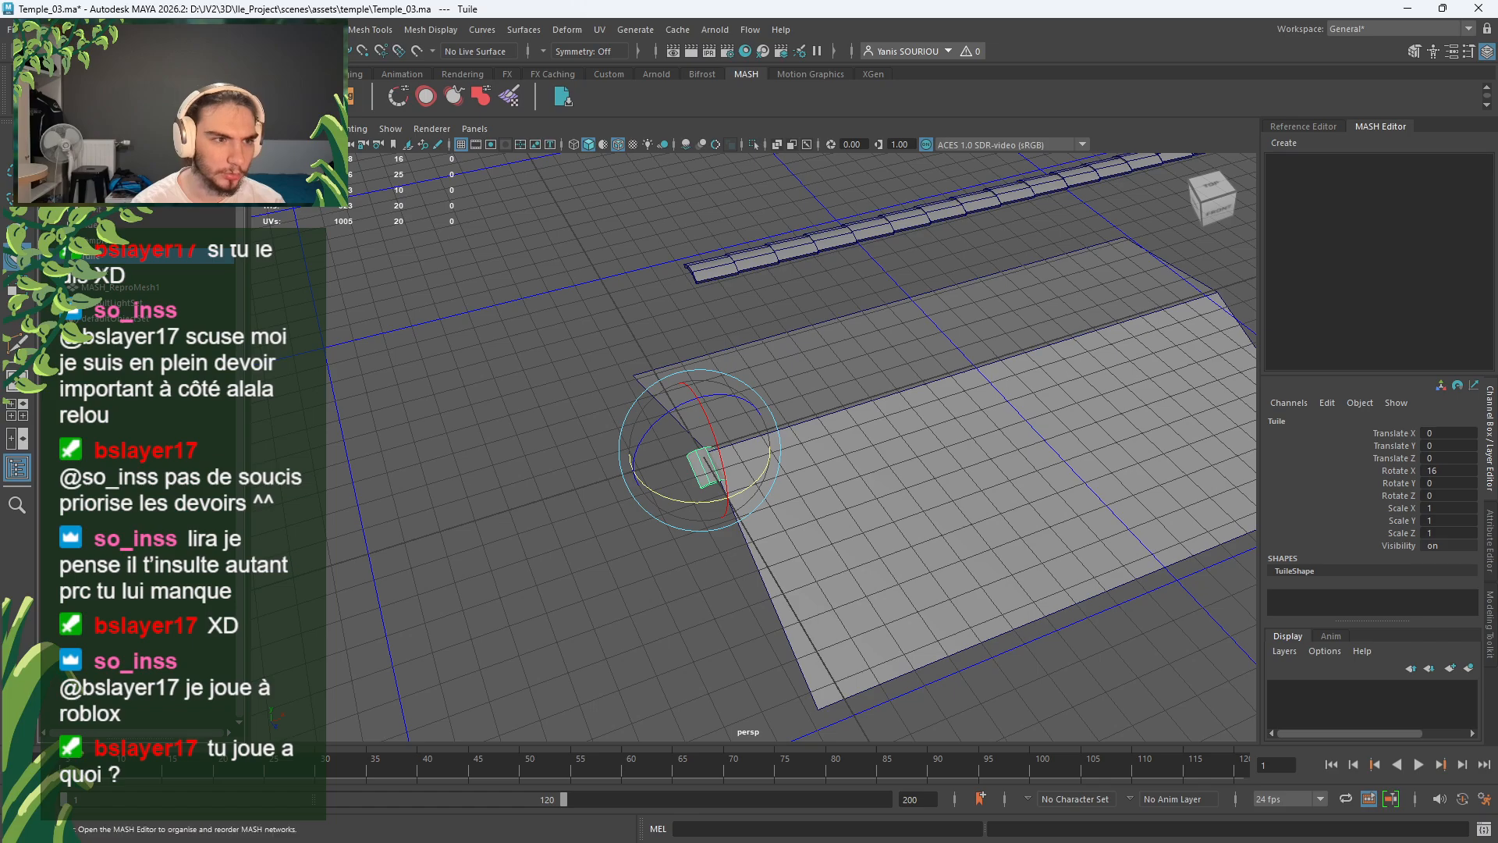
pyautogui.click(1286, 145)
pyautogui.click(1319, 161)
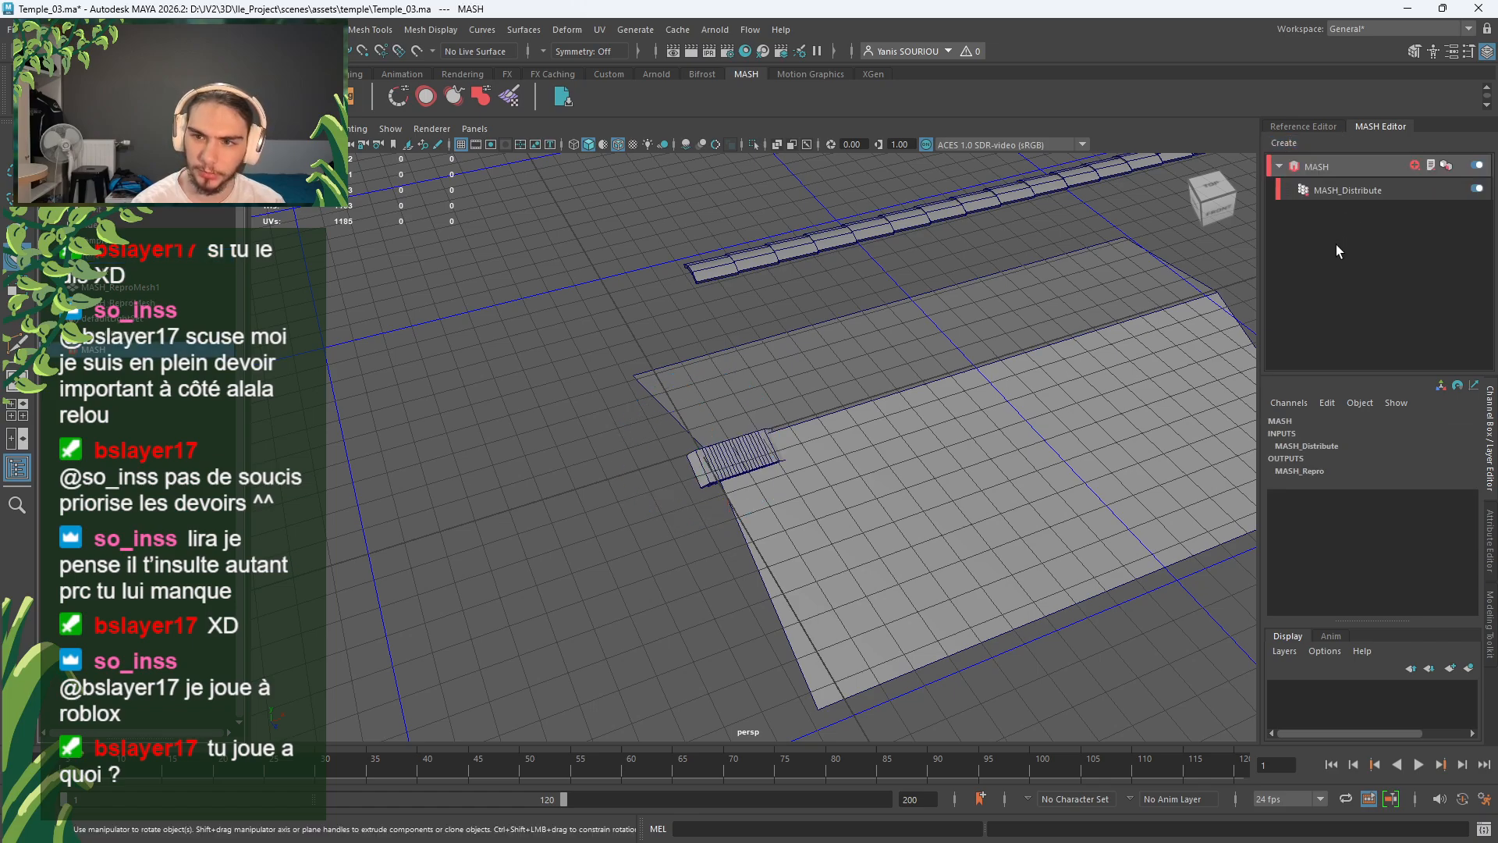
pyautogui.click(1342, 190)
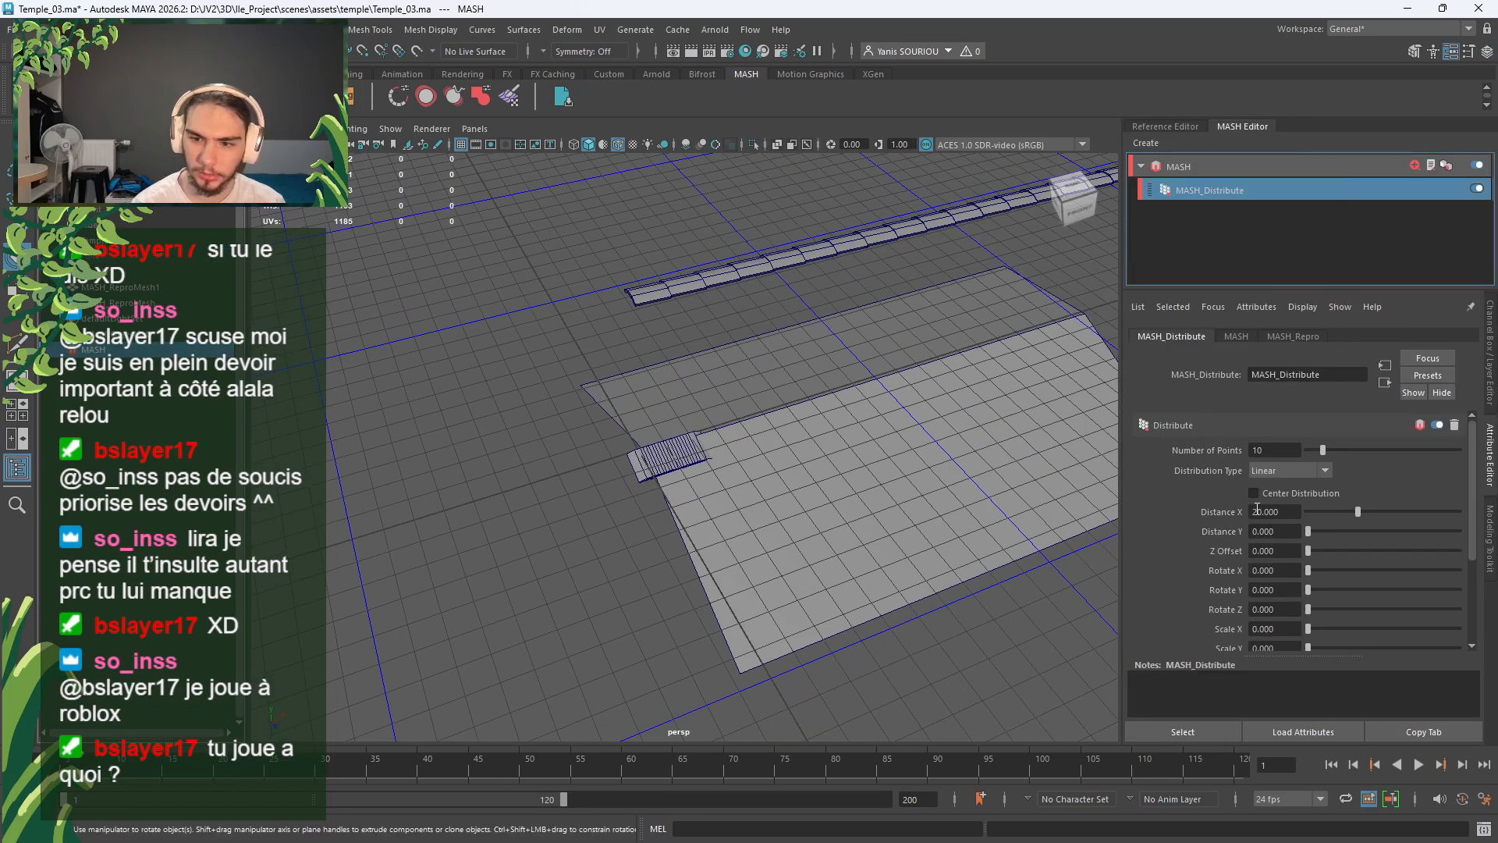
# Step: Spread the tilted tiles along the whole ridge by setting the Distance X of MASH_Distribute to 200
pyautogui.moveTo(1359, 511); pyautogui.dragTo(1441, 512)
pyautogui.click(1282, 512)
pyautogui.write('200')
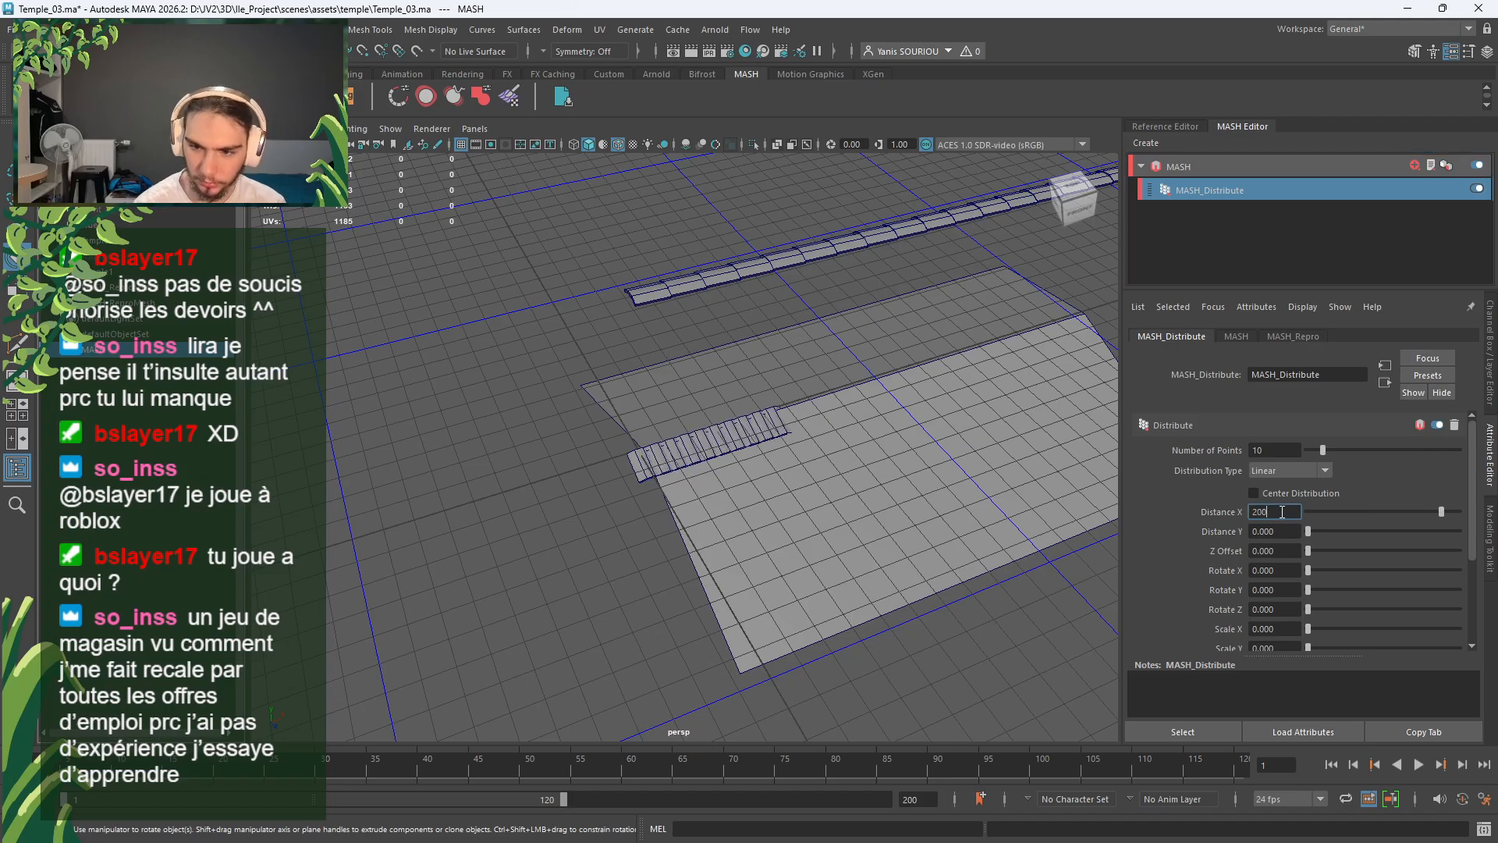
pyautogui.press('Return')
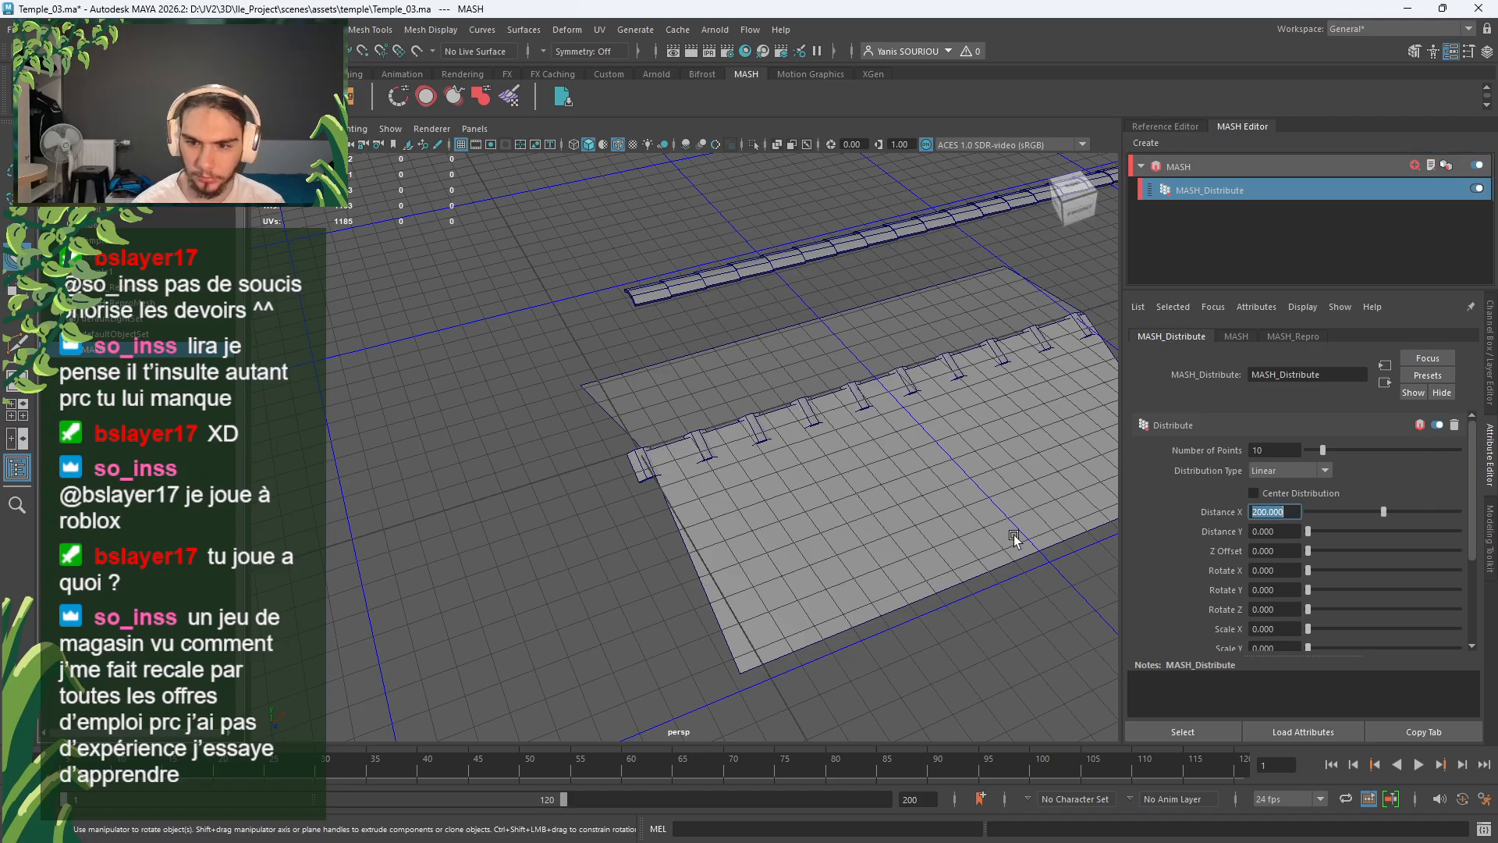
# Step: Increase the number of points of MASH_Distribute to 24 to fill the gaps between the tilted tiles
pyautogui.keyDown('alt'); pyautogui.moveTo(1014, 535); pyautogui.dragTo(827, 546, button='middle'); pyautogui.keyUp('alt')
pyautogui.moveTo(1308, 534); pyautogui.dragTo(1264, 585)
pyautogui.scroll(-3, 1242, 613)
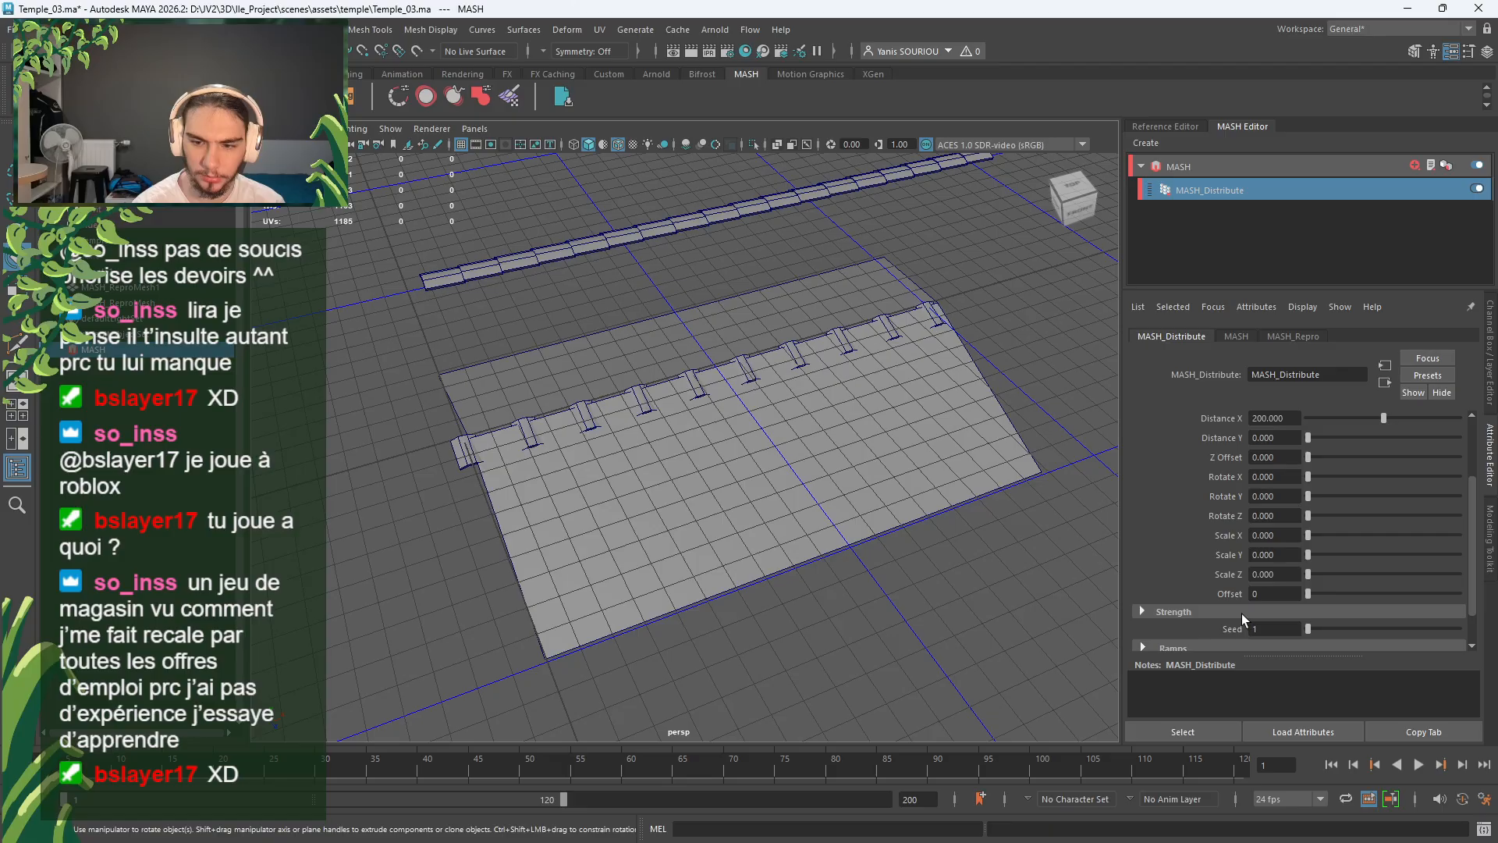
pyautogui.scroll(3, 1242, 613)
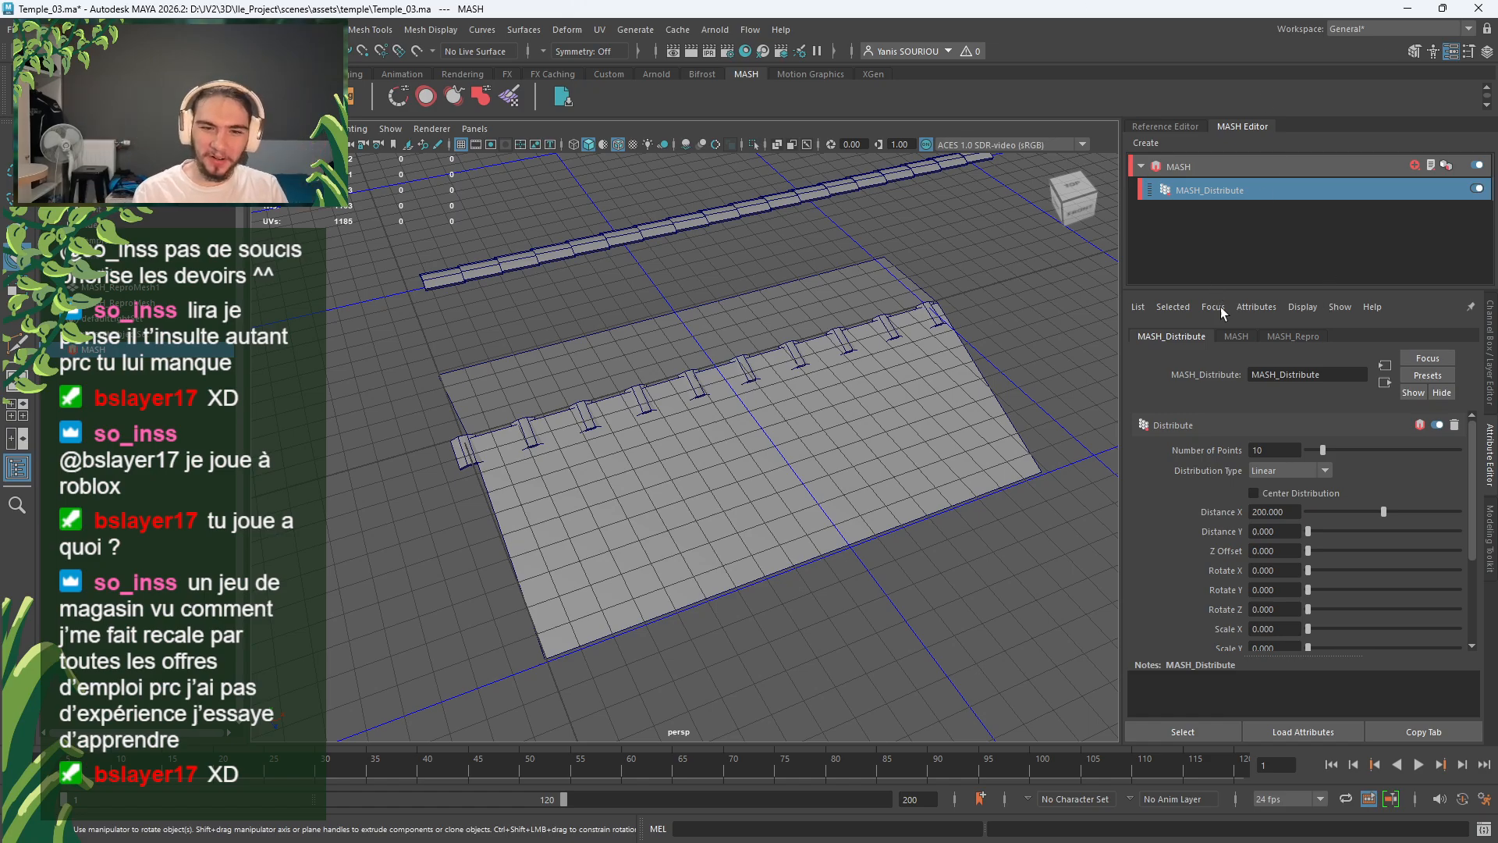
pyautogui.moveTo(1317, 450); pyautogui.dragTo(1345, 453)
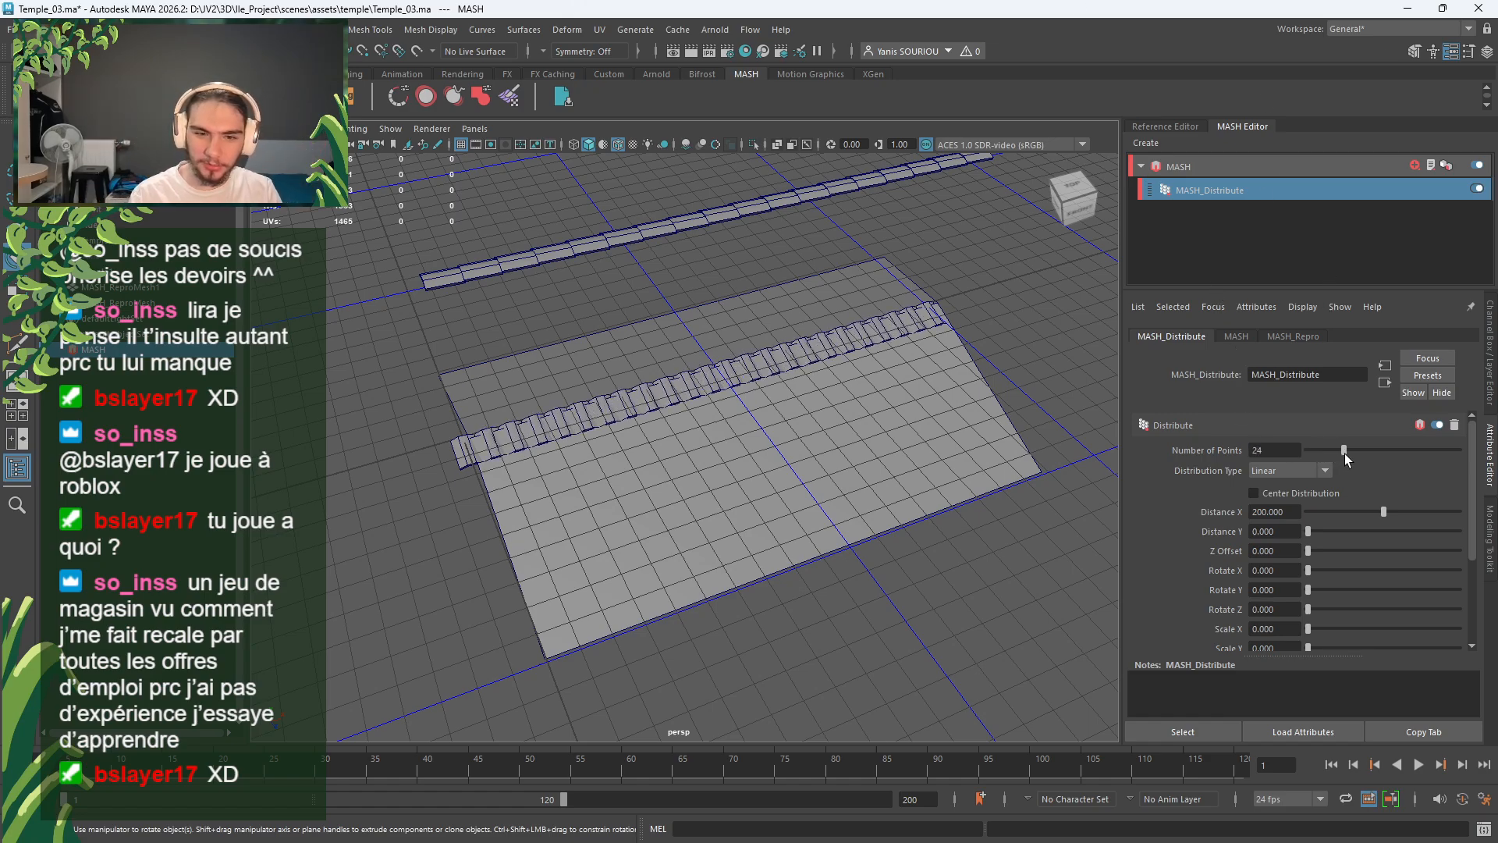
# Step: Check the tile spacing at the far end of the roof and add one more point to MASH_Distribute
pyautogui.moveTo(689, 465)
pyautogui.keyDown('alt'); pyautogui.mouseDown()
pyautogui.moveTo(504, 451)
pyautogui.moveTo(773, 391)
pyautogui.moveTo(821, 428)
pyautogui.moveTo(702, 458)
pyautogui.moveTo(822, 454)
pyautogui.moveTo(680, 463)
pyautogui.mouseUp(); pyautogui.keyUp('alt')
pyautogui.scroll(5, 681, 463)
pyautogui.keyDown('alt'); pyautogui.moveTo(681, 464); pyautogui.dragTo(639, 382, button='middle'); pyautogui.keyUp('alt')
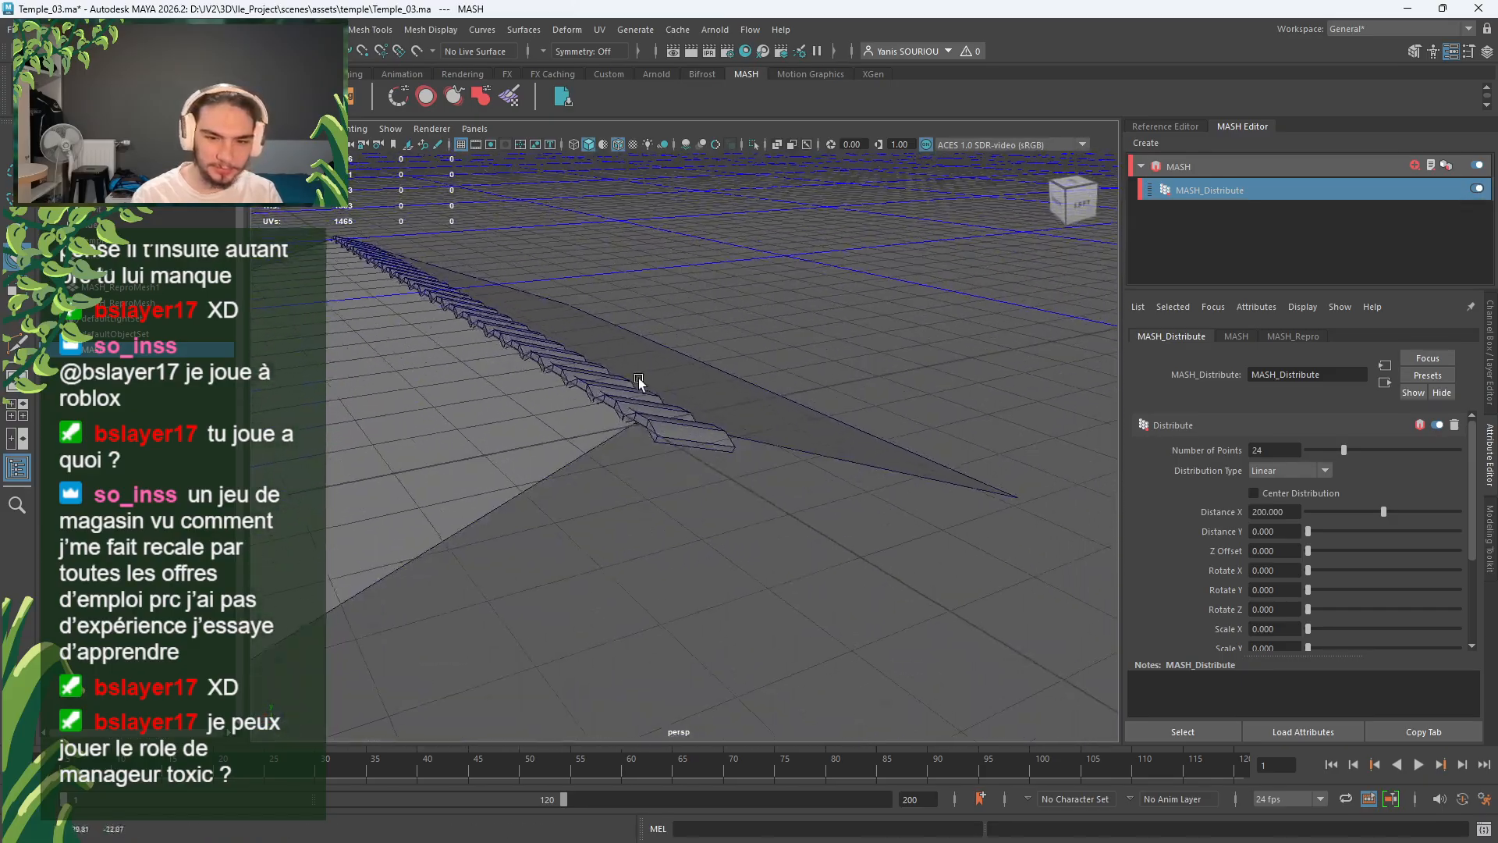
pyautogui.keyDown('alt'); pyautogui.moveTo(639, 383); pyautogui.dragTo(780, 415); pyautogui.keyUp('alt')
pyautogui.keyDown('alt'); pyautogui.moveTo(779, 416); pyautogui.dragTo(618, 341, button='middle'); pyautogui.keyUp('alt')
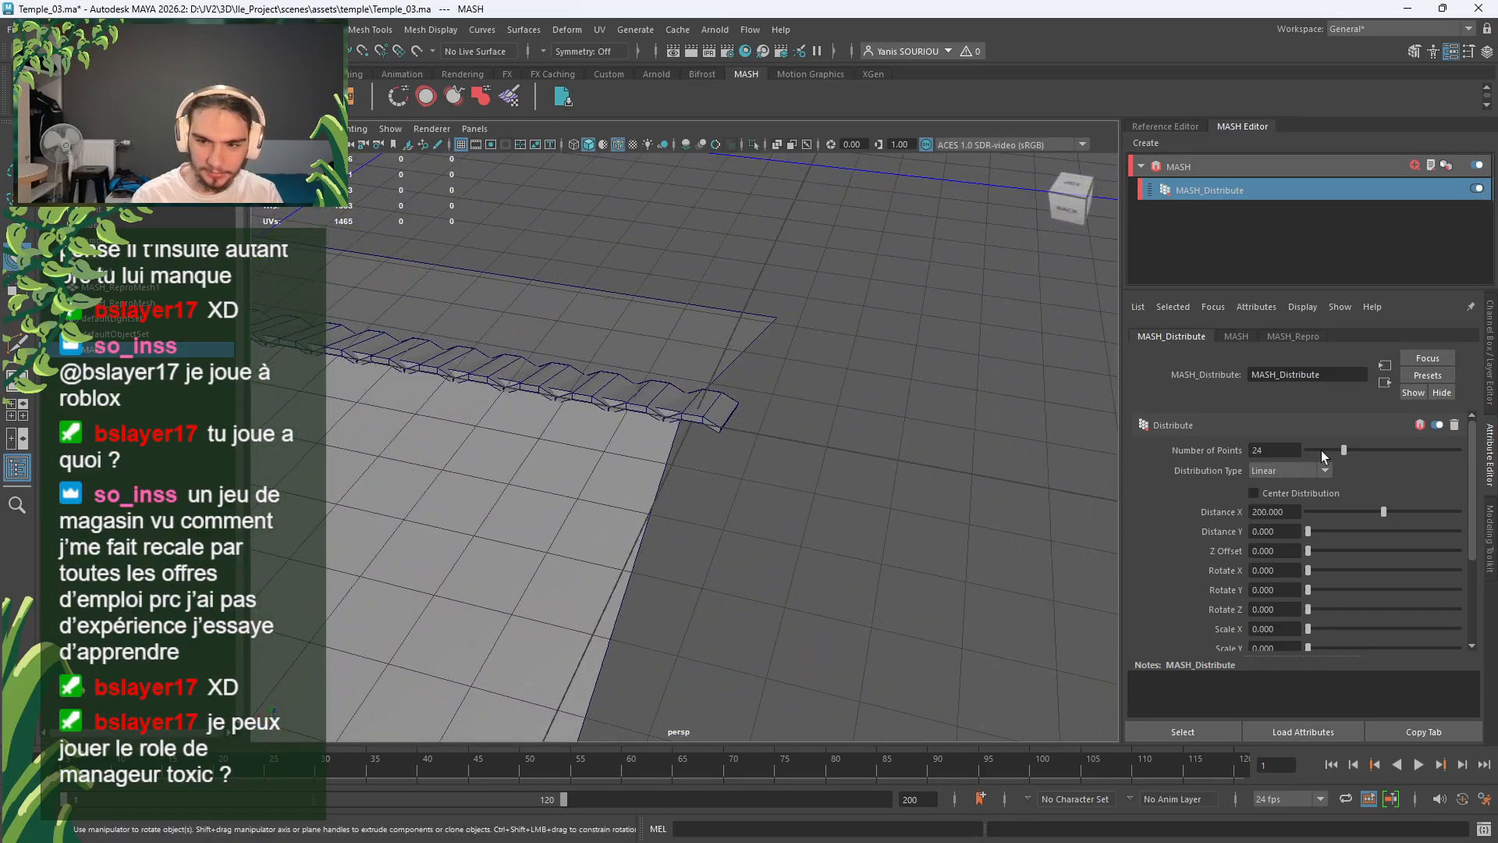
pyautogui.moveTo(1343, 458); pyautogui.dragTo(1346, 459)
# Step: Shift the Temple1 roof mesh slightly along its X axis to adjust its edge against the end of the tile row
pyautogui.click(569, 485)
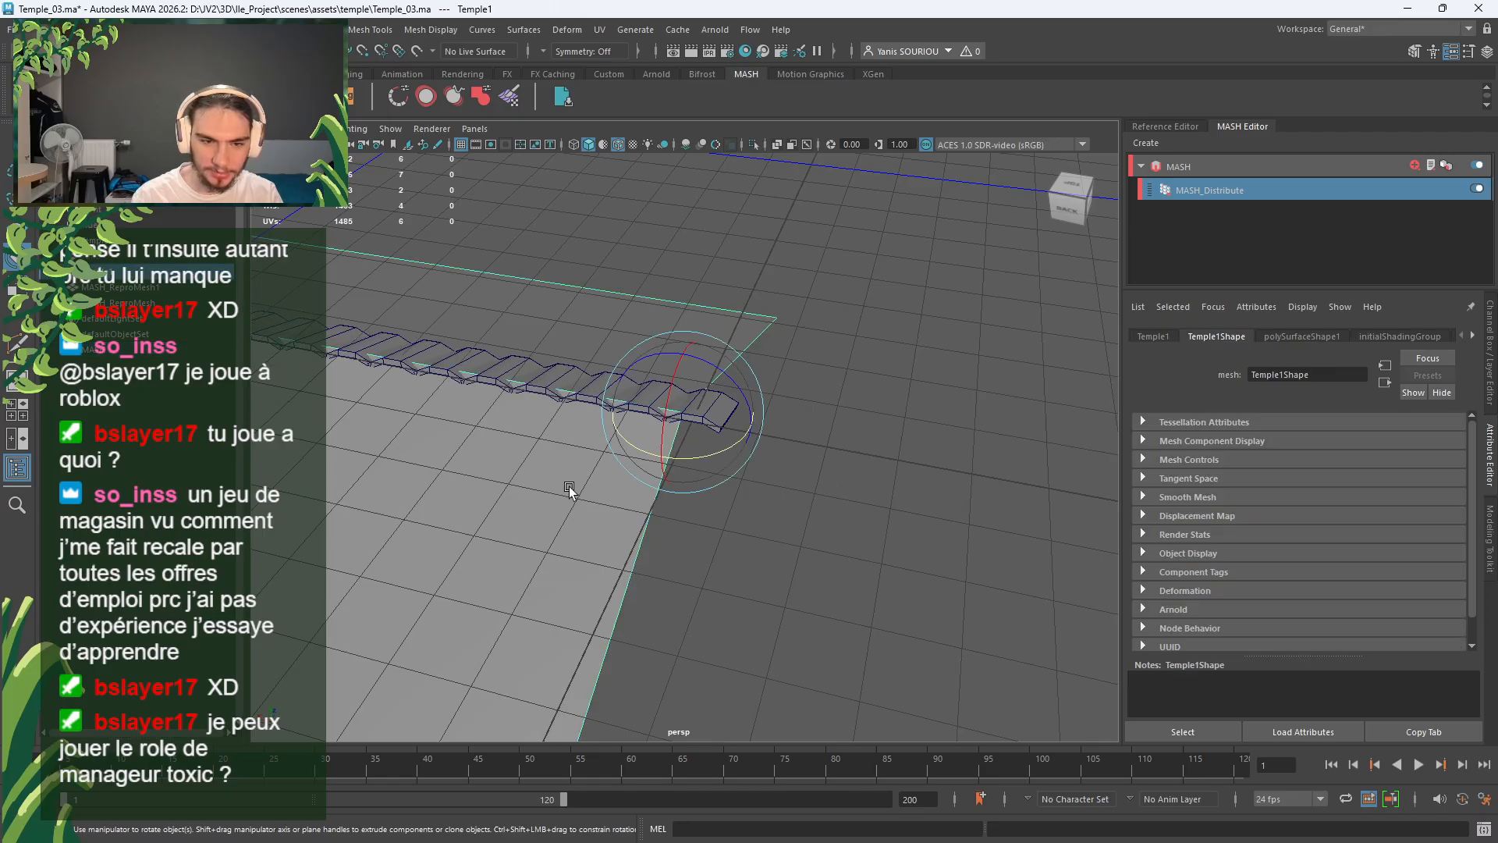
pyautogui.press('w')
pyautogui.moveTo(642, 414); pyautogui.dragTo(676, 416)
pyautogui.keyDown('alt'); pyautogui.moveTo(756, 478); pyautogui.dragTo(795, 491); pyautogui.keyUp('alt')
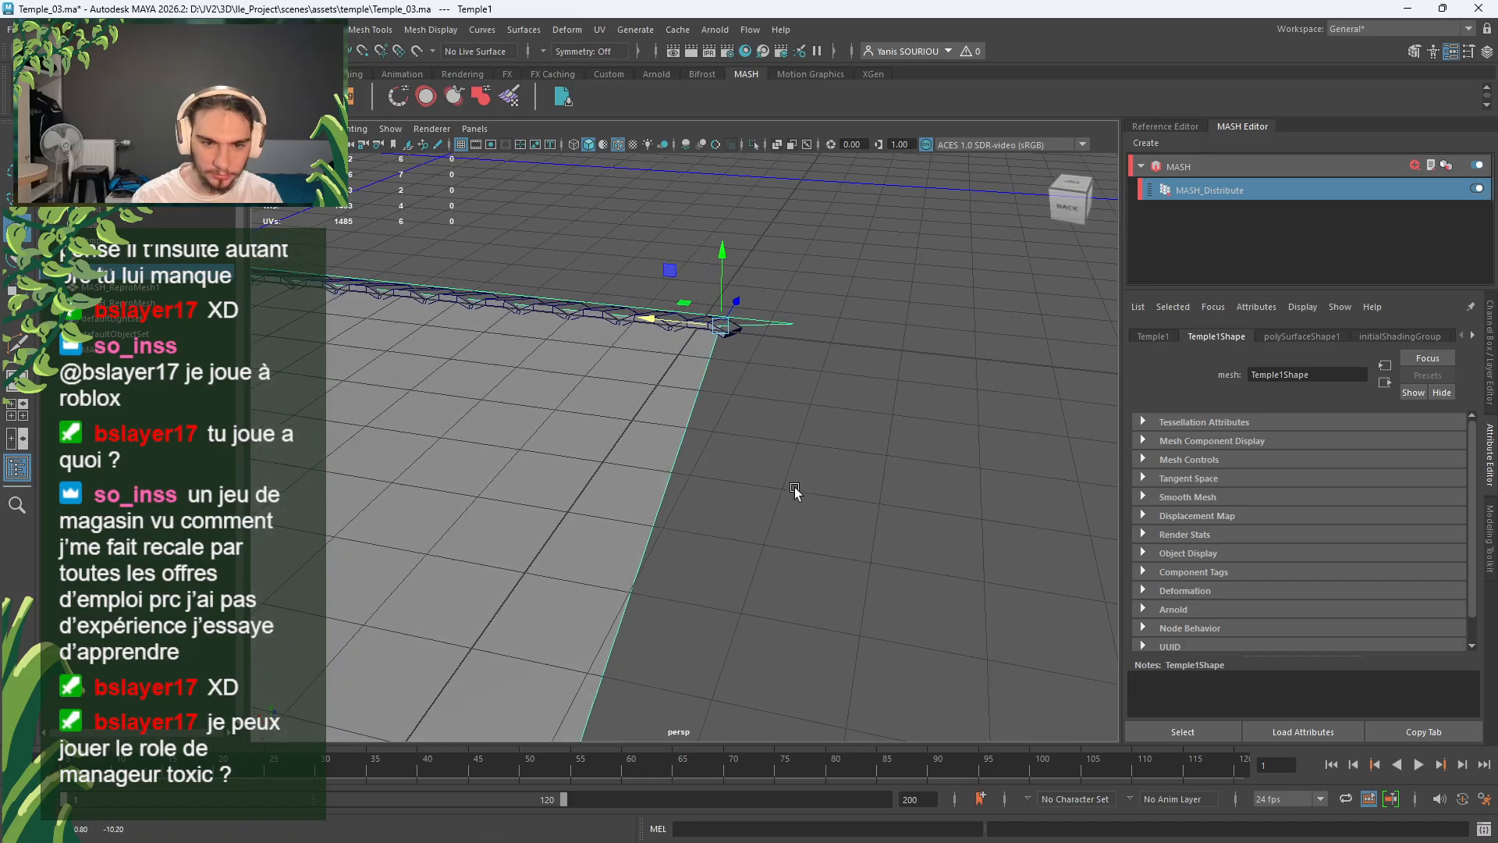
# Step: Fine-tune the position of the Temple1 roof mesh along the ridge so its edge lines up with the last tile
pyautogui.scroll(5, 791, 461)
pyautogui.moveTo(803, 425)
pyautogui.keyDown('alt'); pyautogui.mouseDown()
pyautogui.moveTo(822, 426)
pyautogui.moveTo(756, 492)
pyautogui.moveTo(712, 499)
pyautogui.mouseUp(); pyautogui.keyUp('alt')
pyautogui.scroll(5, 755, 549)
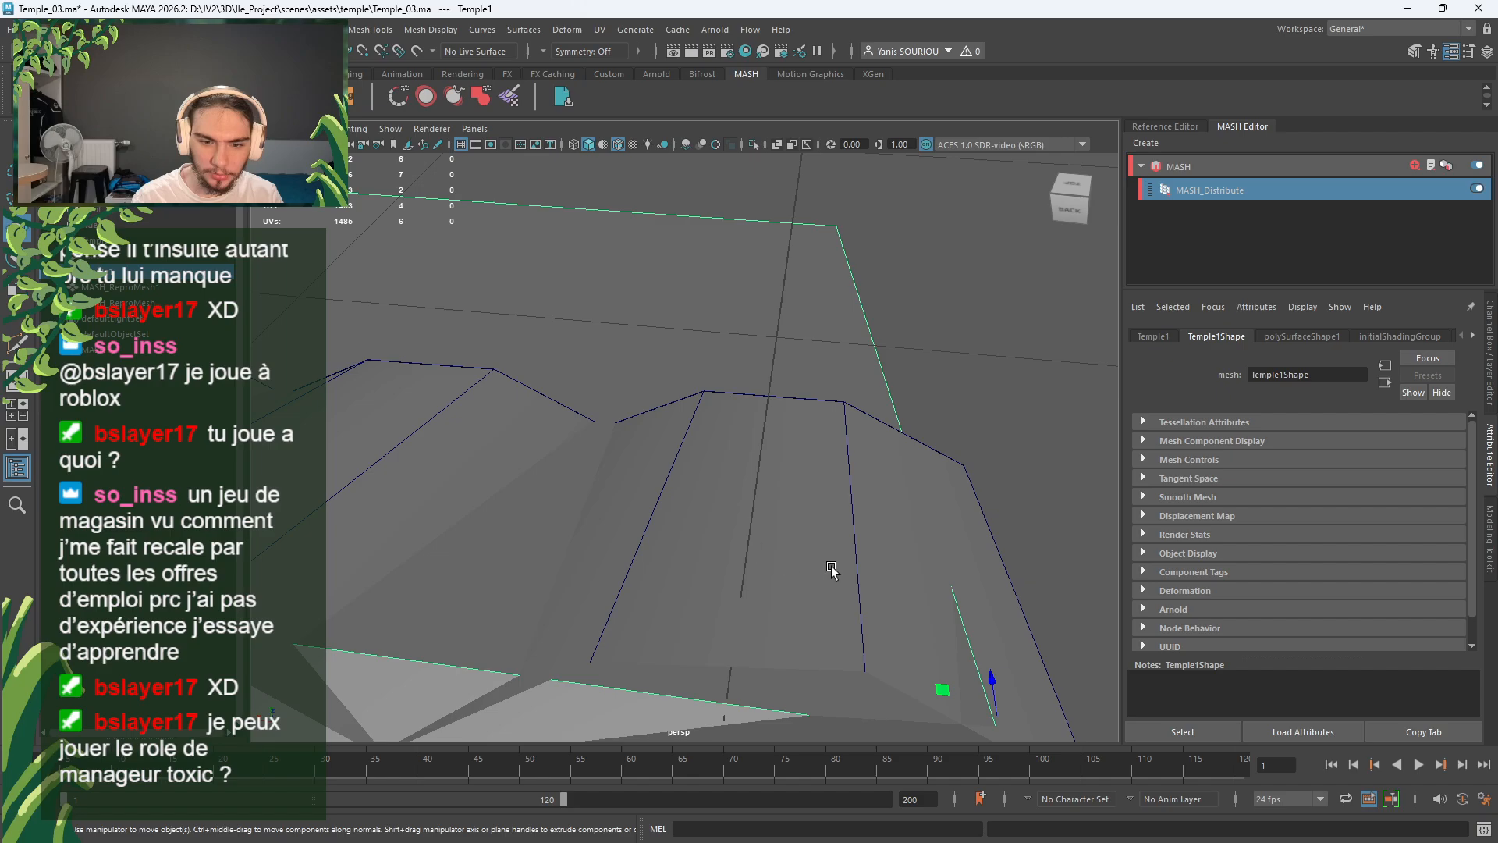
pyautogui.scroll(-5, 831, 570)
pyautogui.click(733, 537)
pyautogui.moveTo(719, 536); pyautogui.dragTo(715, 536)
pyautogui.keyDown('alt'); pyautogui.moveTo(766, 578); pyautogui.dragTo(771, 541); pyautogui.keyUp('alt')
pyautogui.scroll(-4, 771, 541)
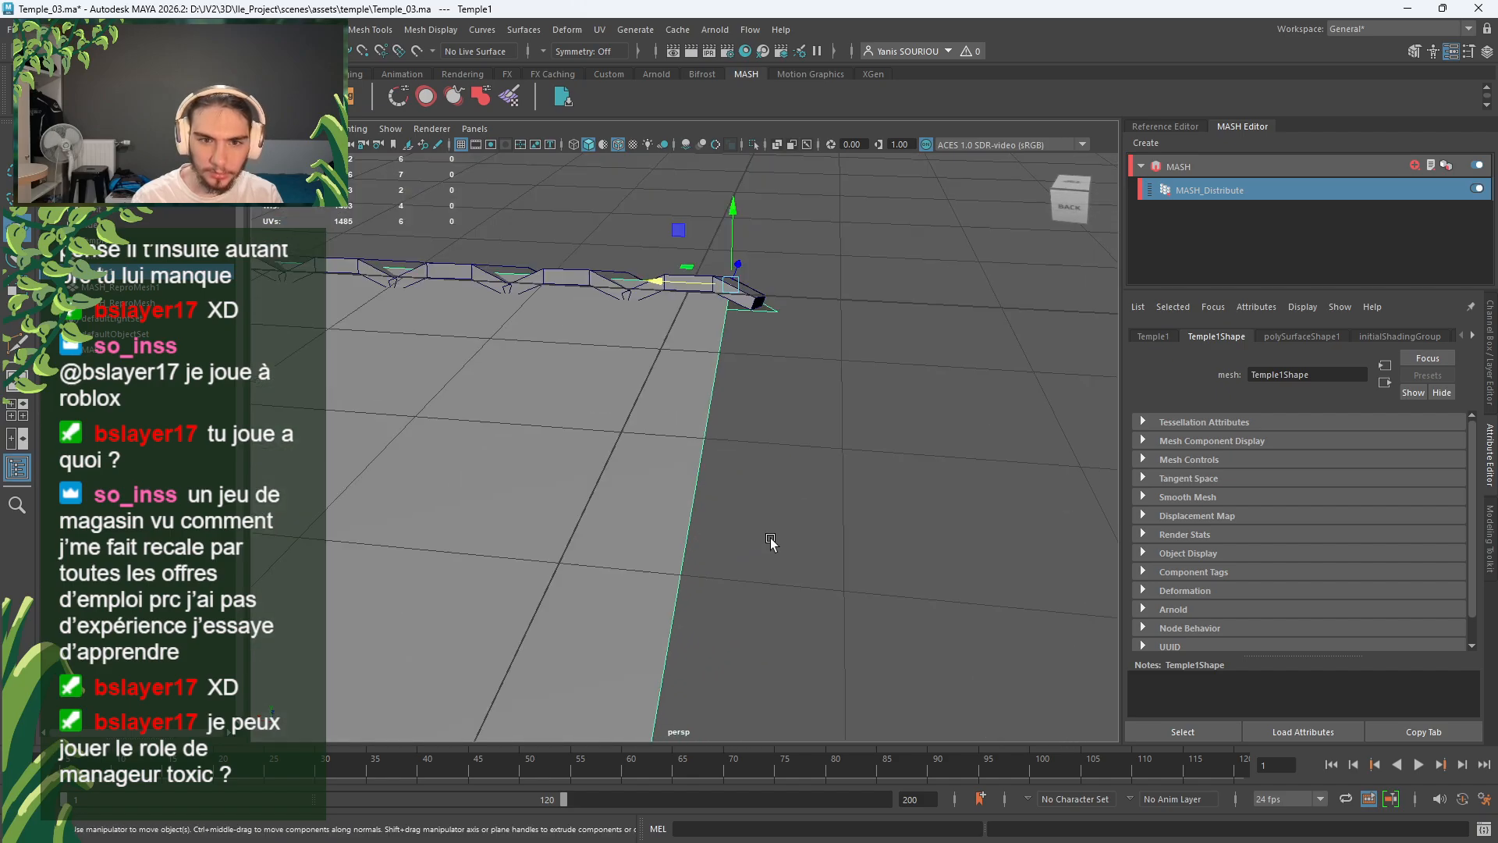
pyautogui.moveTo(690, 286); pyautogui.dragTo(791, 415)
pyautogui.scroll(-3, 668, 419)
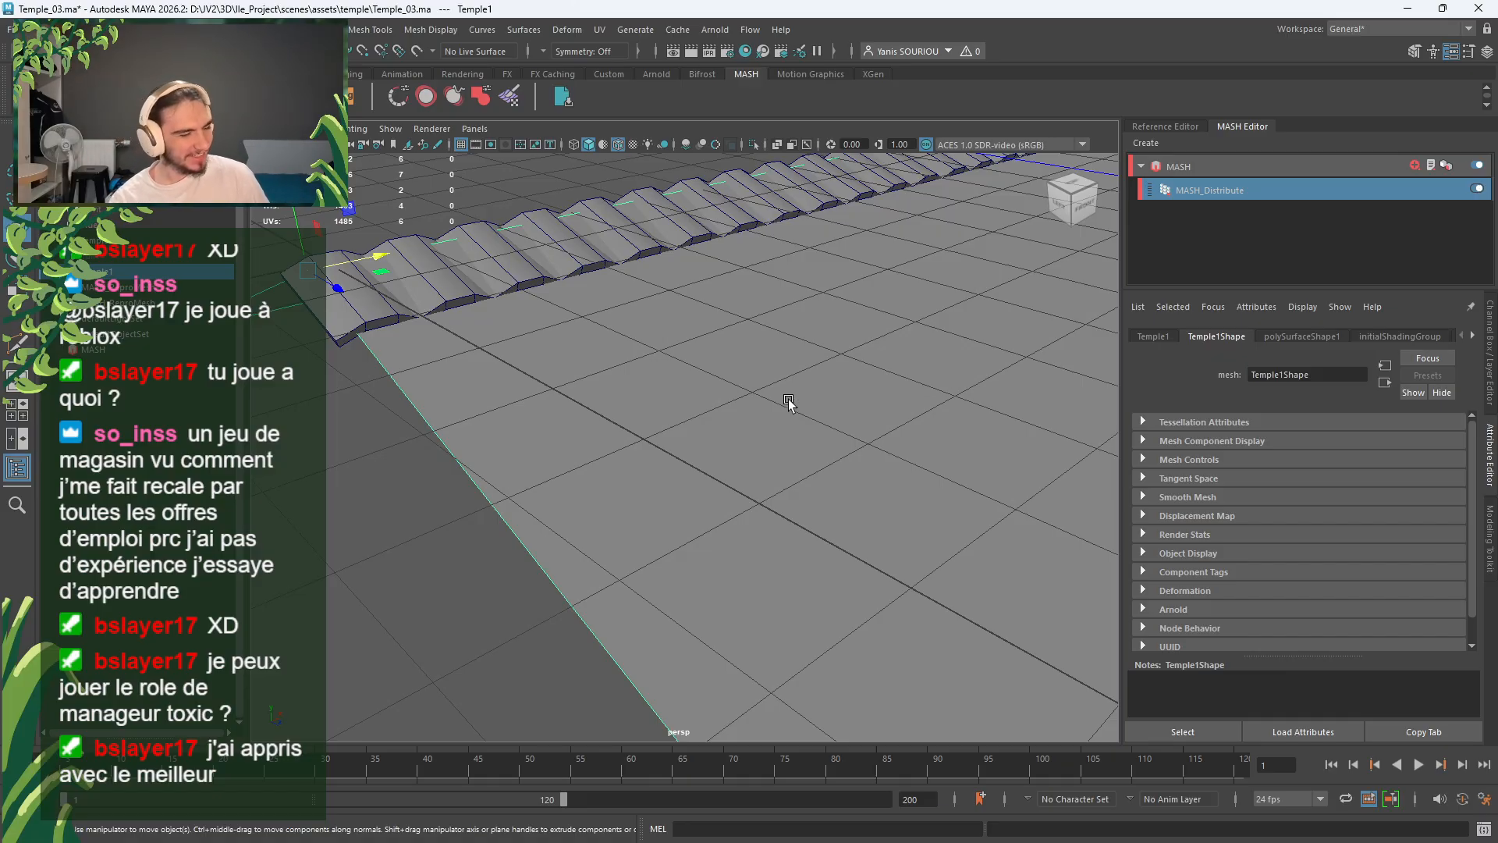
pyautogui.press('f')
pyautogui.click(1371, 204)
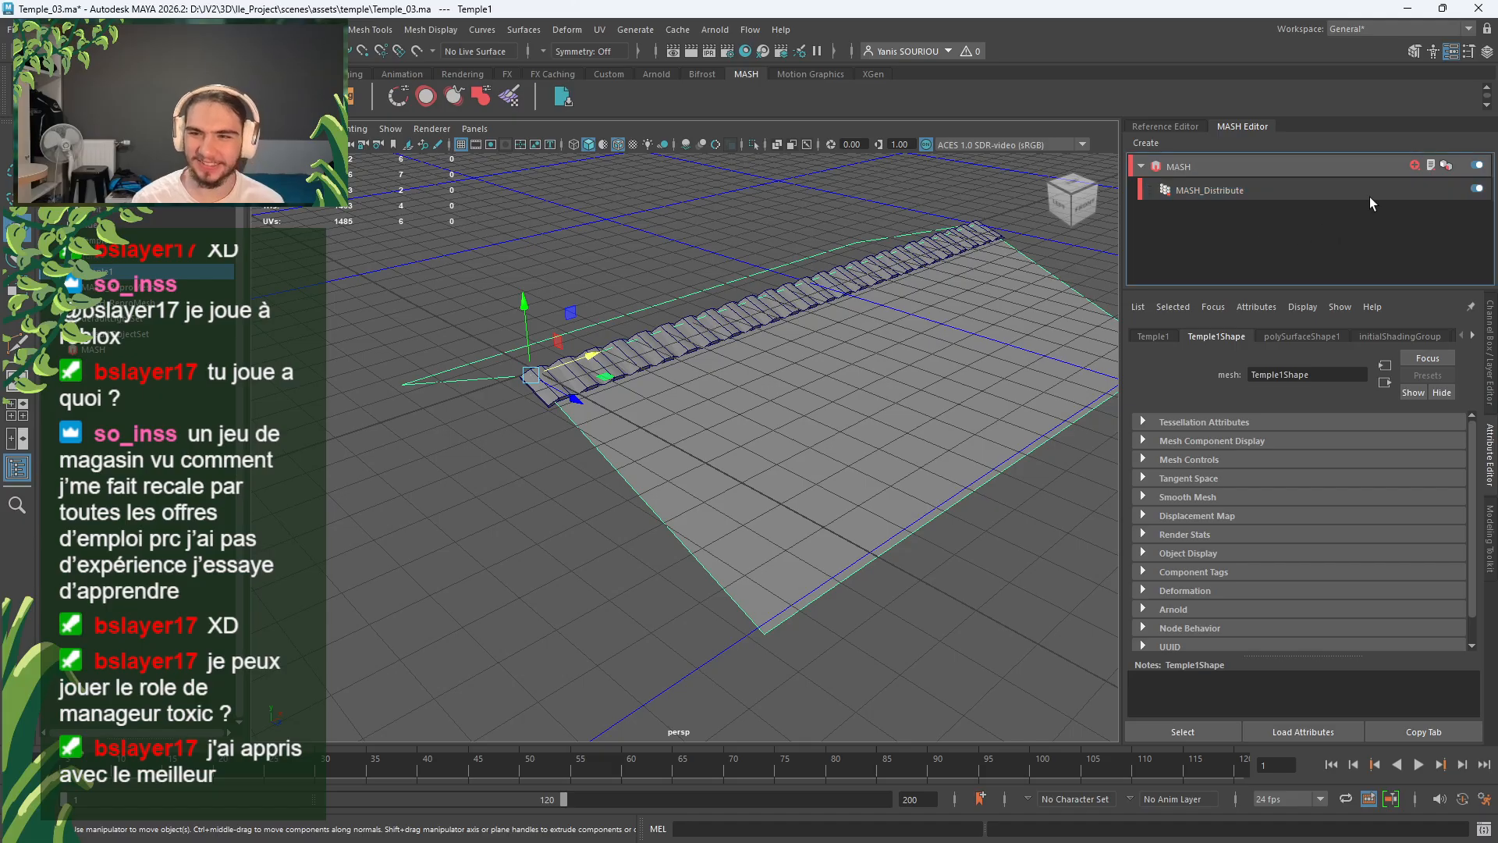
pyautogui.click(1411, 166)
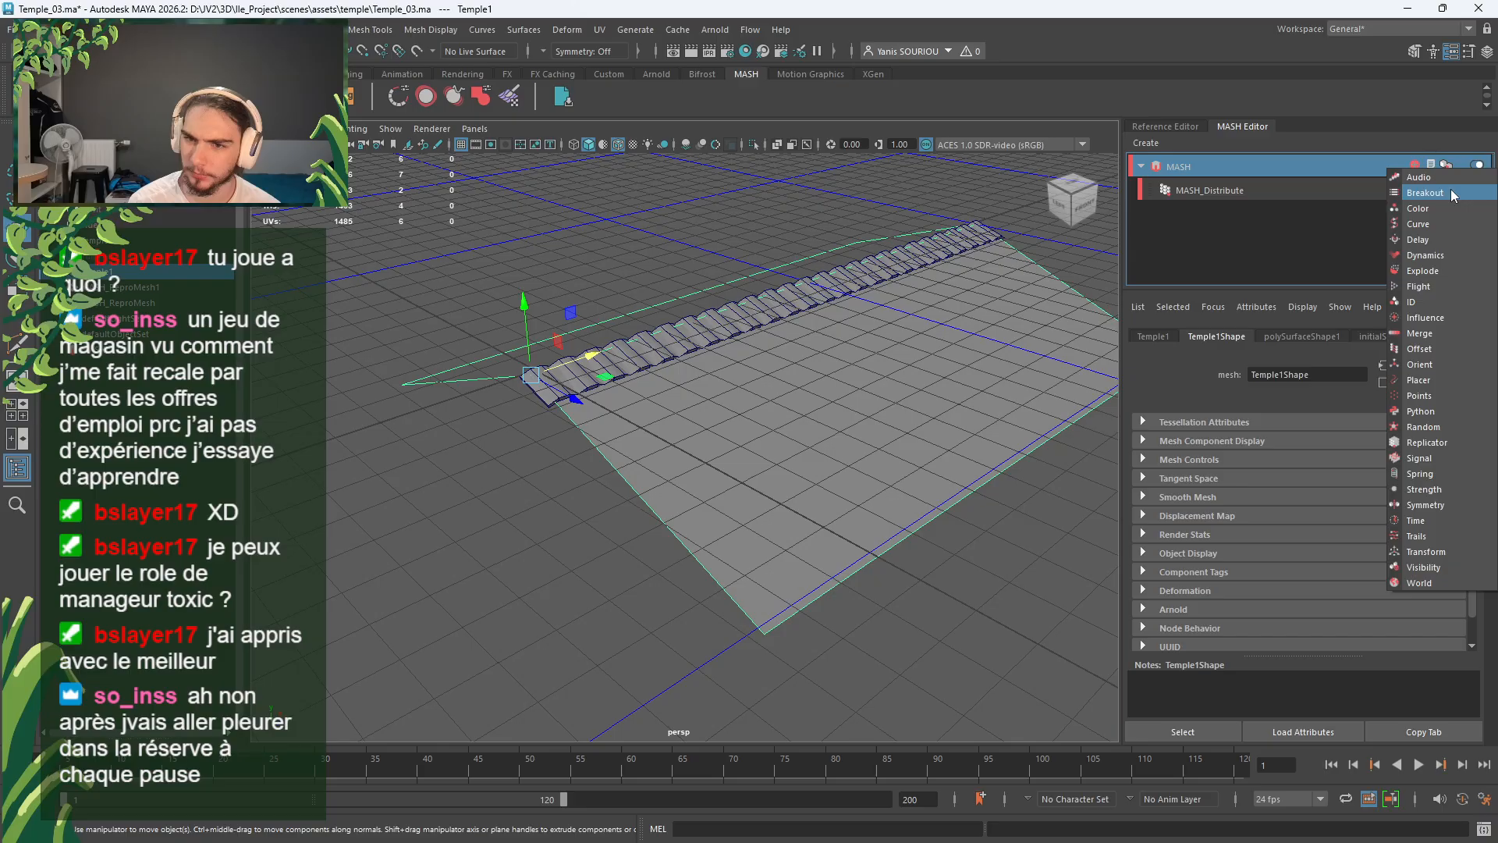
pyautogui.click(1307, 255)
pyautogui.click(1140, 143)
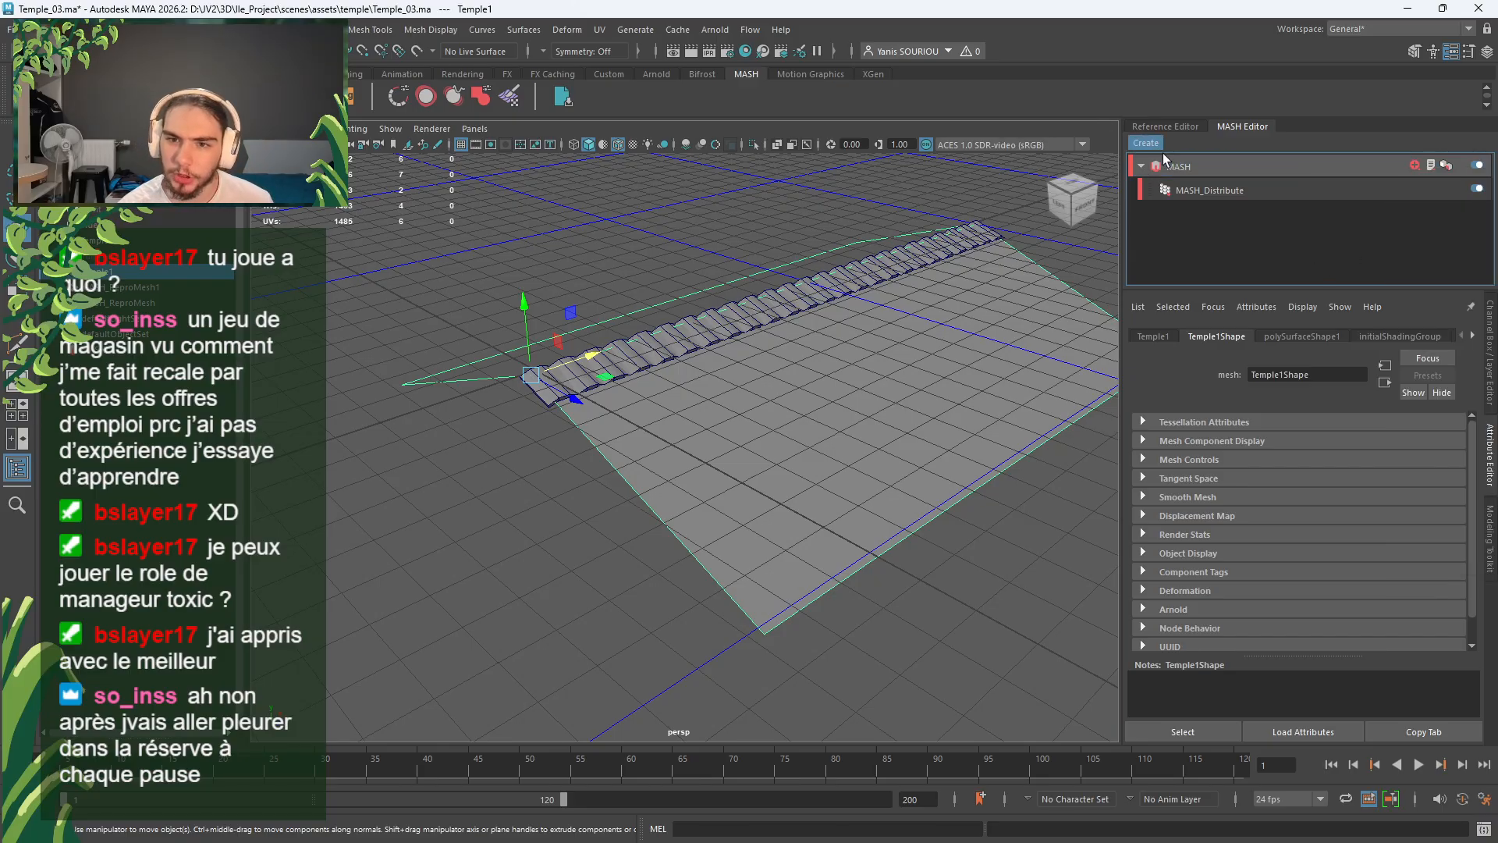
pyautogui.click(1163, 153)
pyautogui.scroll(-8, 592, 322)
pyautogui.scroll(6, 590, 322)
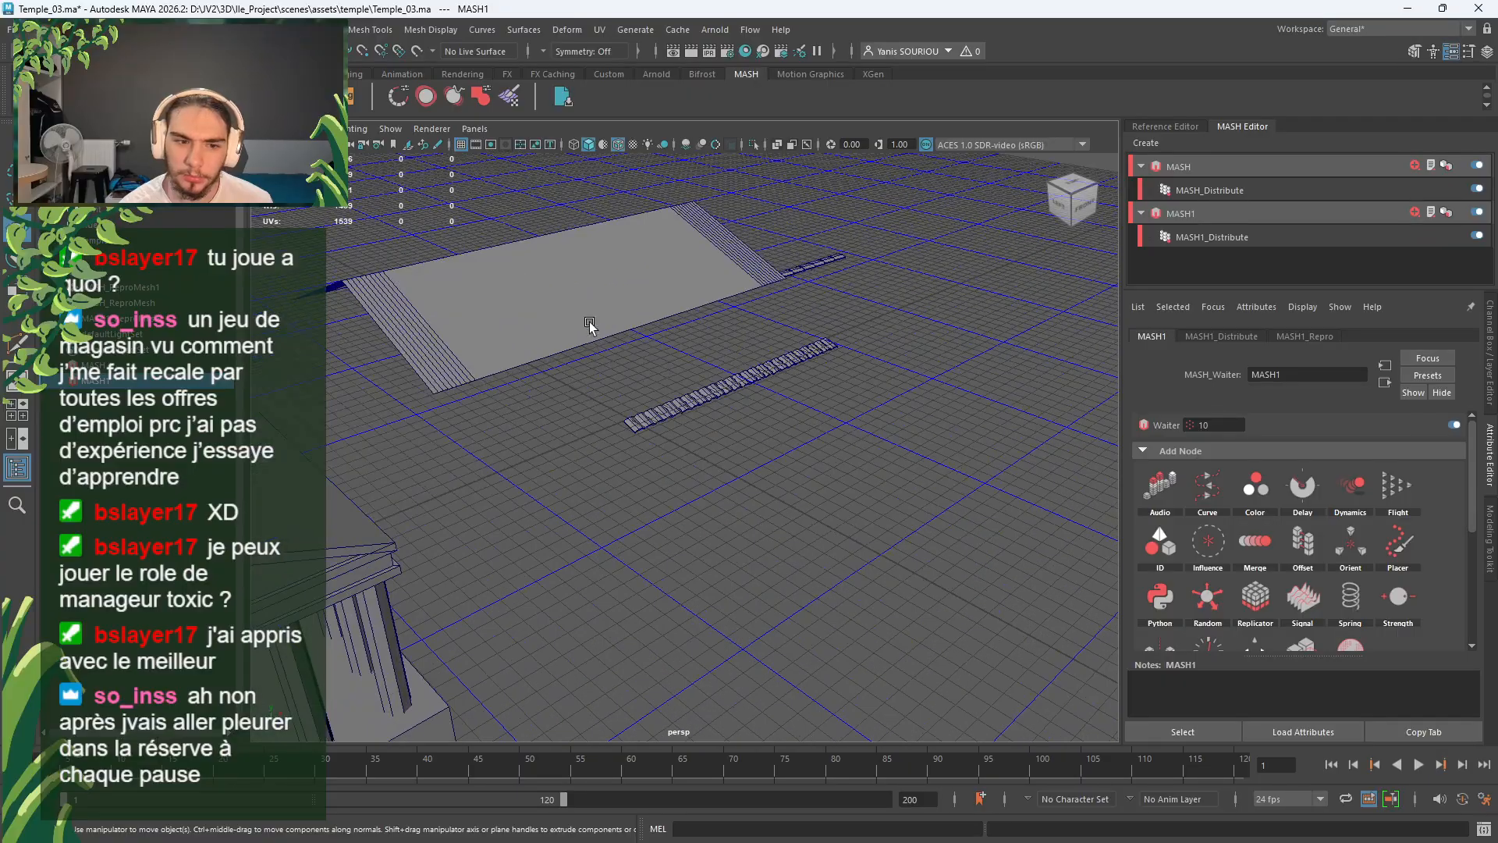
pyautogui.hotkey('ctrl', 'z')
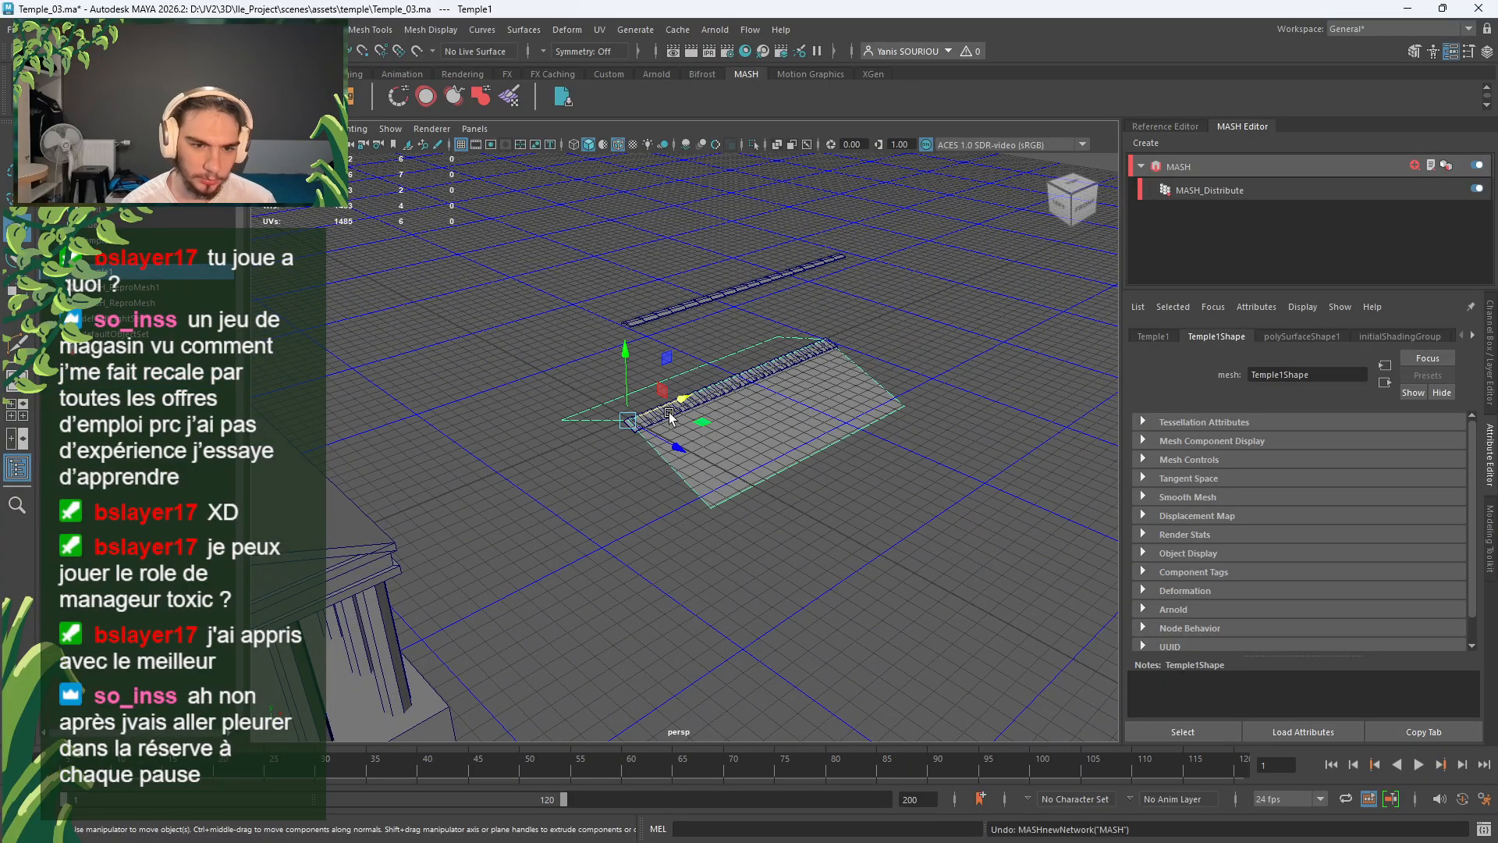
# Step: Create a second MASH network from MASH_ReproMesh, the ridge-long row of tilted tiles
pyautogui.click(479, 469)
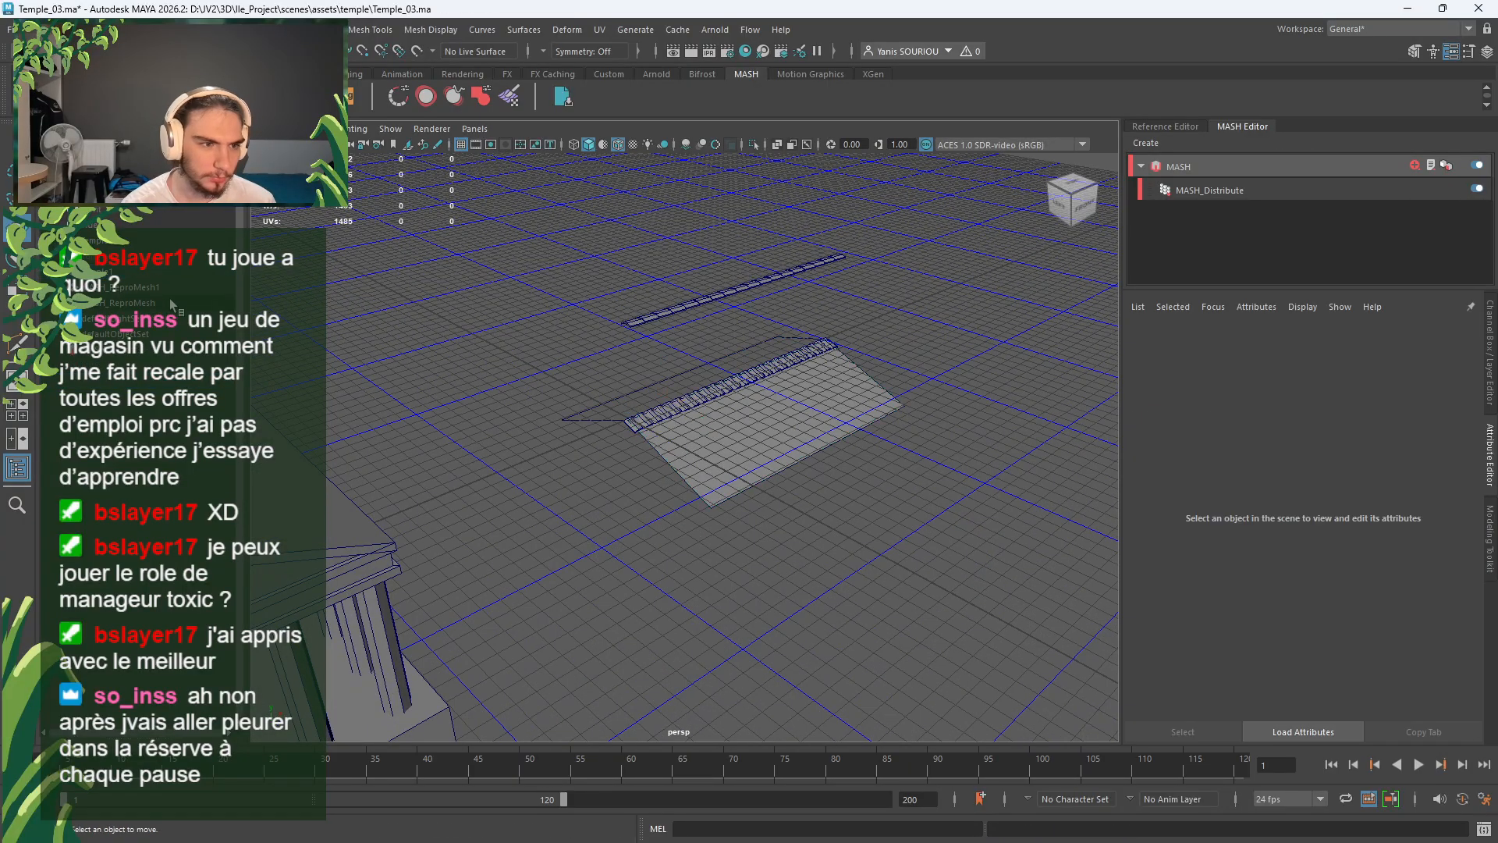
pyautogui.click(109, 318)
pyautogui.click(117, 303)
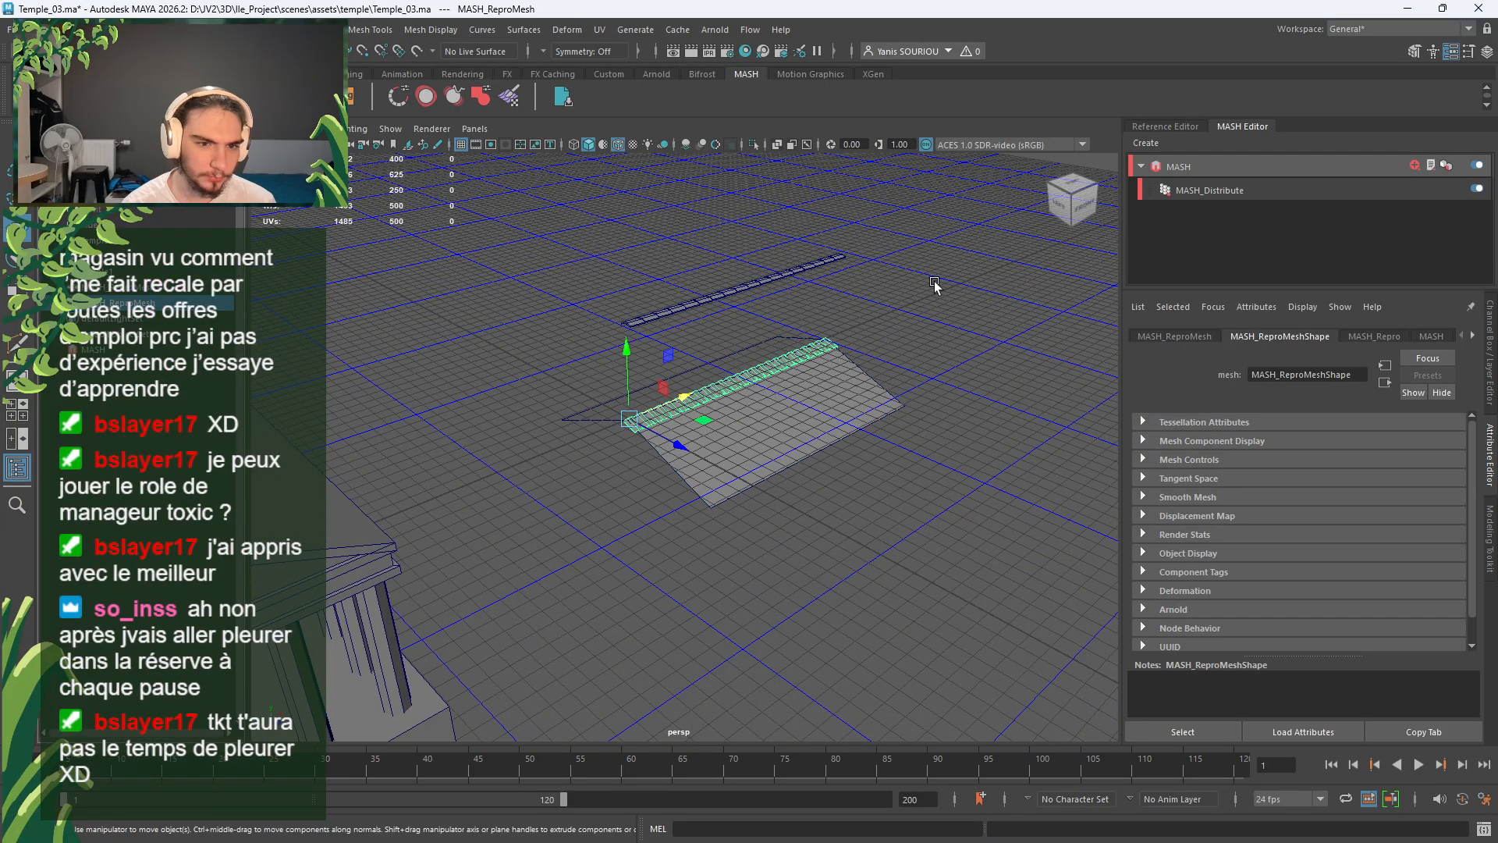
pyautogui.click(1146, 144)
pyautogui.click(1197, 164)
pyautogui.scroll(10, 905, 397)
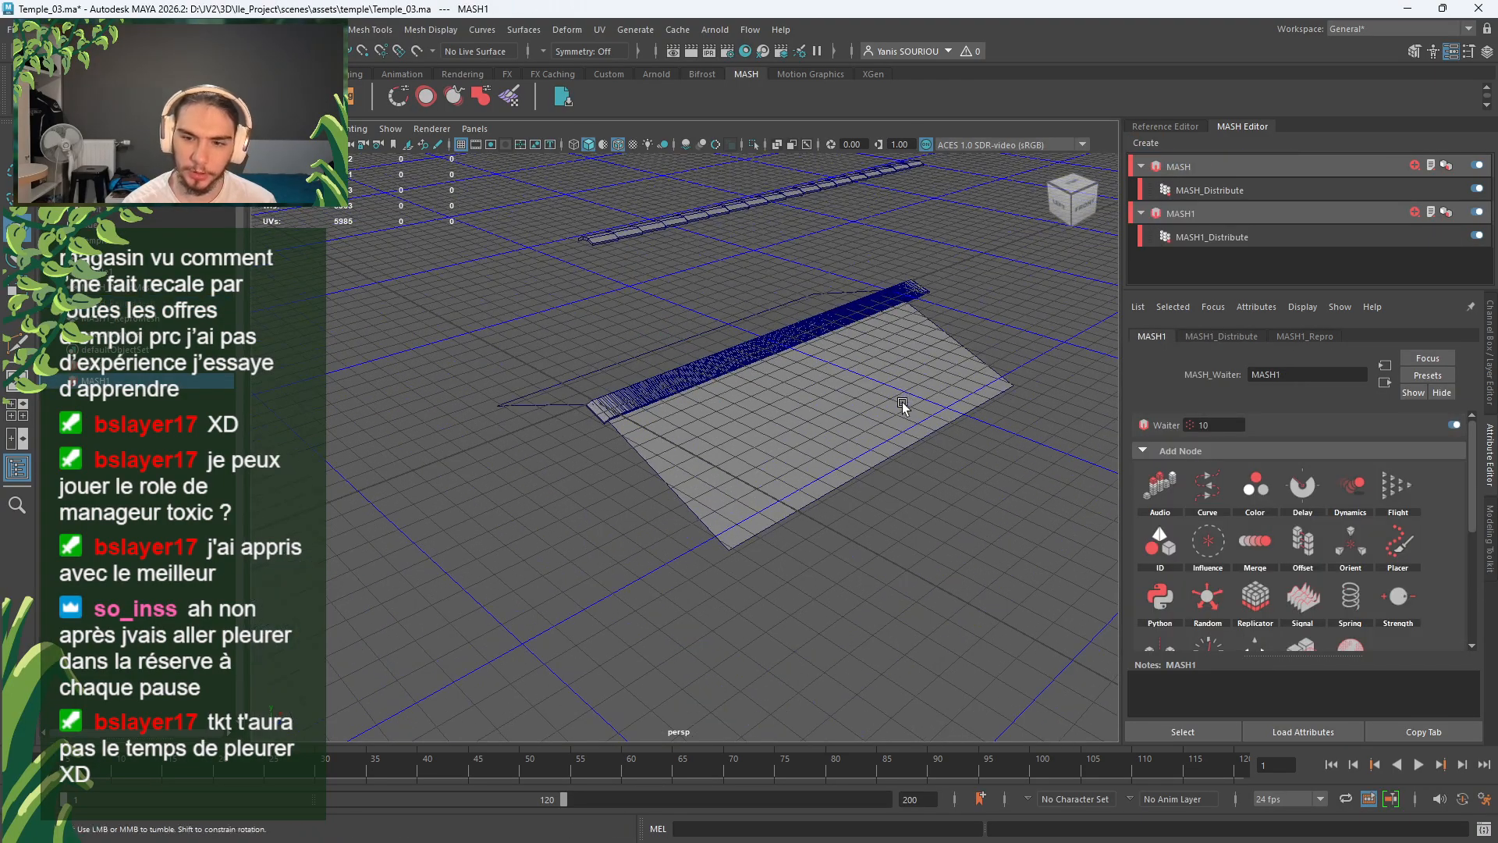
# Step: Spread the tile rows down the slope in MASH1_Distribute with Distance X 0, Z Offset 60 and Distance Y -20
pyautogui.click(1282, 236)
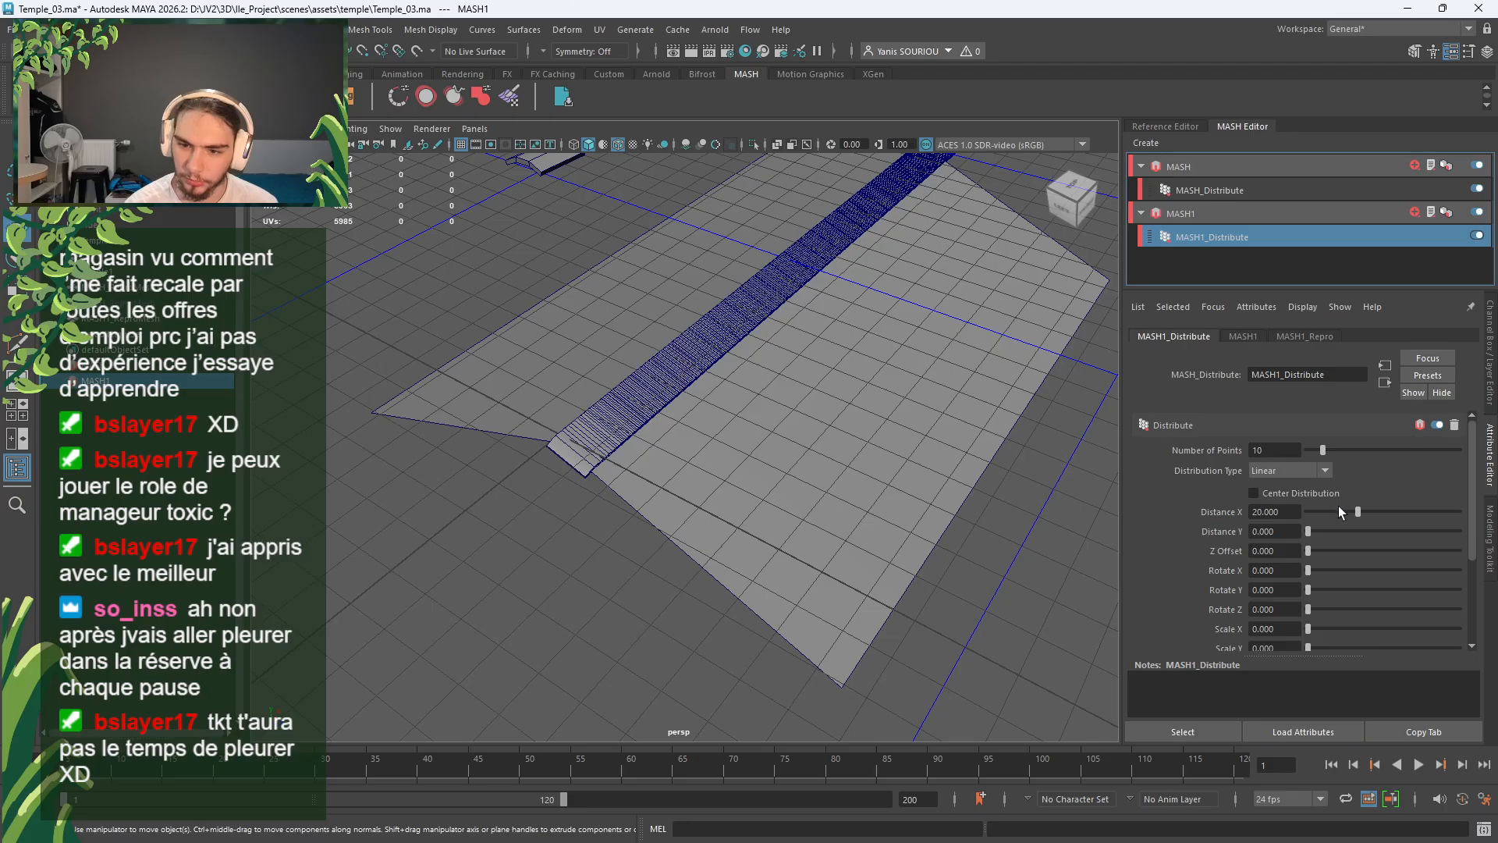
pyautogui.moveTo(1338, 507); pyautogui.dragTo(1495, 575)
pyautogui.keyDown('alt'); pyautogui.moveTo(901, 568); pyautogui.dragTo(1020, 528); pyautogui.keyUp('alt')
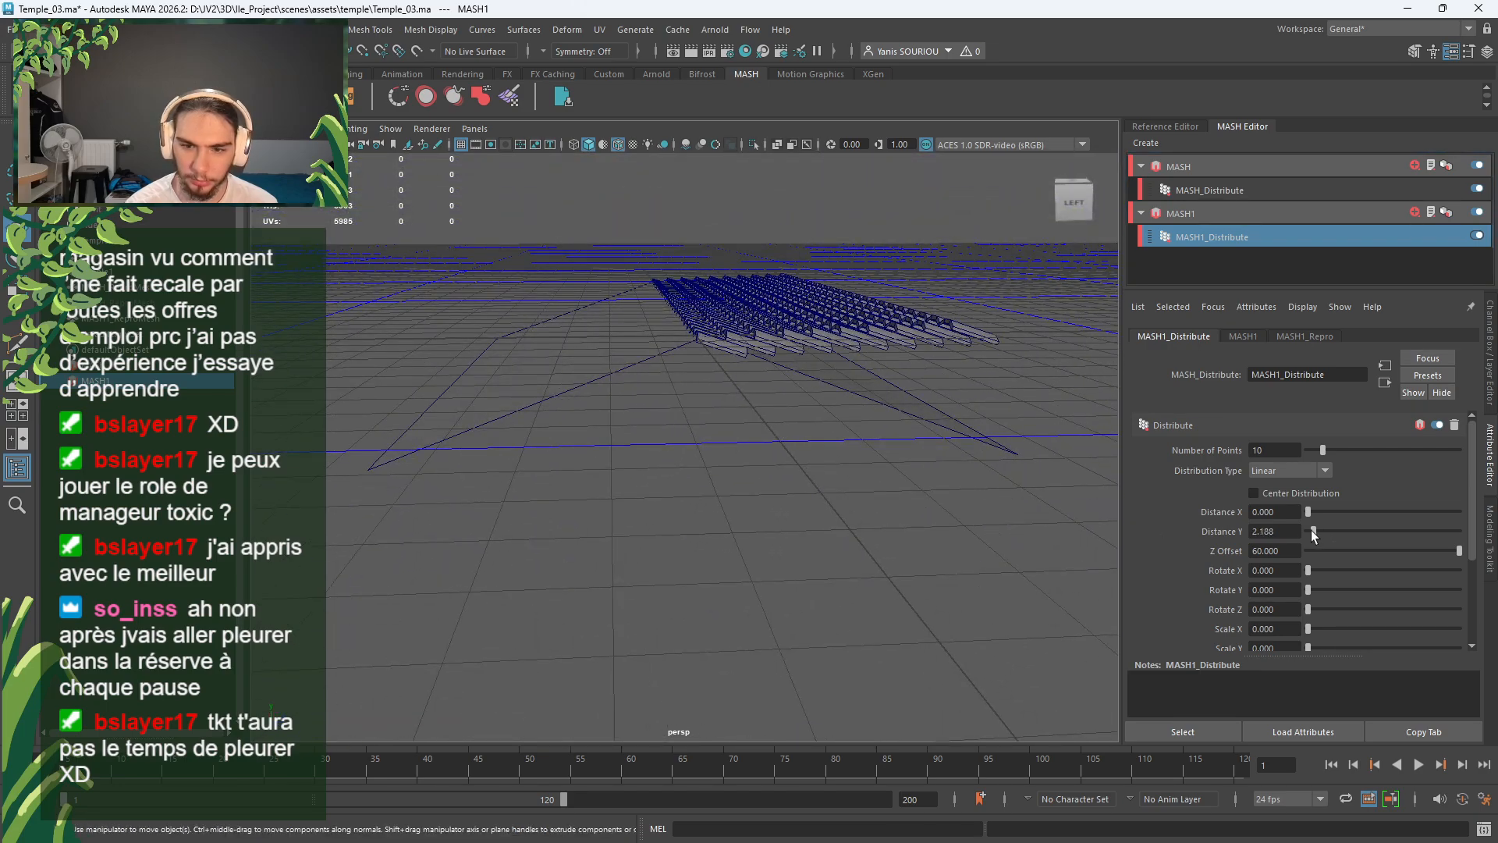
pyautogui.doubleClick(1275, 532)
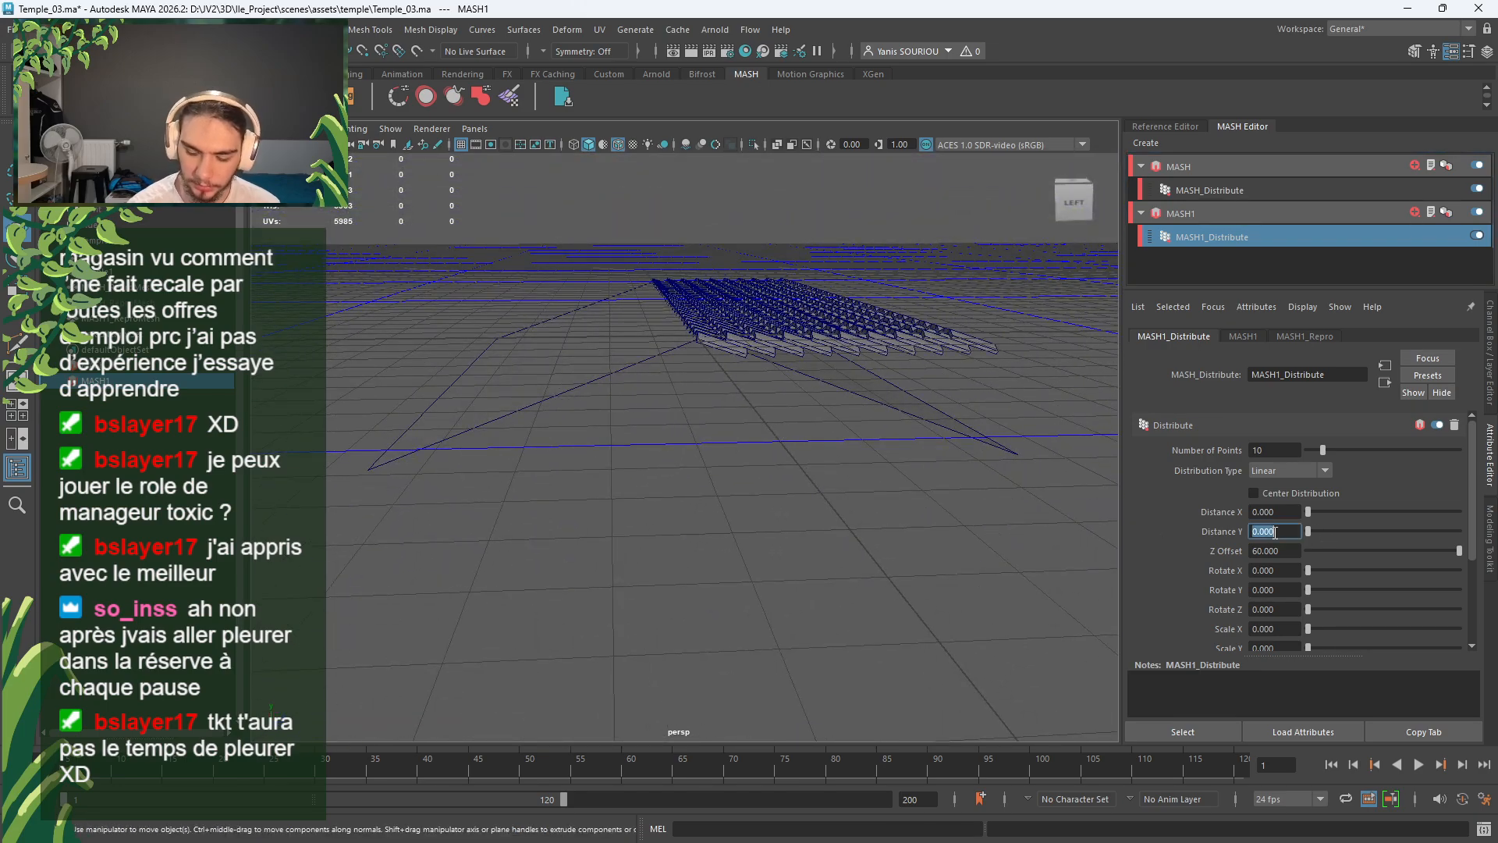
pyautogui.write('-1')
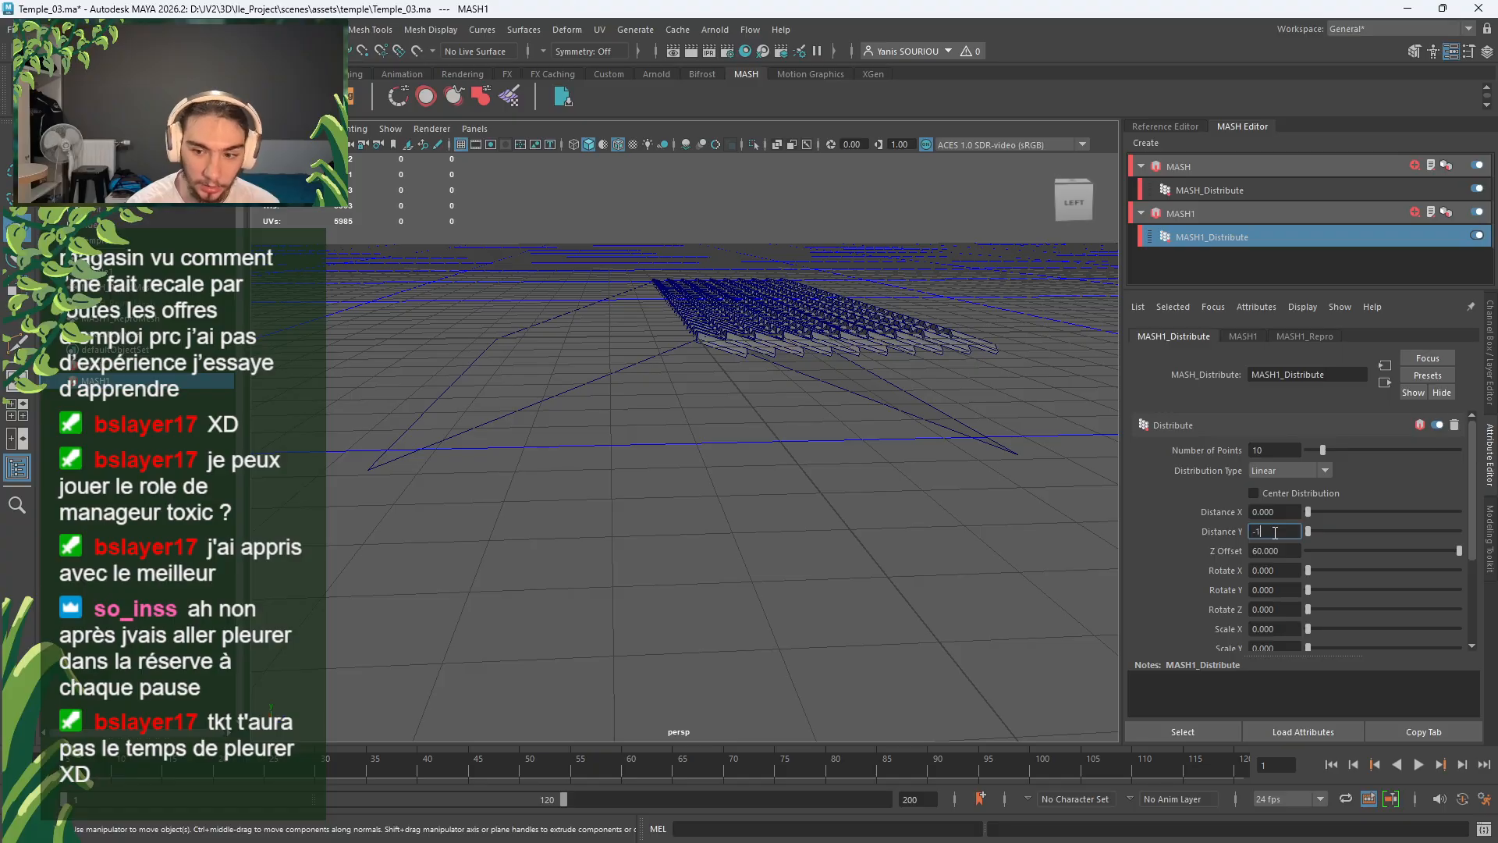
pyautogui.write('0')
pyautogui.press('Return')
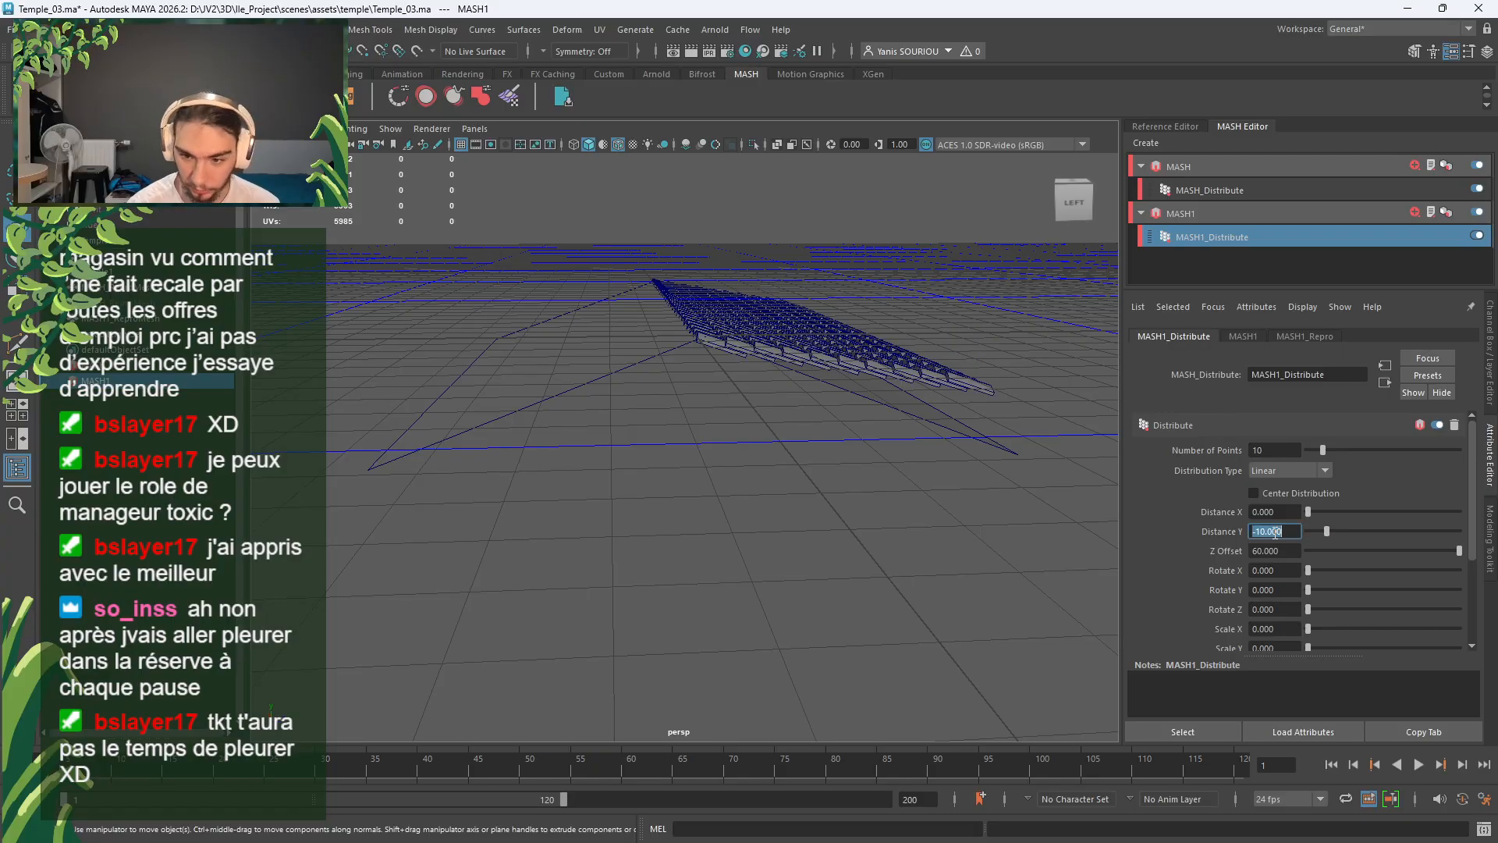
pyautogui.write('-20')
pyautogui.press('Return')
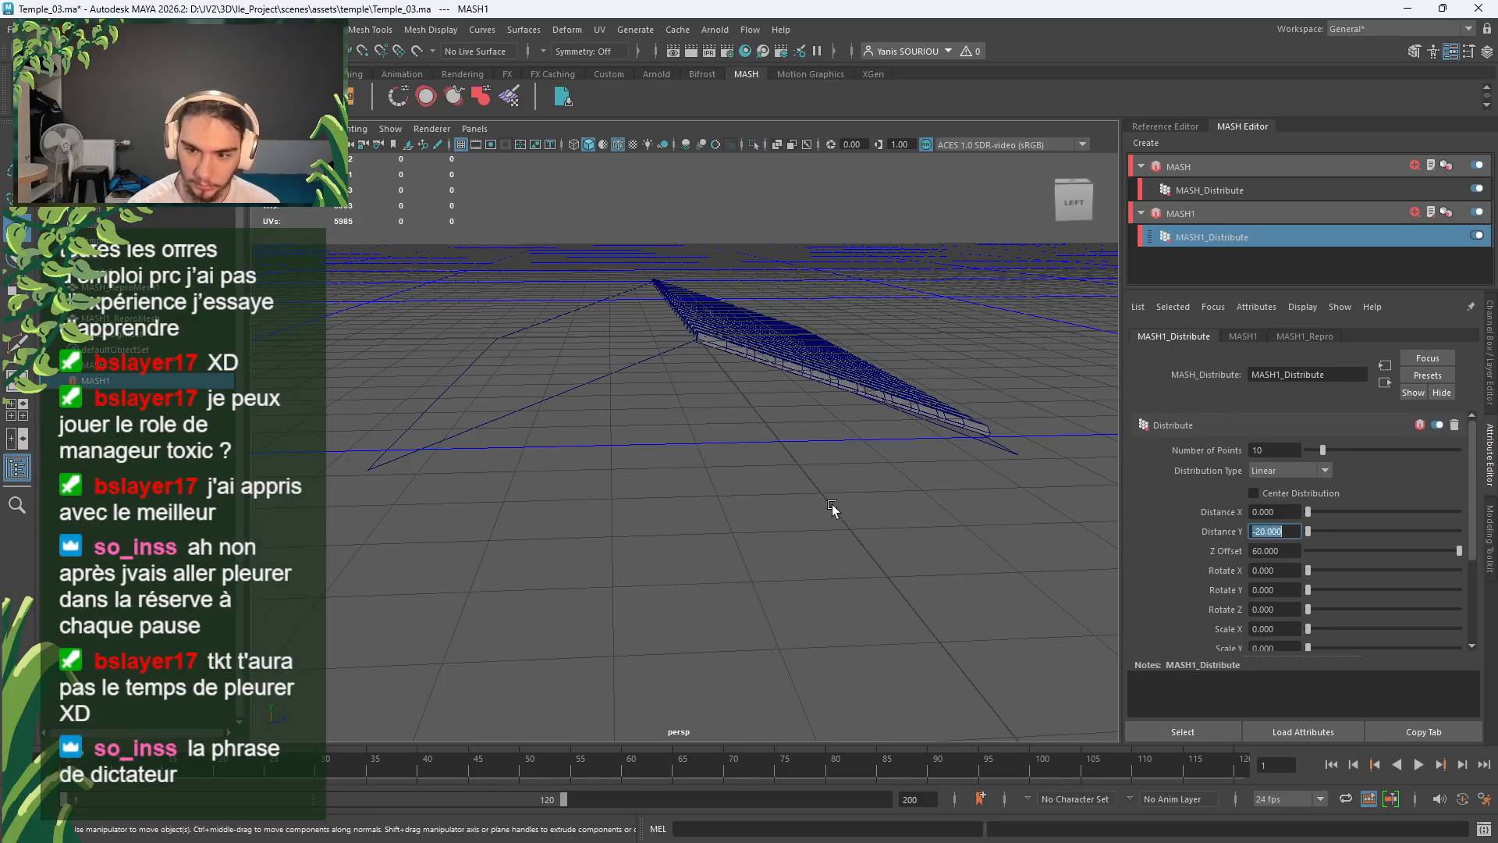
pyautogui.keyDown('alt'); pyautogui.moveTo(832, 507); pyautogui.dragTo(648, 495); pyautogui.keyUp('alt')
pyautogui.scroll(3, 788, 508)
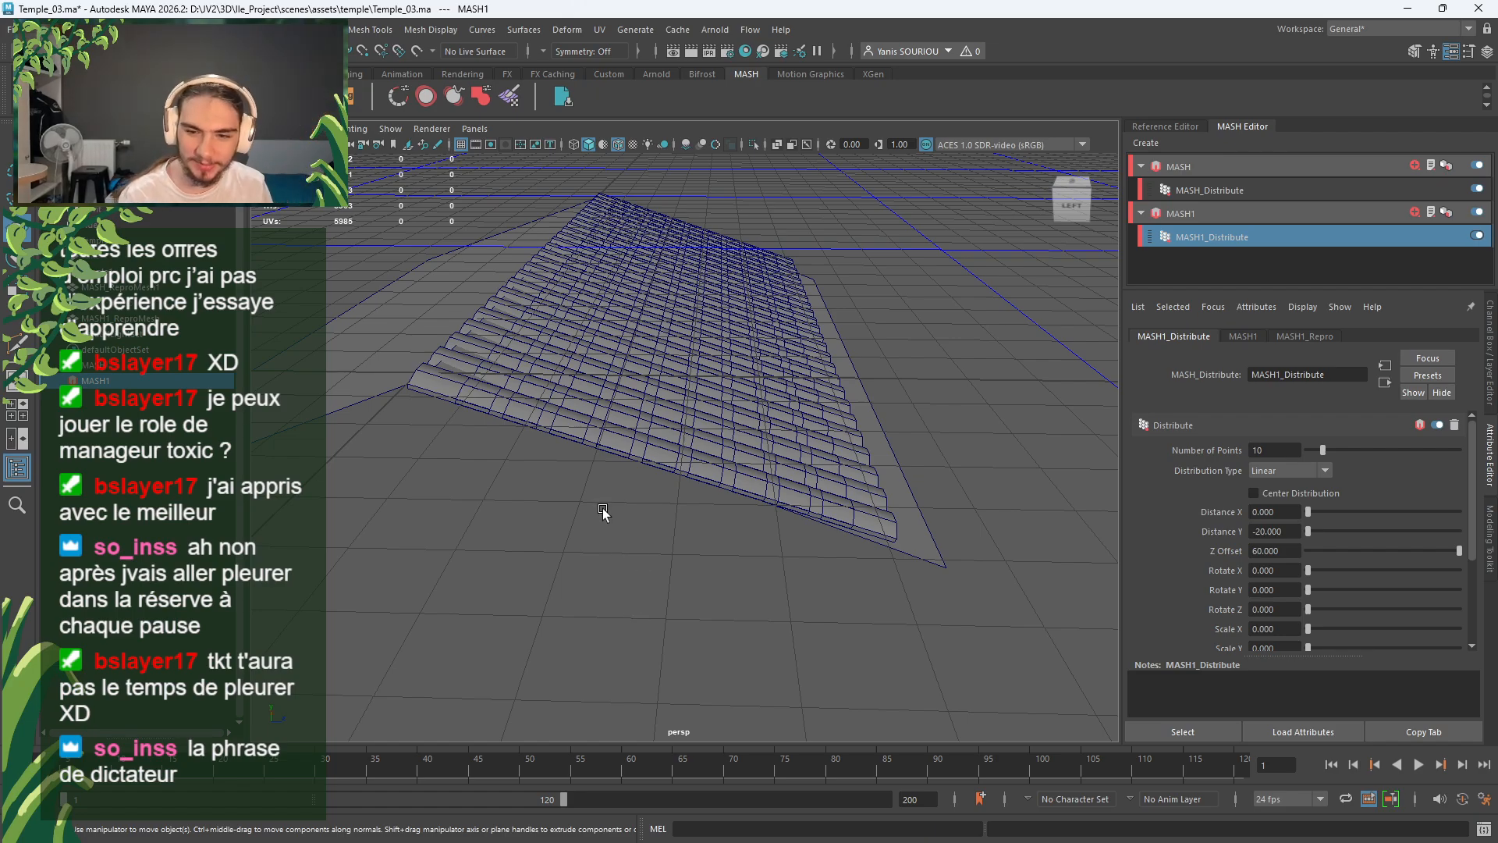
# Step: Set the Z Offset of MASH1_Distribute to 70 and, after trying -30, its Distance Y to -25
pyautogui.keyDown('alt'); pyautogui.moveTo(605, 515); pyautogui.dragTo(635, 495); pyautogui.keyUp('alt')
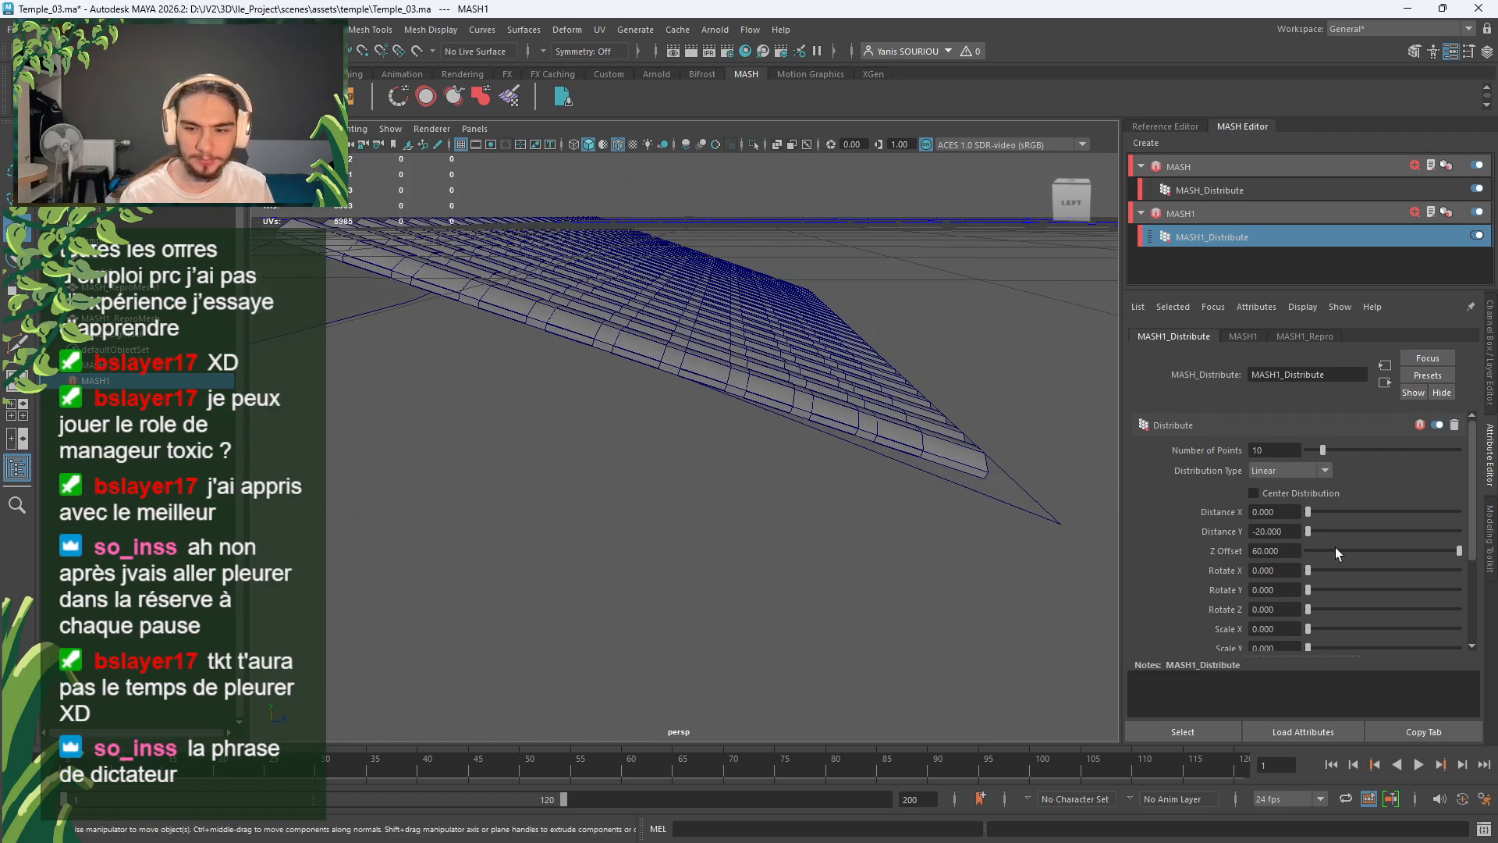
pyautogui.click(1268, 551)
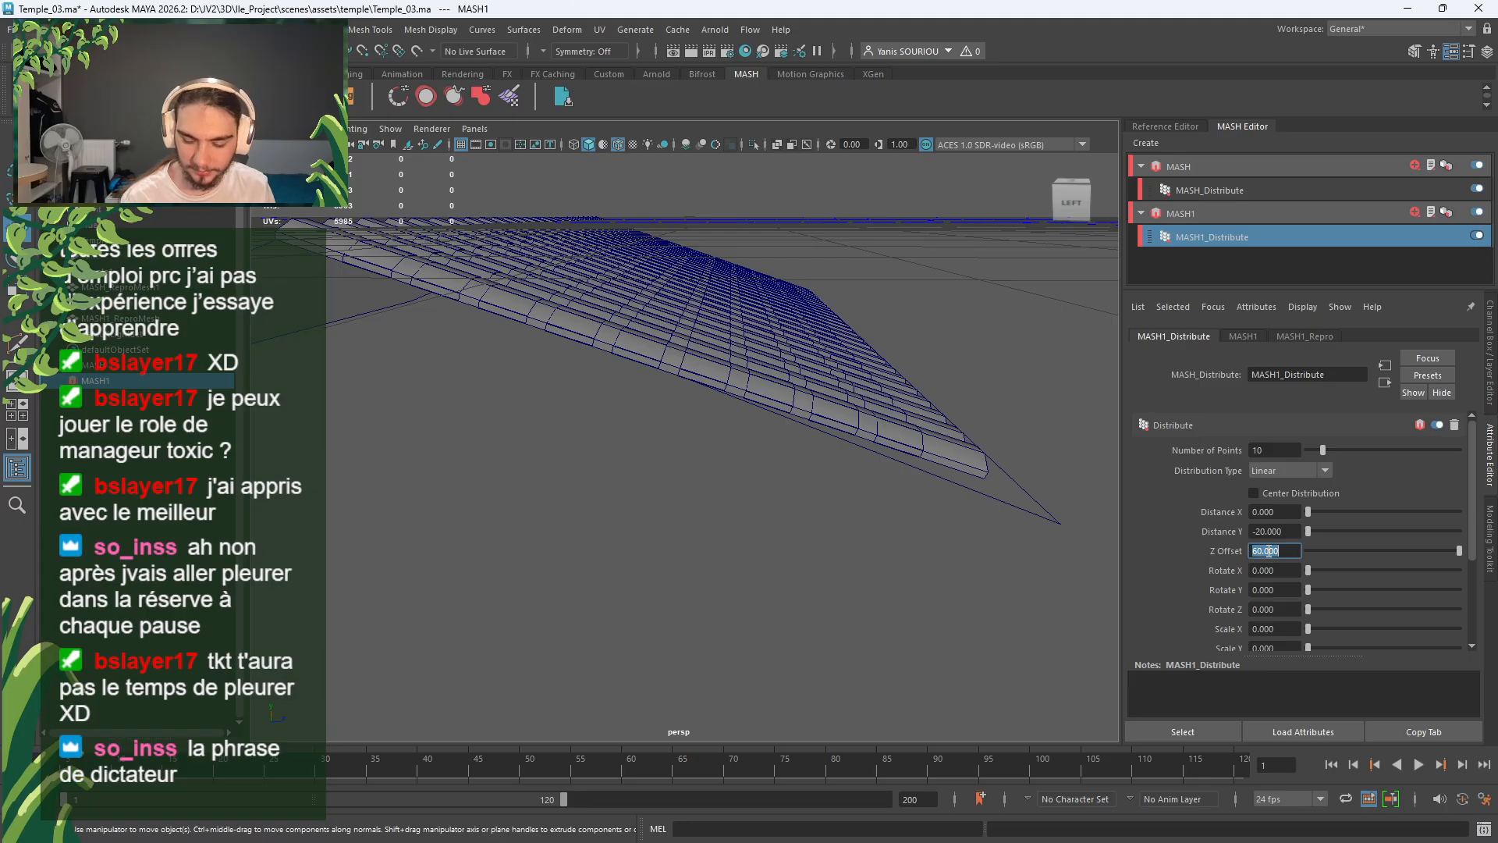
pyautogui.write('70')
pyautogui.press('Return')
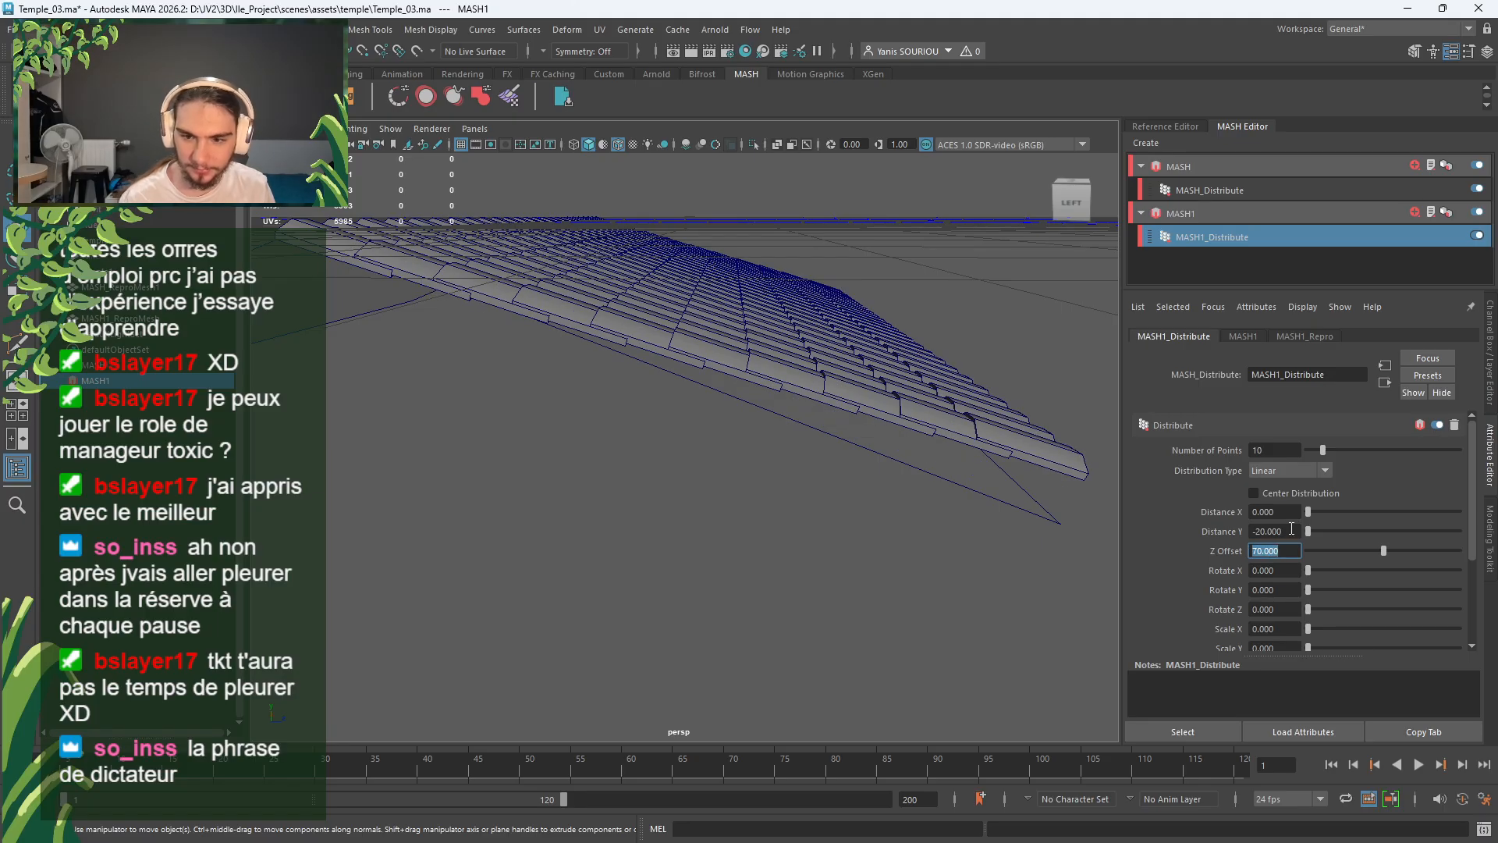
pyautogui.click(1291, 531)
pyautogui.write('30')
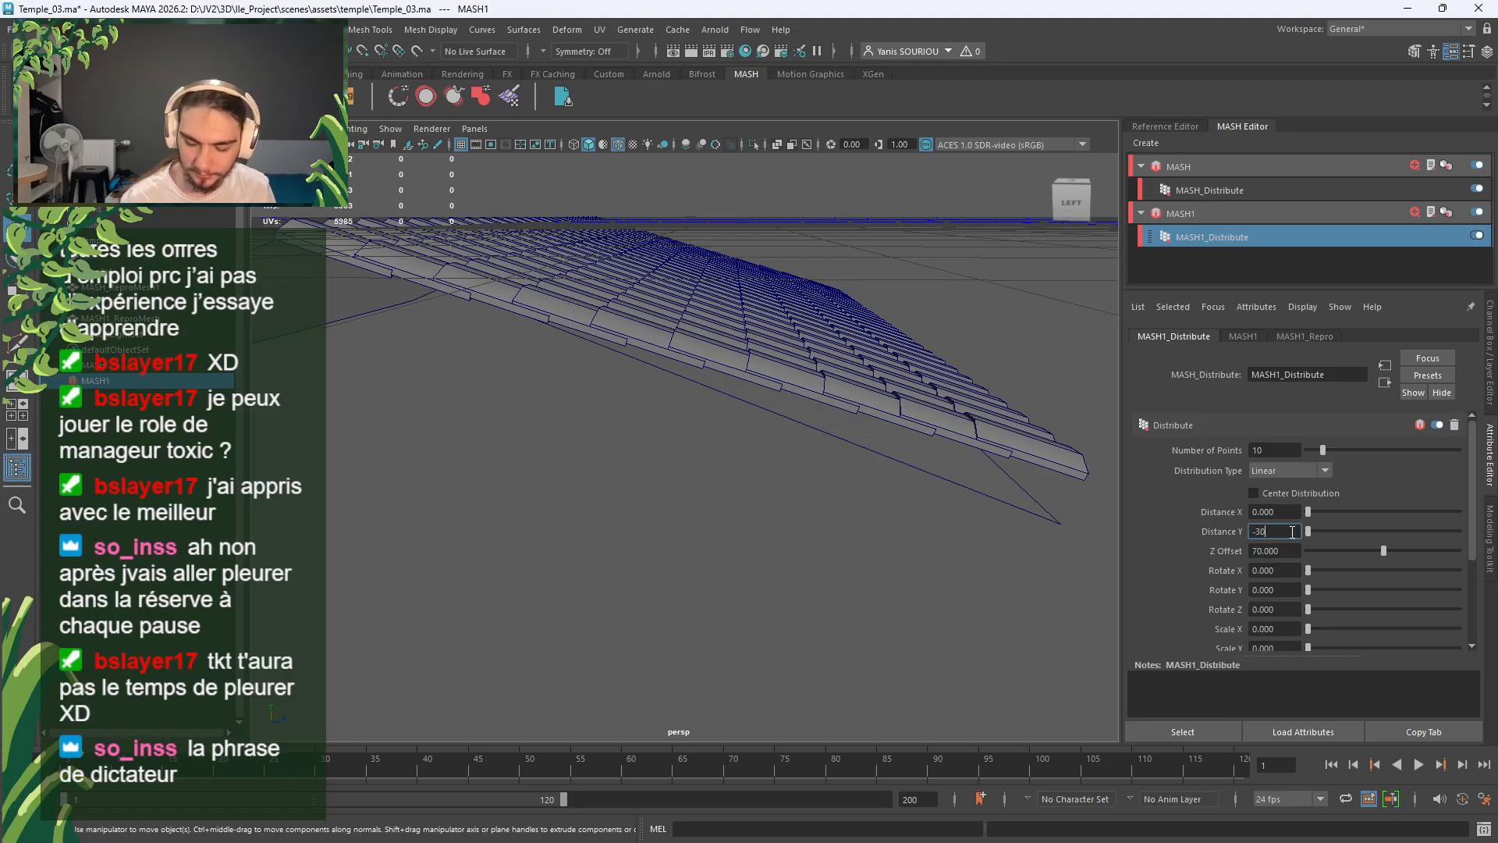
pyautogui.press('Return')
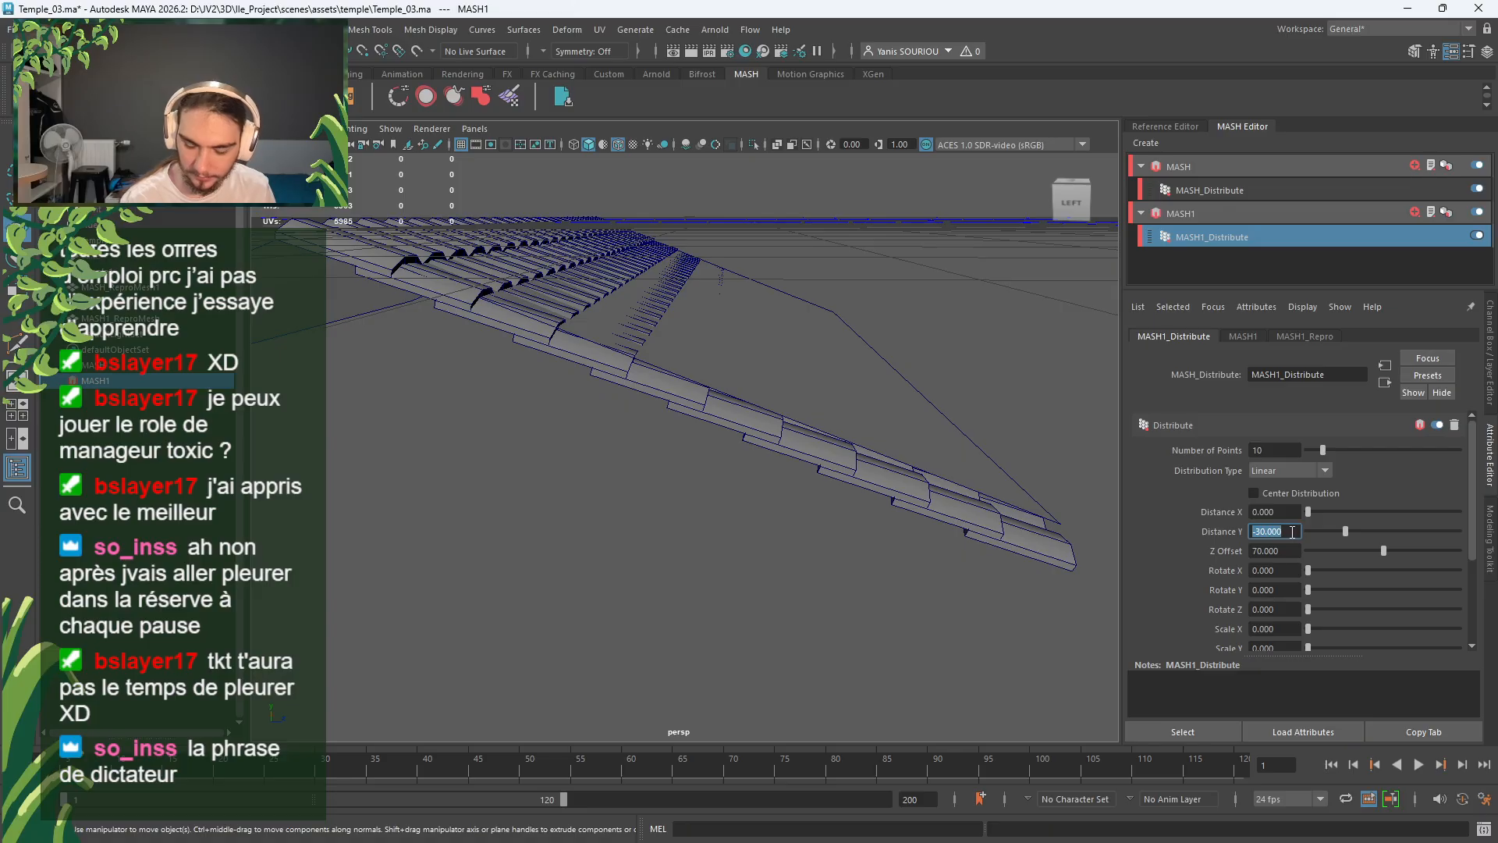
pyautogui.write('-25')
pyautogui.press('Return')
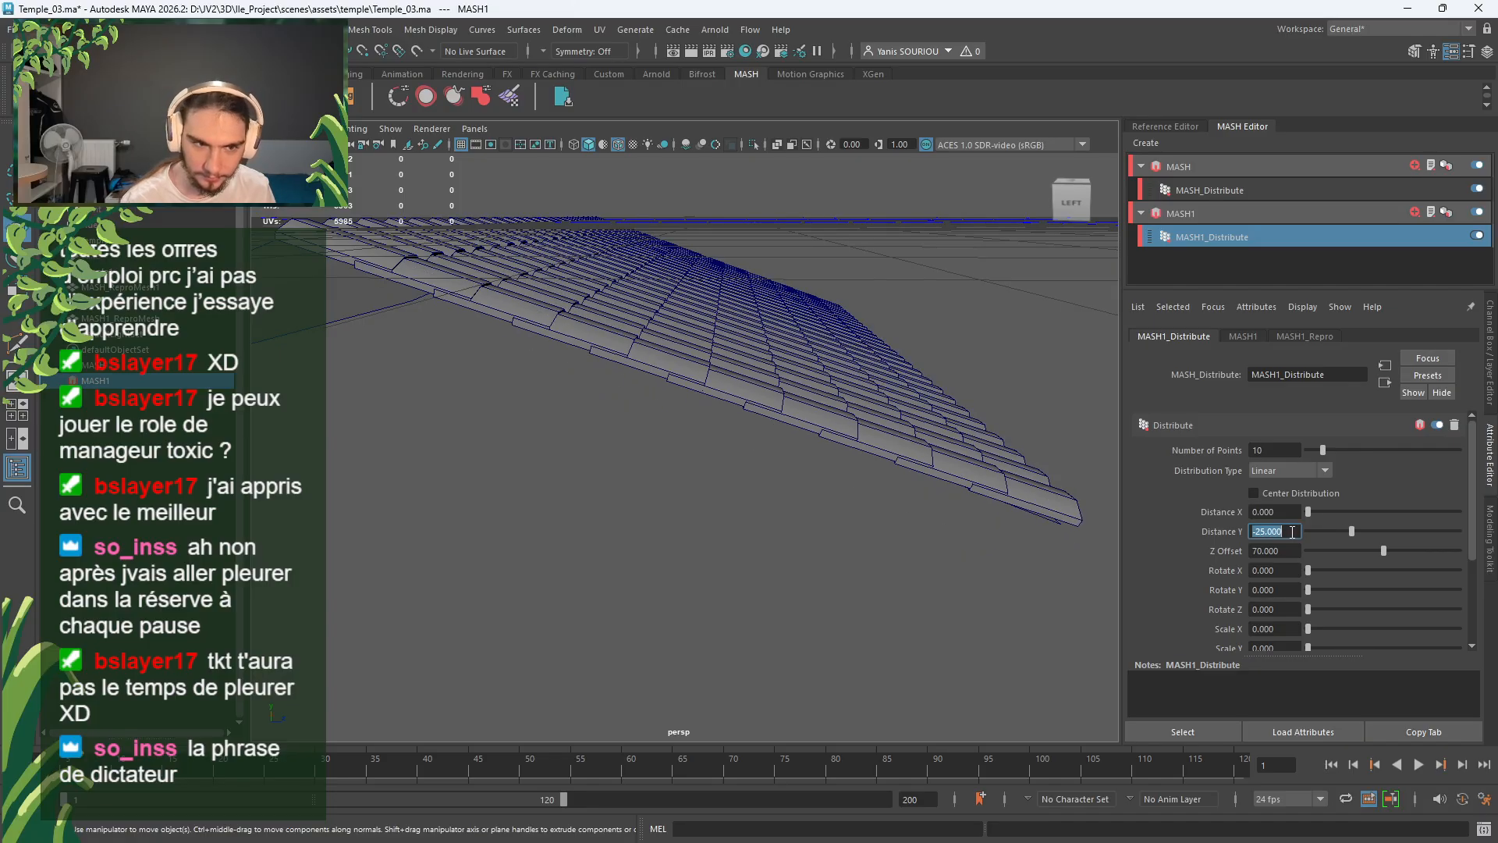
pyautogui.keyDown('alt'); pyautogui.moveTo(345, 454); pyautogui.dragTo(522, 461); pyautogui.keyUp('alt')
pyautogui.keyDown('alt'); pyautogui.moveTo(1116, 544); pyautogui.dragTo(1063, 546); pyautogui.keyUp('alt')
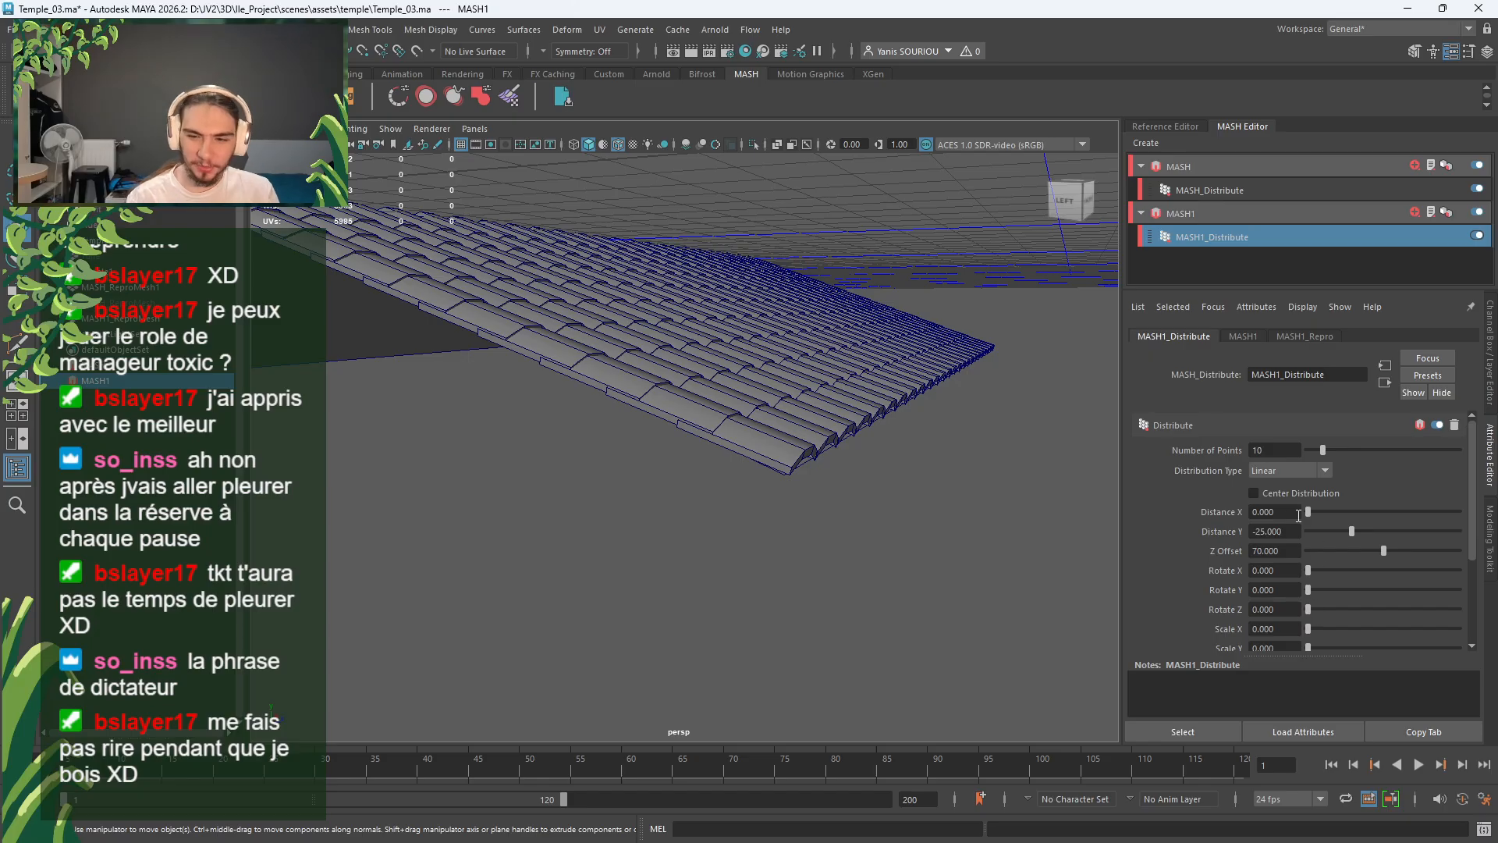
# Step: Set the Distance Y of MASH1_Distribute to -26 so the tile rows overlap more clearly
pyautogui.click(1264, 531)
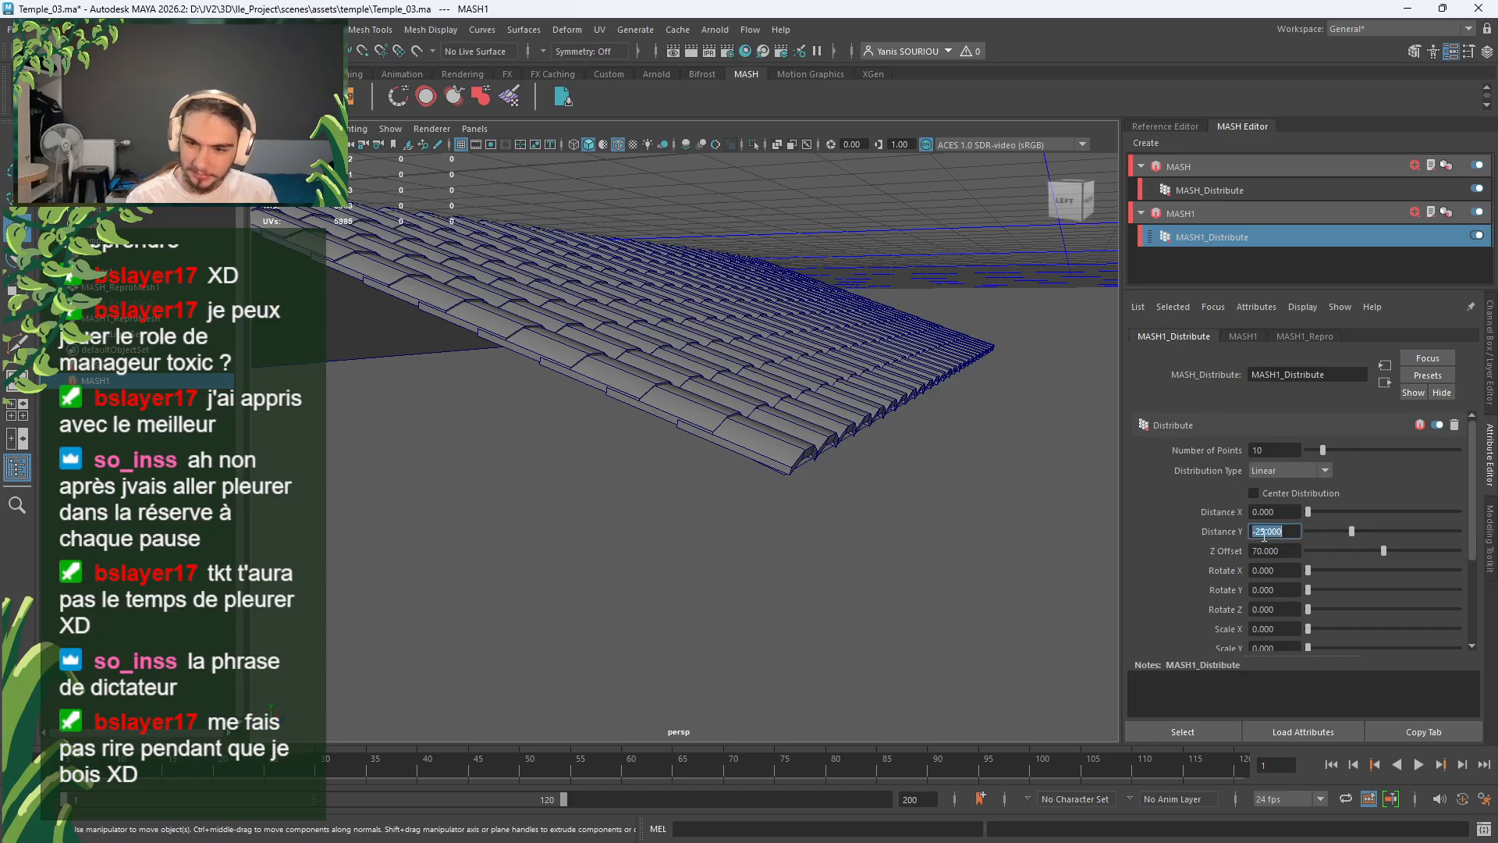
pyautogui.write('-26')
pyautogui.press('Return')
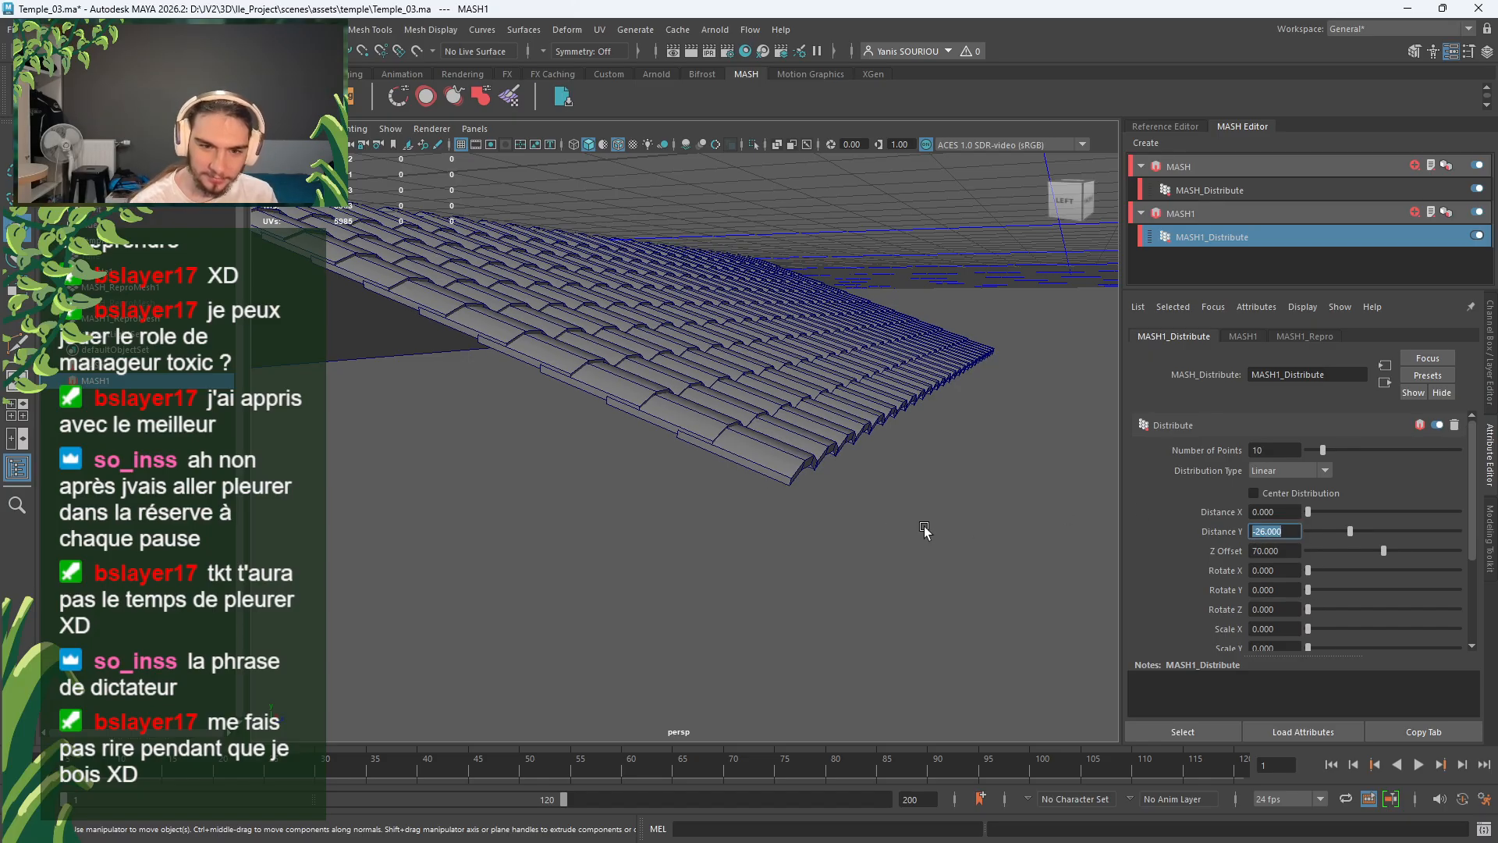
# Step: Examine how the tile rows overlap and sit on the roof from underneath, at the ridge end and from a distance
pyautogui.keyDown('alt'); pyautogui.moveTo(887, 538); pyautogui.dragTo(809, 483); pyautogui.keyUp('alt')
pyautogui.scroll(2, 803, 479)
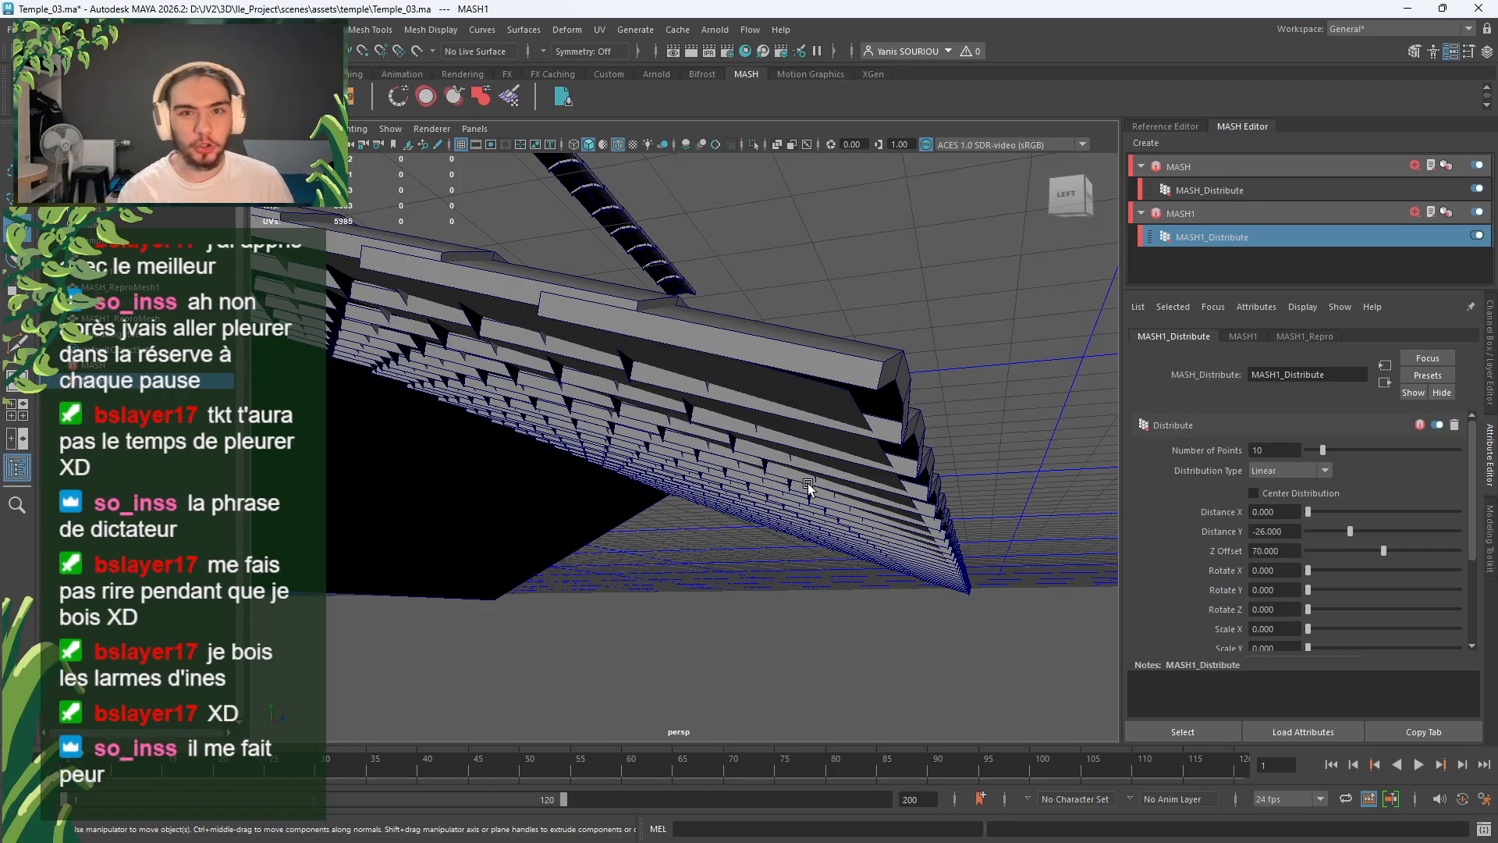
pyautogui.scroll(-8, 980, 614)
pyautogui.keyDown('alt'); pyautogui.moveTo(980, 614); pyautogui.dragTo(713, 508); pyautogui.keyUp('alt')
pyautogui.scroll(6, 873, 643)
pyautogui.keyDown('alt'); pyautogui.moveTo(494, 441); pyautogui.dragTo(766, 592); pyautogui.keyUp('alt')
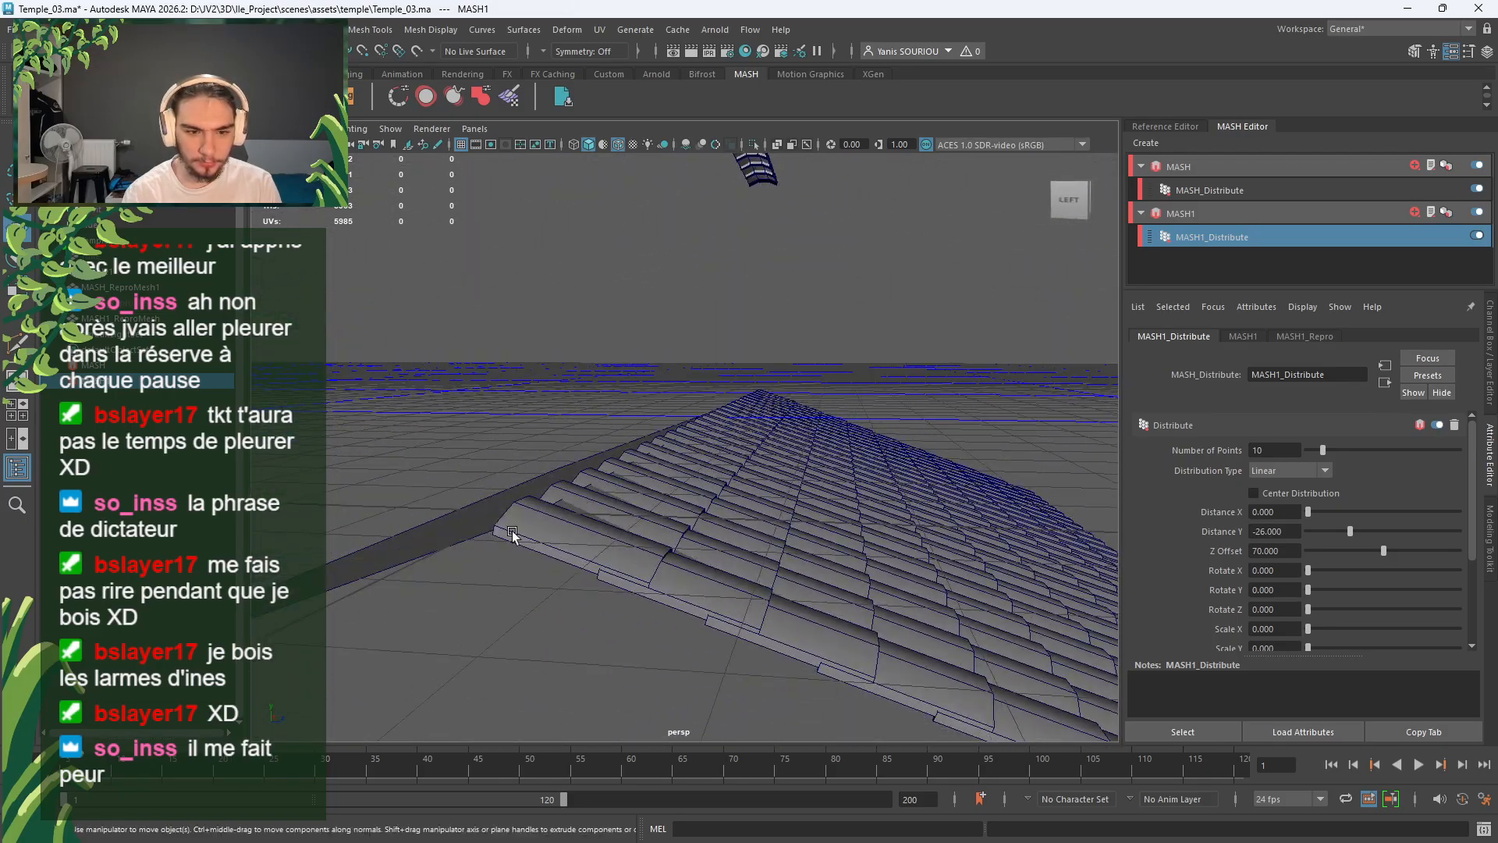
pyautogui.keyDown('alt'); pyautogui.moveTo(511, 533); pyautogui.dragTo(847, 653); pyautogui.keyUp('alt')
pyautogui.click(677, 540)
pyautogui.click(897, 649)
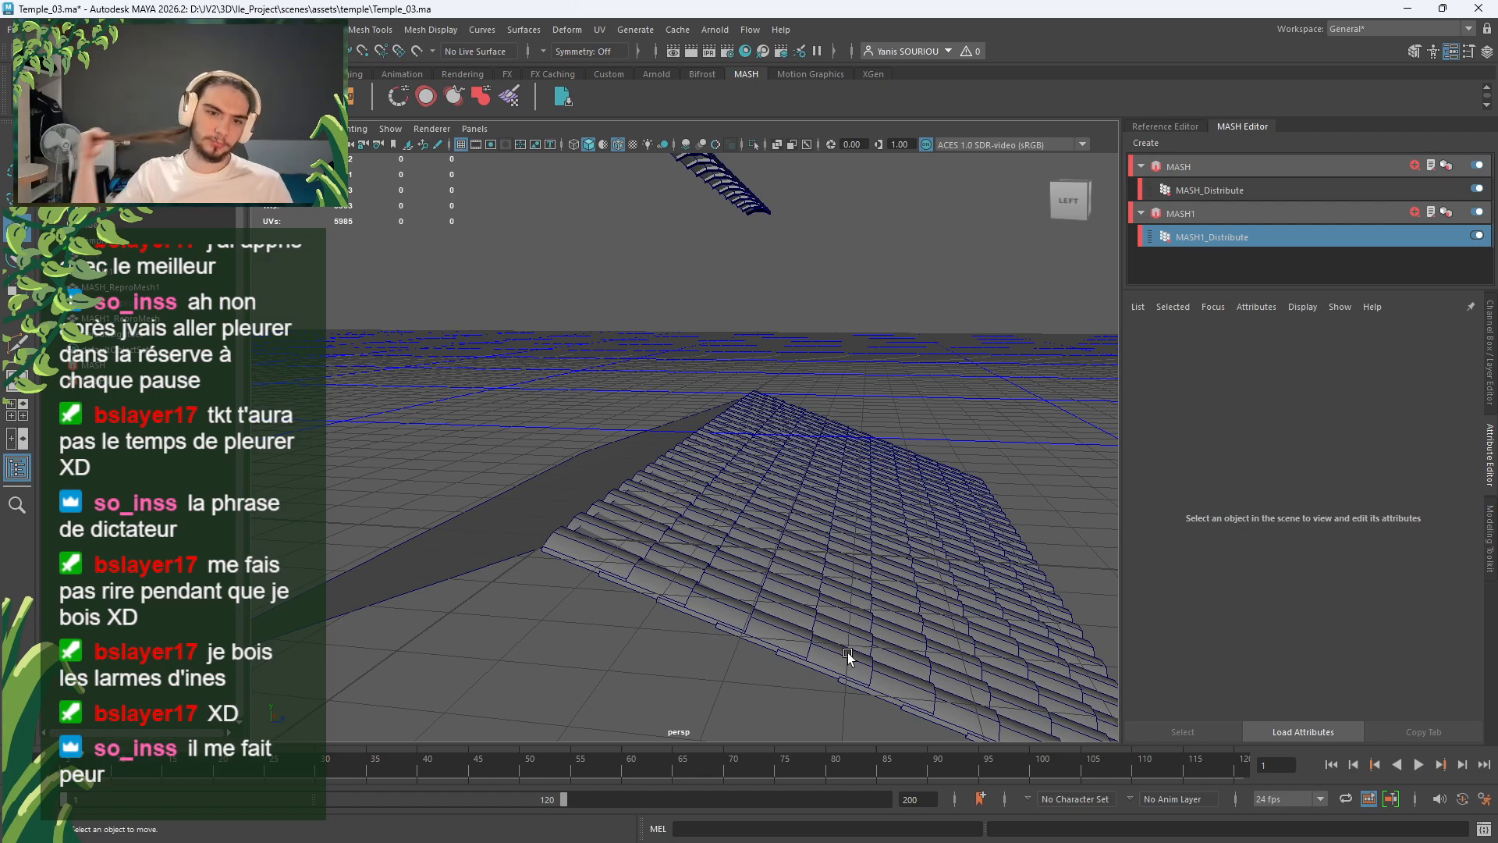
pyautogui.keyDown('alt'); pyautogui.moveTo(847, 653); pyautogui.dragTo(833, 638, button='right'); pyautogui.keyUp('alt')
pyautogui.keyDown('alt'); pyautogui.moveTo(833, 639); pyautogui.dragTo(736, 602); pyautogui.keyUp('alt')
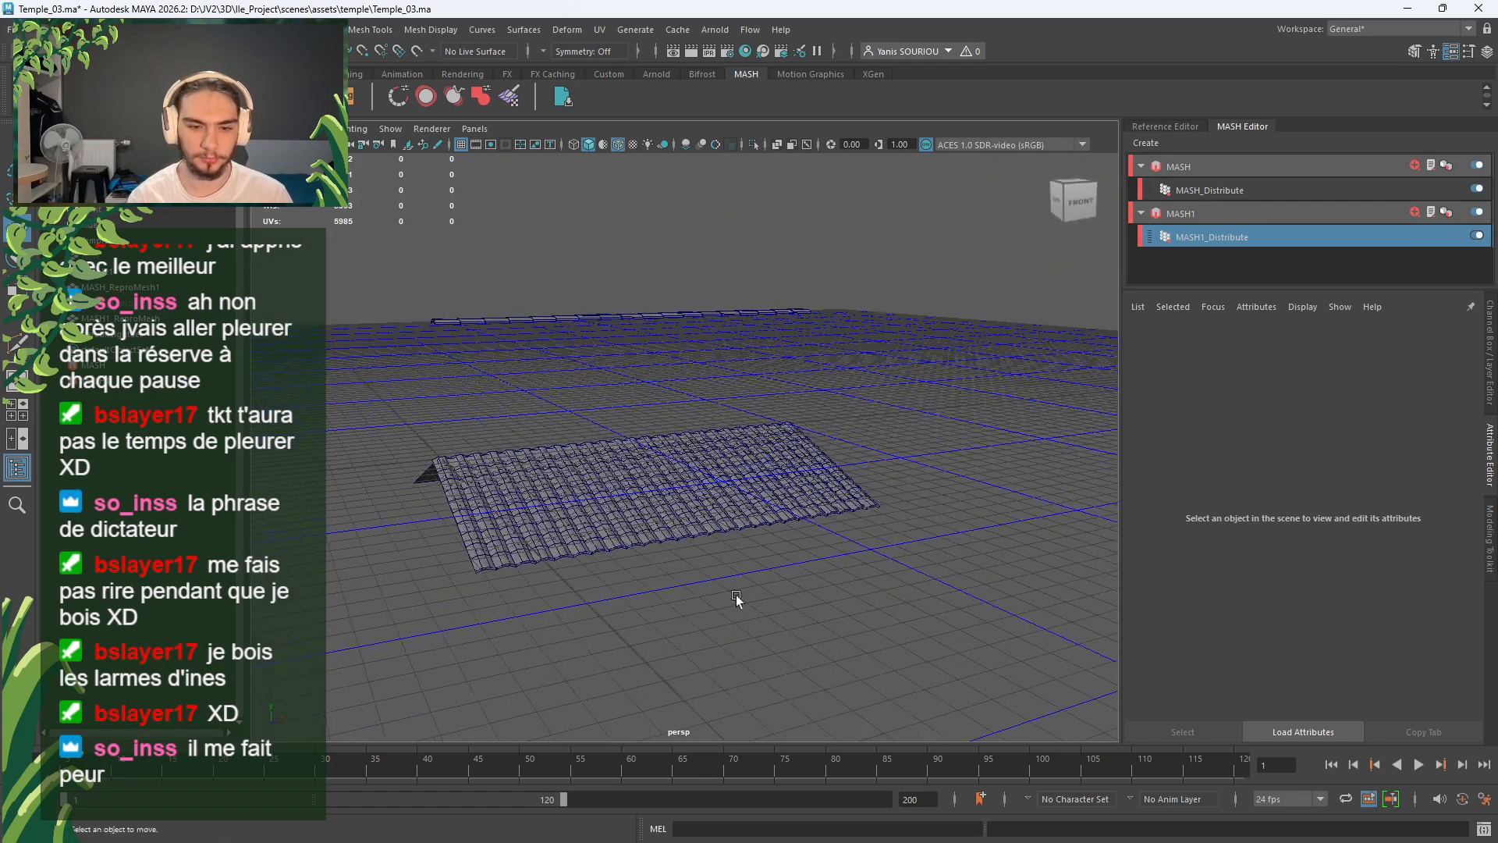
# Step: Duplicate the tiled slope mesh MASH1_ReproMesh and raise the copy about 60 units above the original
pyautogui.click(724, 500)
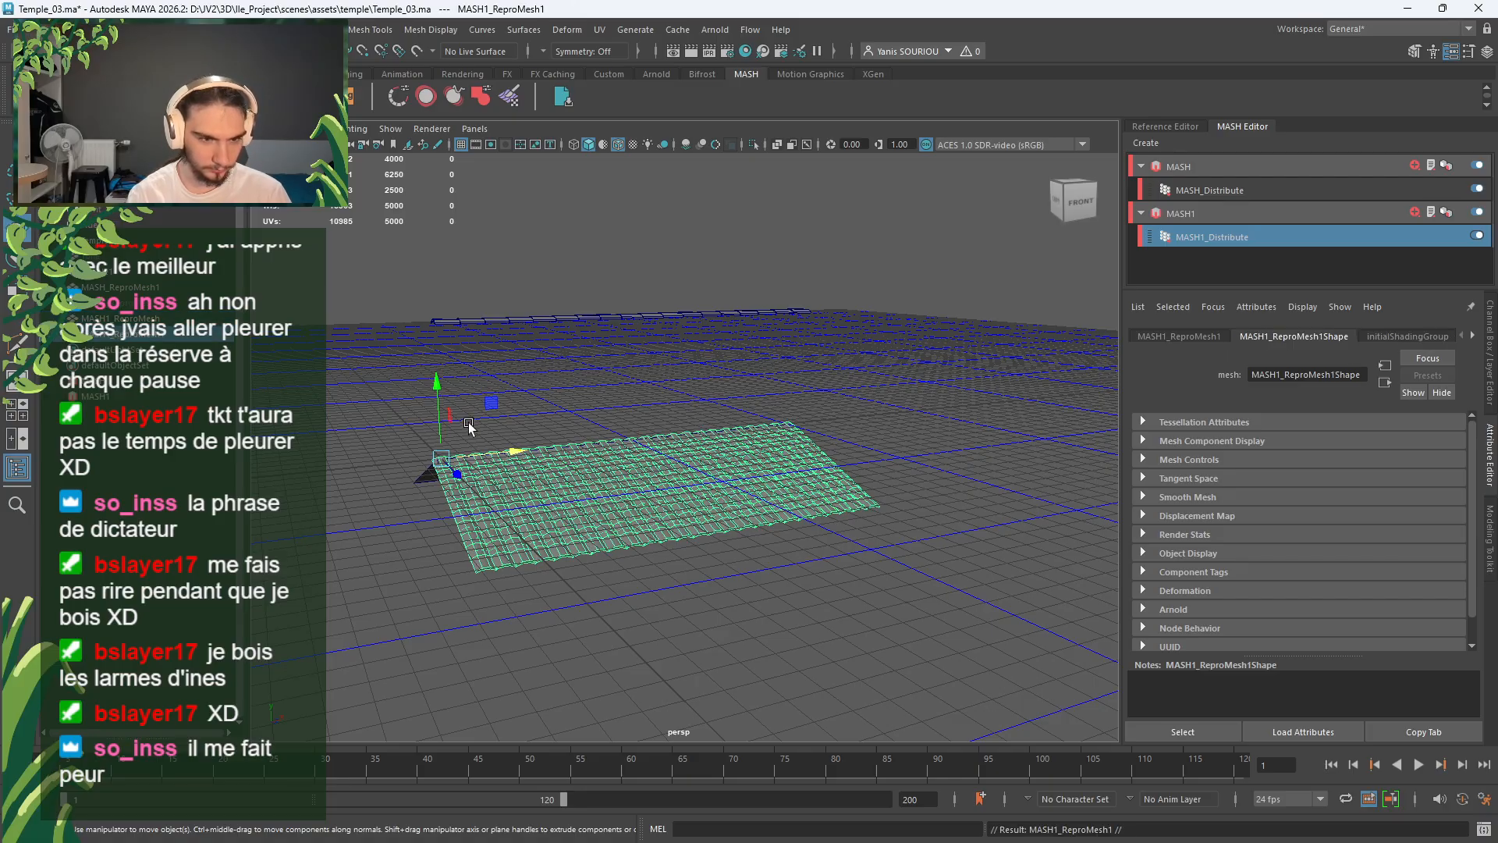
pyautogui.hotkey('ctrl', 'd')
pyautogui.moveTo(435, 406); pyautogui.dragTo(476, 275)
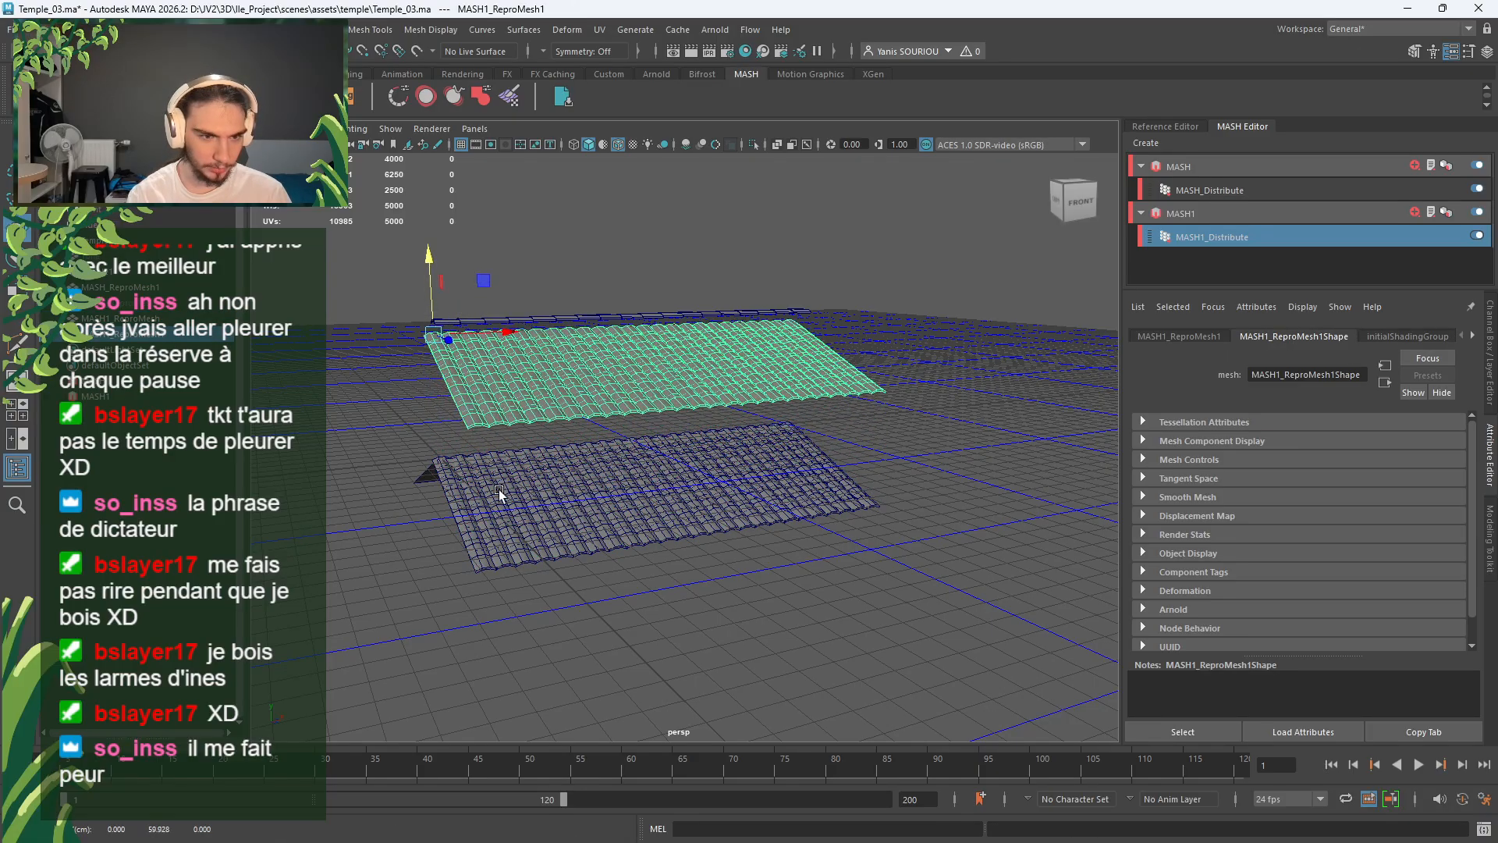
# Step: Delete the original MASH-driven tiled slope and the source tile-row mesh with its network, keeping the duplicated slope
pyautogui.click(558, 517)
pyautogui.press('Delete')
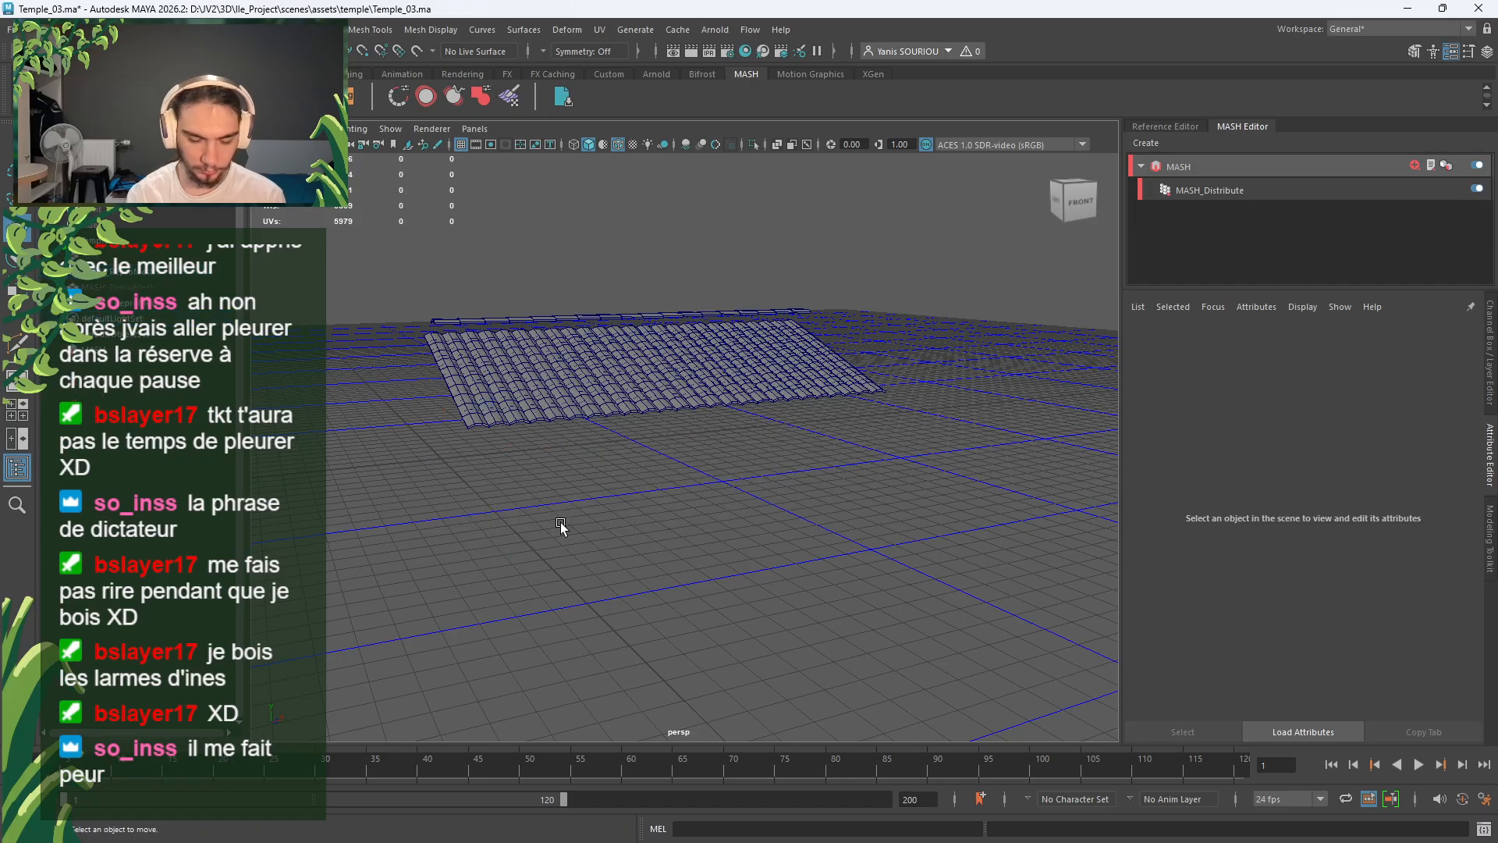
pyautogui.click(131, 289)
pyautogui.press('Delete')
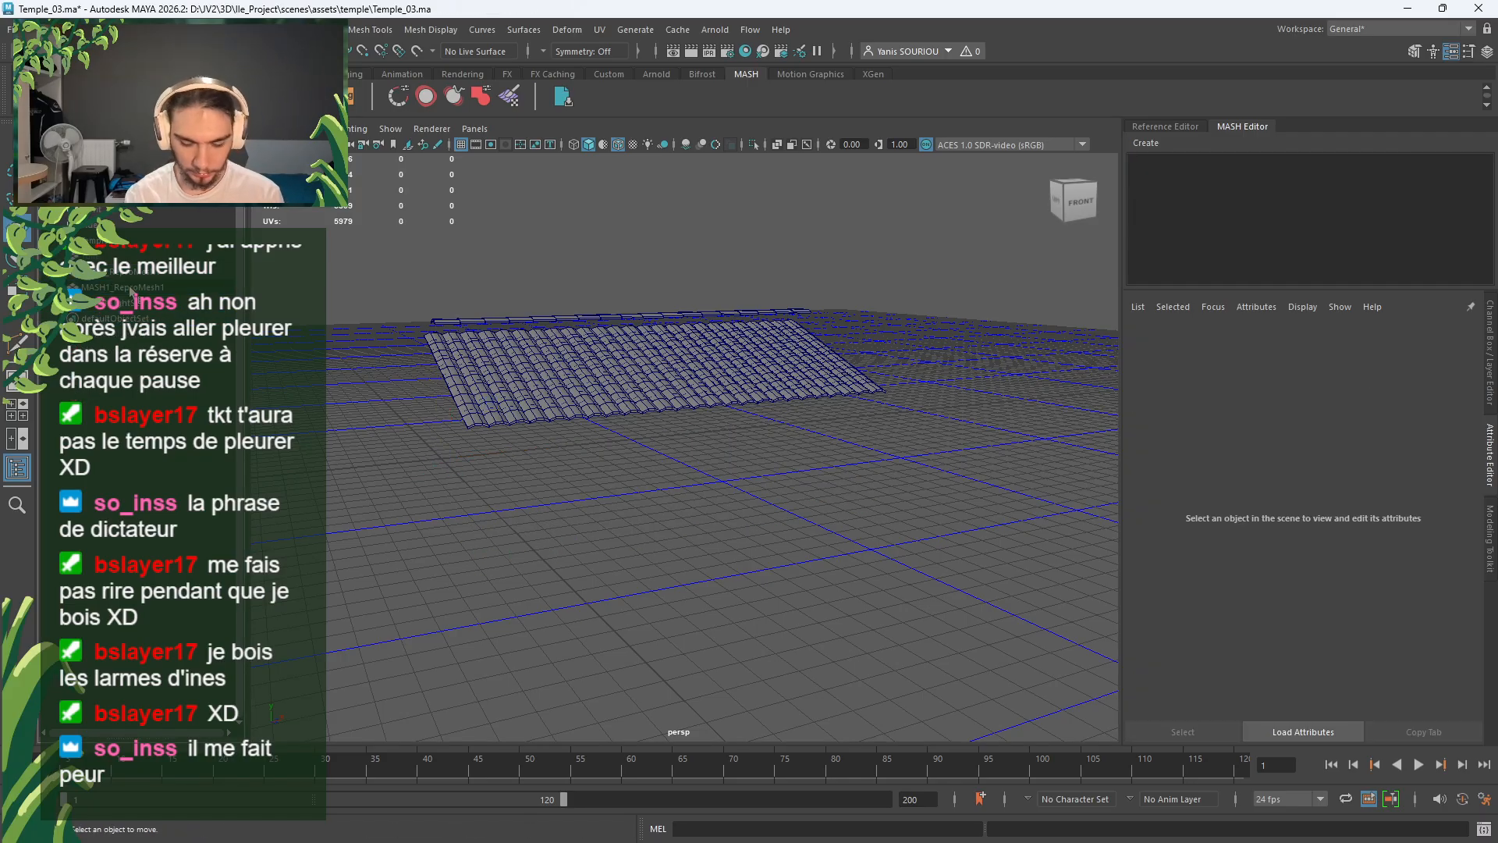
# Step: Delete the leftover node listed just above the duplicated tiled slope mesh in the Outliner
pyautogui.click(117, 256)
pyautogui.press('Delete')
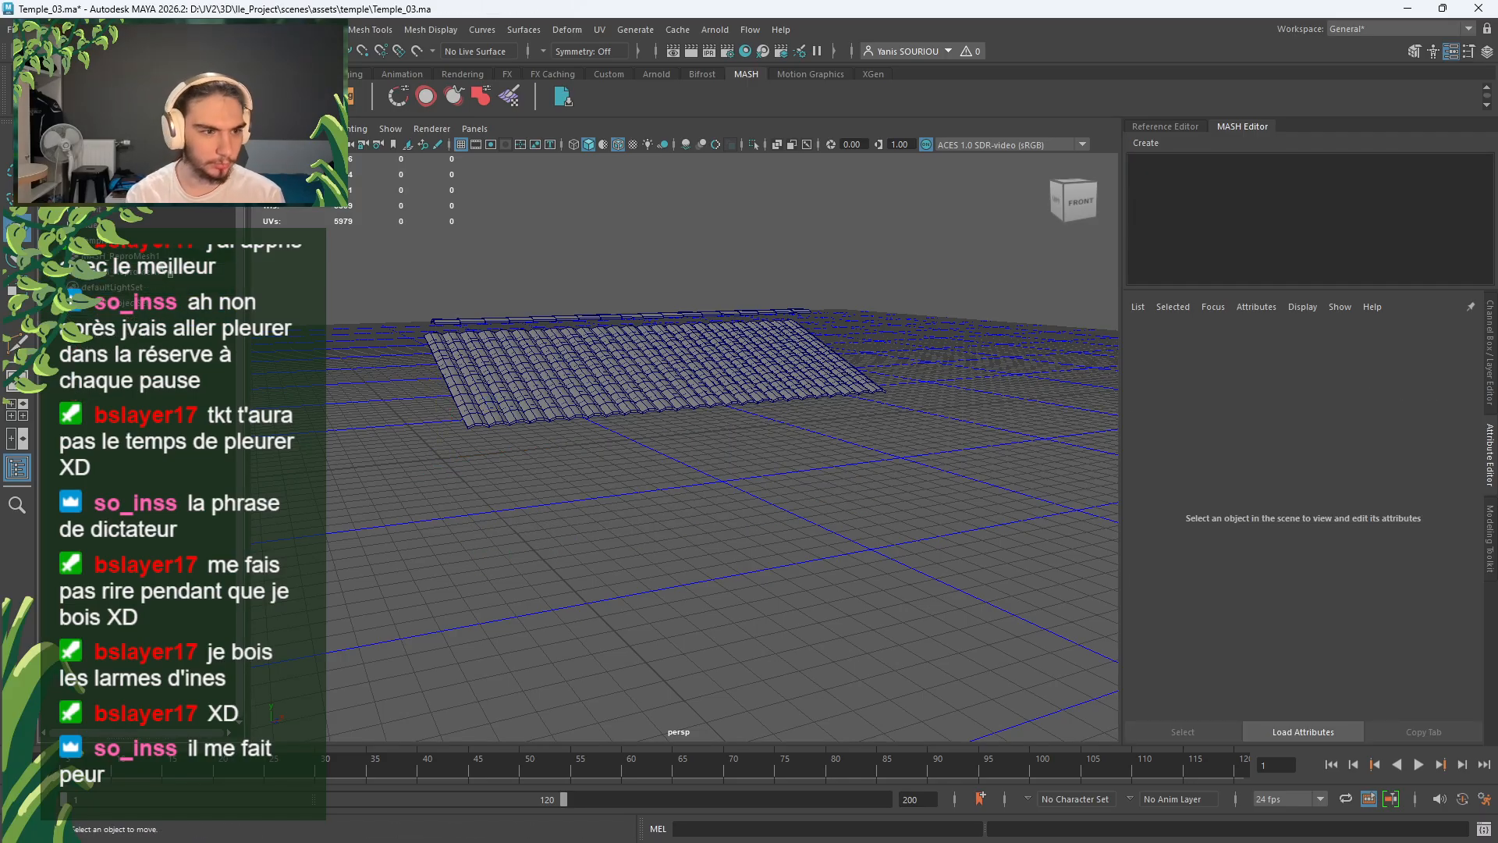
# Step: Move the Temple mesh back to the centre of the grid at X 0 and Z 0, beside the tiled slope
pyautogui.scroll(-5, 464, 490)
pyautogui.keyDown('alt'); pyautogui.moveTo(465, 494); pyautogui.dragTo(555, 526); pyautogui.keyUp('alt')
pyautogui.scroll(3, 556, 527)
pyautogui.scroll(-10, 556, 528)
pyautogui.keyDown('alt'); pyautogui.moveTo(625, 602); pyautogui.dragTo(422, 587); pyautogui.keyUp('alt')
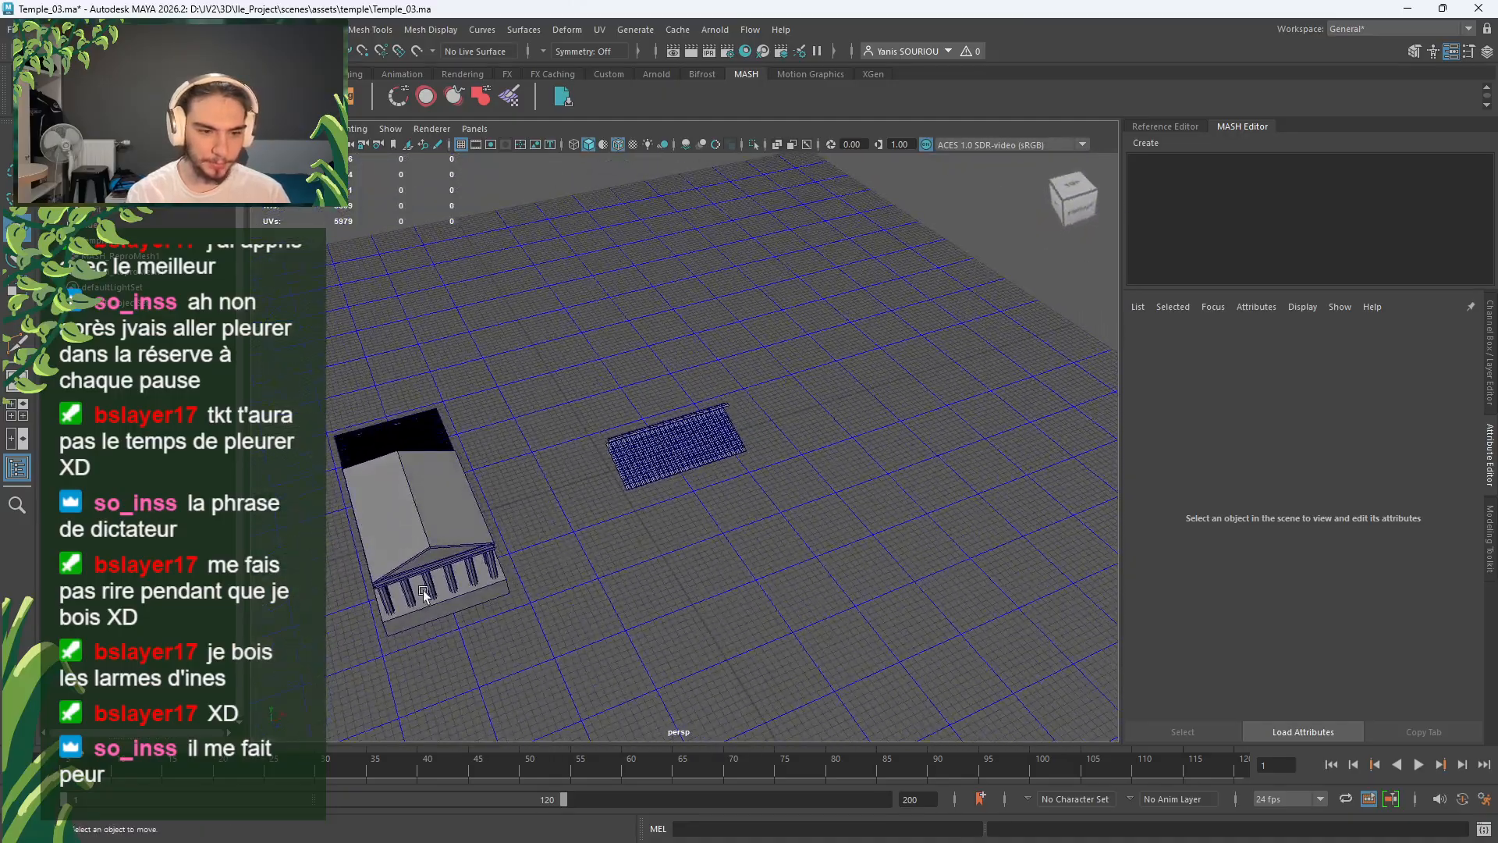
pyautogui.click(422, 586)
pyautogui.keyDown('alt'); pyautogui.moveTo(544, 621); pyautogui.dragTo(487, 599); pyautogui.keyUp('alt')
pyautogui.keyDown('alt'); pyautogui.moveTo(757, 523); pyautogui.dragTo(658, 509); pyautogui.keyUp('alt')
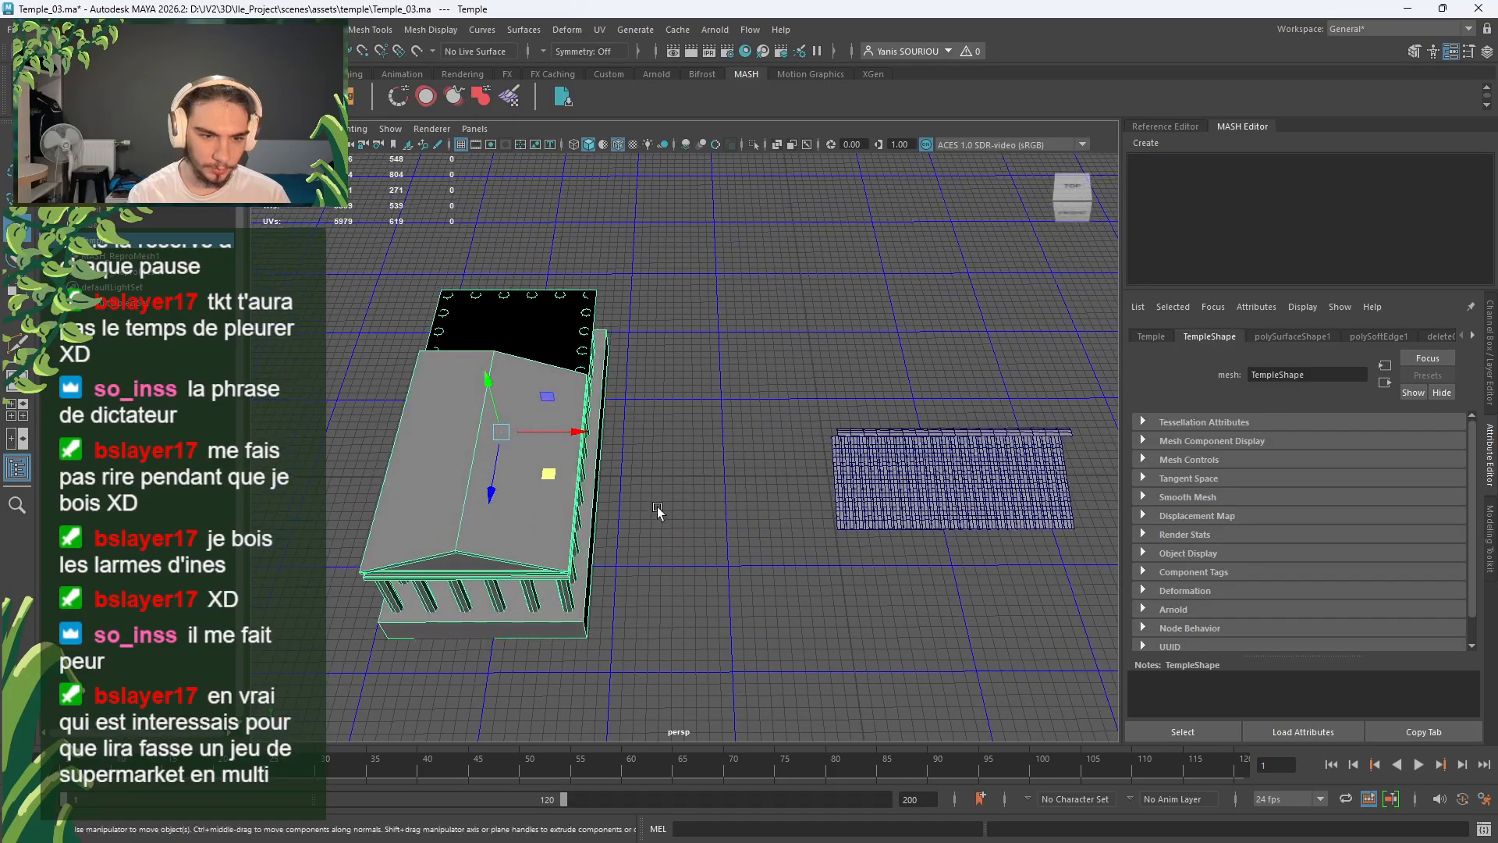
pyautogui.moveTo(723, 484); pyautogui.dragTo(1015, 538, button='middle')
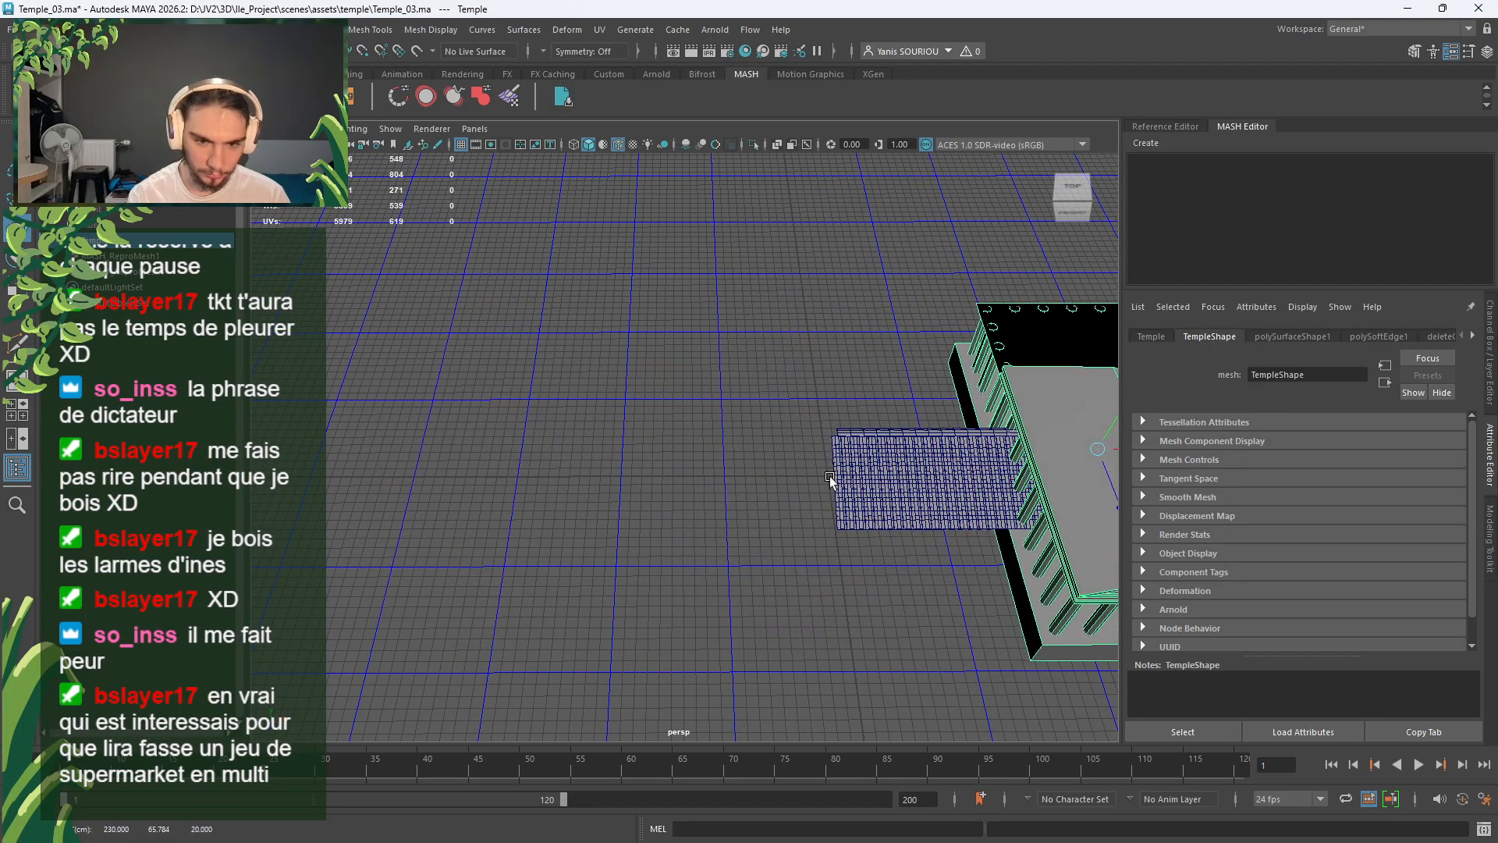
pyautogui.press('f')
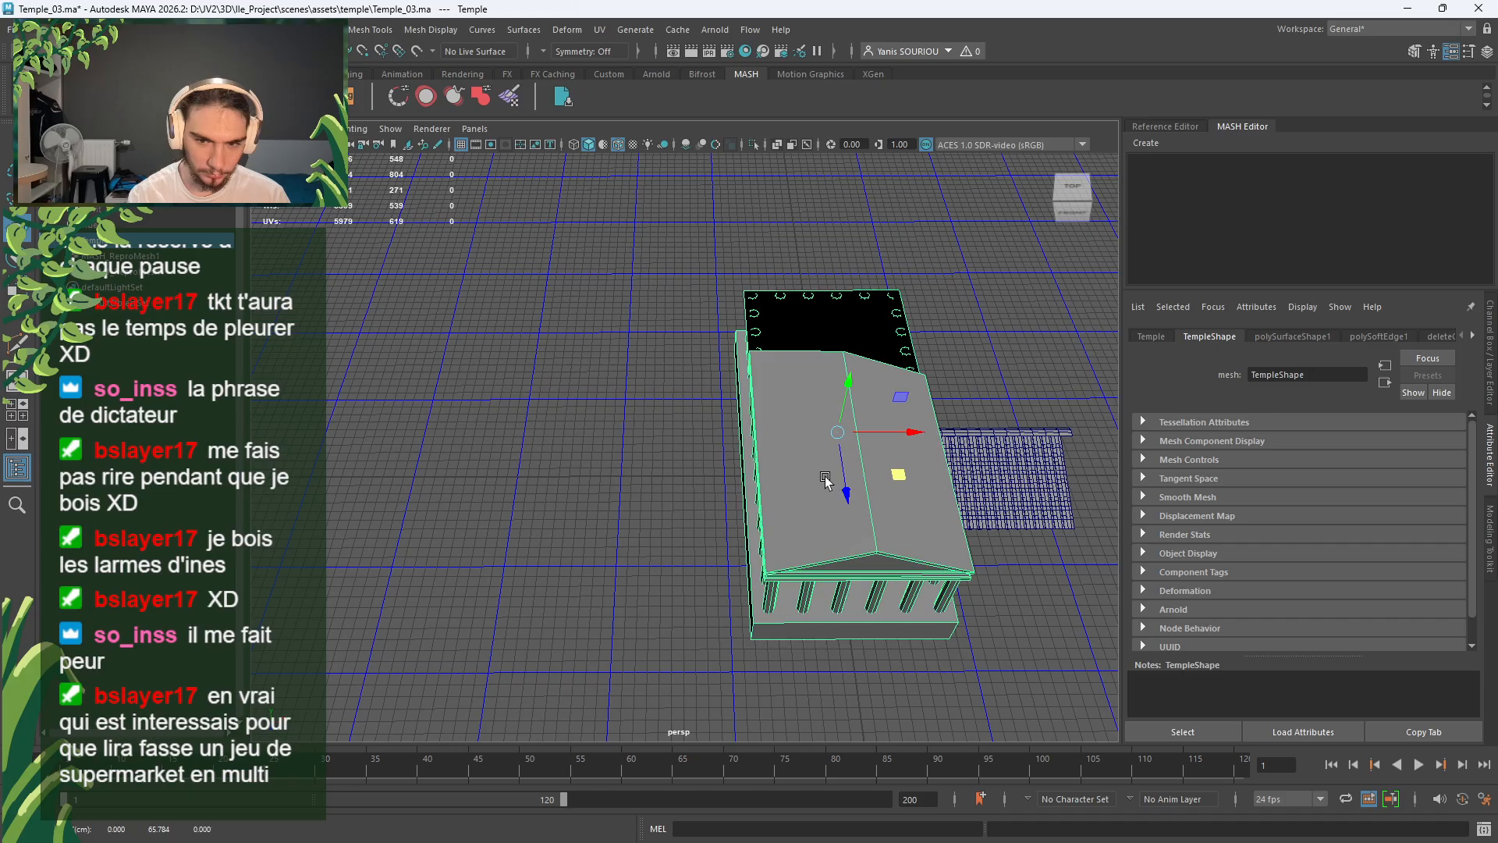
# Step: Select the tiled slope mesh MASH1_ReproMesh1 next to the temple
pyautogui.keyDown('alt'); pyautogui.moveTo(827, 484); pyautogui.dragTo(816, 564); pyautogui.keyUp('alt')
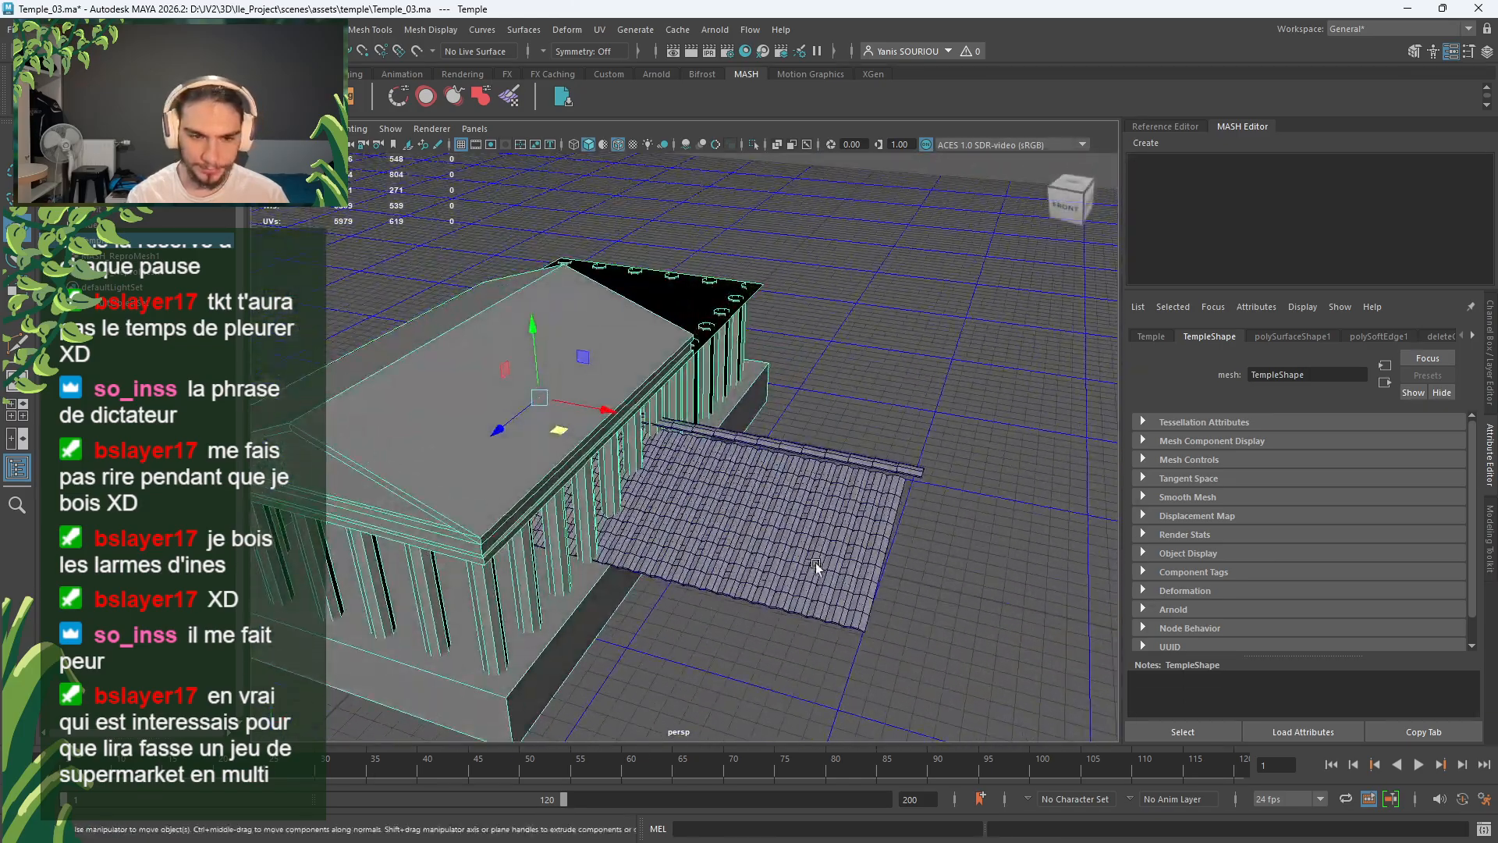
pyautogui.click(798, 564)
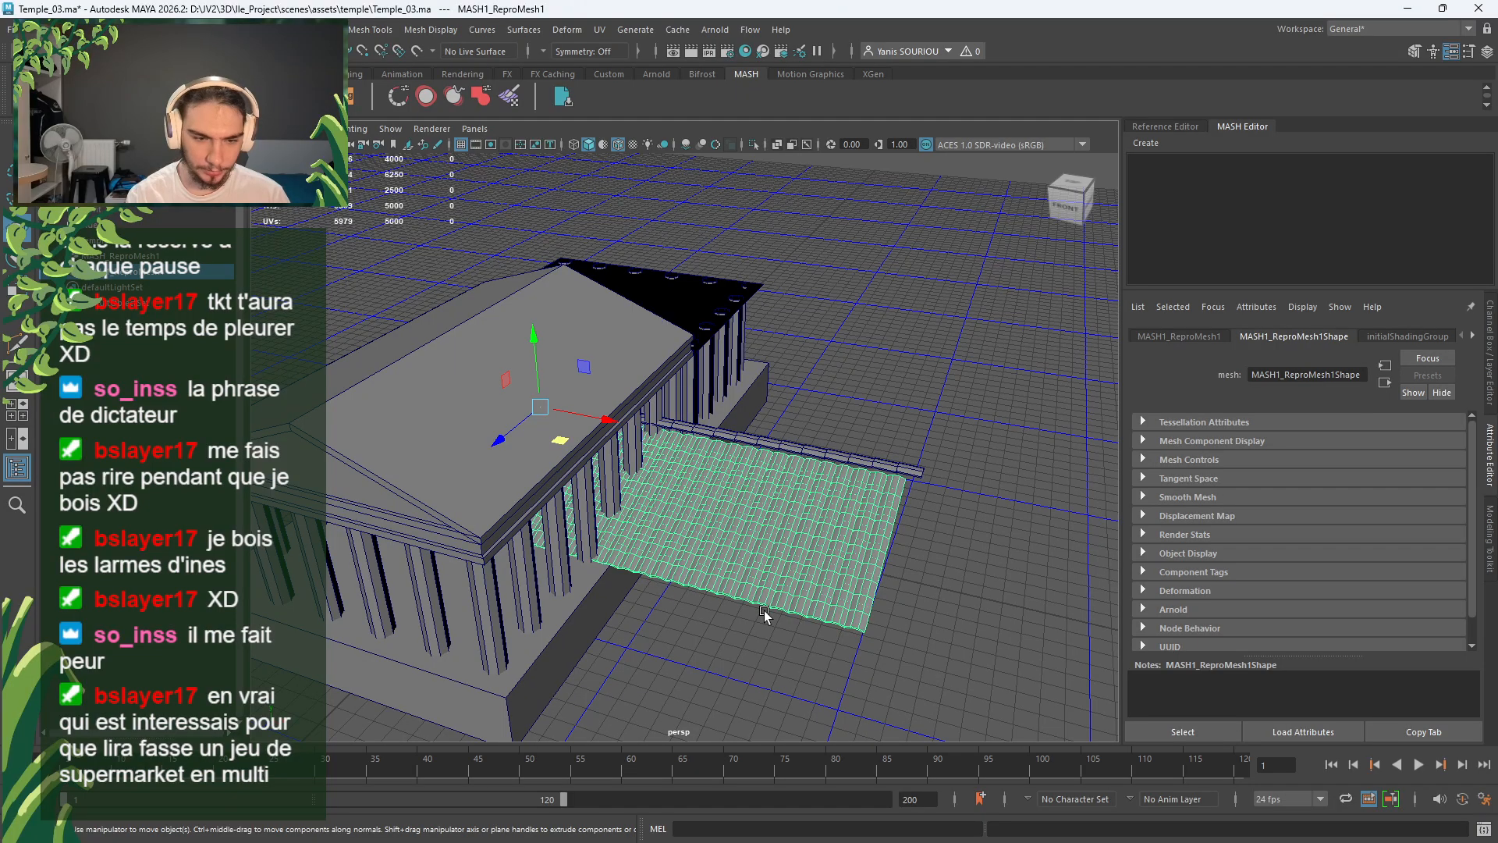
# Step: Rotate the roof tile grid about its vertical axis and set its Rotate Y to 90
pyautogui.press('e')
pyautogui.moveTo(554, 442); pyautogui.dragTo(593, 441)
pyautogui.click(1484, 382)
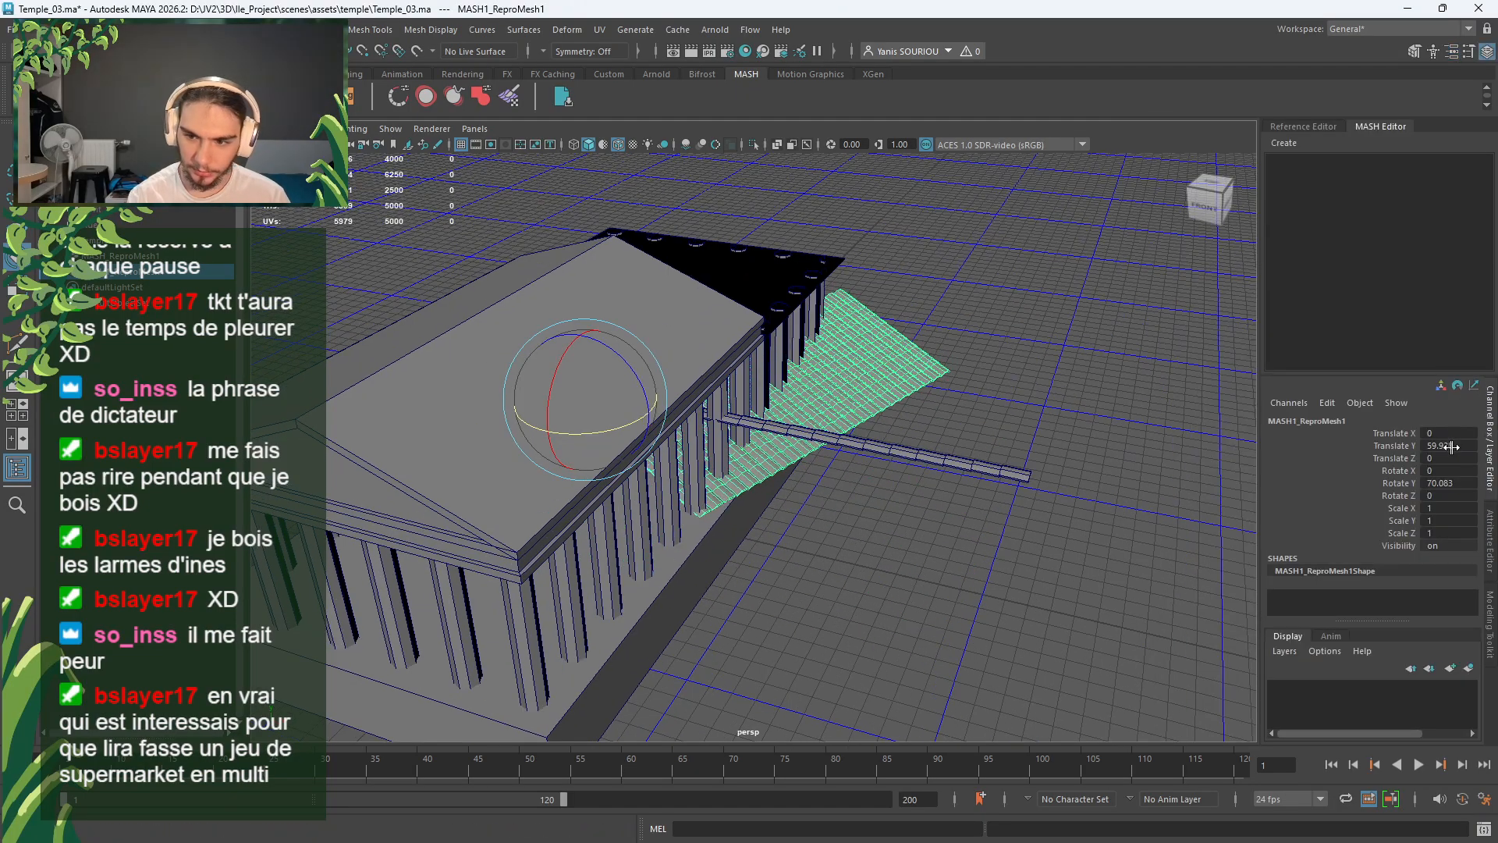
pyautogui.click(1438, 484)
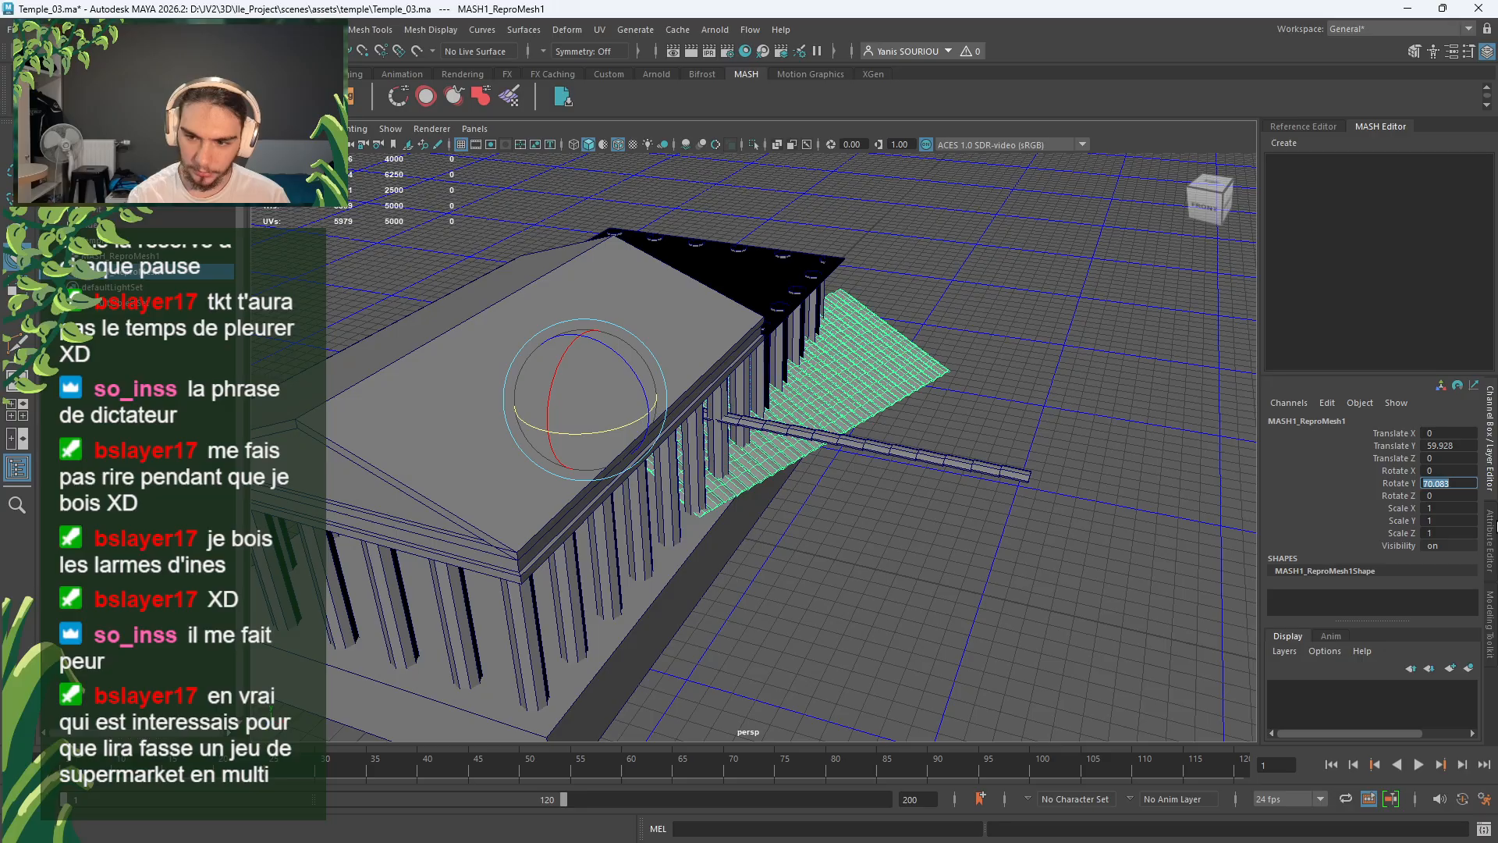
pyautogui.write('90')
pyautogui.press('Return')
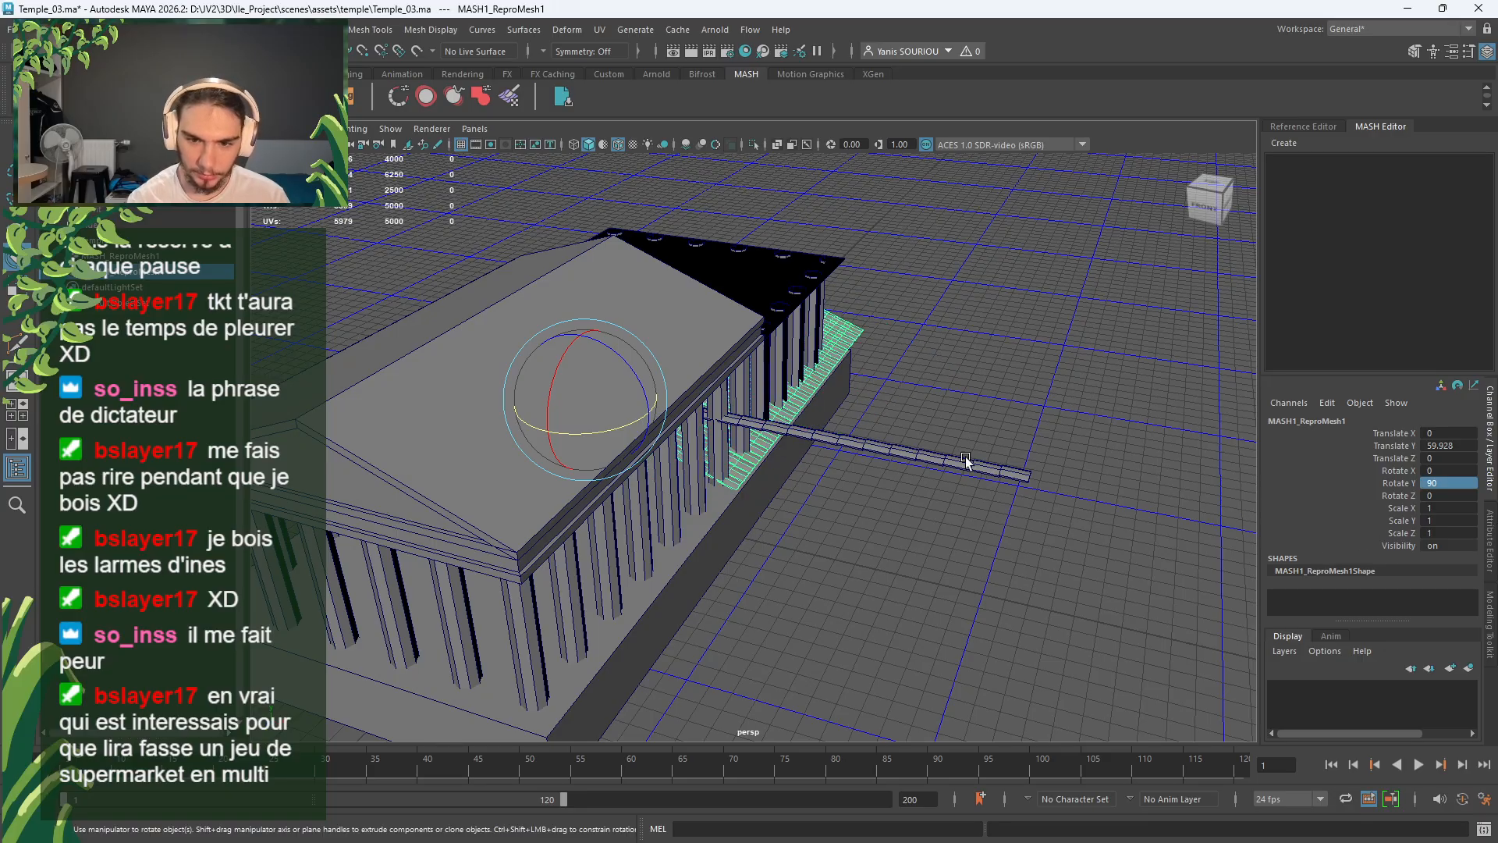
# Step: Set the Rotate Y of the long ridge tile strip to 90, then deselect it
pyautogui.click(966, 461)
pyautogui.click(1433, 484)
pyautogui.write('9')
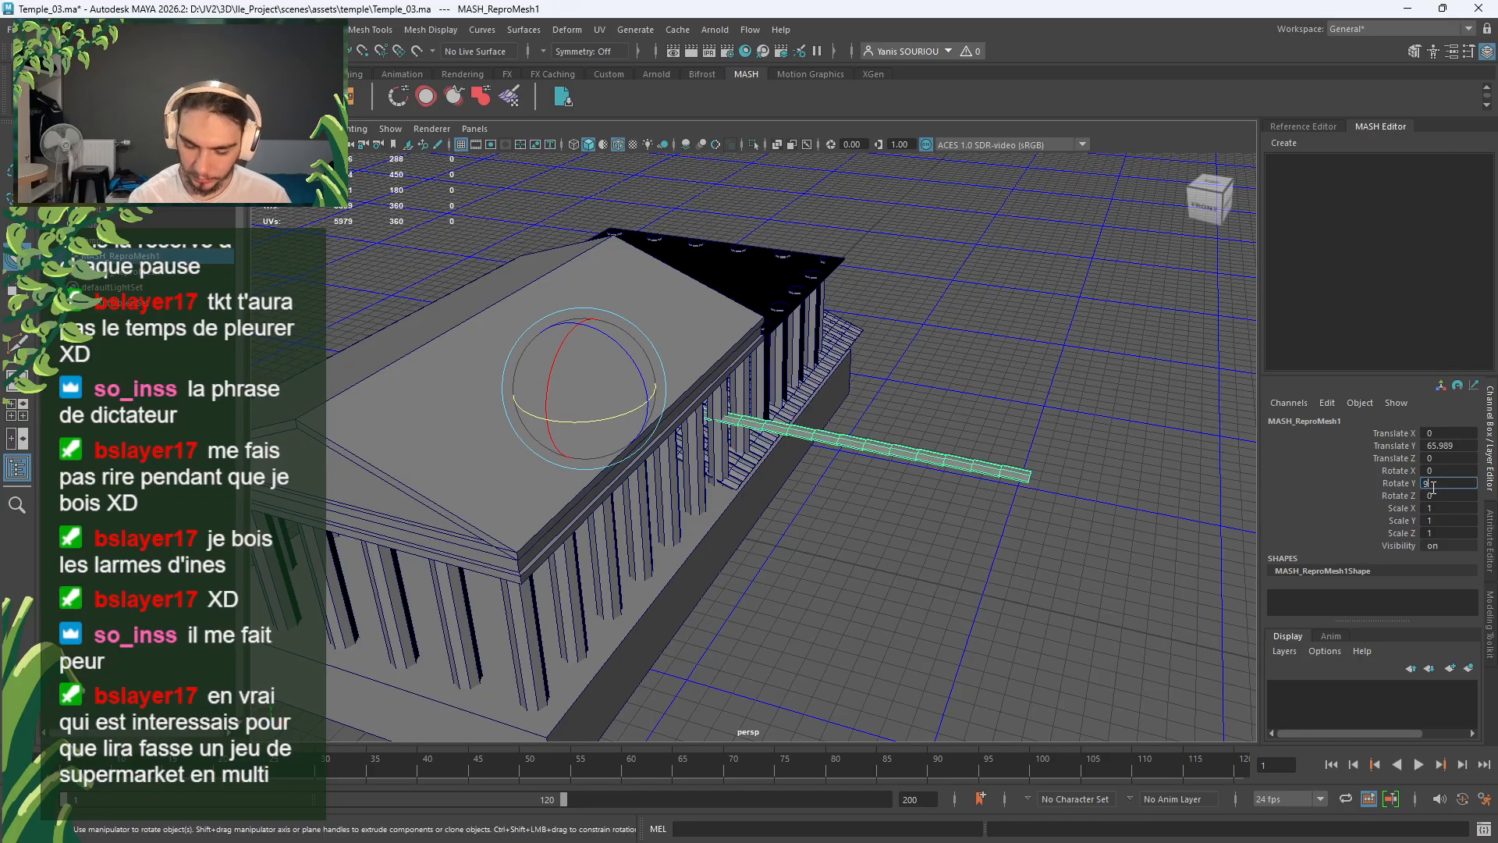
pyautogui.write('0')
pyautogui.press('Return')
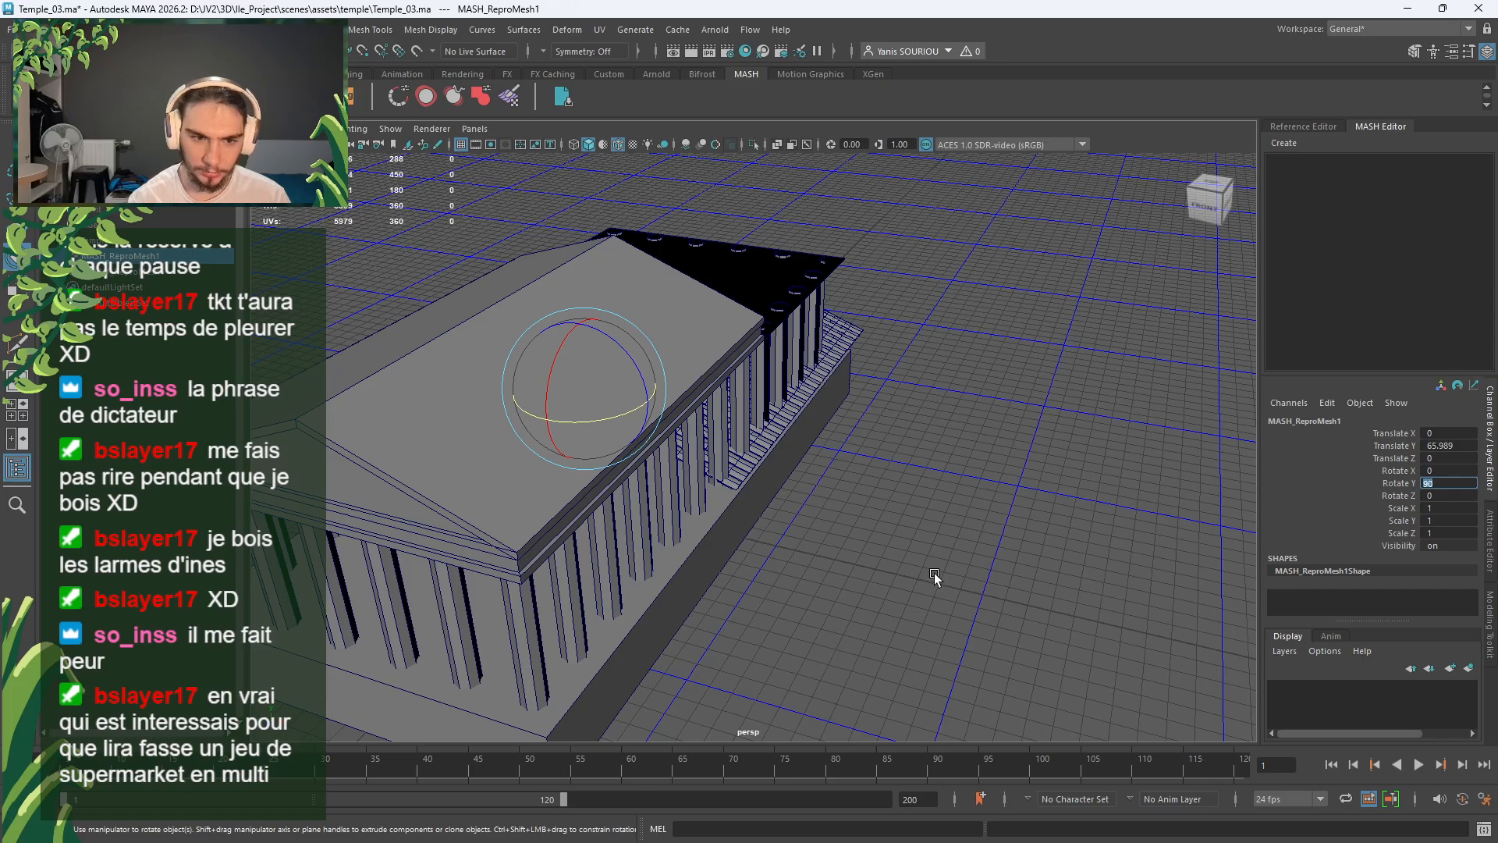
pyautogui.click(933, 573)
# Step: Raise the ridge tile strip to the height of the roof ridge, at Translate Y about 131.4
pyautogui.keyDown('alt'); pyautogui.moveTo(933, 573); pyautogui.dragTo(966, 551); pyautogui.keyUp('alt')
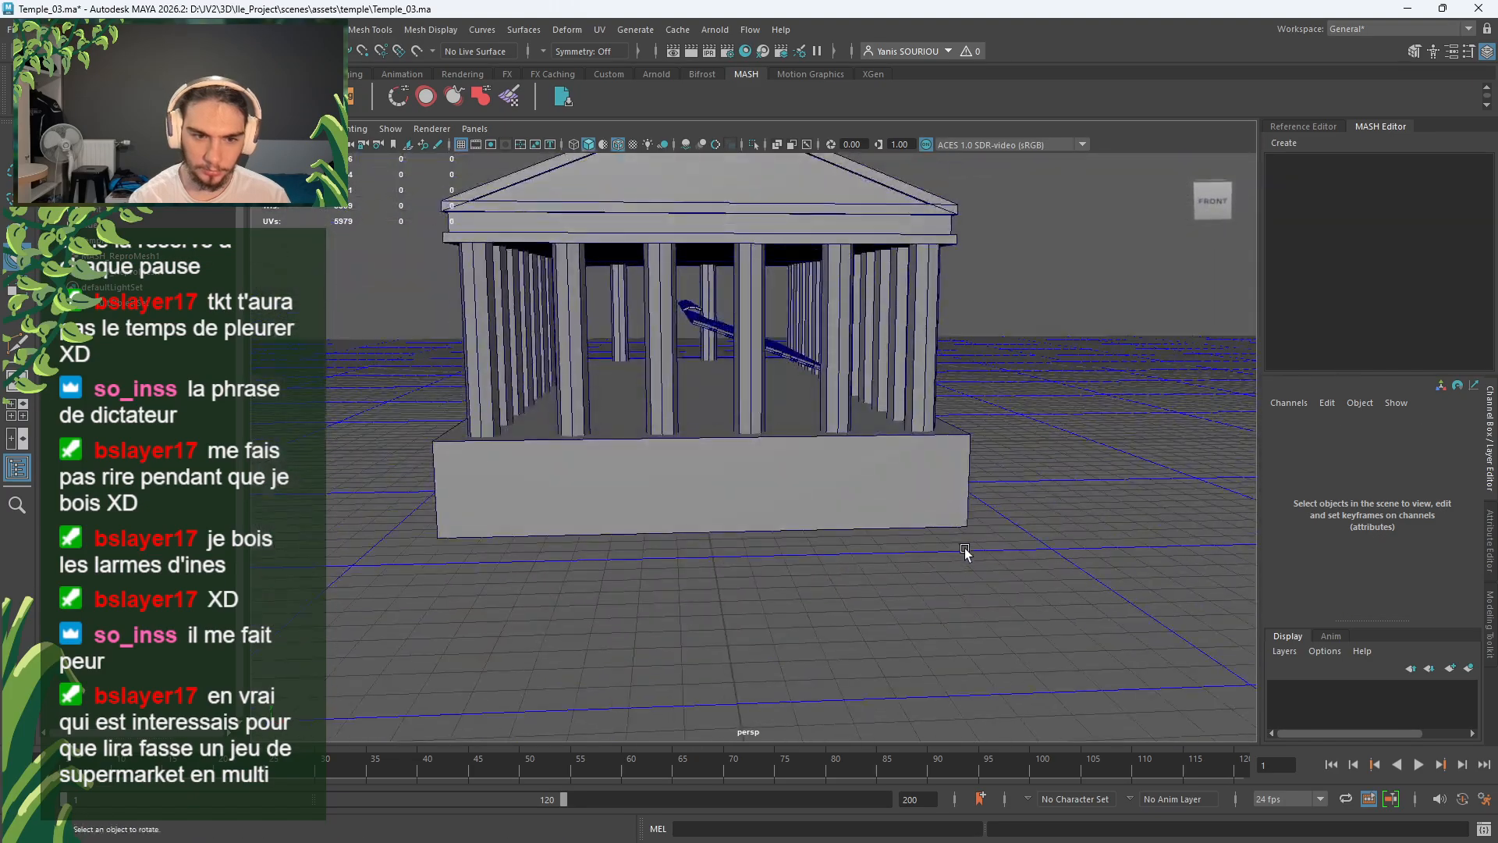
pyautogui.click(698, 310)
pyautogui.press('w')
pyautogui.keyDown('alt'); pyautogui.moveTo(785, 415); pyautogui.dragTo(1027, 538); pyautogui.keyUp('alt')
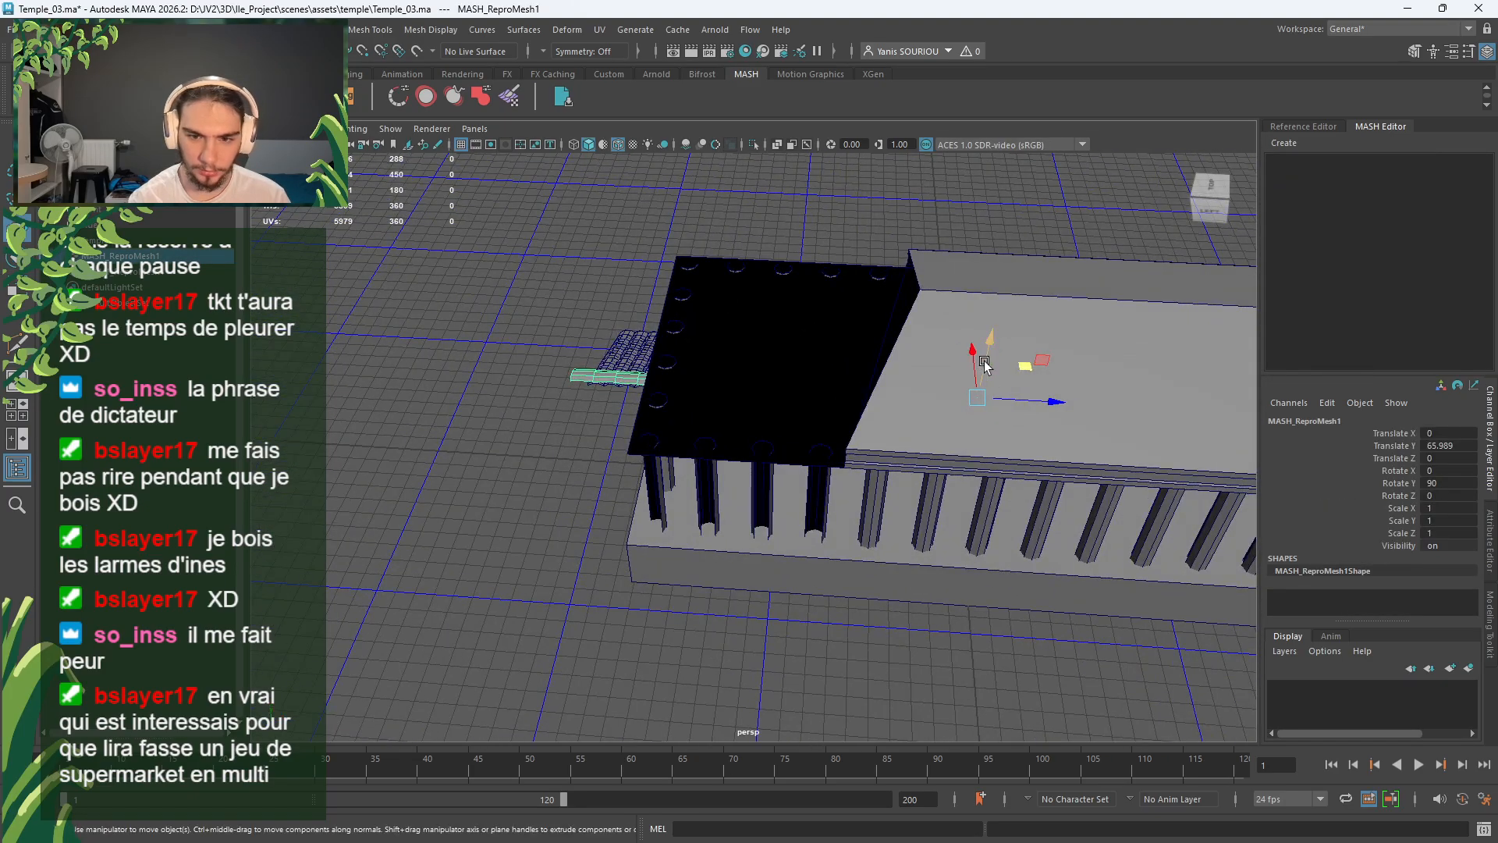
pyautogui.moveTo(984, 364); pyautogui.dragTo(1041, 262)
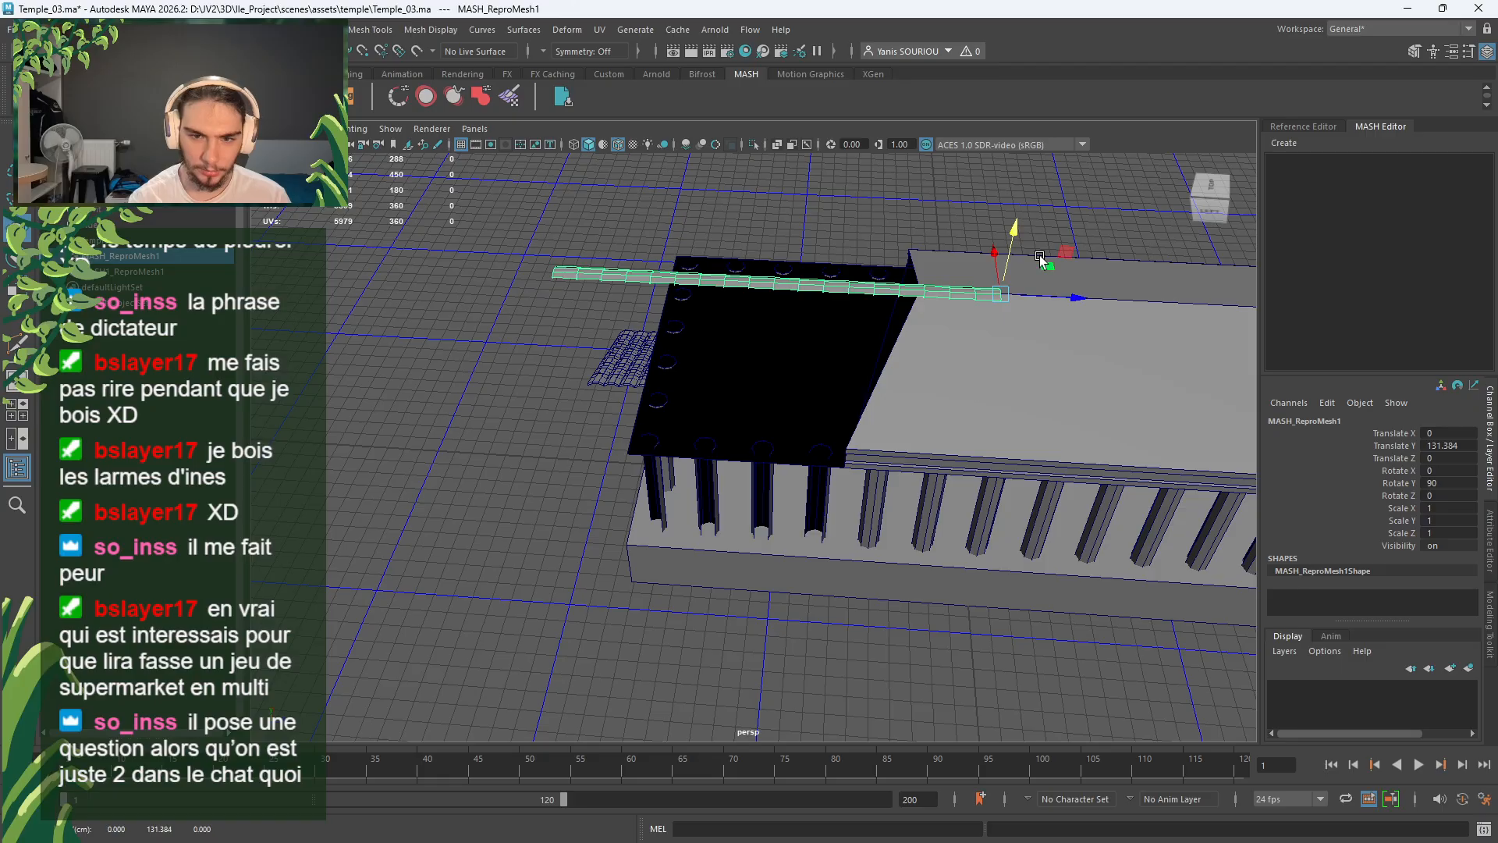
# Step: Slide the ridge tile strip along the roof ridge to the front pediment, at Translate Z about 168
pyautogui.keyDown('alt'); pyautogui.moveTo(1041, 262); pyautogui.dragTo(940, 308, button='middle'); pyautogui.keyUp('alt')
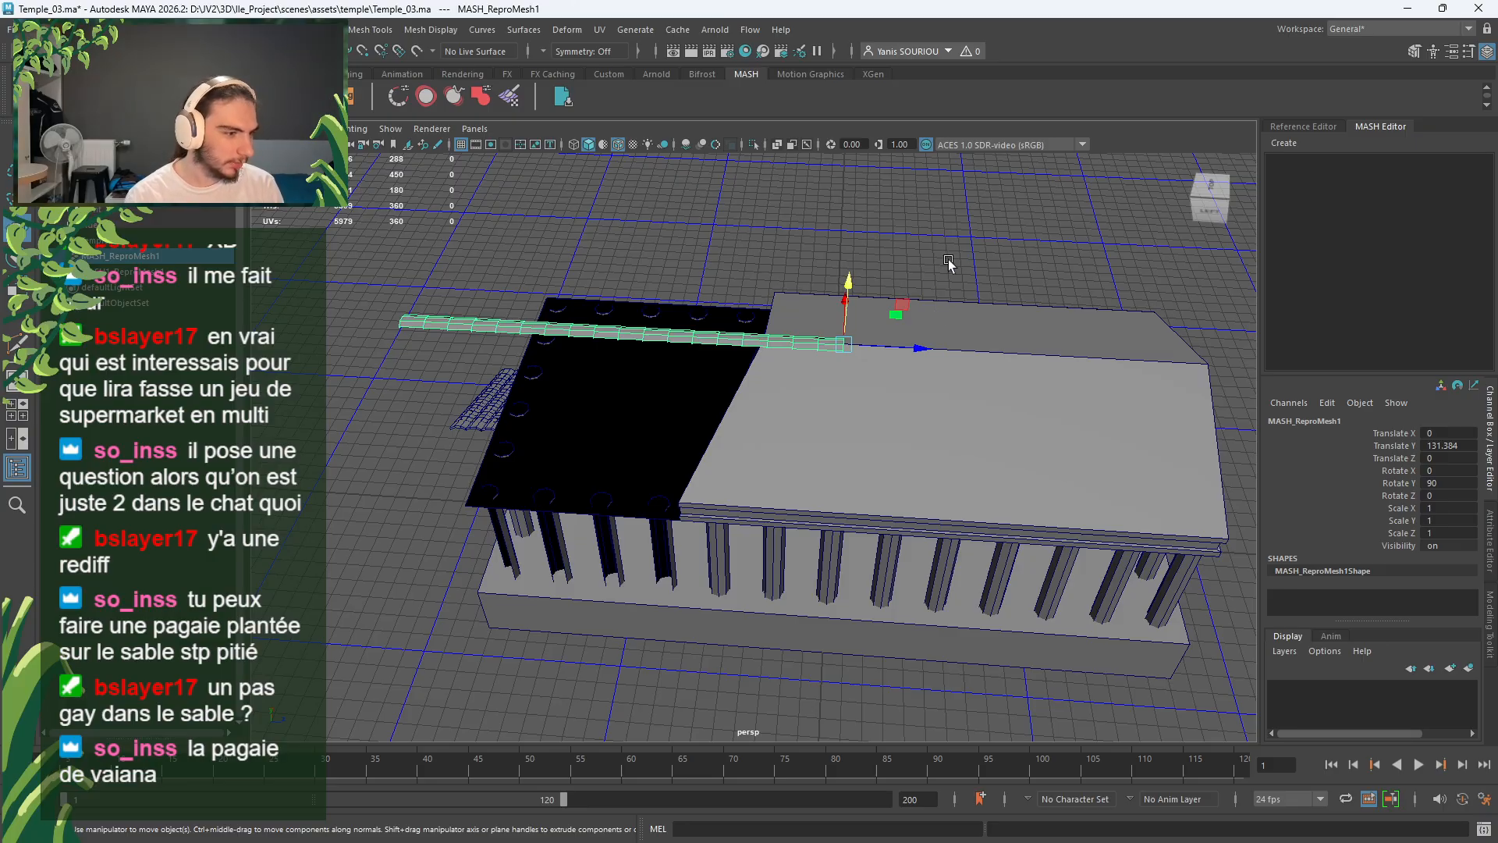
pyautogui.keyDown('alt'); pyautogui.moveTo(941, 311); pyautogui.dragTo(862, 364, button='middle'); pyautogui.keyUp('alt')
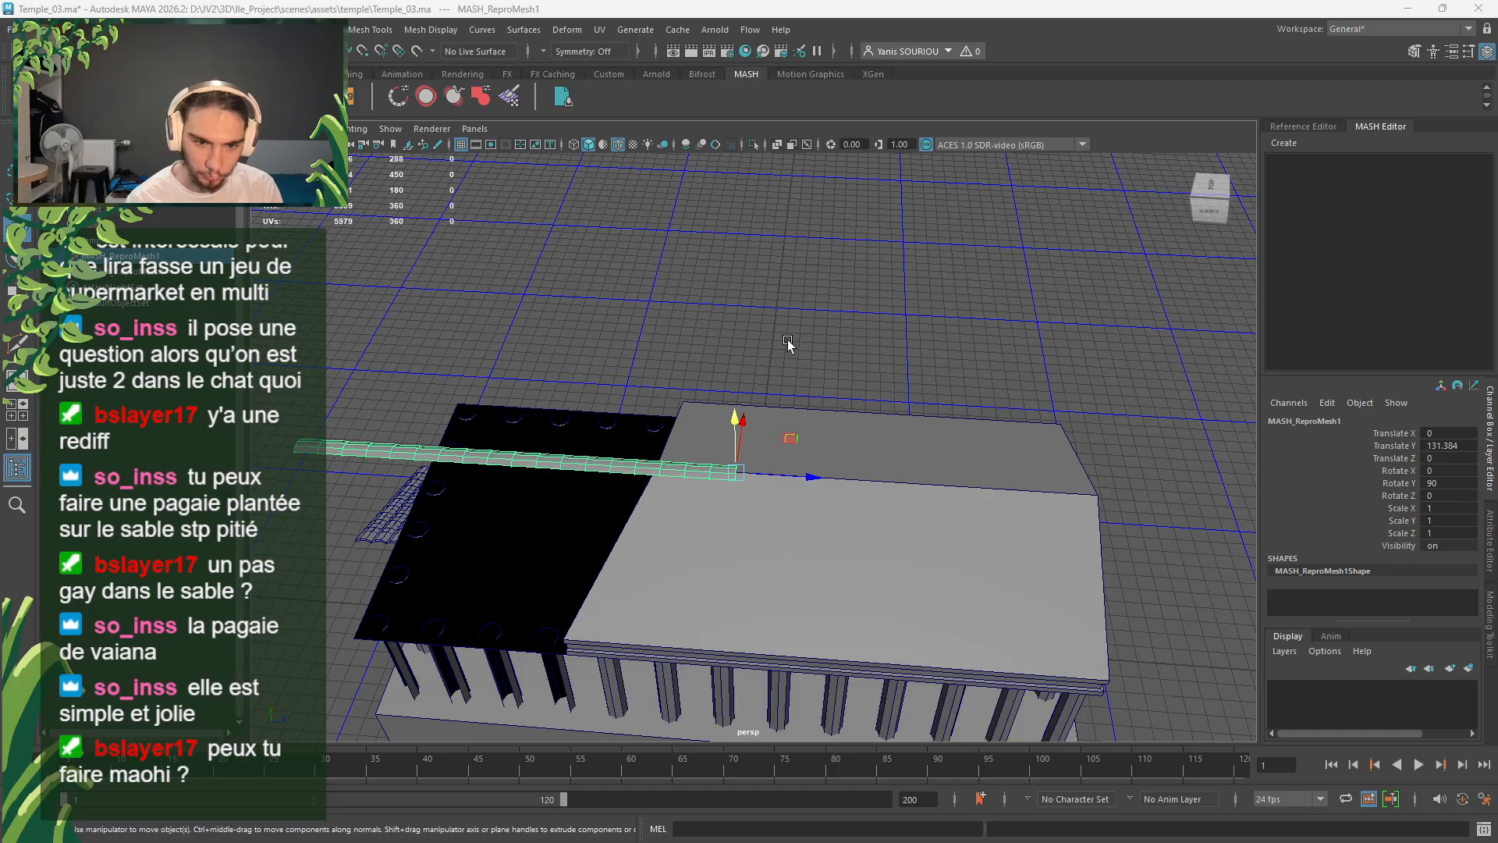
pyautogui.keyDown('alt'); pyautogui.moveTo(788, 343); pyautogui.dragTo(1023, 295); pyautogui.keyUp('alt')
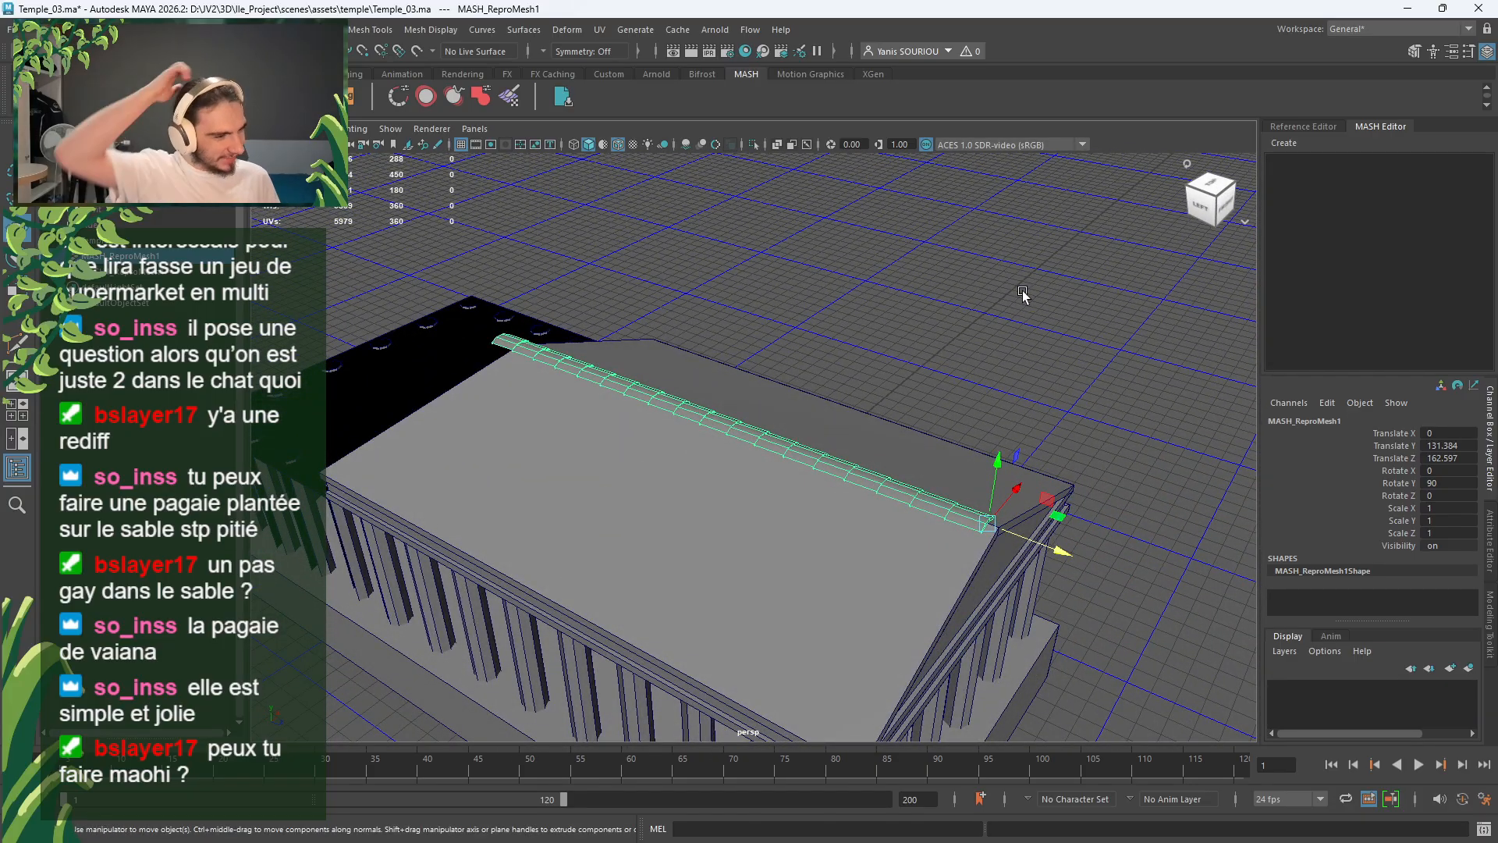
pyautogui.keyDown('alt'); pyautogui.moveTo(1024, 406); pyautogui.dragTo(891, 444); pyautogui.keyUp('alt')
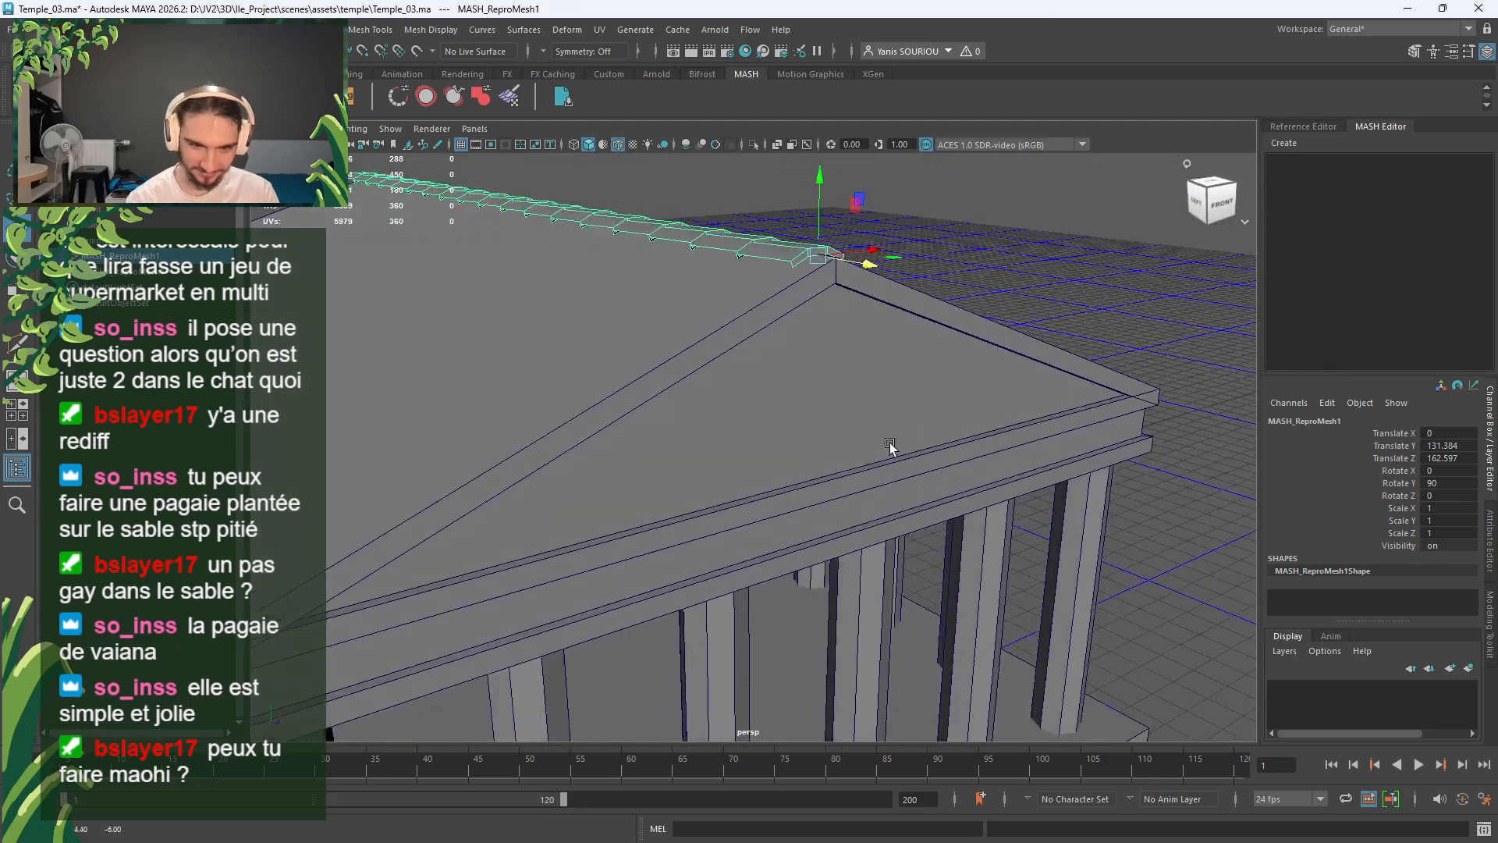
pyautogui.keyDown('alt'); pyautogui.moveTo(891, 444); pyautogui.dragTo(913, 434, button='right'); pyautogui.keyUp('alt')
pyautogui.keyDown('alt'); pyautogui.moveTo(913, 435); pyautogui.dragTo(839, 488, button='middle'); pyautogui.keyUp('alt')
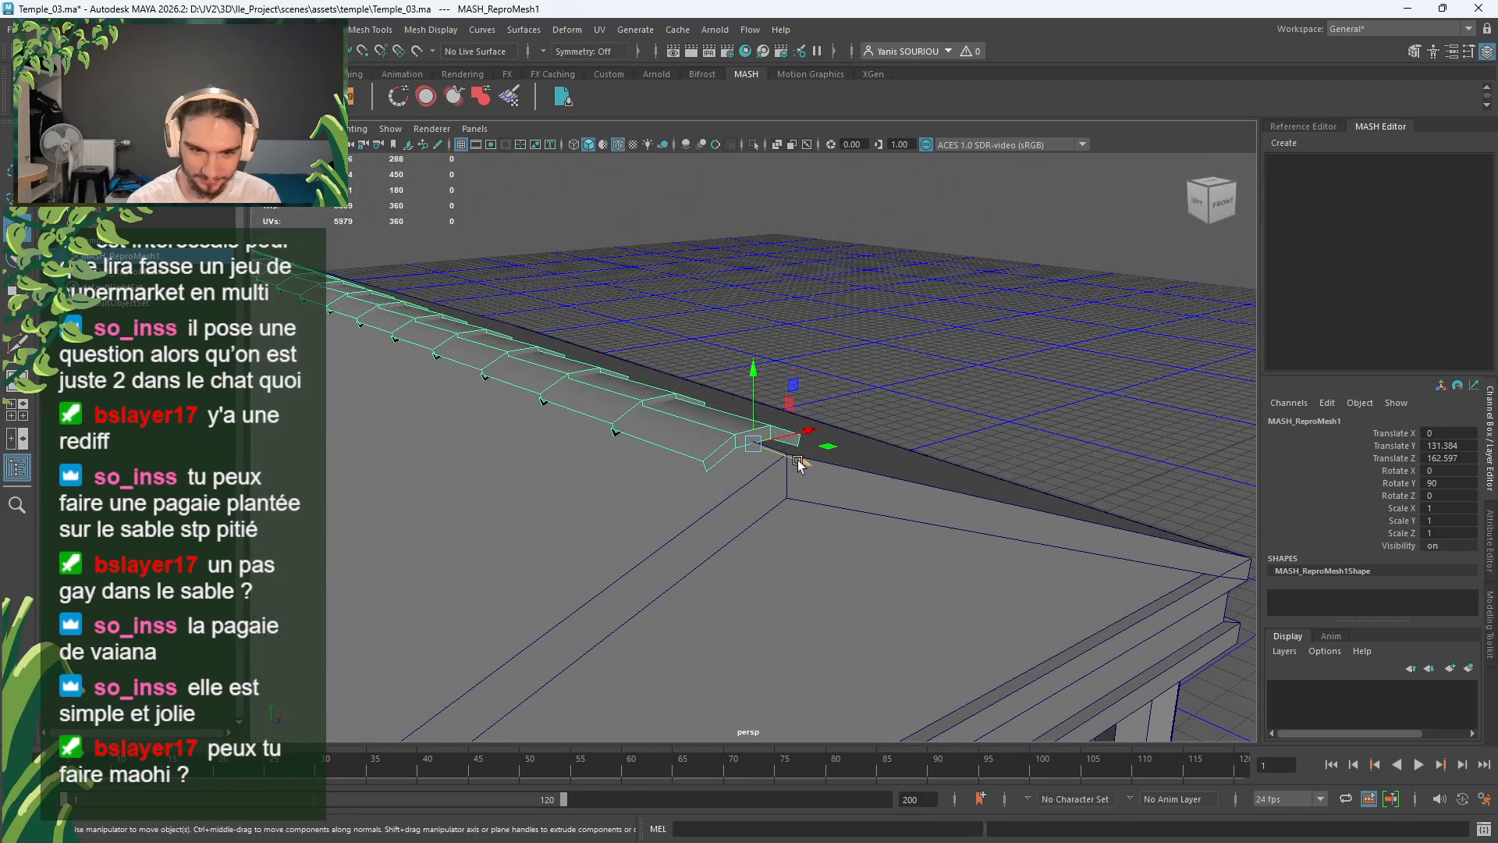
pyautogui.moveTo(804, 462); pyautogui.dragTo(852, 487)
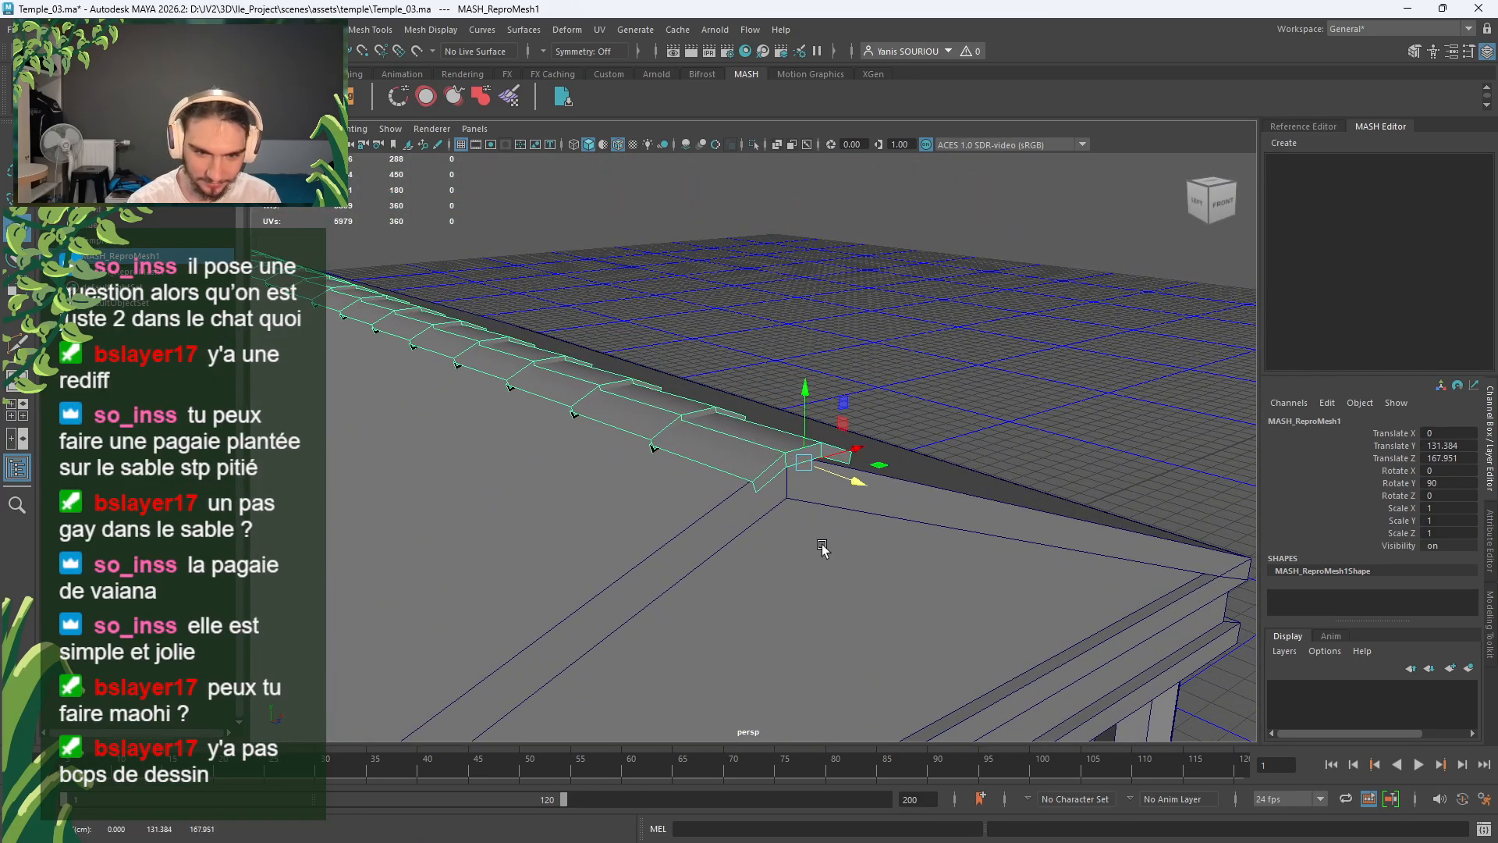
# Step: Fine-tune the ridge tile strip's position at the pediment tip to Translate Z about 167.1
pyautogui.keyDown('alt'); pyautogui.moveTo(826, 549); pyautogui.dragTo(719, 522); pyautogui.keyUp('alt')
pyautogui.keyDown('alt'); pyautogui.moveTo(718, 523); pyautogui.dragTo(870, 468, button='right'); pyautogui.keyUp('alt')
pyautogui.keyDown('alt'); pyautogui.moveTo(870, 468); pyautogui.dragTo(786, 539, button='middle'); pyautogui.keyUp('alt')
pyautogui.press('f')
pyautogui.keyDown('alt'); pyautogui.moveTo(1001, 561); pyautogui.dragTo(825, 559, button='middle'); pyautogui.keyUp('alt')
pyautogui.scroll(6, 841, 552)
pyautogui.keyDown('alt'); pyautogui.moveTo(843, 552); pyautogui.dragTo(786, 404); pyautogui.keyUp('alt')
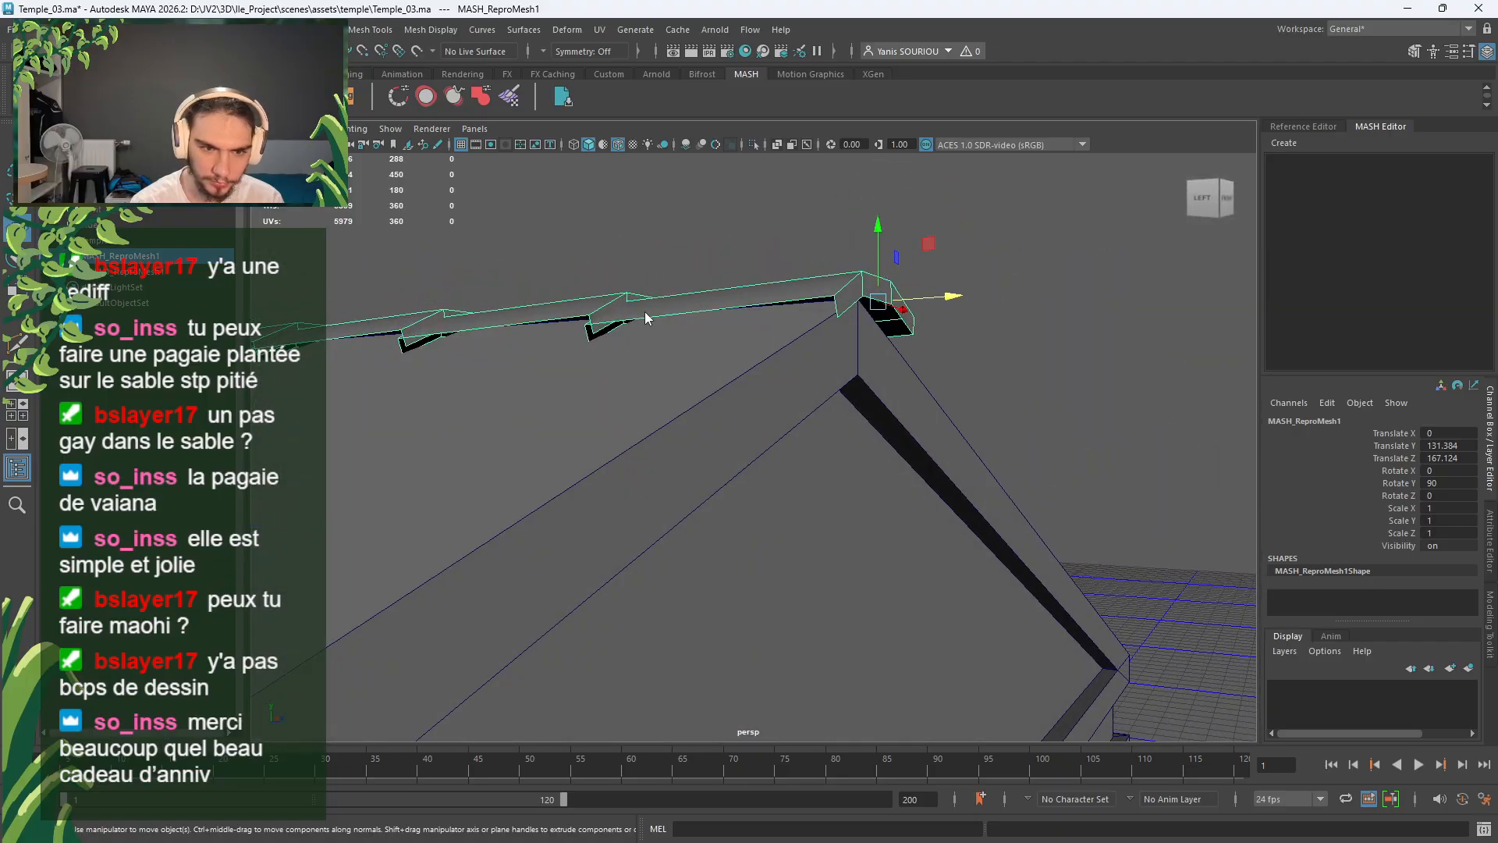
# Step: Isolate the ridge tile strip in the viewport and frame it to expose its open sides
pyautogui.moveTo(646, 314); pyautogui.dragTo(647, 348, button='right')
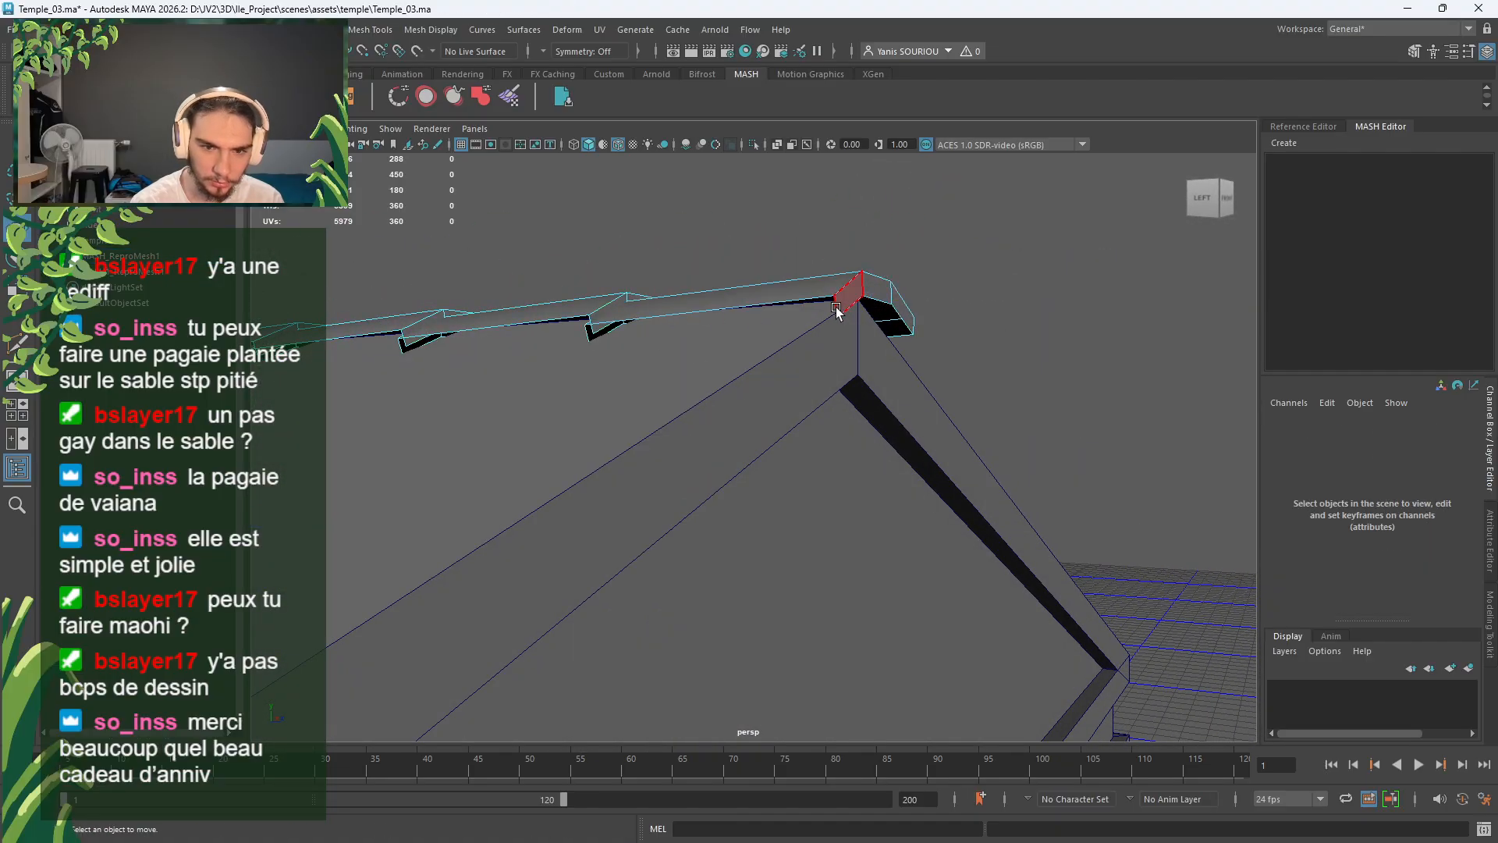
pyautogui.moveTo(836, 306); pyautogui.dragTo(905, 286, button='right')
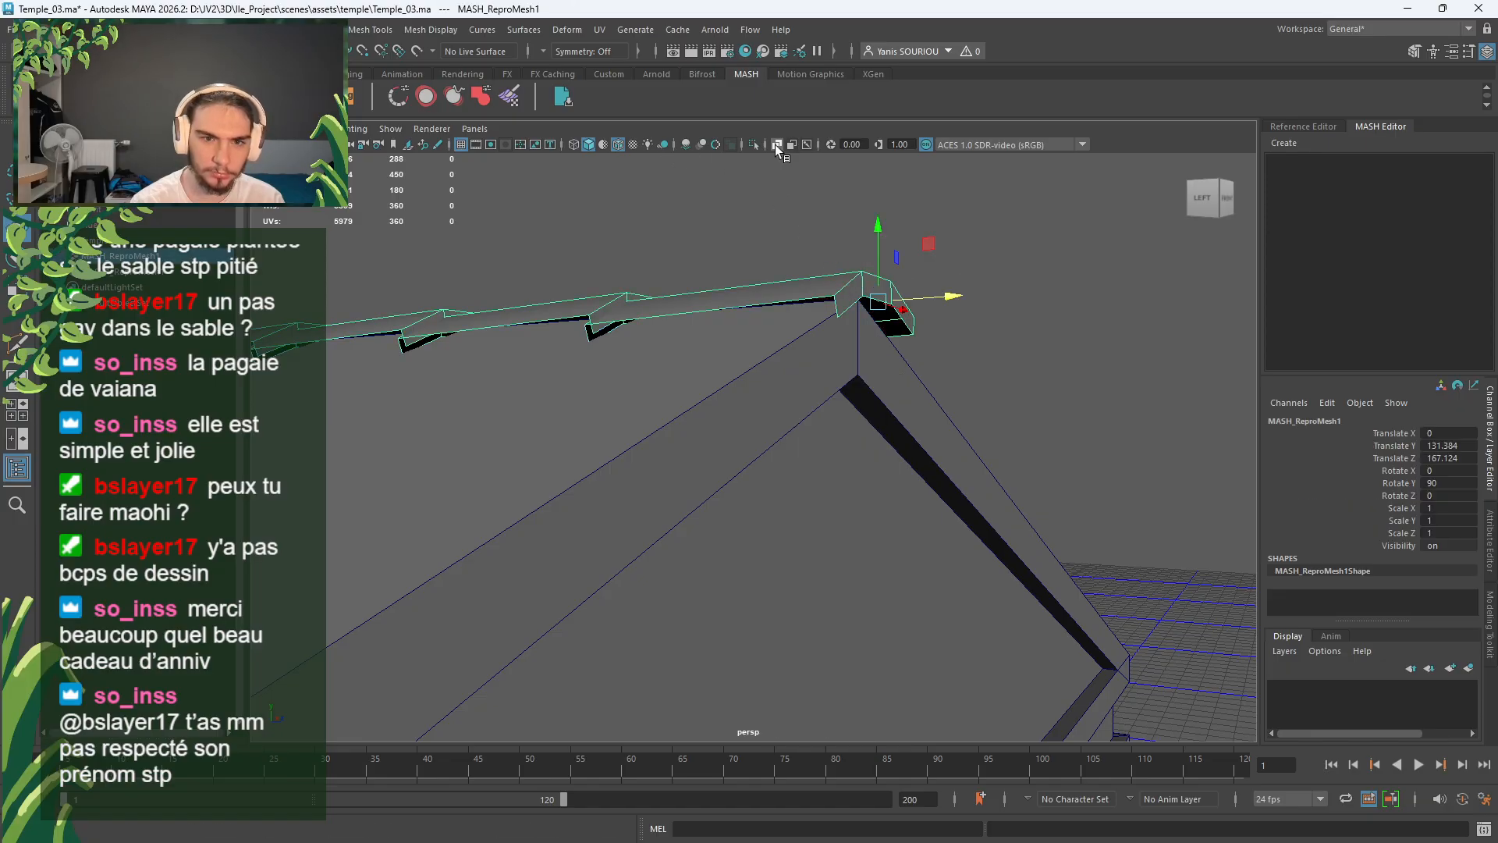
pyautogui.click(754, 144)
pyautogui.press('f')
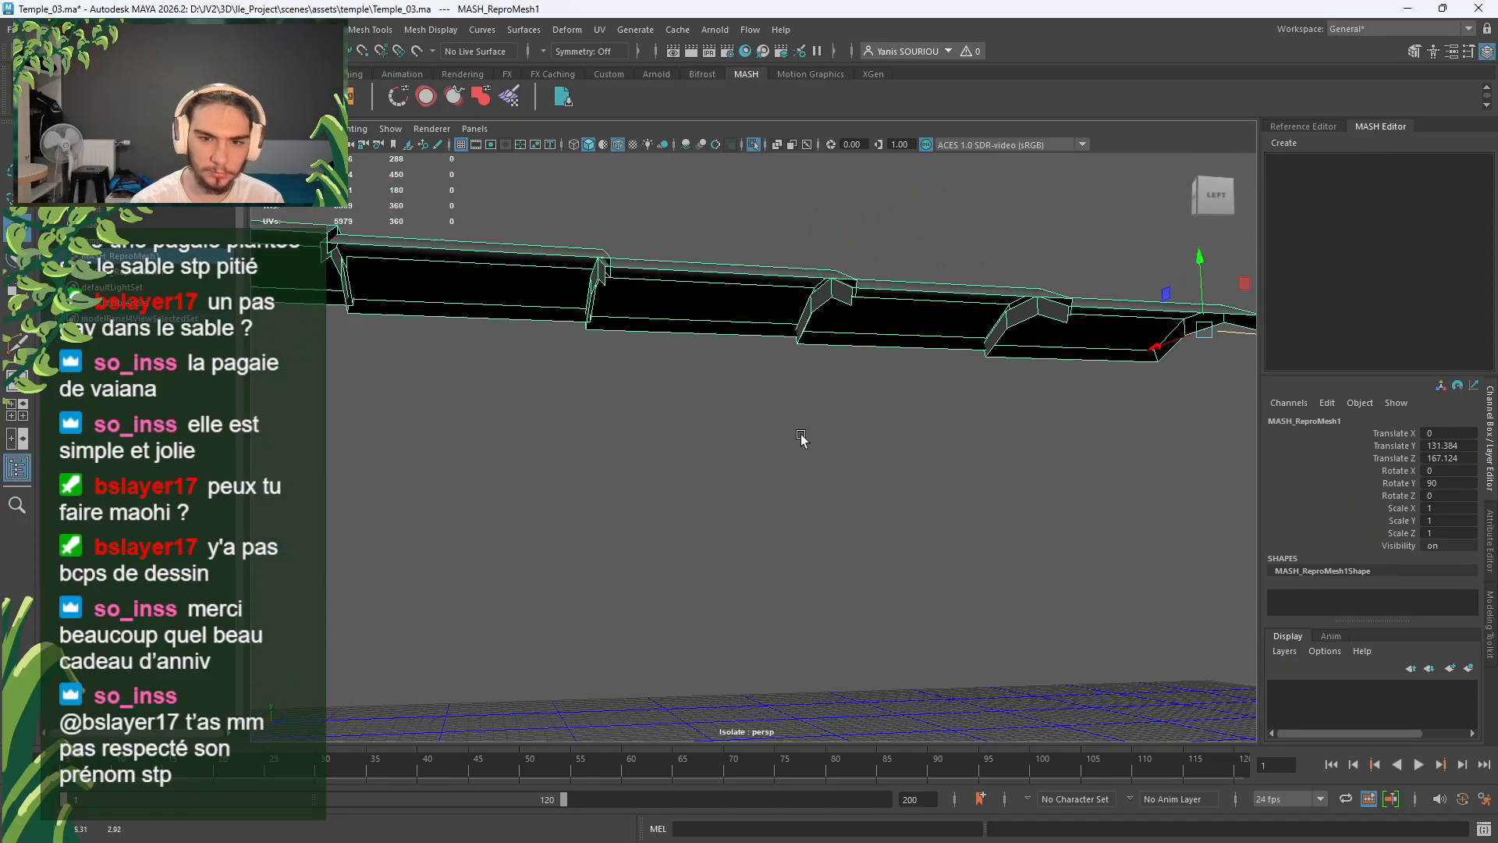
pyautogui.keyDown('alt'); pyautogui.moveTo(801, 439); pyautogui.dragTo(796, 519); pyautogui.keyUp('alt')
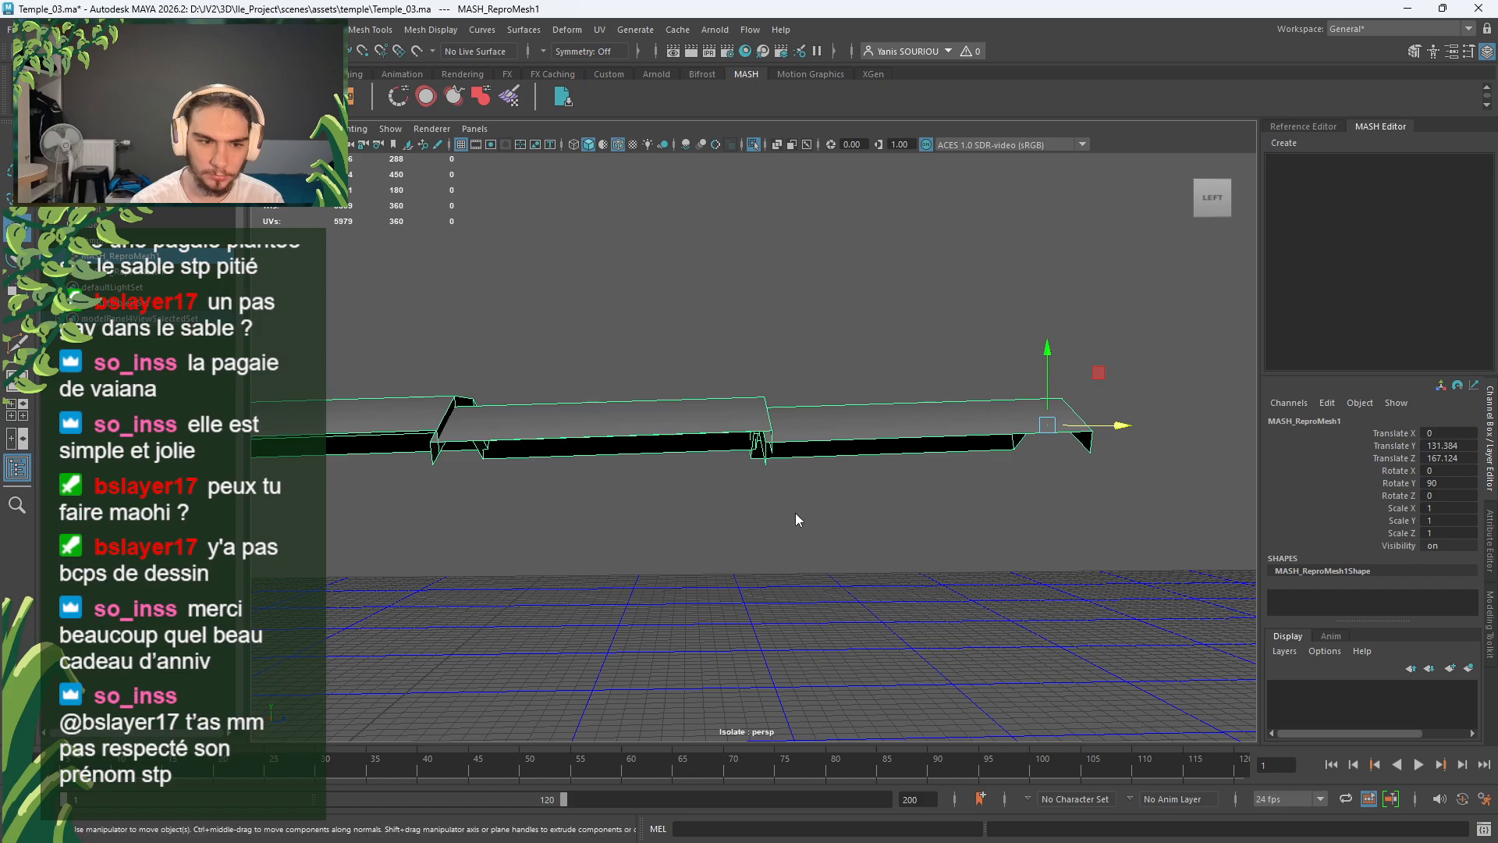
# Step: Bridge the two end edges along the open side of the frontmost ridge tile
pyautogui.moveTo(795, 397); pyautogui.dragTo(774, 361, button='right')
pyautogui.keyDown('alt'); pyautogui.moveTo(868, 480); pyautogui.dragTo(772, 497); pyautogui.keyUp('alt')
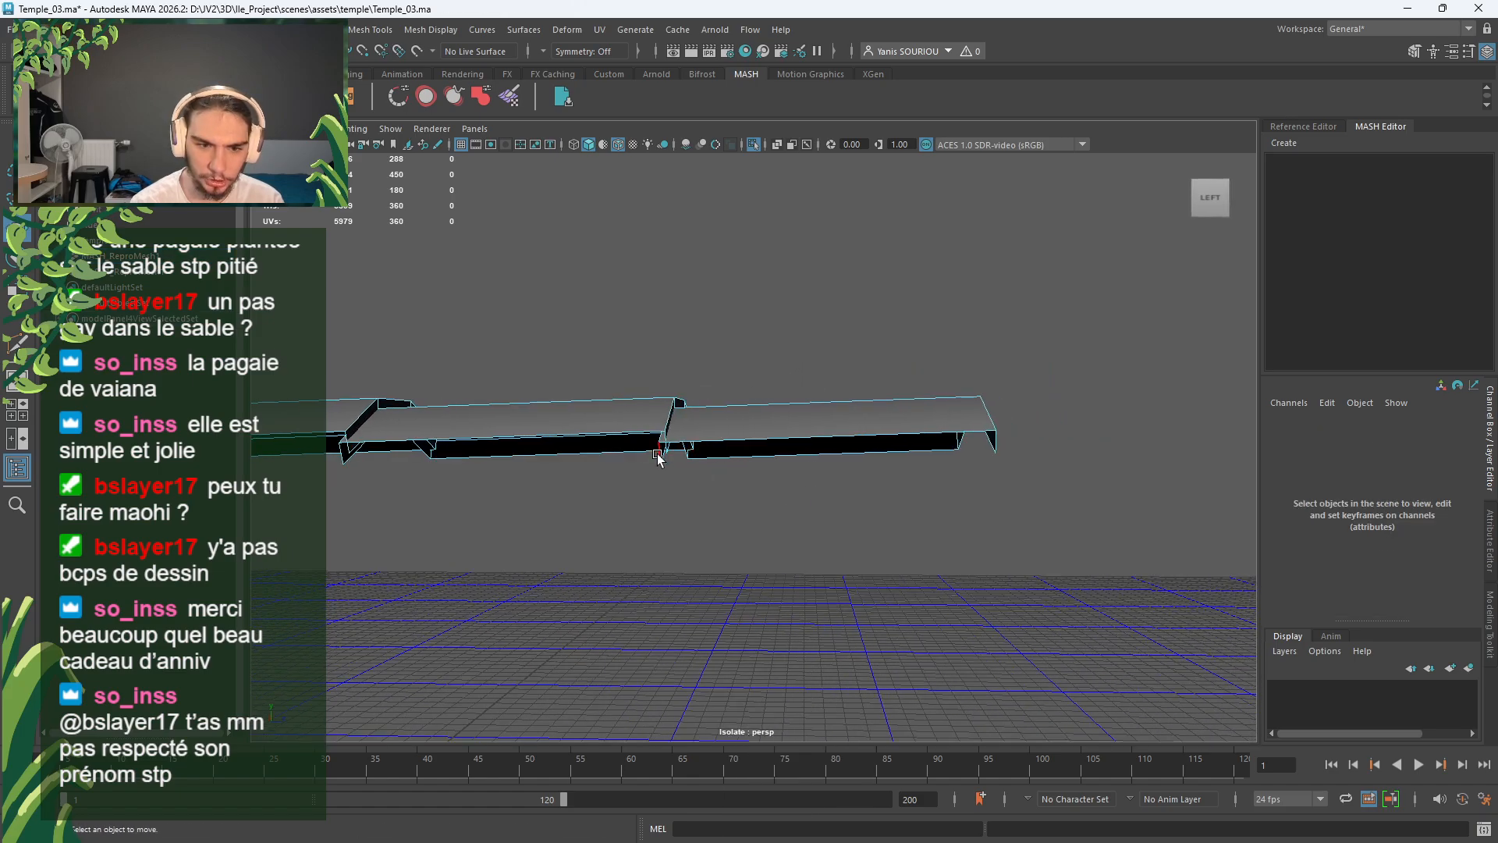
pyautogui.click(659, 464)
pyautogui.click(999, 441)
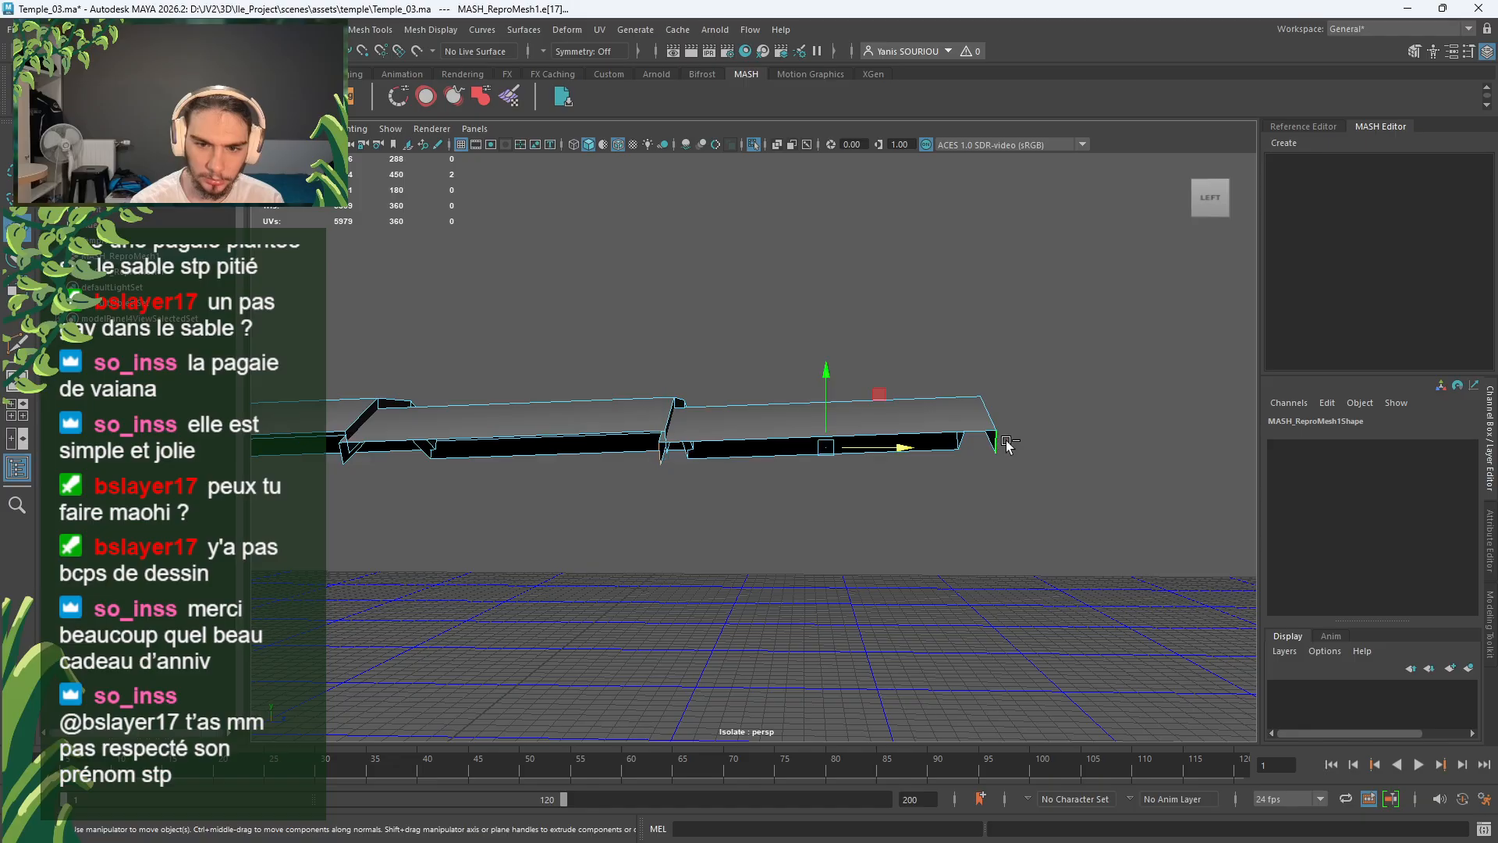
pyautogui.keyDown('shift'); pyautogui.moveTo(1060, 422); pyautogui.dragTo(1039, 616, button='right'); pyautogui.keyUp('shift')
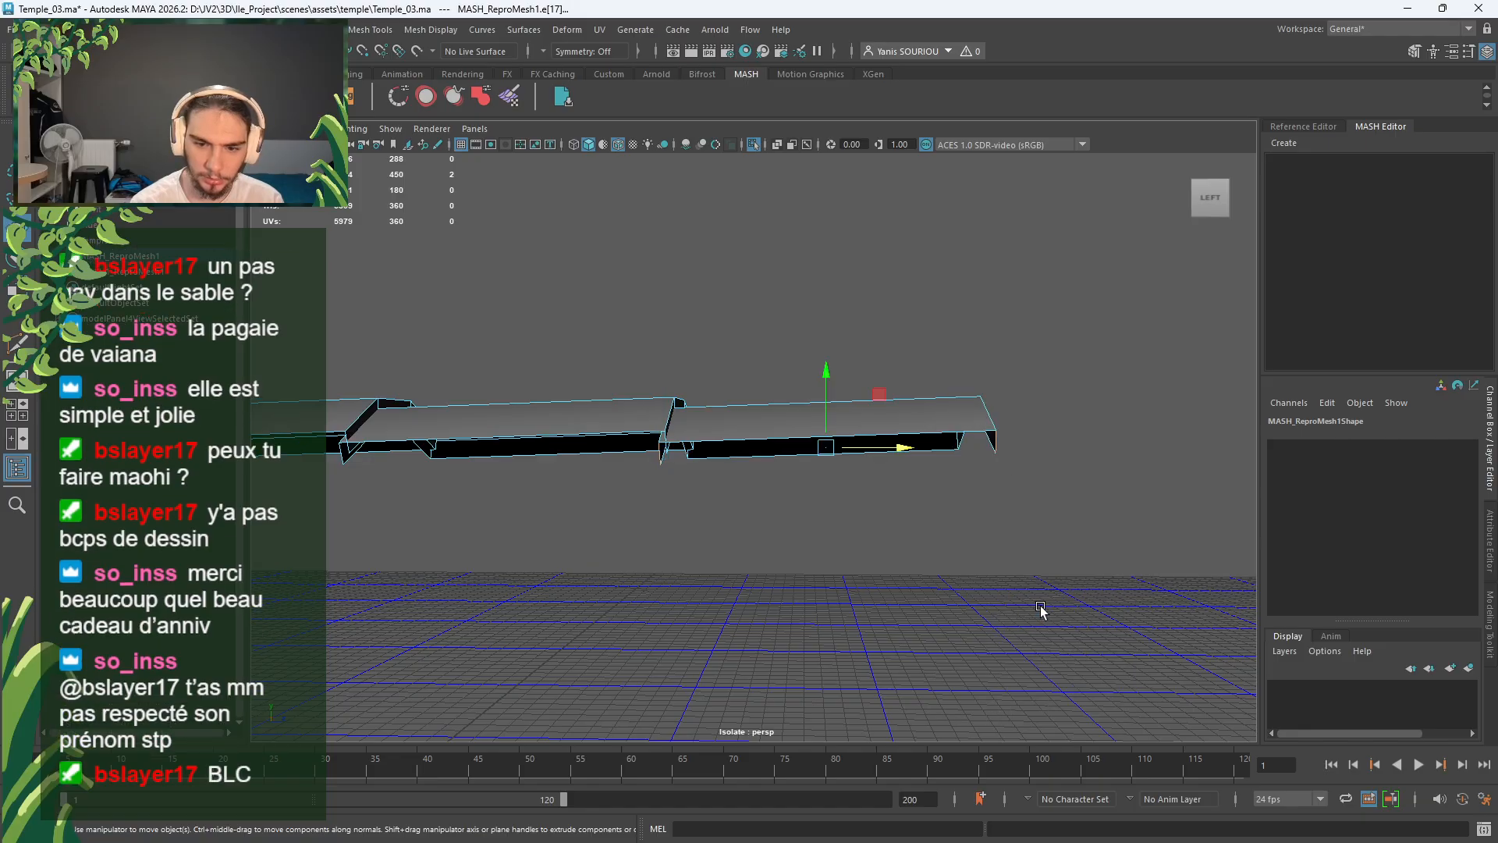
# Step: Bridge the matching pair of edges on the open side of the second ridge tile from the front
pyautogui.keyDown('alt'); pyautogui.moveTo(853, 567); pyautogui.dragTo(772, 500); pyautogui.keyUp('alt')
pyautogui.click(868, 346)
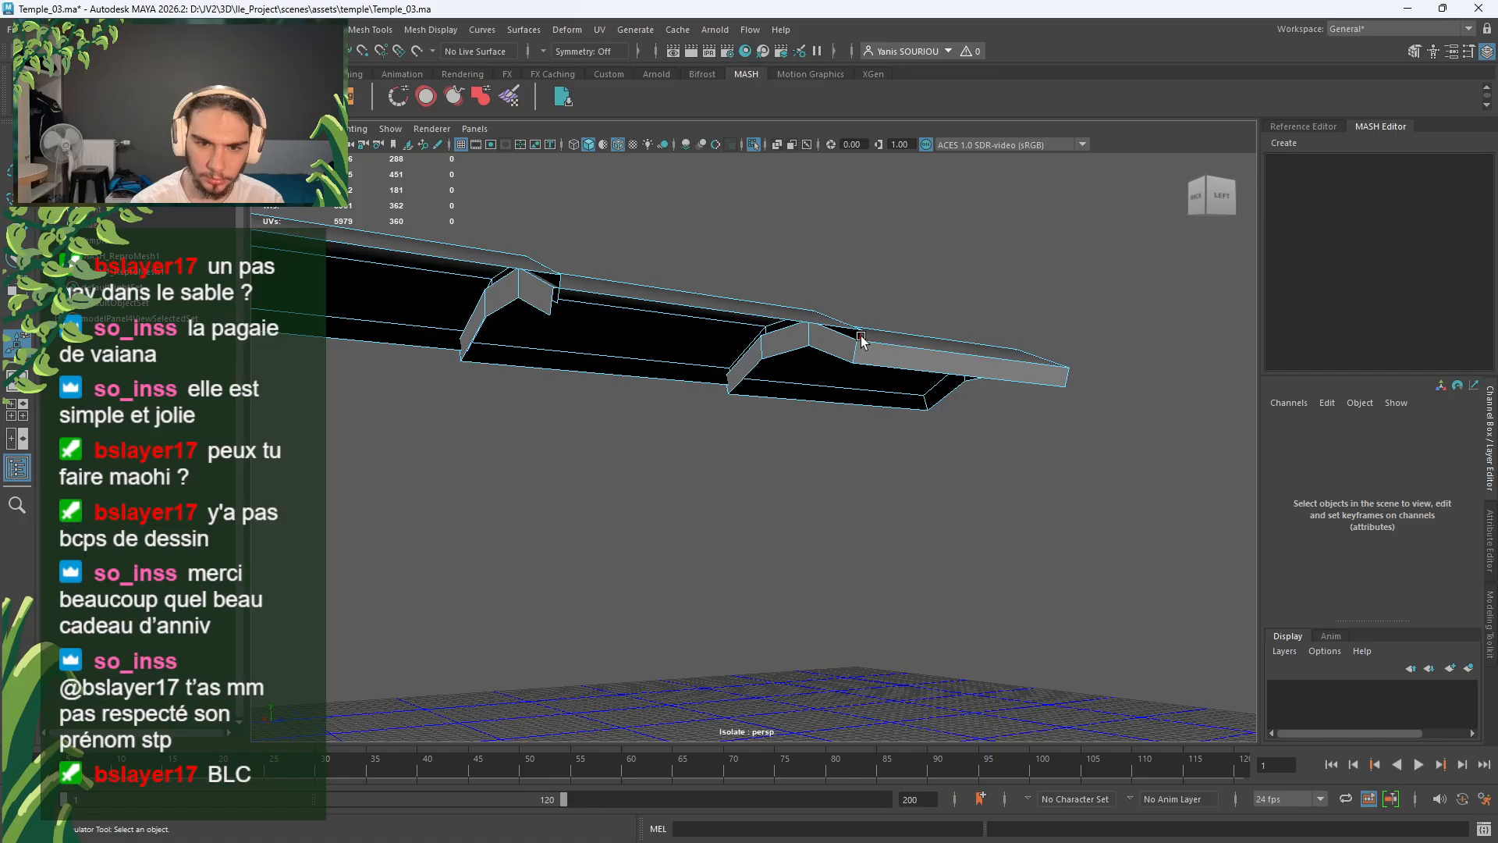
pyautogui.keyDown('shift'); pyautogui.moveTo(651, 433); pyautogui.dragTo(642, 625, button='right'); pyautogui.keyUp('shift')
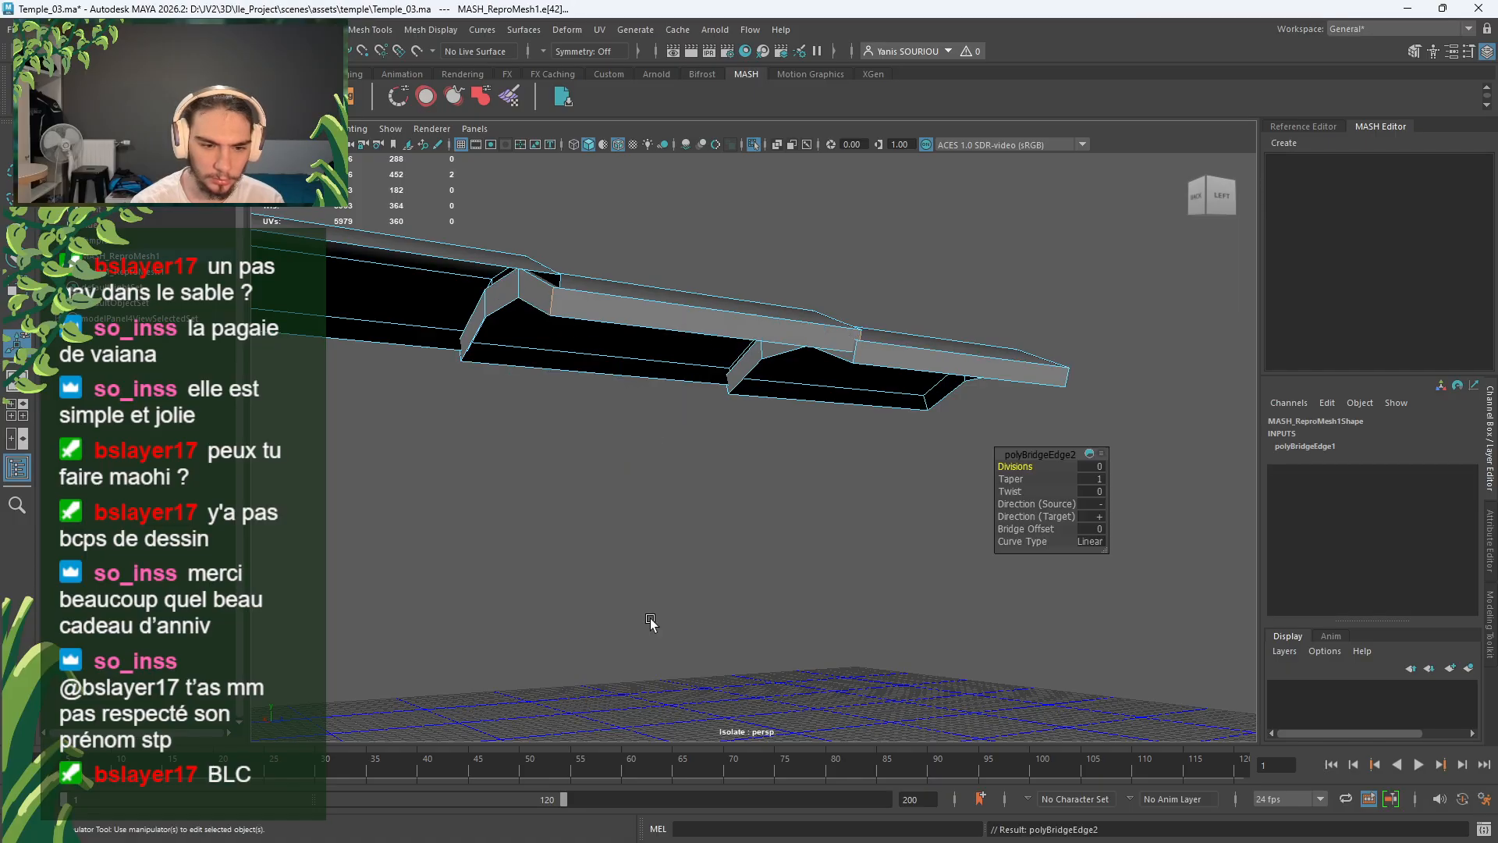
# Step: Close the open side of the third ridge tile by bridging its two end edges
pyautogui.click(558, 281)
pyautogui.keyDown('alt'); pyautogui.moveTo(549, 298); pyautogui.dragTo(649, 342, button='middle'); pyautogui.keyUp('alt')
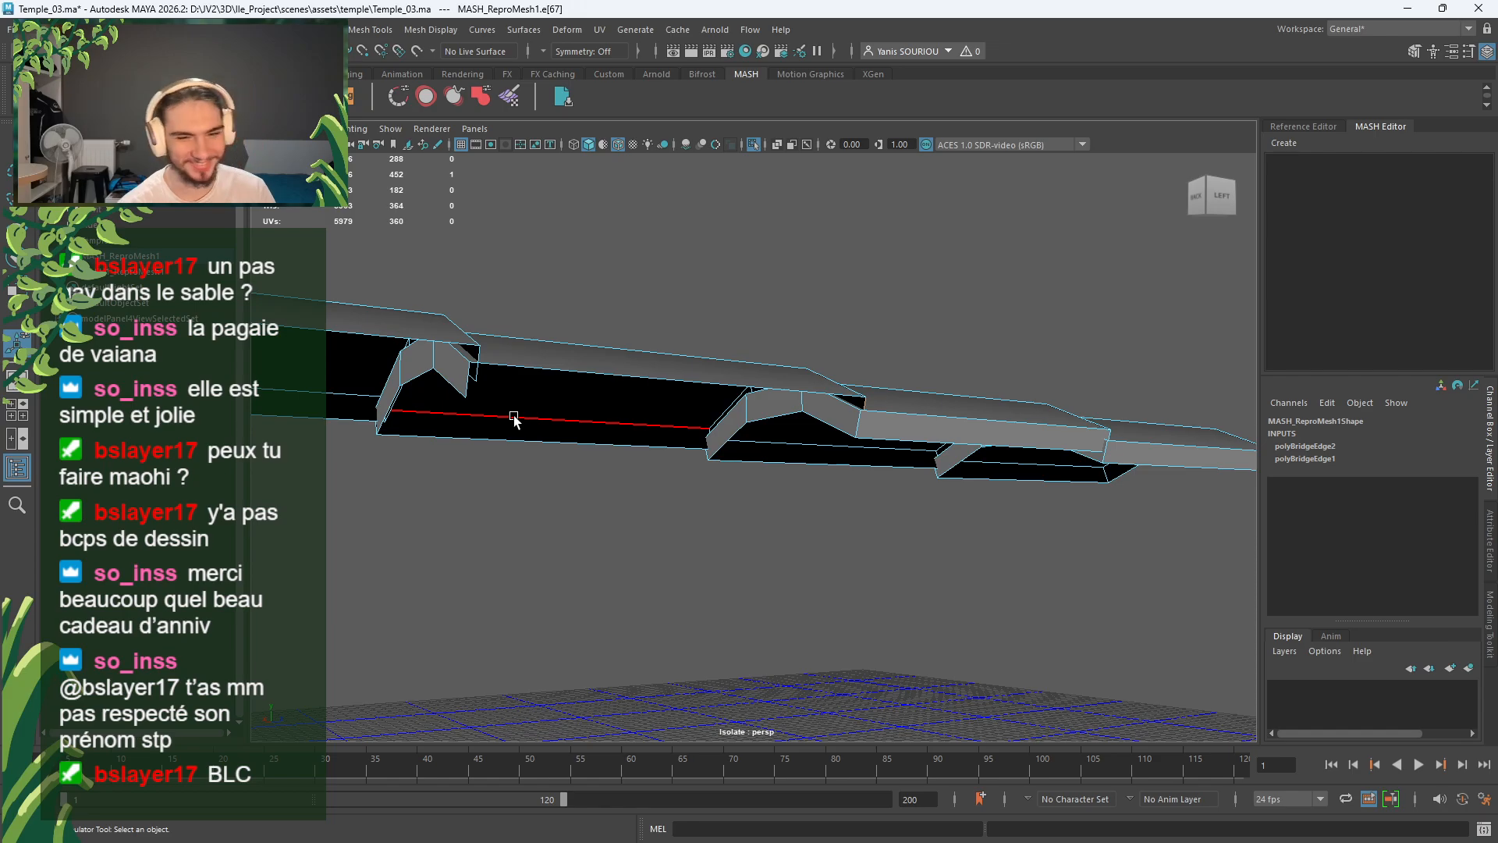
pyautogui.keyDown('shift'); pyautogui.click(472, 387); pyautogui.keyUp('shift')
pyautogui.keyDown('shift'); pyautogui.rightClick(578, 284); pyautogui.keyUp('shift')
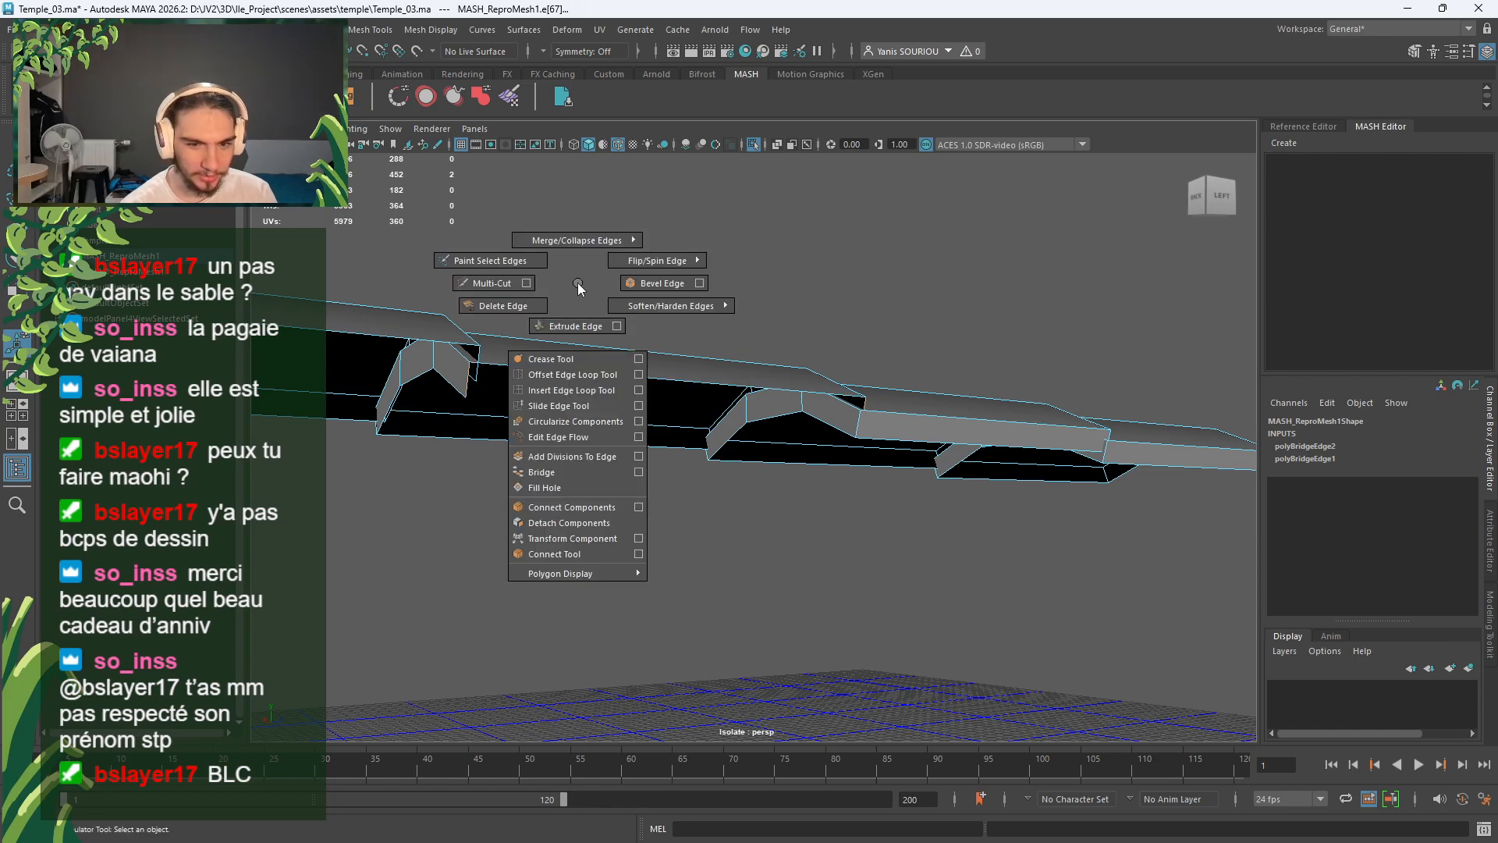
pyautogui.click(566, 471)
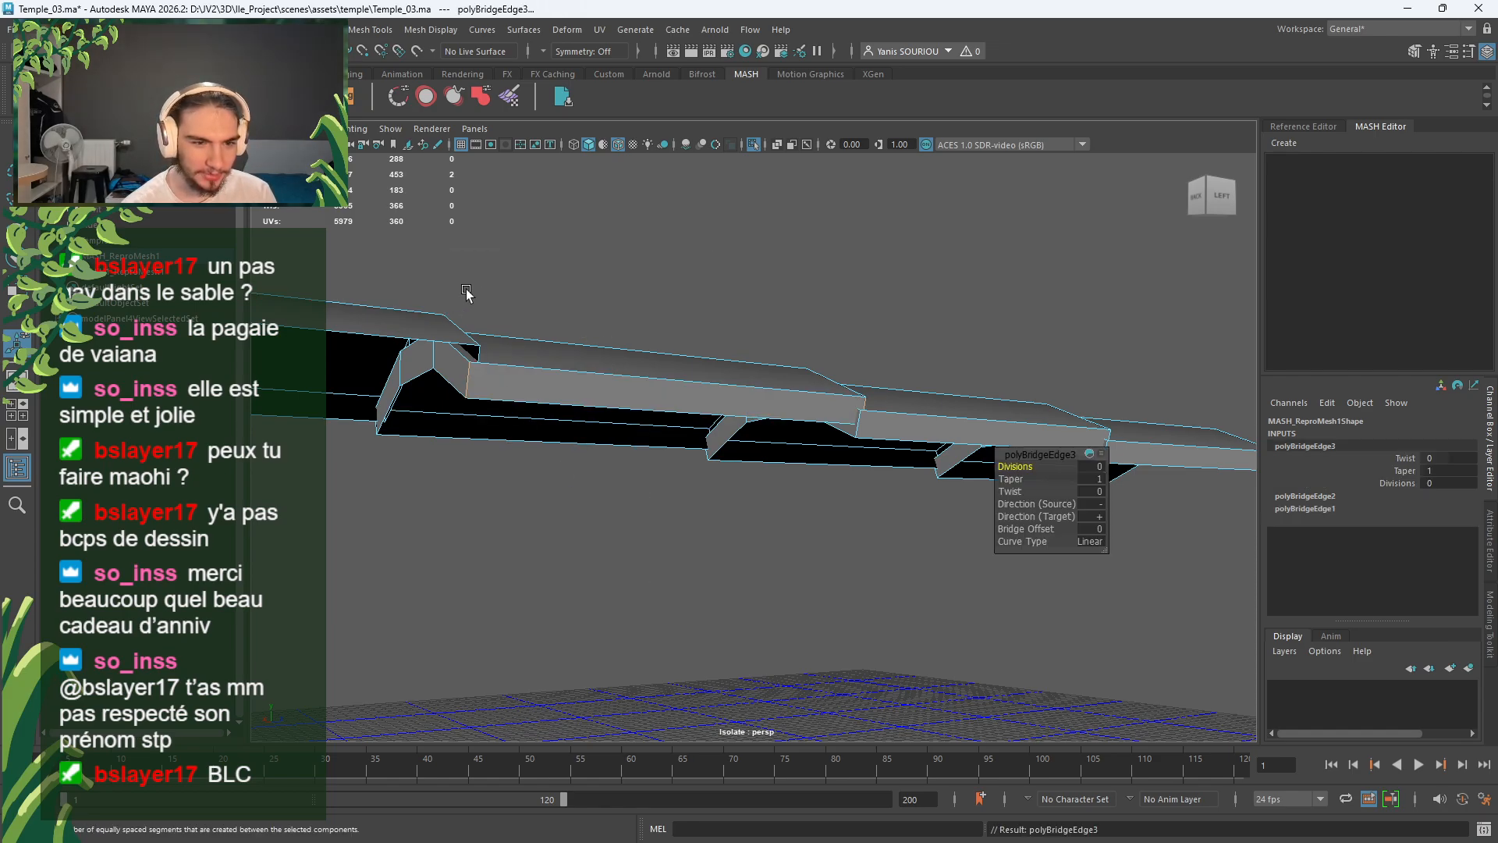
# Step: Close the open side of the fourth ridge tile by bridging its two end edges
pyautogui.keyDown('alt'); pyautogui.moveTo(466, 291); pyautogui.dragTo(644, 309); pyautogui.keyUp('alt')
pyautogui.click(782, 357)
pyautogui.keyDown('alt'); pyautogui.moveTo(593, 351); pyautogui.dragTo(782, 399, button='middle'); pyautogui.keyUp('alt')
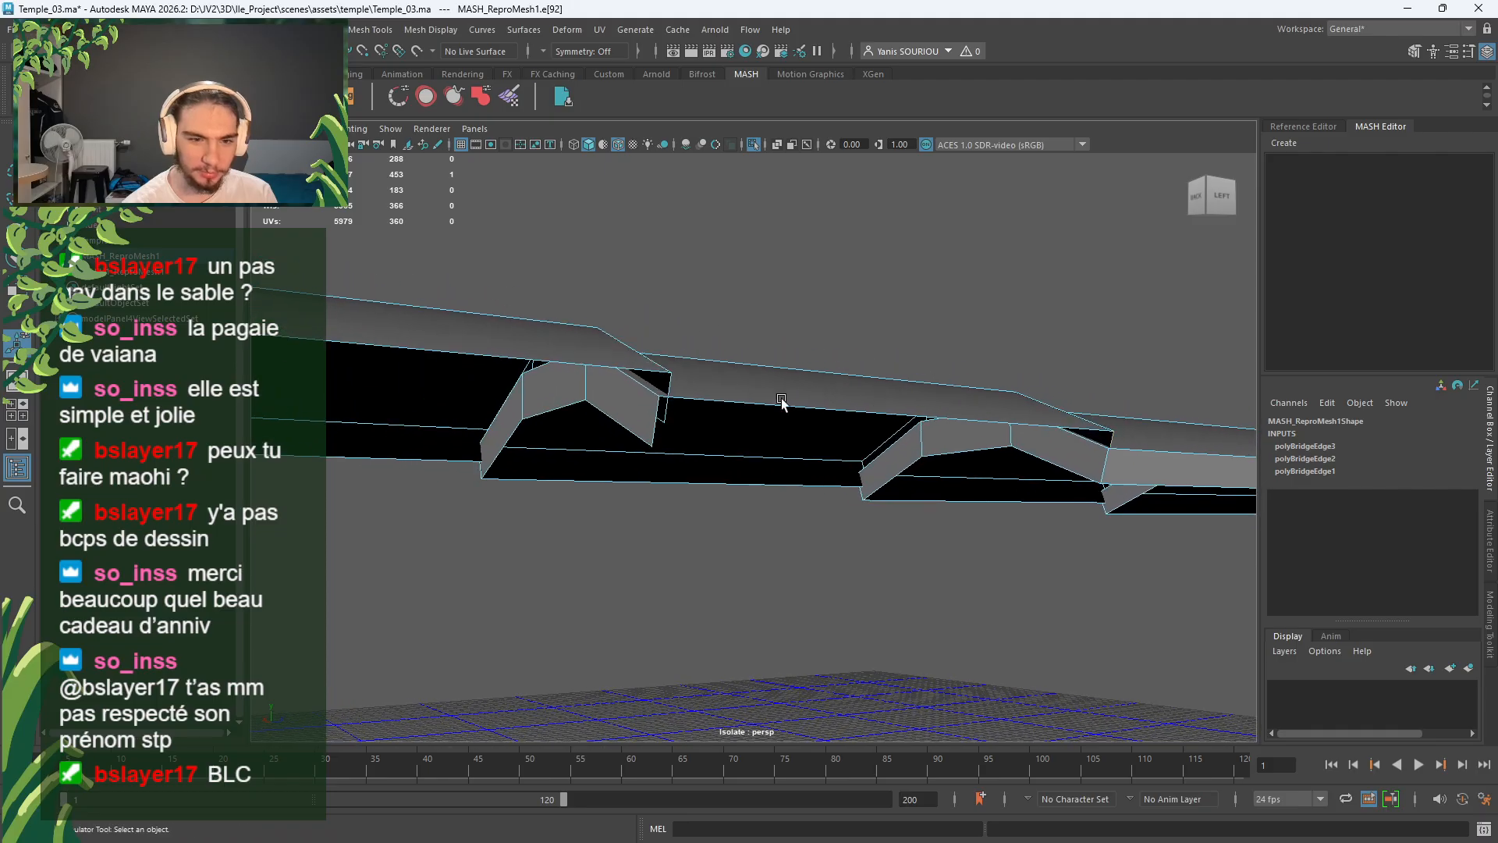
pyautogui.keyDown('shift'); pyautogui.click(664, 408); pyautogui.keyUp('shift')
pyautogui.keyDown('shift'); pyautogui.rightClick(710, 309); pyautogui.keyUp('shift')
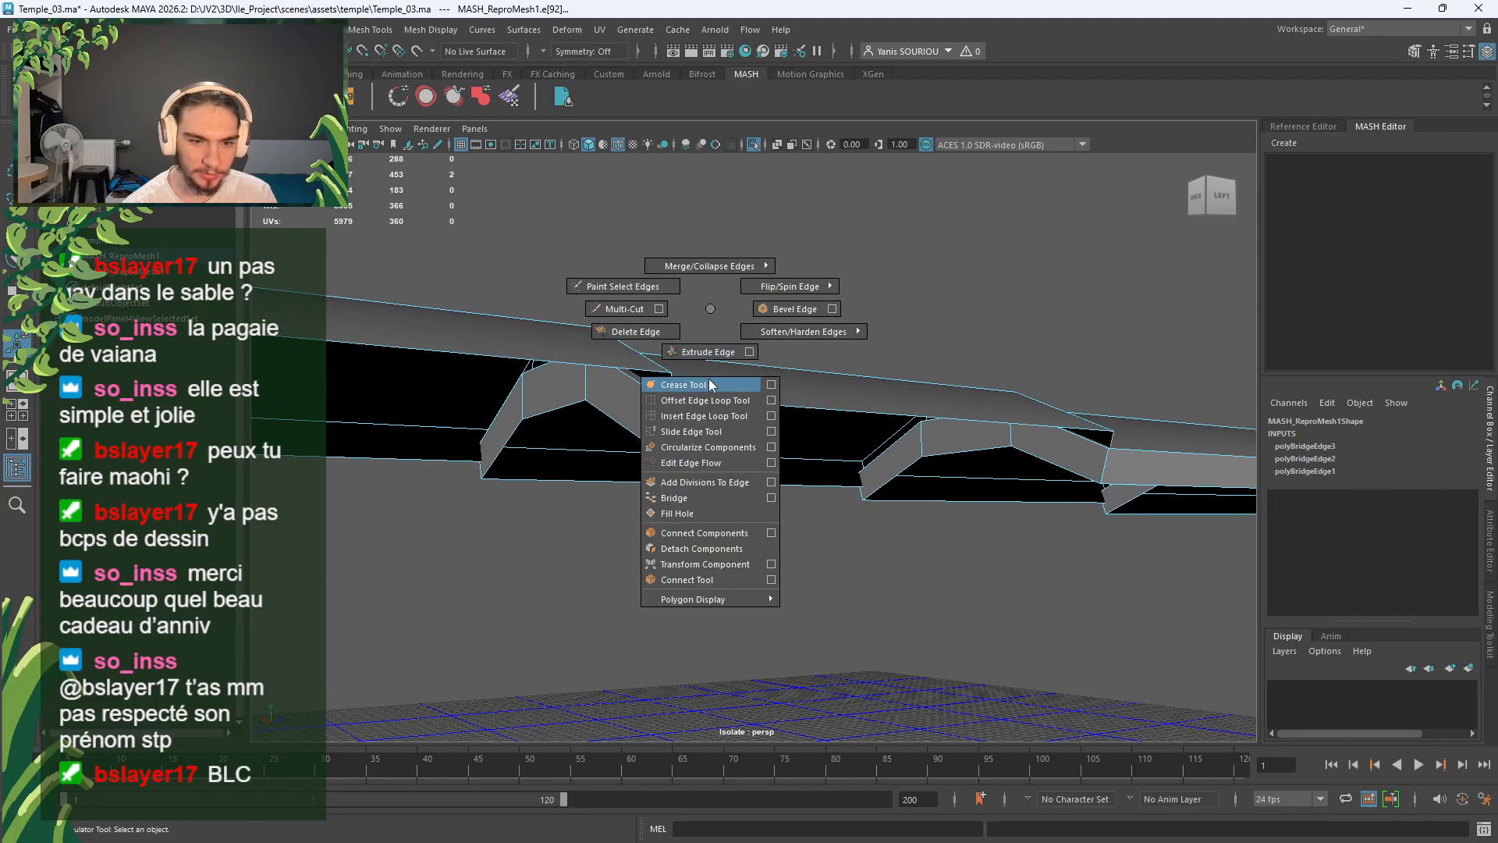
pyautogui.click(698, 500)
# Step: Close the open side of the fifth ridge tile by bridging its two end edges
pyautogui.click(669, 383)
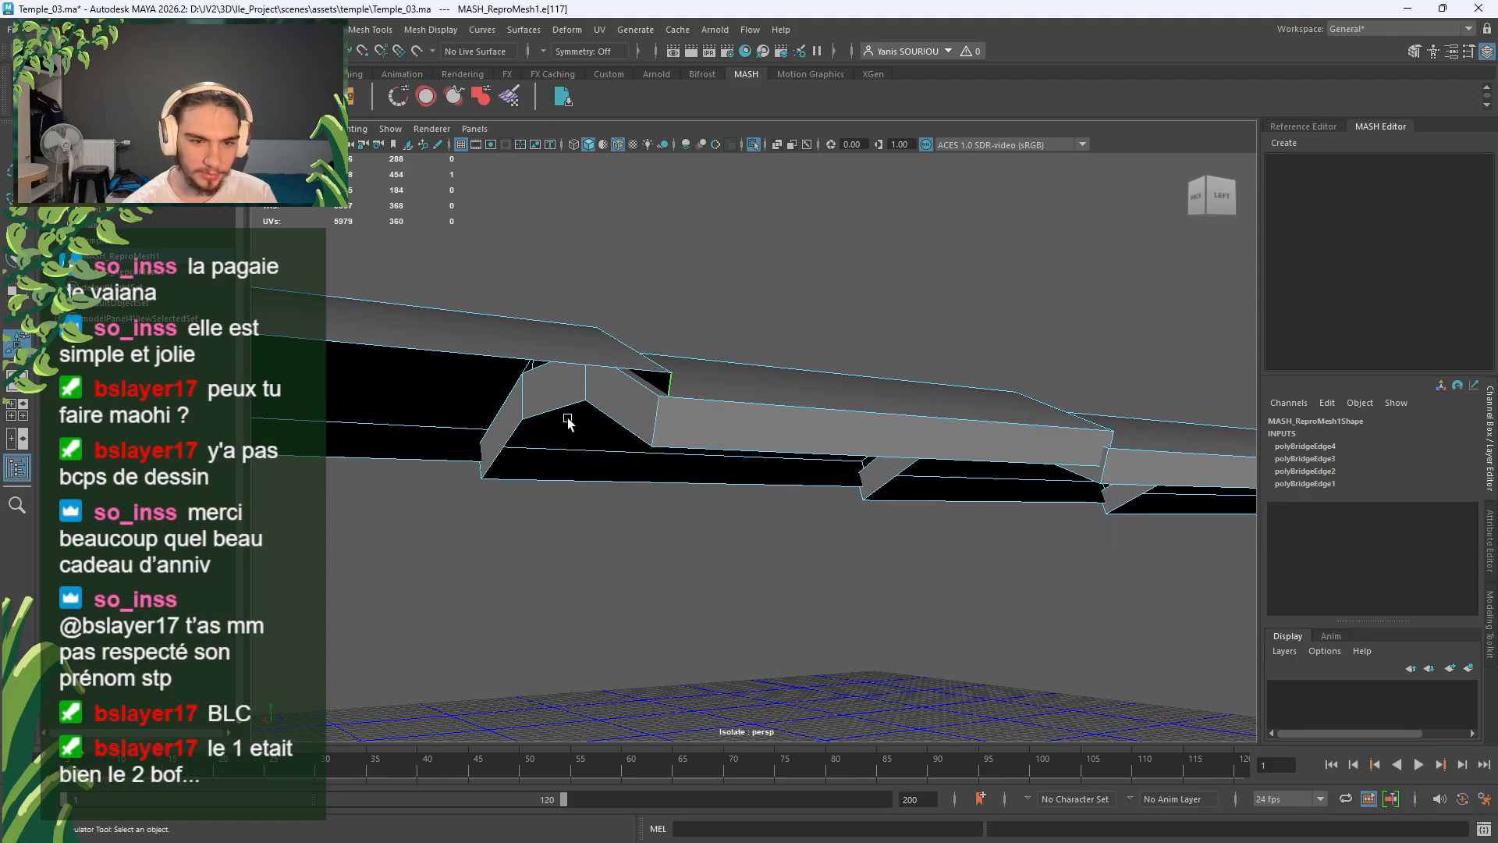
pyautogui.keyDown('alt'); pyautogui.moveTo(568, 422); pyautogui.dragTo(720, 427, button='middle'); pyautogui.keyUp('alt')
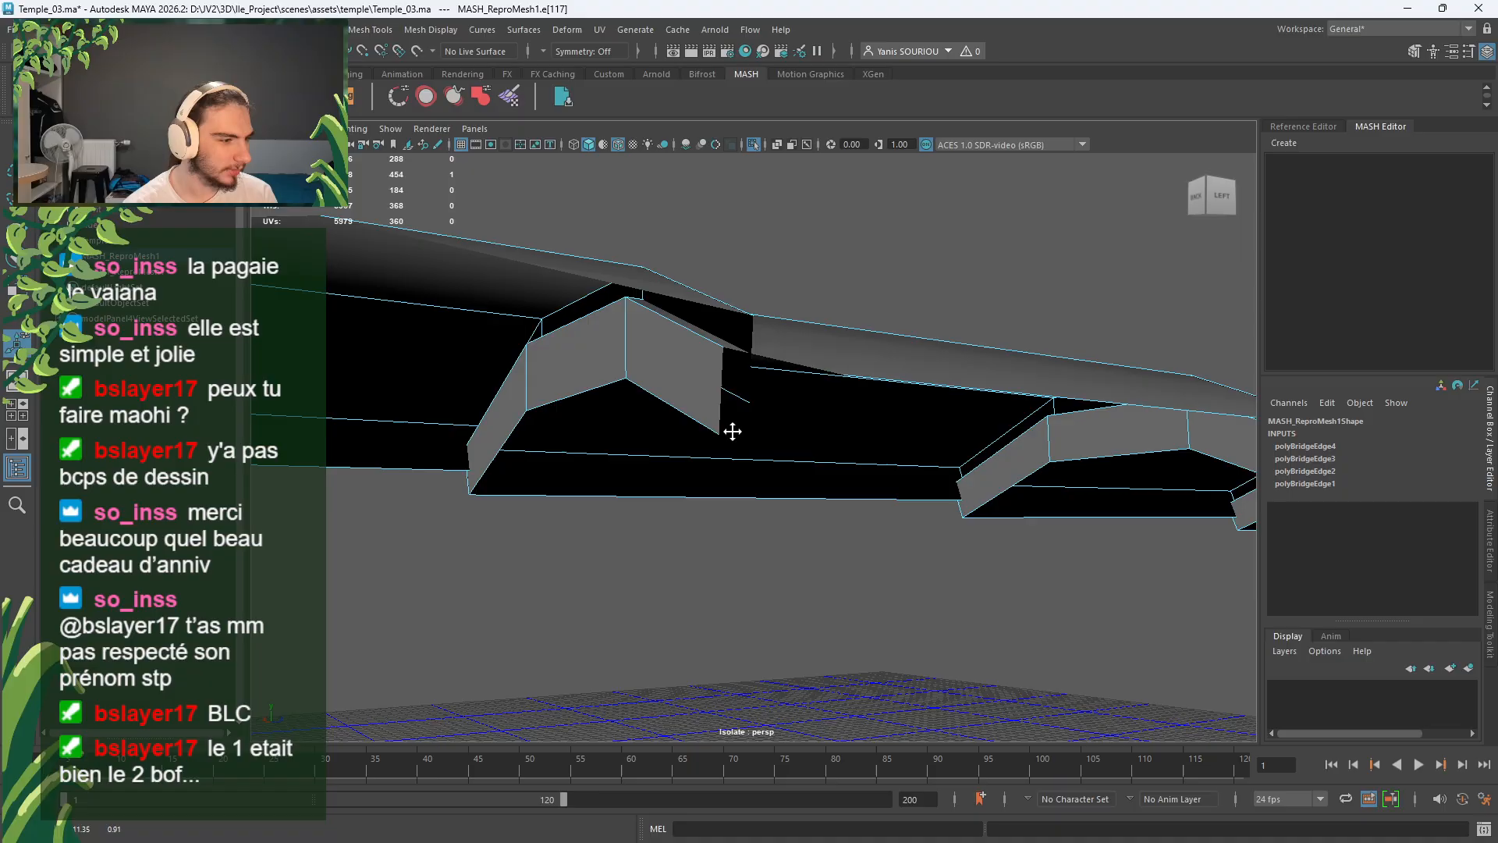
pyautogui.keyDown('alt'); pyautogui.moveTo(731, 430); pyautogui.dragTo(752, 431, button='middle'); pyautogui.keyUp('alt')
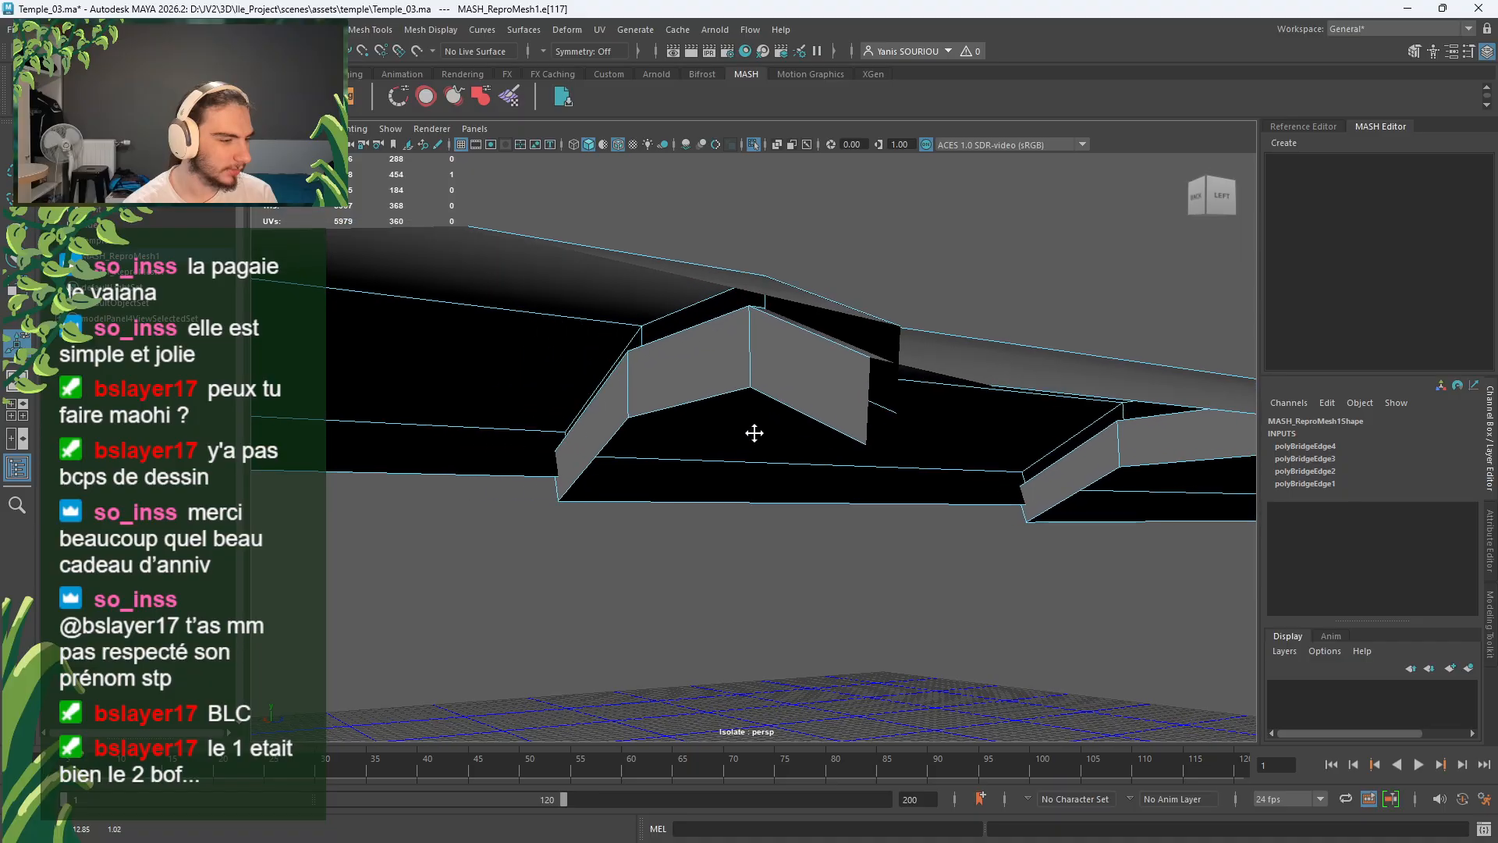
pyautogui.keyDown('alt'); pyautogui.moveTo(952, 461); pyautogui.dragTo(915, 461, button='middle'); pyautogui.keyUp('alt')
pyautogui.scroll(-3, 379, 375)
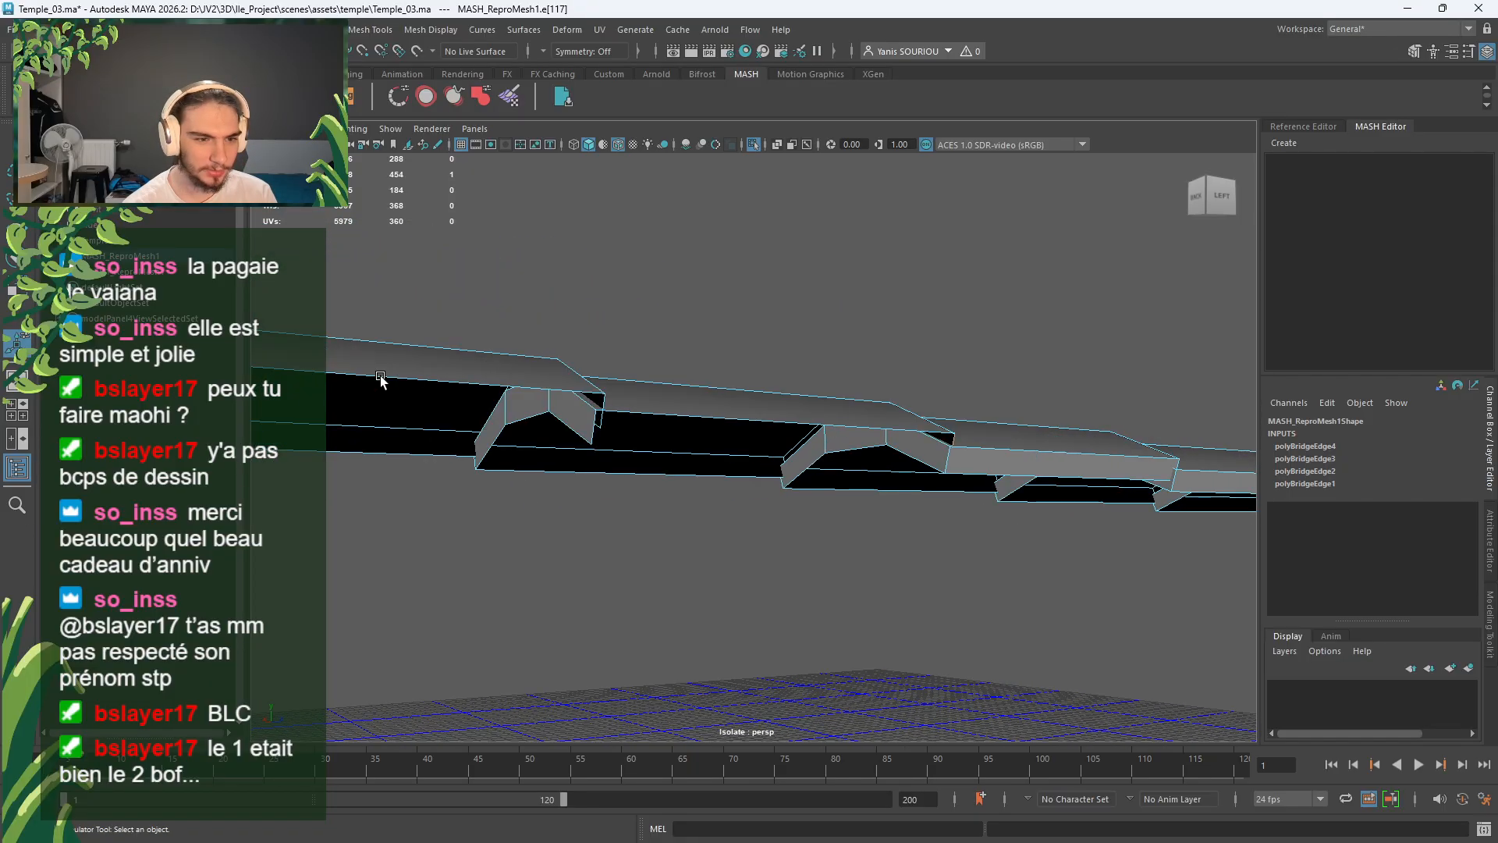
pyautogui.keyDown('shift'); pyautogui.click(594, 428); pyautogui.keyUp('shift')
pyautogui.keyDown('shift'); pyautogui.moveTo(636, 349); pyautogui.dragTo(641, 493, button='right'); pyautogui.keyUp('shift')
# Step: Close the open side of the sixth ridge tile by bridging its two end edges
pyautogui.click(600, 402)
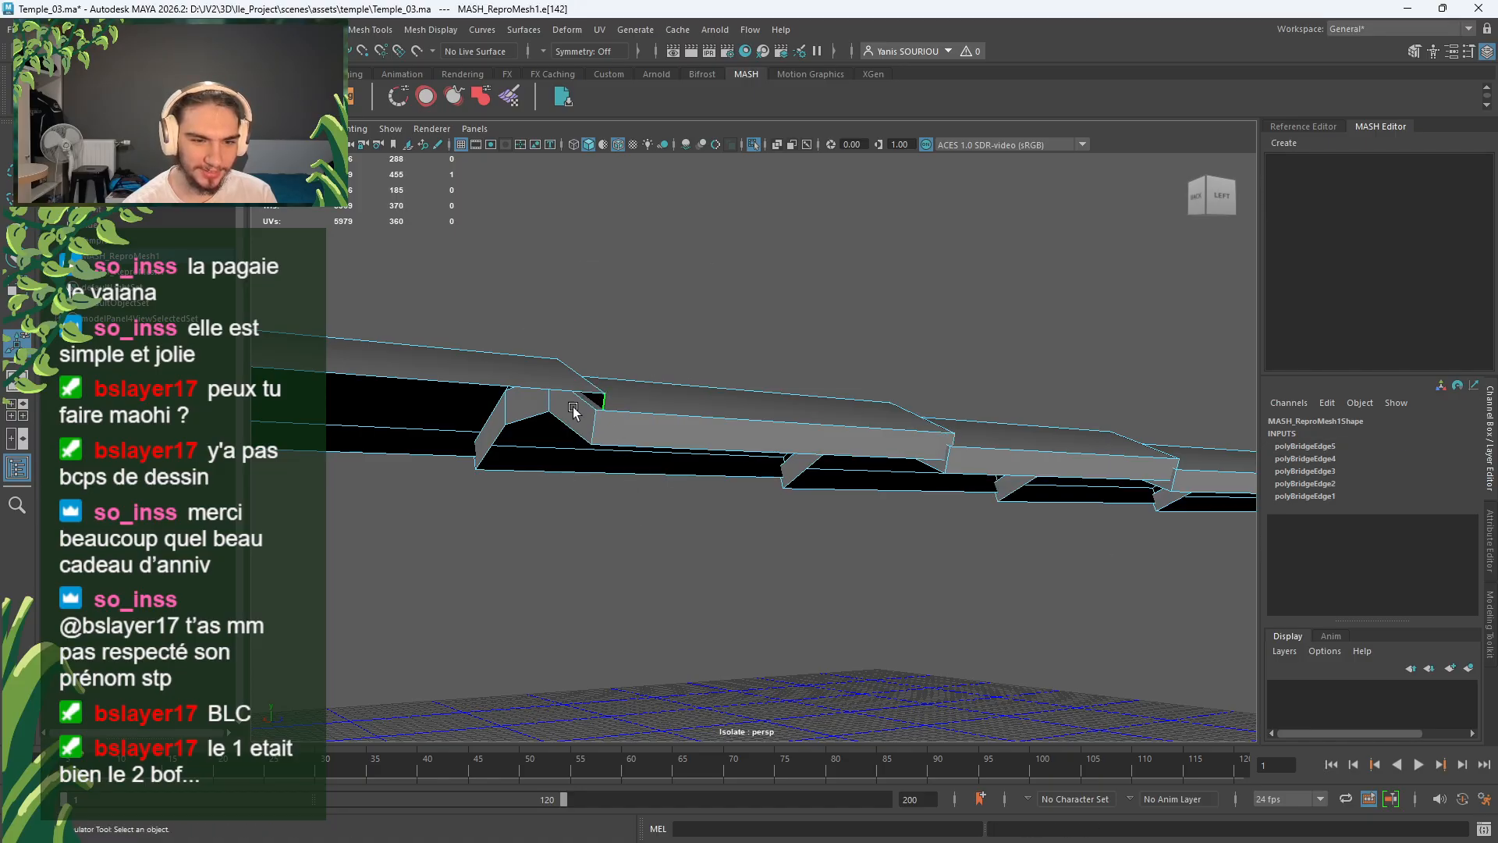
pyautogui.keyDown('alt'); pyautogui.moveTo(542, 410); pyautogui.dragTo(816, 434, button='middle'); pyautogui.keyUp('alt')
pyautogui.keyDown('shift'); pyautogui.click(847, 437); pyautogui.keyUp('shift')
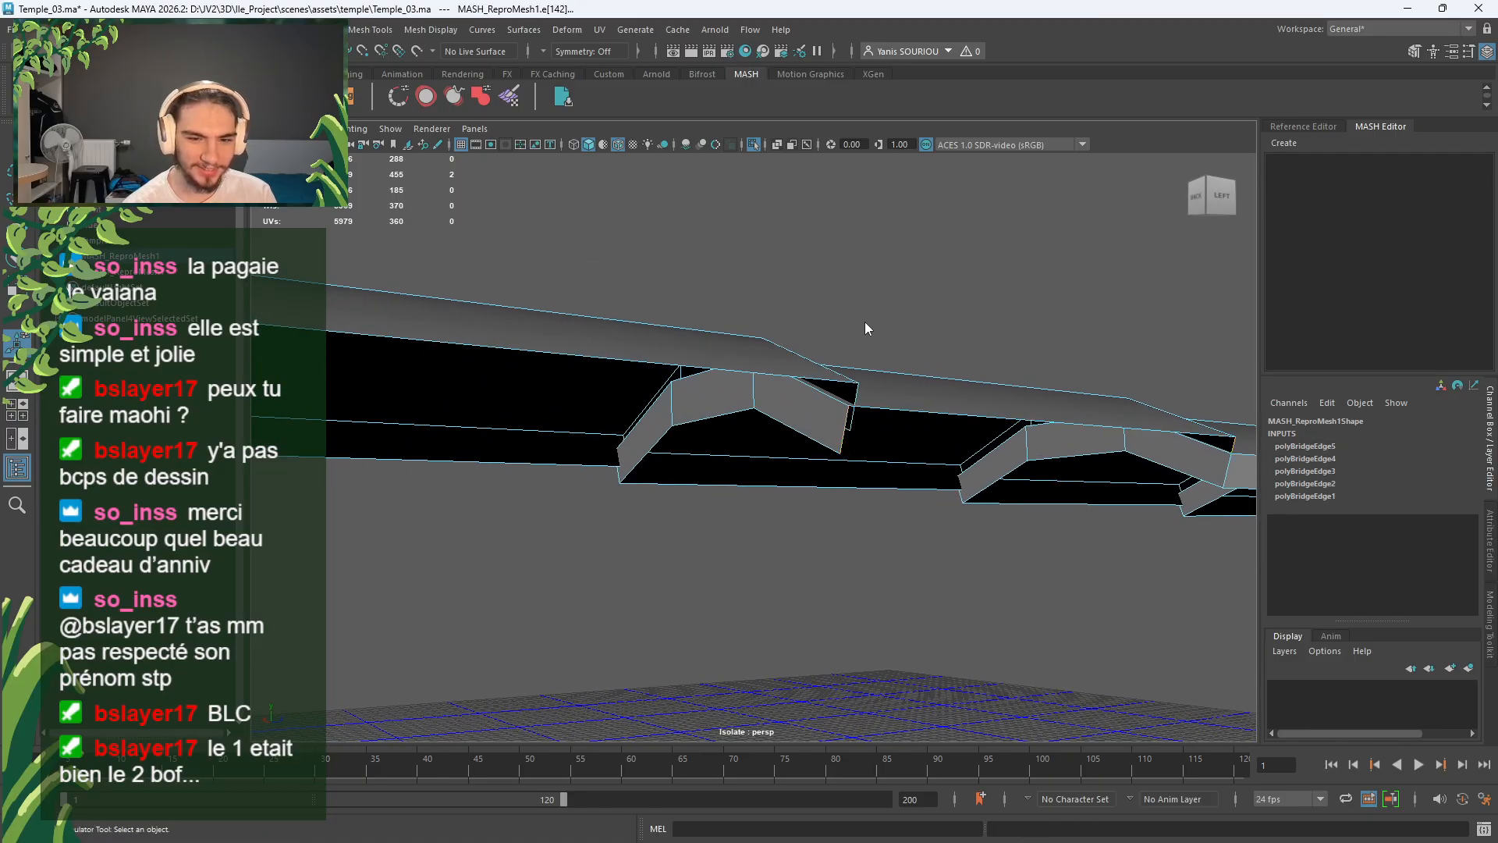
pyautogui.keyDown('shift'); pyautogui.moveTo(864, 324); pyautogui.dragTo(853, 511, button='right'); pyautogui.keyUp('shift')
# Step: Close the open side of the seventh ridge tile by bridging its two end edges
pyautogui.click(854, 410)
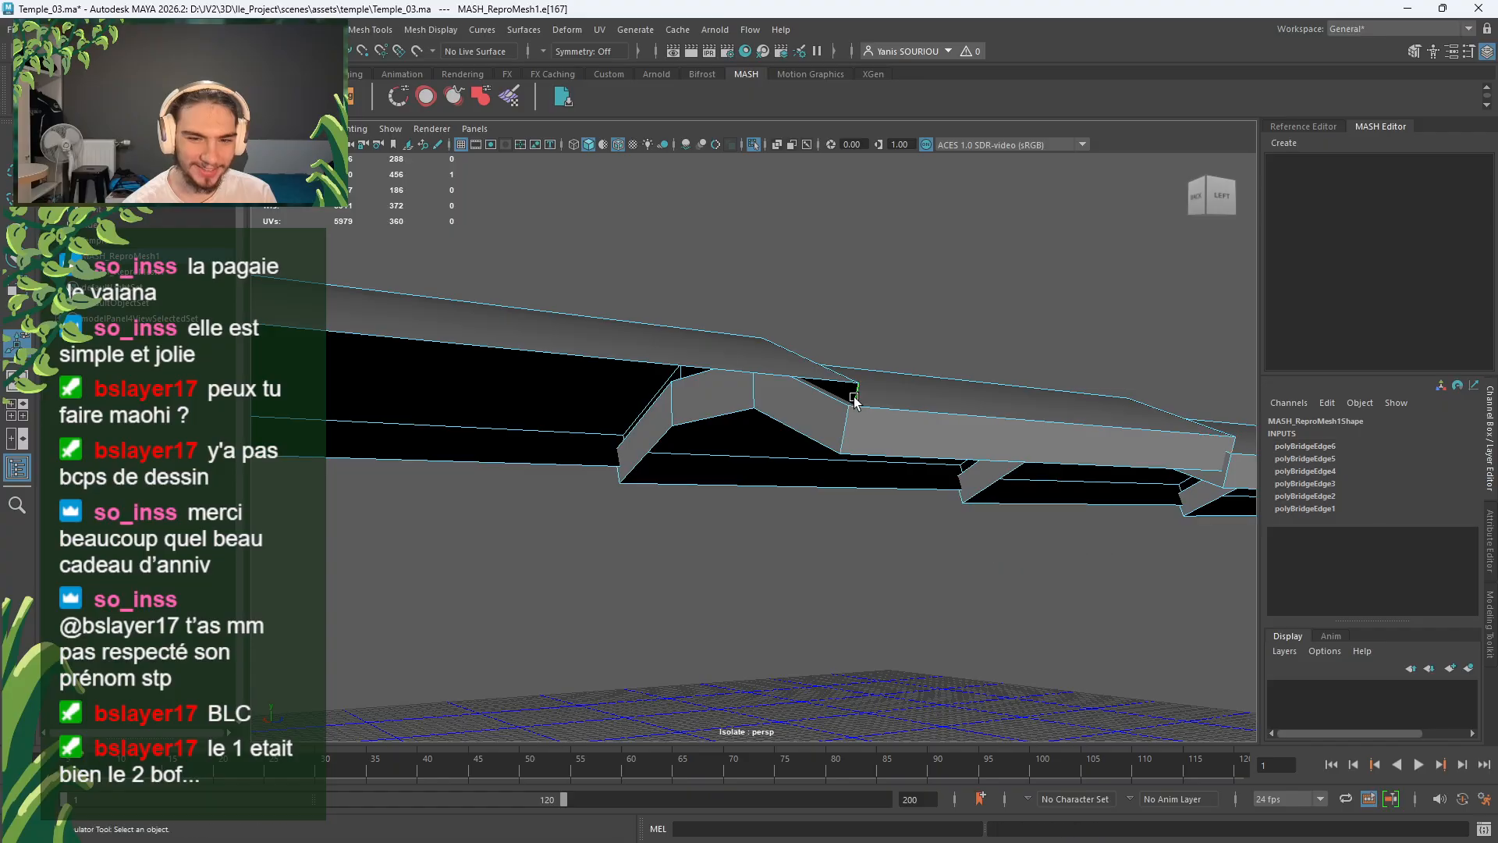
pyautogui.keyDown('alt'); pyautogui.moveTo(853, 410); pyautogui.dragTo(752, 443, button='middle'); pyautogui.keyUp('alt')
pyautogui.keyDown('shift'); pyautogui.click(673, 427); pyautogui.keyUp('shift')
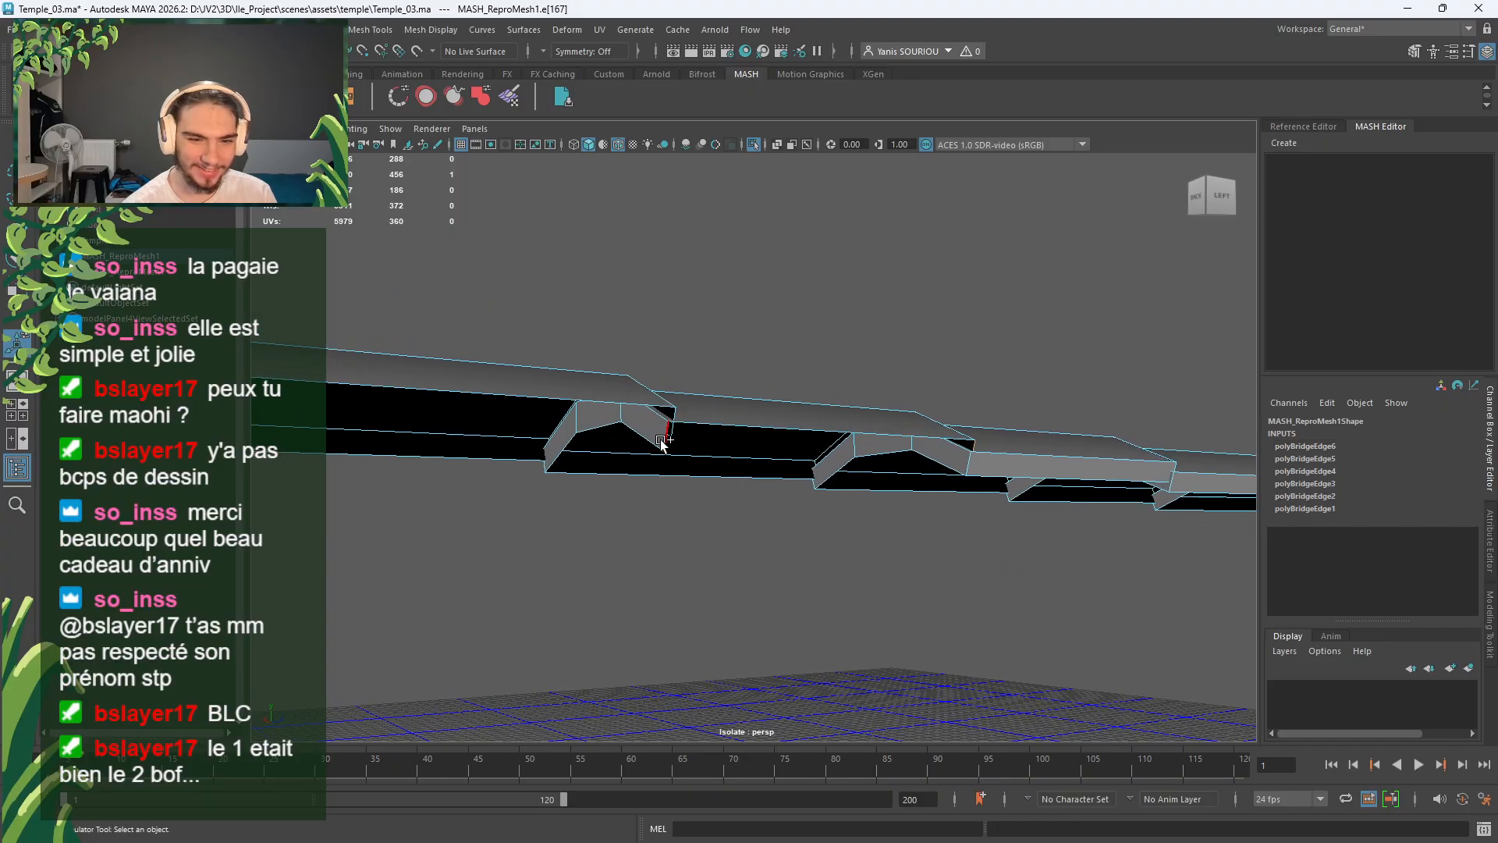
pyautogui.keyDown('shift'); pyautogui.moveTo(715, 340); pyautogui.dragTo(685, 531, button='right'); pyautogui.keyUp('shift')
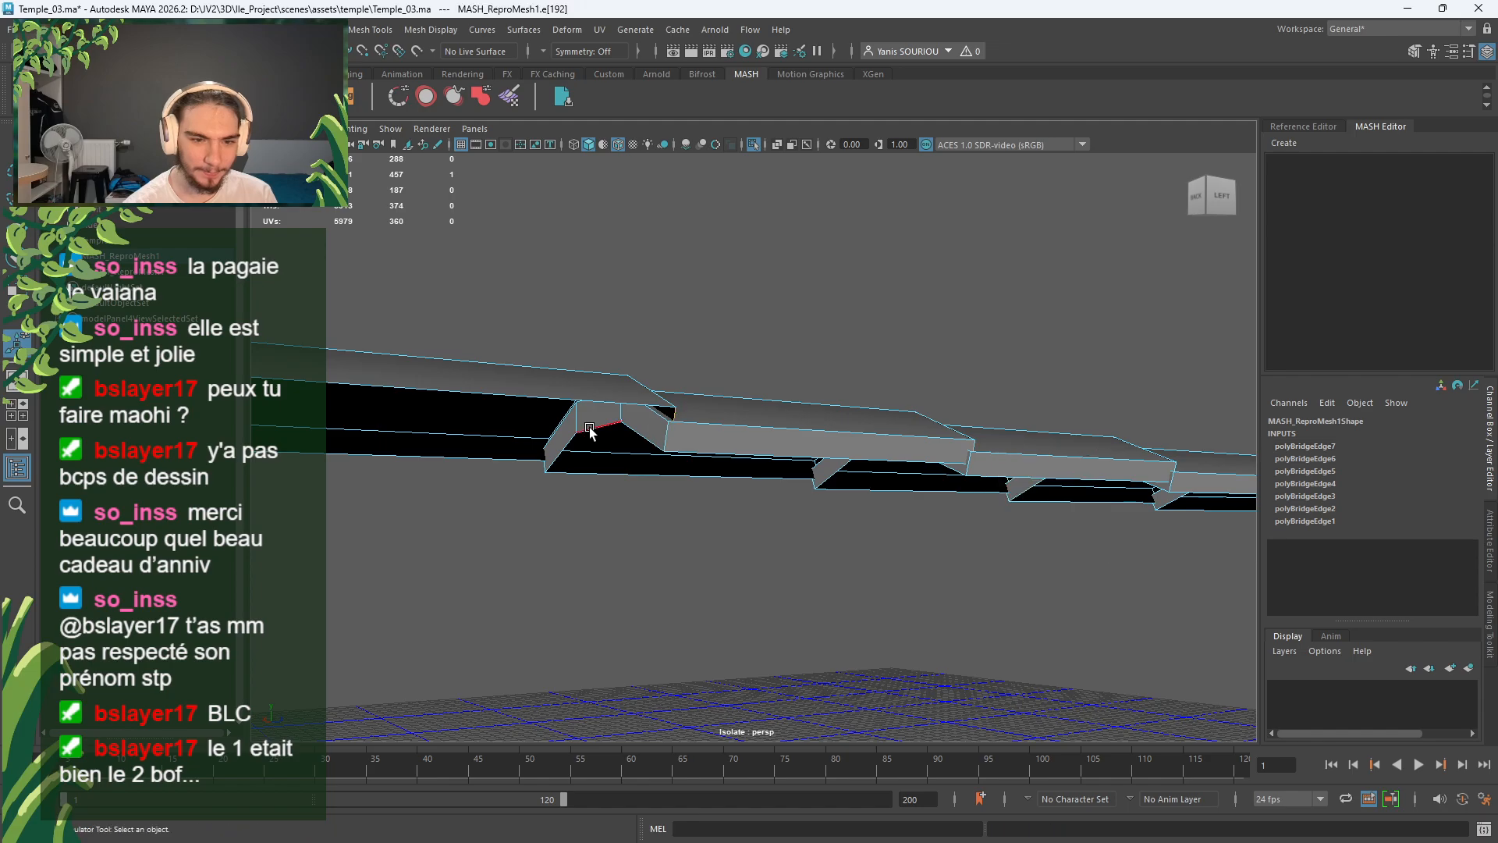
# Step: Close the open sides of the eighth and ninth ridge tiles by bridging each tile's two end edges
pyautogui.scroll(2, 700, 436)
pyautogui.keyDown('shift'); pyautogui.click(700, 405); pyautogui.keyUp('shift')
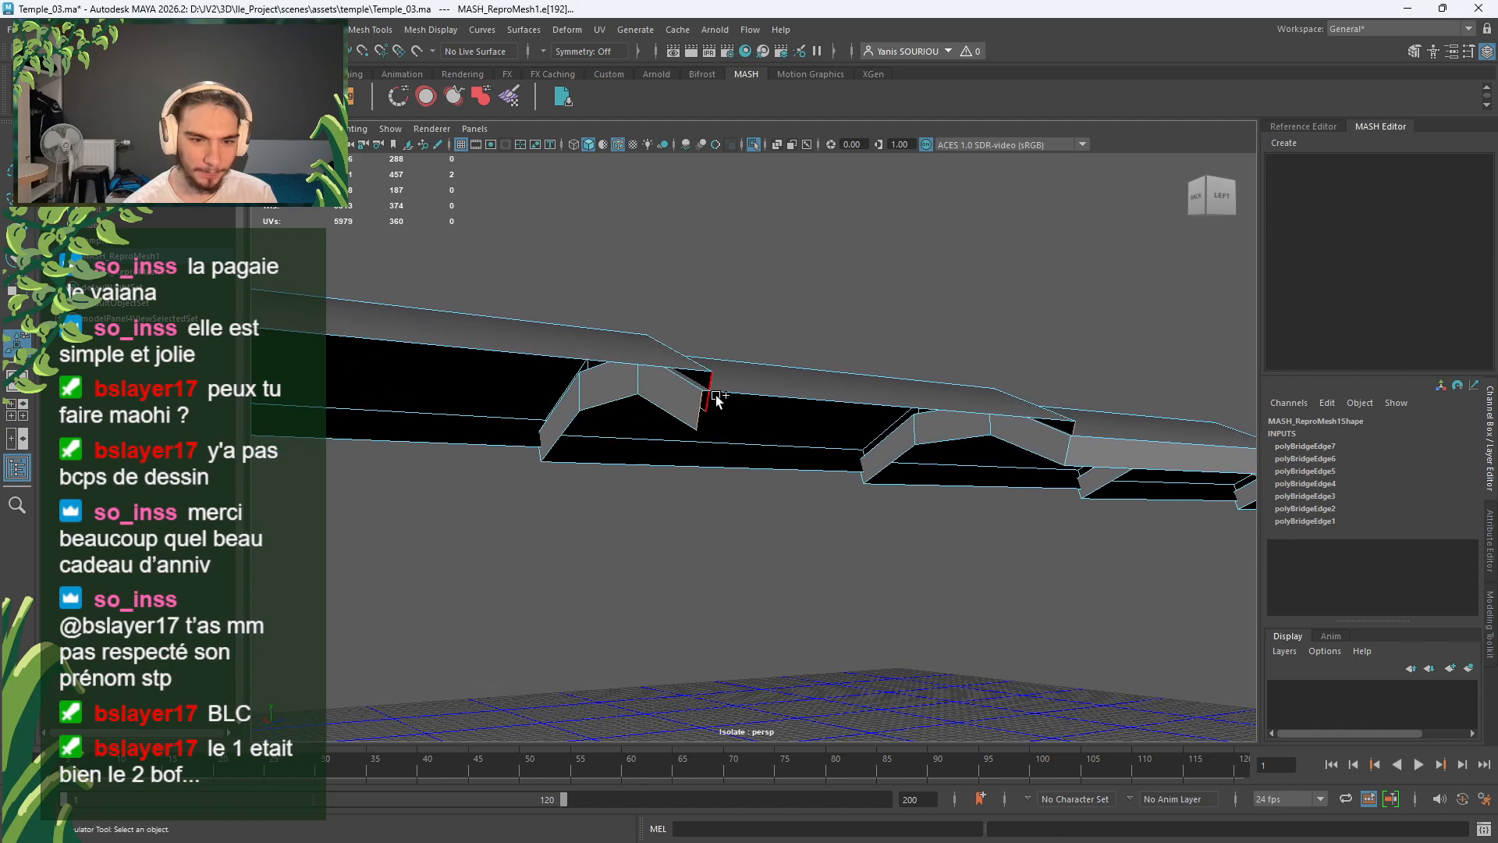
pyautogui.keyDown('shift'); pyautogui.moveTo(783, 271); pyautogui.dragTo(780, 468, button='right'); pyautogui.keyUp('shift')
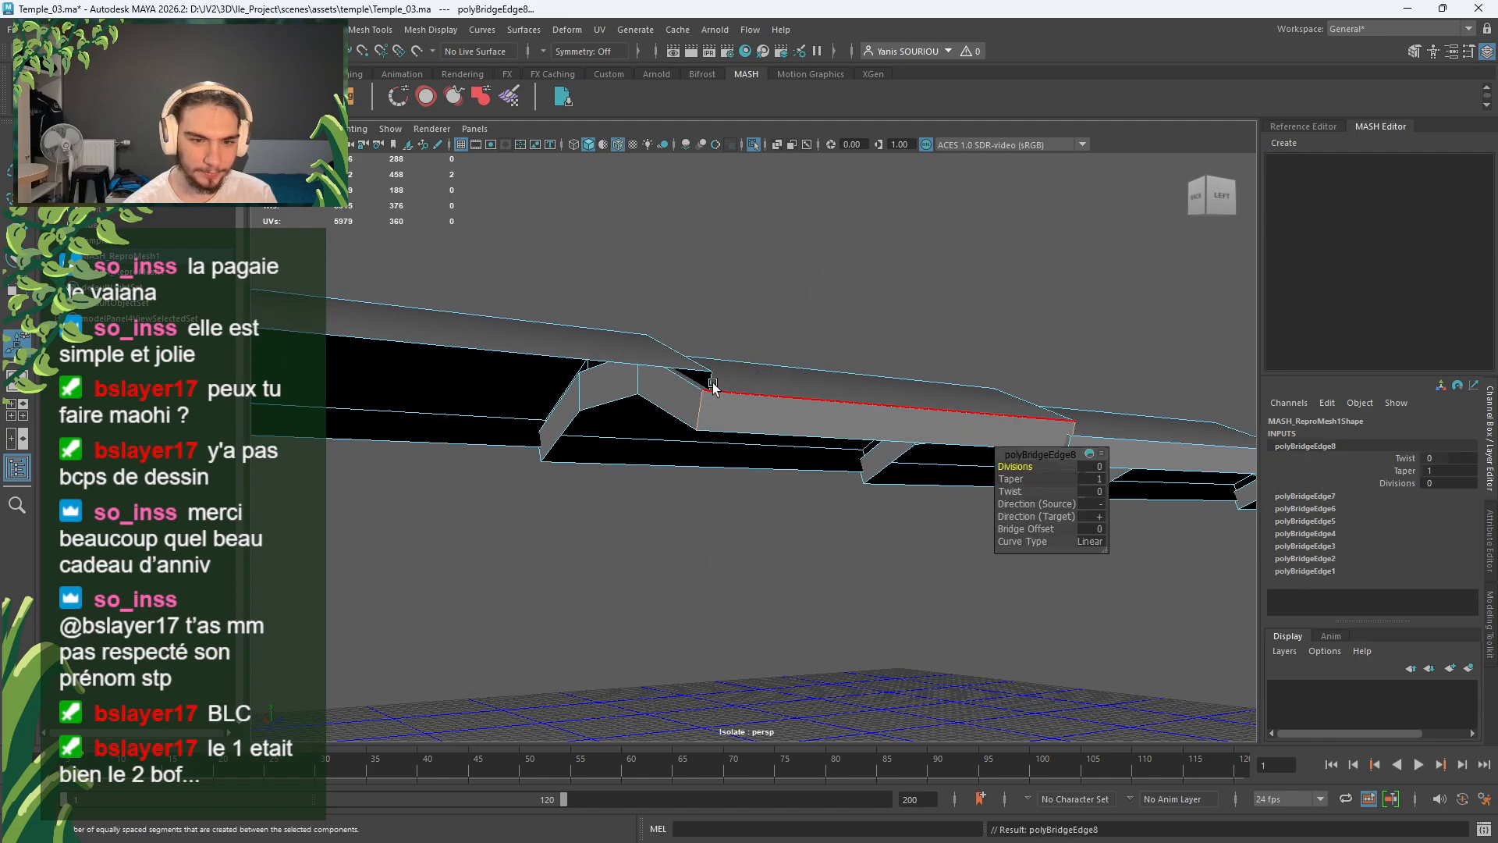
pyautogui.scroll(2, 707, 429)
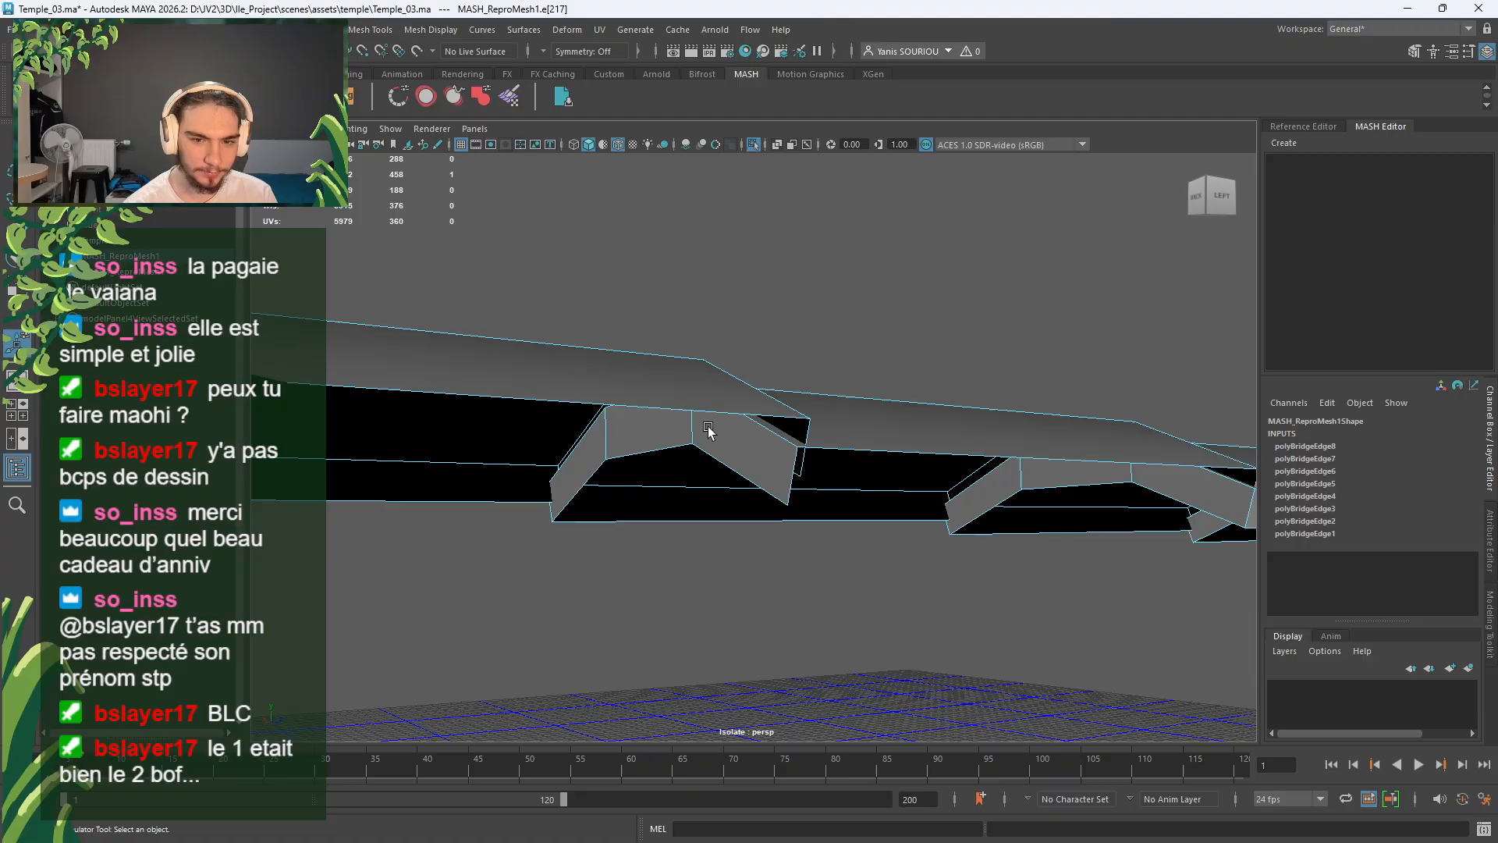
pyautogui.keyDown('shift'); pyautogui.click(792, 482); pyautogui.keyUp('shift')
pyautogui.keyDown('shift'); pyautogui.moveTo(837, 310); pyautogui.dragTo(808, 493, button='right'); pyautogui.keyUp('shift')
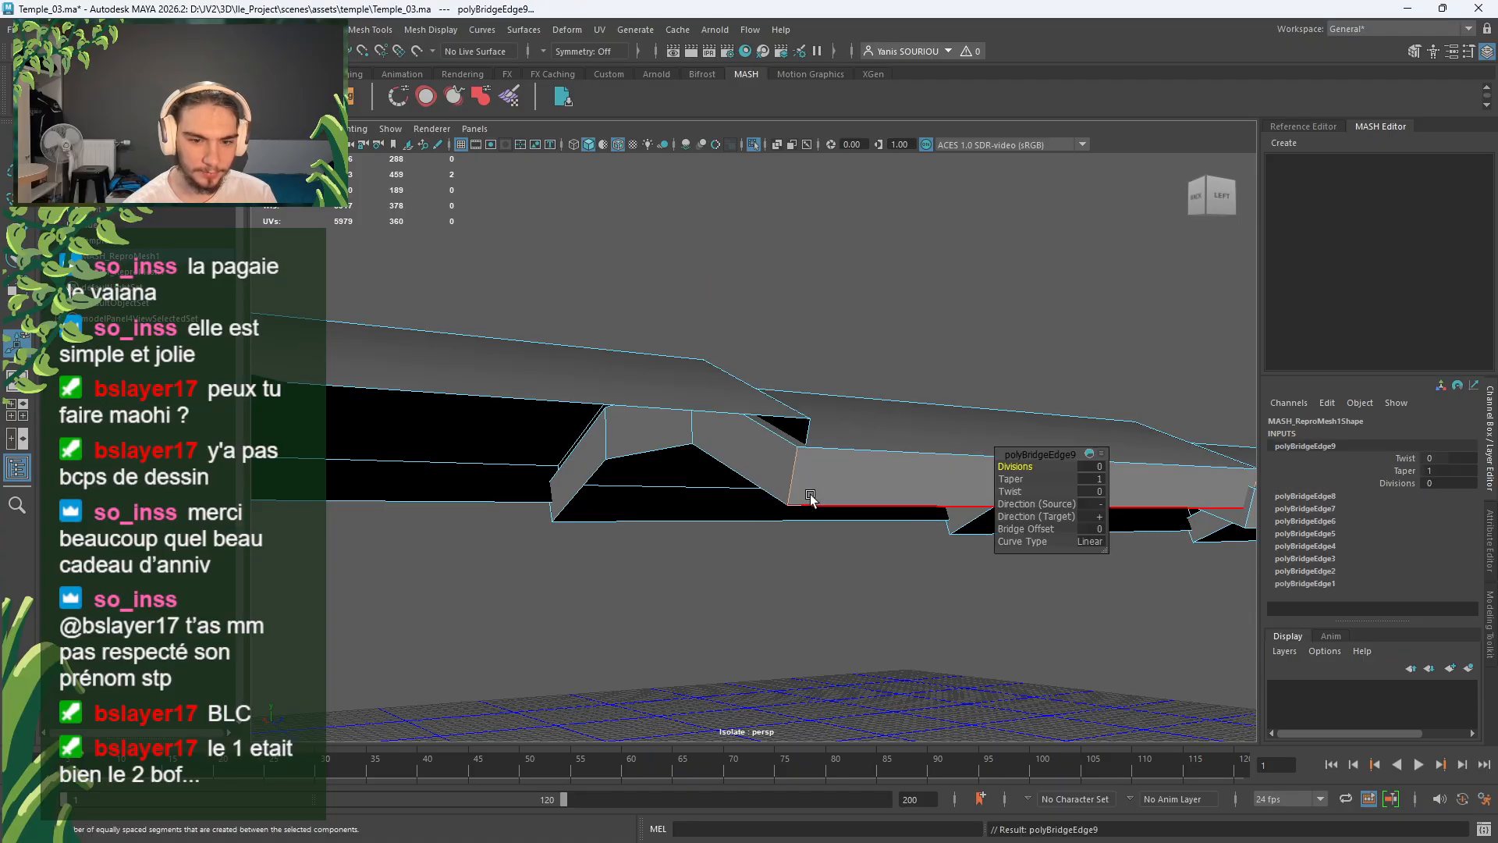
# Step: Close the open sides of the tenth and eleventh ridge tiles by bridging each tile's two end edges
pyautogui.click(807, 434)
pyautogui.scroll(-3, 806, 435)
pyautogui.keyDown('alt'); pyautogui.moveTo(738, 461); pyautogui.dragTo(856, 462, button='middle'); pyautogui.keyUp('alt')
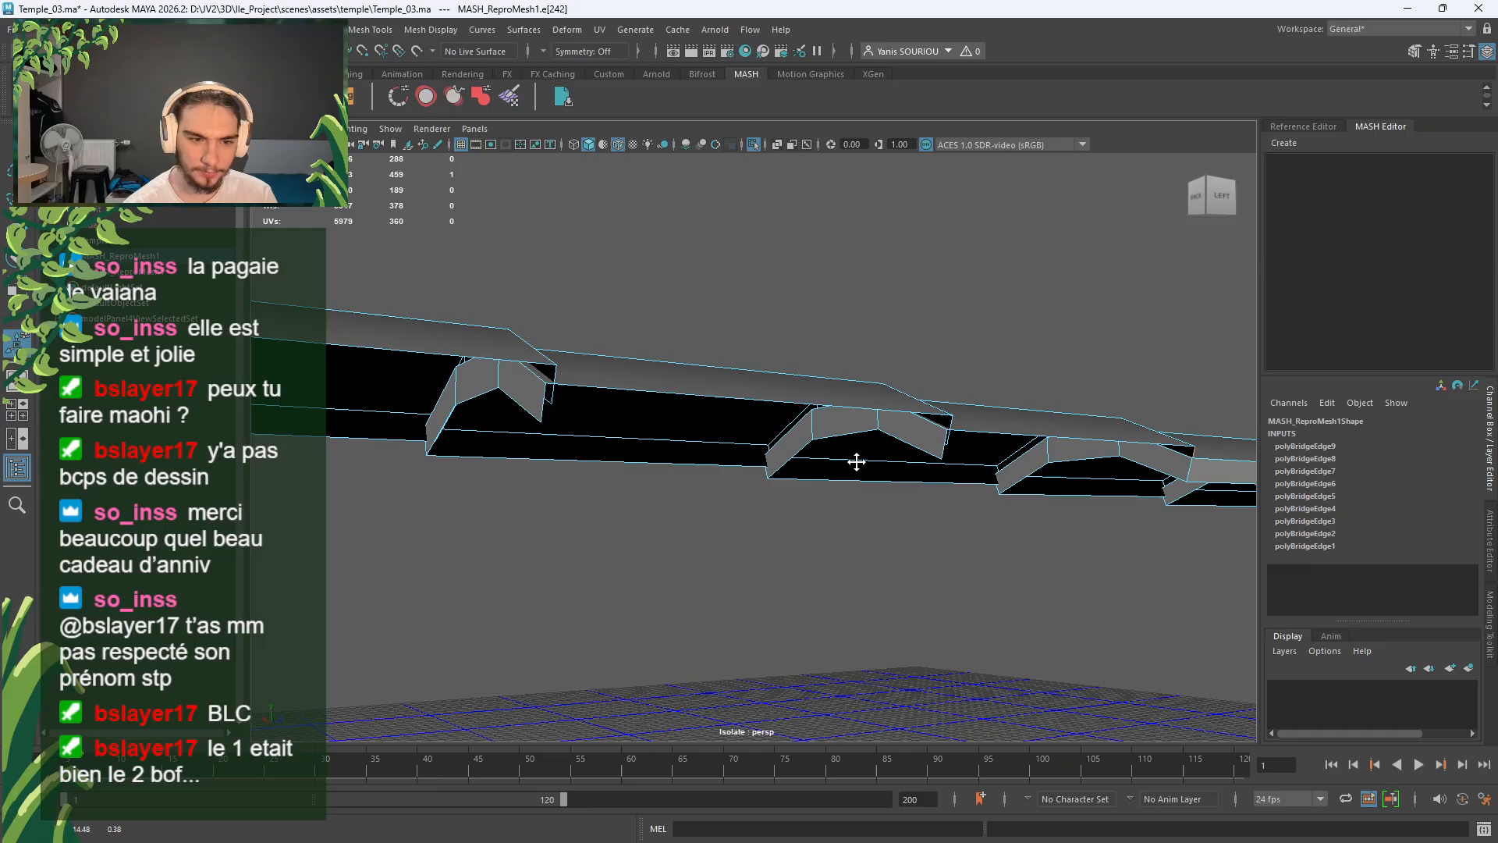
pyautogui.keyDown('shift'); pyautogui.click(940, 450); pyautogui.keyUp('shift')
pyautogui.keyDown('shift'); pyautogui.moveTo(962, 312); pyautogui.dragTo(943, 493, button='right'); pyautogui.keyUp('shift')
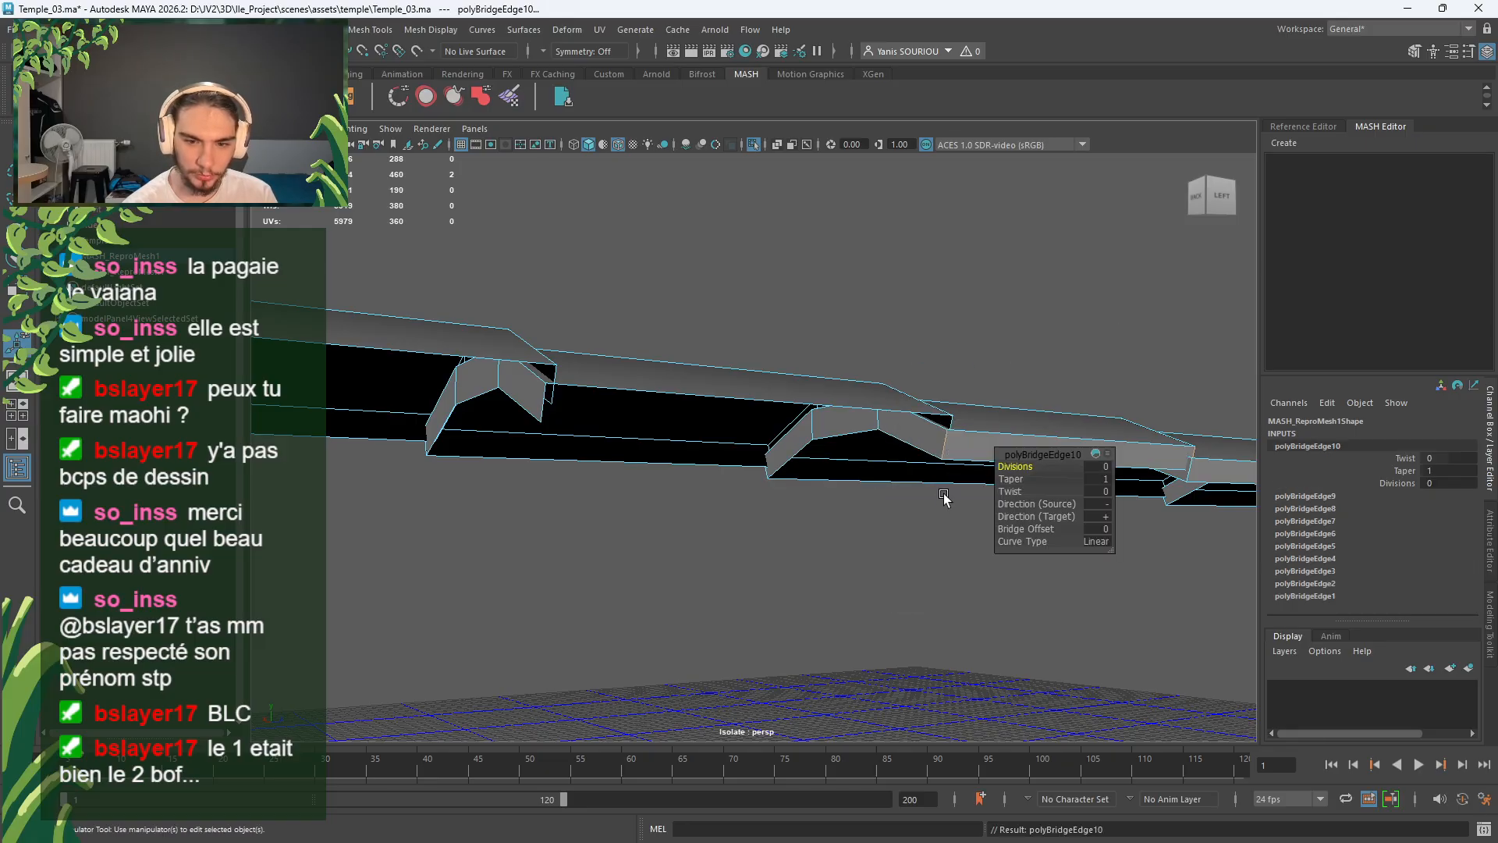
pyautogui.click(947, 422)
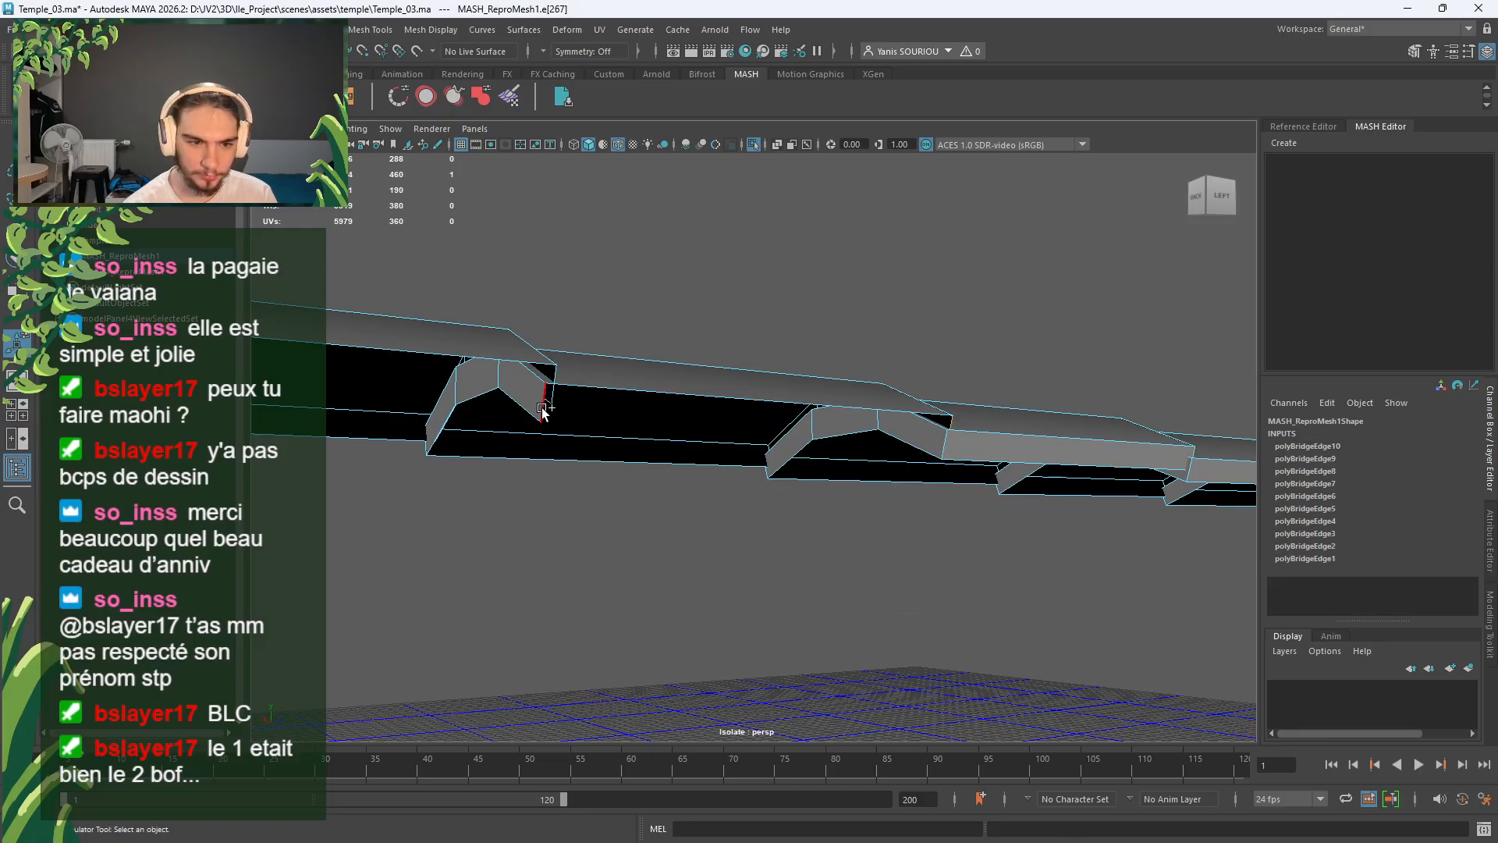
pyautogui.keyDown('shift'); pyautogui.moveTo(655, 275); pyautogui.dragTo(635, 462, button='right'); pyautogui.keyUp('shift')
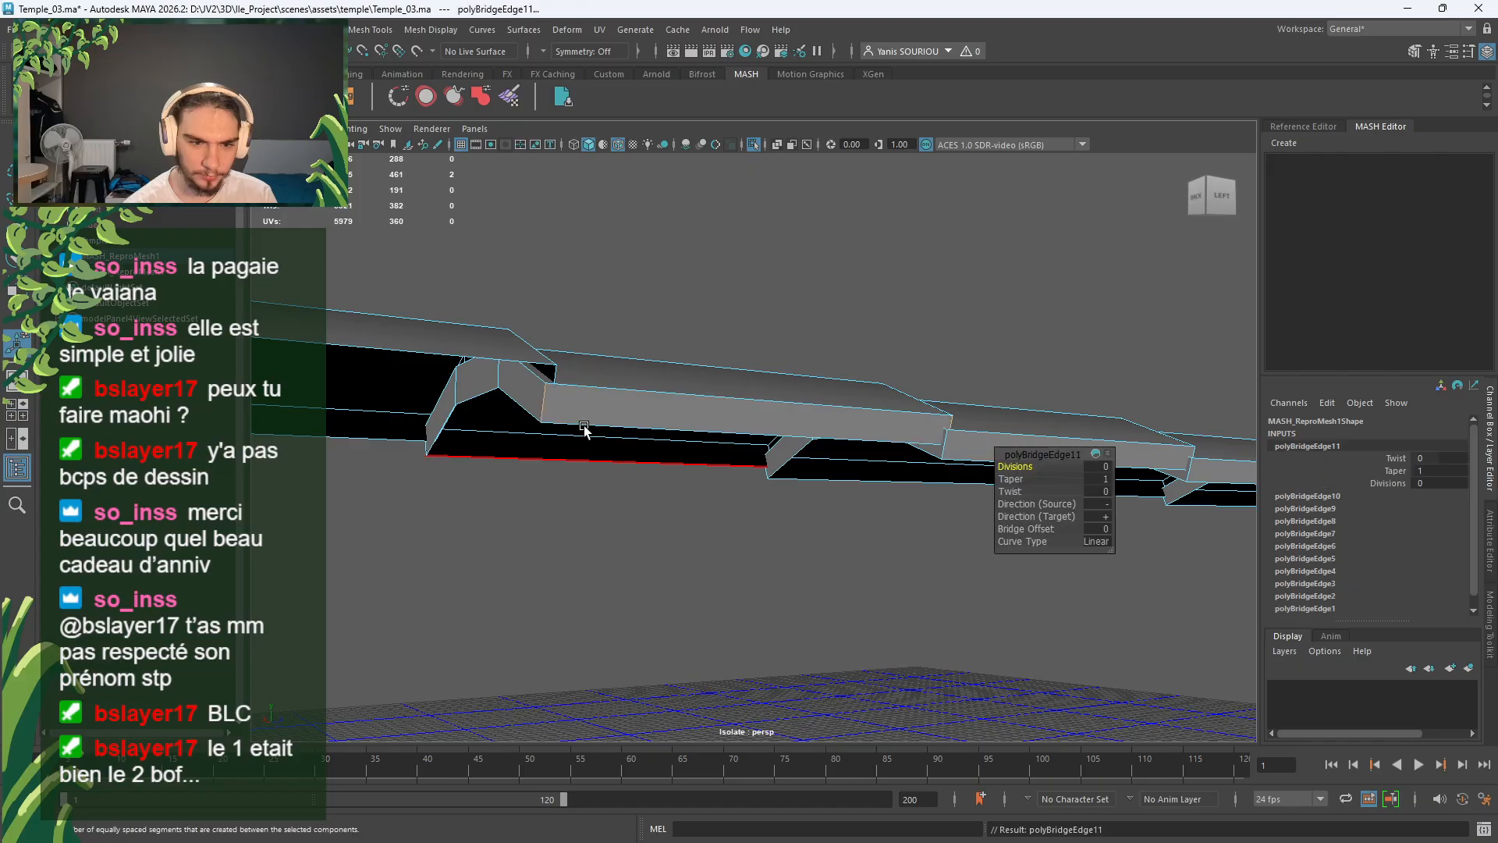
# Step: Close the open sides of the twelfth and thirteenth ridge tiles by bridging each tile's two end edges
pyautogui.click(558, 382)
pyautogui.keyDown('alt'); pyautogui.moveTo(558, 383); pyautogui.dragTo(695, 401); pyautogui.keyUp('alt')
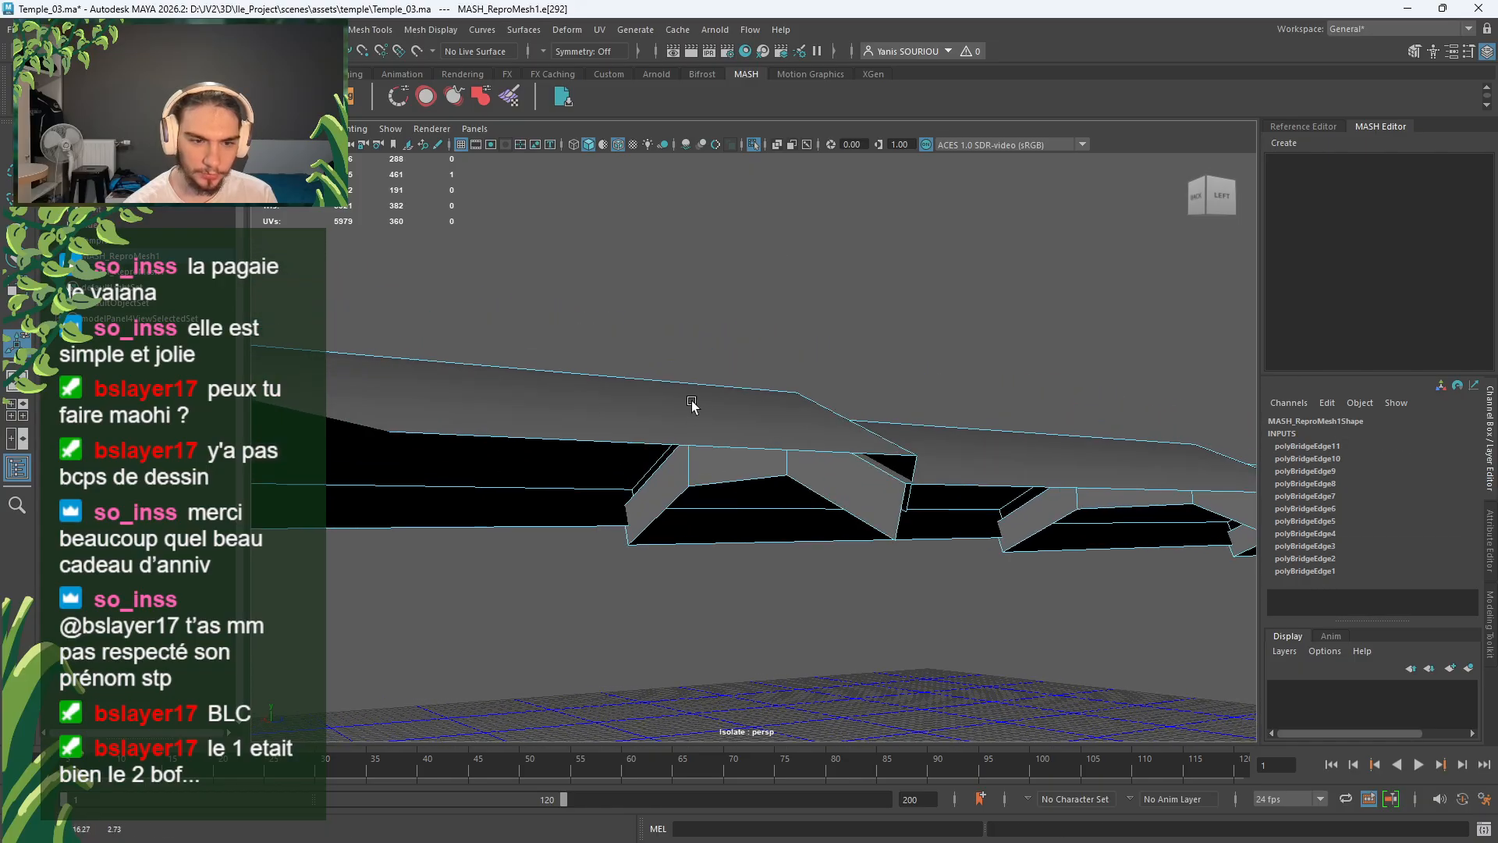
pyautogui.keyDown('shift'); pyautogui.click(908, 522); pyautogui.keyUp('shift')
pyautogui.keyDown('shift'); pyautogui.moveTo(925, 352); pyautogui.dragTo(896, 492, button='right'); pyautogui.keyUp('shift')
pyautogui.click(702, 382)
pyautogui.keyDown('alt'); pyautogui.moveTo(702, 383); pyautogui.dragTo(776, 476); pyautogui.keyUp('alt')
pyautogui.keyDown('shift'); pyautogui.moveTo(854, 344); pyautogui.dragTo(821, 529, button='right'); pyautogui.keyUp('shift')
# Step: Close the open sides of the fourteenth and fifteenth ridge tiles by bridging each tile's two end edges
pyautogui.click(458, 403)
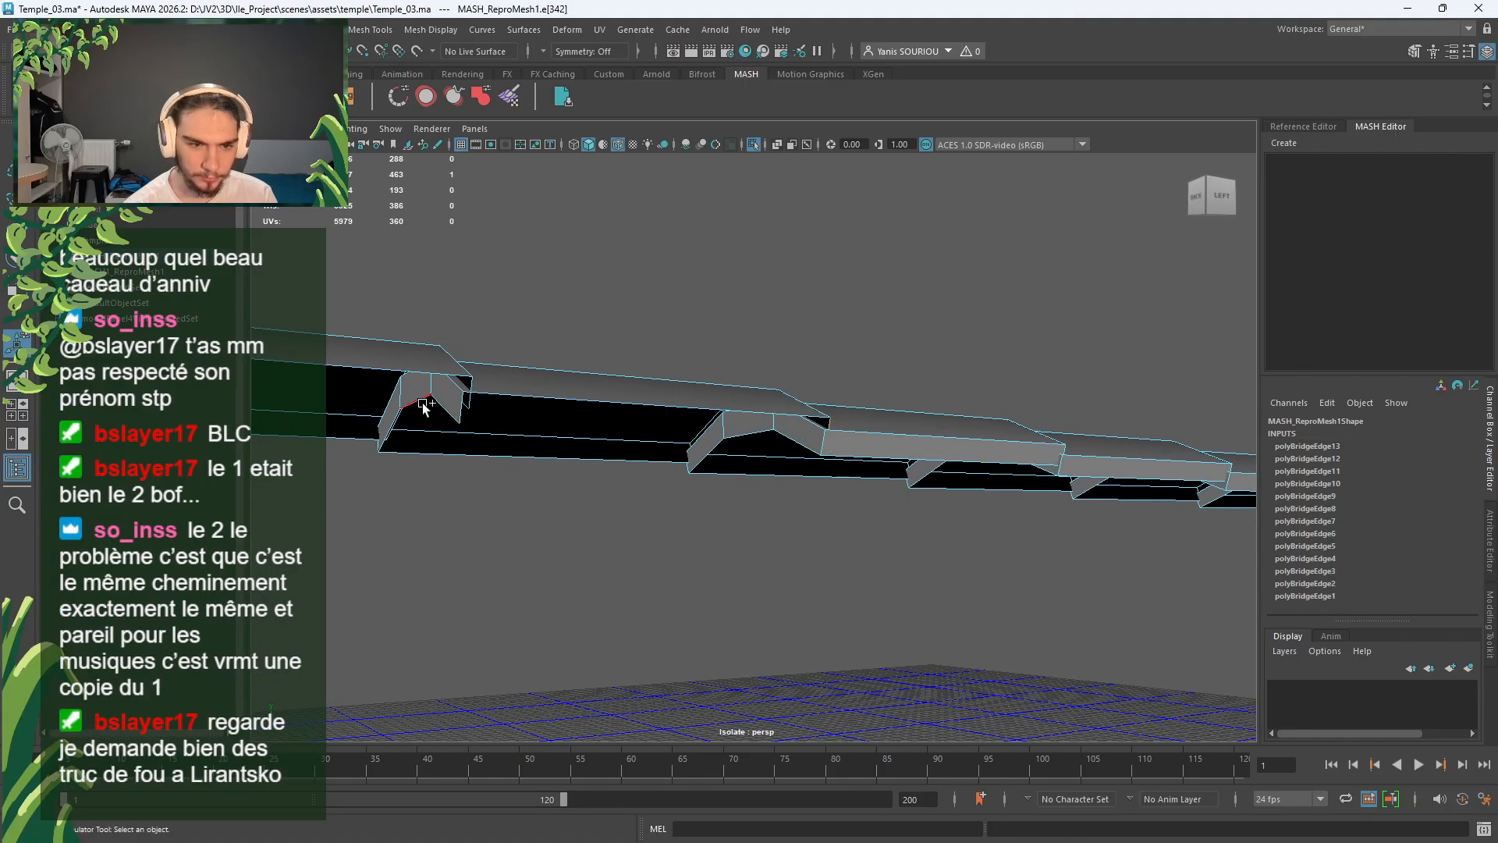
pyautogui.keyDown('shift'); pyautogui.moveTo(558, 269); pyautogui.dragTo(537, 455, button='right'); pyautogui.keyUp('shift')
pyautogui.click(471, 384)
pyautogui.keyDown('alt'); pyautogui.moveTo(470, 381); pyautogui.dragTo(559, 418, button='middle'); pyautogui.keyUp('alt')
pyautogui.keyDown('shift'); pyautogui.click(488, 466); pyautogui.keyUp('shift')
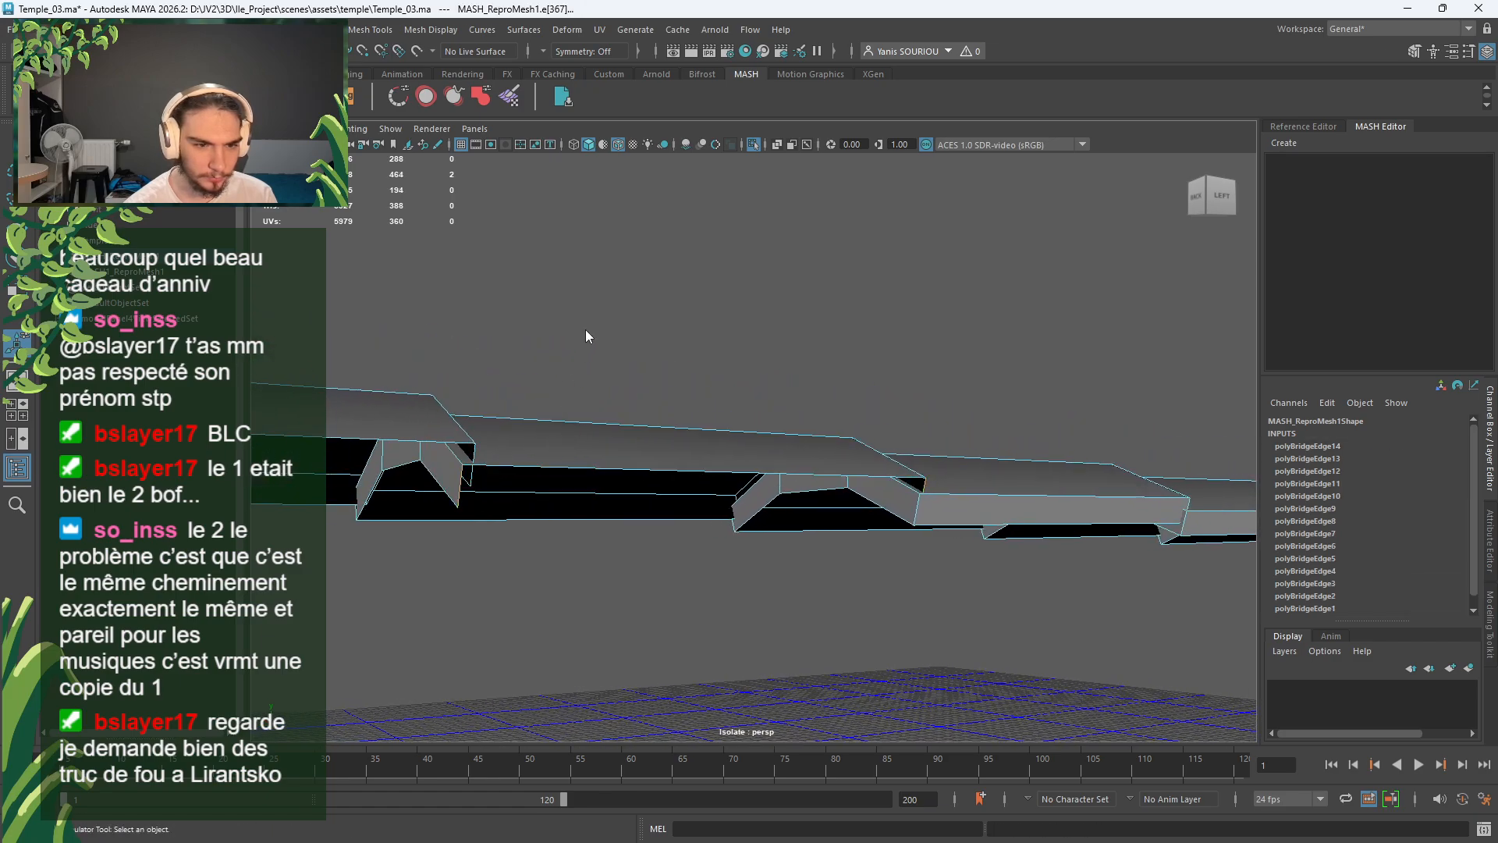
pyautogui.keyDown('shift'); pyautogui.moveTo(585, 329); pyautogui.dragTo(565, 513, button='right'); pyautogui.keyUp('shift')
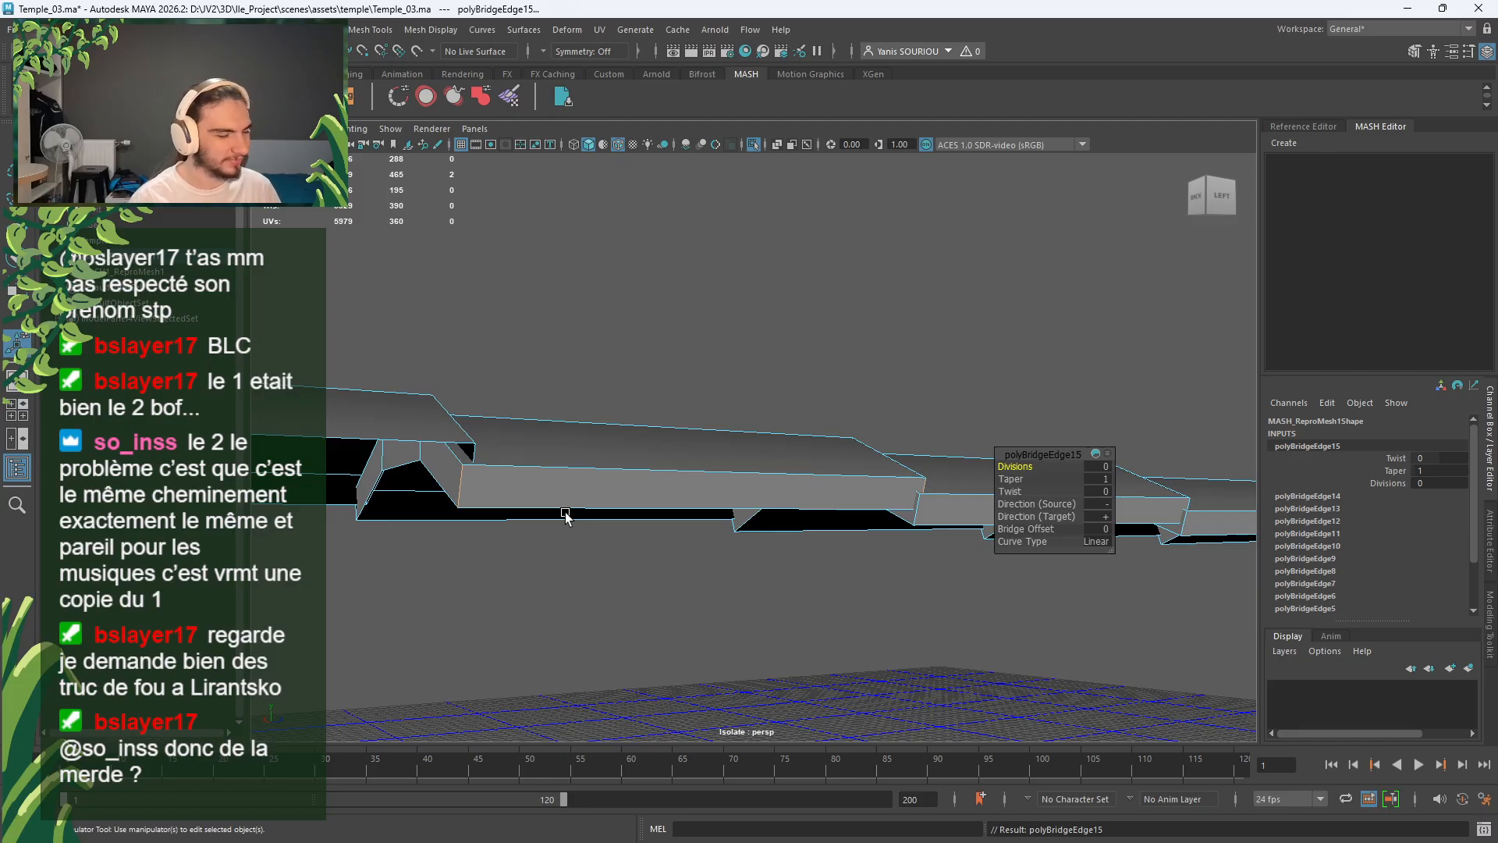
# Step: Close the open side of the sixteenth ridge tile by bridging its two end edges
pyautogui.scroll(-3, 565, 516)
pyautogui.moveTo(769, 507)
pyautogui.keyDown('alt'); pyautogui.mouseDown(button='middle')
pyautogui.moveTo(775, 558)
pyautogui.moveTo(754, 531)
pyautogui.mouseUp(button='middle'); pyautogui.keyUp('alt')
pyautogui.scroll(5, 739, 541)
pyautogui.scroll(-4, 755, 529)
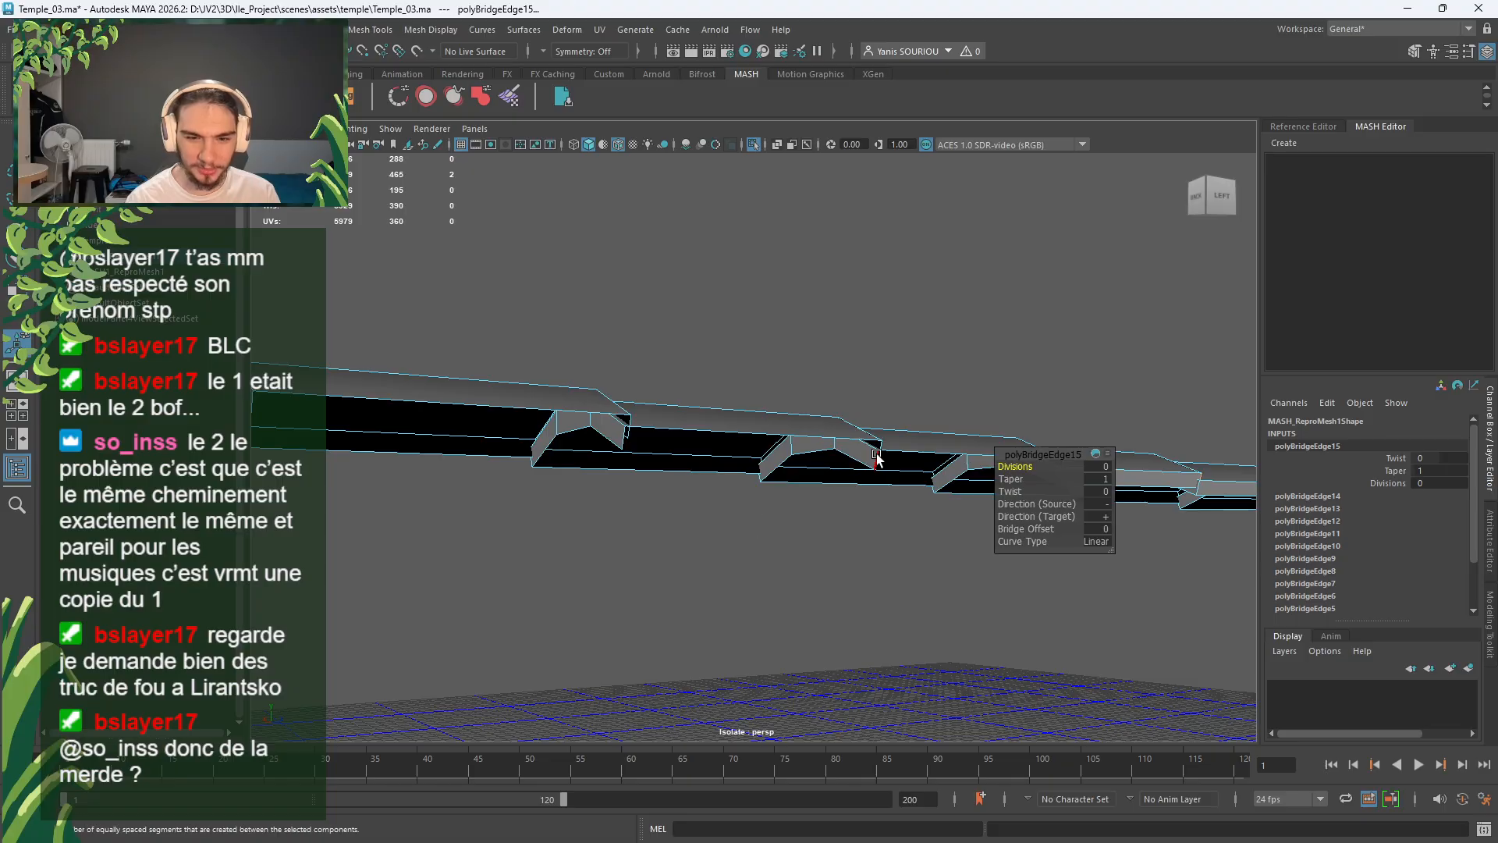
pyautogui.scroll(-1, 858, 550)
pyautogui.scroll(4, 882, 548)
pyautogui.keyDown('alt'); pyautogui.moveTo(883, 548); pyautogui.dragTo(903, 481, button='middle'); pyautogui.keyUp('alt')
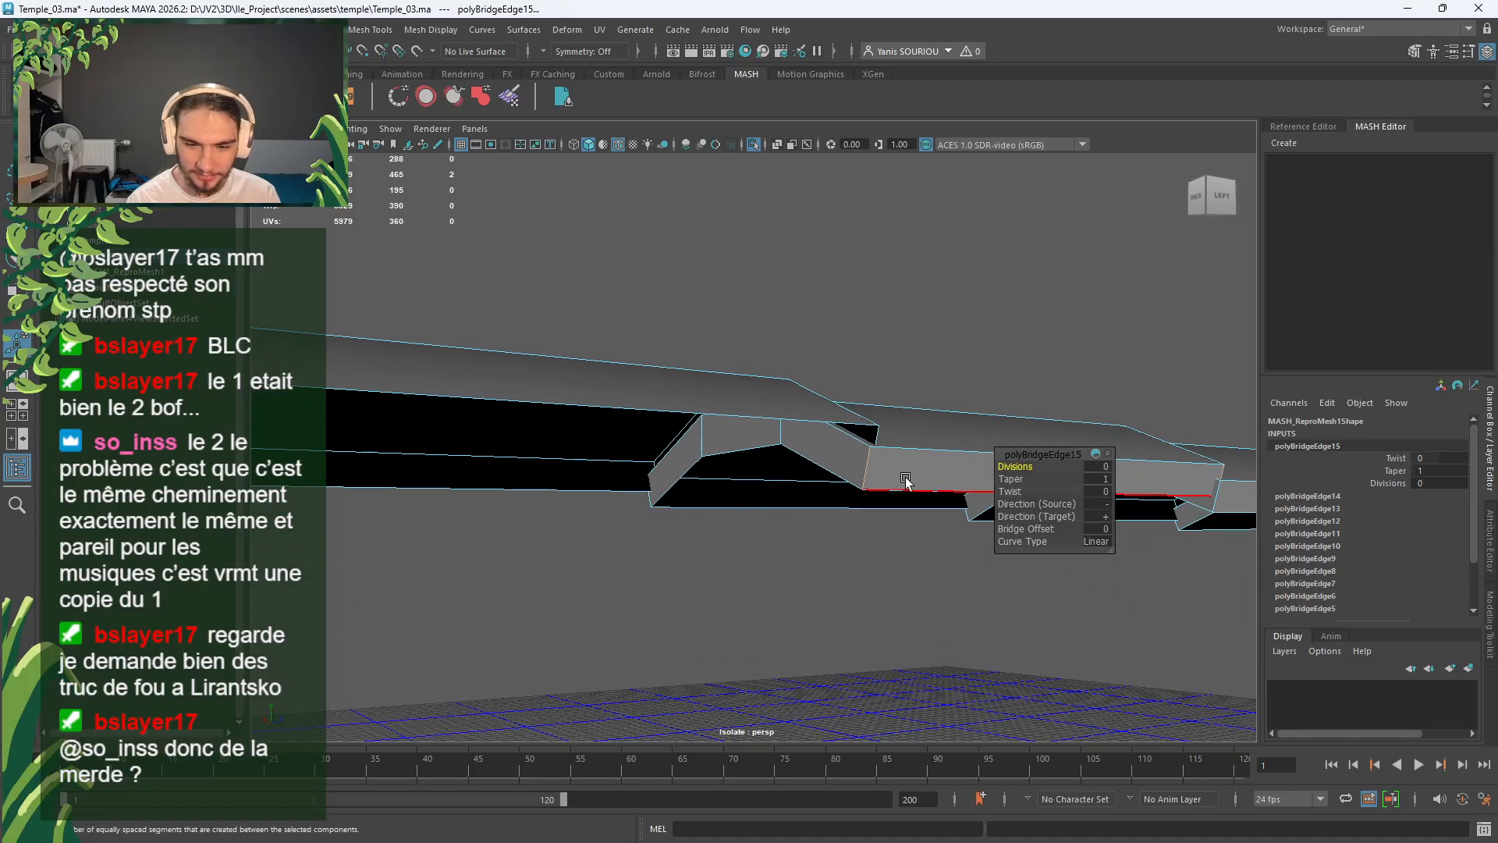
pyautogui.click(878, 437)
pyautogui.scroll(-2, 773, 509)
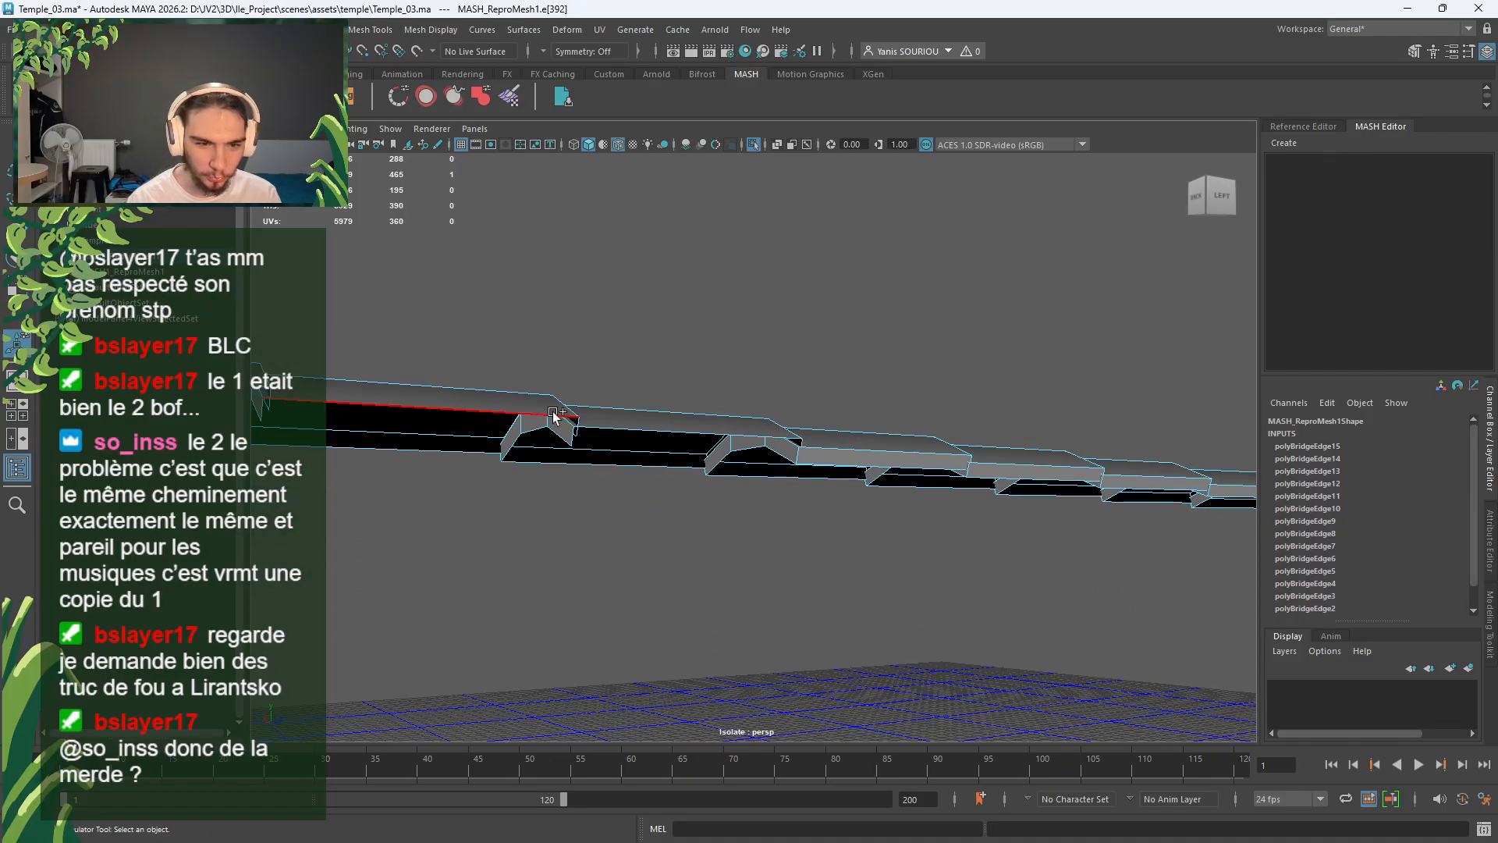
pyautogui.keyDown('shift'); pyautogui.click(591, 438); pyautogui.keyUp('shift')
pyautogui.keyDown('shift'); pyautogui.moveTo(646, 330); pyautogui.dragTo(638, 524, button='right'); pyautogui.keyUp('shift')
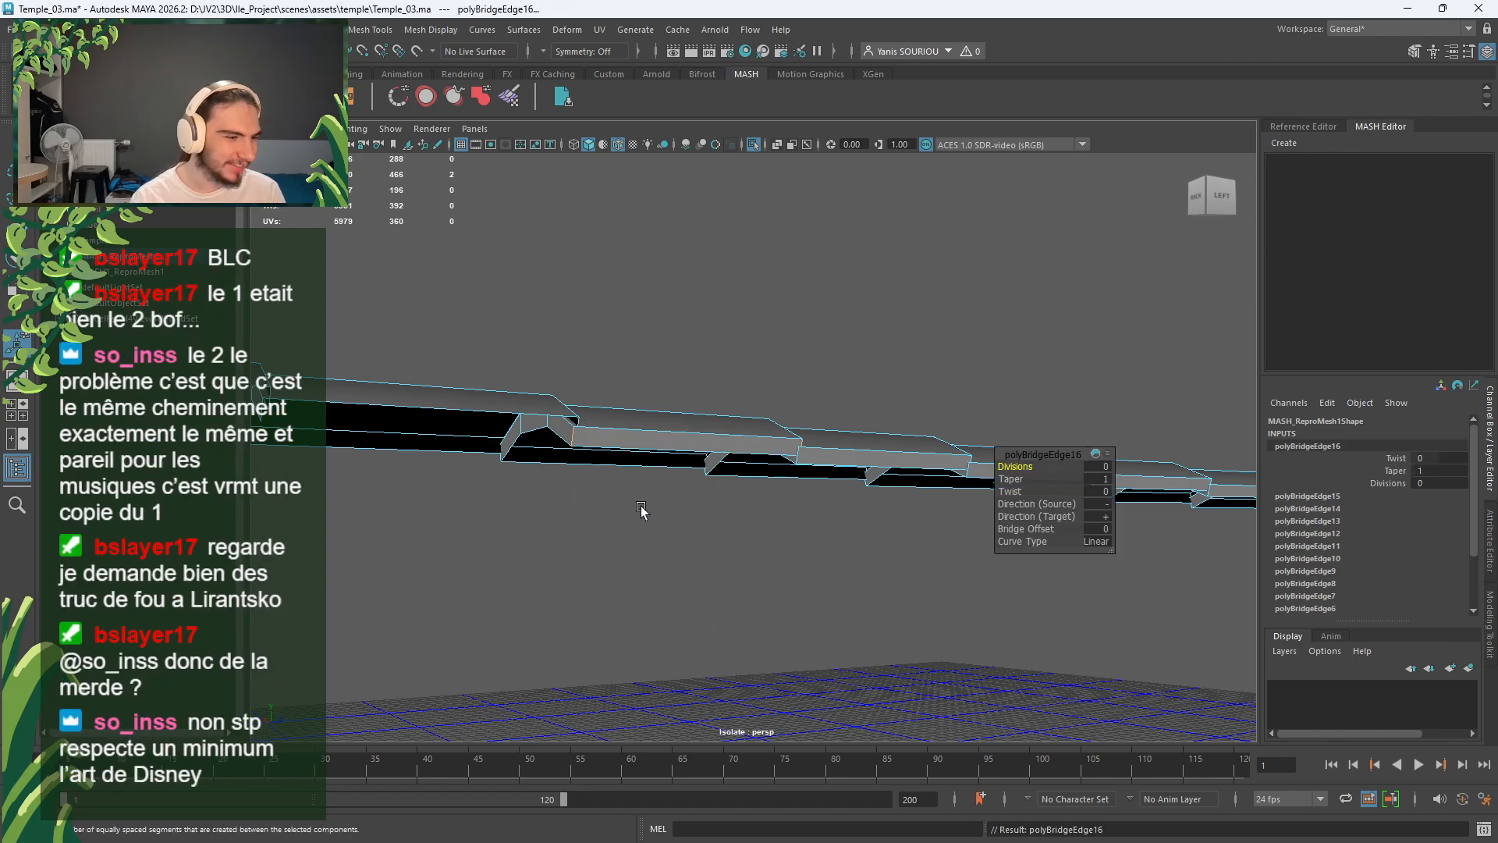
# Step: Close the open sides of the last two ridge tiles by bridging each tile's two end edges
pyautogui.keyDown('alt'); pyautogui.moveTo(641, 509); pyautogui.dragTo(685, 485, button='right'); pyautogui.keyUp('alt')
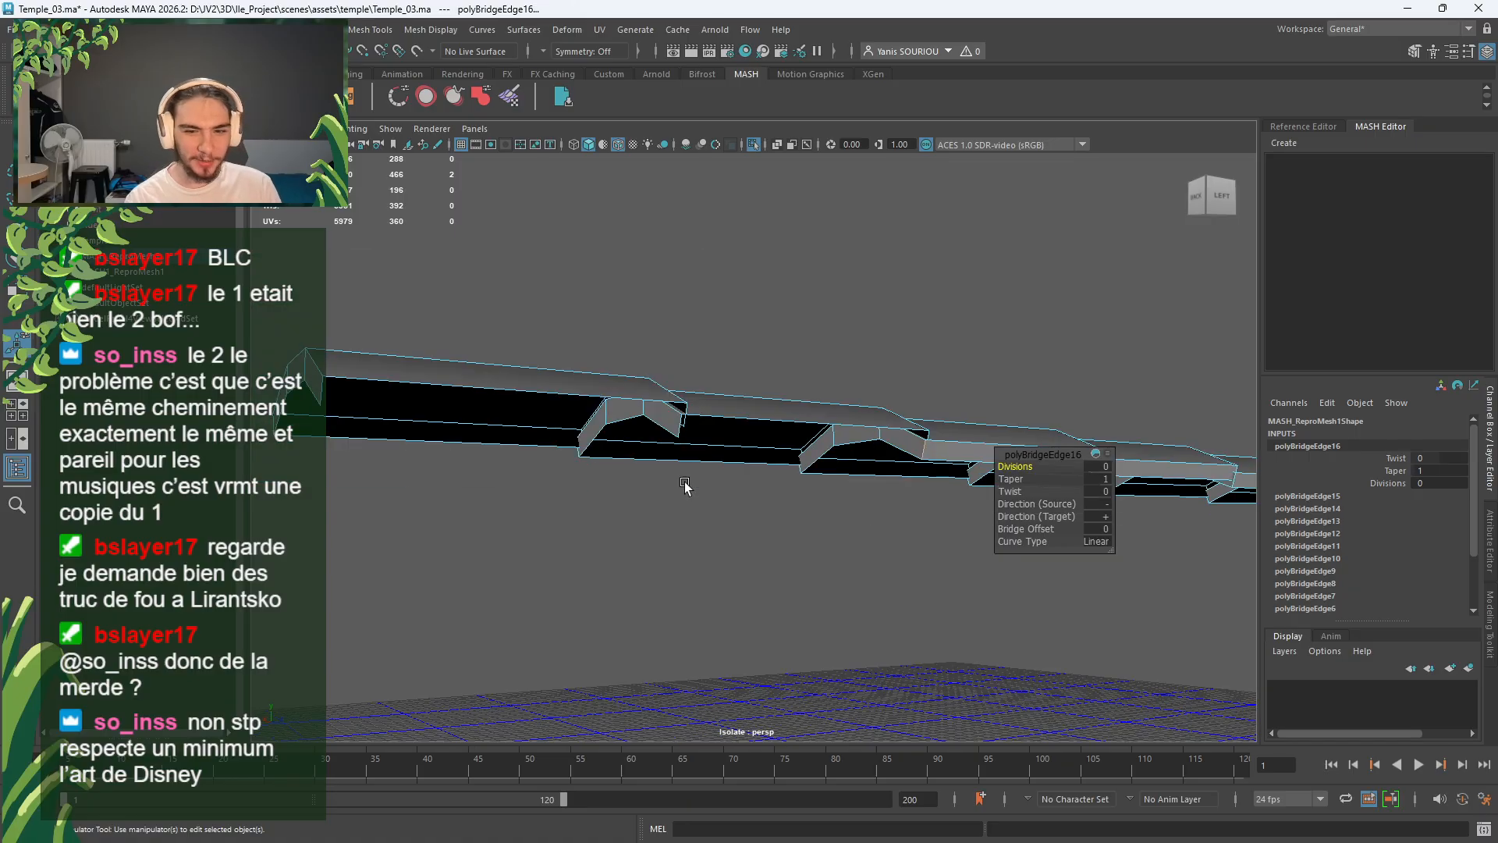
pyautogui.click(916, 437)
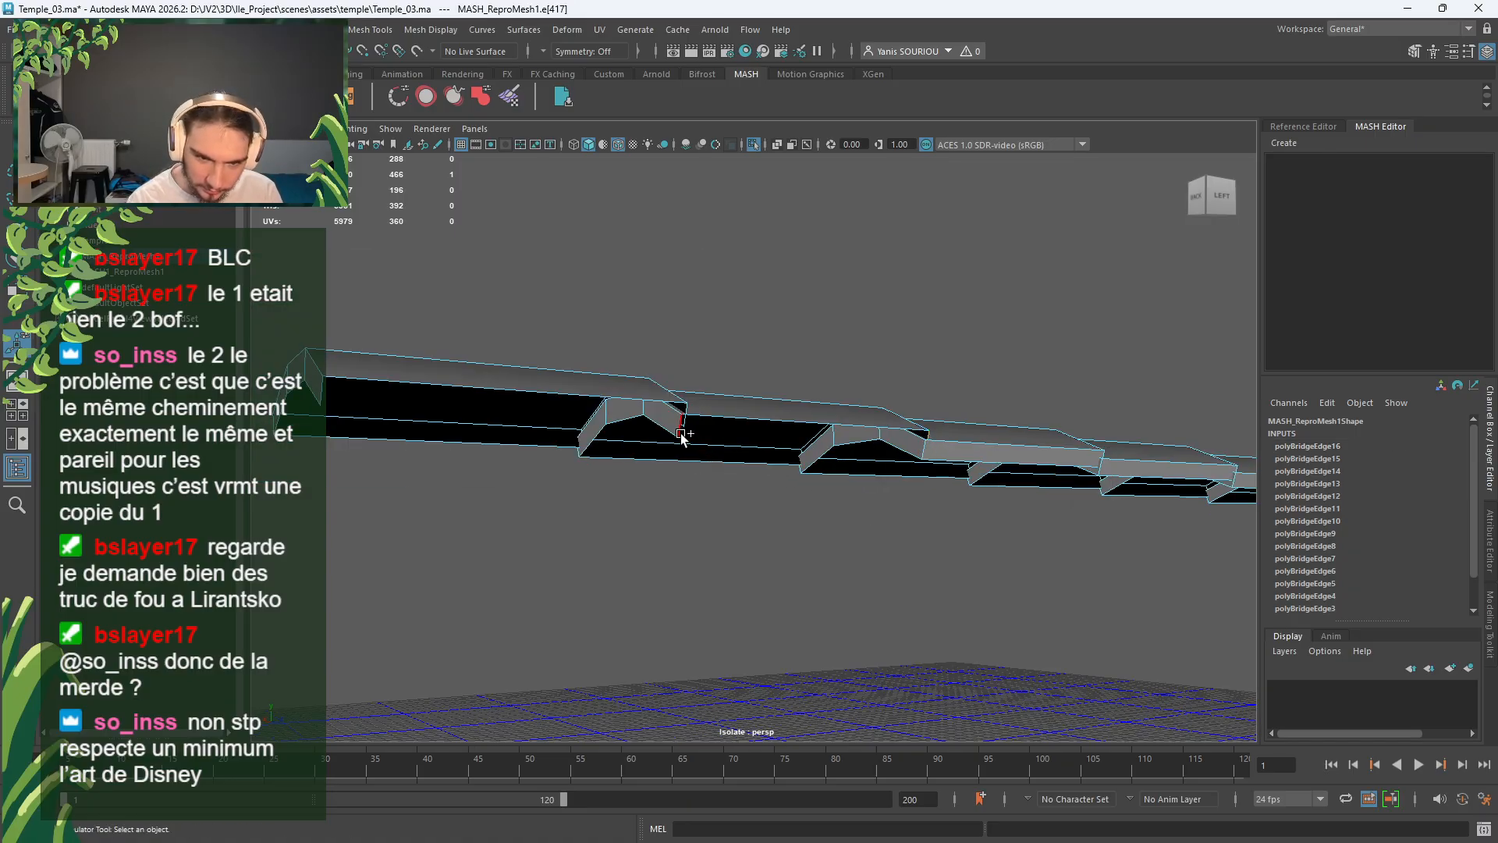
pyautogui.keyDown('shift'); pyautogui.moveTo(824, 301); pyautogui.dragTo(797, 488, button='right'); pyautogui.keyUp('shift')
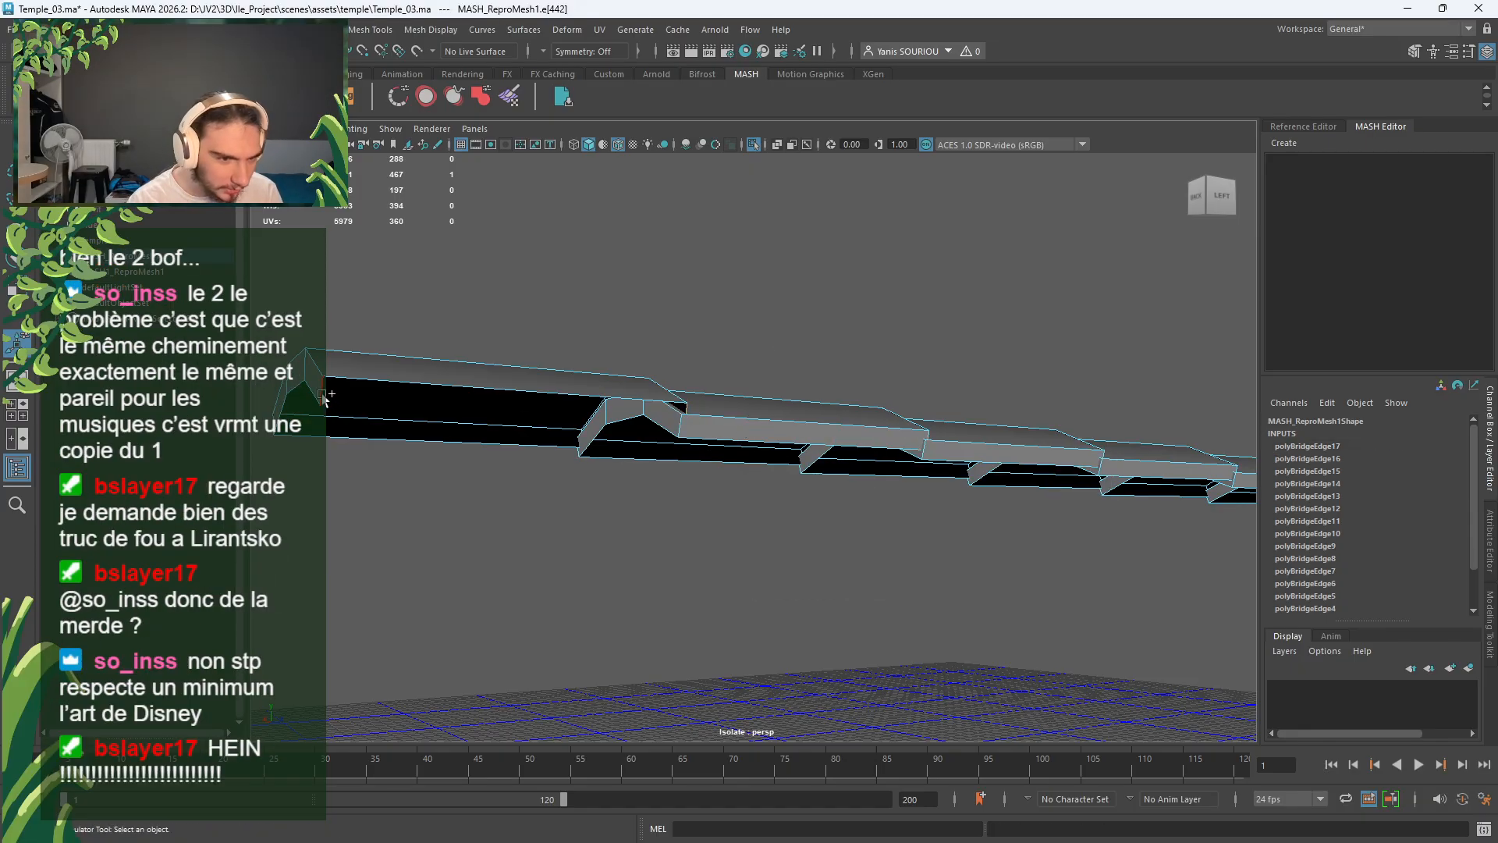
pyautogui.keyDown('shift'); pyautogui.moveTo(596, 214); pyautogui.dragTo(567, 406, button='right'); pyautogui.keyUp('shift')
# Step: Delete the three end-cap faces of the ridge tile at the back end of the strip
pyautogui.keyDown('alt'); pyautogui.moveTo(571, 466); pyautogui.dragTo(775, 508); pyautogui.keyUp('alt')
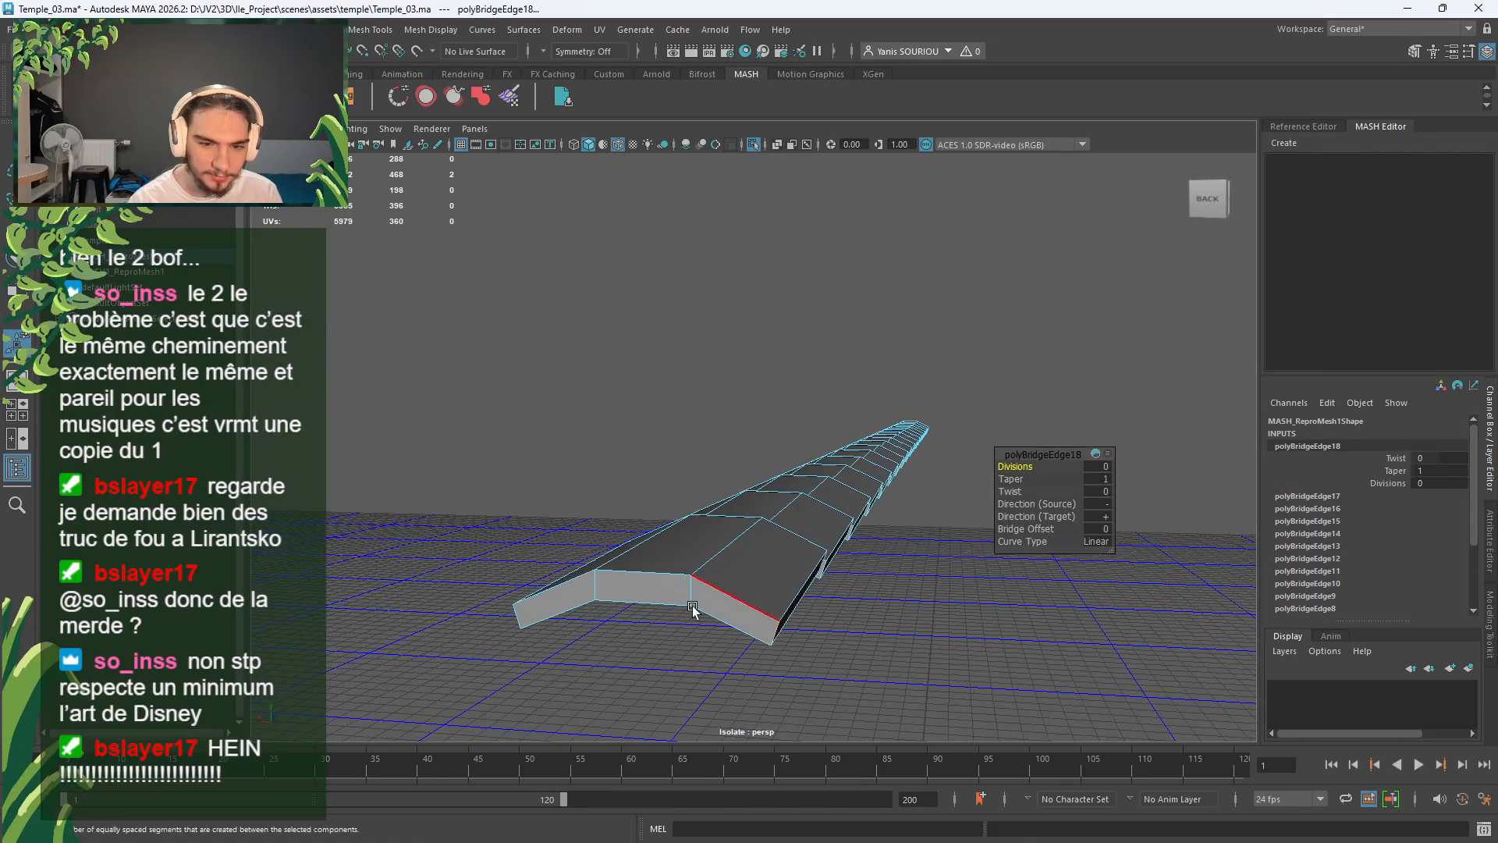
pyautogui.moveTo(678, 397); pyautogui.dragTo(683, 442, button='right')
pyautogui.moveTo(589, 591); pyautogui.dragTo(615, 588)
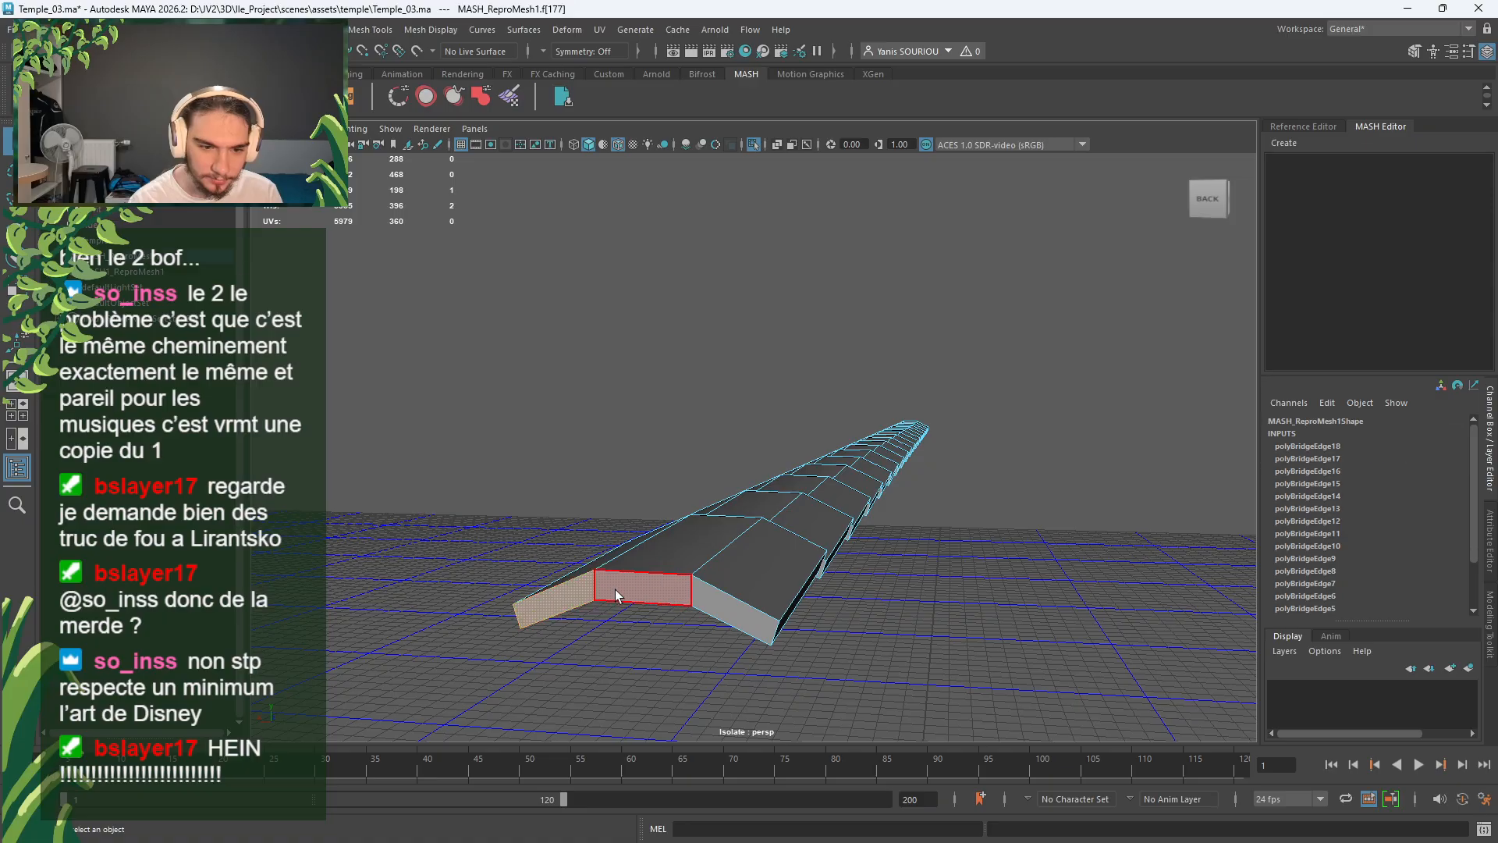
pyautogui.keyDown('shift'); pyautogui.click(698, 601); pyautogui.keyUp('shift')
pyautogui.press('Delete')
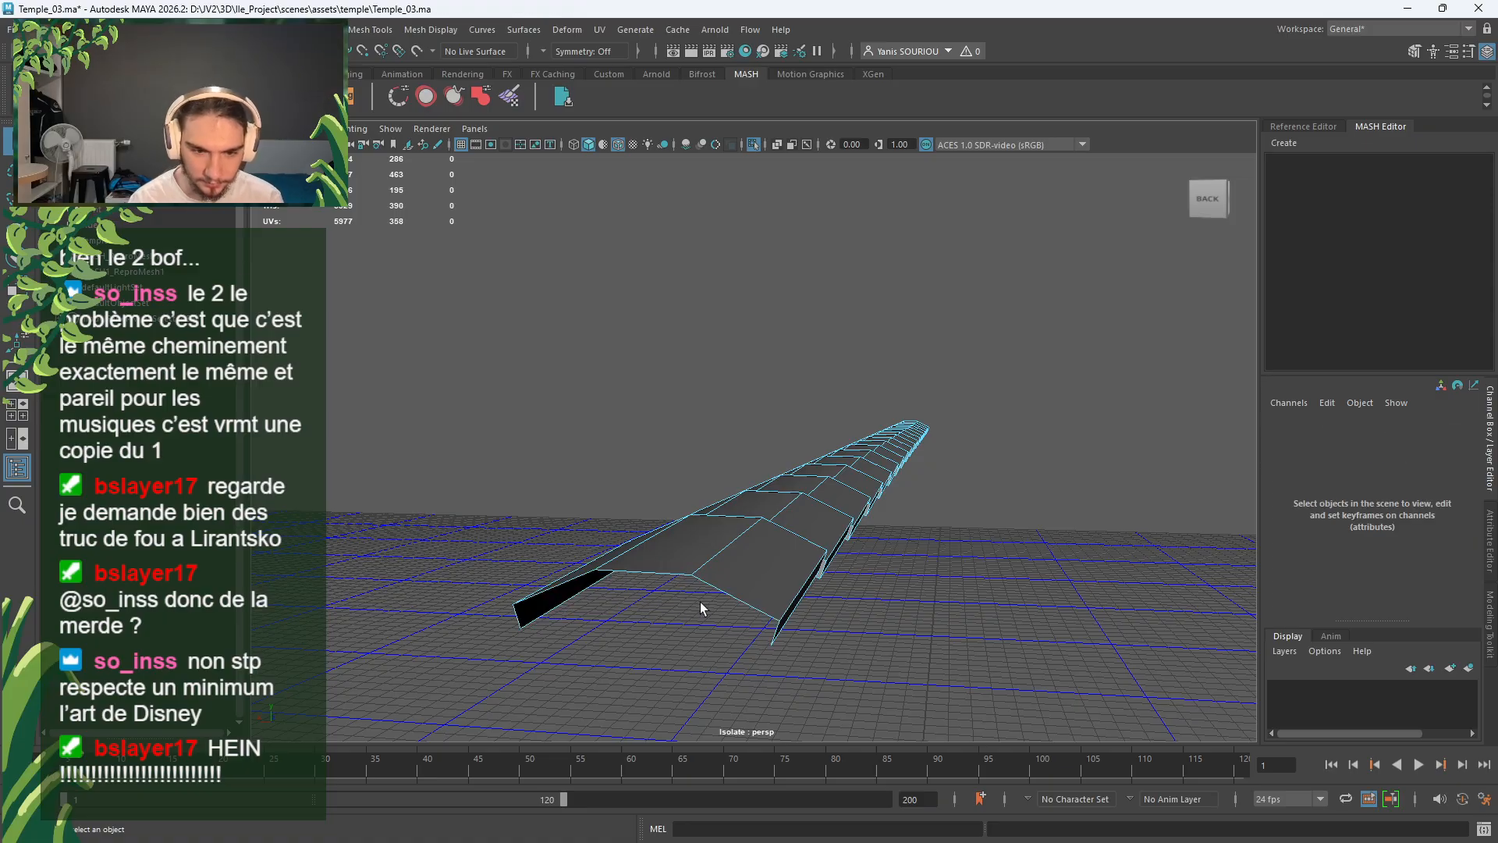
# Step: Delete the three end-cap faces of the second ridge tile from the back end
pyautogui.keyDown('alt'); pyautogui.moveTo(704, 605); pyautogui.dragTo(707, 509); pyautogui.keyUp('alt')
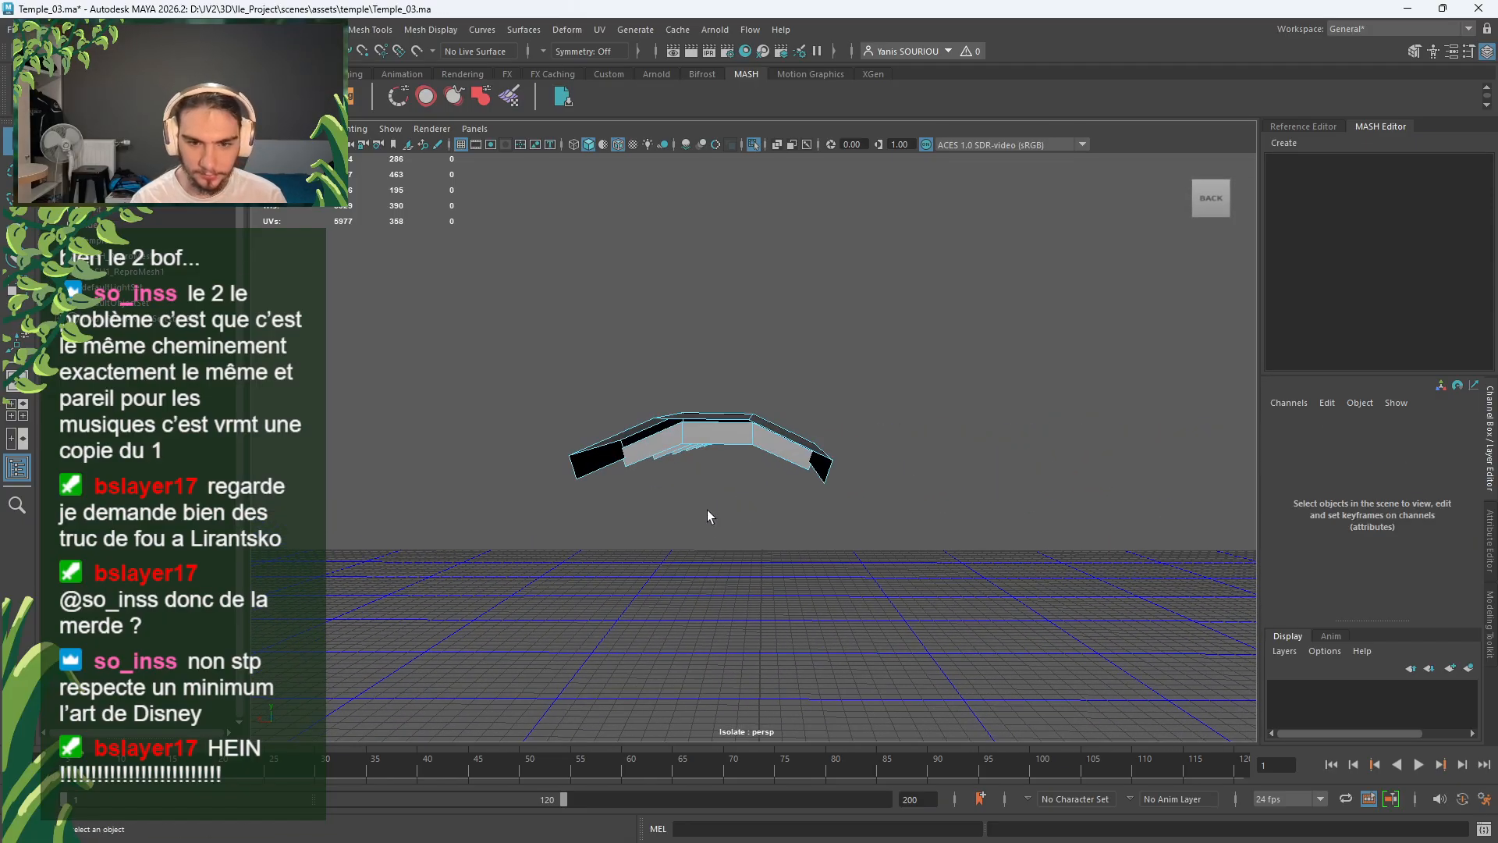
pyautogui.click(668, 443)
pyautogui.keyDown('shift'); pyautogui.click(718, 439); pyautogui.keyUp('shift')
pyautogui.keyDown('shift'); pyautogui.click(771, 448); pyautogui.keyUp('shift')
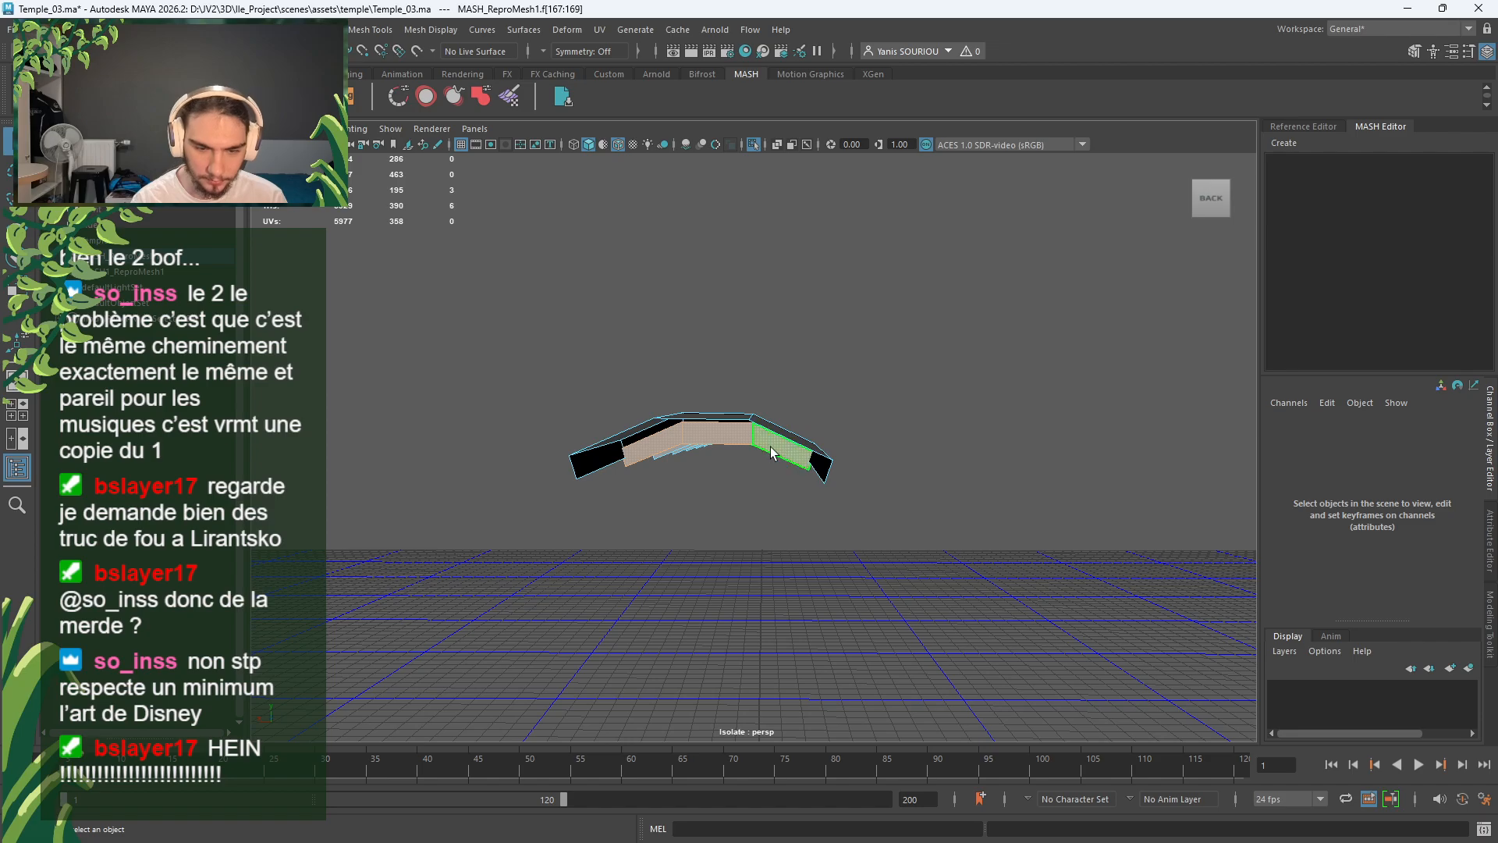
pyautogui.press('Delete')
# Step: Delete the next four end-cap faces hidden between the ridge tiles, working inward from the back end
pyautogui.scroll(5, 761, 447)
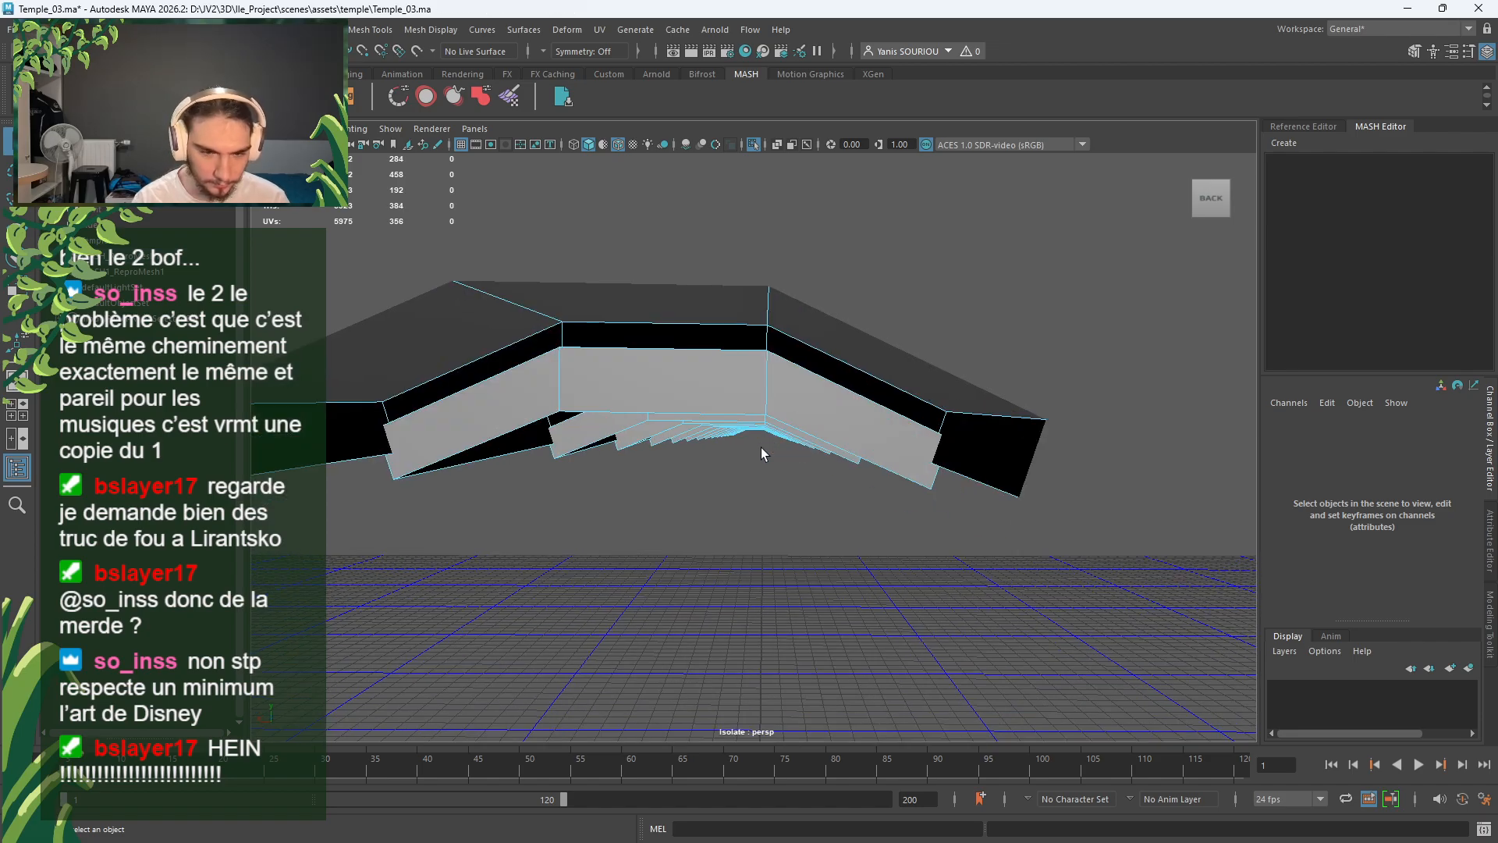
pyautogui.click(729, 404)
pyautogui.keyDown('alt'); pyautogui.moveTo(729, 404); pyautogui.dragTo(769, 423, button='middle'); pyautogui.keyUp('alt')
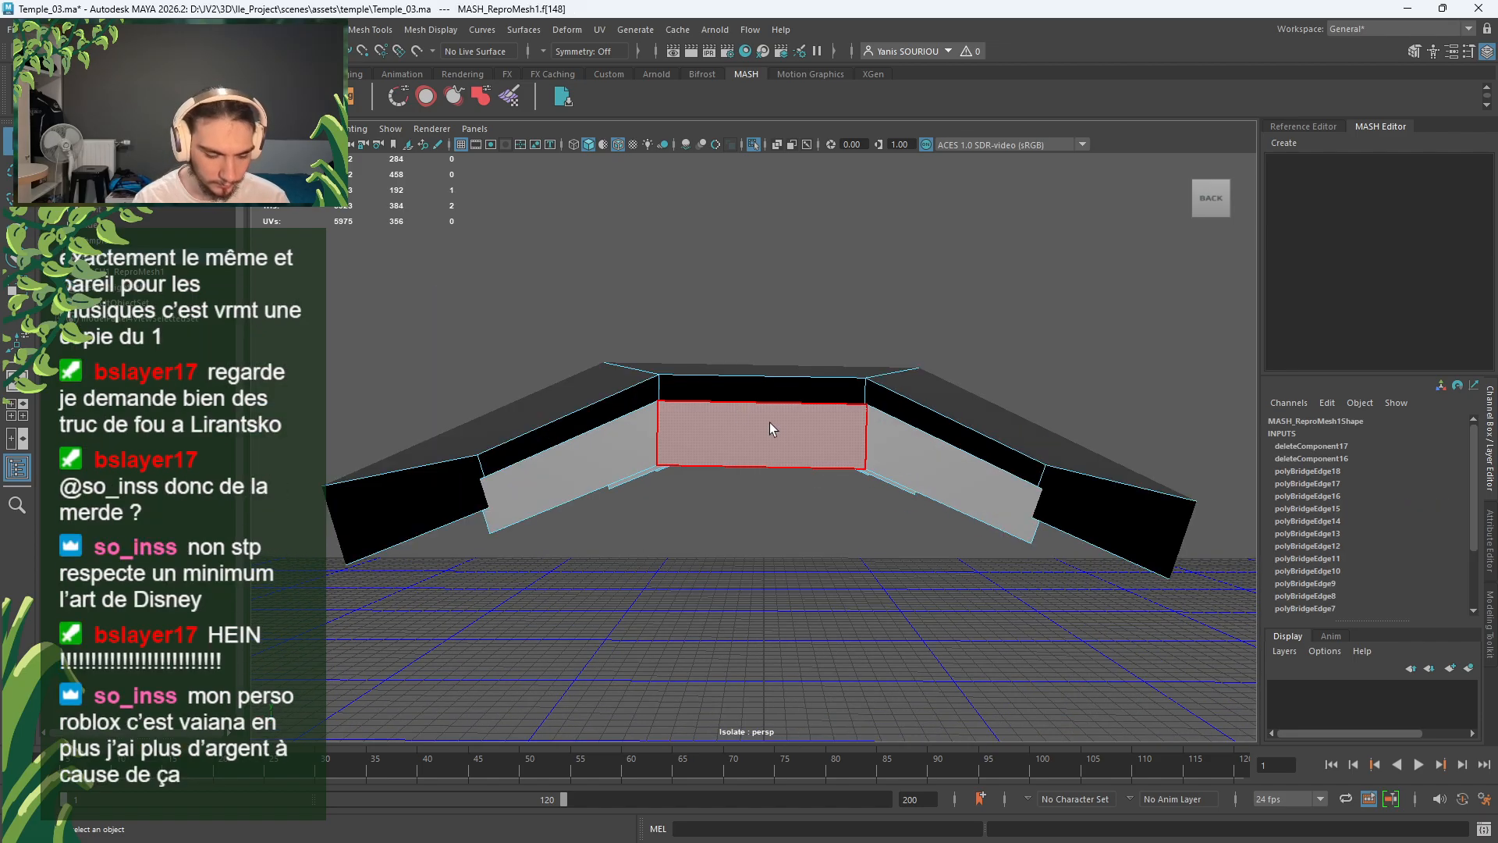
pyautogui.keyDown('shift'); pyautogui.click(645, 461); pyautogui.keyUp('shift')
pyautogui.keyDown('shift'); pyautogui.click(793, 460); pyautogui.keyUp('shift')
pyautogui.keyDown('shift'); pyautogui.click(929, 460); pyautogui.keyUp('shift')
pyautogui.press('Delete')
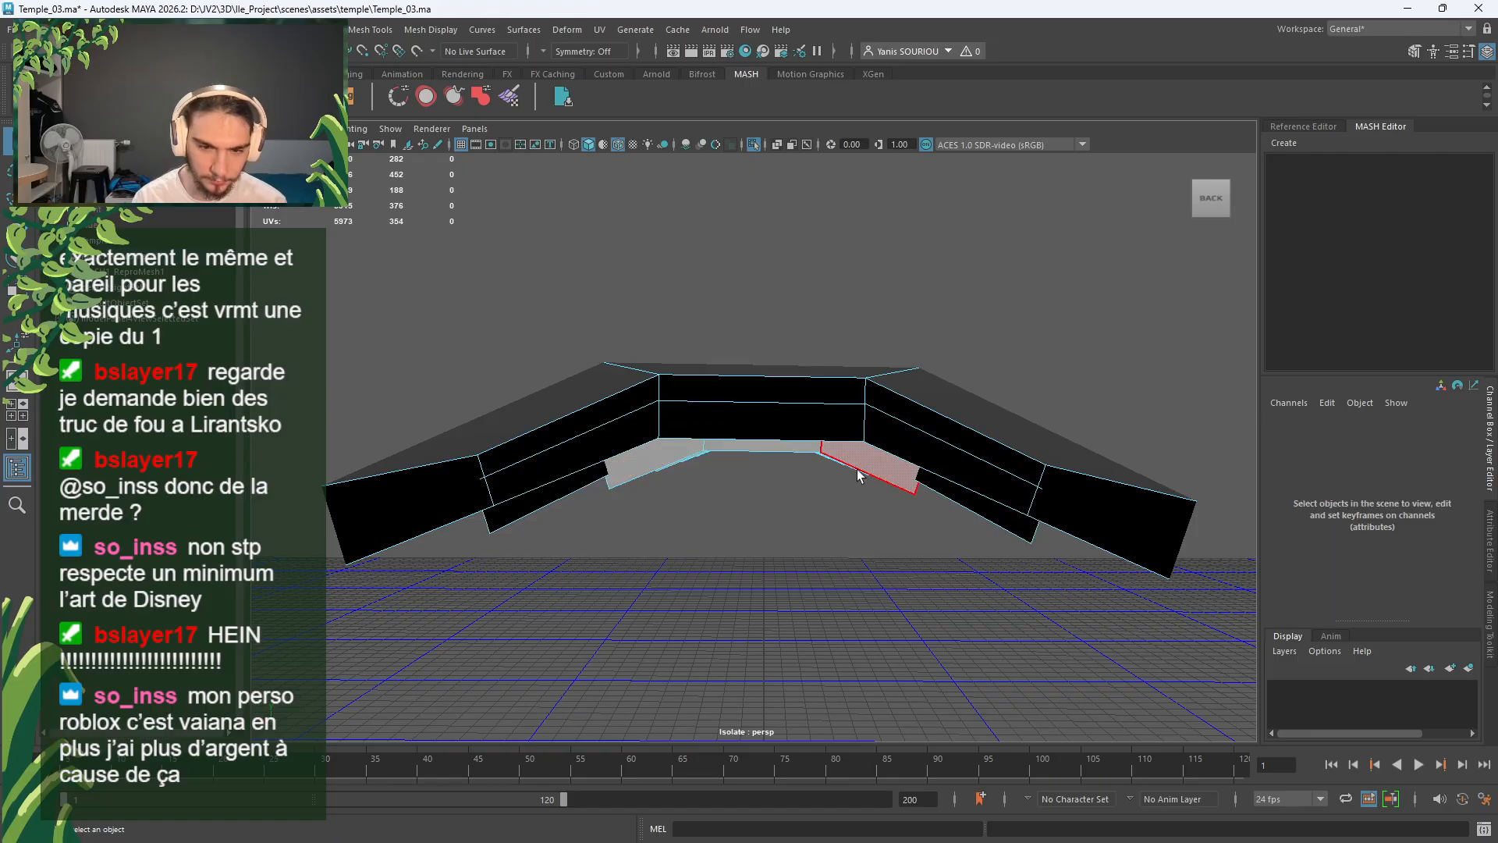
# Step: Delete four more end-cap faces farther along the ridge tile strip, including all three of the nearest visible cap
pyautogui.click(776, 444)
pyautogui.press('f')
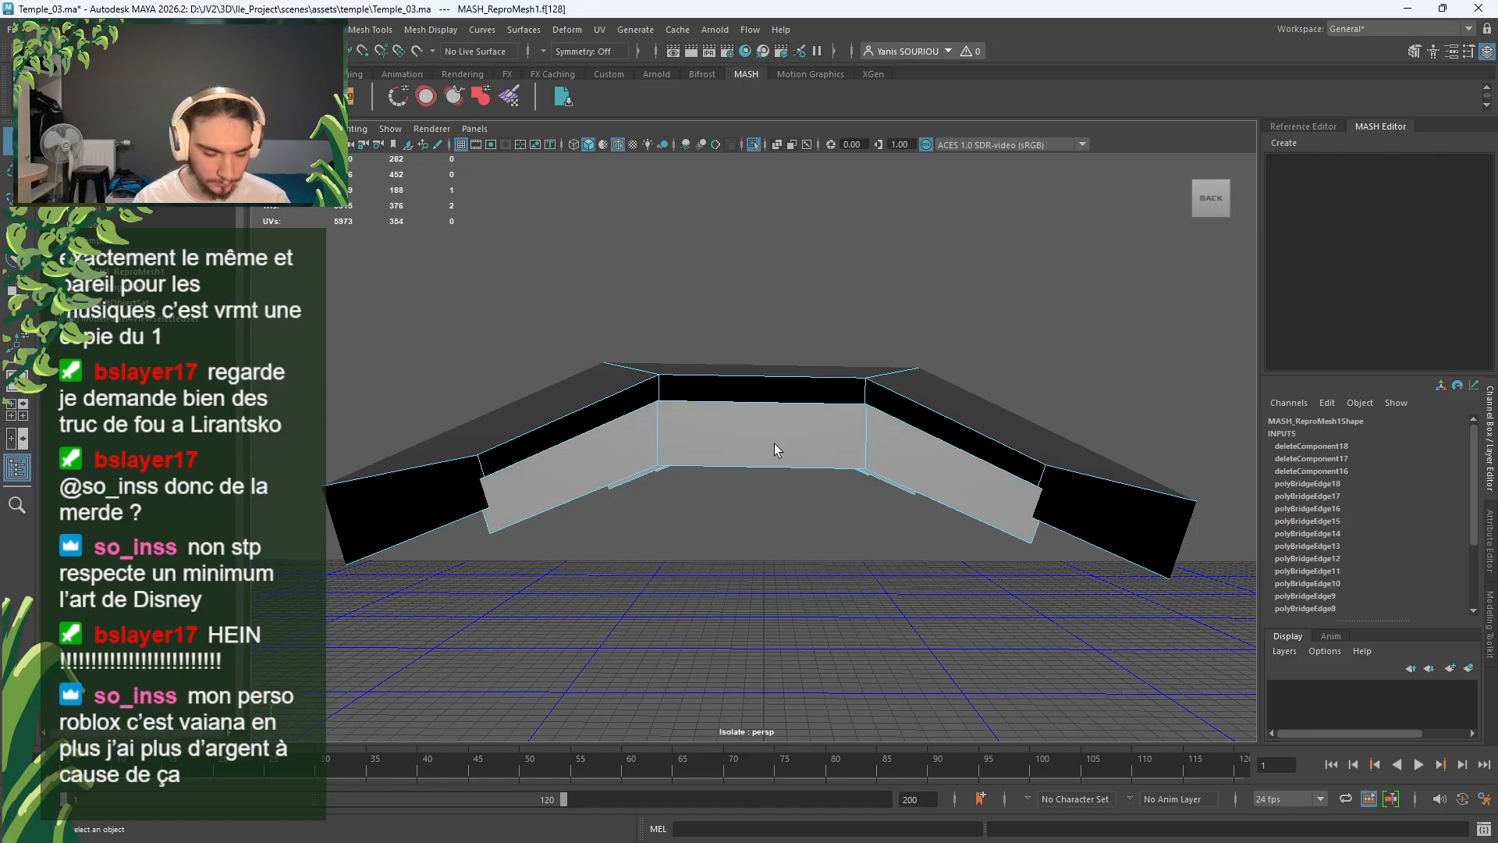
pyautogui.keyDown('shift'); pyautogui.click(892, 451); pyautogui.keyUp('shift')
pyautogui.keyDown('shift'); pyautogui.click(596, 467); pyautogui.keyUp('shift')
pyautogui.keyDown('shift'); pyautogui.click(727, 455); pyautogui.keyUp('shift')
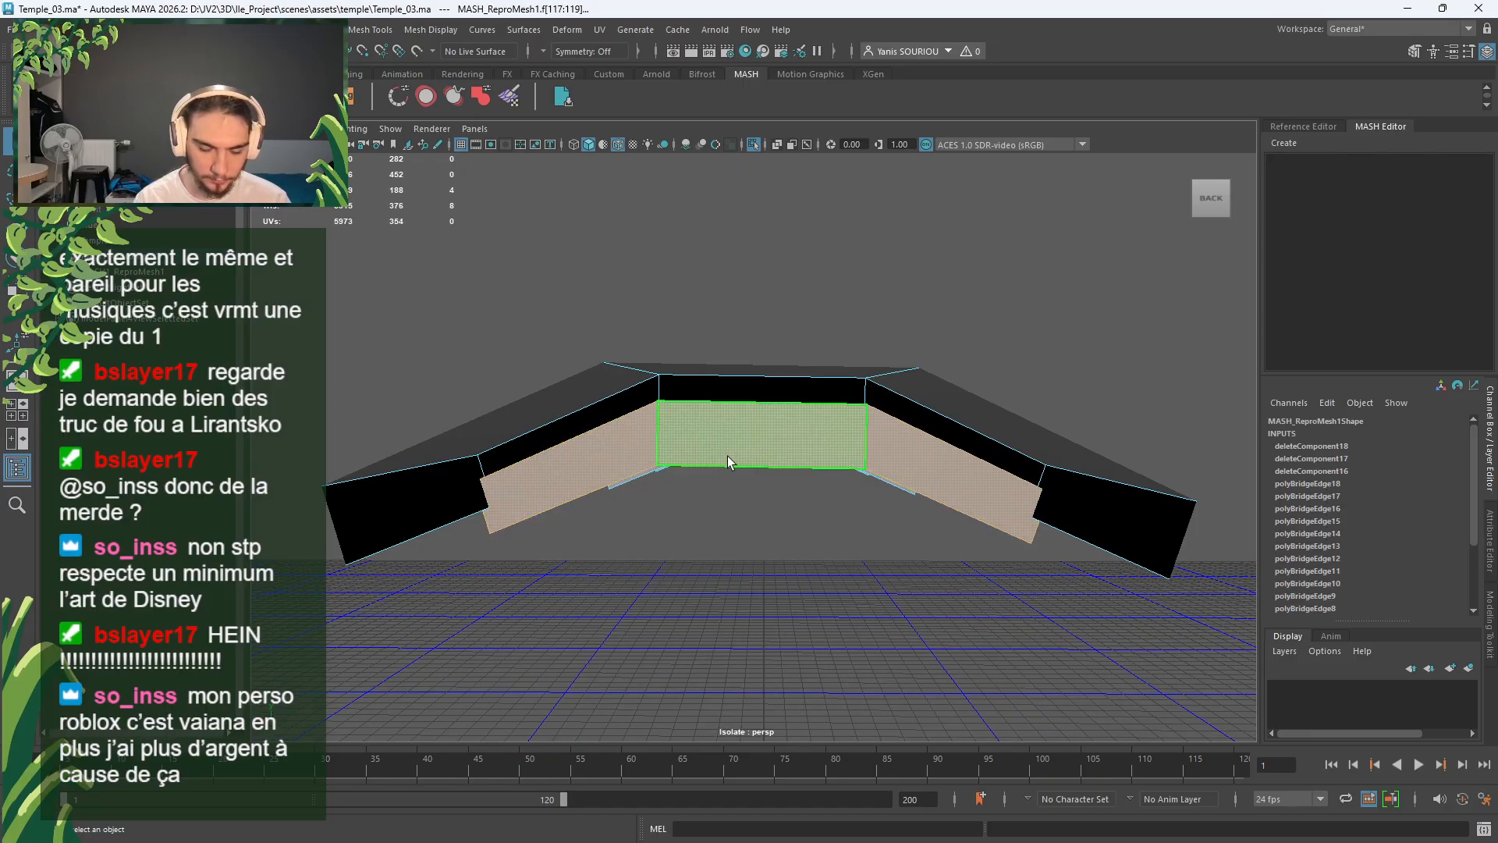
pyautogui.press('Delete')
# Step: Delete the three end-cap faces of the nearest remaining ridge tile plus the middle face of the neighbouring cap
pyautogui.click(731, 448)
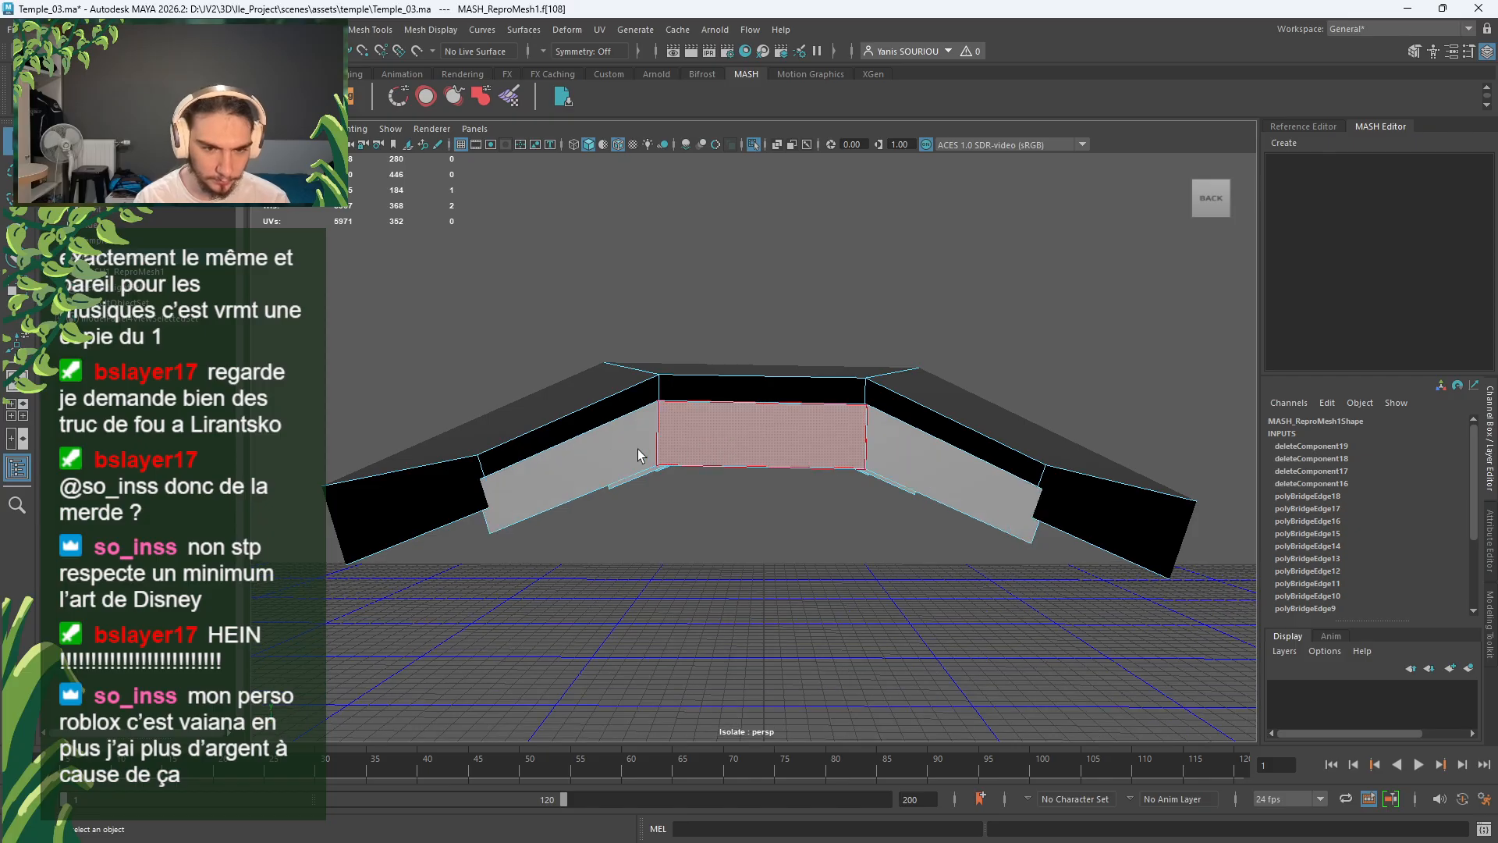
pyautogui.keyDown('shift'); pyautogui.click(638, 455); pyautogui.keyUp('shift')
pyautogui.keyDown('shift'); pyautogui.click(700, 460); pyautogui.keyUp('shift')
pyautogui.keyDown('shift'); pyautogui.click(904, 465); pyautogui.keyUp('shift')
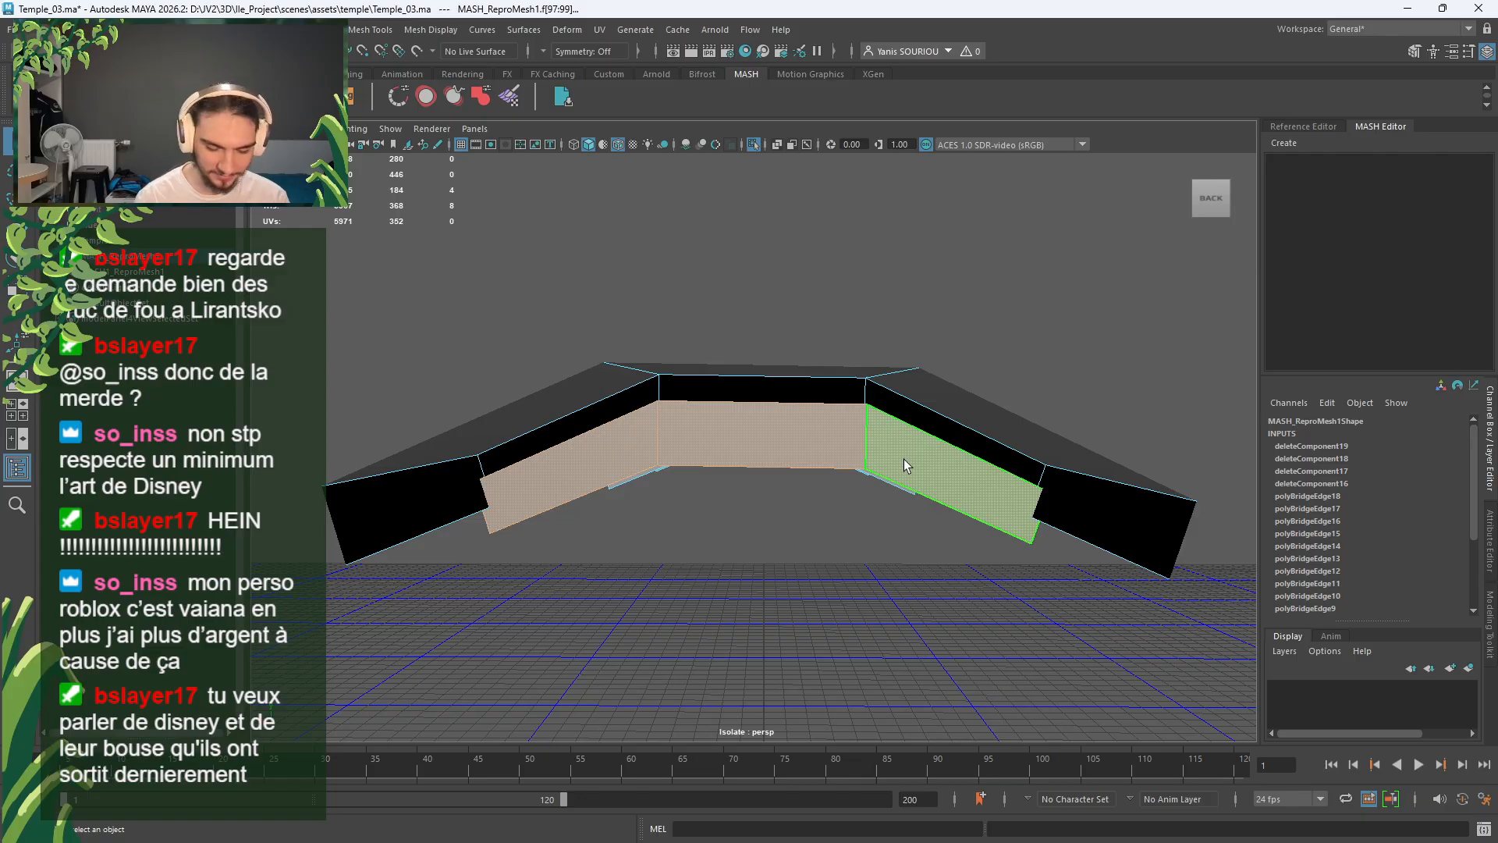
pyautogui.press('Delete')
# Step: Delete eight more end-cap faces hidden between the ridge tiles, continuing through the next two visible caps
pyautogui.click(761, 446)
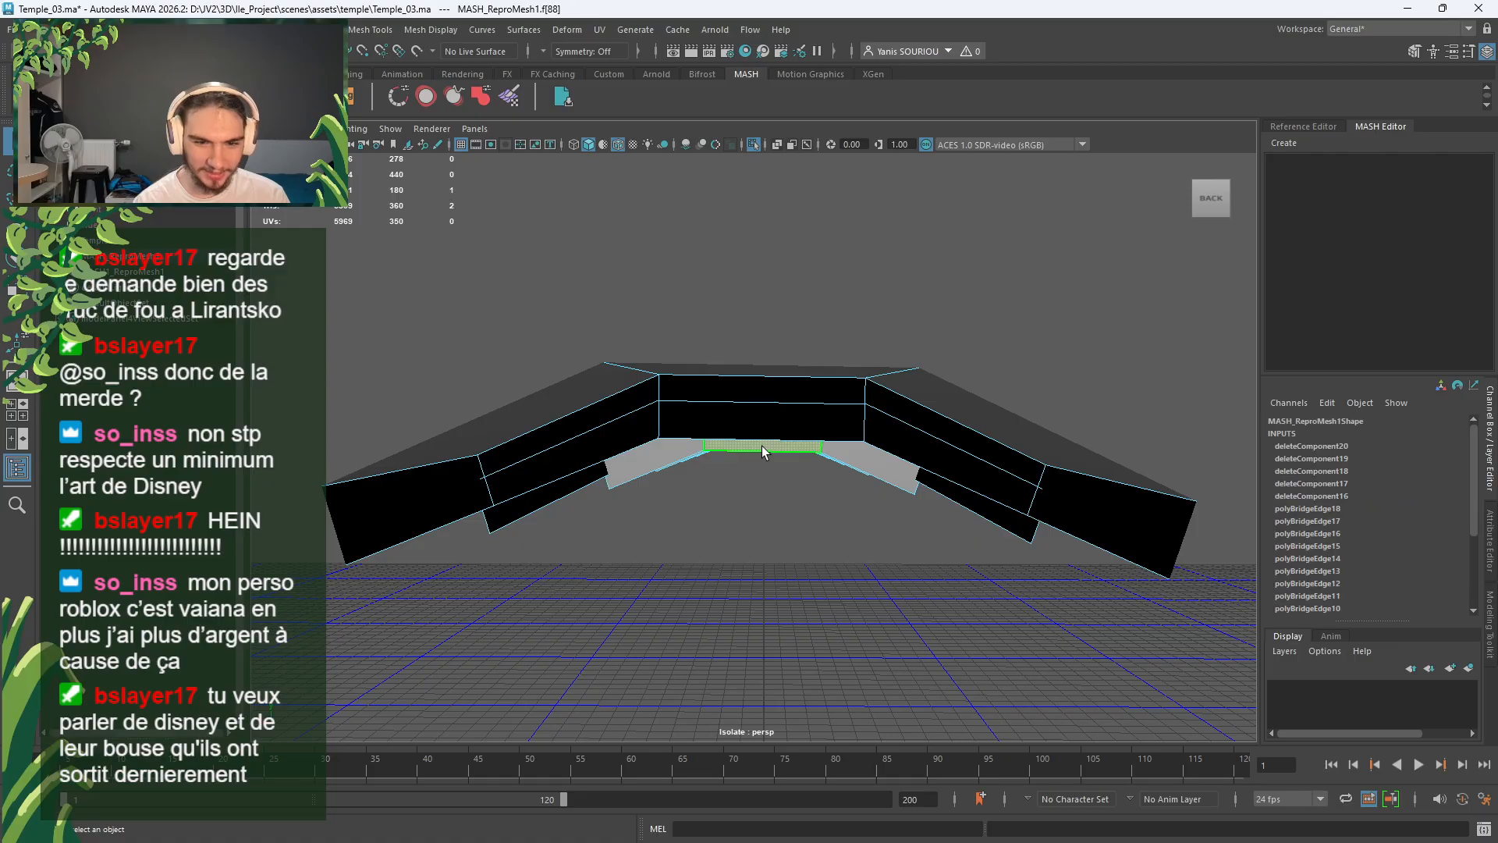
pyautogui.keyDown('shift'); pyautogui.click(644, 447); pyautogui.keyUp('shift')
pyautogui.keyDown('shift'); pyautogui.click(724, 438); pyautogui.keyUp('shift')
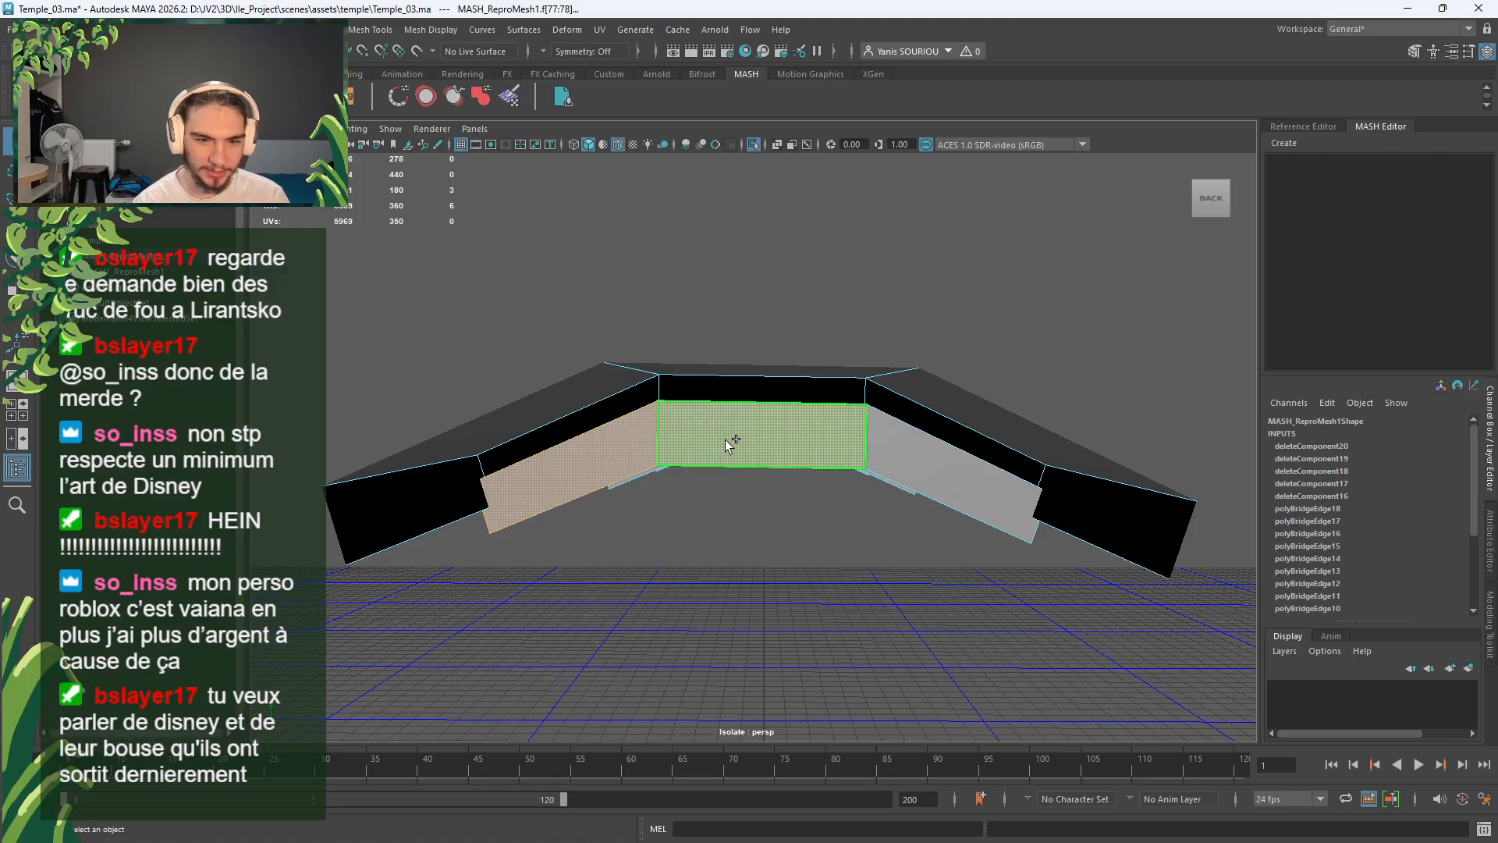
pyautogui.keyDown('shift'); pyautogui.click(913, 458); pyautogui.keyUp('shift')
pyautogui.press('Delete')
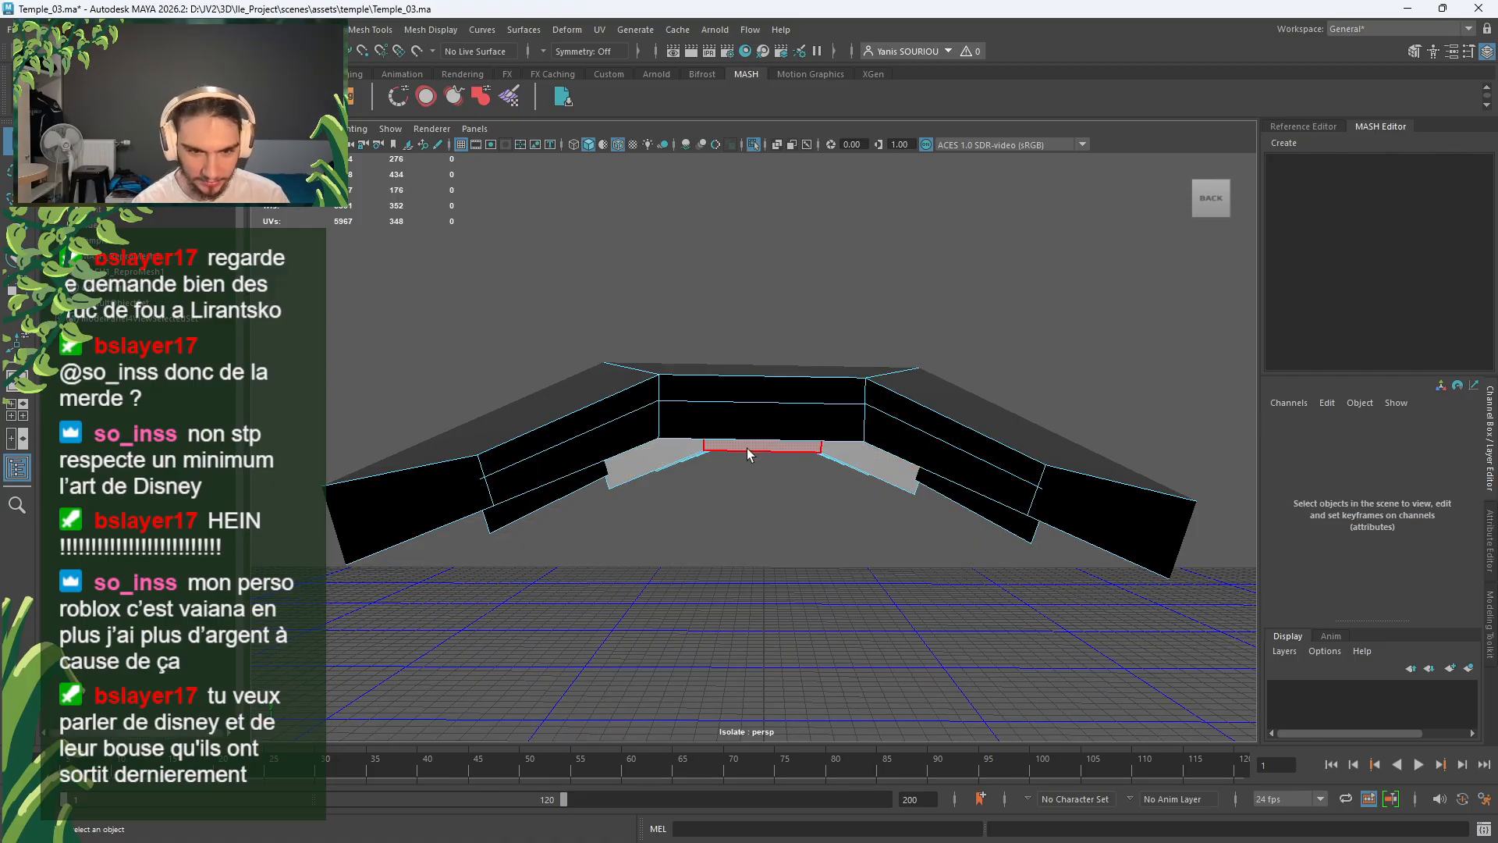
pyautogui.click(747, 447)
pyautogui.keyDown('shift'); pyautogui.click(621, 449); pyautogui.keyUp('shift')
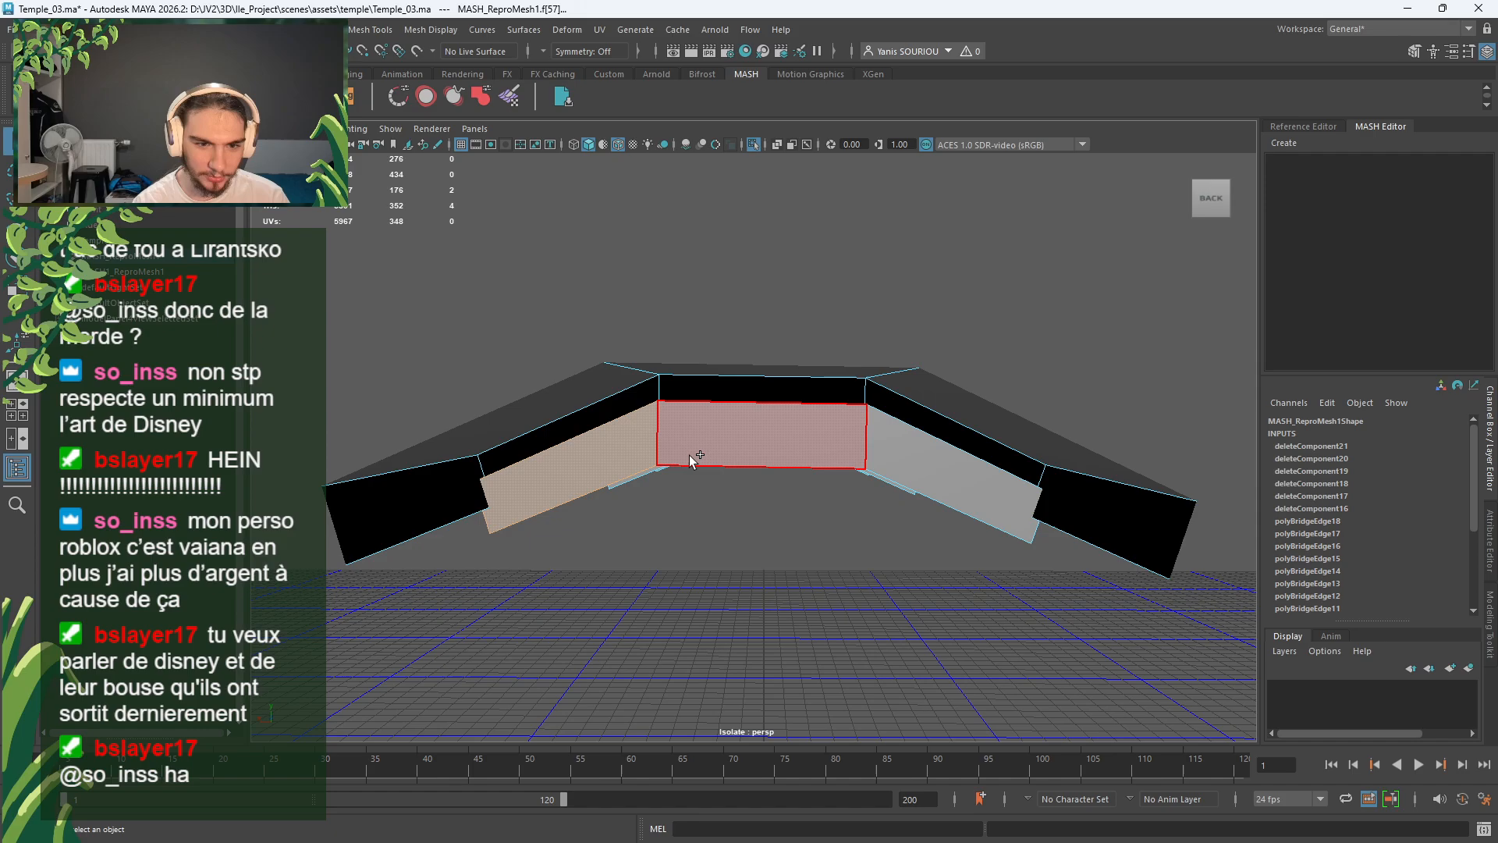
pyautogui.keyDown('shift'); pyautogui.click(916, 454); pyautogui.keyUp('shift')
pyautogui.press('Delete')
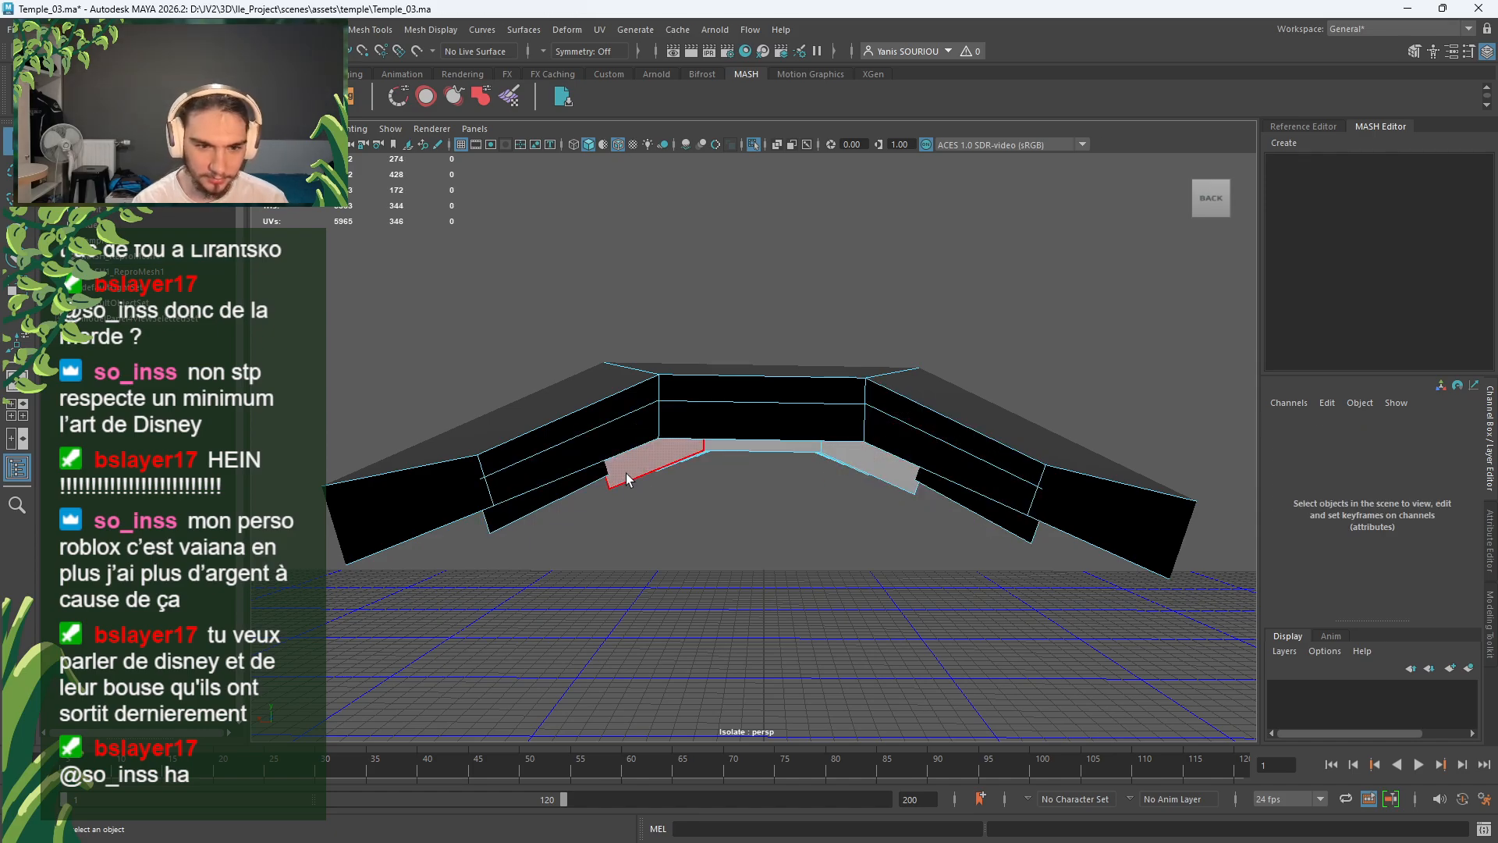
# Step: Undo the end-cap face deletions along the ridge tile strip back to the state with all caps intact
pyautogui.click(628, 478)
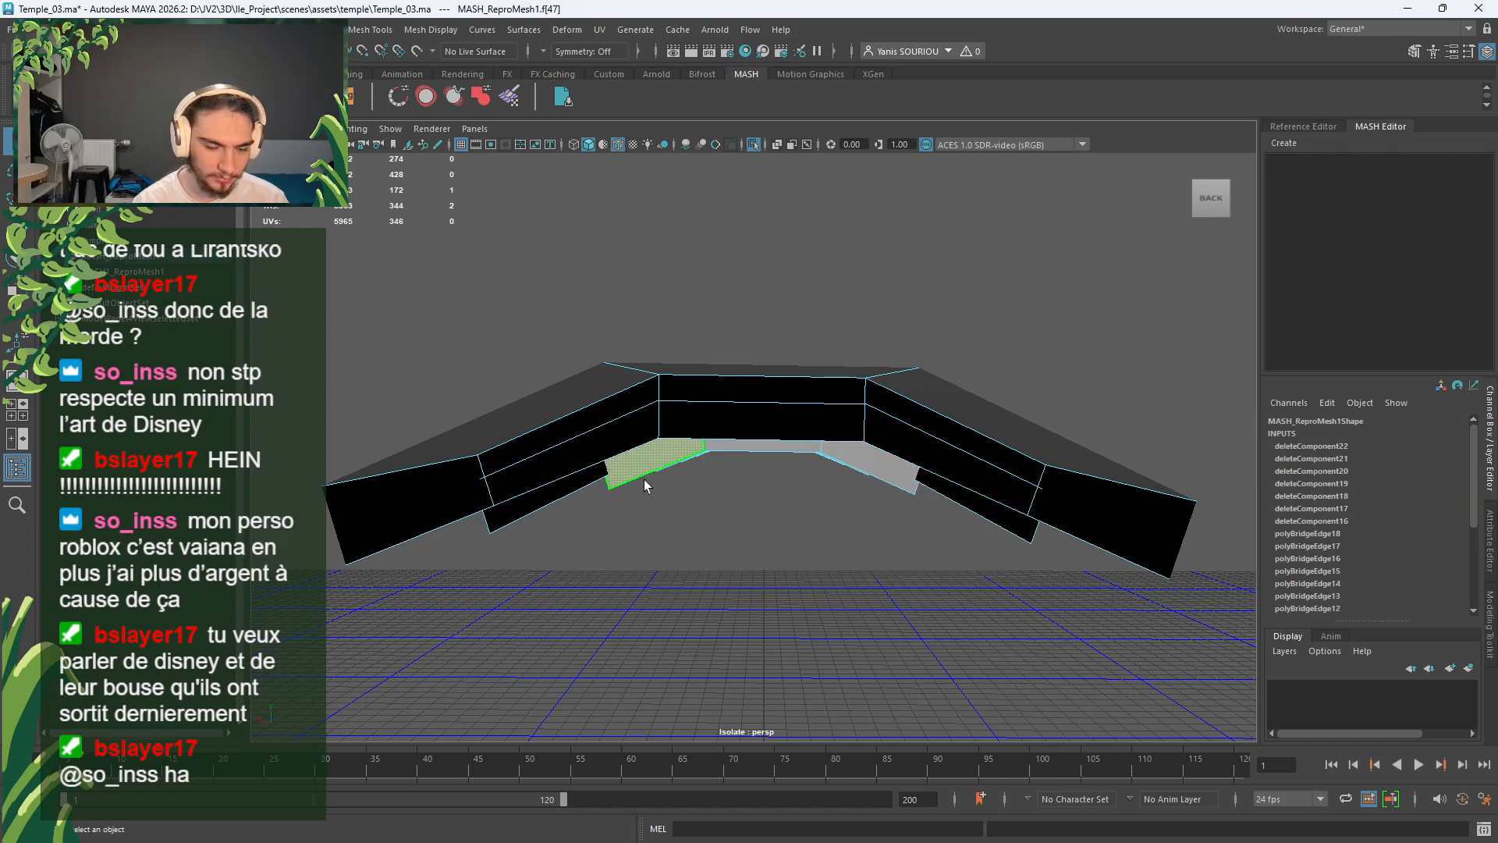
pyautogui.scroll(-3, 643, 479)
pyautogui.keyDown('alt'); pyautogui.moveTo(643, 479); pyautogui.dragTo(636, 511); pyautogui.keyUp('alt')
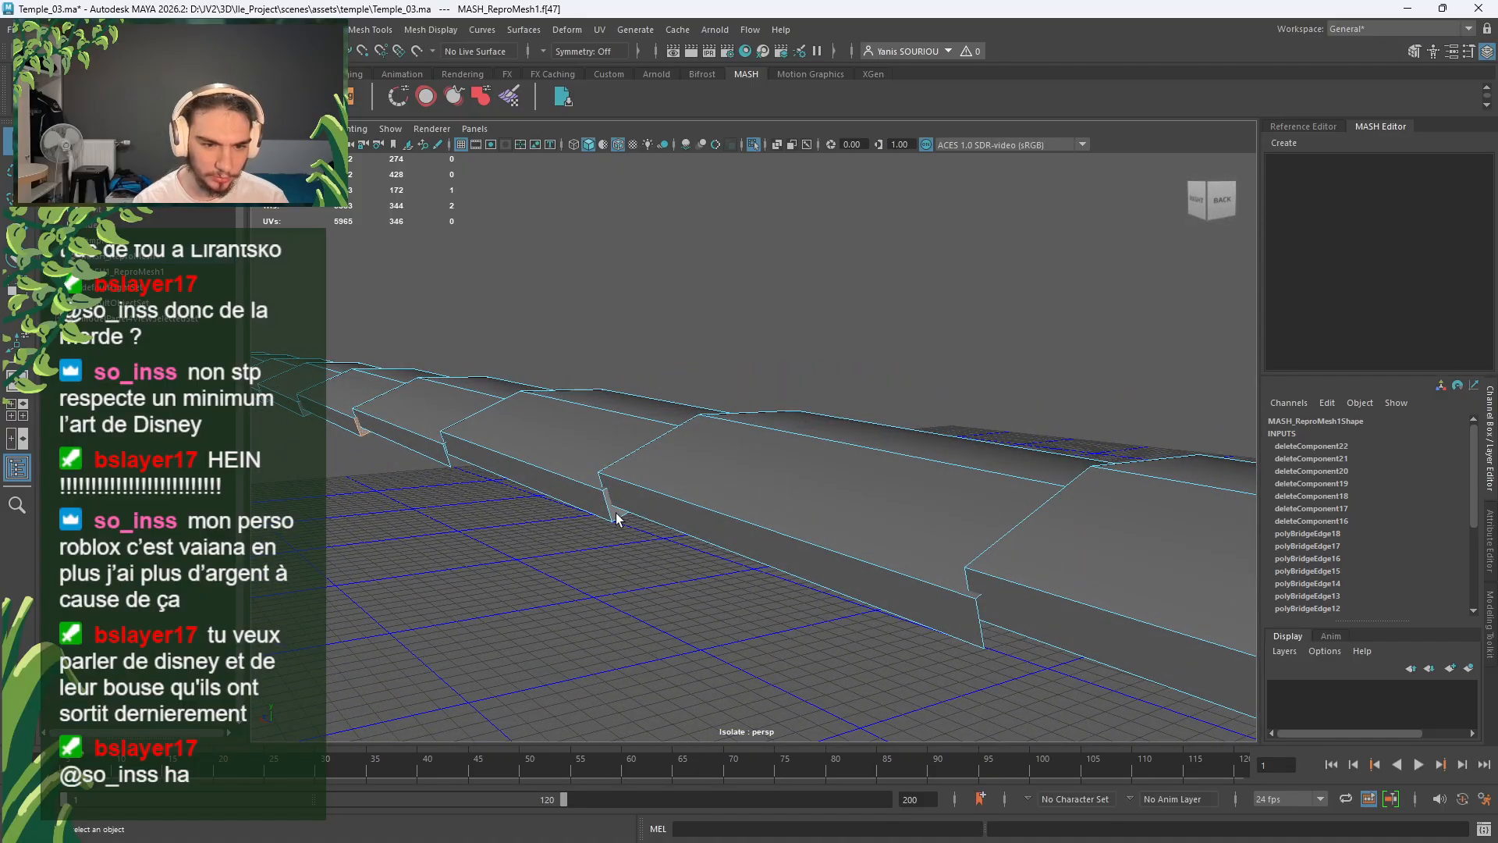
pyautogui.click(705, 565)
pyautogui.scroll(-5, 704, 564)
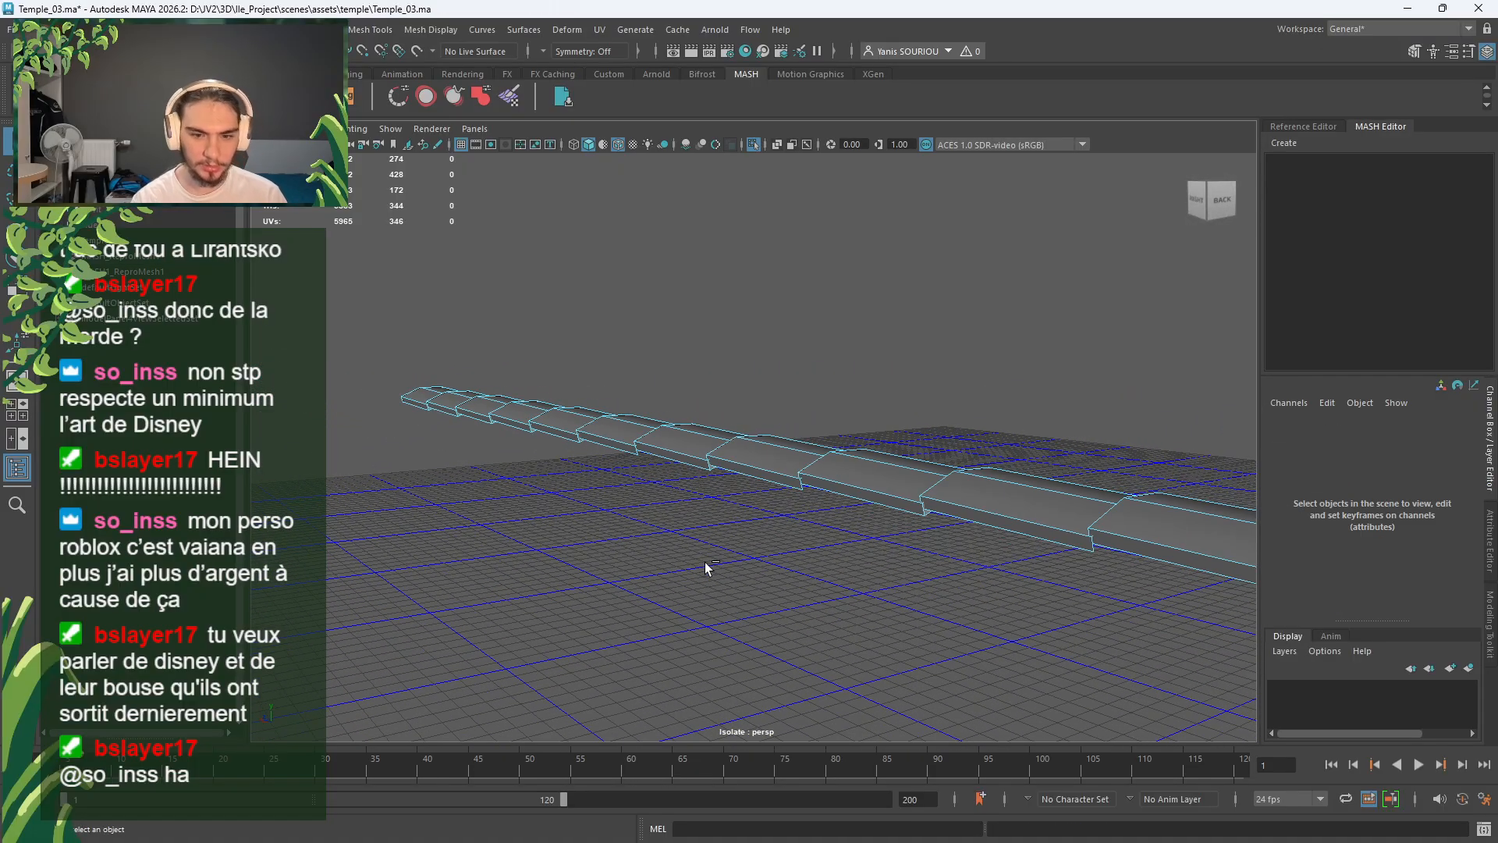
pyautogui.hotkey('ctrl', 'z')
pyautogui.keyDown('alt'); pyautogui.moveTo(839, 559); pyautogui.dragTo(520, 485, button='middle'); pyautogui.keyUp('alt')
pyautogui.keyDown('alt'); pyautogui.moveTo(719, 519); pyautogui.dragTo(404, 437, button='middle'); pyautogui.keyUp('alt')
pyautogui.scroll(-5, 671, 466)
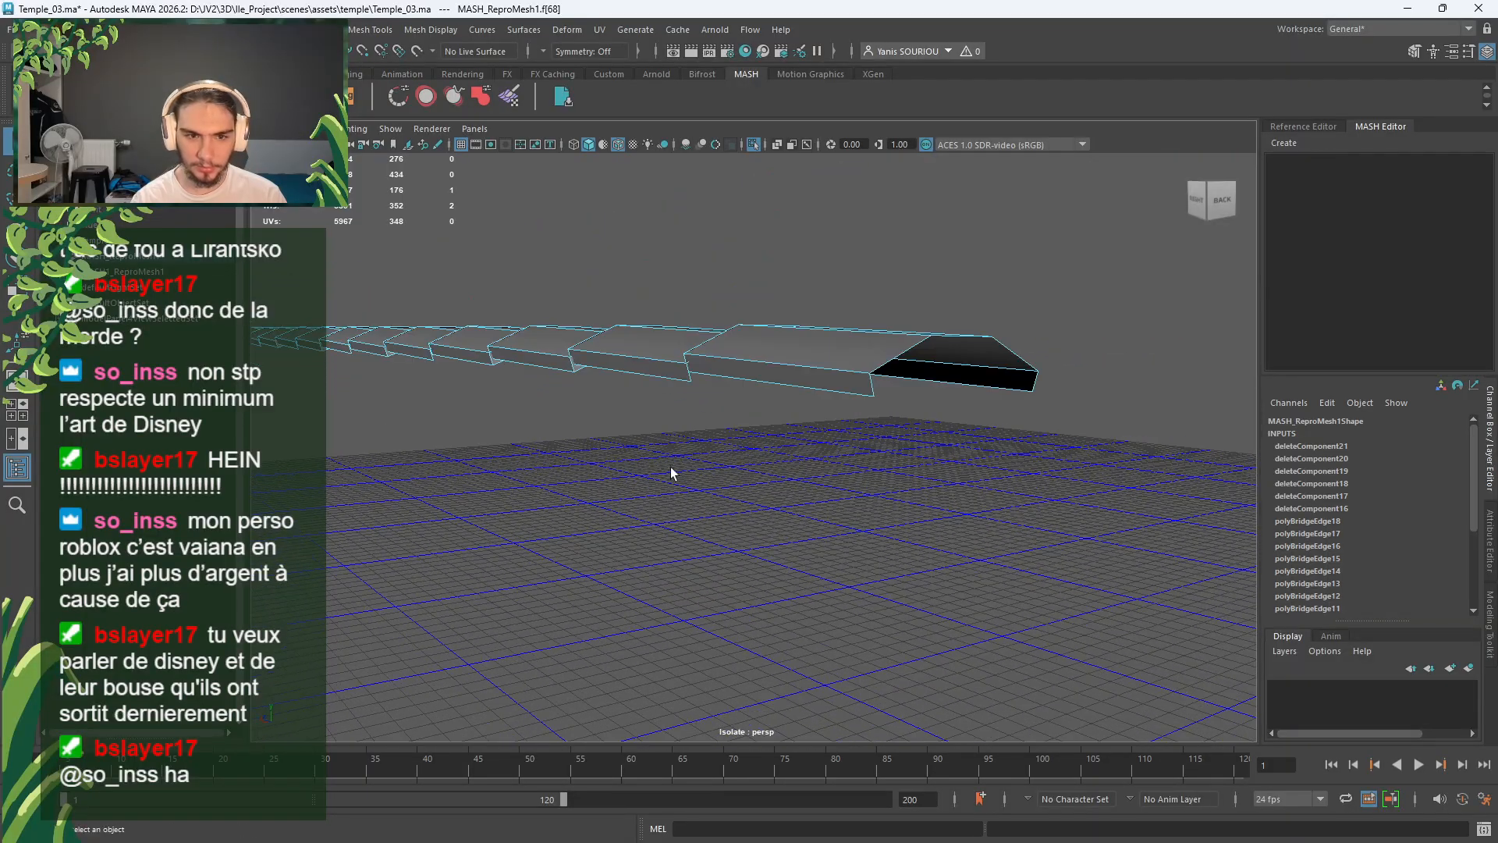
pyautogui.keyDown('alt'); pyautogui.moveTo(702, 468); pyautogui.dragTo(666, 467); pyautogui.keyUp('alt')
pyautogui.hotkey('ctrl', 'z')
pyautogui.hotkey('ctrl', 'z')
pyautogui.hotkey('ctrl', 'z')
pyautogui.hotkey('ctrl', 'z')
pyautogui.hotkey('ctrl', 'z')
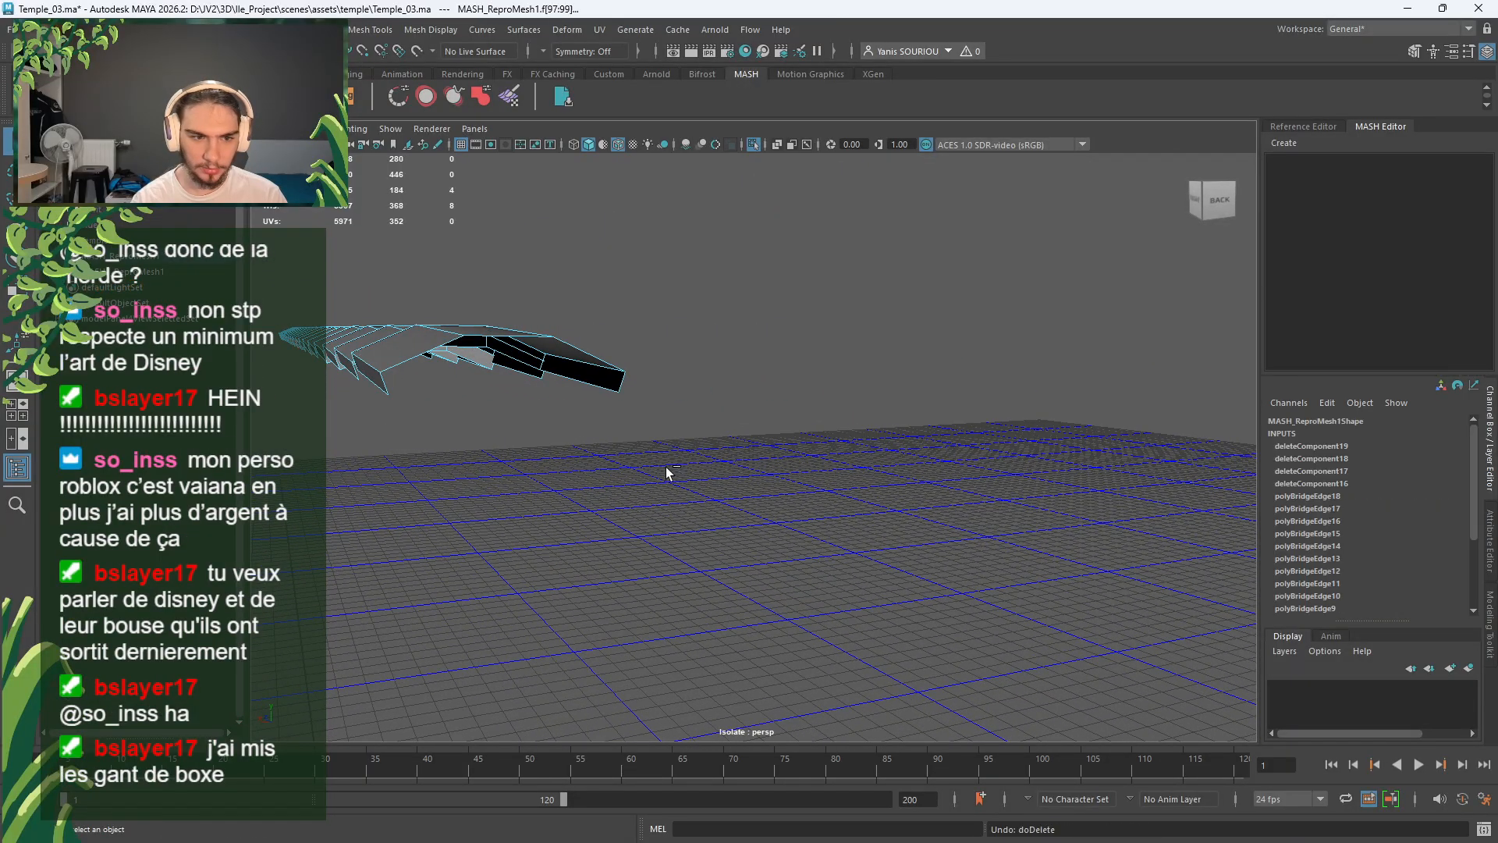
pyautogui.hotkey('ctrl', 'z')
pyautogui.hotkey('ctrl', 'z')
pyautogui.hotkey('ctrl', 'z')
pyautogui.hotkey('ctrl', 'z')
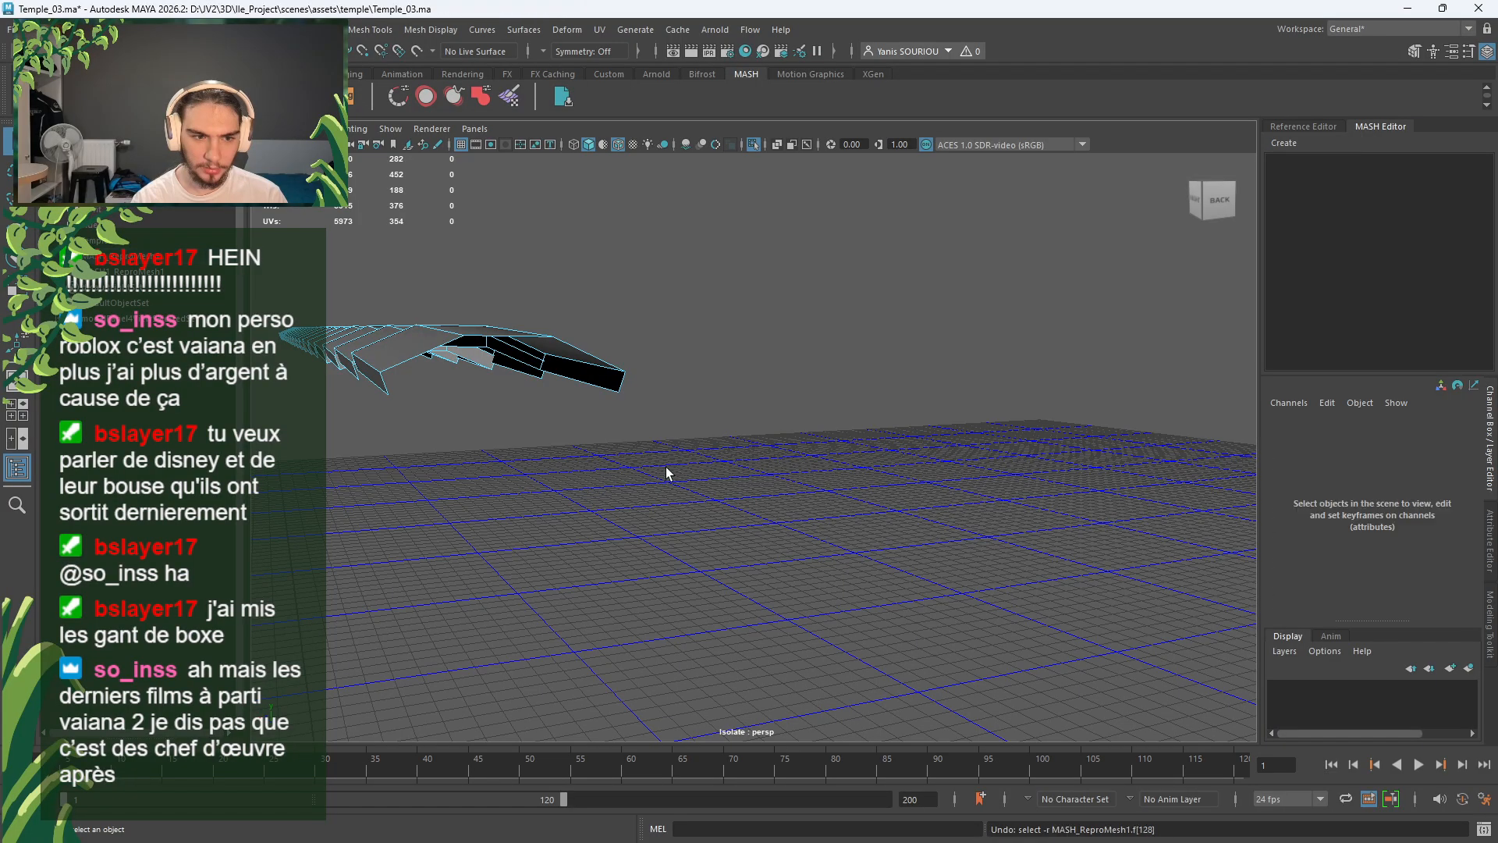
pyautogui.hotkey('ctrl', 'z')
pyautogui.hotkey('ctrl', 'z')
pyautogui.hotkey('ctrl', 'z')
pyautogui.hotkey('ctrl', 'z')
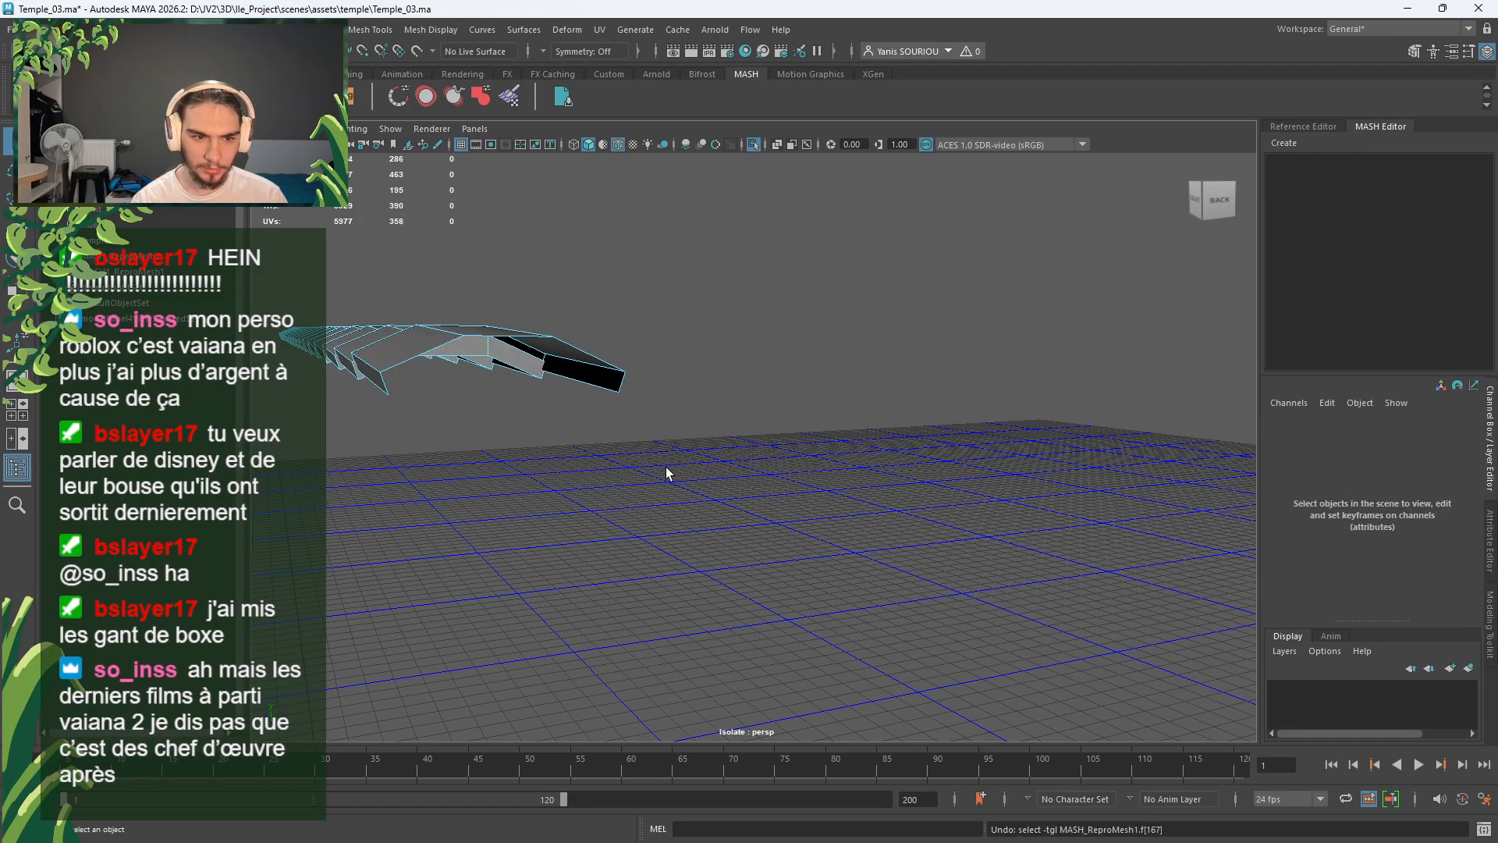
# Step: Delete only the middle end-cap faces of the two ridge tiles nearest the back end
pyautogui.click(503, 354)
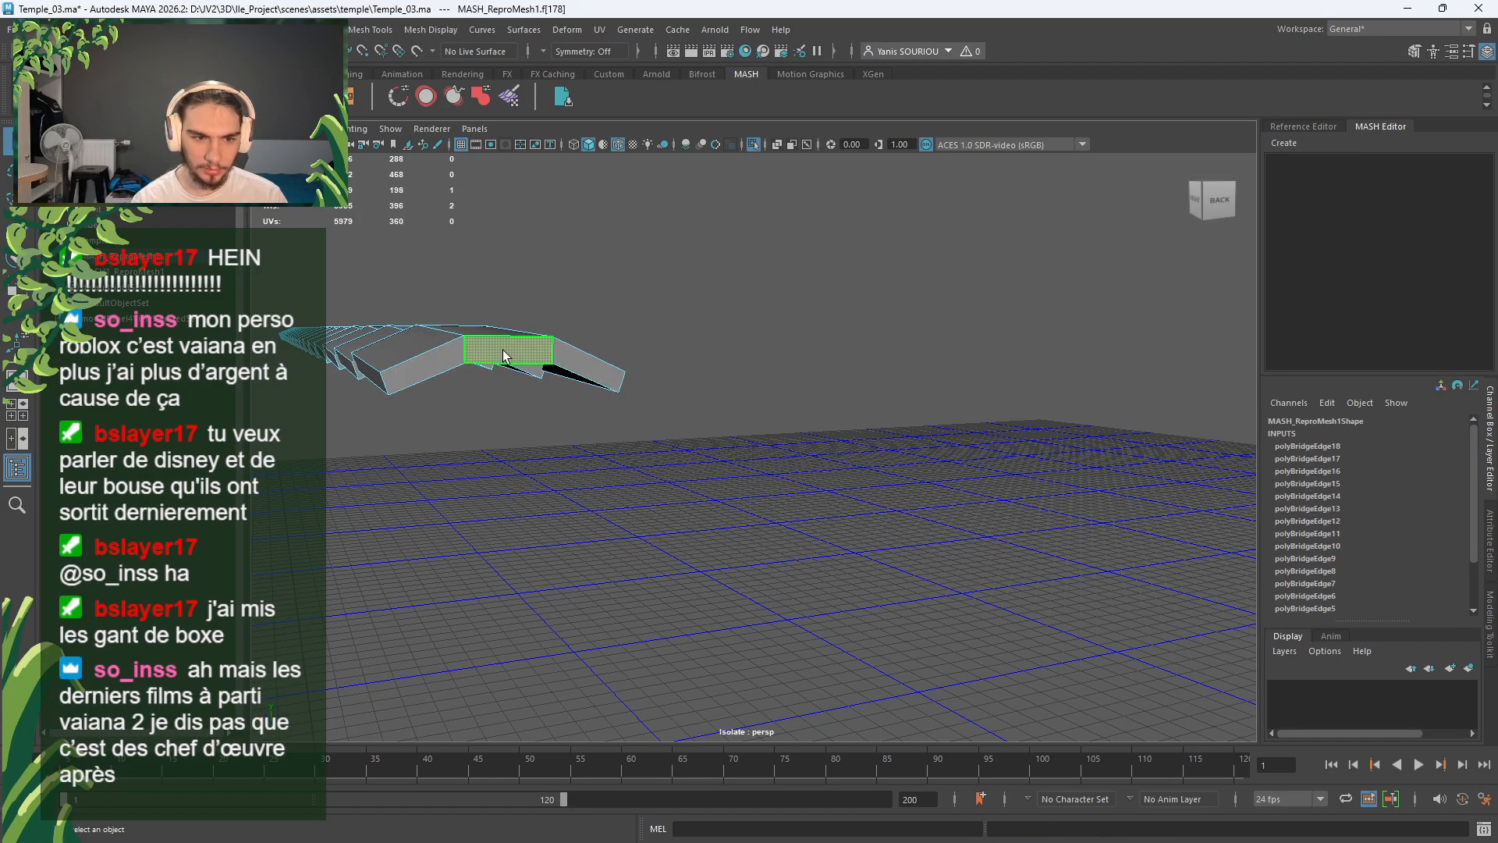
pyautogui.press('Delete')
pyautogui.hotkey('ctrl', 'z')
pyautogui.press('Delete')
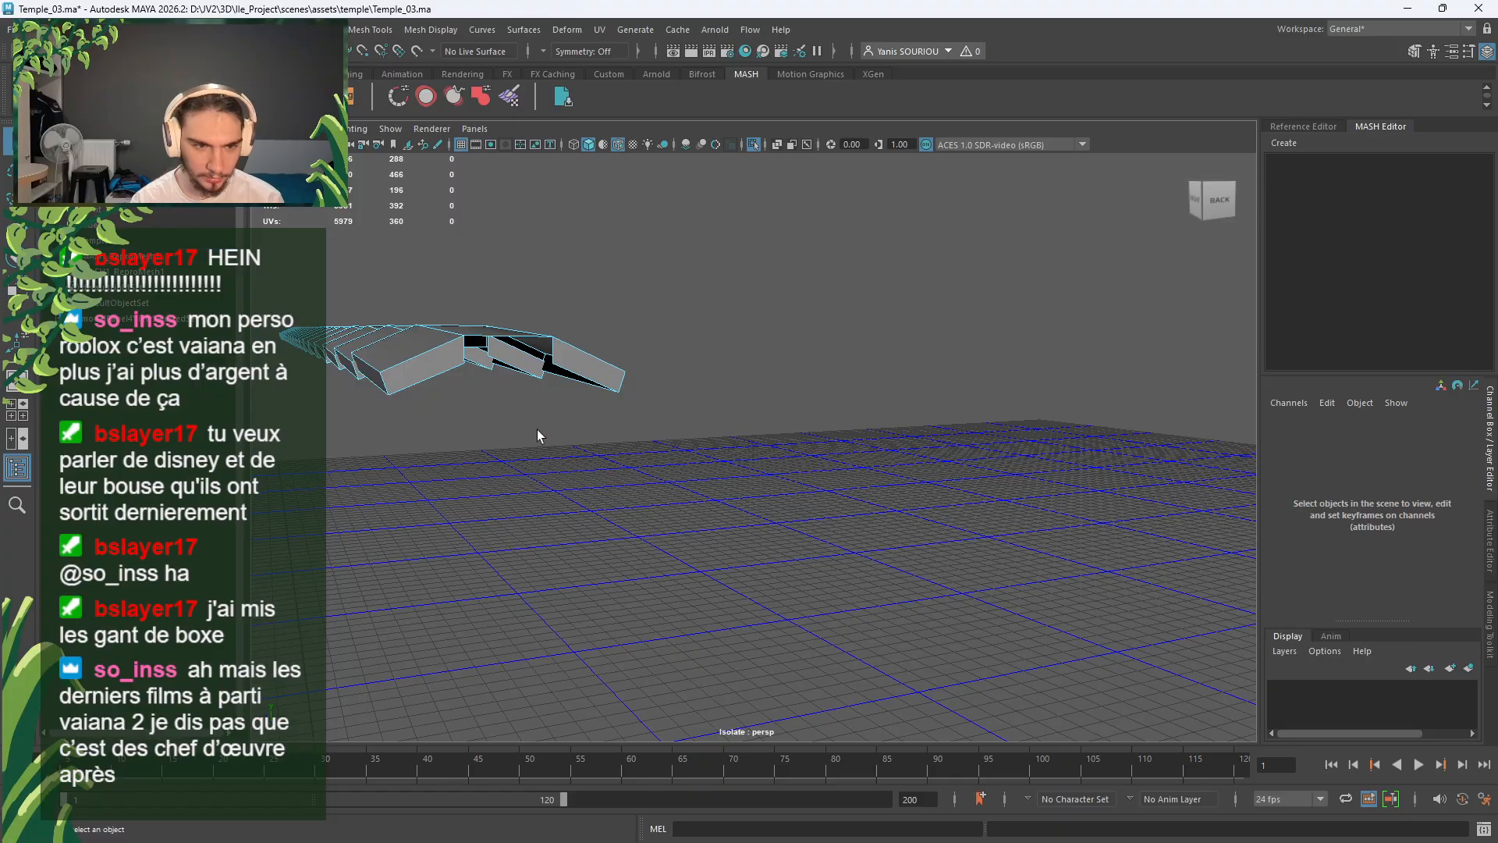
# Step: Delete the middle end-cap faces of the next six ridge tiles, working from the back end toward the front
pyautogui.keyDown('alt'); pyautogui.moveTo(537, 429); pyautogui.dragTo(812, 446); pyautogui.keyUp('alt')
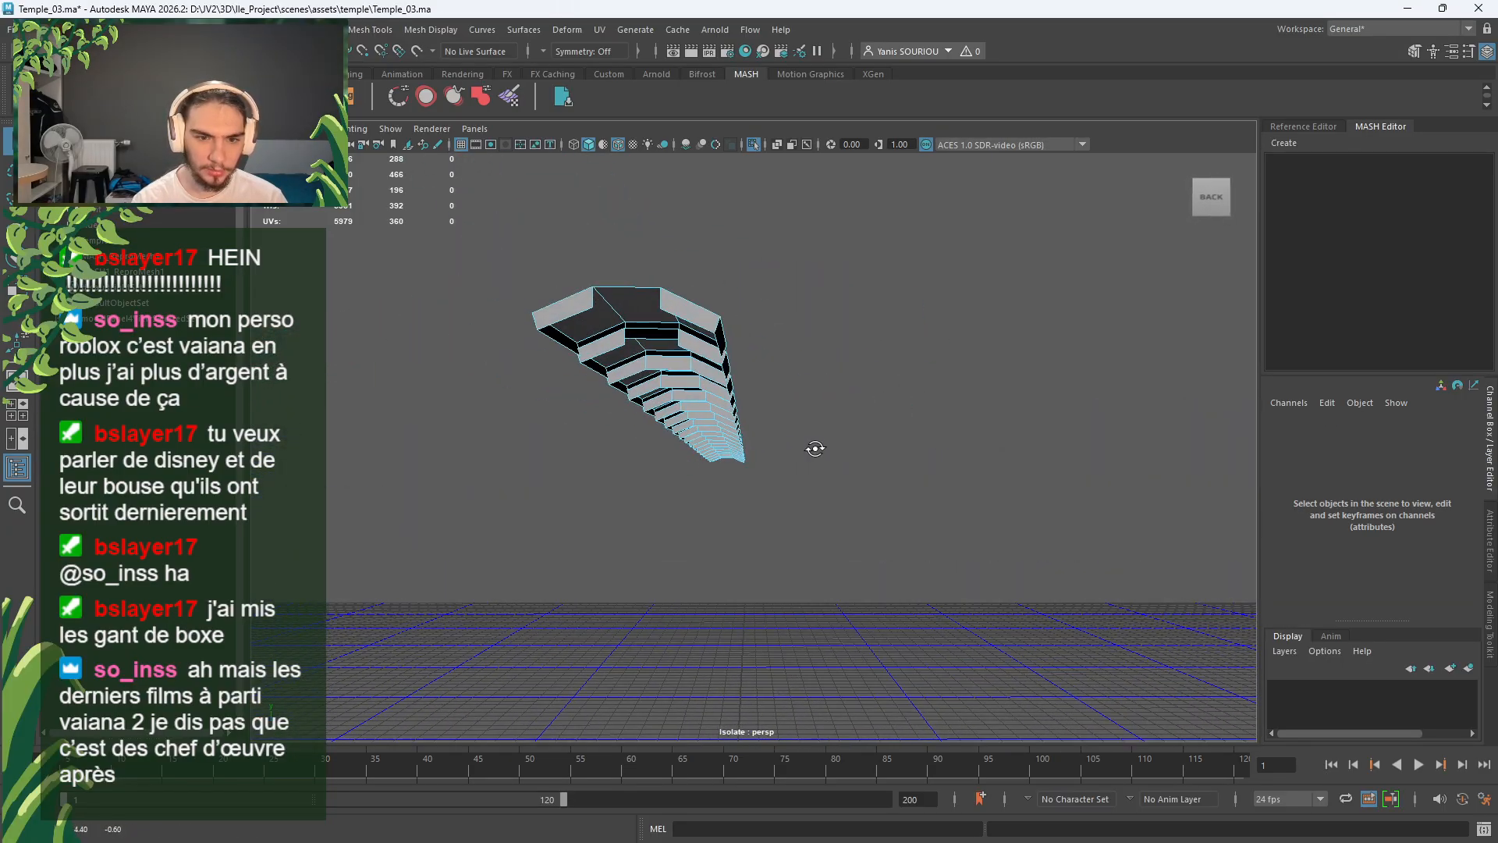
pyautogui.click(665, 363)
pyautogui.press('Delete')
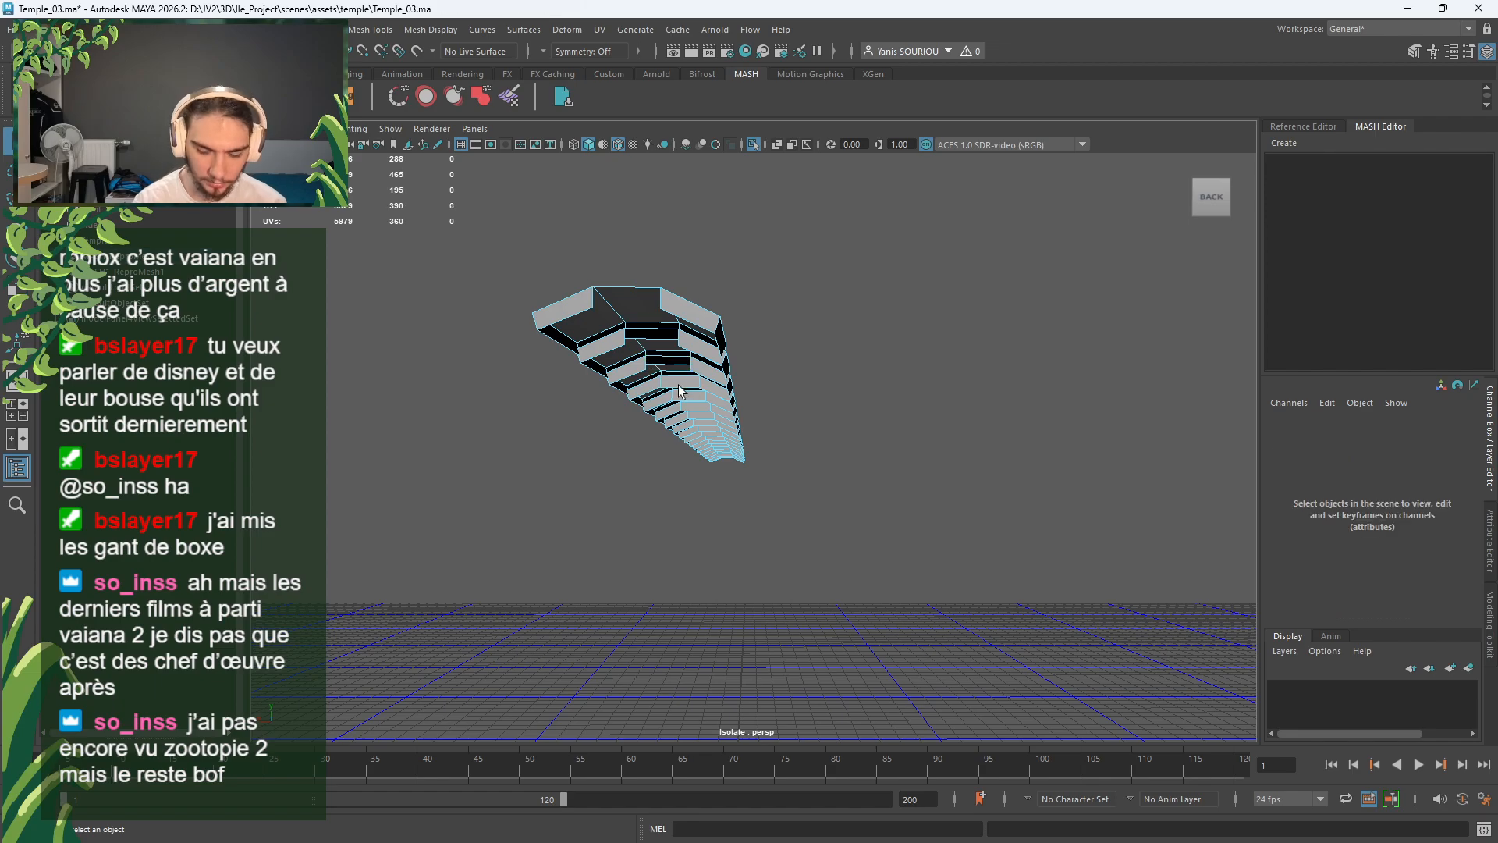
pyautogui.click(680, 383)
pyautogui.press('Delete')
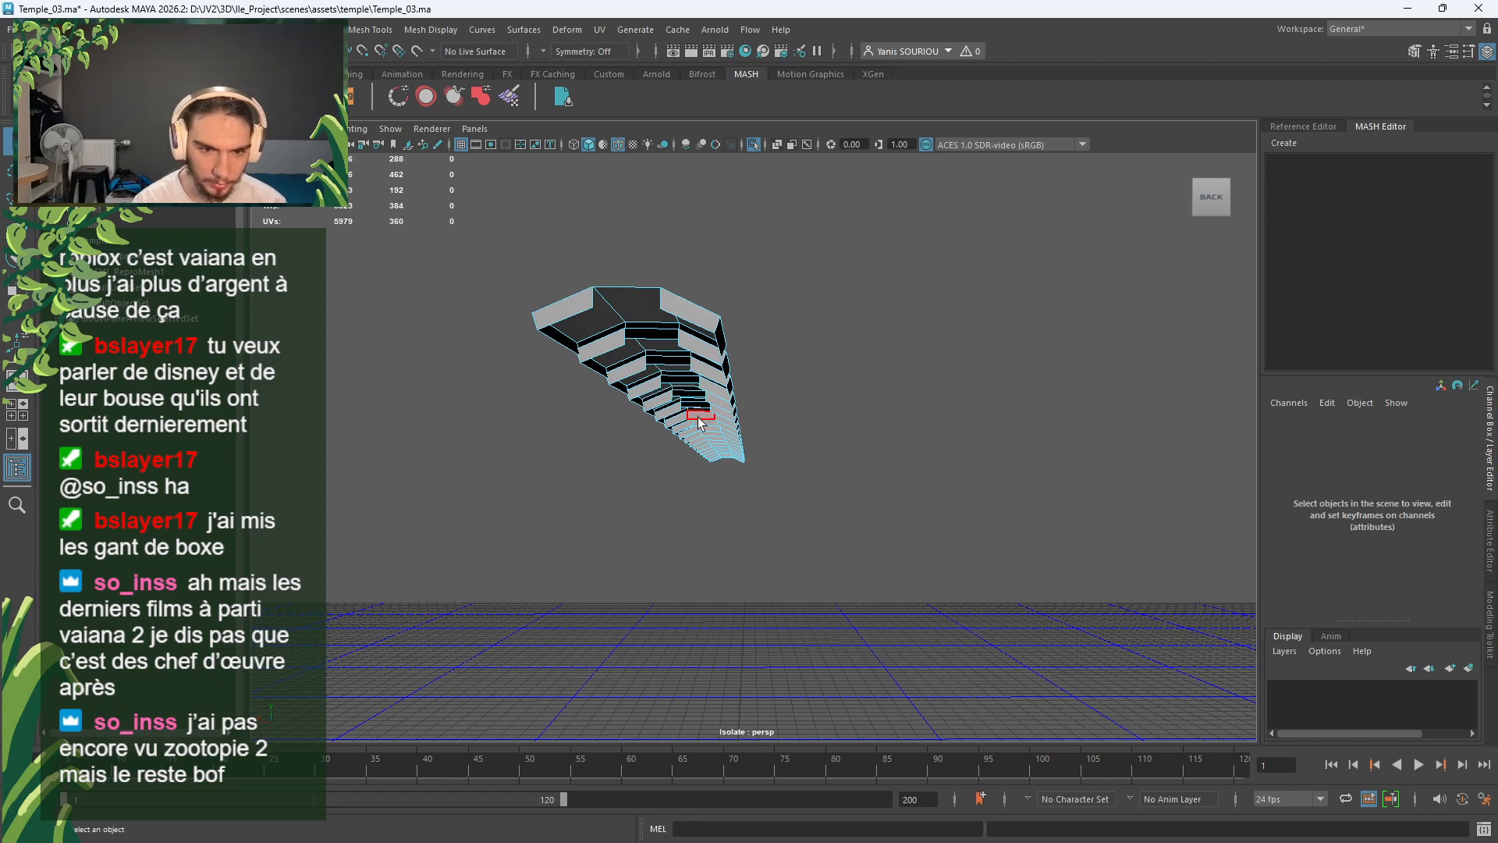
pyautogui.click(702, 422)
pyautogui.press('Delete')
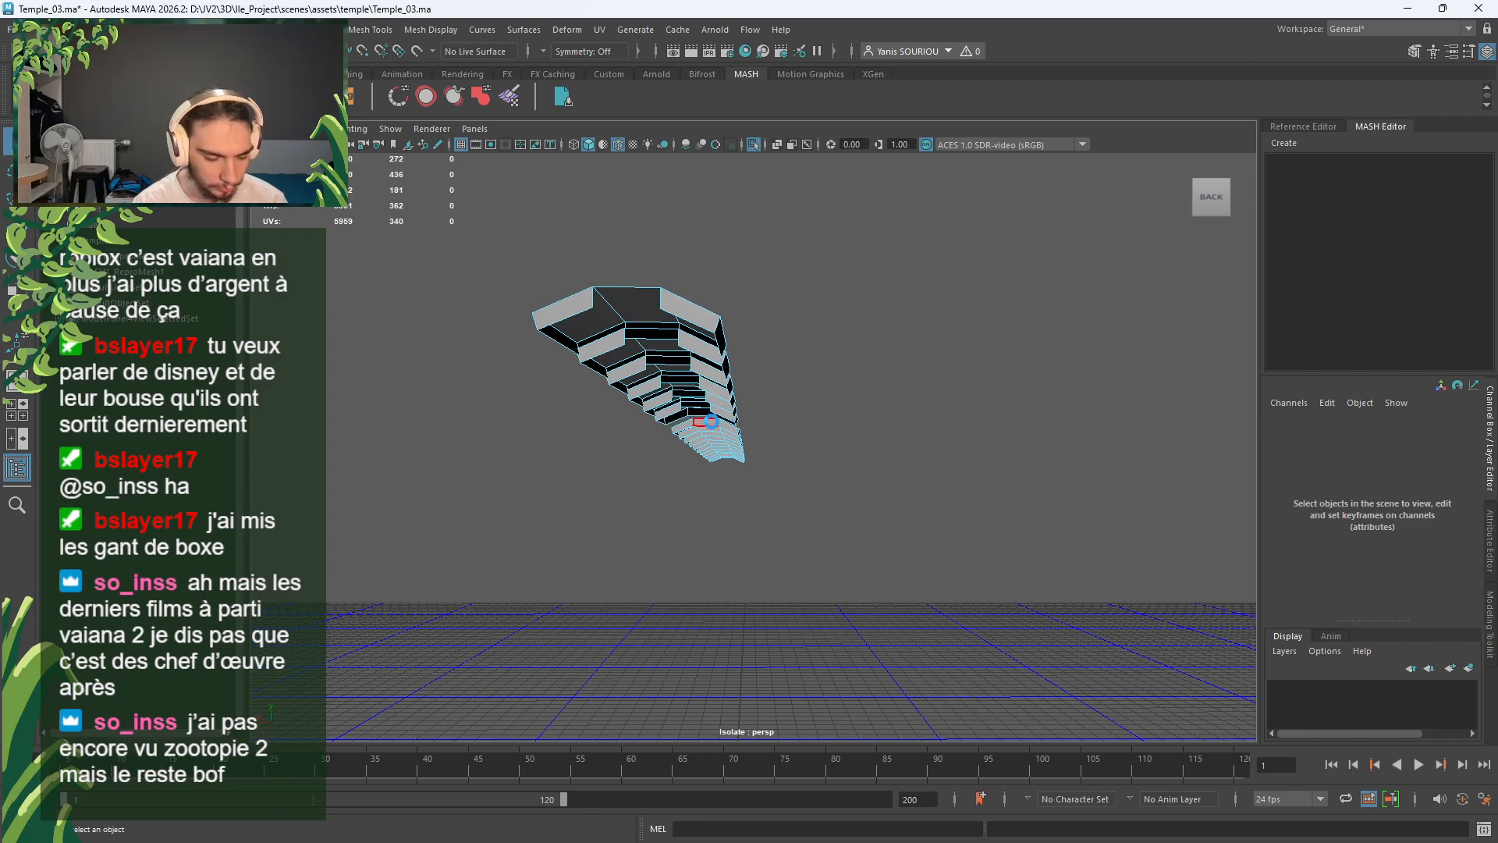
pyautogui.hotkey('ctrl', 'z')
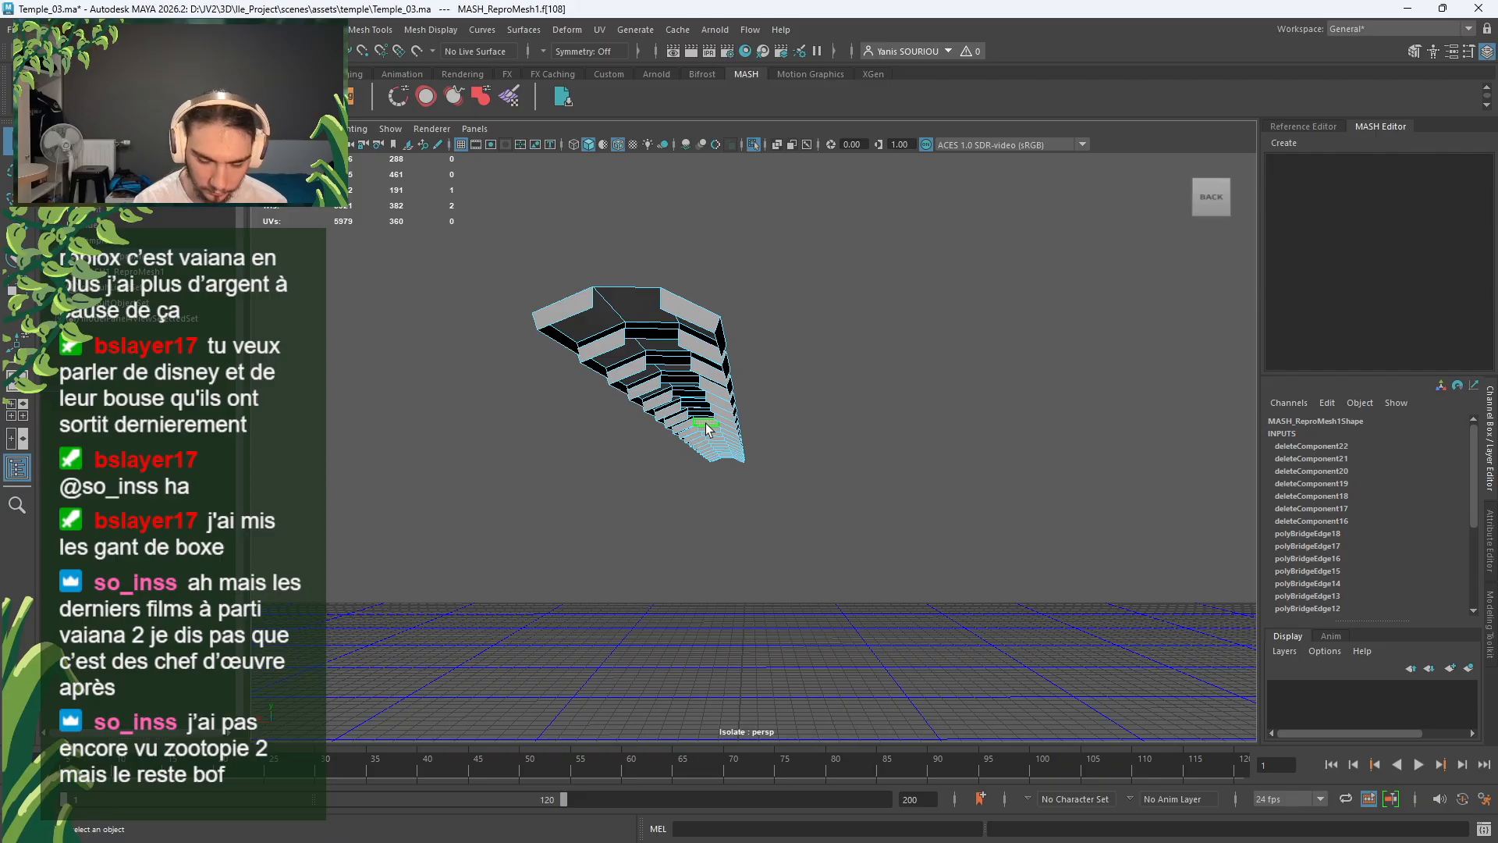
pyautogui.press('Delete')
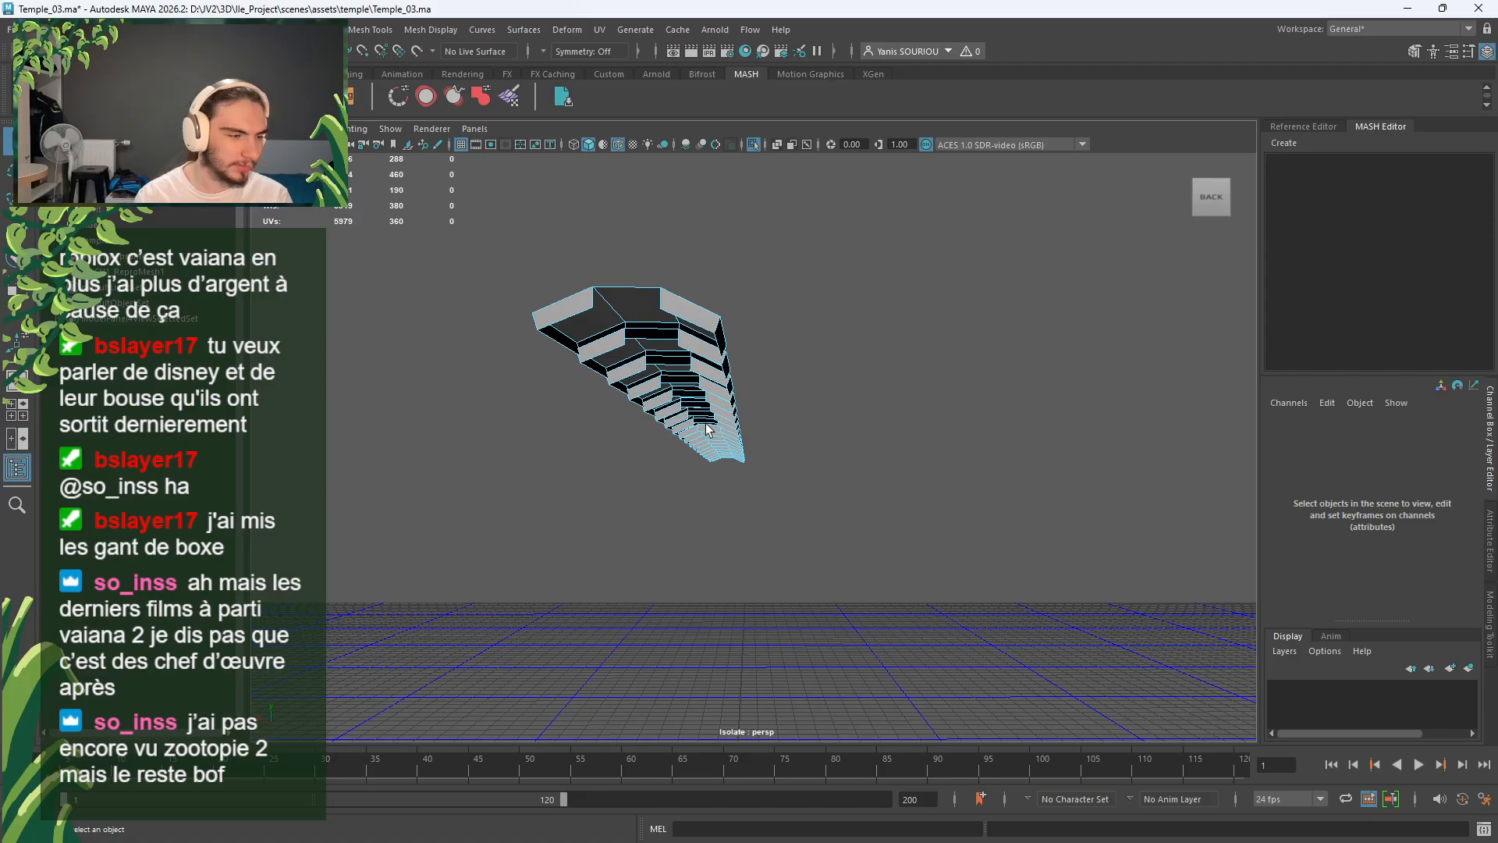
# Step: Delete the middle end-cap faces of seven more ridge tiles farther along the strip
pyautogui.scroll(4, 707, 429)
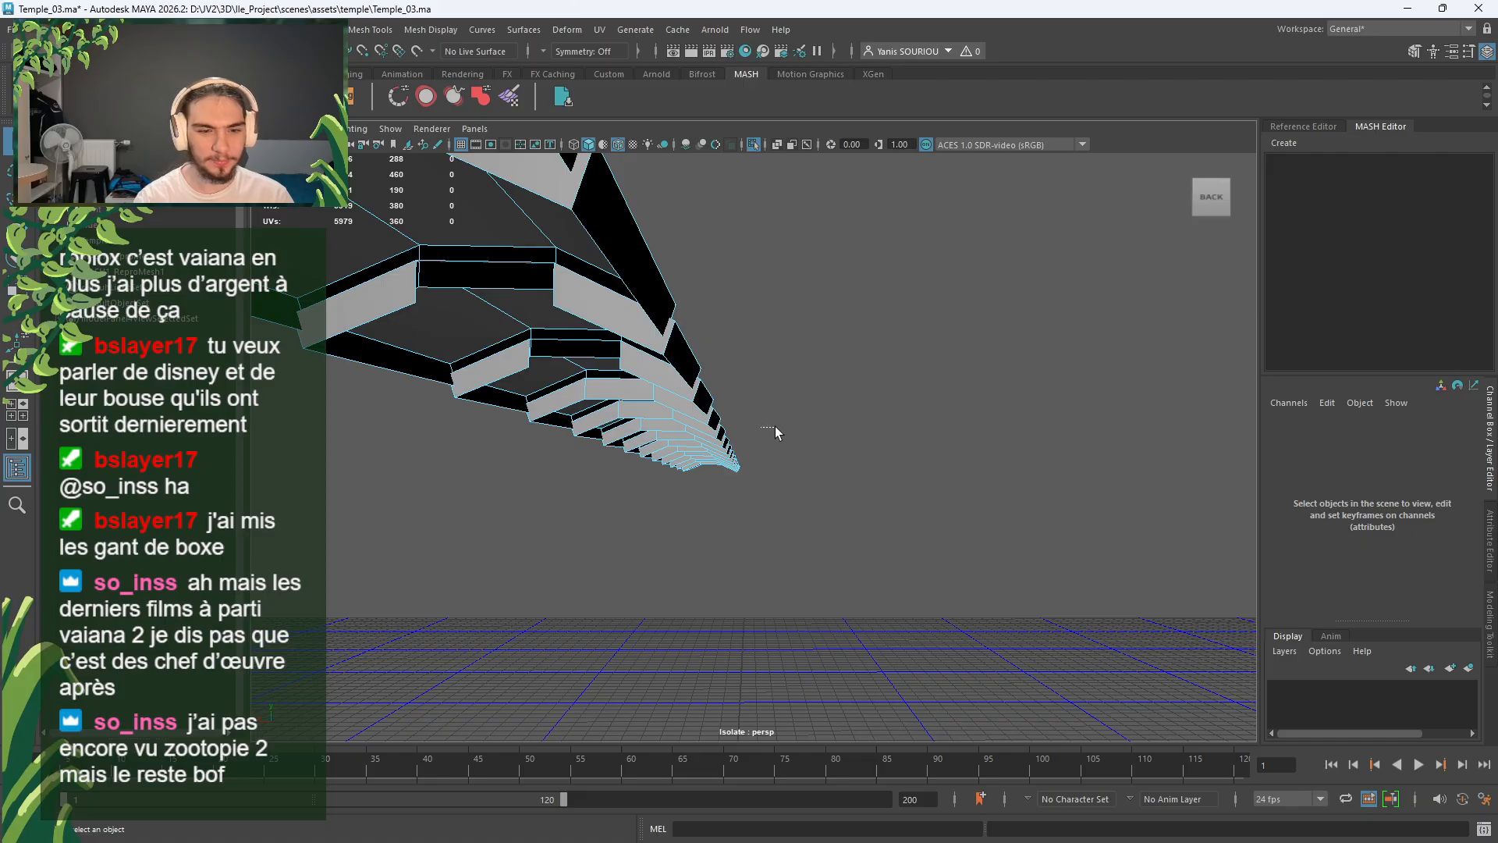
pyautogui.click(616, 382)
pyautogui.press('Delete')
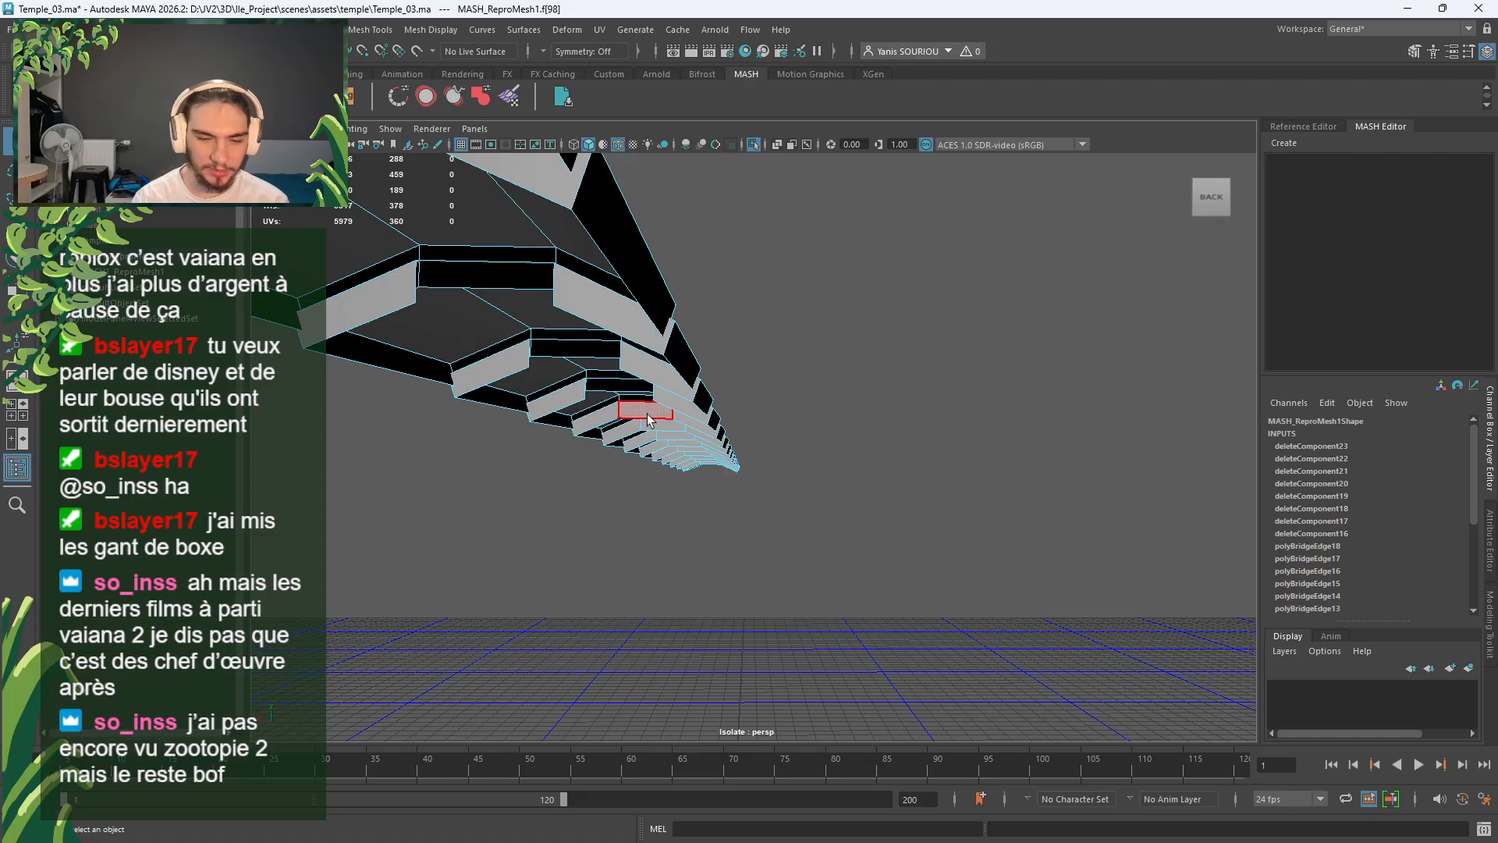
pyautogui.press('Delete')
pyautogui.click(667, 428)
pyautogui.press('Delete')
pyautogui.click(678, 435)
pyautogui.press('Delete')
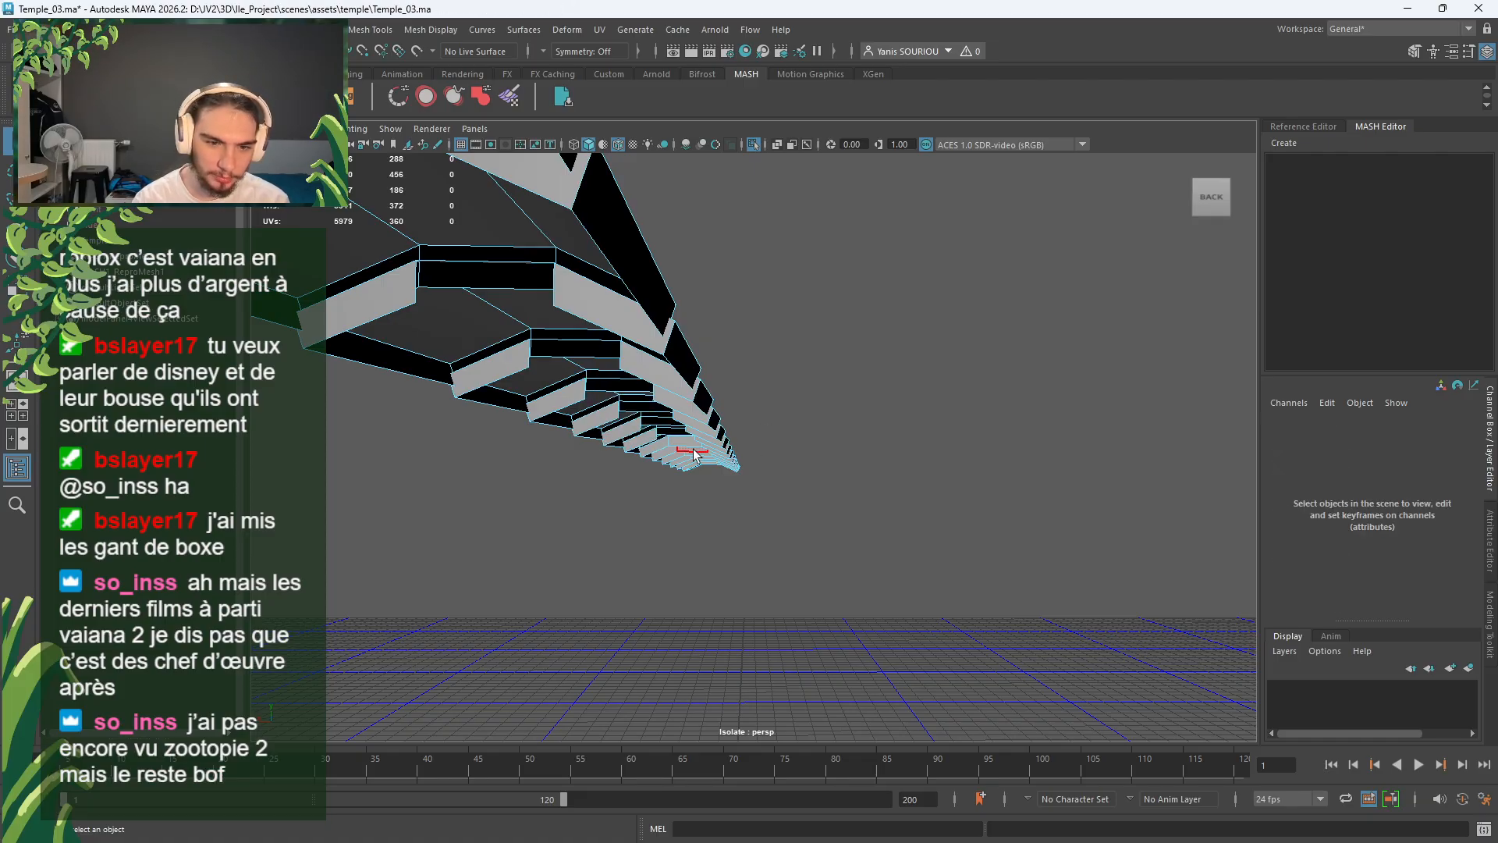
pyautogui.click(690, 449)
pyautogui.press('Delete')
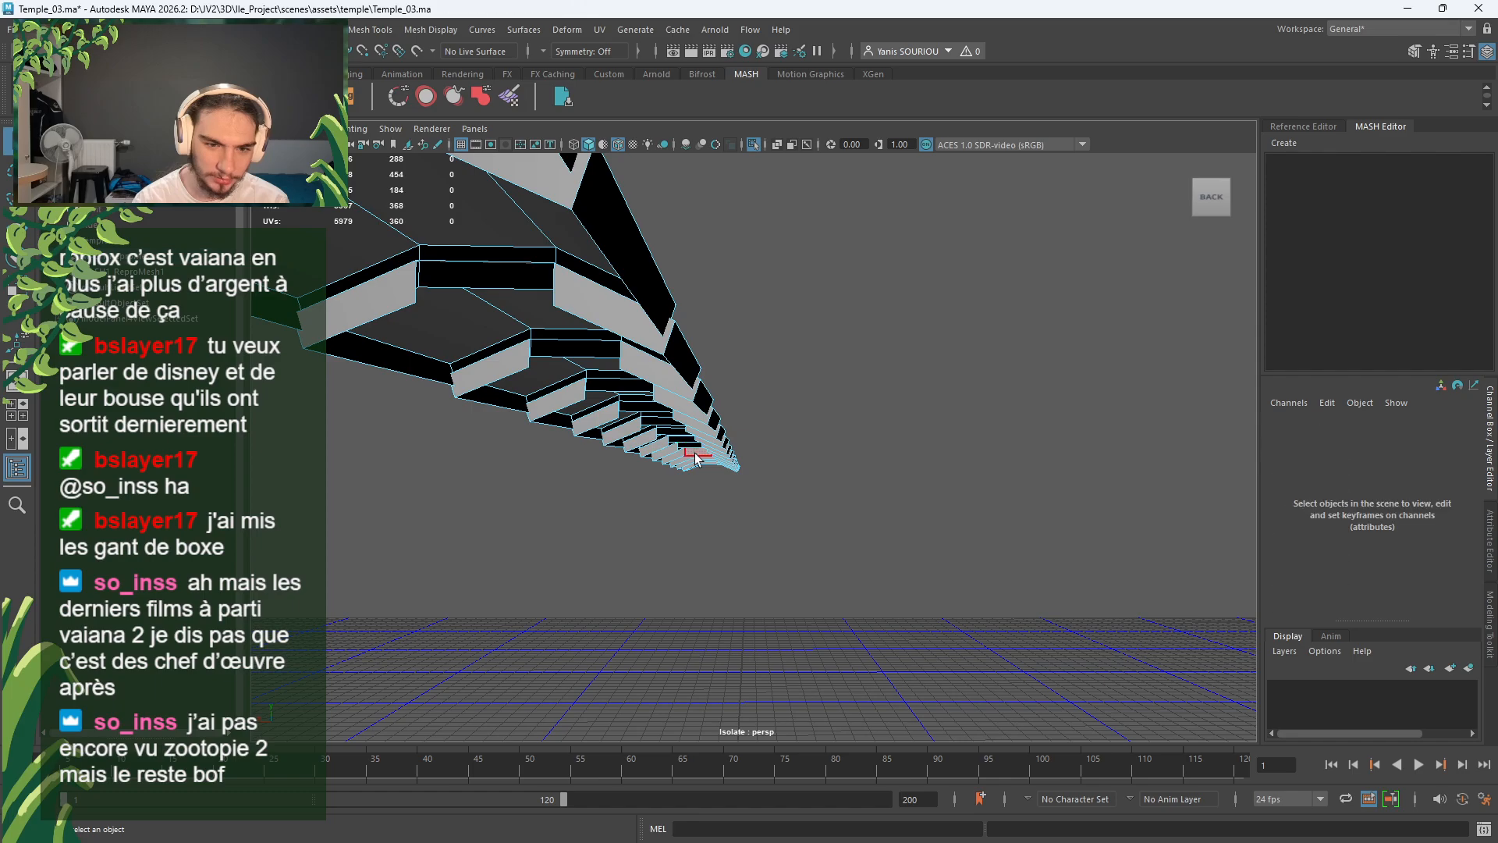
pyautogui.click(697, 458)
pyautogui.press('Delete')
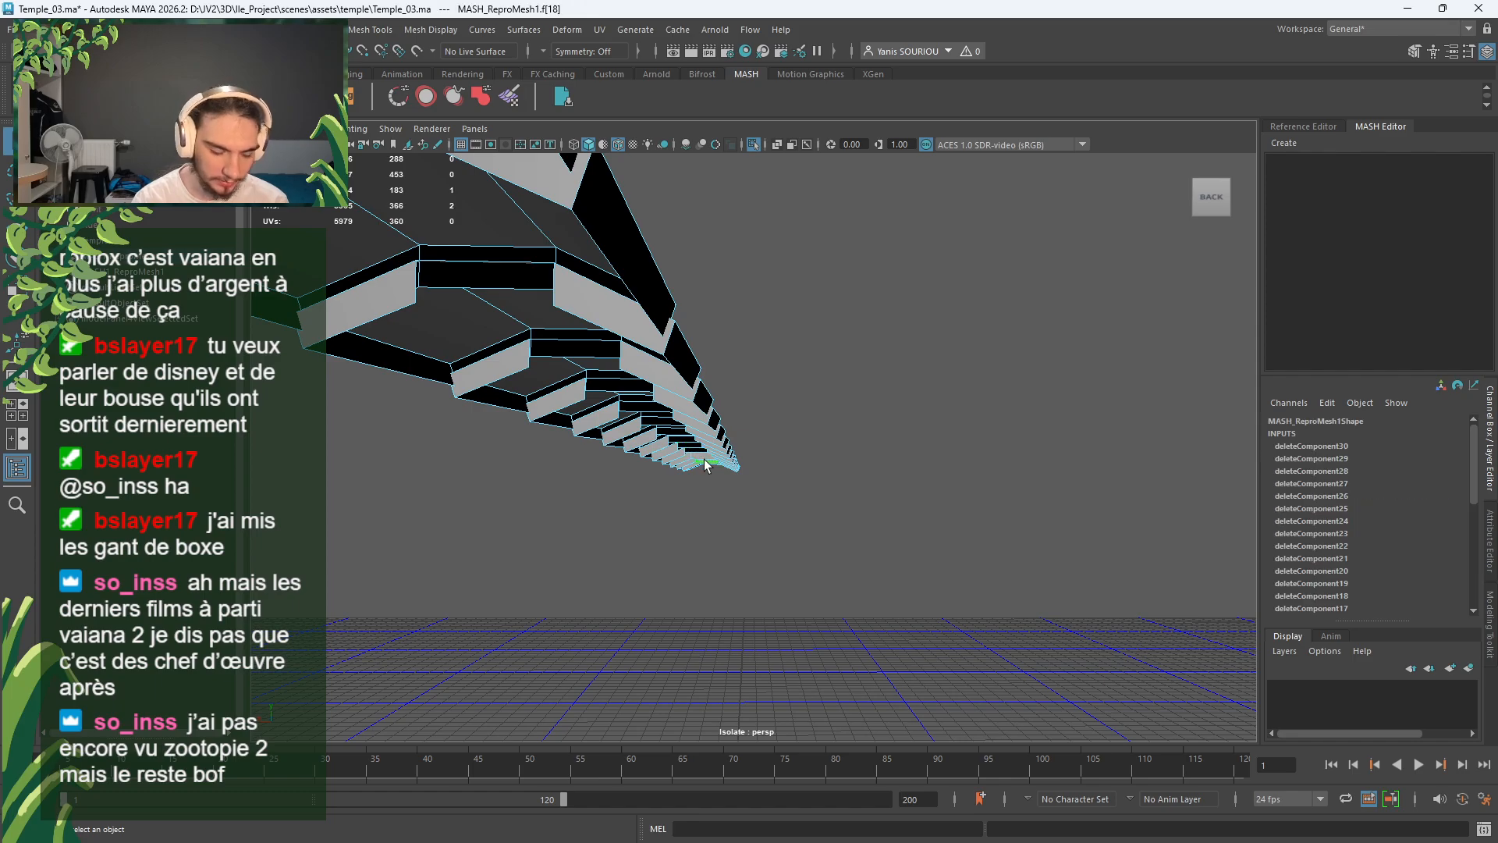
# Step: Delete the last three middle end-cap faces on the underside of the strip, near its front end
pyautogui.keyDown('alt'); pyautogui.moveTo(705, 464); pyautogui.dragTo(730, 478); pyautogui.keyUp('alt')
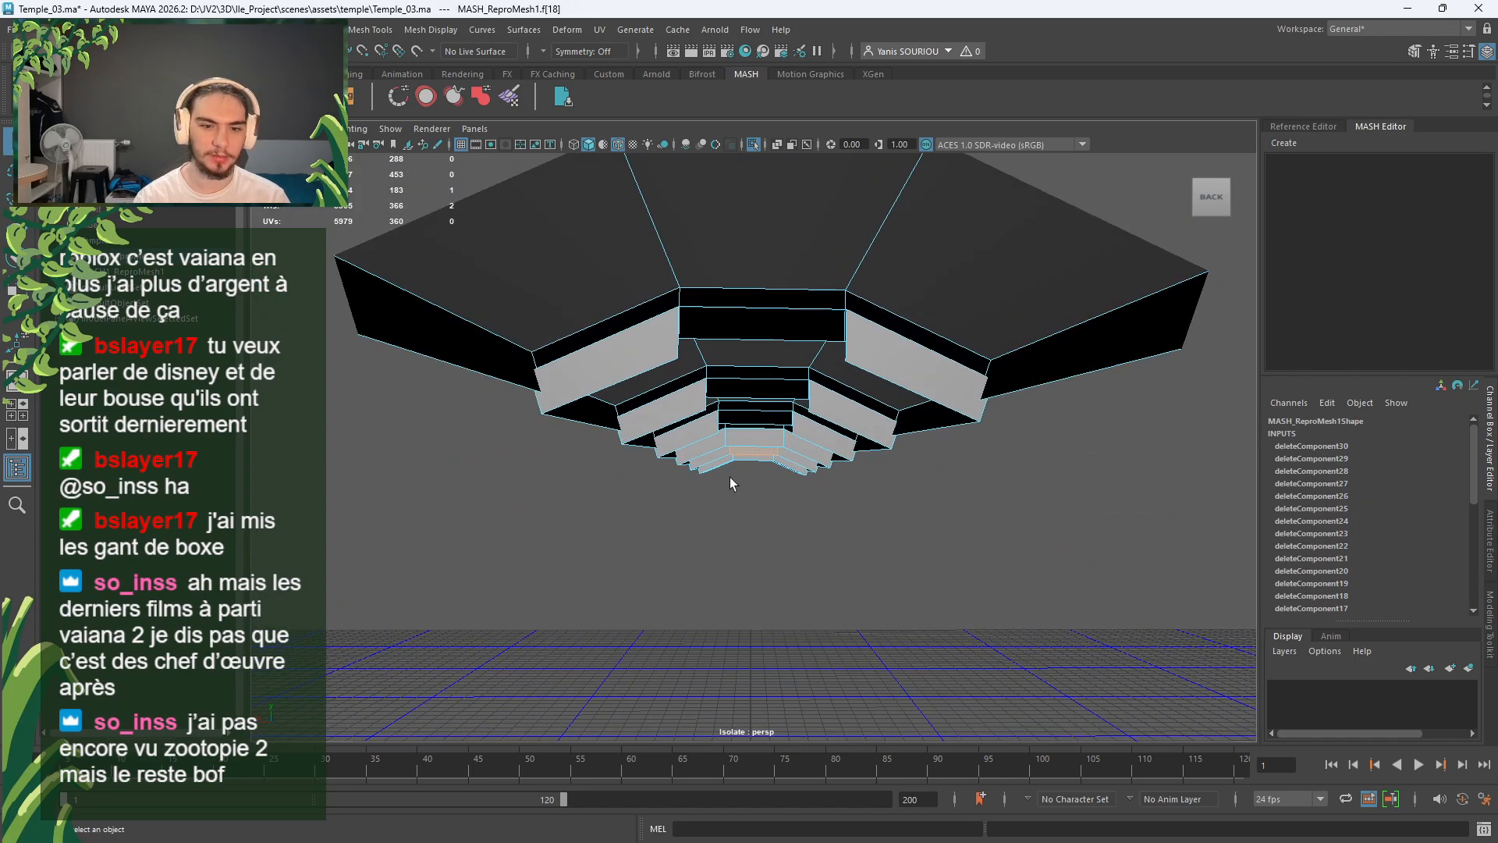
pyautogui.press('f')
pyautogui.click(778, 385)
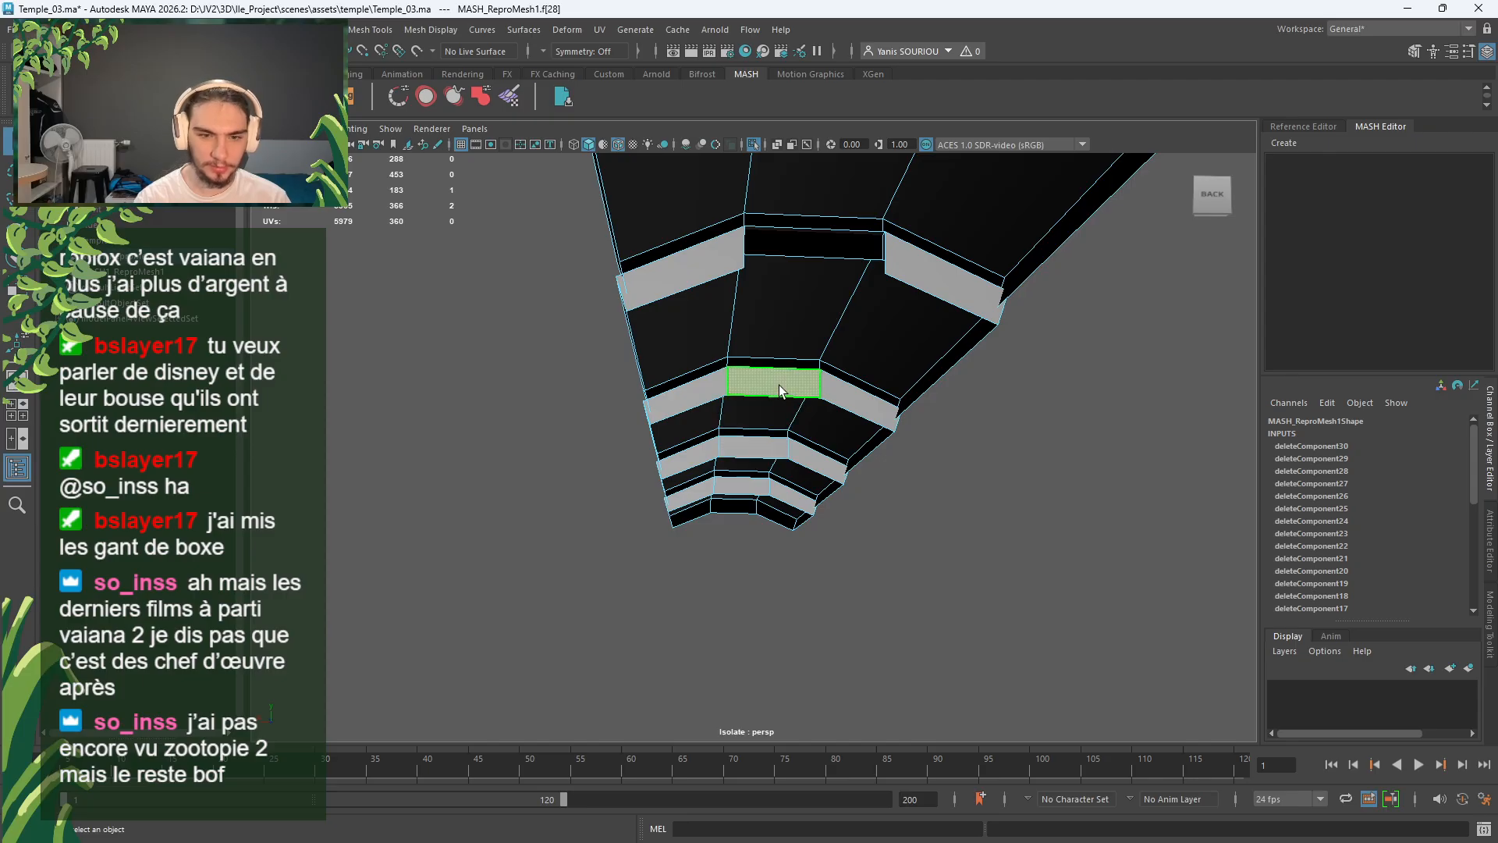
pyautogui.press('Delete')
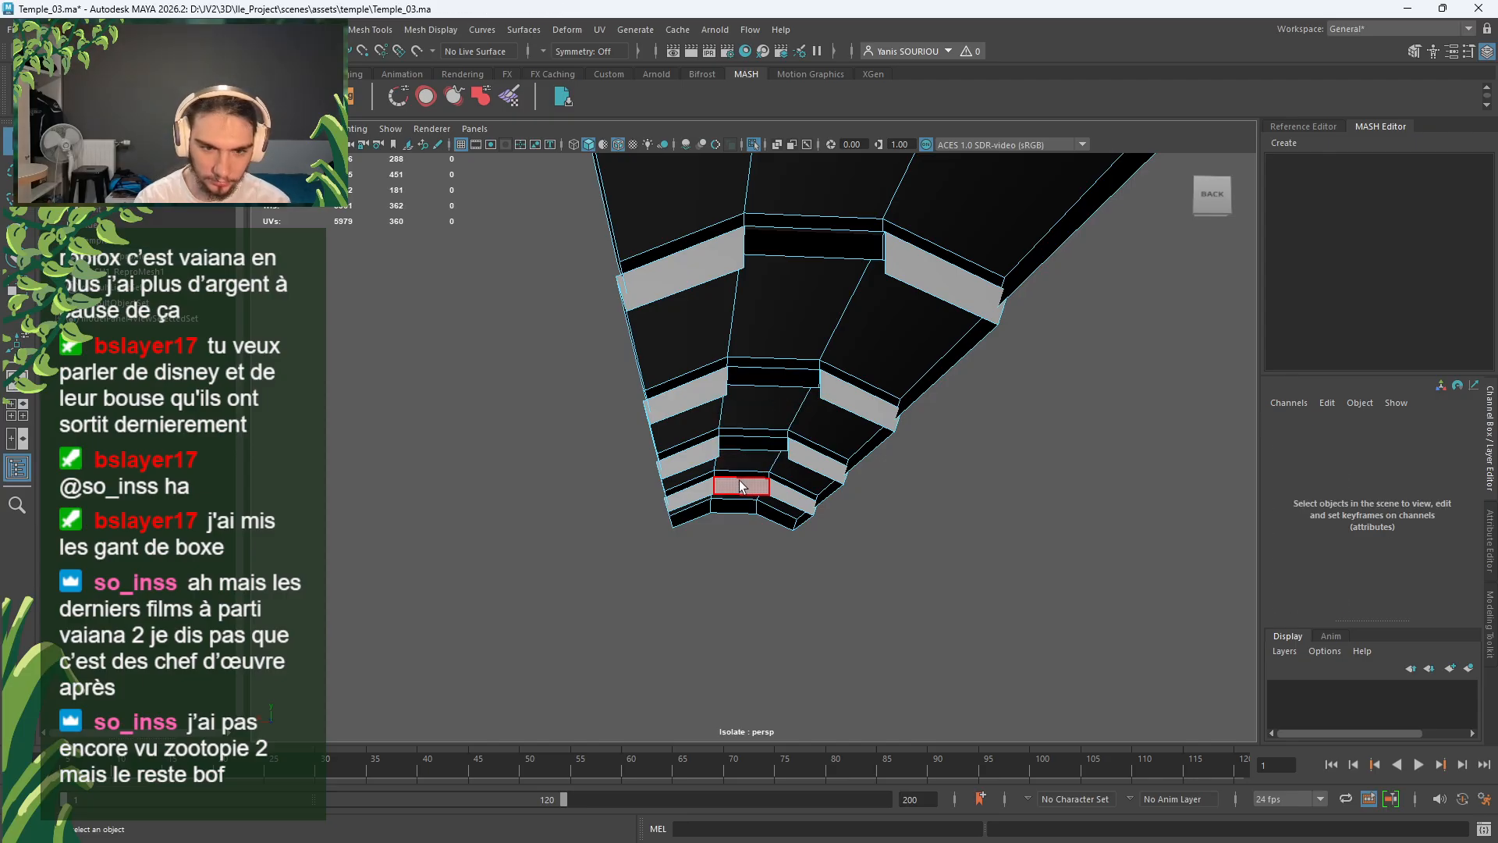
pyautogui.click(738, 483)
pyautogui.press('Delete')
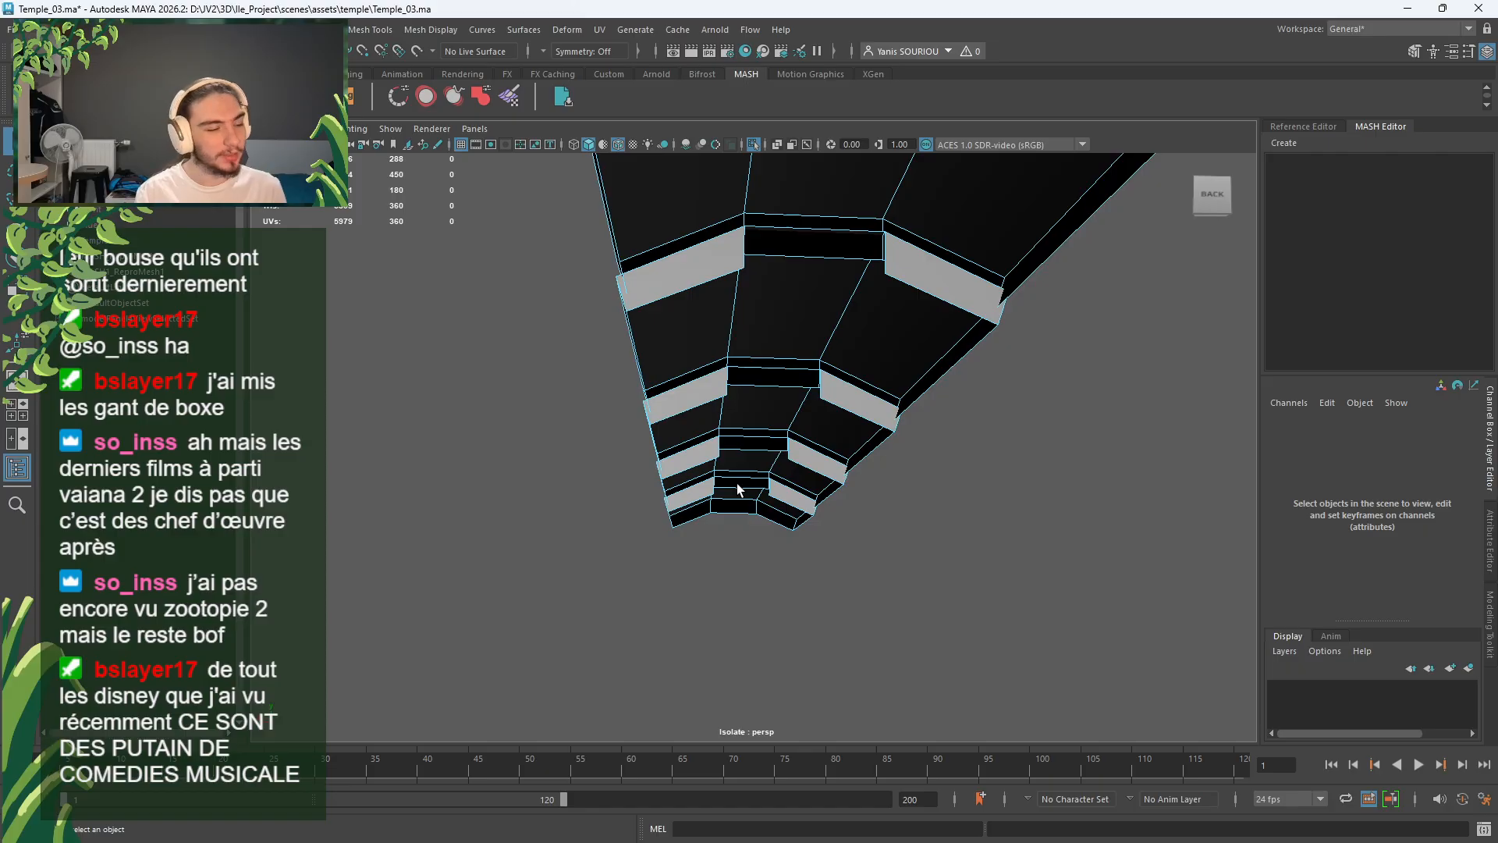
# Step: Return the ridge tile strip to object mode, deselect it and switch to the polygon modeling tools
pyautogui.keyDown('alt'); pyautogui.moveTo(736, 484); pyautogui.dragTo(911, 485); pyautogui.keyUp('alt')
pyautogui.moveTo(911, 395); pyautogui.dragTo(961, 369, button='right')
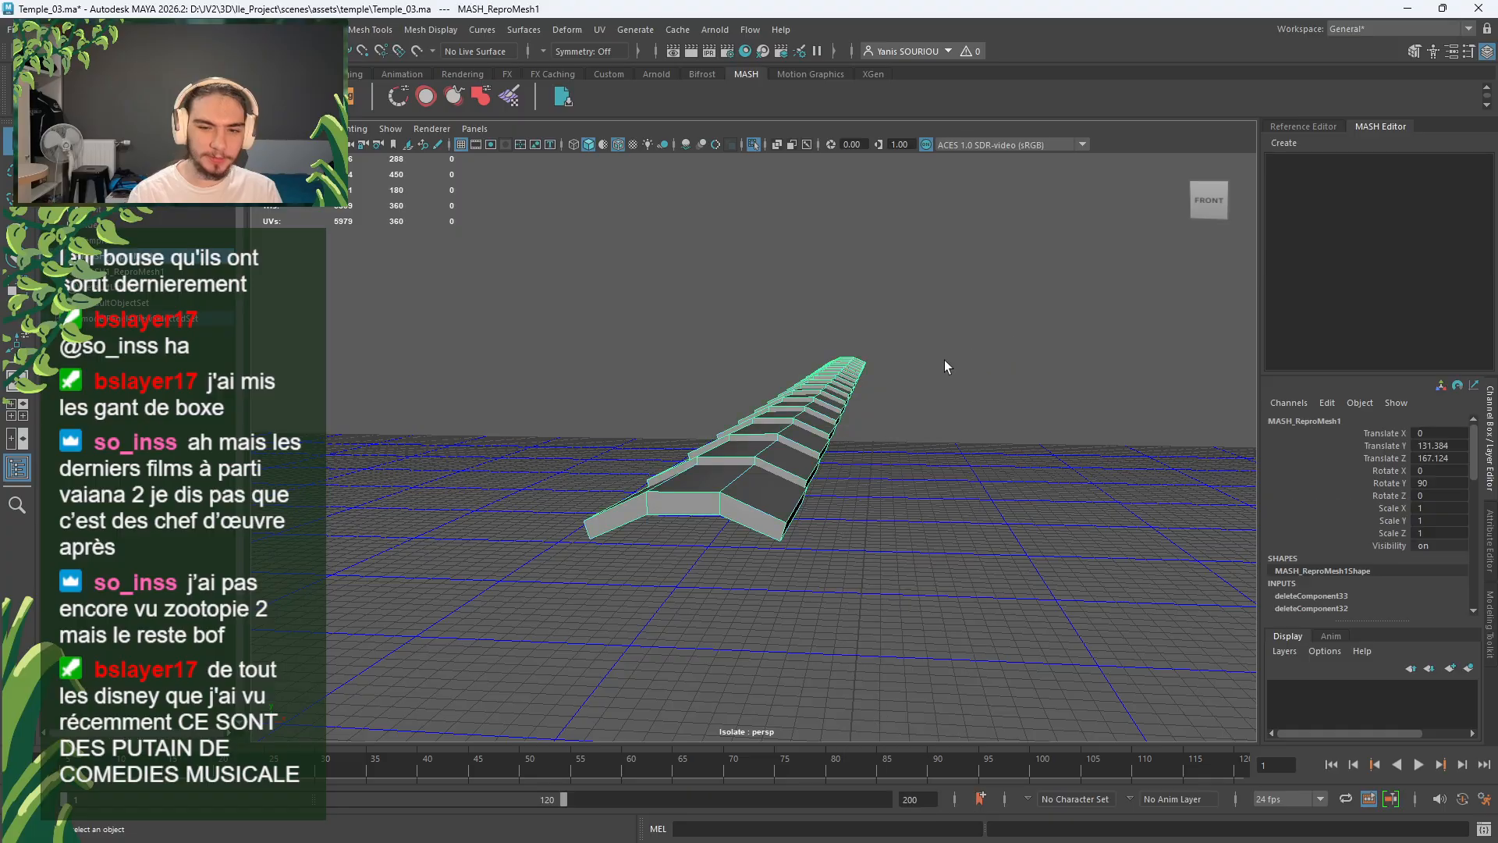
pyautogui.keyDown('alt'); pyautogui.moveTo(906, 443); pyautogui.dragTo(886, 483); pyautogui.keyUp('alt')
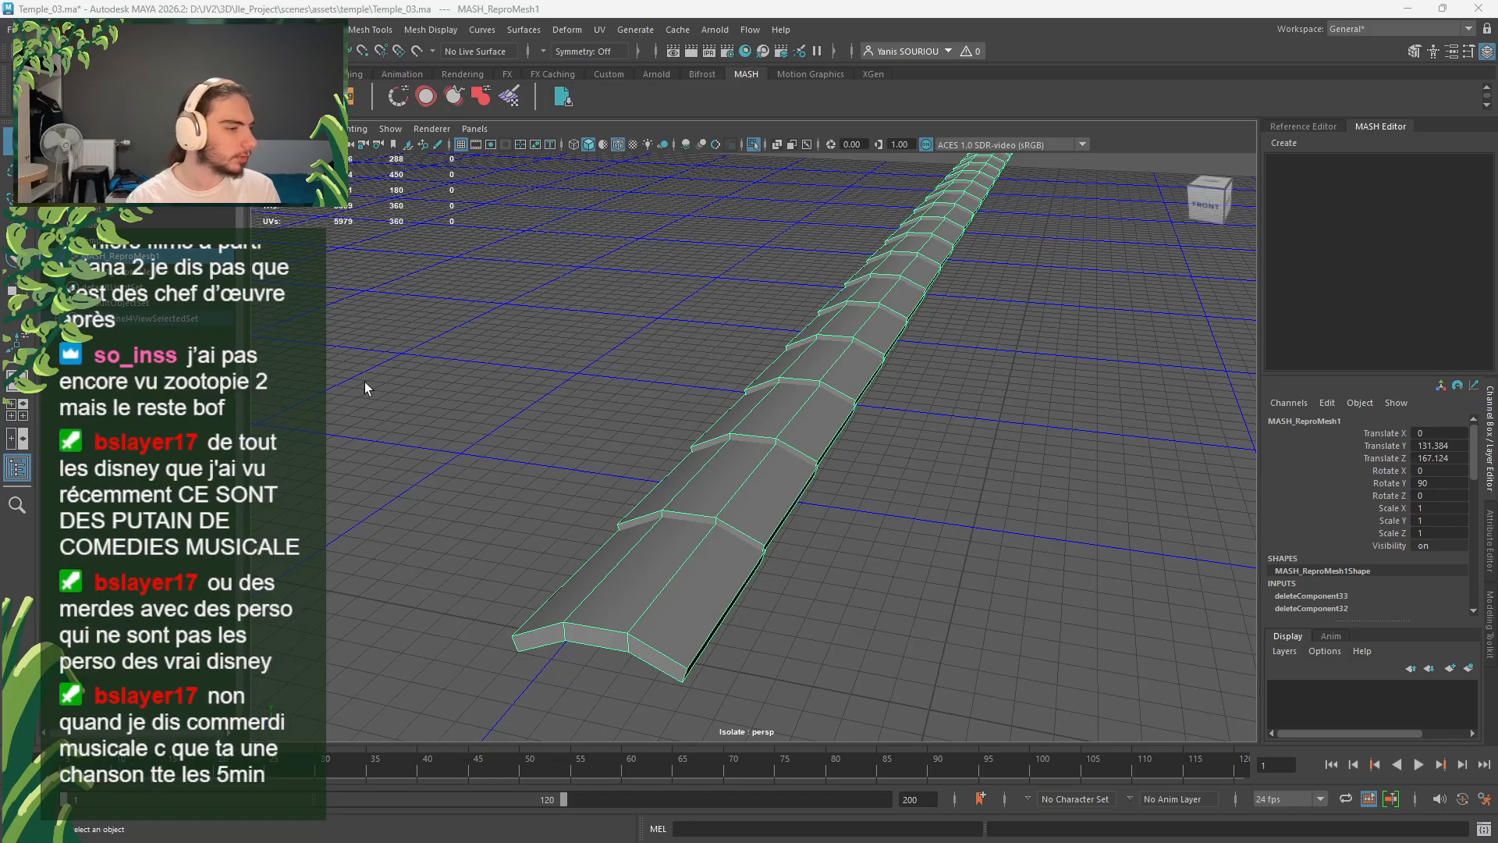
pyautogui.click(478, 376)
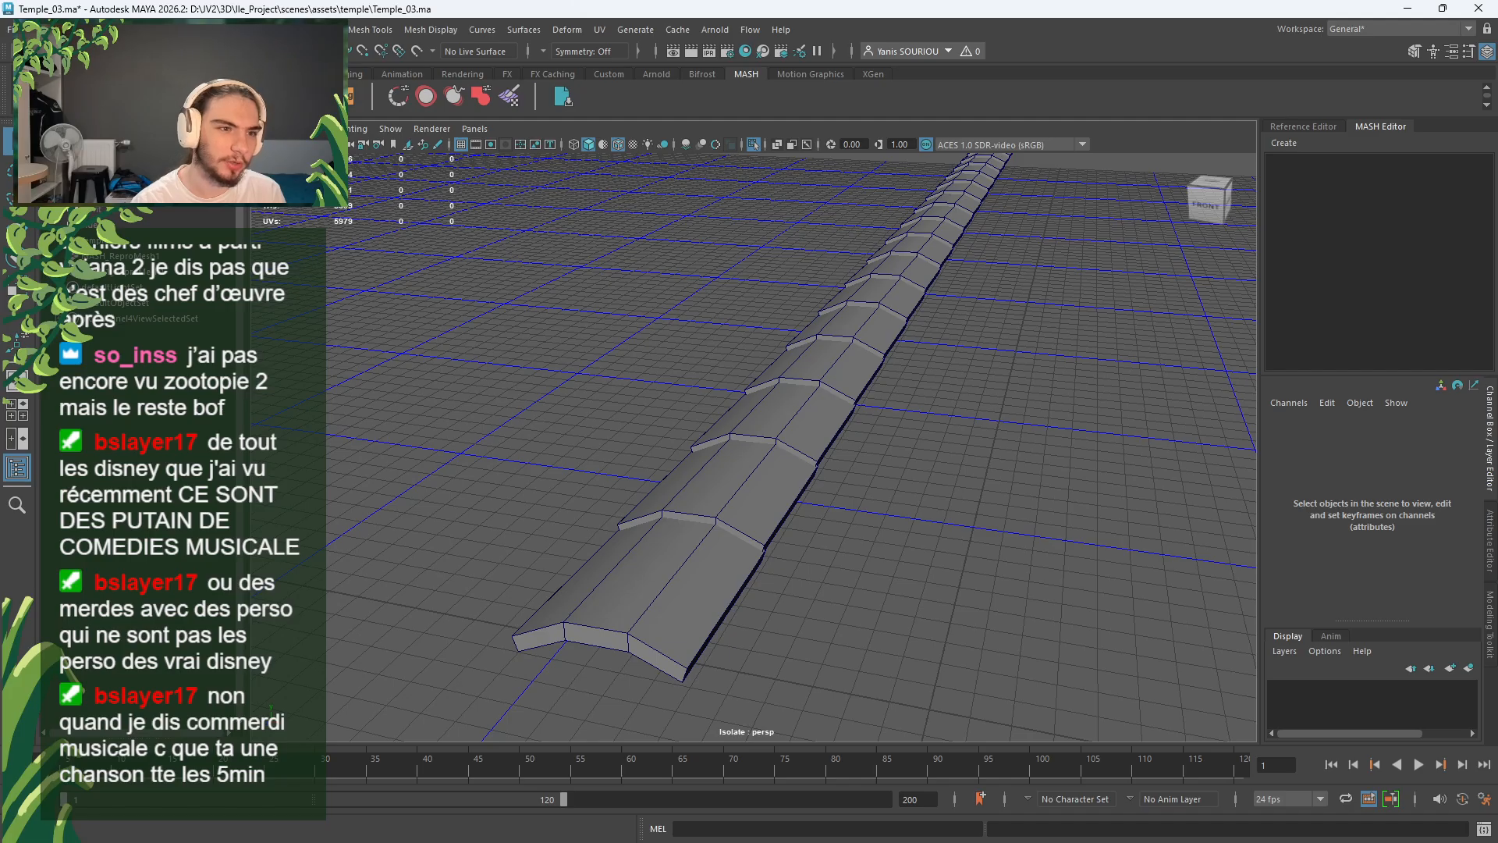
pyautogui.click(164, 74)
pyautogui.scroll(-5, 506, 290)
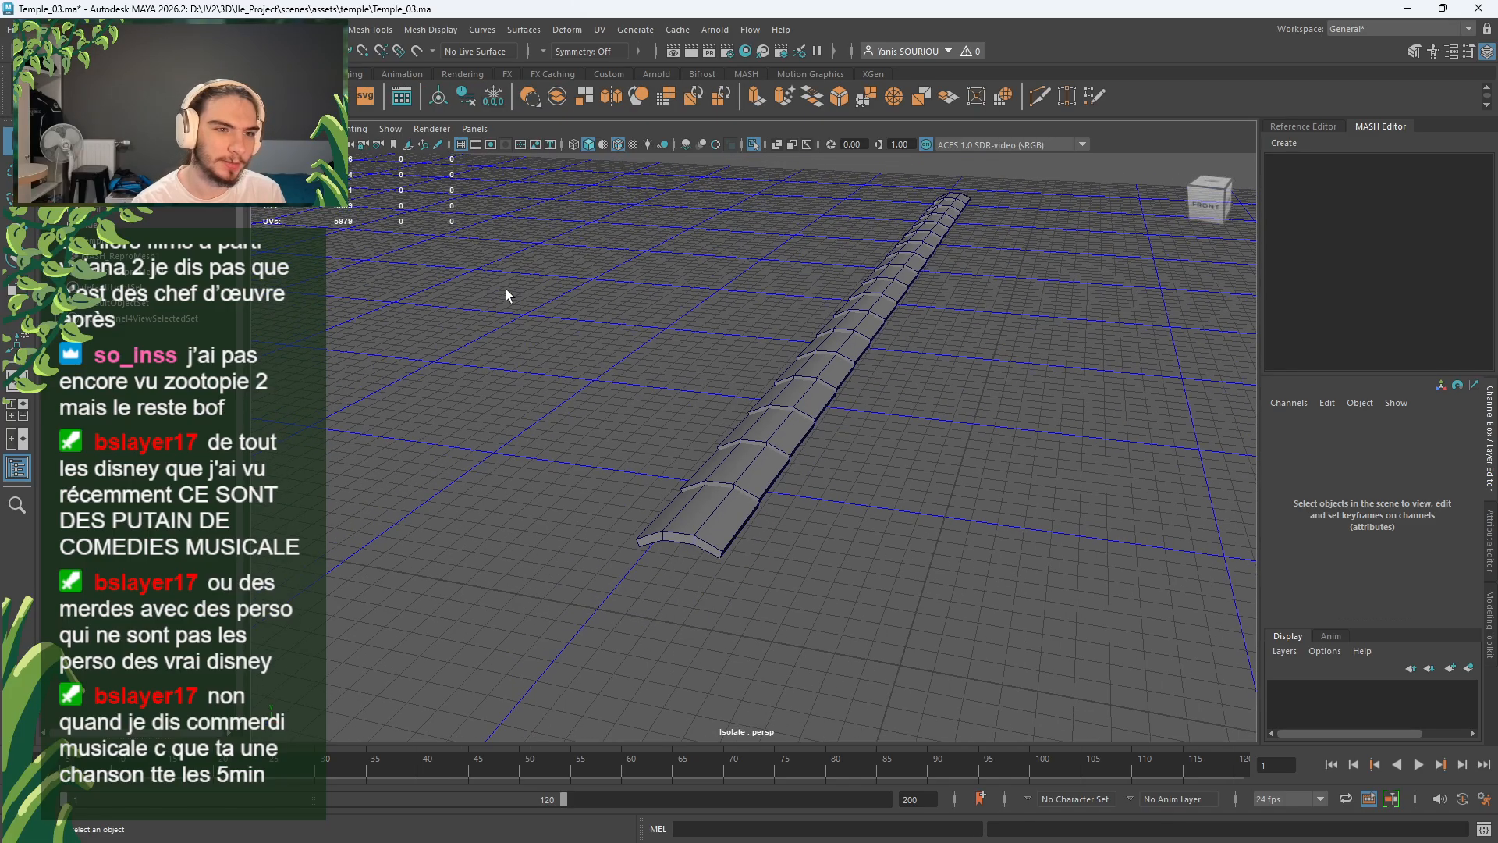
# Step: Exit the ridge strip's isolated view and select the roof tile panel inside the temple
pyautogui.keyDown('alt'); pyautogui.moveTo(506, 291); pyautogui.dragTo(739, 461); pyautogui.keyUp('alt')
pyautogui.scroll(-10, 686, 368)
pyautogui.scroll(10, 751, 461)
pyautogui.scroll(-3, 750, 461)
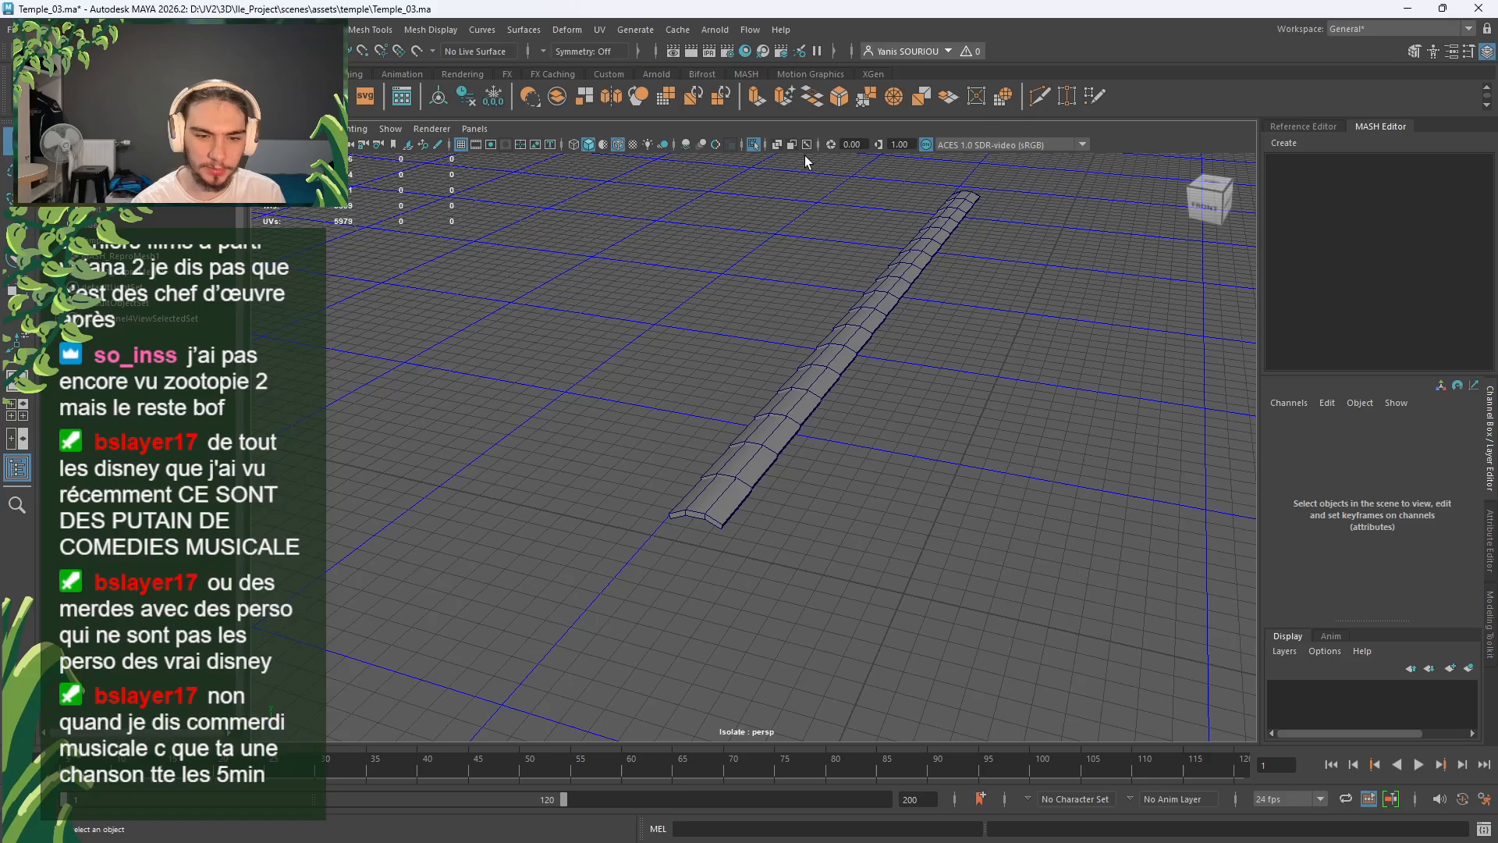
pyautogui.click(753, 144)
pyautogui.scroll(-5, 827, 419)
pyautogui.keyDown('alt'); pyautogui.moveTo(827, 420); pyautogui.dragTo(827, 558); pyautogui.keyUp('alt')
pyautogui.keyDown('alt'); pyautogui.moveTo(827, 558); pyautogui.dragTo(846, 509, button='middle'); pyautogui.keyUp('alt')
pyautogui.click(838, 508)
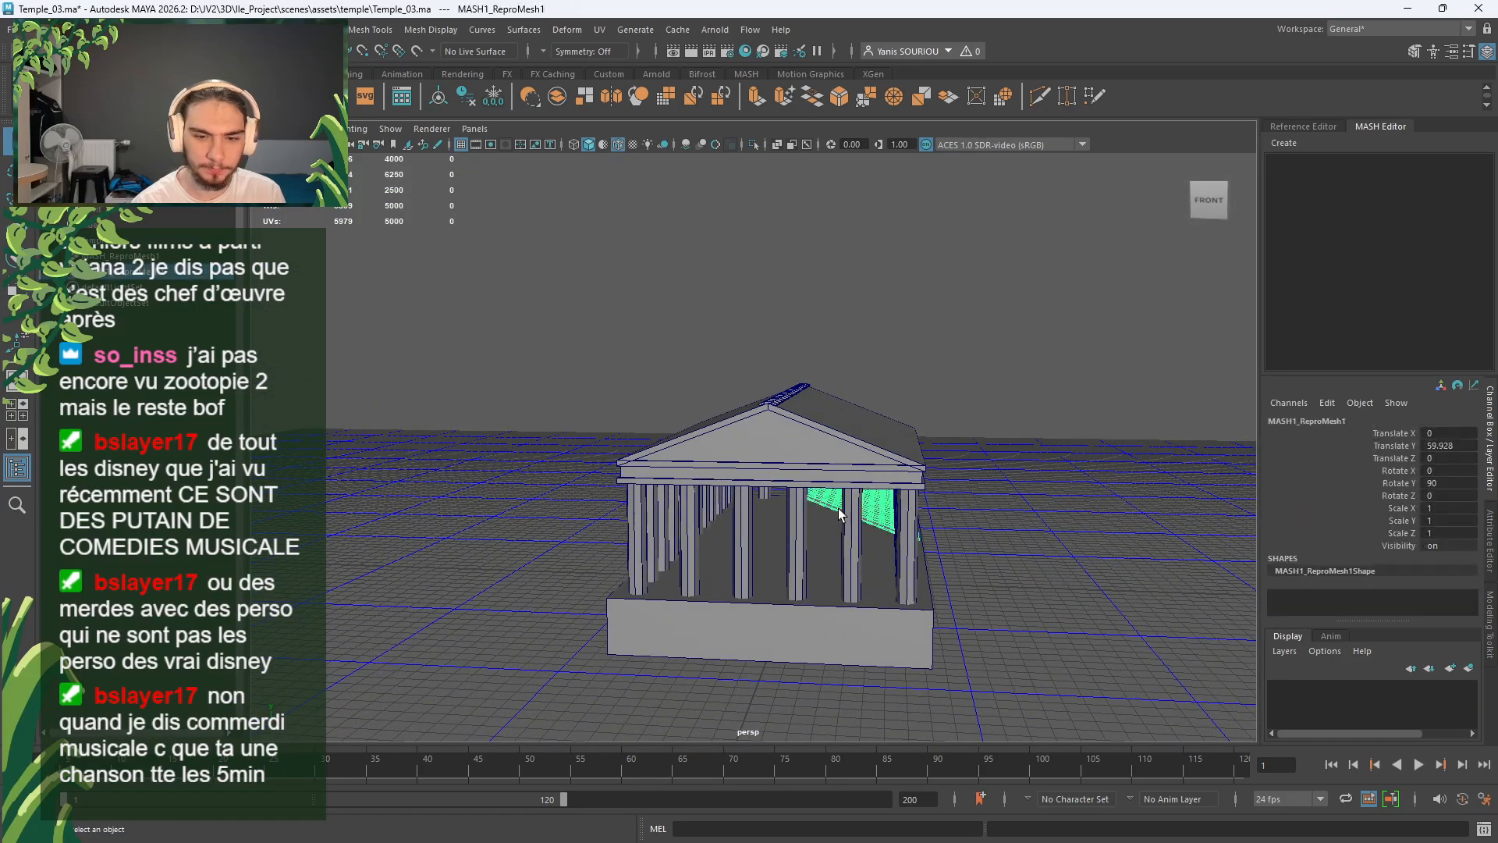
# Step: Move the tile panel onto the roof slope beside the ridge strip, at Translate X 2.302, Y 130.291, Z 163.48
pyautogui.press('w')
pyautogui.keyDown('alt'); pyautogui.moveTo(906, 526); pyautogui.dragTo(846, 458); pyautogui.keyUp('alt')
pyautogui.scroll(3, 706, 472)
pyautogui.scroll(3, 837, 462)
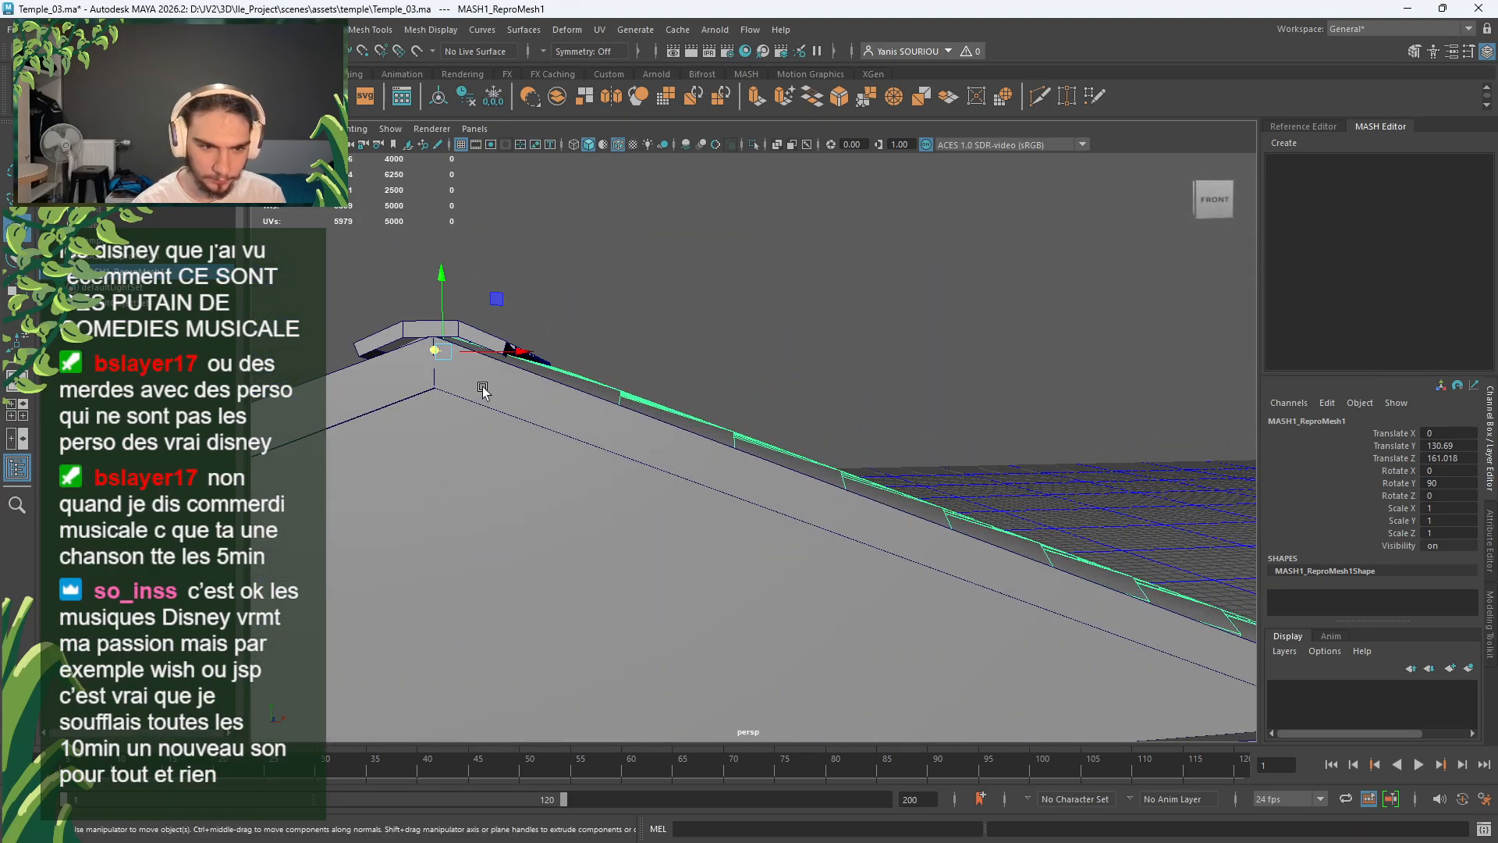
pyautogui.keyDown('alt'); pyautogui.moveTo(511, 437); pyautogui.dragTo(665, 404); pyautogui.keyUp('alt')
pyautogui.moveTo(417, 392); pyautogui.dragTo(578, 417)
pyautogui.moveTo(384, 403); pyautogui.dragTo(465, 428)
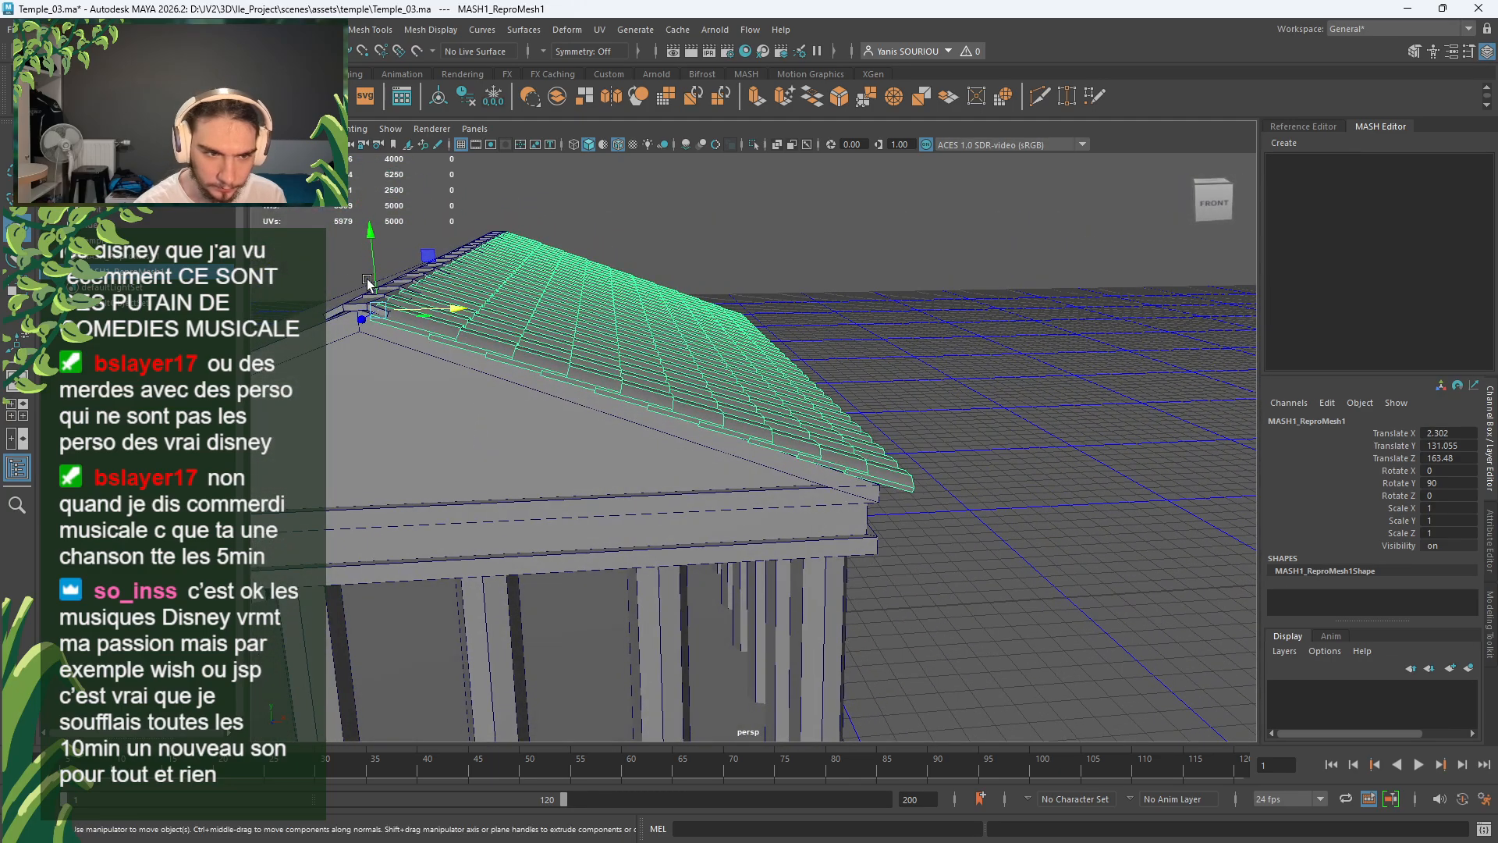
pyautogui.moveTo(367, 282); pyautogui.dragTo(395, 291)
# Step: Isolate the front ridge tile and bring its open underside into view
pyautogui.keyDown('alt'); pyautogui.moveTo(546, 413); pyautogui.dragTo(624, 406); pyautogui.keyUp('alt')
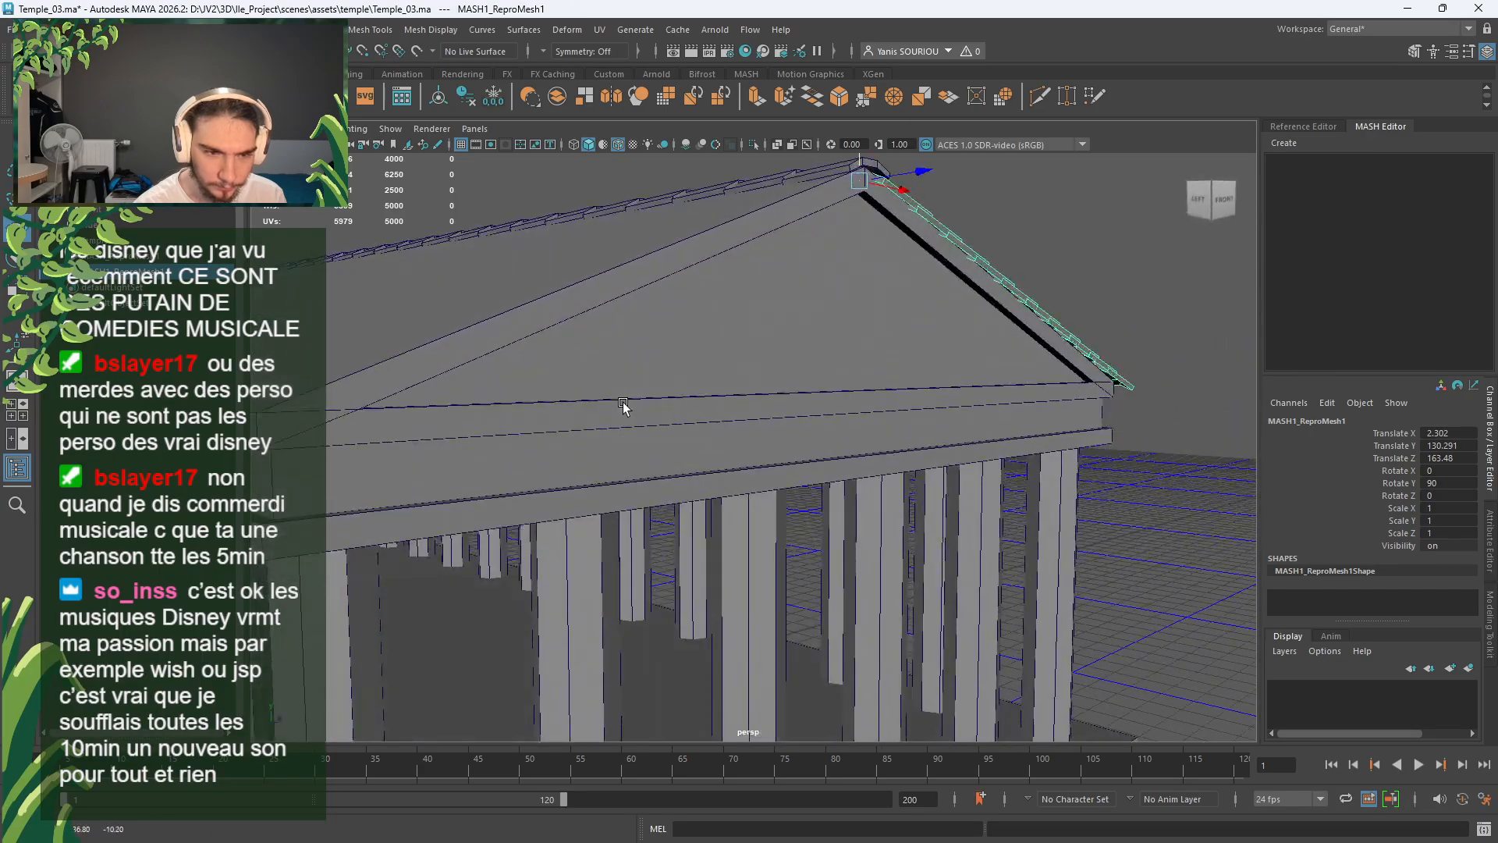
pyautogui.keyDown('alt'); pyautogui.moveTo(725, 371); pyautogui.dragTo(515, 501, button='middle'); pyautogui.keyUp('alt')
pyautogui.scroll(4, 515, 501)
pyautogui.keyDown('alt'); pyautogui.moveTo(515, 500); pyautogui.dragTo(806, 445); pyautogui.keyUp('alt')
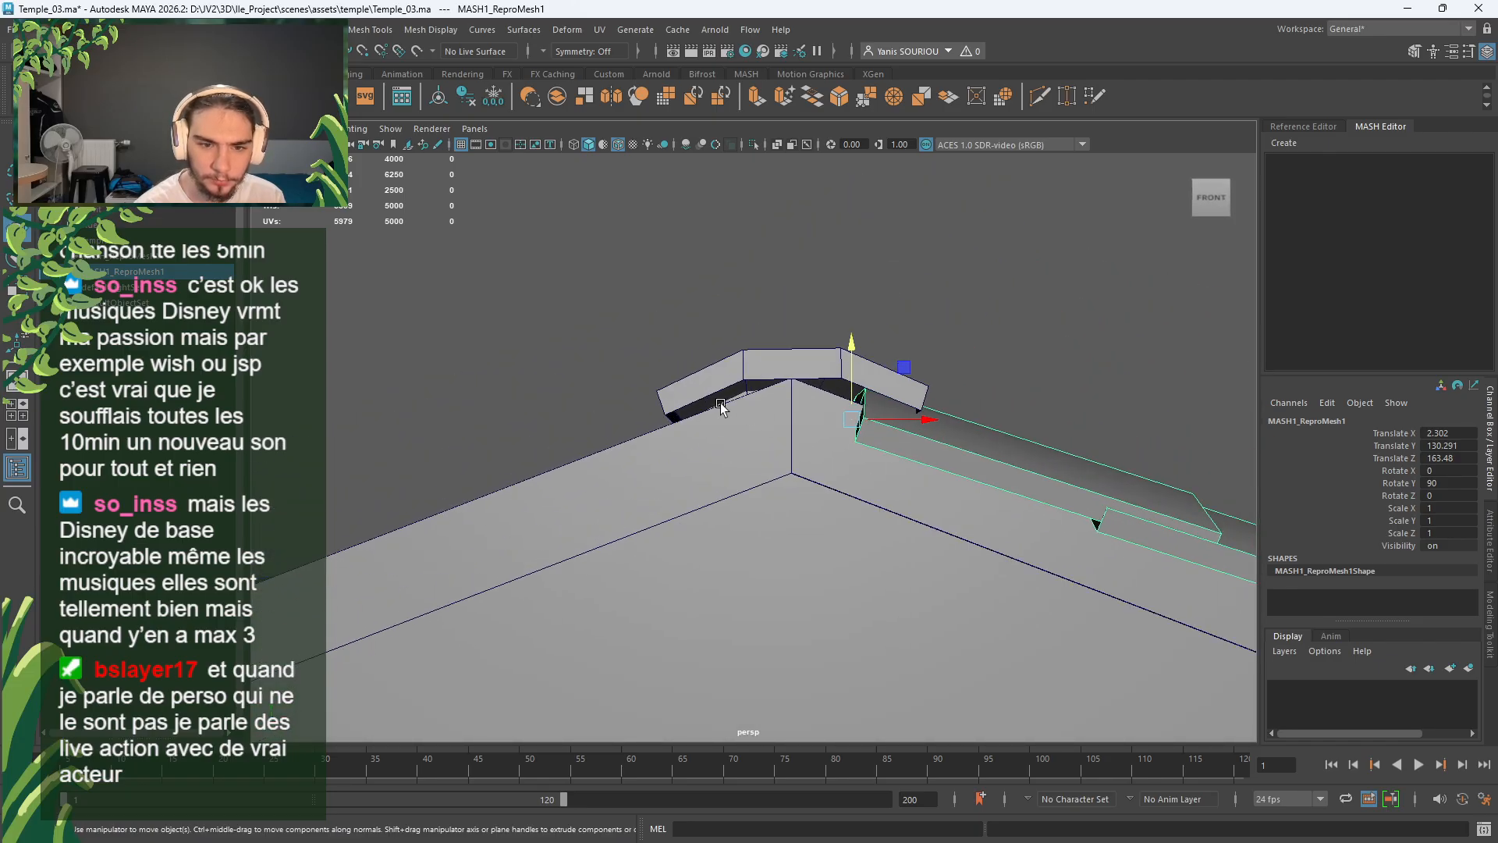
pyautogui.moveTo(764, 375); pyautogui.dragTo(755, 409, button='right')
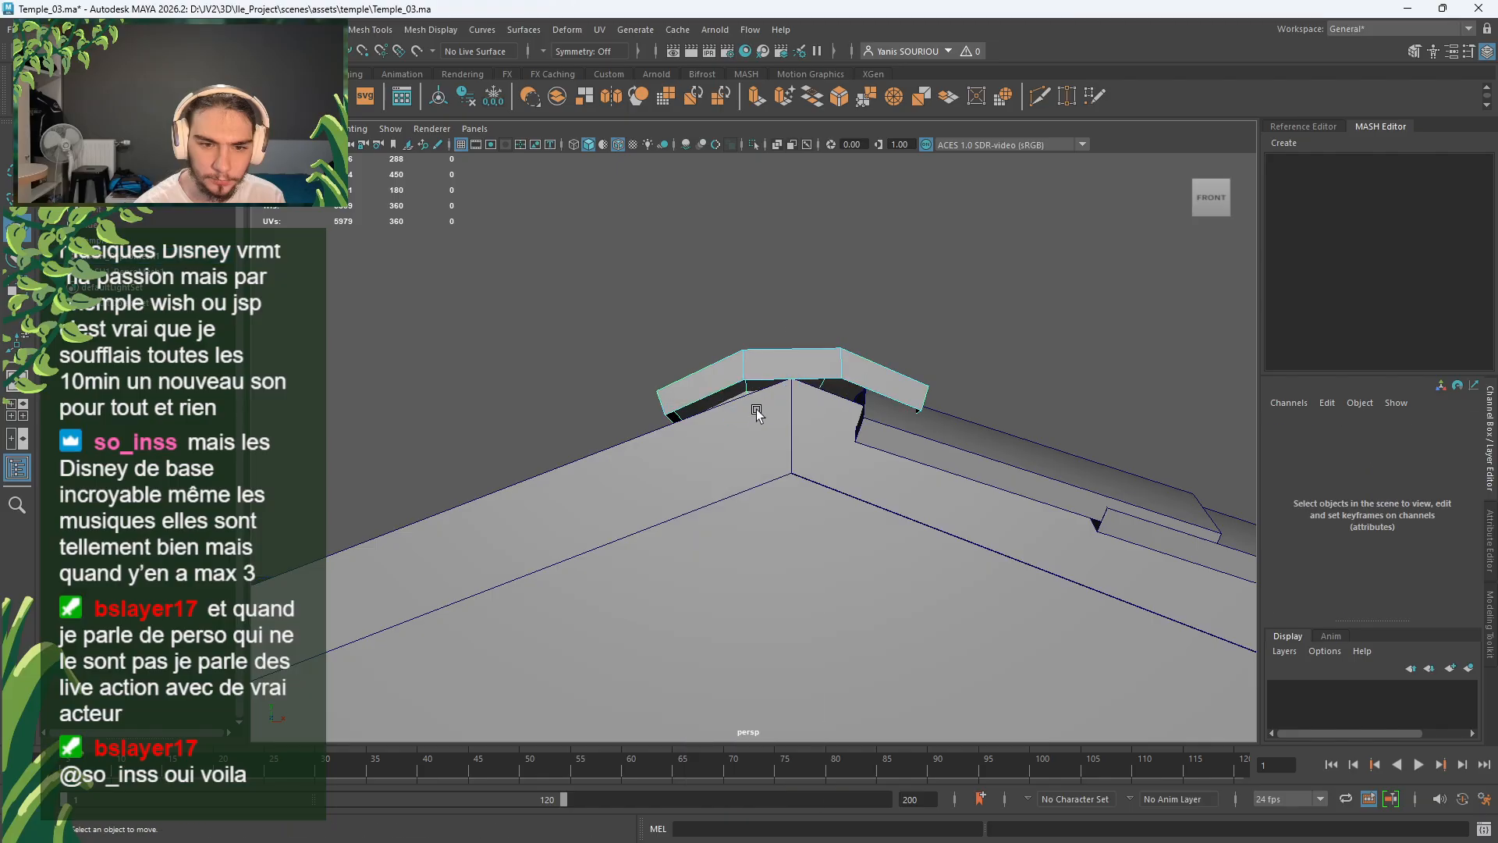
pyautogui.doubleClick(755, 376)
pyautogui.click(752, 146)
pyautogui.keyDown('alt'); pyautogui.moveTo(804, 478); pyautogui.dragTo(807, 456); pyautogui.keyUp('alt')
pyautogui.keyDown('alt'); pyautogui.moveTo(823, 378); pyautogui.dragTo(817, 433); pyautogui.keyUp('alt')
pyautogui.moveTo(838, 352); pyautogui.dragTo(812, 326, button='right')
pyautogui.click(771, 347)
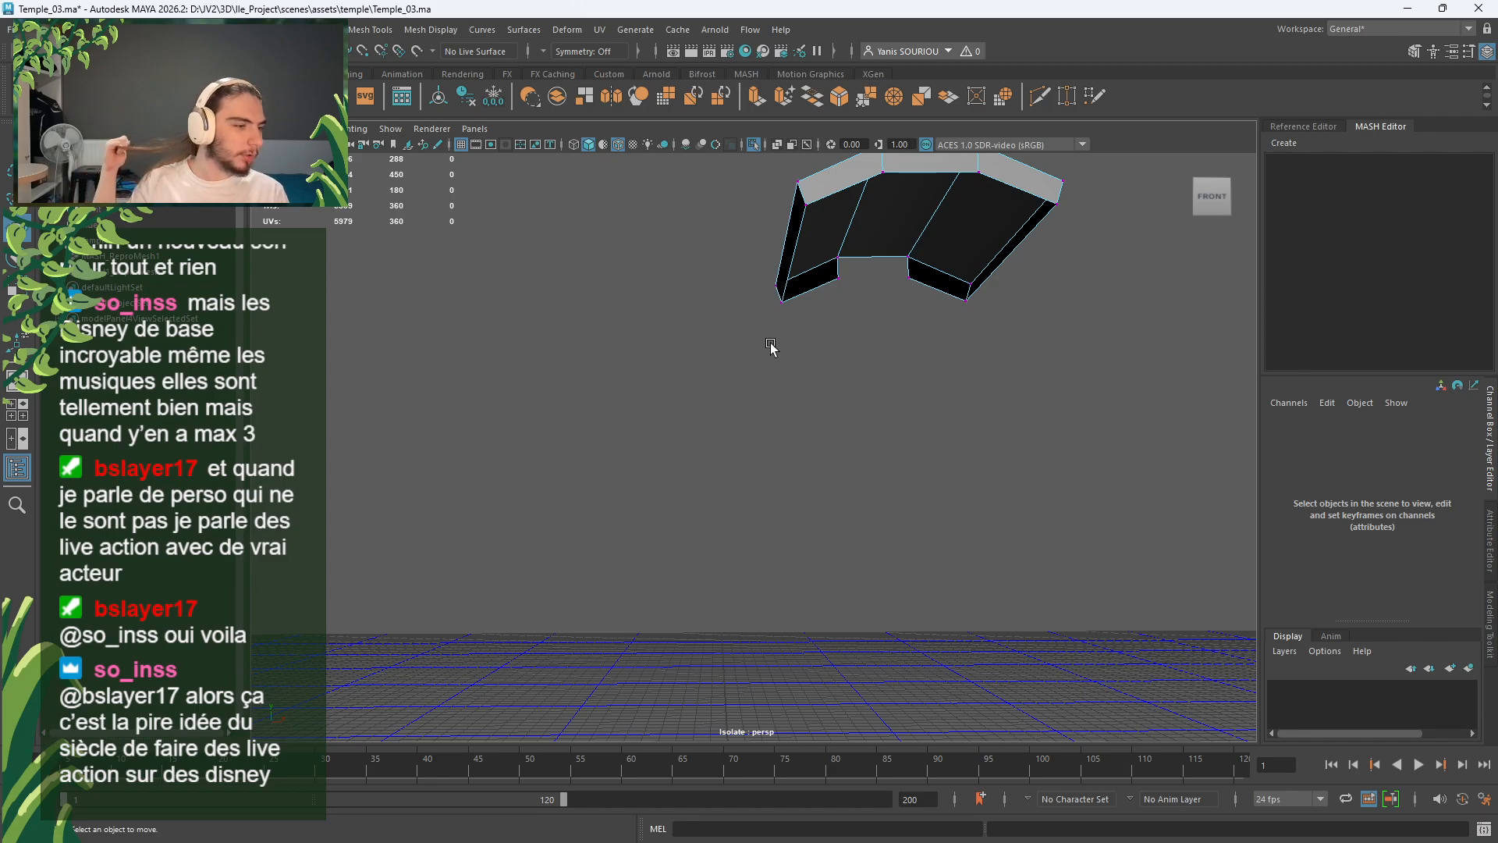
# Step: Bridge the front and back lower edges of all three segments of the isolated ridge tile to close its underside
pyautogui.moveTo(840, 331); pyautogui.dragTo(841, 291, button='right')
pyautogui.click(844, 188)
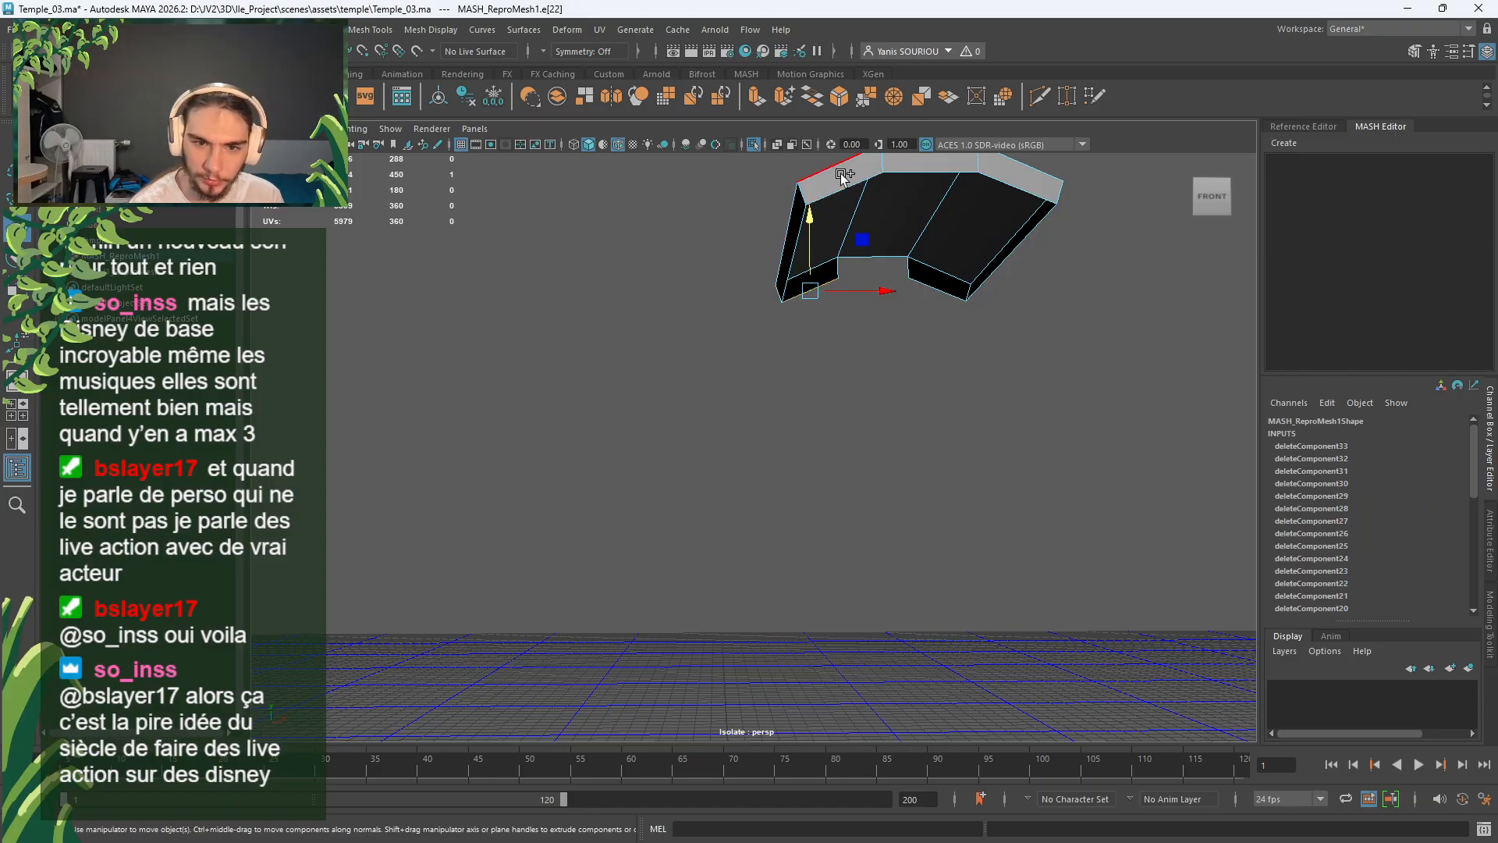
pyautogui.keyDown('shift'); pyautogui.click(859, 199); pyautogui.keyUp('shift')
pyautogui.keyDown('shift'); pyautogui.moveTo(898, 344); pyautogui.dragTo(902, 537, button='right'); pyautogui.keyUp('shift')
pyautogui.click(943, 288)
pyautogui.keyDown('shift'); pyautogui.click(1008, 180); pyautogui.keyUp('shift')
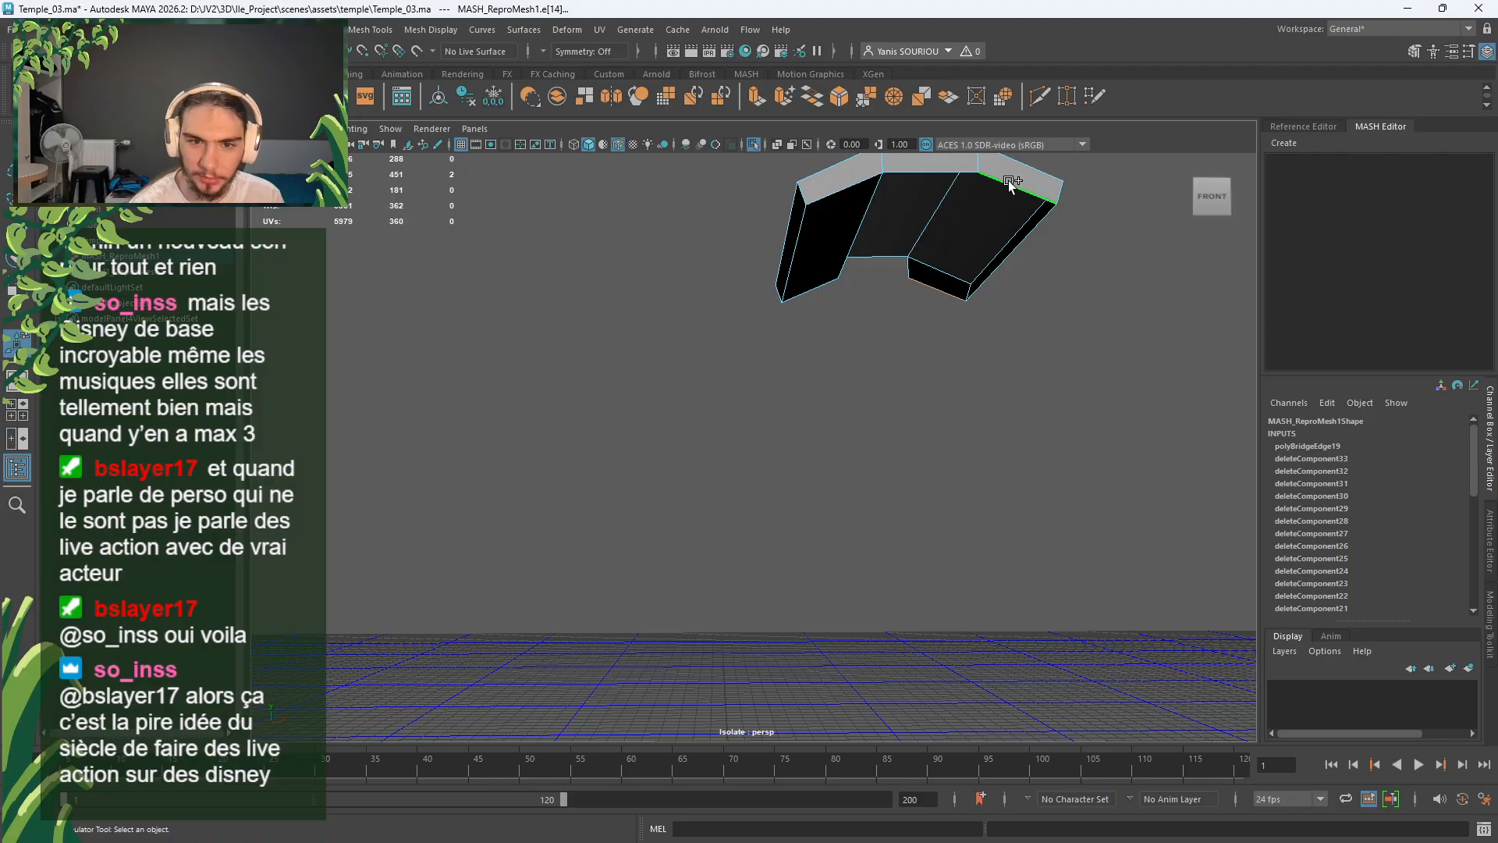
pyautogui.keyDown('alt'); pyautogui.moveTo(912, 370); pyautogui.dragTo(916, 411); pyautogui.keyUp('alt')
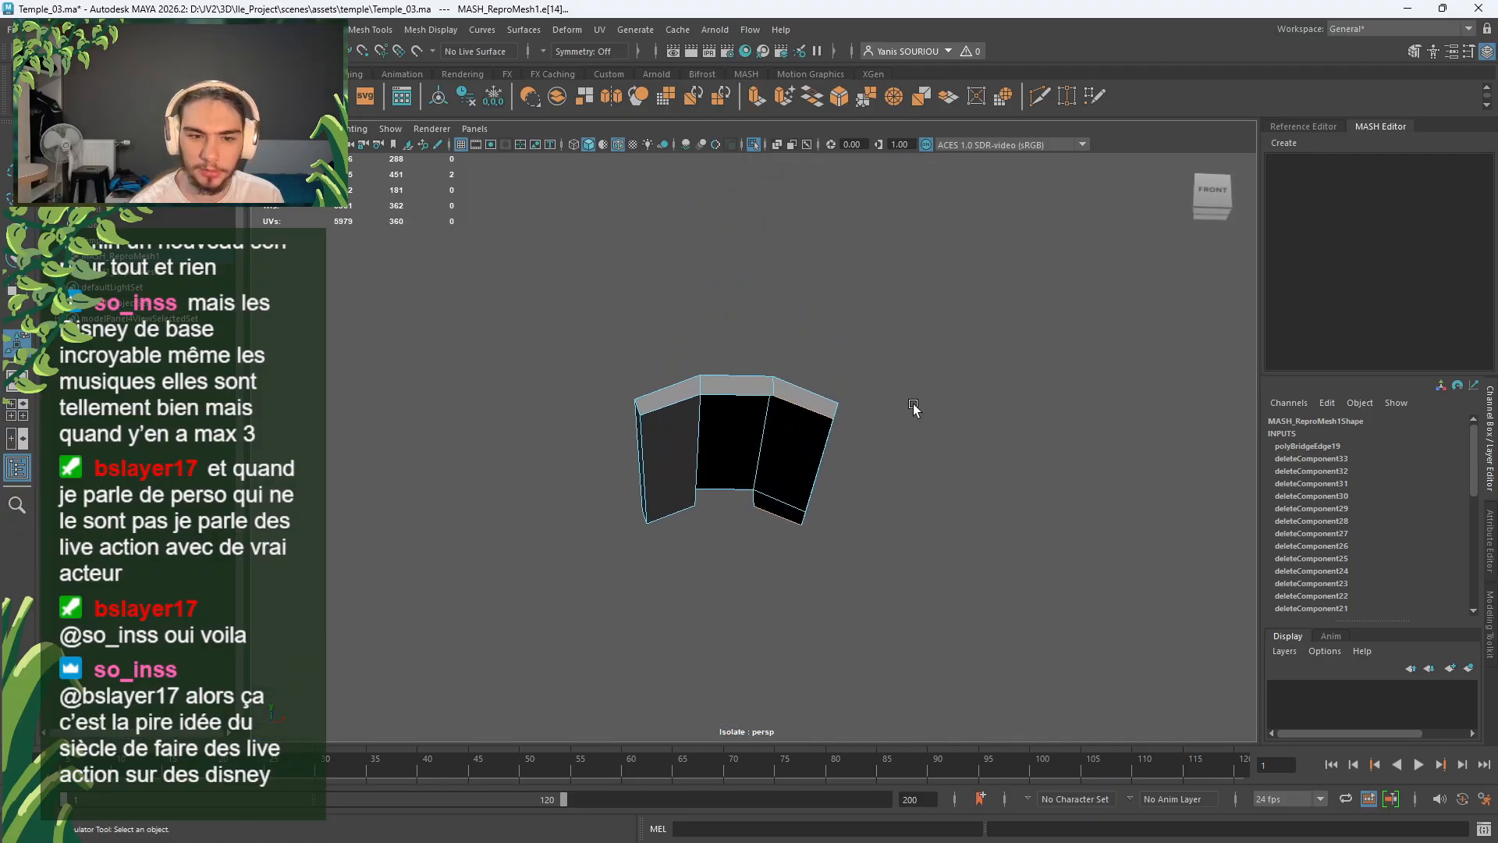
pyautogui.keyDown('shift'); pyautogui.moveTo(935, 381); pyautogui.dragTo(924, 569, button='right'); pyautogui.keyUp('shift')
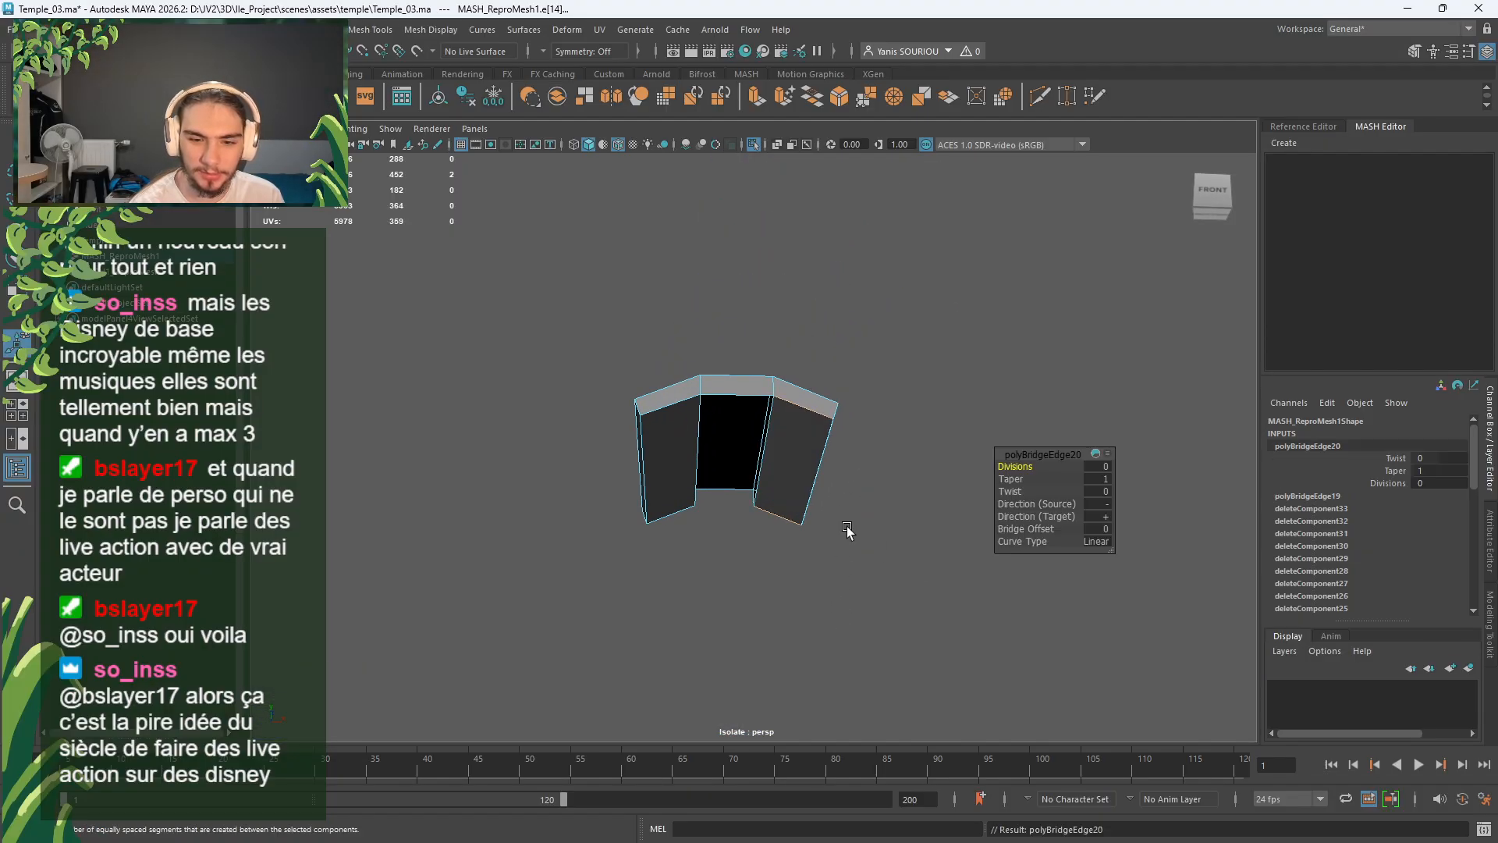
pyautogui.click(768, 477)
pyautogui.keyDown('shift'); pyautogui.click(697, 477); pyautogui.keyUp('shift')
pyautogui.keyDown('shift'); pyautogui.moveTo(945, 360); pyautogui.dragTo(959, 556, button='right'); pyautogui.keyUp('shift')
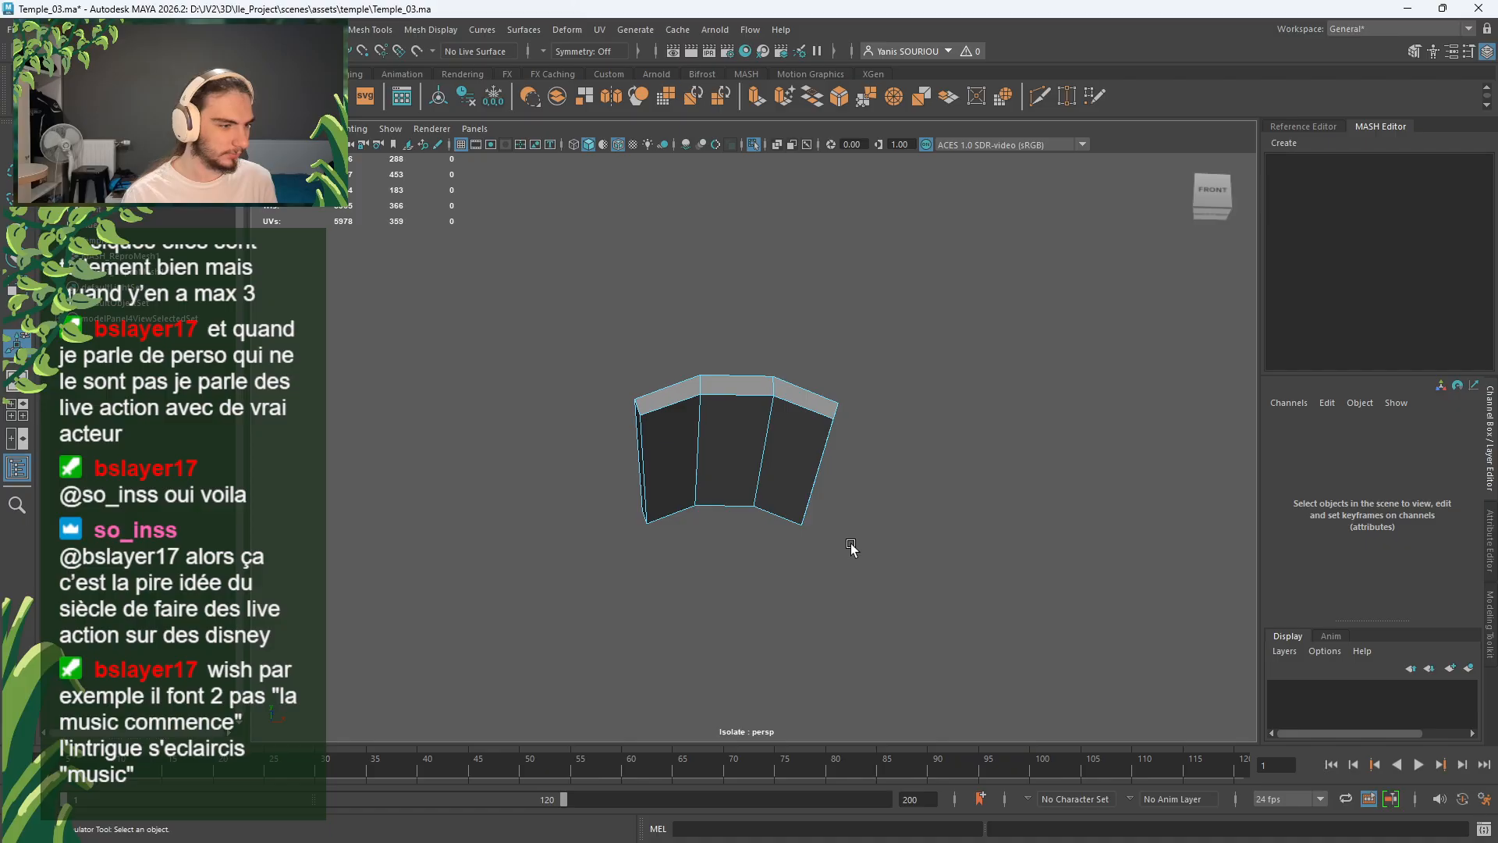
# Step: Show the whole temple again and select the roof tile panel
pyautogui.click(754, 146)
pyautogui.keyDown('alt'); pyautogui.moveTo(852, 316); pyautogui.dragTo(833, 445); pyautogui.keyUp('alt')
pyautogui.keyDown('alt'); pyautogui.moveTo(833, 444); pyautogui.dragTo(787, 365, button='middle'); pyautogui.keyUp('alt')
pyautogui.keyDown('alt'); pyautogui.moveTo(786, 365); pyautogui.dragTo(829, 378); pyautogui.keyUp('alt')
pyautogui.keyDown('alt'); pyautogui.moveTo(830, 378); pyautogui.dragTo(592, 343, button='middle'); pyautogui.keyUp('alt')
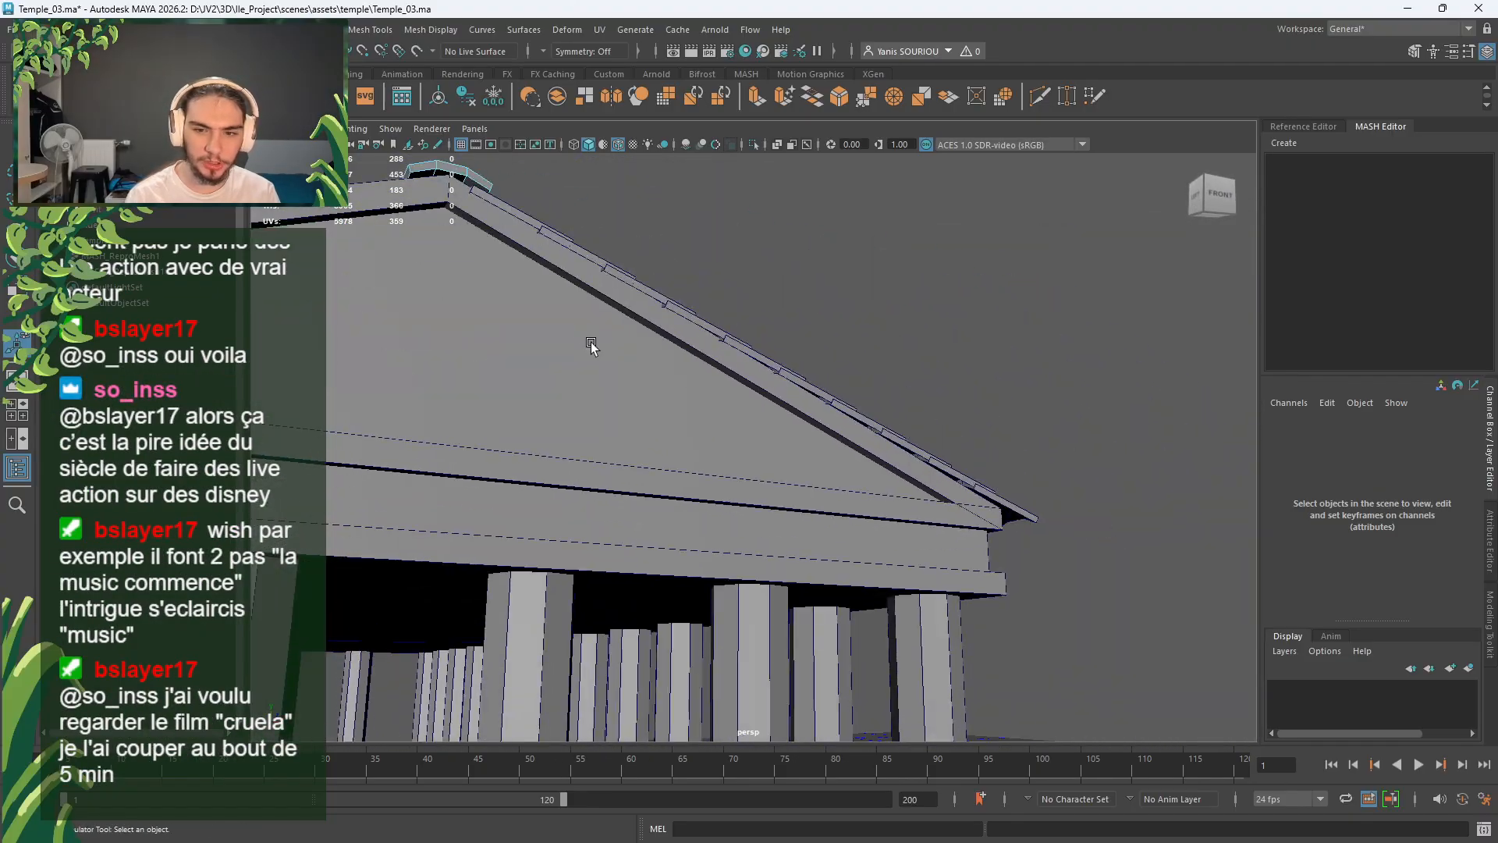
pyautogui.click(743, 344)
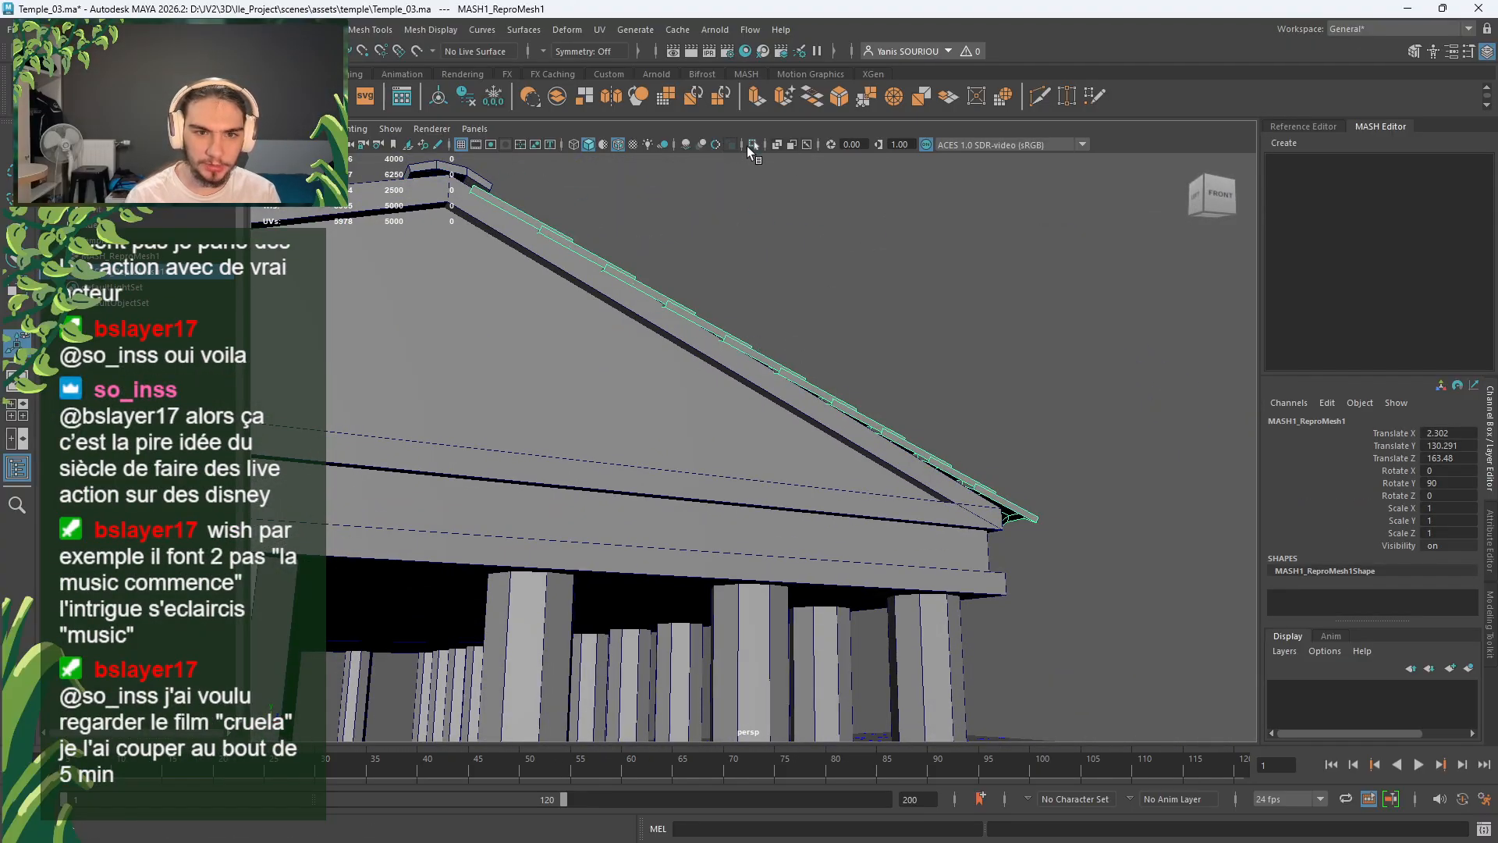
pyautogui.click(751, 145)
pyautogui.keyDown('alt'); pyautogui.moveTo(763, 382); pyautogui.dragTo(705, 391); pyautogui.keyUp('alt')
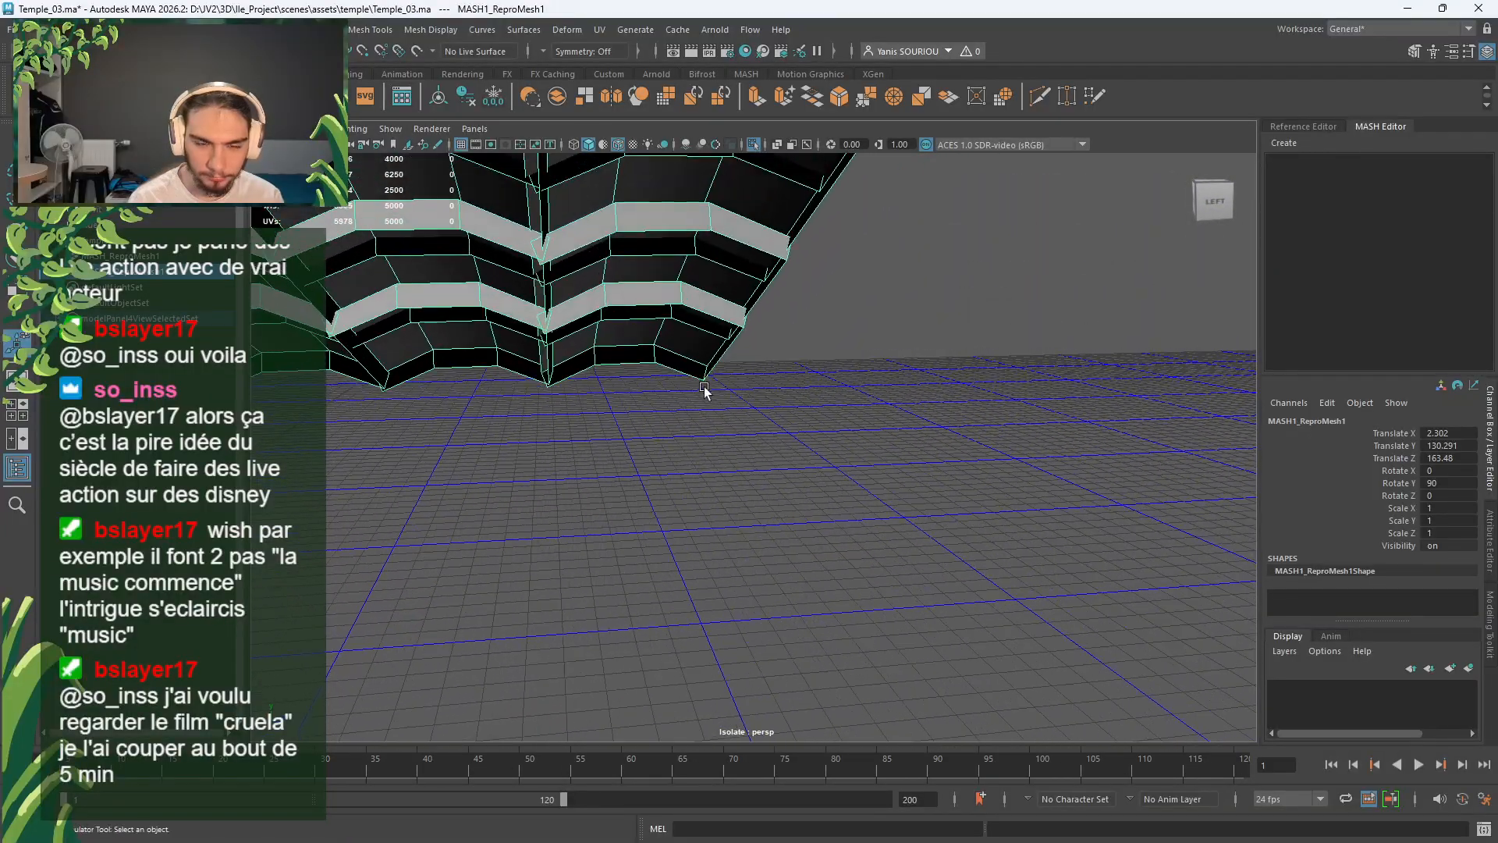
pyautogui.rightClick(661, 377)
pyautogui.moveTo(662, 376); pyautogui.dragTo(662, 405, button='right')
pyautogui.keyDown('alt'); pyautogui.moveTo(585, 347); pyautogui.dragTo(866, 402); pyautogui.keyUp('alt')
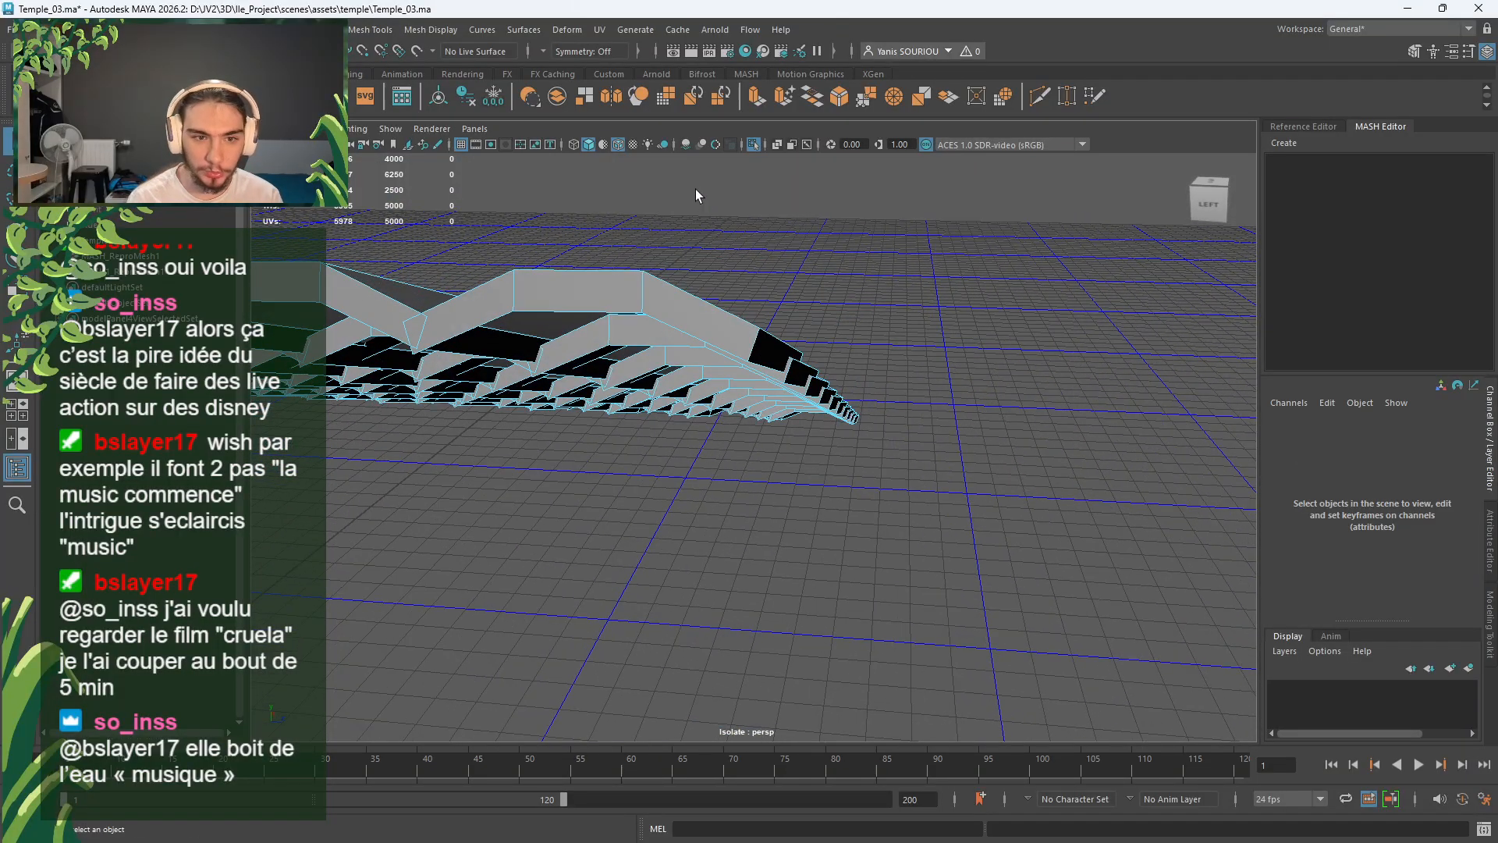
pyautogui.click(755, 146)
pyautogui.click(754, 146)
pyautogui.click(756, 147)
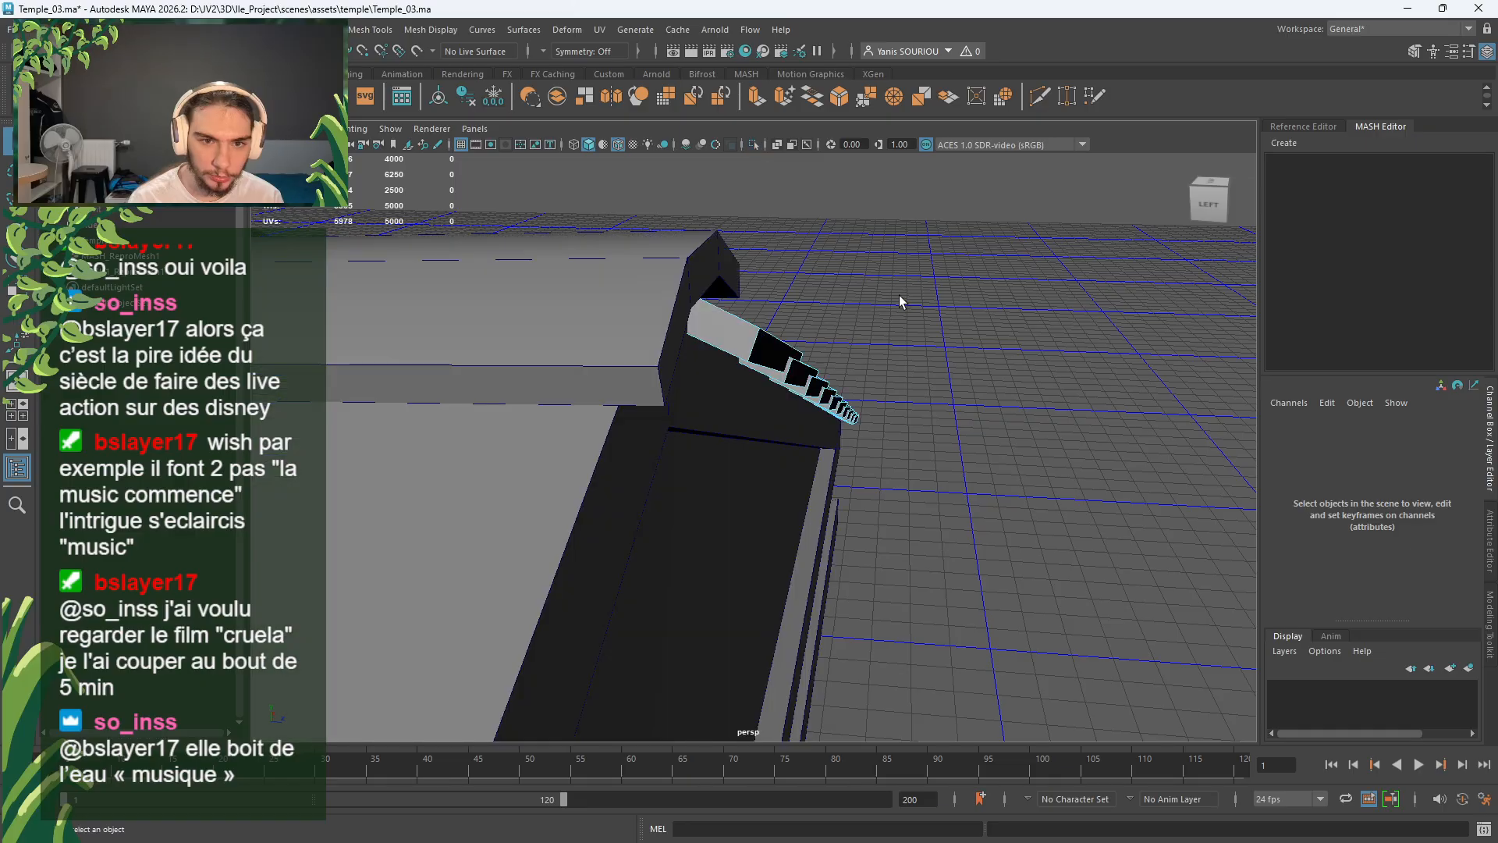
pyautogui.moveTo(899, 296); pyautogui.dragTo(975, 275, button='right')
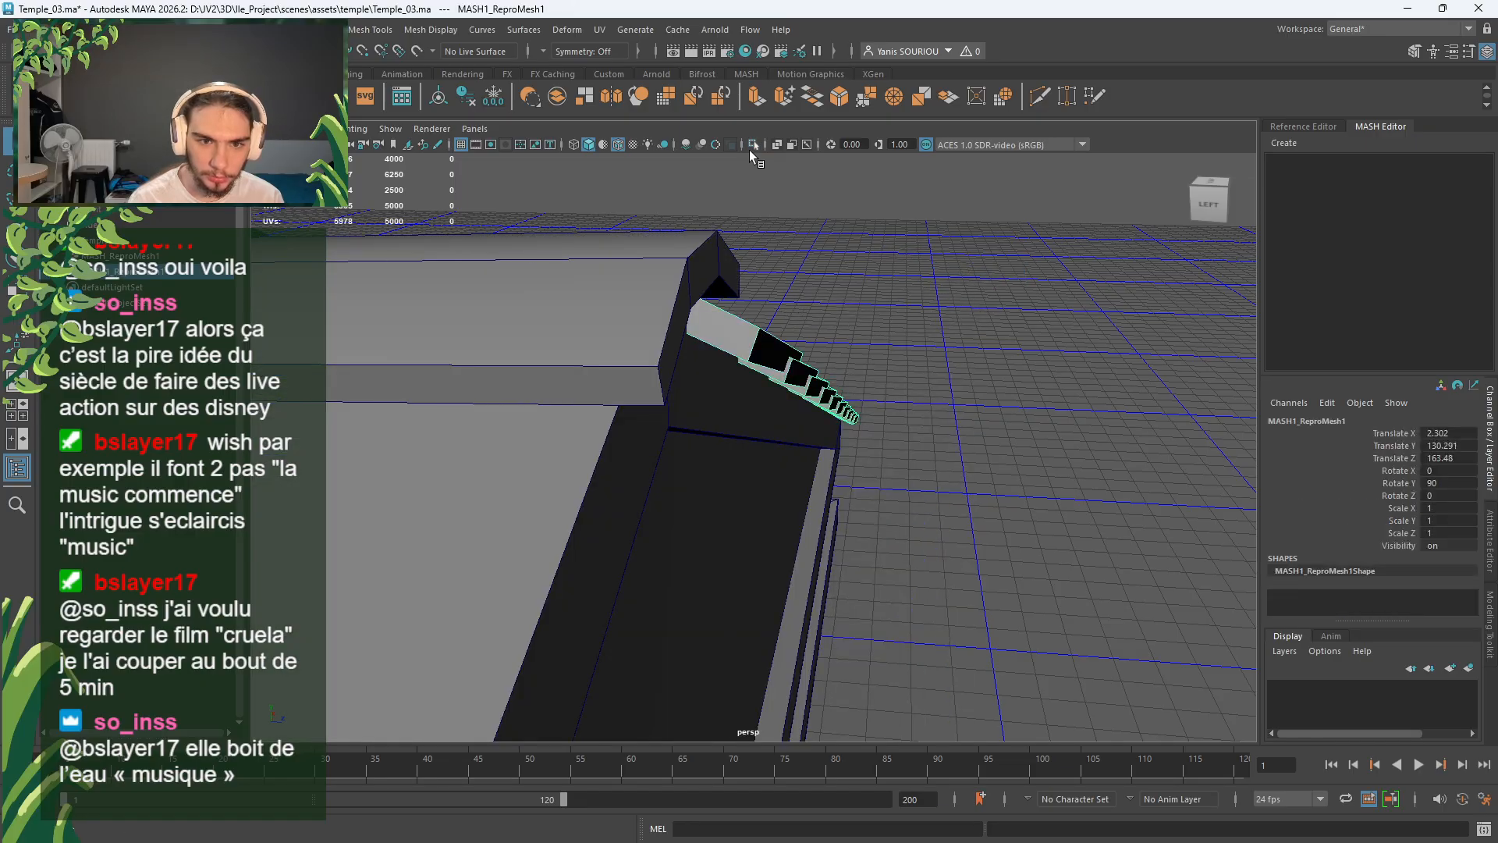
# Step: Isolate the tile panel with its ridge-side end in view and switch it to face selection
pyautogui.keyDown('alt'); pyautogui.moveTo(803, 264); pyautogui.dragTo(679, 227); pyautogui.keyUp('alt')
pyautogui.keyDown('alt'); pyautogui.moveTo(678, 226); pyautogui.dragTo(802, 328, button='middle'); pyautogui.keyUp('alt')
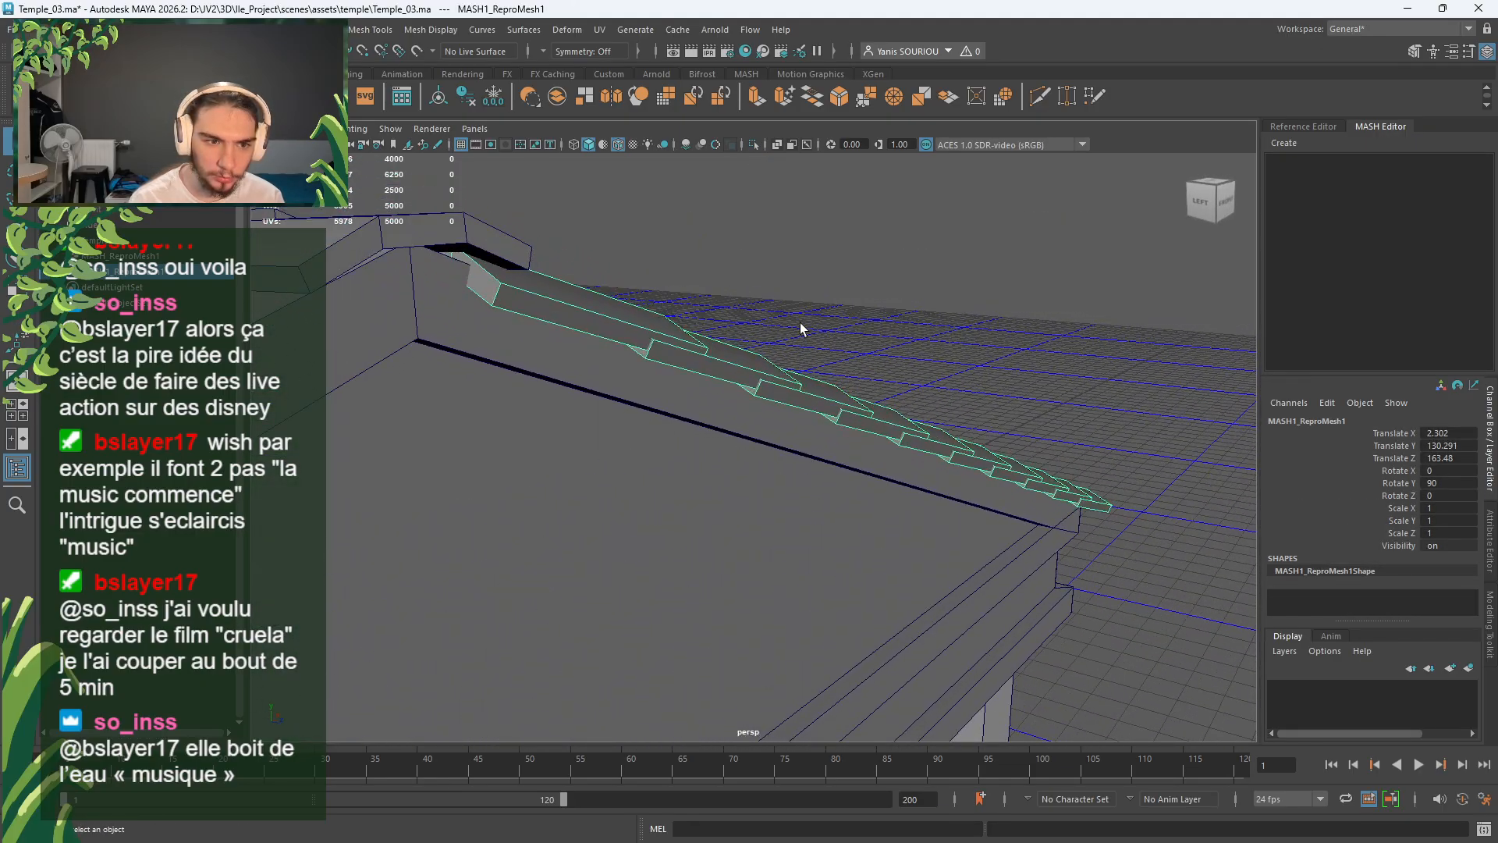
pyautogui.click(754, 144)
pyautogui.press('f')
pyautogui.rightClick(721, 268)
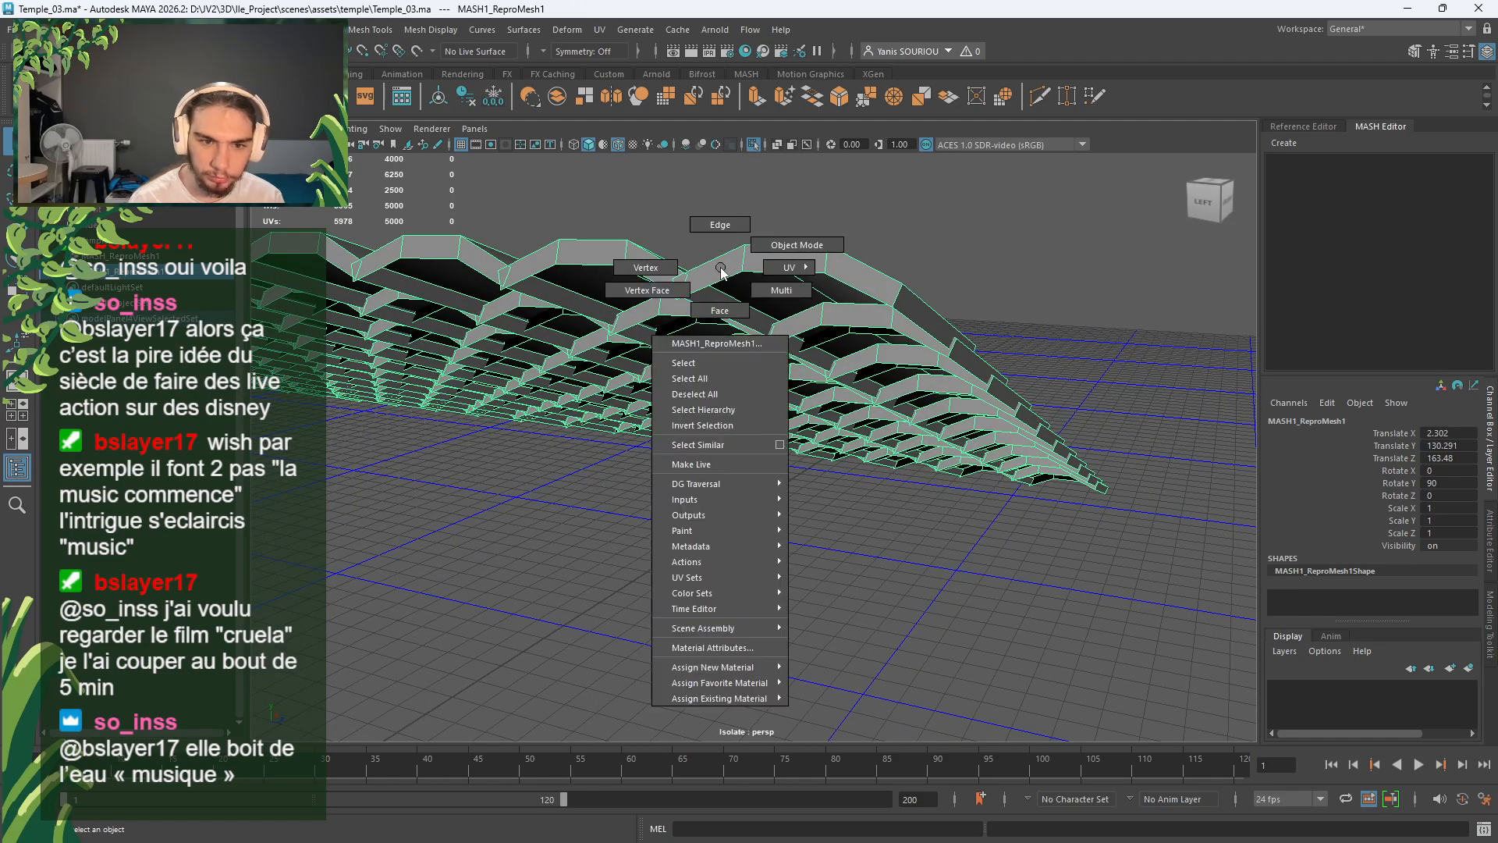
pyautogui.moveTo(721, 268); pyautogui.dragTo(718, 301, button='right')
# Step: Delete four adjacent end-cap faces on the tile panel's ridge-side row, exit isolation and return the panel to object mode
pyautogui.click(704, 276)
pyautogui.keyDown('shift'); pyautogui.click(652, 266); pyautogui.keyUp('shift')
pyautogui.keyDown('shift'); pyautogui.click(599, 253); pyautogui.keyUp('shift')
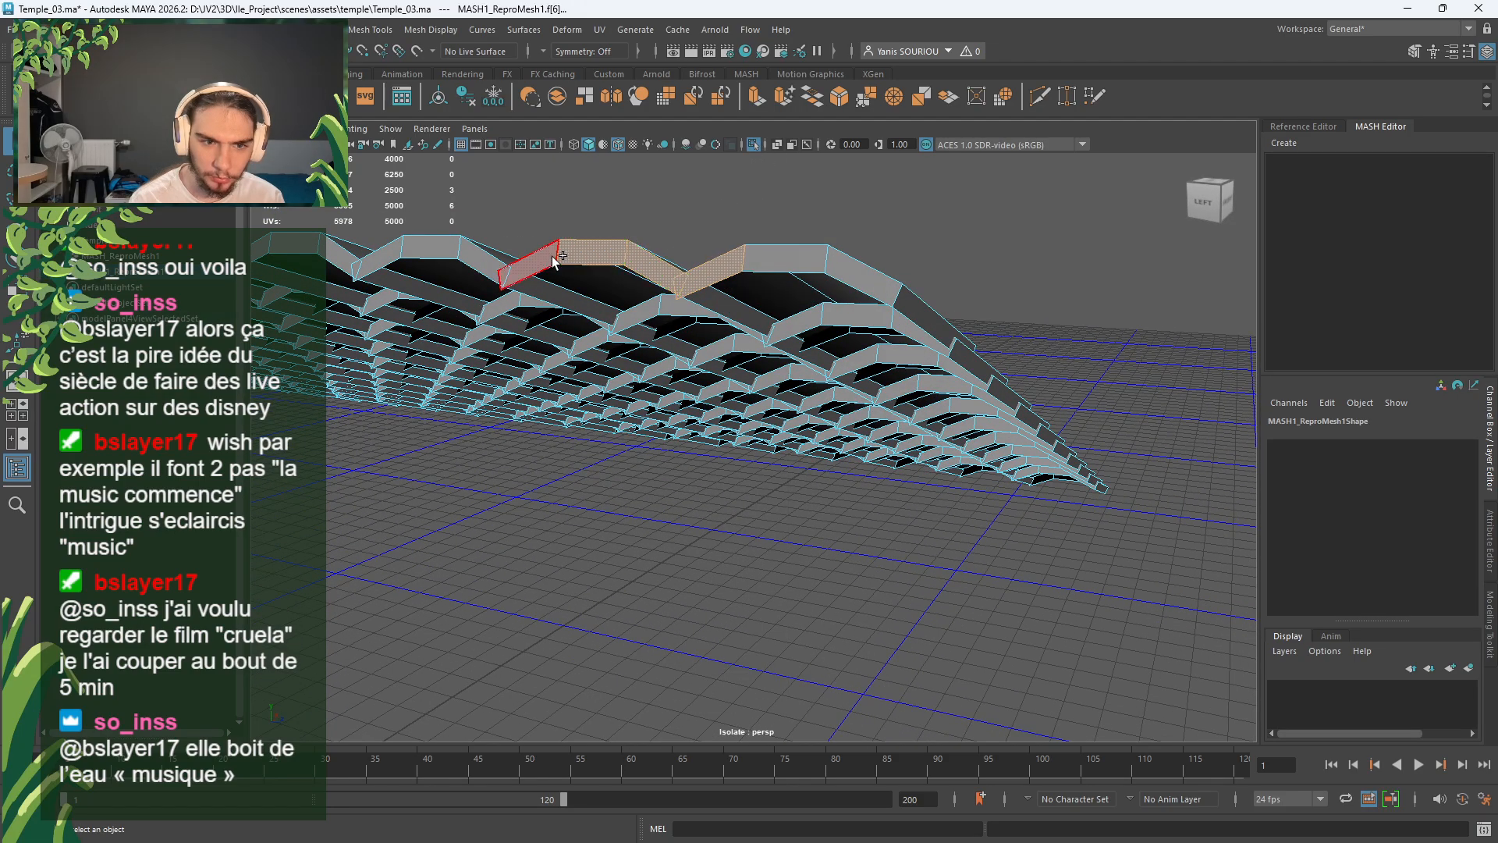
pyautogui.keyDown('shift'); pyautogui.click(555, 260); pyautogui.keyUp('shift')
pyautogui.click(753, 144)
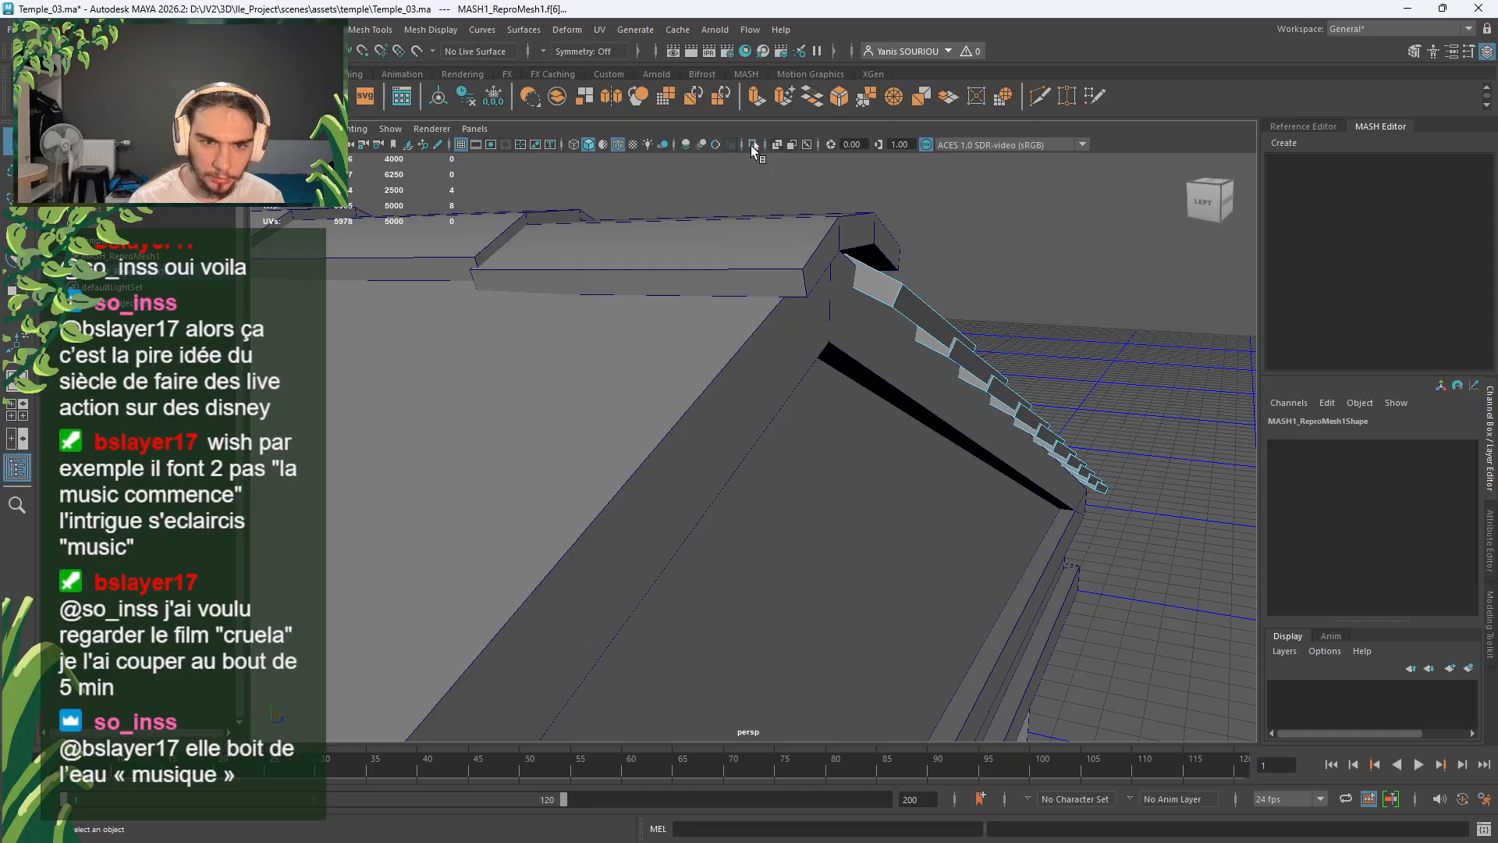
pyautogui.click(751, 144)
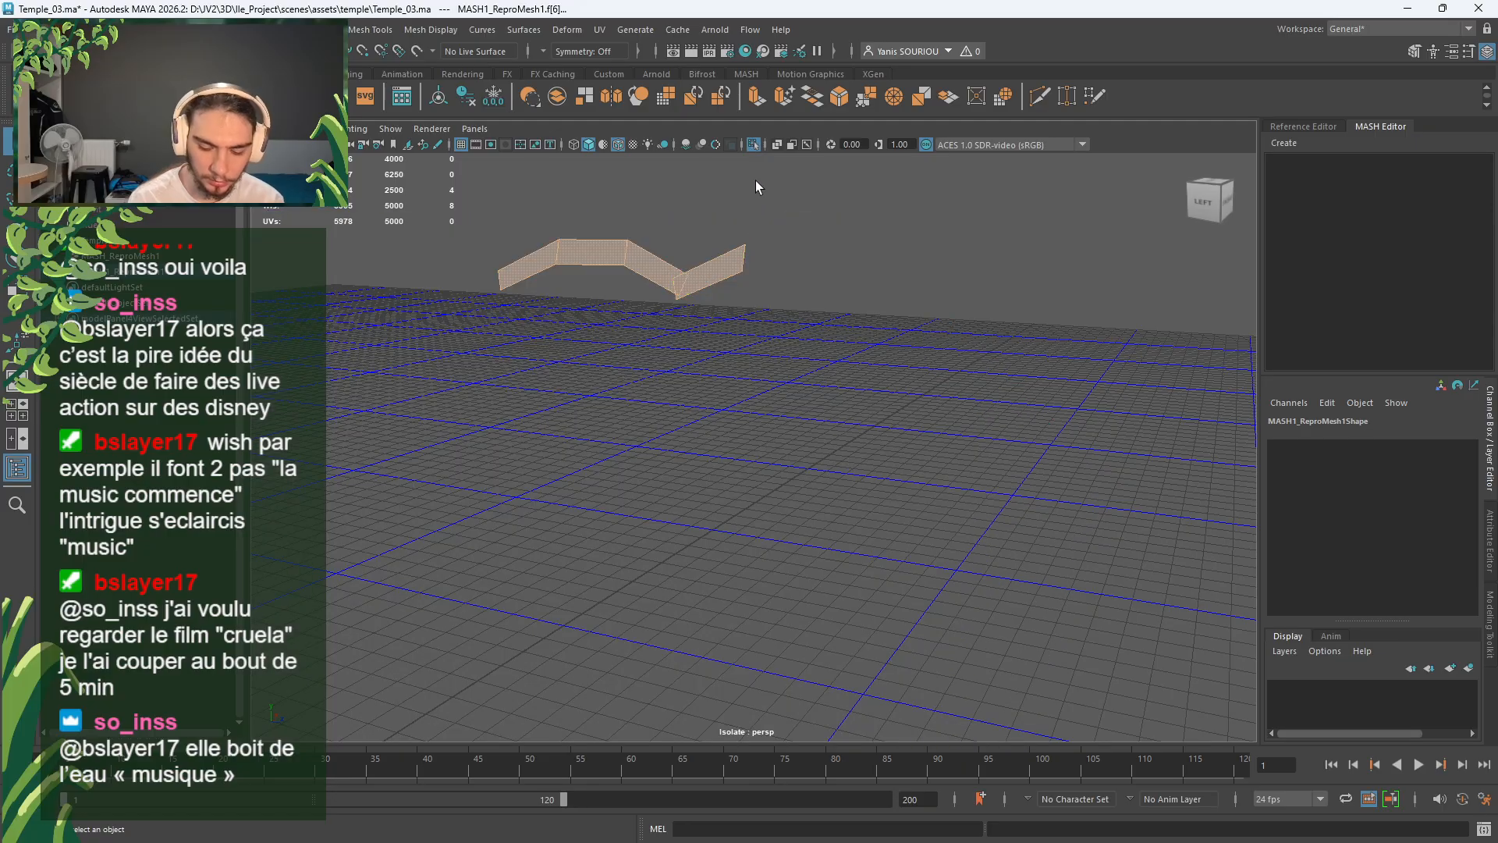
pyautogui.click(755, 180)
pyautogui.click(752, 144)
pyautogui.moveTo(980, 304); pyautogui.dragTo(1053, 285, button='right')
pyautogui.keyDown('alt'); pyautogui.moveTo(990, 301); pyautogui.dragTo(732, 415); pyautogui.keyUp('alt')
pyautogui.keyDown('alt'); pyautogui.moveTo(747, 466); pyautogui.dragTo(659, 471); pyautogui.keyUp('alt')
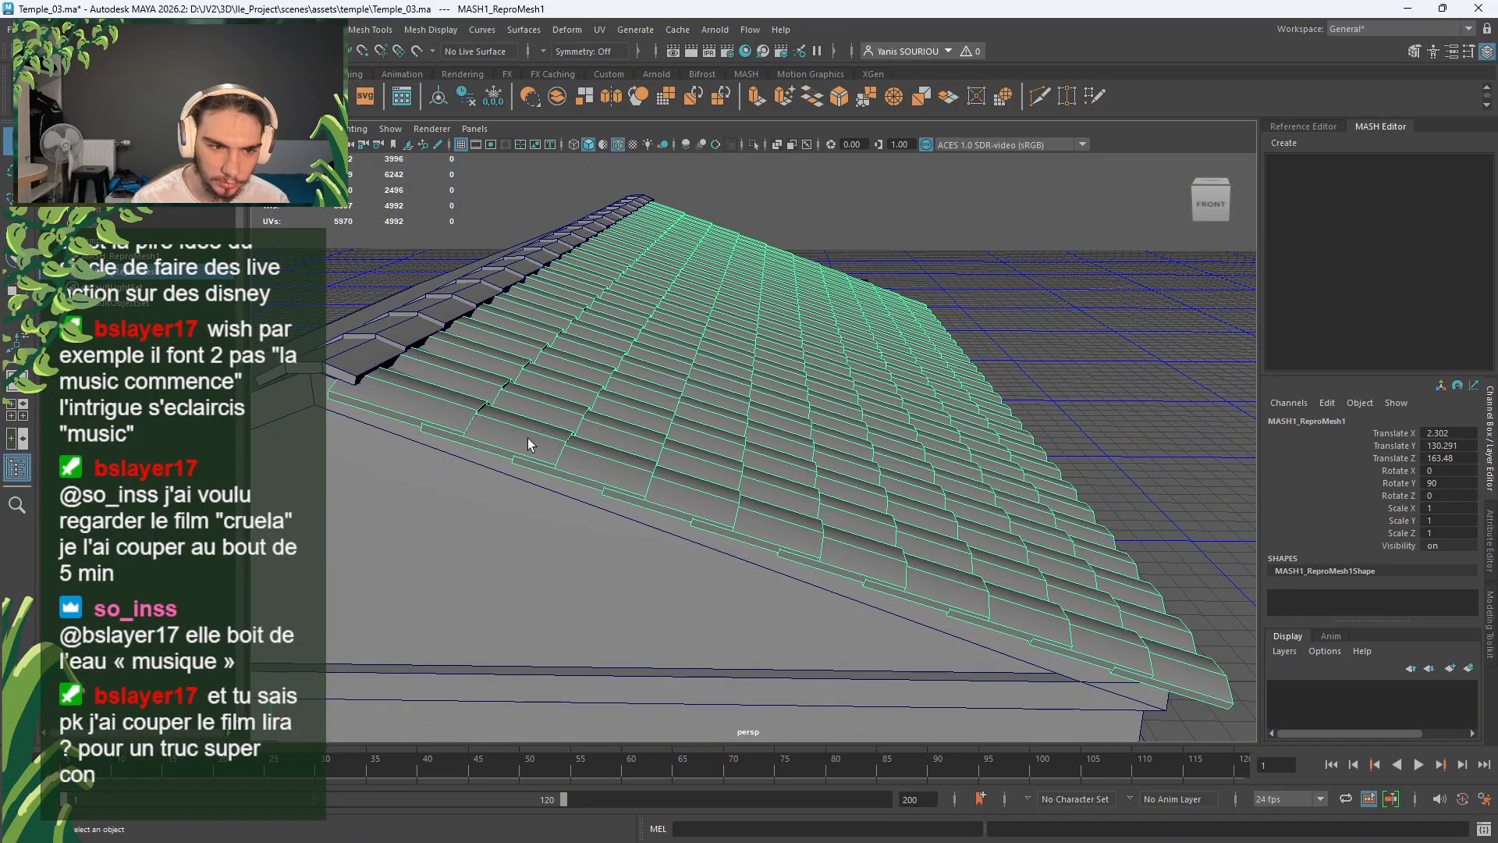
pyautogui.keyDown('alt'); pyautogui.moveTo(564, 414); pyautogui.dragTo(523, 409); pyautogui.keyUp('alt')
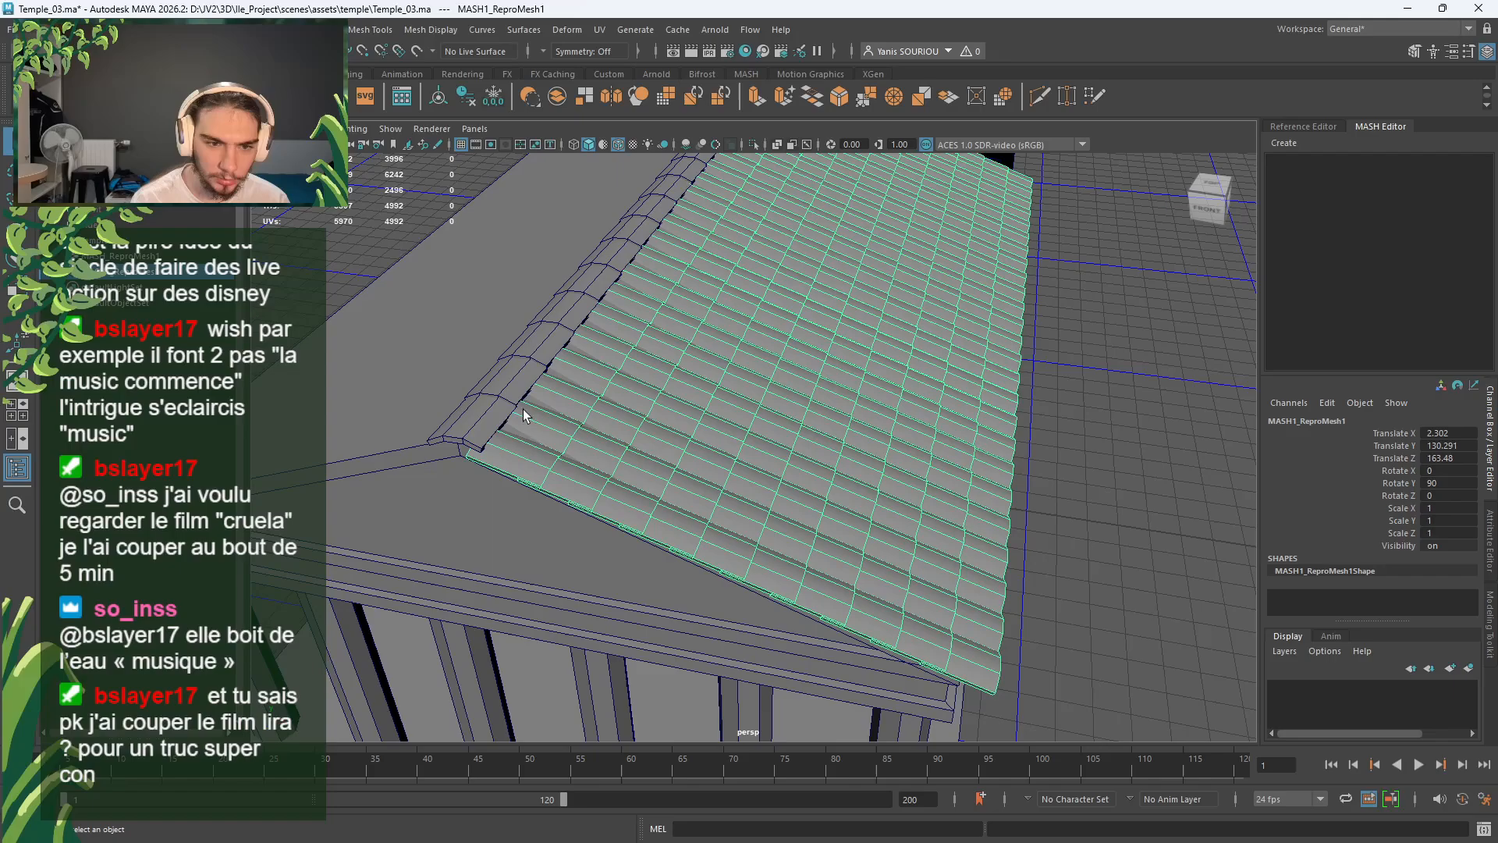
pyautogui.click(415, 345)
pyautogui.moveTo(423, 340); pyautogui.dragTo(477, 377, button='right')
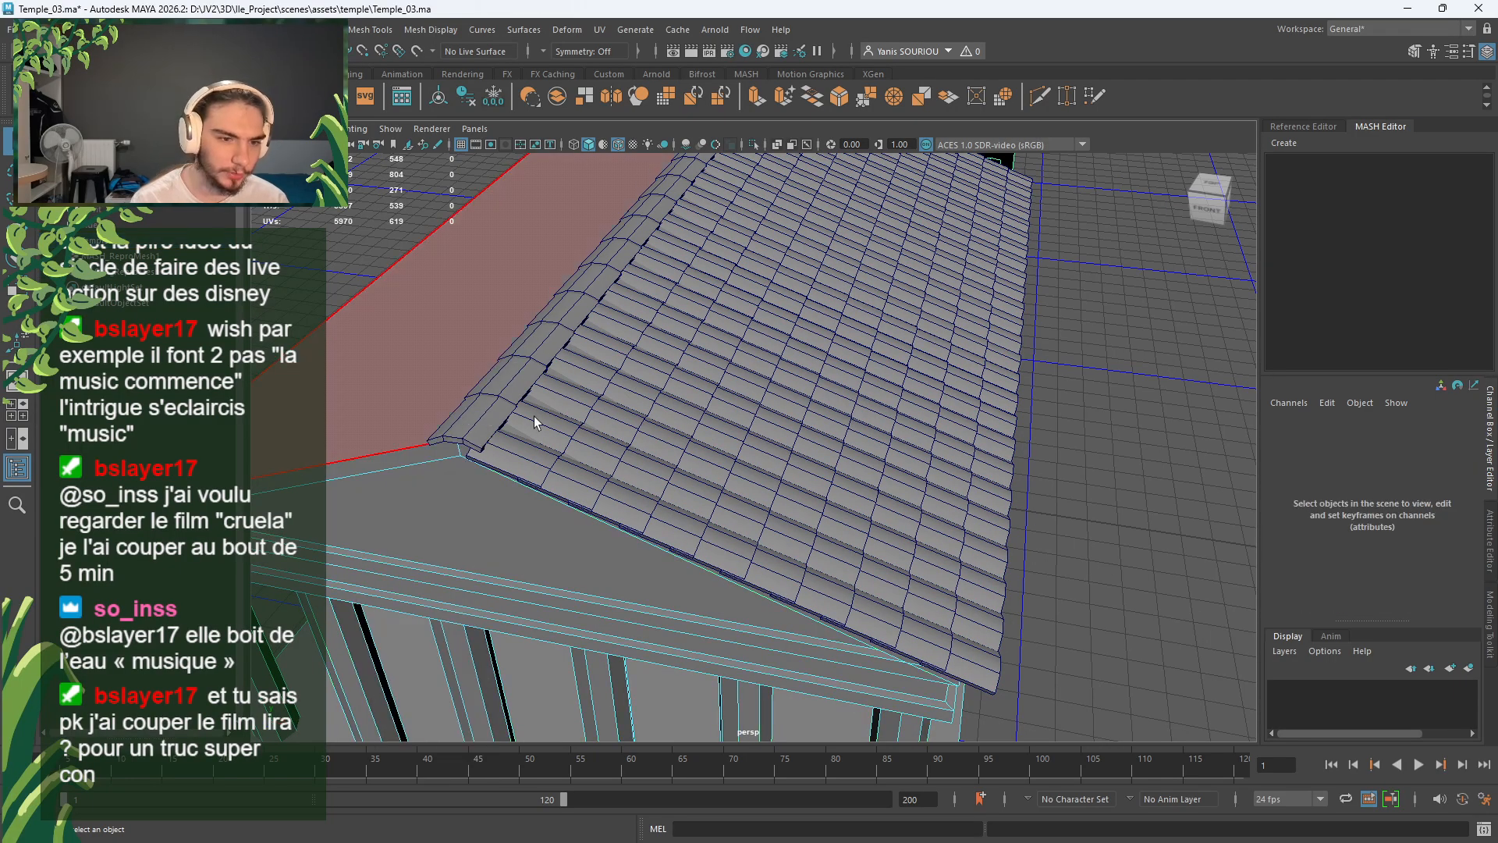
pyautogui.moveTo(671, 423); pyautogui.dragTo(749, 381, button='right')
pyautogui.click(749, 381)
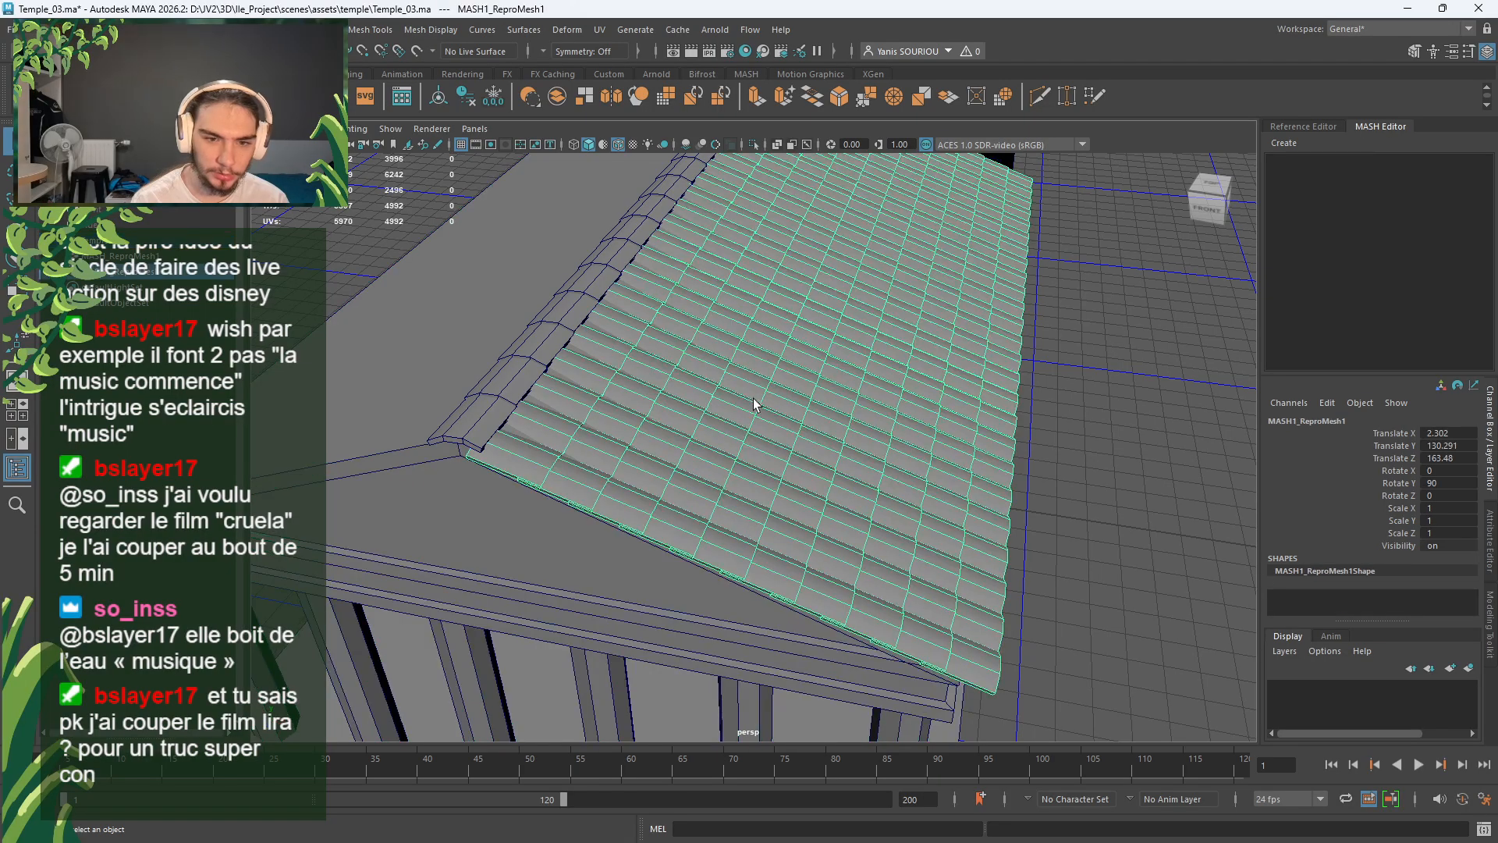
# Step: Examine how the tile panel fits the roof along its eave, corner and ridge
pyautogui.keyDown('alt'); pyautogui.moveTo(749, 381); pyautogui.dragTo(593, 314); pyautogui.keyUp('alt')
pyautogui.keyDown('alt'); pyautogui.moveTo(863, 308); pyautogui.dragTo(800, 370); pyautogui.keyUp('alt')
pyautogui.scroll(5, 800, 369)
pyautogui.keyDown('alt'); pyautogui.moveTo(605, 382); pyautogui.dragTo(646, 411); pyautogui.keyUp('alt')
pyautogui.scroll(12, 641, 412)
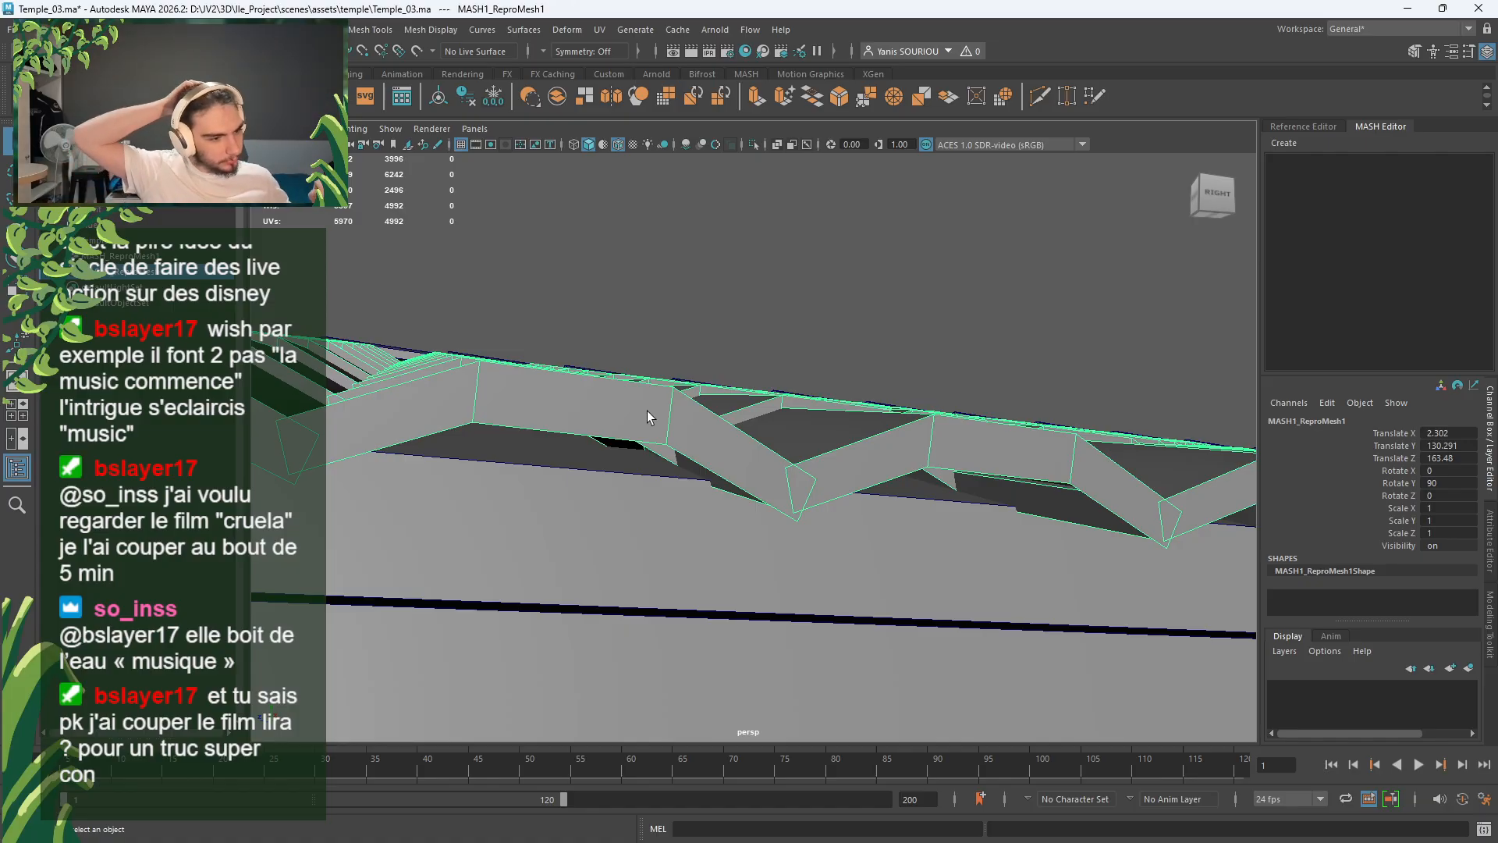
pyautogui.keyDown('alt'); pyautogui.moveTo(647, 411); pyautogui.dragTo(655, 414); pyautogui.keyUp('alt')
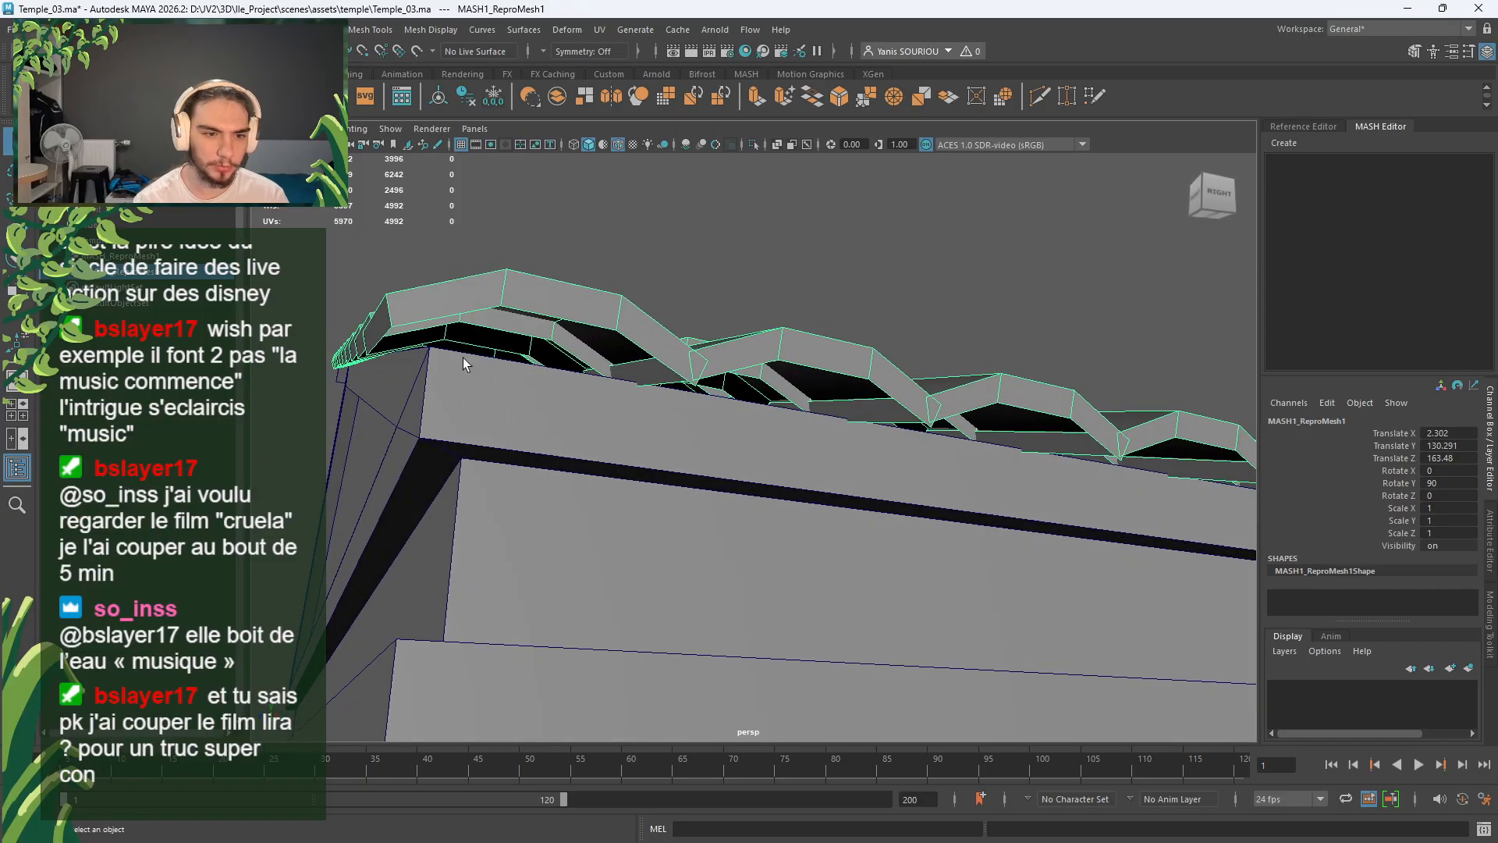
pyautogui.keyDown('alt'); pyautogui.moveTo(462, 357); pyautogui.dragTo(474, 354); pyautogui.keyUp('alt')
pyautogui.keyDown('alt'); pyautogui.moveTo(588, 292); pyautogui.dragTo(810, 484); pyautogui.keyUp('alt')
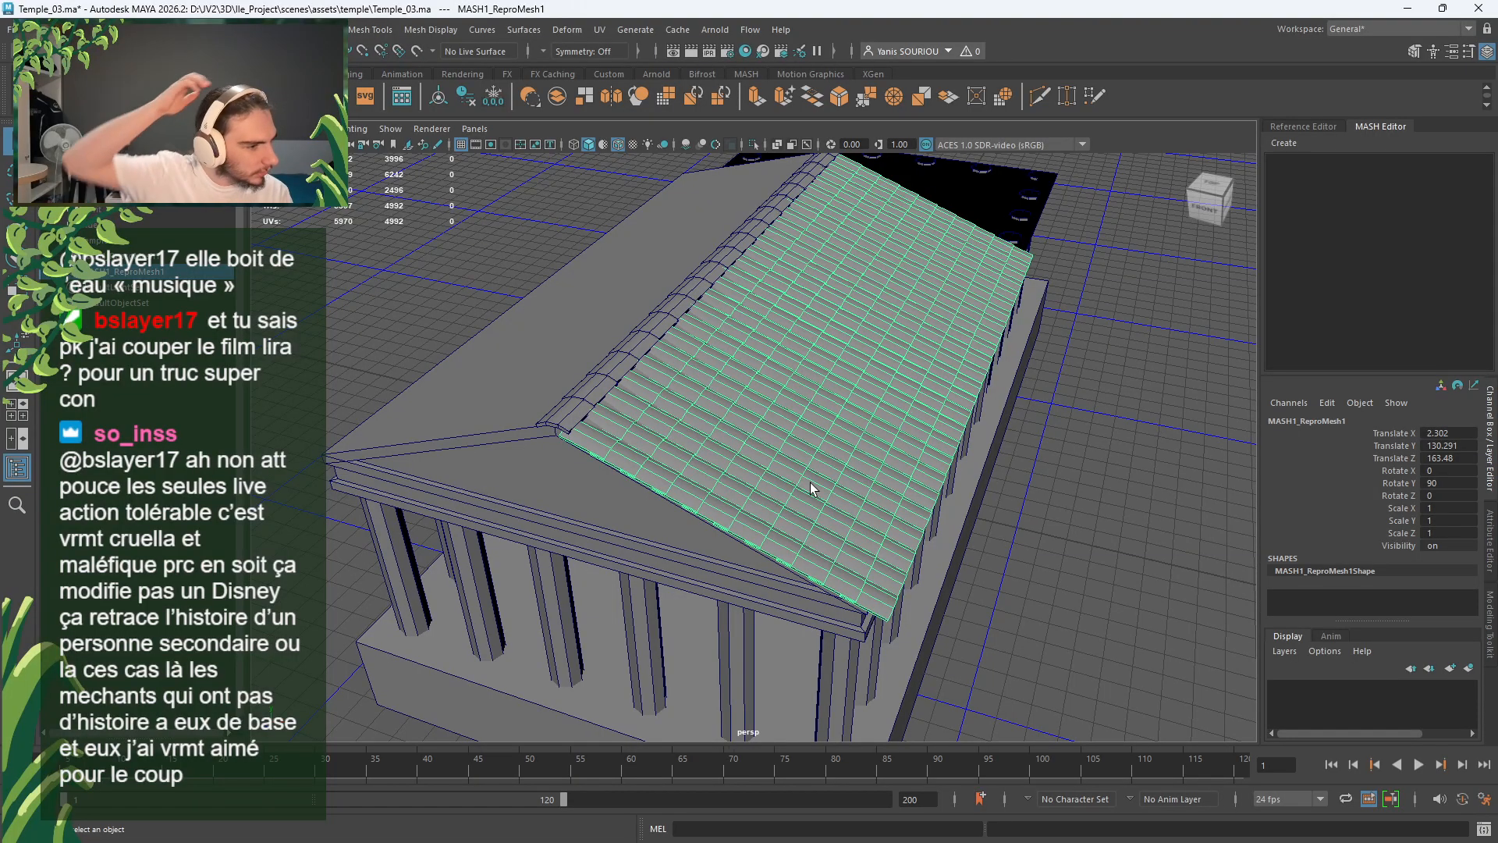
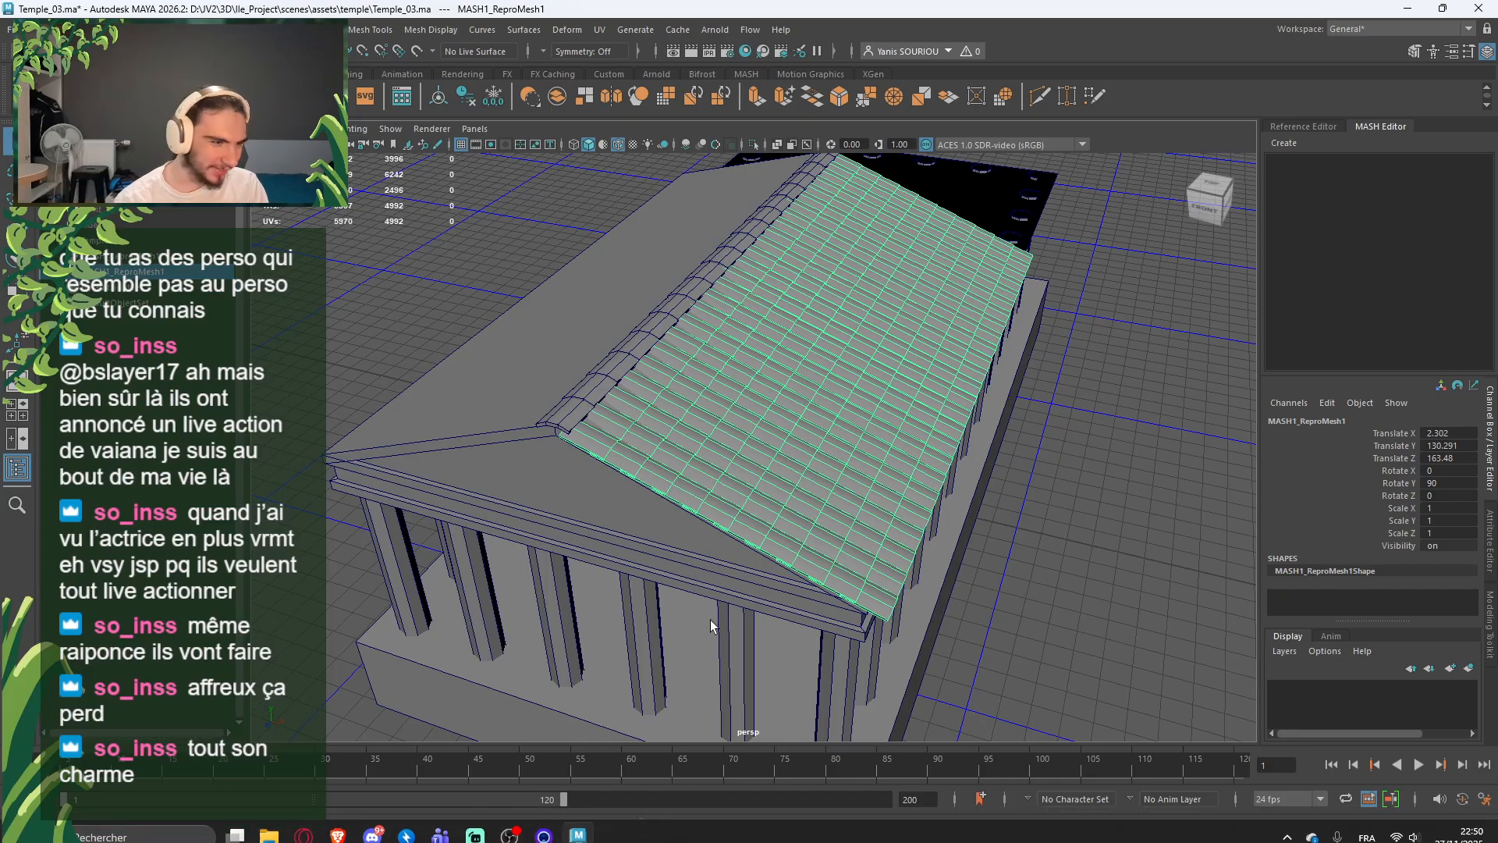
pyautogui.scroll(2, 713, 613)
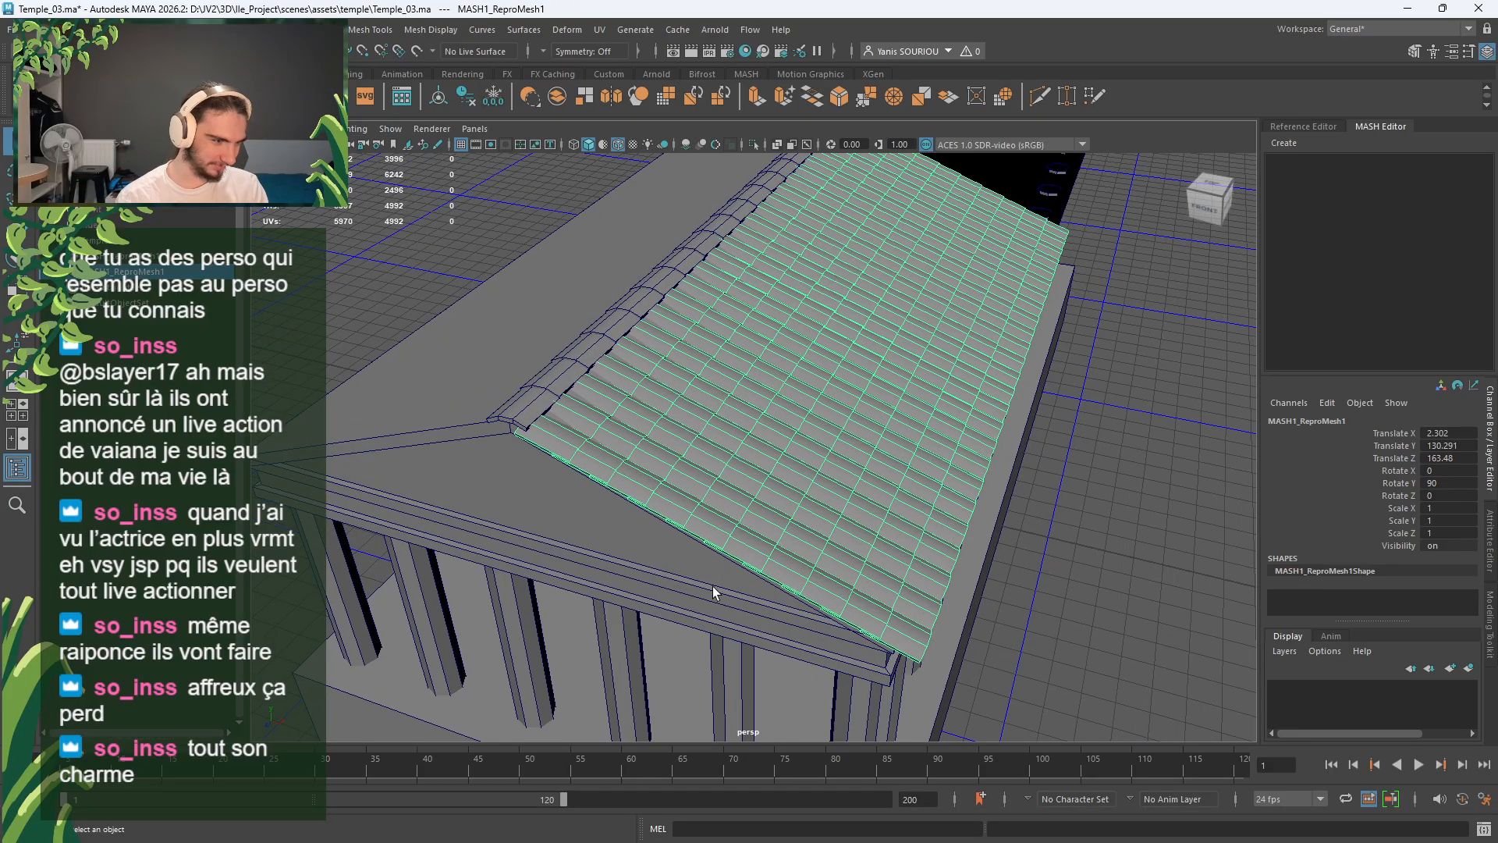
pyautogui.keyDown('alt'); pyautogui.moveTo(713, 586); pyautogui.dragTo(747, 323); pyautogui.keyUp('alt')
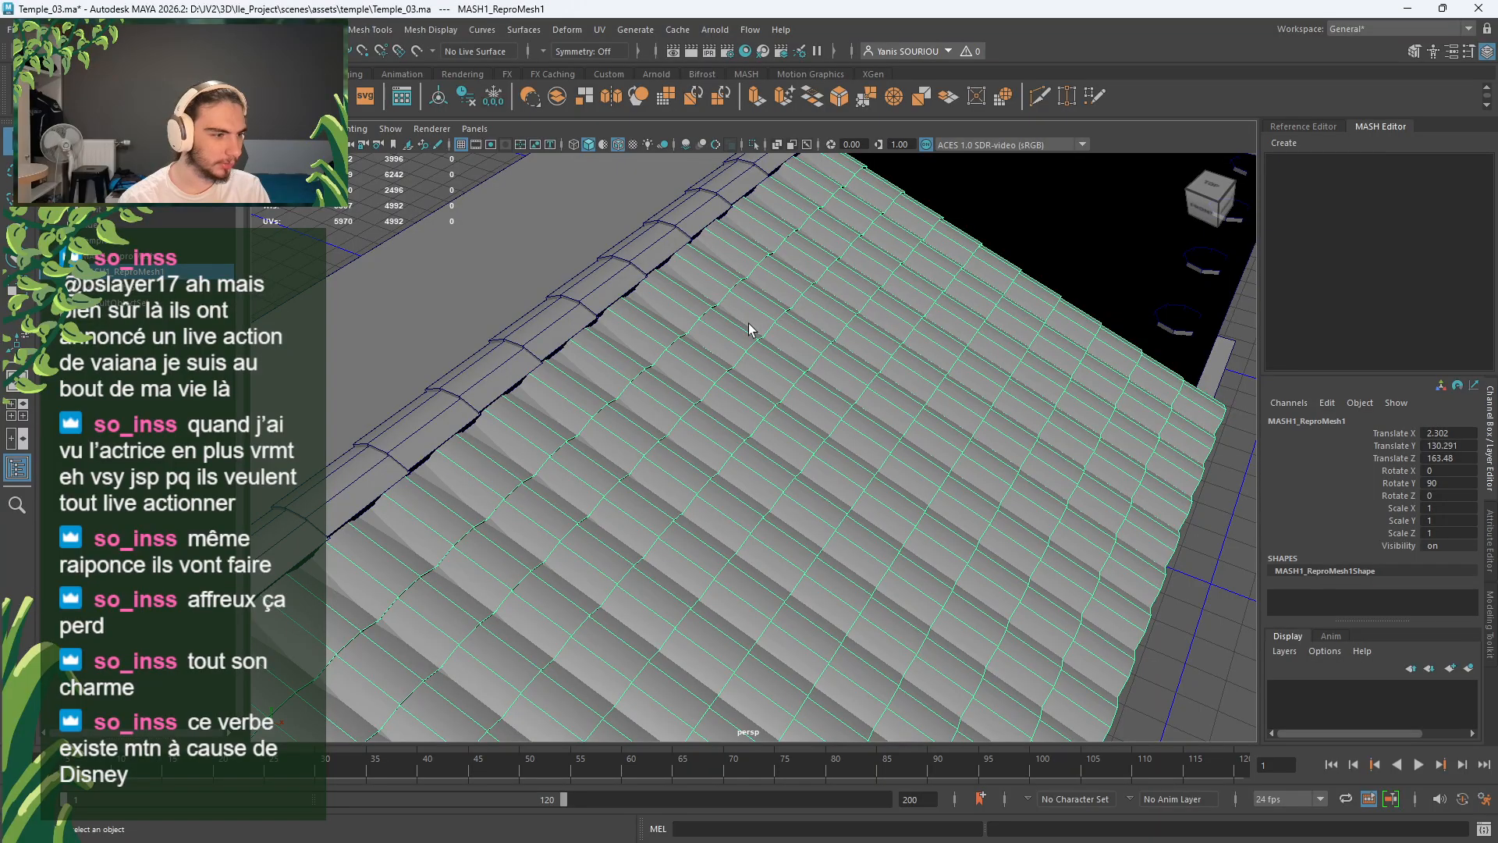
pyautogui.scroll(-2, 748, 323)
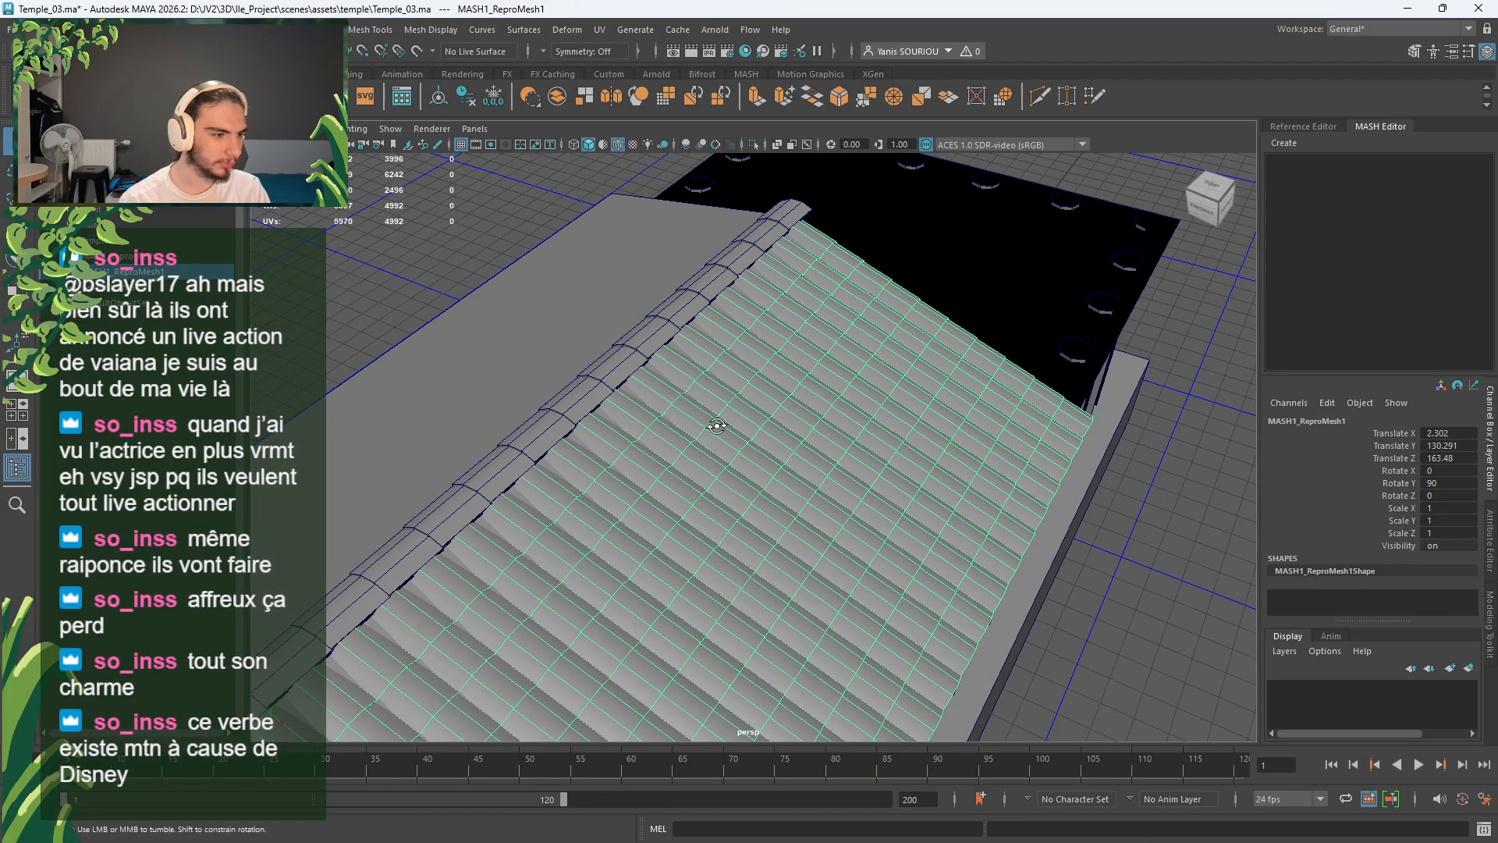
# Step: Isolate the tile panel with its underside and open tile ends in view, and switch it to component selection
pyautogui.keyDown('alt'); pyautogui.moveTo(713, 425); pyautogui.dragTo(788, 409); pyautogui.keyUp('alt')
pyautogui.moveTo(739, 260); pyautogui.dragTo(809, 235, button='right')
pyautogui.click(753, 145)
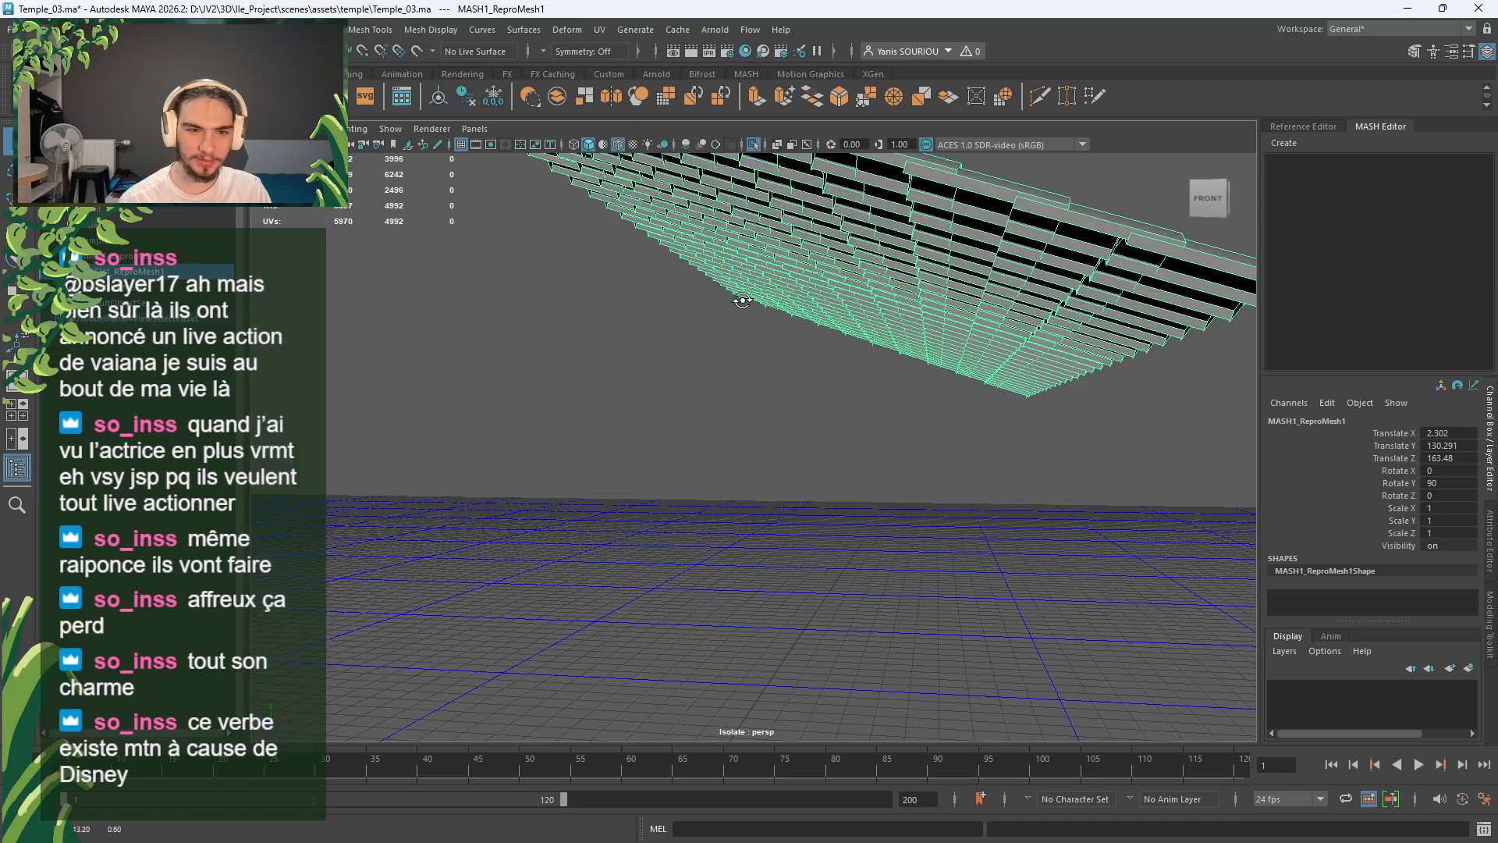
pyautogui.keyDown('alt'); pyautogui.moveTo(858, 335); pyautogui.dragTo(815, 316); pyautogui.keyUp('alt')
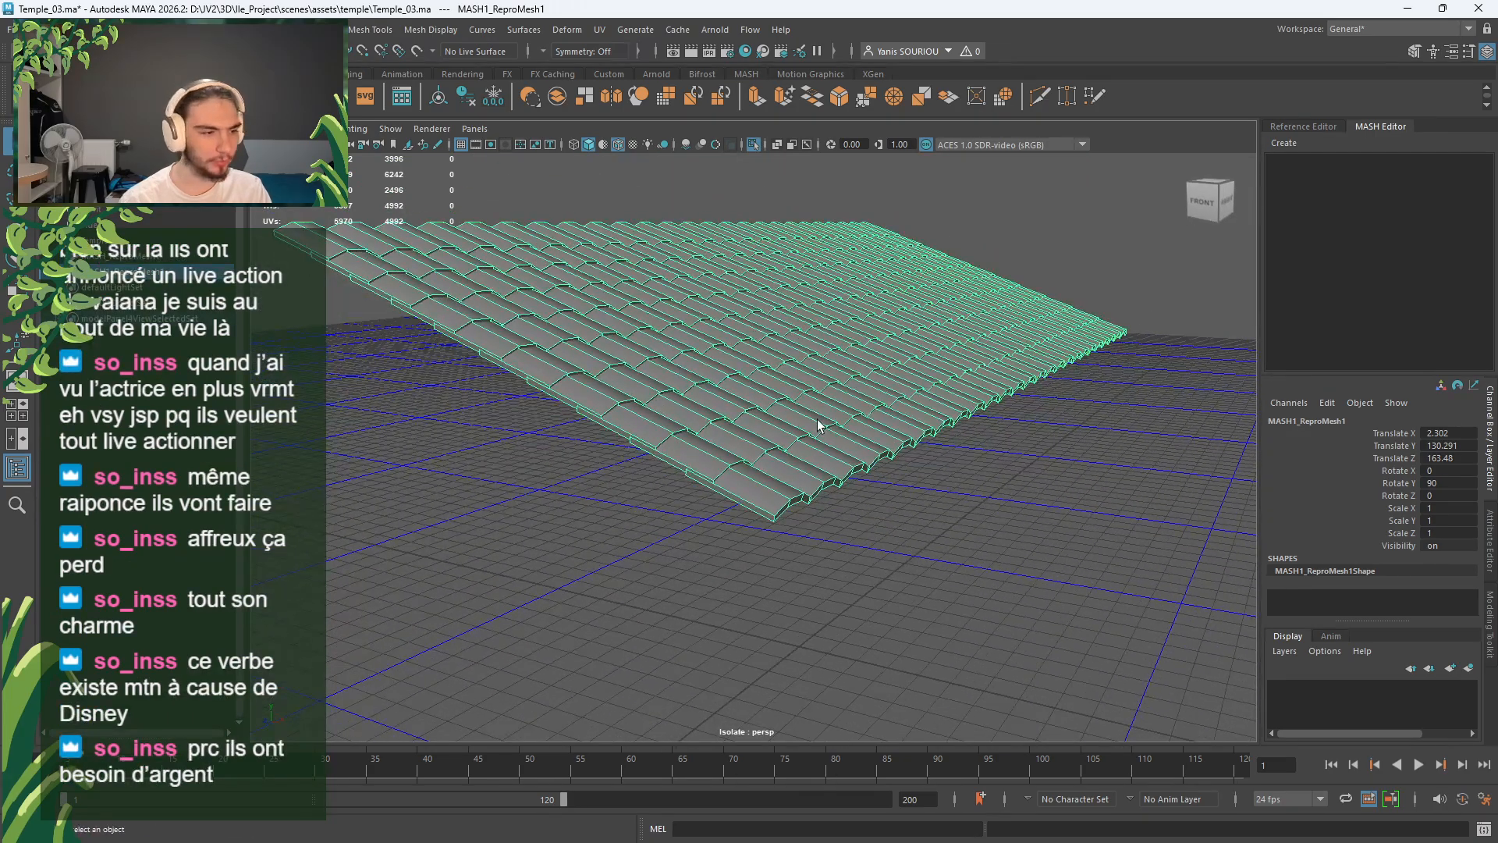
pyautogui.keyDown('alt'); pyautogui.moveTo(769, 552); pyautogui.dragTo(676, 290); pyautogui.keyUp('alt')
pyautogui.moveTo(676, 290); pyautogui.dragTo(677, 338, button='right')
pyautogui.scroll(-3, 678, 332)
pyautogui.keyDown('alt'); pyautogui.moveTo(677, 331); pyautogui.dragTo(667, 380, button='middle'); pyautogui.keyUp('alt')
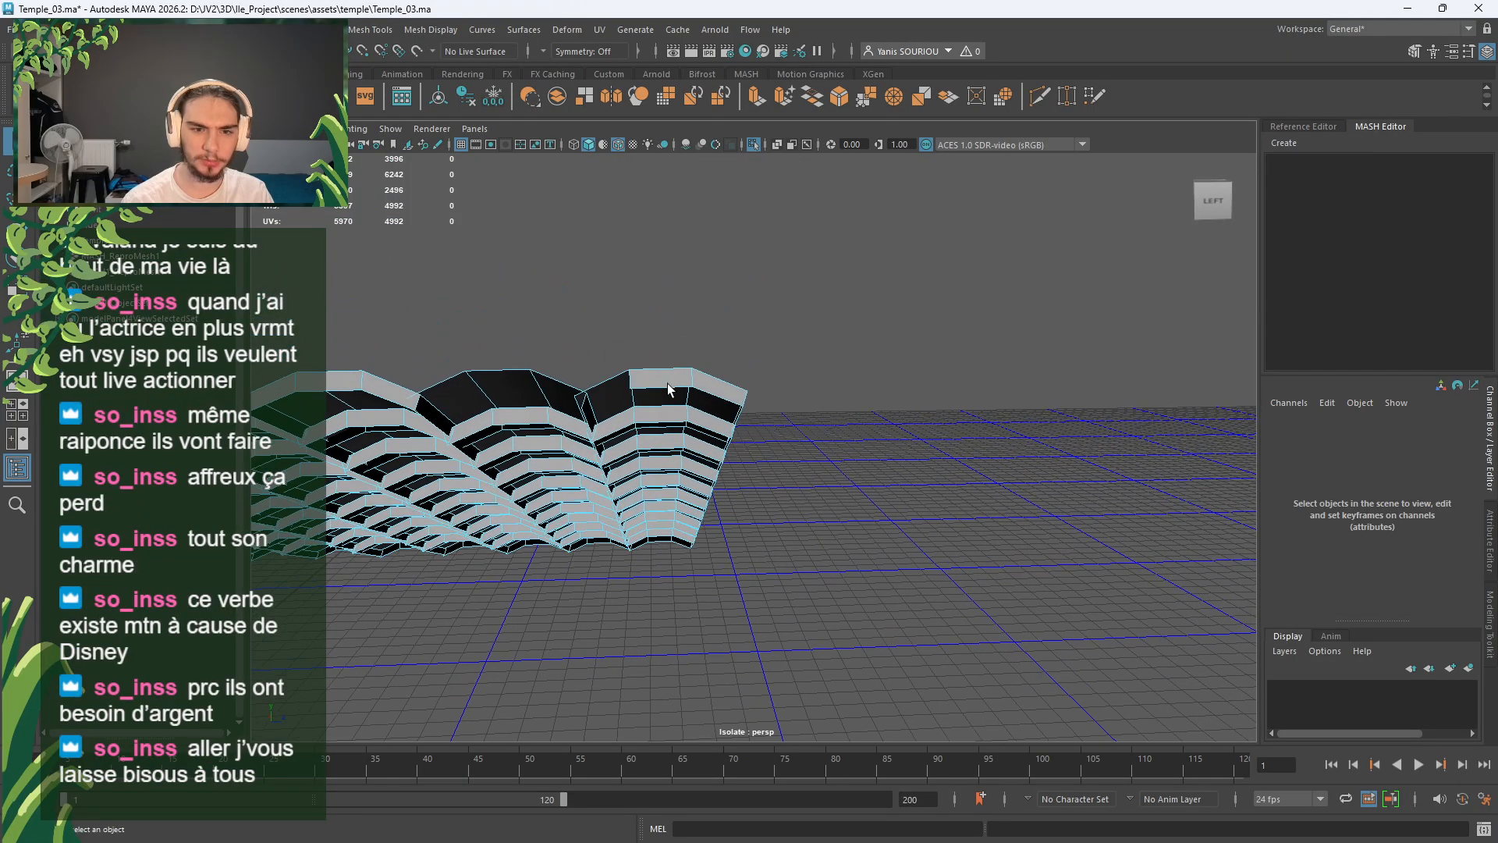
# Step: Bridge two open side edges on the panel's underside in edge selection, and select the next open edge along that side
pyautogui.scroll(3, 669, 380)
pyautogui.click(682, 327)
pyautogui.moveTo(682, 335); pyautogui.dragTo(682, 293, button='right')
pyautogui.click(682, 320)
pyautogui.keyDown('shift'); pyautogui.click(660, 409); pyautogui.keyUp('shift')
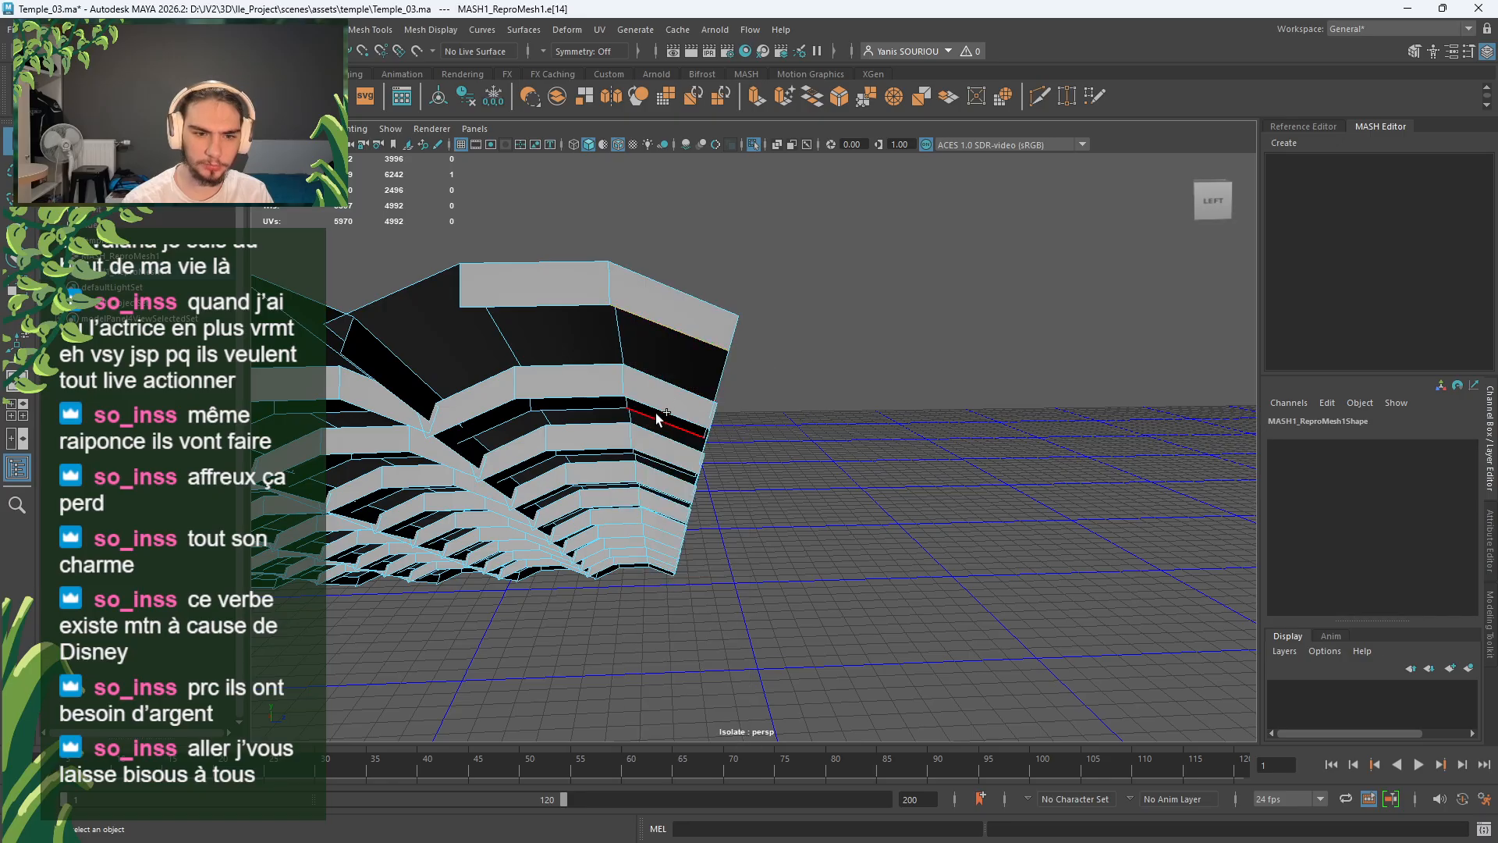
pyautogui.keyDown('shift'); pyautogui.rightClick(825, 392); pyautogui.keyUp('shift')
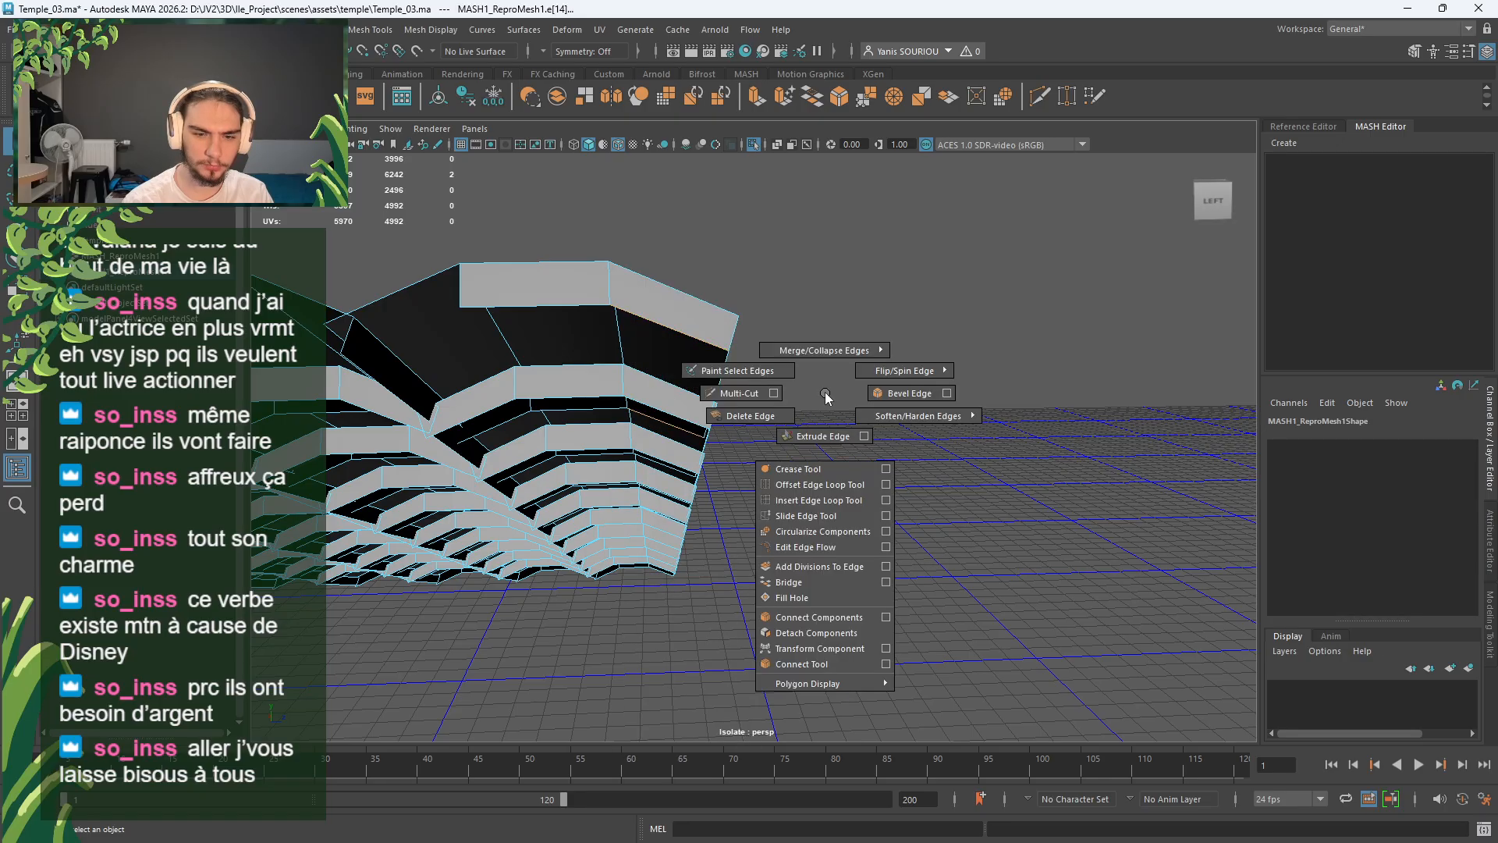
pyautogui.click(789, 582)
pyautogui.click(675, 425)
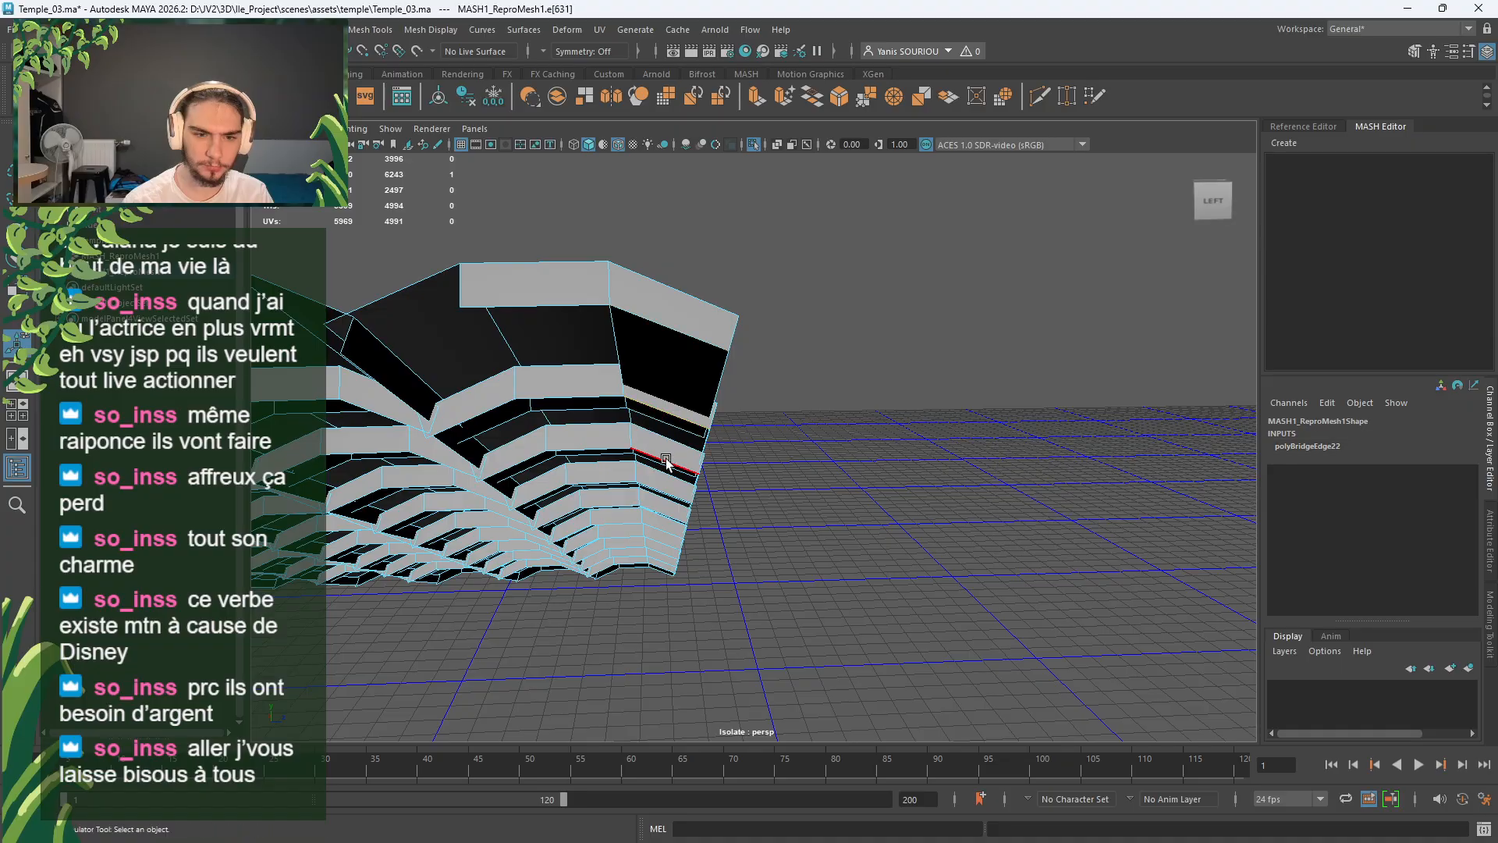
# Step: Examine the tile panel's underside, top surface and outer side for open gaps between overlapping tiles
pyautogui.scroll(3, 665, 463)
pyautogui.keyDown('alt'); pyautogui.moveTo(665, 463); pyautogui.dragTo(681, 421, button='middle'); pyautogui.keyUp('alt')
pyautogui.keyDown('alt'); pyautogui.moveTo(682, 422); pyautogui.dragTo(736, 351); pyautogui.keyUp('alt')
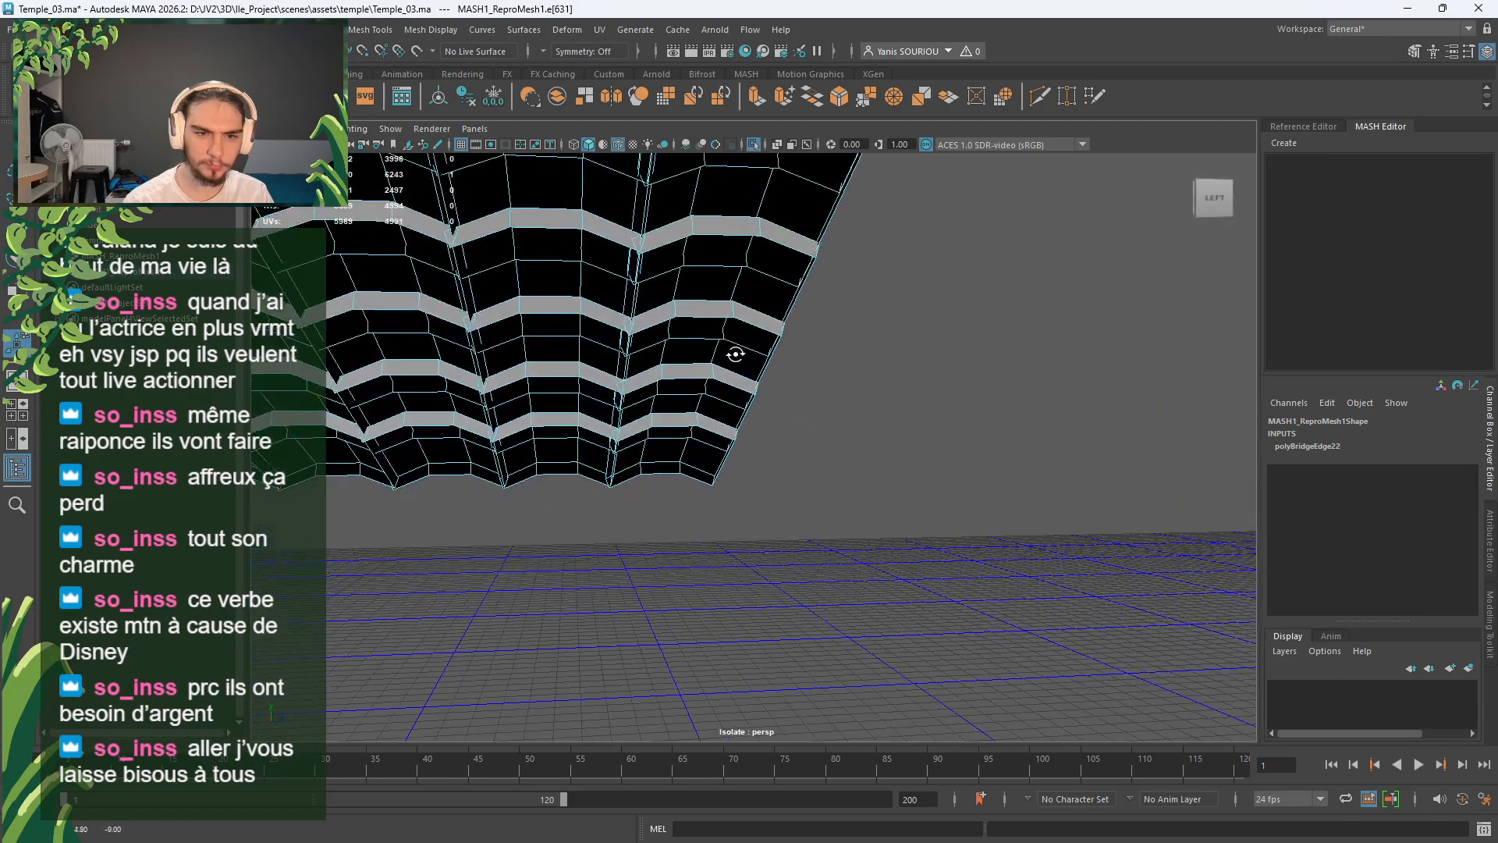
pyautogui.keyDown('alt'); pyautogui.moveTo(735, 351); pyautogui.dragTo(637, 458, button='middle'); pyautogui.keyUp('alt')
pyautogui.keyDown('alt'); pyautogui.moveTo(637, 459); pyautogui.dragTo(809, 334); pyautogui.keyUp('alt')
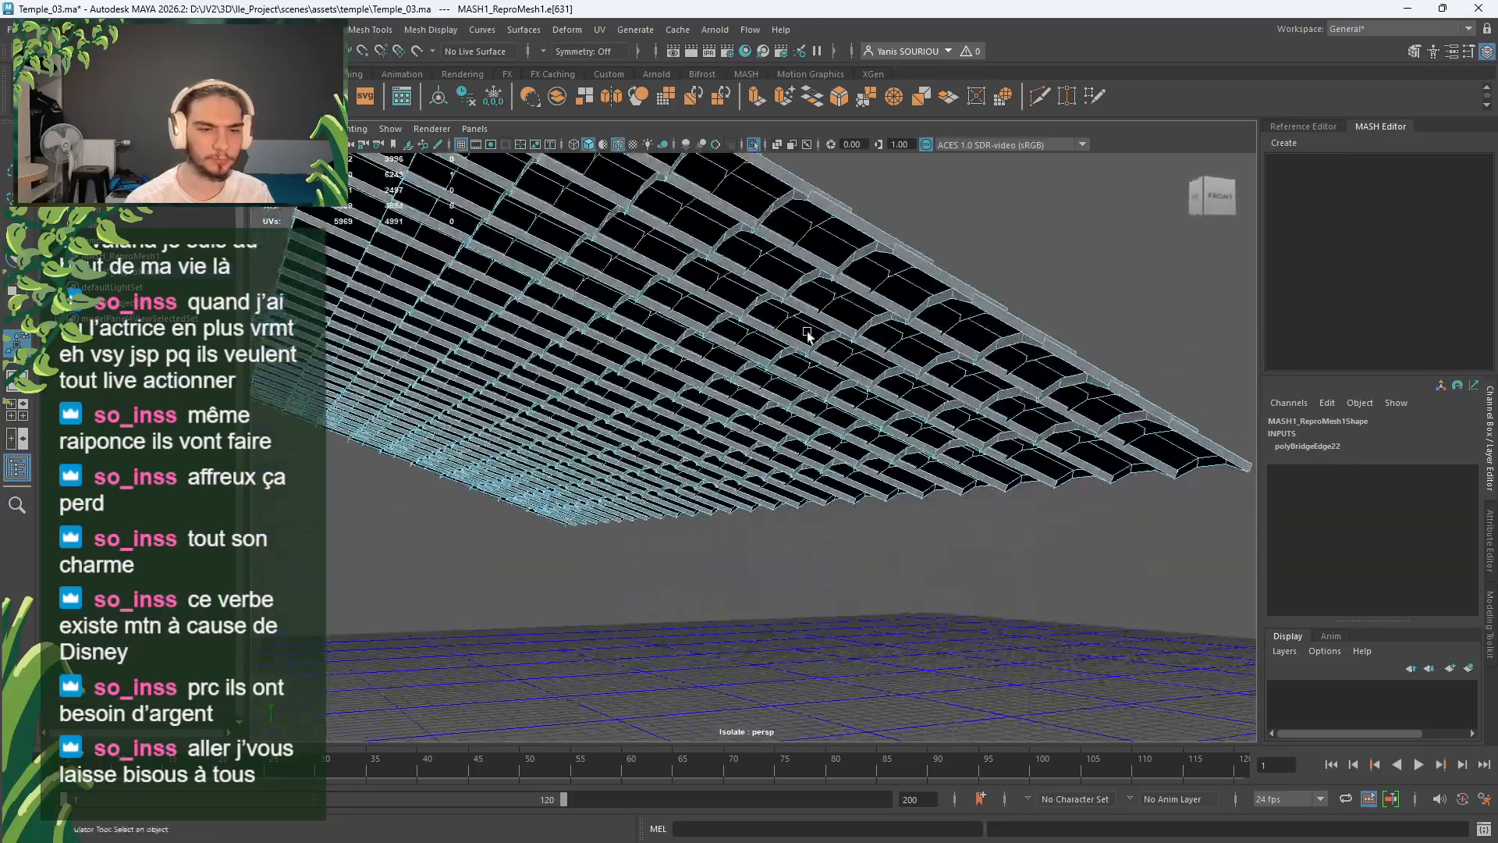
pyautogui.keyDown('alt'); pyautogui.moveTo(809, 335); pyautogui.dragTo(809, 491, button='middle'); pyautogui.keyUp('alt')
pyautogui.keyDown('alt'); pyautogui.moveTo(809, 492); pyautogui.dragTo(791, 449); pyautogui.keyUp('alt')
pyautogui.keyDown('alt'); pyautogui.moveTo(791, 448); pyautogui.dragTo(752, 522, button='middle'); pyautogui.keyUp('alt')
pyautogui.keyDown('alt'); pyautogui.moveTo(752, 522); pyautogui.dragTo(749, 406); pyautogui.keyUp('alt')
pyautogui.keyDown('alt'); pyautogui.moveTo(749, 405); pyautogui.dragTo(716, 466, button='middle'); pyautogui.keyUp('alt')
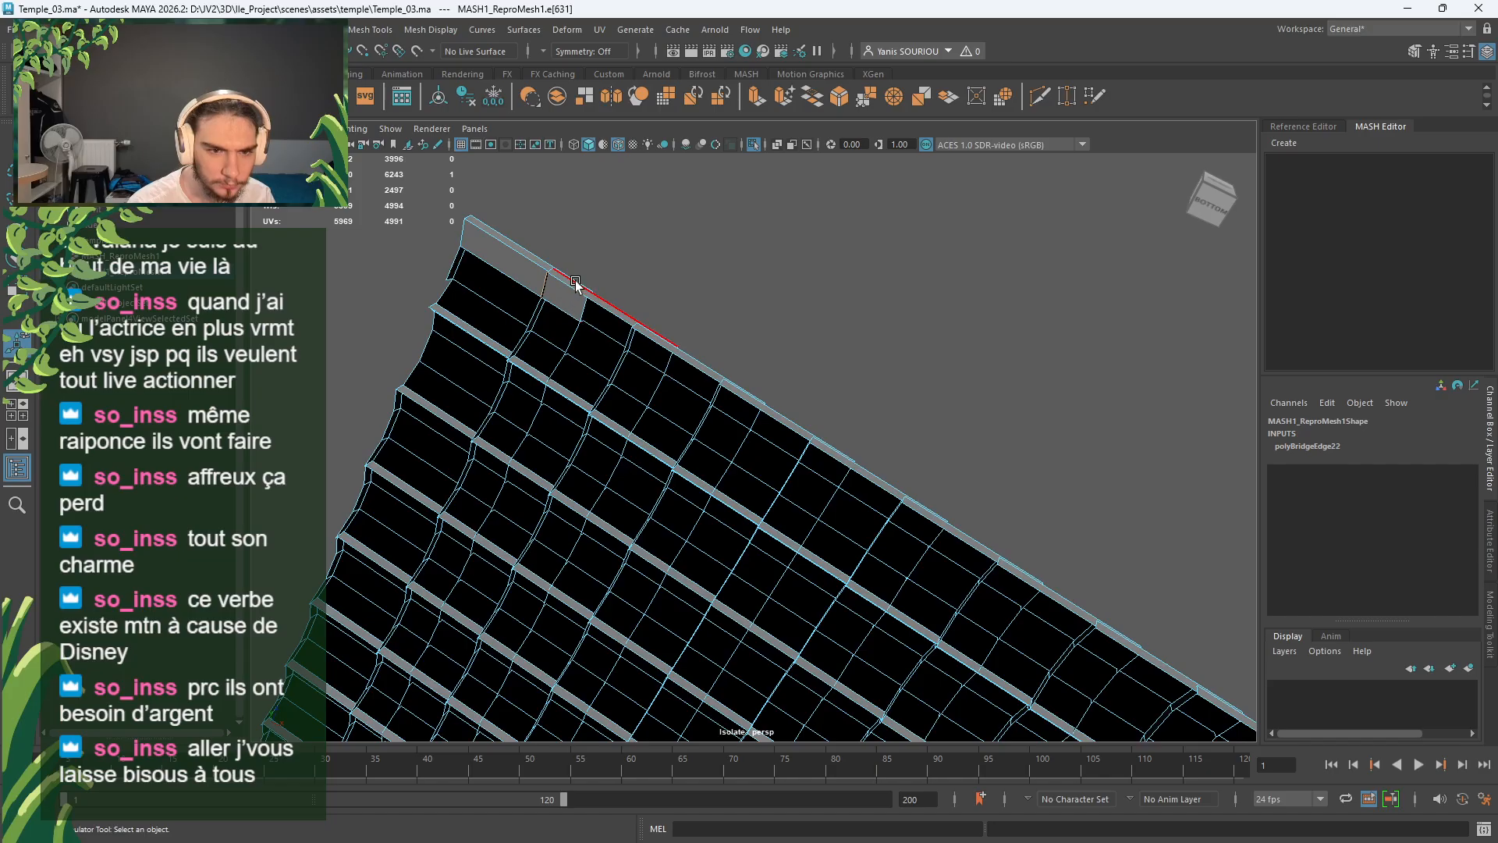
pyautogui.keyDown('alt'); pyautogui.moveTo(586, 368); pyautogui.dragTo(600, 384, button='middle'); pyautogui.keyUp('alt')
pyautogui.keyDown('alt'); pyautogui.moveTo(601, 384); pyautogui.dragTo(478, 528); pyautogui.keyUp('alt')
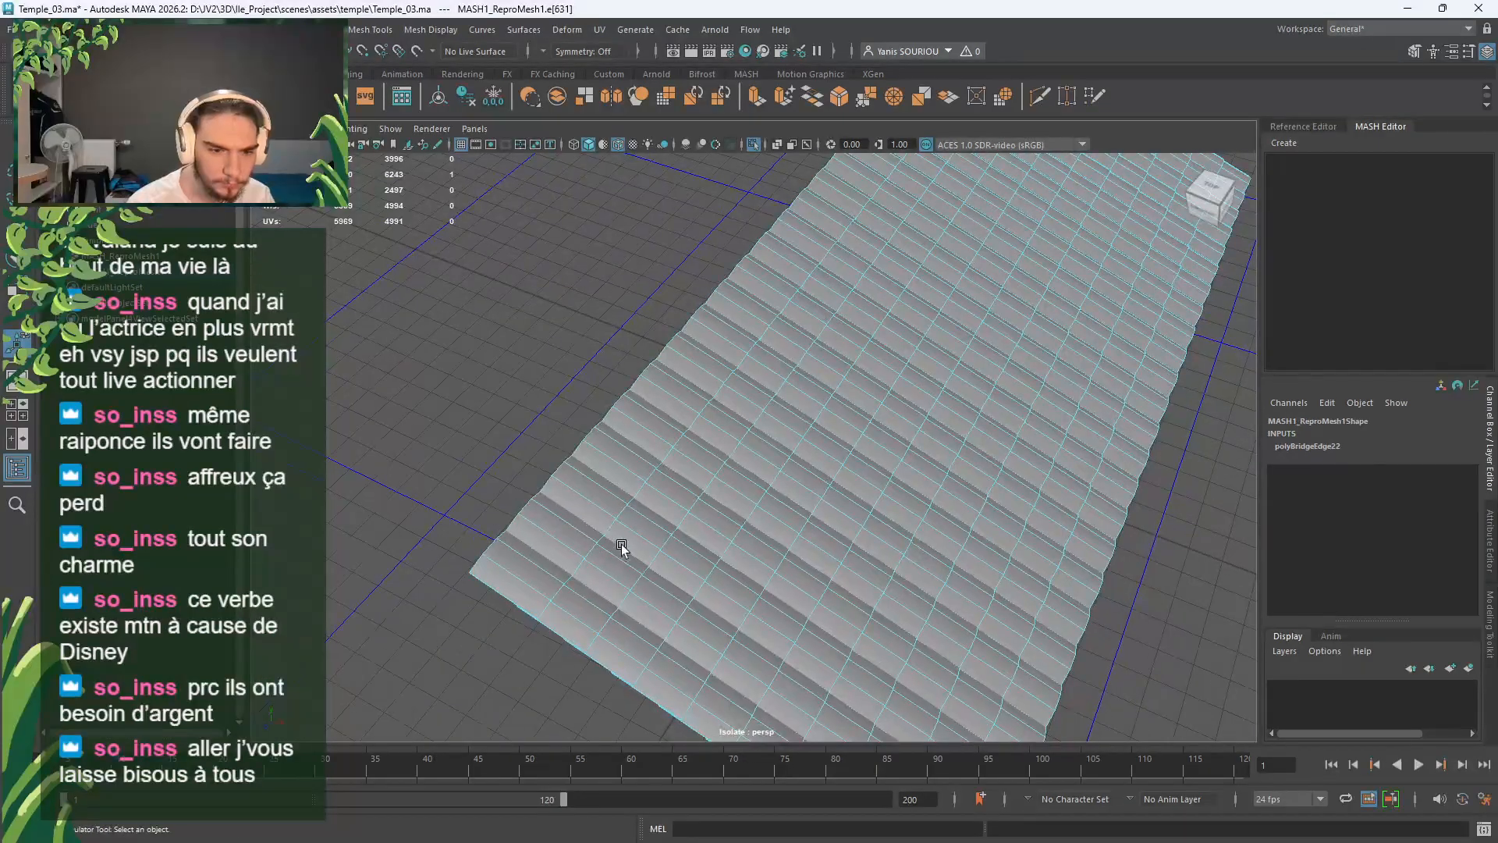
pyautogui.keyDown('alt'); pyautogui.moveTo(605, 616); pyautogui.dragTo(656, 318); pyautogui.keyUp('alt')
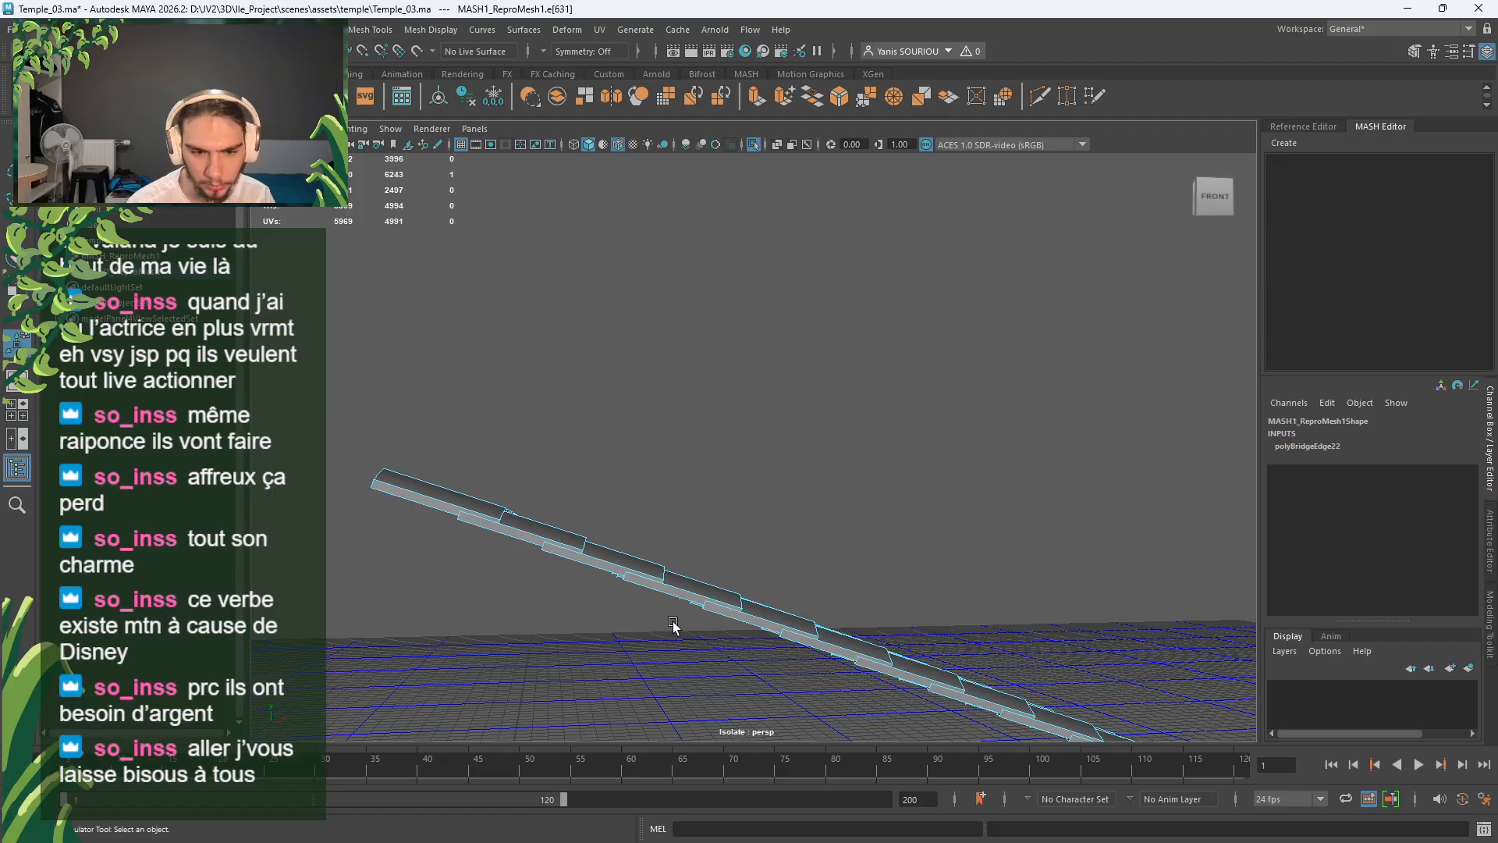
pyautogui.moveTo(672, 625)
pyautogui.keyDown('alt'); pyautogui.mouseDown()
pyautogui.moveTo(679, 541)
pyautogui.moveTo(635, 635)
pyautogui.moveTo(671, 605)
pyautogui.moveTo(660, 613)
pyautogui.mouseUp(); pyautogui.keyUp('alt')
pyautogui.scroll(2, 659, 608)
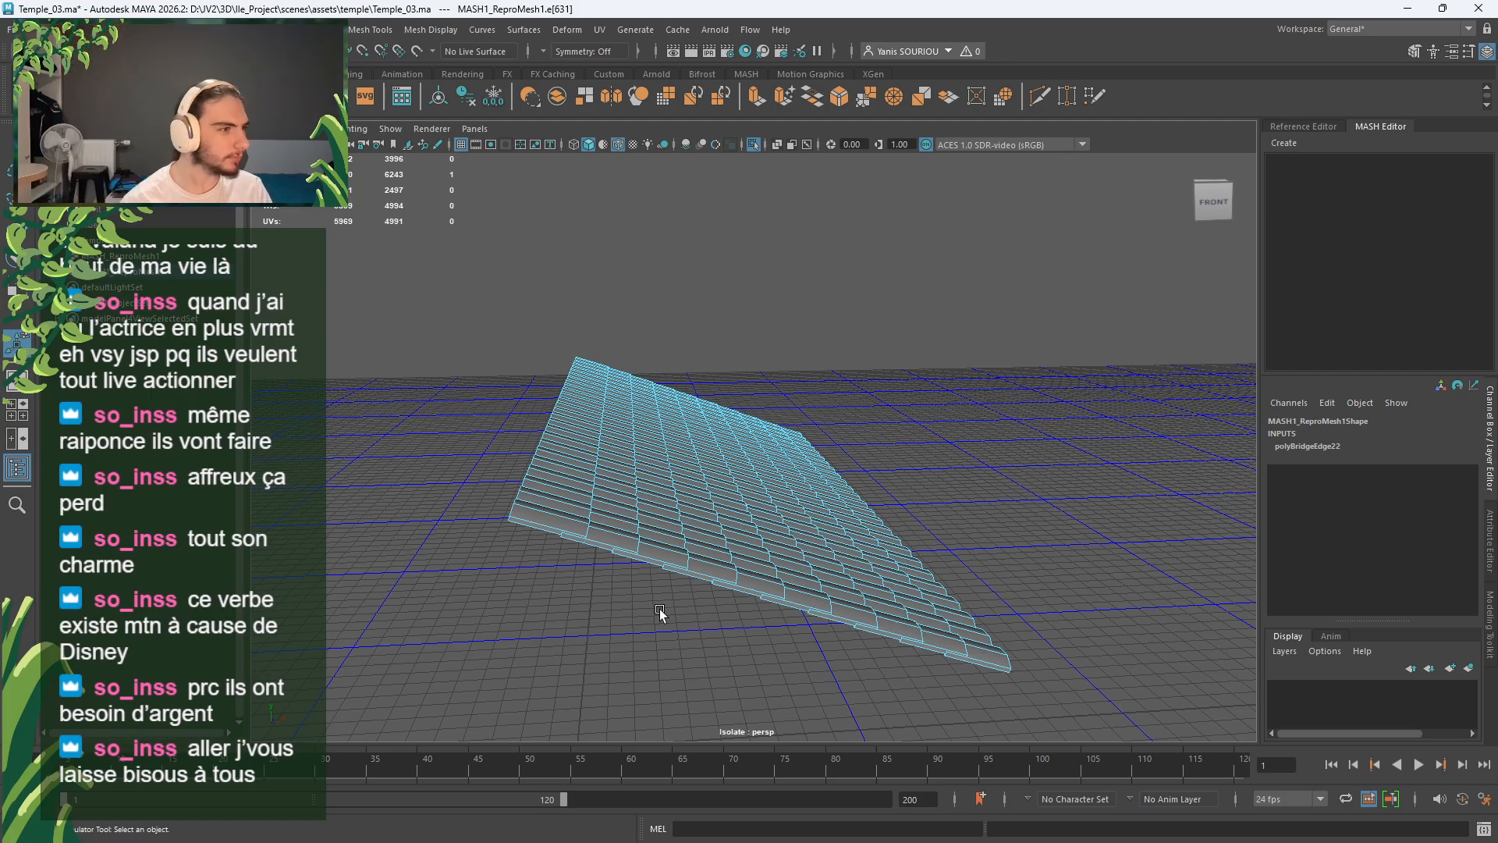
pyautogui.keyDown('alt'); pyautogui.moveTo(677, 549); pyautogui.dragTo(673, 366); pyautogui.keyUp('alt')
pyautogui.scroll(8, 645, 357)
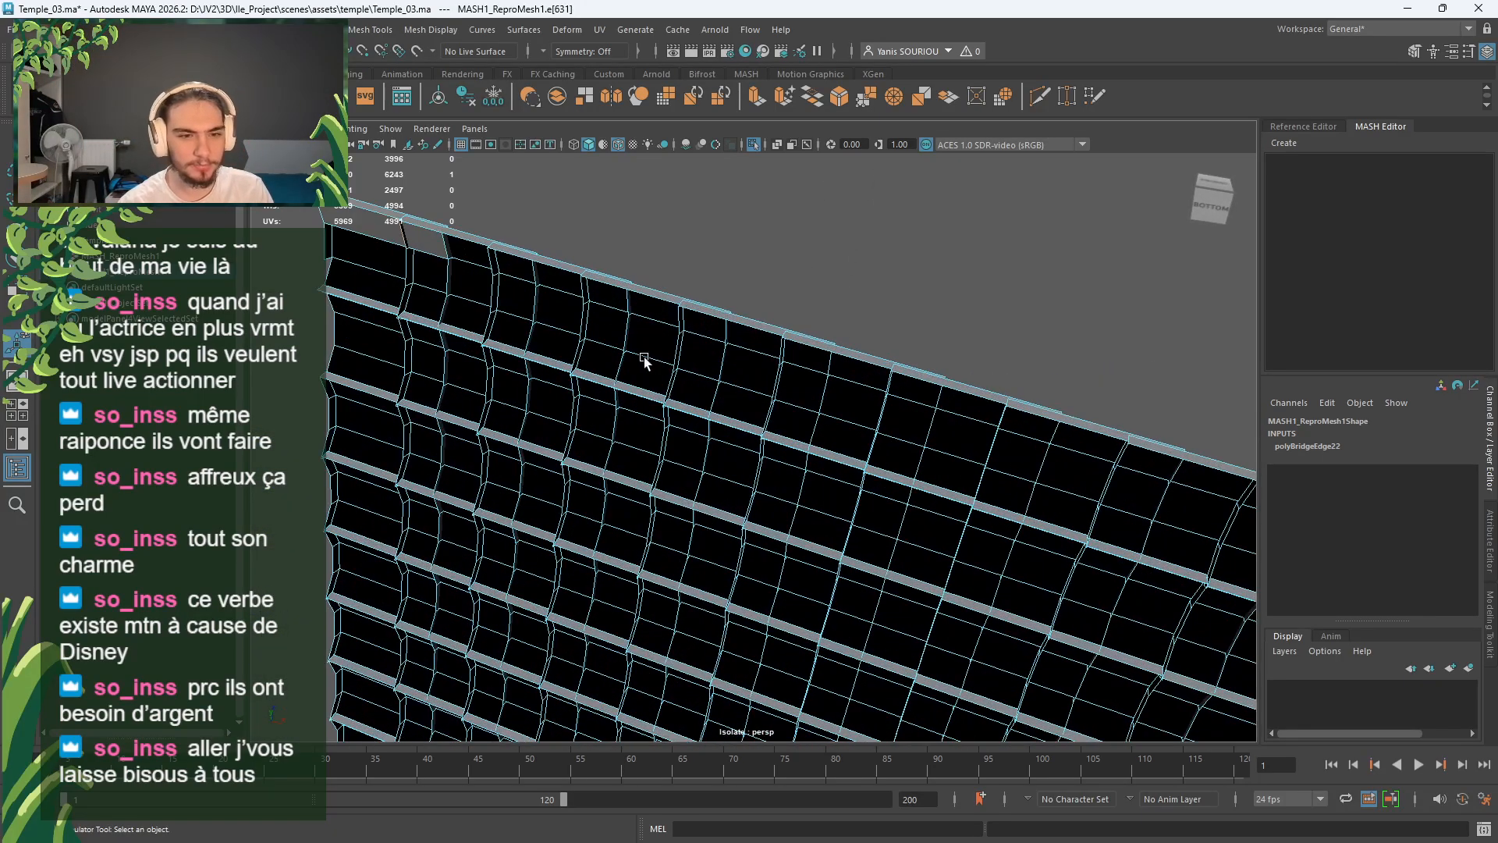
# Step: Bridge the open edges between neighbouring tiles at the next two gaps along the panel's outer underside
pyautogui.keyDown('alt'); pyautogui.moveTo(602, 333); pyautogui.dragTo(894, 575, button='middle'); pyautogui.keyUp('alt')
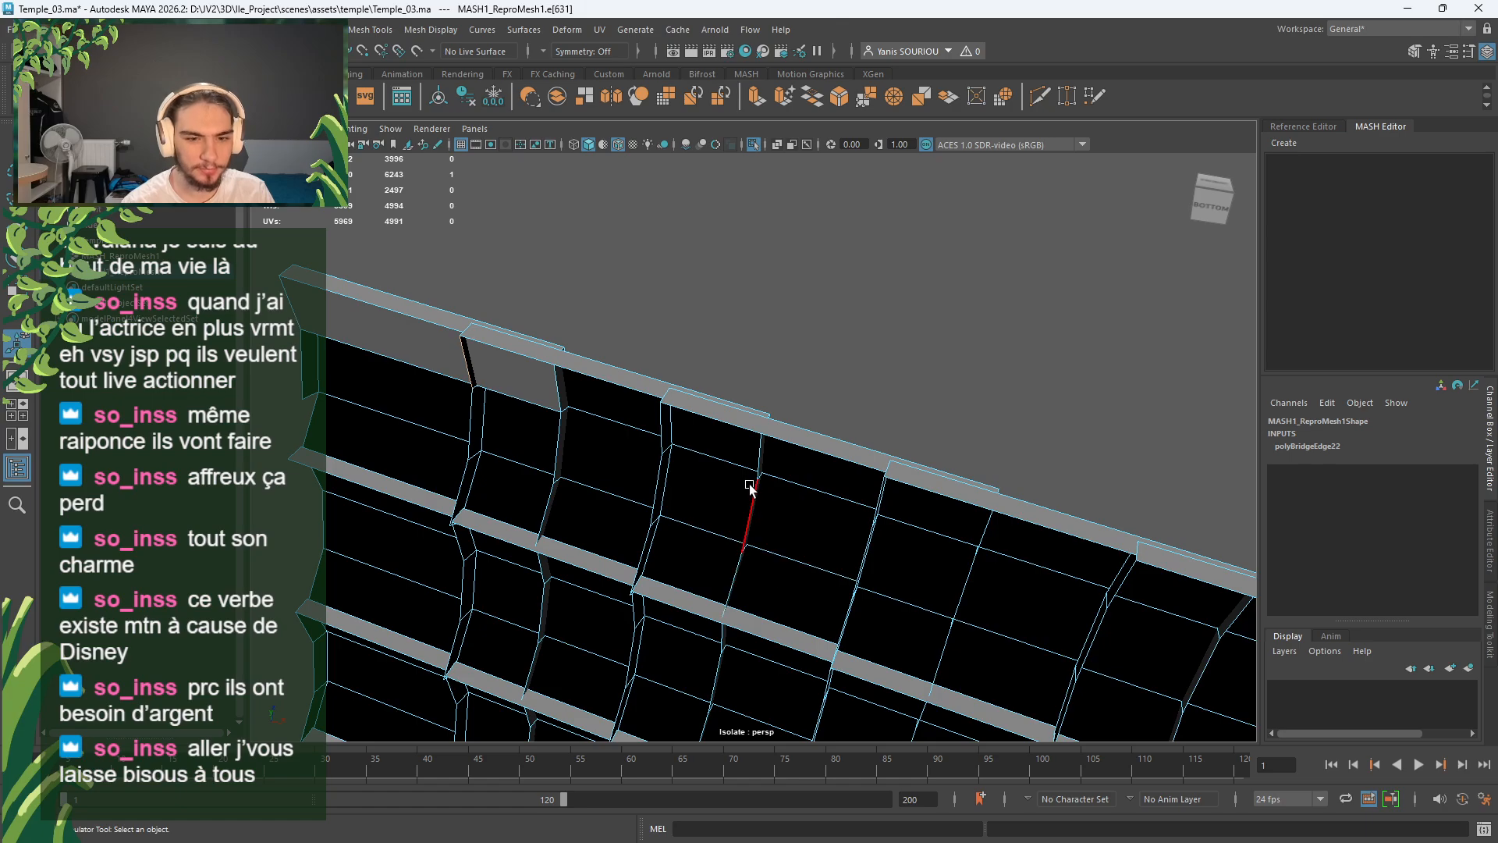
pyautogui.keyDown('shift'); pyautogui.click(762, 457); pyautogui.keyUp('shift')
pyautogui.keyDown('shift'); pyautogui.moveTo(887, 337); pyautogui.dragTo(902, 531, button='right'); pyautogui.keyUp('shift')
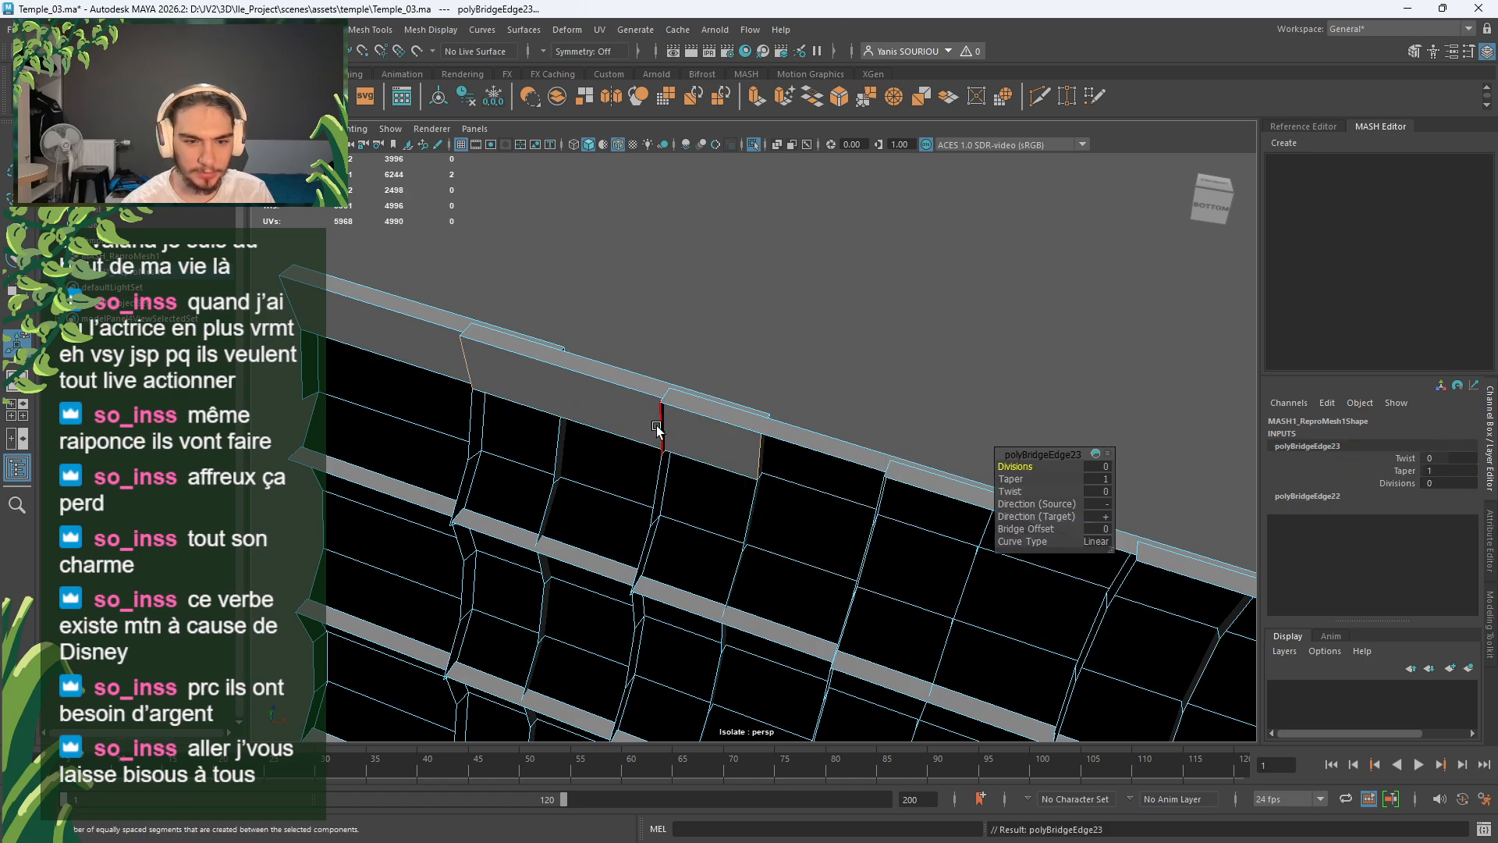
pyautogui.keyDown('shift'); pyautogui.click(981, 530); pyautogui.keyUp('shift')
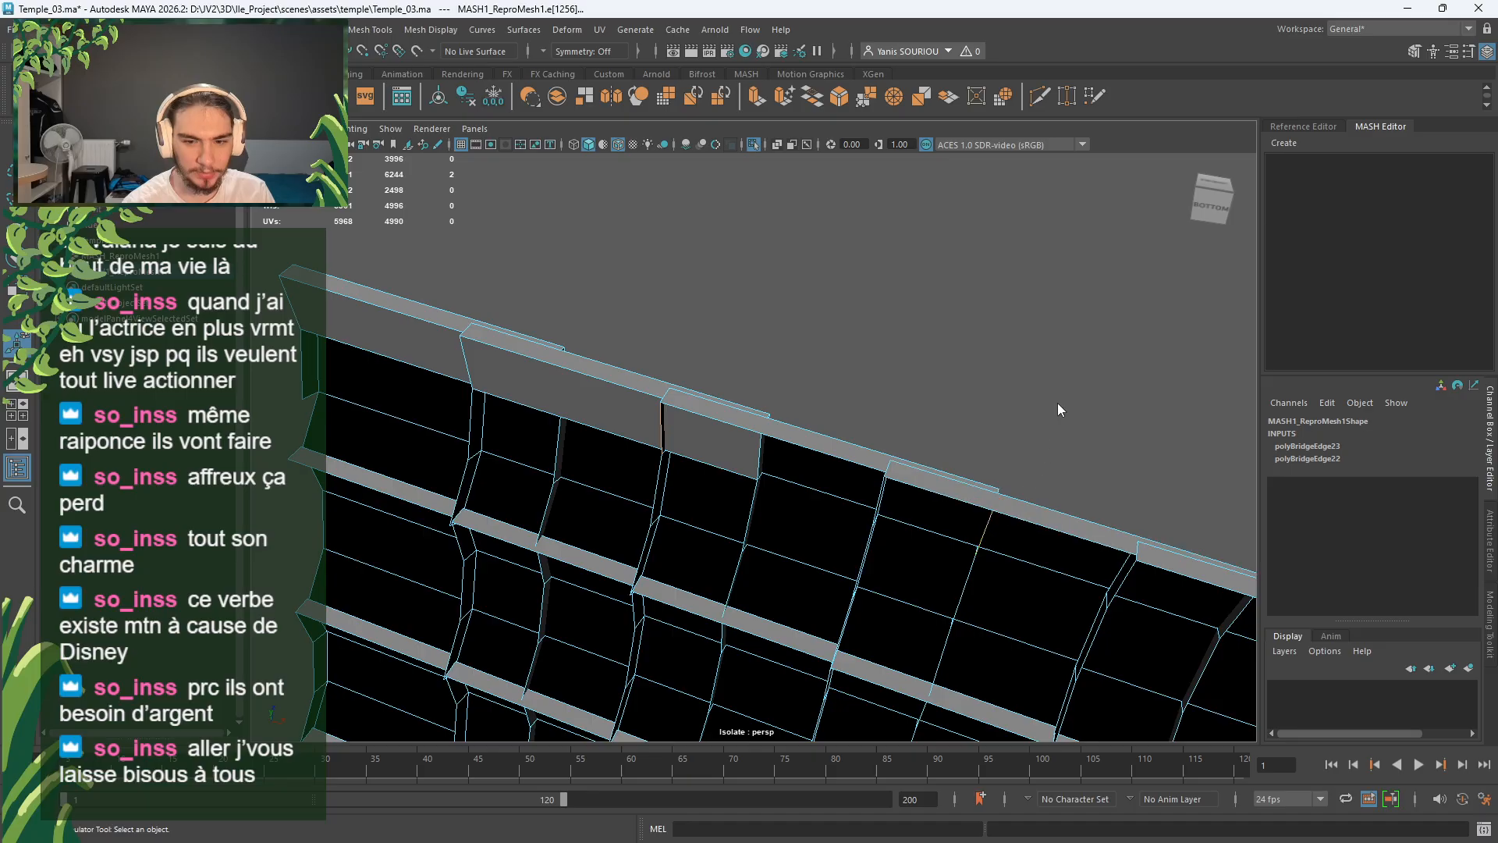
pyautogui.keyDown('shift'); pyautogui.moveTo(1057, 402); pyautogui.dragTo(1045, 598, button='right'); pyautogui.keyUp('shift')
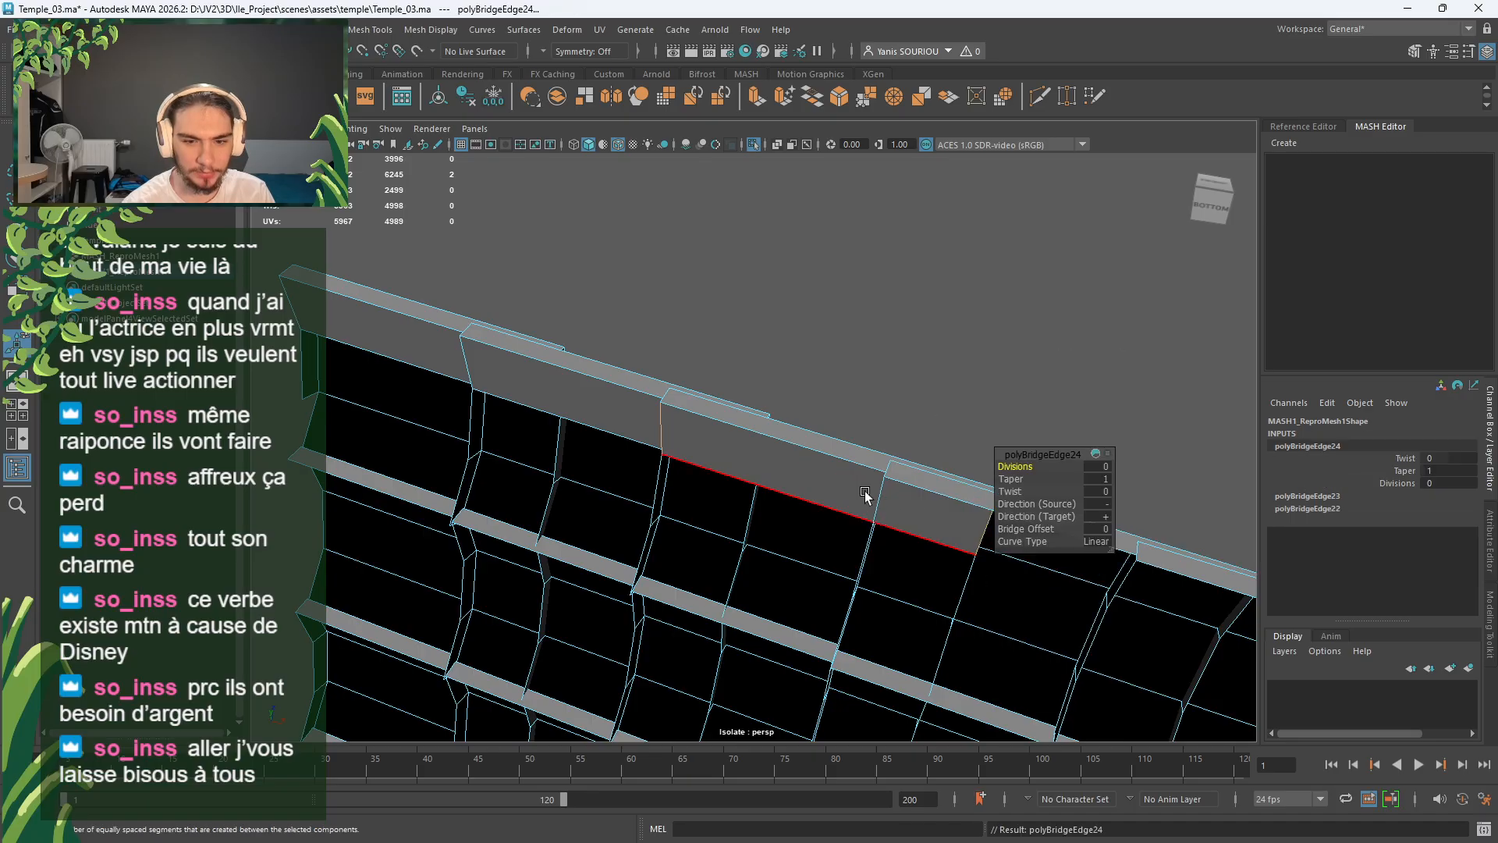
# Step: Continue down the panel's outer underside, bridging two further gaps between neighbouring tiles
pyautogui.keyDown('alt'); pyautogui.moveTo(877, 495); pyautogui.dragTo(694, 351, button='middle'); pyautogui.keyUp('alt')
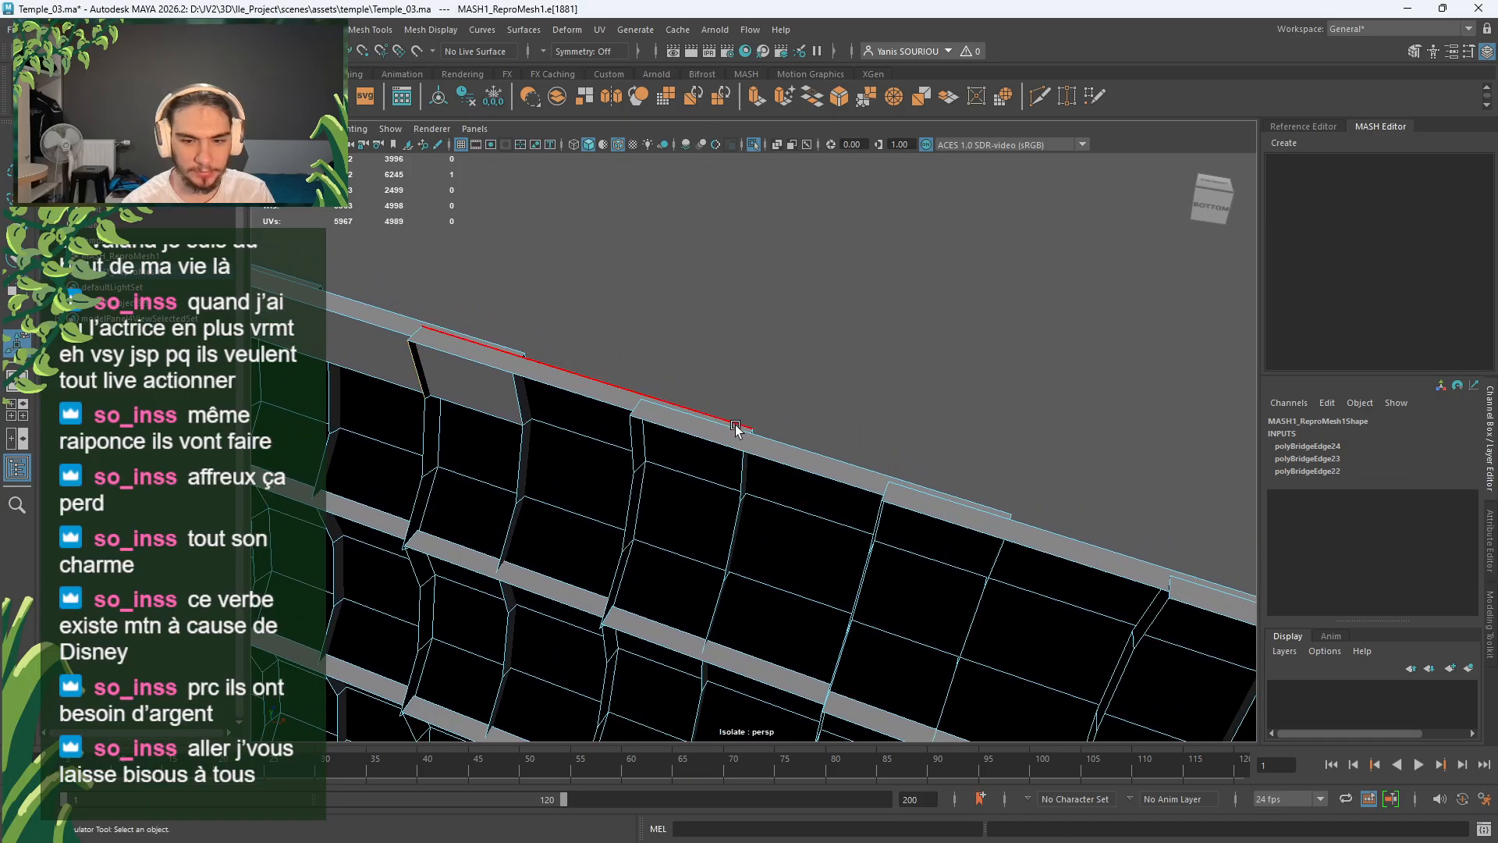
pyautogui.keyDown('shift'); pyautogui.click(742, 470); pyautogui.keyUp('shift')
pyautogui.keyDown('shift'); pyautogui.moveTo(845, 325); pyautogui.dragTo(856, 513, button='right'); pyautogui.keyUp('shift')
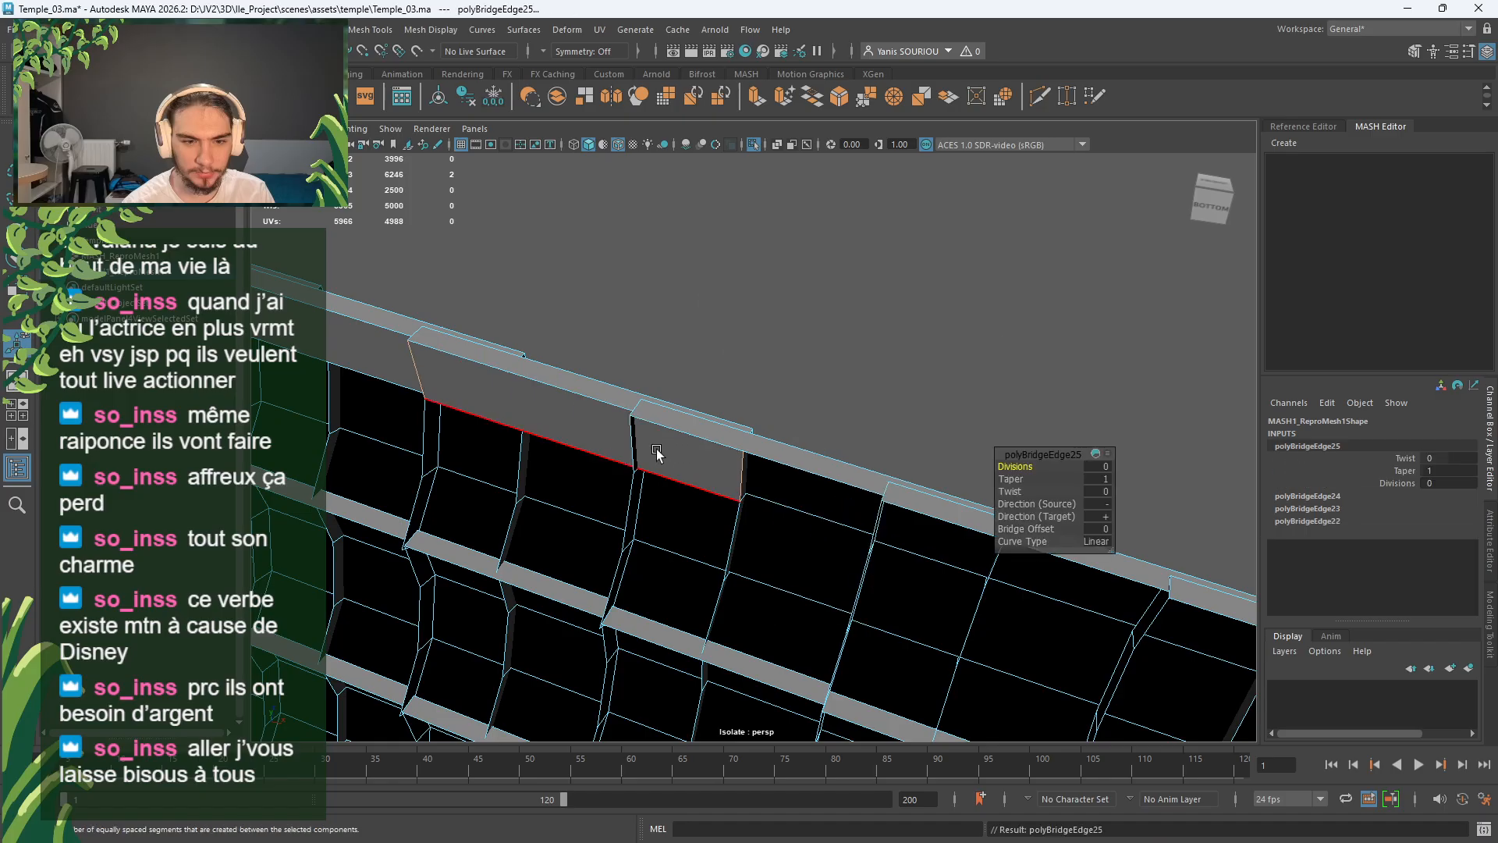
pyautogui.keyDown('shift'); pyautogui.click(989, 569); pyautogui.keyUp('shift')
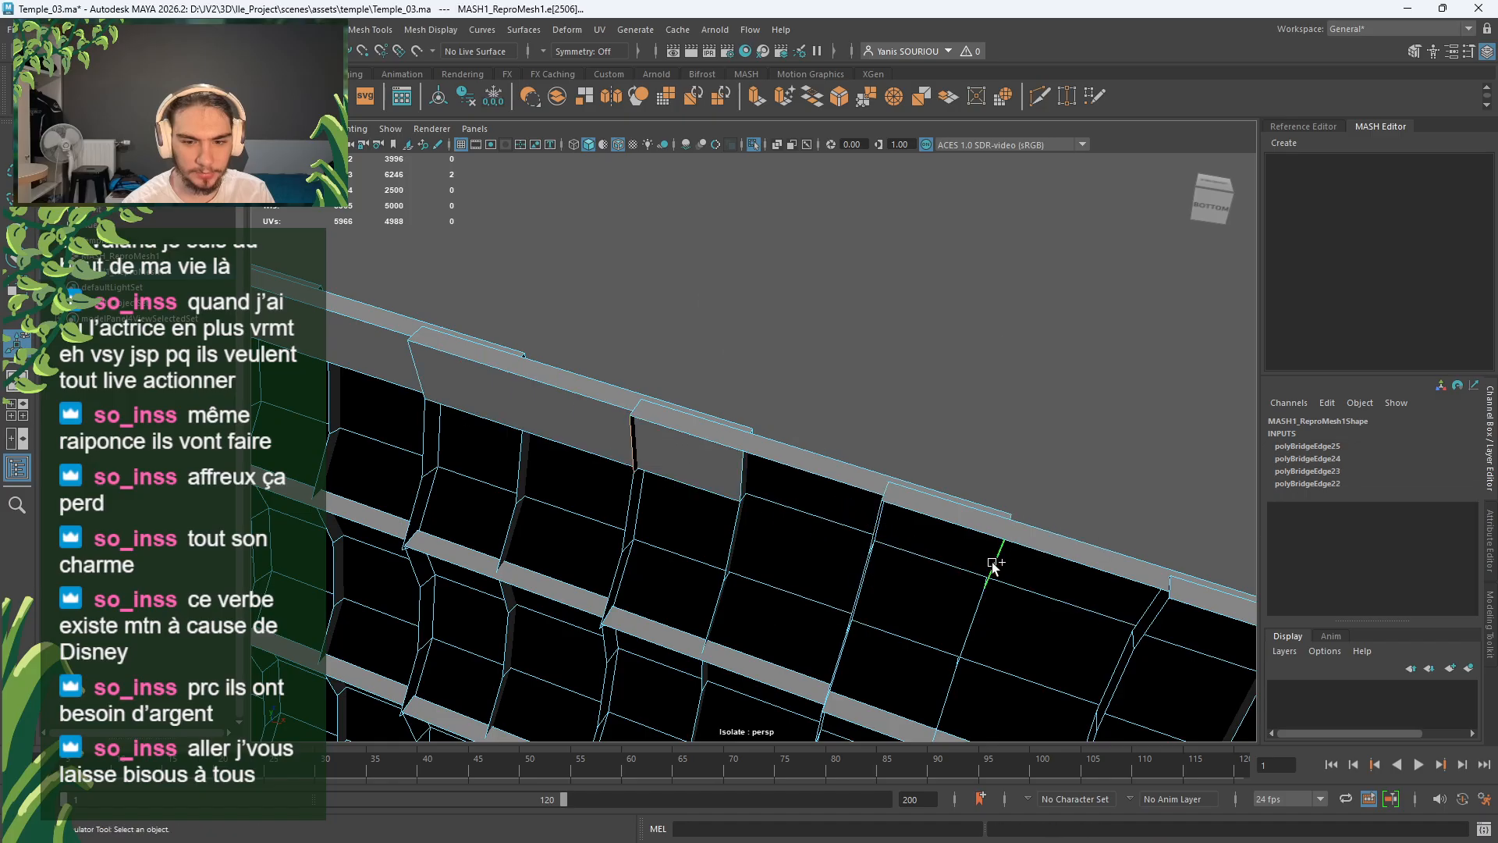
pyautogui.keyDown('shift'); pyautogui.moveTo(1067, 356); pyautogui.dragTo(1028, 545, button='right'); pyautogui.keyUp('shift')
pyautogui.keyDown('alt'); pyautogui.moveTo(990, 383); pyautogui.dragTo(430, 201, button='middle'); pyautogui.keyUp('alt')
pyautogui.click(282, 341)
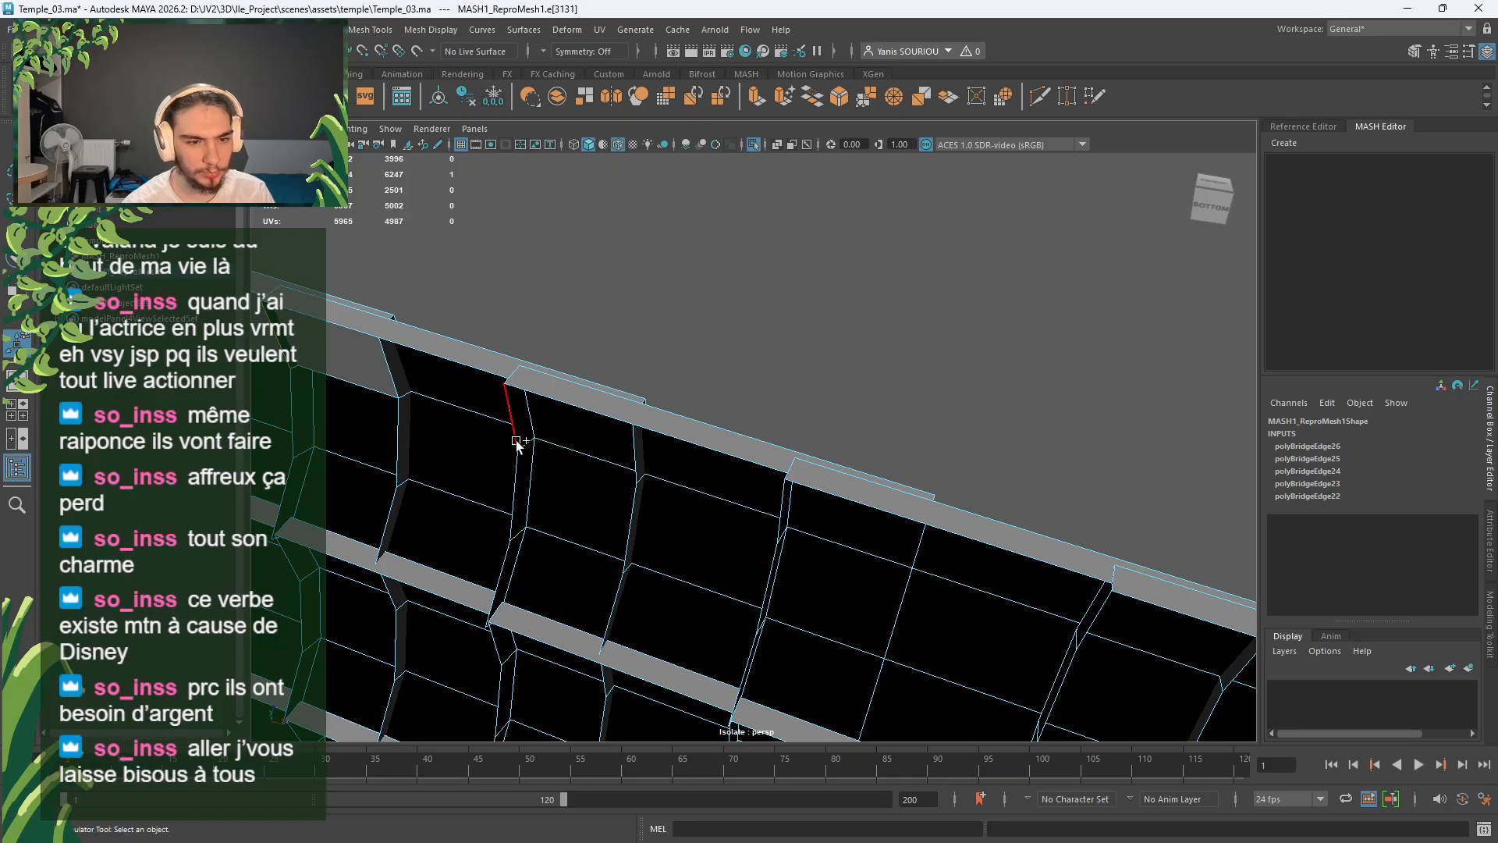
pyautogui.keyDown('shift'); pyautogui.click(632, 452); pyautogui.keyUp('shift')
pyautogui.moveTo(757, 265)
pyautogui.keyDown('shift'); pyautogui.mouseDown(button='right')
pyautogui.moveTo(744, 468)
pyautogui.moveTo(775, 238)
pyautogui.moveTo(753, 269)
pyautogui.mouseUp(button='right'); pyautogui.keyUp('shift')
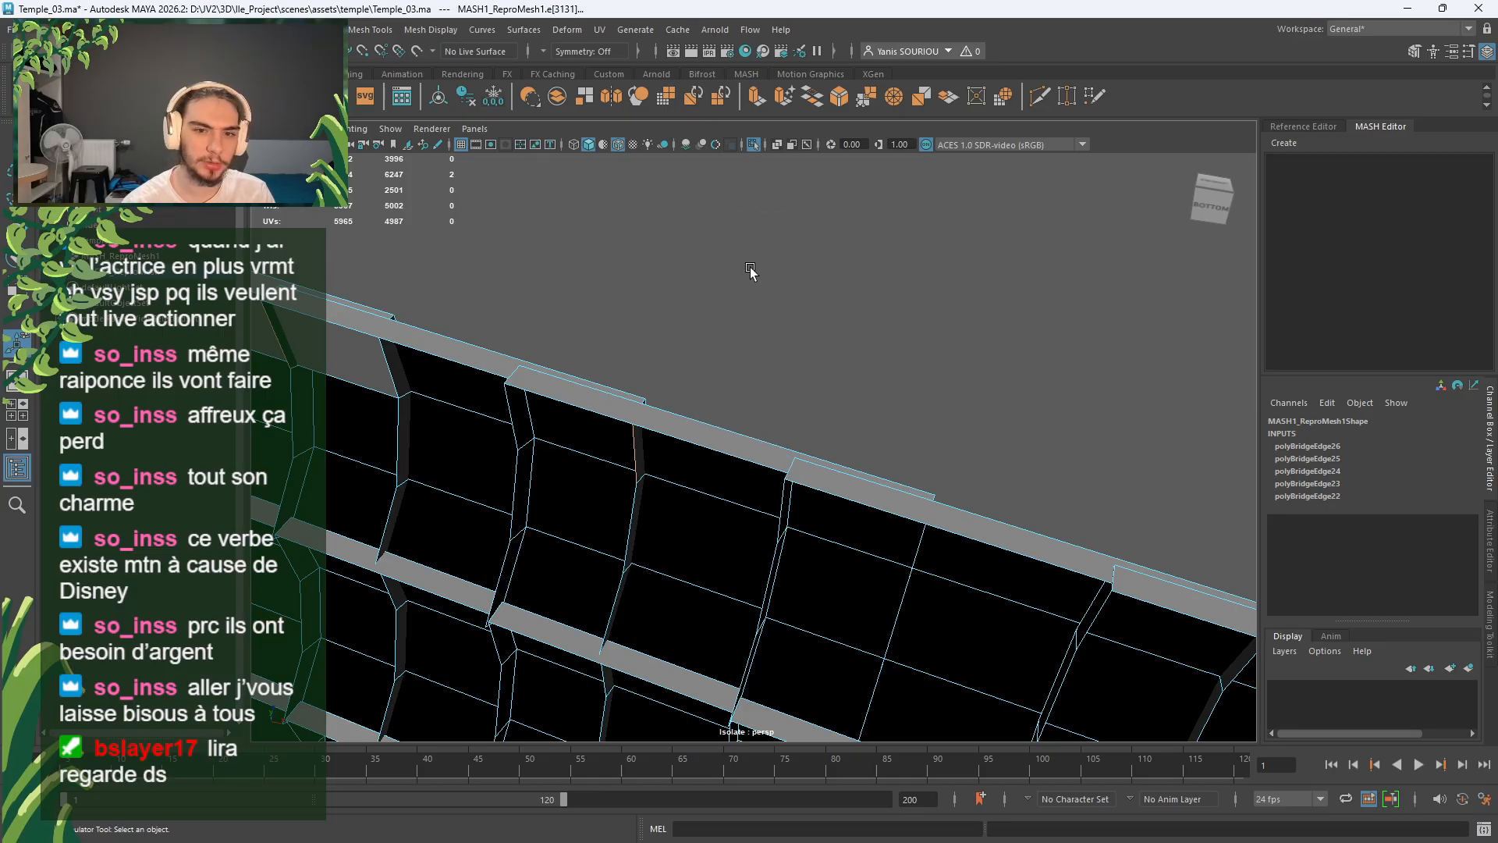
# Step: Delete every face of the panel except the front eave corner tile, then return to object mode and exit isolation
pyautogui.scroll(-6, 753, 270)
pyautogui.scroll(1, 762, 436)
pyautogui.keyDown('alt'); pyautogui.moveTo(762, 437); pyautogui.dragTo(845, 544); pyautogui.keyUp('alt')
pyautogui.keyDown('alt'); pyautogui.moveTo(934, 641); pyautogui.dragTo(869, 438, button='middle'); pyautogui.keyUp('alt')
pyautogui.press('q')
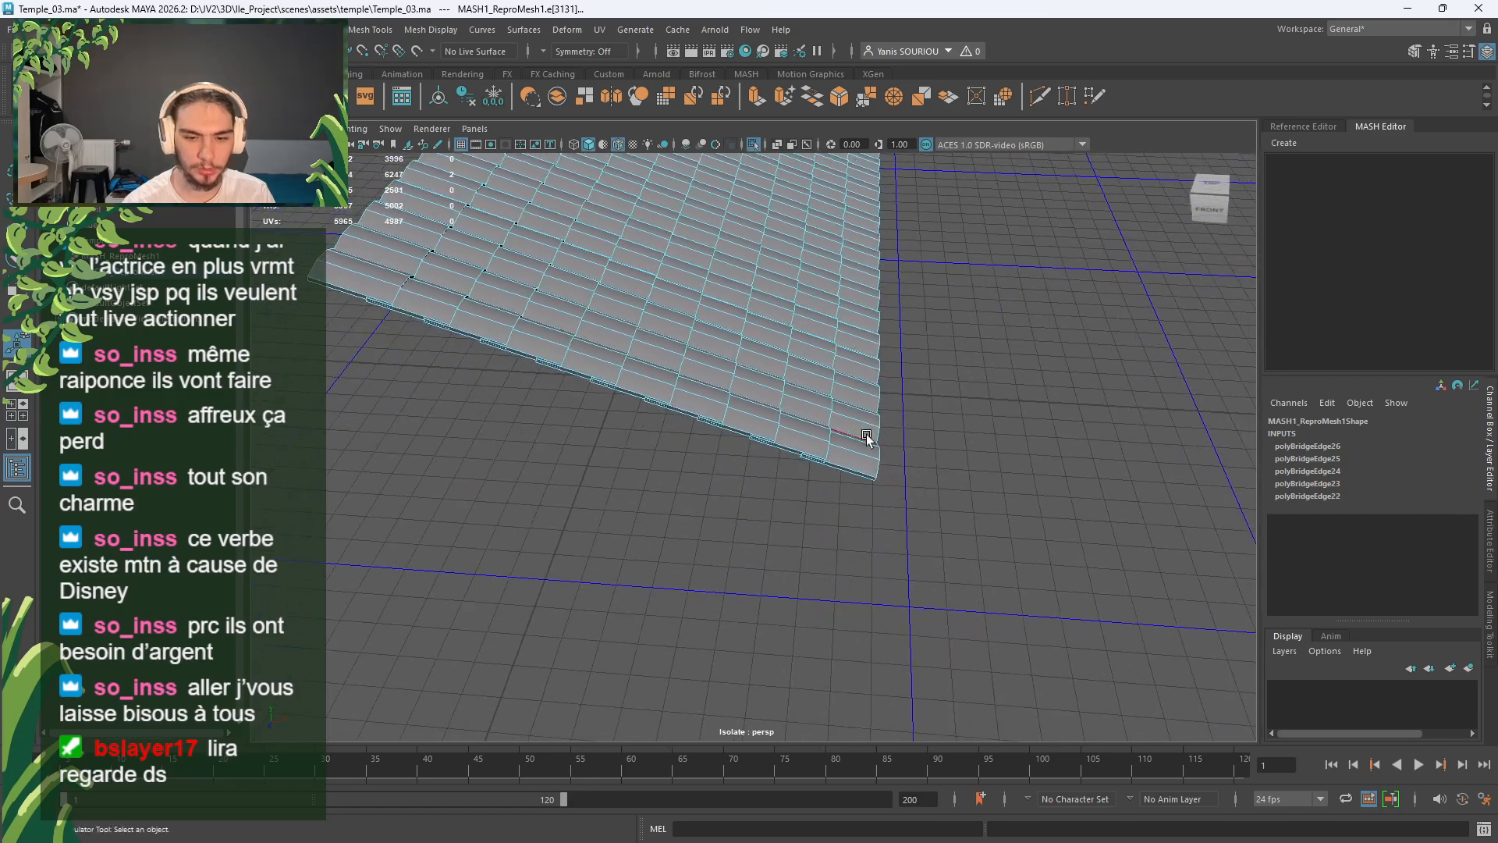
pyautogui.moveTo(861, 437); pyautogui.dragTo(859, 453, button='right')
pyautogui.doubleClick(859, 460)
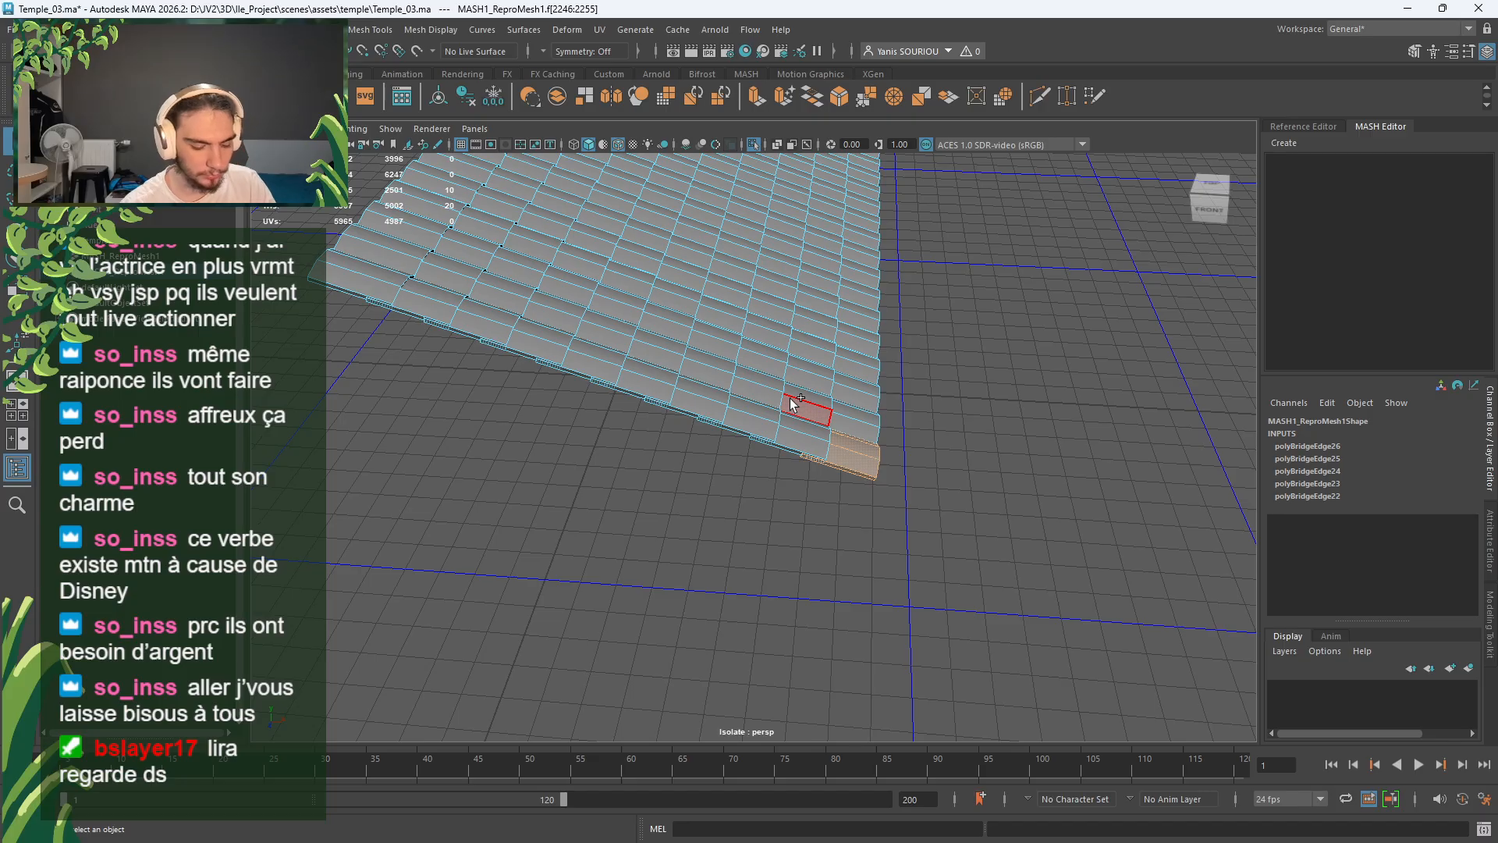
pyautogui.hotkey('ctrl', 'shift', 'i')
pyautogui.press('Delete')
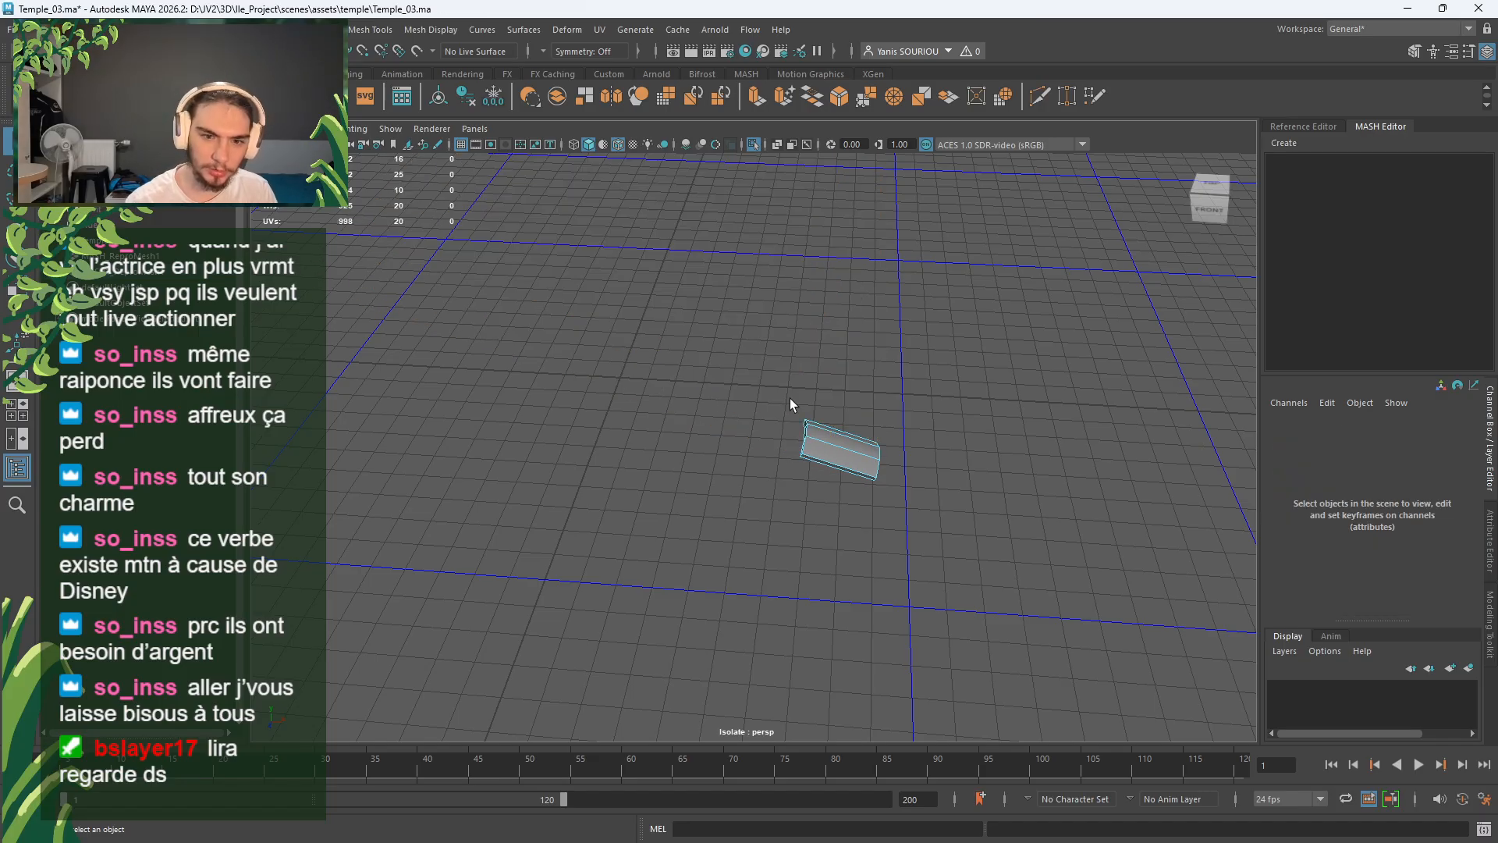
pyautogui.keyDown('alt'); pyautogui.moveTo(790, 398); pyautogui.dragTo(863, 421); pyautogui.keyUp('alt')
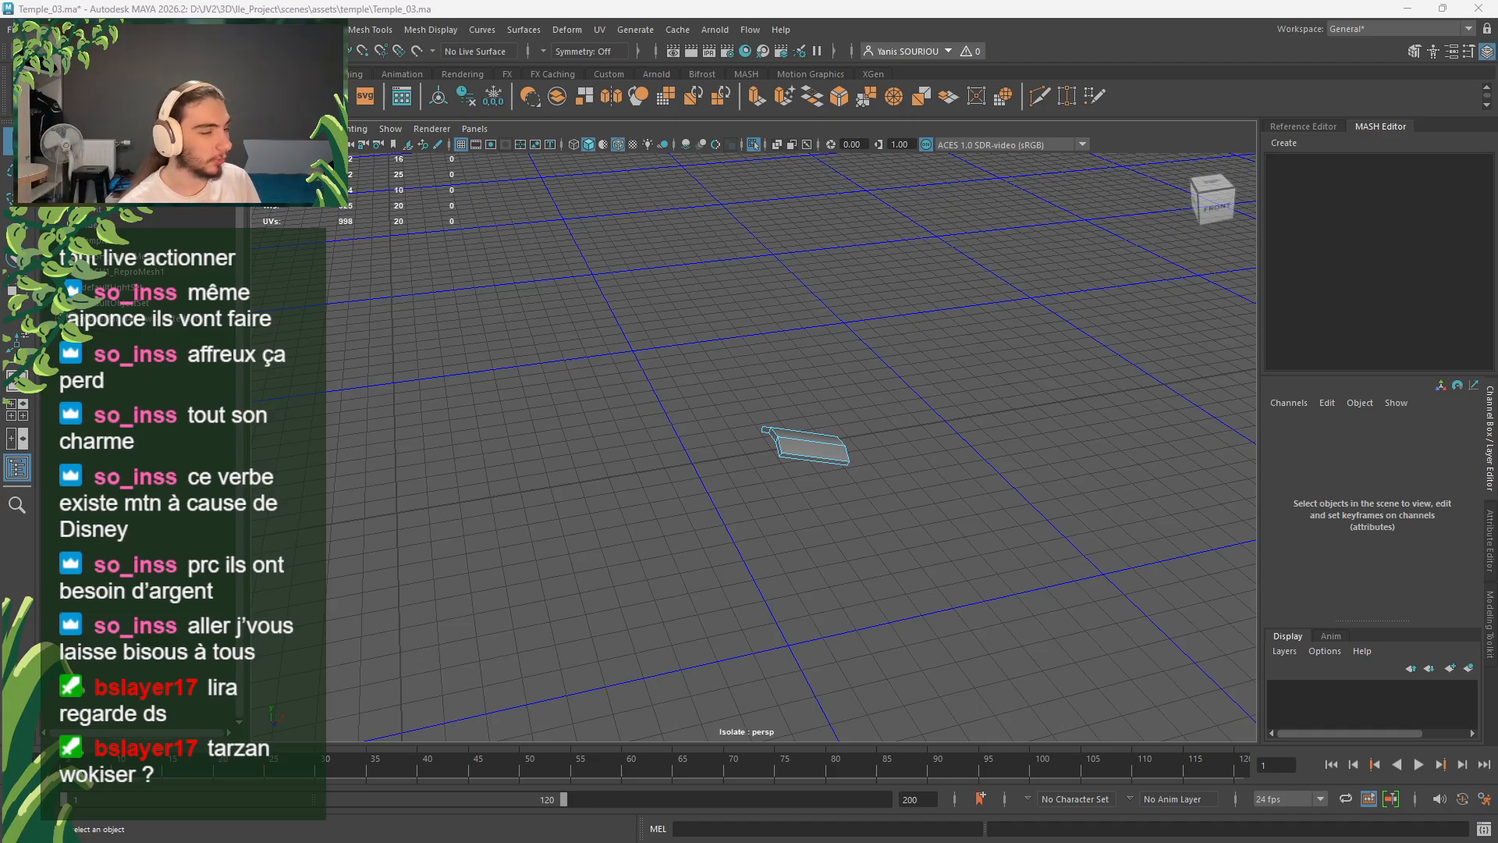
pyautogui.moveTo(701, 398); pyautogui.dragTo(764, 371, button='right')
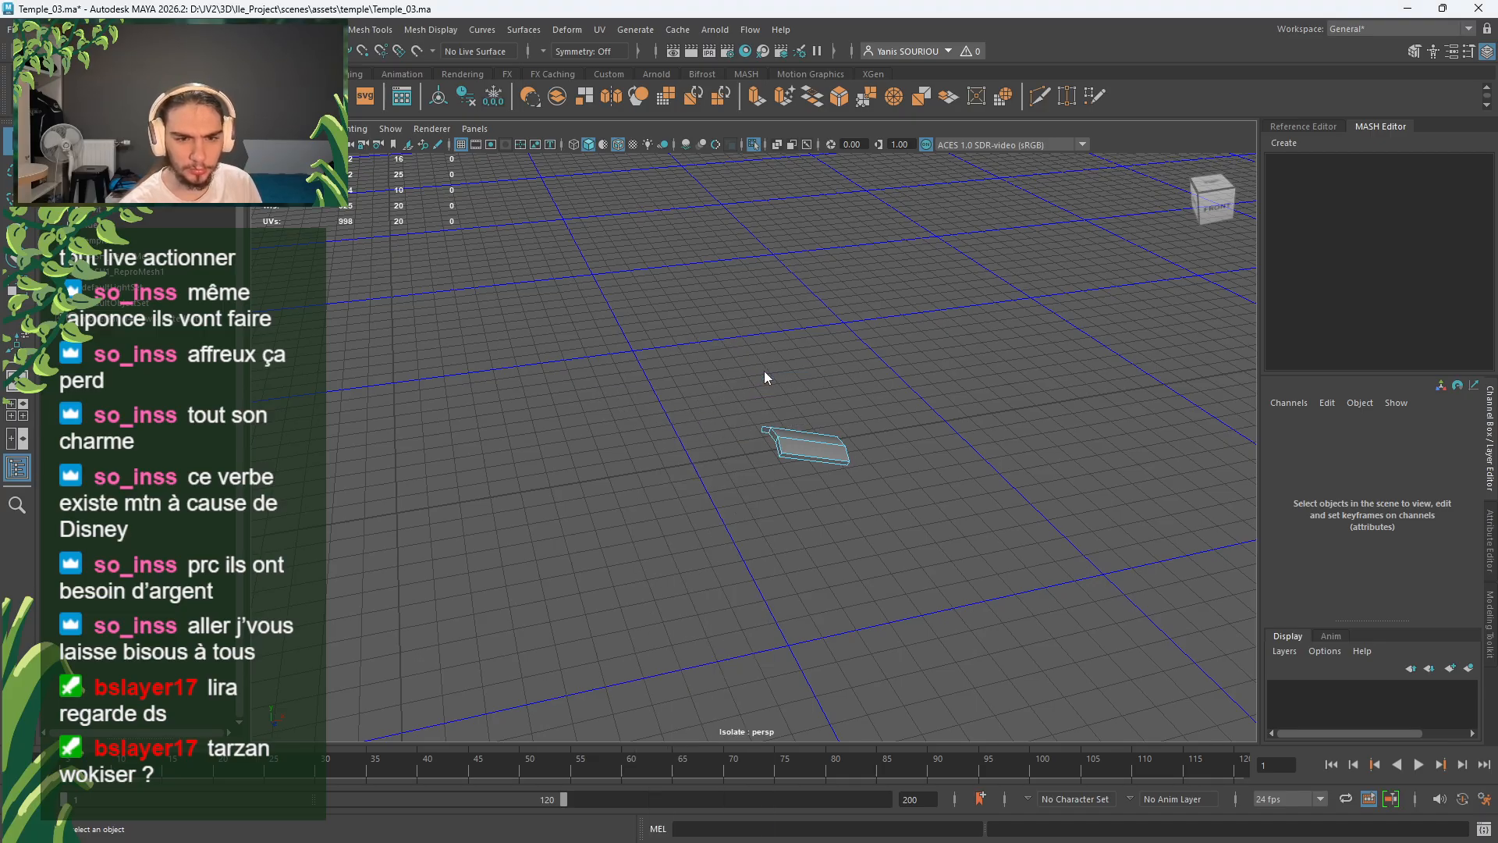
pyautogui.click(753, 144)
pyautogui.scroll(-5, 914, 408)
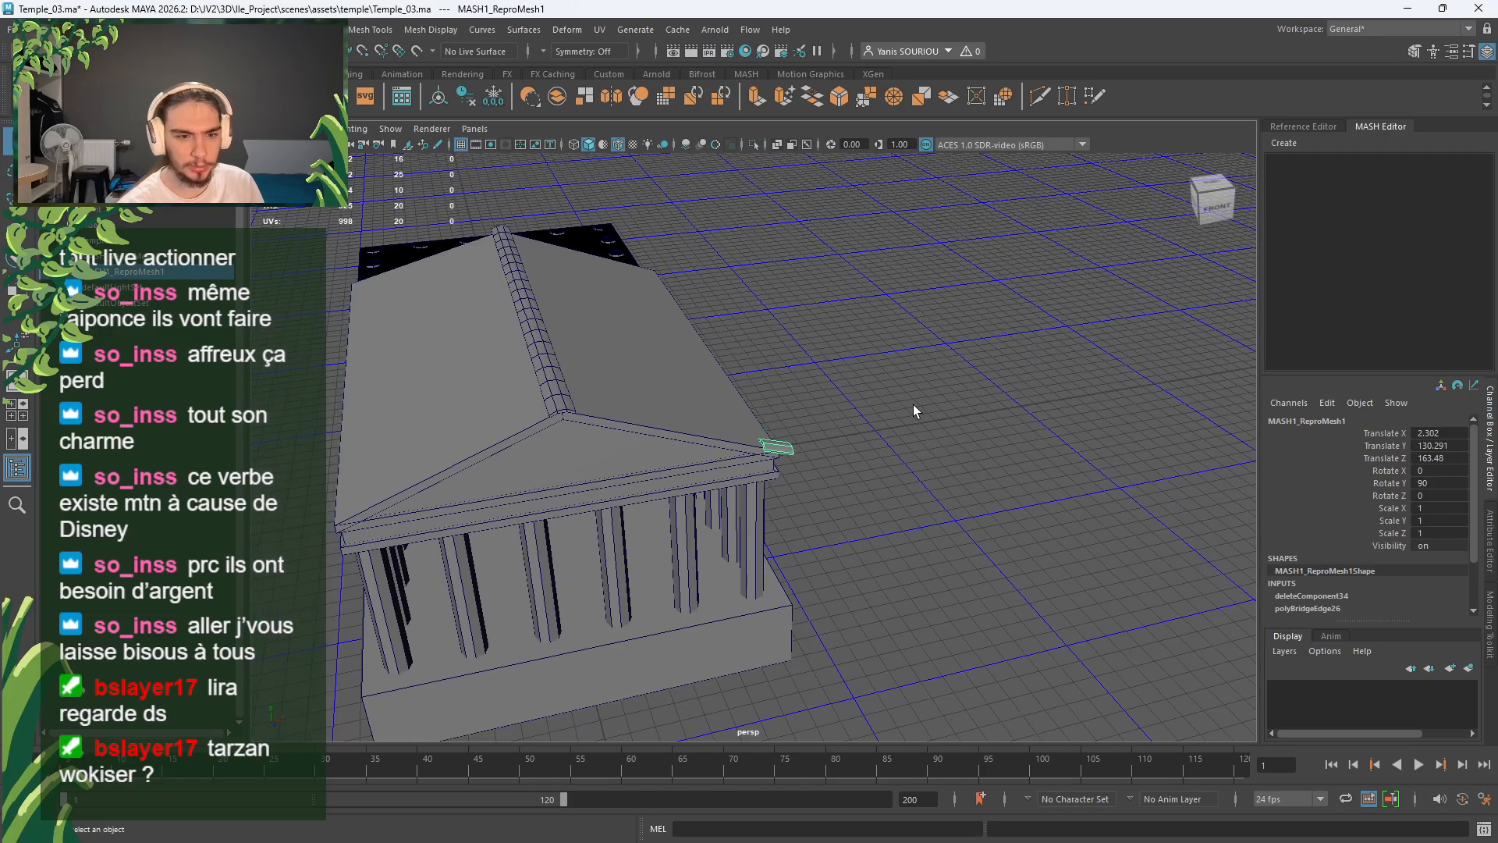
# Step: Centre the remaining tile's pivot and move the tile up beside the ridge's front end, at about X -67.3 and Y 157.3
pyautogui.keyDown('alt'); pyautogui.moveTo(908, 409); pyautogui.dragTo(770, 462); pyautogui.keyUp('alt')
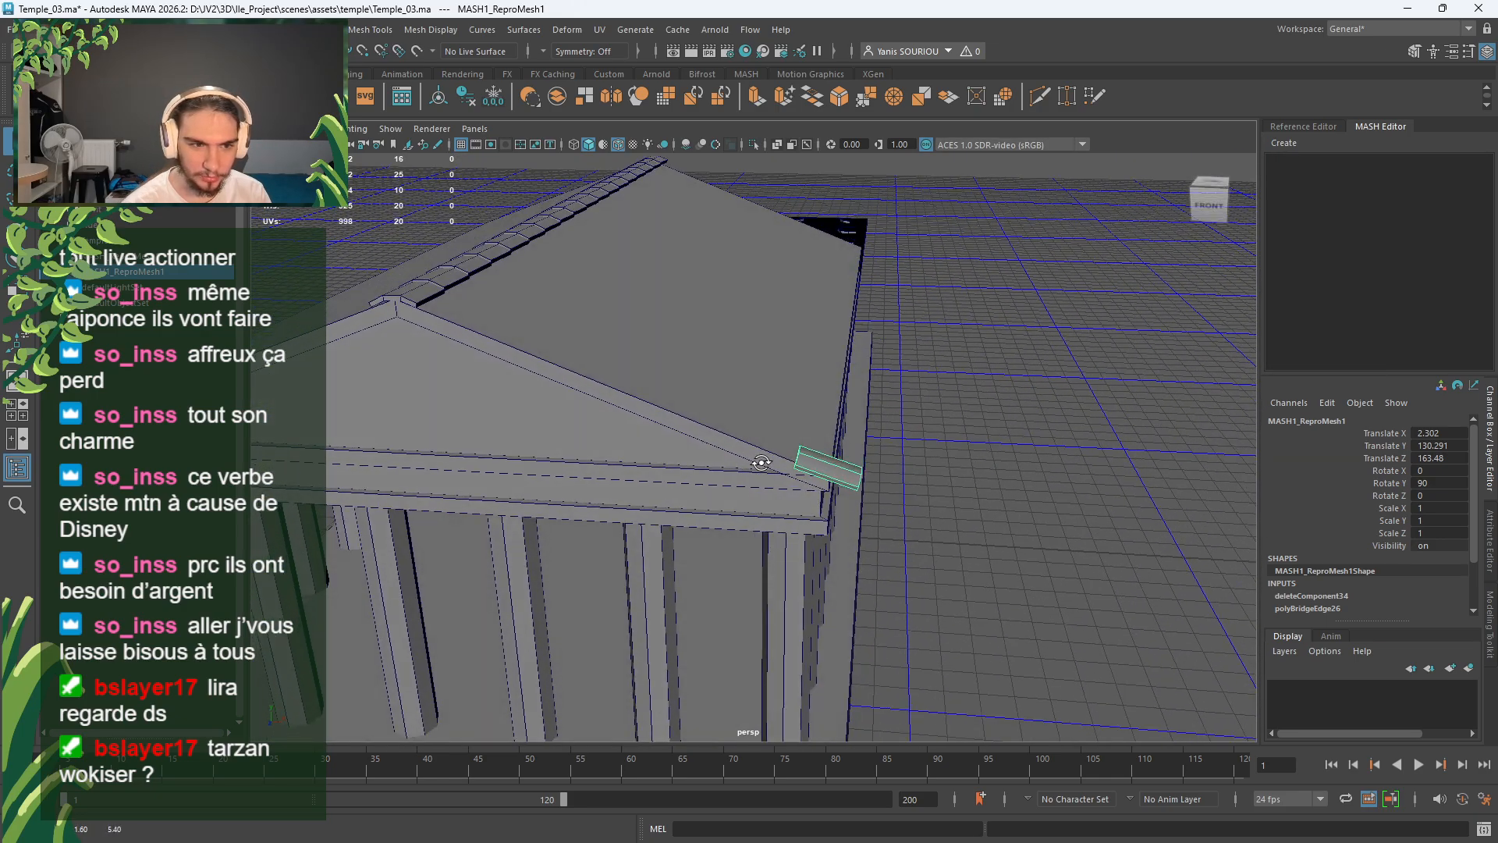
pyautogui.press('w')
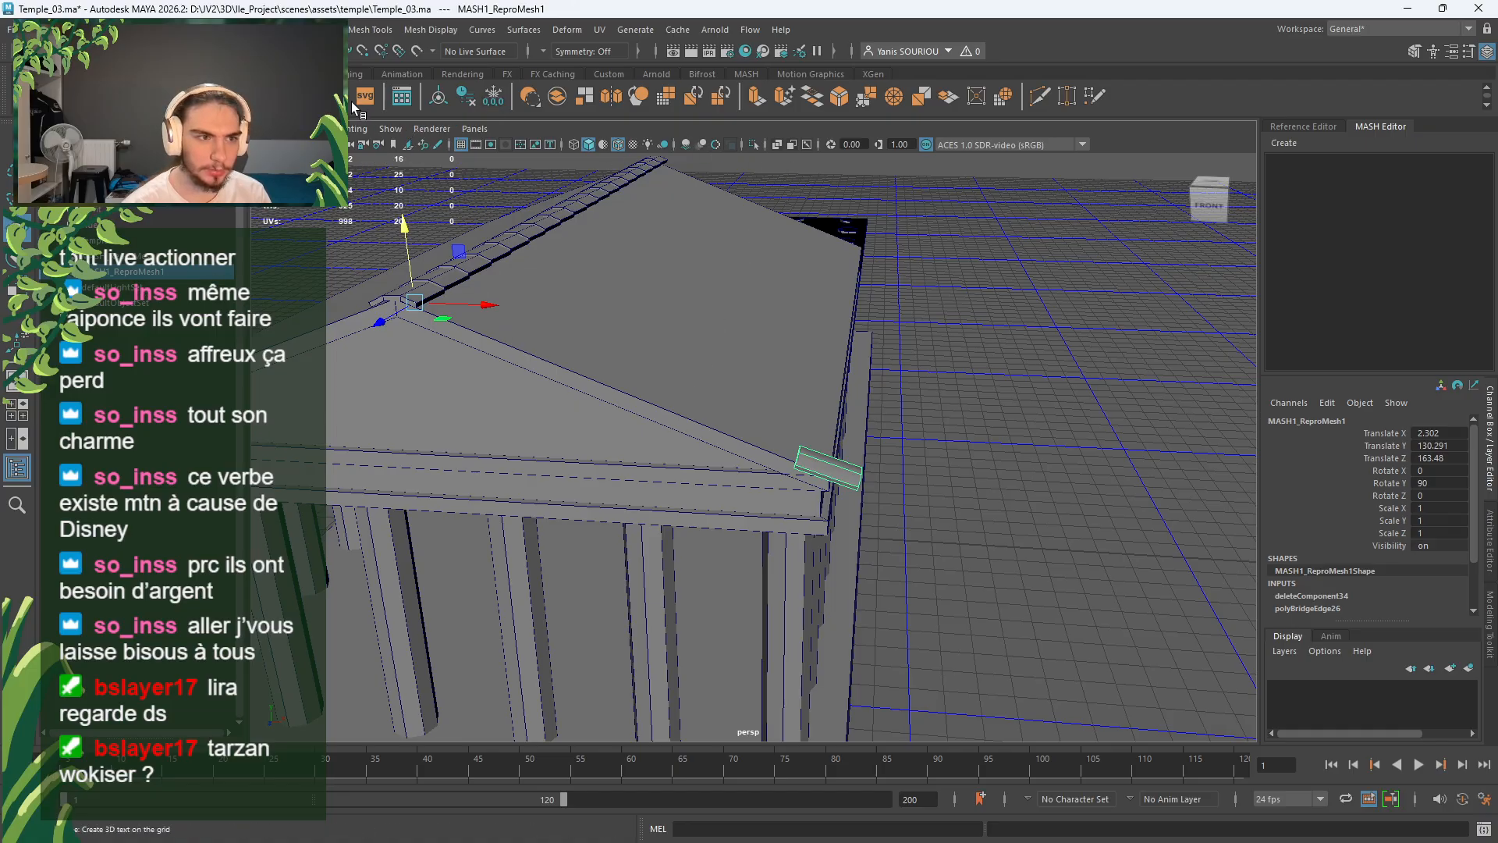
pyautogui.click(439, 98)
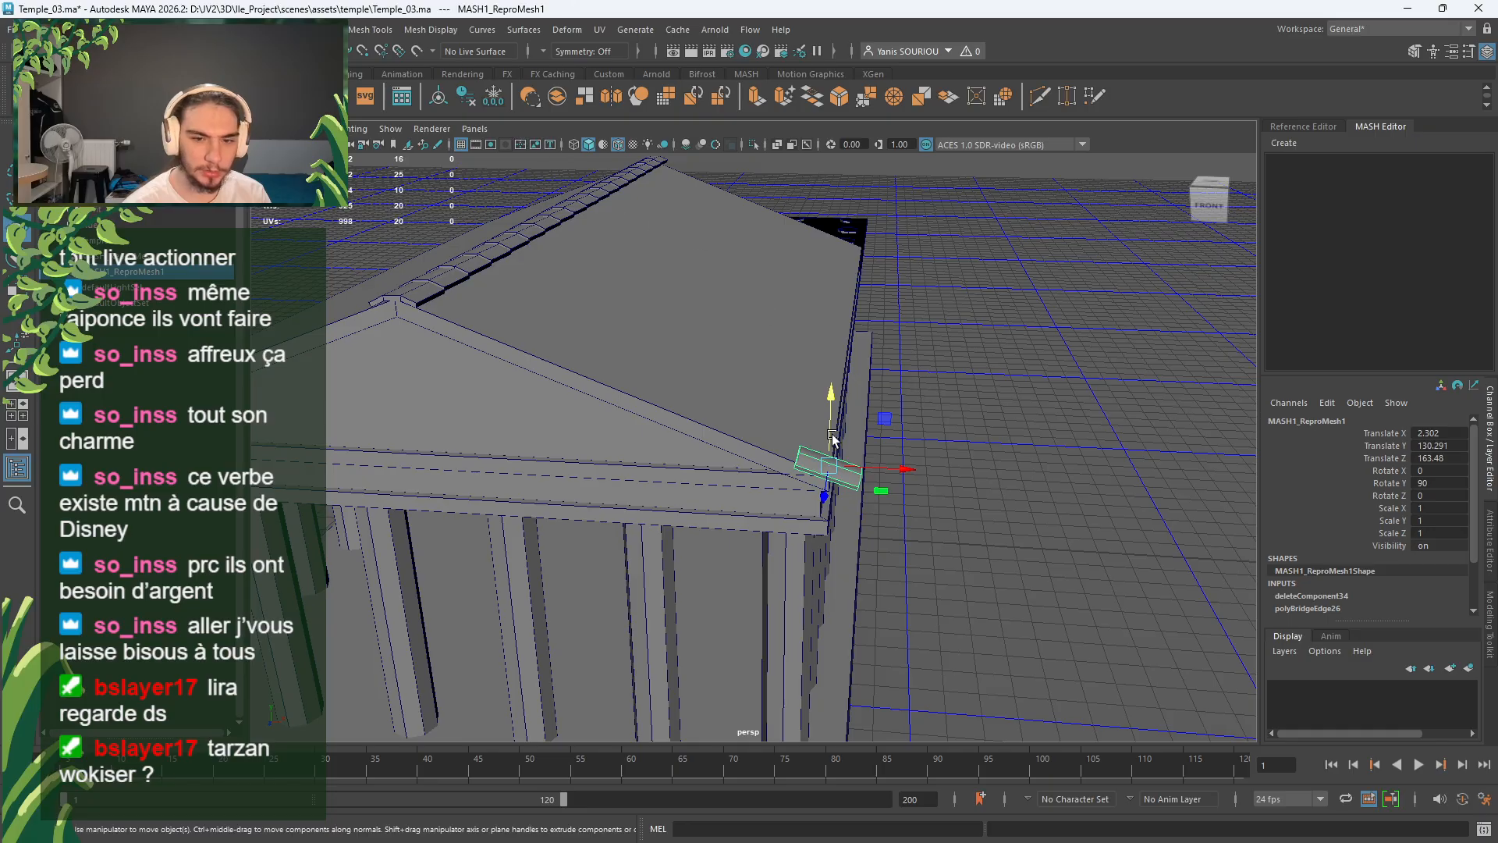
pyautogui.moveTo(833, 433); pyautogui.dragTo(453, 297)
# Step: Rotate the tile beside the ridge to about -15.6 degrees in X so it lies level
pyautogui.press('e')
pyautogui.scroll(2, 484, 353)
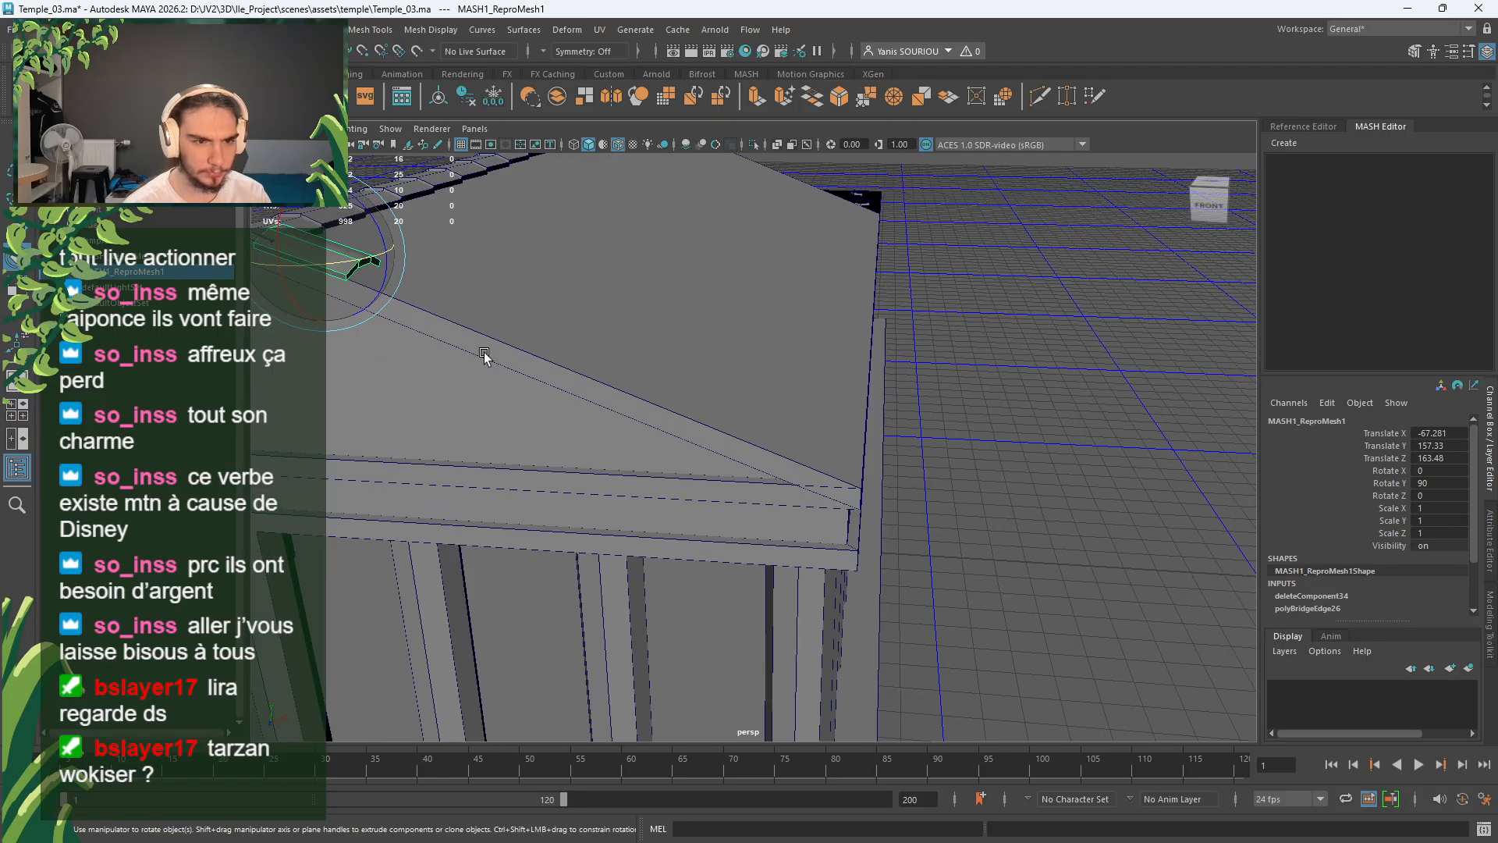
pyautogui.scroll(2, 511, 344)
pyautogui.keyDown('alt'); pyautogui.moveTo(701, 391); pyautogui.dragTo(582, 338); pyautogui.keyUp('alt')
pyautogui.keyDown('alt'); pyautogui.moveTo(582, 338); pyautogui.dragTo(759, 288, button='middle'); pyautogui.keyUp('alt')
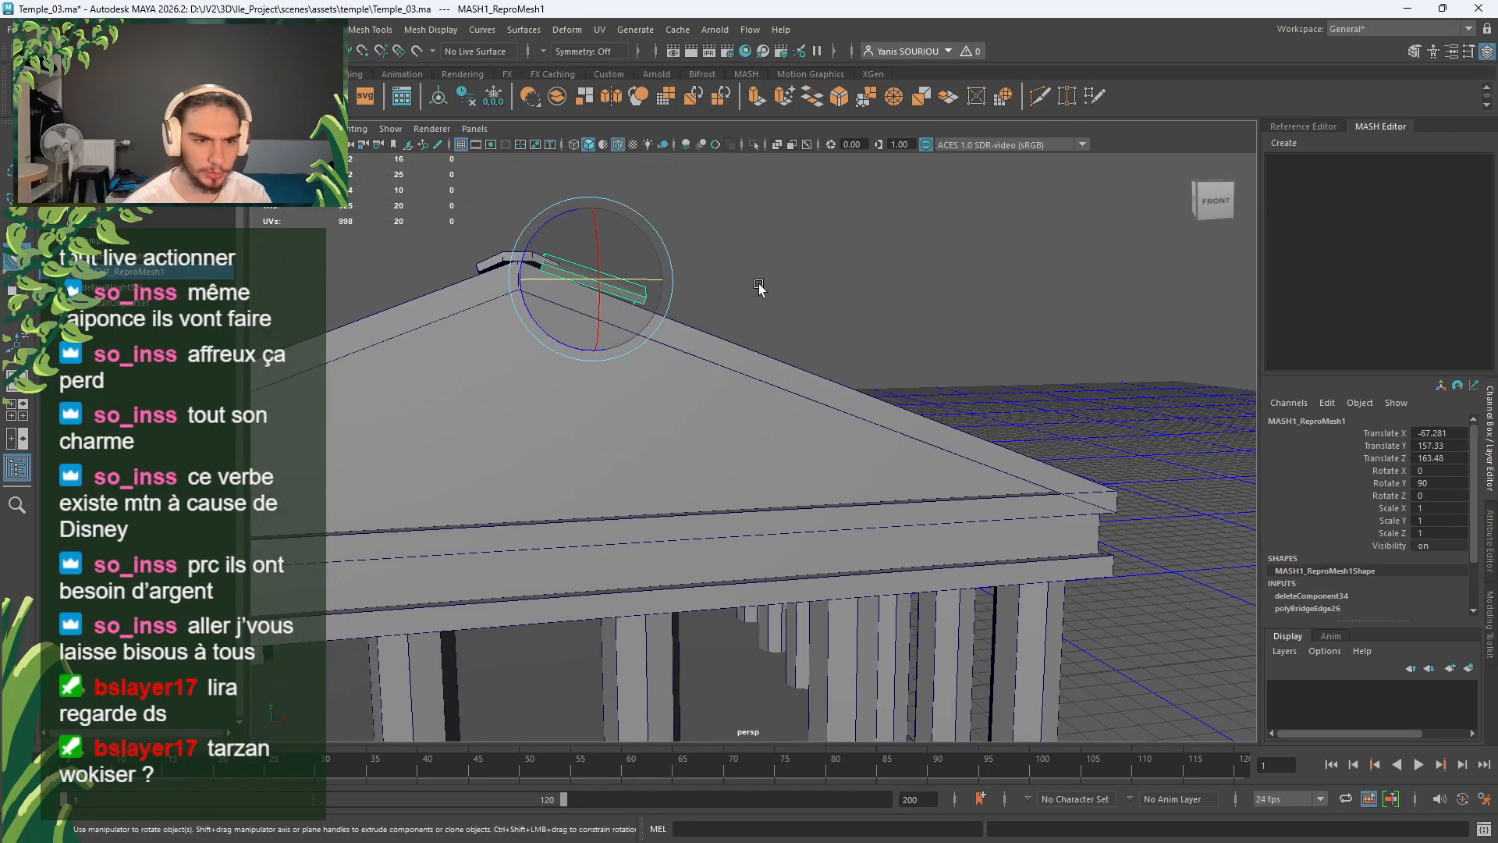
pyautogui.scroll(3, 759, 288)
pyautogui.keyDown('alt'); pyautogui.moveTo(759, 287); pyautogui.dragTo(735, 296); pyautogui.keyUp('alt')
pyautogui.keyDown('alt'); pyautogui.moveTo(678, 226); pyautogui.dragTo(766, 393, button='middle'); pyautogui.keyUp('alt')
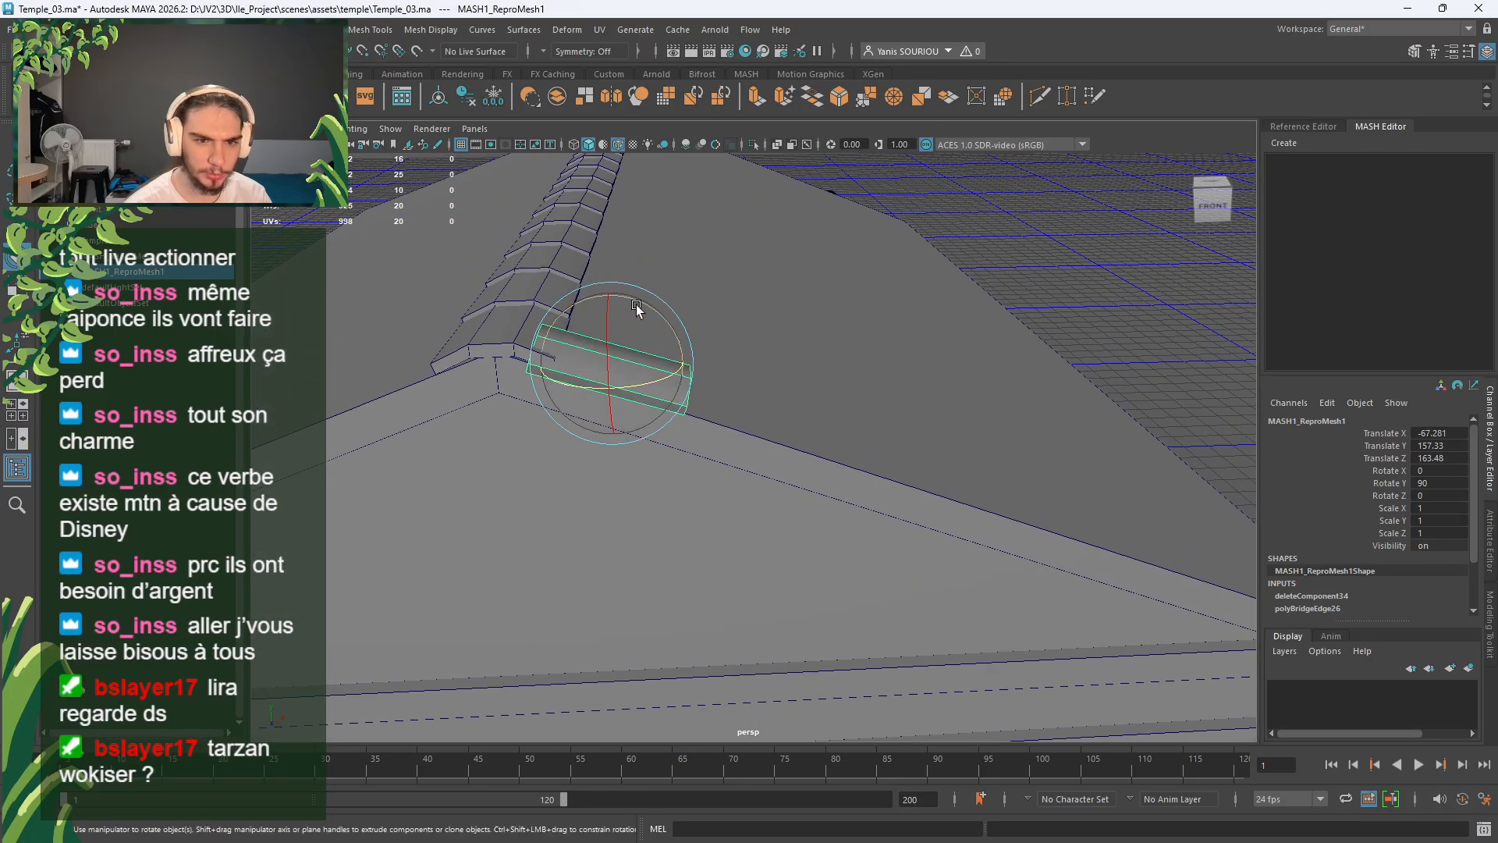
pyautogui.moveTo(639, 301)
pyautogui.mouseDown()
pyautogui.moveTo(597, 299)
pyautogui.moveTo(617, 304)
pyautogui.mouseUp()
pyautogui.keyDown('alt'); pyautogui.moveTo(713, 387); pyautogui.dragTo(885, 340); pyautogui.keyUp('alt')
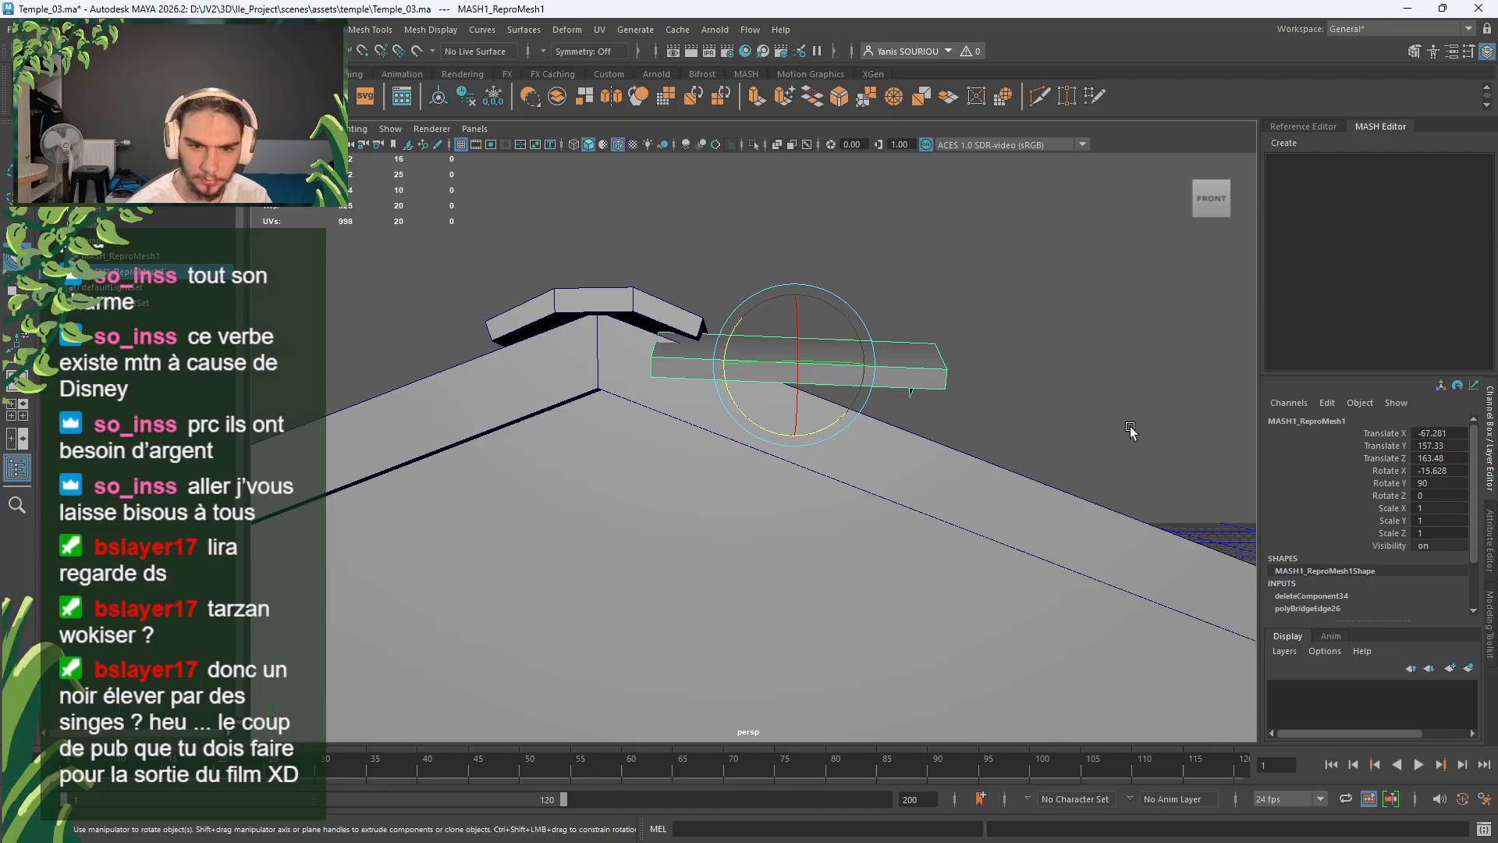
# Step: Set the tile's X rotation to -16 degrees and move it above the ridge's front end, at about X -73.9 and Y 160.2
pyautogui.click(1434, 470)
pyautogui.write('-16')
pyautogui.press('Return')
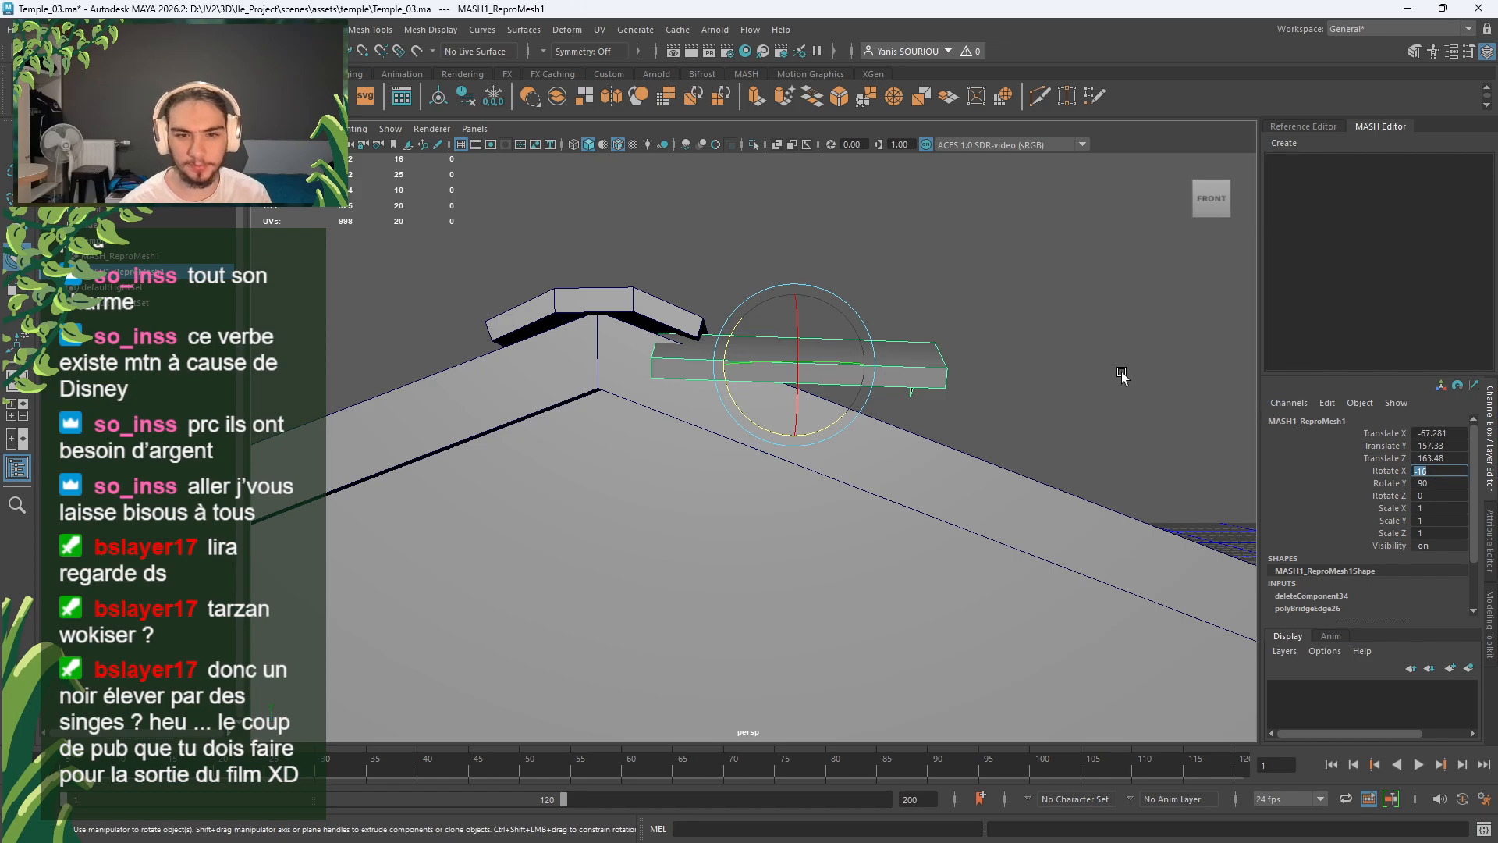
pyautogui.keyDown('alt'); pyautogui.moveTo(929, 381); pyautogui.dragTo(892, 345); pyautogui.keyUp('alt')
pyautogui.scroll(5, 897, 381)
pyautogui.keyDown('alt'); pyautogui.moveTo(892, 344); pyautogui.dragTo(897, 464, button='middle'); pyautogui.keyUp('alt')
pyautogui.press('w')
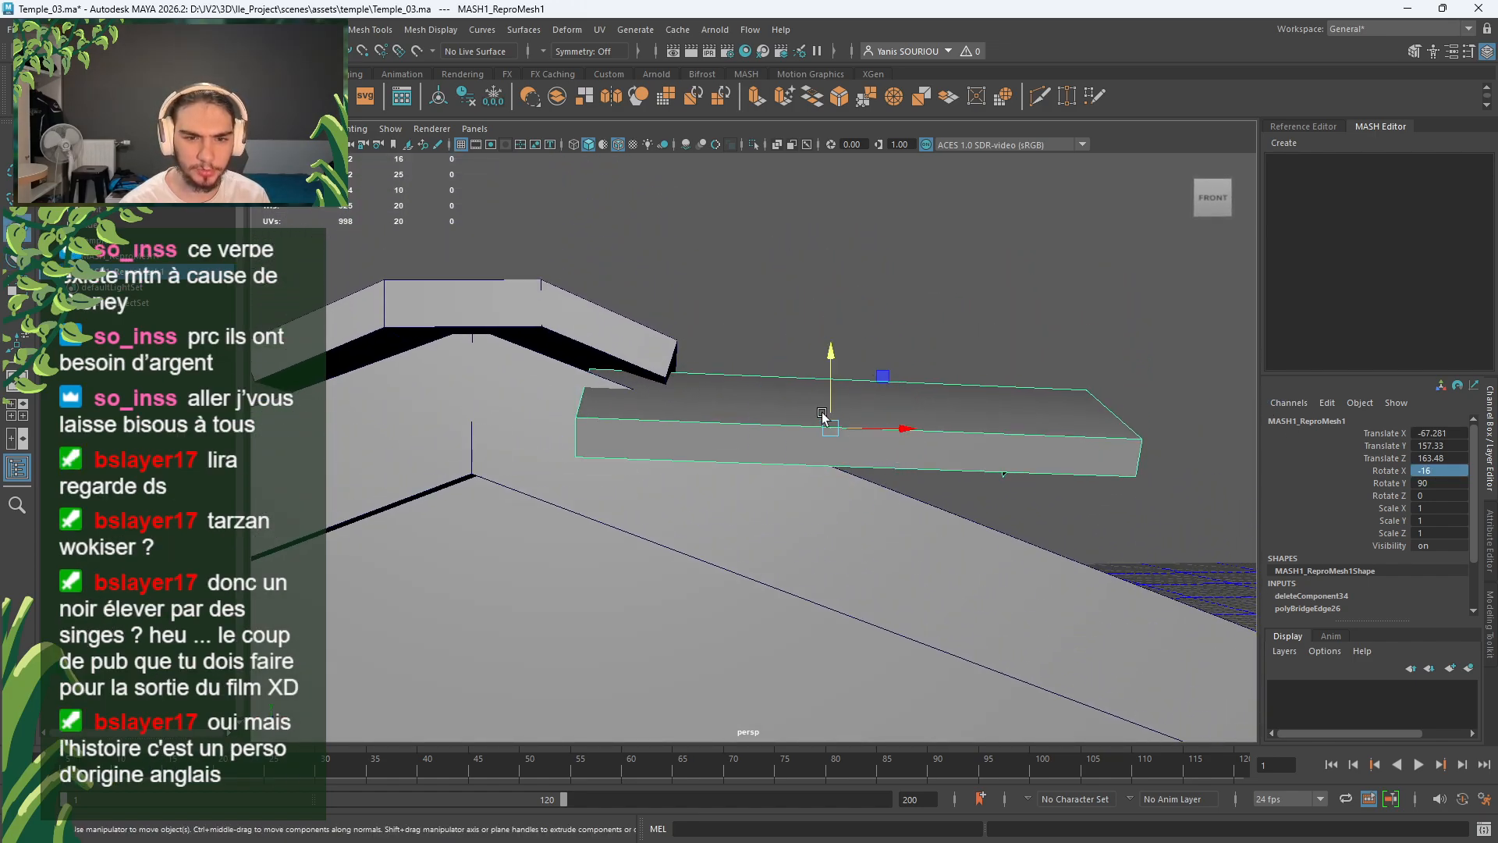
pyautogui.moveTo(865, 425); pyautogui.dragTo(610, 266)
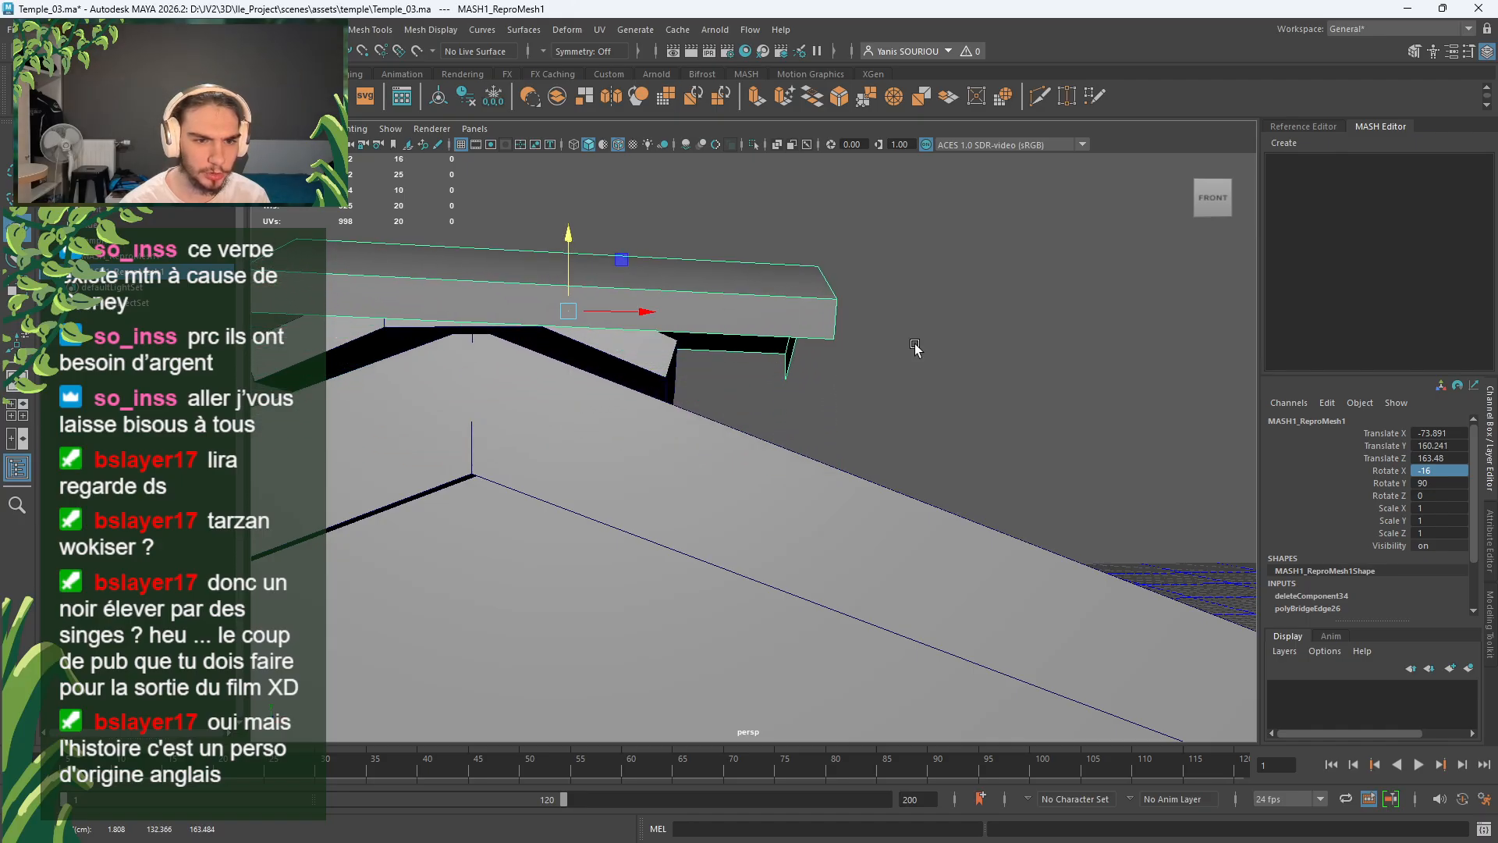
# Step: Adjust the tile's X rotation to -17 and finally -18 degrees, and raise it to about Y 160.31 in the front view
pyautogui.doubleClick(1445, 469)
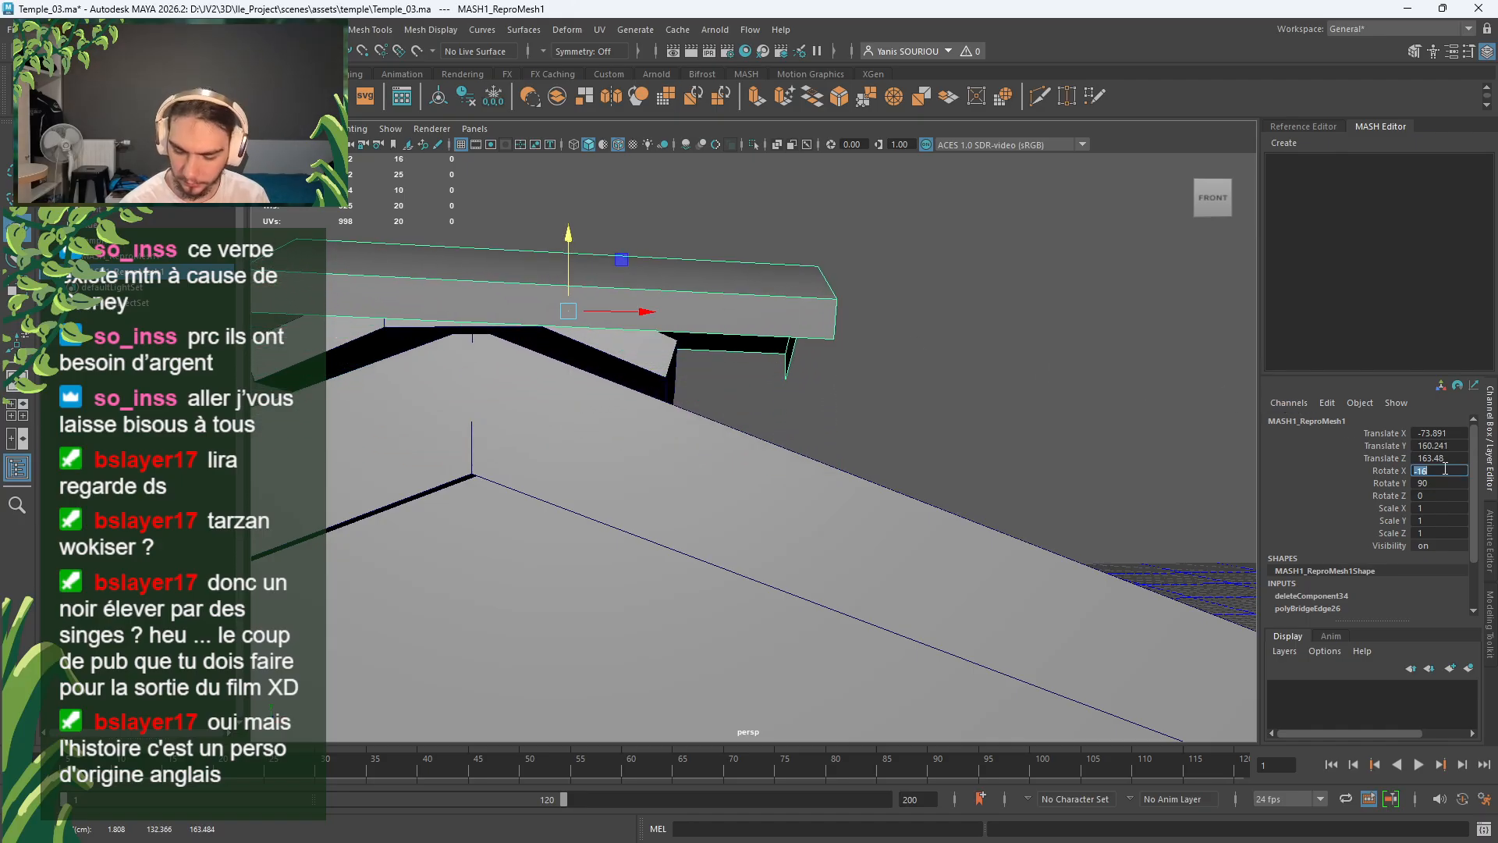
pyautogui.write('-17')
pyautogui.press('Return')
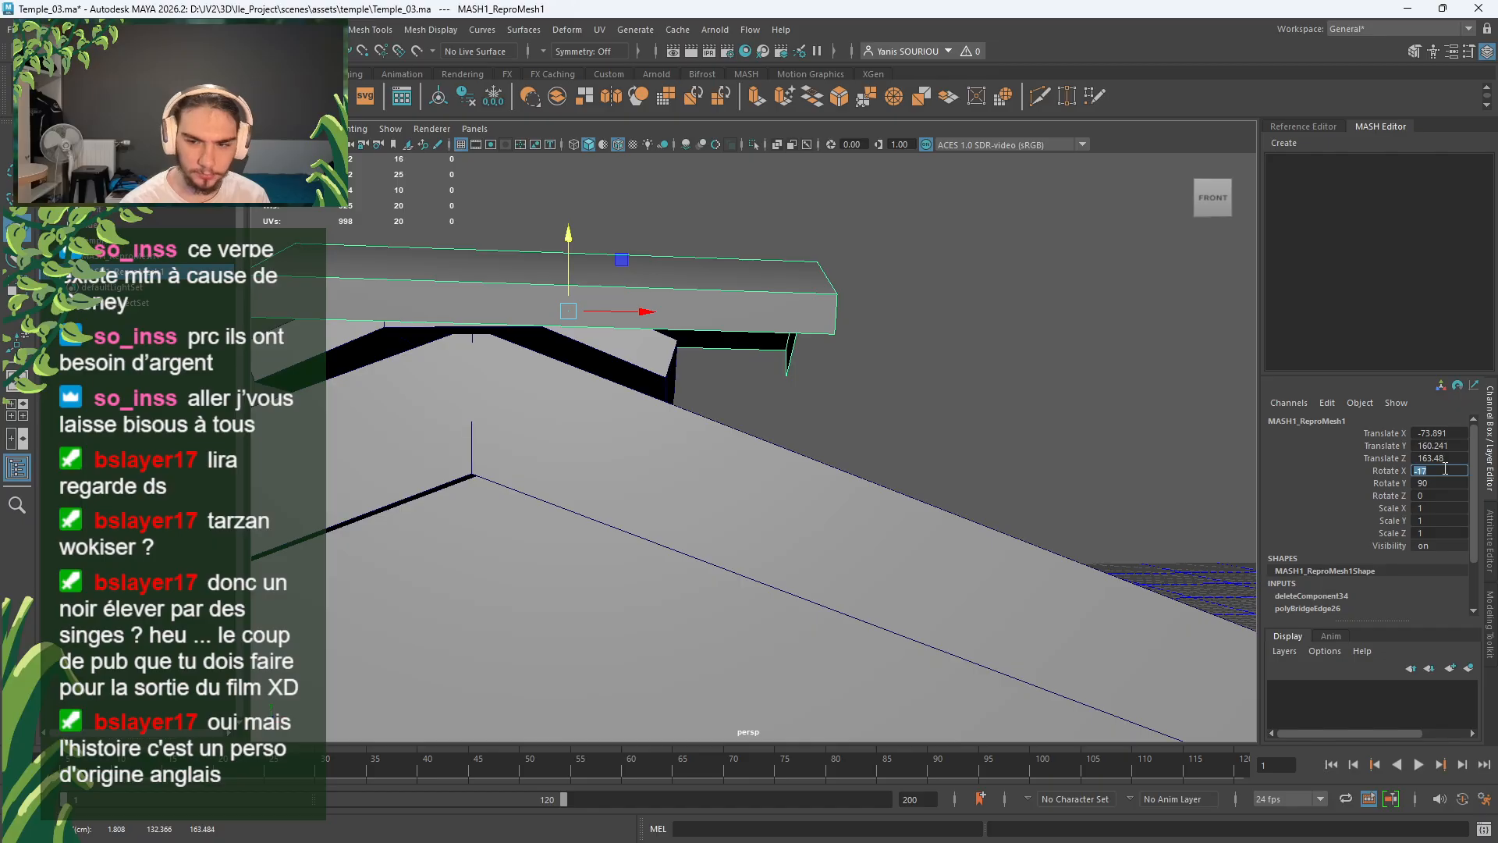
pyautogui.write('-18')
pyautogui.press('Return')
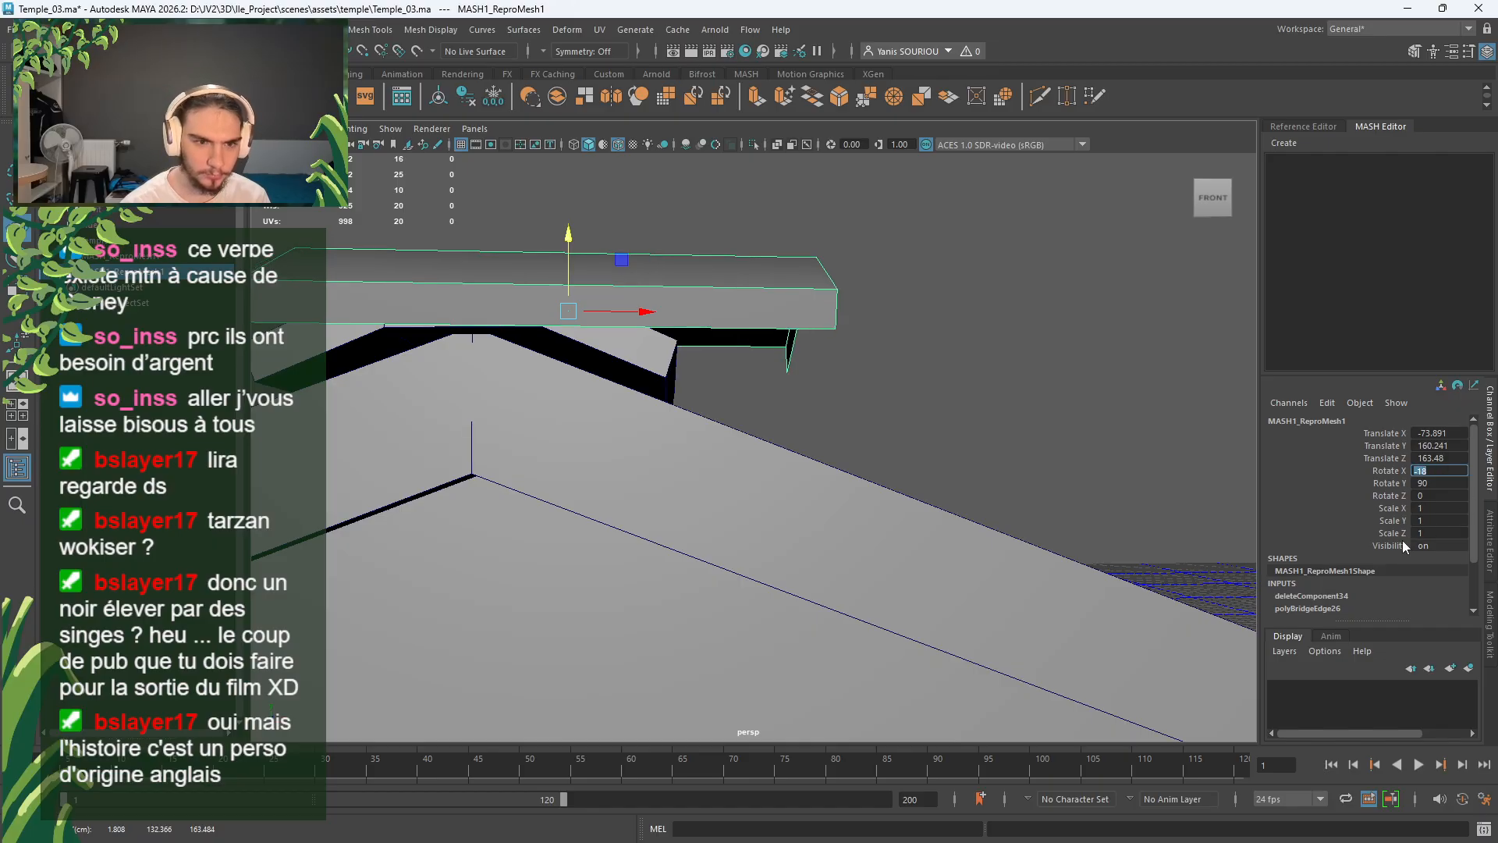
pyautogui.keyDown('alt'); pyautogui.moveTo(827, 507); pyautogui.dragTo(953, 465); pyautogui.keyUp('alt')
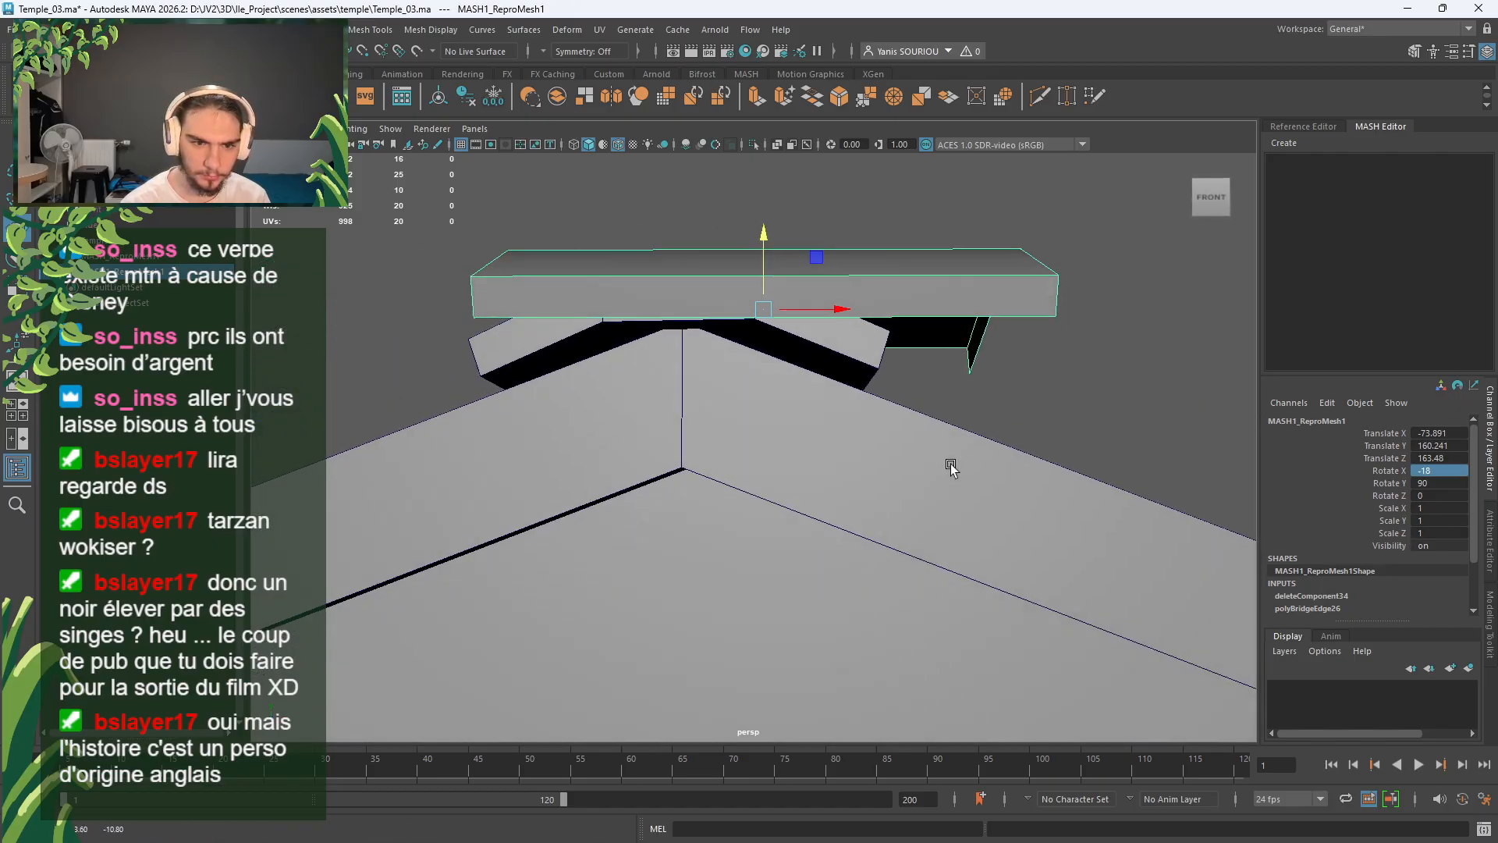
pyautogui.press('space')
pyautogui.press('f')
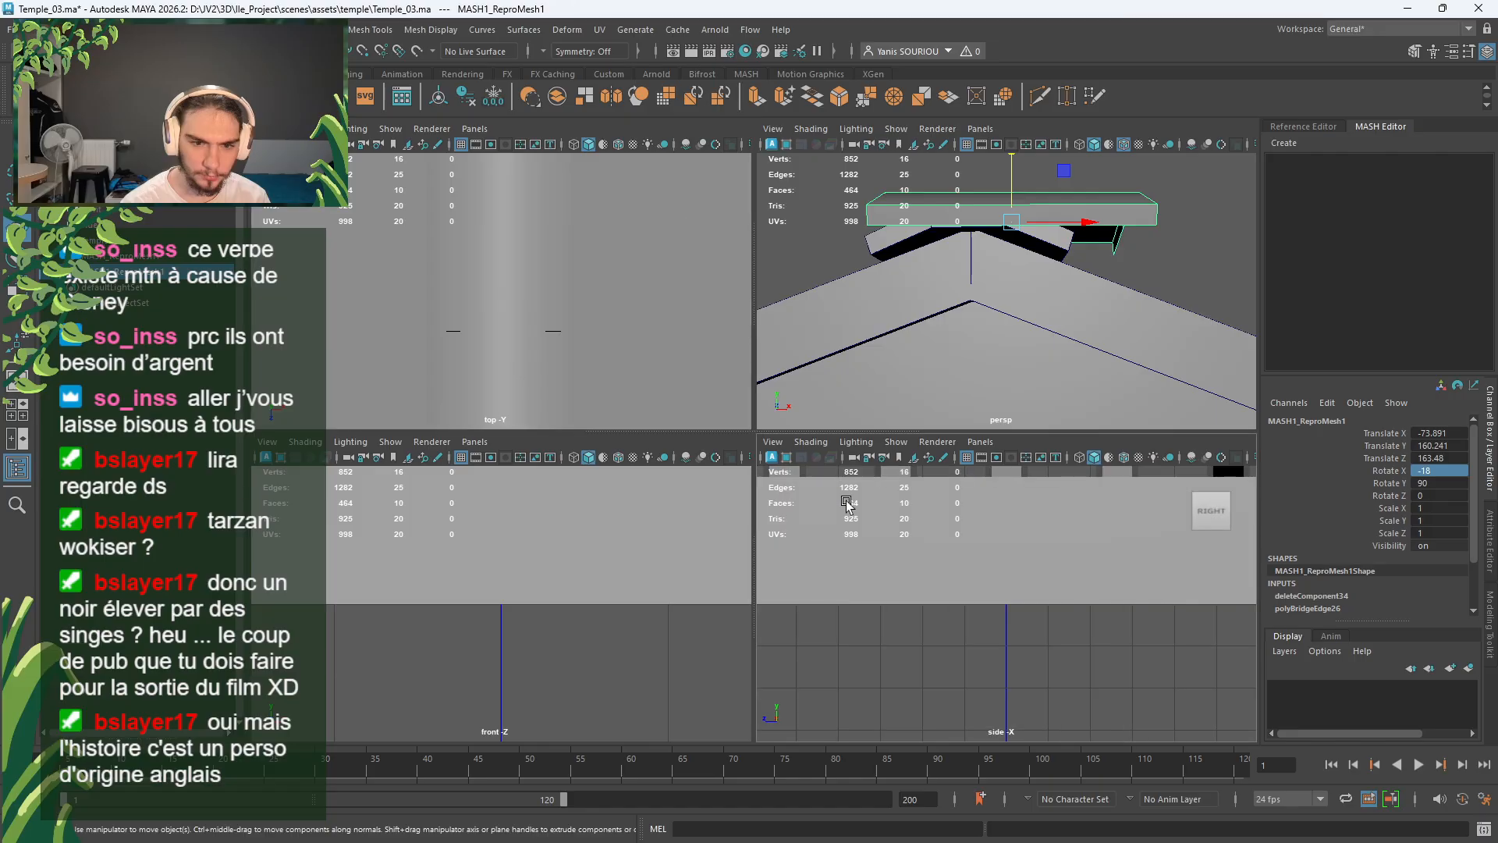
pyautogui.press('f')
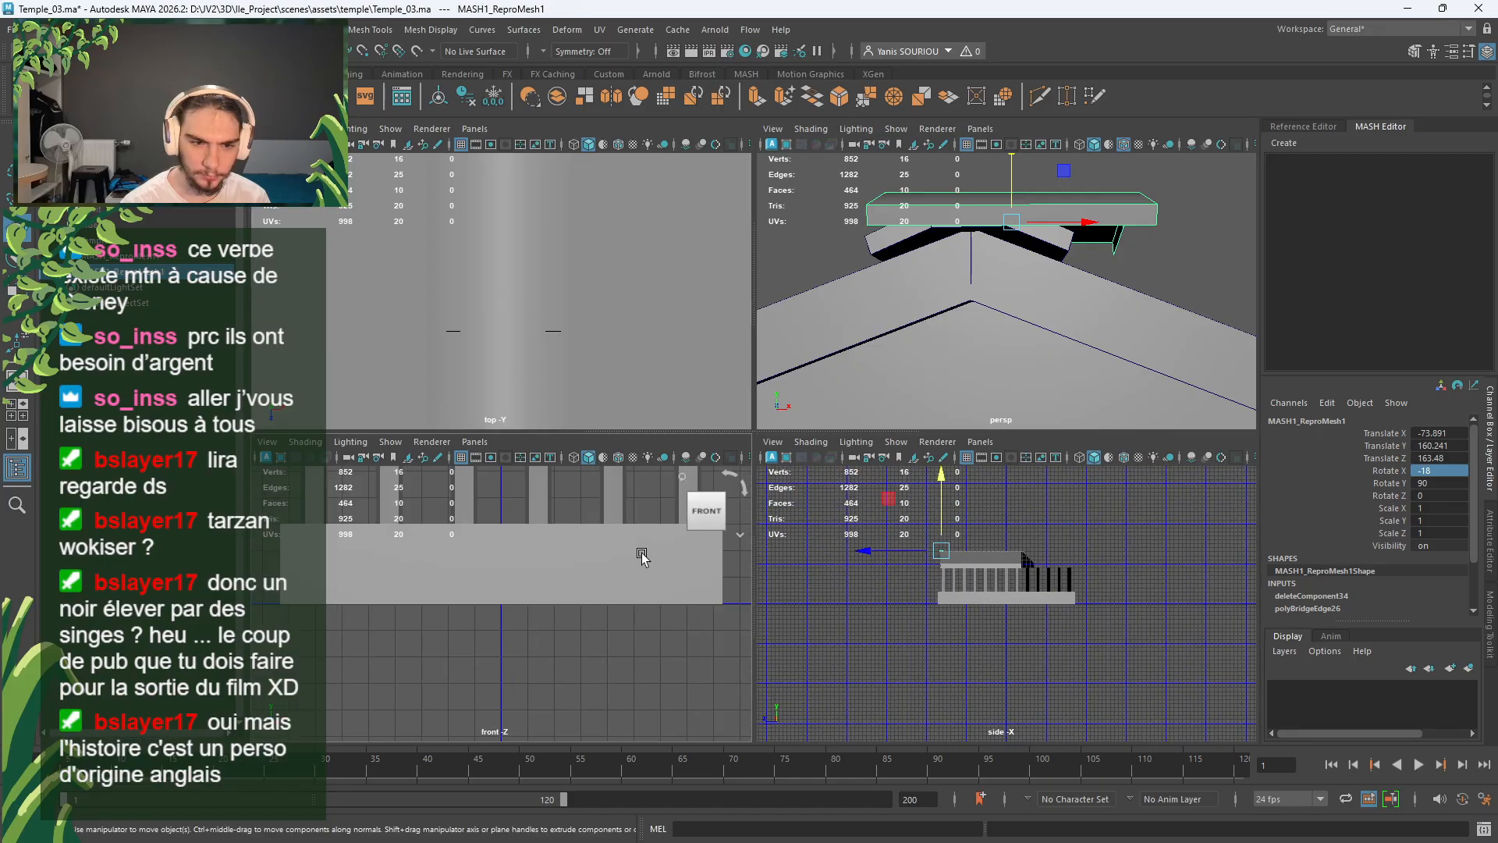
pyautogui.press('space')
pyautogui.press('f')
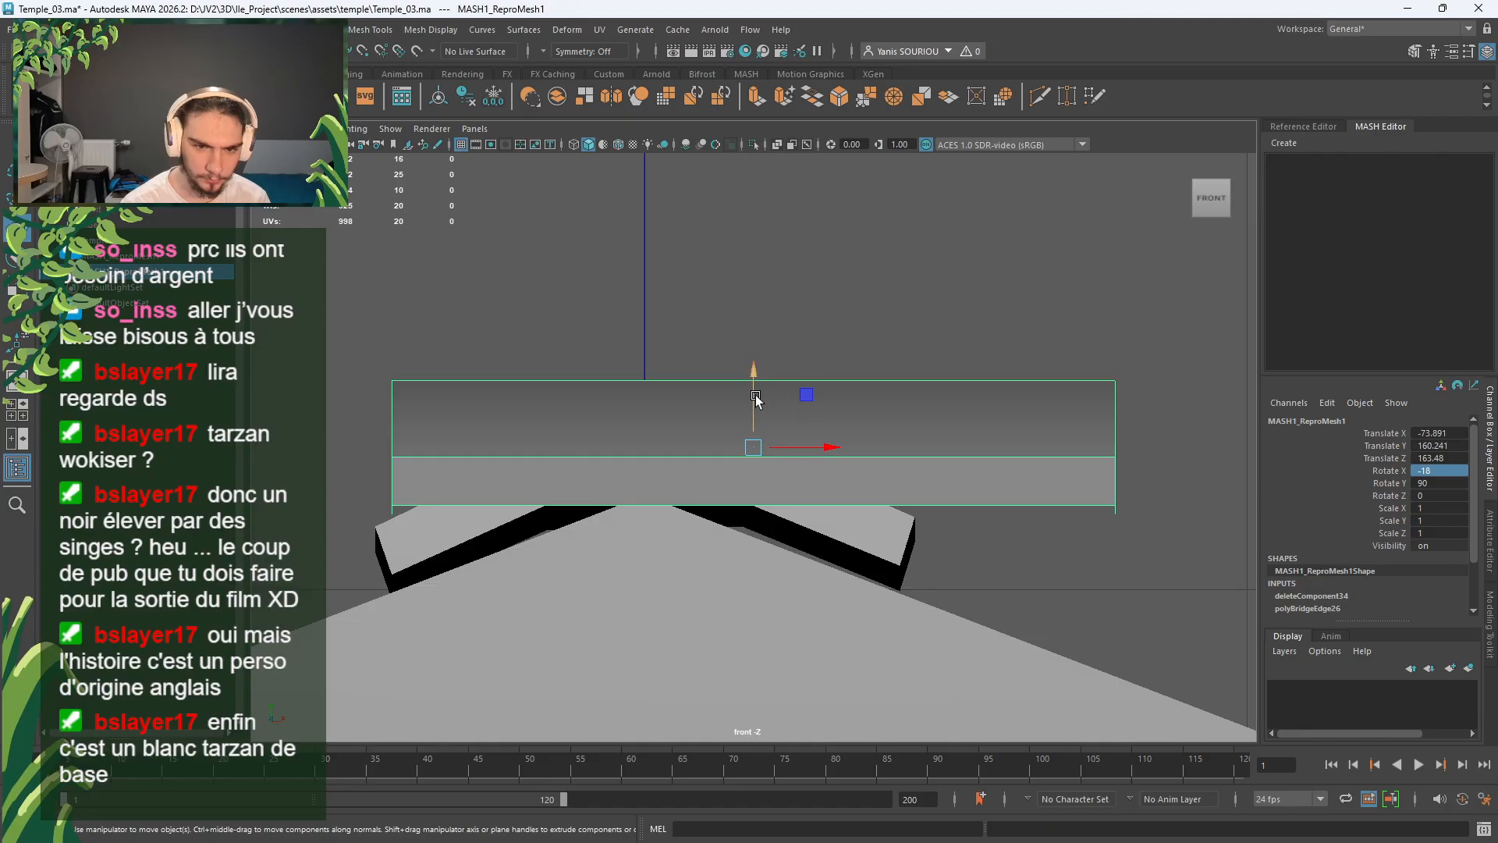
pyautogui.moveTo(753, 398); pyautogui.dragTo(774, 395)
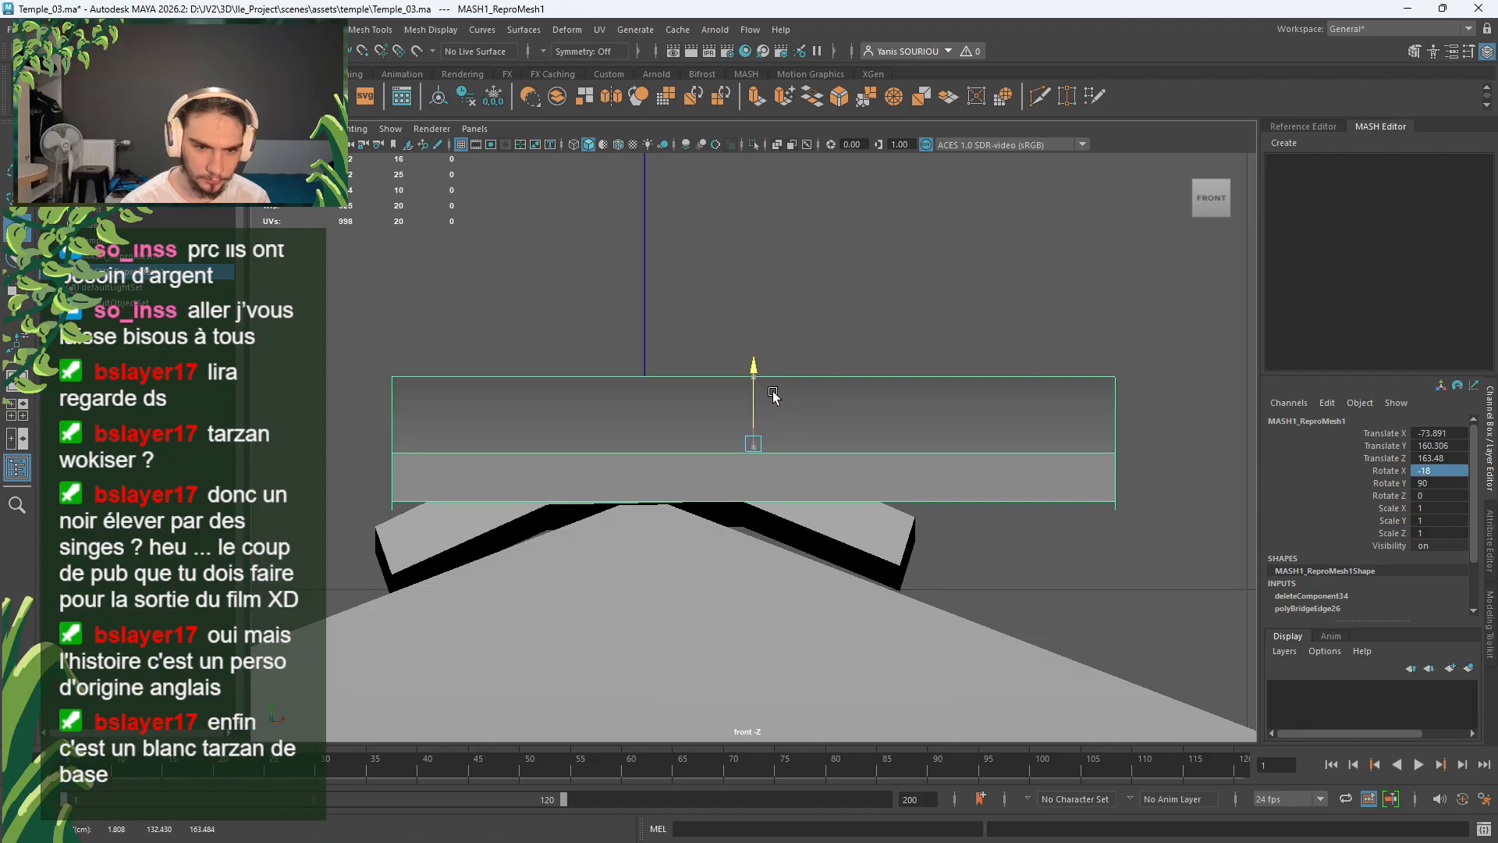
# Step: Set the tile's X rotation to -19 degrees and nudge it up to about Y 160.32
pyautogui.doubleClick(1418, 469)
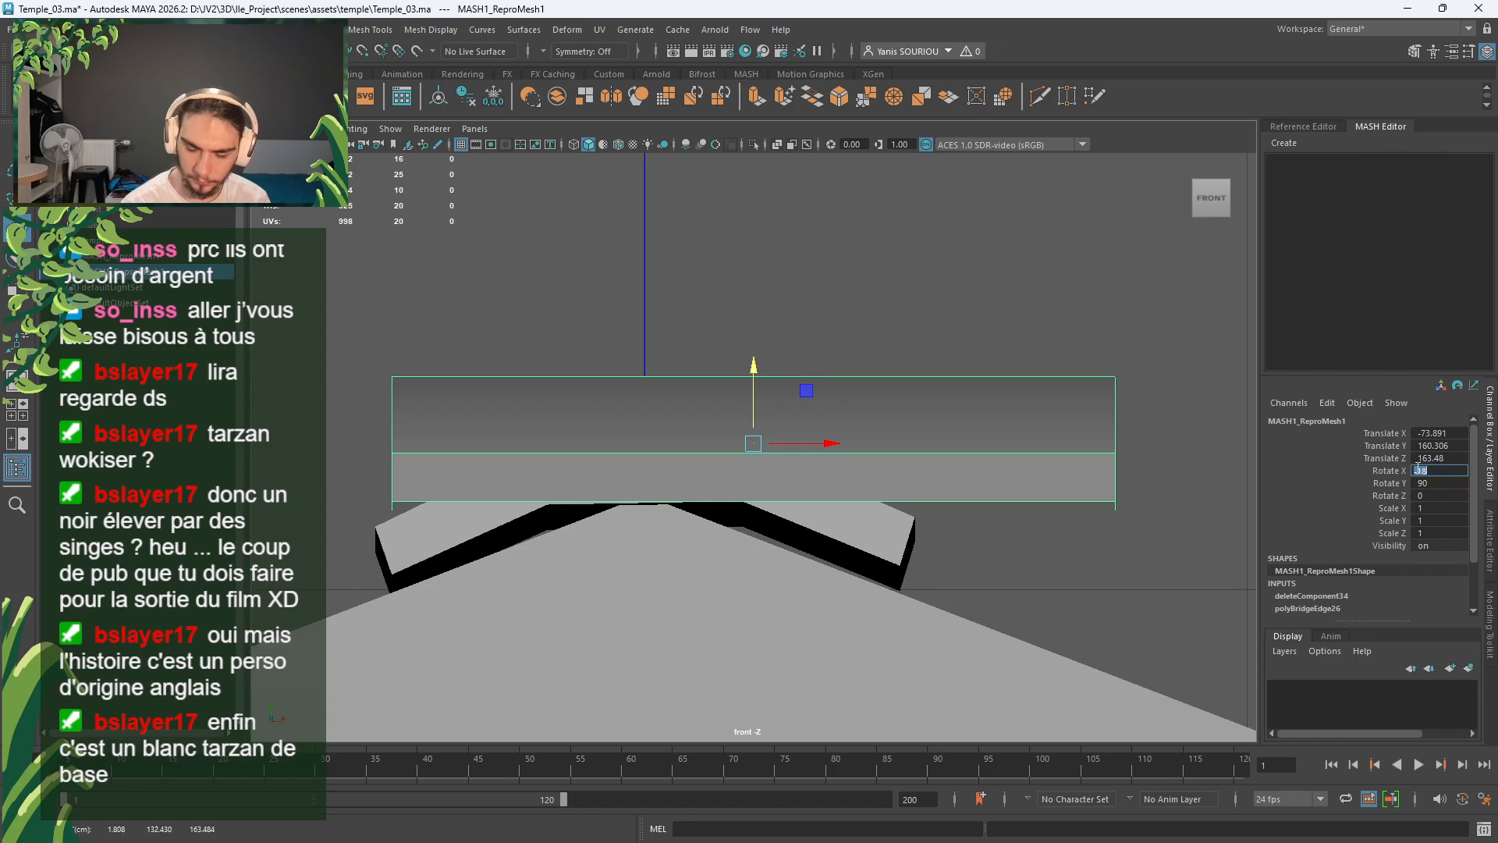
pyautogui.write('19')
pyautogui.press('Return')
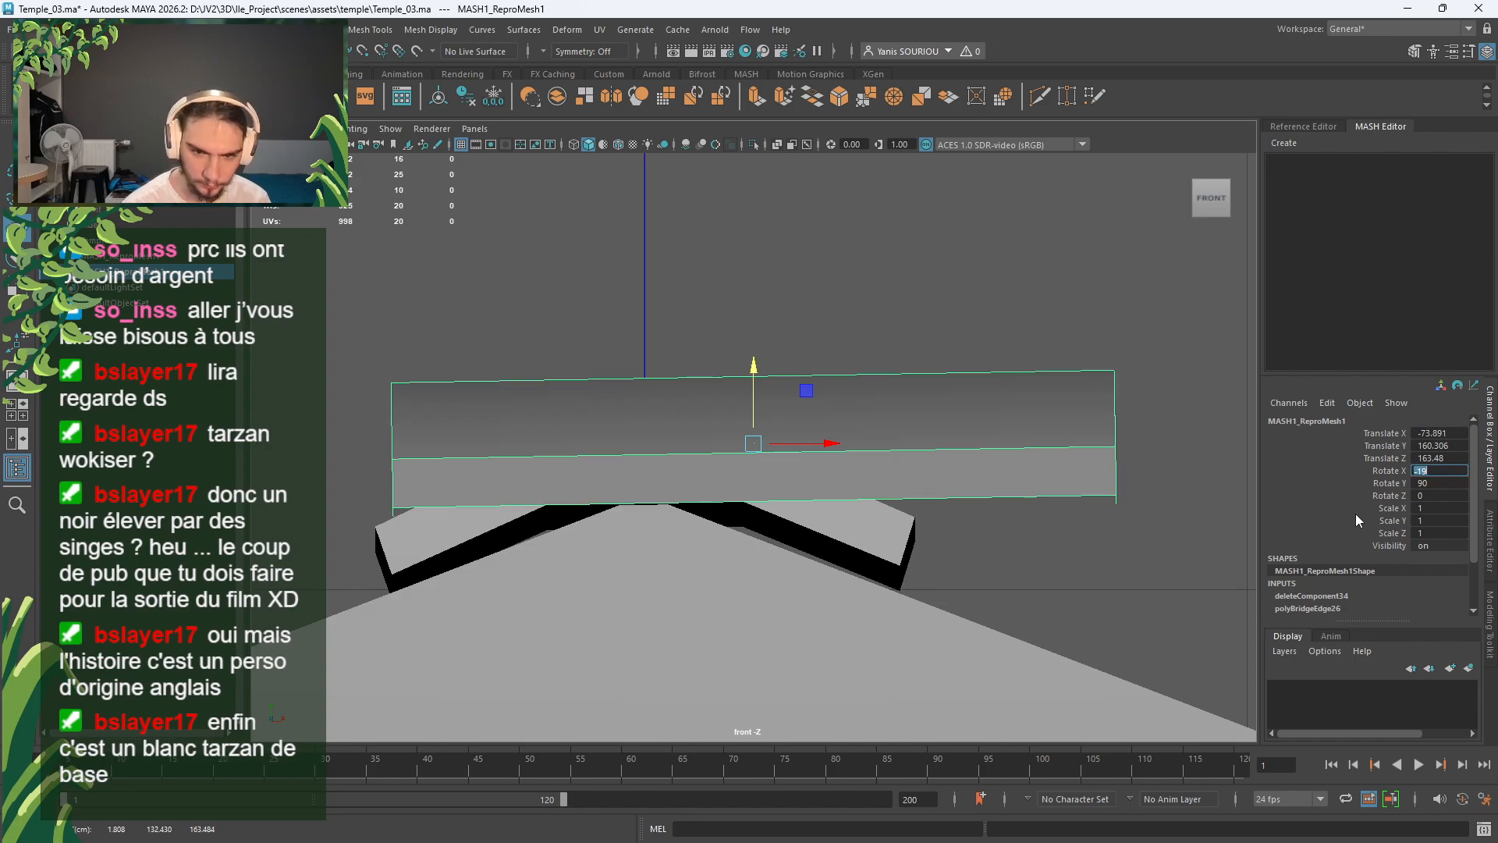
pyautogui.moveTo(753, 407); pyautogui.dragTo(755, 403)
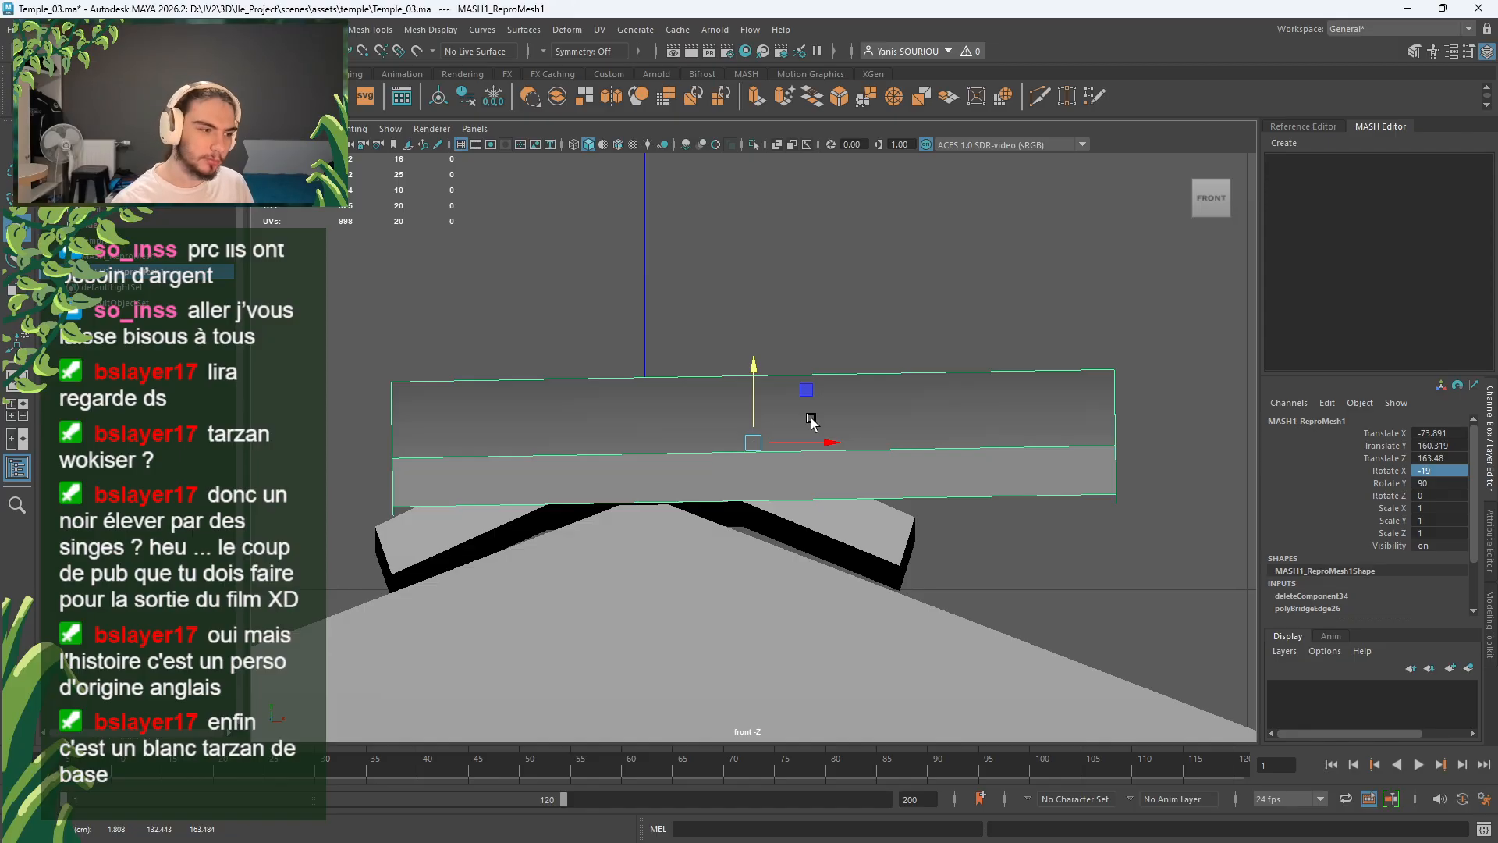
# Step: Freeze the tile's transformations with its history deleted, and place its pivot at the -X end of its upper lengthwise edge
pyautogui.scroll(-6, 811, 422)
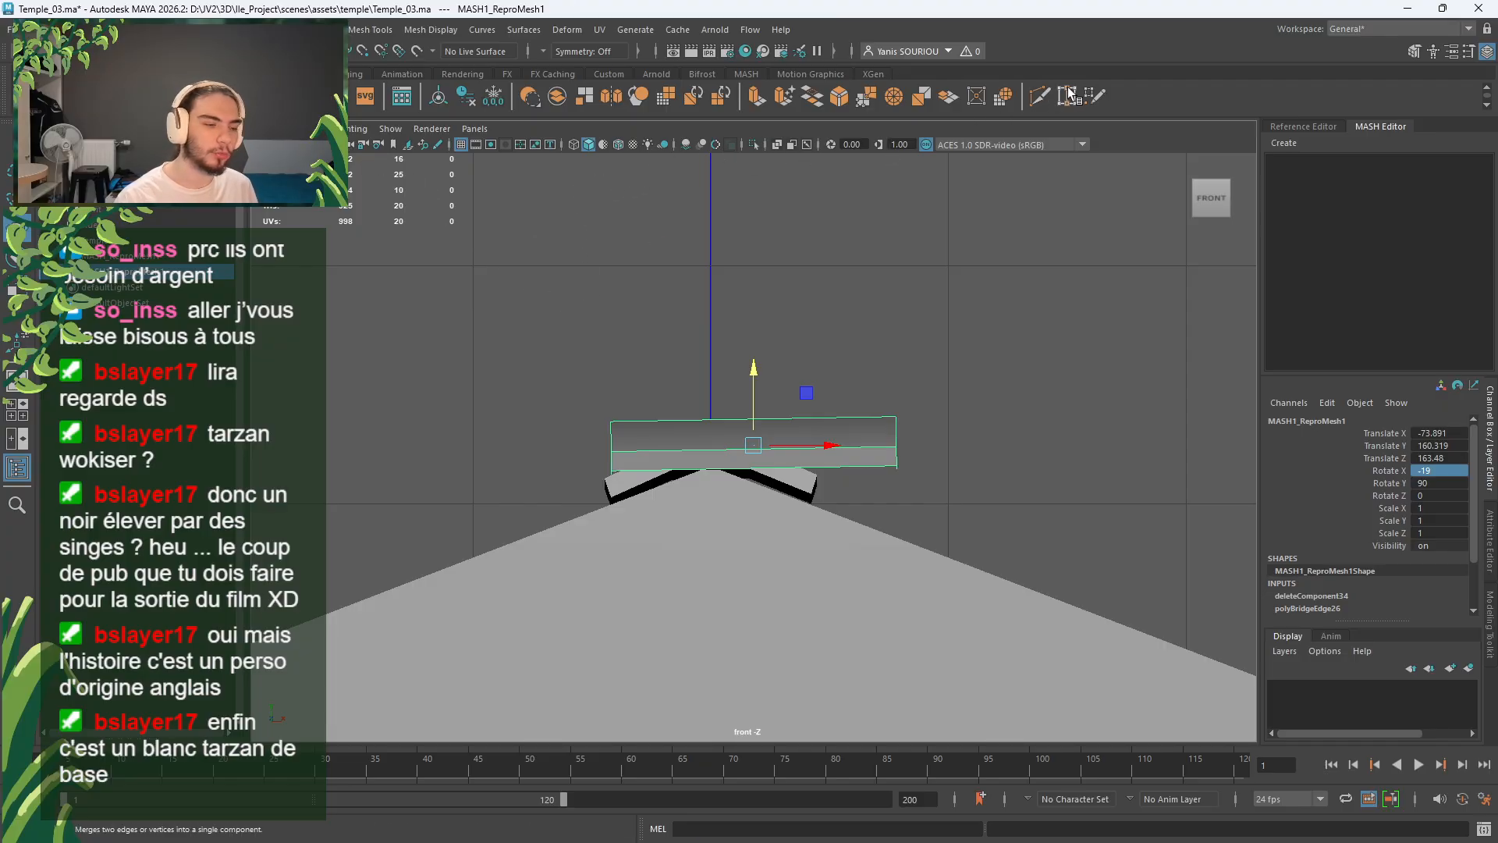
pyautogui.click(493, 93)
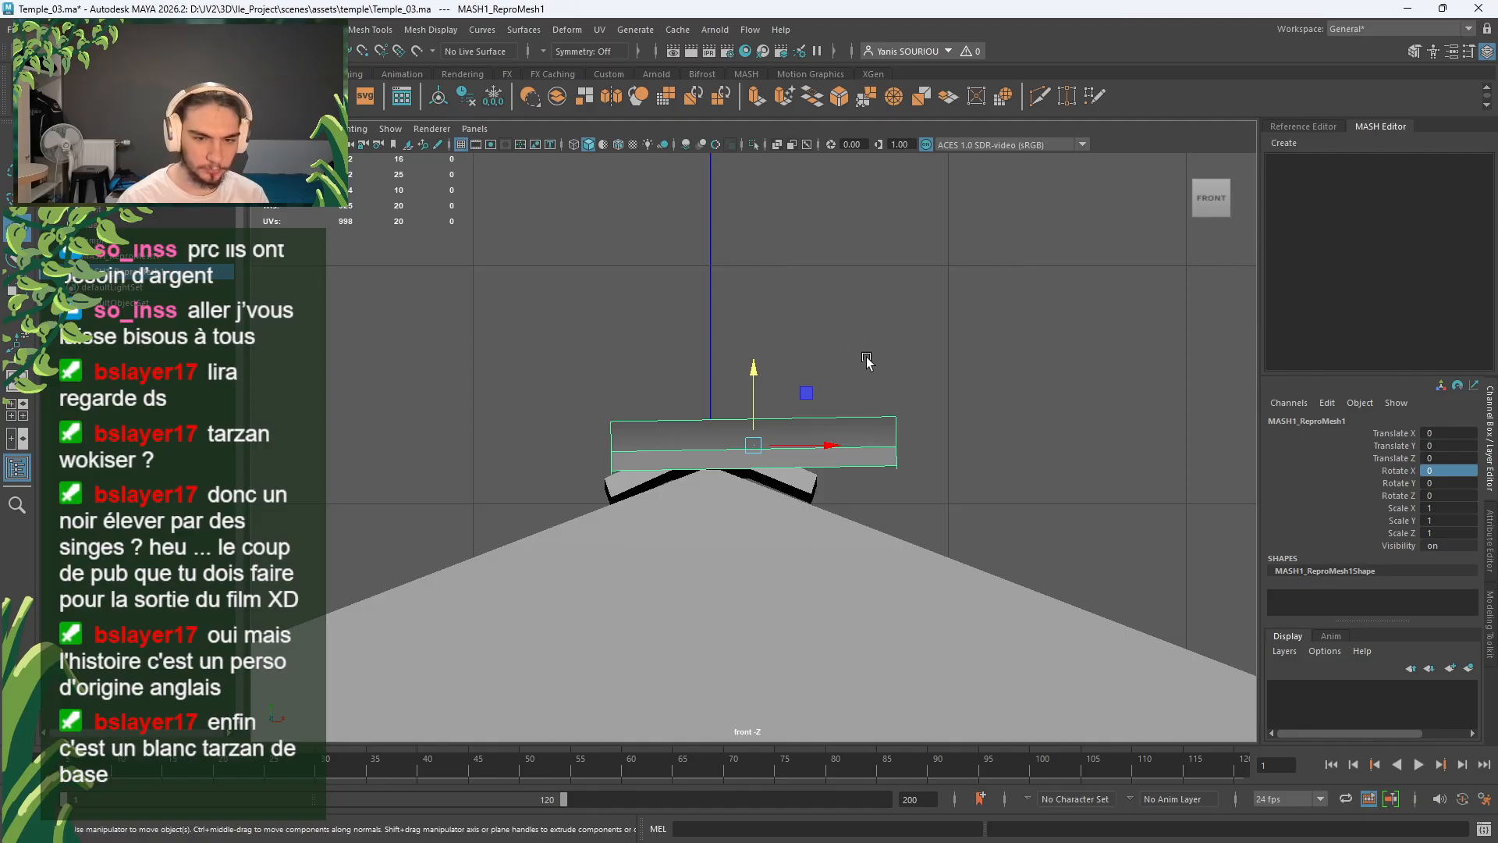
pyautogui.press('space')
pyautogui.press('space')
pyautogui.press('f')
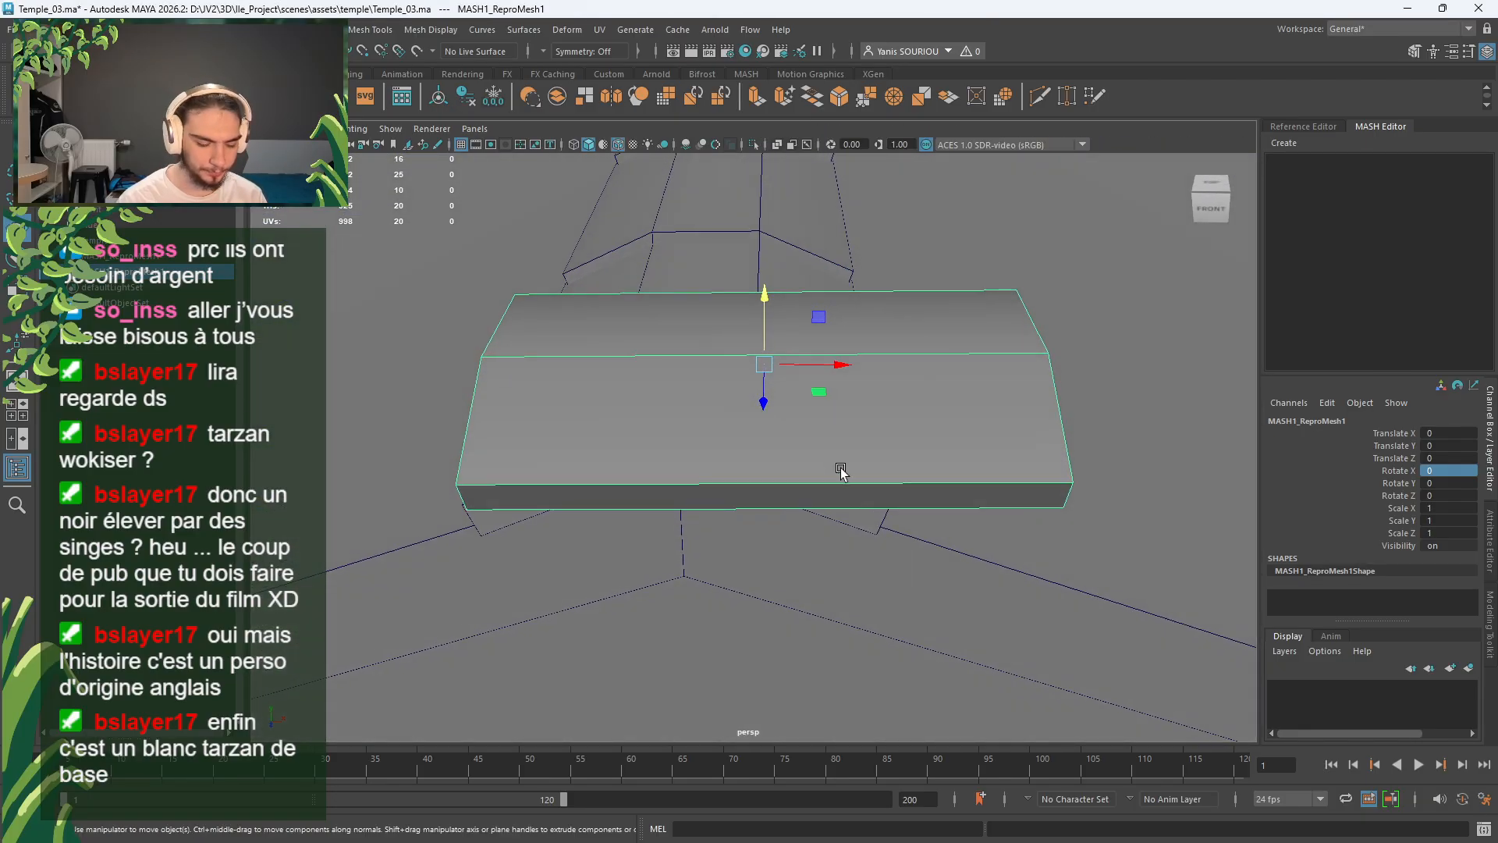
pyautogui.press('d')
pyautogui.click(503, 357)
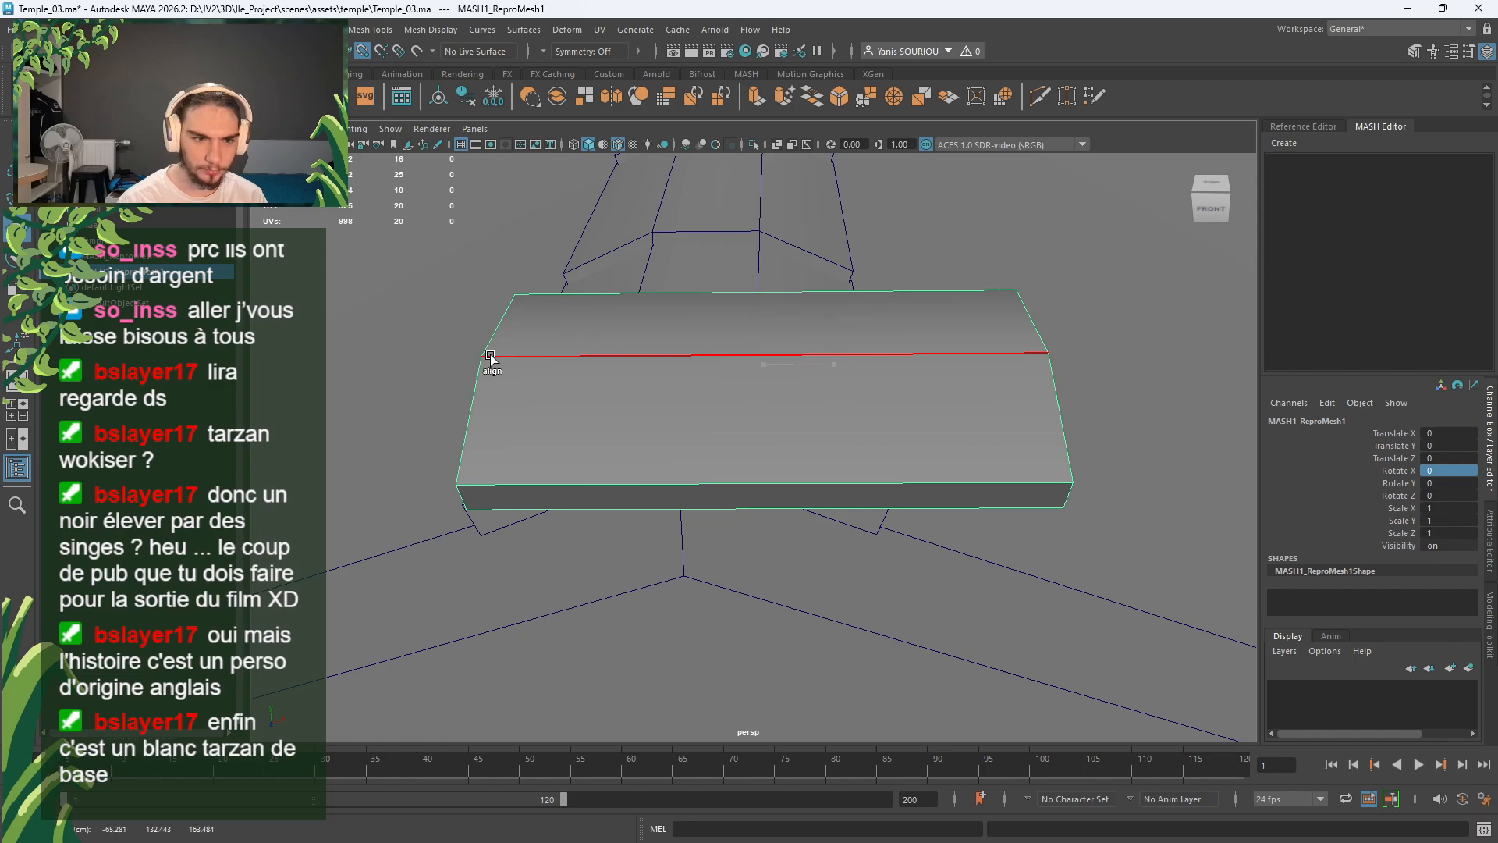
pyautogui.press('d')
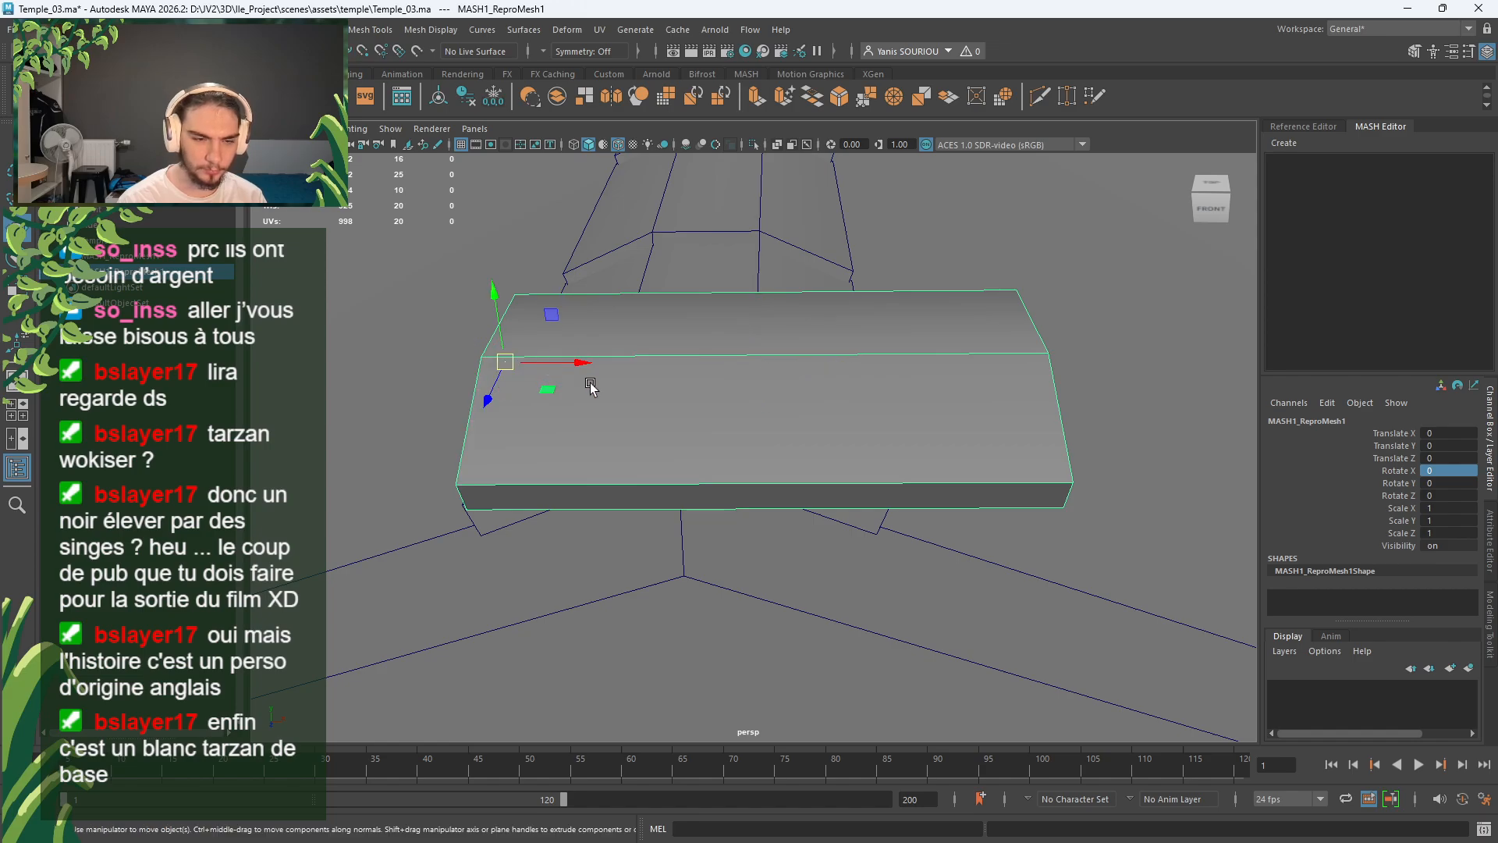
# Step: Move the tile about 4.4 units along X so its pivot end sits at the ridge's centre
pyautogui.keyDown('alt'); pyautogui.moveTo(598, 396); pyautogui.dragTo(614, 355); pyautogui.keyUp('alt')
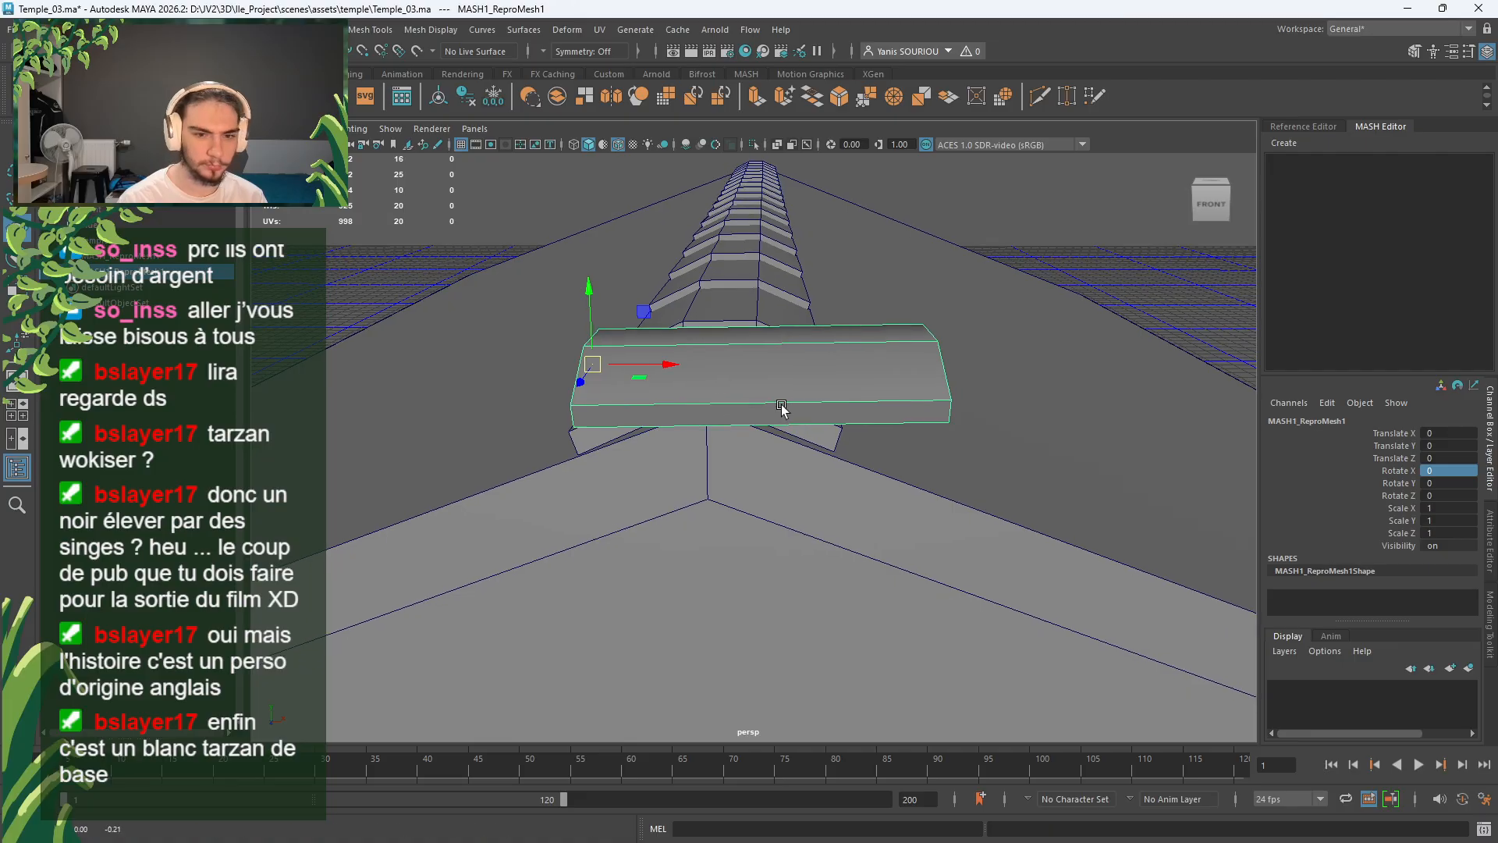
pyautogui.keyDown('alt'); pyautogui.moveTo(783, 412); pyautogui.dragTo(743, 265, button='middle'); pyautogui.keyUp('alt')
pyautogui.keyDown('alt'); pyautogui.moveTo(743, 266); pyautogui.dragTo(649, 342); pyautogui.keyUp('alt')
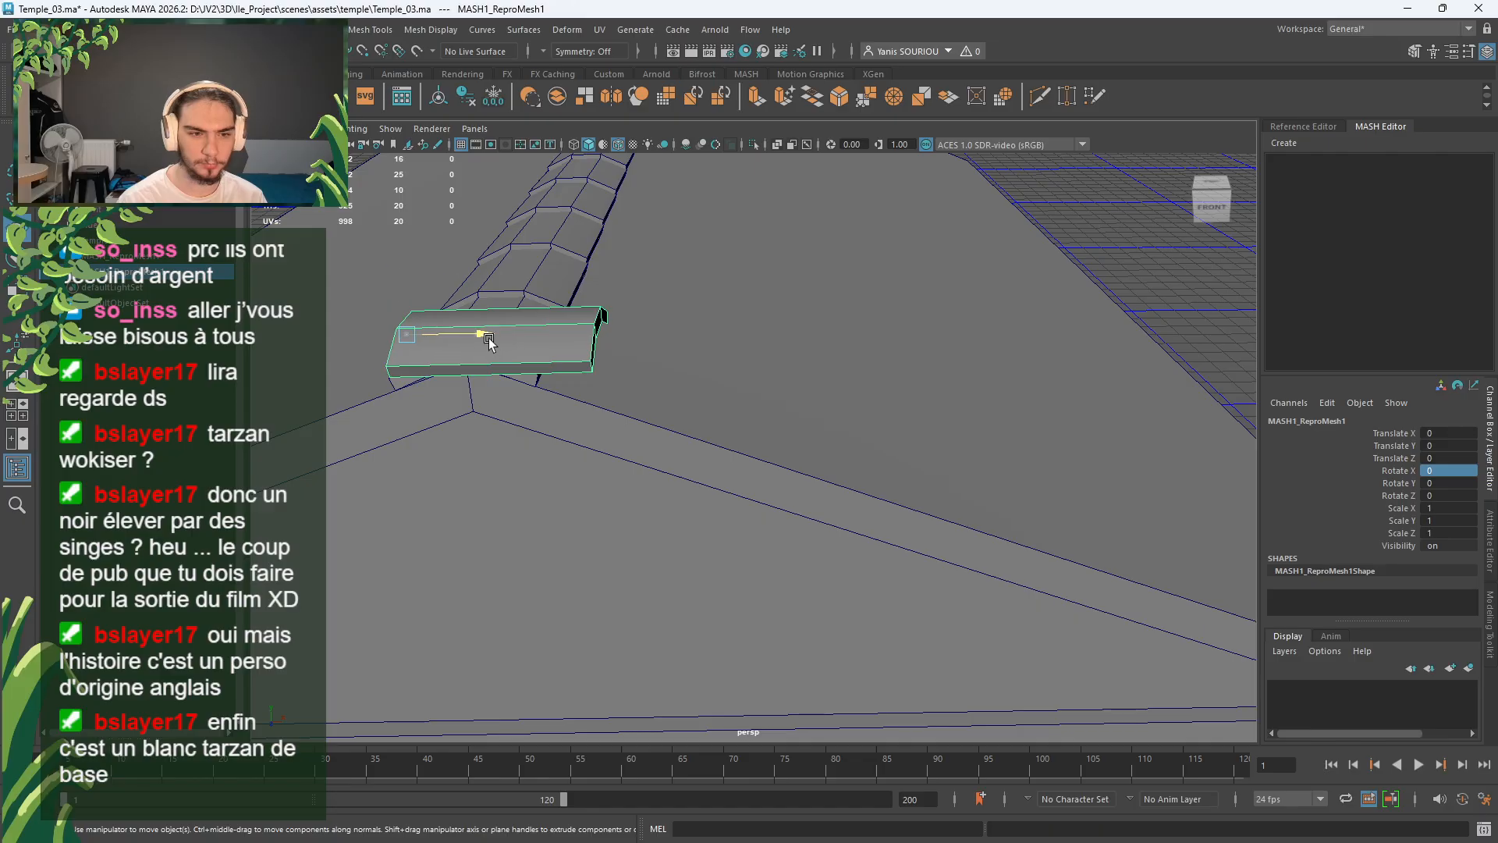
pyautogui.moveTo(495, 338); pyautogui.dragTo(628, 373)
# Step: Tilt the tile down the roof slope in the front view and set its Z rotation to -20 degrees
pyautogui.press('space')
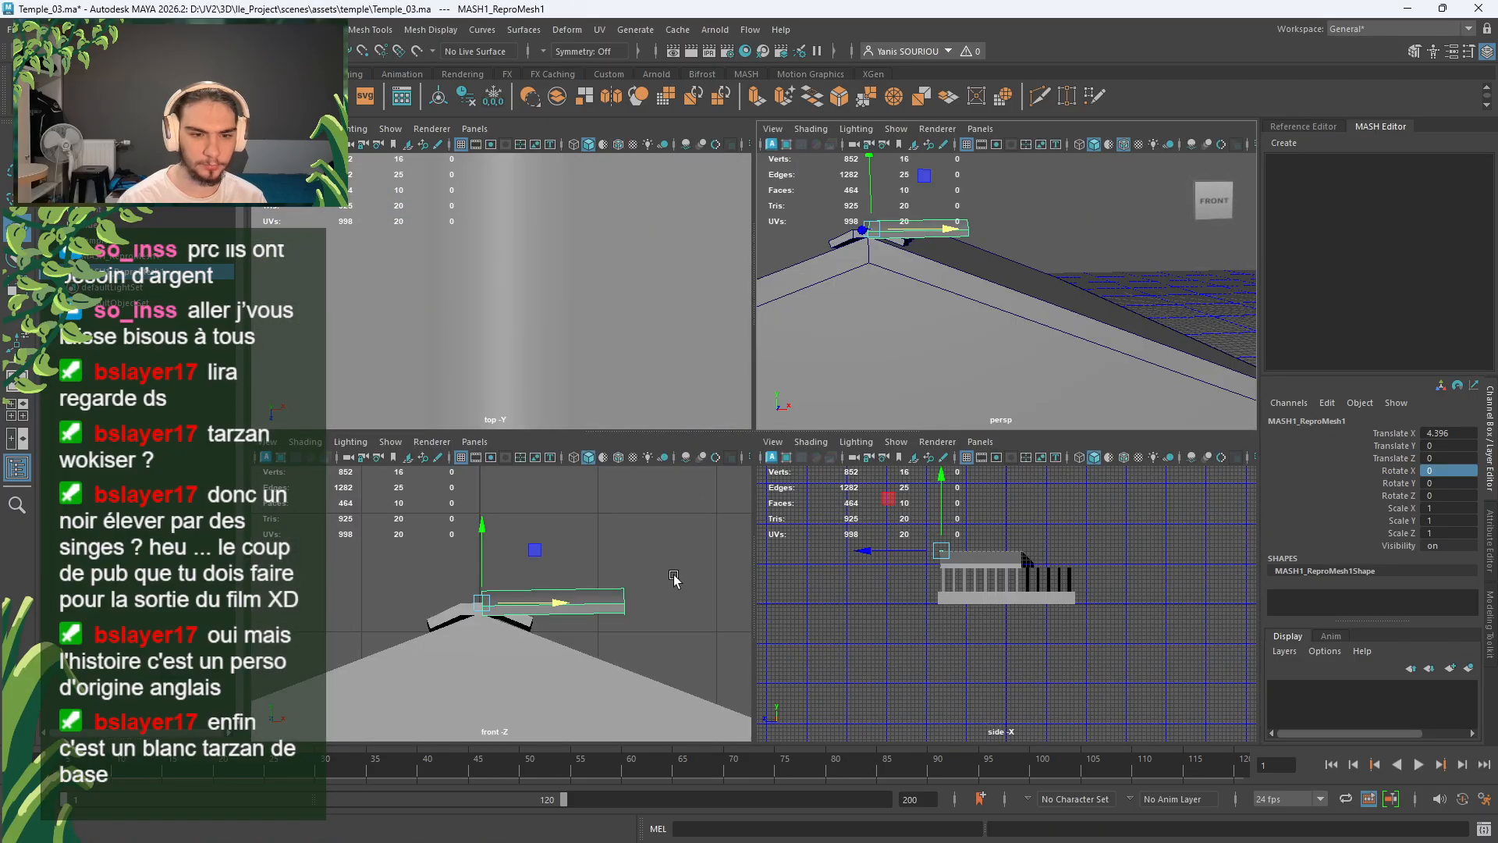
pyautogui.press('space')
pyautogui.press('e')
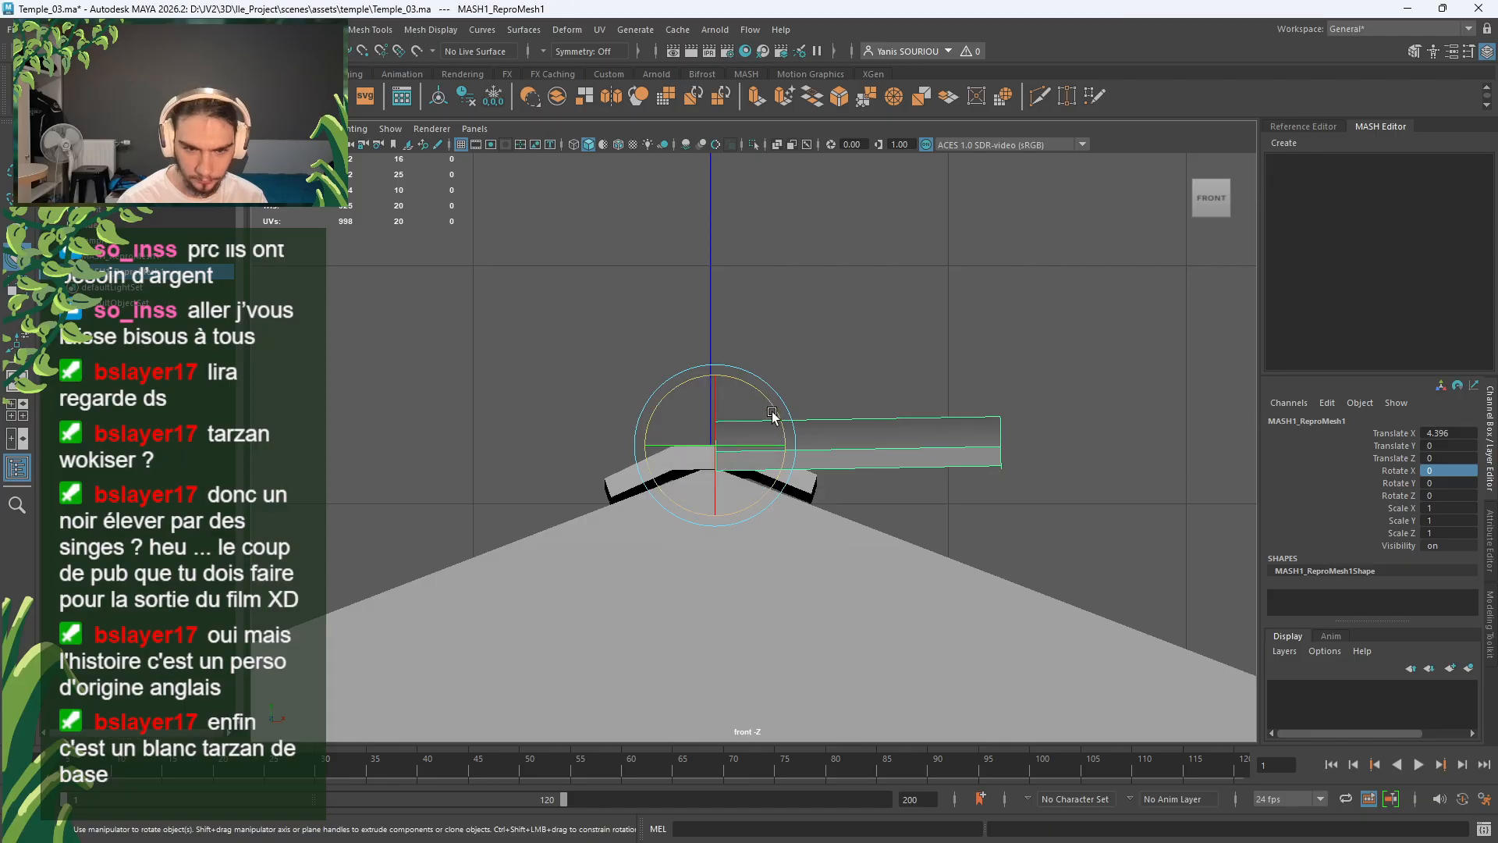
pyautogui.moveTo(776, 420); pyautogui.dragTo(803, 437)
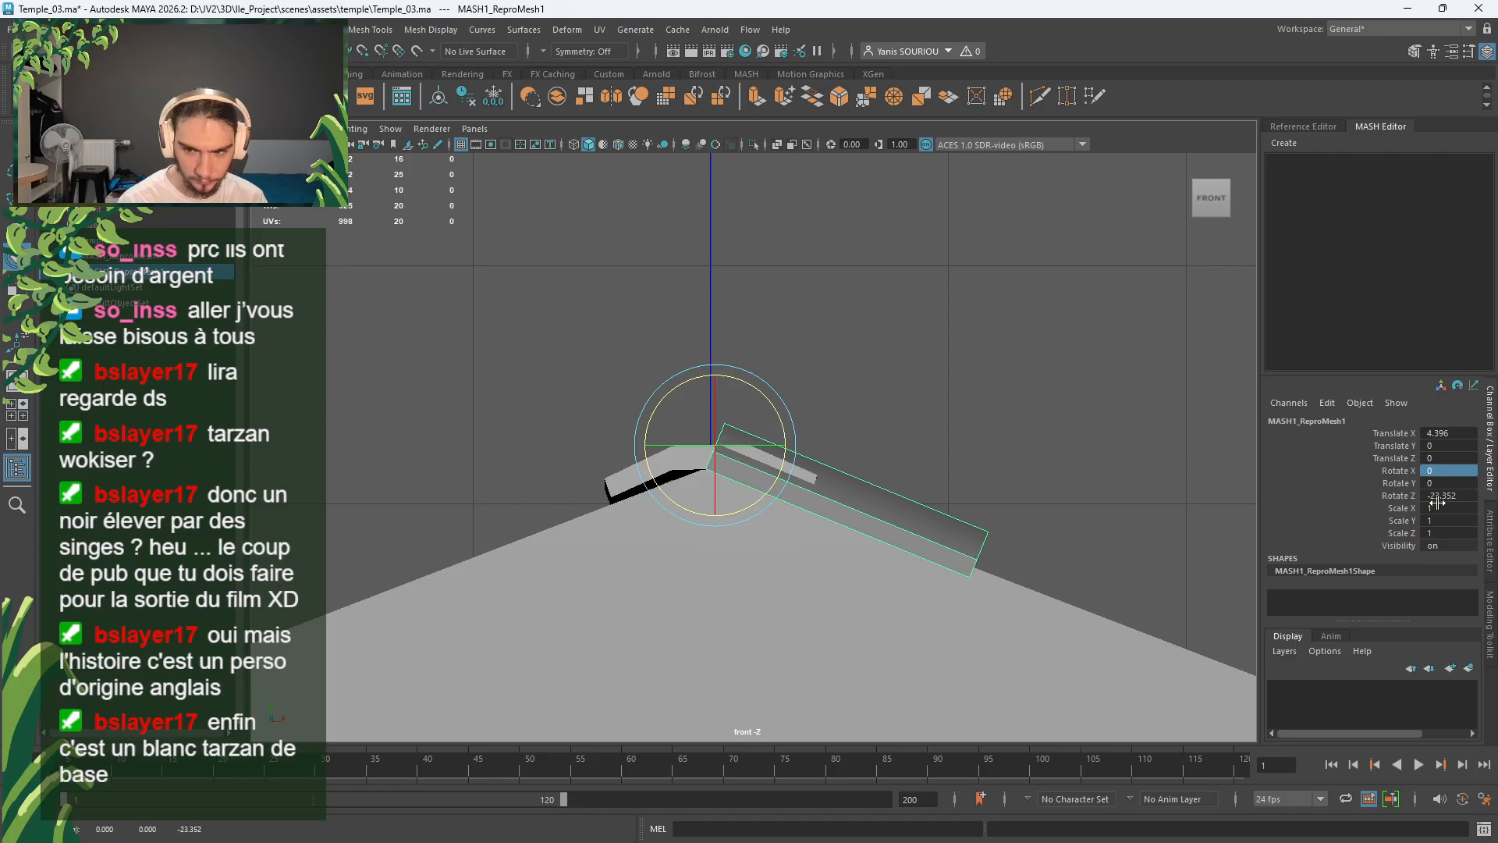
pyautogui.click(1445, 496)
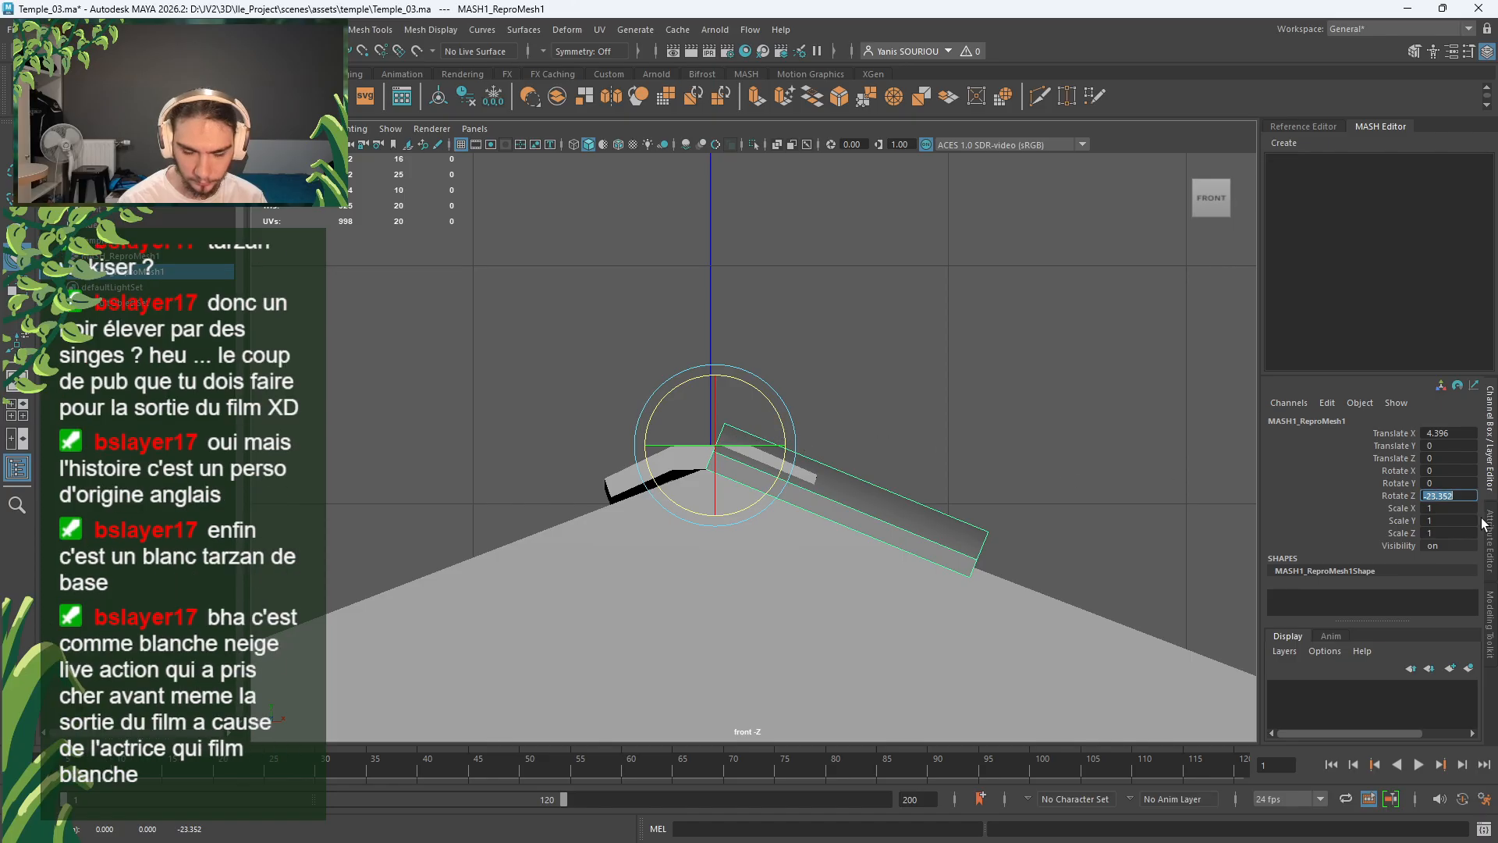
pyautogui.write('-20')
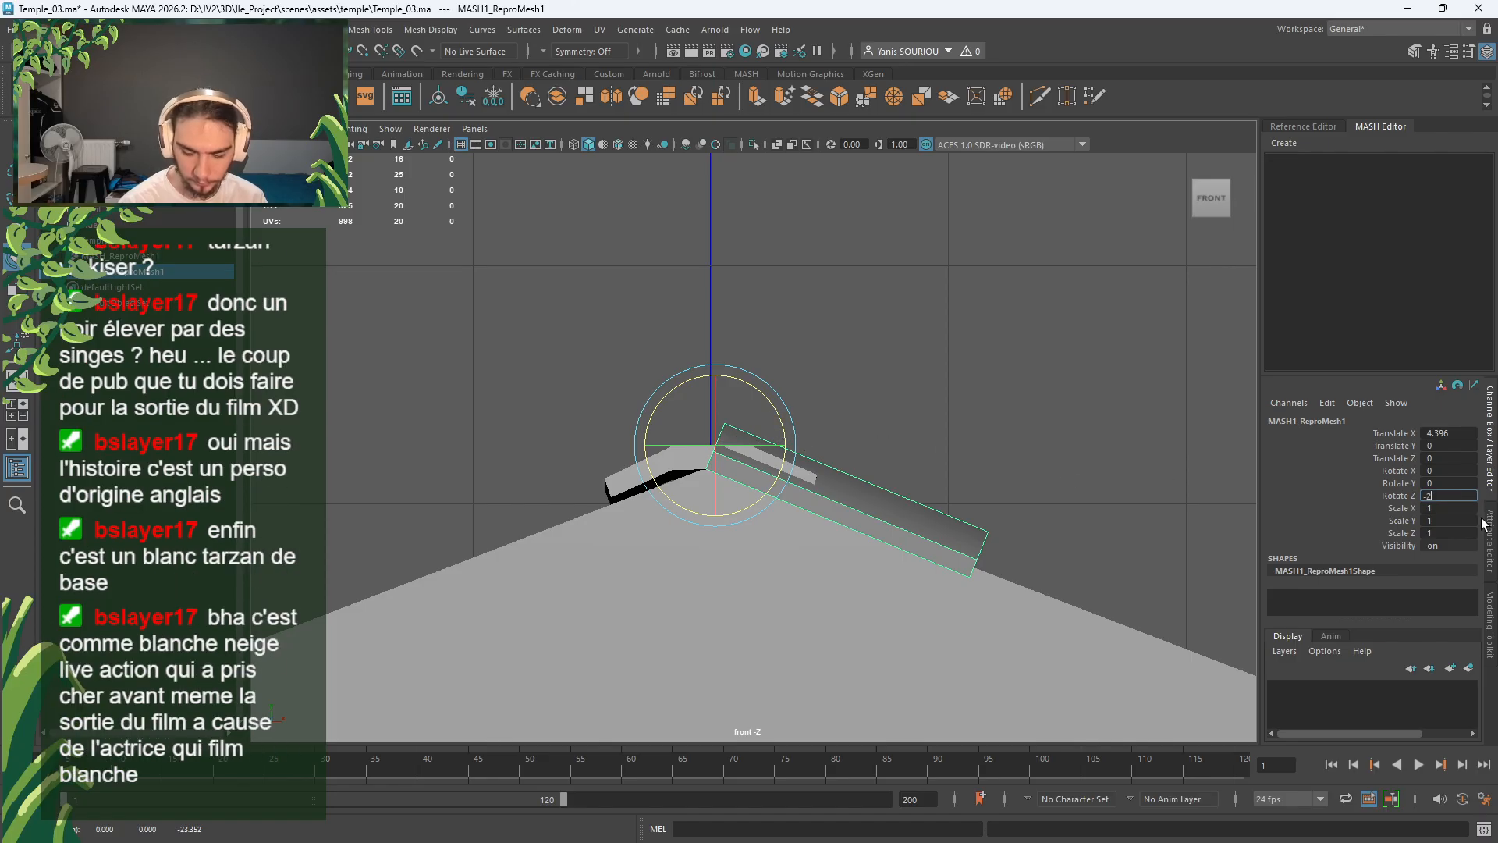
pyautogui.press('Return')
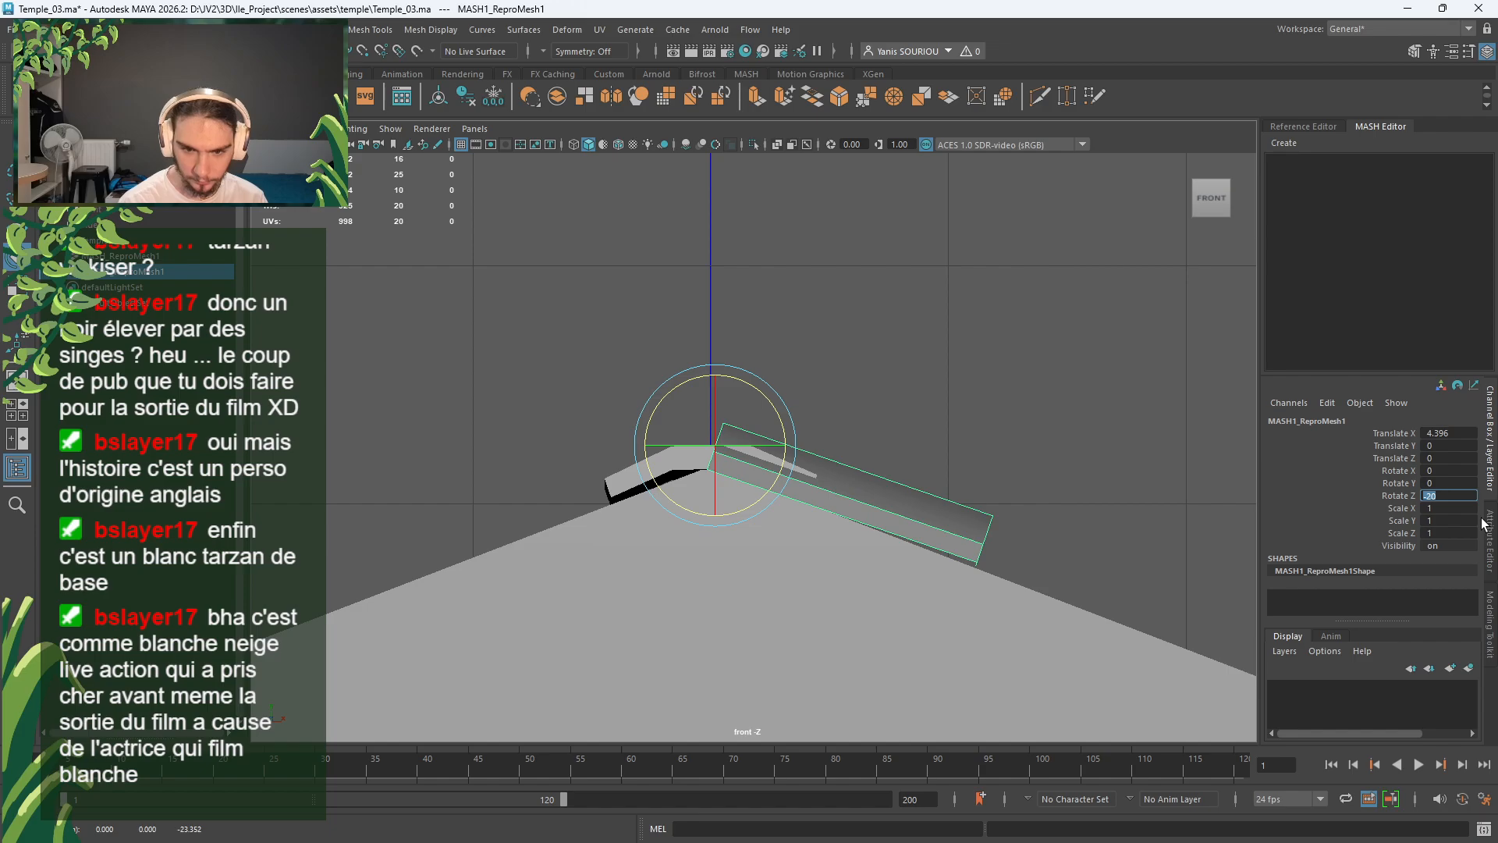
pyautogui.click(738, 322)
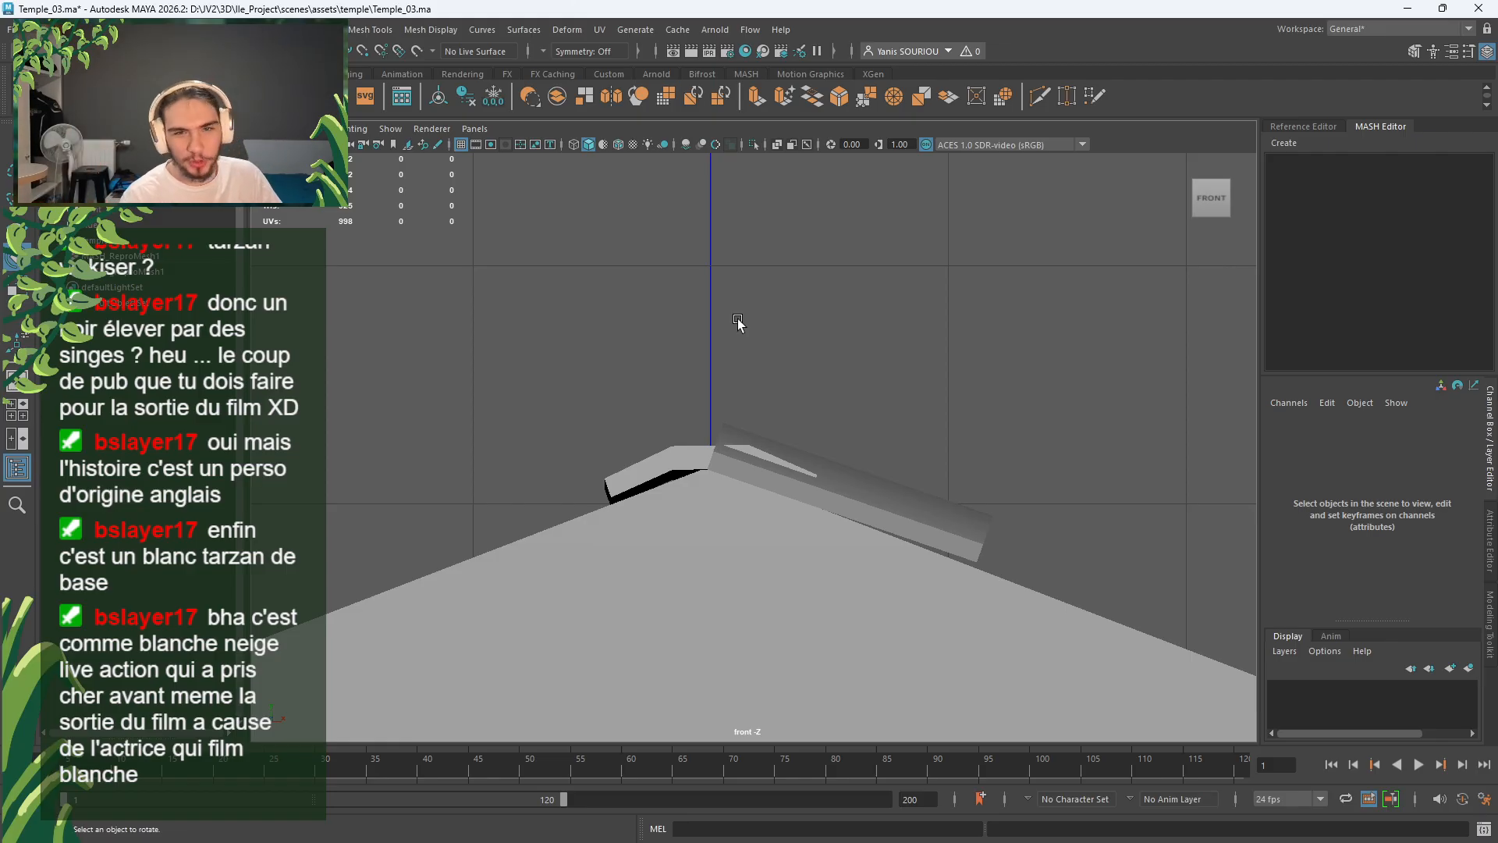
# Step: Select the tilted tile and snap it by its pivot to the grid's origin below the temple
pyautogui.click(842, 474)
pyautogui.press('space')
pyautogui.press('space')
pyautogui.keyDown('alt'); pyautogui.moveTo(863, 361); pyautogui.dragTo(807, 408); pyautogui.keyUp('alt')
pyautogui.press('w')
pyautogui.scroll(-5, 809, 409)
pyautogui.scroll(-6, 809, 410)
pyautogui.keyDown('alt'); pyautogui.moveTo(822, 562); pyautogui.dragTo(793, 567); pyautogui.keyUp('alt')
pyautogui.keyDown('alt'); pyautogui.moveTo(793, 567); pyautogui.dragTo(1068, 317, button='middle'); pyautogui.keyUp('alt')
pyautogui.keyDown('alt'); pyautogui.moveTo(1069, 317); pyautogui.dragTo(746, 180); pyautogui.keyUp('alt')
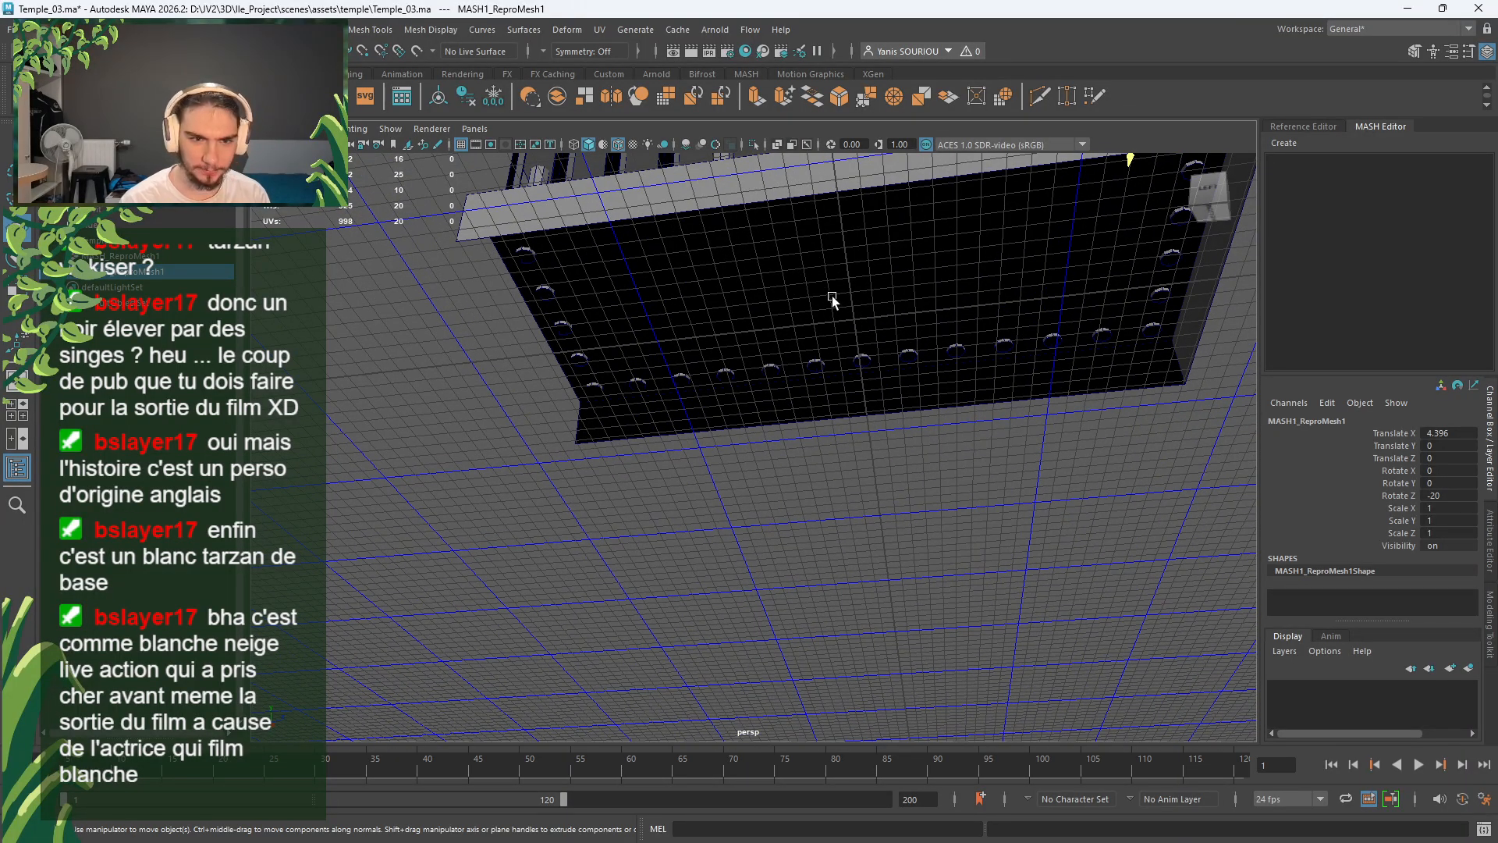
pyautogui.scroll(-6, 831, 296)
pyautogui.keyDown('alt'); pyautogui.moveTo(852, 311); pyautogui.dragTo(780, 363); pyautogui.keyUp('alt')
pyautogui.scroll(5, 822, 392)
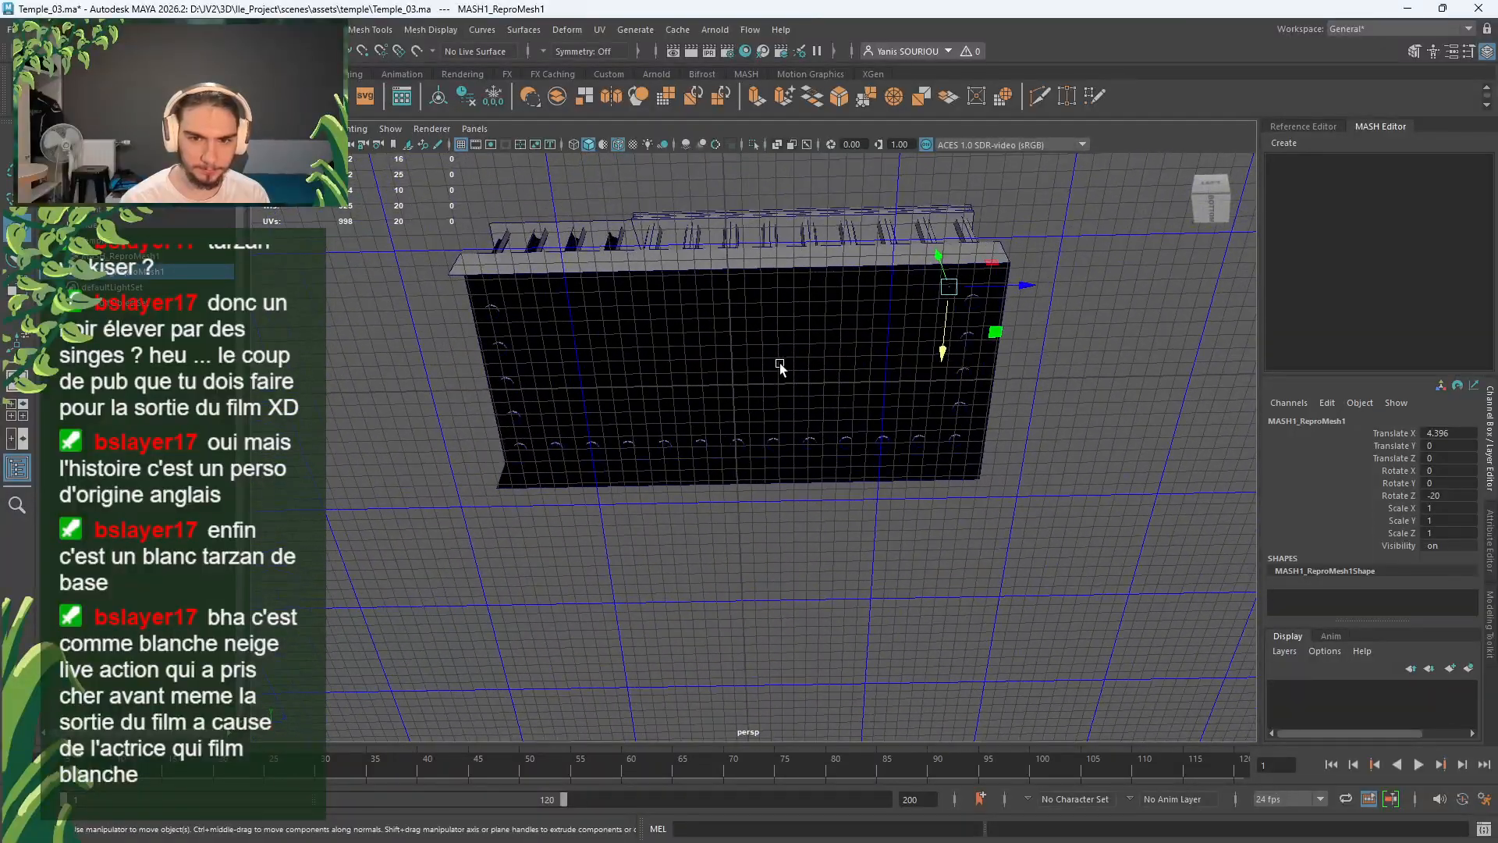
pyautogui.click(949, 287)
pyautogui.press('x')
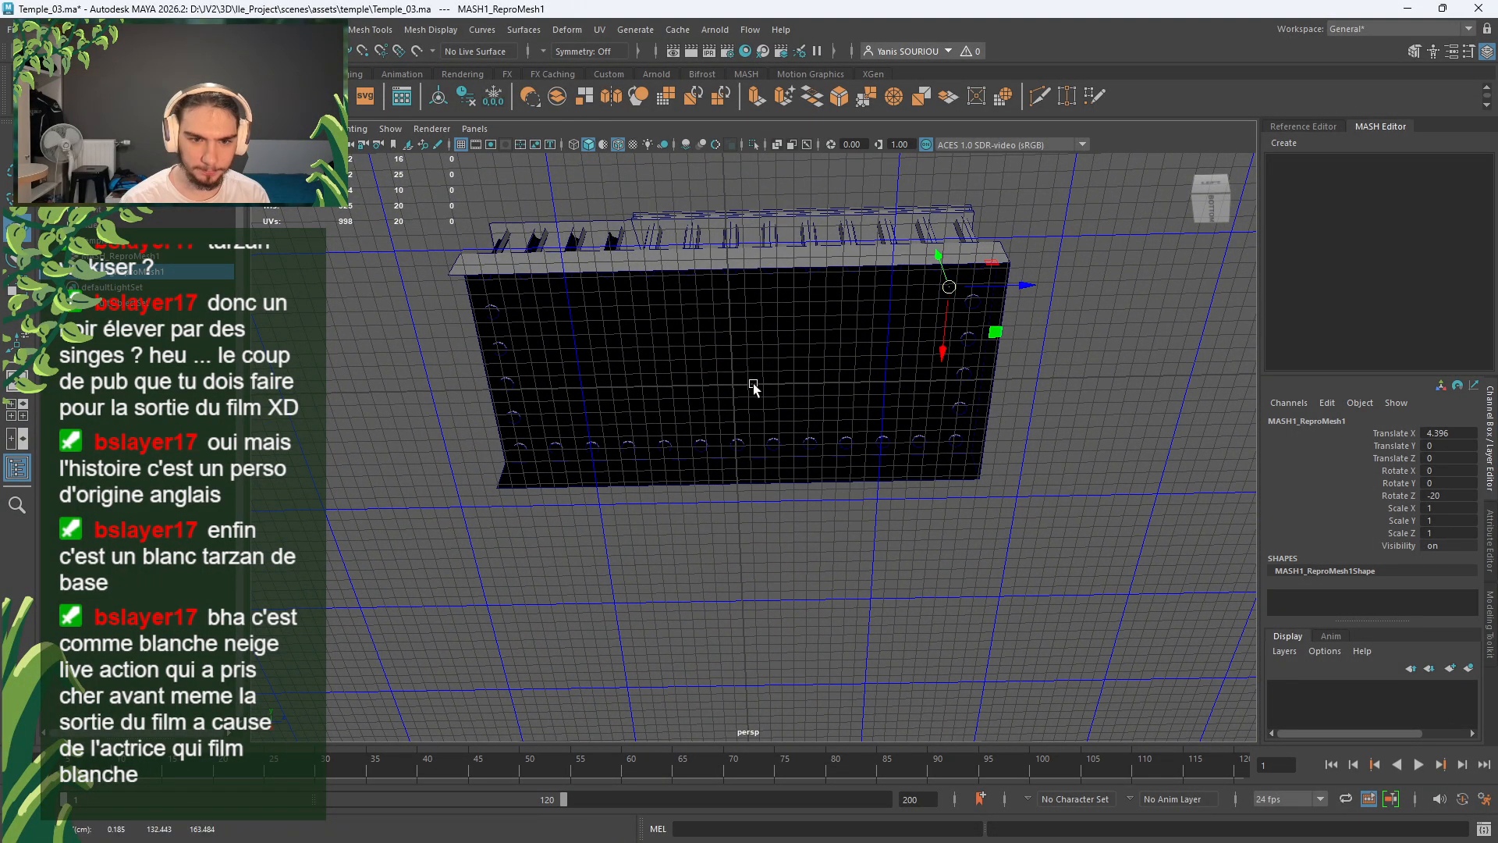
pyautogui.middleClick(735, 383)
# Step: Freeze the tile's transformations at the origin and undo the centring of its pivot
pyautogui.keyDown('alt'); pyautogui.moveTo(843, 454); pyautogui.dragTo(732, 529); pyautogui.keyUp('alt')
pyautogui.press('f')
pyautogui.keyDown('alt'); pyautogui.moveTo(865, 559); pyautogui.dragTo(889, 533); pyautogui.keyUp('alt')
pyautogui.scroll(-8, 698, 525)
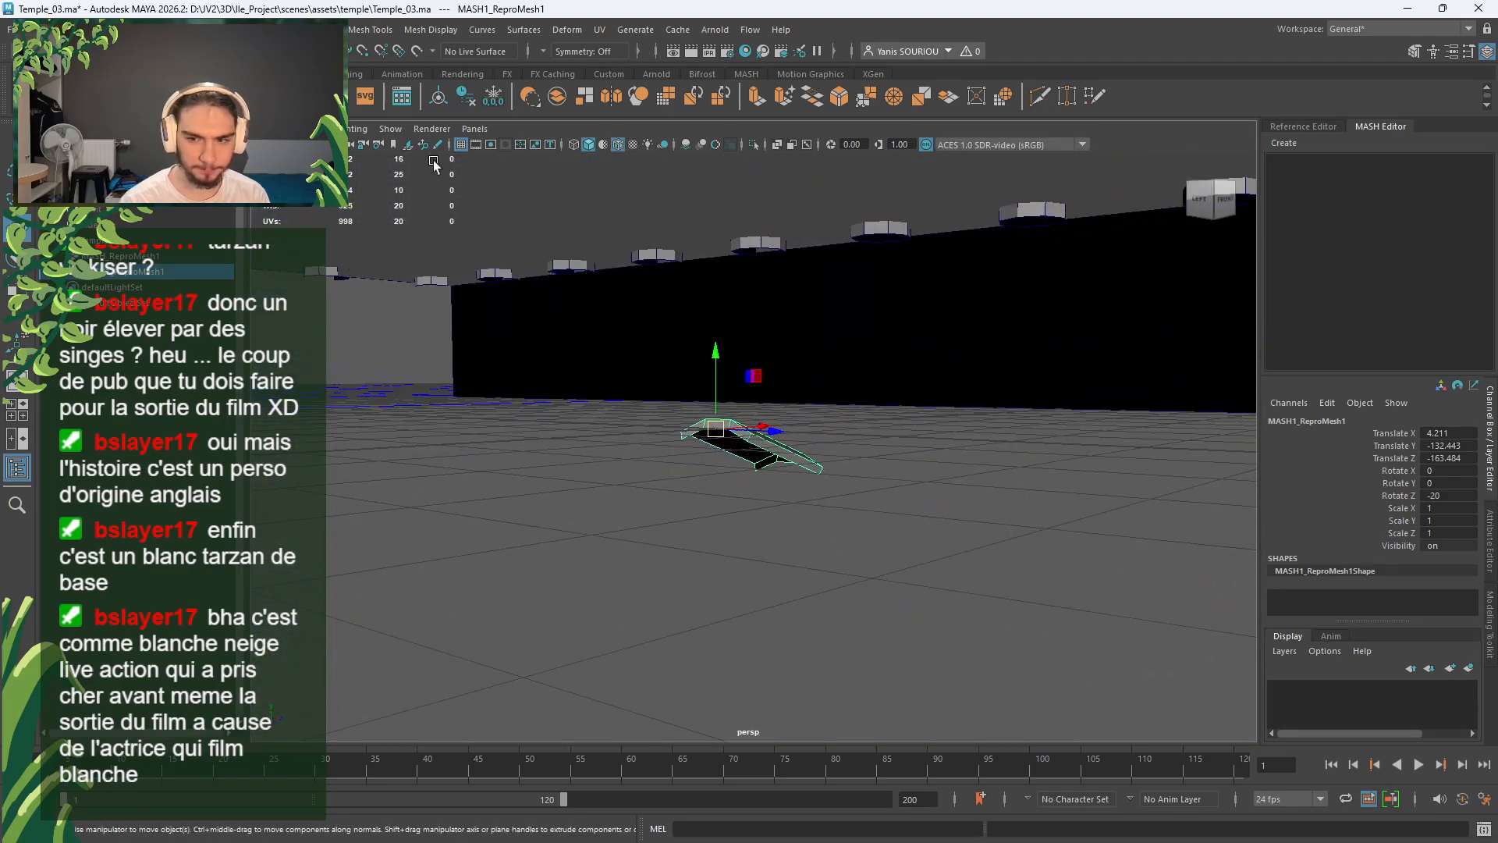
pyautogui.click(471, 100)
pyautogui.hotkey('ctrl', 'z')
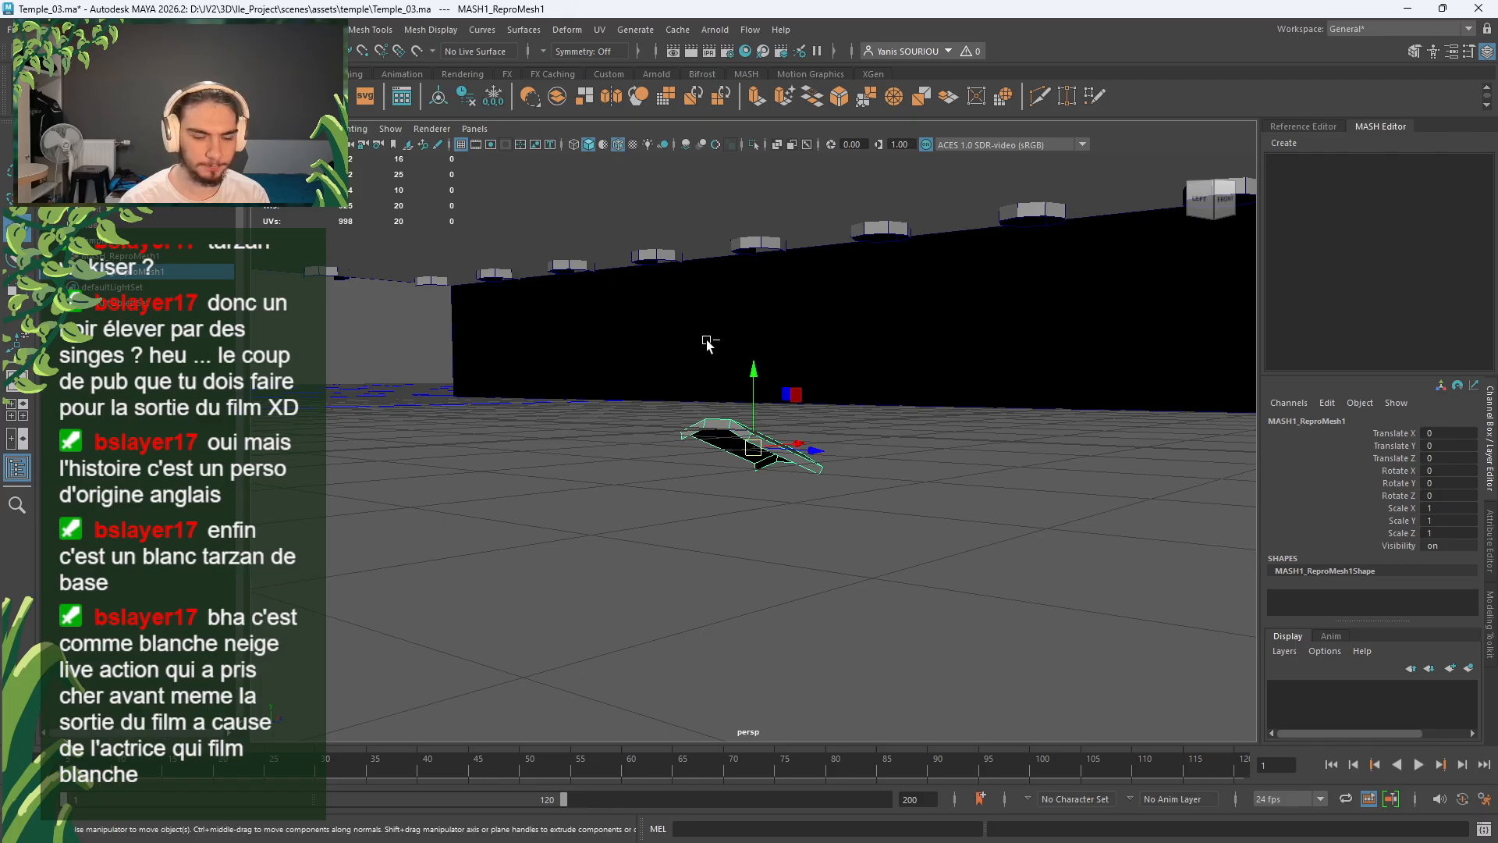
# Step: Create a MASH network from the tile at the origin
pyautogui.moveTo(750, 361)
pyautogui.keyDown('alt'); pyautogui.mouseDown()
pyautogui.moveTo(804, 366)
pyautogui.moveTo(773, 368)
pyautogui.mouseUp(); pyautogui.keyUp('alt')
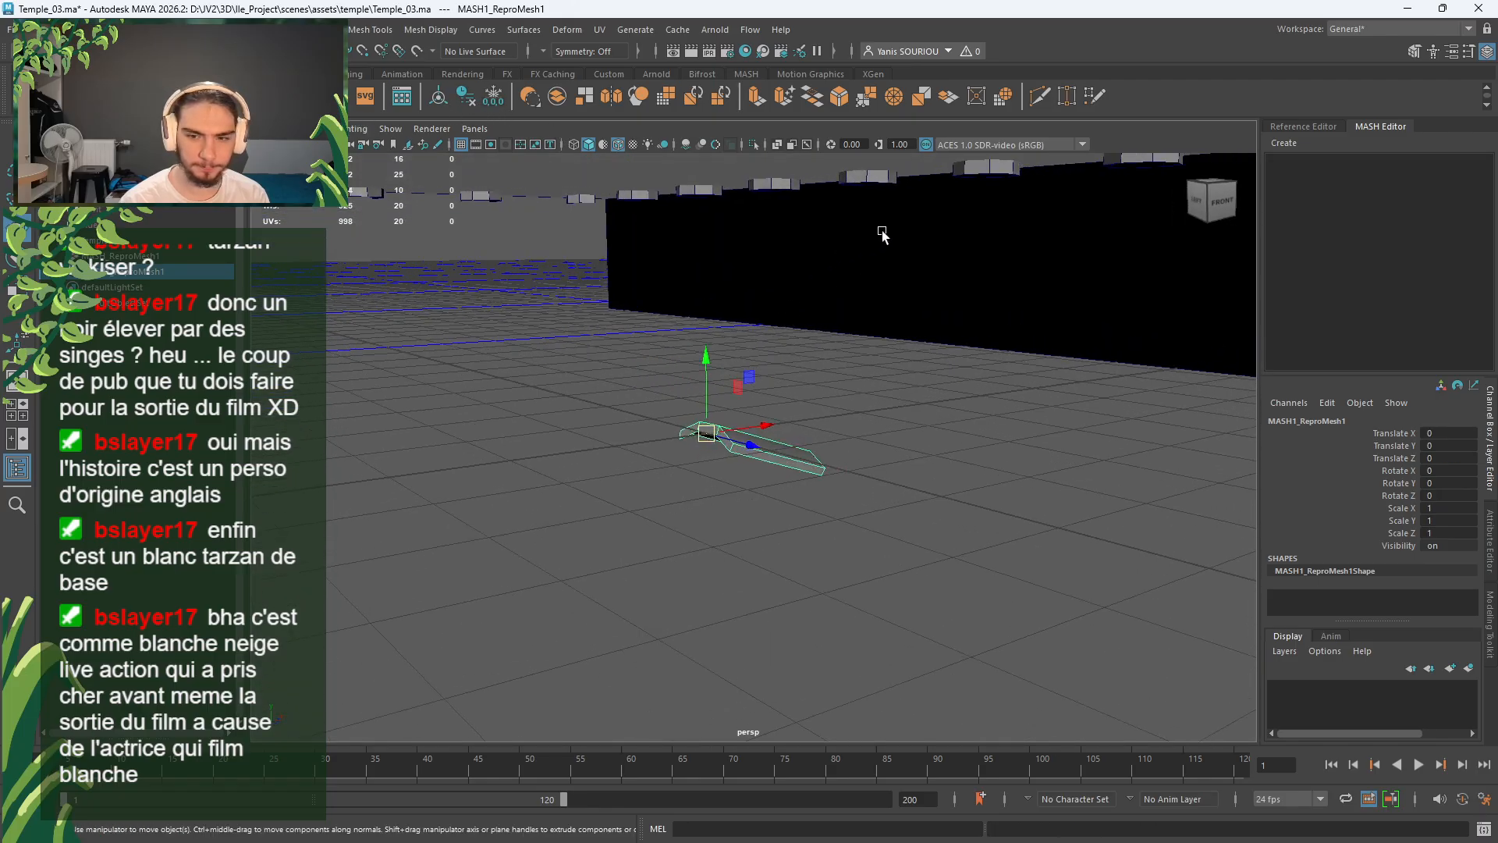
pyautogui.click(1283, 144)
pyautogui.click(1306, 161)
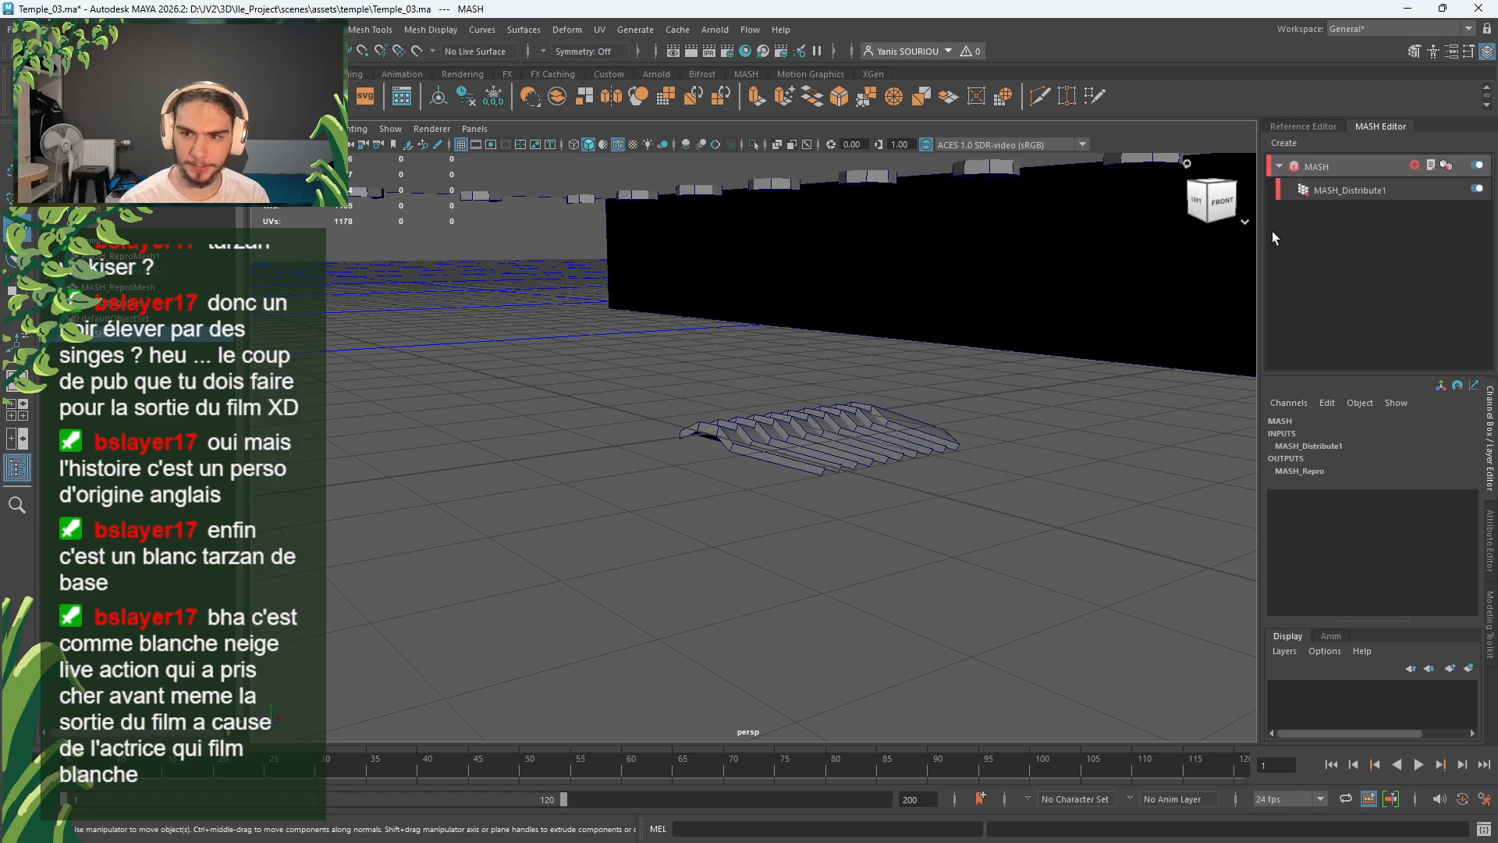
# Step: Select the new MASH tile row beneath the temple and try to raise it about 164 units toward the roof
pyautogui.keyDown('alt'); pyautogui.moveTo(1058, 283); pyautogui.dragTo(1233, 292); pyautogui.keyUp('alt')
pyautogui.keyDown('alt'); pyautogui.moveTo(1292, 310); pyautogui.dragTo(1241, 328); pyautogui.keyUp('alt')
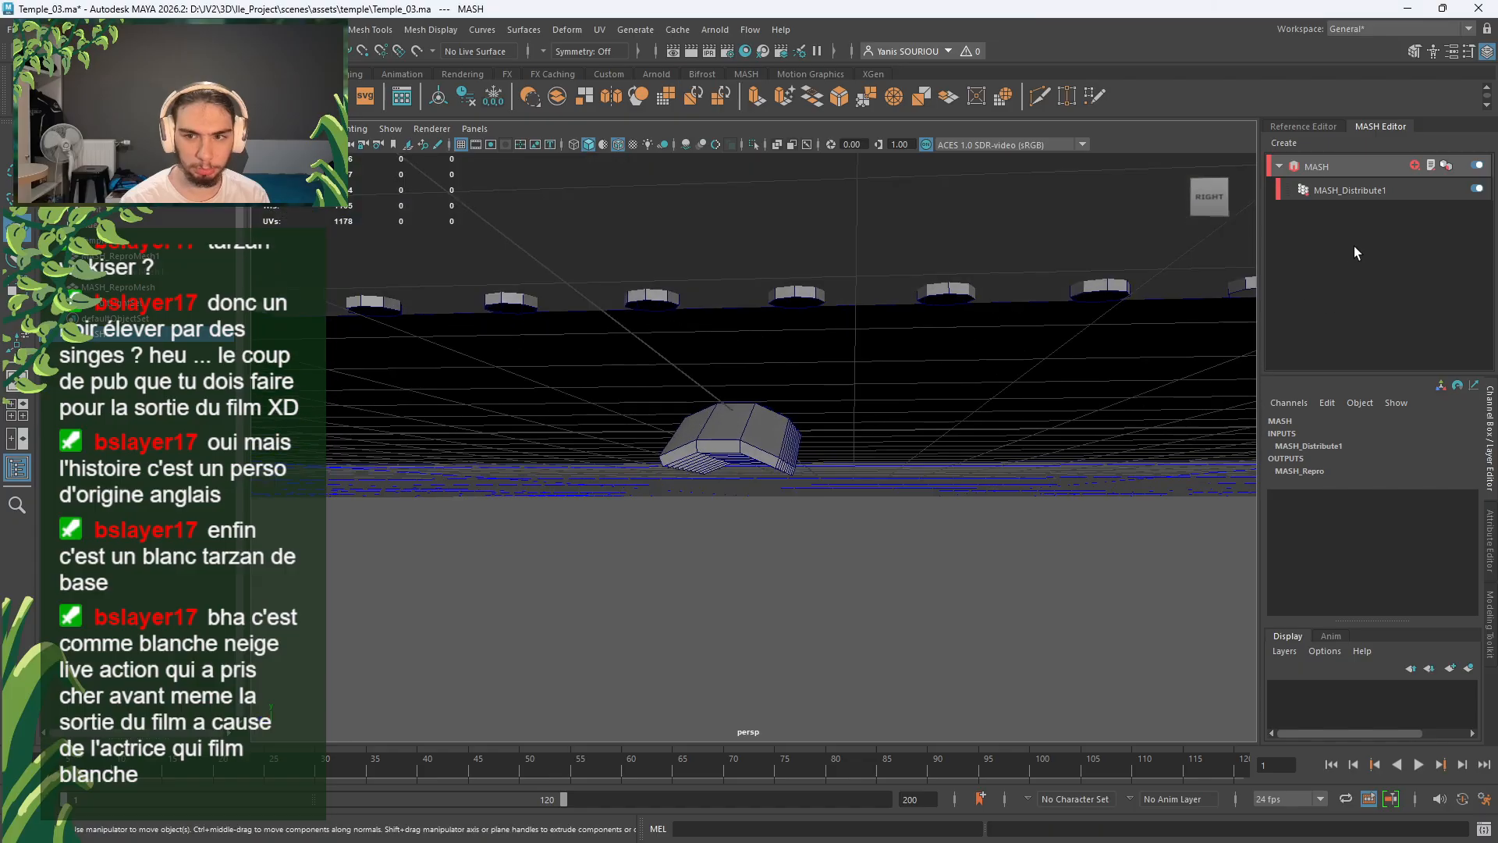
pyautogui.doubleClick(1350, 190)
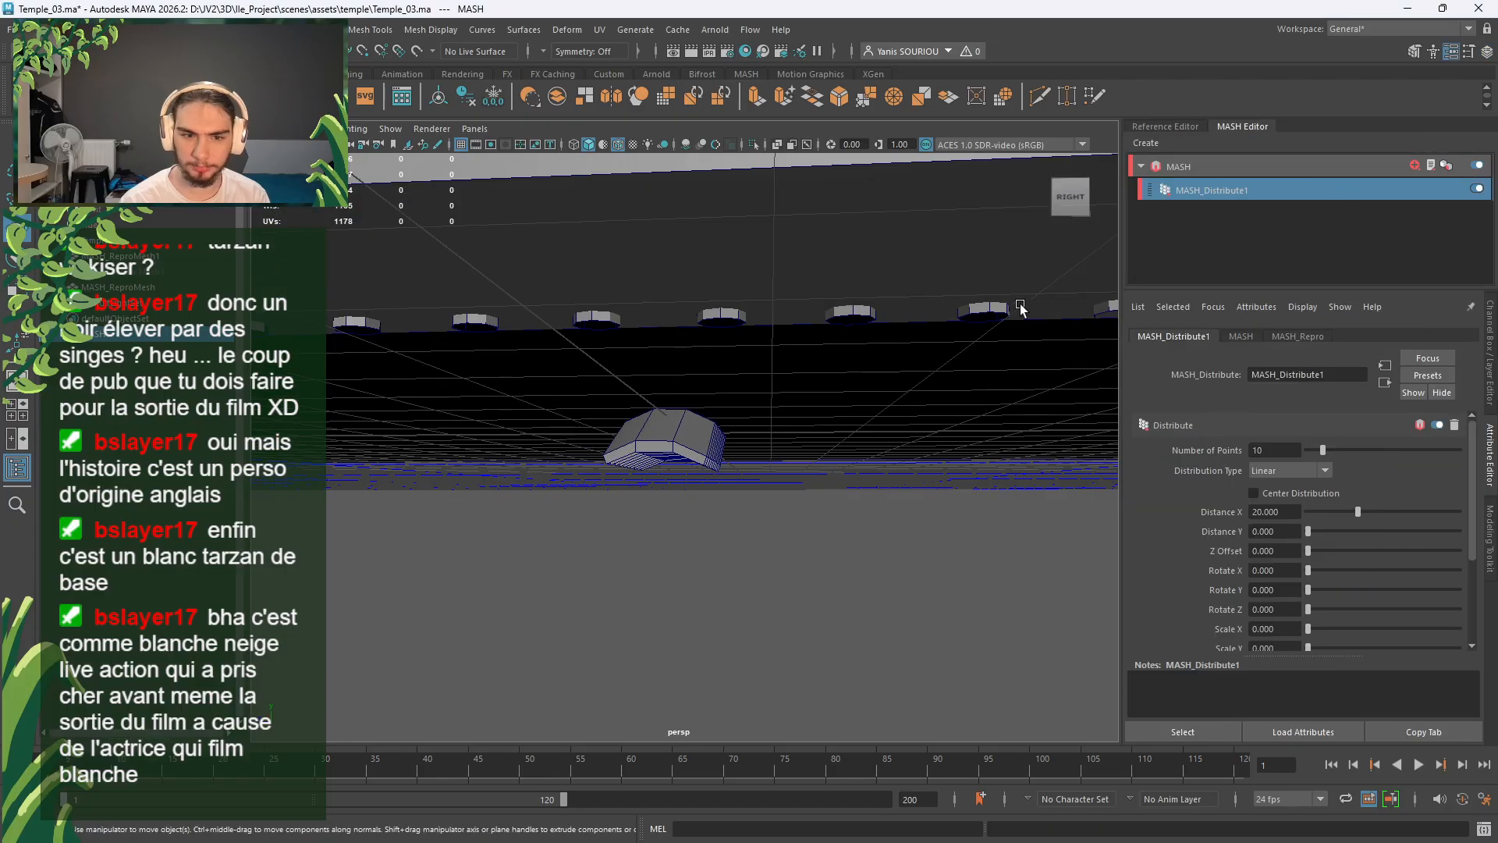
pyautogui.click(865, 449)
pyautogui.scroll(-4, 866, 450)
pyautogui.click(834, 518)
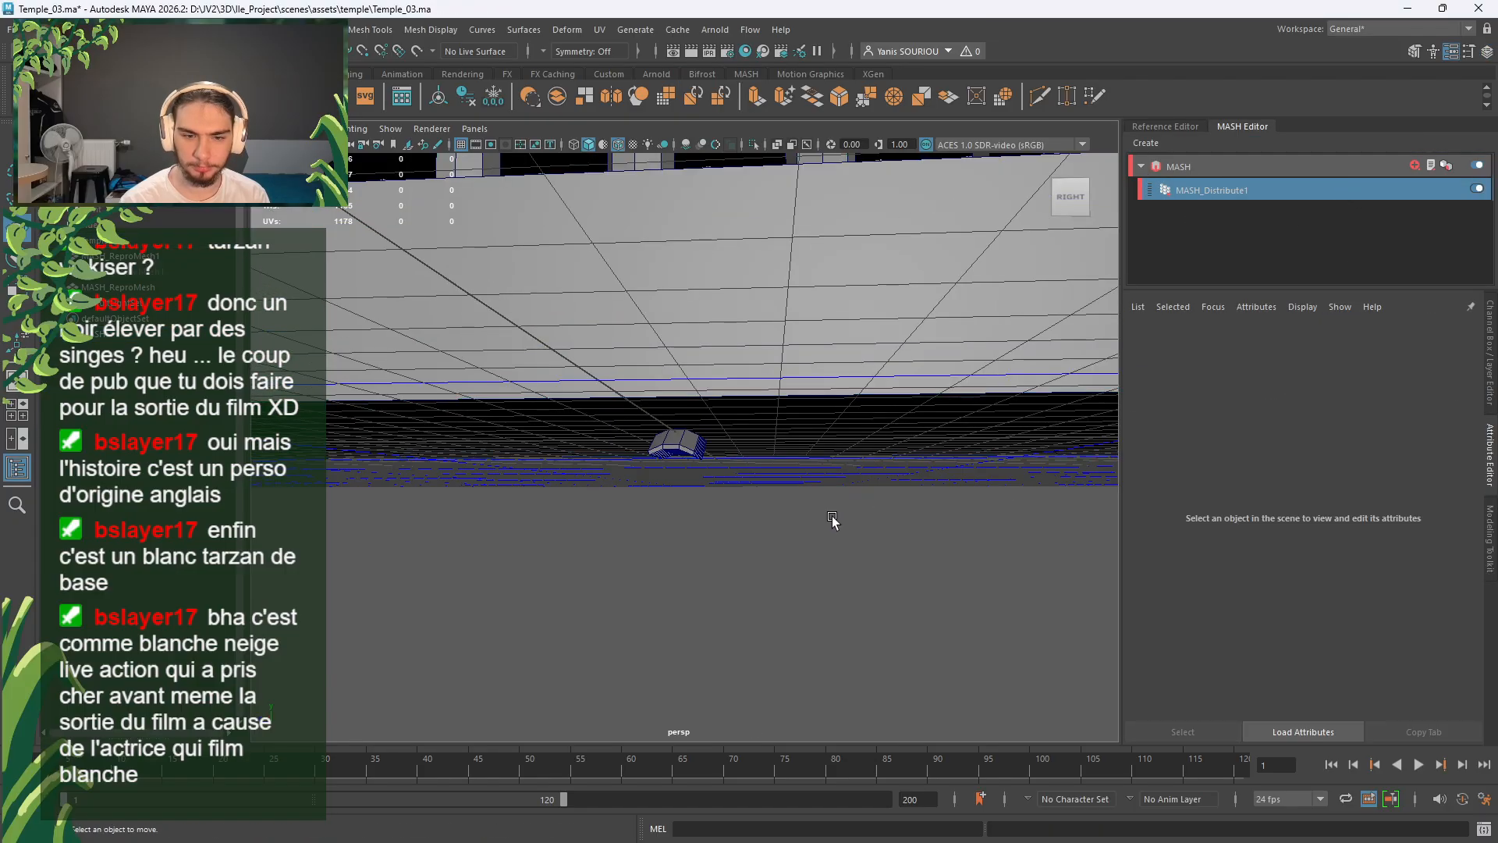
pyautogui.click(692, 451)
pyautogui.press('f')
pyautogui.scroll(-5, 871, 556)
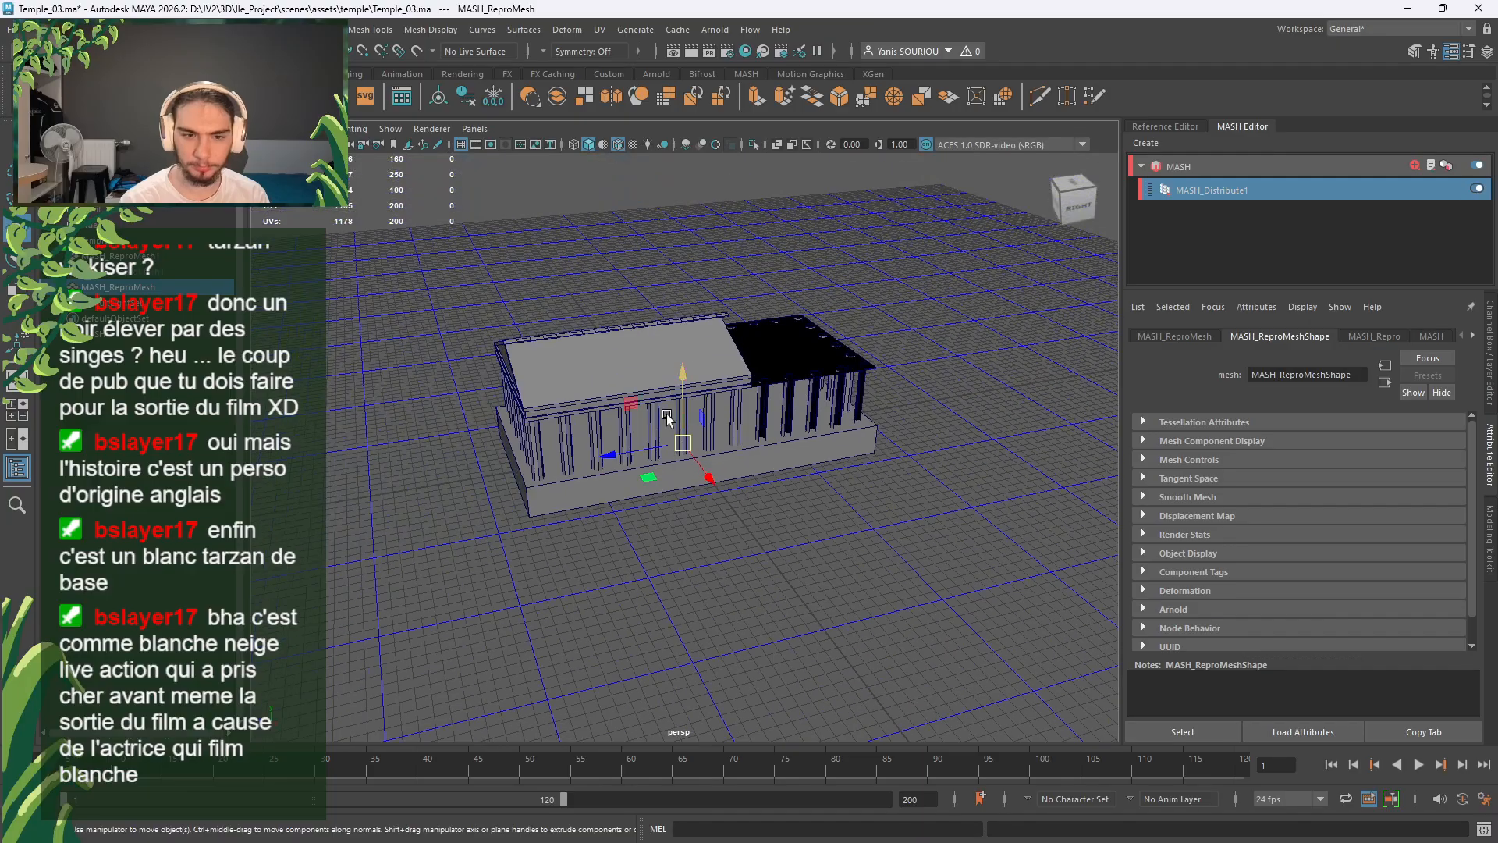
pyautogui.moveTo(681, 410); pyautogui.dragTo(785, 246)
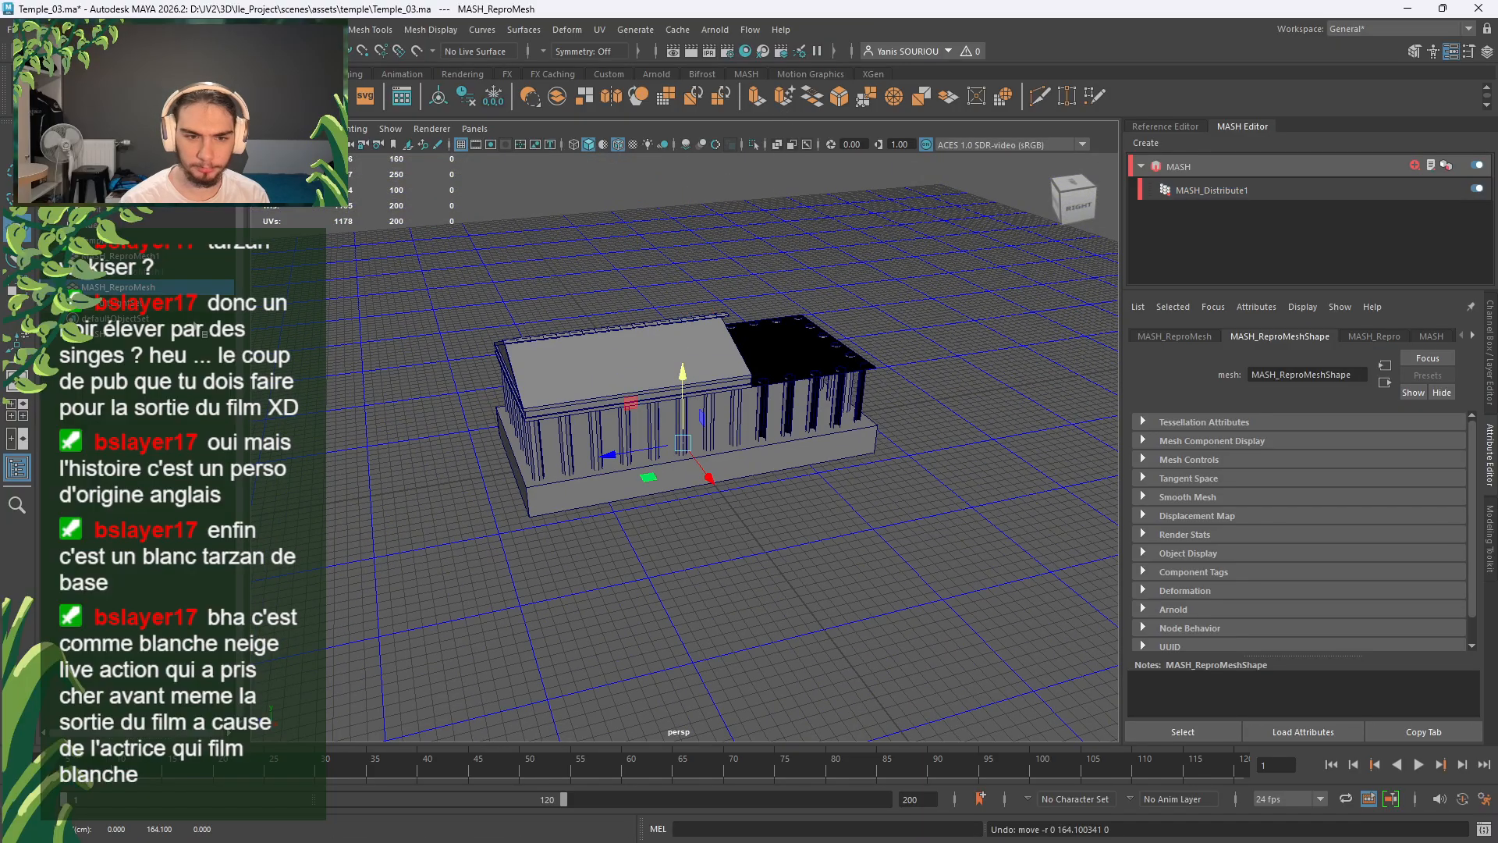
# Step: Try to raise the ridge tile row slightly, undo the move and reselect the new MASH tile row
pyautogui.keyDown('alt'); pyautogui.moveTo(494, 499); pyautogui.dragTo(370, 405); pyautogui.keyUp('alt')
pyautogui.scroll(5, 370, 406)
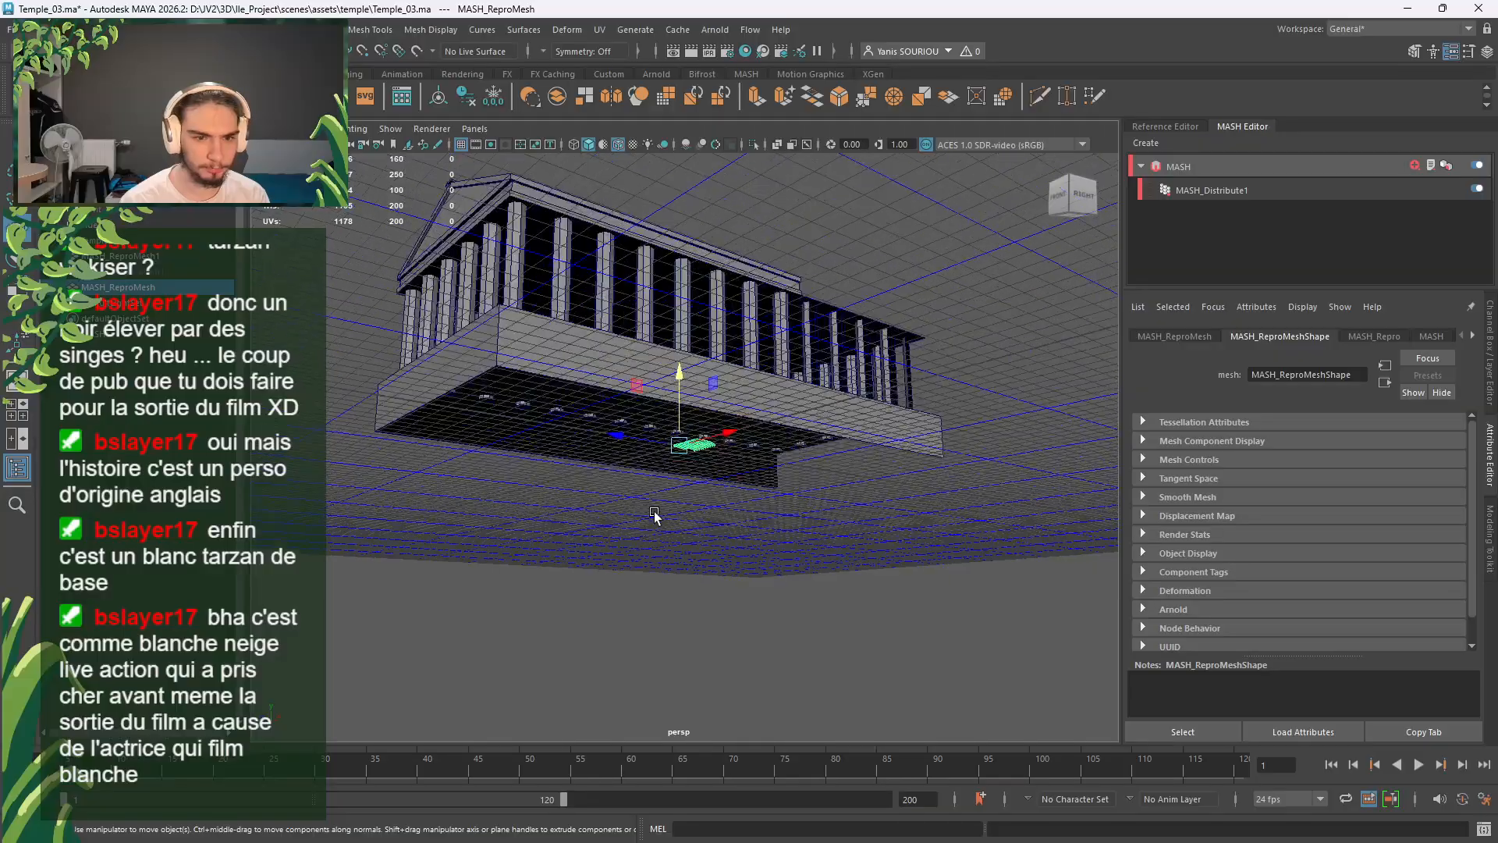
pyautogui.click(151, 274)
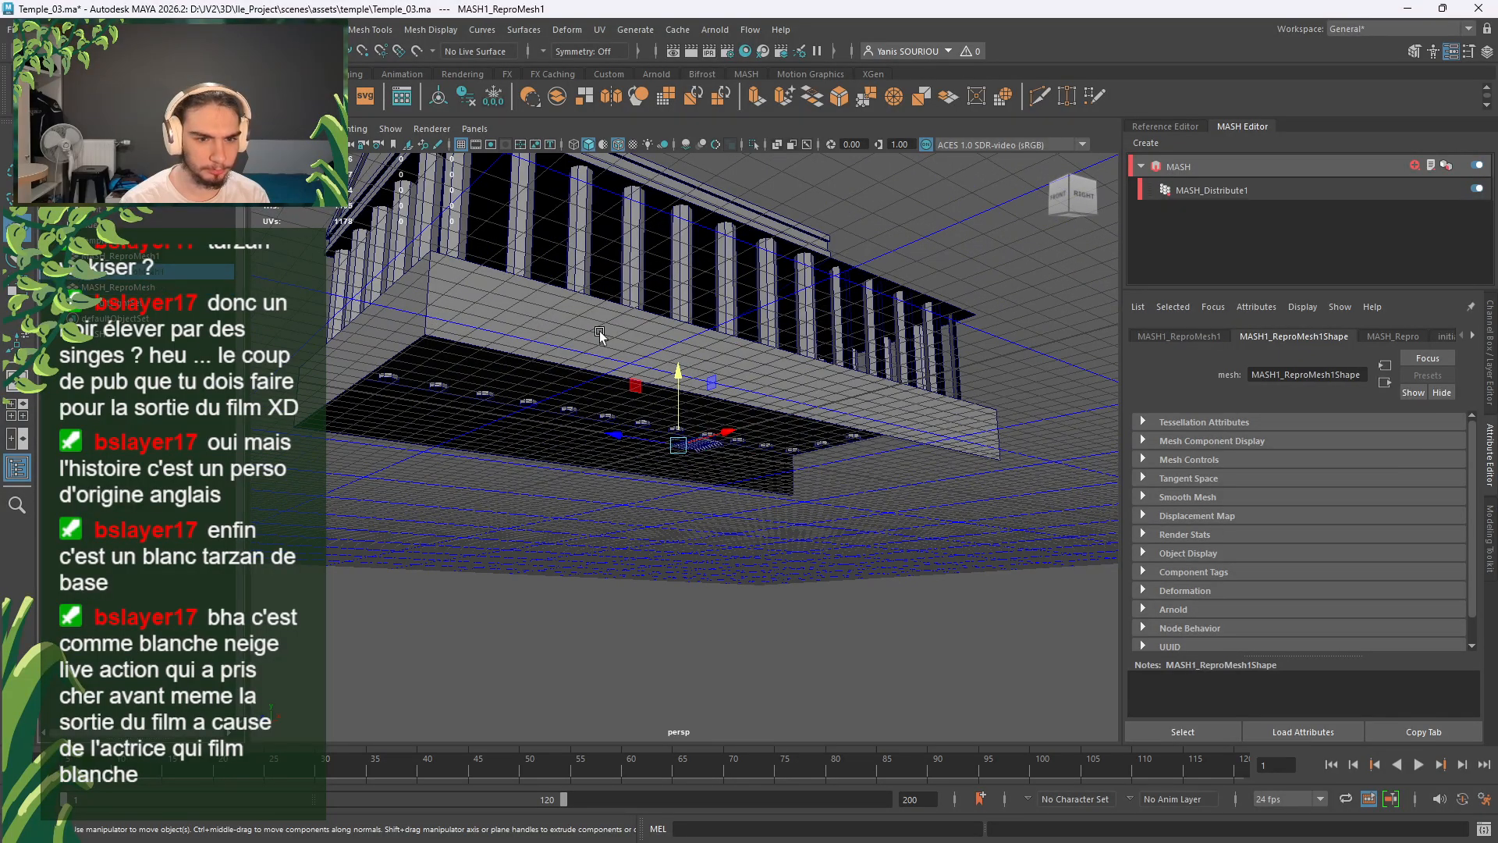
pyautogui.moveTo(679, 372)
pyautogui.mouseDown()
pyautogui.moveTo(678, 283)
pyautogui.moveTo(676, 345)
pyautogui.mouseUp()
pyautogui.hotkey('ctrl', 'z')
pyautogui.click(111, 289)
pyautogui.hotkey('ctrl', 'z')
pyautogui.keyDown('alt'); pyautogui.moveTo(780, 525); pyautogui.dragTo(923, 692); pyautogui.keyUp('alt')
pyautogui.scroll(5, 770, 574)
pyautogui.scroll(-7, 853, 592)
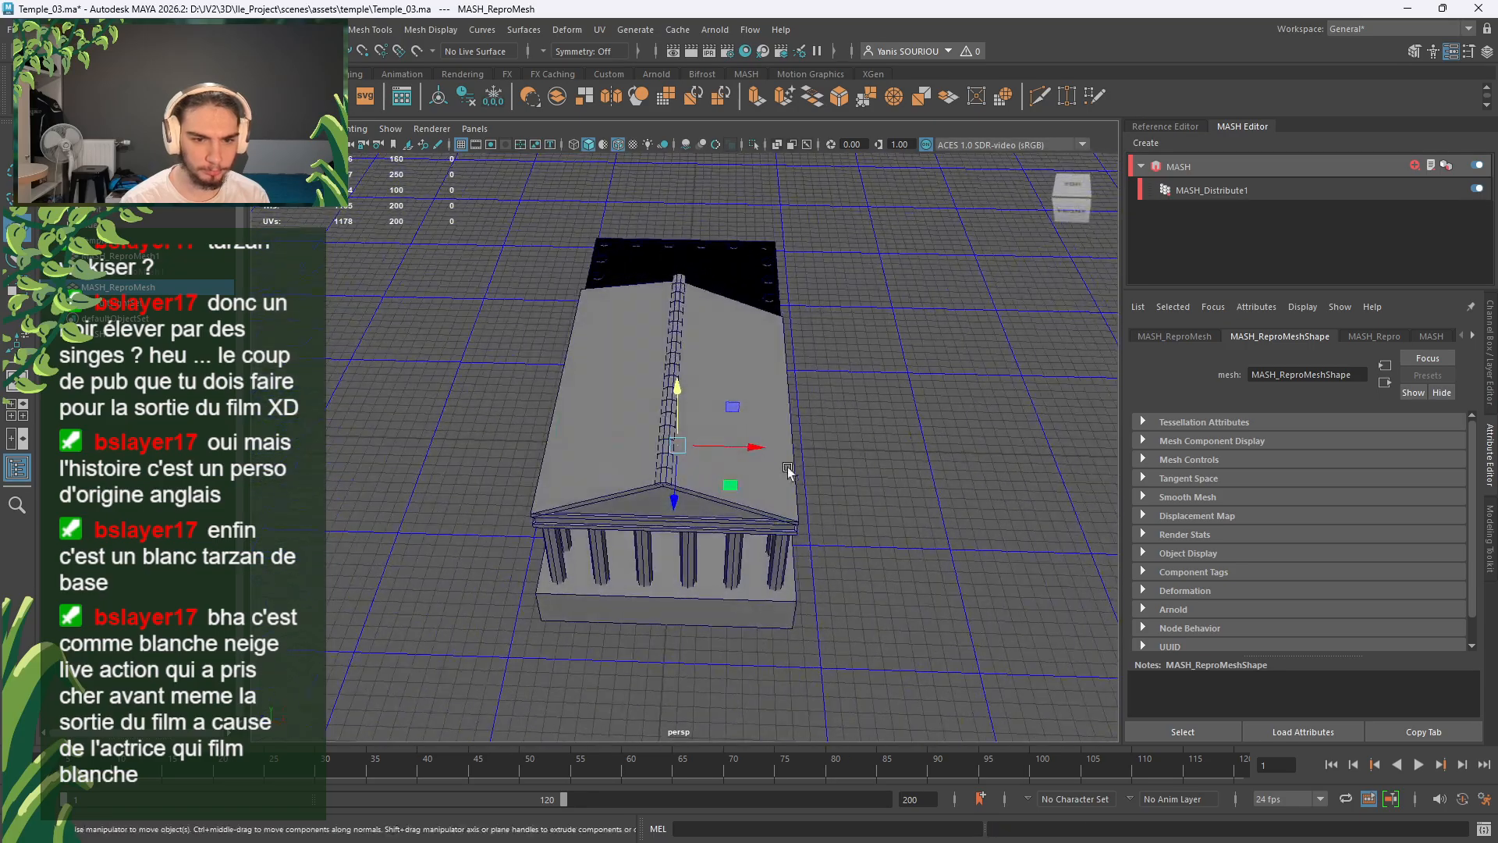
# Step: Lower the temple vertically until its roof ridge meets the MASH tile row at the origin
pyautogui.click(755, 448)
pyautogui.click(781, 483)
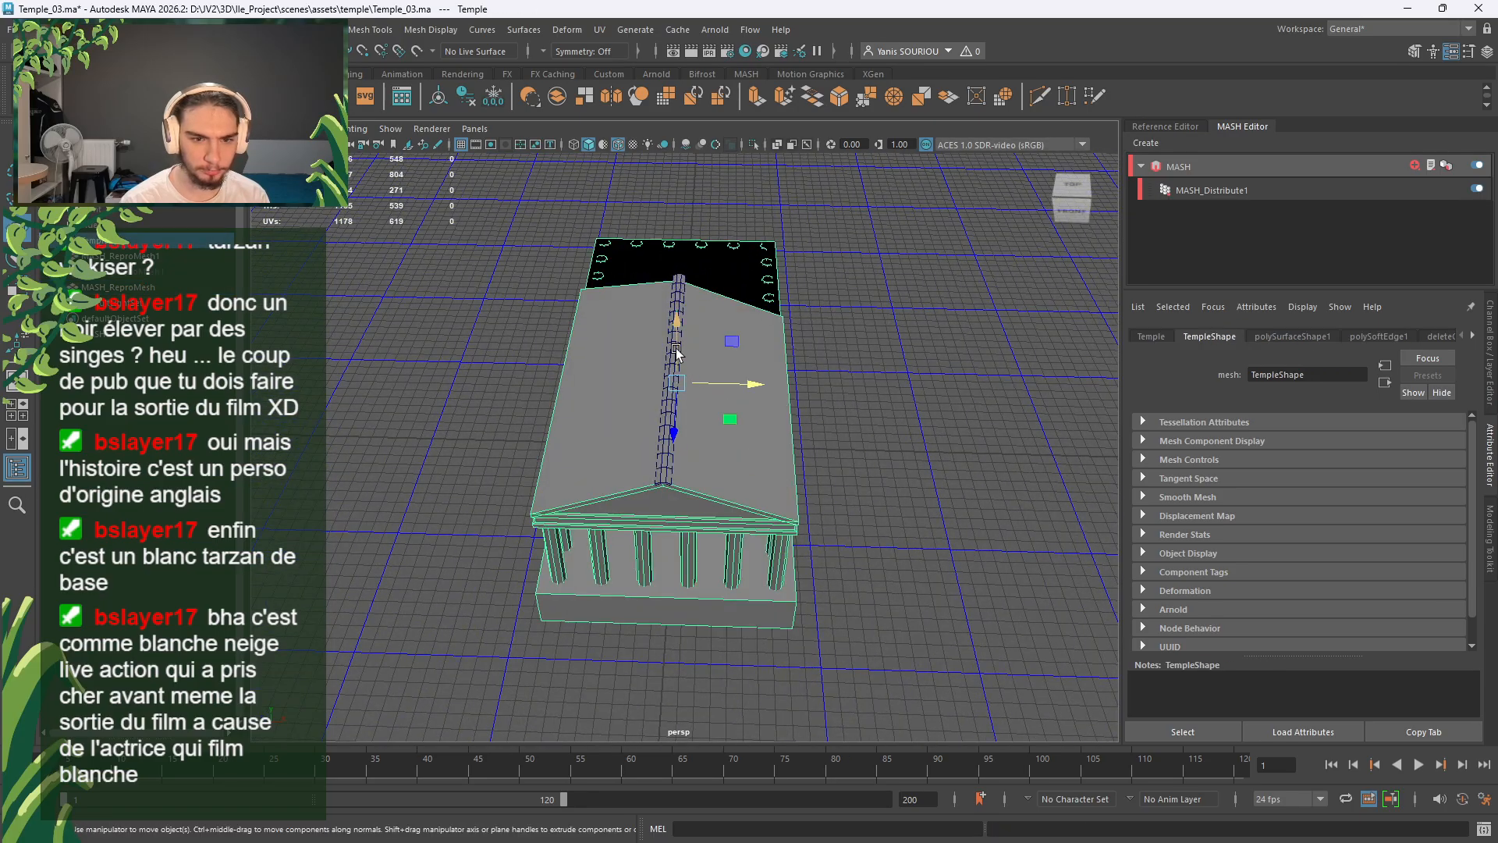
pyautogui.moveTo(678, 355); pyautogui.dragTo(679, 489)
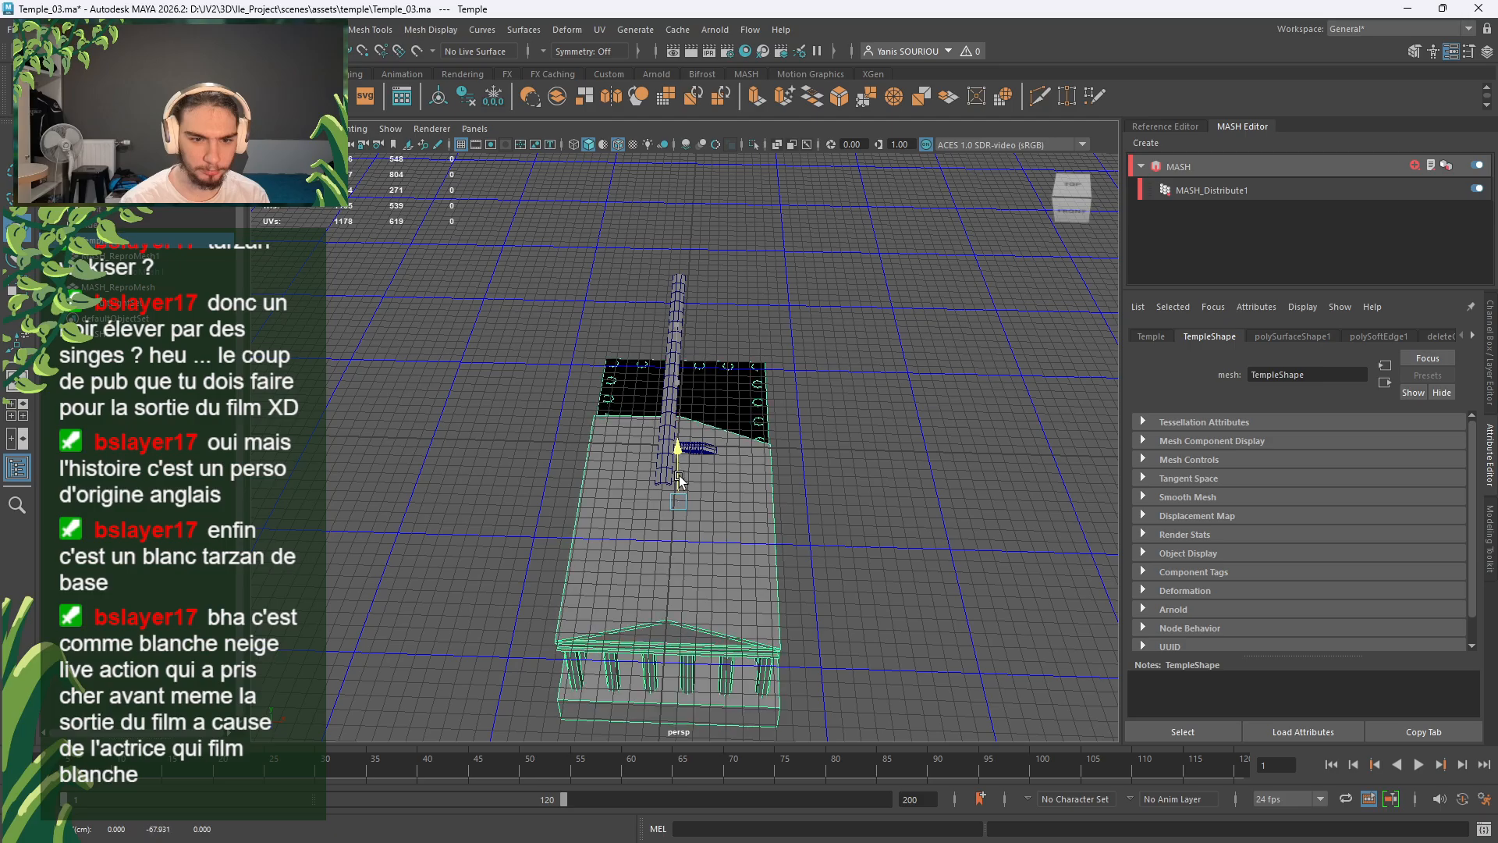
pyautogui.scroll(3, 844, 546)
pyautogui.keyDown('alt'); pyautogui.moveTo(844, 546); pyautogui.dragTo(795, 515); pyautogui.keyUp('alt')
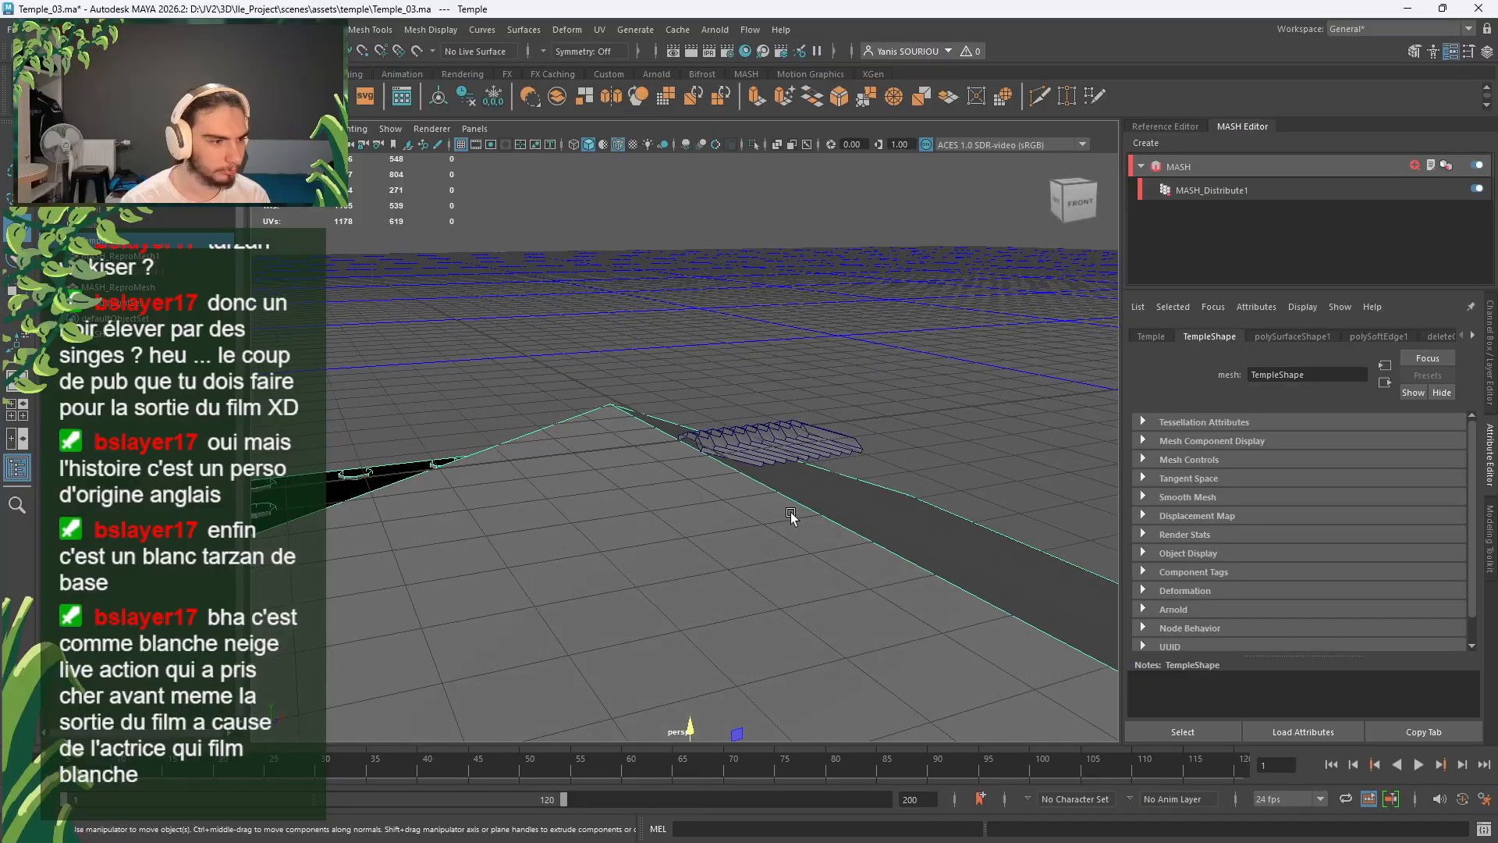
pyautogui.keyDown('alt'); pyautogui.moveTo(748, 585); pyautogui.dragTo(760, 378); pyautogui.keyUp('alt')
pyautogui.moveTo(730, 563); pyautogui.dragTo(595, 546)
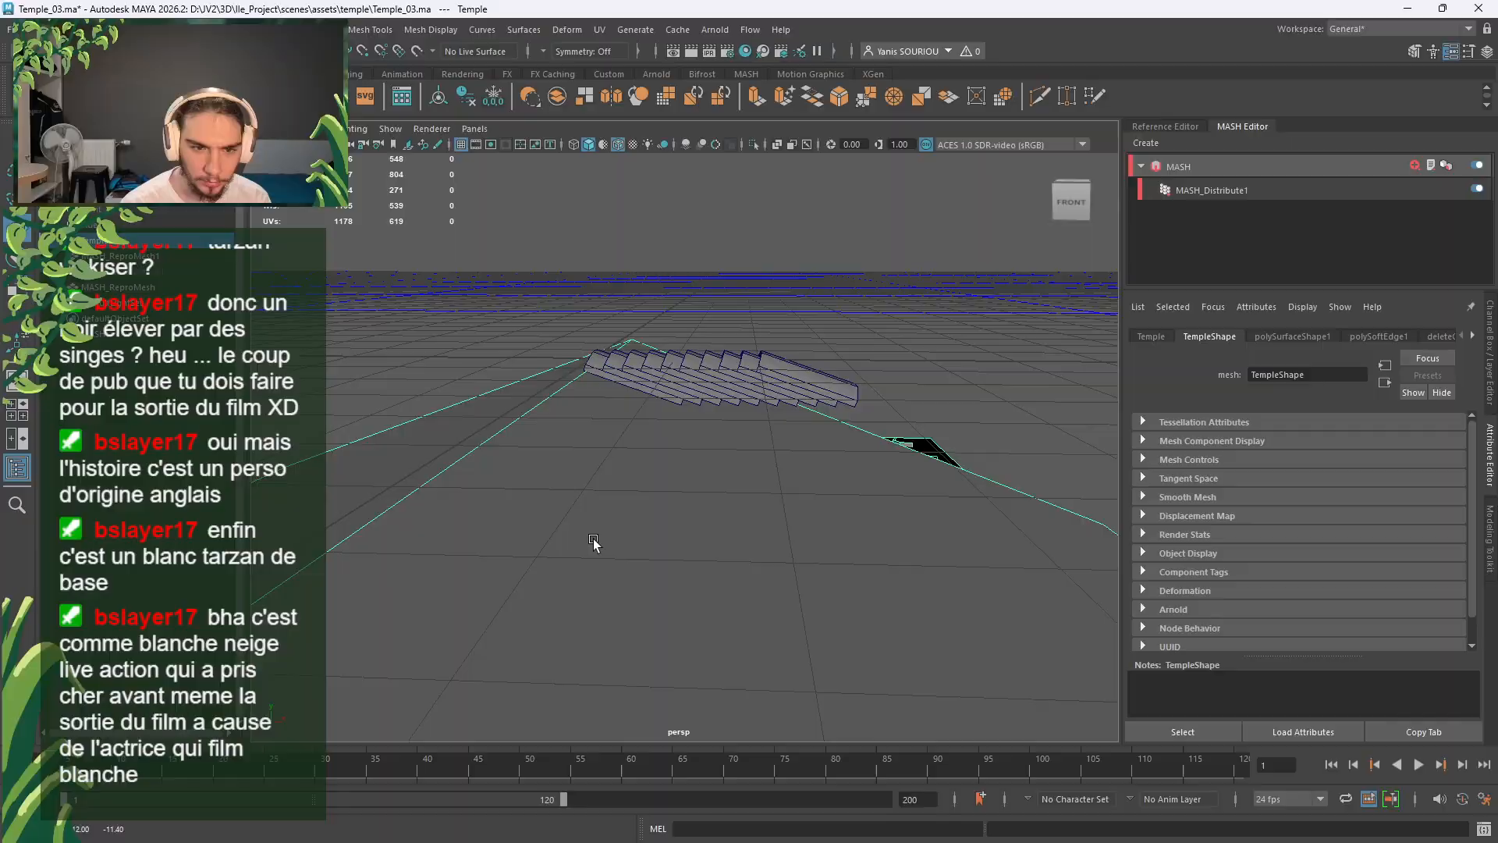
# Step: Open the tile row's Distribute settings and set Distance X to 60 and Distance Y to -24
pyautogui.click(792, 378)
pyautogui.click(1224, 193)
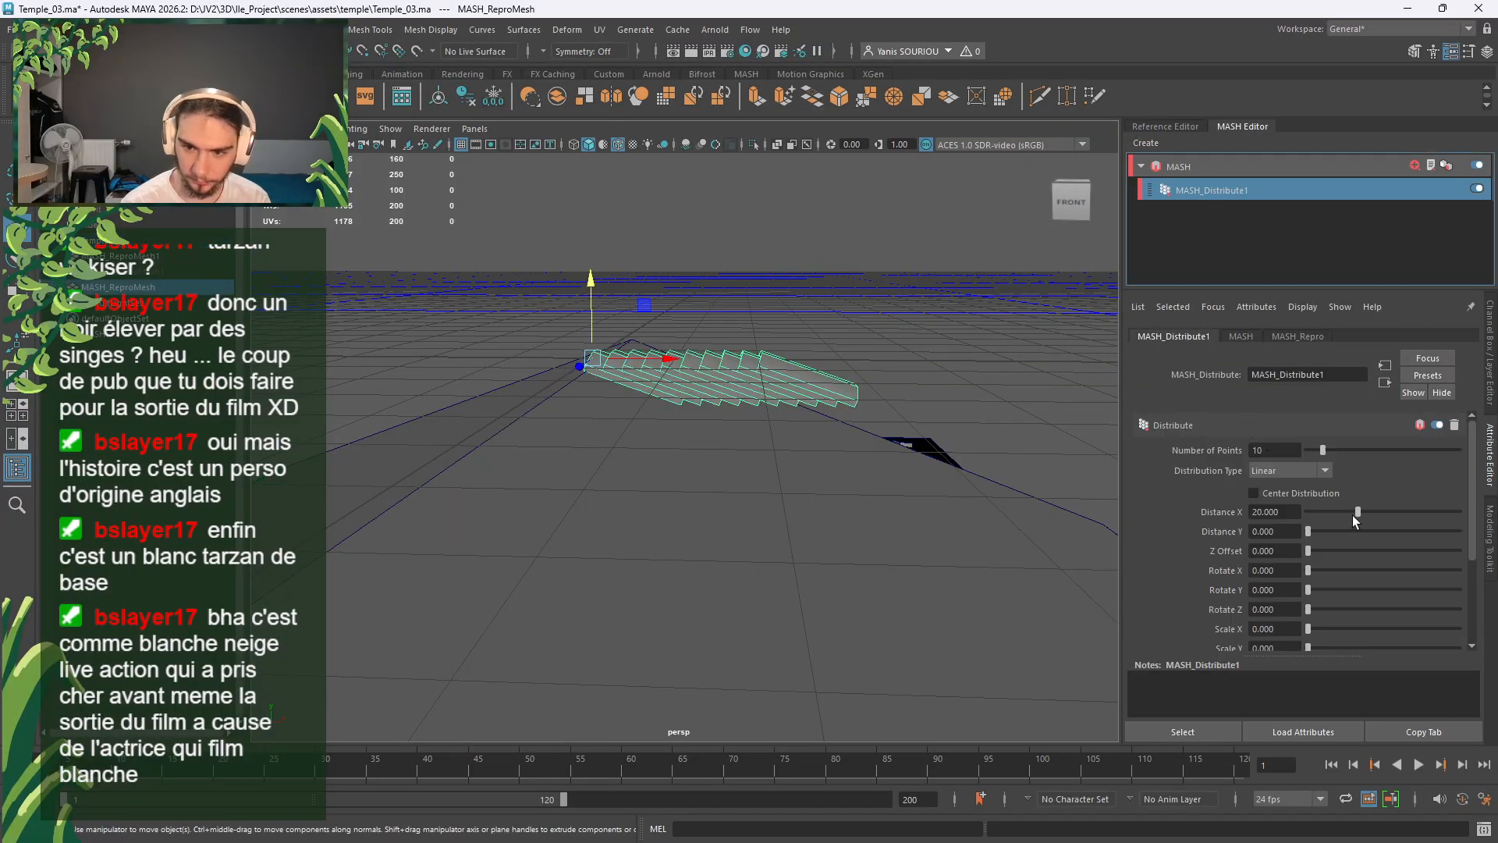
pyautogui.moveTo(1354, 517); pyautogui.dragTo(1494, 519)
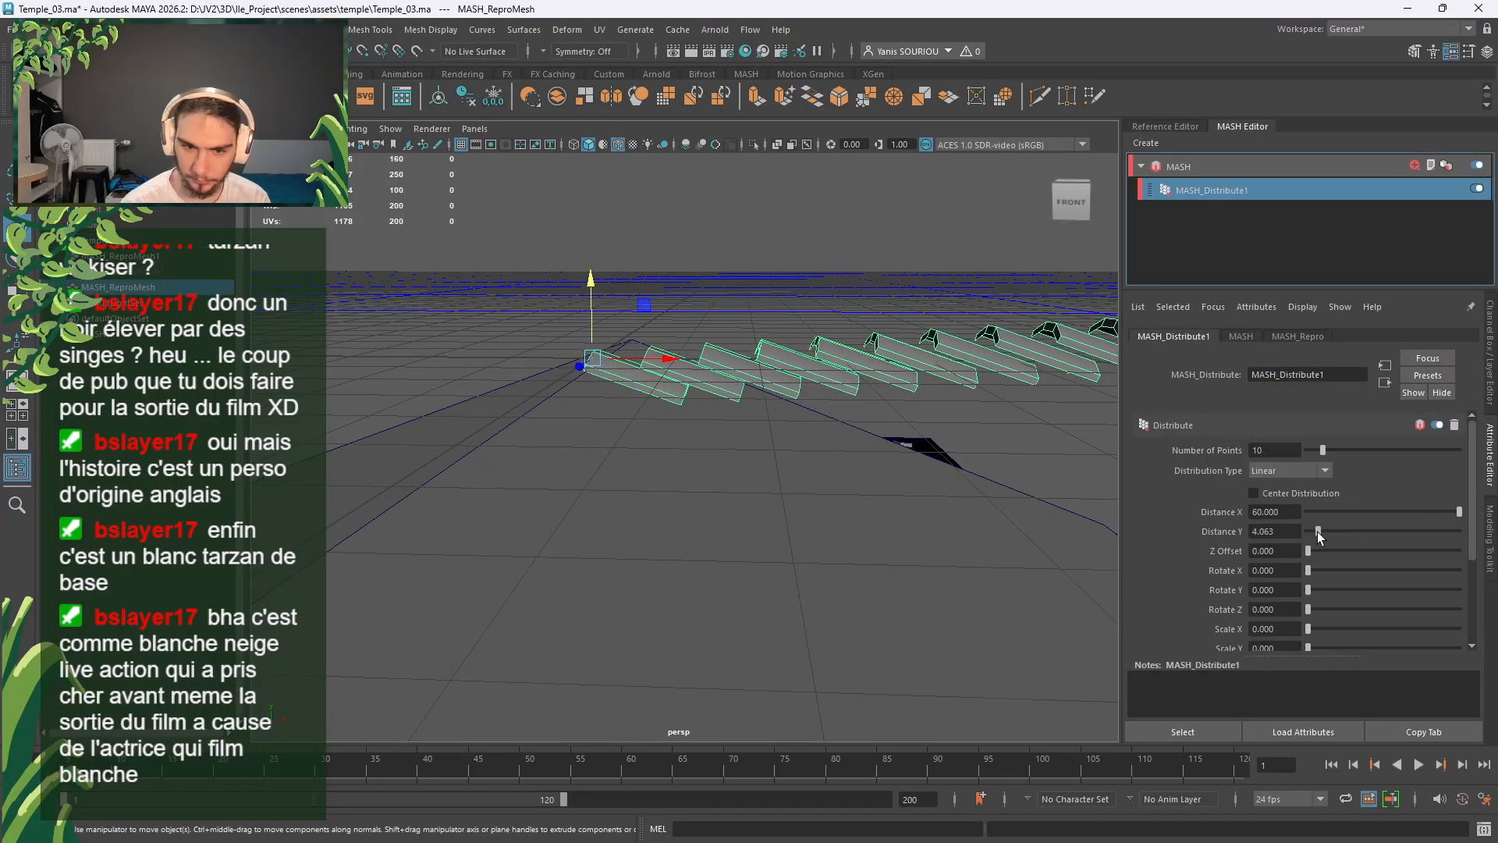
pyautogui.click(1278, 532)
pyautogui.write('-')
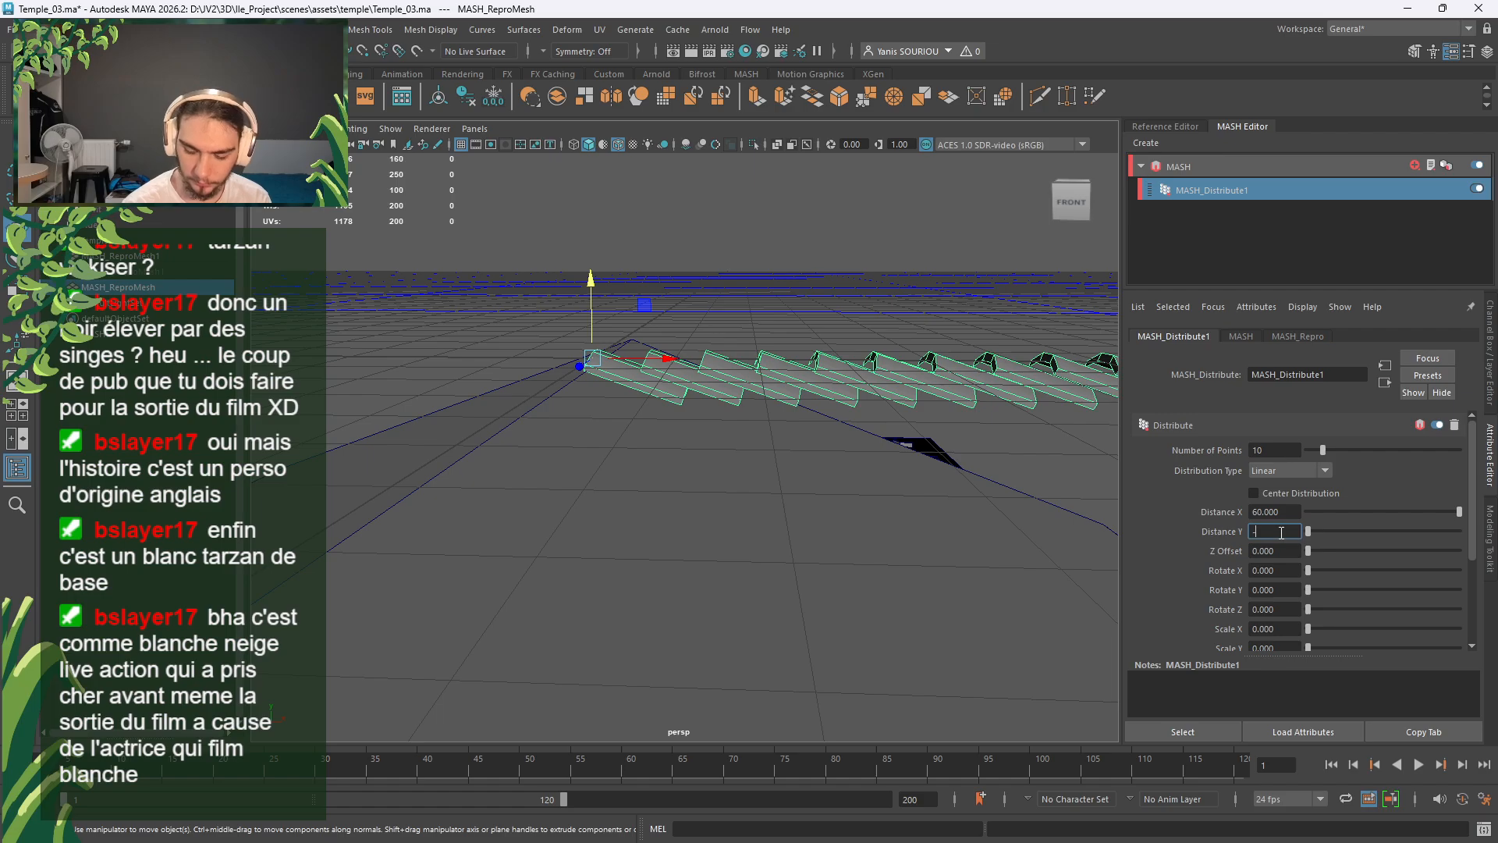
pyautogui.write('24')
pyautogui.press('Return')
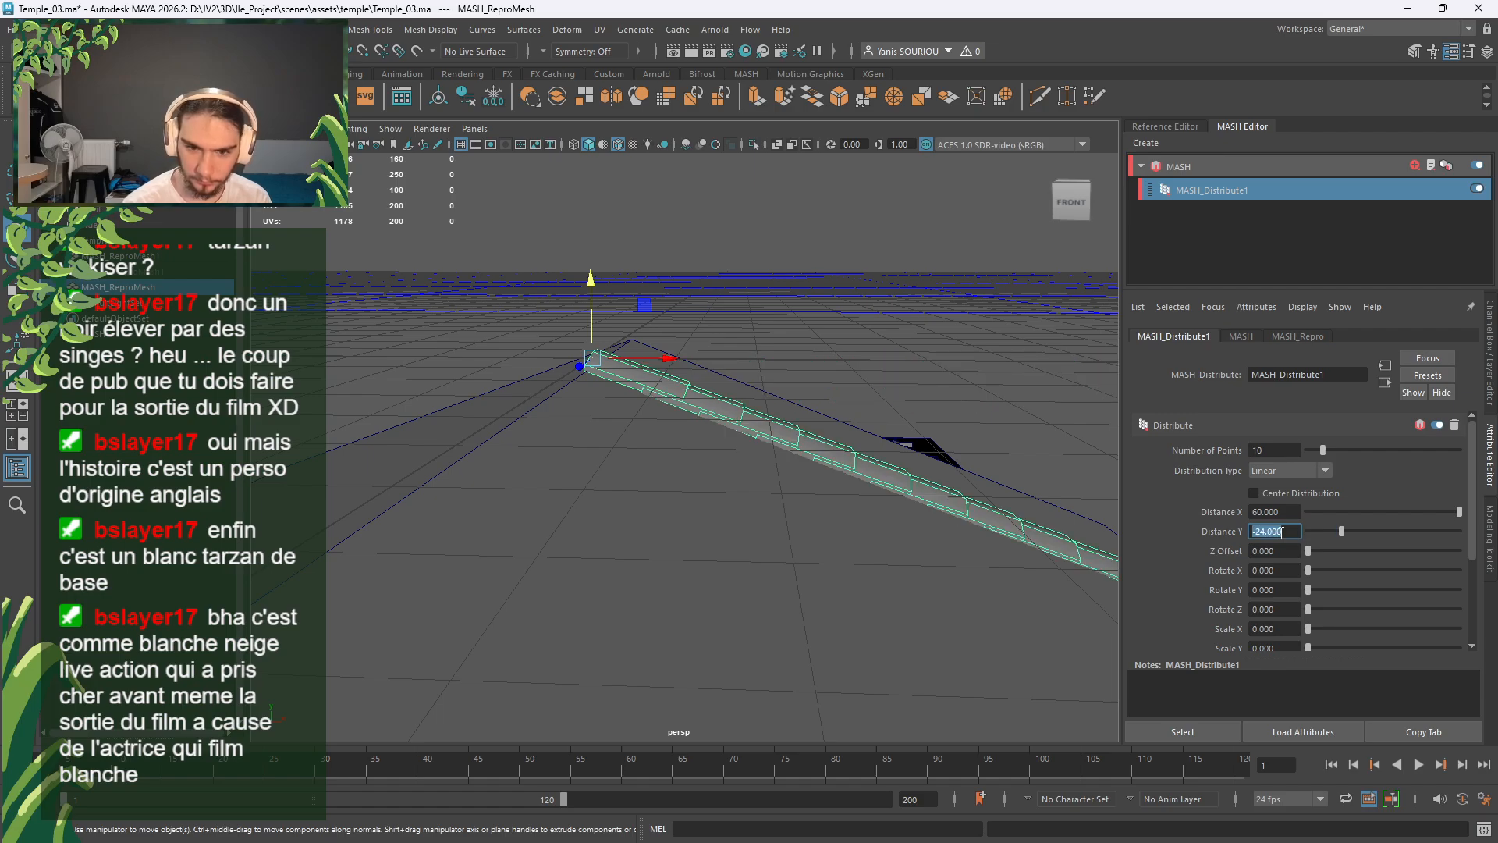
# Step: Extend the tile row toward the roof's lower edge by setting Distance X to 80
pyautogui.keyDown('alt'); pyautogui.moveTo(924, 542); pyautogui.dragTo(719, 484, button='middle'); pyautogui.keyUp('alt')
pyautogui.click(1286, 532)
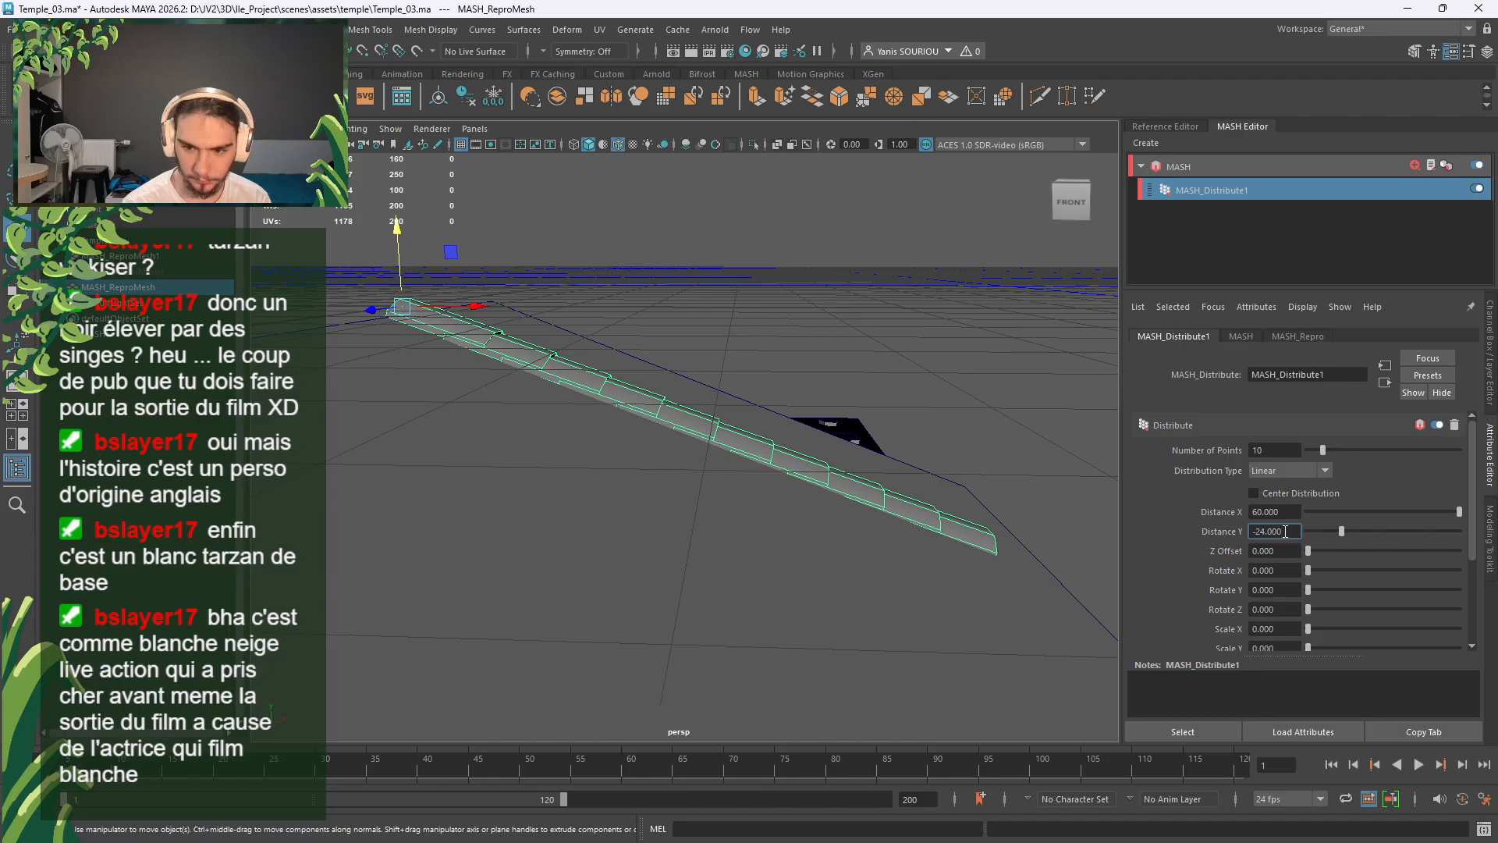
pyautogui.click(1288, 515)
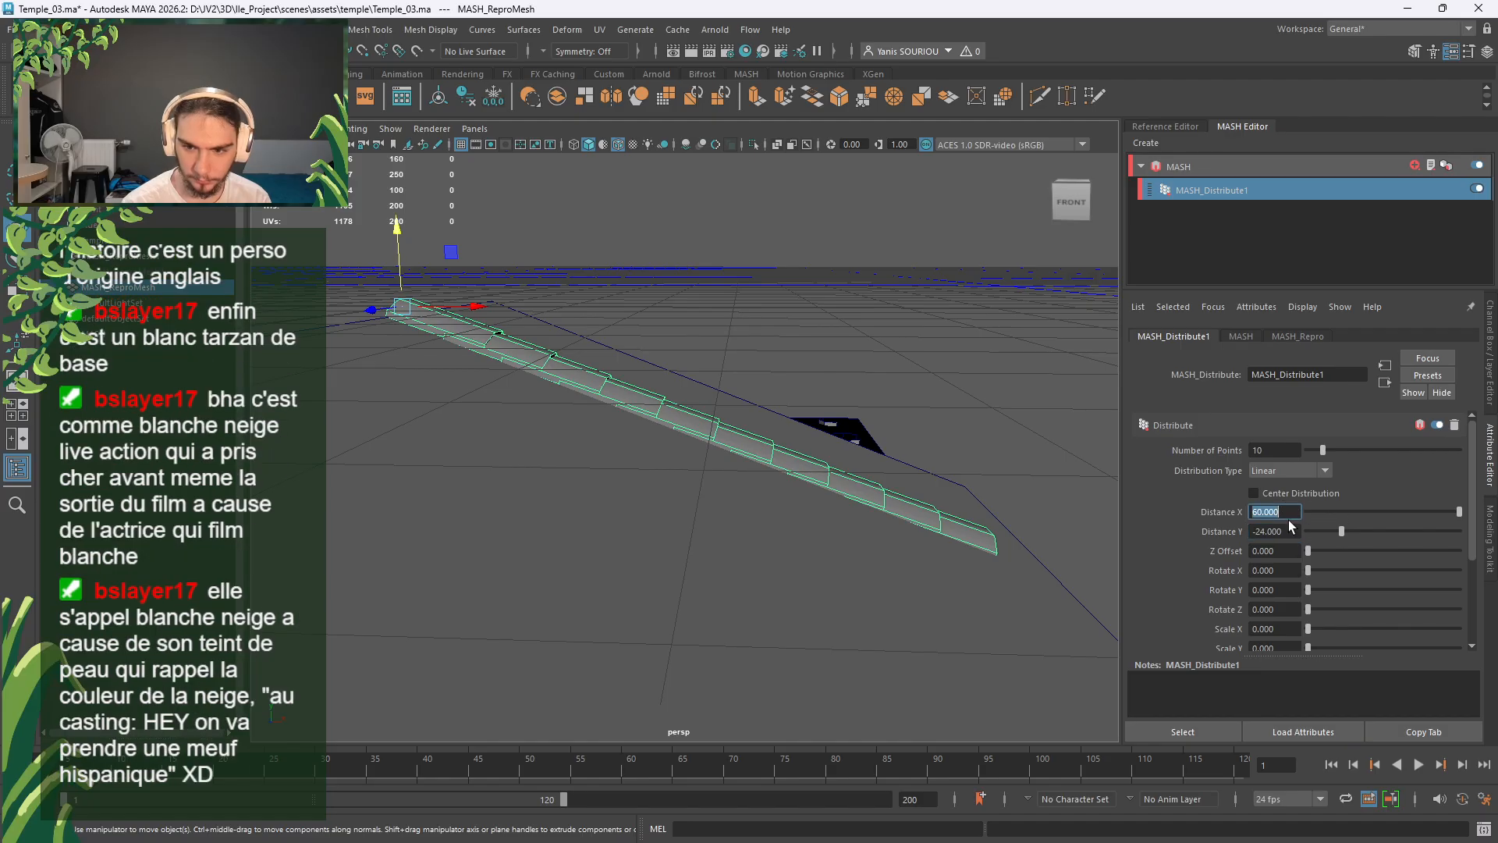
pyautogui.write('80')
pyautogui.press('Return')
# Step: Reduce the tile row's Number of Points to 8 and set Distance X to 70
pyautogui.keyDown('alt'); pyautogui.moveTo(936, 484); pyautogui.dragTo(812, 429, button='middle'); pyautogui.keyUp('alt')
pyautogui.doubleClick(1287, 448)
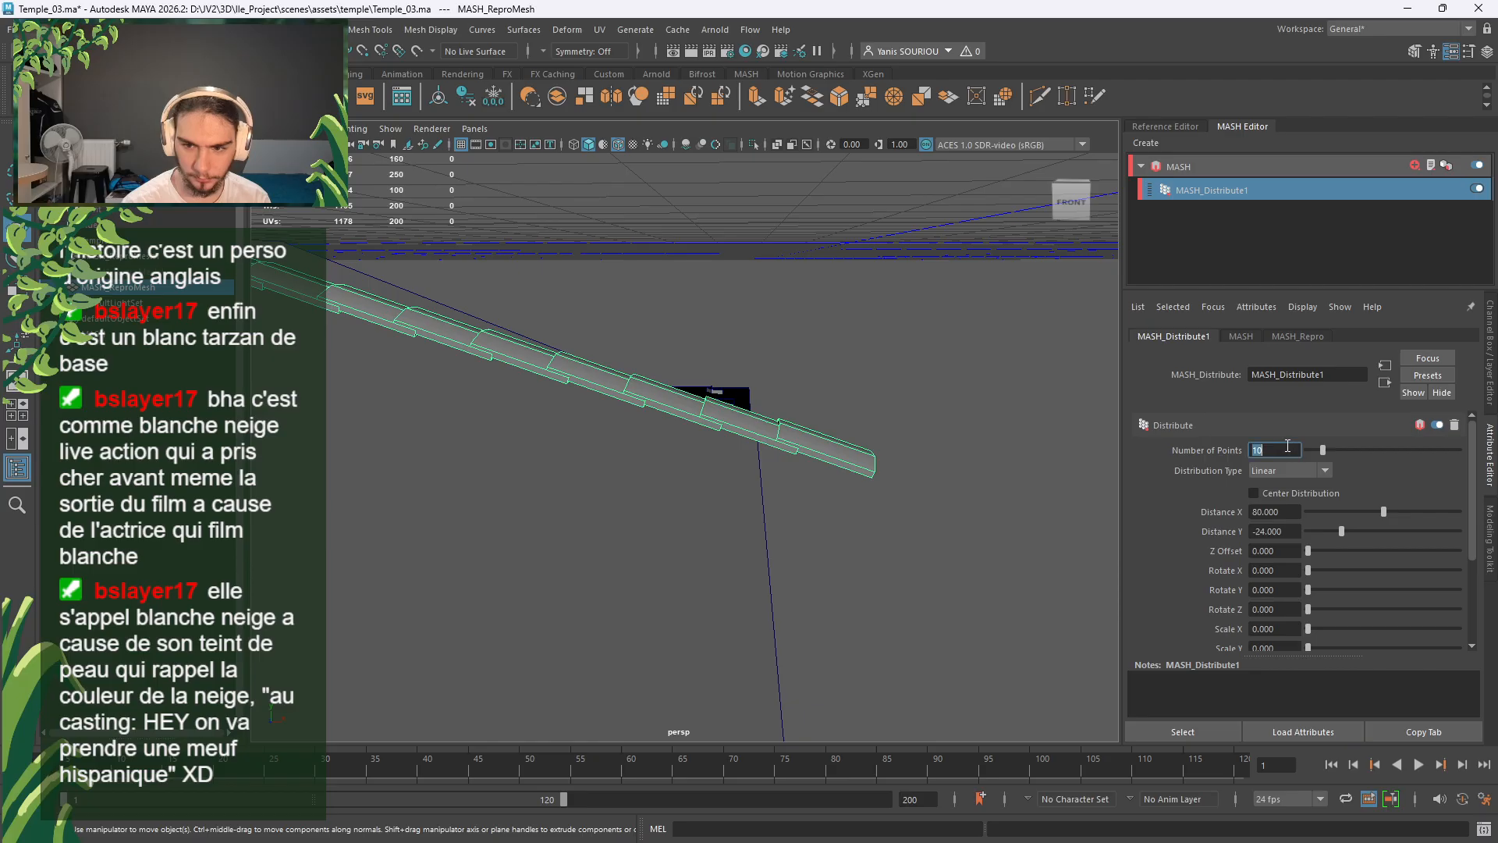
pyautogui.write('9')
pyautogui.press('Return')
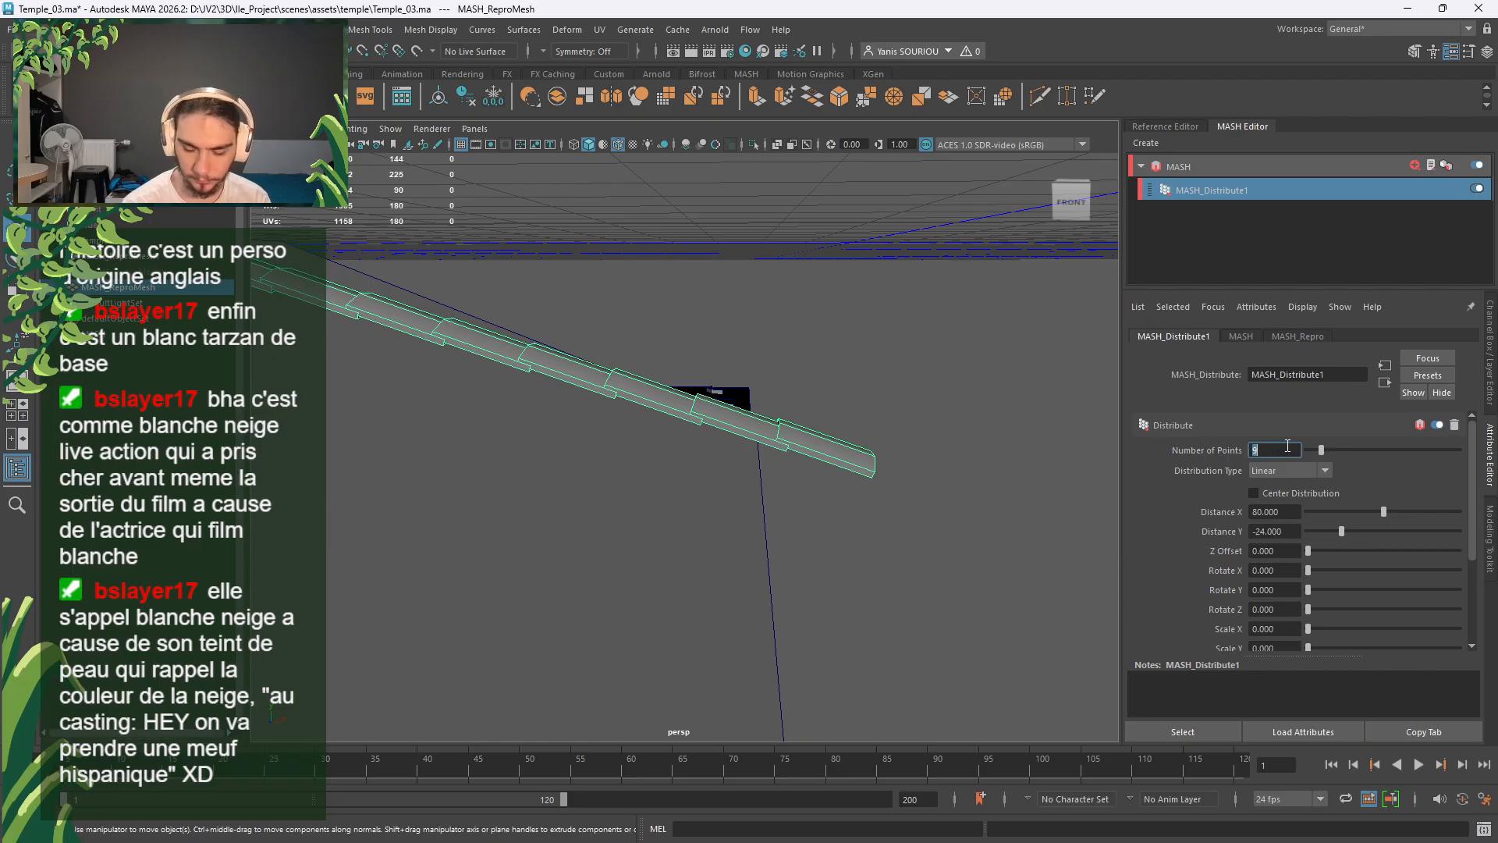
pyautogui.write('8')
pyautogui.press('Return')
pyautogui.doubleClick(1281, 511)
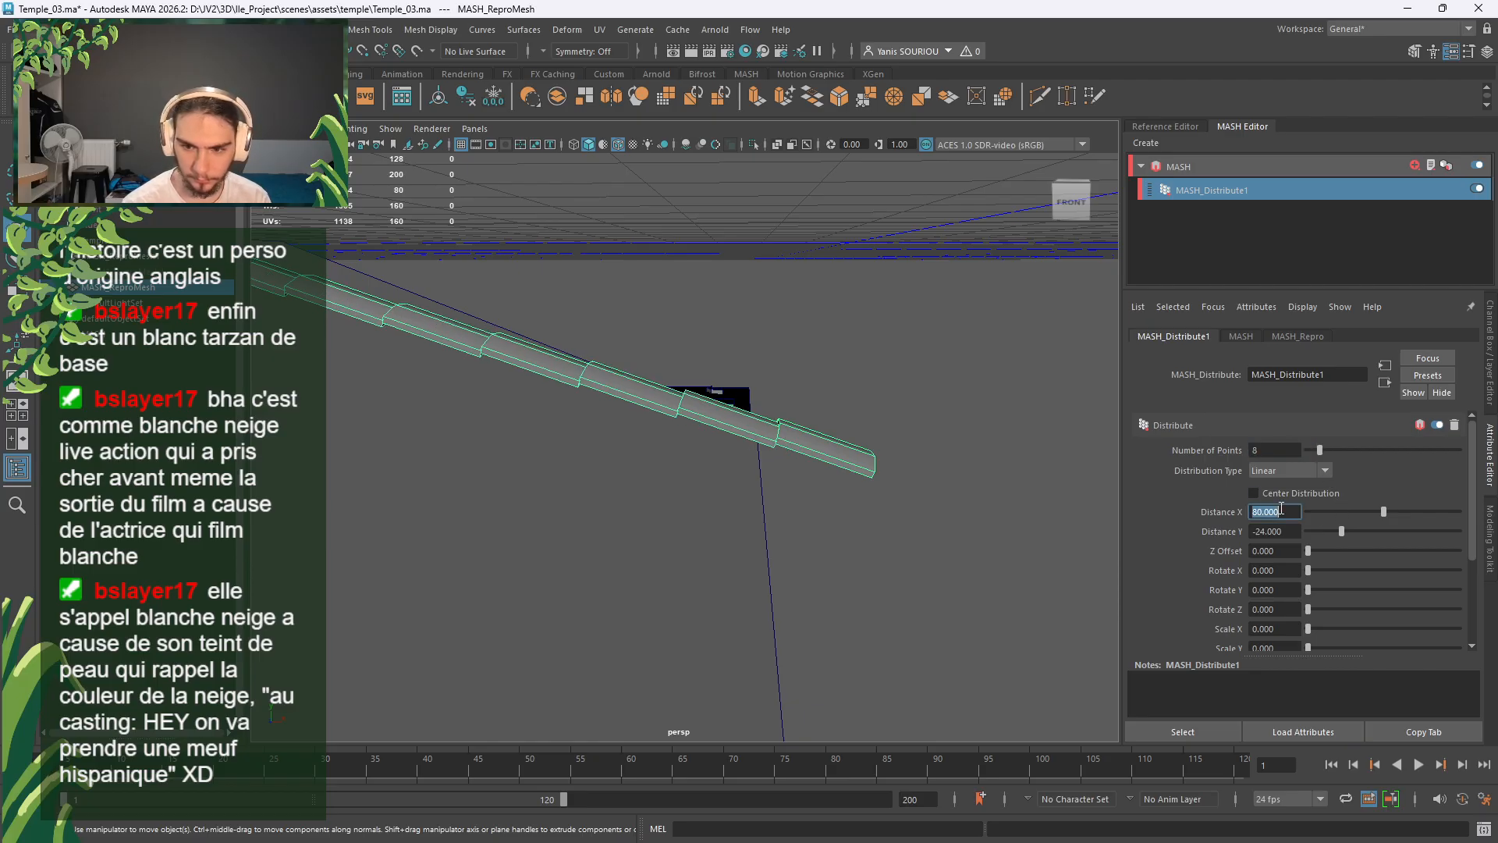
pyautogui.write('70')
pyautogui.press('Return')
pyautogui.keyDown('alt'); pyautogui.moveTo(635, 507); pyautogui.dragTo(936, 566, button='middle'); pyautogui.keyUp('alt')
pyautogui.moveTo(936, 566)
pyautogui.keyDown('alt'); pyautogui.mouseDown()
pyautogui.moveTo(960, 551)
pyautogui.moveTo(939, 565)
pyautogui.mouseUp(); pyautogui.keyUp('alt')
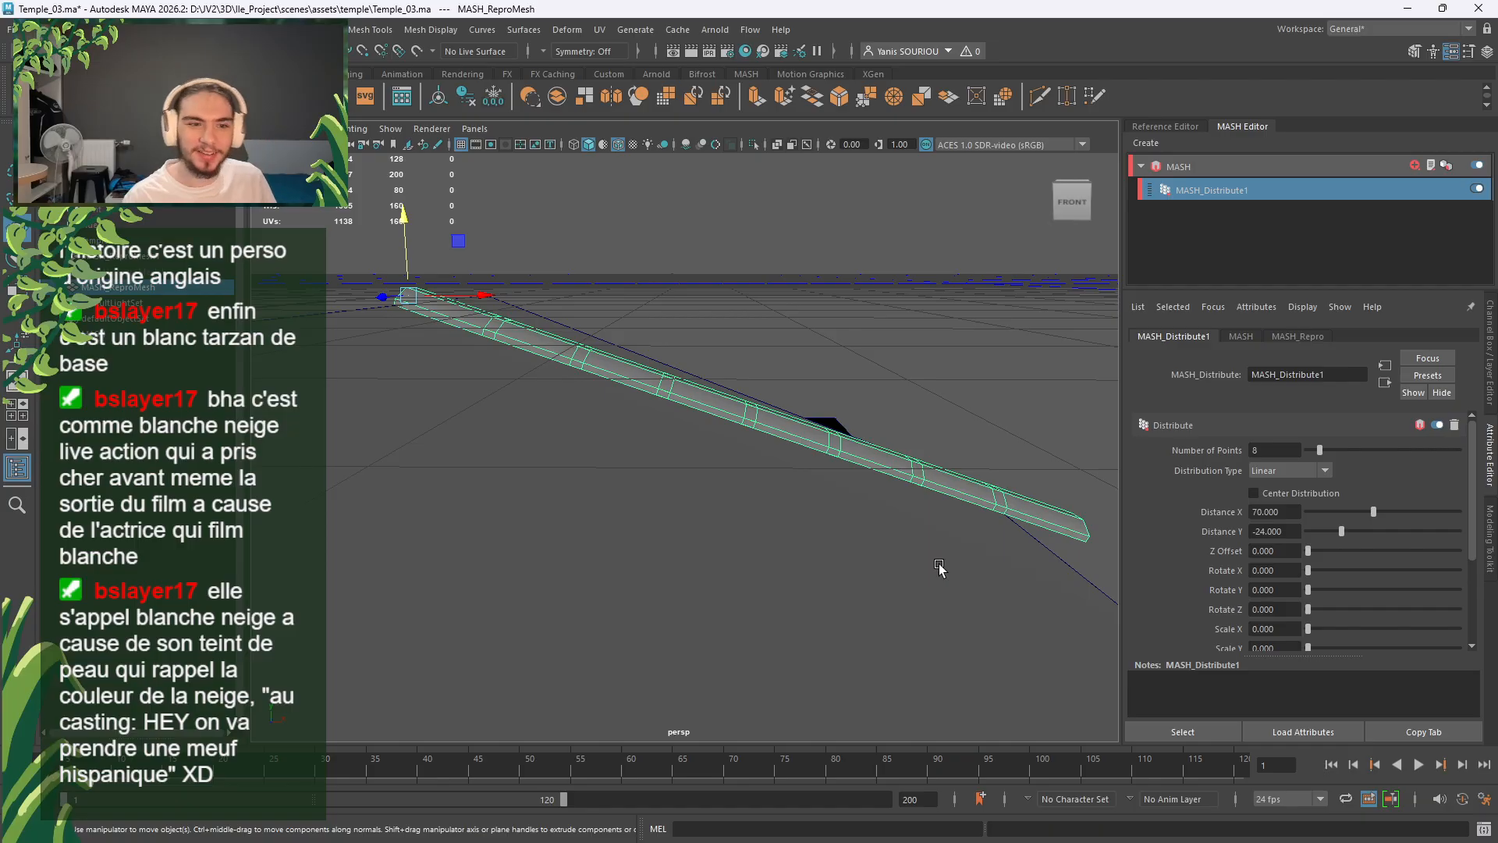
# Step: Try steeper drops for the tile row against the roof slope, ending with Distance Y at -28
pyautogui.click(1293, 528)
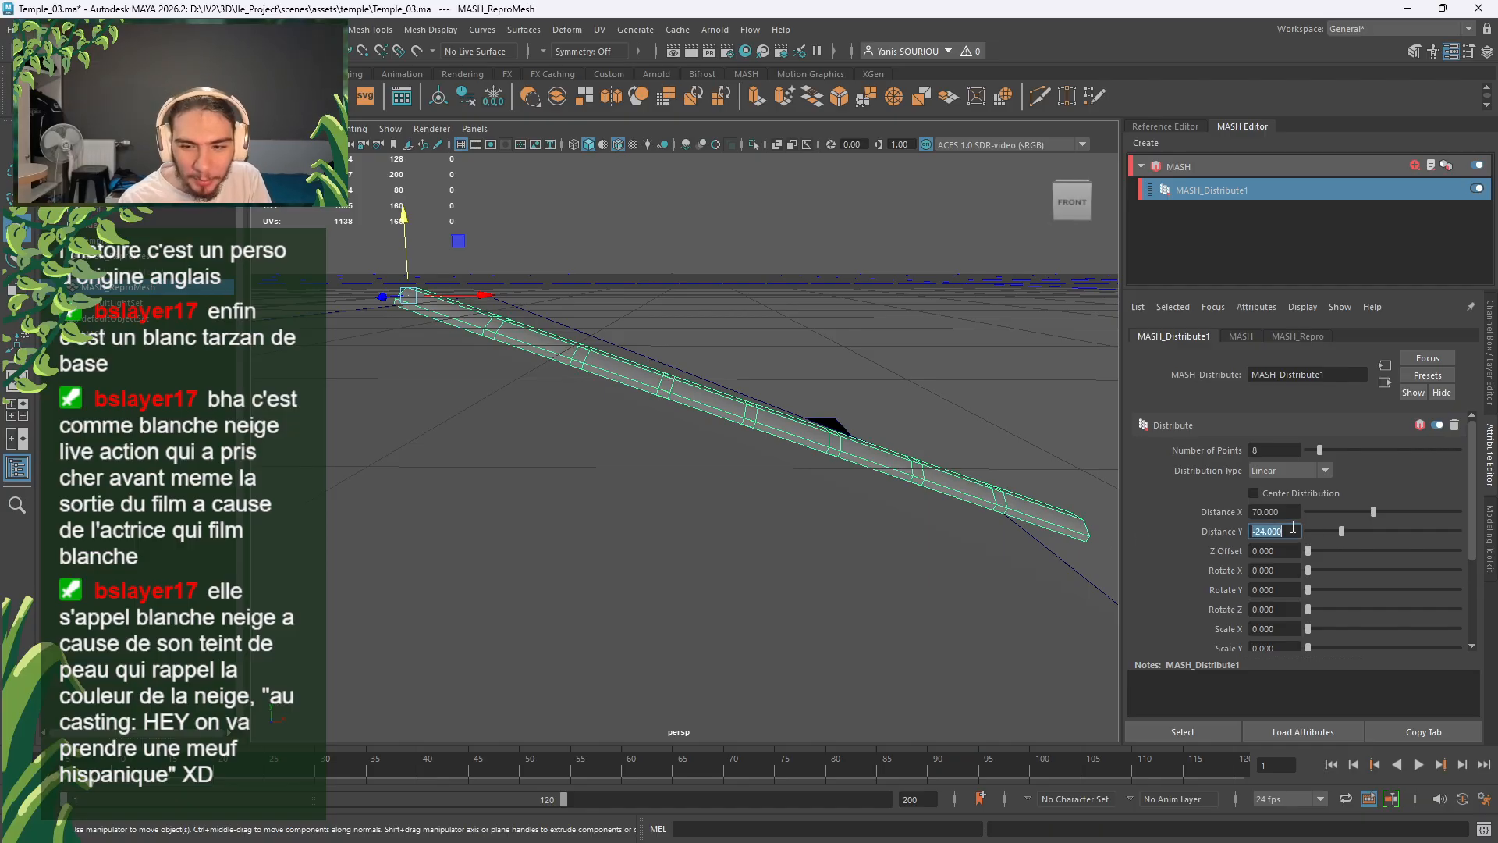
pyautogui.write('-30')
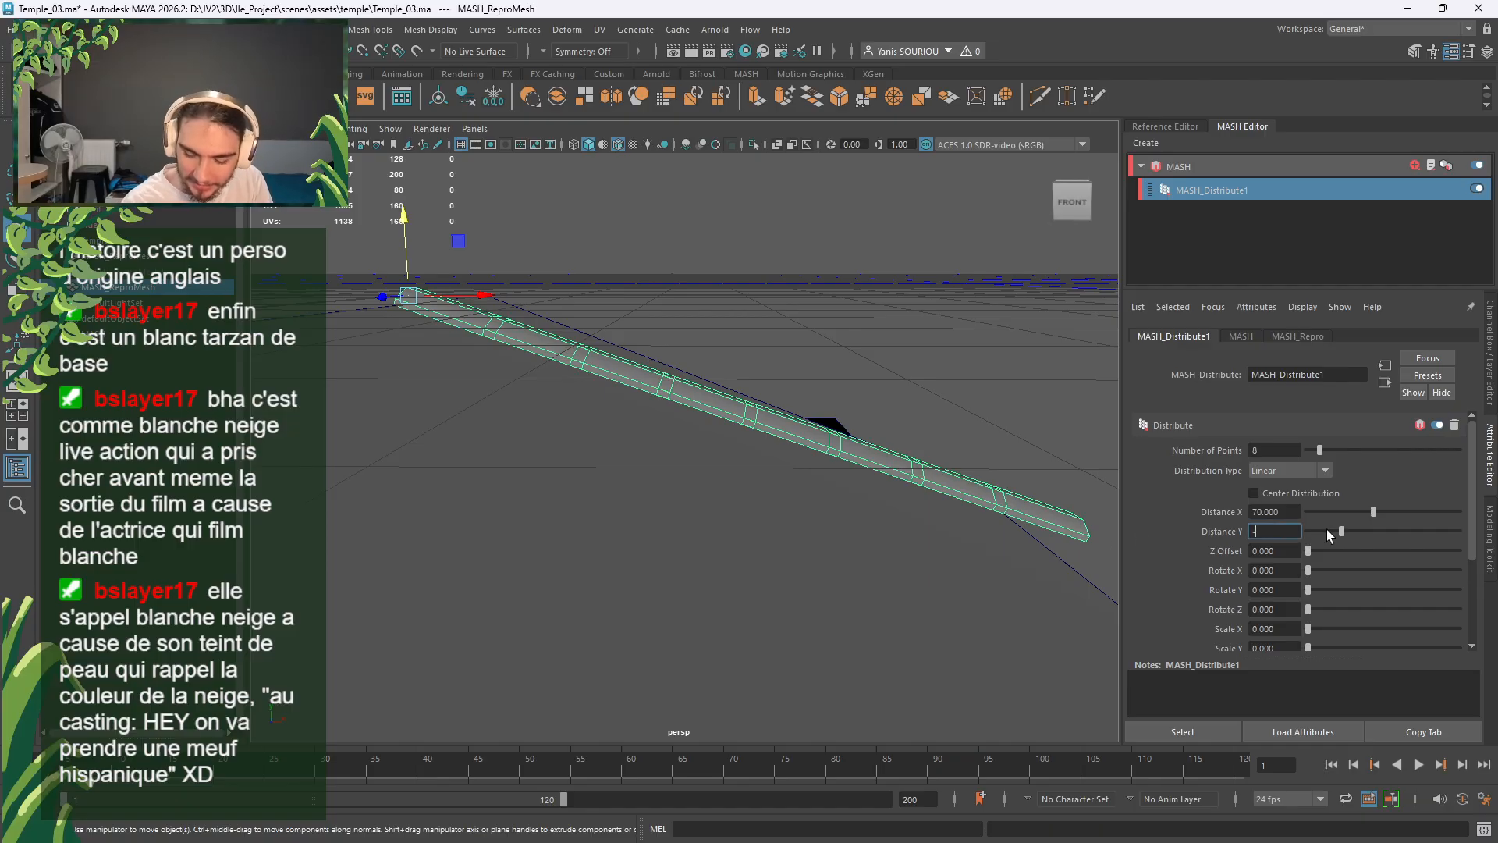
pyautogui.press('Return')
pyautogui.write('-26')
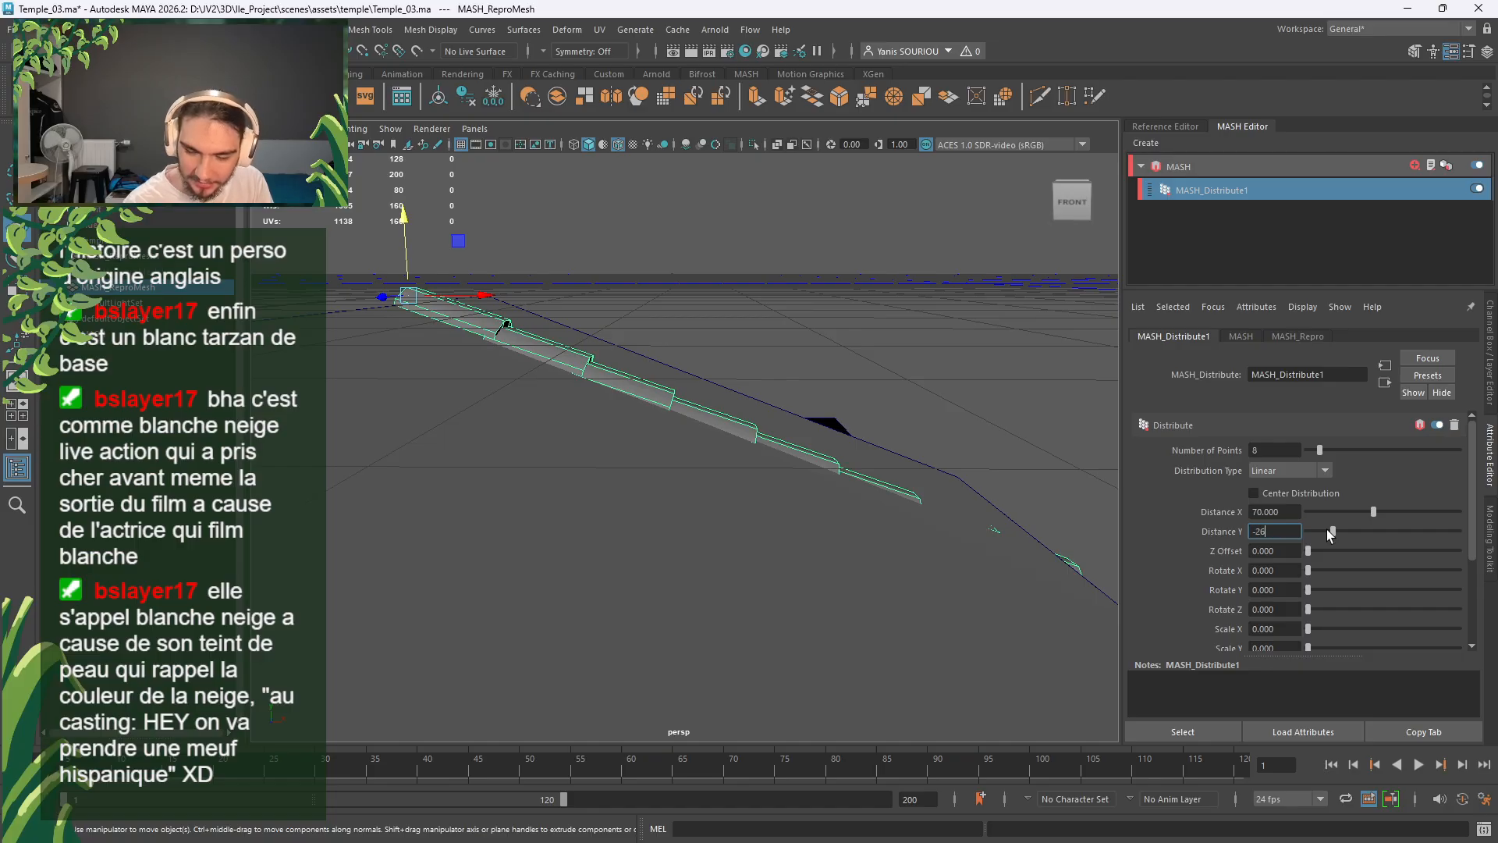
pyautogui.press('Return')
pyautogui.write('-218')
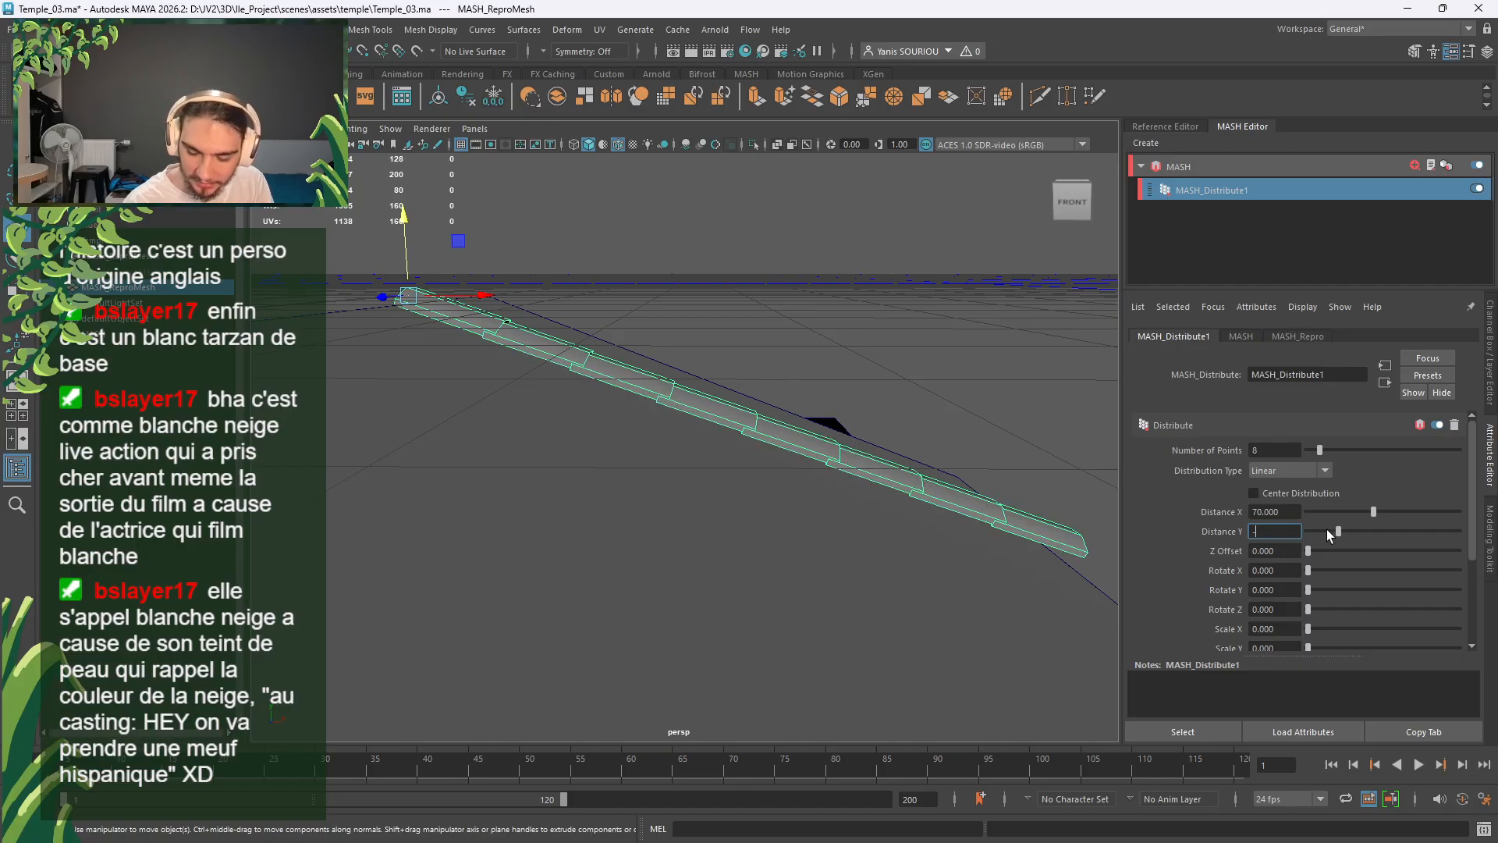
pyautogui.press('Return')
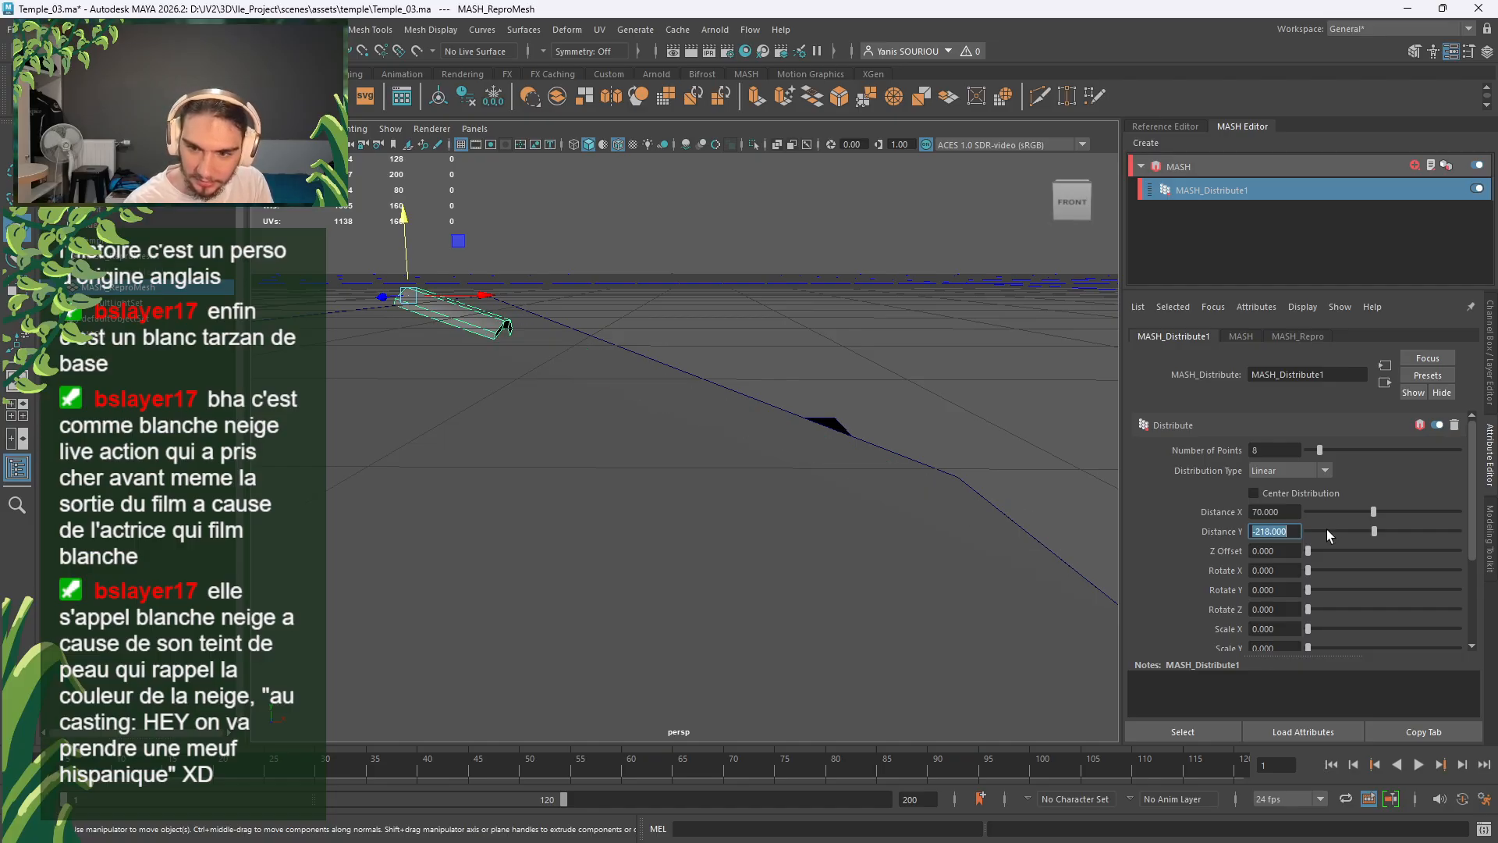
pyautogui.write('-28')
pyautogui.press('Return')
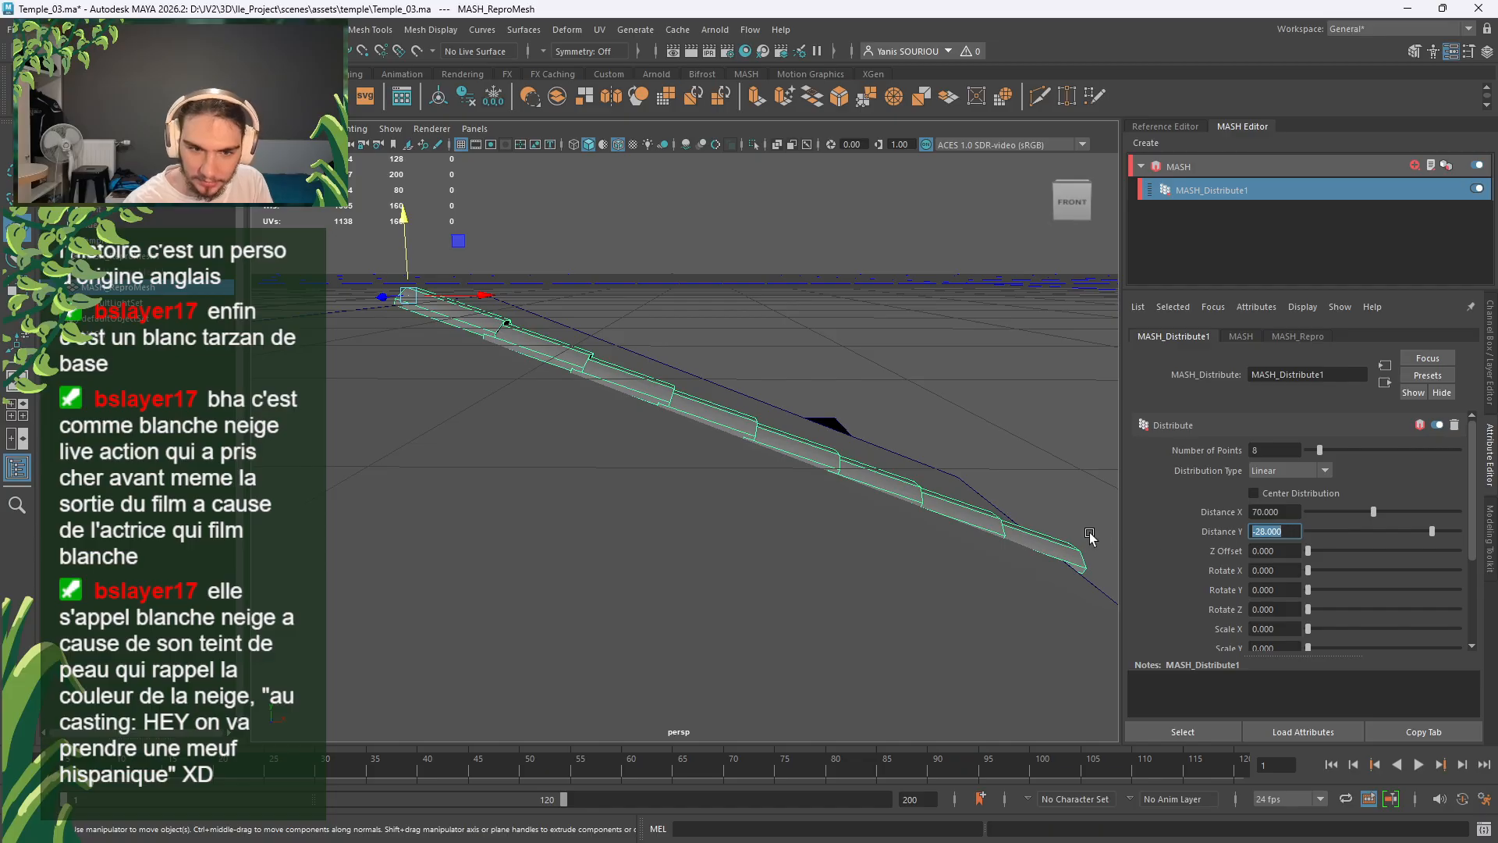
# Step: Fine-tune the tile row to follow the roof slope by setting Distance Y to -27.5
pyautogui.keyDown('alt'); pyautogui.moveTo(1082, 532); pyautogui.dragTo(1072, 517); pyautogui.keyUp('alt')
pyautogui.keyDown('alt'); pyautogui.moveTo(1072, 516); pyautogui.dragTo(856, 457, button='middle'); pyautogui.keyUp('alt')
pyautogui.moveTo(856, 457)
pyautogui.keyDown('alt'); pyautogui.mouseDown()
pyautogui.moveTo(833, 451)
pyautogui.moveTo(825, 426)
pyautogui.moveTo(850, 453)
pyautogui.mouseUp(); pyautogui.keyUp('alt')
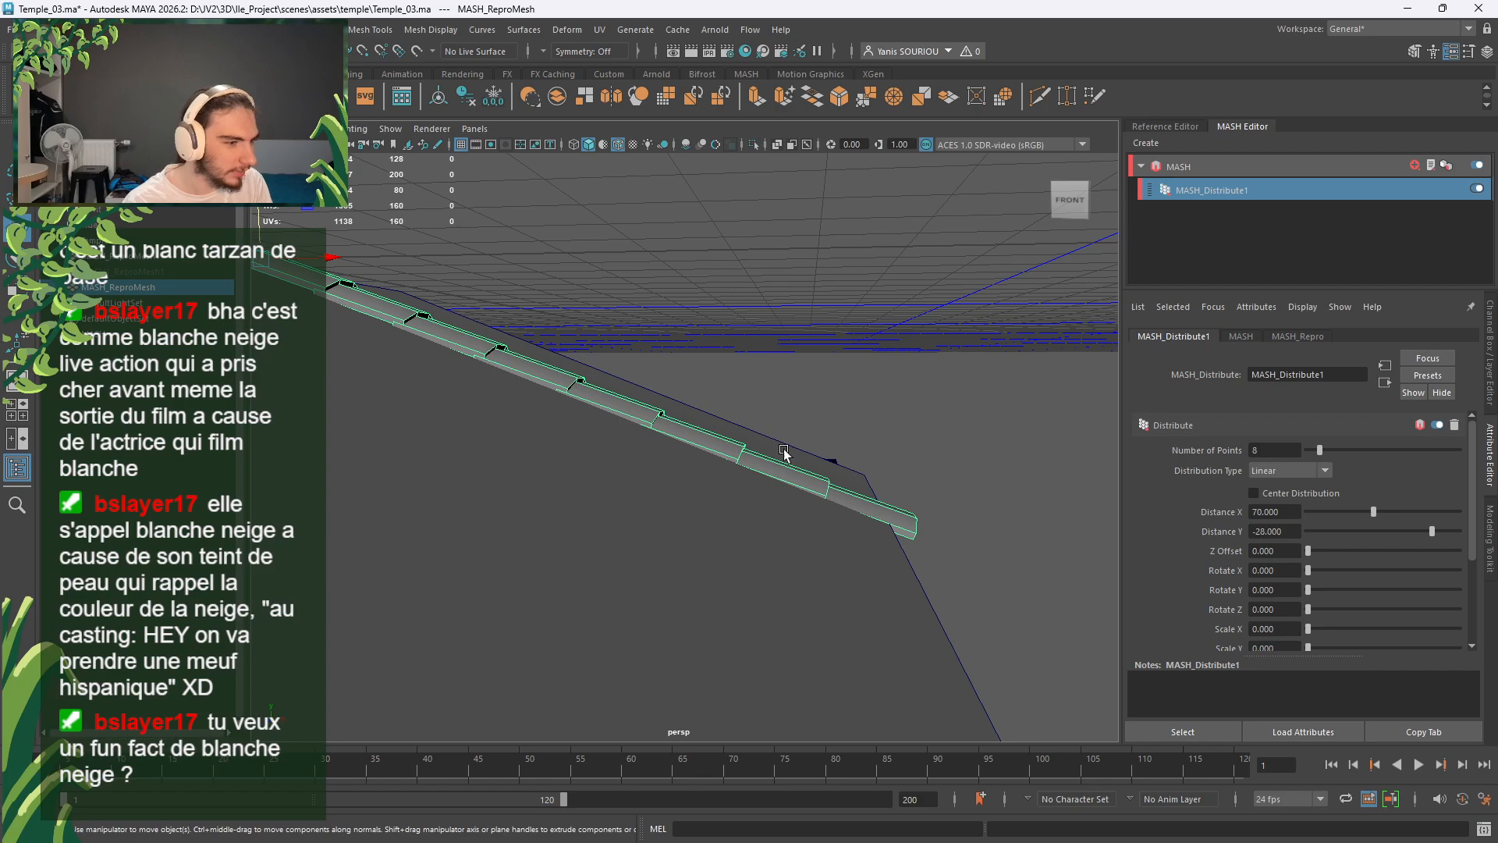
pyautogui.click(1259, 530)
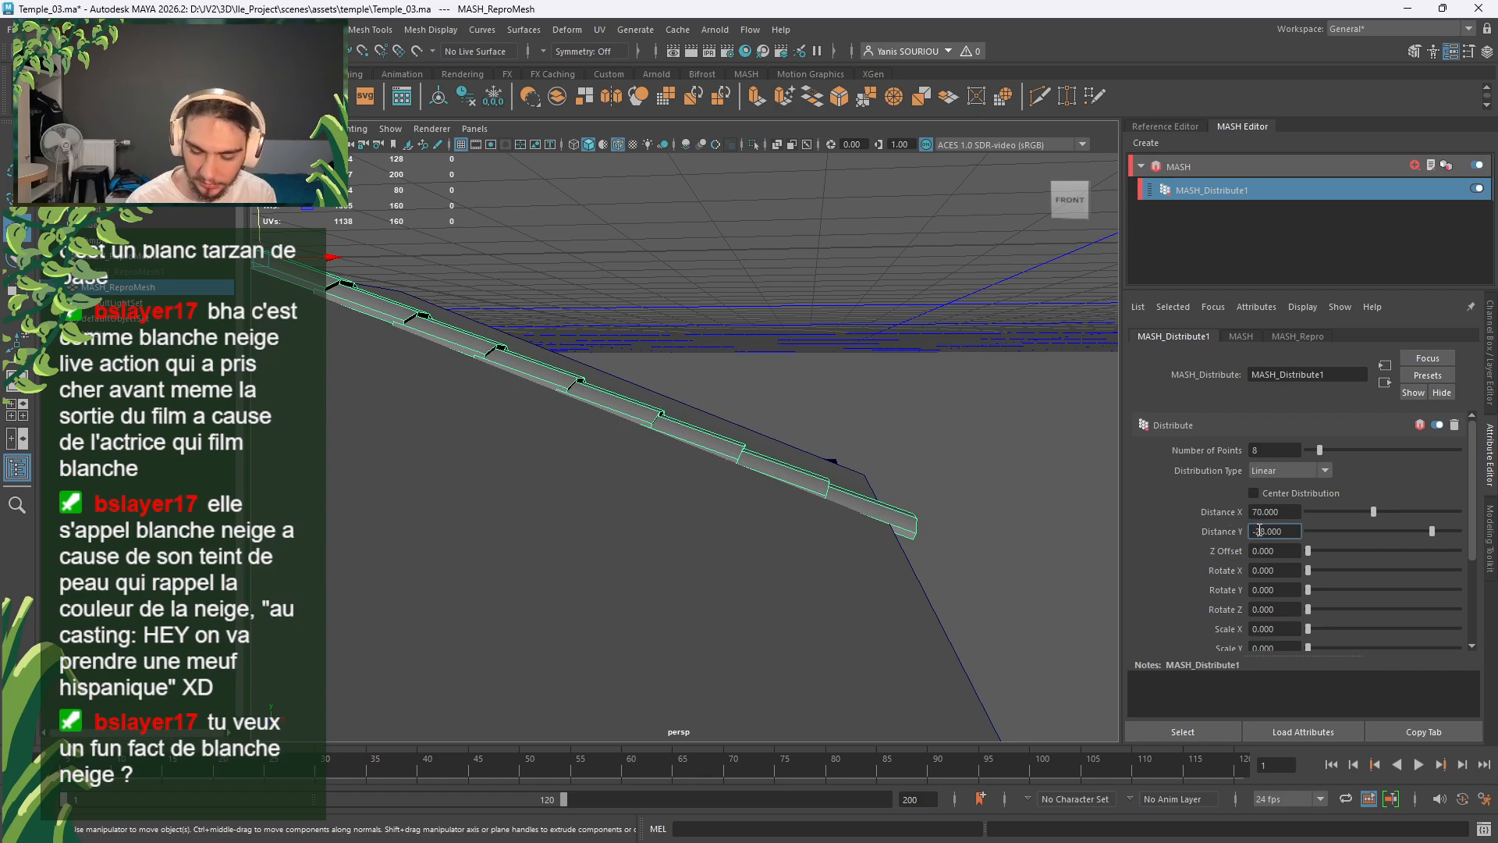
pyautogui.press('BackSpace')
pyautogui.write('7')
pyautogui.press('Return')
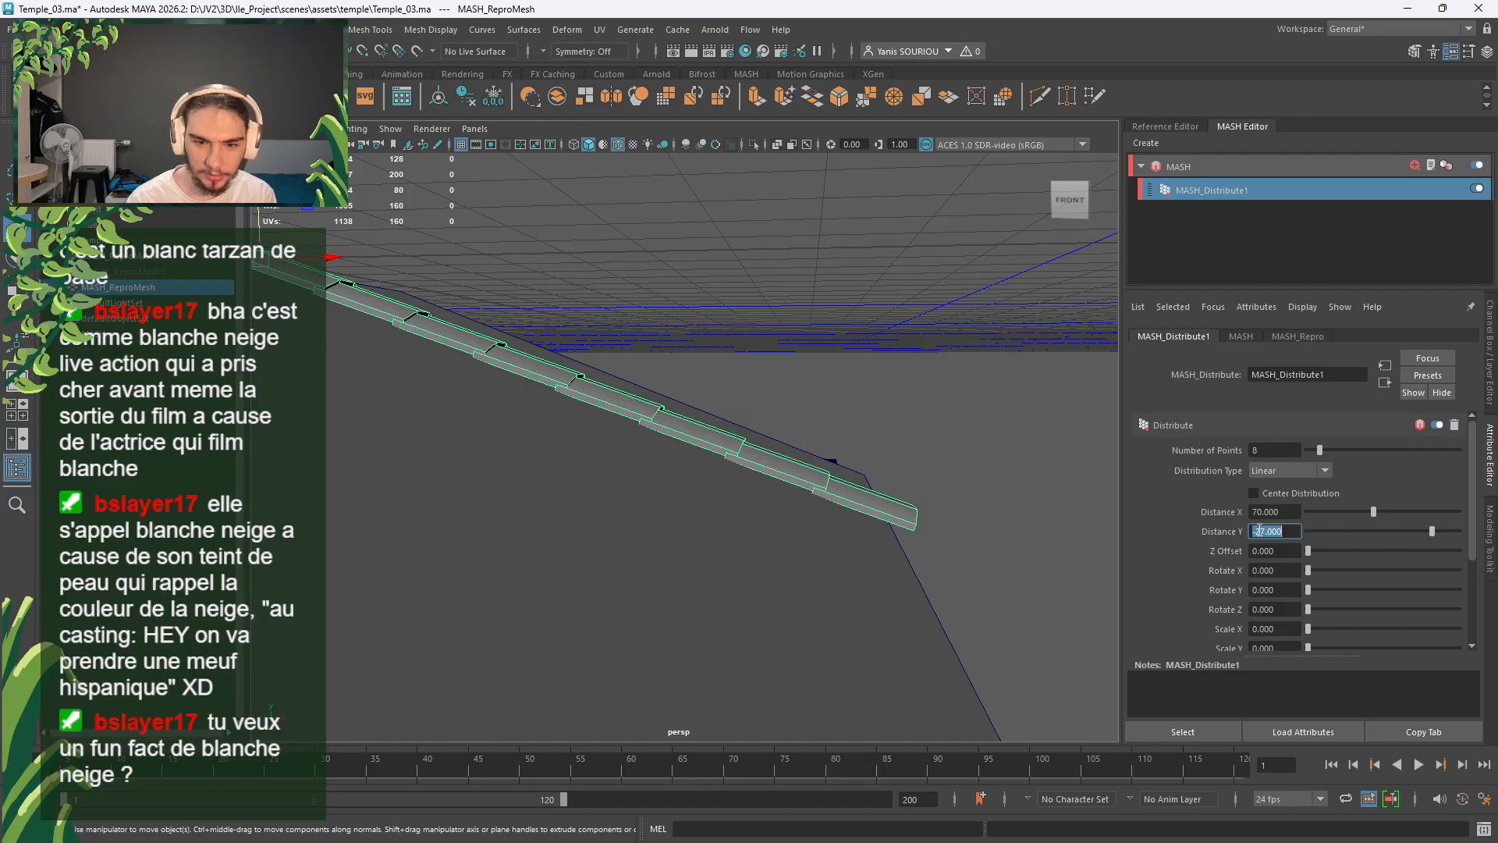
pyautogui.click(1259, 531)
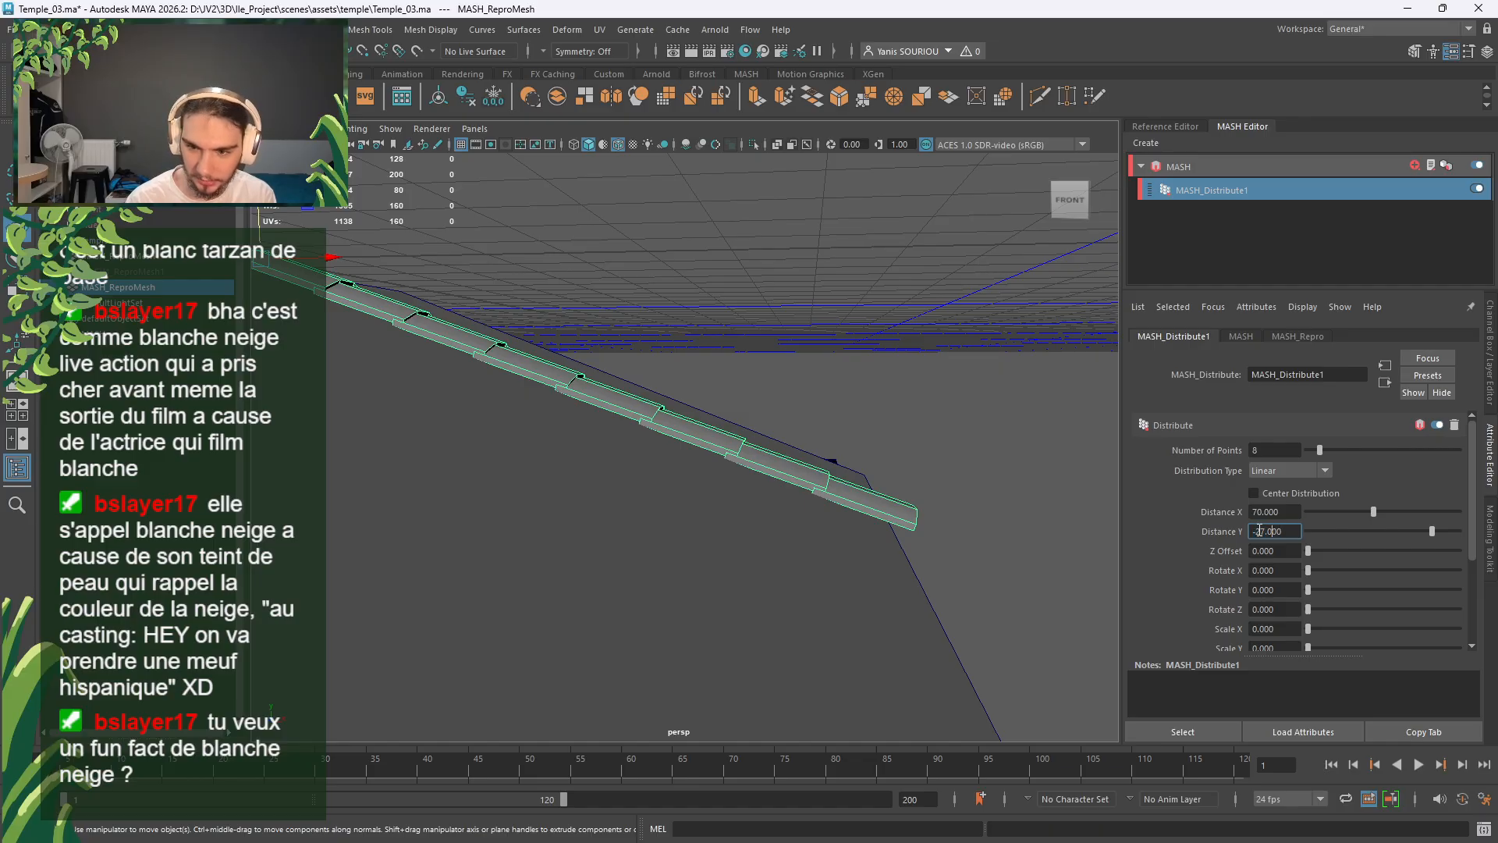
pyautogui.write('5')
pyautogui.press('Return')
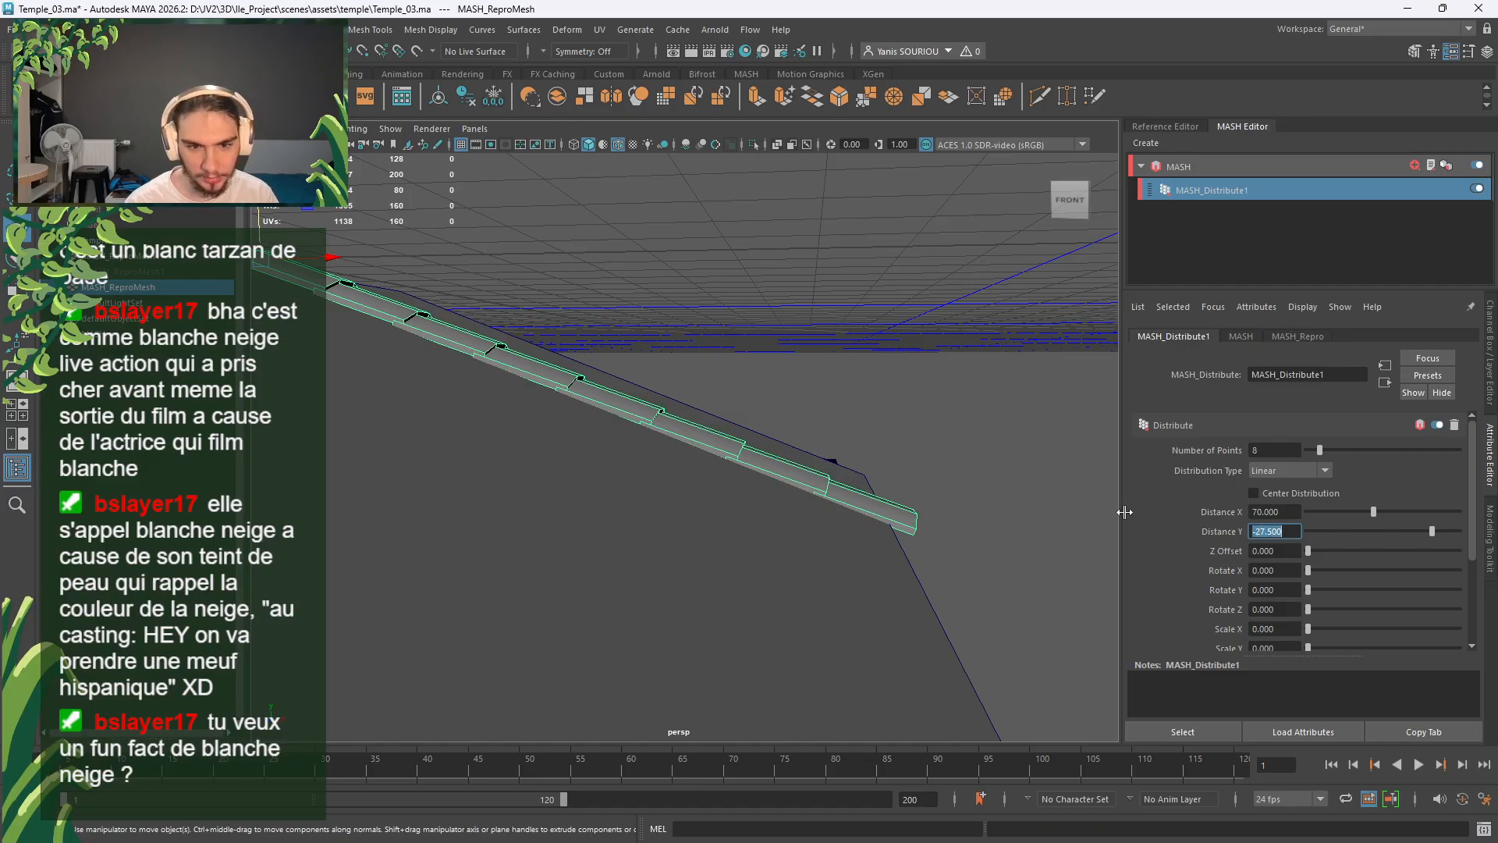
# Step: Create a second MASH network from the finished tile strip on the roof slope
pyautogui.keyDown('alt'); pyautogui.moveTo(993, 522); pyautogui.dragTo(699, 518); pyautogui.keyUp('alt')
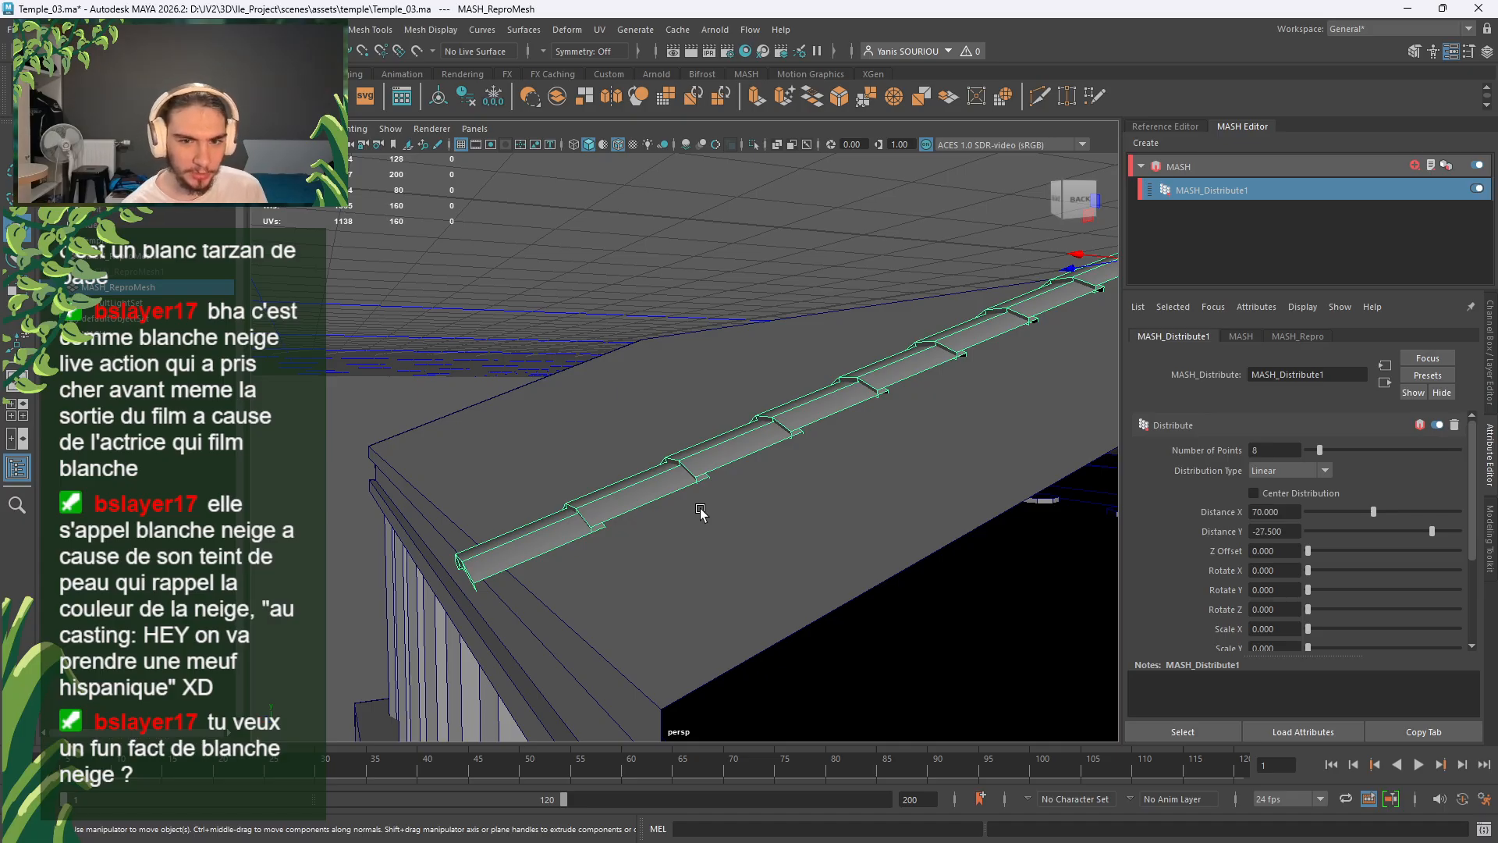
pyautogui.scroll(-3, 694, 499)
pyautogui.keyDown('alt'); pyautogui.moveTo(684, 473); pyautogui.dragTo(890, 535); pyautogui.keyUp('alt')
pyautogui.scroll(-3, 714, 524)
pyautogui.scroll(-2, 901, 554)
pyautogui.click(1157, 142)
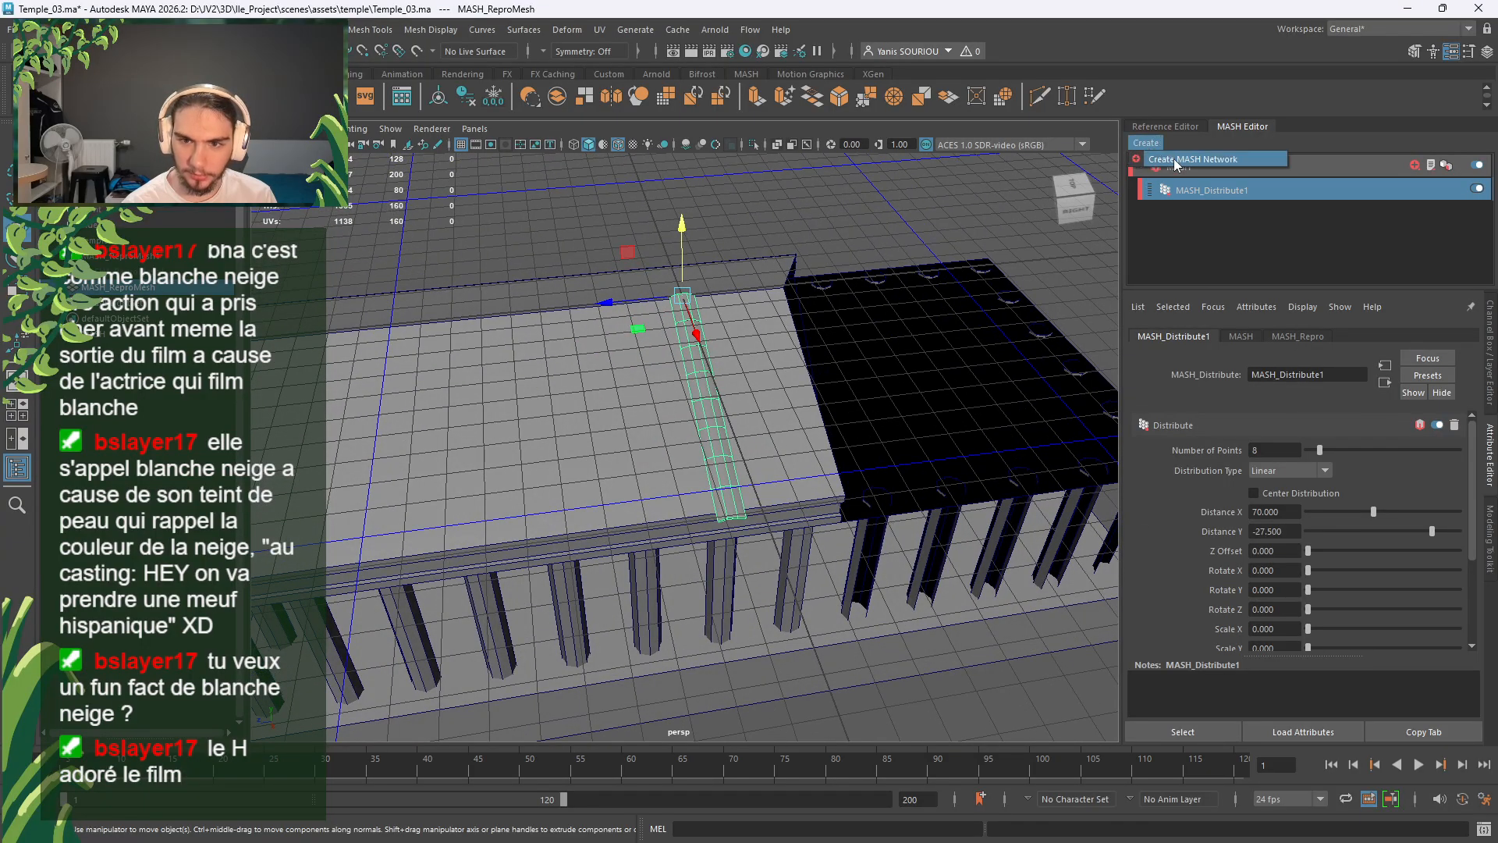
pyautogui.click(1174, 166)
# Step: Spread the strip copies along the temple's length by setting MASH2_Distribute's Distance X to 0 and Z Offset to 180
pyautogui.click(1214, 237)
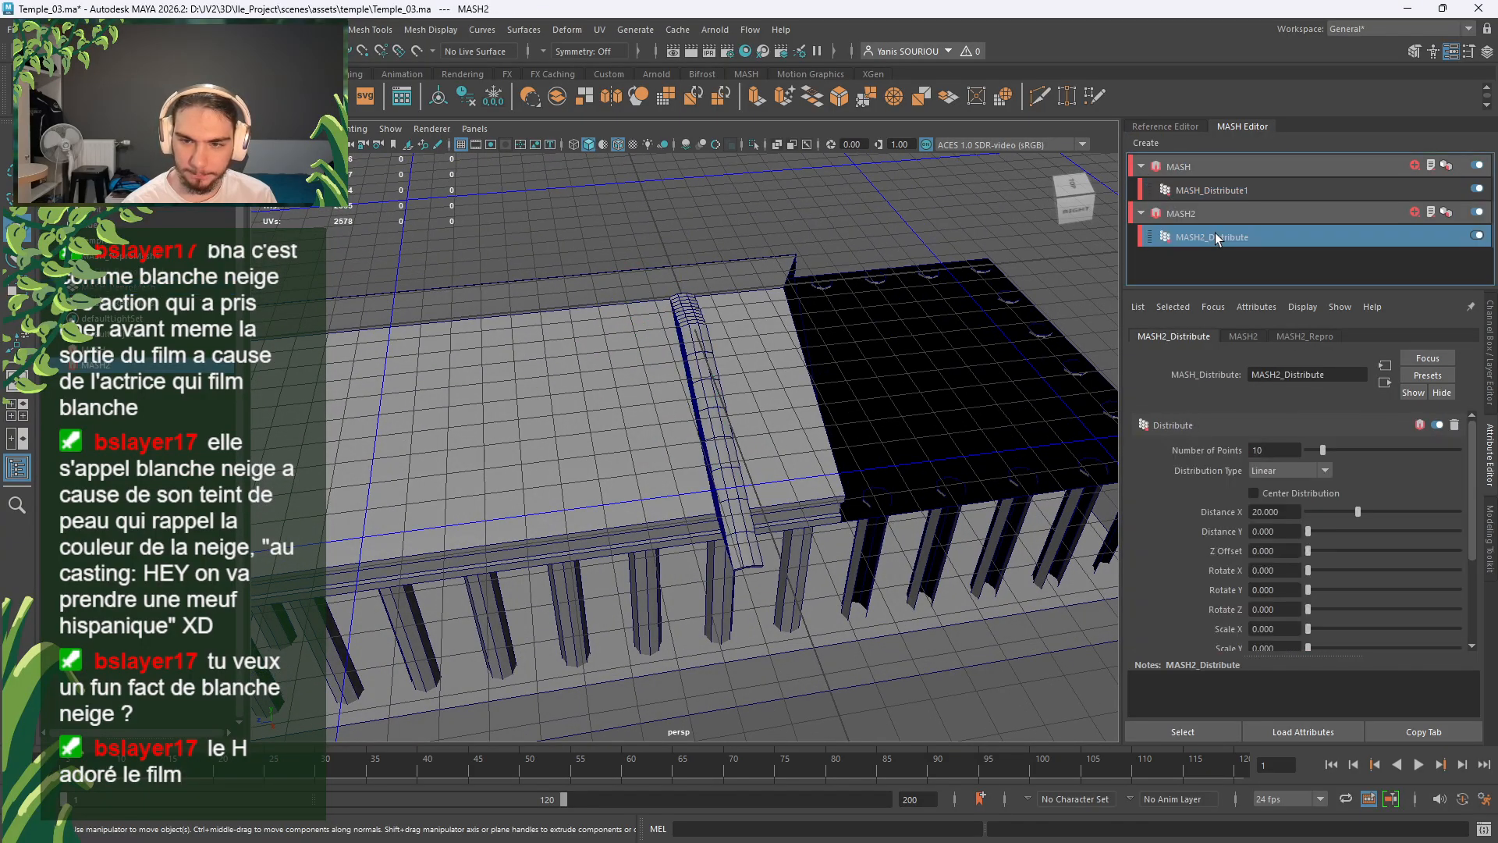
pyautogui.moveTo(1345, 512); pyautogui.dragTo(1262, 520)
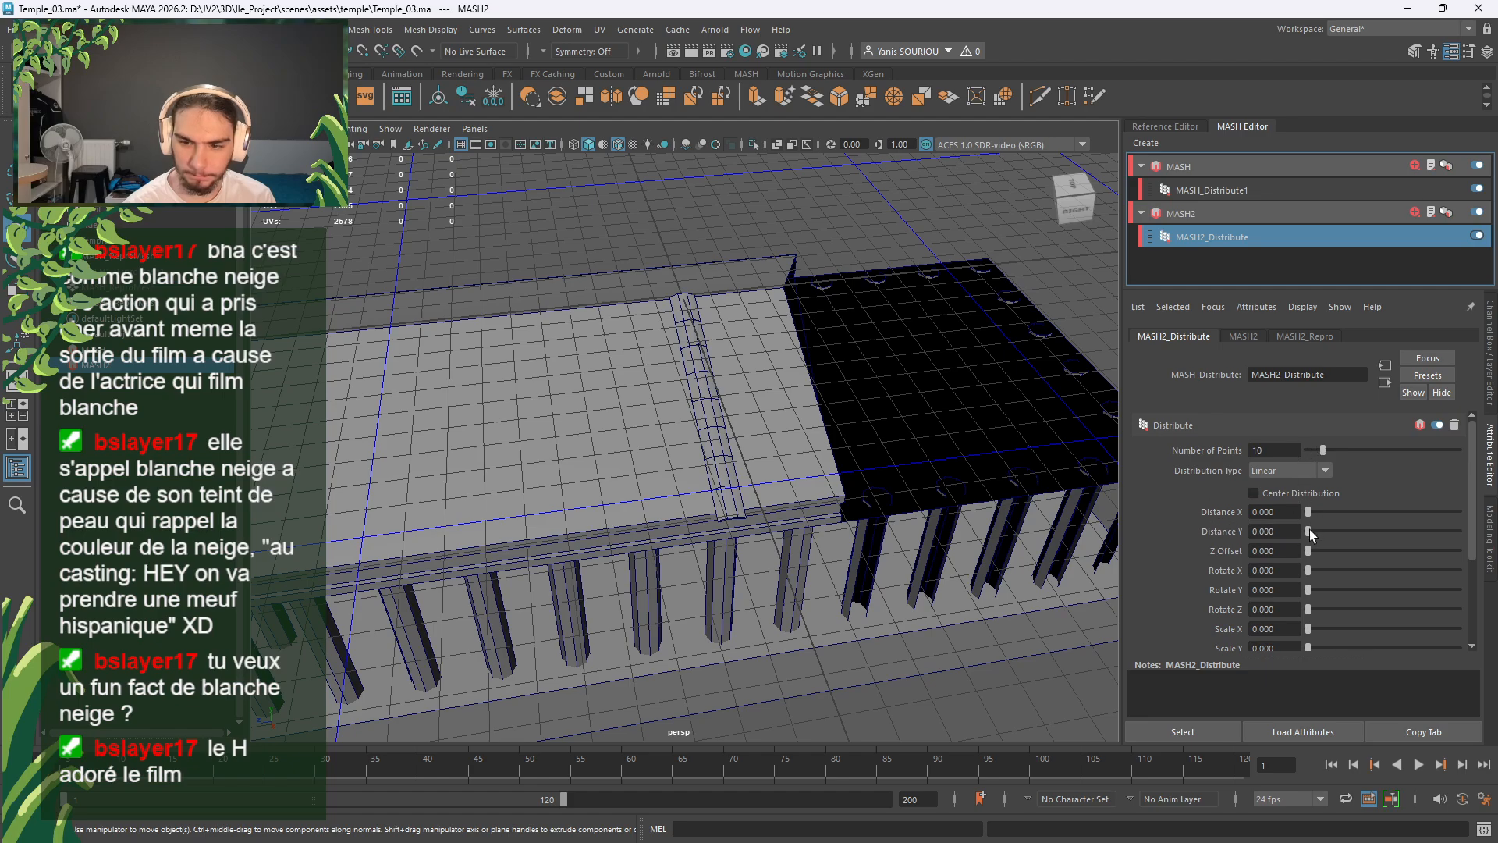
pyautogui.moveTo(1309, 550); pyautogui.dragTo(1497, 538)
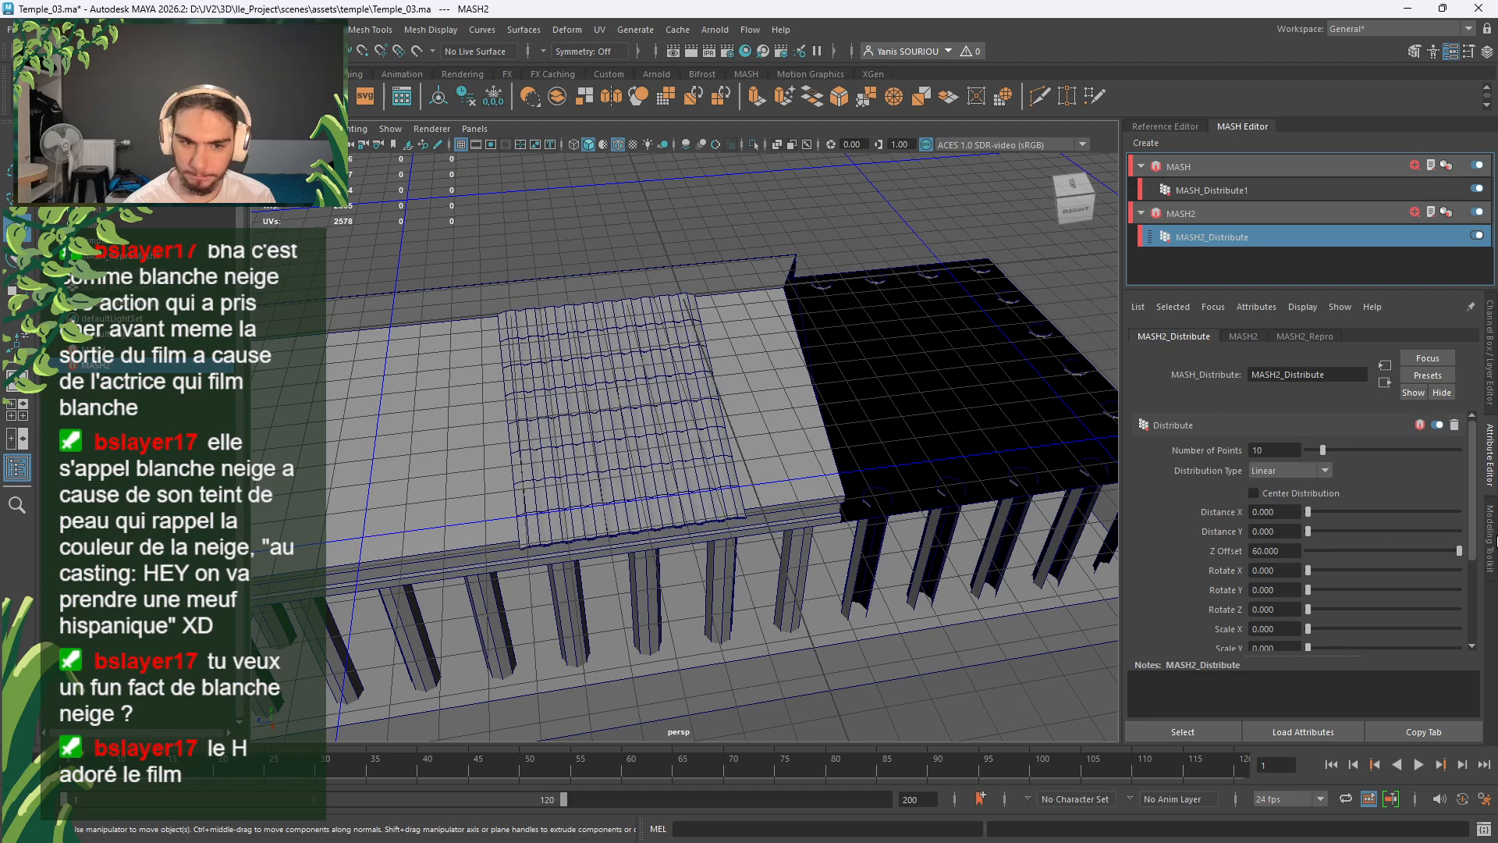
pyautogui.scroll(-5, 901, 511)
pyautogui.keyDown('alt'); pyautogui.moveTo(897, 517); pyautogui.dragTo(1204, 536); pyautogui.keyUp('alt')
pyautogui.scroll(3, 1050, 544)
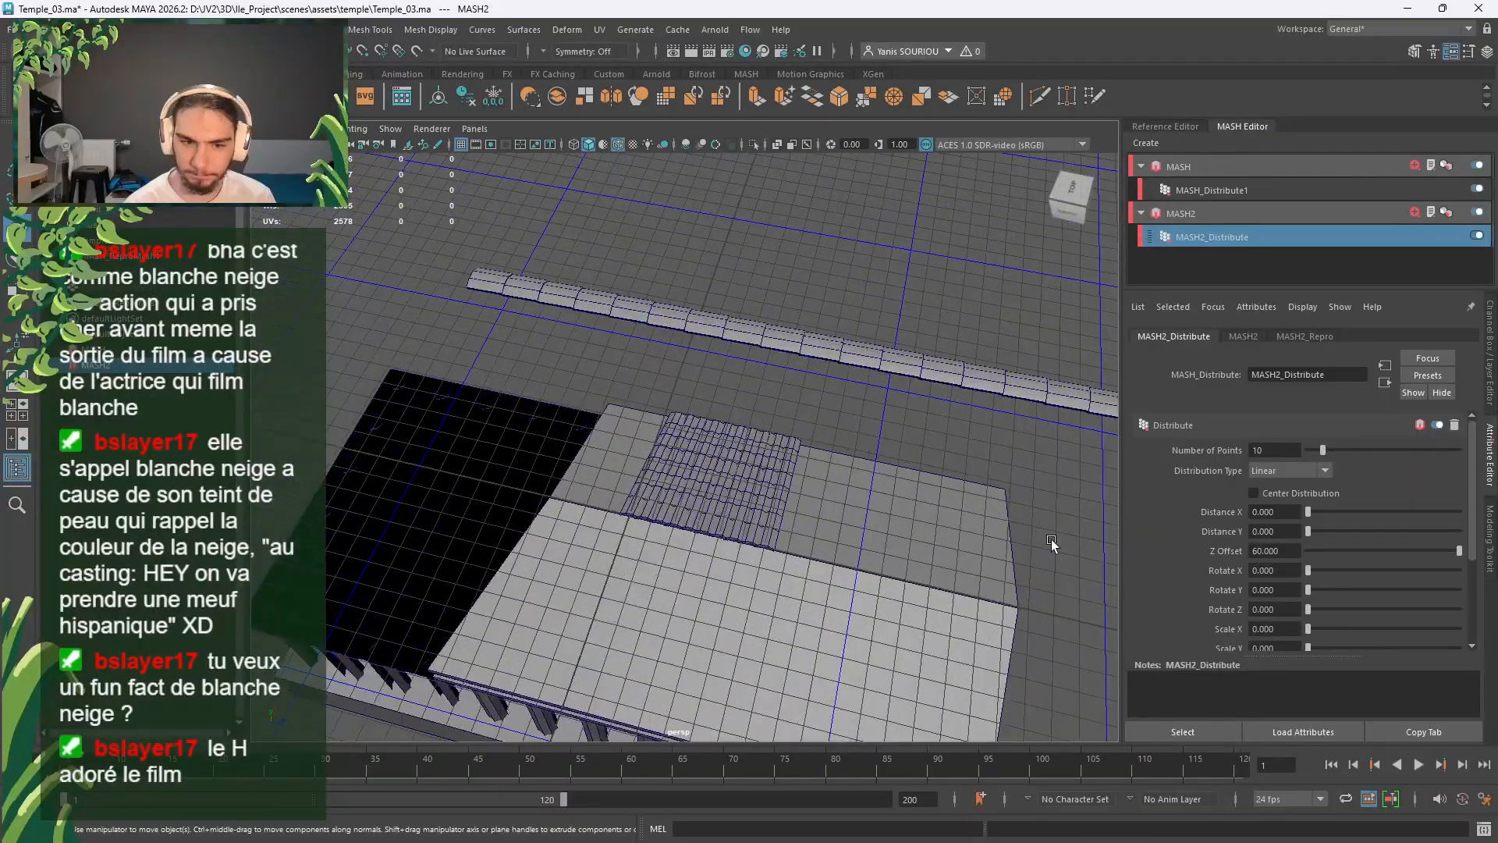
pyautogui.click(1273, 555)
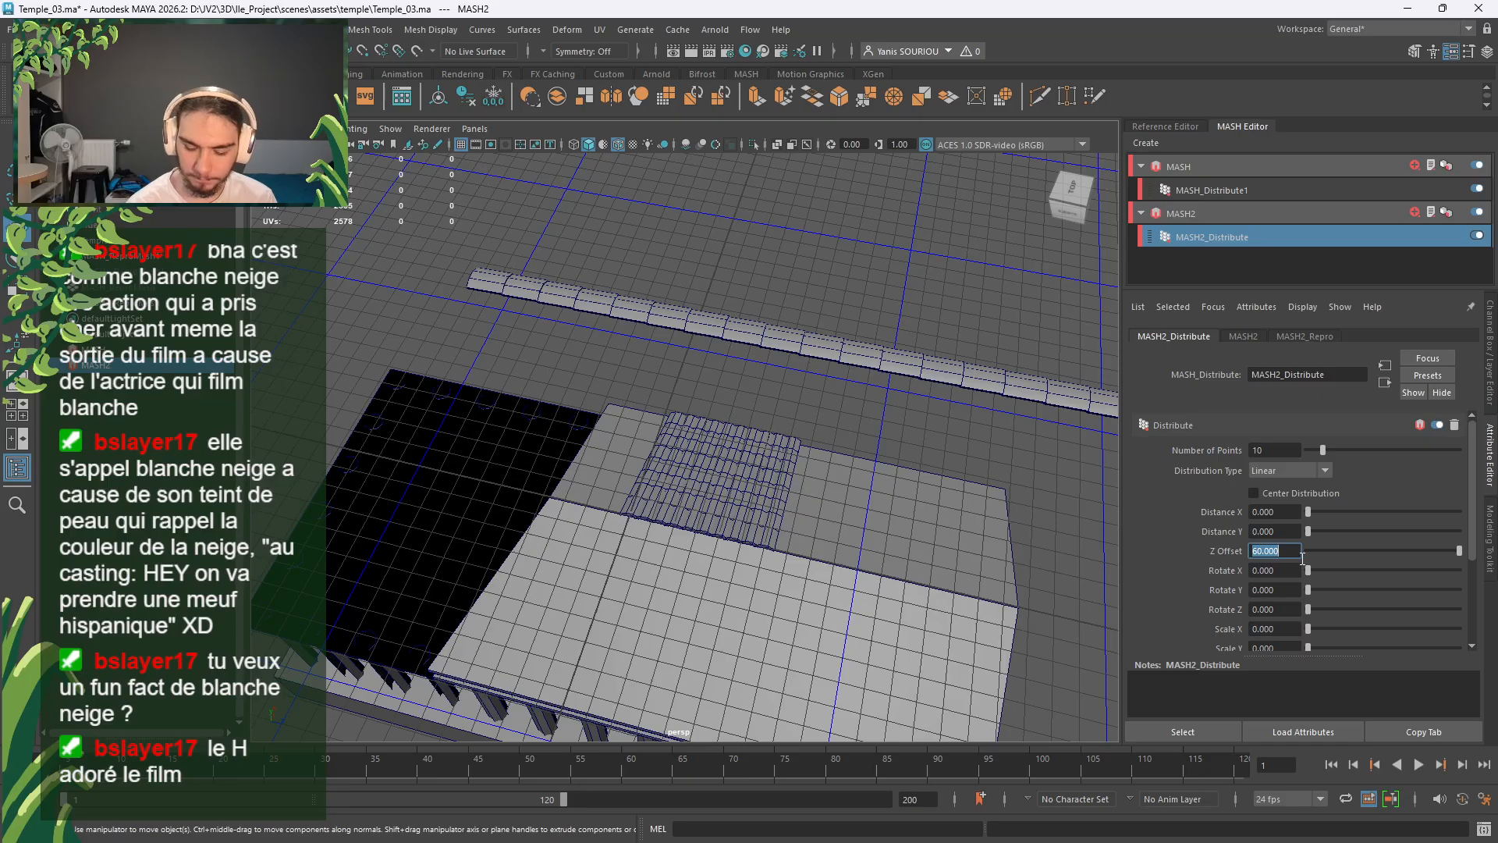
pyautogui.write('180')
pyautogui.press('Return')
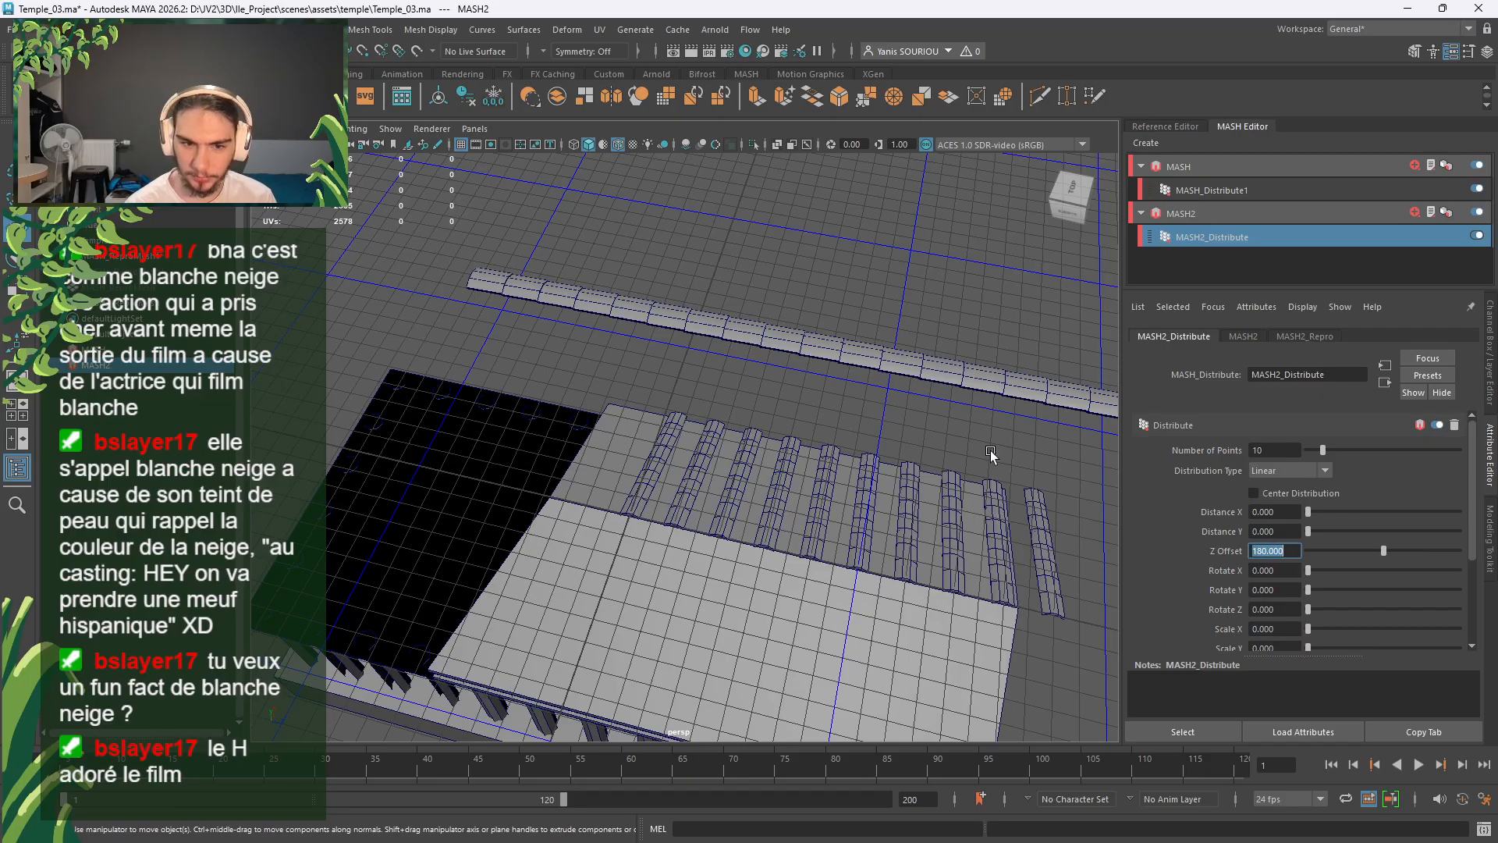
# Step: Slide the temple mesh along its length so its roof edges line up with the first and last tile strips
pyautogui.click(682, 607)
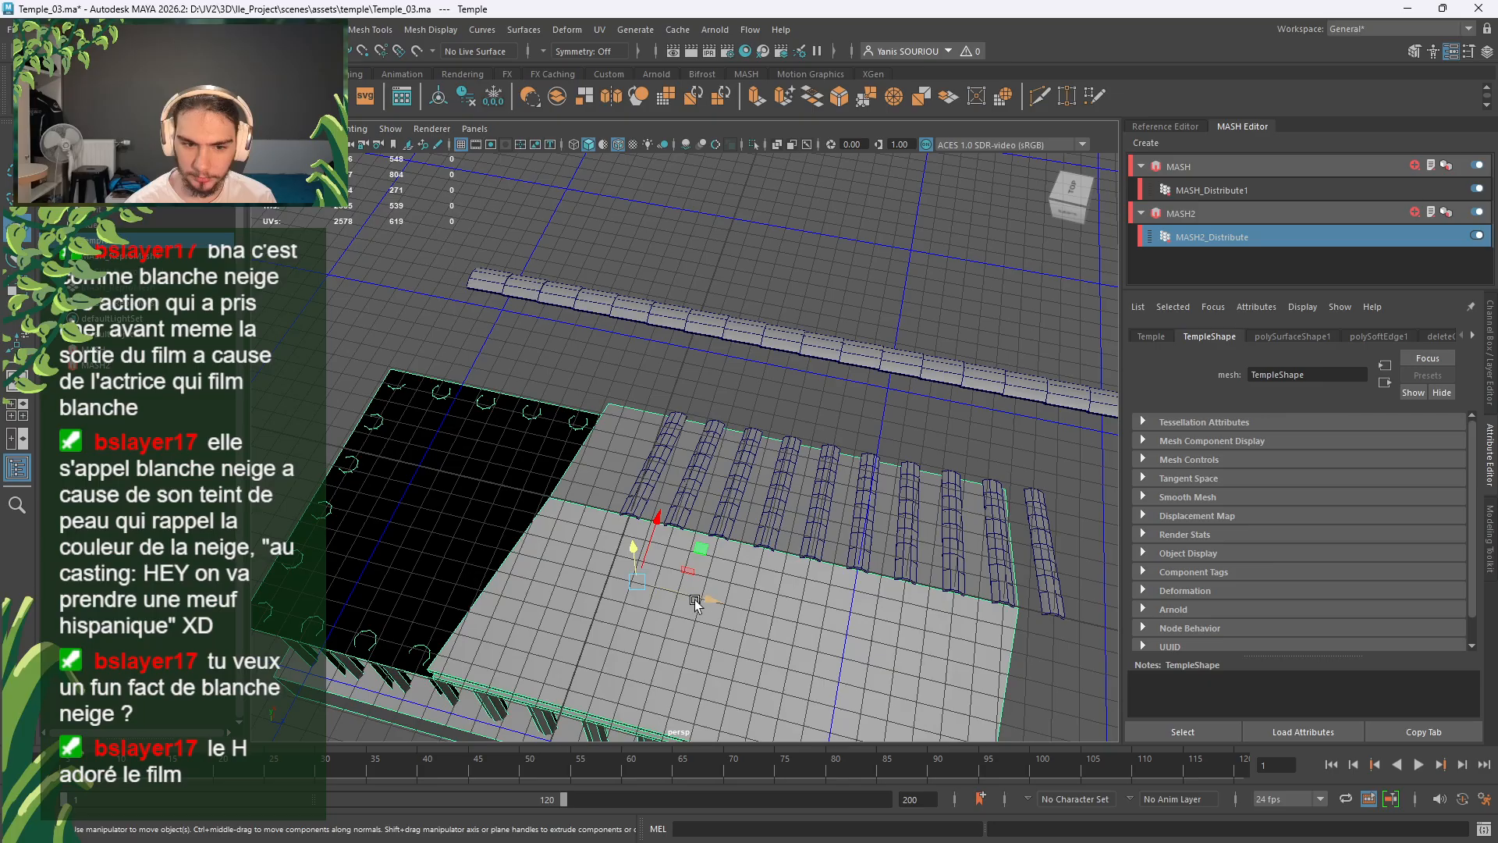
pyautogui.moveTo(691, 605); pyautogui.dragTo(766, 616)
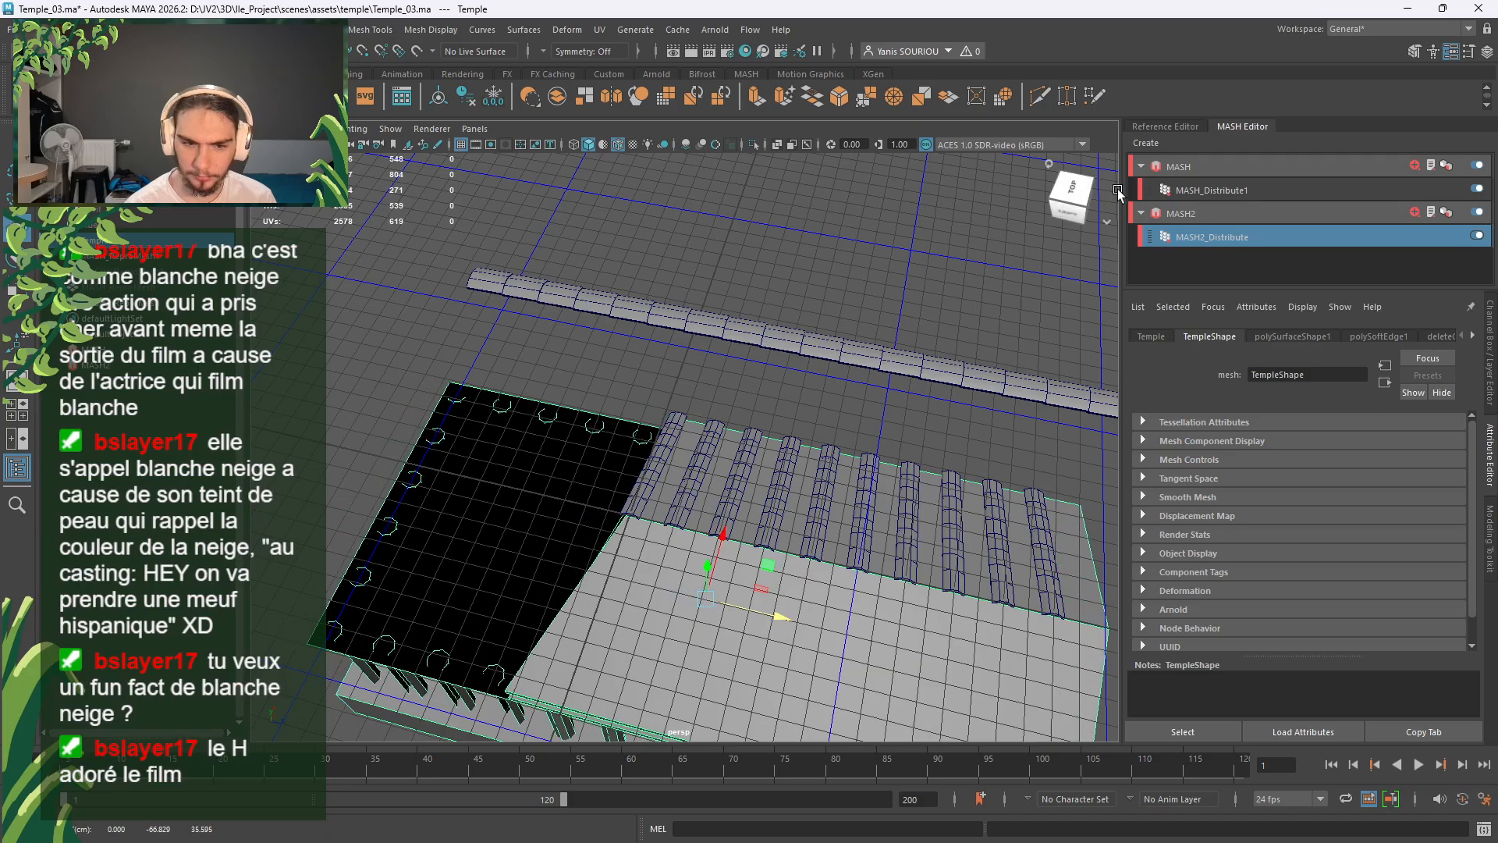
# Step: Fill the roof slope with tile strips by setting MASH2_Distribute's Number of Points to 21 and Z Offset to 200
pyautogui.click(1275, 253)
pyautogui.click(1248, 240)
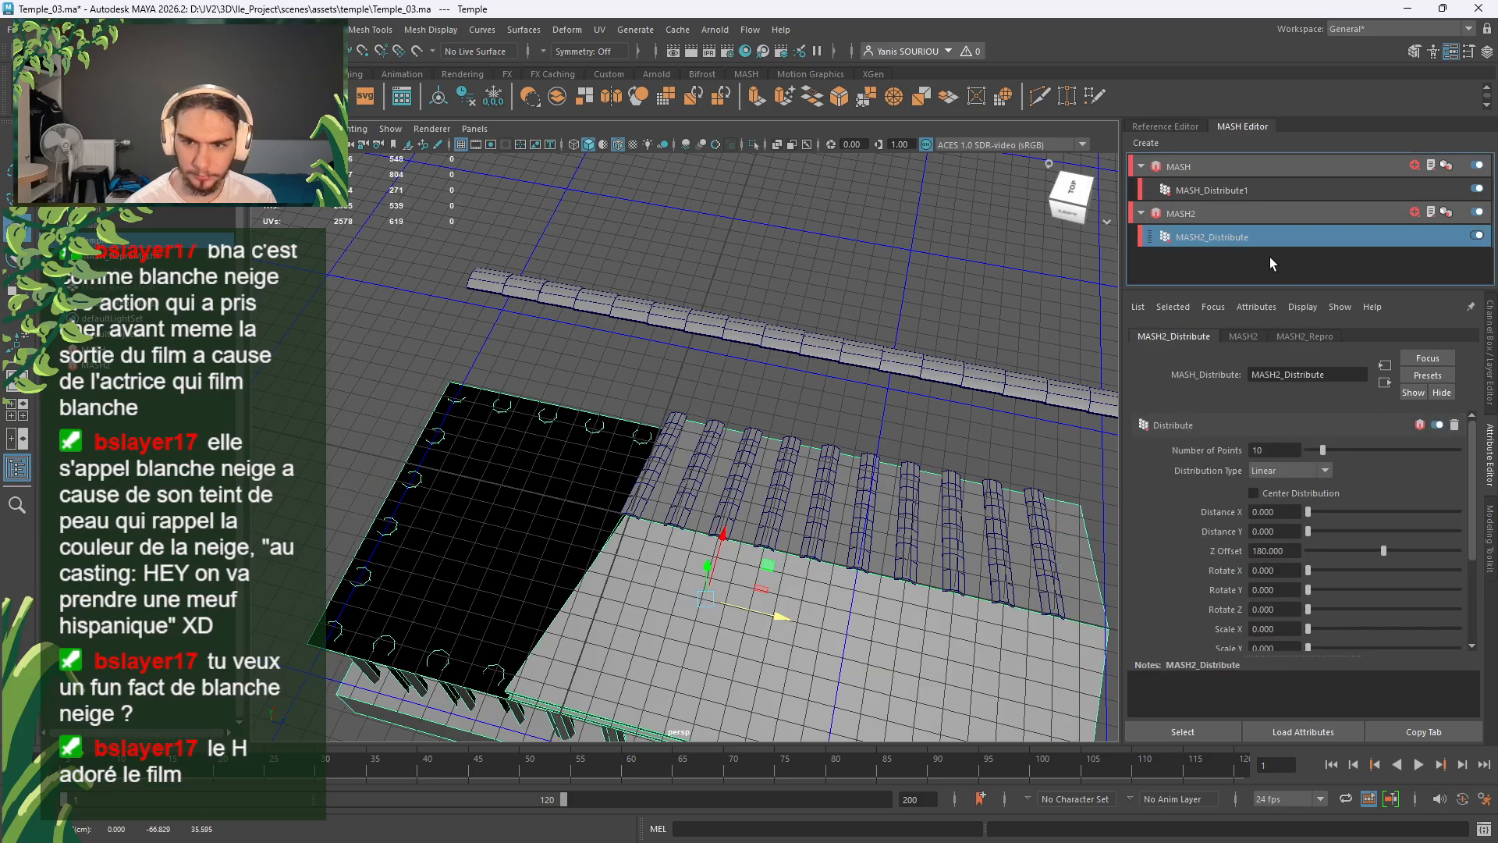
pyautogui.moveTo(1323, 450); pyautogui.dragTo(1339, 450)
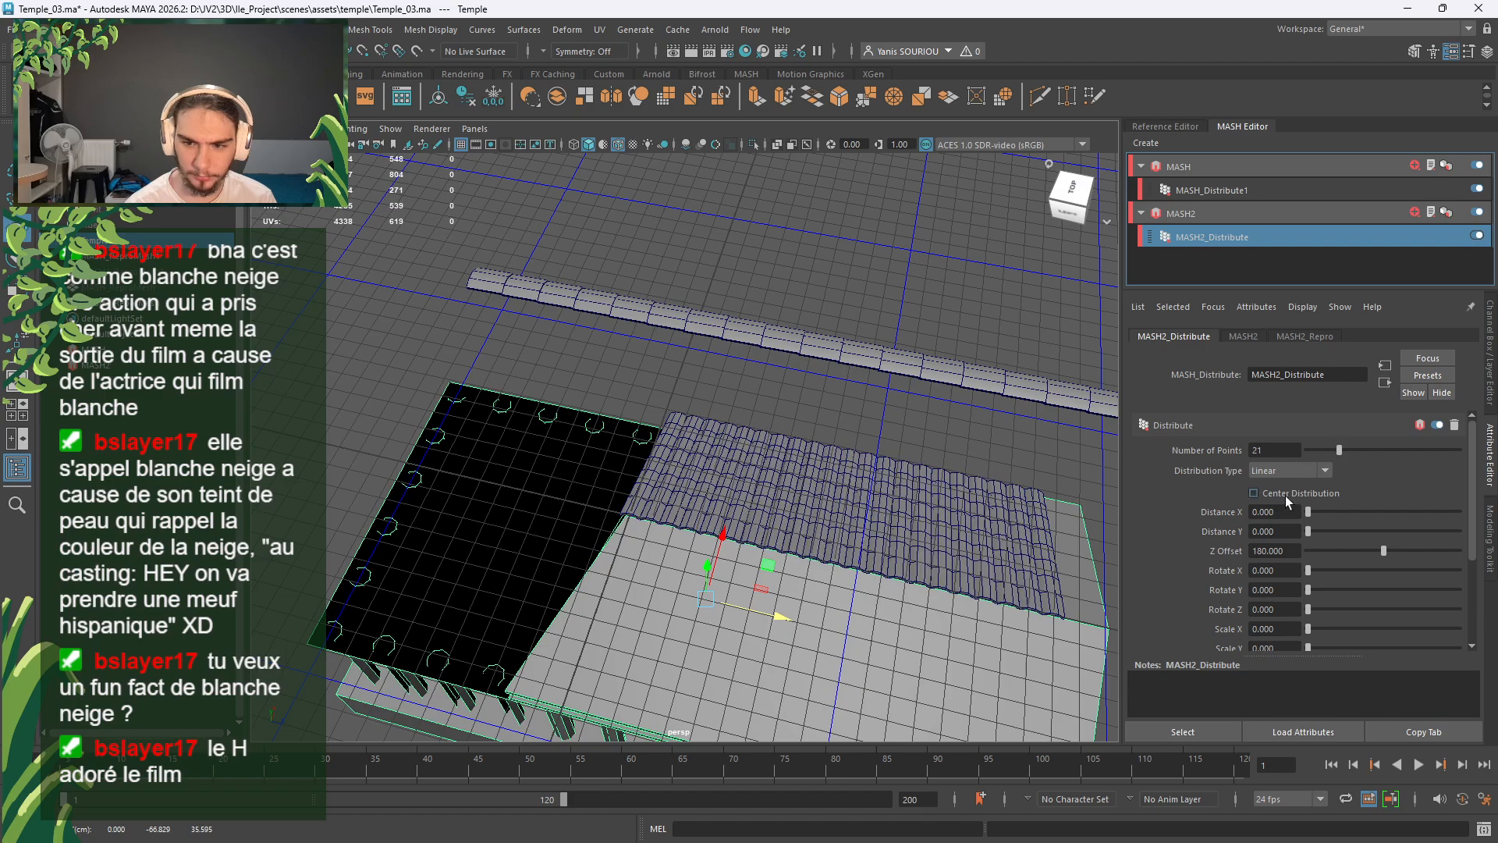
pyautogui.moveTo(1384, 556); pyautogui.dragTo(1391, 554)
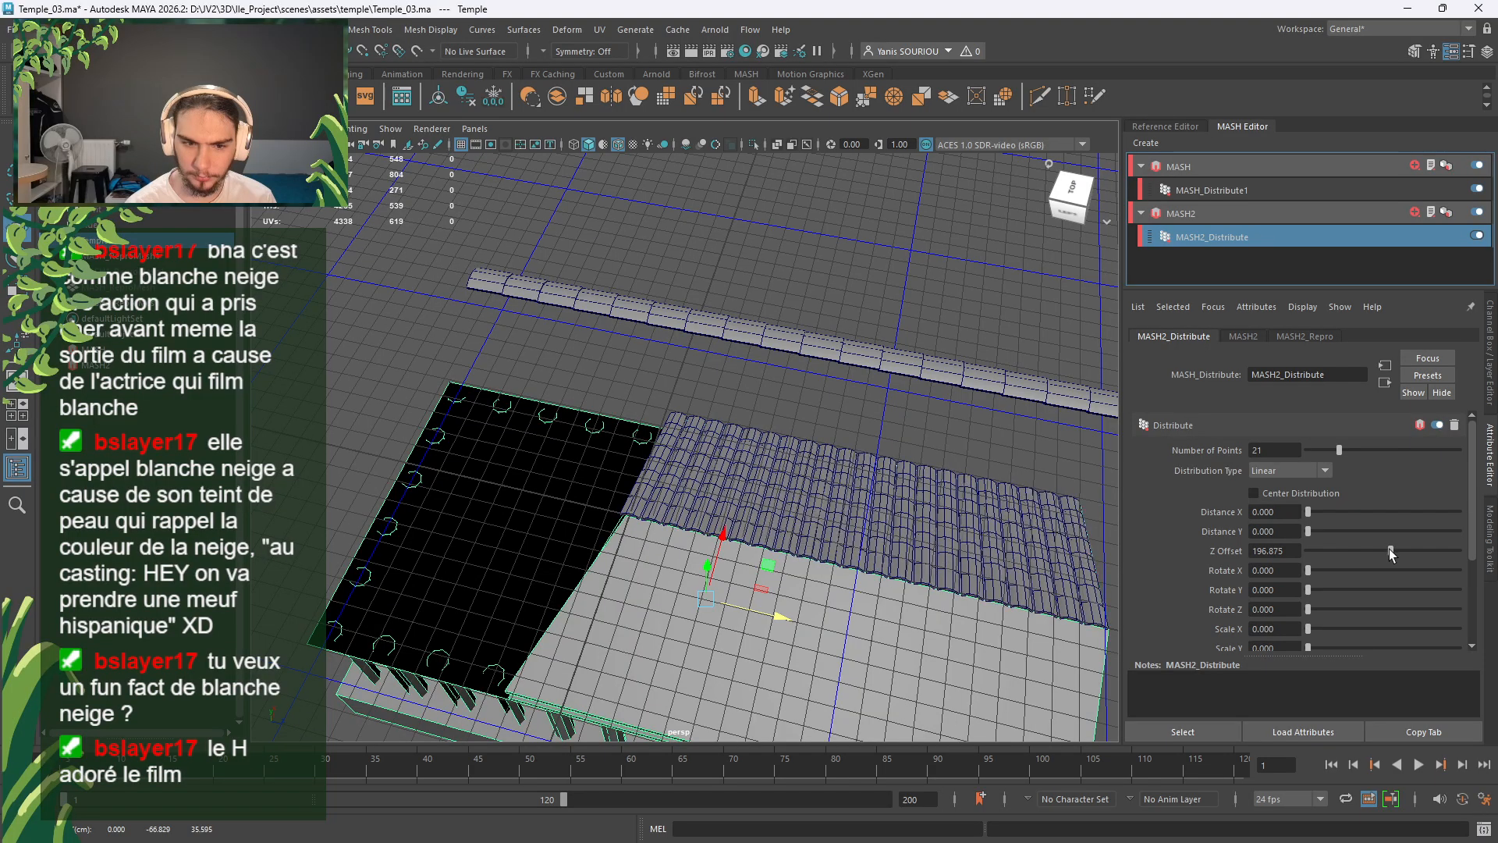
pyautogui.click(1295, 550)
pyautogui.write('200')
pyautogui.press('Return')
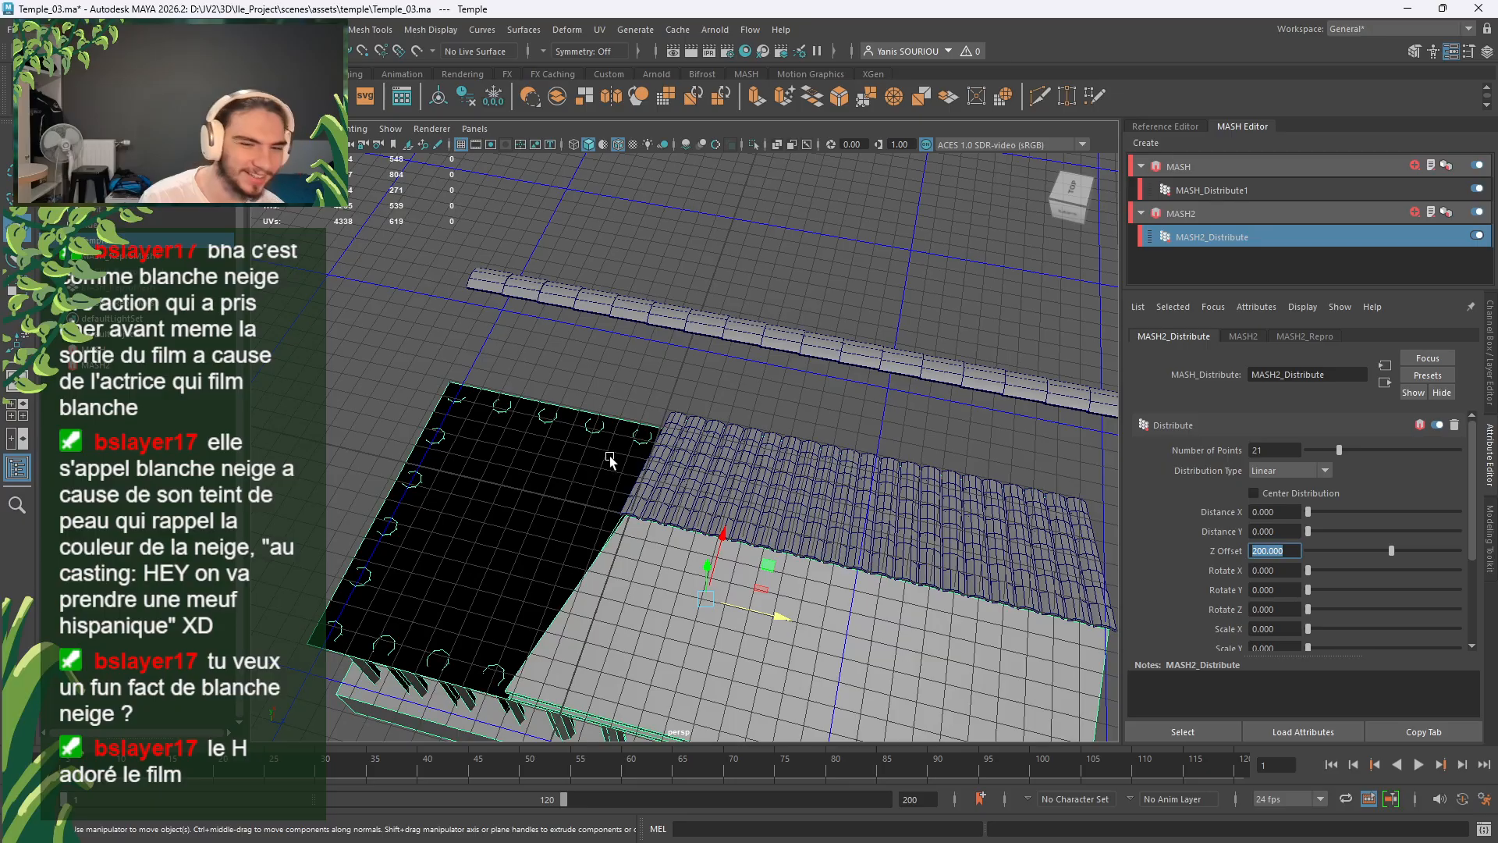
# Step: Pull the last tile strip back toward the gable edge by setting MASH2_Distribute's Z Offset to 196
pyautogui.click(649, 391)
pyautogui.keyDown('alt'); pyautogui.moveTo(654, 414); pyautogui.dragTo(621, 381); pyautogui.keyUp('alt')
pyautogui.scroll(3, 612, 386)
pyautogui.keyDown('alt'); pyautogui.moveTo(609, 423); pyautogui.dragTo(846, 468); pyautogui.keyUp('alt')
pyautogui.click(634, 418)
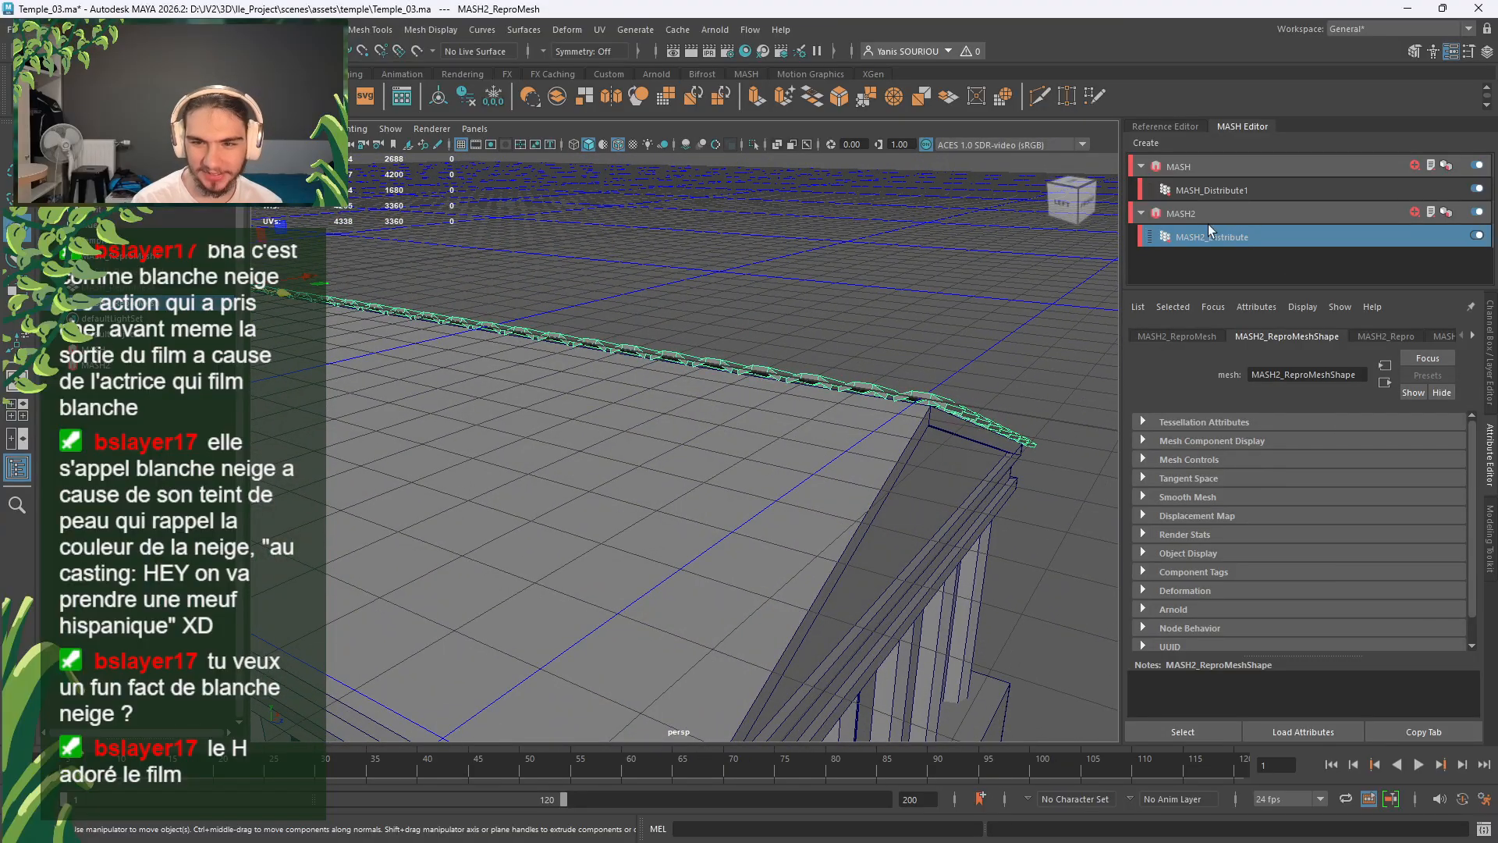
pyautogui.click(1226, 239)
pyautogui.click(1279, 551)
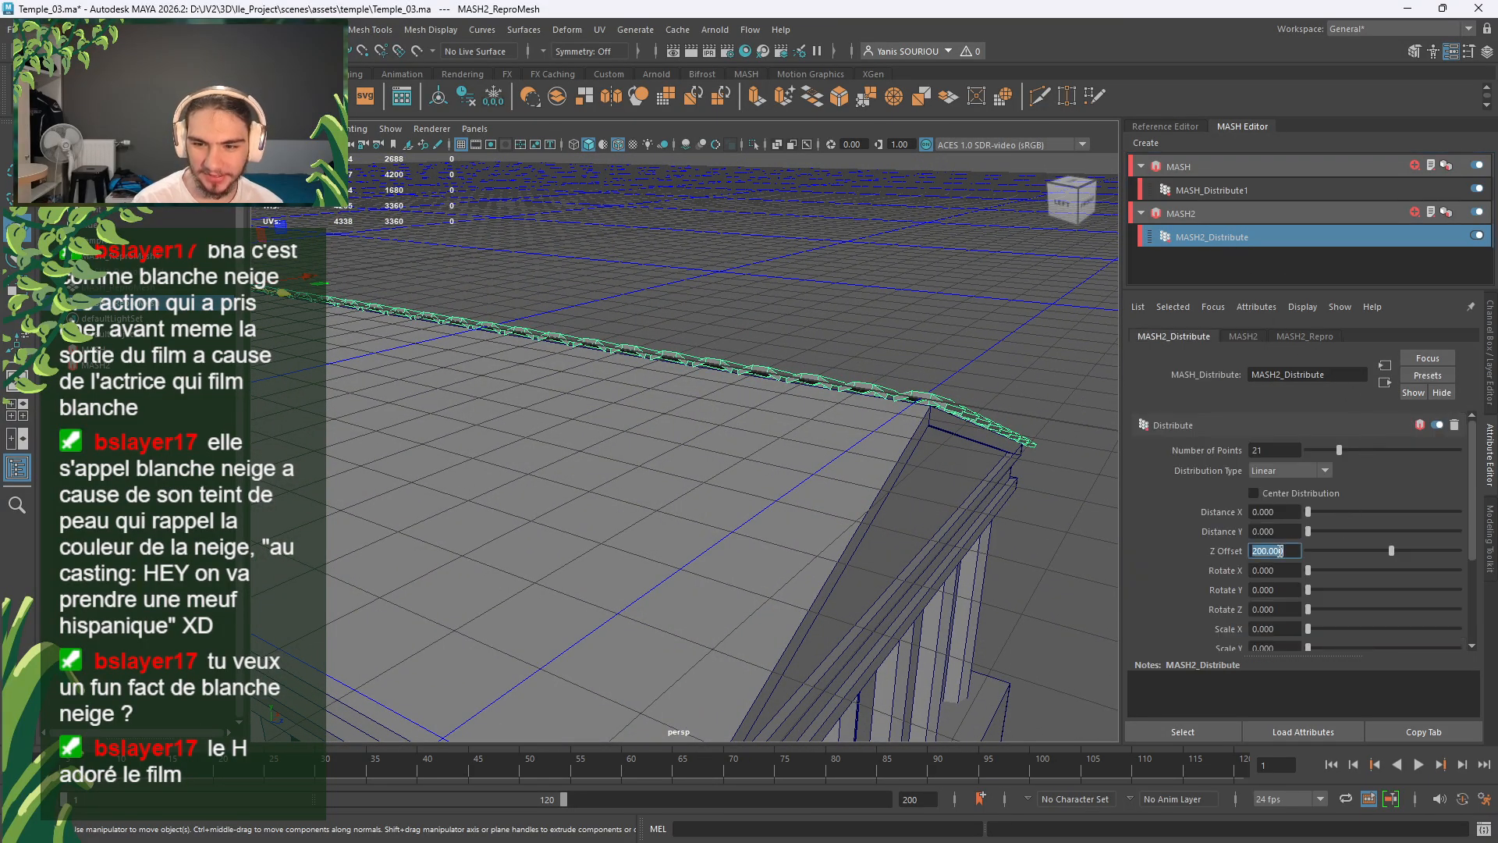
pyautogui.write('19')
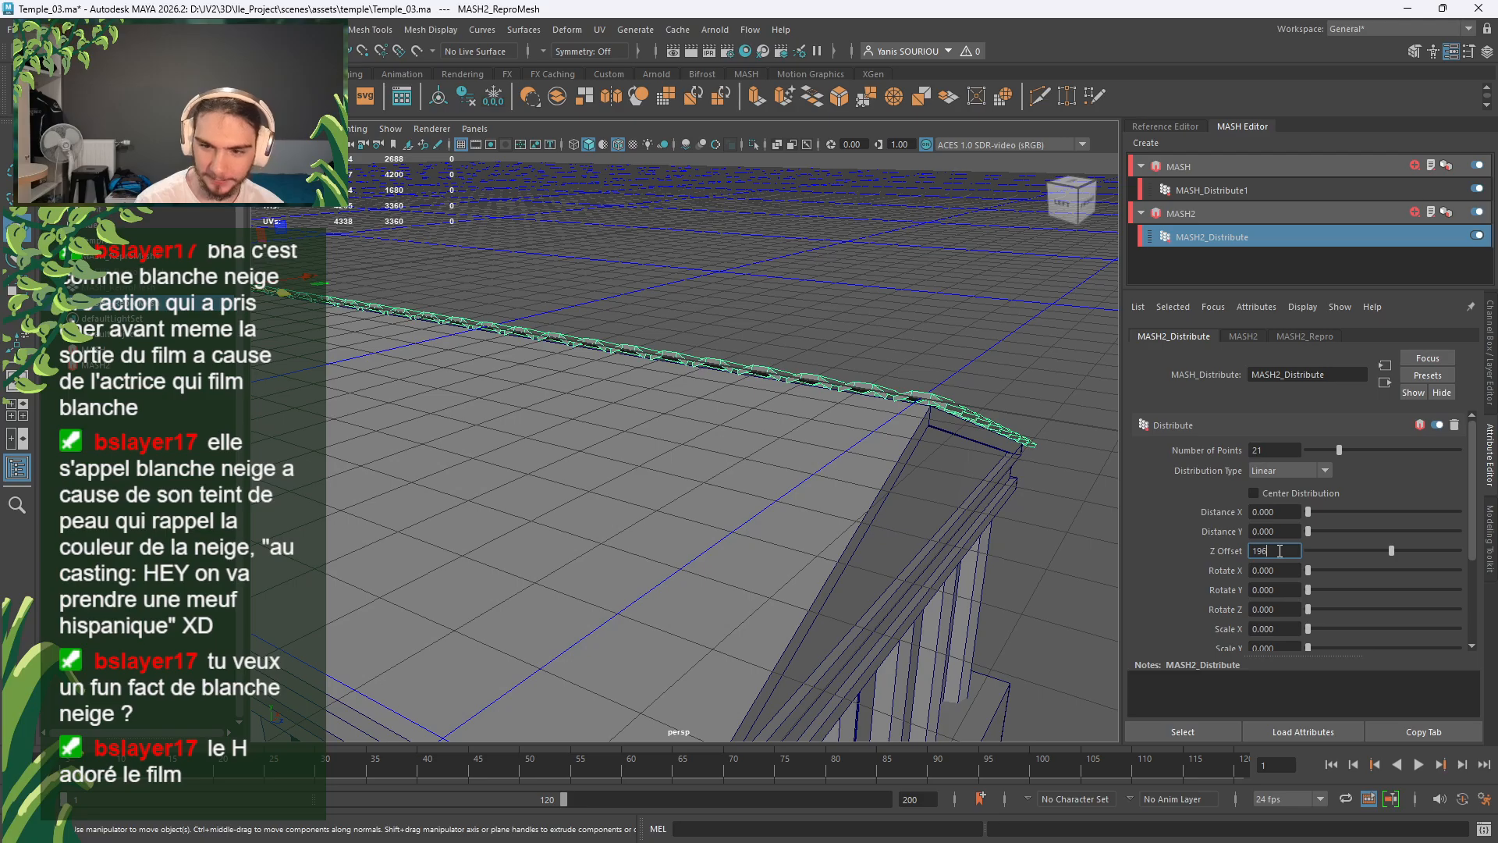
pyautogui.write('6')
pyautogui.press('Return')
# Step: Fine-tune the tile coverage at the gable edge by setting MASH2_Distribute's Z Offset to 197
pyautogui.keyDown('alt'); pyautogui.moveTo(909, 549); pyautogui.dragTo(888, 508); pyautogui.keyUp('alt')
pyautogui.click(888, 509)
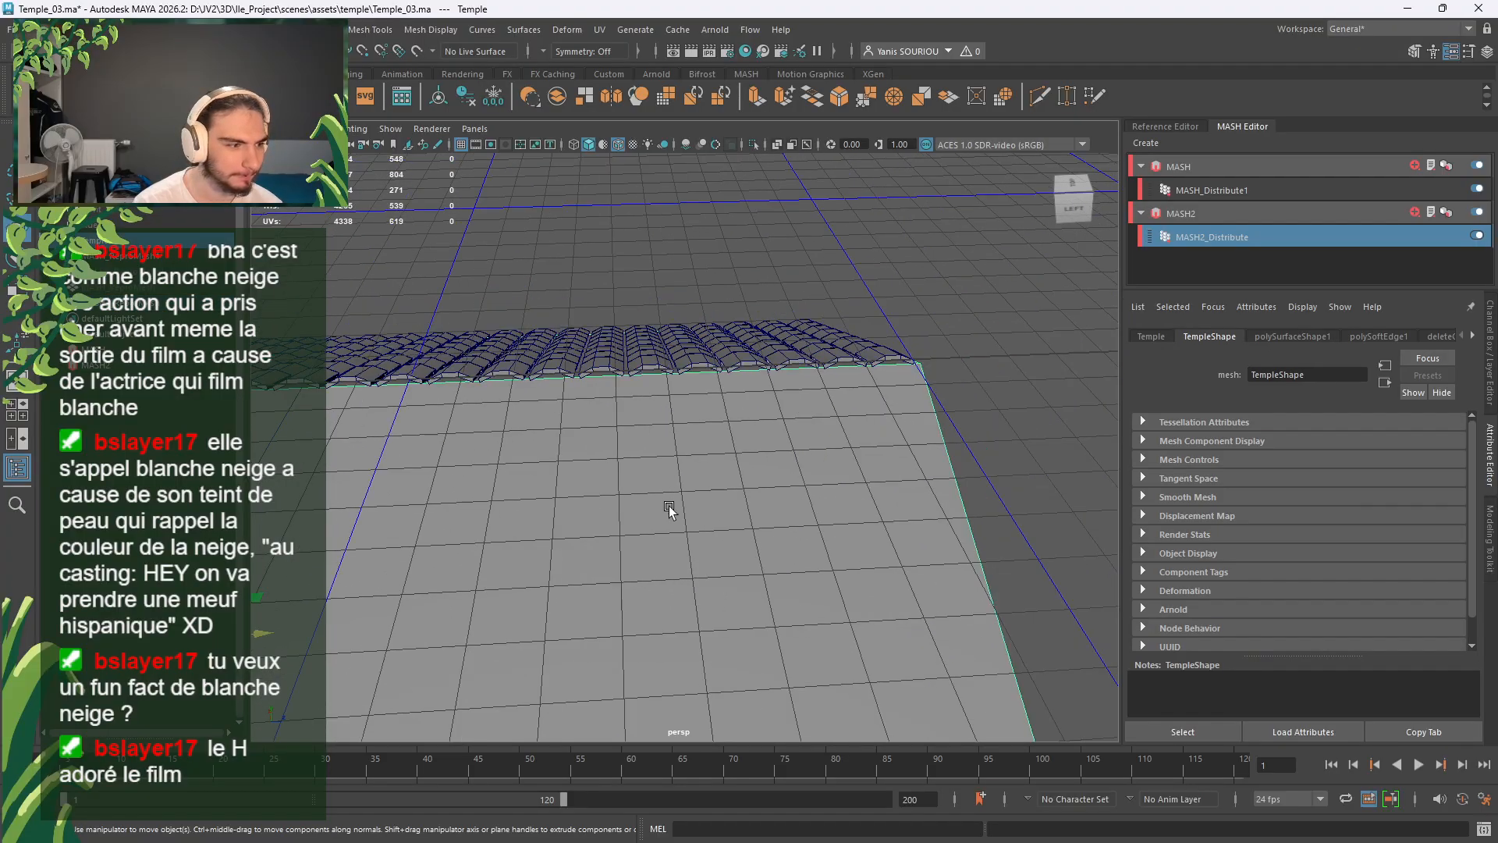
pyautogui.keyDown('alt'); pyautogui.moveTo(629, 562); pyautogui.dragTo(755, 530); pyautogui.keyUp('alt')
pyautogui.keyDown('alt'); pyautogui.moveTo(756, 530); pyautogui.dragTo(1133, 445, button='middle'); pyautogui.keyUp('alt')
pyautogui.moveTo(738, 527); pyautogui.dragTo(780, 447)
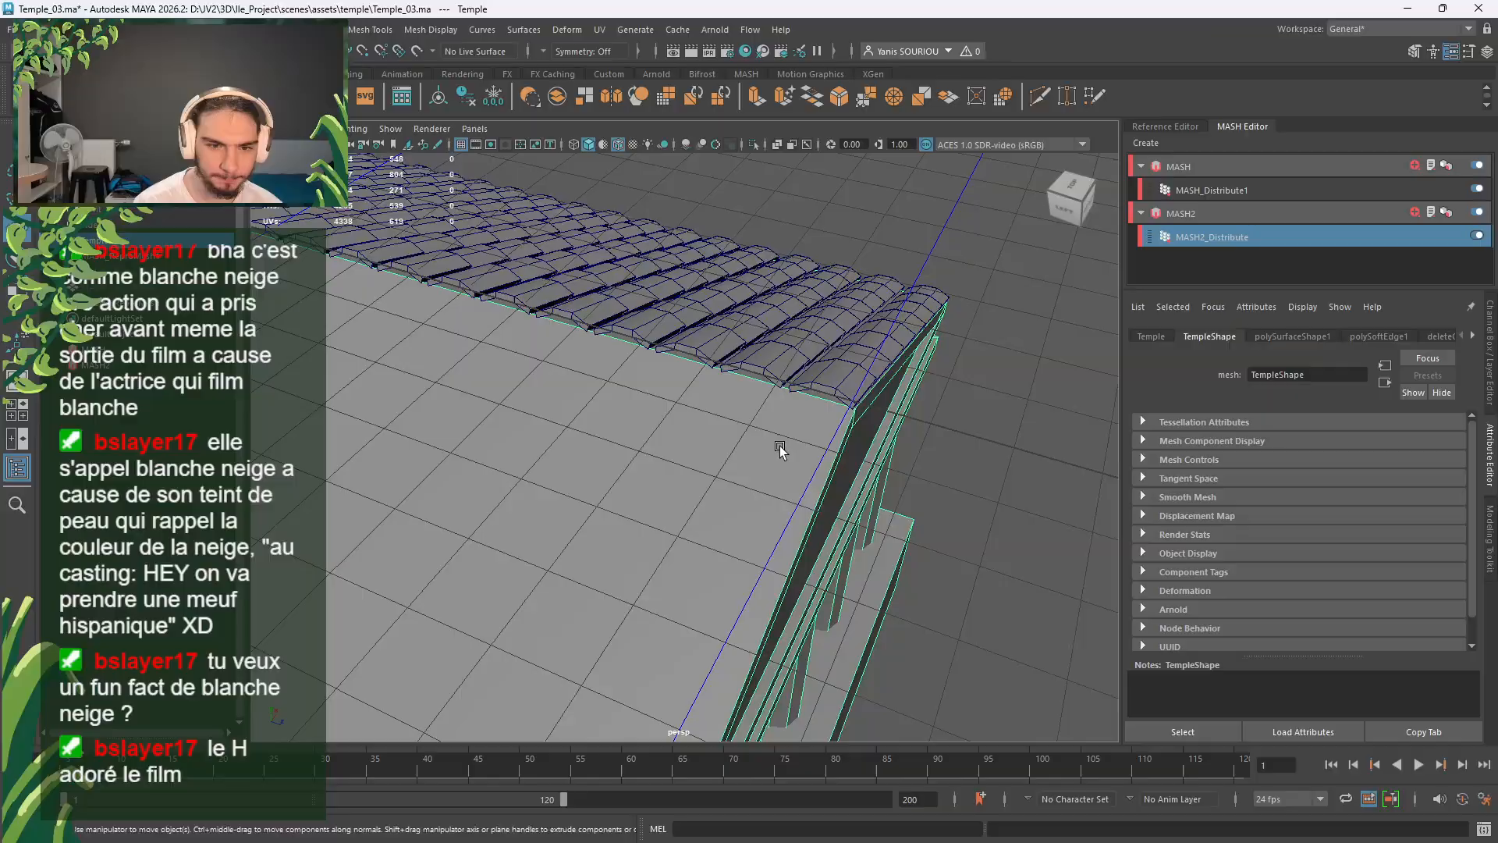
pyautogui.click(839, 385)
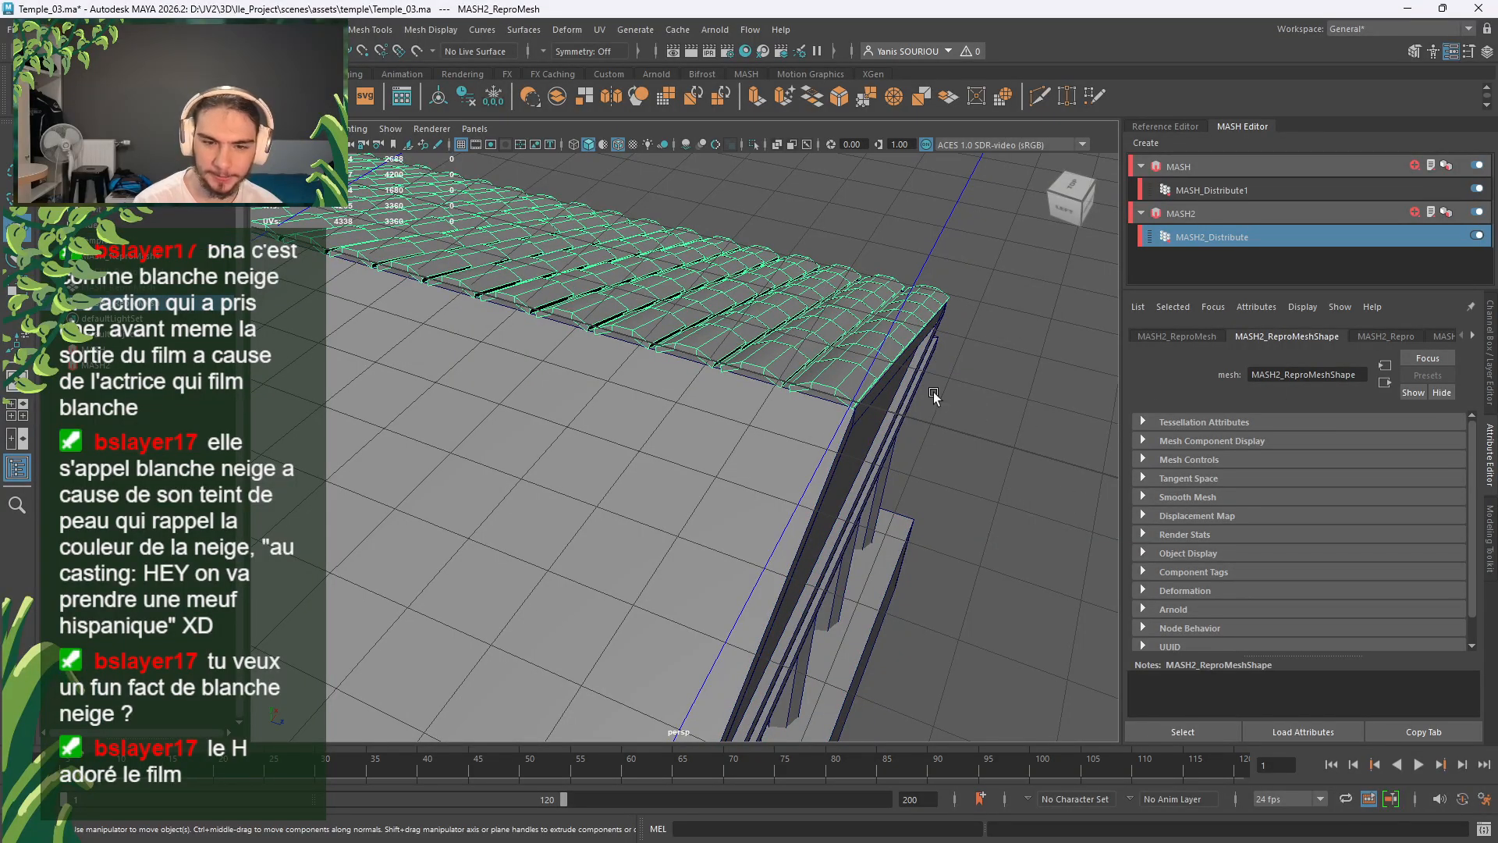
pyautogui.click(1291, 242)
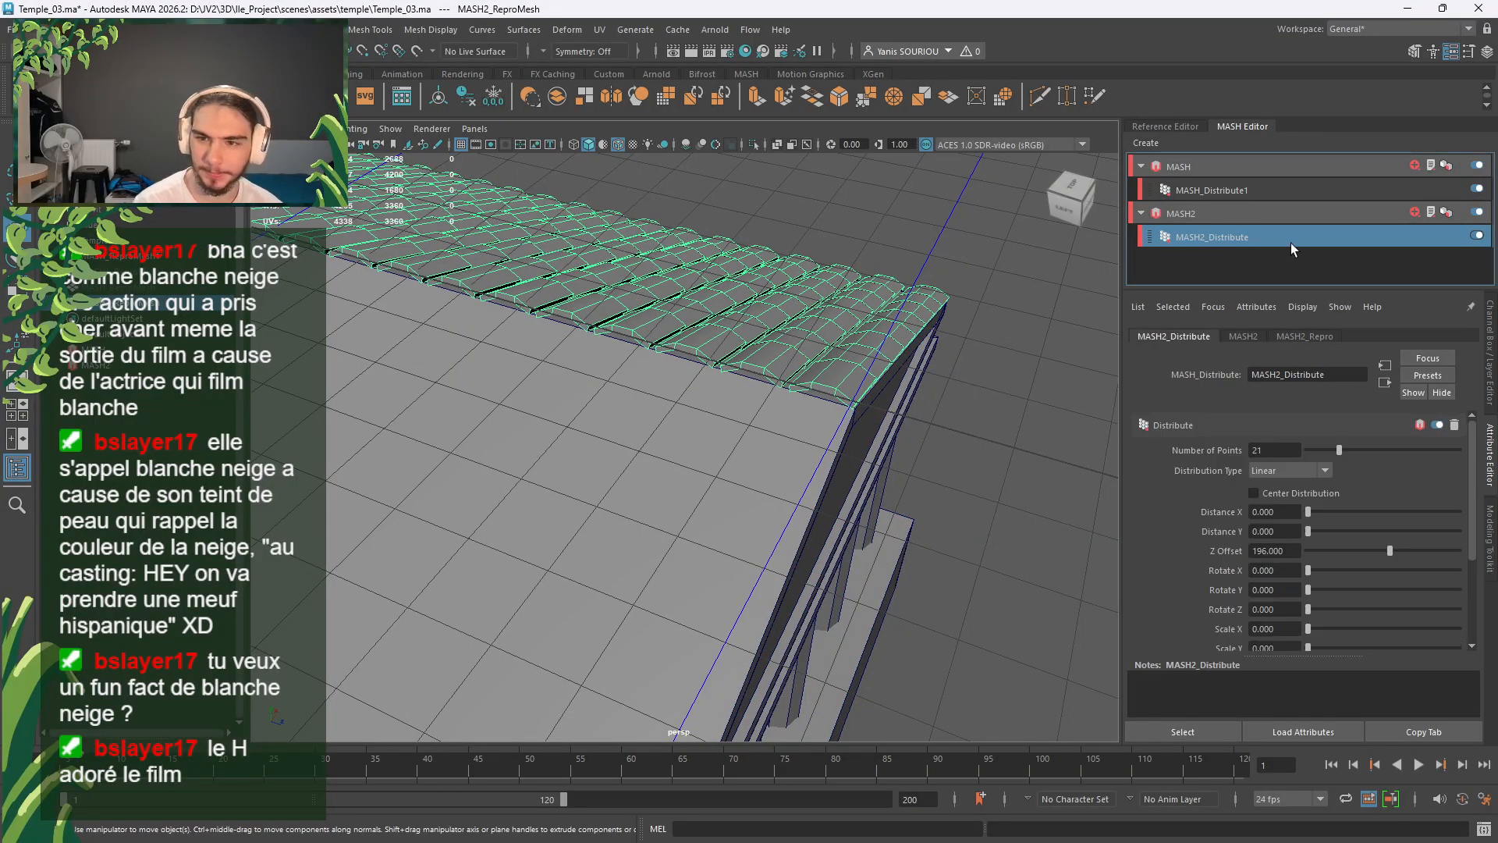
pyautogui.click(1285, 549)
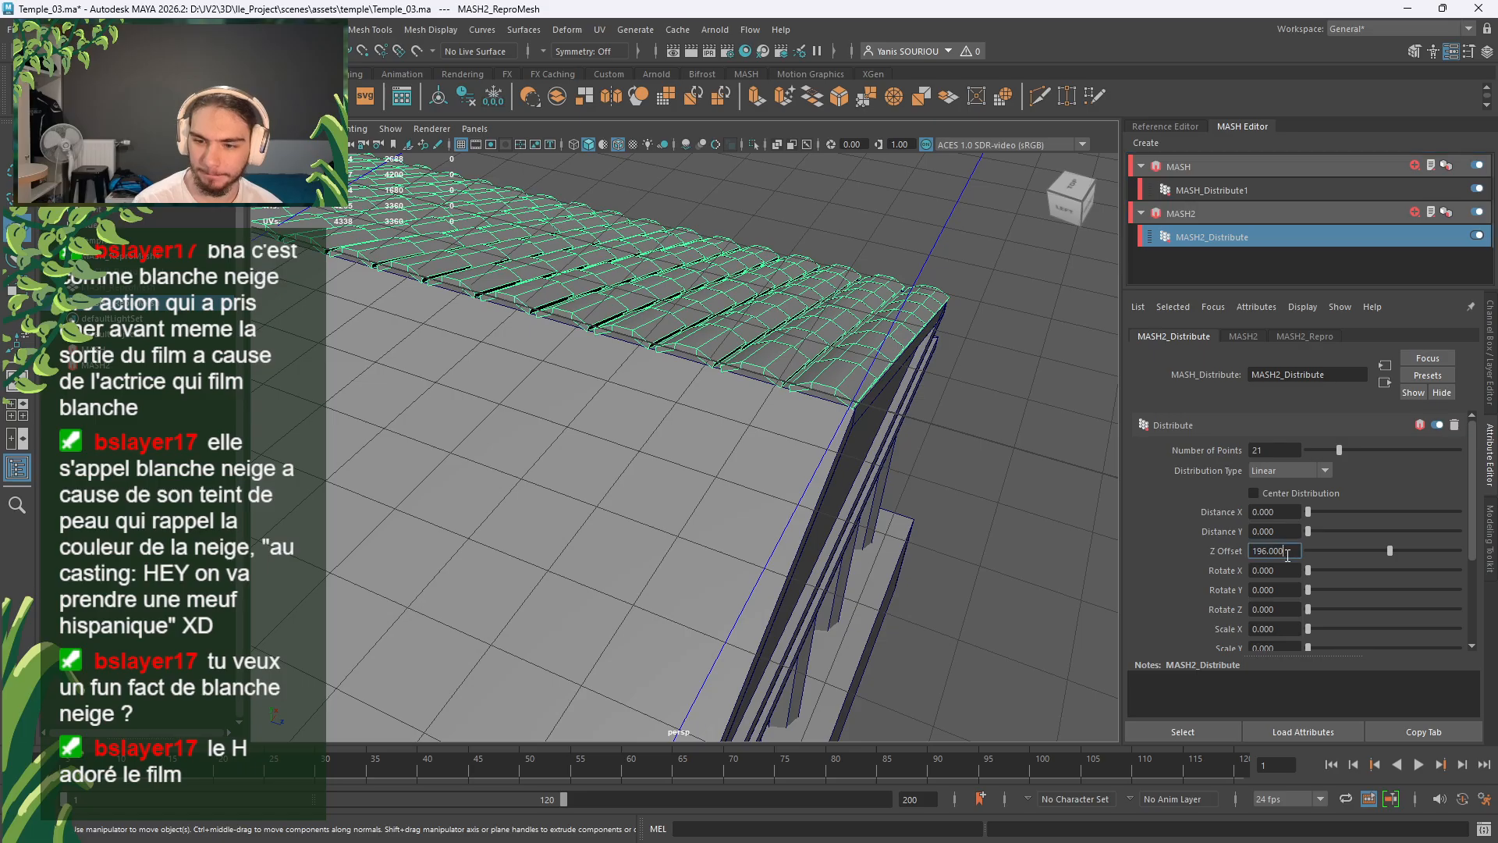
pyautogui.write('197')
pyautogui.press('Return')
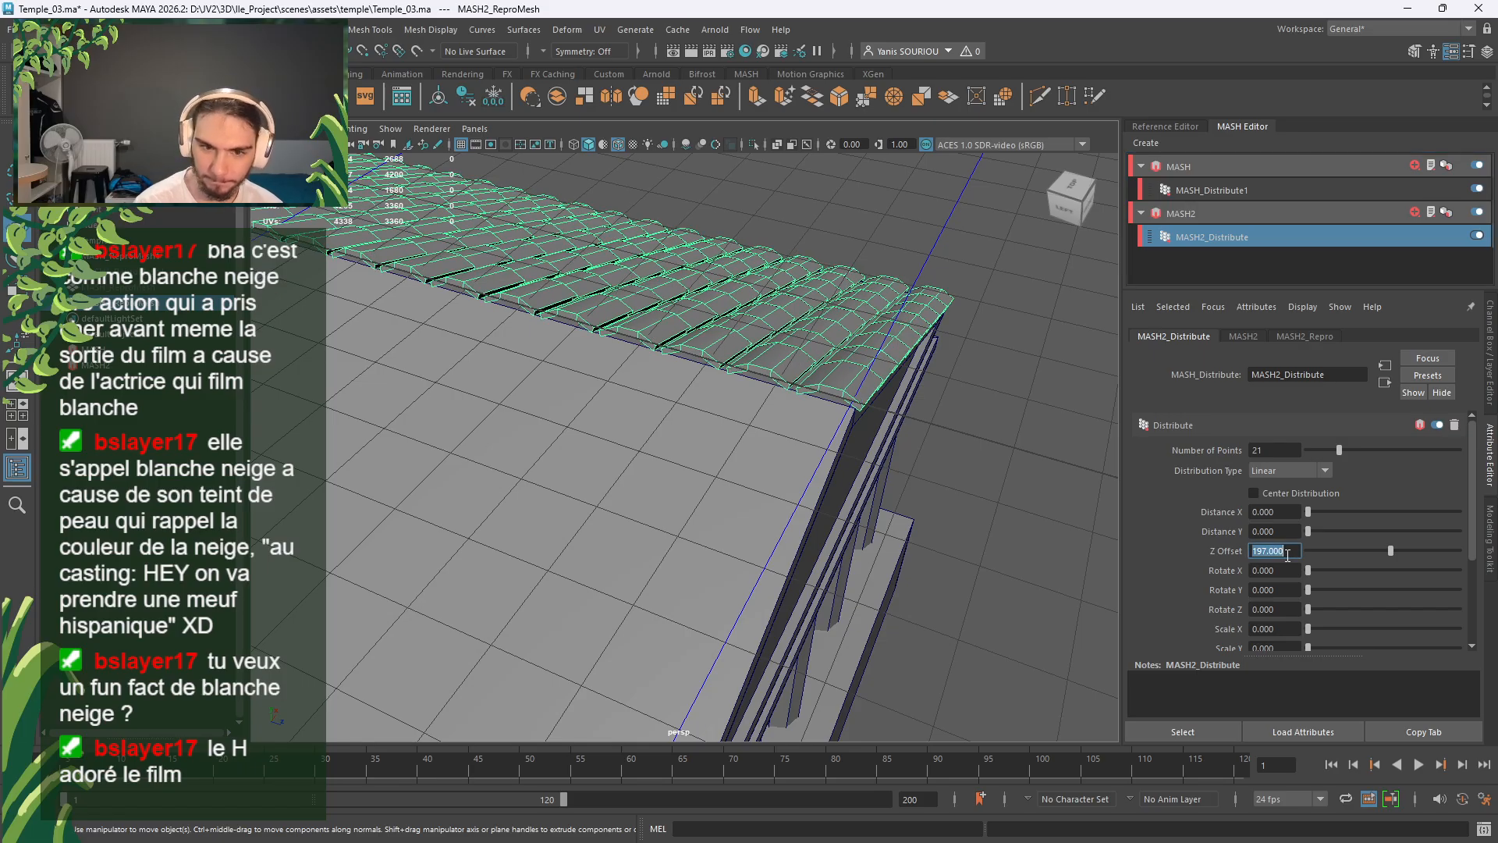
# Step: Tighten the spacing between tile strips by setting MASH2_Distribute's Number of Points to 24
pyautogui.click(976, 526)
pyautogui.keyDown('alt'); pyautogui.moveTo(976, 526); pyautogui.dragTo(962, 491); pyautogui.keyUp('alt')
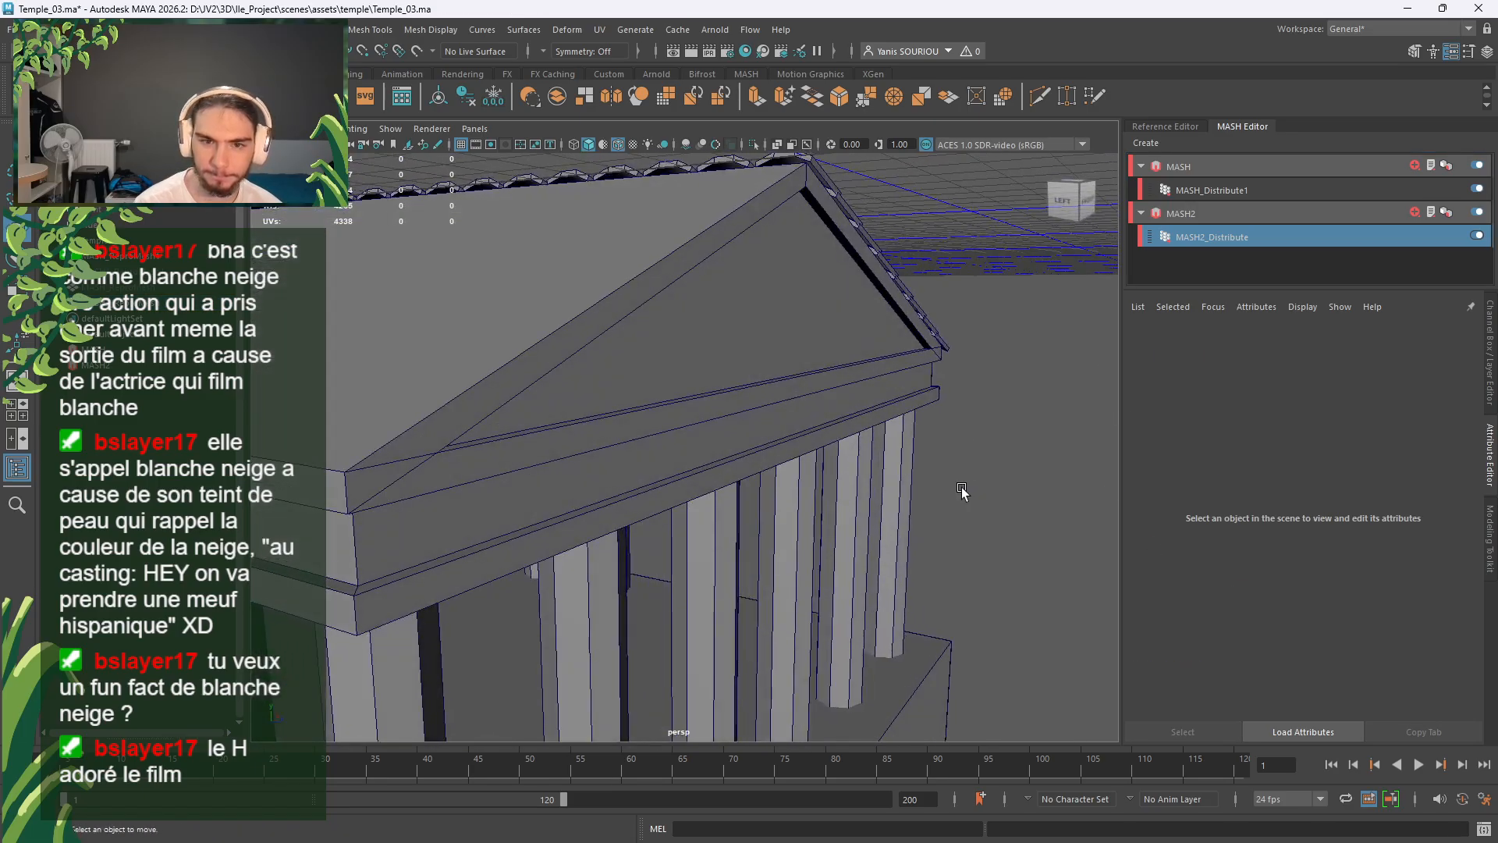
pyautogui.scroll(3, 873, 341)
pyautogui.keyDown('alt'); pyautogui.moveTo(872, 341); pyautogui.dragTo(796, 602); pyautogui.keyUp('alt')
pyautogui.click(1241, 236)
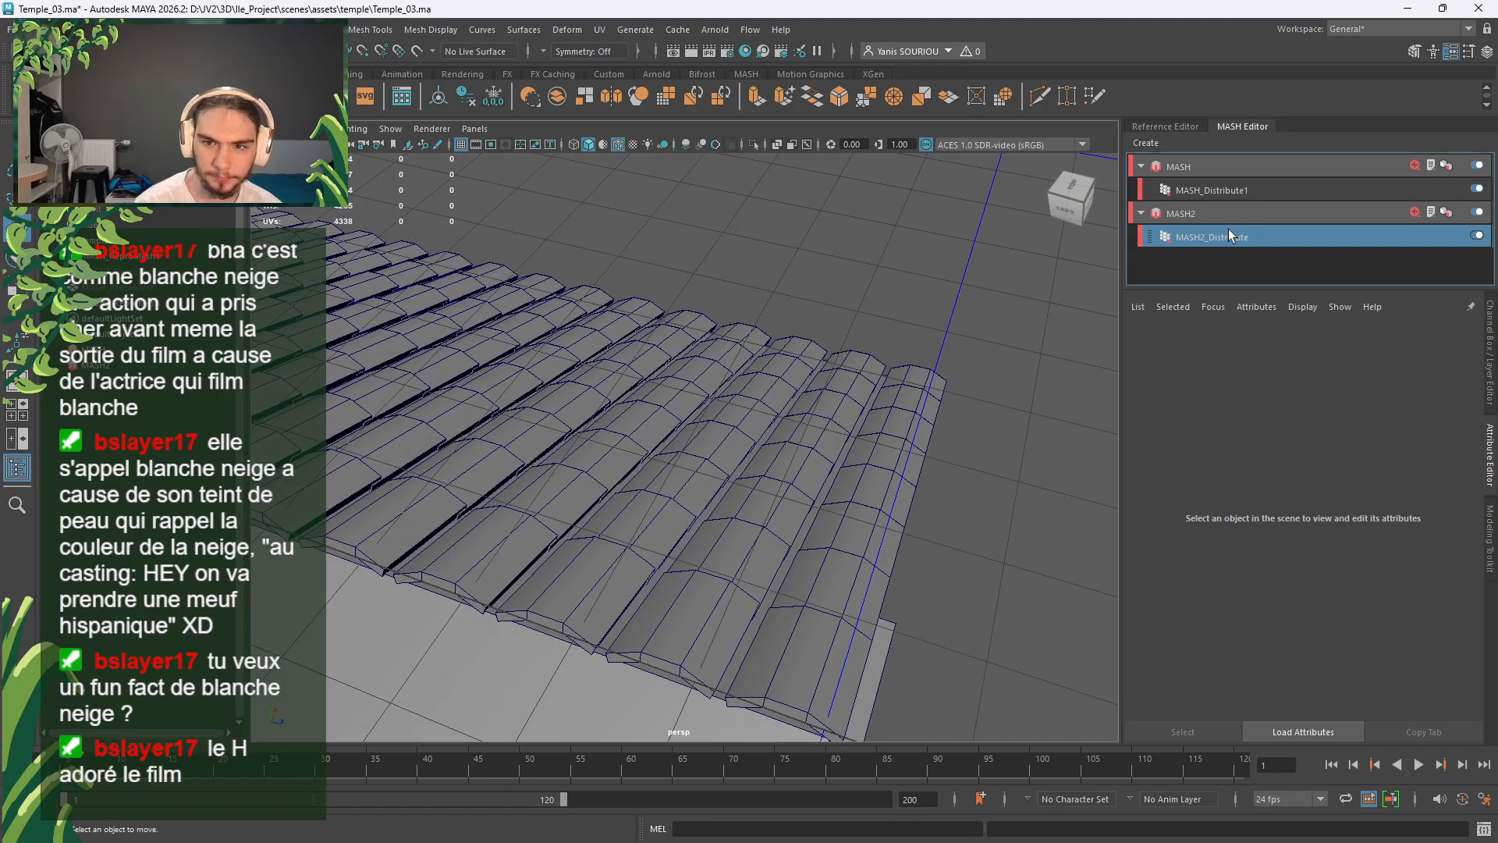
pyautogui.moveTo(1339, 450); pyautogui.dragTo(1346, 453)
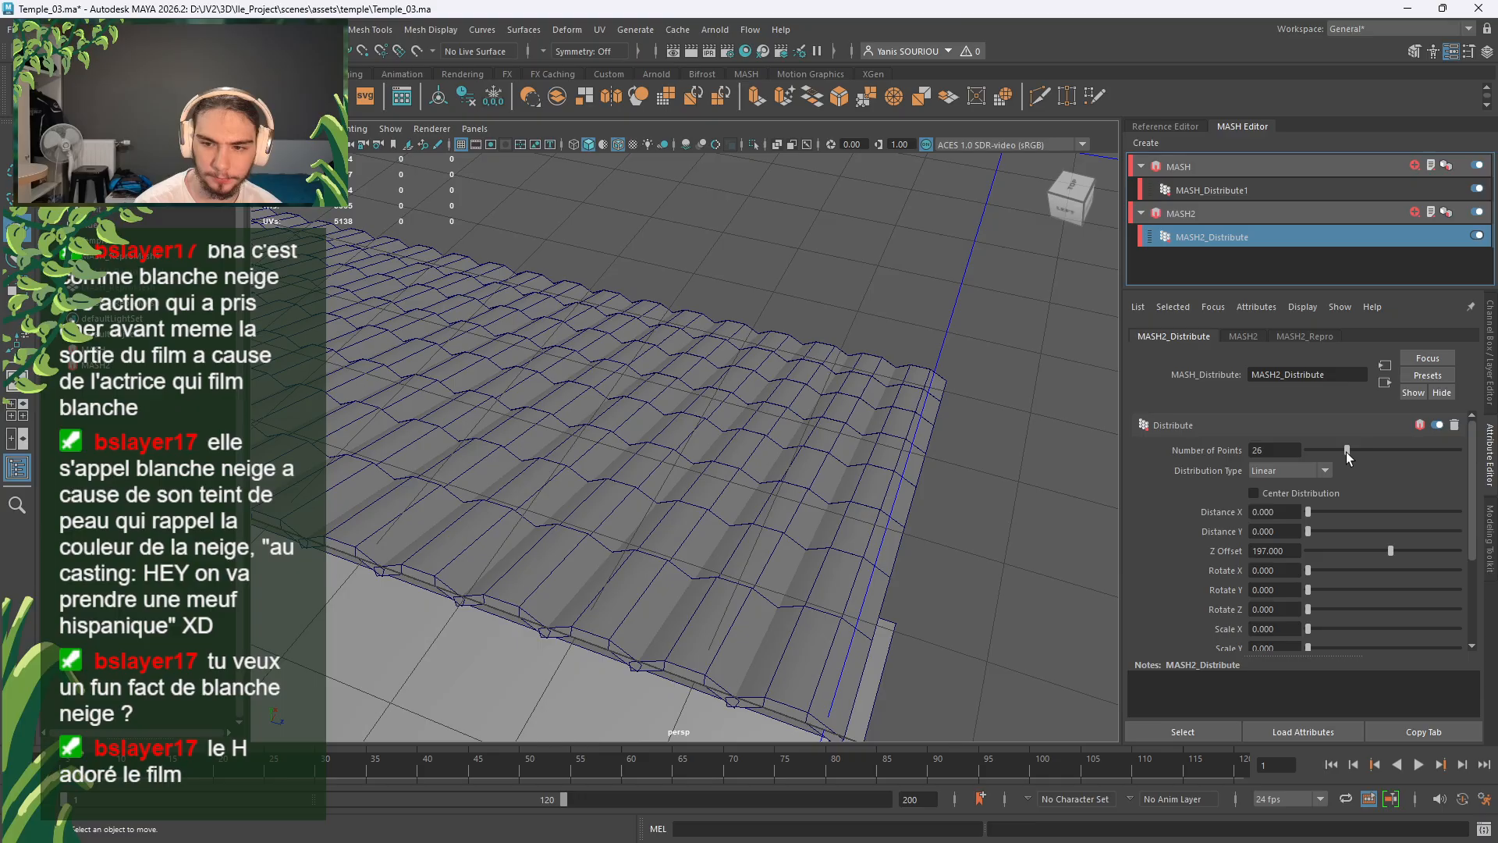
pyautogui.moveTo(1346, 451); pyautogui.dragTo(1343, 451)
pyautogui.click(1299, 452)
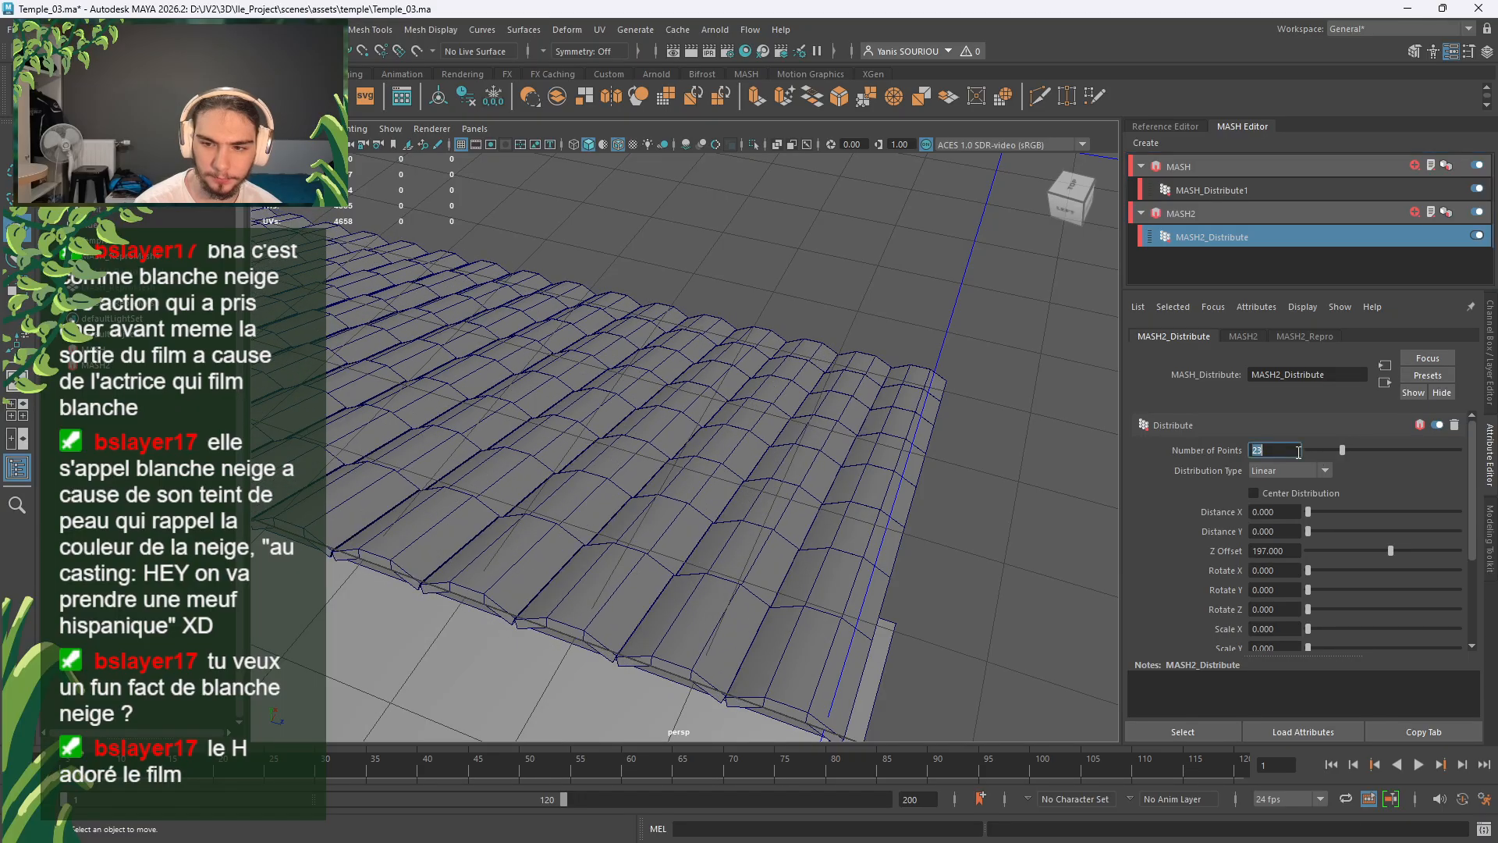
pyautogui.press('Return')
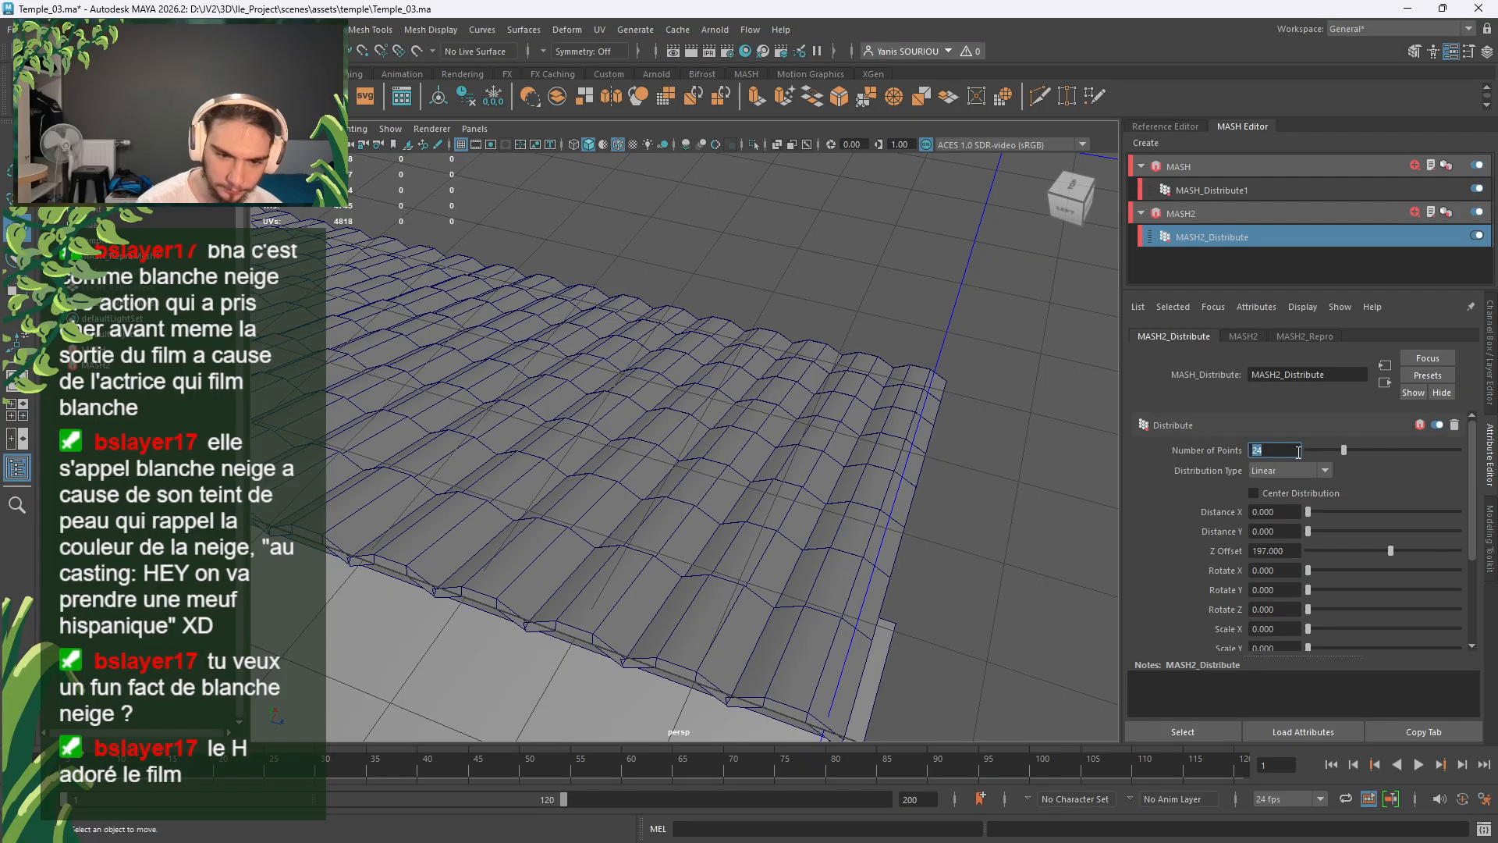
# Step: Examine the tiled slope and the bare slope of the temple roof from both sides
pyautogui.keyDown('alt'); pyautogui.moveTo(982, 502); pyautogui.dragTo(736, 501, button='right'); pyautogui.keyUp('alt')
pyautogui.keyDown('alt'); pyautogui.moveTo(827, 502); pyautogui.dragTo(788, 453); pyautogui.keyUp('alt')
pyautogui.scroll(5, 685, 452)
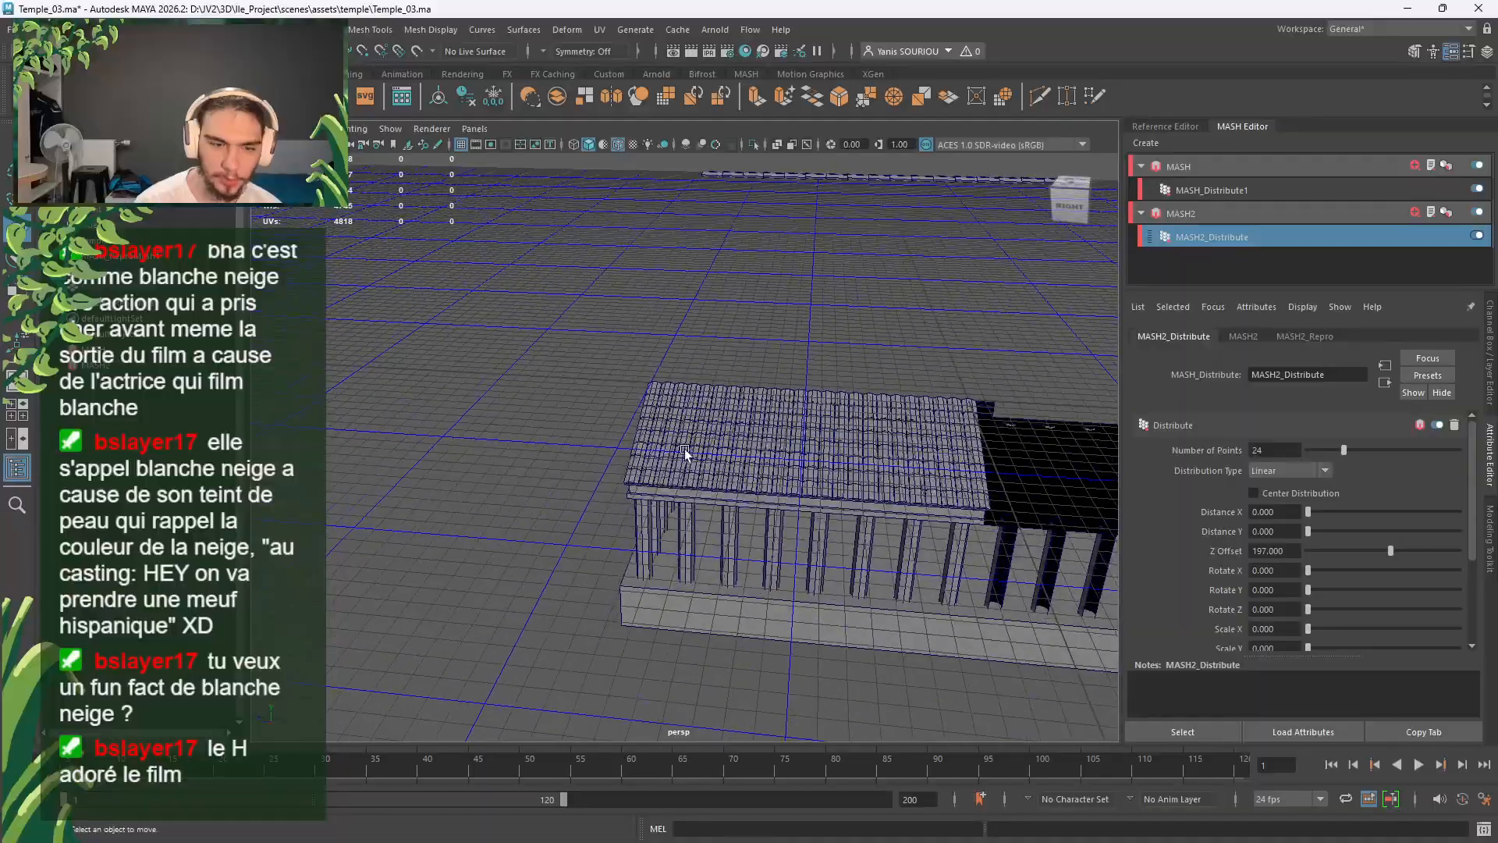
pyautogui.scroll(-3, 685, 453)
pyautogui.keyDown('alt'); pyautogui.moveTo(685, 453); pyautogui.dragTo(1028, 540); pyautogui.keyUp('alt')
pyautogui.scroll(3, 919, 521)
pyautogui.click(866, 539)
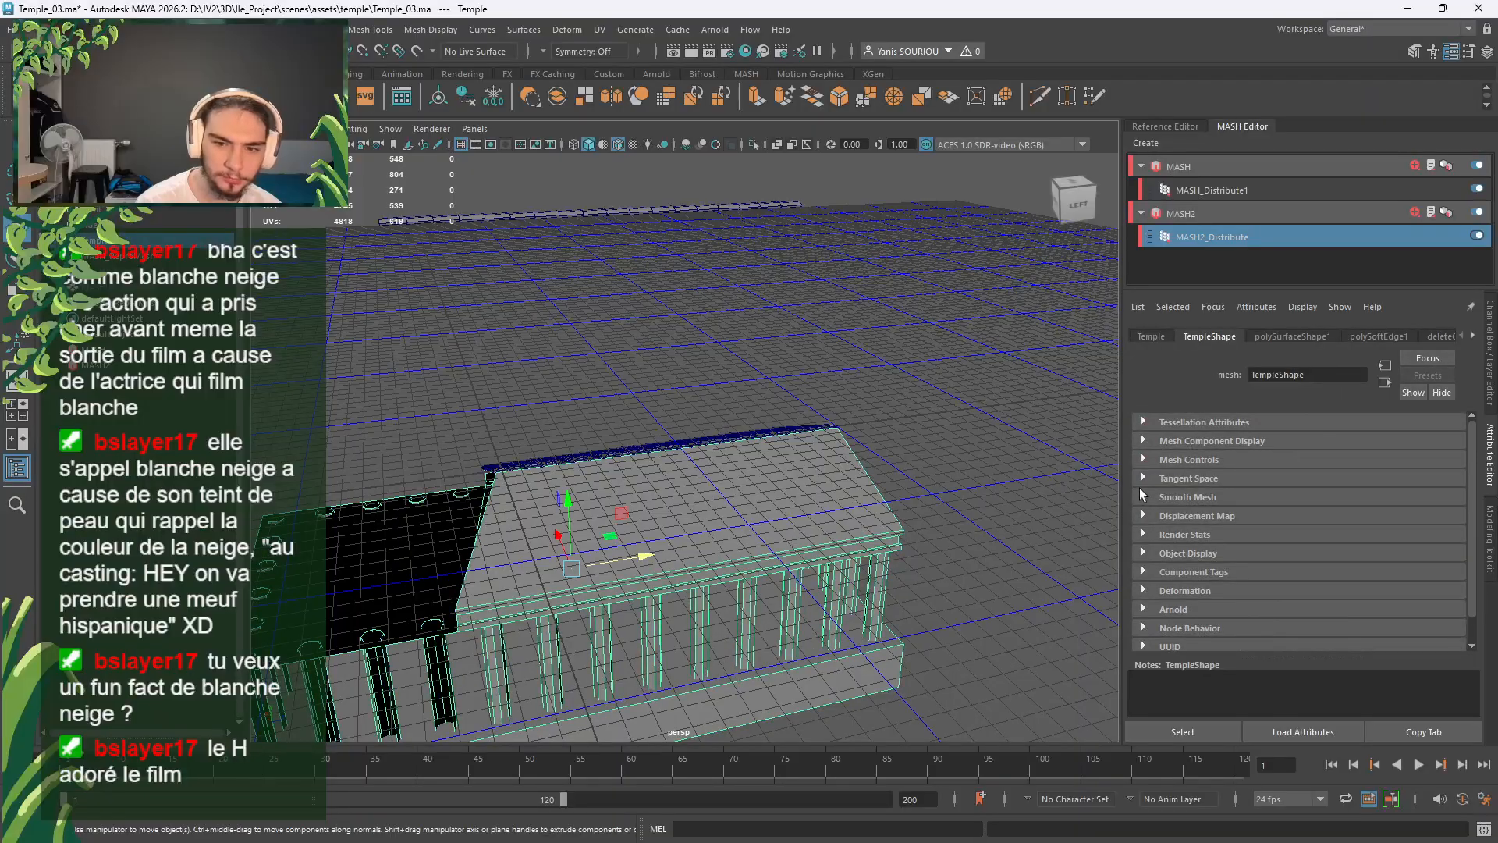
pyautogui.keyDown('alt'); pyautogui.moveTo(811, 414); pyautogui.dragTo(625, 489); pyautogui.keyUp('alt')
# Step: Try duplicating the tiled slope mesh and raising the copy about 38.6 units, and undo both changes
pyautogui.click(715, 490)
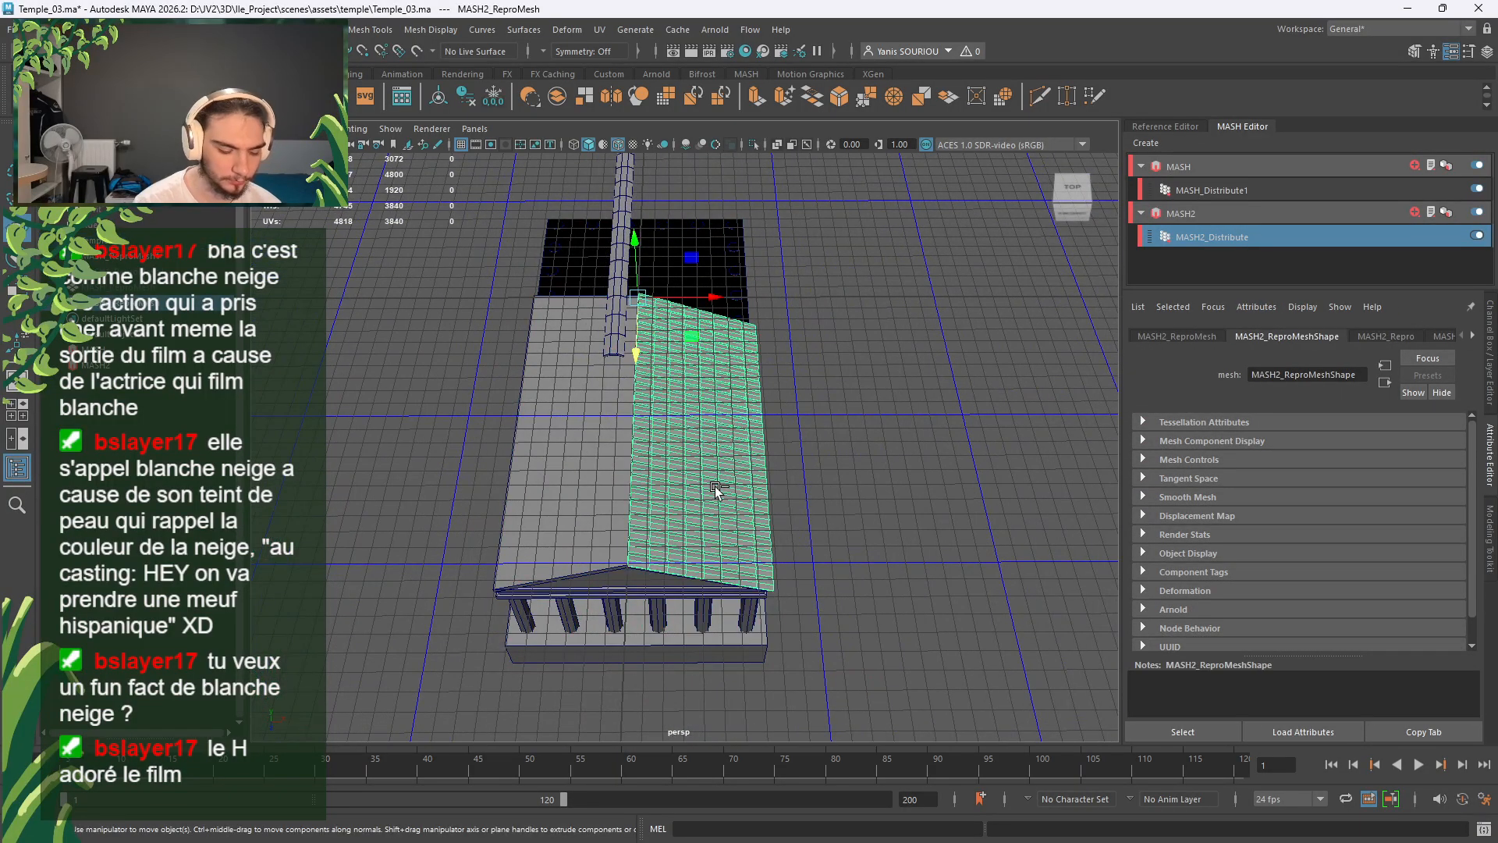
pyautogui.hotkey('ctrl', 'd')
pyautogui.moveTo(647, 276); pyautogui.dragTo(660, 234)
pyautogui.keyDown('alt'); pyautogui.moveTo(897, 546); pyautogui.dragTo(899, 476); pyautogui.keyUp('alt')
pyautogui.scroll(4, 897, 465)
pyautogui.hotkey('ctrl', 'z')
pyautogui.hotkey('ctrl', 'z')
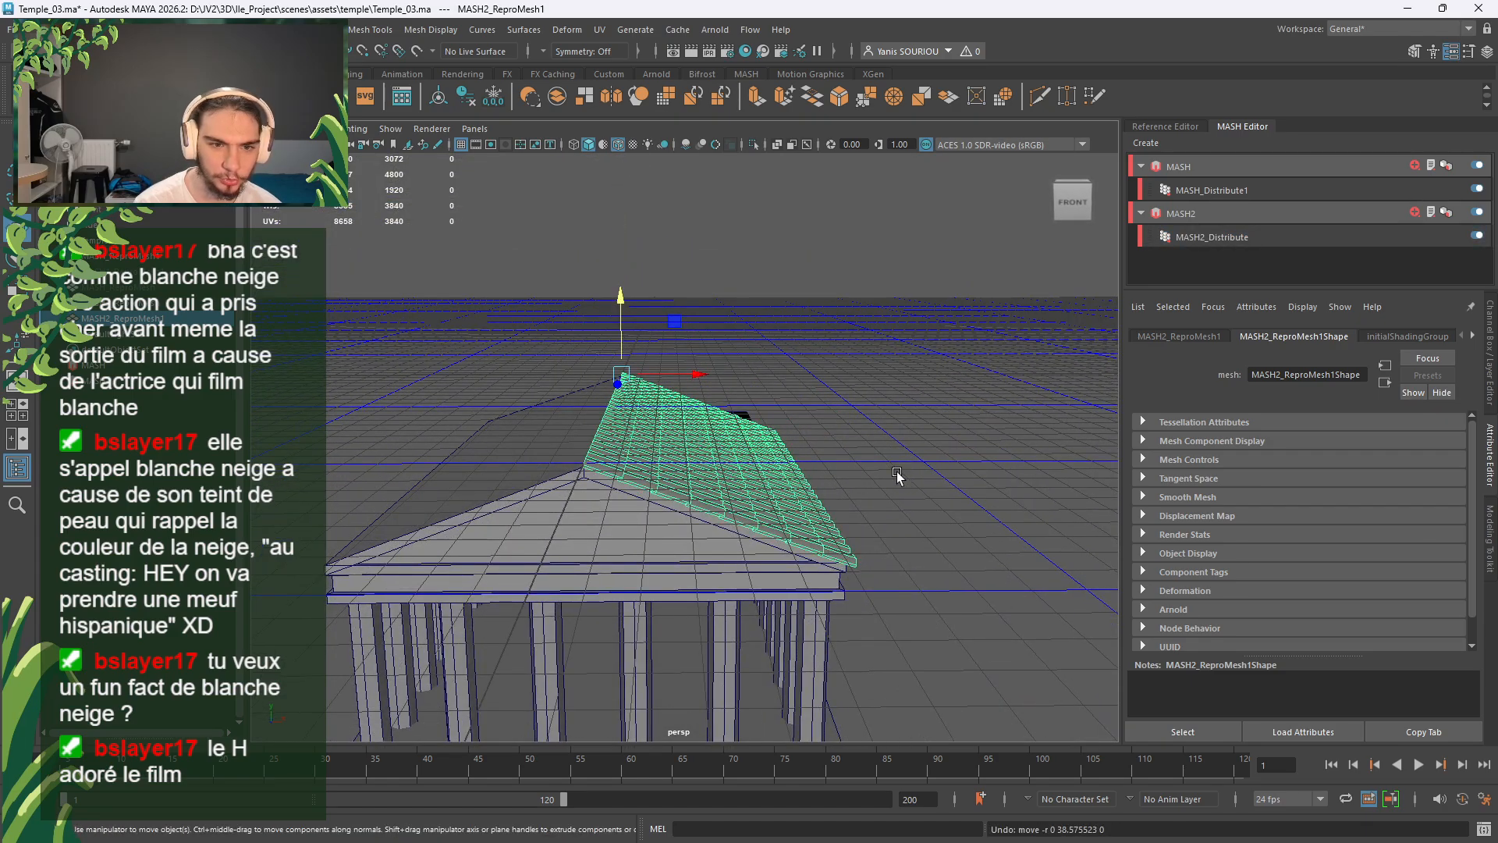
# Step: Shorten the tile rows down the roof slope by setting MASH_Distribute1's Distance X to 63
pyautogui.keyDown('alt'); pyautogui.moveTo(878, 481); pyautogui.dragTo(926, 499); pyautogui.keyUp('alt')
pyautogui.scroll(3, 870, 470)
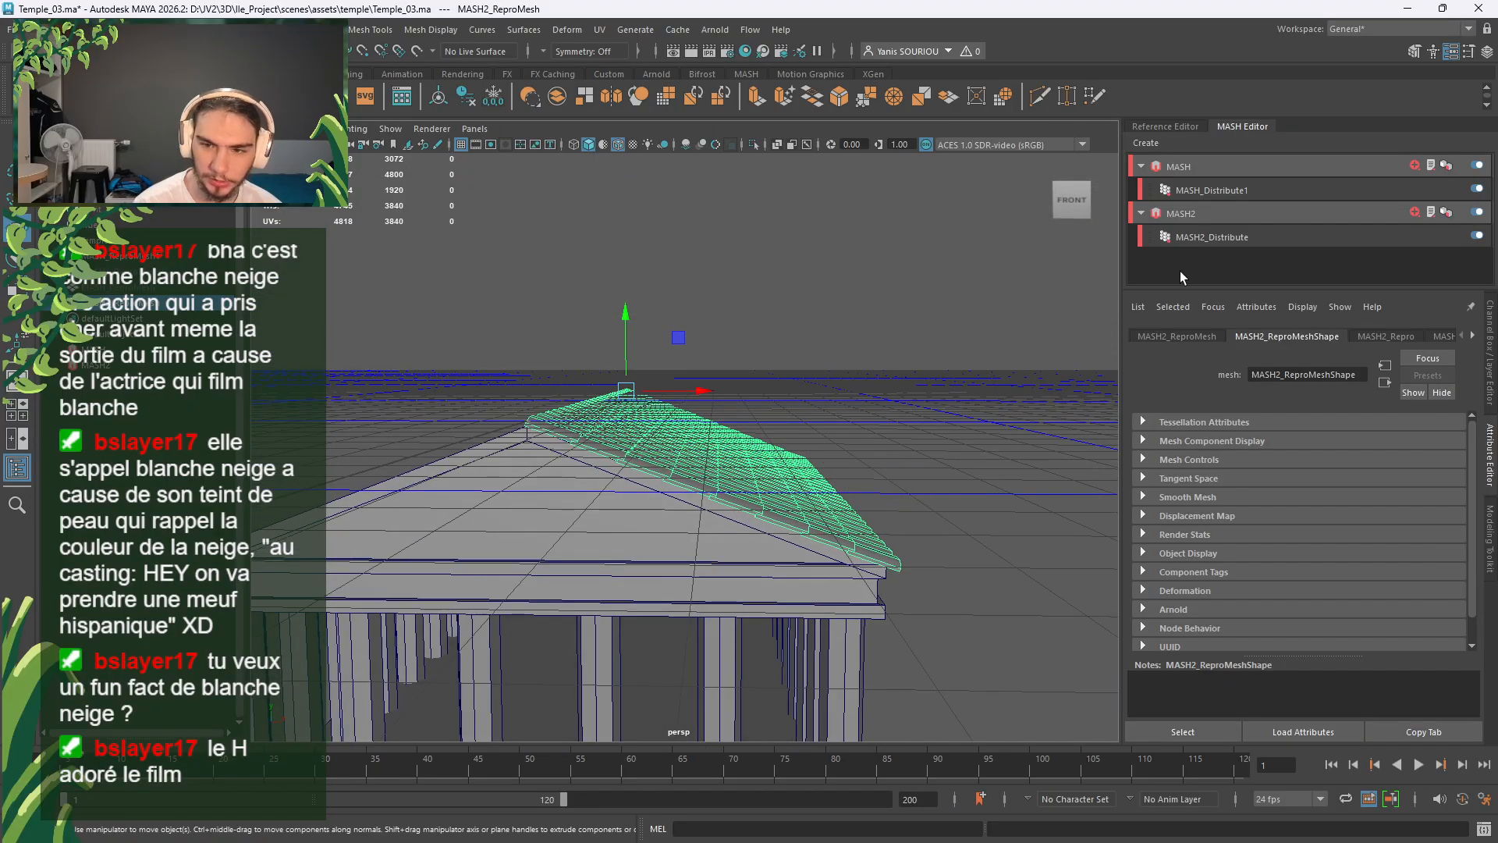
pyautogui.click(1191, 244)
pyautogui.click(1254, 195)
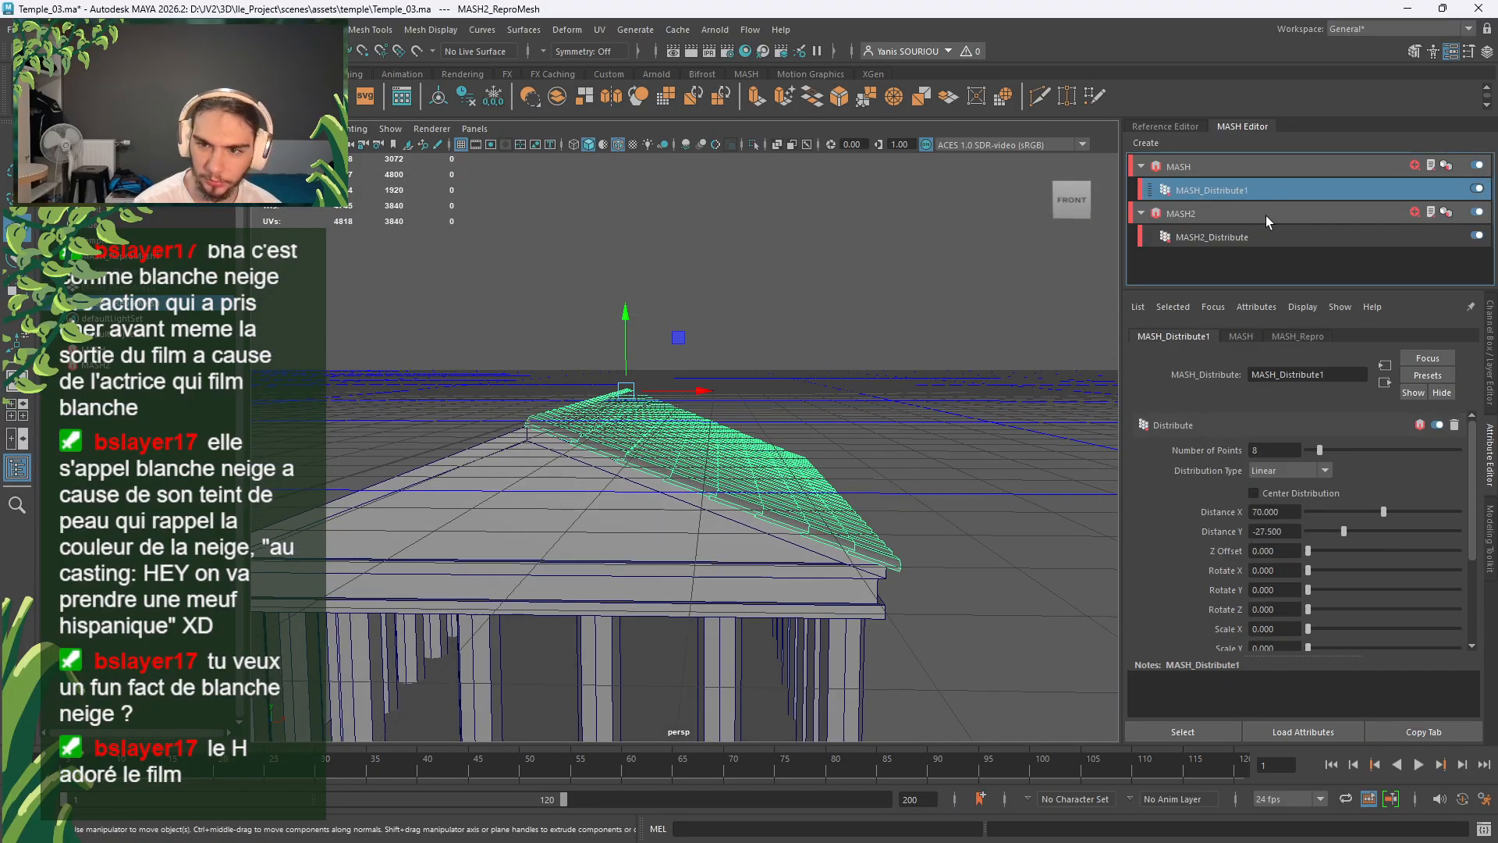
pyautogui.moveTo(1378, 513); pyautogui.dragTo(1371, 513)
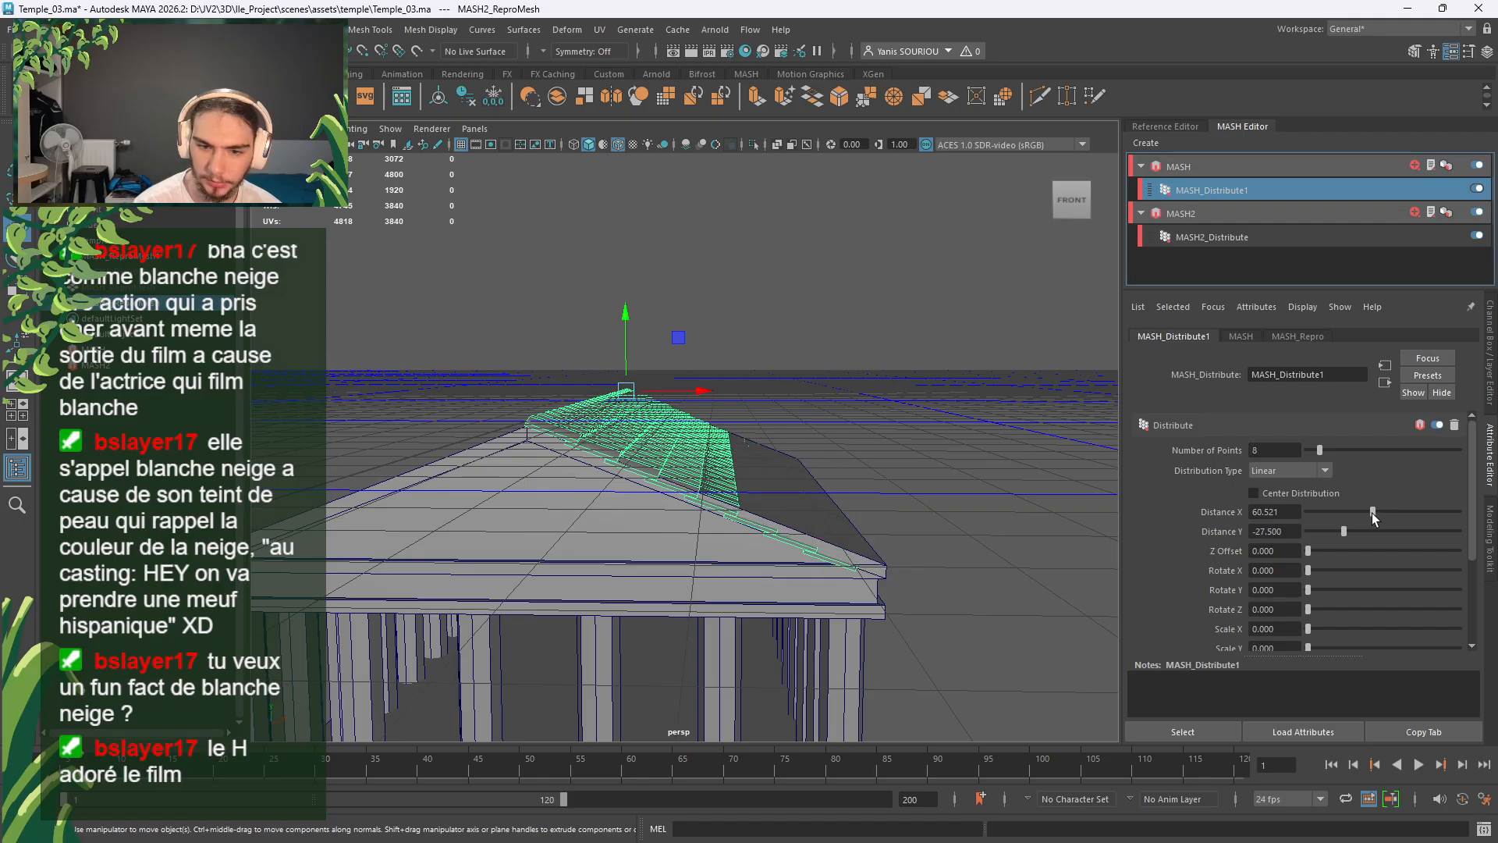
pyautogui.doubleClick(1285, 516)
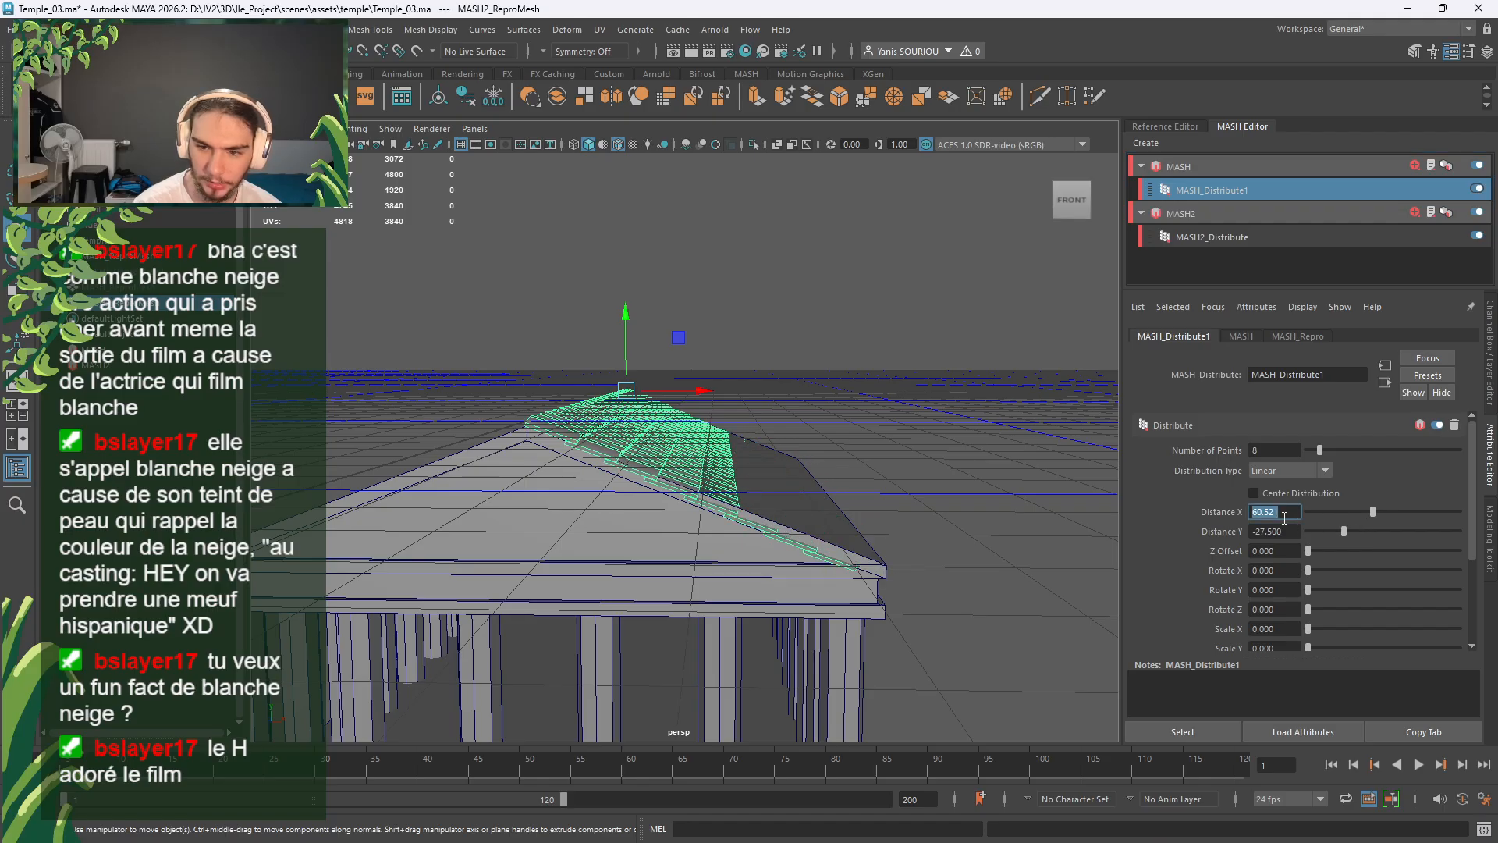
pyautogui.write('62')
pyautogui.press('Return')
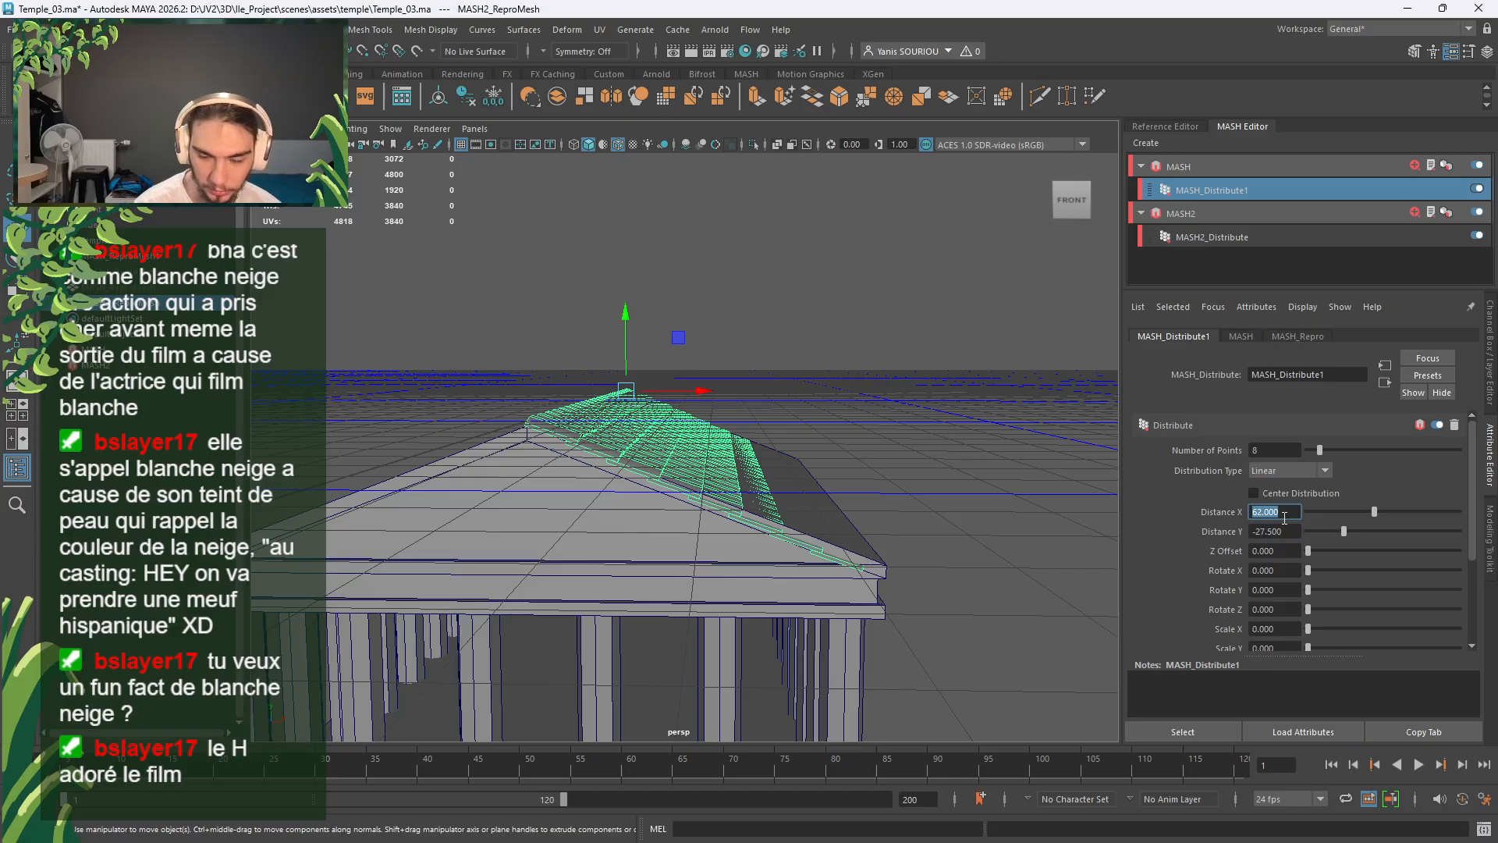
pyautogui.press('Return')
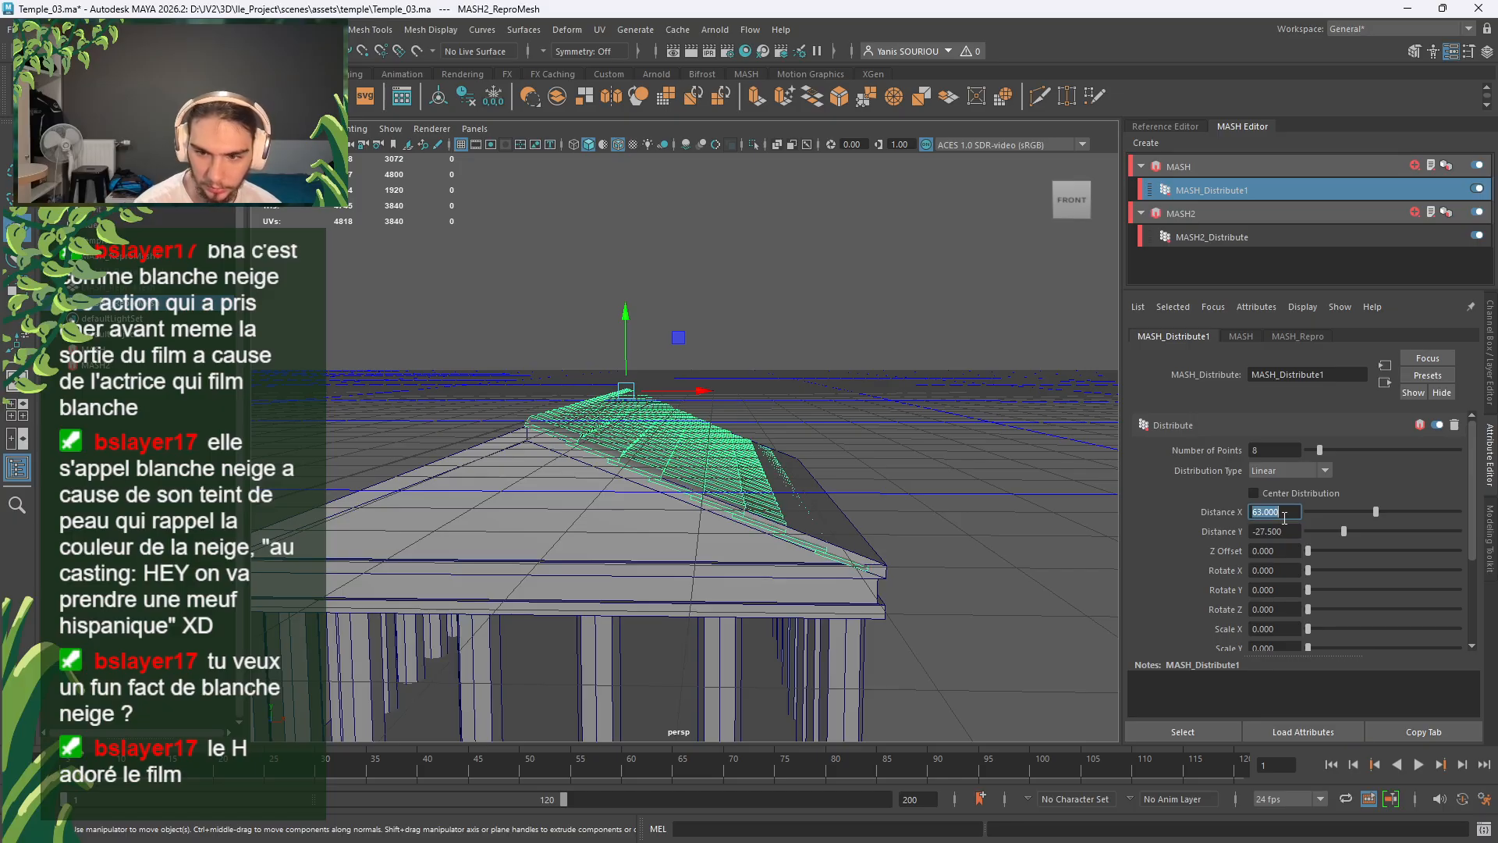
# Step: Match the tile rows to the roof pitch by setting MASH_Distribute1's Distance Y to -25
pyautogui.doubleClick(1279, 532)
pyautogui.write('-26')
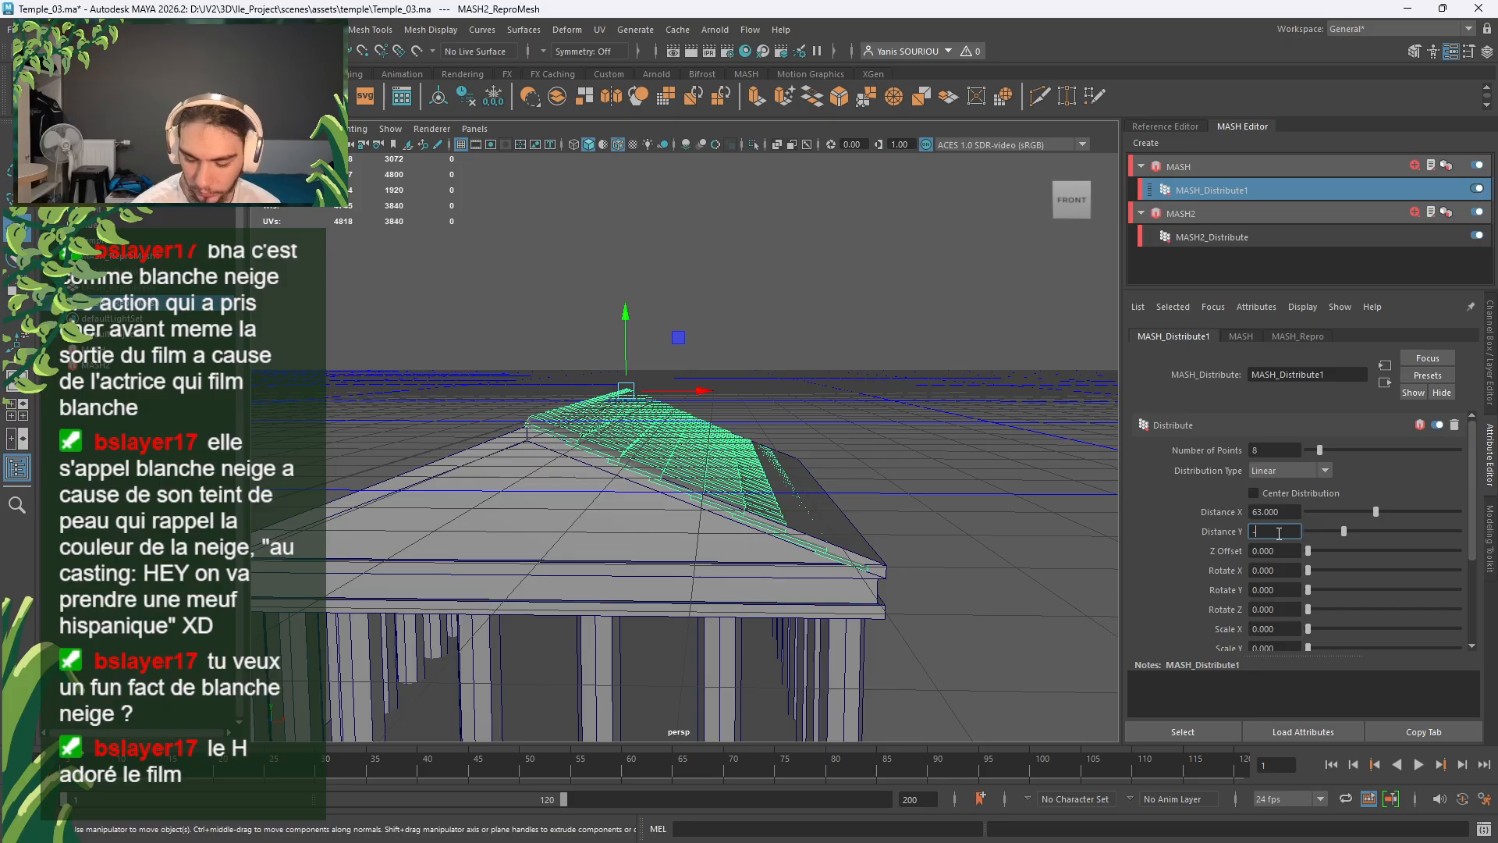
pyautogui.press('Return')
pyautogui.press('f')
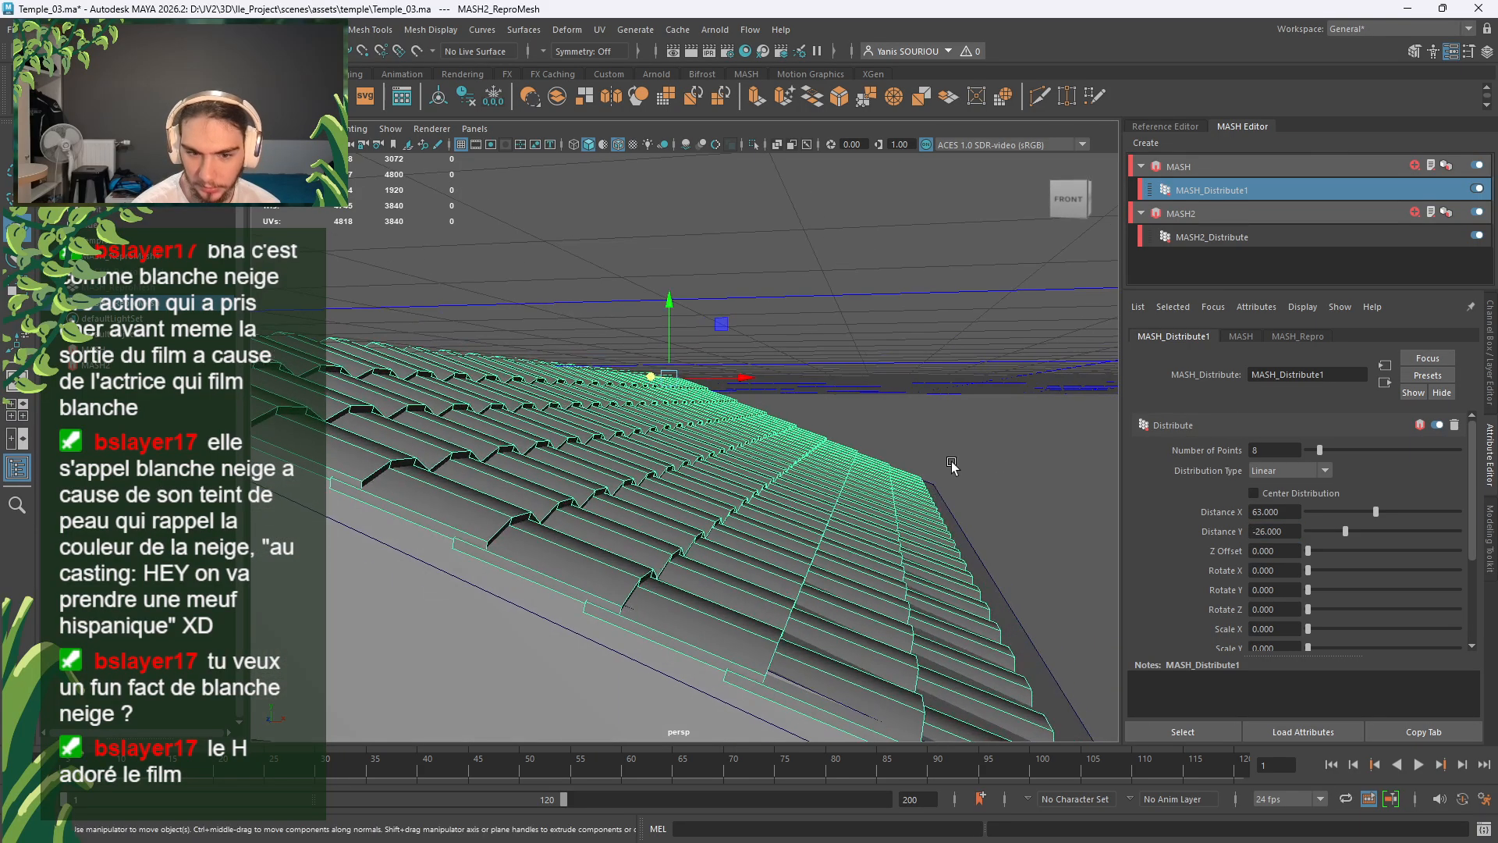
pyautogui.doubleClick(1302, 531)
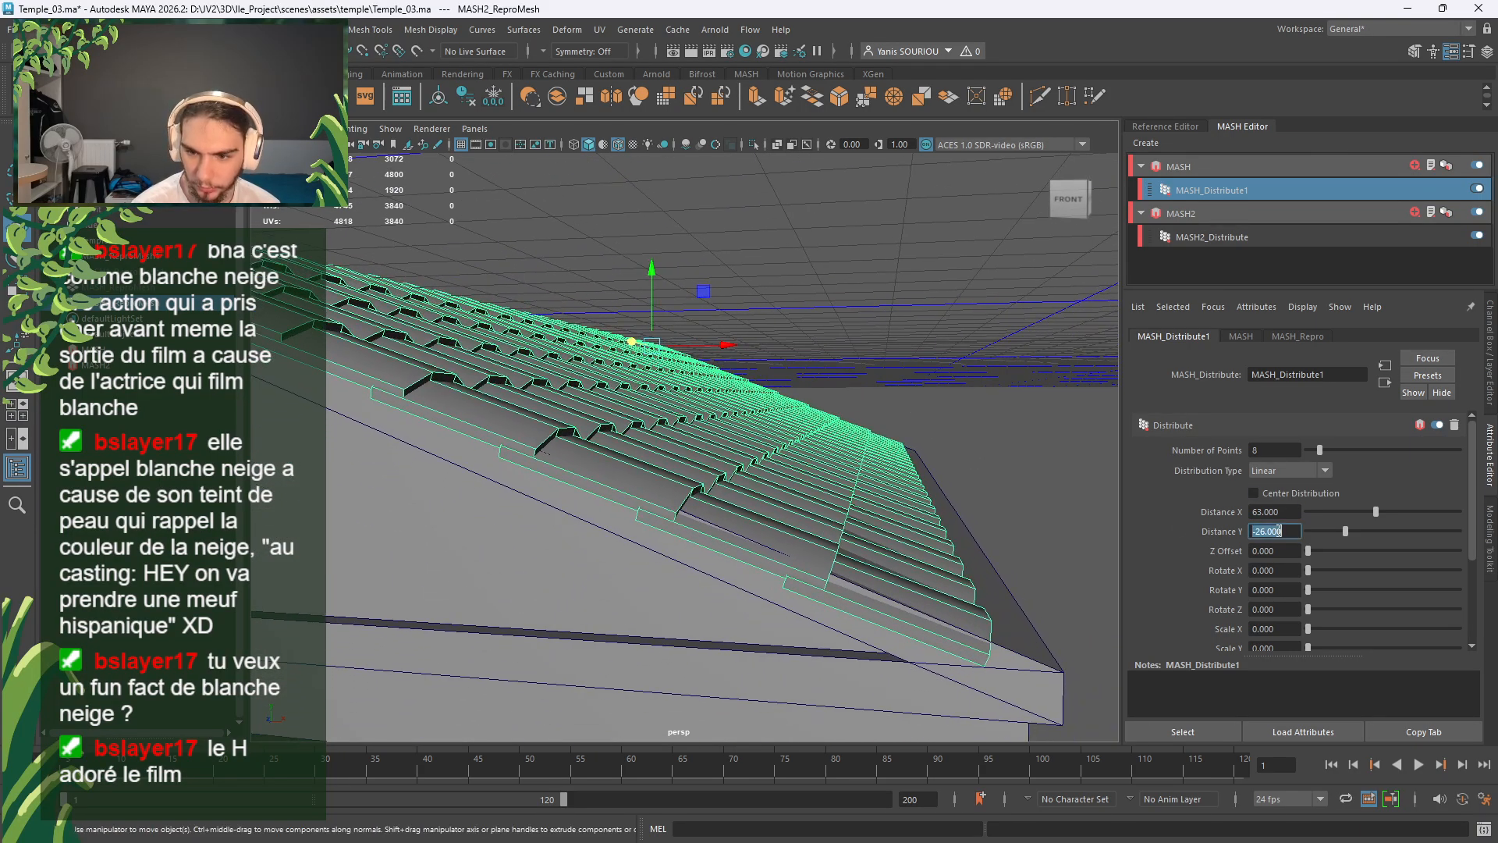
pyautogui.write('-25')
pyautogui.press('Return')
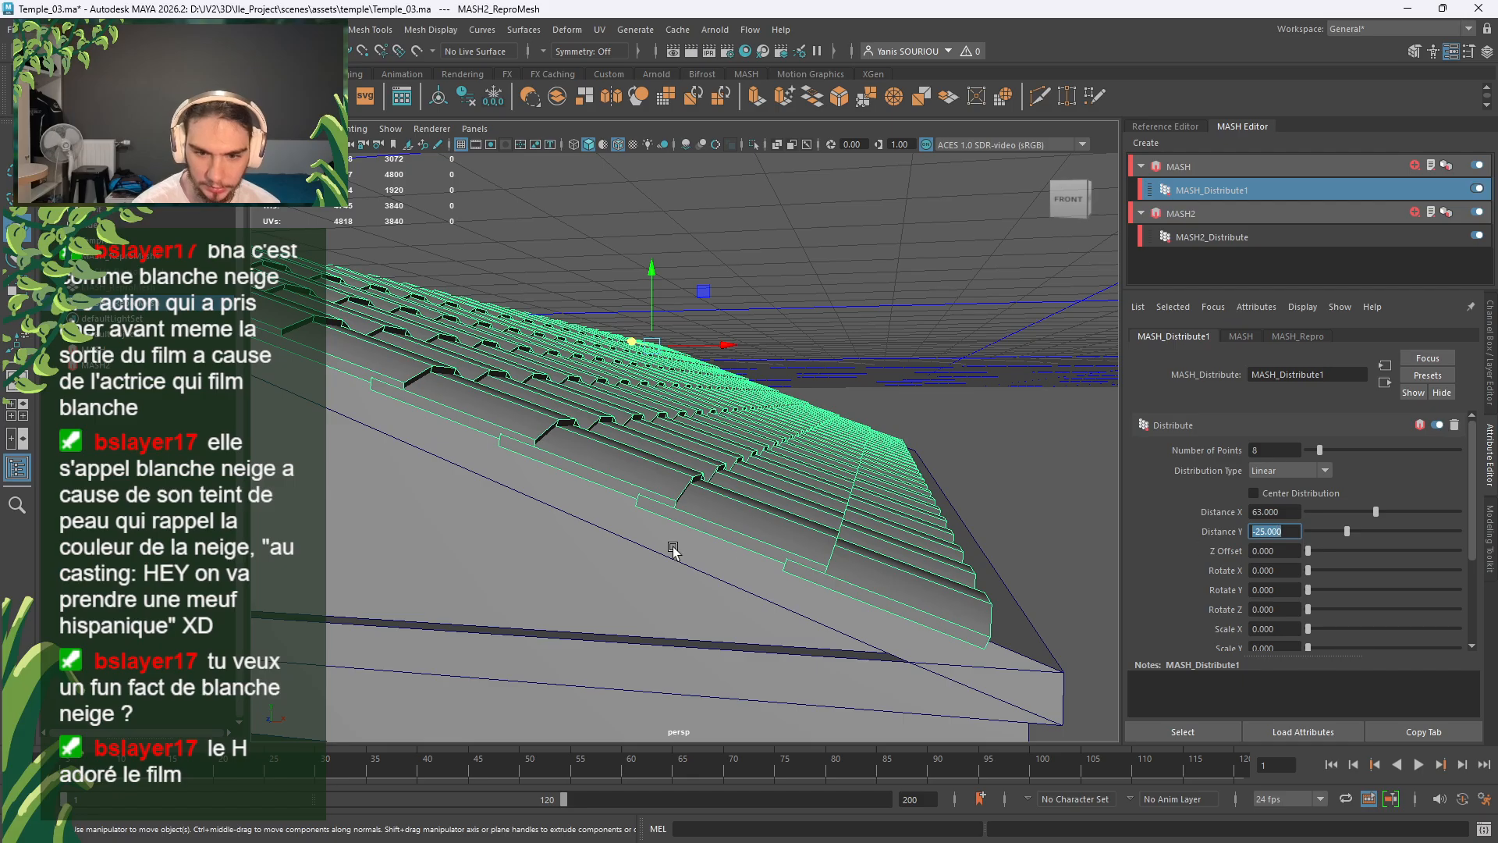
# Step: Examine how the tiled slope fits the temple roof from above and from the gable end
pyautogui.scroll(-5, 673, 550)
pyautogui.keyDown('alt'); pyautogui.moveTo(673, 550); pyautogui.dragTo(550, 461); pyautogui.keyUp('alt')
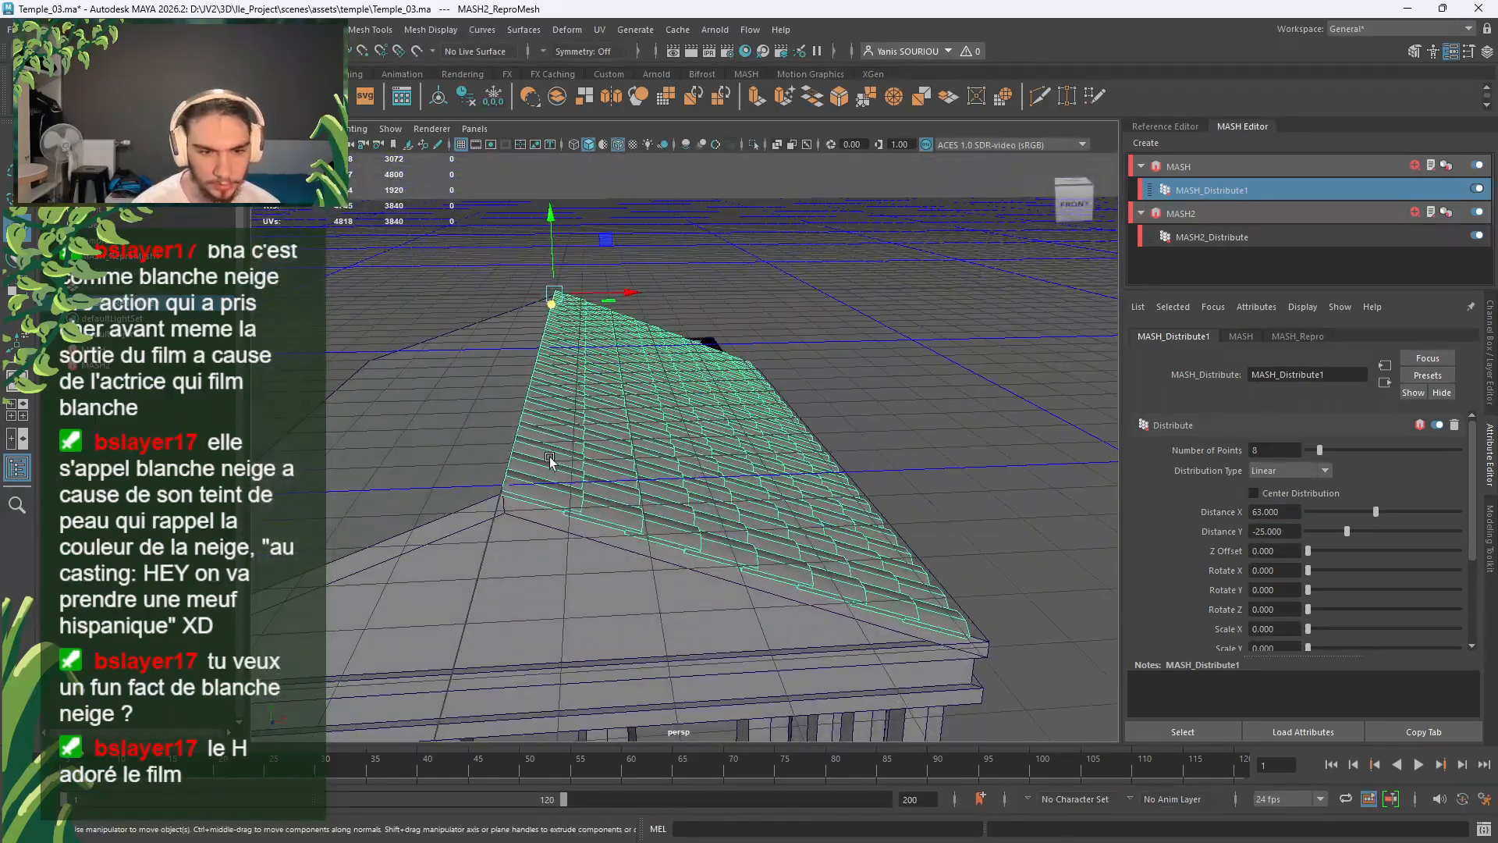
pyautogui.scroll(-8, 982, 593)
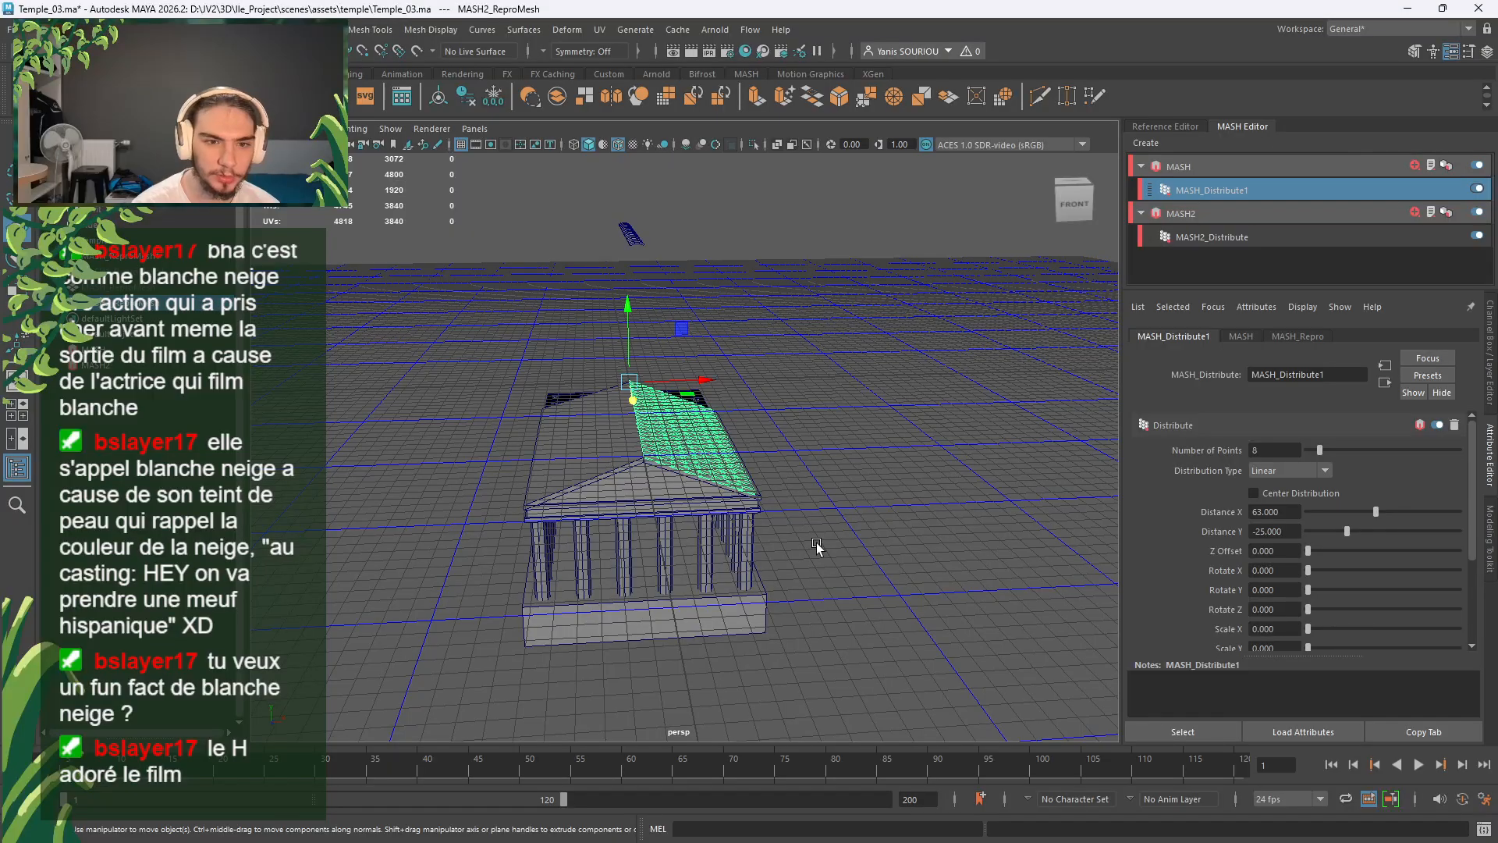
pyautogui.scroll(3, 816, 543)
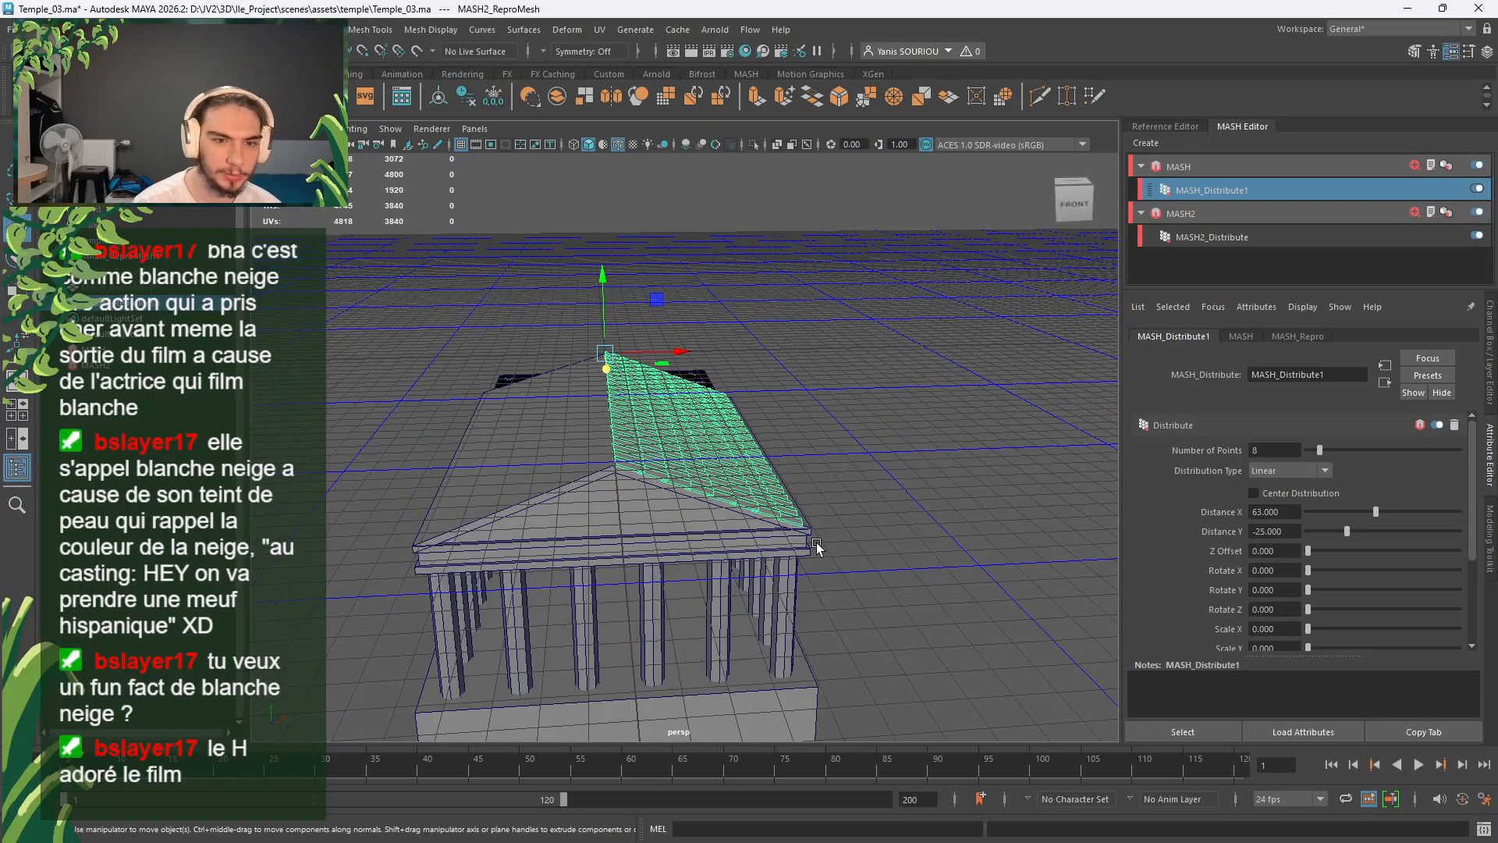
pyautogui.click(892, 540)
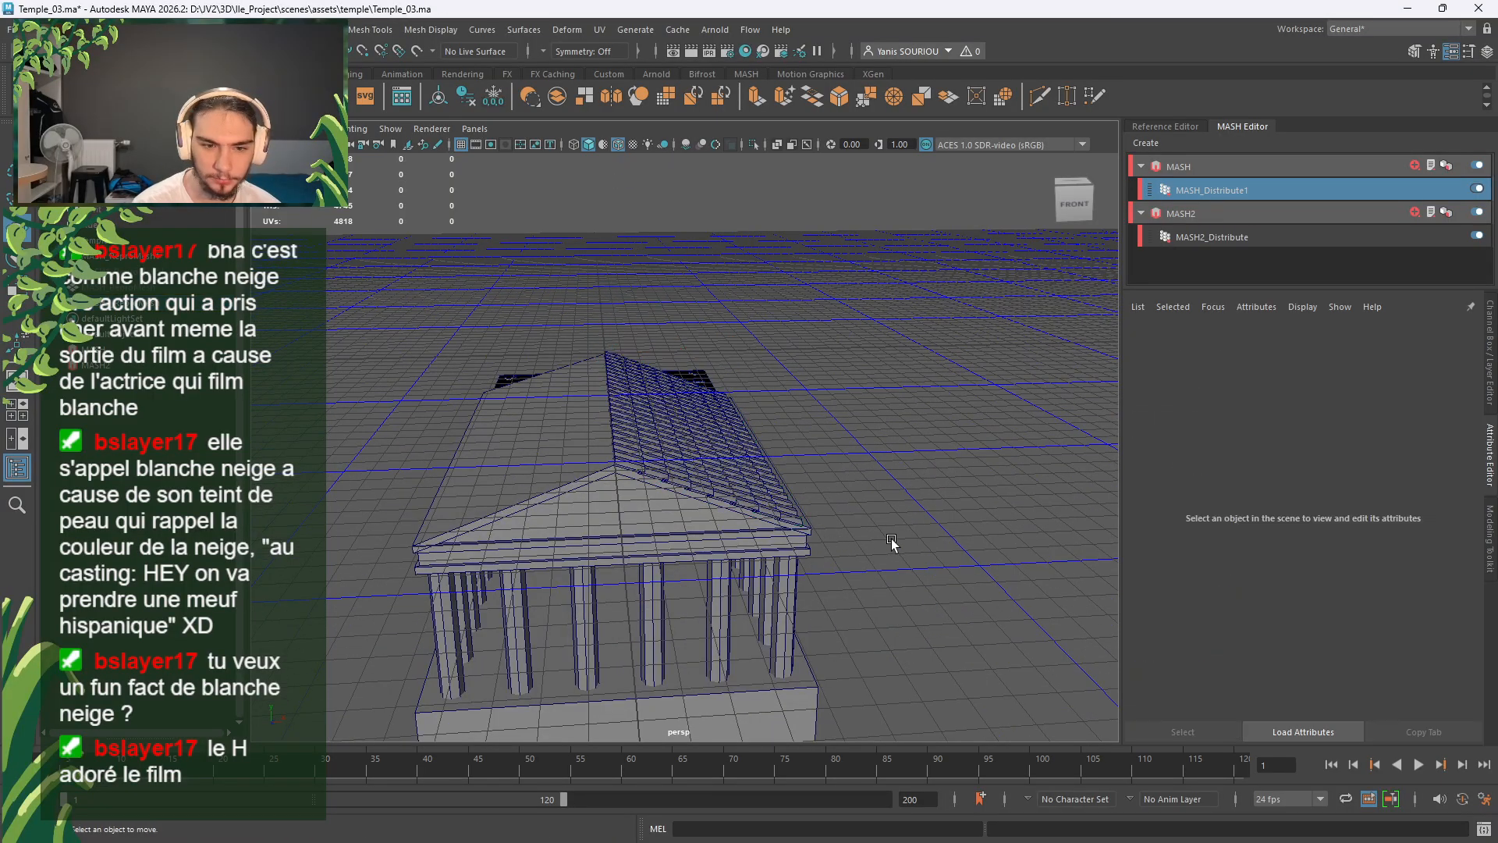
pyautogui.scroll(4, 889, 544)
pyautogui.keyDown('alt'); pyautogui.moveTo(886, 546); pyautogui.dragTo(845, 520); pyautogui.keyUp('alt')
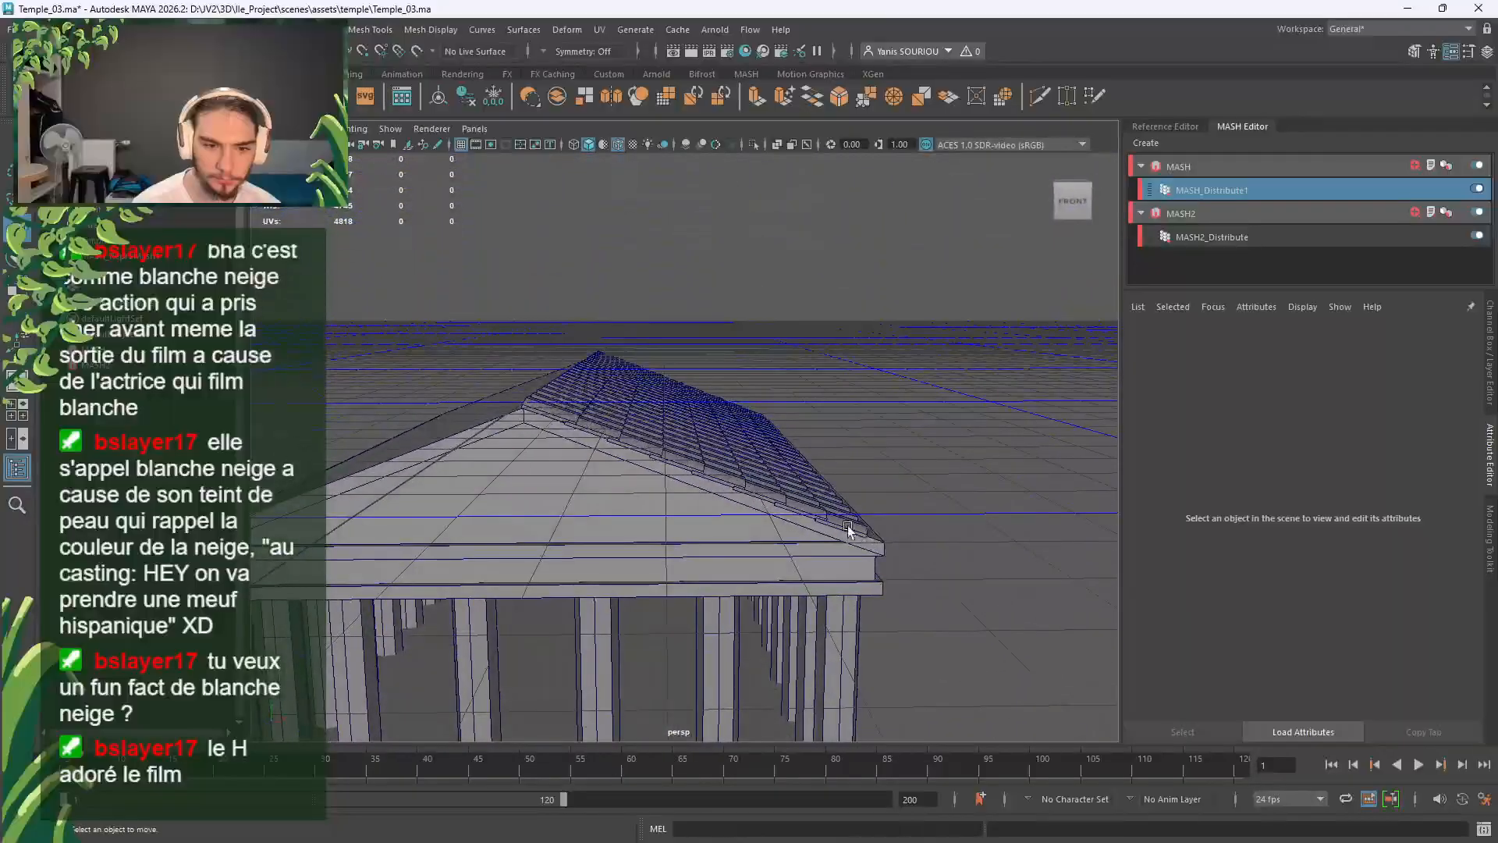
# Step: Reduce the tiles per row on the slope by setting MASH_Distribute1's Number of Points to 7
pyautogui.click(775, 472)
pyautogui.scroll(3, 777, 472)
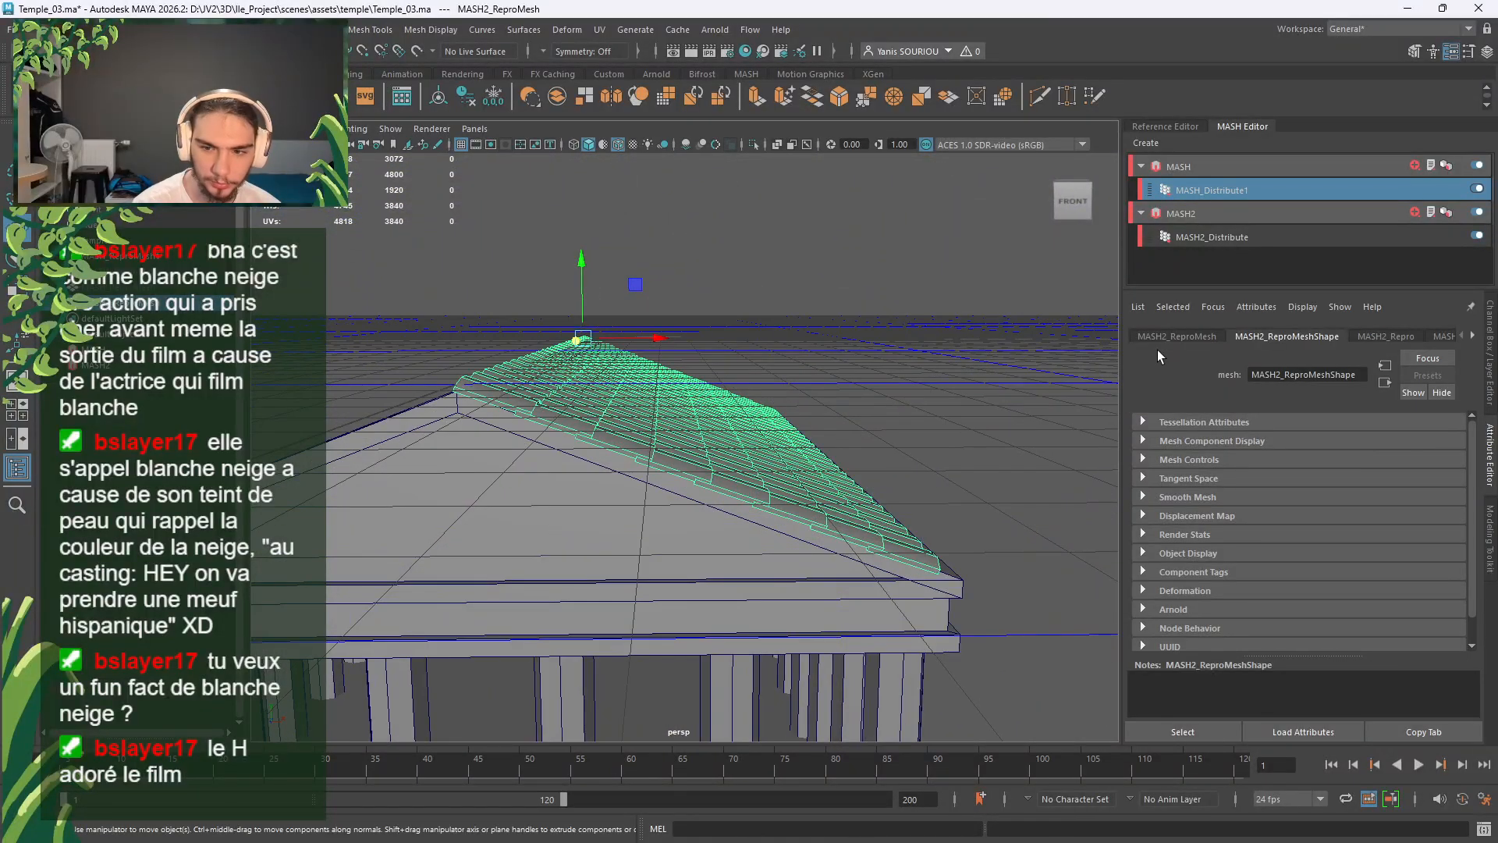
pyautogui.click(1238, 201)
pyautogui.click(1289, 451)
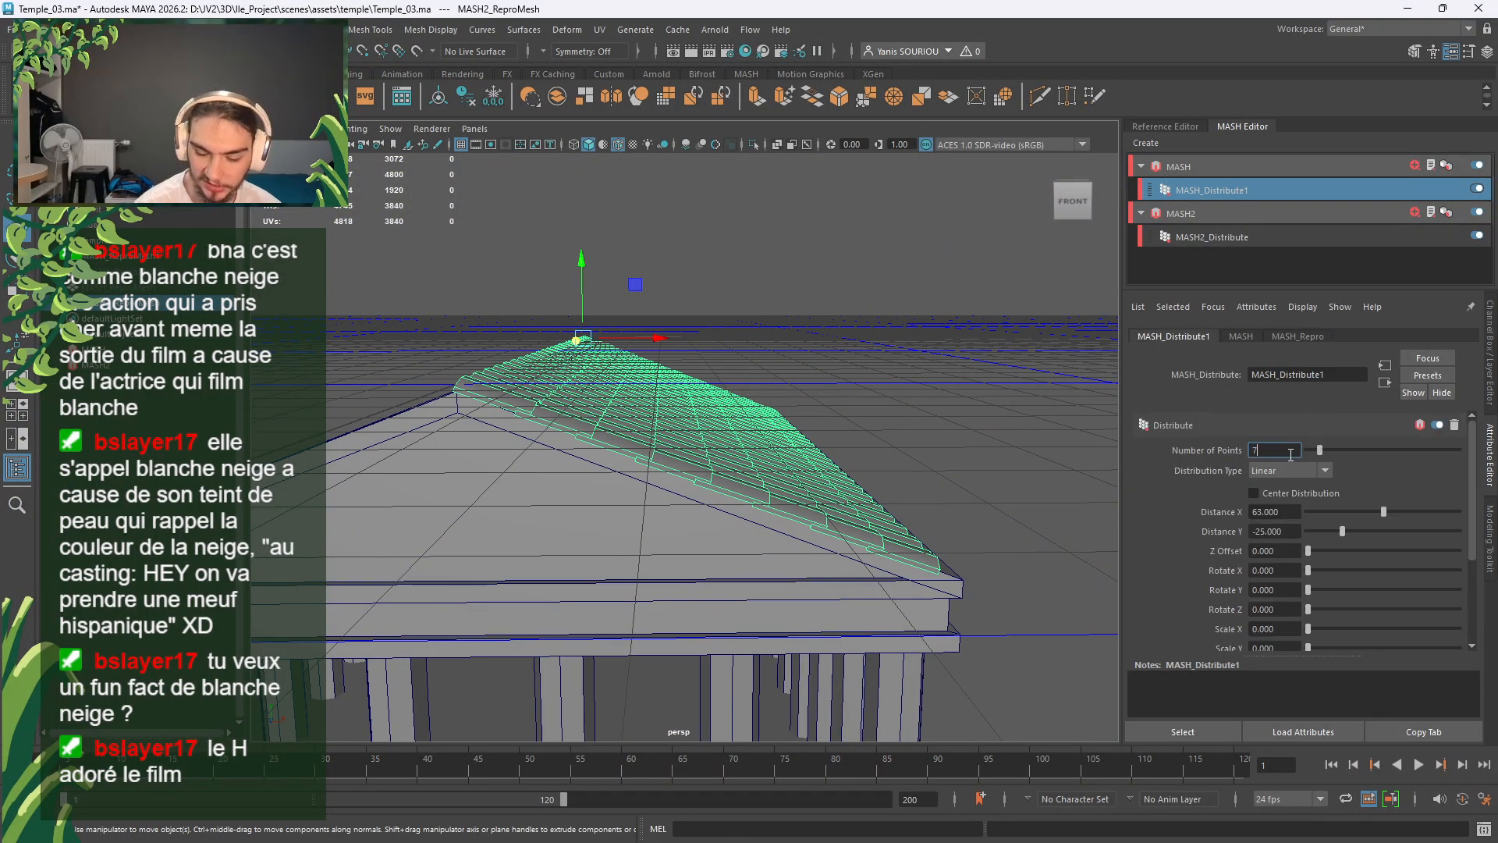
pyautogui.press('Return')
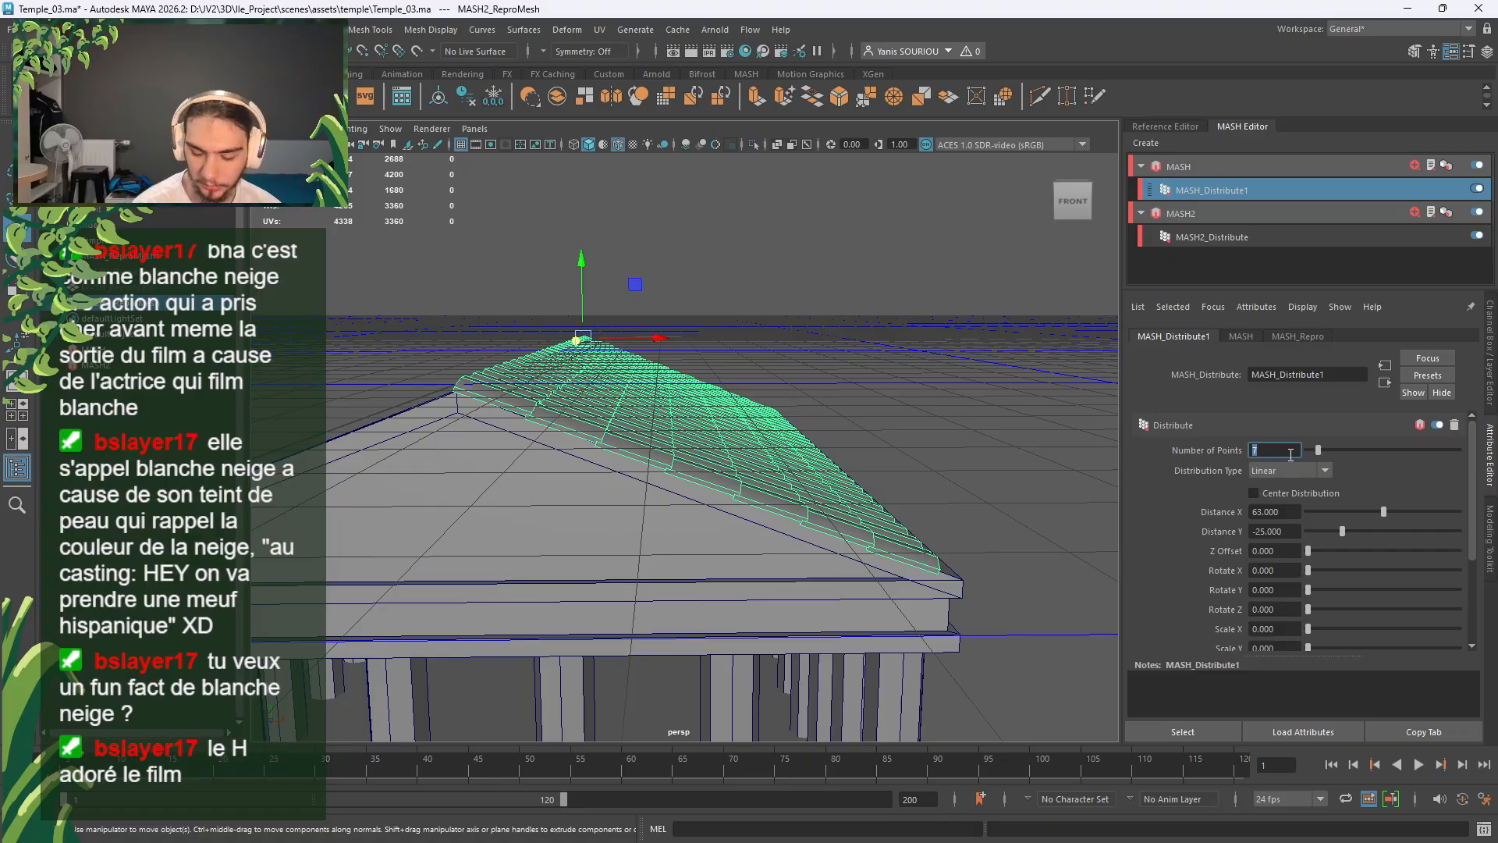
pyautogui.write('6')
pyautogui.press('Return')
pyautogui.write('7')
pyautogui.press('Return')
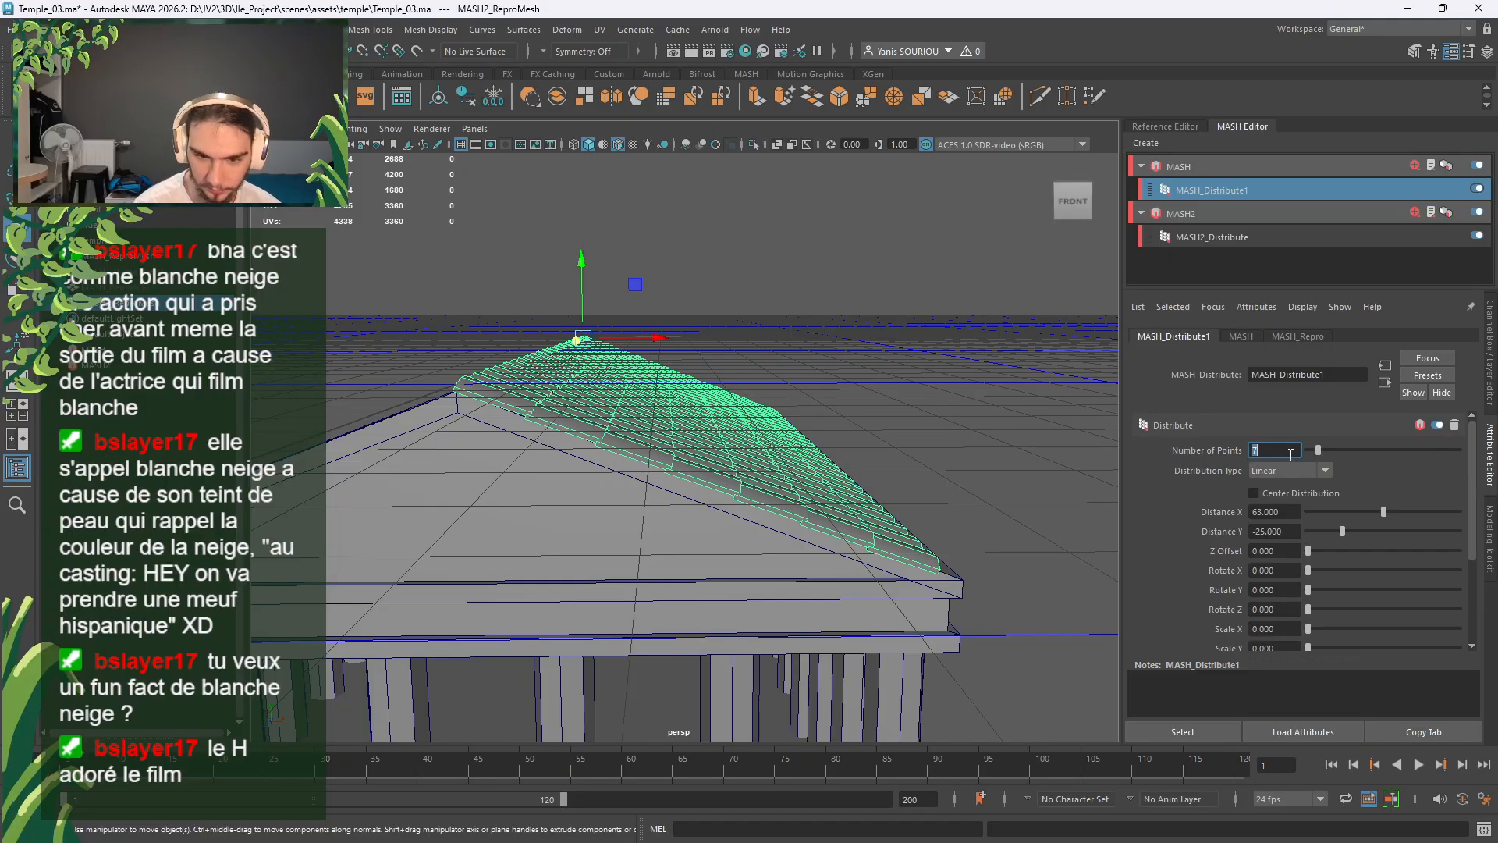
# Step: Duplicate the tiled slope mesh and raise the copy about 109 units above the temple
pyautogui.click(888, 431)
pyautogui.keyDown('alt'); pyautogui.moveTo(888, 432); pyautogui.dragTo(781, 437); pyautogui.keyUp('alt')
pyautogui.click(651, 353)
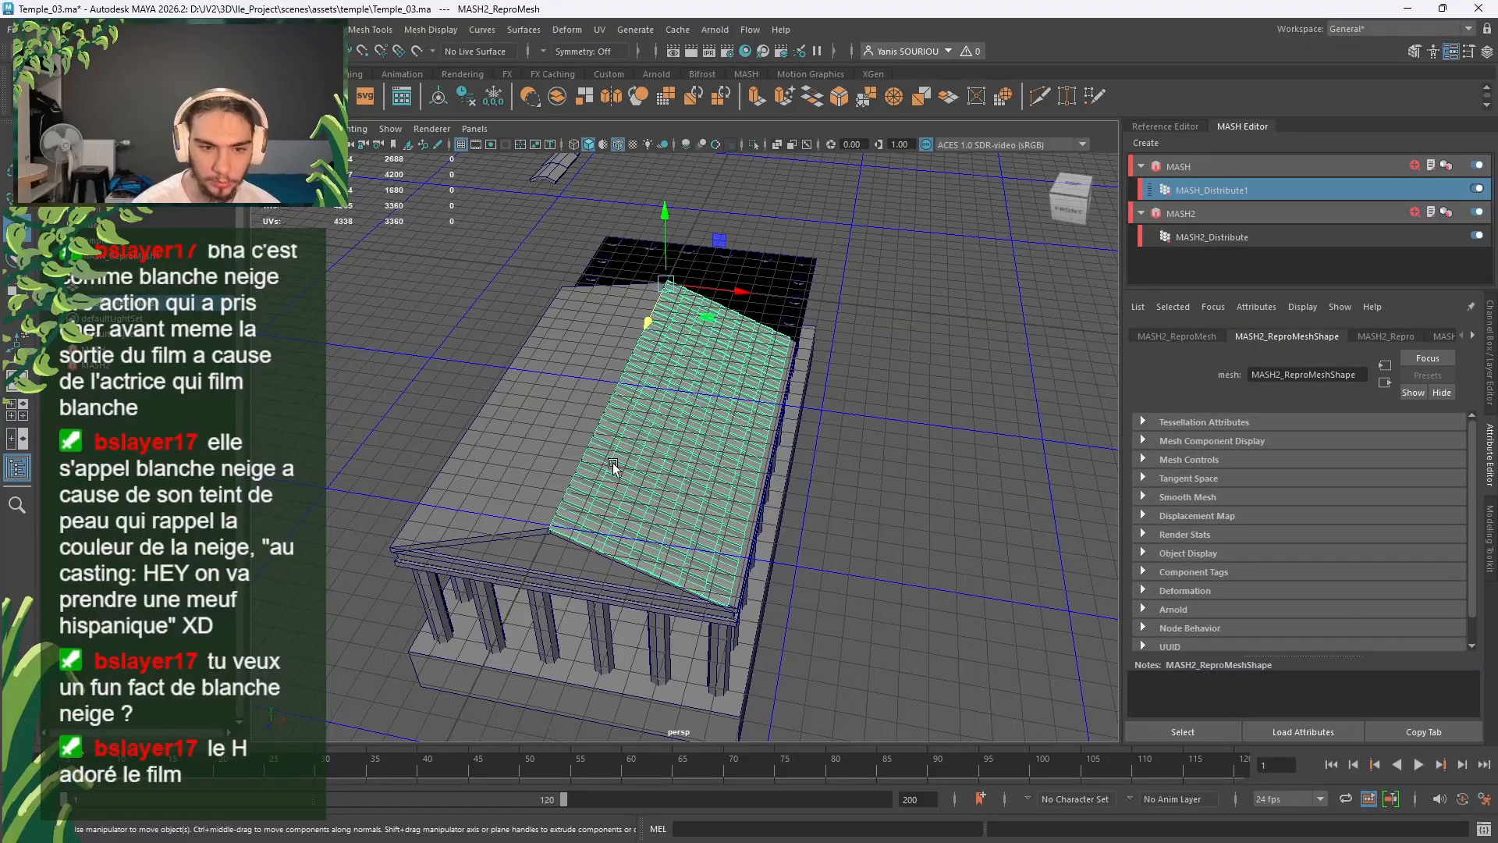
pyautogui.hotkey('ctrl', 'd')
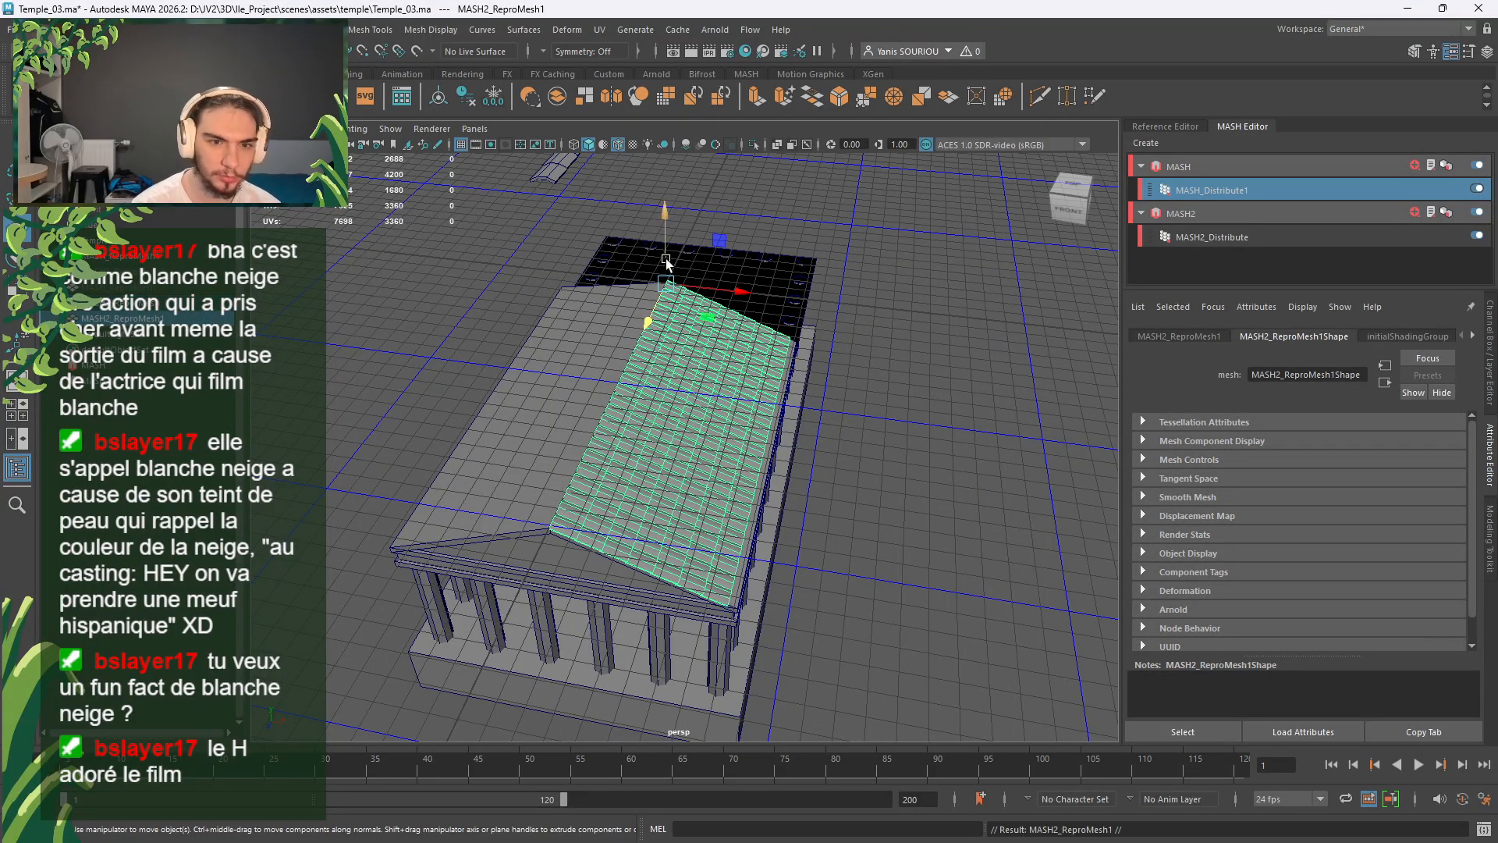
pyautogui.moveTo(665, 257); pyautogui.dragTo(681, 60)
pyautogui.scroll(-5, 576, 462)
pyautogui.keyDown('alt'); pyautogui.moveTo(576, 462); pyautogui.dragTo(793, 447); pyautogui.keyUp('alt')
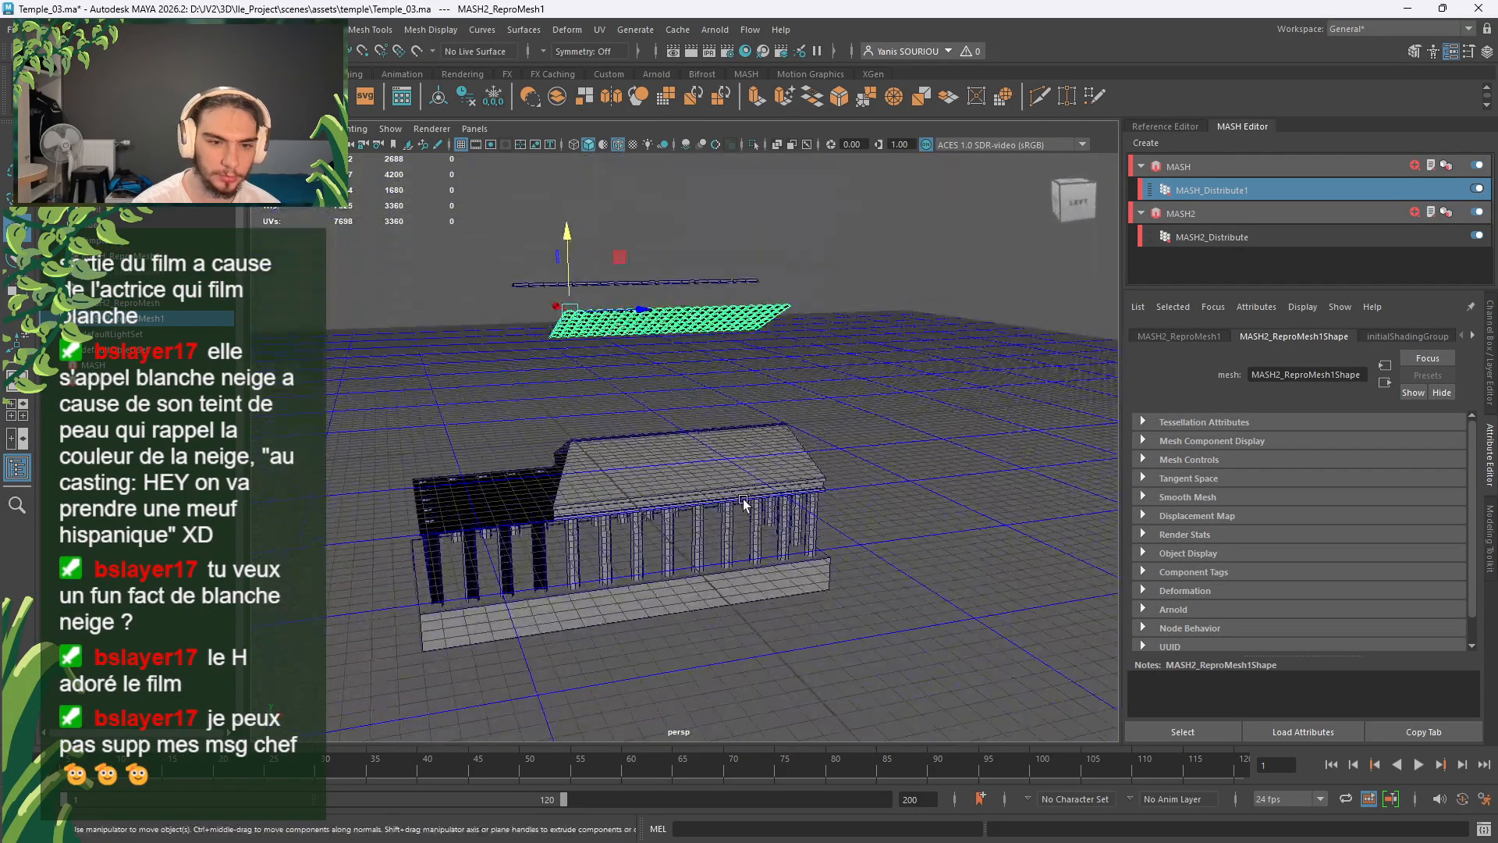
# Step: Return the Temple mesh to the origin by setting its Translate Y and Translate Z to 0
pyautogui.click(739, 497)
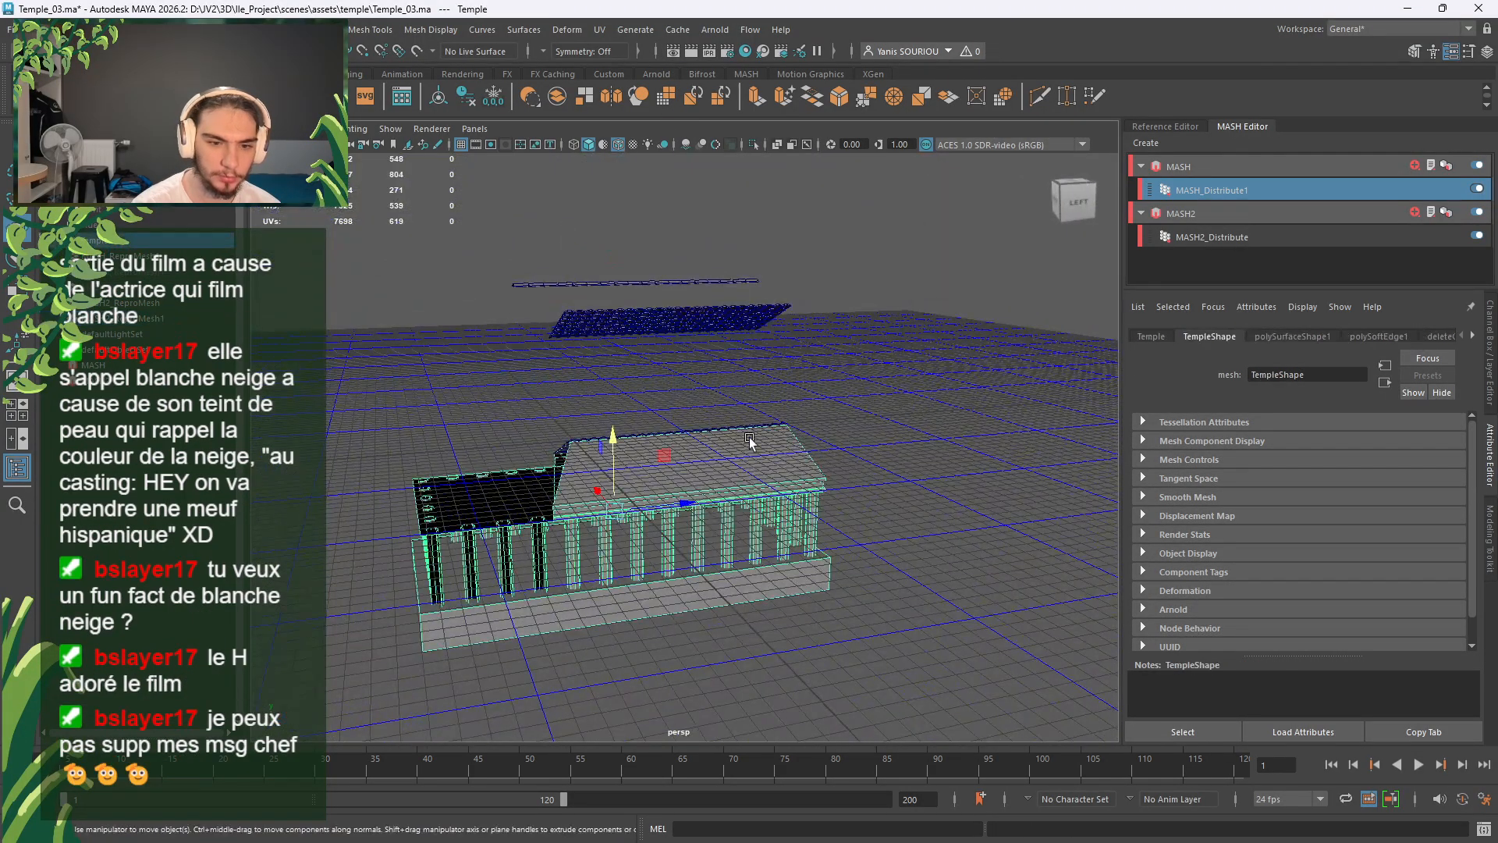
pyautogui.click(1490, 406)
pyautogui.doubleClick(1439, 444)
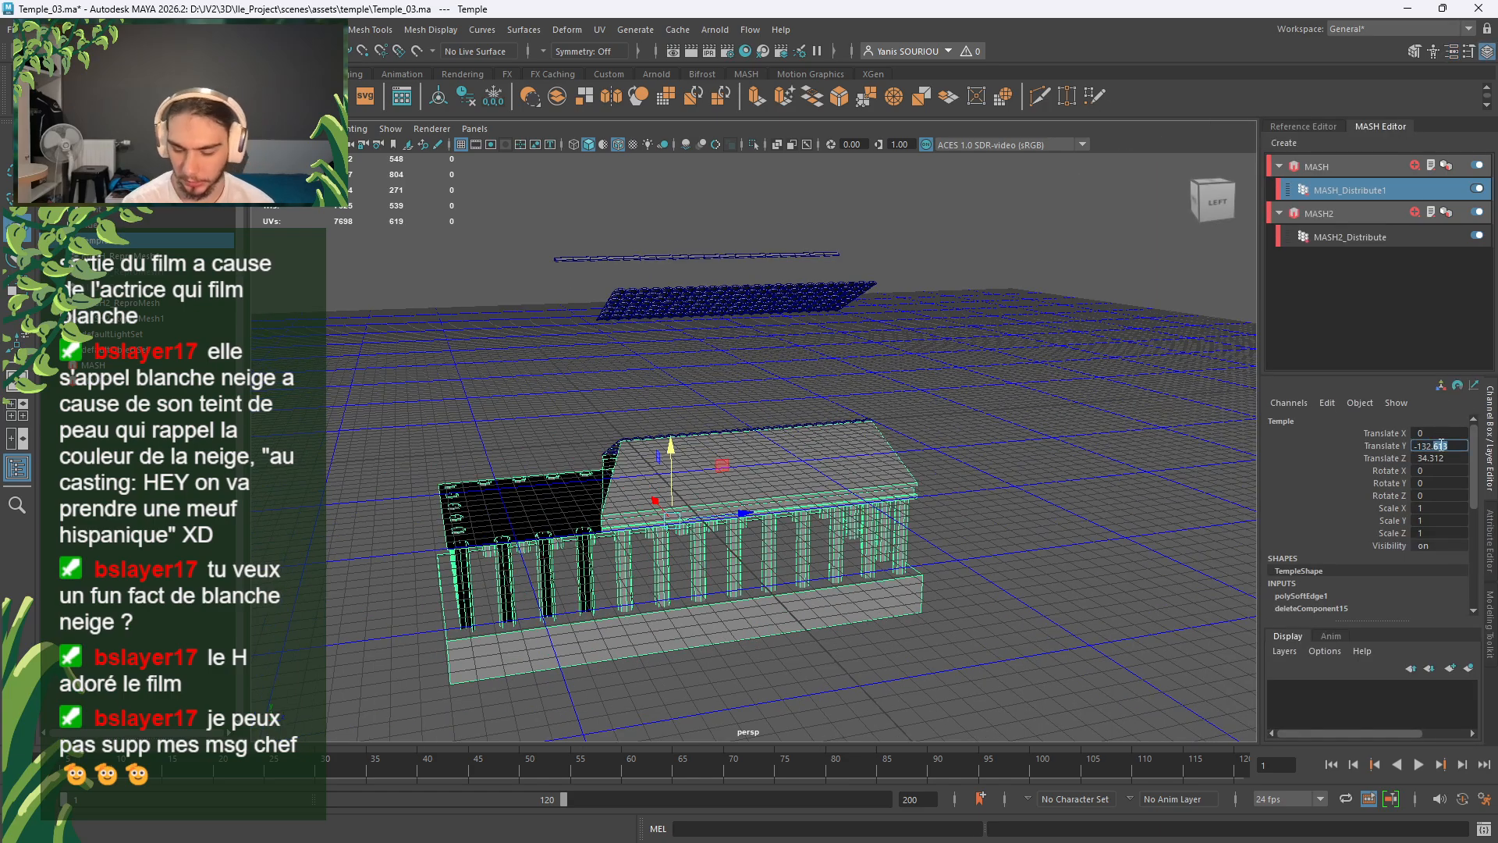
pyautogui.write('0')
pyautogui.press('Return')
pyautogui.doubleClick(1436, 457)
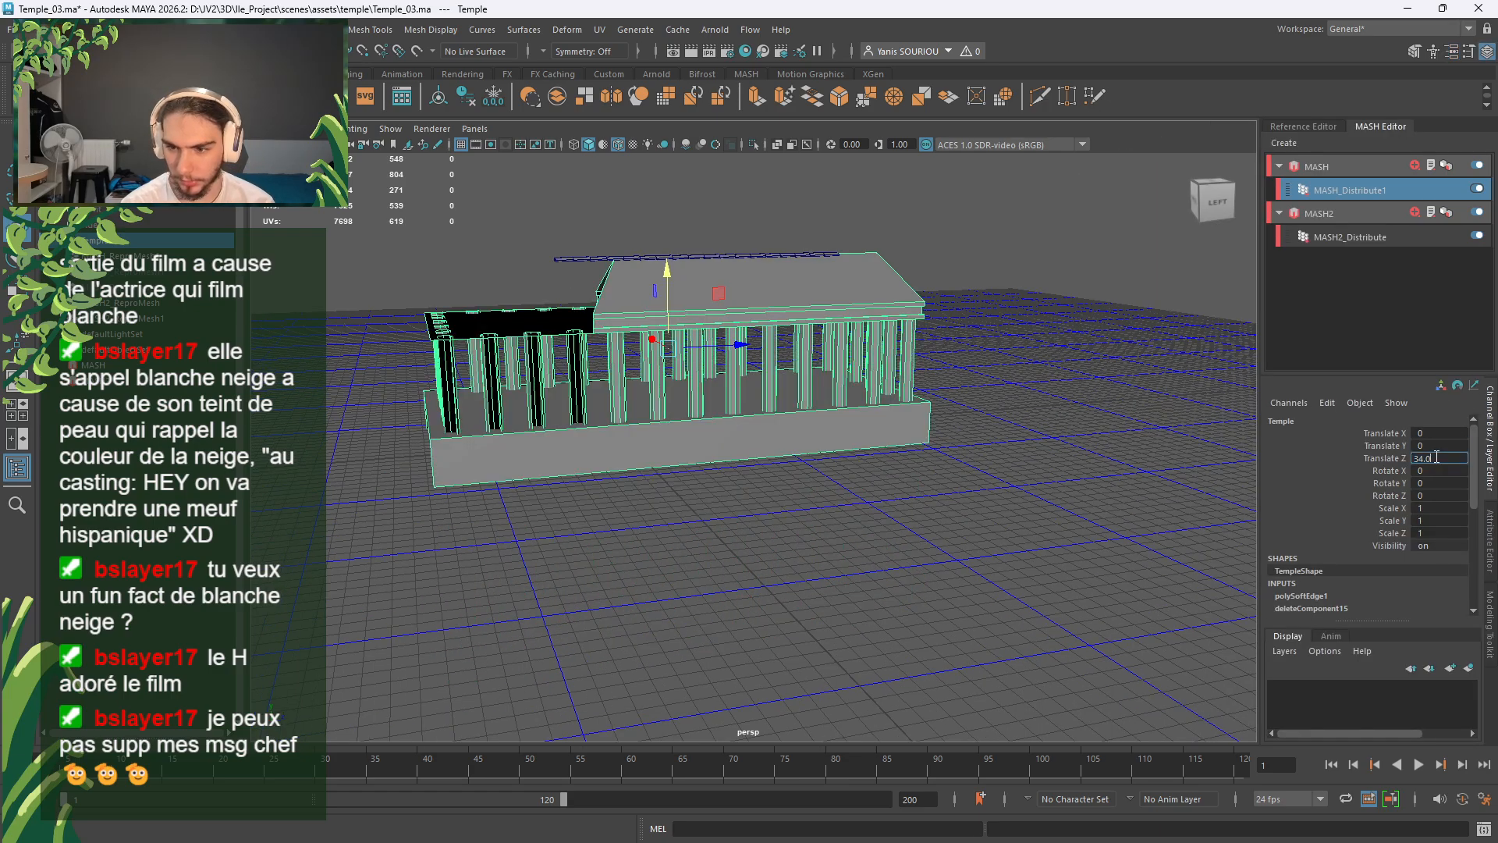
pyautogui.press('Return')
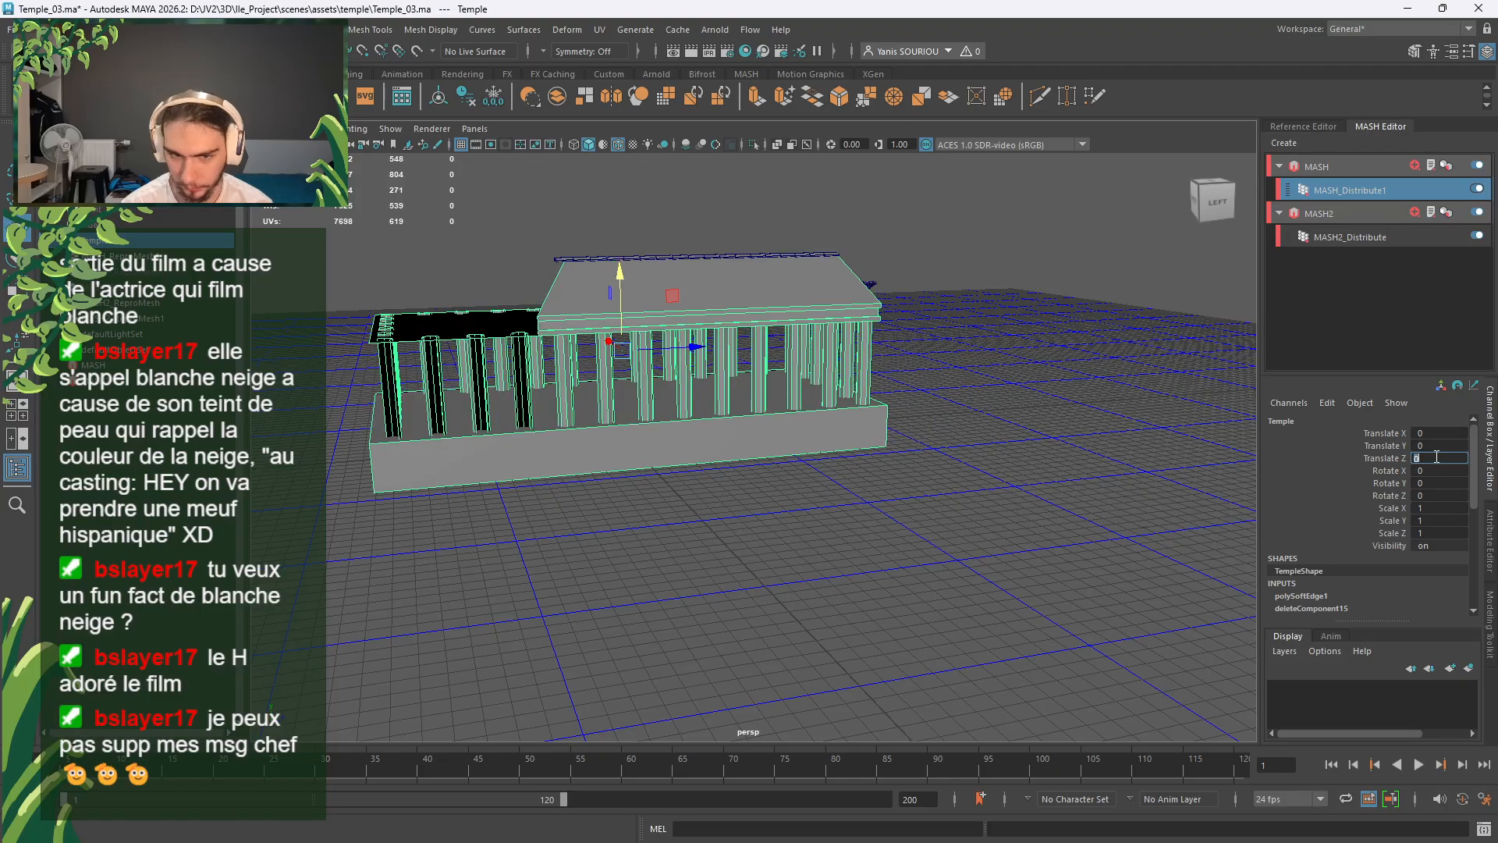
# Step: Raise the duplicated tile slope onto the temple roof, to a Translate Y of about 131.7
pyautogui.click(1138, 460)
pyautogui.keyDown('alt'); pyautogui.moveTo(928, 465); pyautogui.dragTo(717, 456); pyautogui.keyUp('alt')
pyautogui.click(717, 456)
pyautogui.scroll(2, 717, 456)
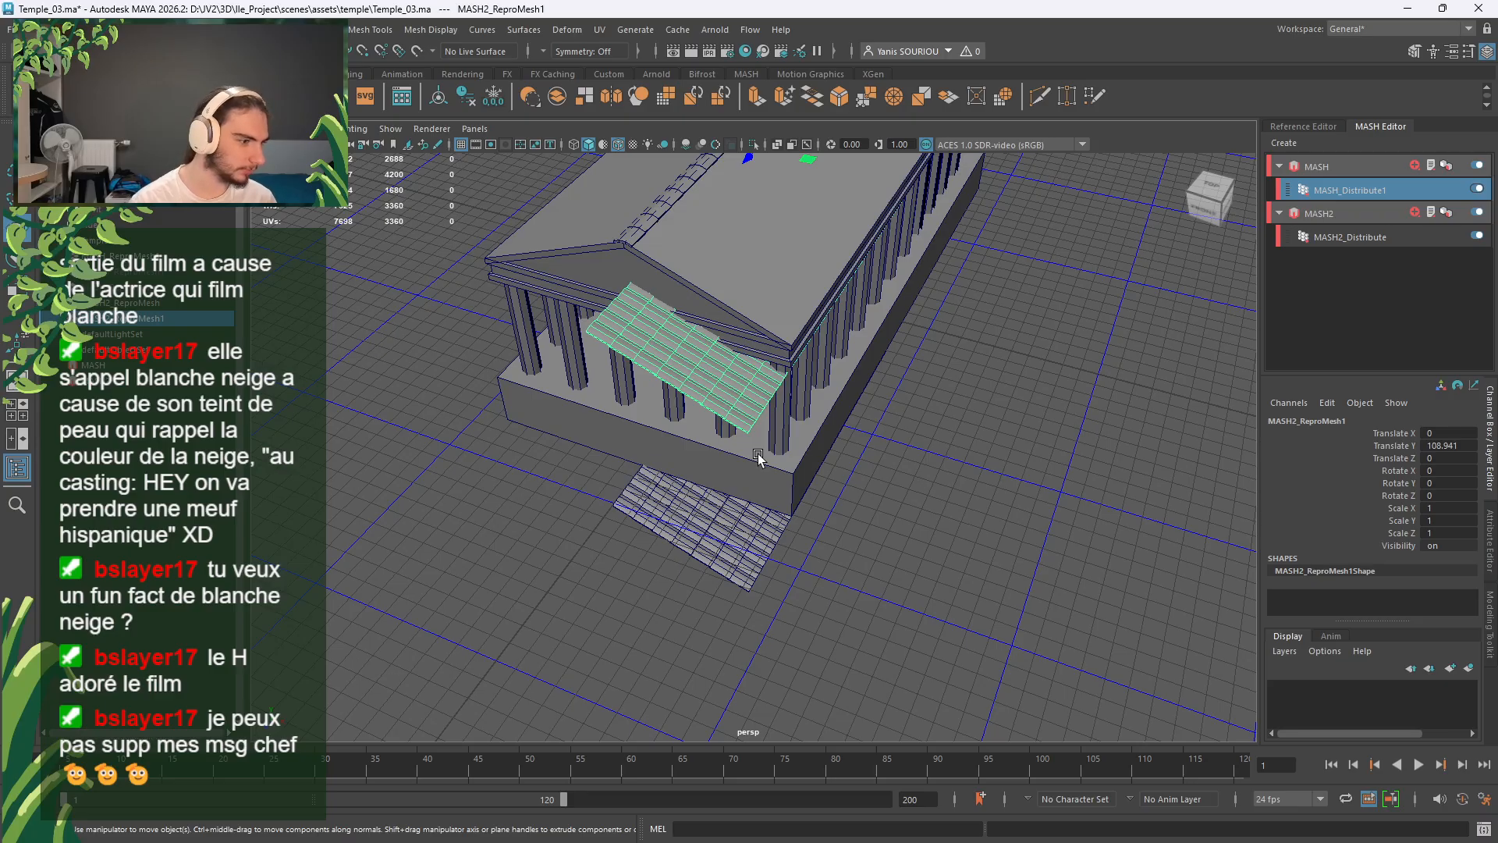
pyautogui.scroll(-2, 758, 457)
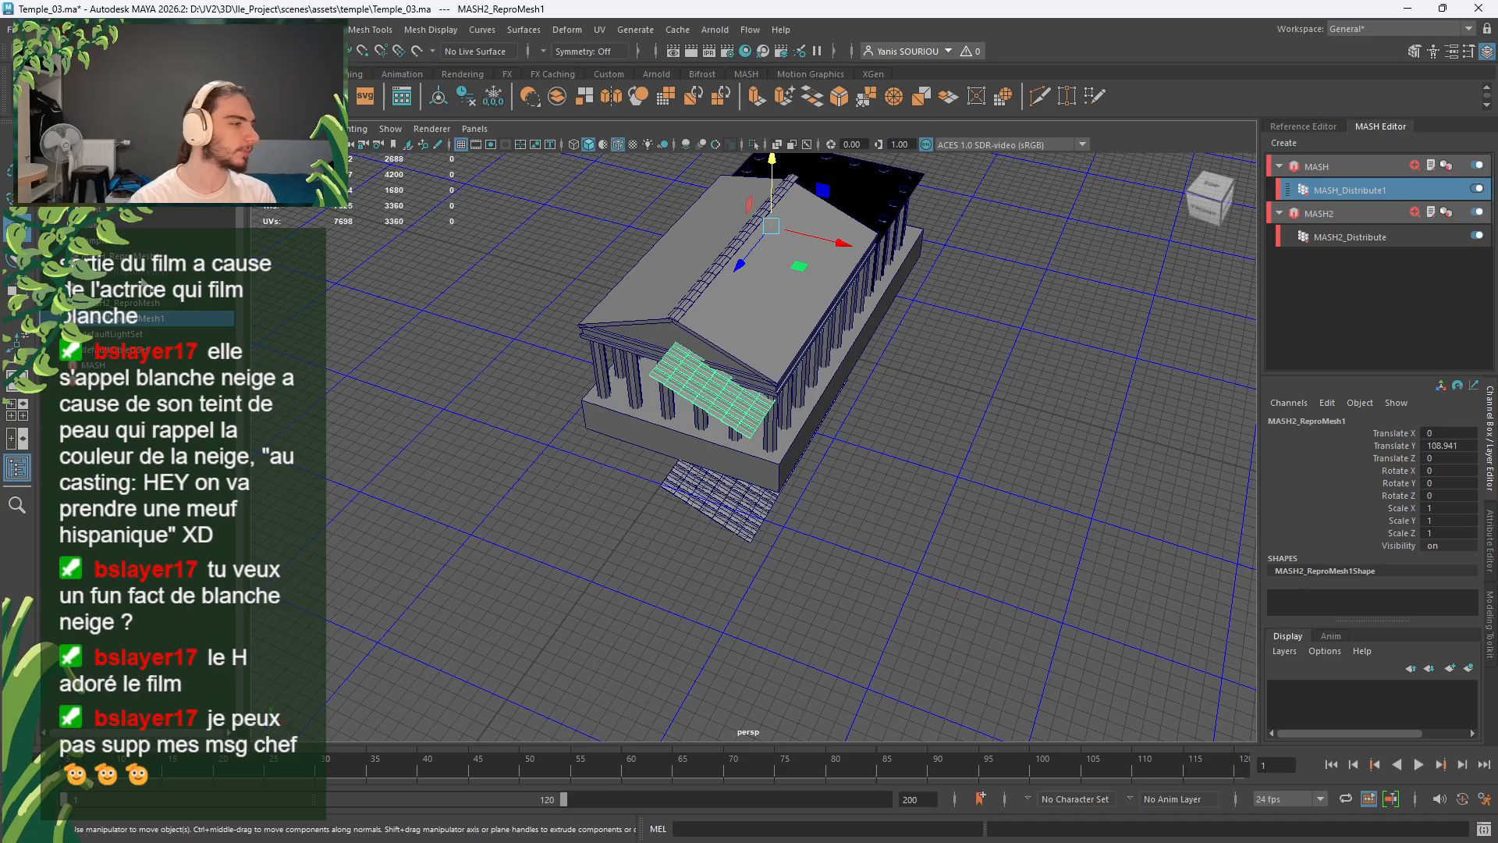
pyautogui.keyDown('alt'); pyautogui.moveTo(530, 298); pyautogui.dragTo(470, 393, button='middle'); pyautogui.keyUp('alt')
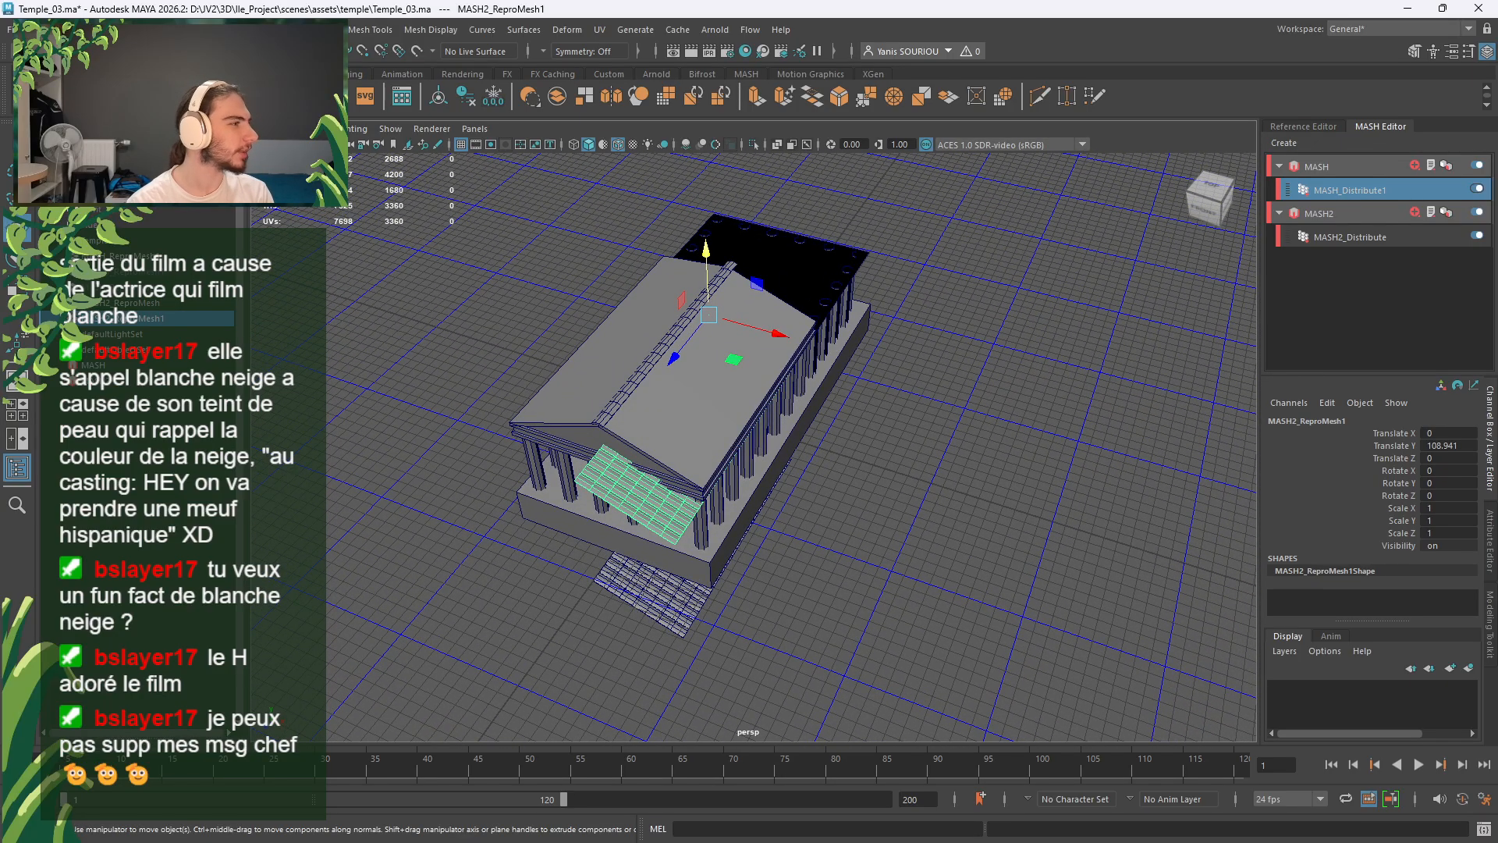
pyautogui.keyDown('alt'); pyautogui.moveTo(396, 501); pyautogui.dragTo(591, 518); pyautogui.keyUp('alt')
pyautogui.scroll(4, 566, 517)
pyautogui.scroll(4, 600, 494)
pyautogui.moveTo(508, 282); pyautogui.dragTo(537, 207)
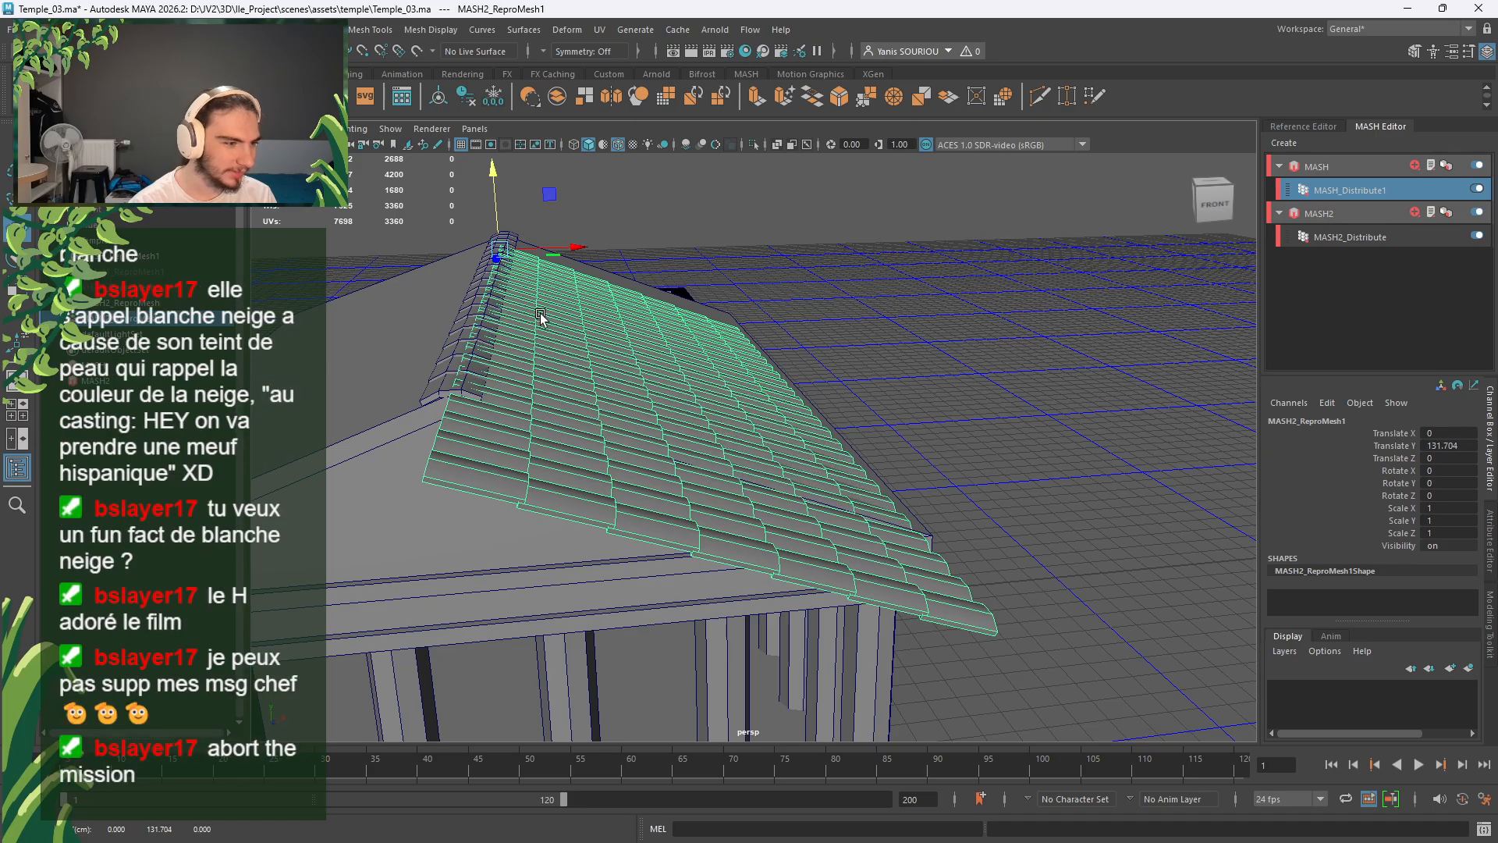
# Step: Align the duplicated tile slope with the roof at about -34.2 in Translate Z and 3.5 in Translate X
pyautogui.keyDown('alt'); pyautogui.moveTo(544, 358); pyautogui.dragTo(630, 368); pyautogui.keyUp('alt')
pyautogui.moveTo(538, 323); pyautogui.dragTo(461, 291)
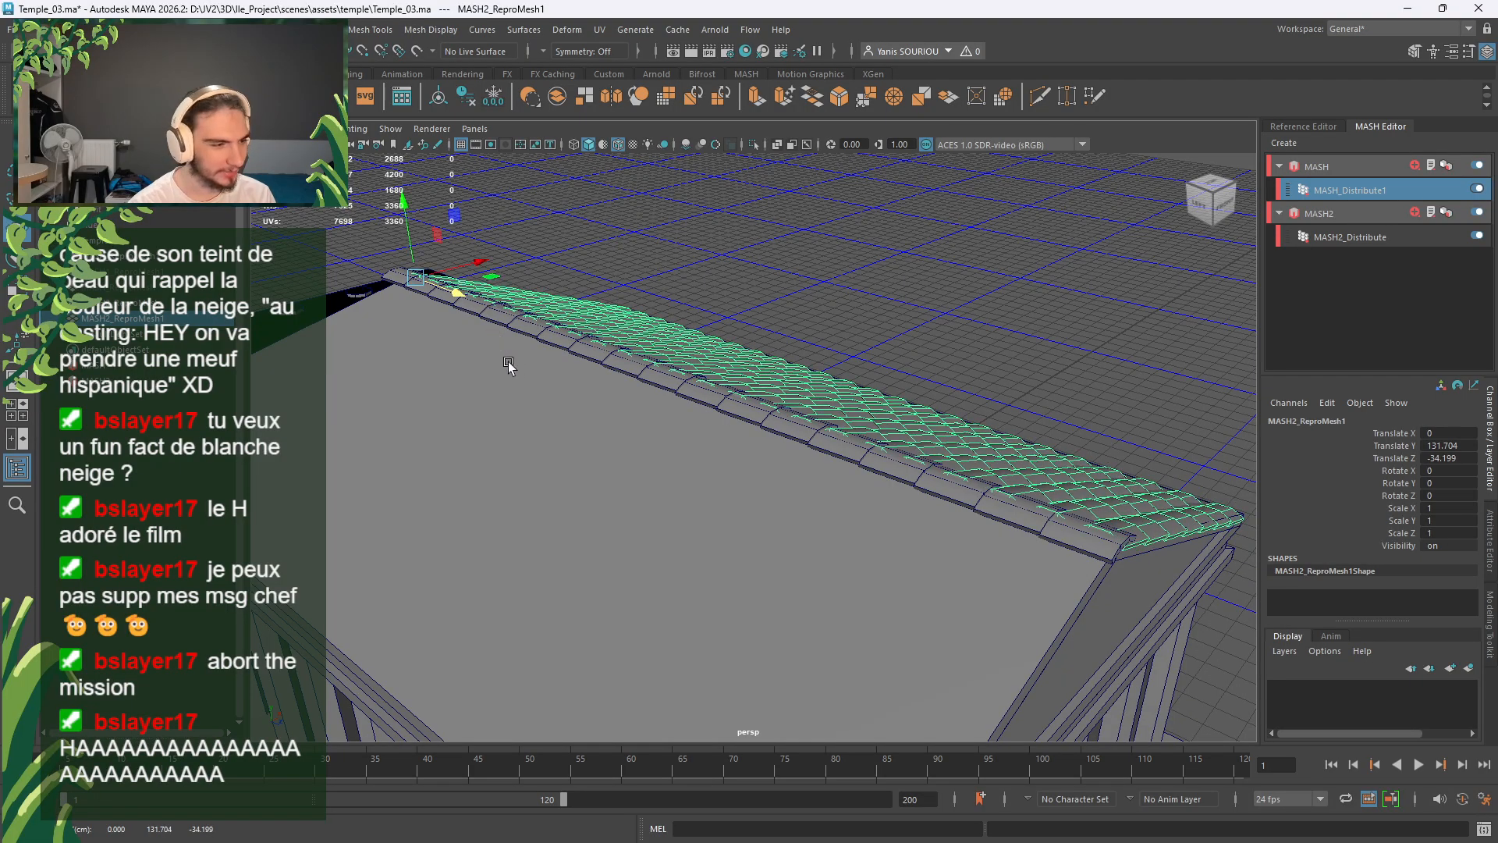
pyautogui.keyDown('alt'); pyautogui.moveTo(507, 366); pyautogui.dragTo(503, 330); pyautogui.keyUp('alt')
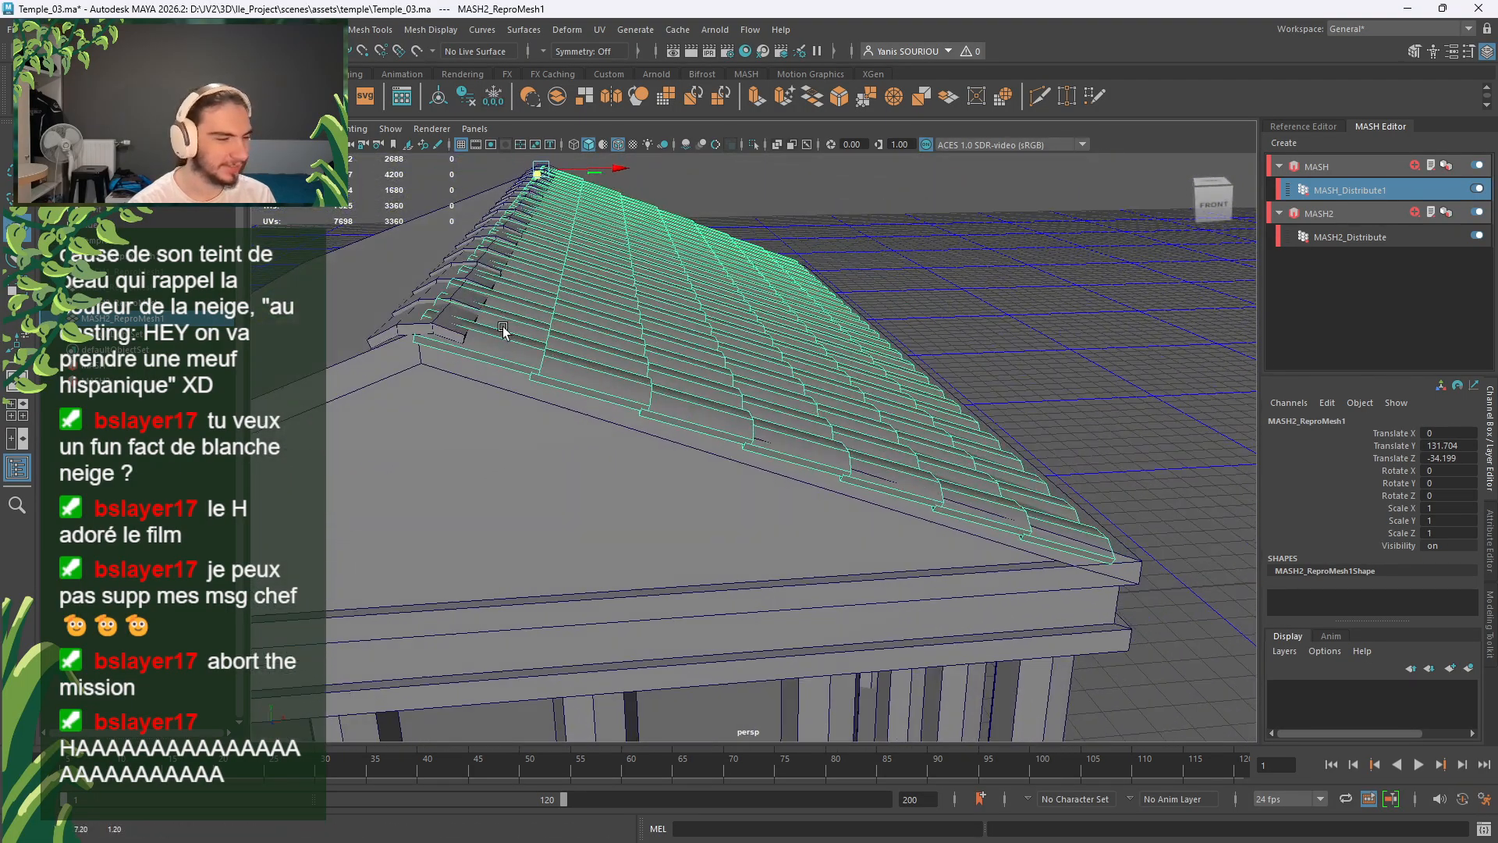
pyautogui.moveTo(598, 168); pyautogui.dragTo(617, 167)
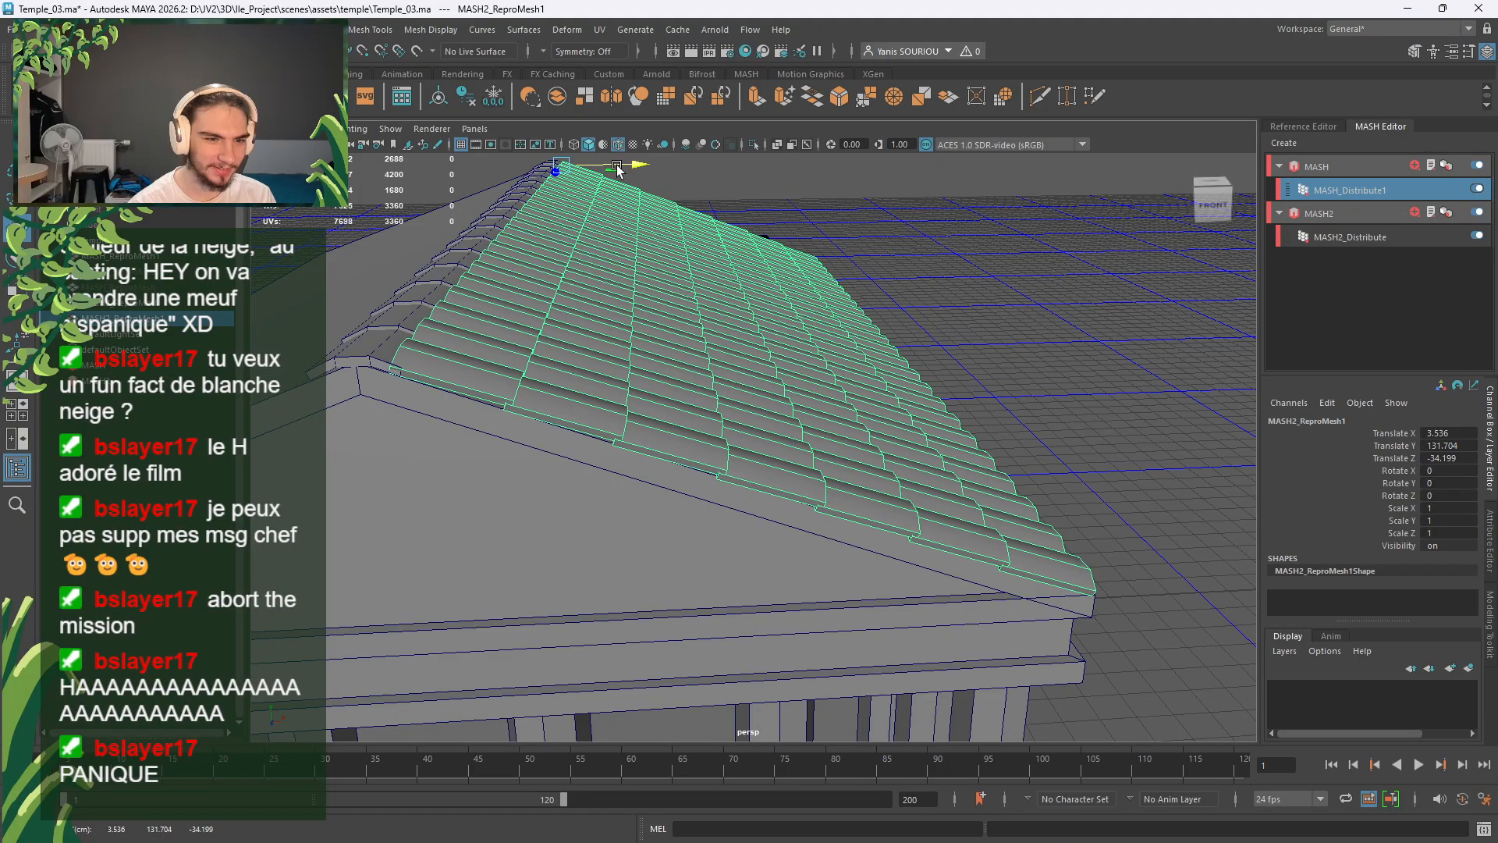
# Step: Lower the duplicated tile slope slightly beneath the ridge tiles, to a Translate Y of about 129.9
pyautogui.keyDown('alt'); pyautogui.moveTo(589, 316); pyautogui.dragTo(458, 467); pyautogui.keyUp('alt')
pyautogui.keyDown('alt'); pyautogui.moveTo(790, 437); pyautogui.dragTo(710, 429); pyautogui.keyUp('alt')
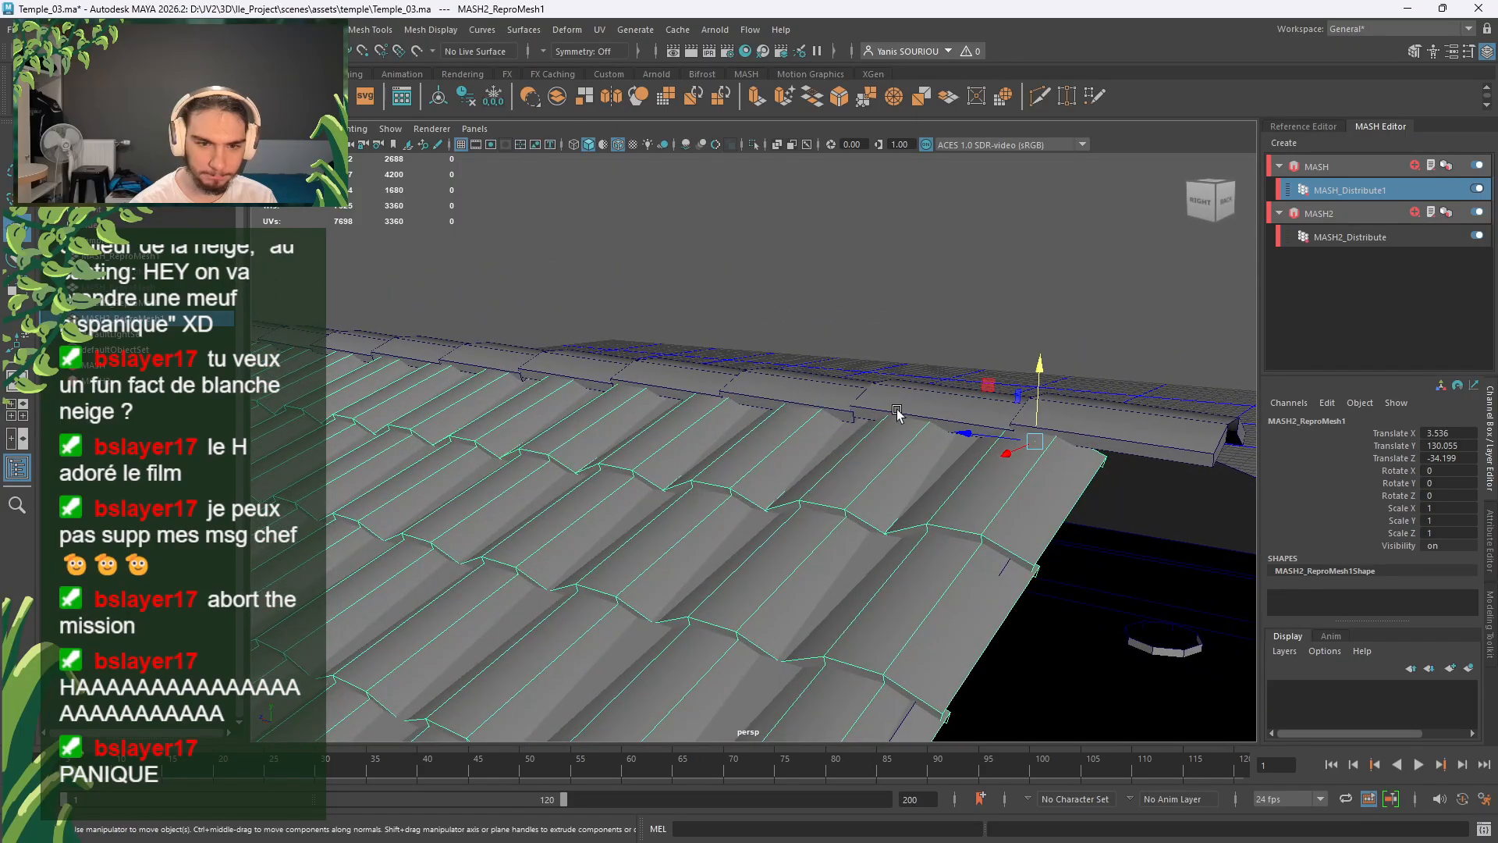
pyautogui.keyDown('alt'); pyautogui.moveTo(897, 414); pyautogui.dragTo(847, 379); pyautogui.keyUp('alt')
pyautogui.scroll(-5, 592, 528)
pyautogui.keyDown('alt'); pyautogui.moveTo(592, 528); pyautogui.dragTo(637, 546); pyautogui.keyUp('alt')
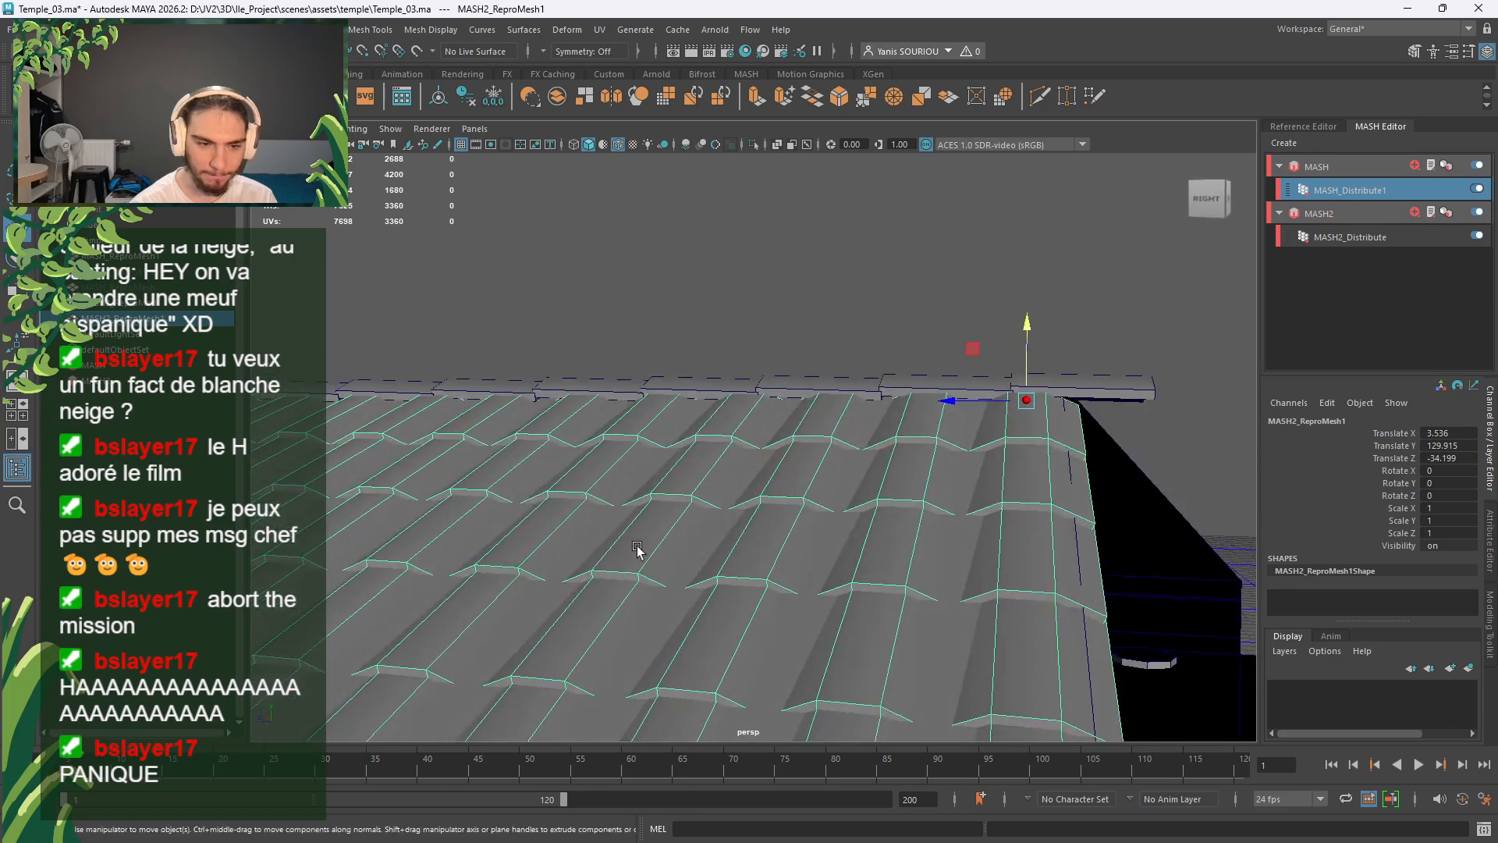
# Step: Raise the duplicated tile slope slightly so it clears the roof surface, to a Translate Y of about 130.1
pyautogui.scroll(-5, 637, 546)
pyautogui.keyDown('alt'); pyautogui.moveTo(637, 546); pyautogui.dragTo(705, 428, button='middle'); pyautogui.keyUp('alt')
pyautogui.scroll(5, 710, 432)
pyautogui.keyDown('alt'); pyautogui.moveTo(716, 435); pyautogui.dragTo(581, 442); pyautogui.keyUp('alt')
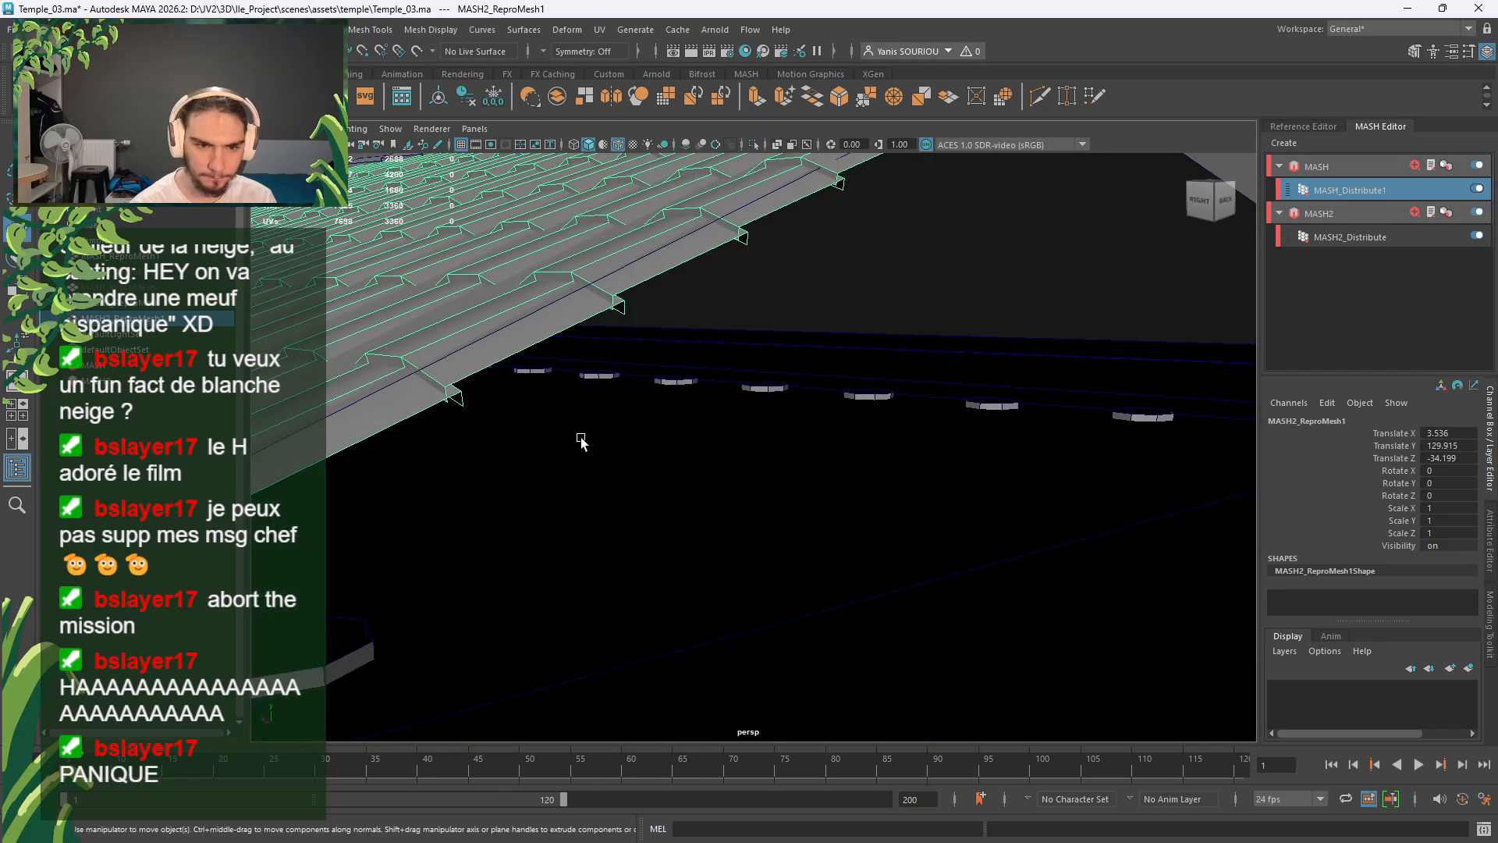
pyautogui.scroll(-5, 582, 442)
pyautogui.keyDown('alt'); pyautogui.moveTo(581, 442); pyautogui.dragTo(742, 372, button='middle'); pyautogui.keyUp('alt')
pyautogui.keyDown('alt'); pyautogui.moveTo(742, 371); pyautogui.dragTo(655, 430); pyautogui.keyUp('alt')
pyautogui.scroll(-4, 578, 399)
pyautogui.scroll(5, 642, 388)
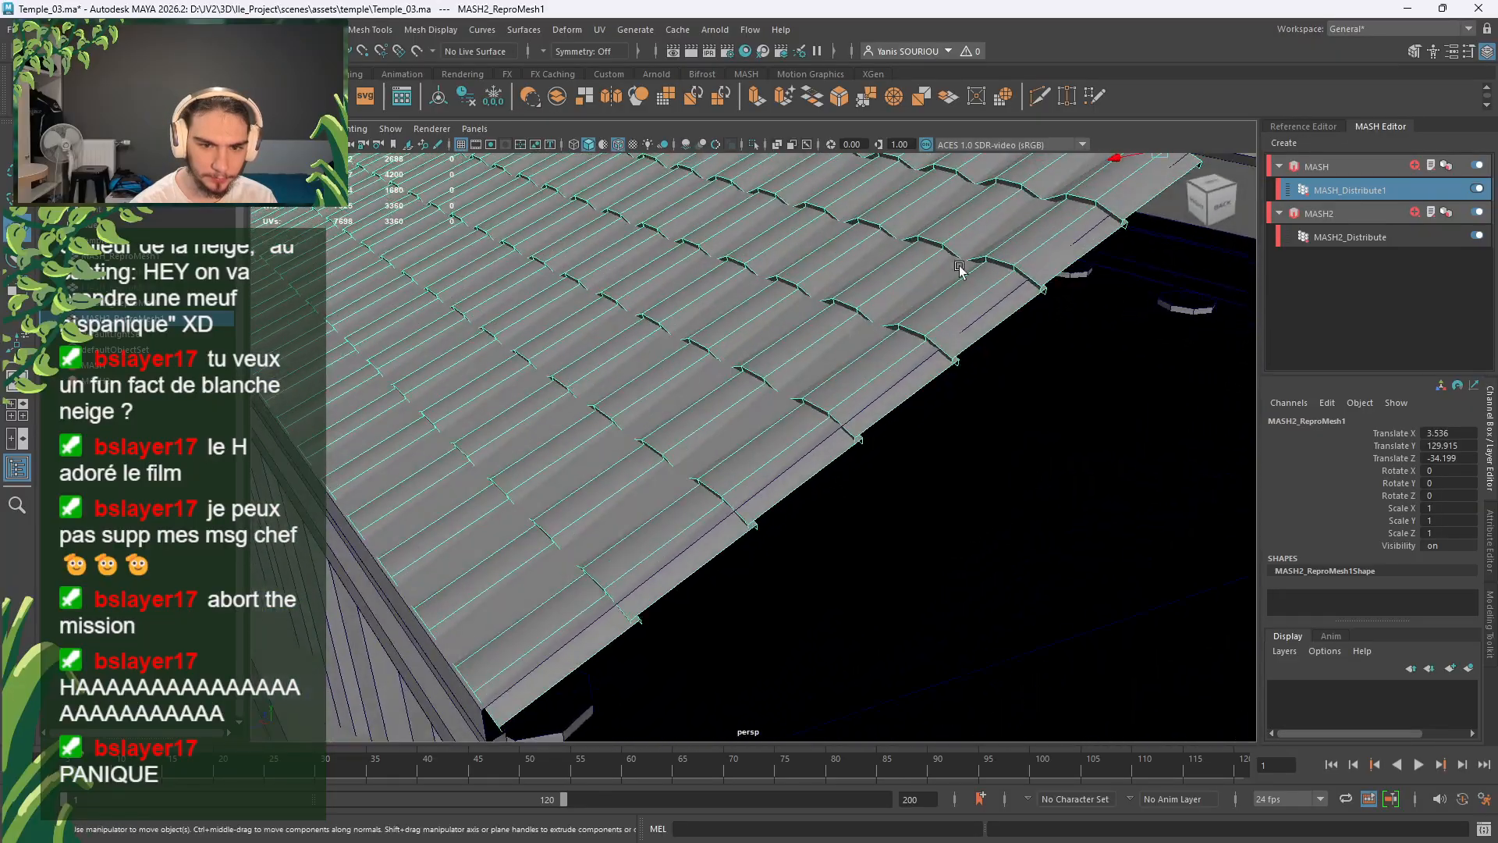
pyautogui.keyDown('alt'); pyautogui.moveTo(1049, 241); pyautogui.dragTo(909, 300, button='middle'); pyautogui.keyUp('alt')
pyautogui.moveTo(1037, 164); pyautogui.dragTo(1034, 162)
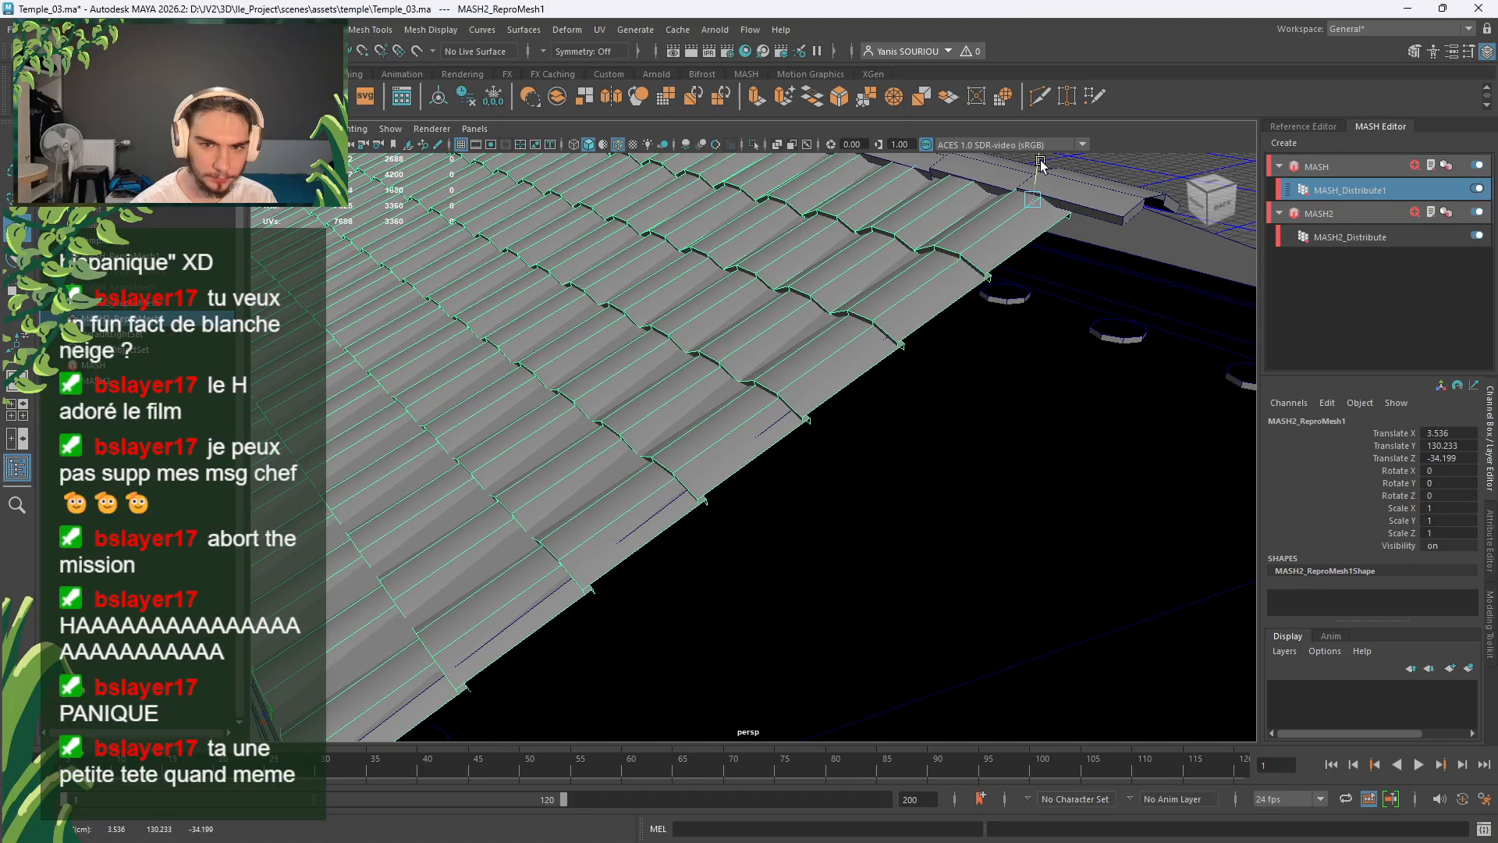
pyautogui.moveTo(1036, 162); pyautogui.dragTo(1046, 161)
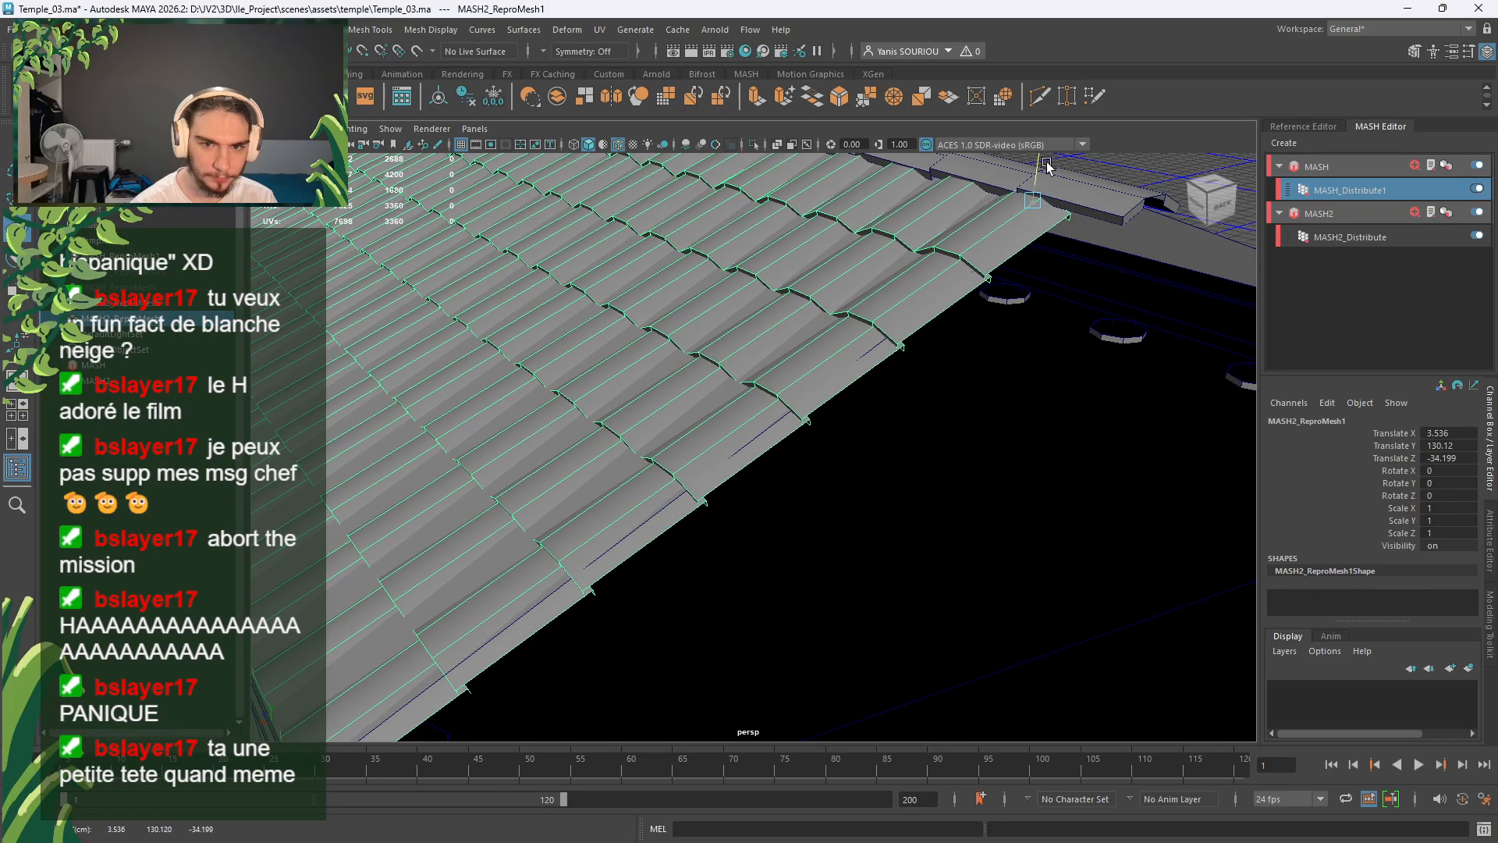
# Step: Examine how the duplicated tile slope sits on the roof, from above and from the front gable
pyautogui.scroll(-2, 854, 248)
pyautogui.keyDown('alt'); pyautogui.moveTo(855, 248); pyautogui.dragTo(899, 273); pyautogui.keyUp('alt')
pyautogui.scroll(-5, 831, 287)
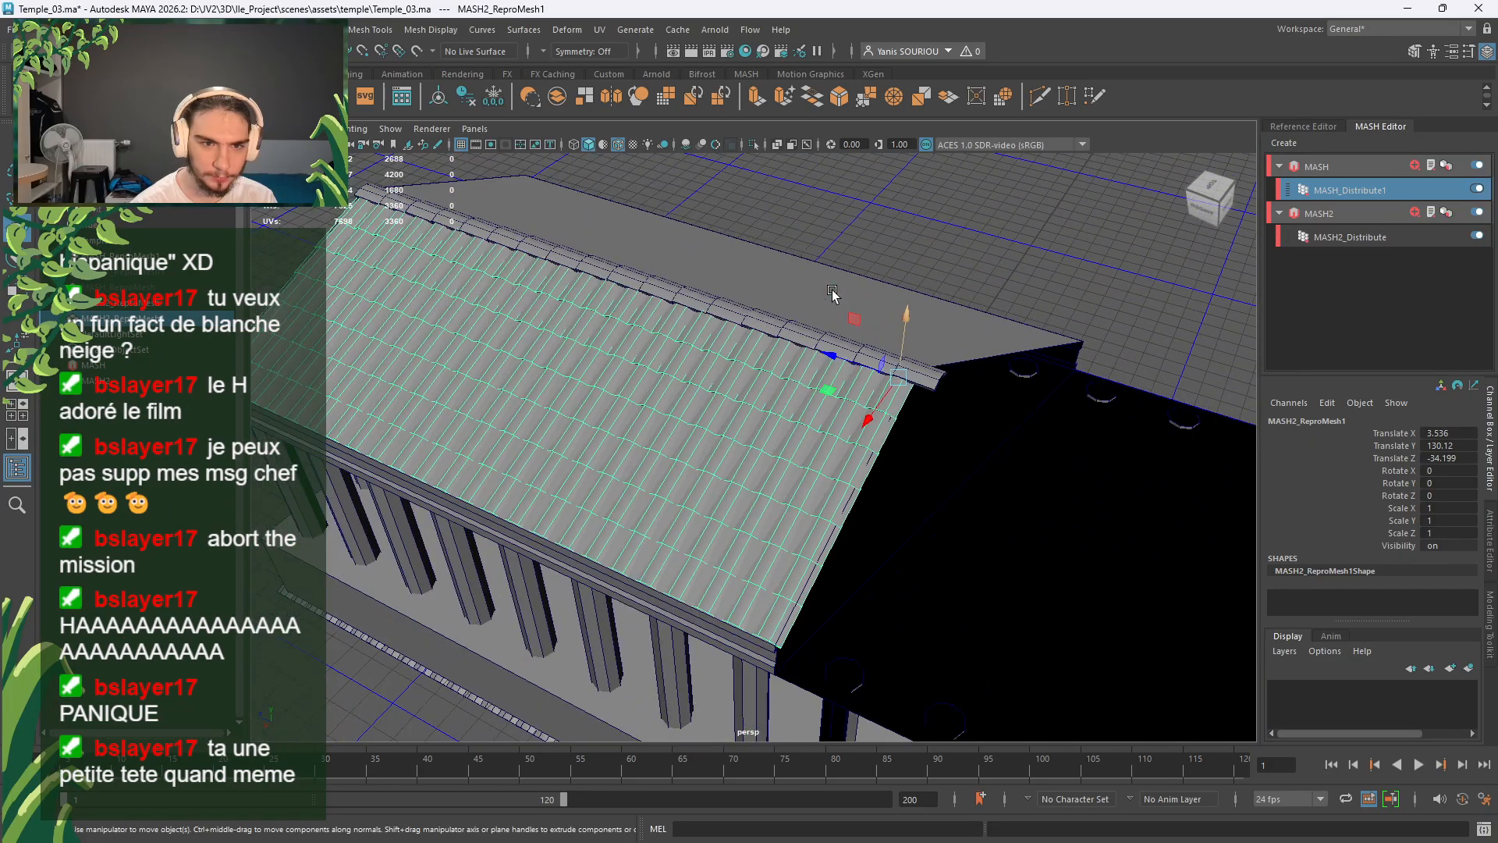
pyautogui.keyDown('alt'); pyautogui.moveTo(725, 345); pyautogui.dragTo(881, 306); pyautogui.keyUp('alt')
pyautogui.scroll(1, 868, 309)
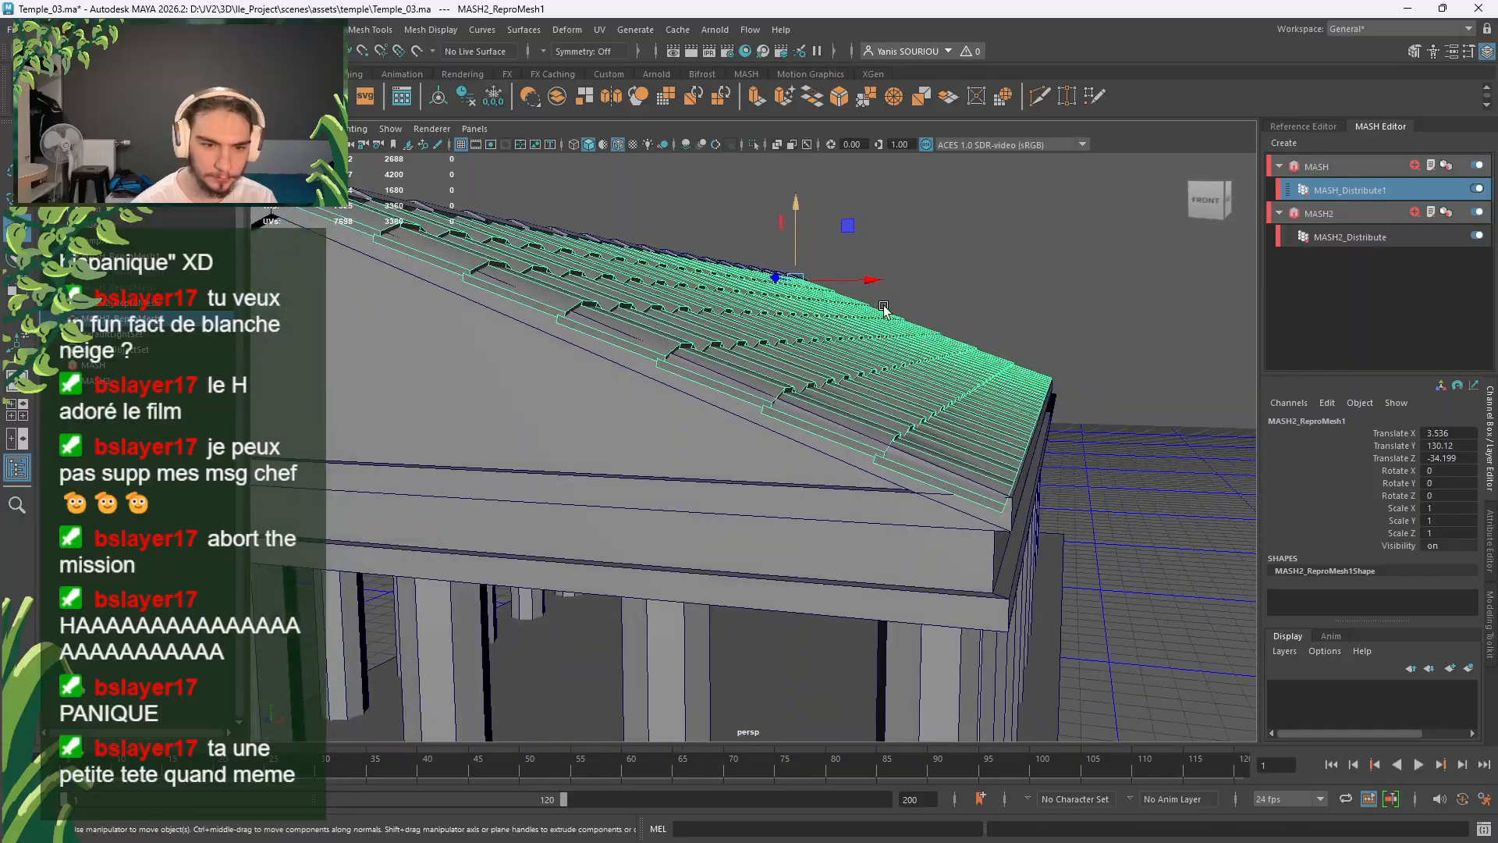
pyautogui.scroll(4, 773, 373)
pyautogui.keyDown('alt'); pyautogui.moveTo(772, 373); pyautogui.dragTo(796, 444); pyautogui.keyUp('alt')
pyautogui.scroll(-2, 738, 381)
pyautogui.scroll(3, 854, 360)
pyautogui.scroll(4, 578, 396)
# Step: Raise the row of ridge tiles above the tile slope, to a Translate Y of about 132.4
pyautogui.moveTo(855, 370); pyautogui.dragTo(817, 343)
pyautogui.click(920, 359)
pyautogui.scroll(-5, 906, 343)
pyautogui.scroll(2, 817, 344)
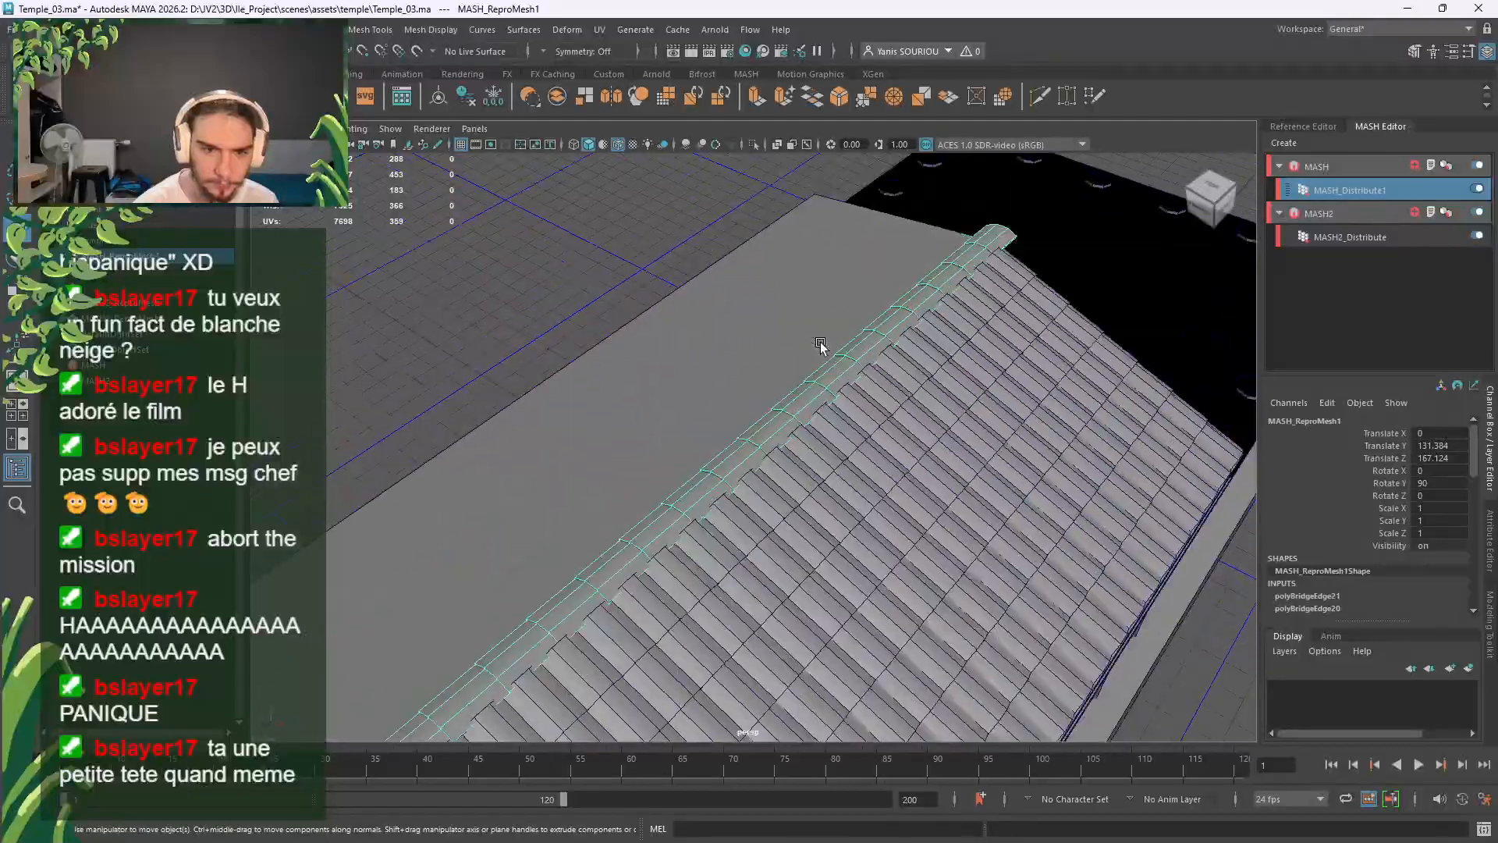
pyautogui.keyDown('alt'); pyautogui.moveTo(814, 455); pyautogui.dragTo(863, 411); pyautogui.keyUp('alt')
pyautogui.scroll(-5, 863, 411)
pyautogui.keyDown('alt'); pyautogui.moveTo(725, 566); pyautogui.dragTo(751, 533); pyautogui.keyUp('alt')
pyautogui.scroll(3, 746, 521)
pyautogui.scroll(4, 751, 529)
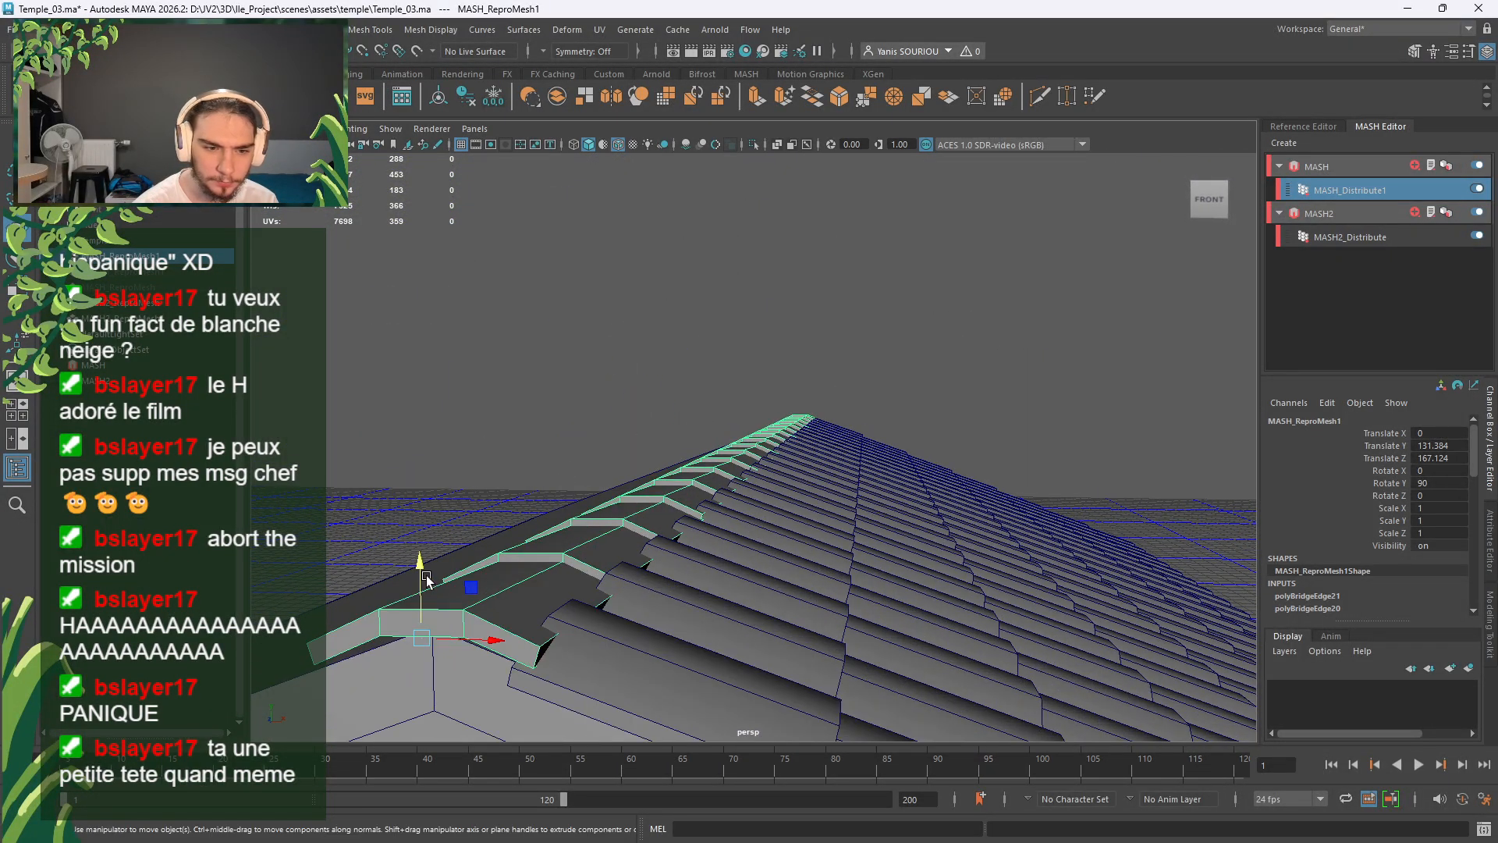
pyautogui.moveTo(426, 579); pyautogui.dragTo(452, 545)
# Step: Inspect the gap between the ridge tiles and the gable peak from the front, and clear the selection
pyautogui.keyDown('alt'); pyautogui.moveTo(607, 594); pyautogui.dragTo(641, 560); pyautogui.keyUp('alt')
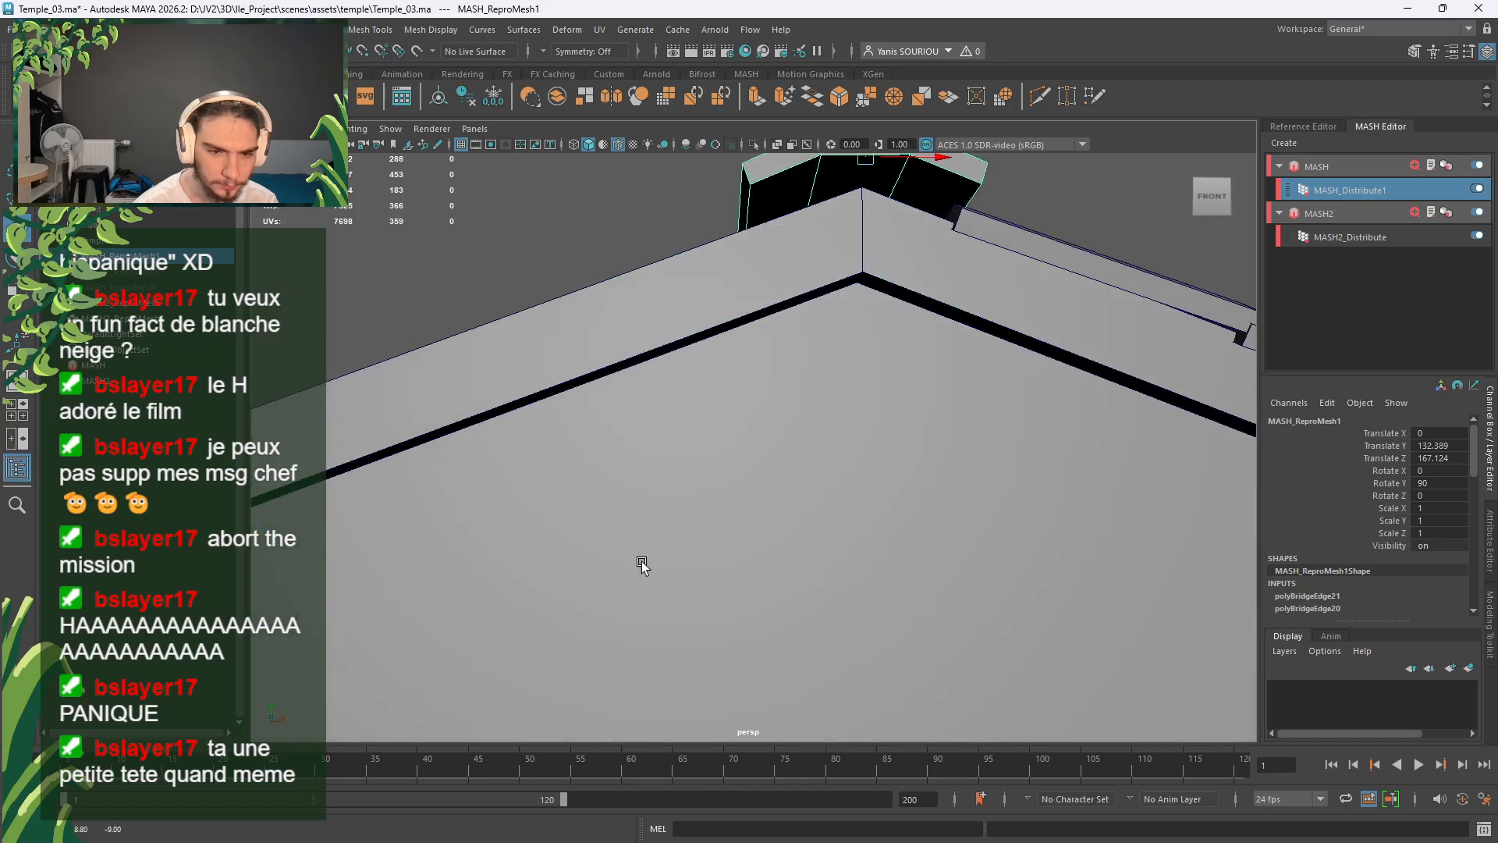
pyautogui.scroll(-8, 641, 560)
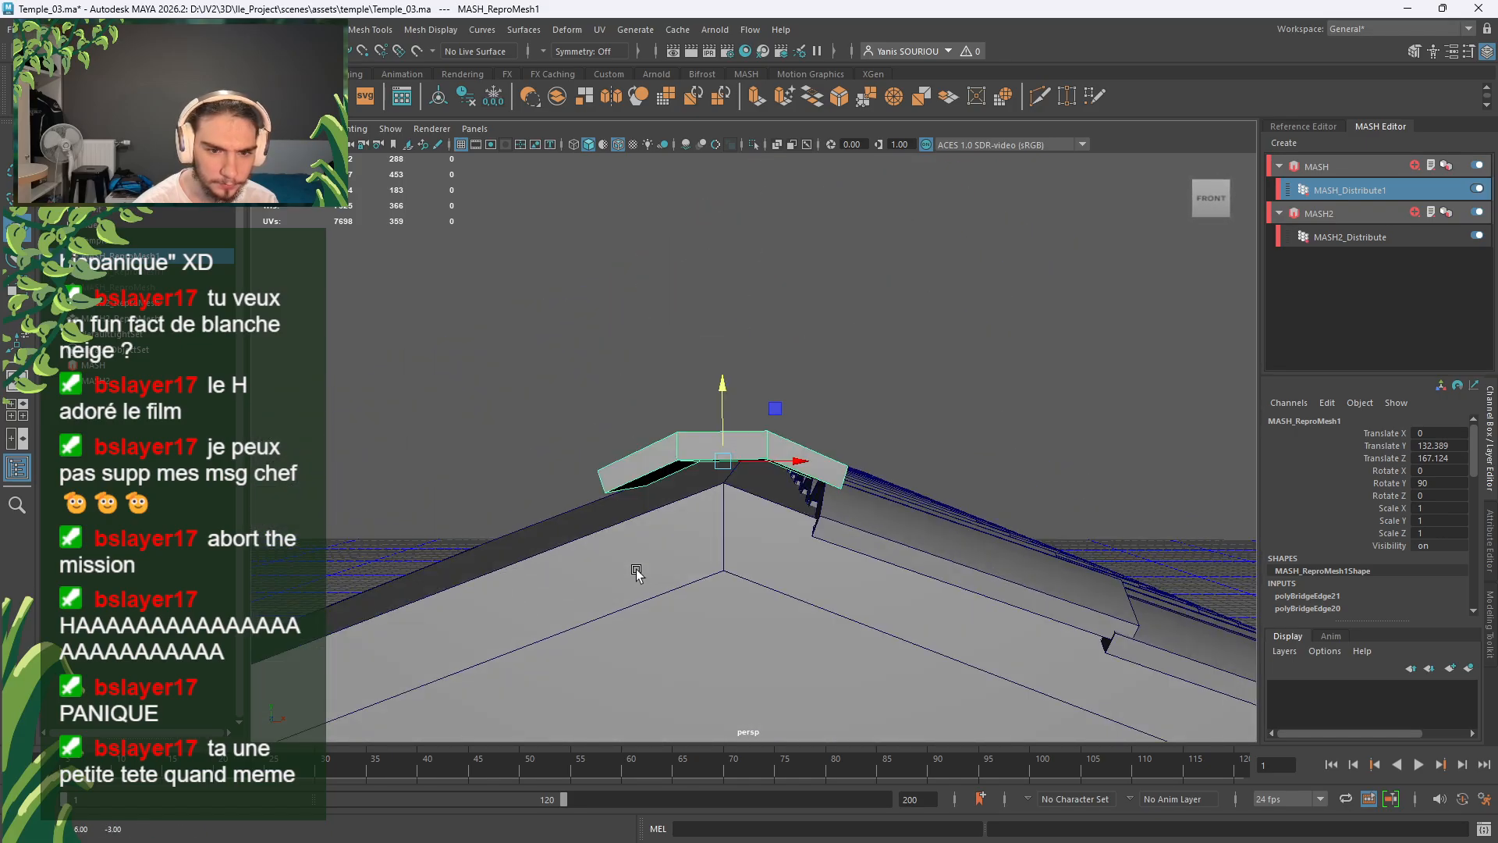
pyautogui.scroll(10, 636, 572)
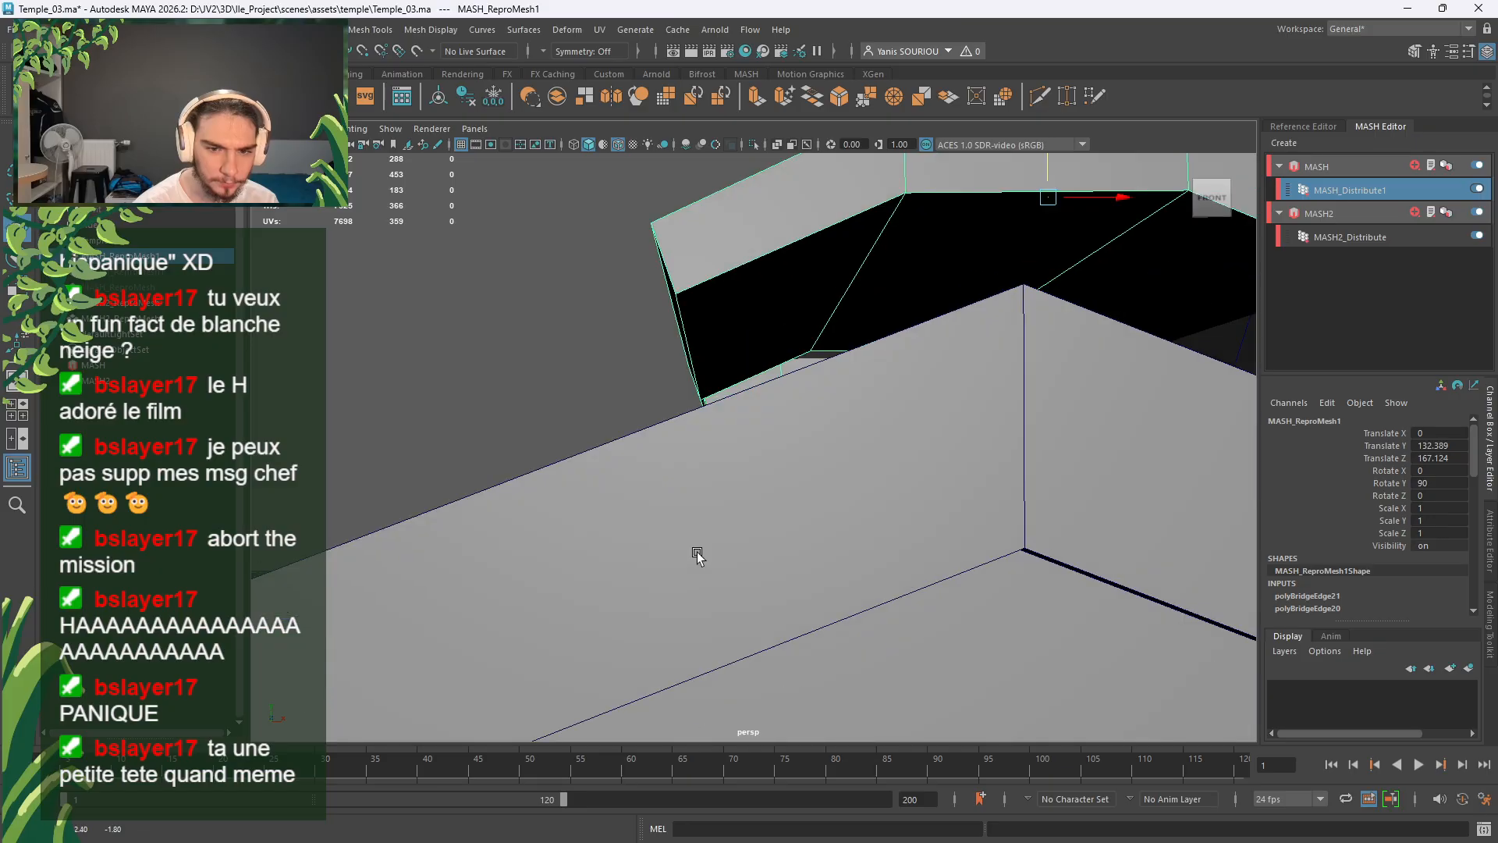
pyautogui.press('f')
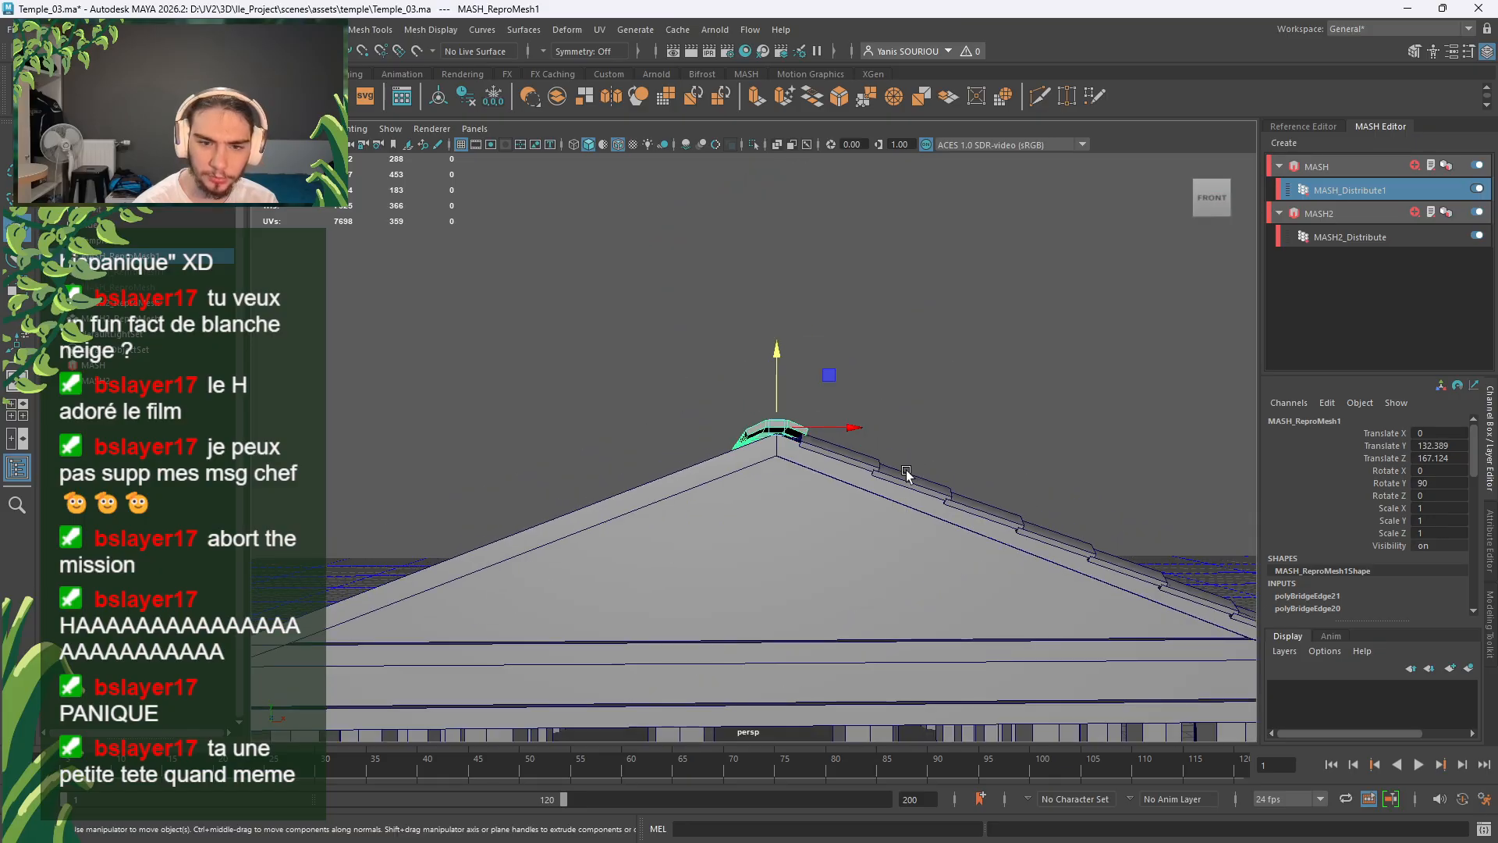
pyautogui.keyDown('alt'); pyautogui.moveTo(907, 472); pyautogui.dragTo(805, 476); pyautogui.keyUp('alt')
pyautogui.click(604, 325)
pyautogui.keyDown('alt'); pyautogui.moveTo(624, 452); pyautogui.dragTo(688, 462); pyautogui.keyUp('alt')
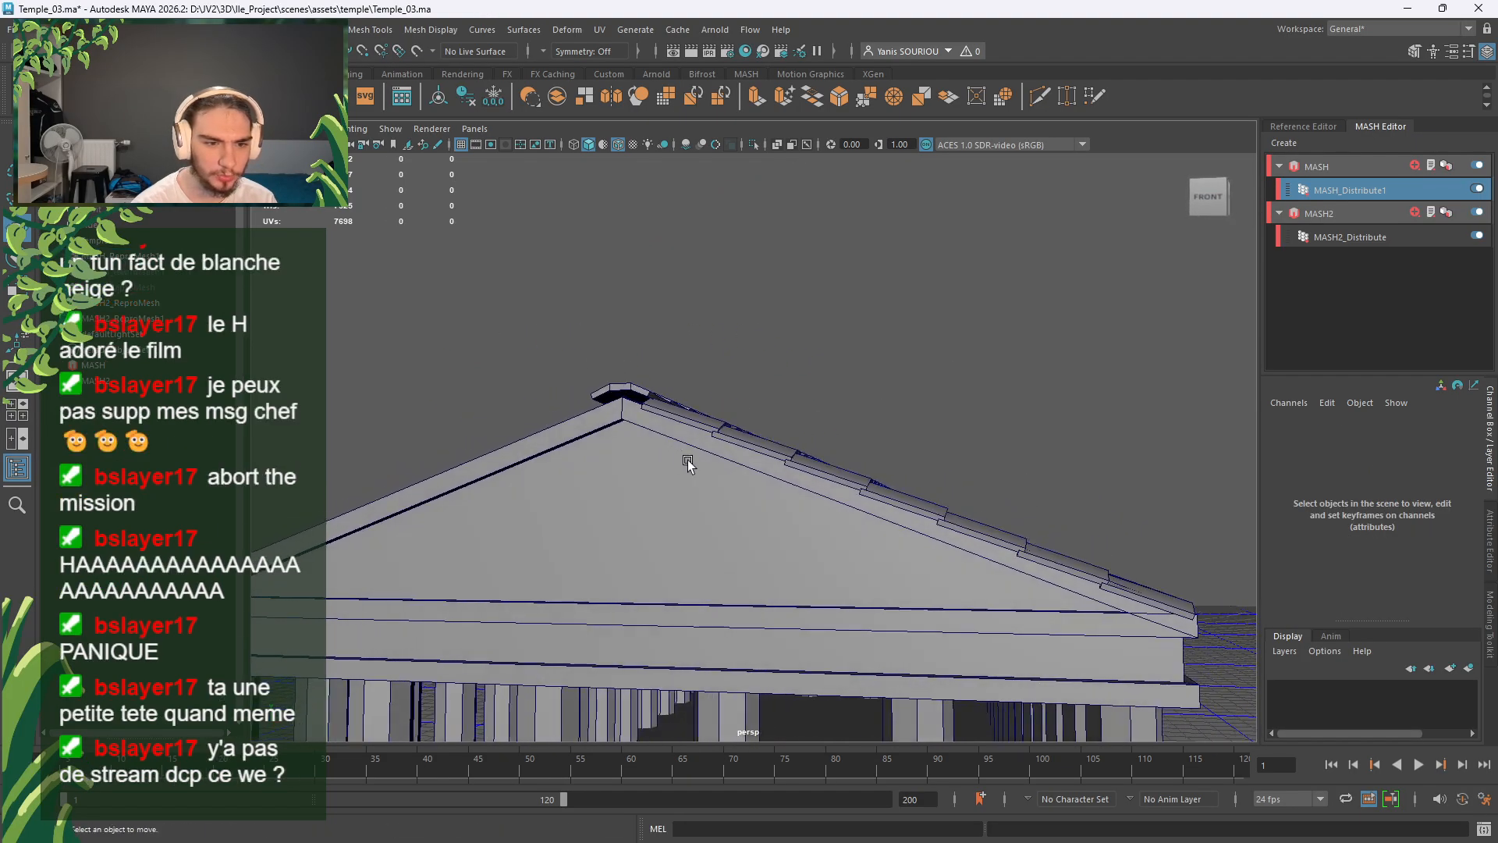